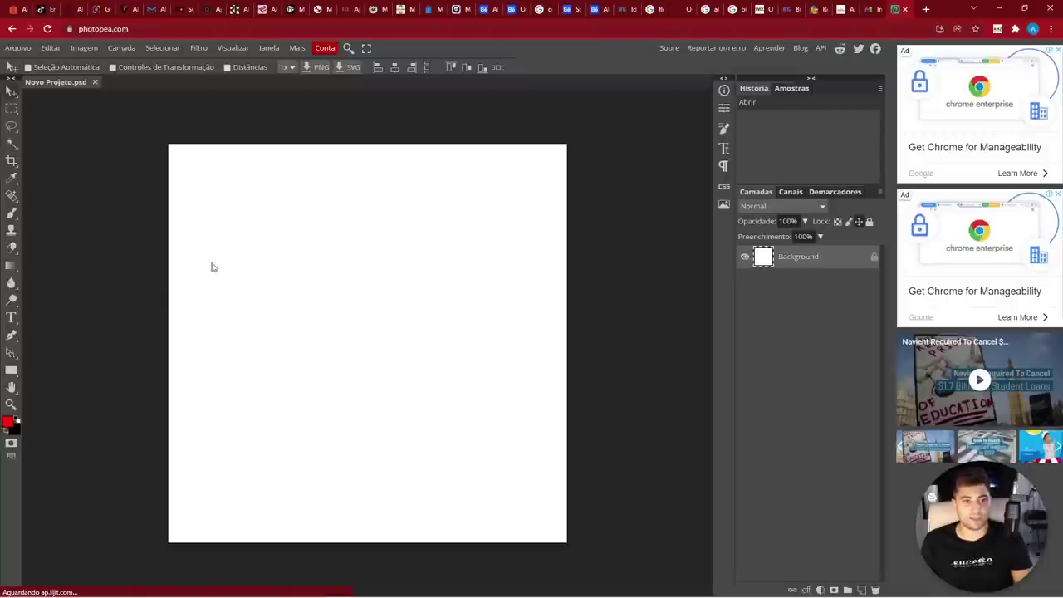
Step: Start an empty text layer on the blank canvas, then flip through the reference tabs
left_click(12, 317)
left_click(321, 274)
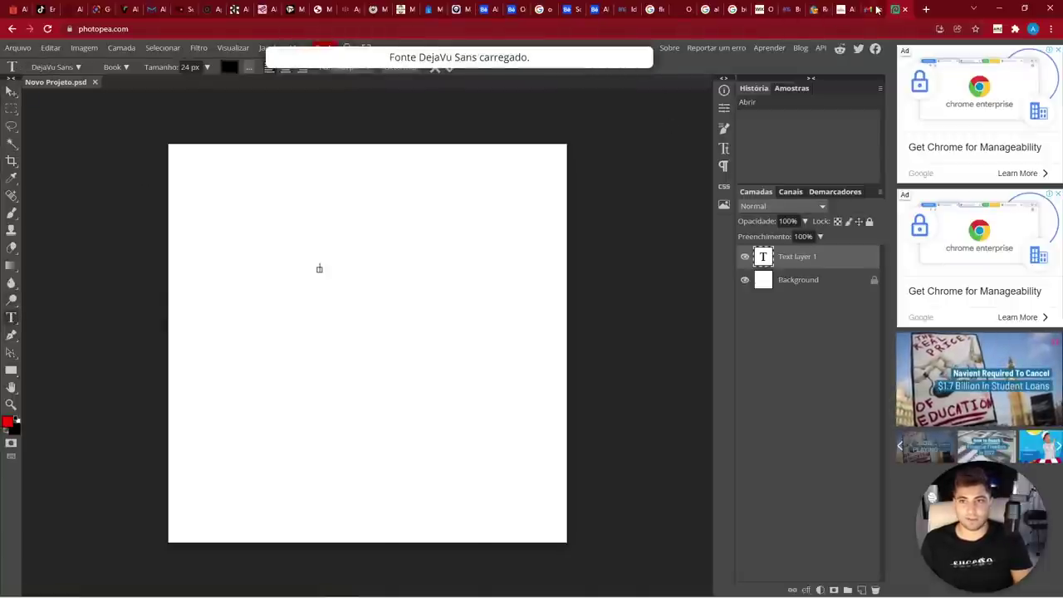
left_click(488, 9)
left_click(512, 9)
left_click(539, 9)
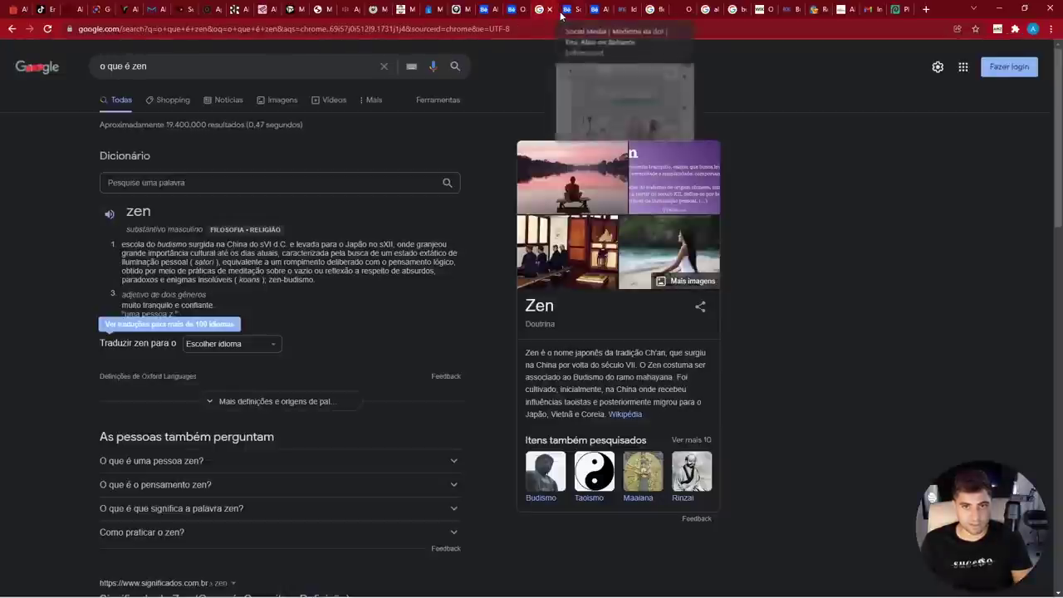
Step: Close the zen search tab and review the Alivio brand project page before returning to Photopea
key("ctrl+w")
left_click(568, 10)
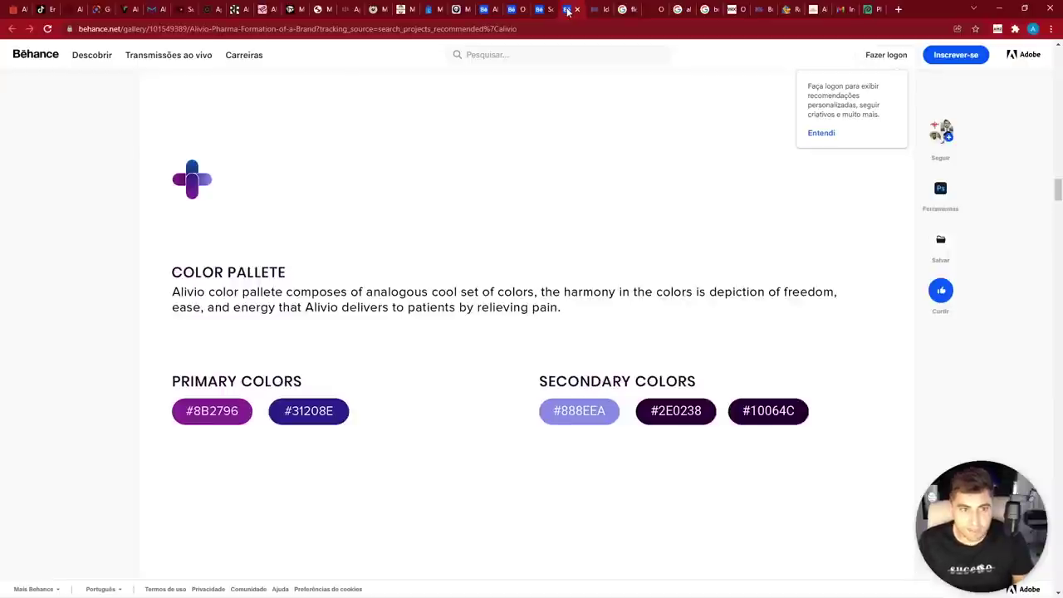
scroll(324, 333, "up", 7)
scroll(195, 356, "down", 1)
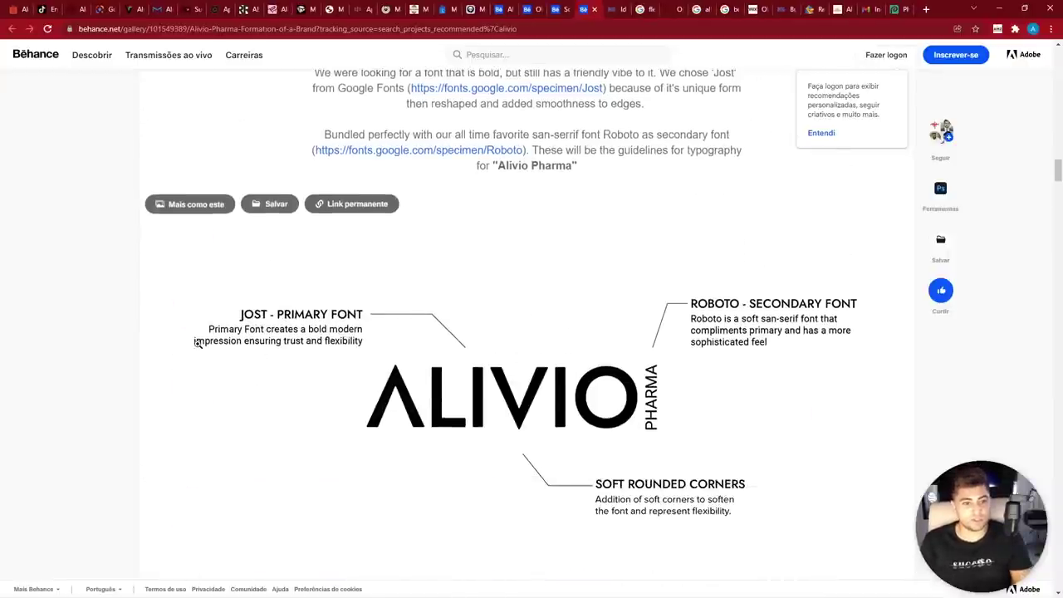
left_click(904, 9)
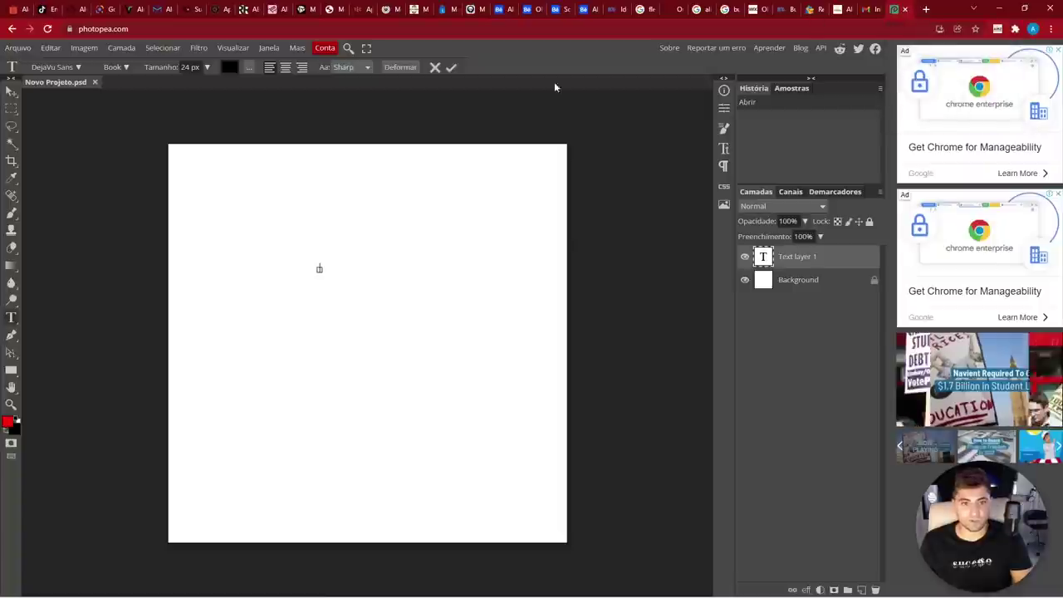
Step: Enlarge the text size to 150 px and type ALIVIO in capitals on the canvas
mouse_move(207, 73)
left_mouse_down()
mouse_move(205, 86)
mouse_move(222, 86)
left_mouse_up()
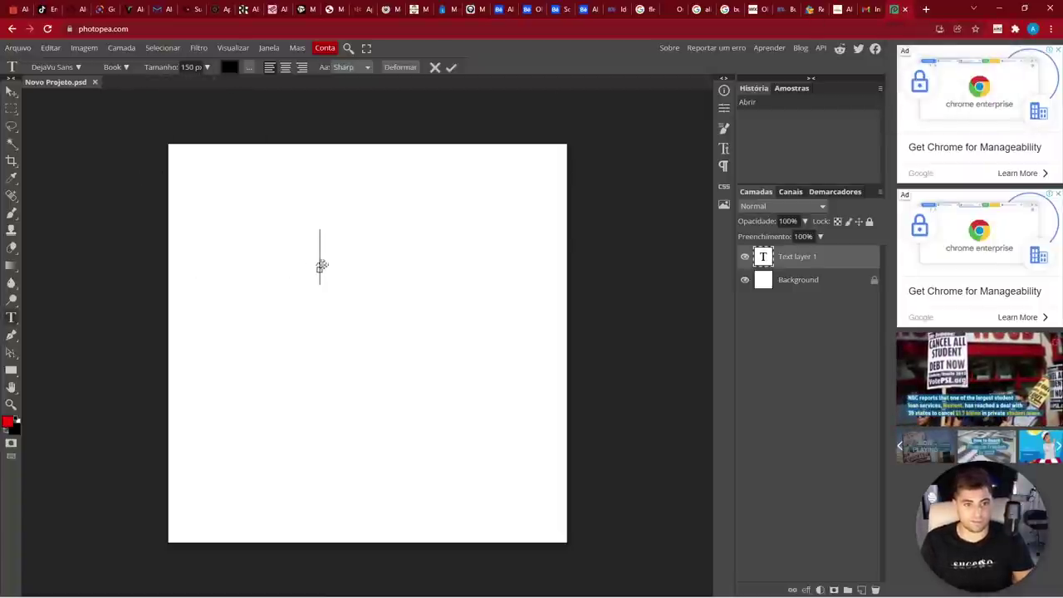
left_click(11, 91)
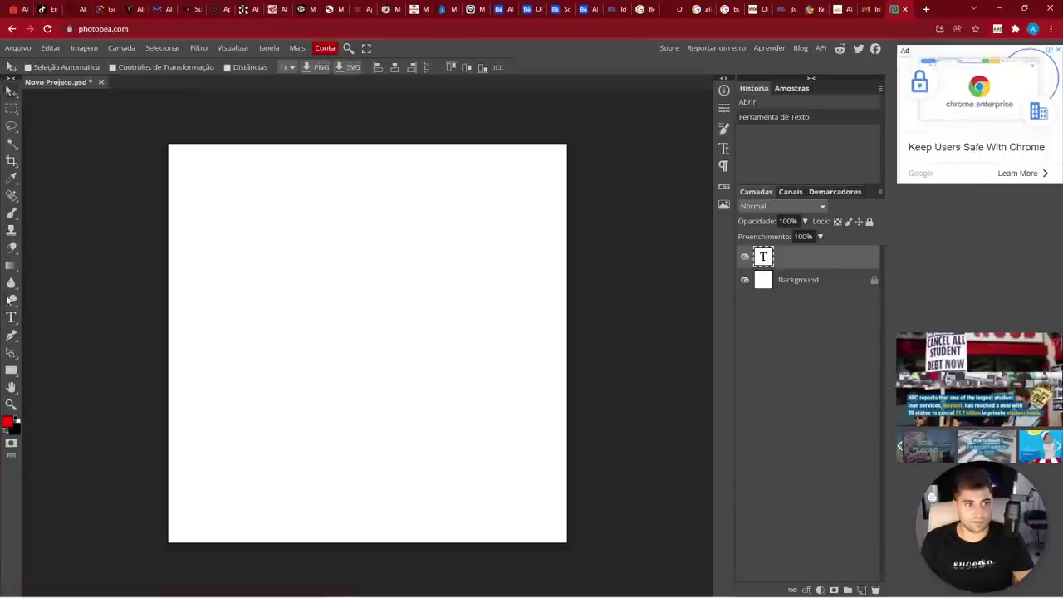
left_click(11, 317)
left_click(287, 282)
type("Alivio")
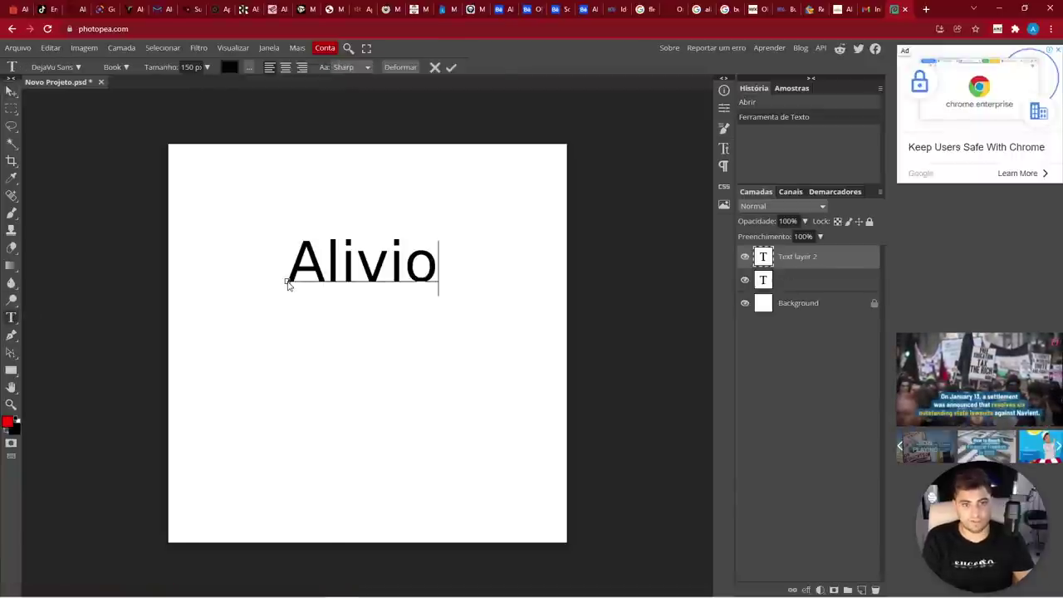
key("ctrl+a")
type("ALIVIO")
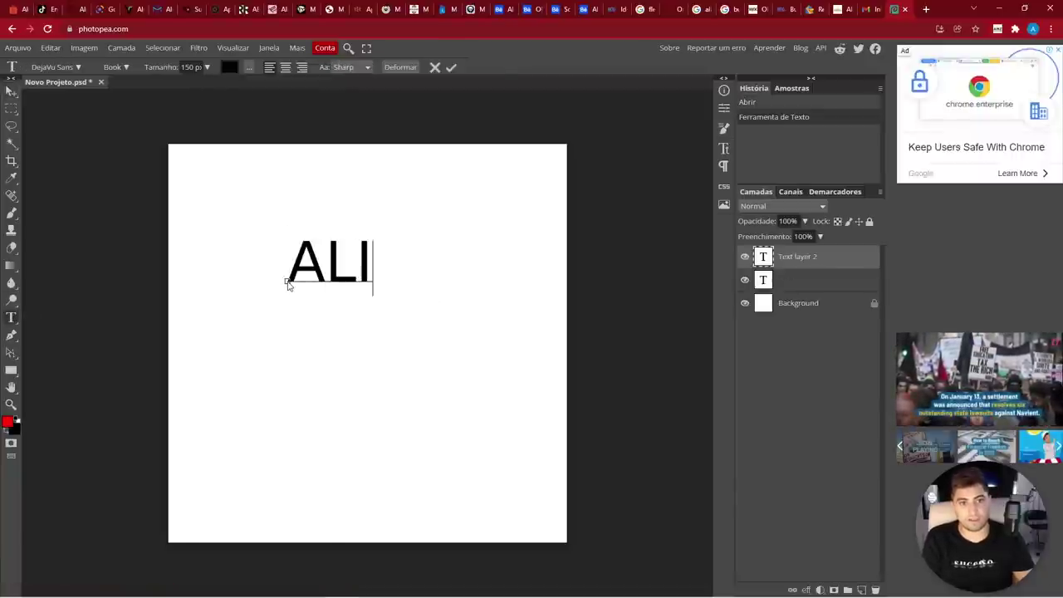
left_click(757, 283)
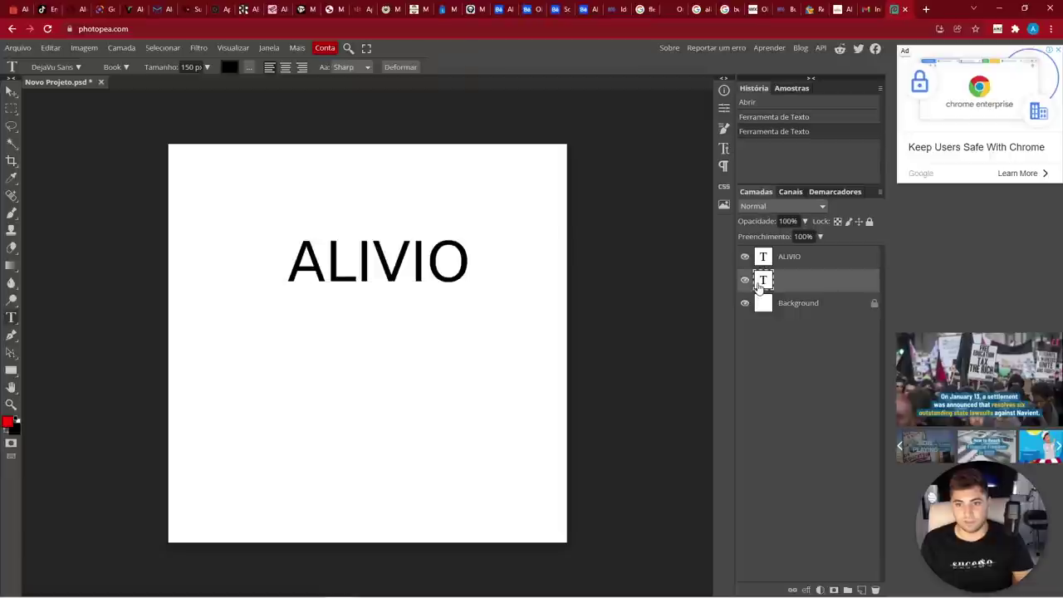
key("Delete")
Step: Extend the word to ALIVIOZEN and move it to the centre of the canvas
left_click(467, 257)
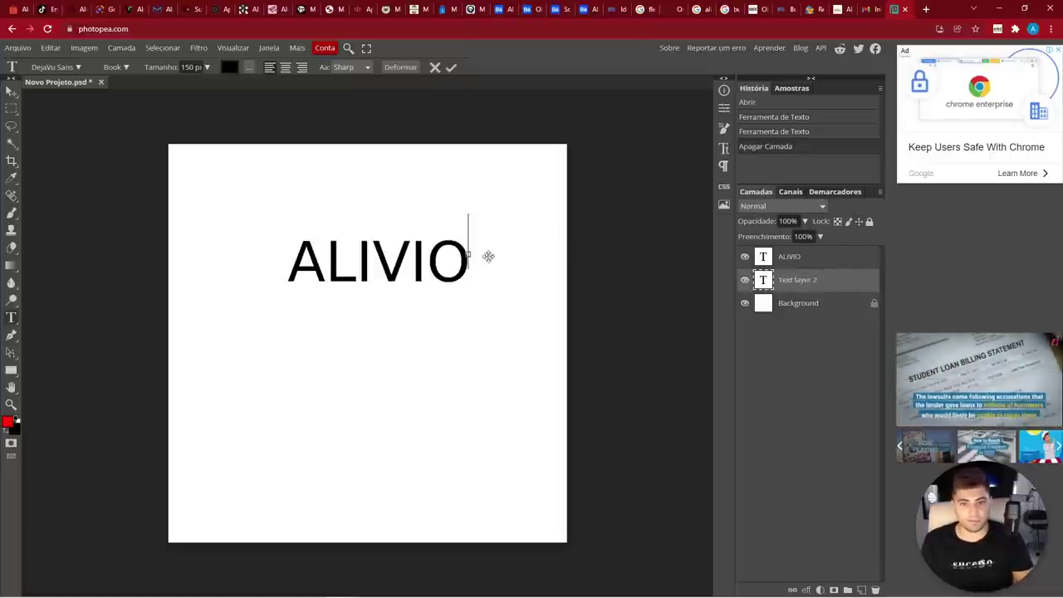
left_click(814, 280)
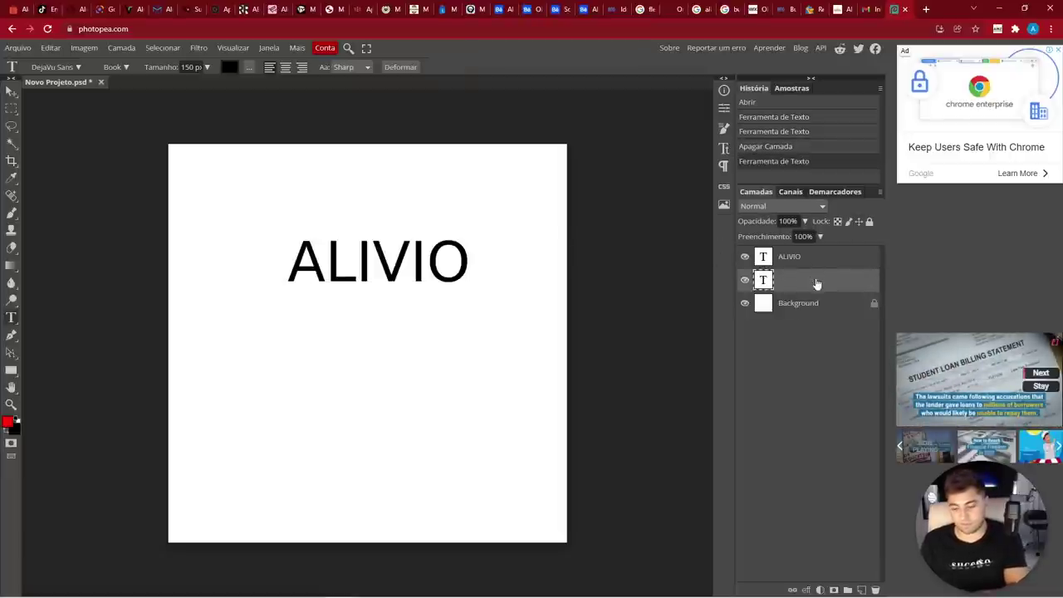
left_click(449, 268)
key("End")
type("ZEN")
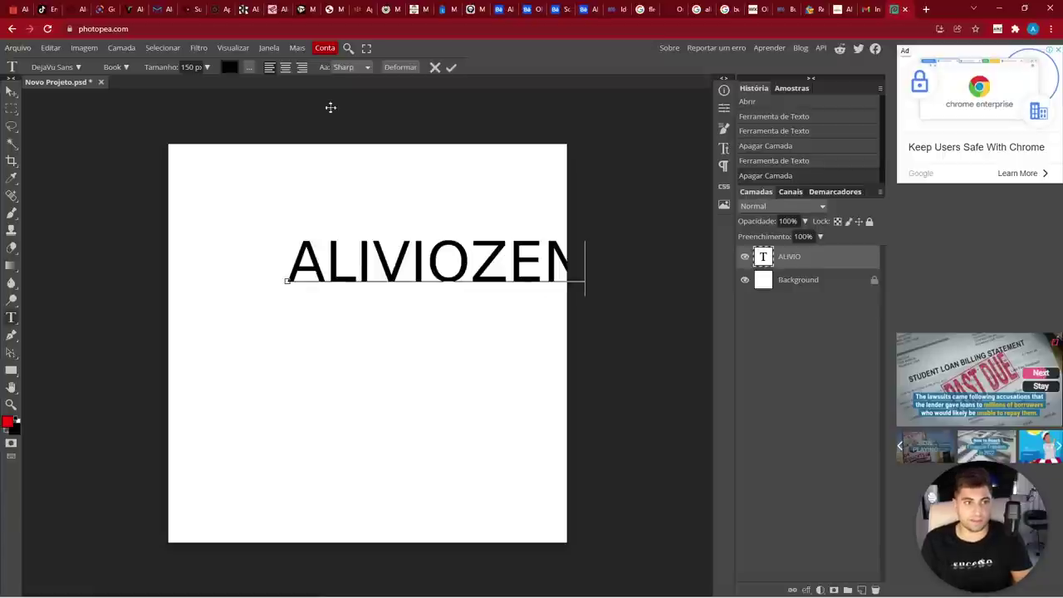
left_click(11, 89)
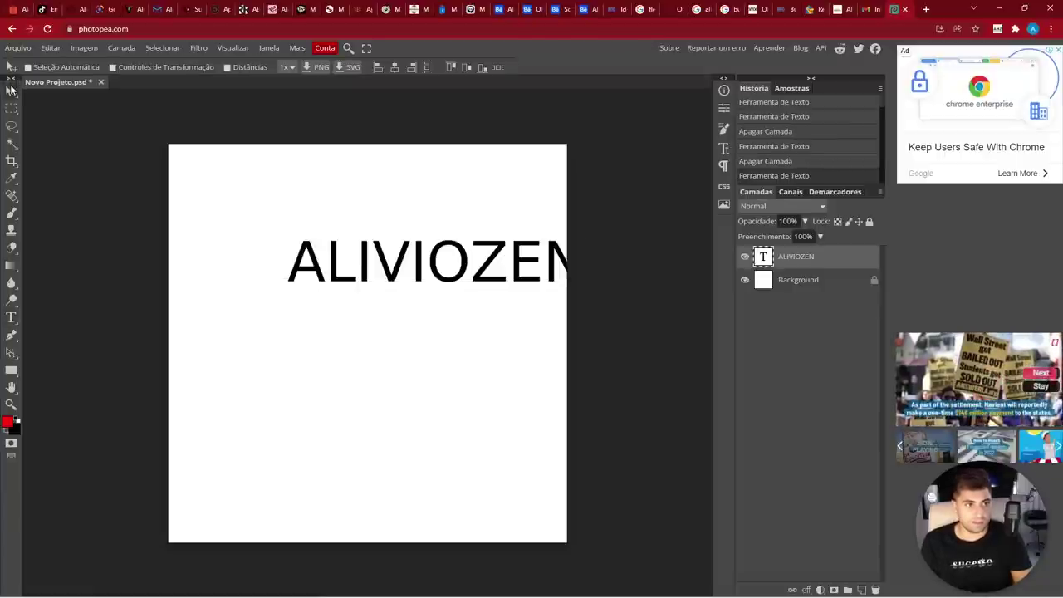
left_click_drag(351, 240, 286, 280)
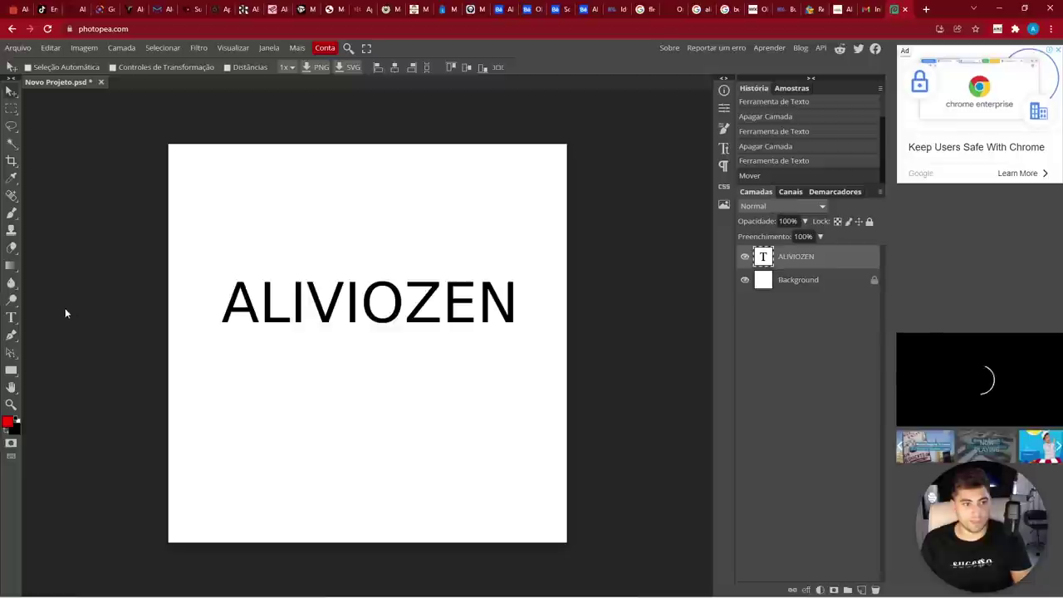
Step: Change ALIVIOZEN's font to Jost and nudge it slightly right to recentre it
left_click(11, 318)
double_click(255, 301)
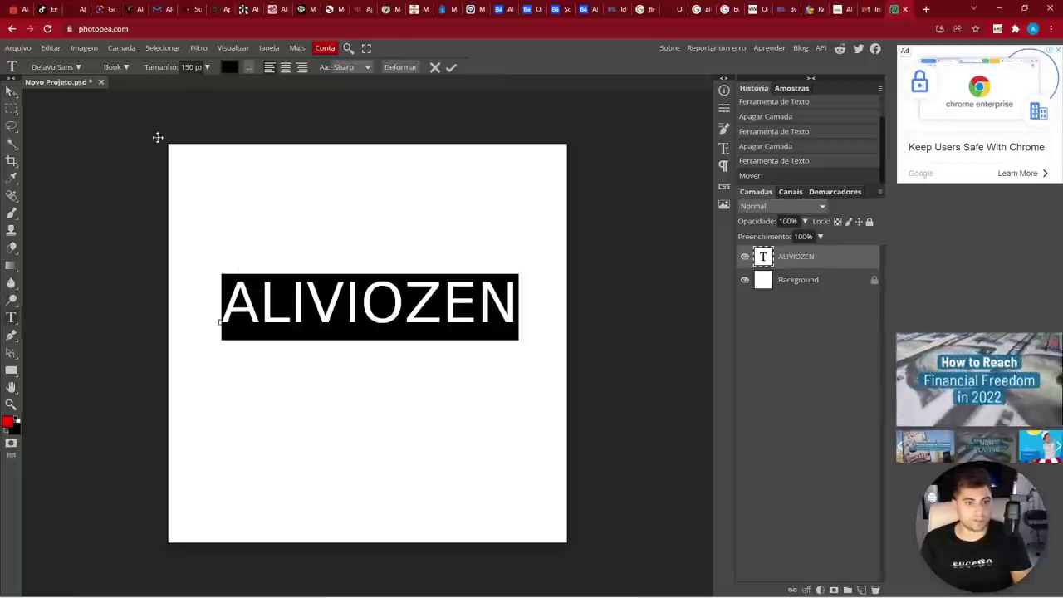
left_click(58, 67)
left_click(108, 152)
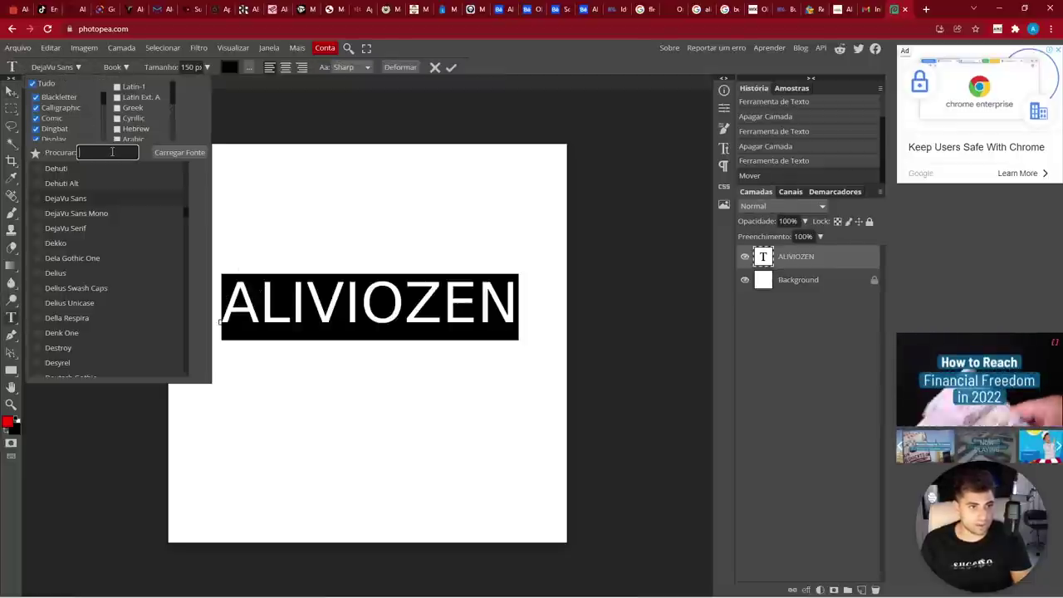
type("JOST")
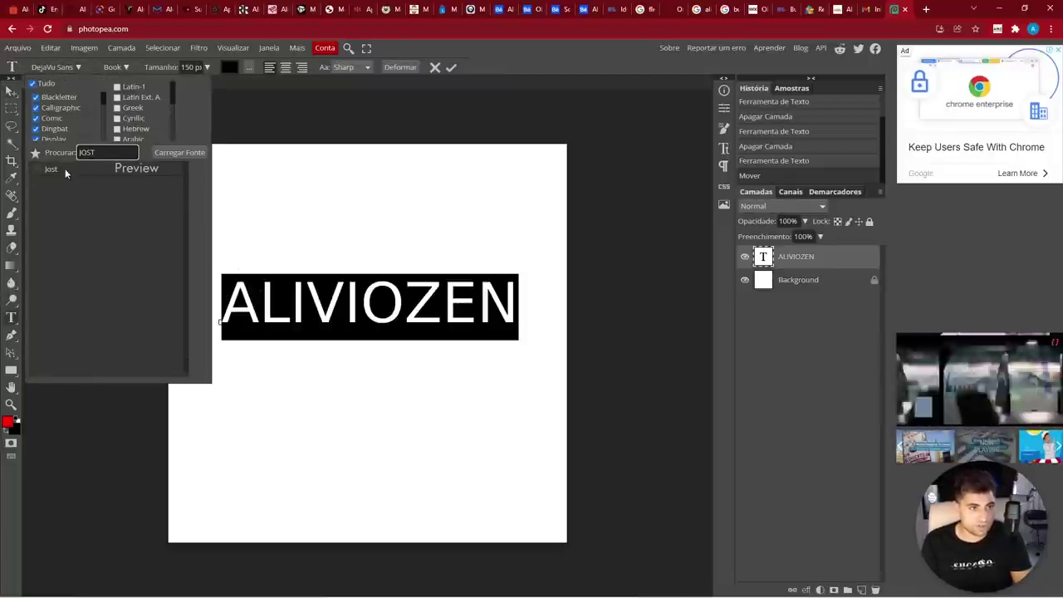
left_click(51, 170)
left_click(10, 91)
left_click_drag(213, 358, 220, 358)
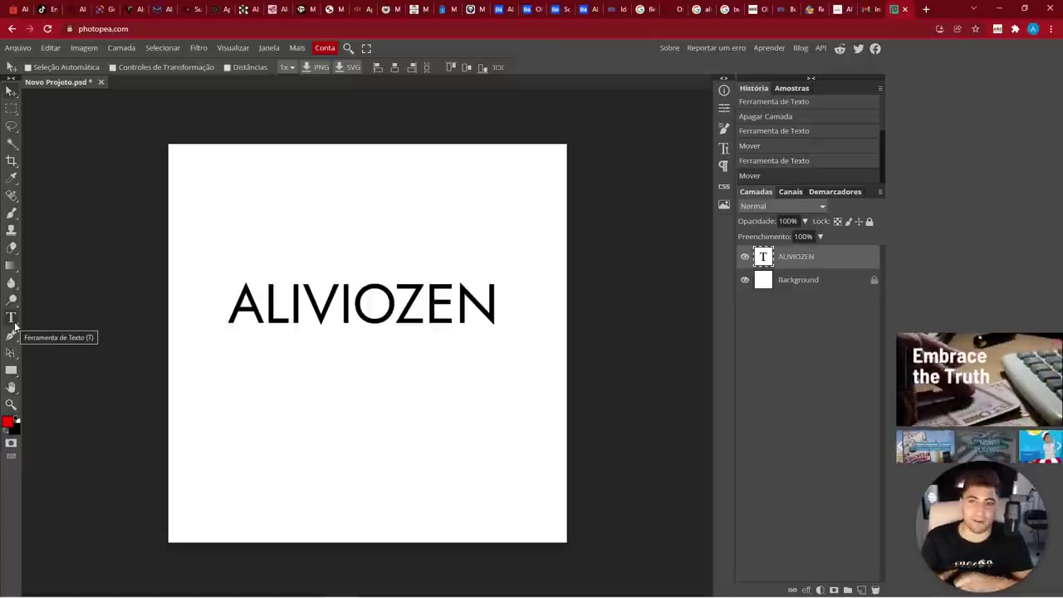
Step: Review the TikTok, Mallva, Google Lens and Viegaro competitor tabs
left_click(90, 9)
left_click(97, 9)
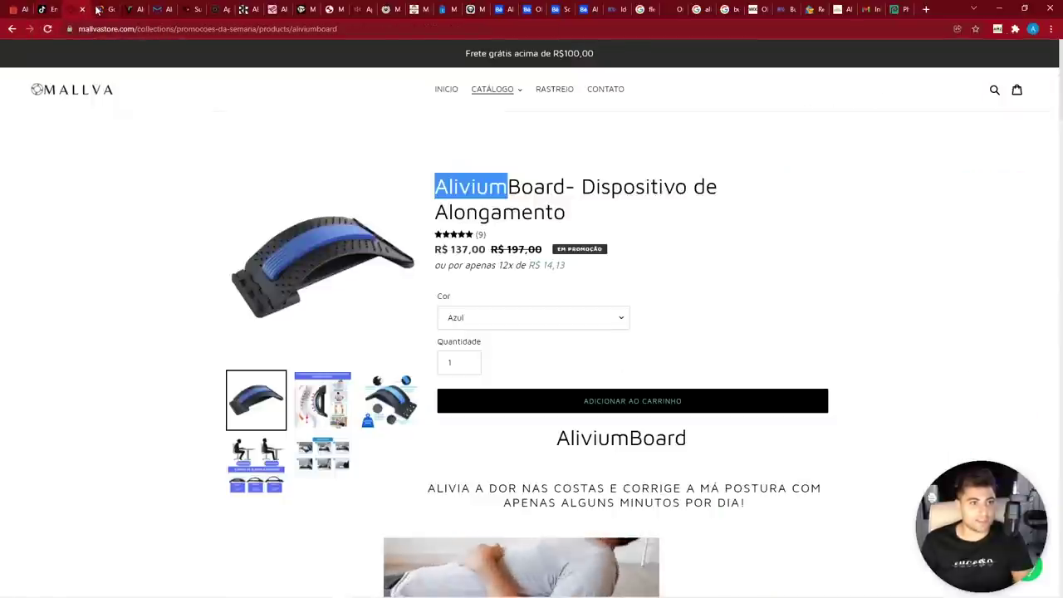
left_click(99, 10)
left_click(132, 9)
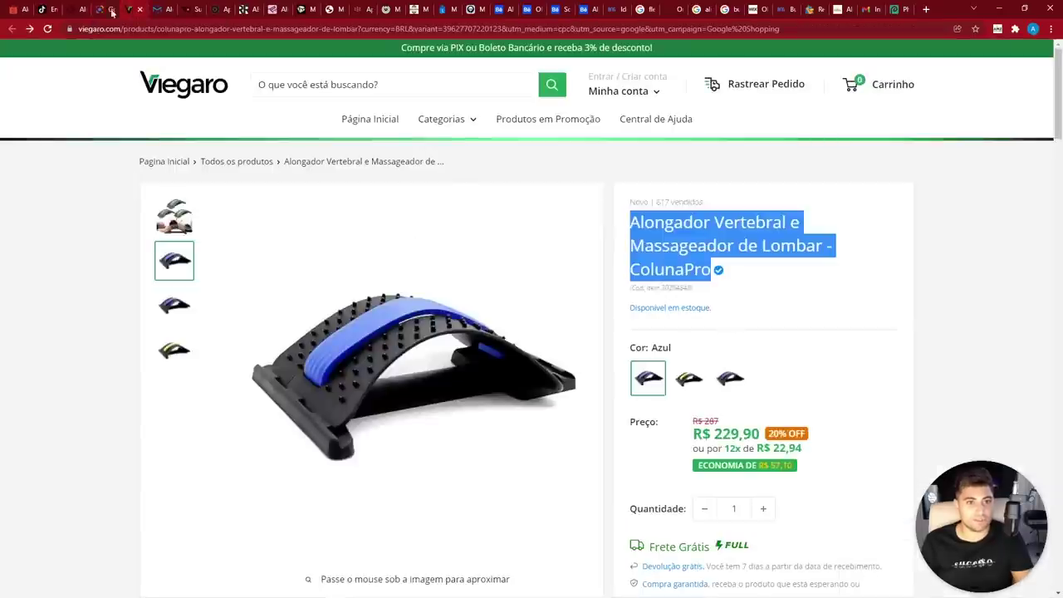
left_click(111, 12)
left_click(133, 10)
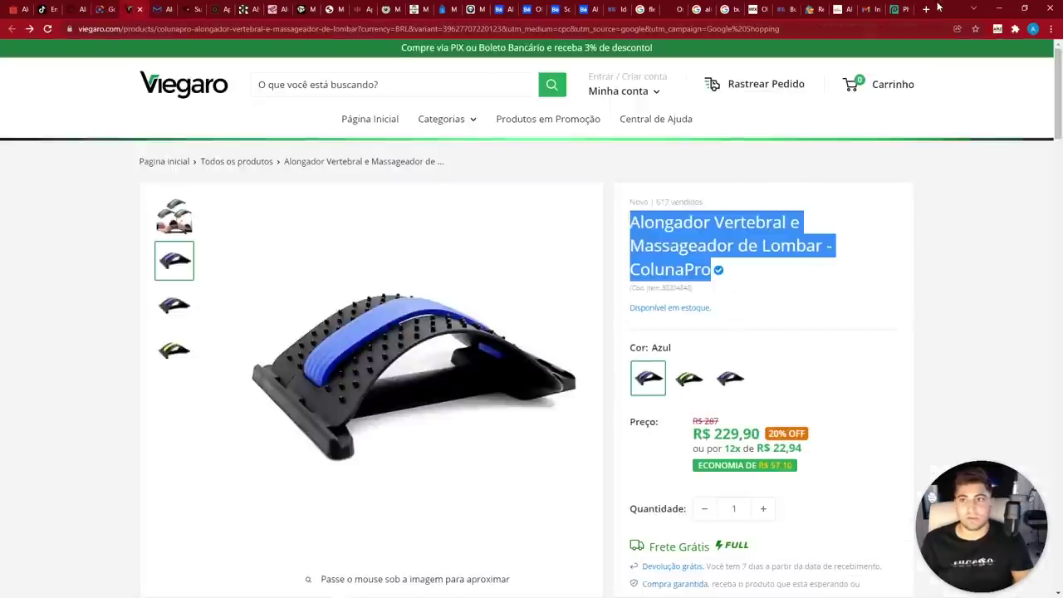
Step: Add a new-tab shortcut folder named Competidores beside Mineração
left_click(927, 9)
right_click(211, 155)
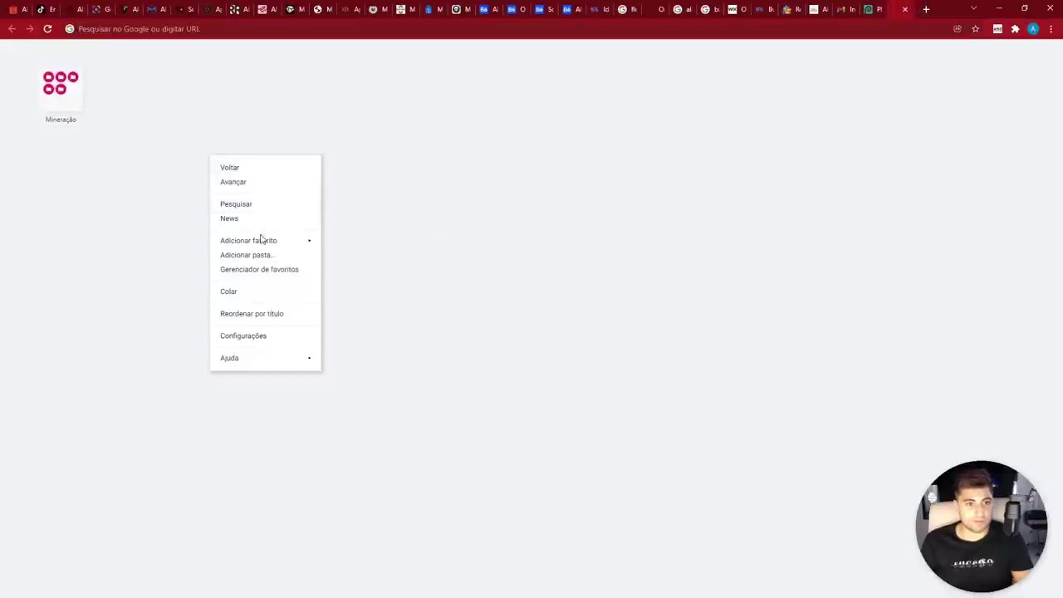
mouse_move(261, 239)
left_click(292, 255)
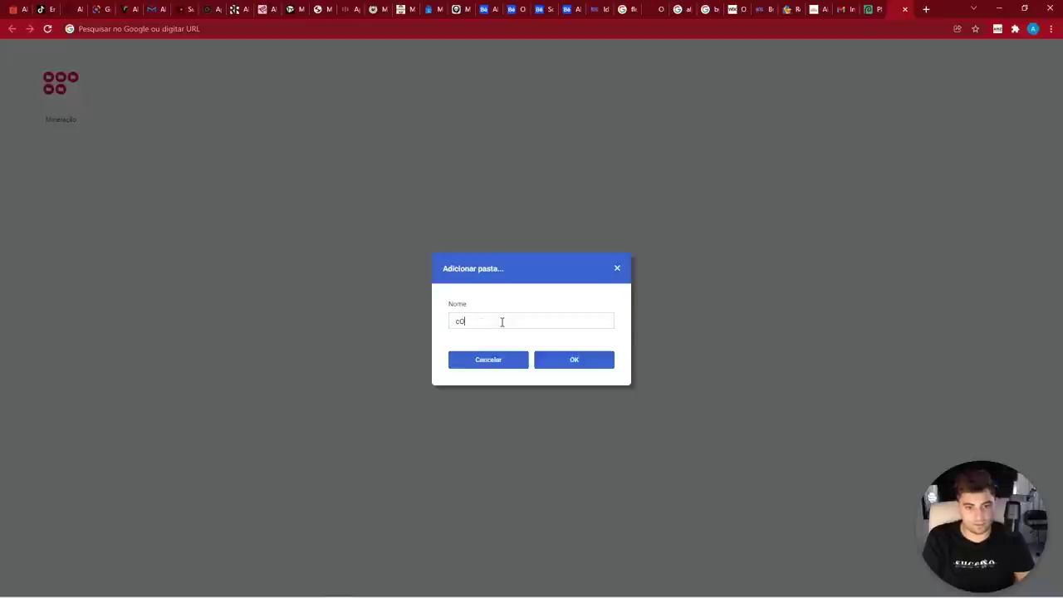
type("Competidores")
key("Return")
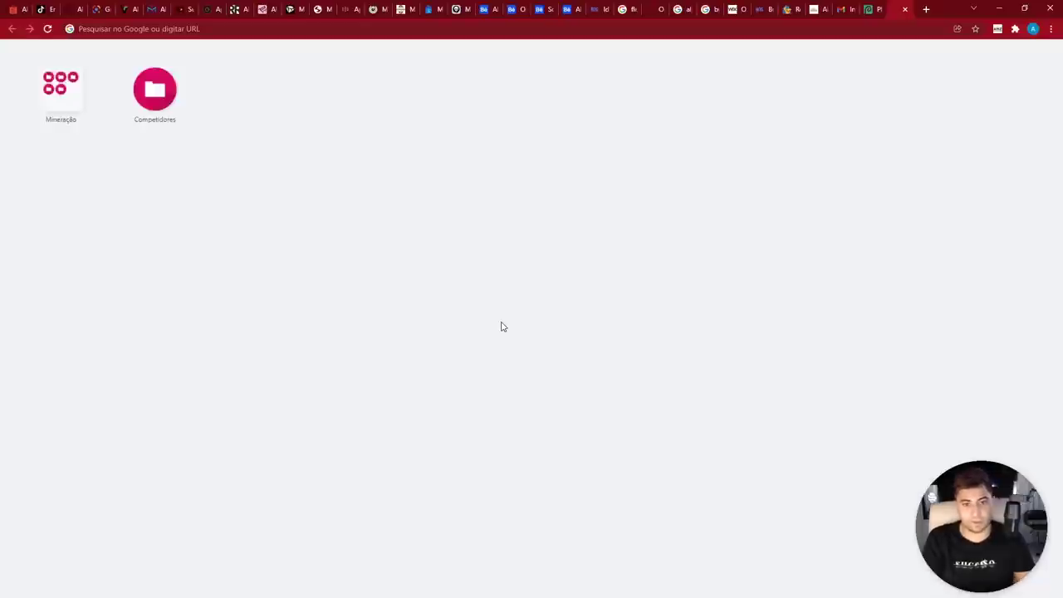
Step: Bookmark the Magazines and concept shop product pages into Competidores, closing each tab
left_click(158, 6)
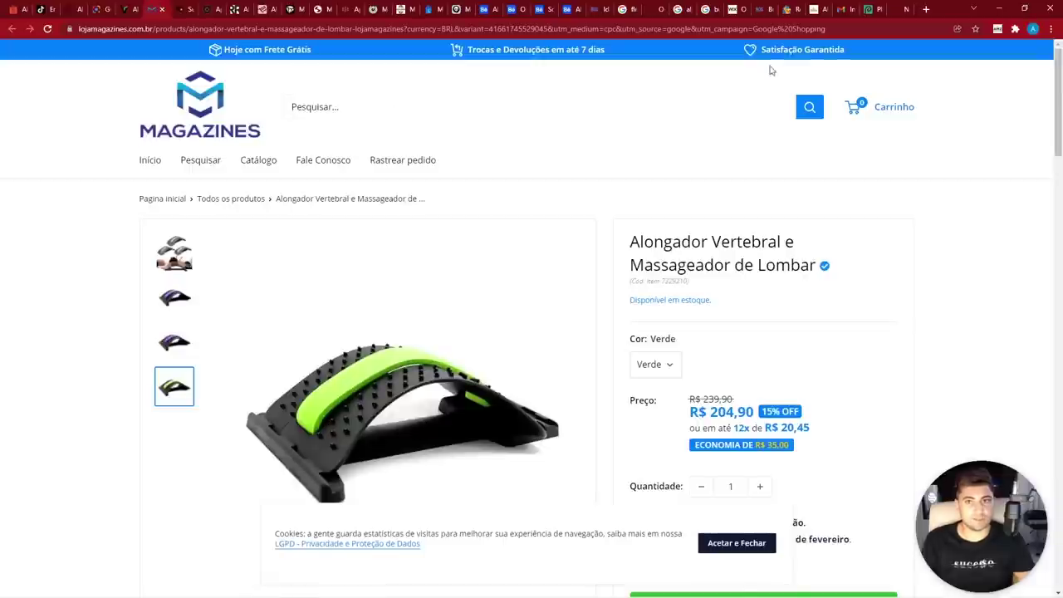
left_click(975, 29)
left_click(909, 100)
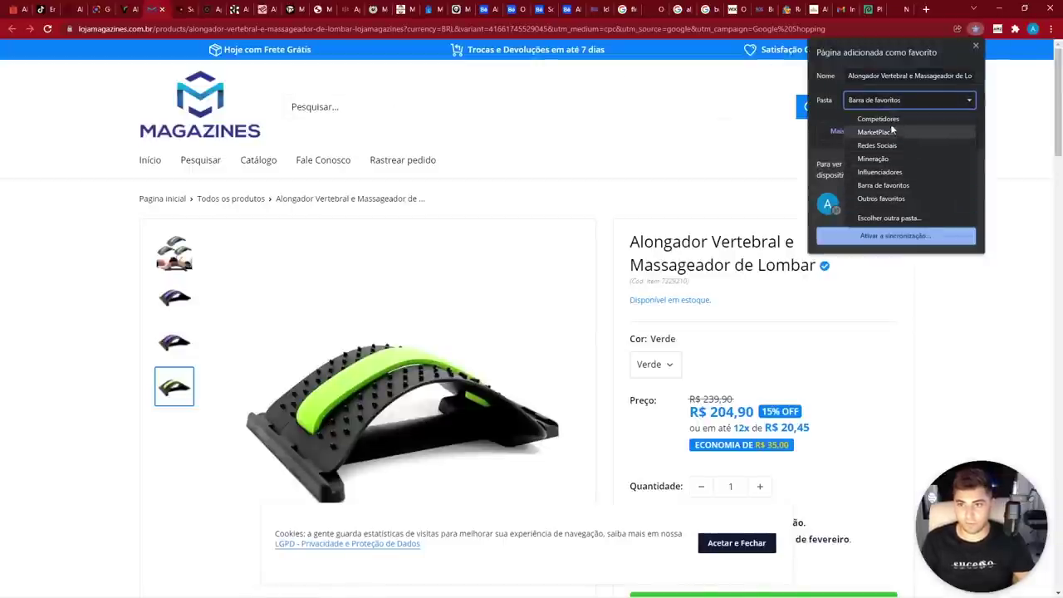
left_click(878, 119)
left_click(893, 131)
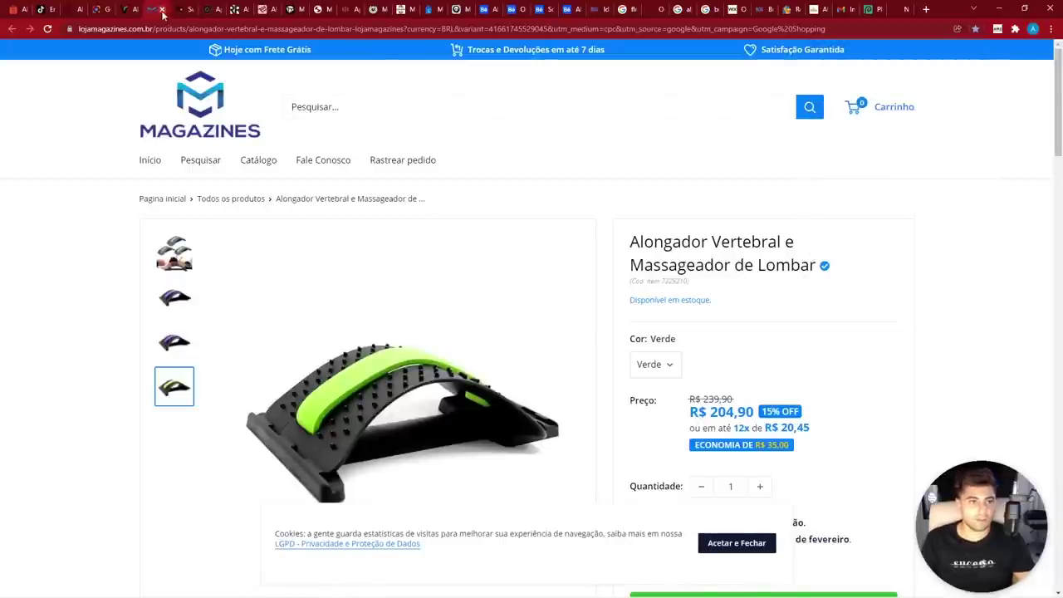
left_click(162, 10)
key("ctrl+d")
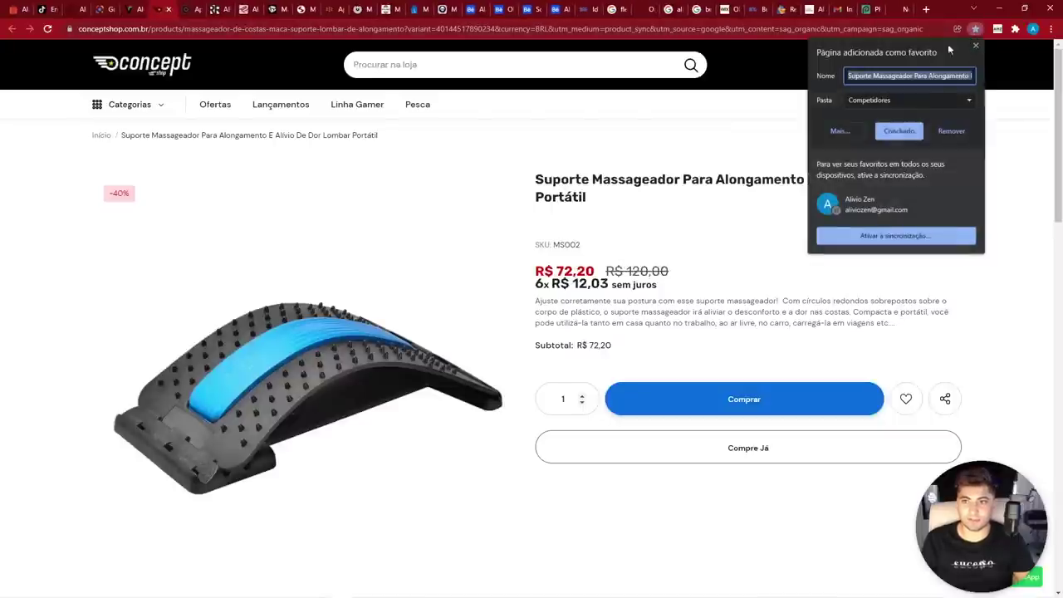
left_click(893, 130)
left_click(168, 9)
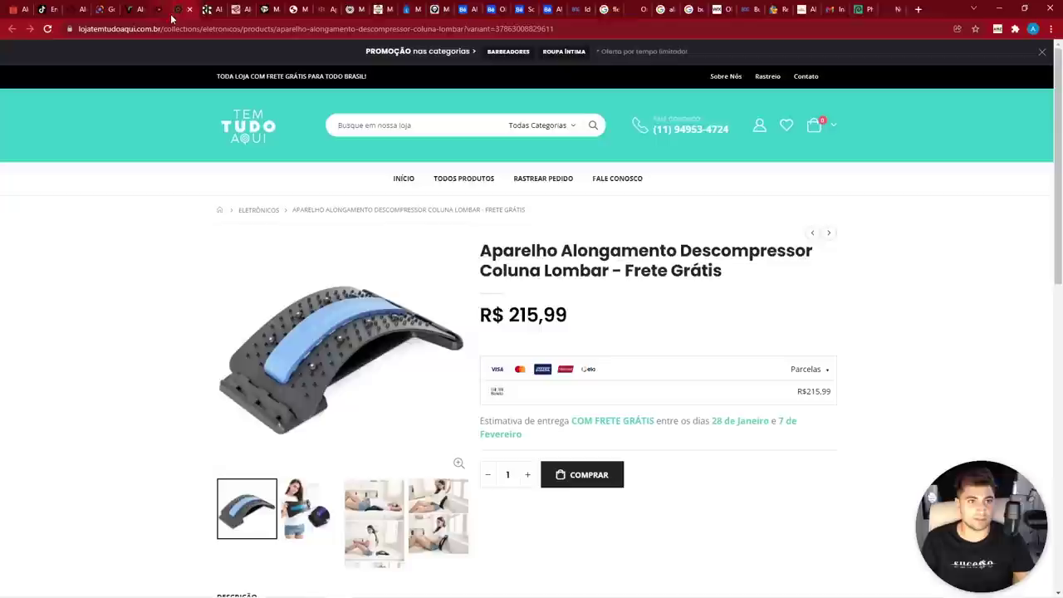
Step: Bookmark the Tem Tudo Aqui, RRfit and Life Store Coluna Pro pages, closing each tab
left_click(975, 30)
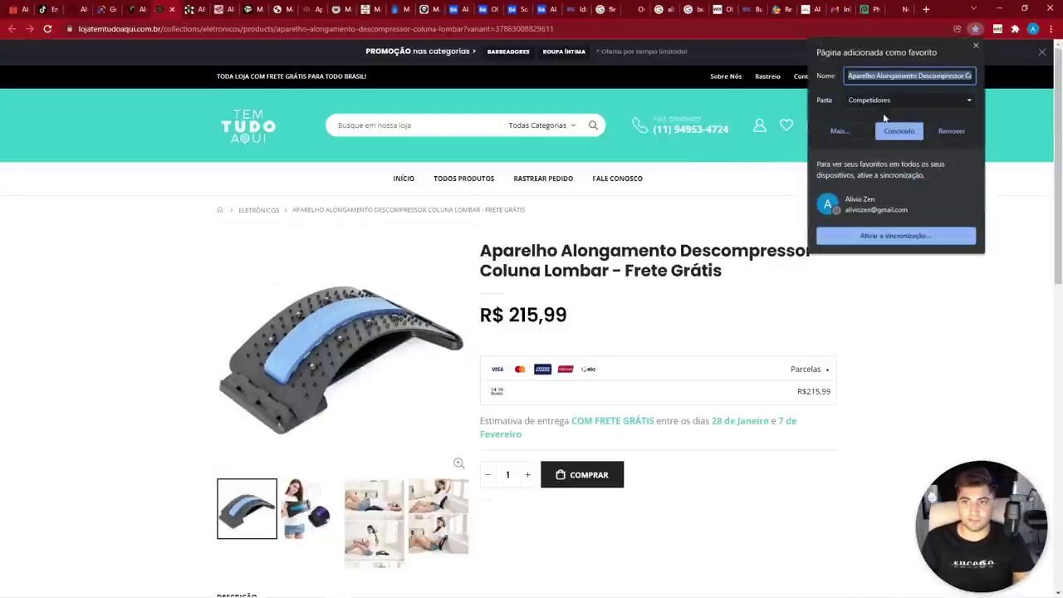
left_click(893, 130)
left_click(172, 10)
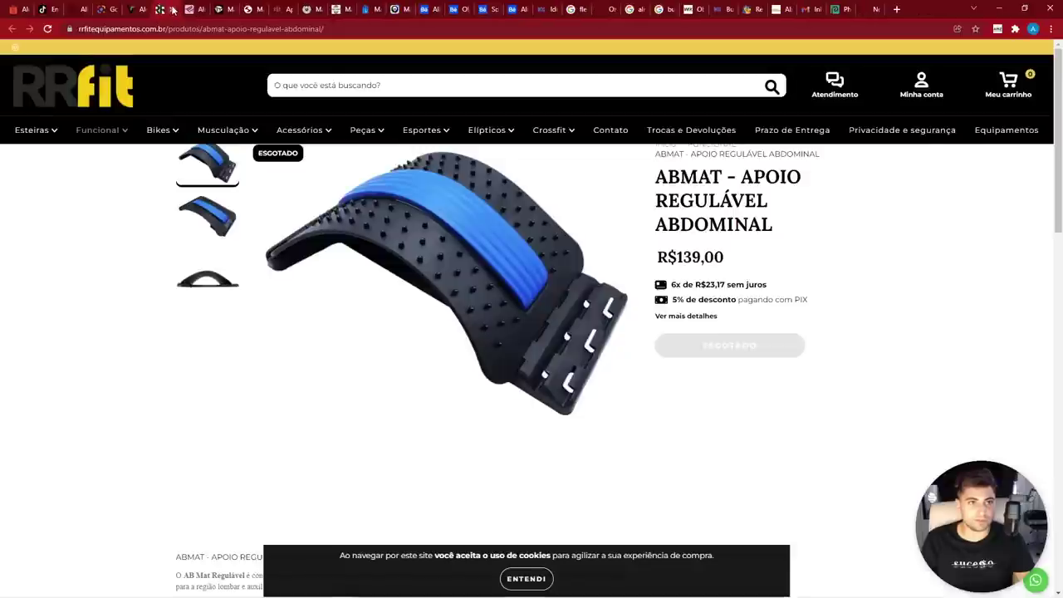
left_click(975, 29)
left_click(893, 130)
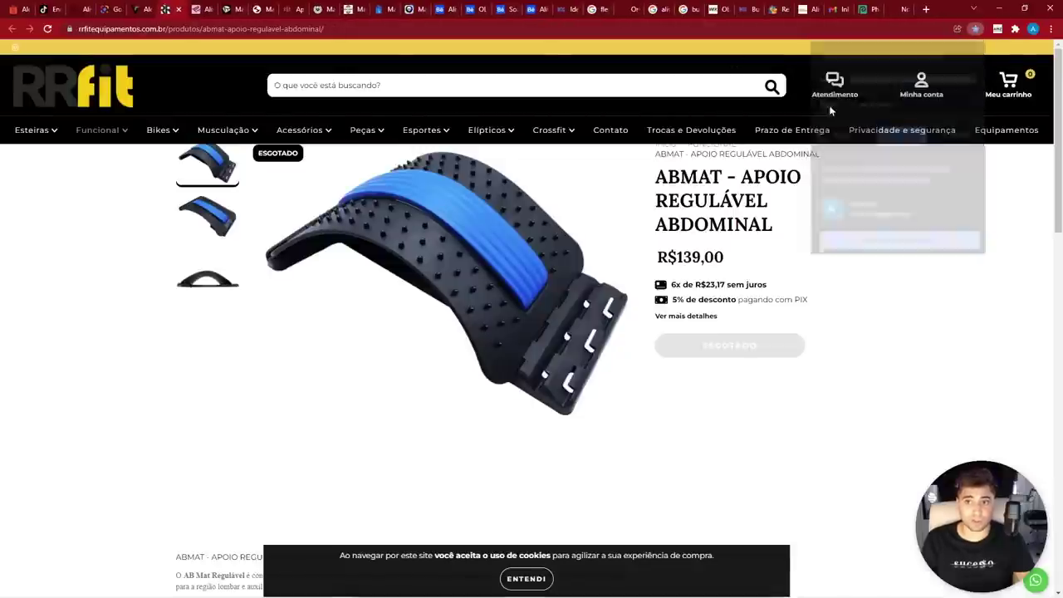
left_click(179, 10)
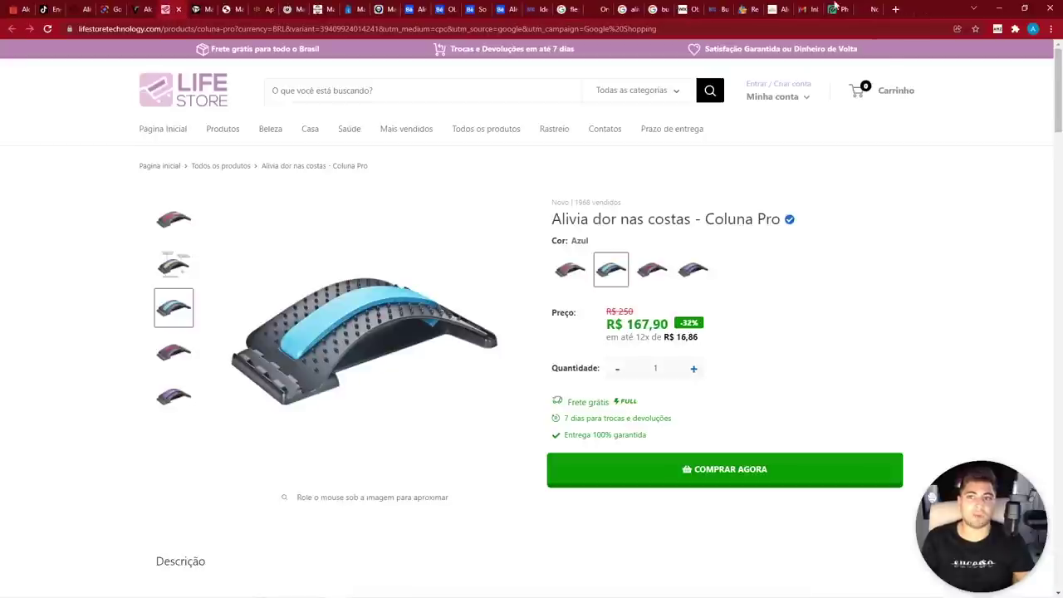
left_click(975, 29)
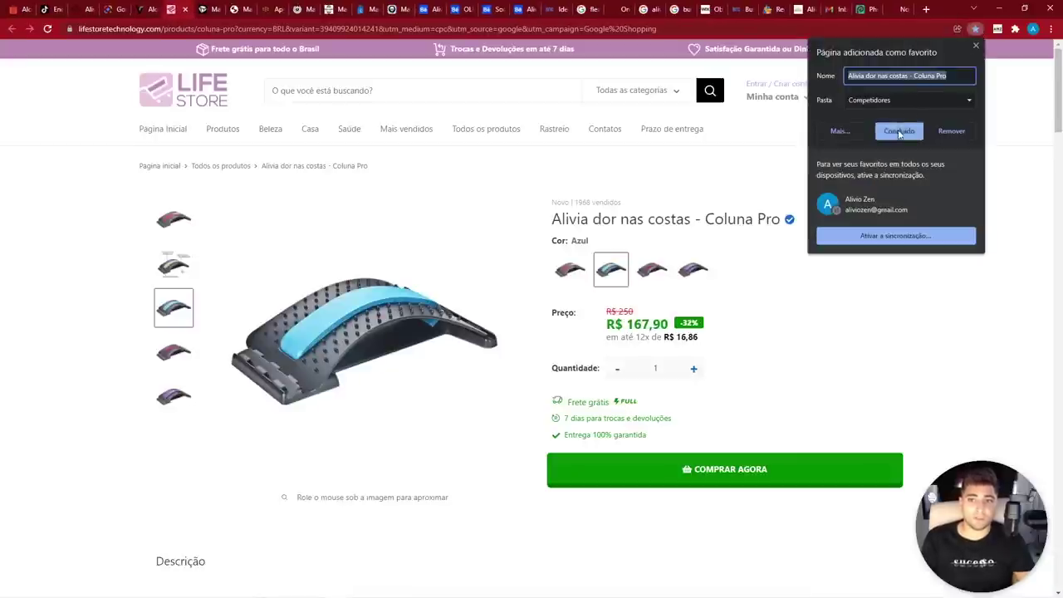
left_click(899, 131)
left_click(186, 10)
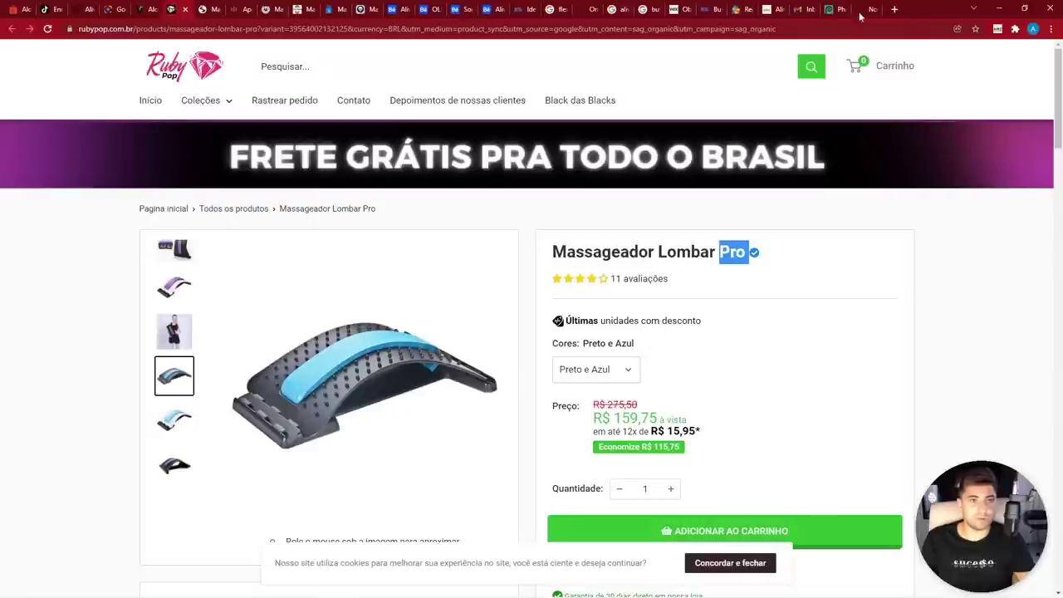
Step: Bookmark the Ruby Pop, Mega Tem and Reculuta product pages, closing each tab
left_click(975, 29)
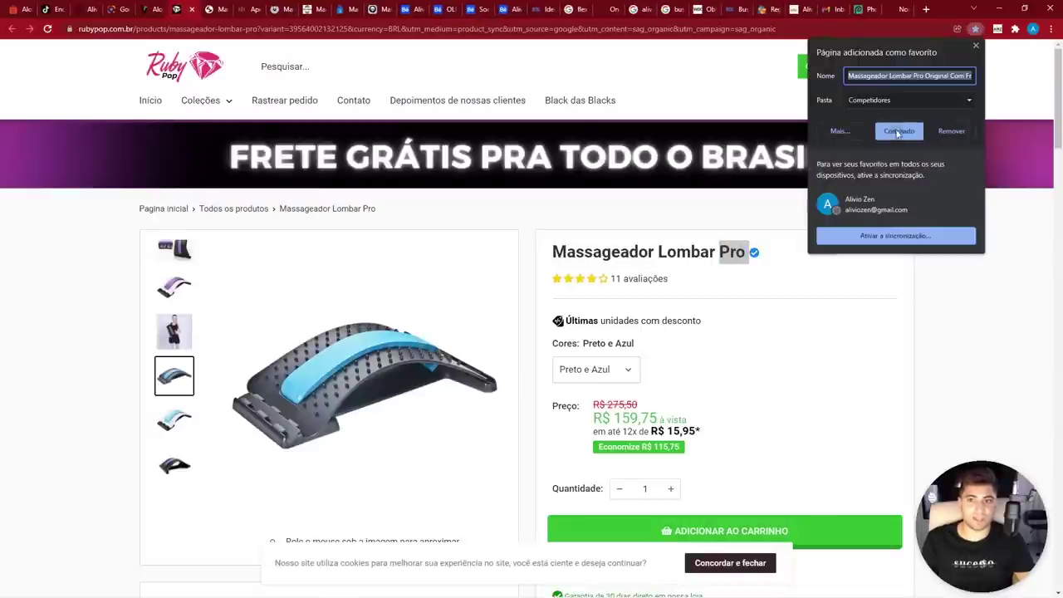
left_click(896, 132)
left_click(192, 10)
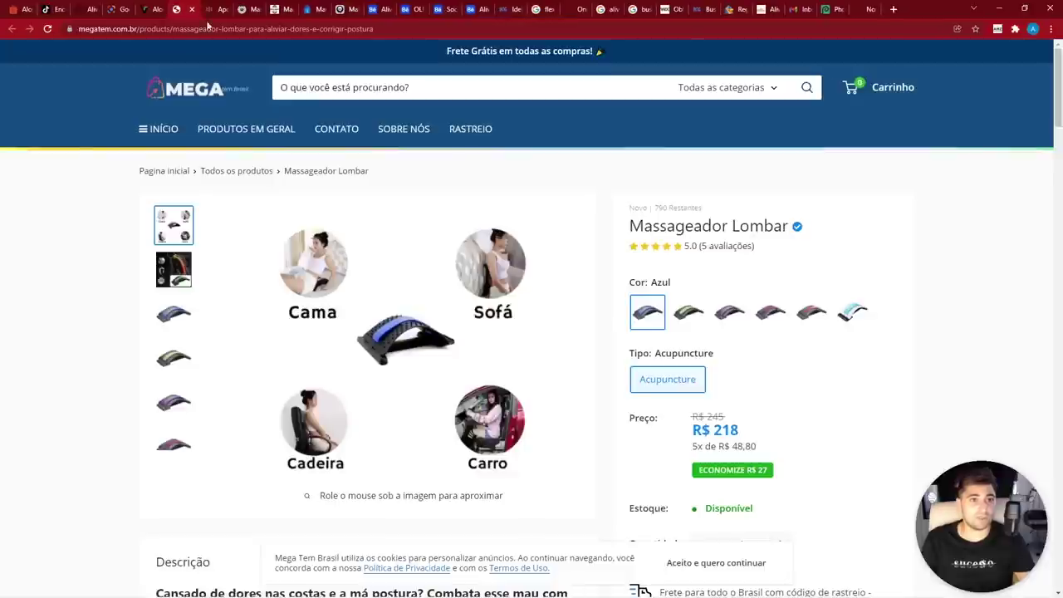
left_click(975, 29)
left_click(905, 128)
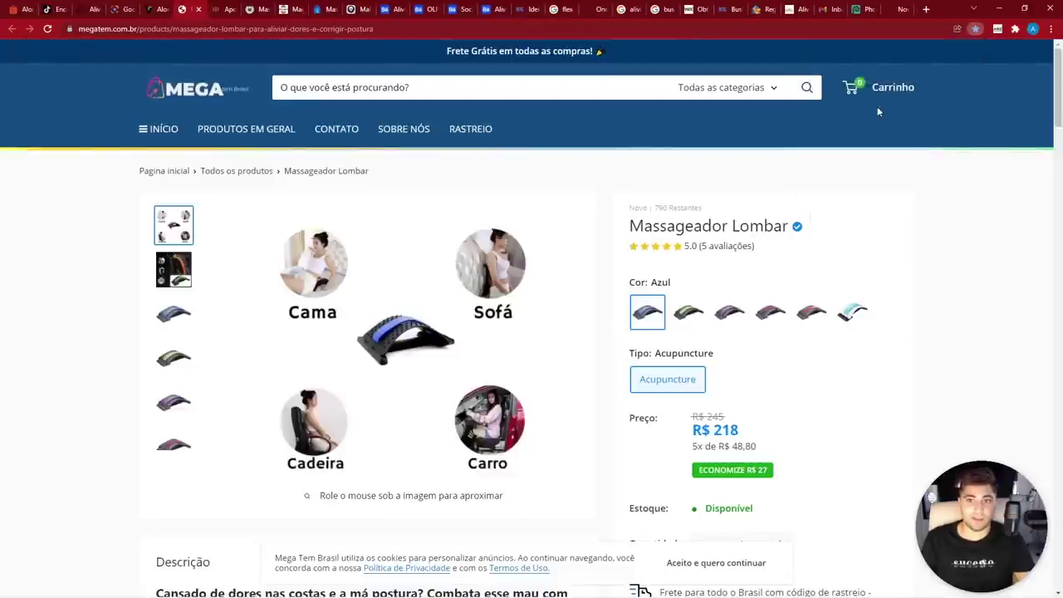
left_click(197, 10)
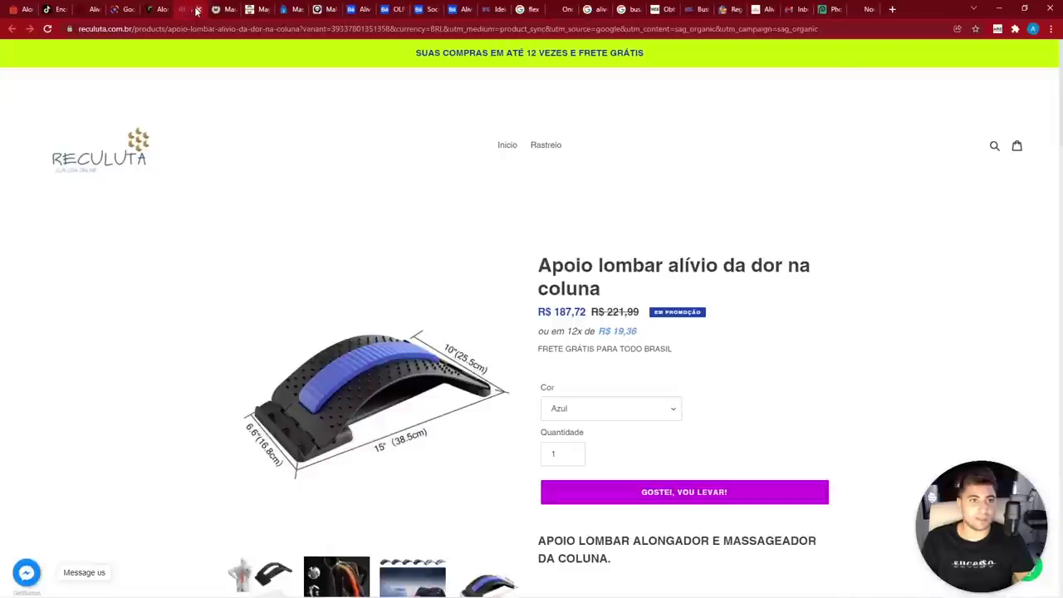
left_click(975, 29)
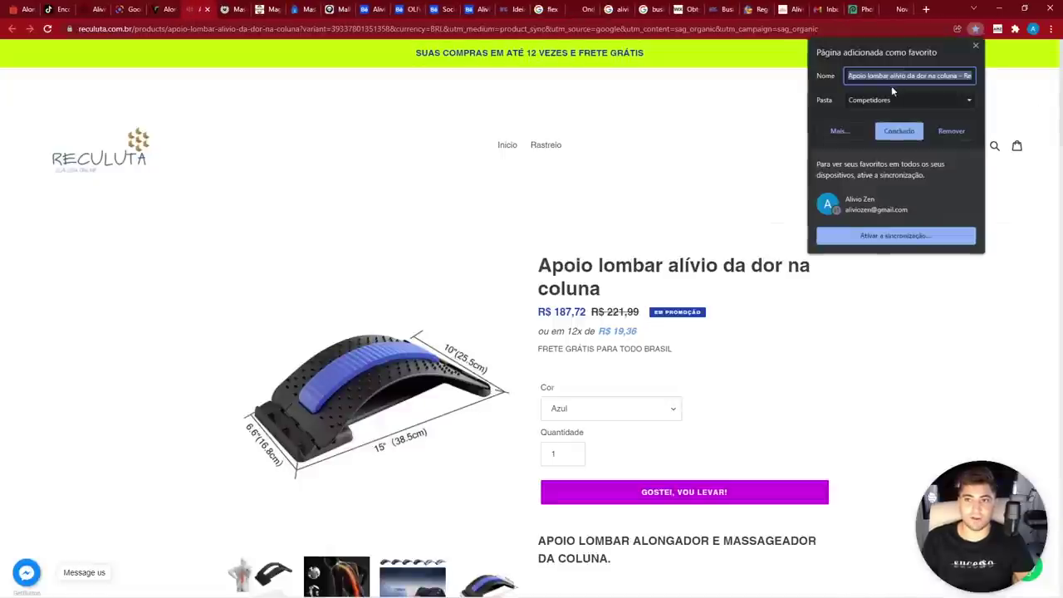
left_click(898, 129)
left_click(207, 10)
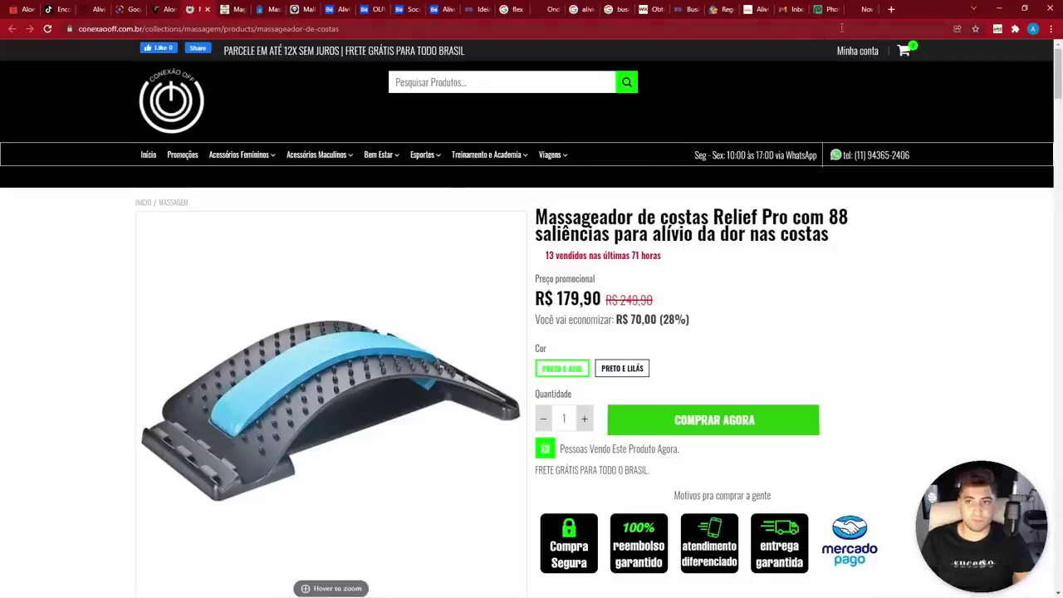
Step: Bookmark the Conexão Off, Bond Shops and LiberdadeStore product pages, closing each tab
left_click(974, 29)
left_click(899, 131)
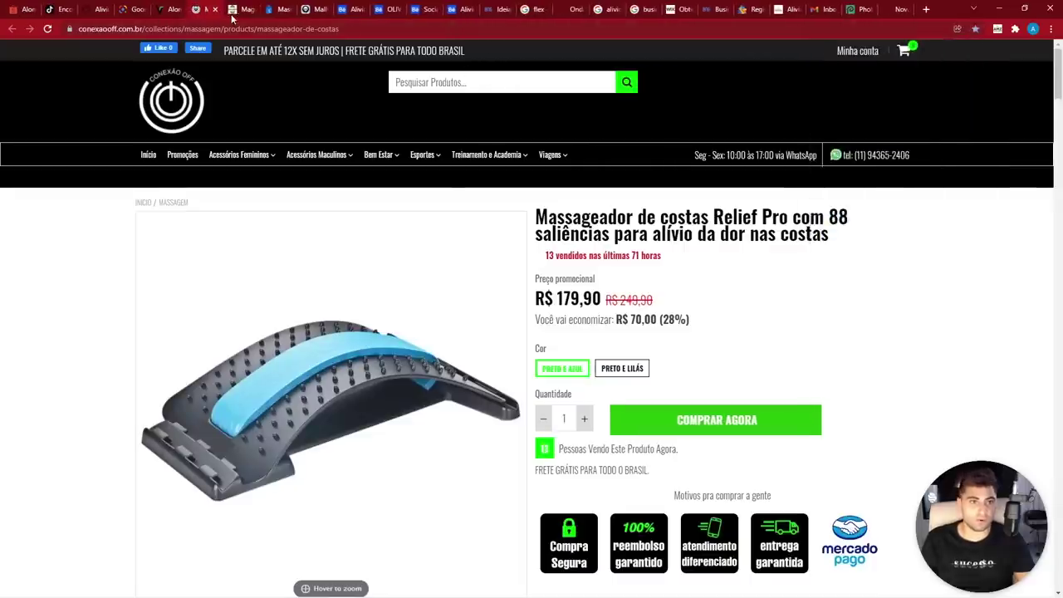
left_click(215, 9)
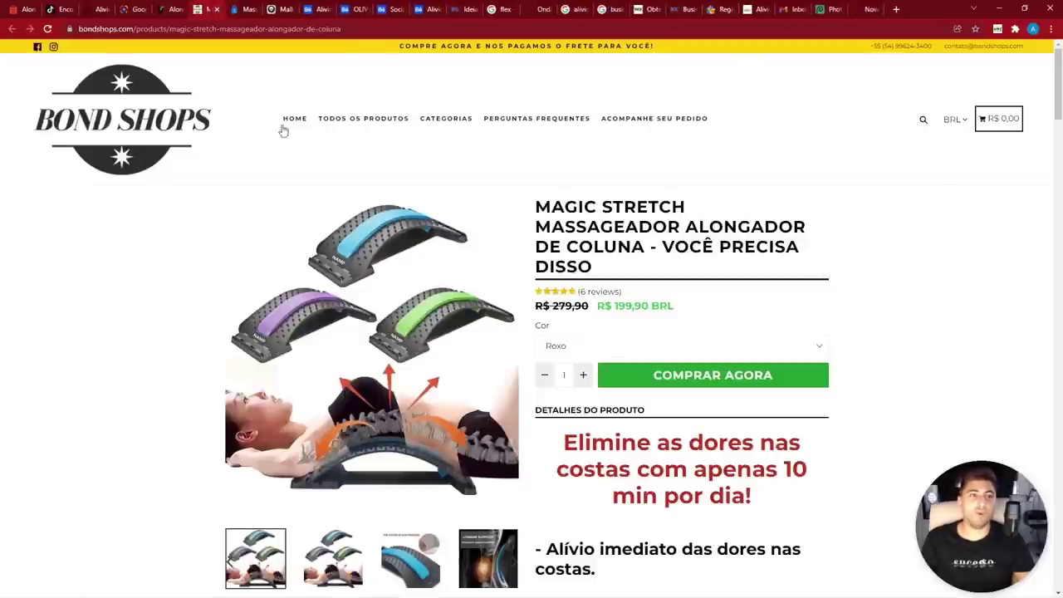
left_click(975, 30)
left_click(905, 131)
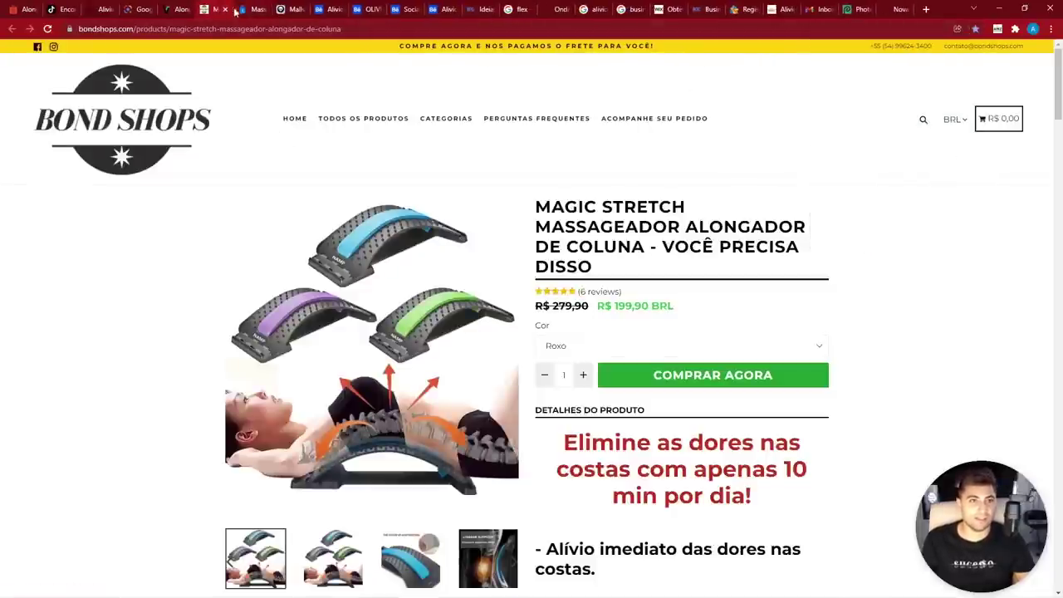
left_click(225, 9)
left_click(975, 29)
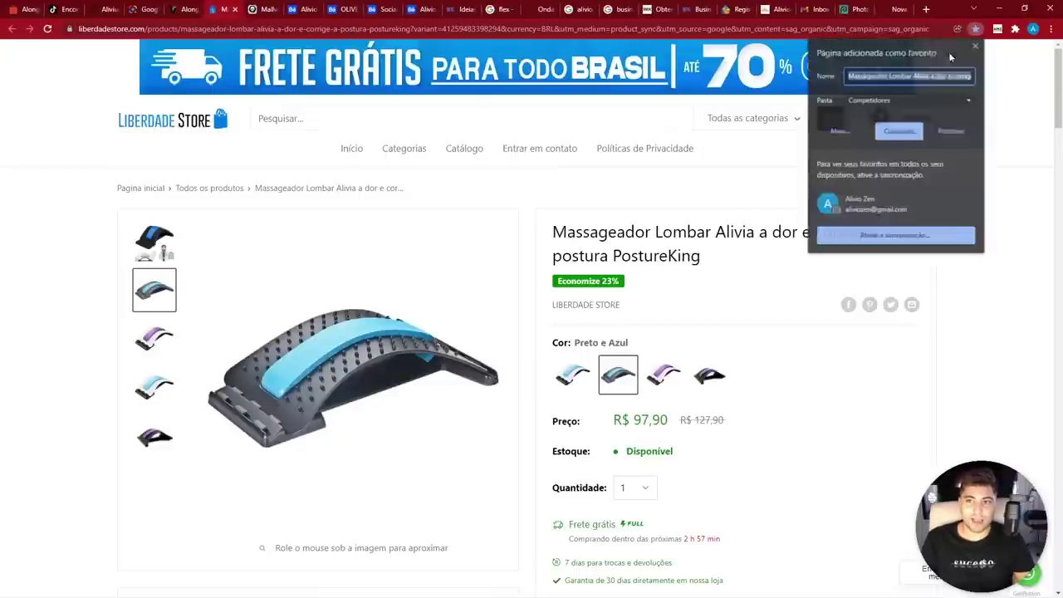
left_click(975, 29)
left_click(235, 9)
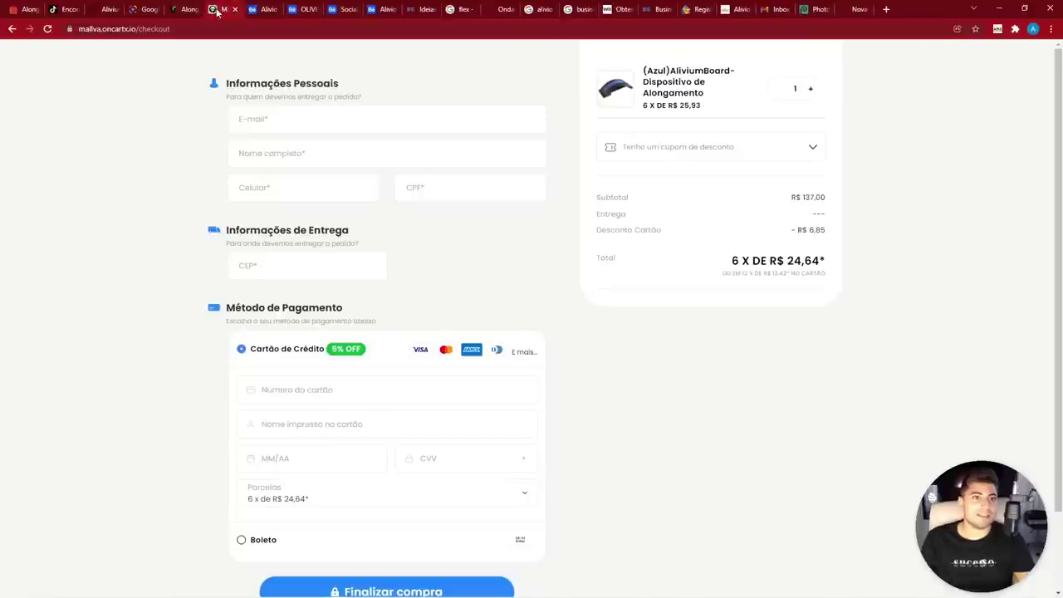
Step: Close the Mallva checkout tab and bookmark the Viegaro product page
left_click(185, 9)
left_click(220, 9)
left_click(235, 9)
left_click(183, 9)
left_click(975, 29)
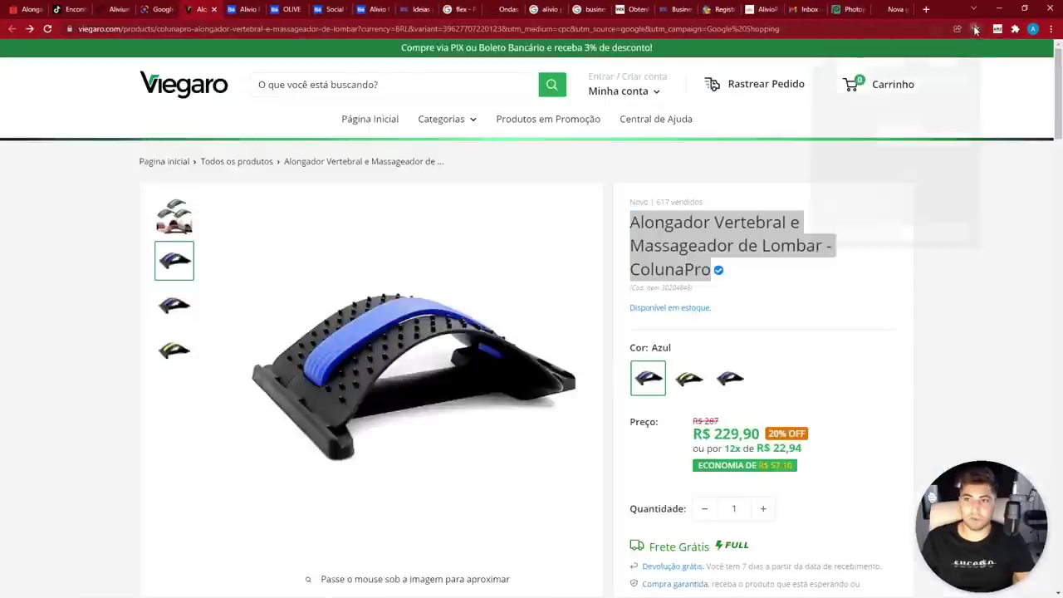
Step: Close the Viegaro and Google Lens tabs, then bookmark the Mallva store homepage and close it
left_click(213, 9)
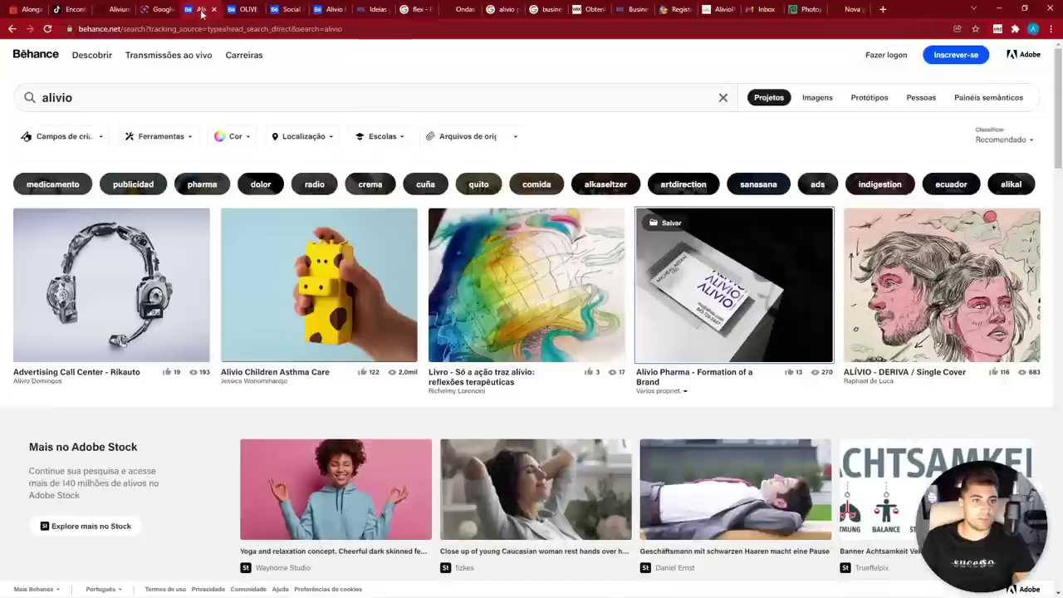
left_click(158, 9)
left_click(171, 9)
left_click(127, 8)
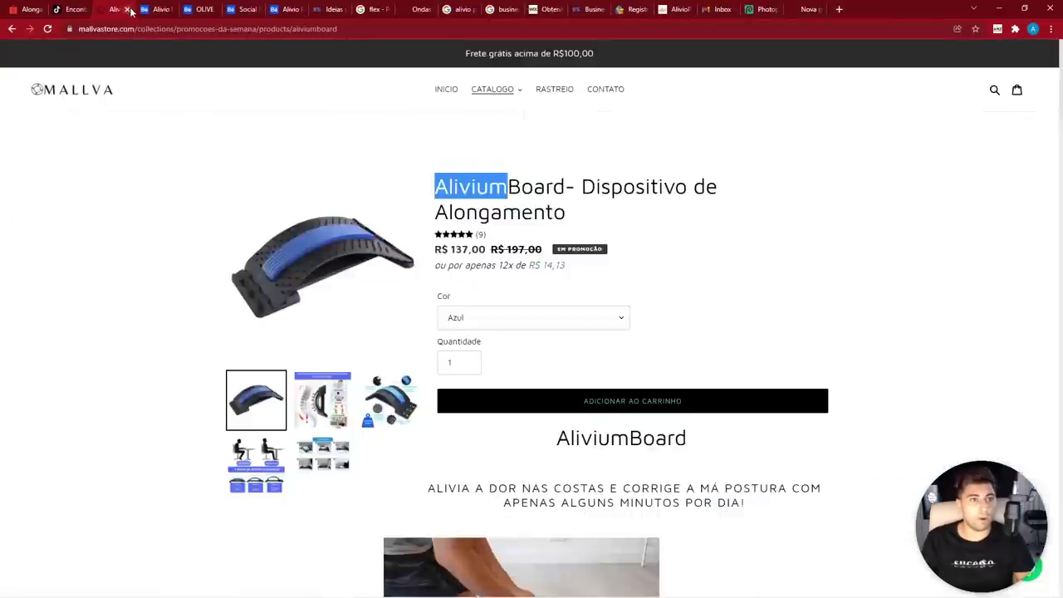
left_click(98, 94)
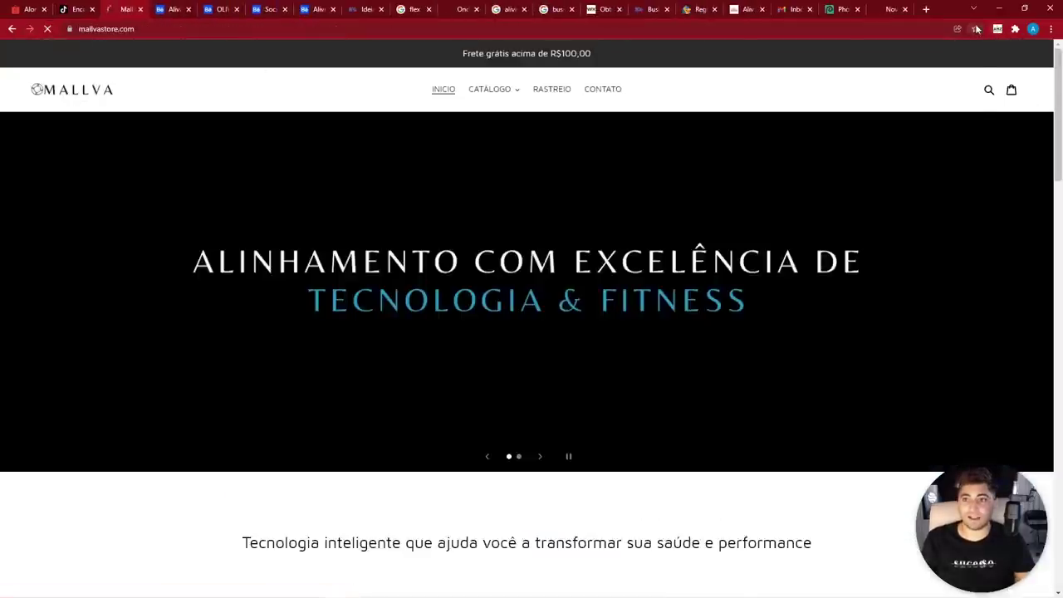
left_click(975, 29)
left_click(899, 135)
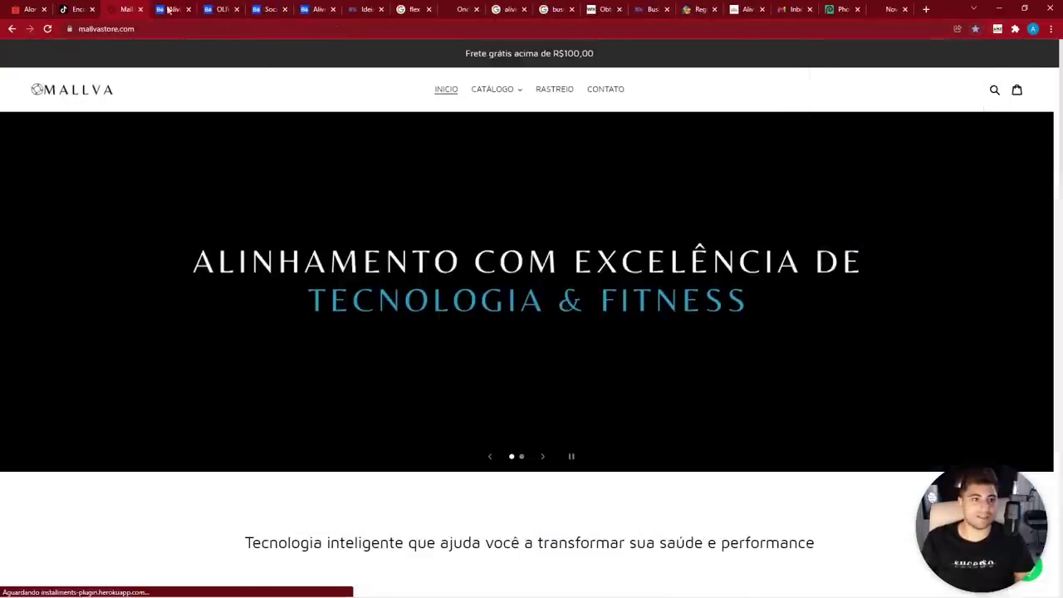
left_click(139, 9)
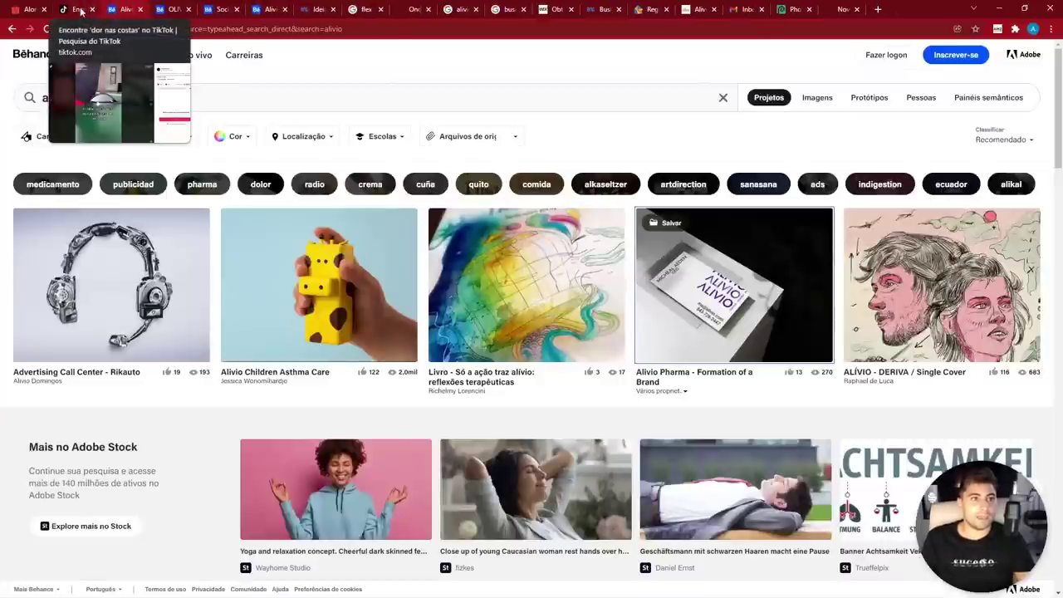
Step: Close the TikTok and leftover product tabs, review the Alivio Pharma branding project, and return to Photopea
left_click(83, 10)
left_click(92, 9)
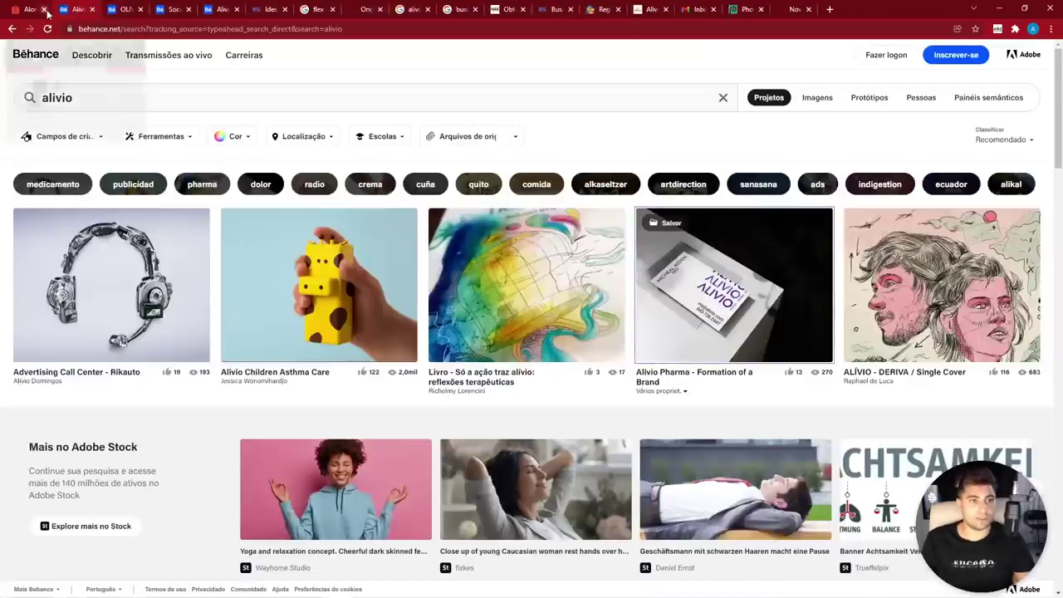
left_click(47, 9)
left_click(74, 8)
left_click(117, 10)
left_click(169, 10)
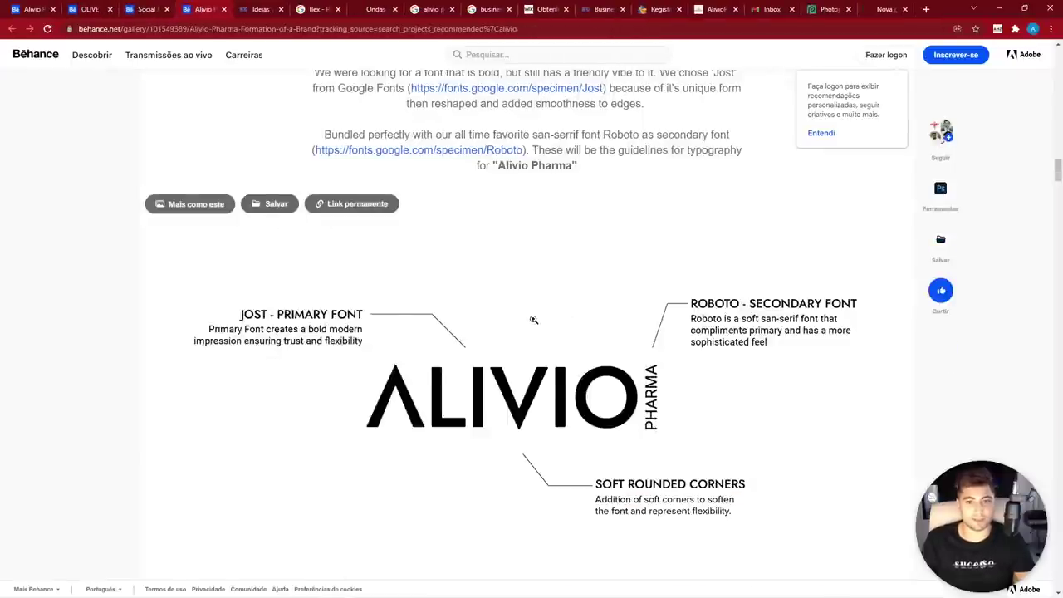
scroll(531, 316, "up", 5)
scroll(538, 324, "down", 5)
left_click(865, 8)
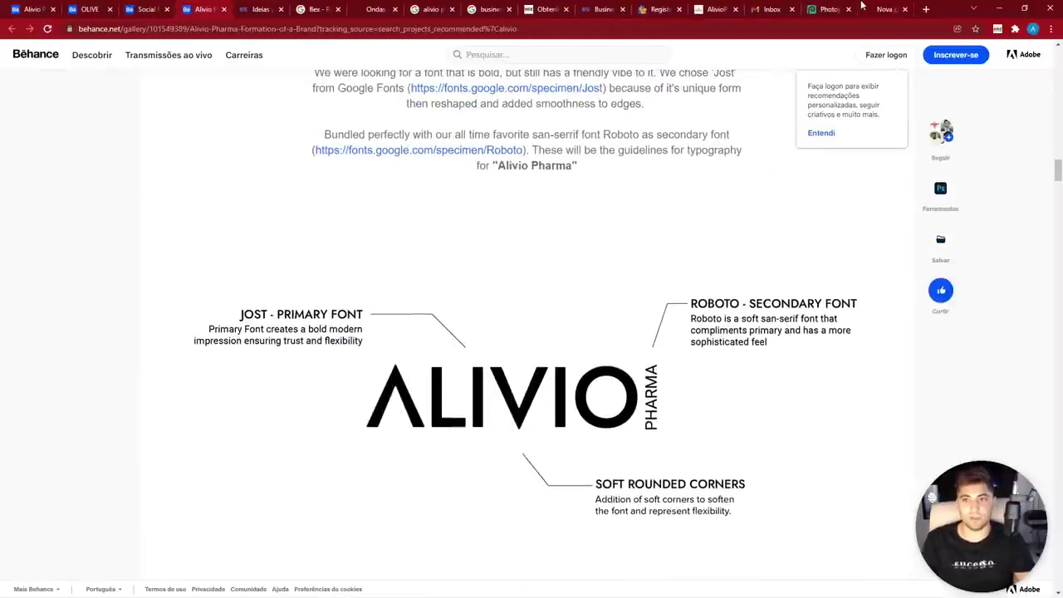
left_click(904, 9)
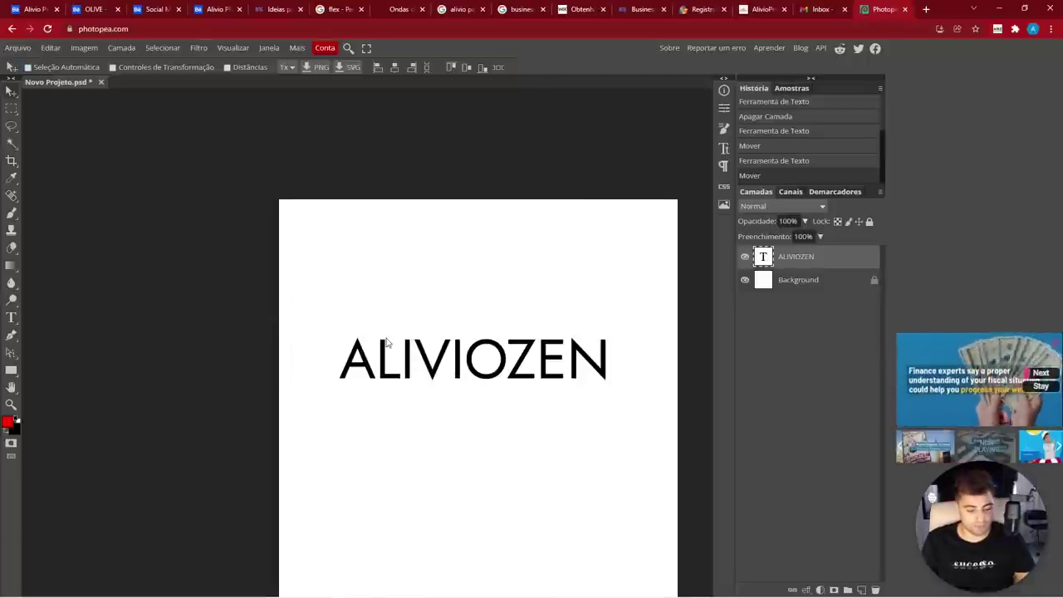
Step: Reposition the ALIVIOZEN text on the canvas
scroll(434, 367, "up", 3)
scroll(442, 421, "down", 1)
left_click_drag(442, 422, 387, 418)
scroll(407, 420, "right", 3)
scroll(465, 432, "right", 3)
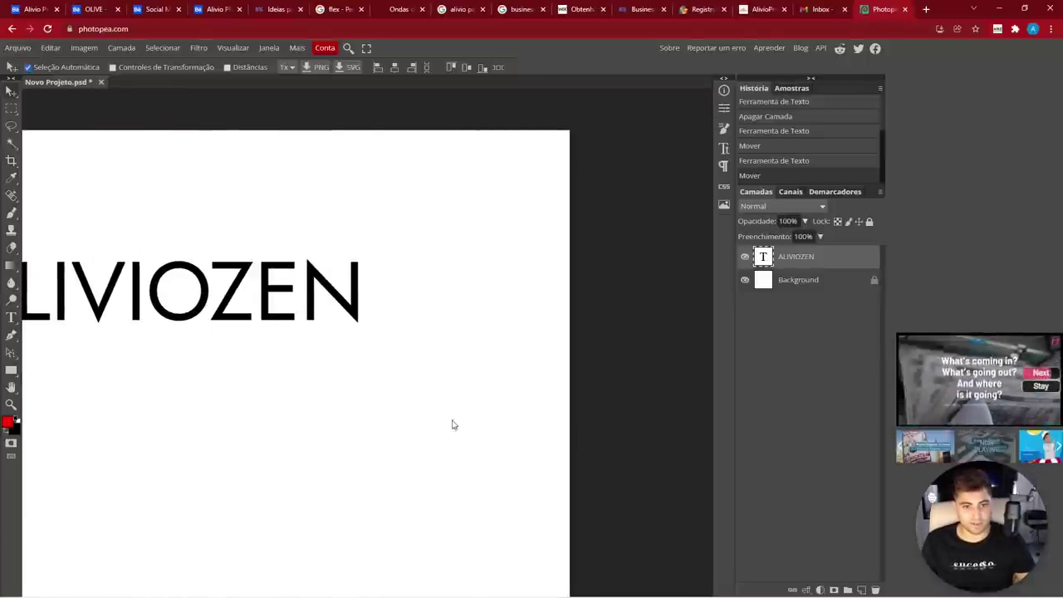
scroll(436, 390, "left", 6)
scroll(440, 370, "right", 3)
scroll(440, 372, "down", 2)
left_click_drag(332, 291, 371, 328)
scroll(349, 328, "left", 2)
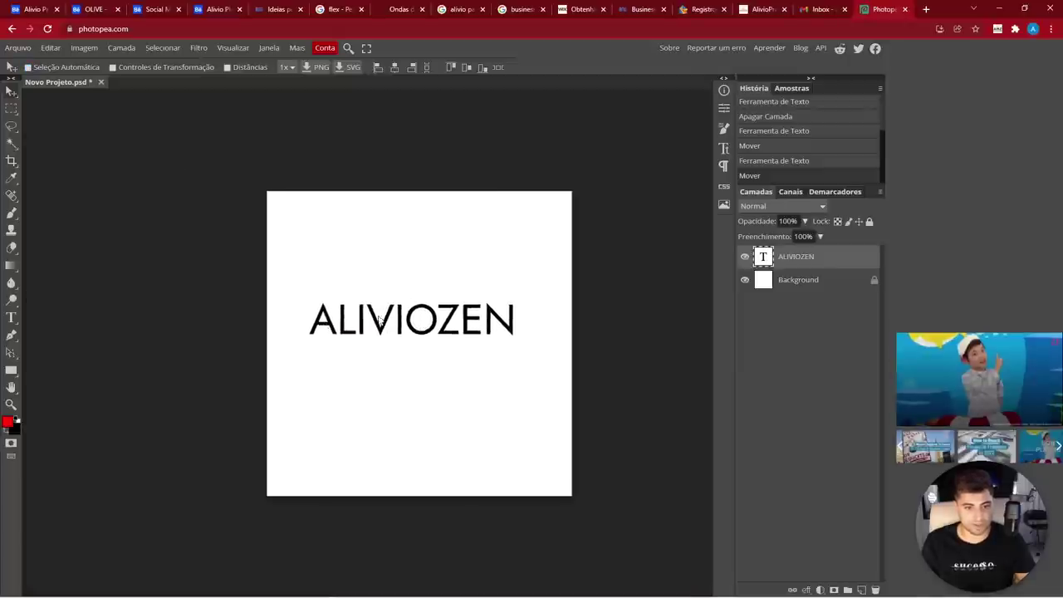
scroll(240, 322, "up", 2)
scroll(191, 309, "up", 5)
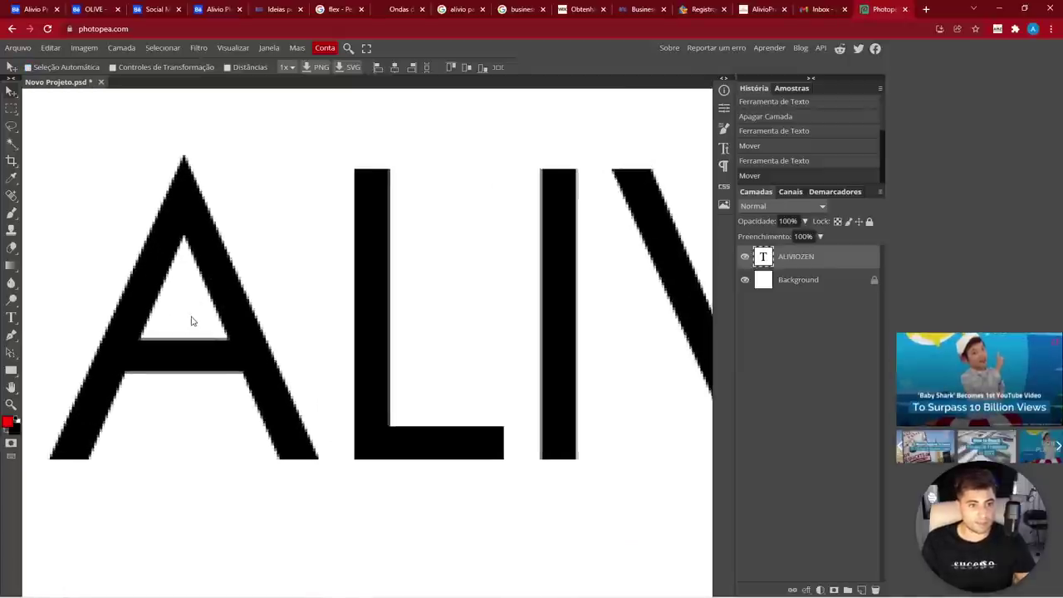
scroll(170, 422, "left", 1)
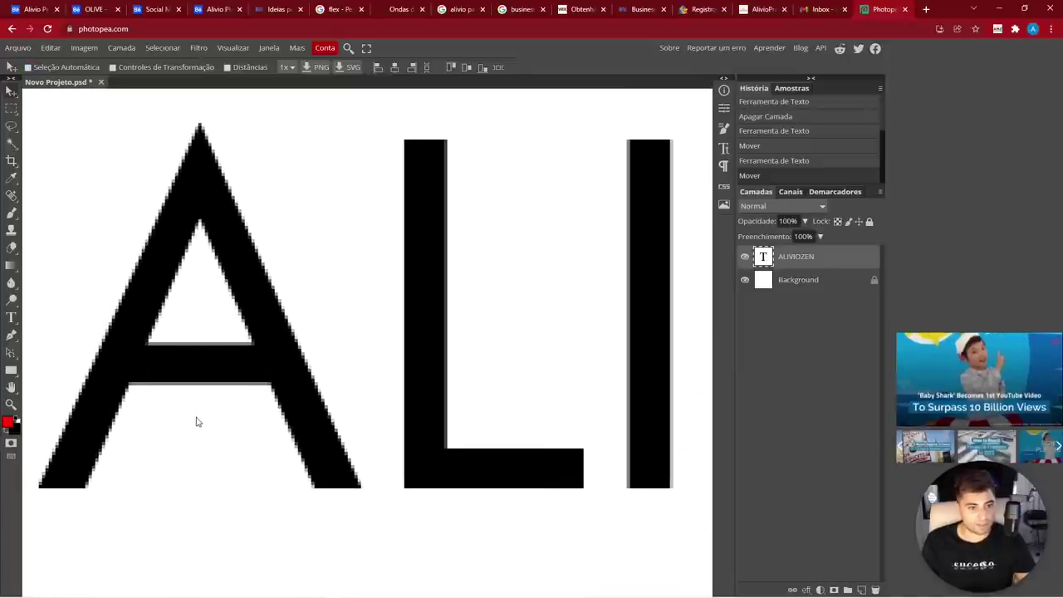
Step: Draw a polygonal lasso selection around the A's crossbar and try deleting it
left_click(10, 126)
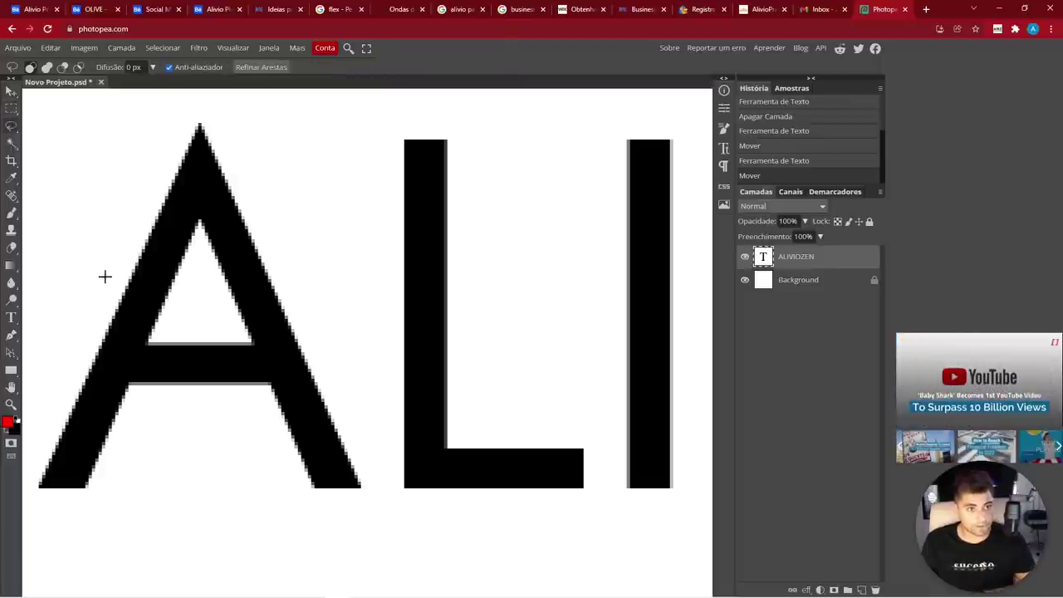
left_click(135, 355)
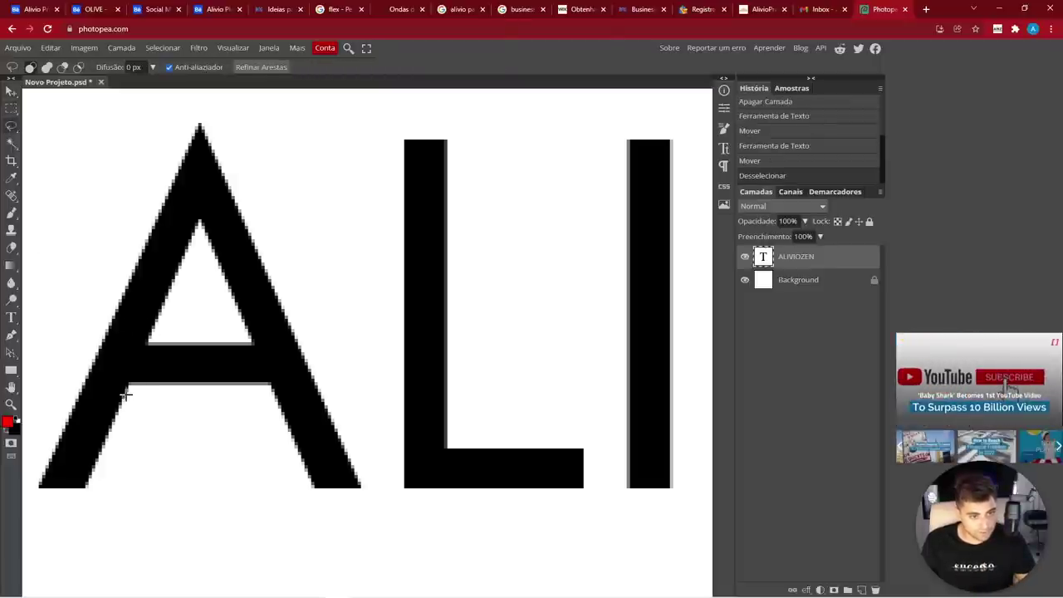
left_click(164, 322)
left_click_drag(137, 383, 136, 378)
right_click(12, 126)
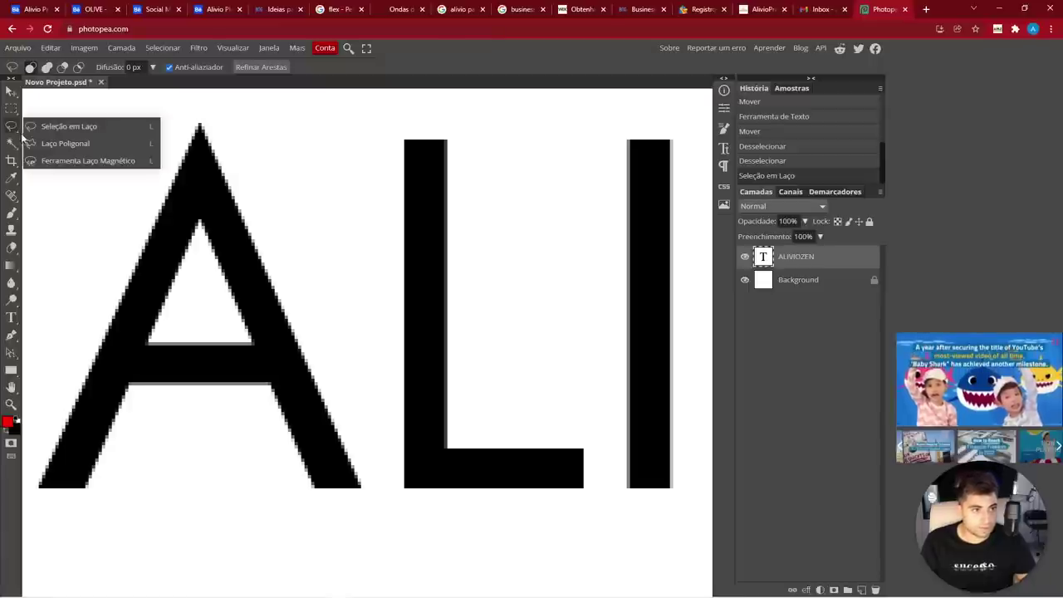
left_click(49, 143)
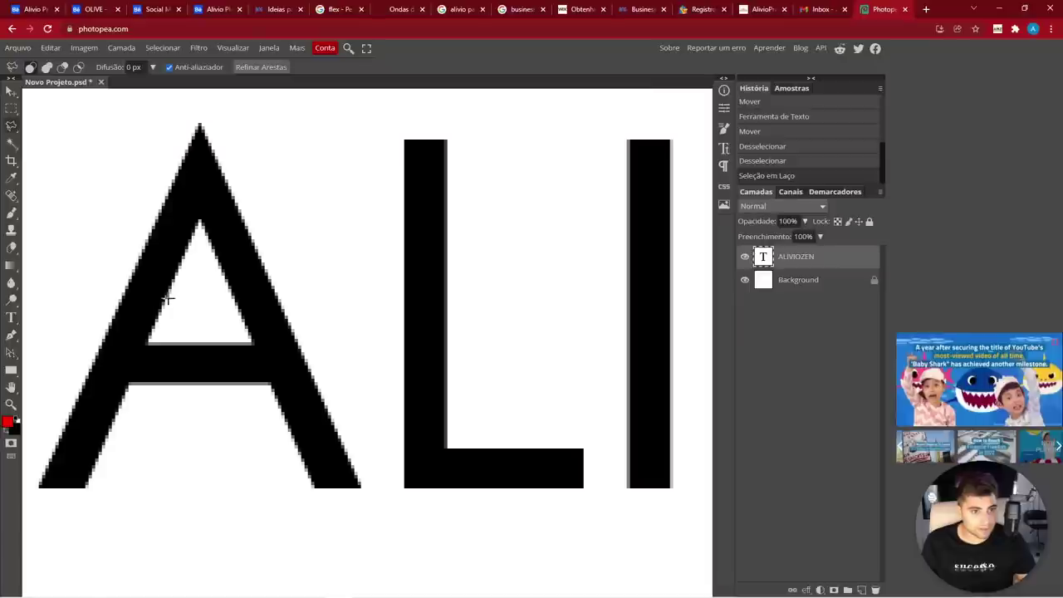
left_click(116, 419)
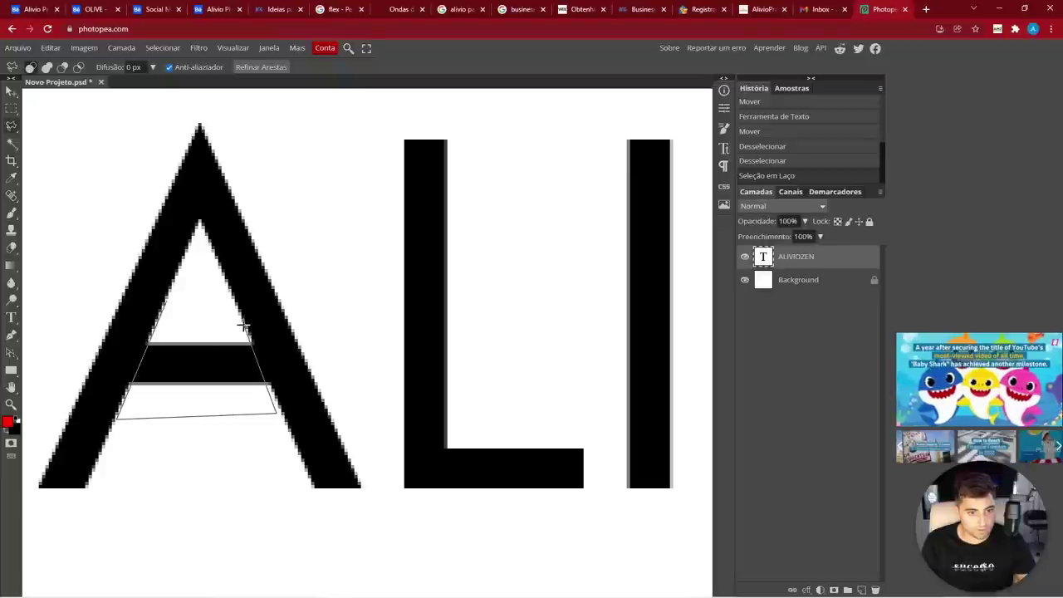
left_click(244, 326)
double_click(166, 302)
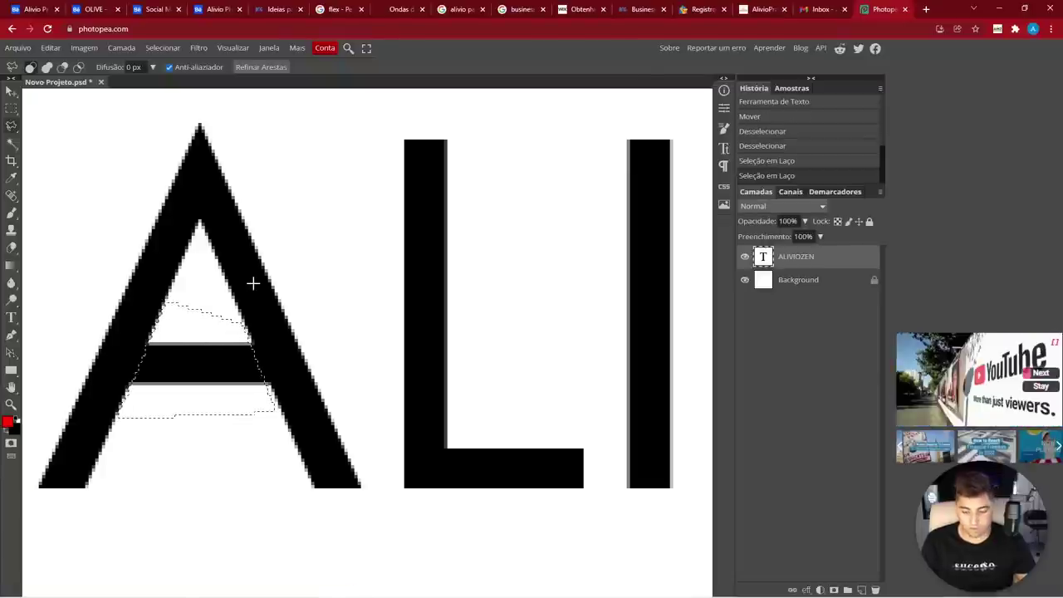
key("Delete")
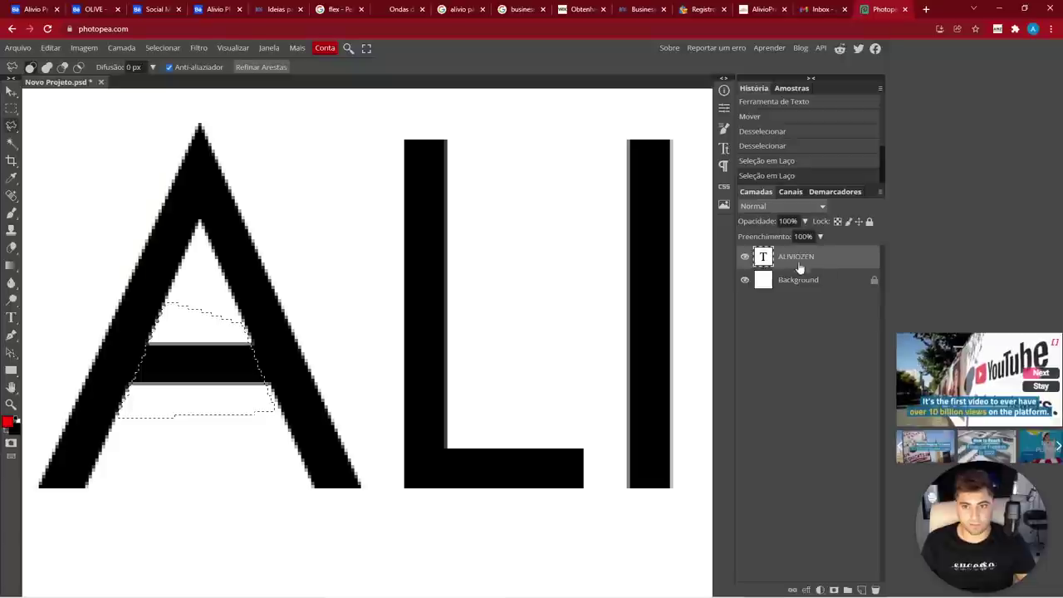
Step: Unlock the Background layer, retry the delete, then deselect everything
left_click(873, 280)
key("Delete")
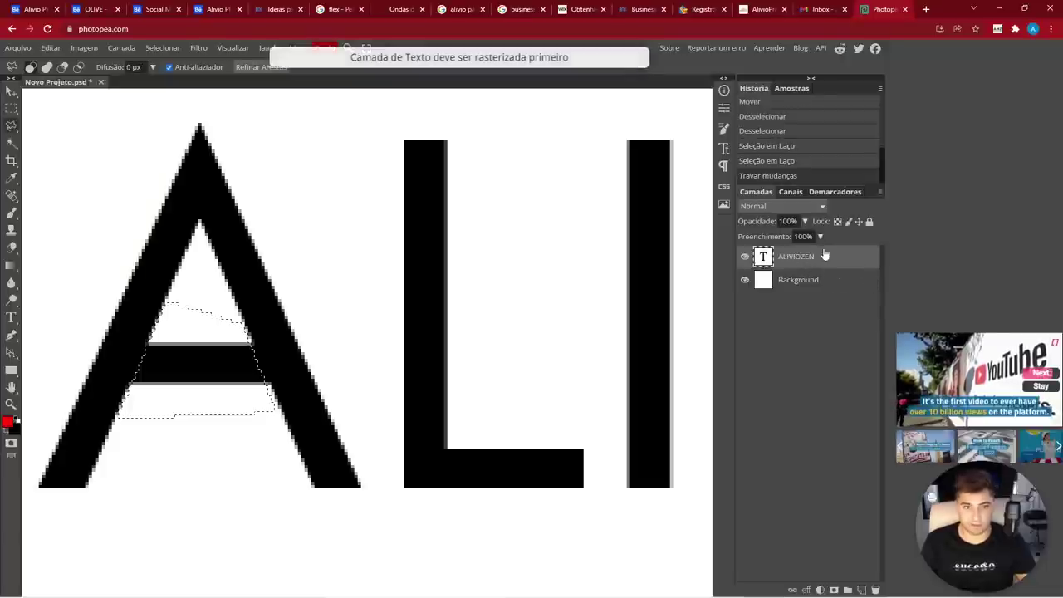
left_click(11, 90)
left_click(162, 48)
left_click(154, 80)
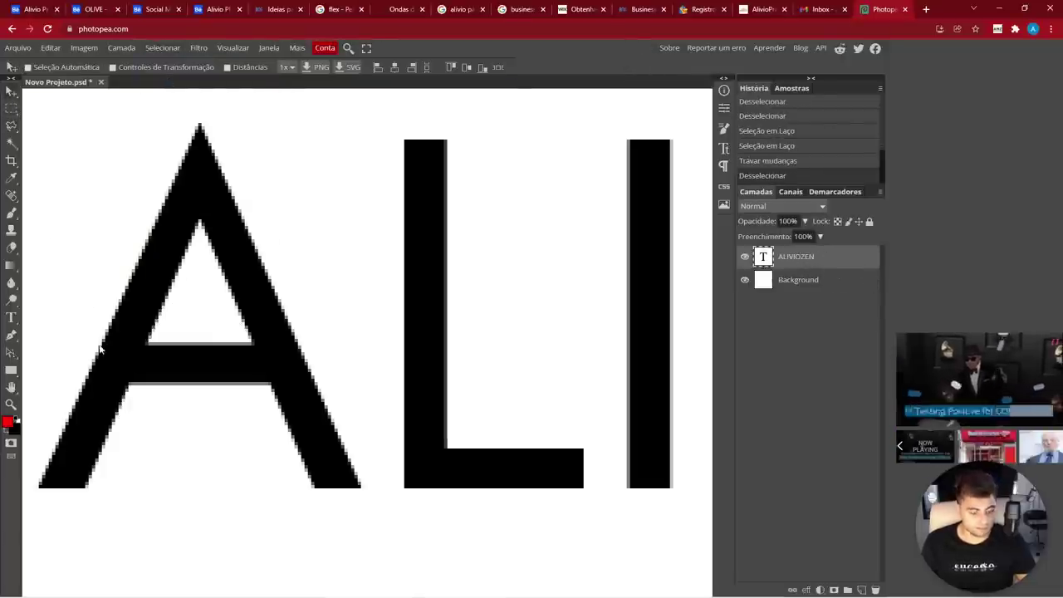
scroll(206, 339, "up", 5)
scroll(211, 339, "down", 4)
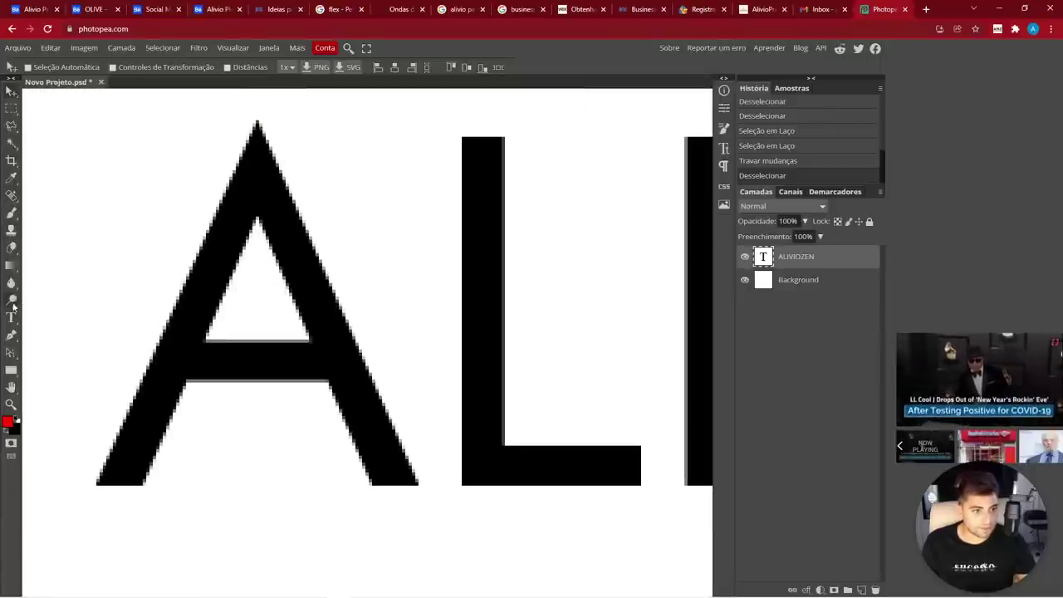
Step: Rasterize the ALIVIOZEN text layer and erase the A's crossbar, leaving a bare inverted V
left_click(11, 247)
left_click(251, 351)
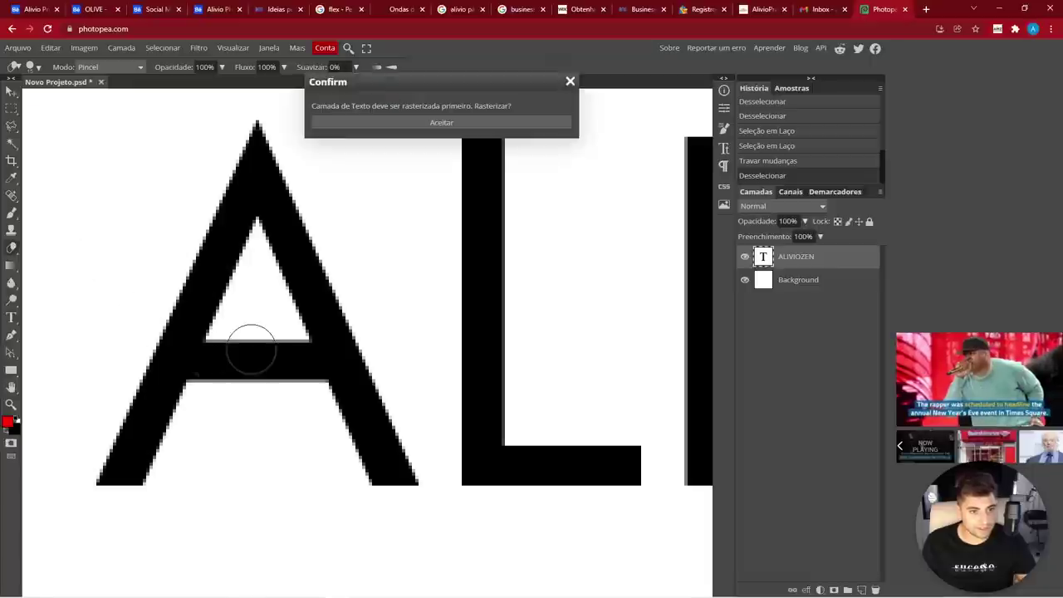
left_click(423, 124)
mouse_move(253, 374)
left_mouse_down()
mouse_move(261, 381)
mouse_move(270, 353)
mouse_move(282, 384)
mouse_move(246, 382)
mouse_move(227, 351)
mouse_move(215, 387)
left_mouse_up()
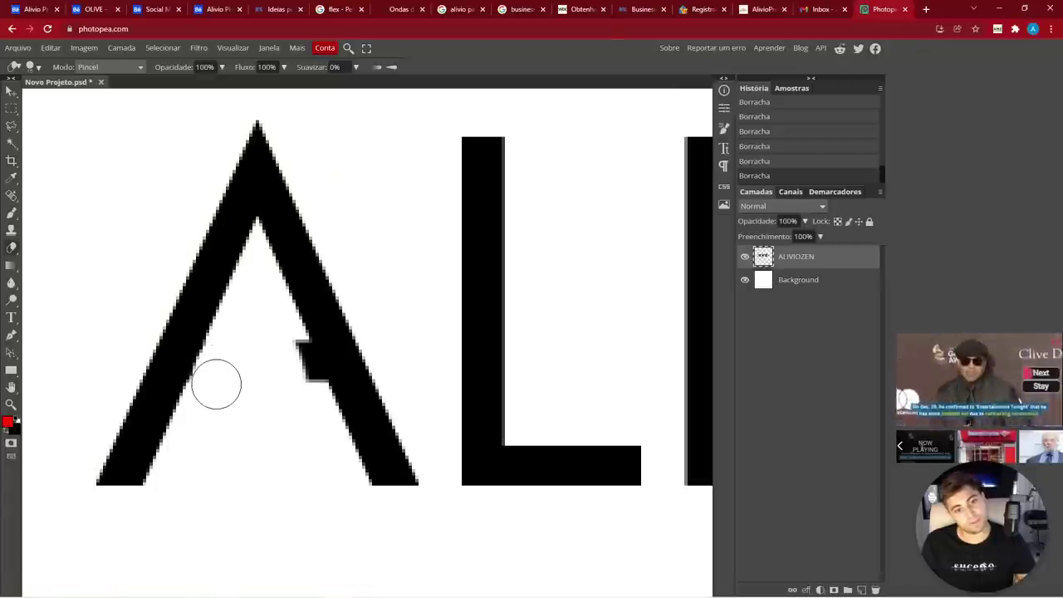
left_click(284, 360)
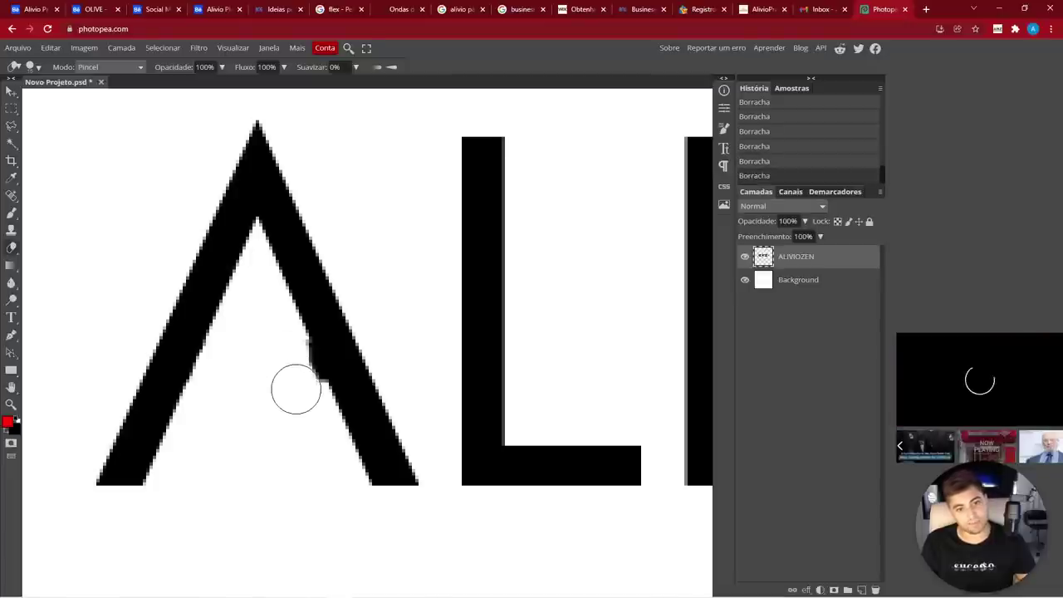
left_click_drag(294, 379, 293, 373)
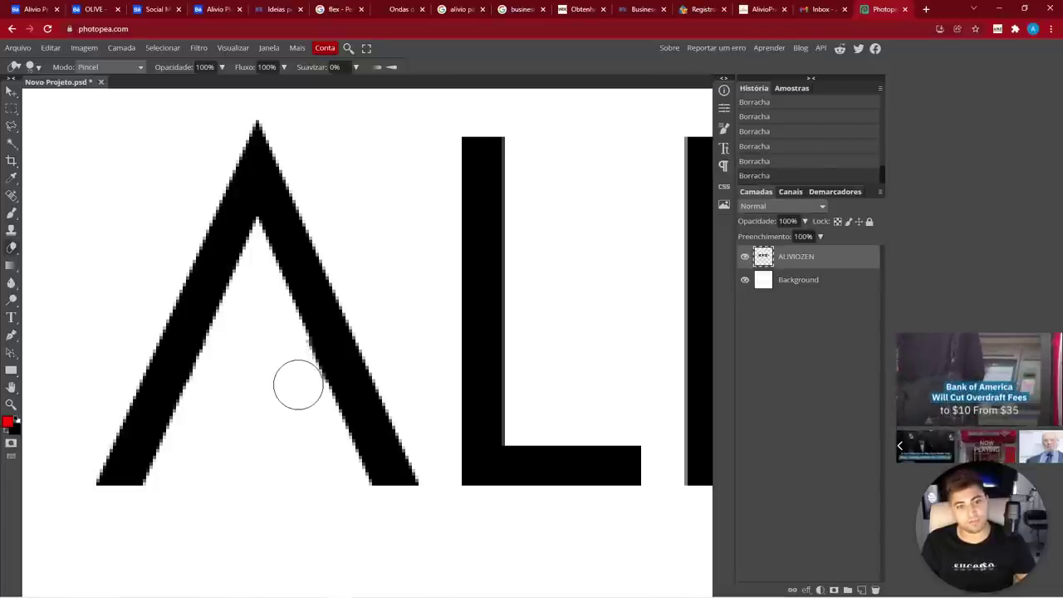
scroll(280, 385, "down", 5)
scroll(273, 385, "down", 2)
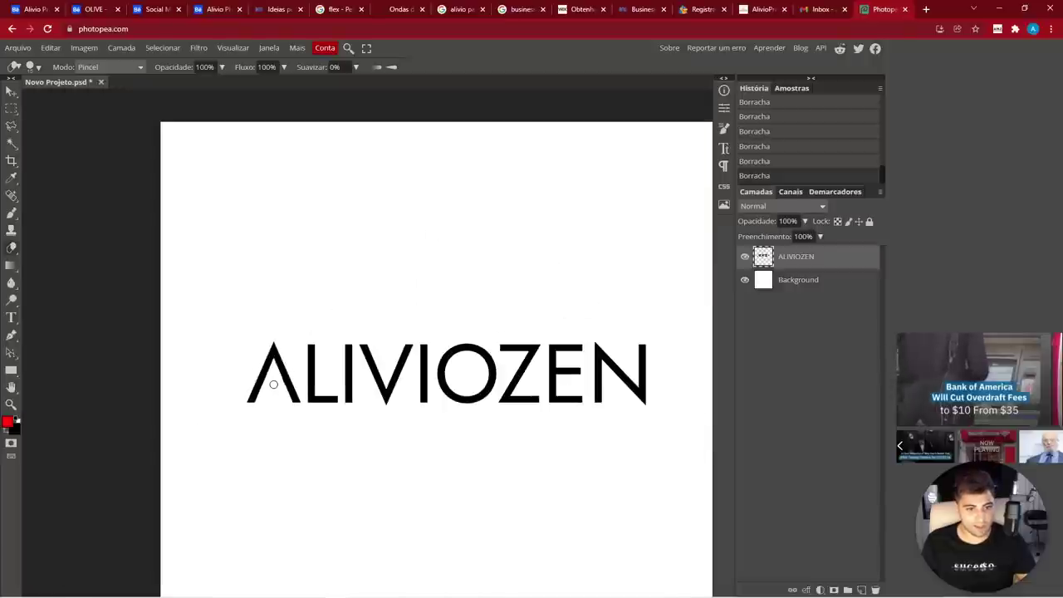
scroll(265, 380, "up", 4)
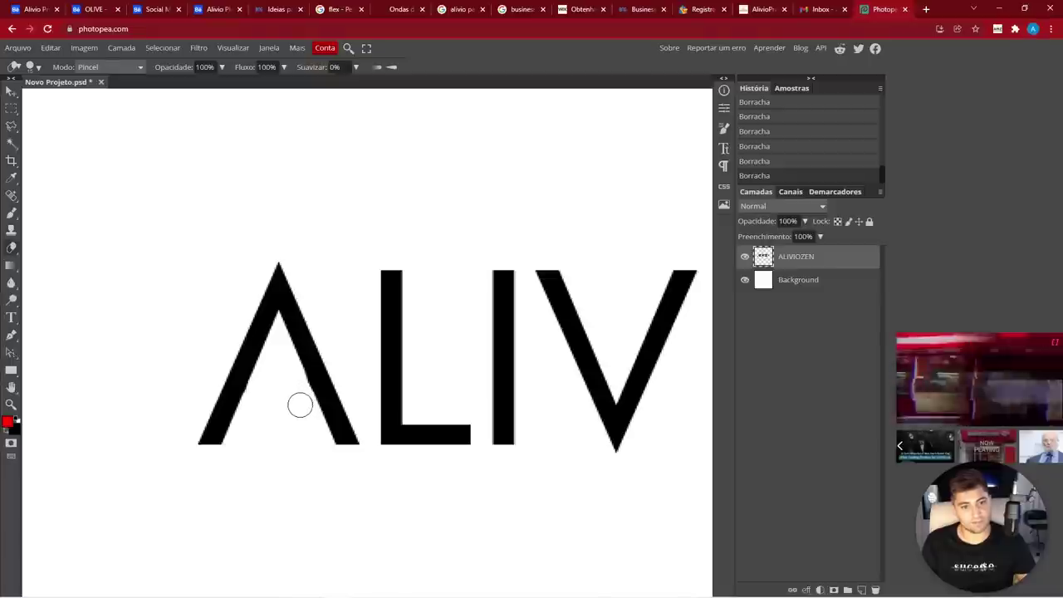
key("ctrl+0")
scroll(279, 386, "down", 1)
scroll(259, 357, "up", 1)
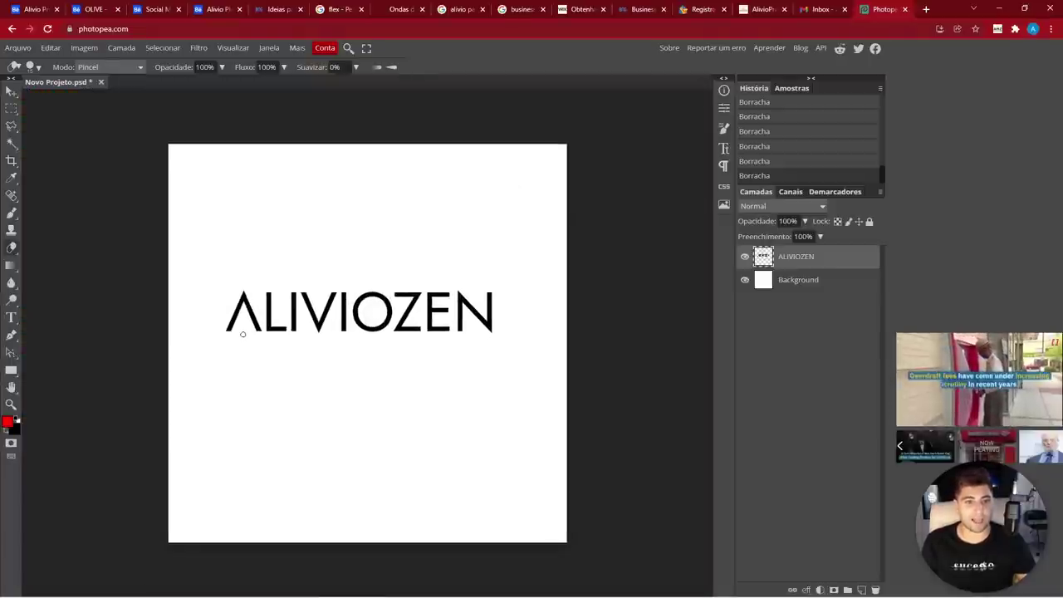
left_click(12, 91)
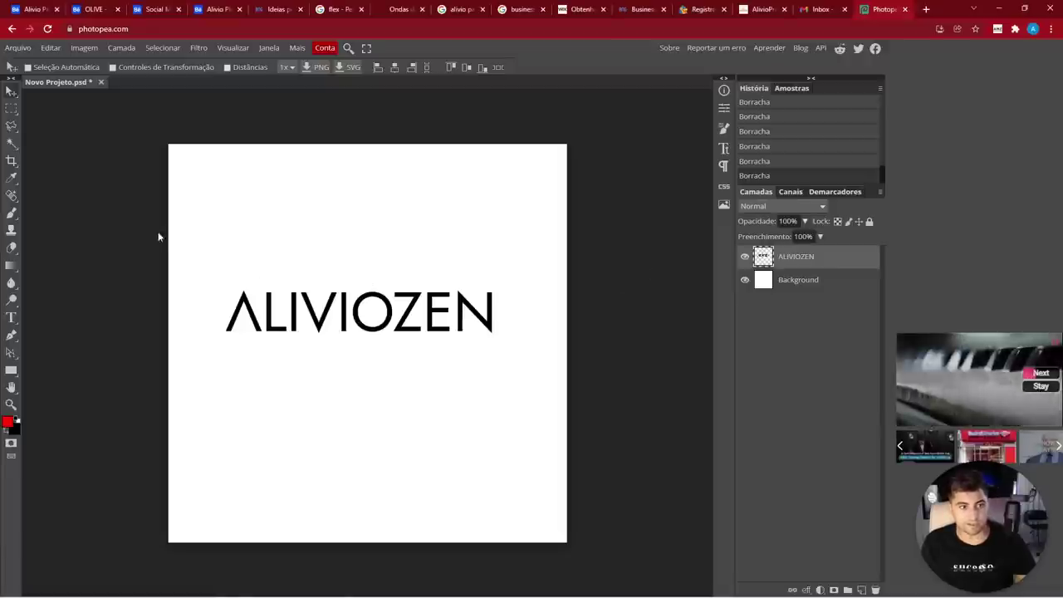
Step: Type a small TM mark, shrink it, and place it at the wordmark's top right
left_click(11, 317)
left_click(354, 418)
type("TM")
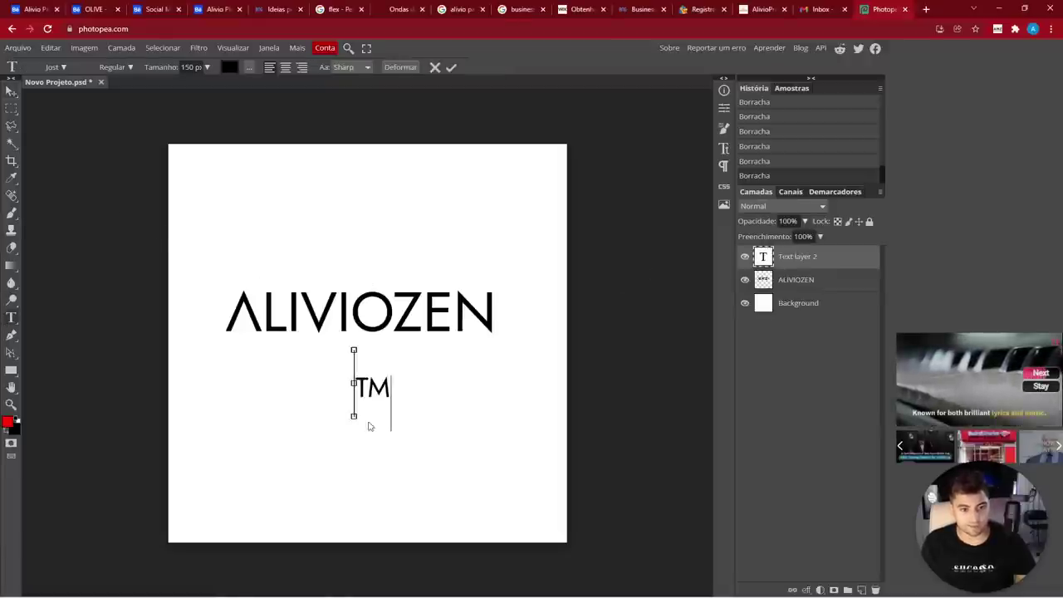
key("ctrl+a")
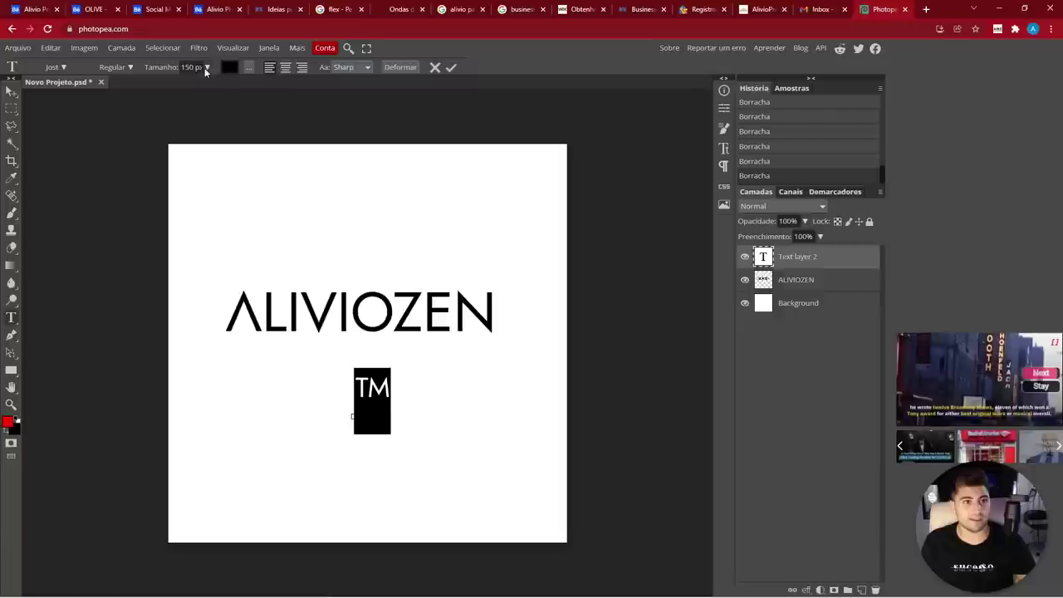
left_click(206, 67)
left_click_drag(191, 86, 179, 87)
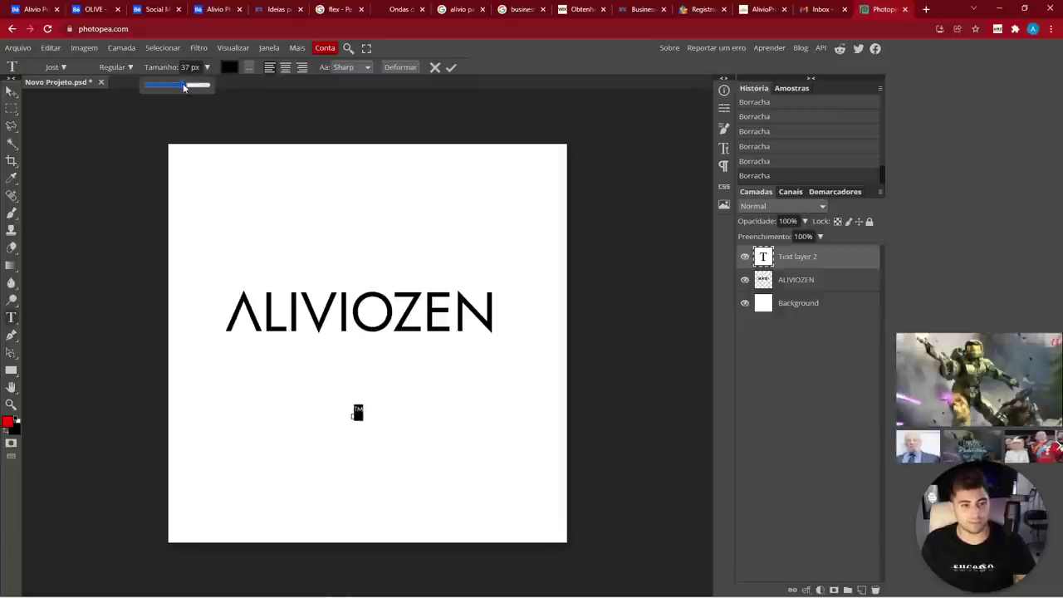
left_click(11, 89)
left_click_drag(359, 411, 499, 289)
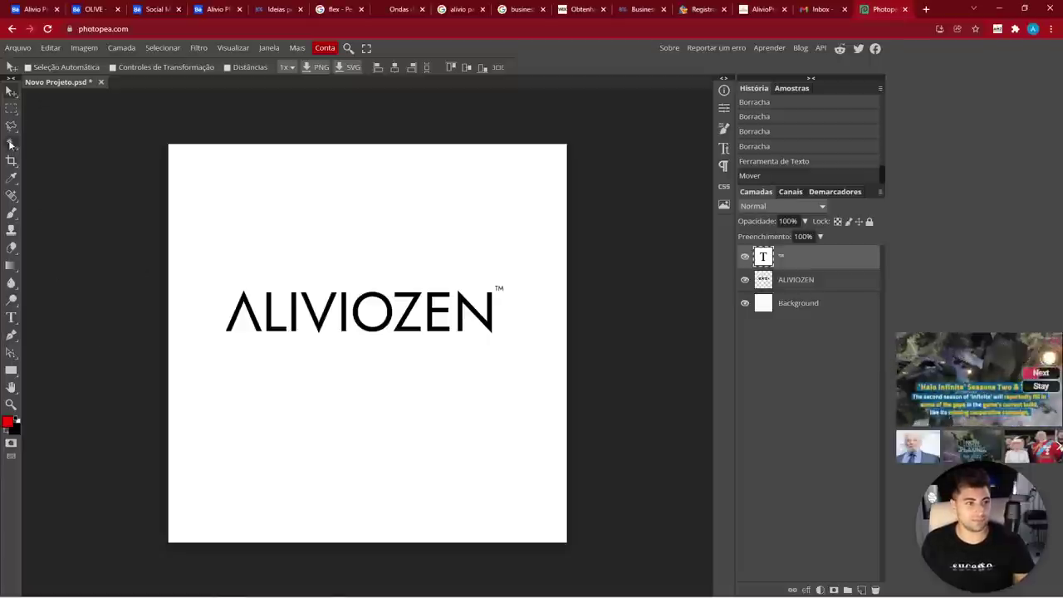
Step: Delete the white Background layer to leave a transparent canvas
left_click(797, 309)
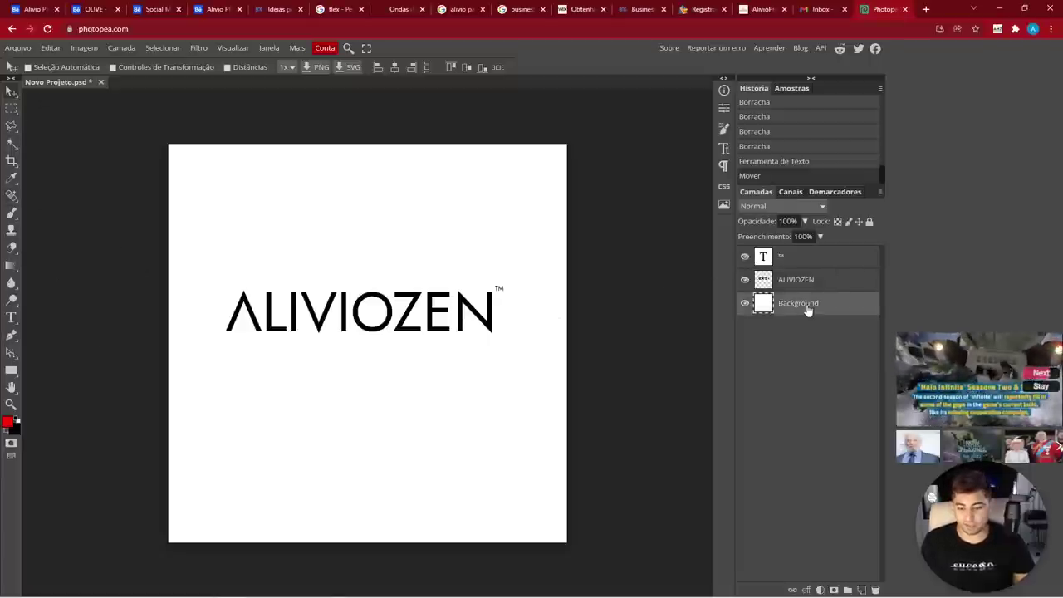
key("Delete")
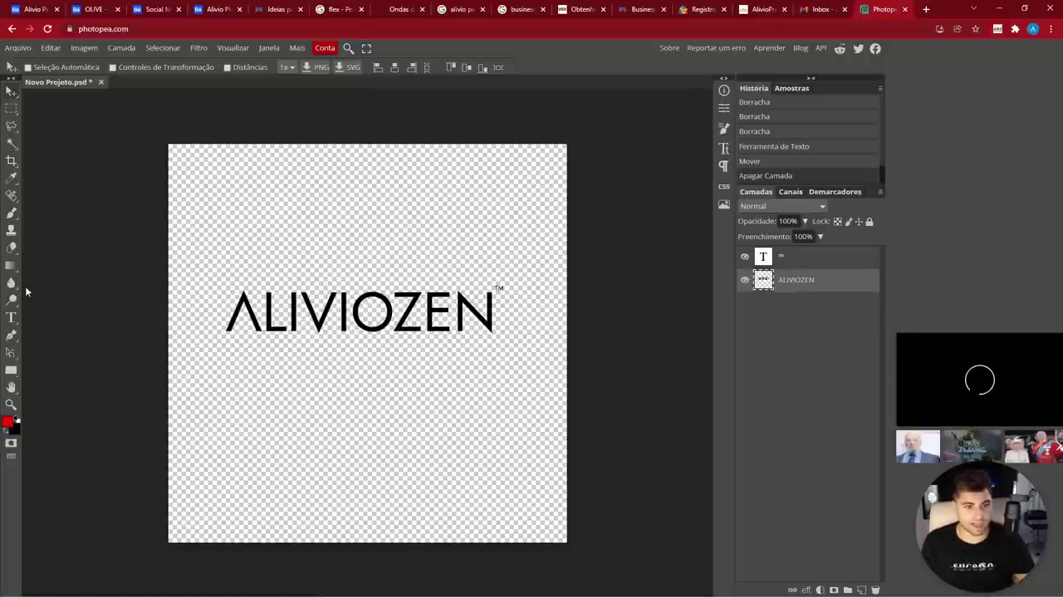
left_click(11, 317)
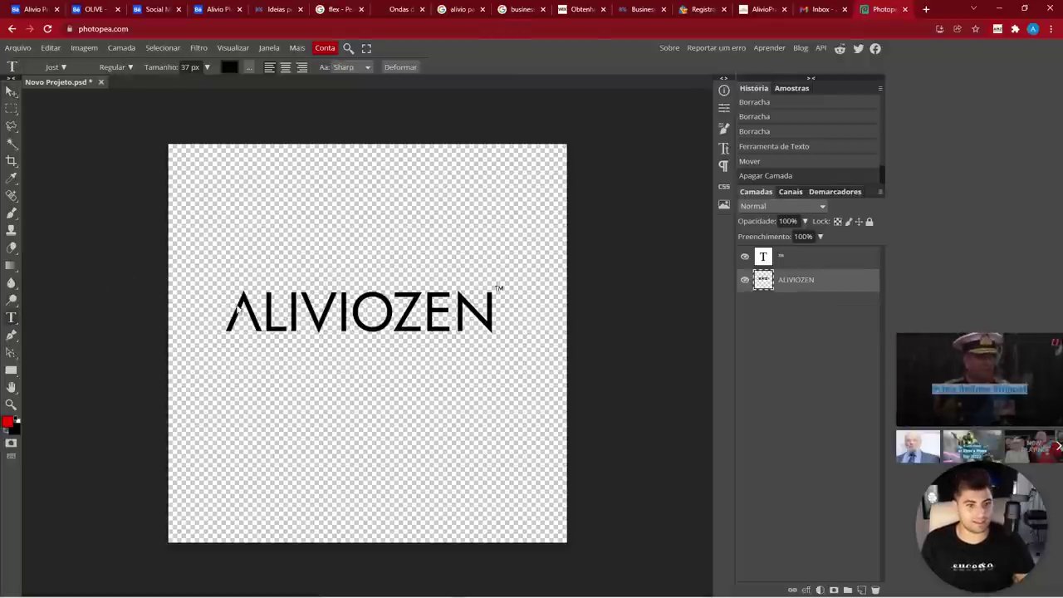
left_click(336, 303)
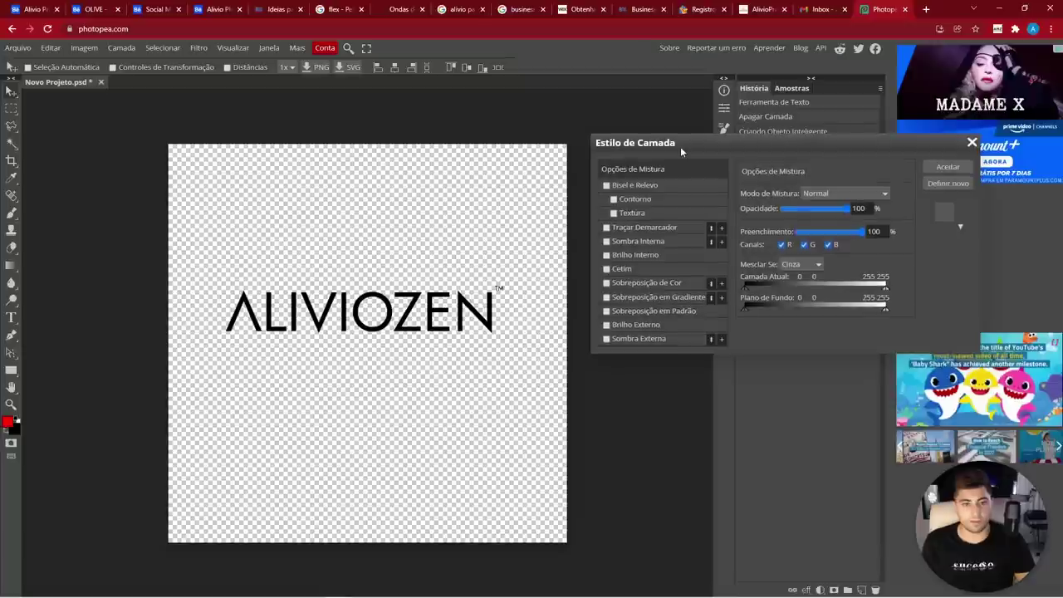
Step: Turn the ALIVIOZEN lettering red with a colour overlay, then view the business name ideas
mouse_move(731, 128)
left_mouse_down()
mouse_move(824, 332)
mouse_move(710, 136)
mouse_move(733, 126)
left_mouse_up()
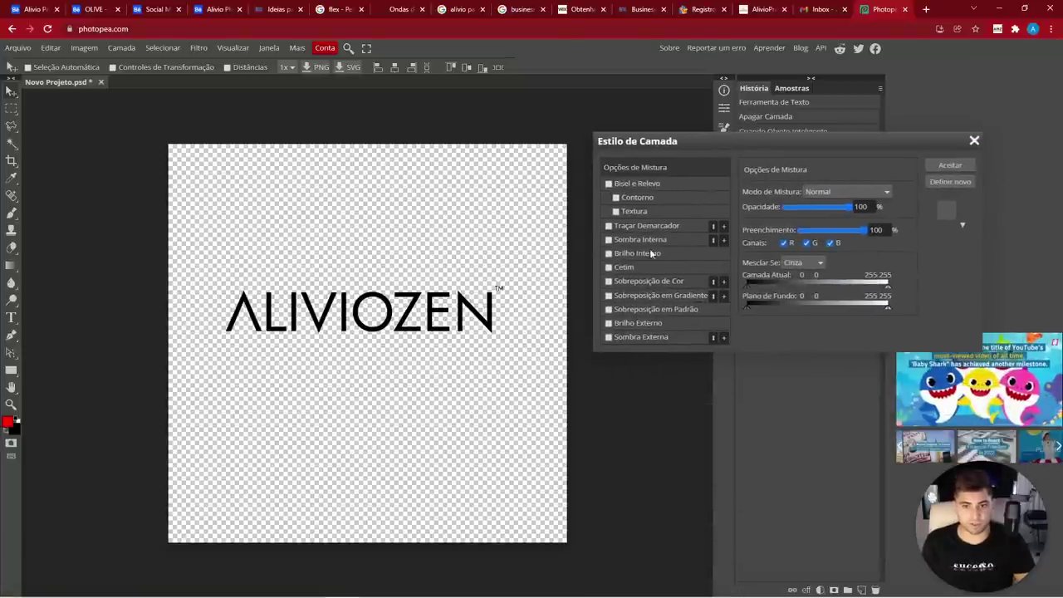
left_click(608, 282)
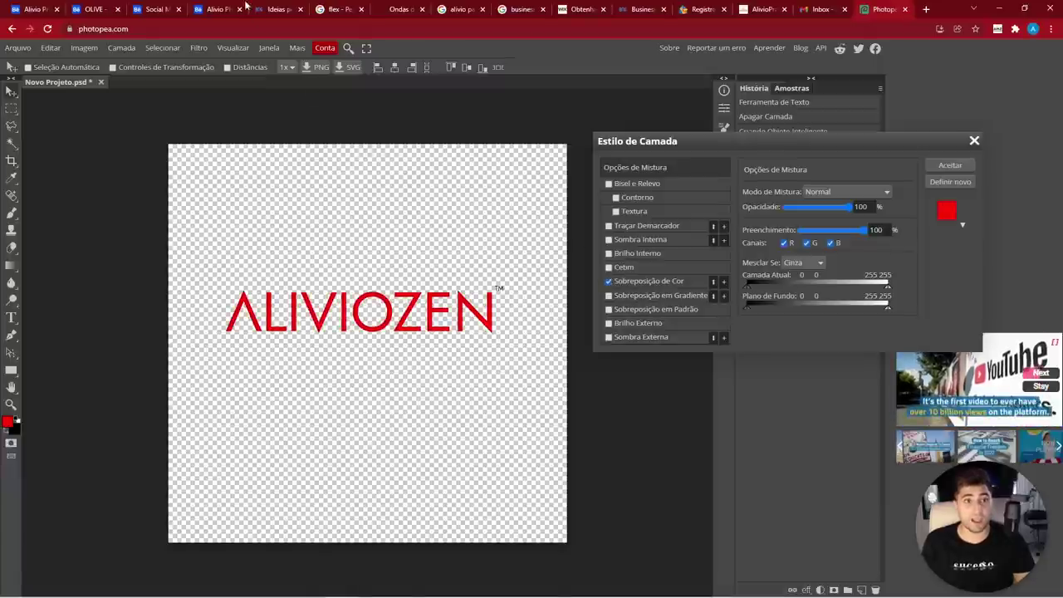
left_click(210, 11)
left_click(266, 10)
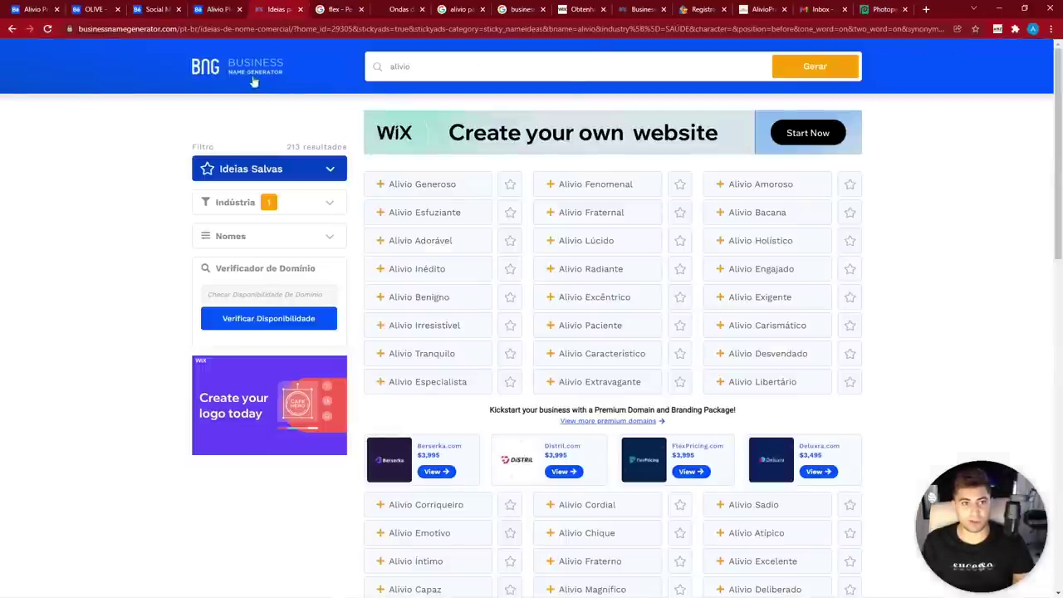
Step: Cycle through the Behance and name-ideas tabs back to the Photopea logo document
left_click(88, 11)
key("ctrl+shift+Tab")
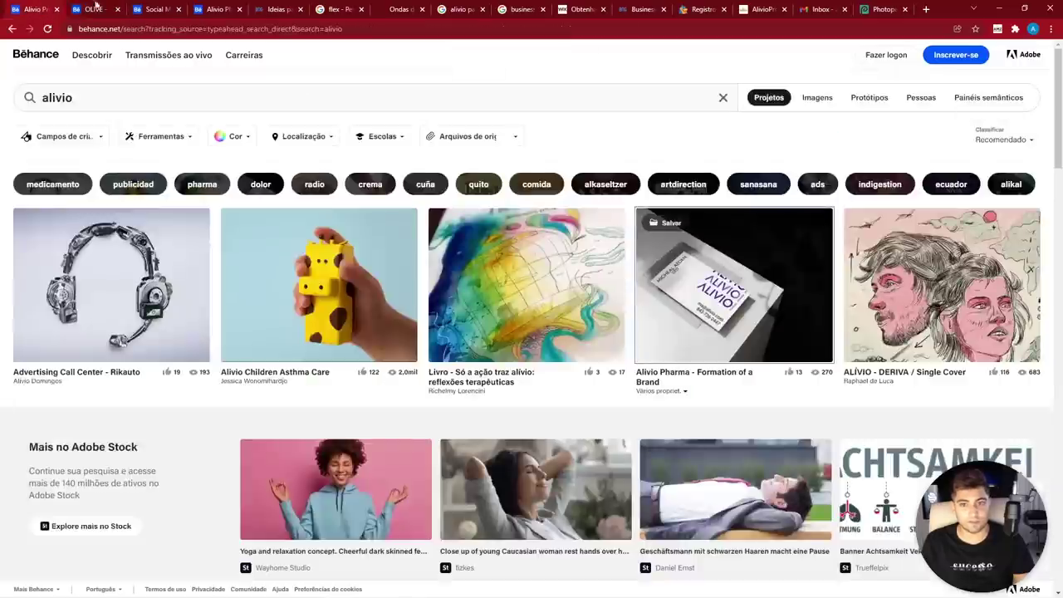
left_click(181, 6)
left_click(204, 9)
left_click(262, 8)
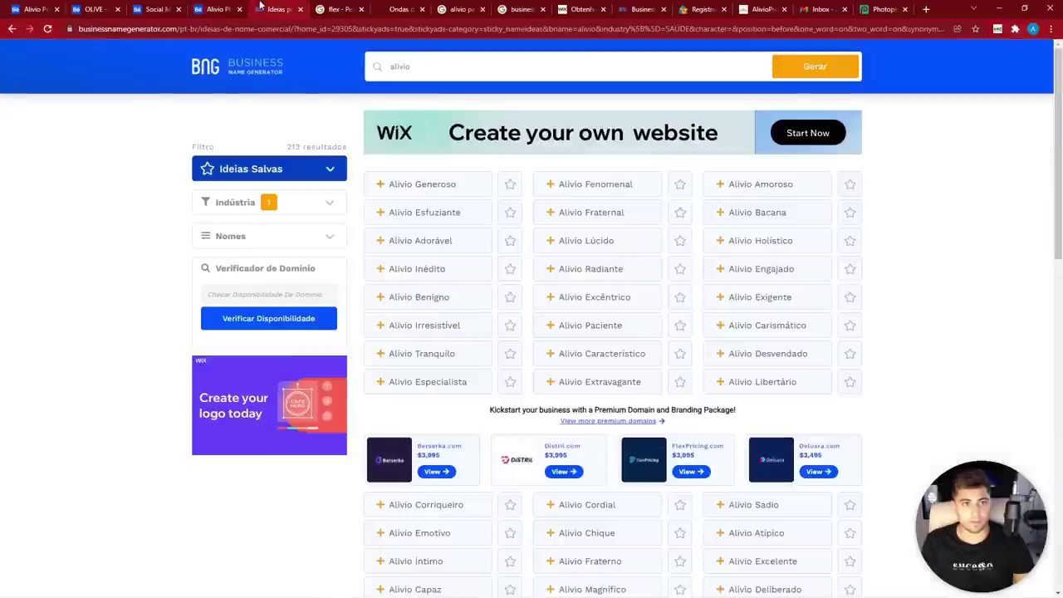
left_click(892, 9)
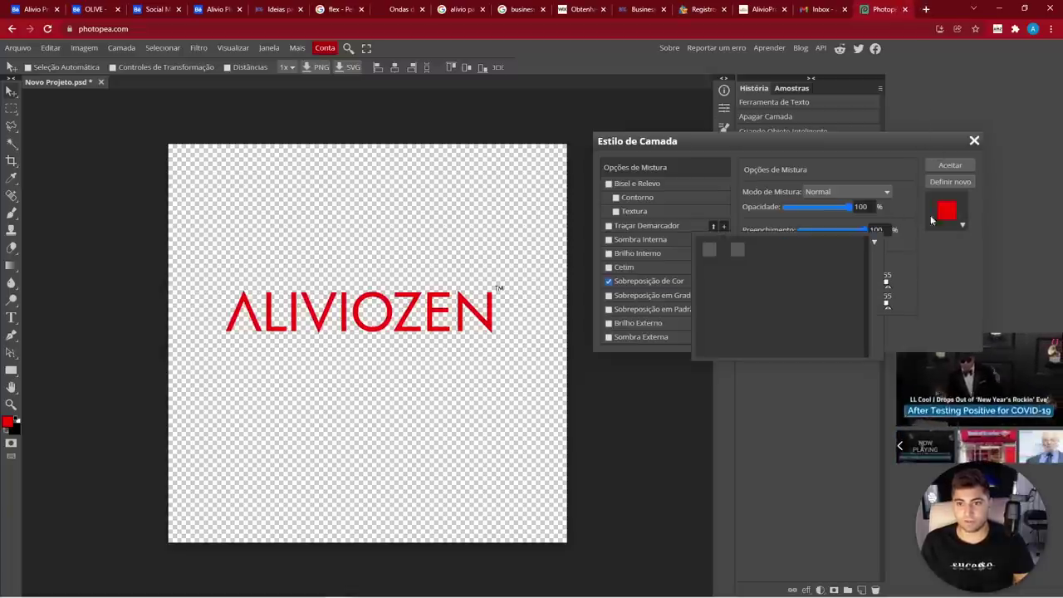
Step: Search the web for a 'color picker extension'
left_click(926, 9)
type("col")
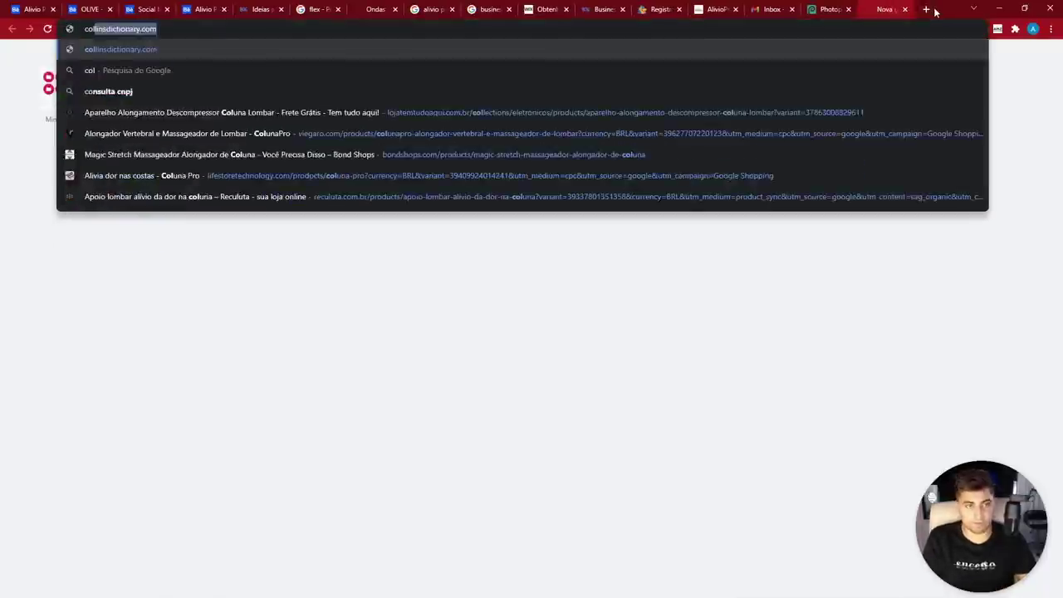
type("or picker")
key("Return")
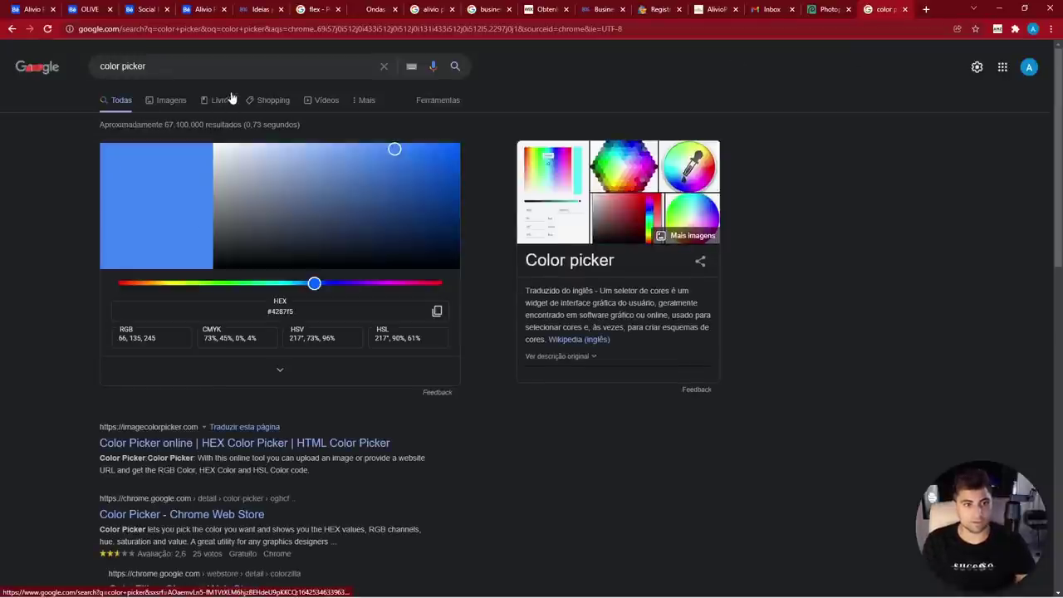
left_click(247, 73)
type("extensiojn")
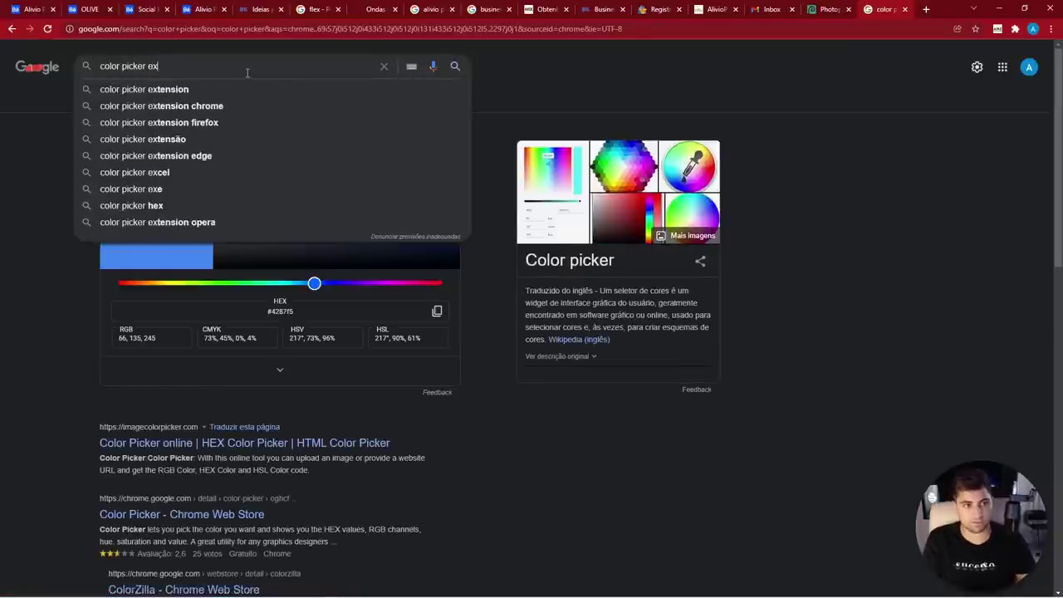
key("Return")
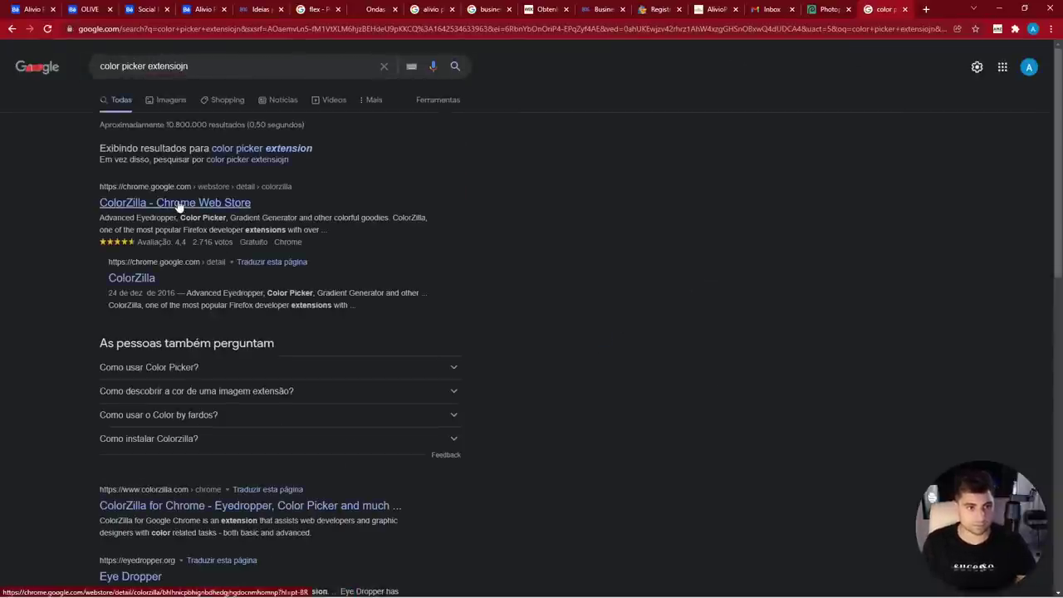
Step: Add ColorZilla from the Chrome Web Store, pin it, and close its tabs
left_click(178, 205)
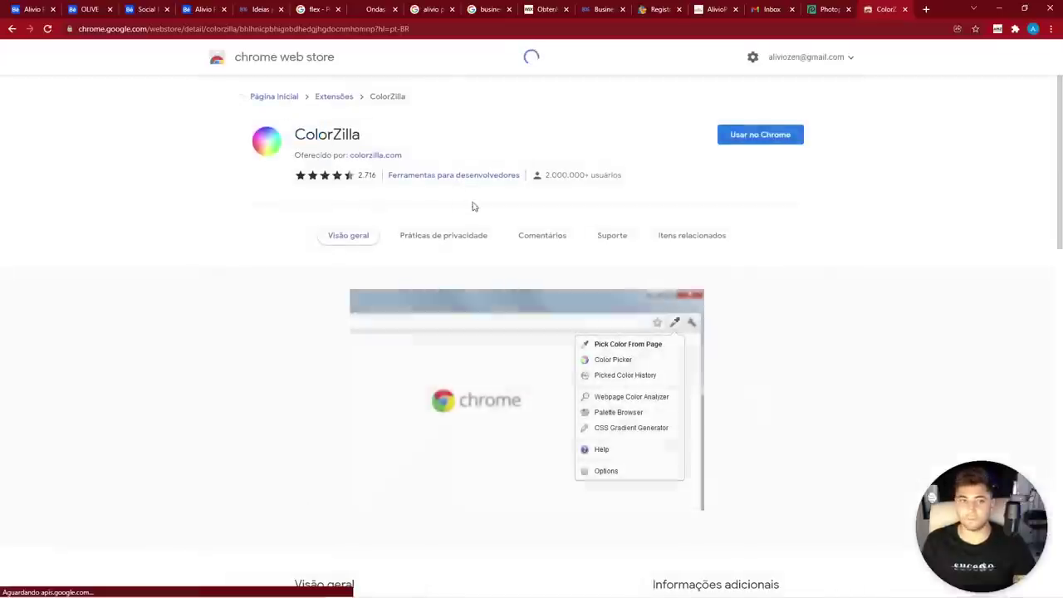
left_click(757, 140)
left_click(573, 121)
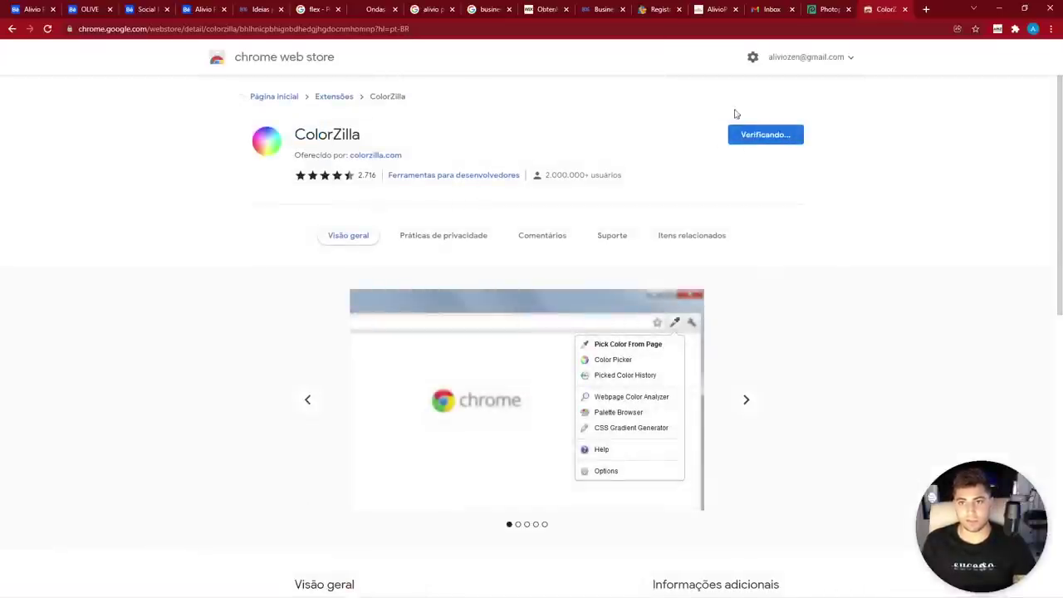
left_click(1014, 30)
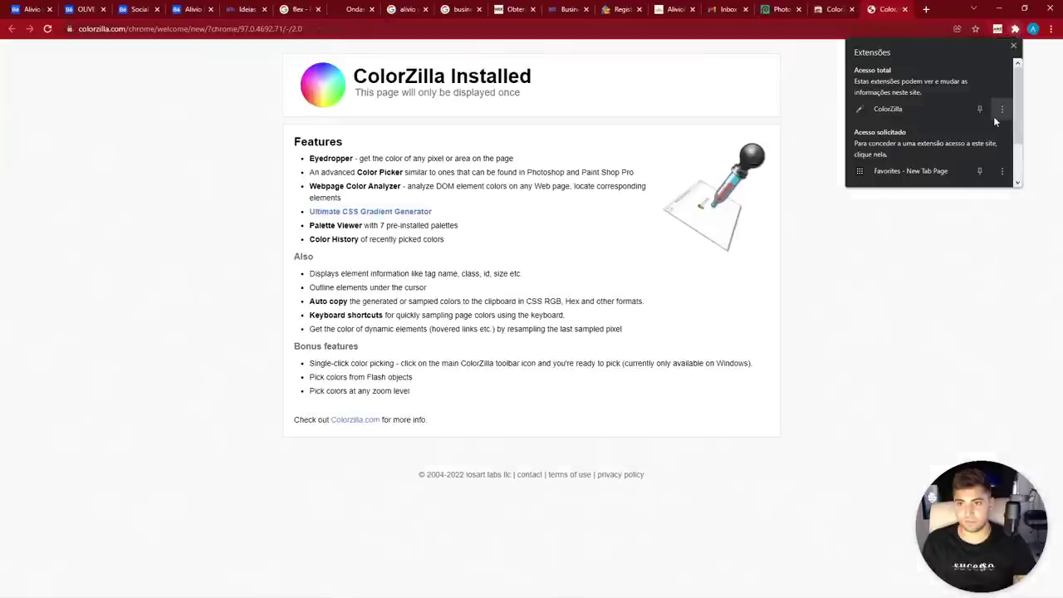
left_click(978, 108)
left_click(949, 308)
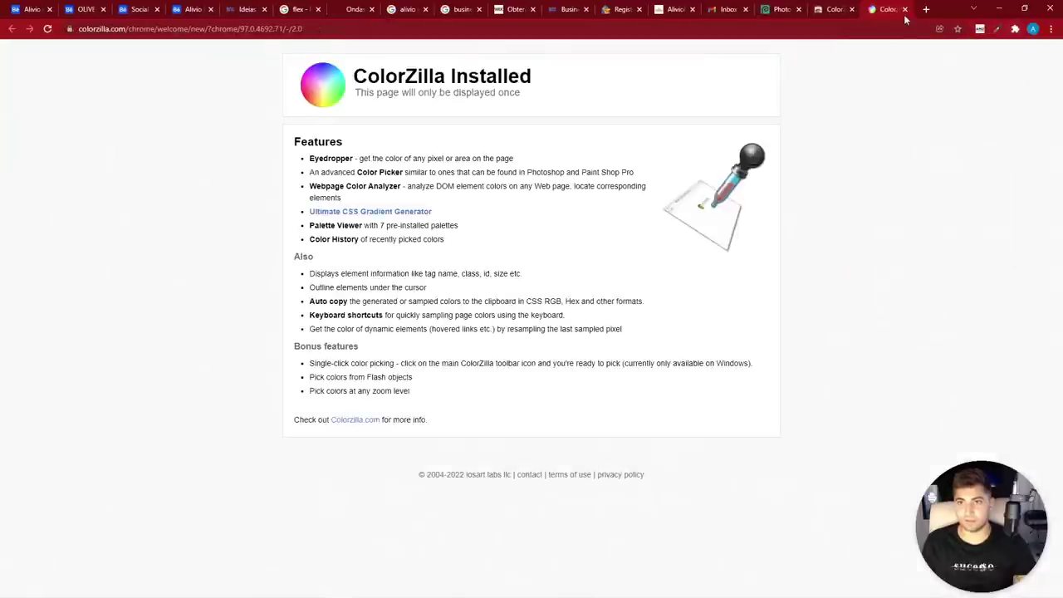
left_click(904, 9)
left_click(904, 9)
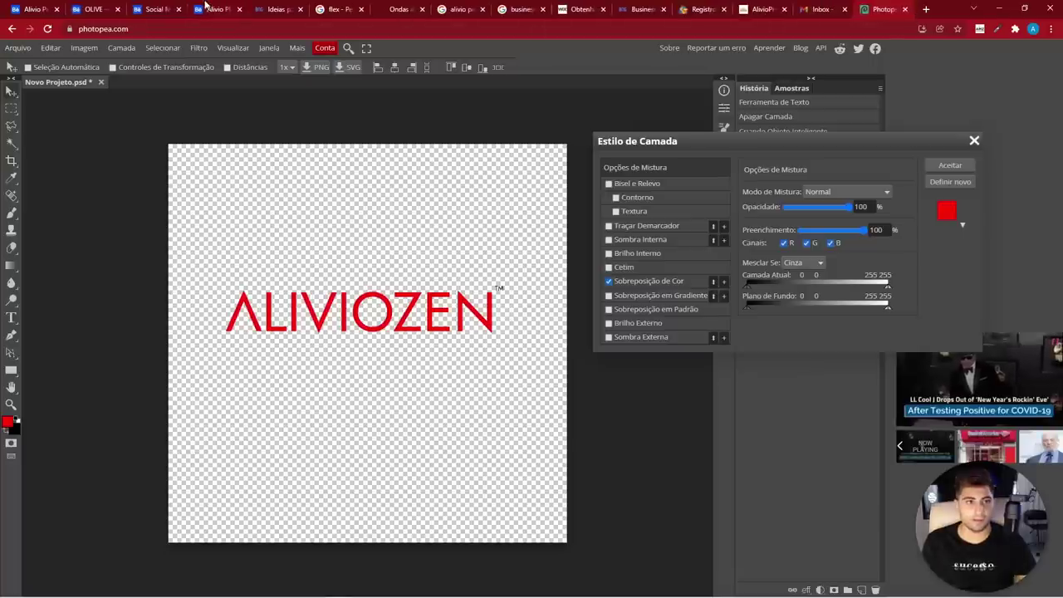
Step: Sample the blue of Behance's Inscrever-se button with ColorZilla on the alivio results page
left_click(205, 8)
left_click(153, 8)
left_click(108, 9)
left_click(37, 9)
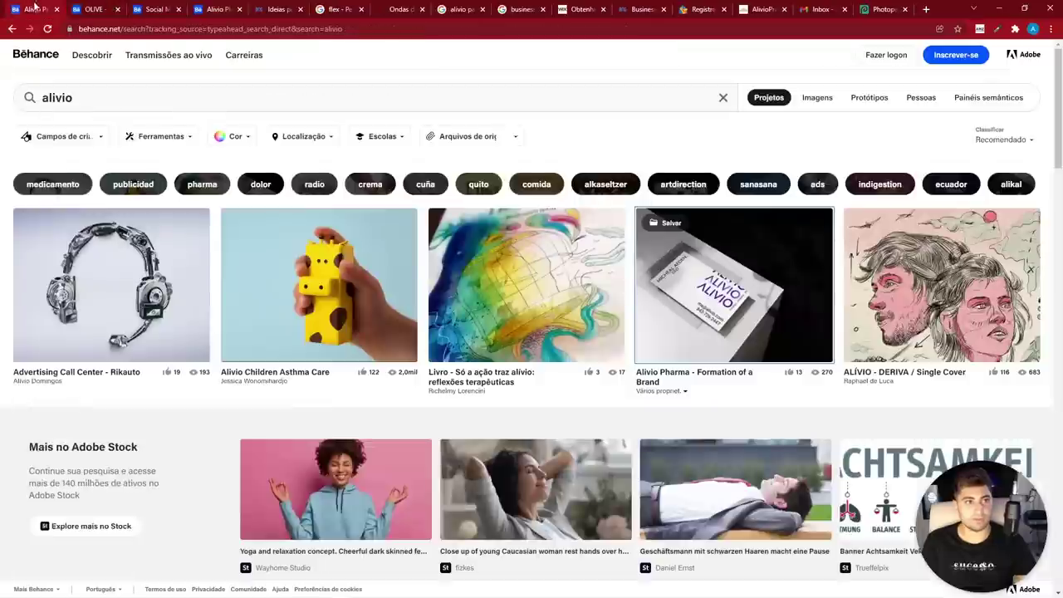
left_click(1015, 28)
left_click(947, 40)
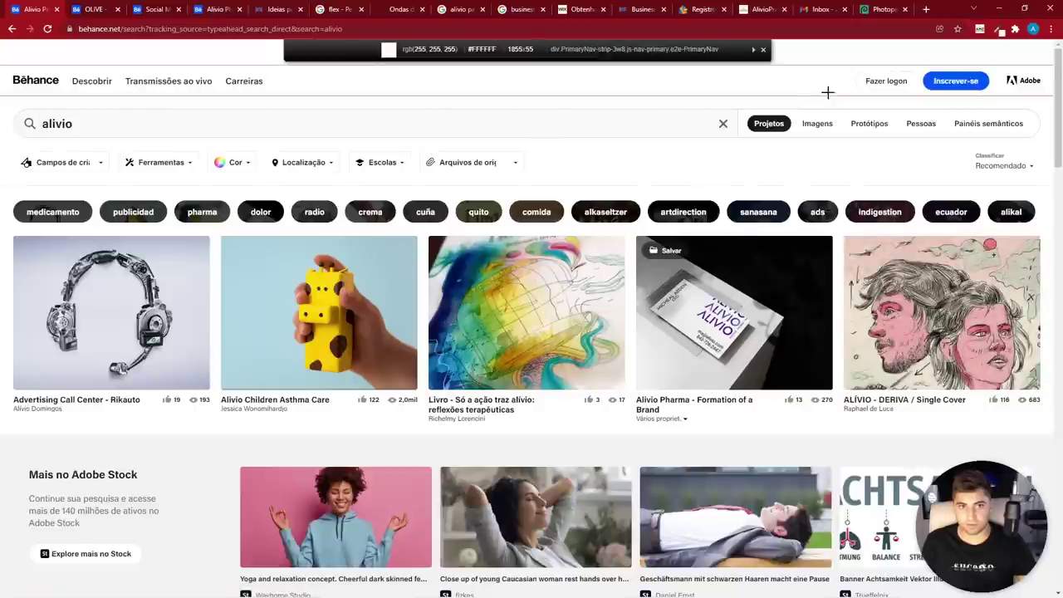
left_click(924, 80)
left_click(887, 9)
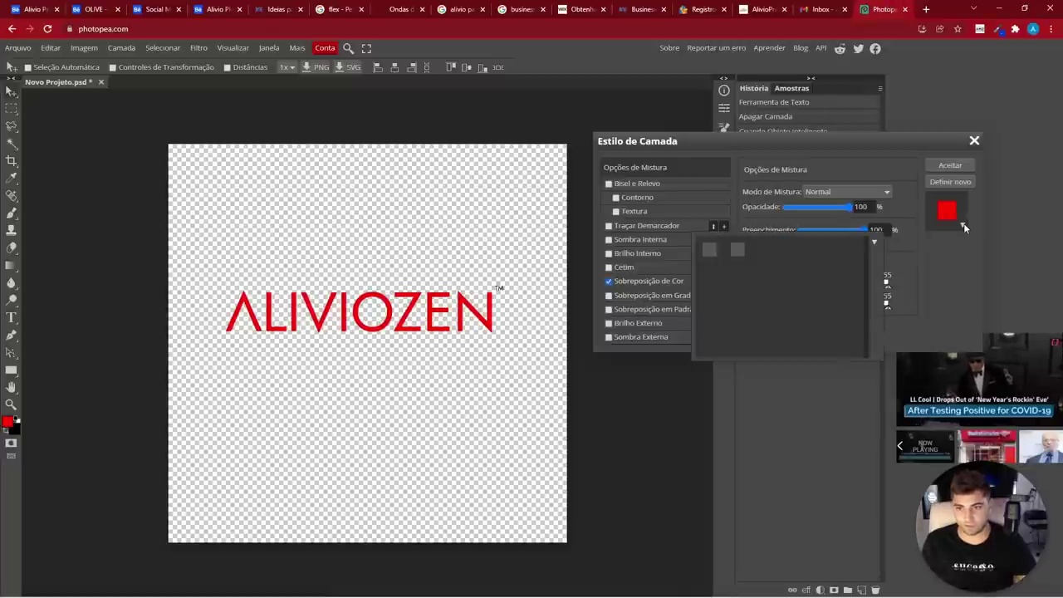
Step: Paste blue #1050e0 into the Color Overlay colour and accept the layer style
left_click(690, 281)
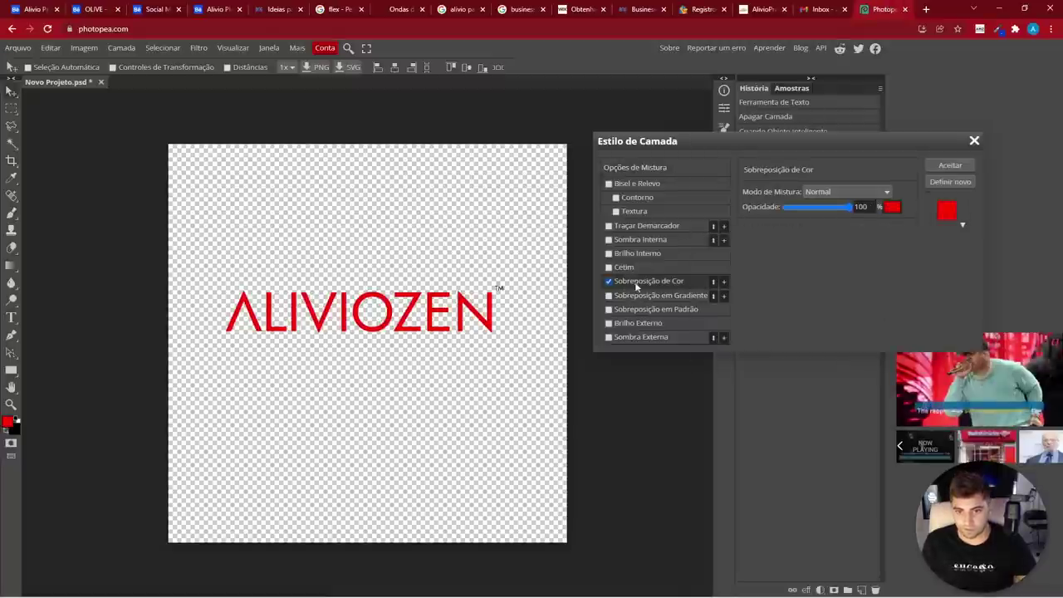
left_click(891, 207)
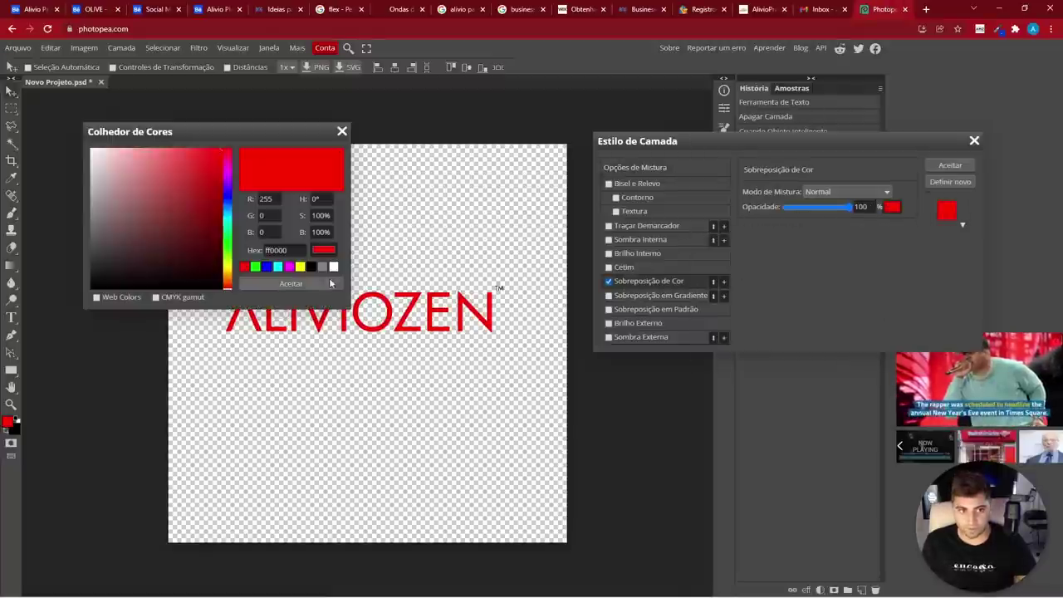
left_click(275, 250)
key("ctrl+v")
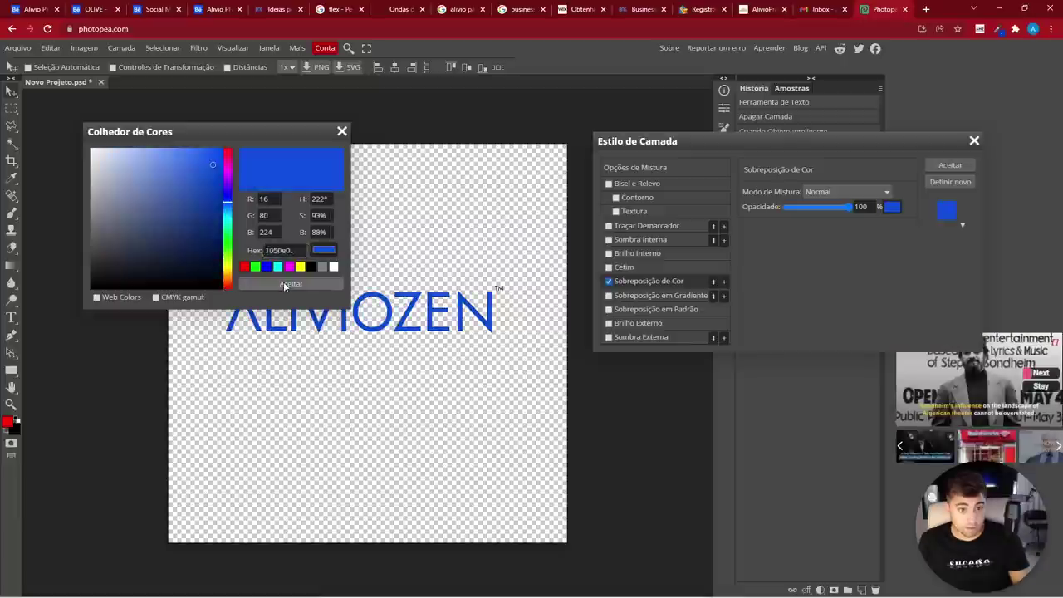
left_click(283, 282)
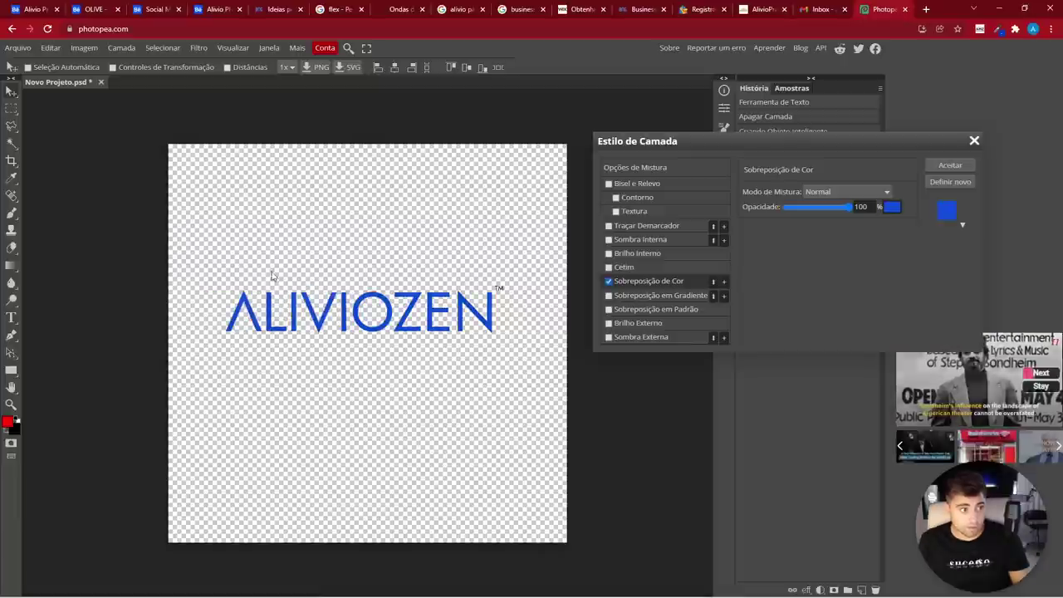
left_click(940, 166)
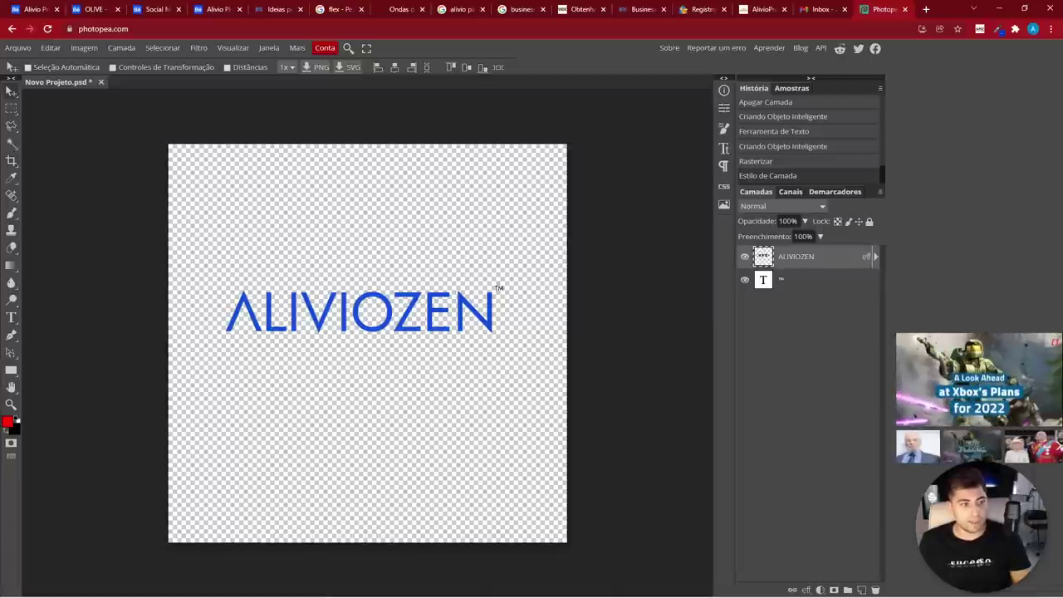
Step: Undo an accidental nudge, then recolour the ™ text with the pasted blue hex
left_click_drag(329, 313, 331, 306)
key("ctrl+z")
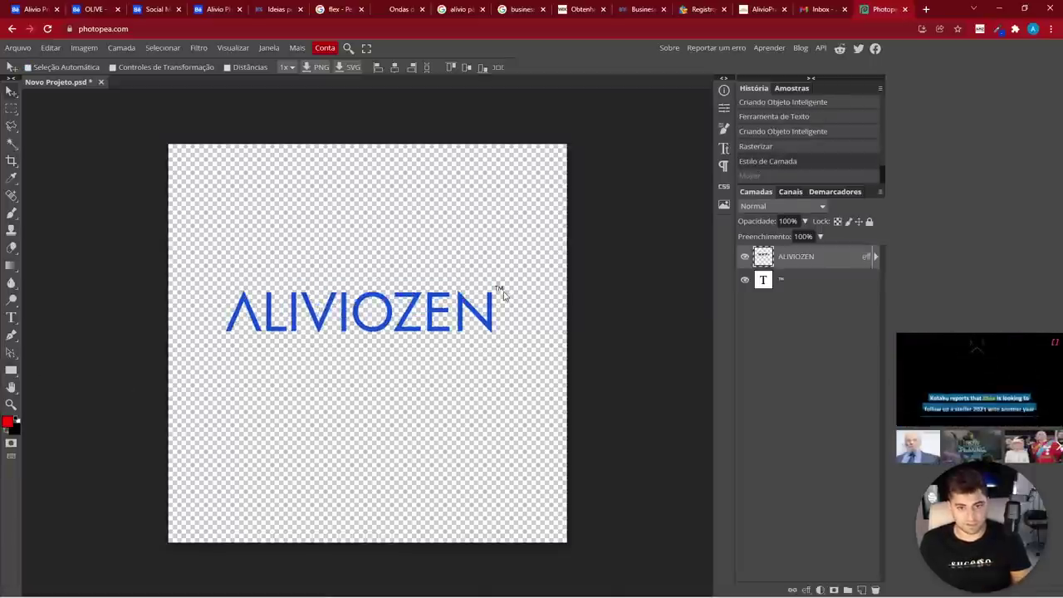
double_click(762, 279)
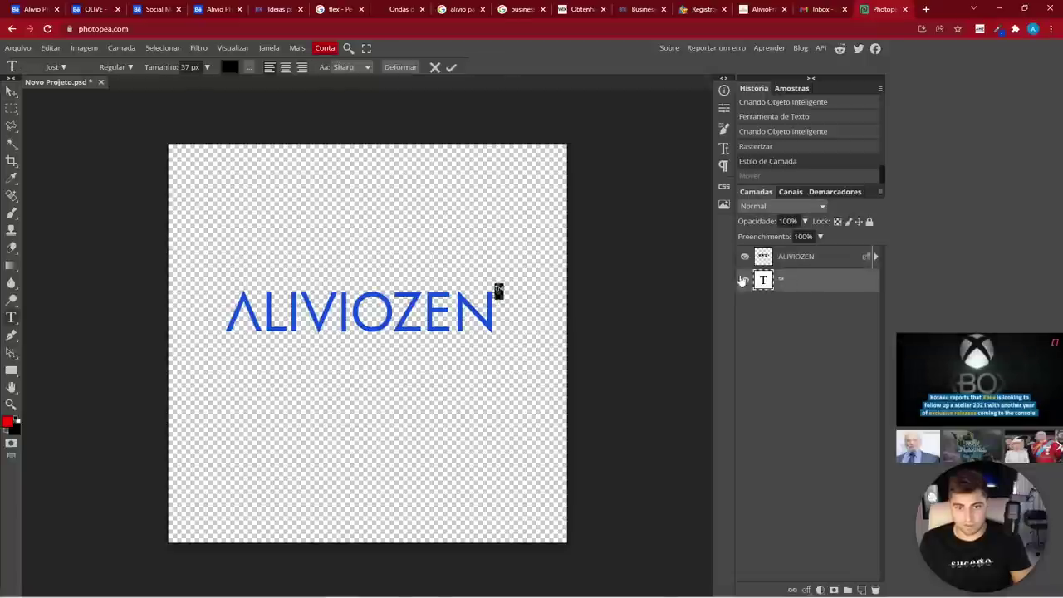
left_click(227, 67)
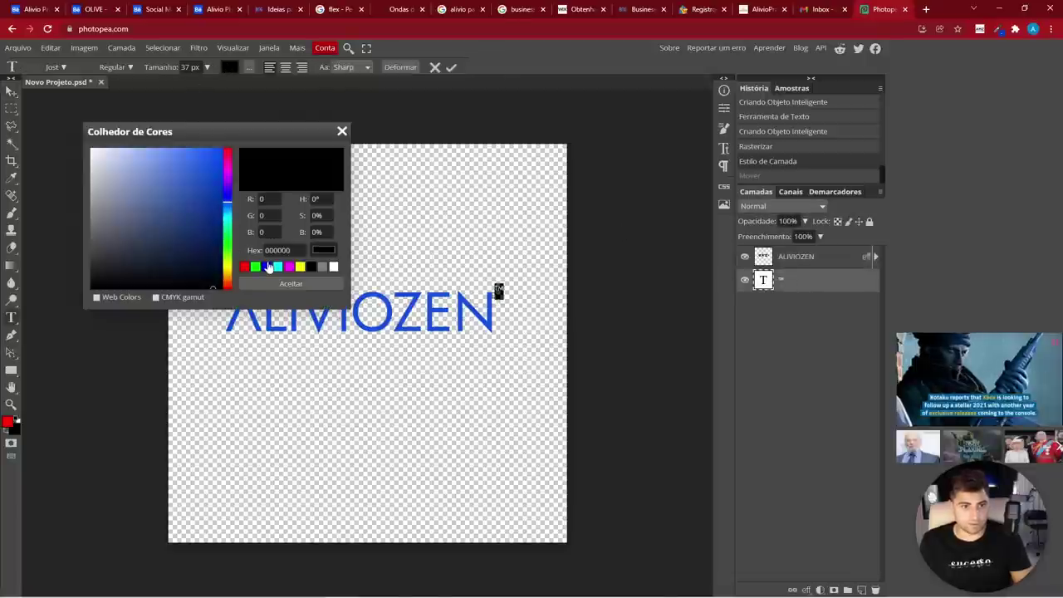
double_click(277, 250)
key("ctrl+v")
left_click(291, 283)
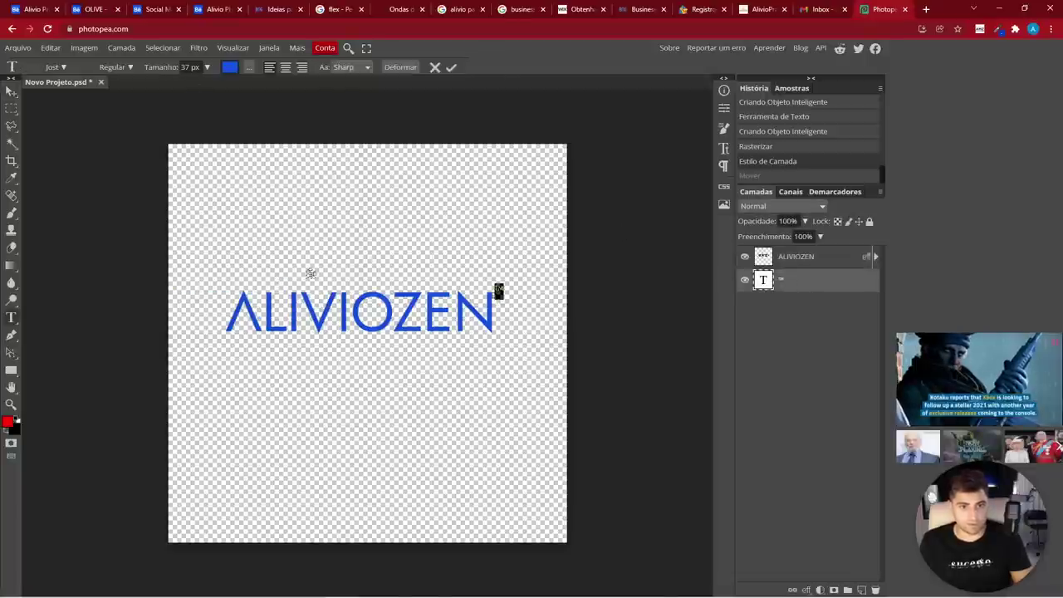
left_click(12, 91)
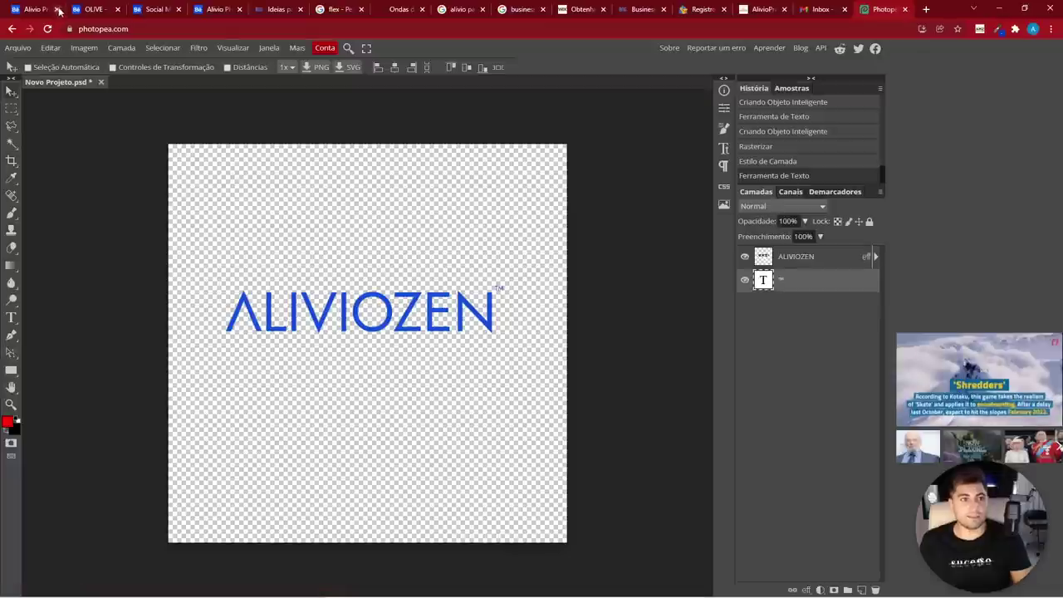
Step: Open PNG export for the logo, then close the preview without saving
left_click(17, 47)
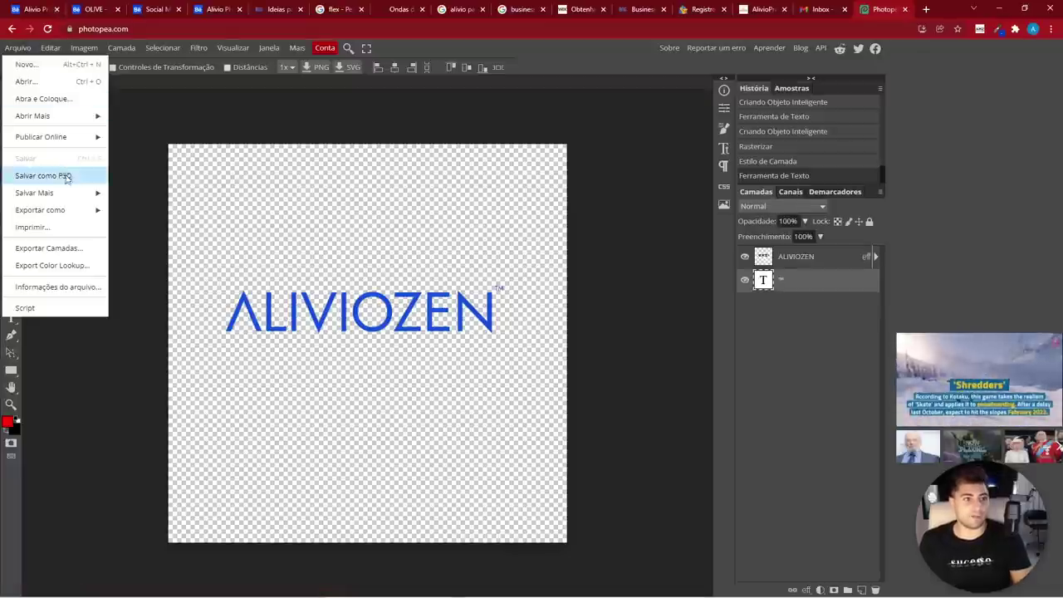
mouse_move(77, 206)
left_click(133, 212)
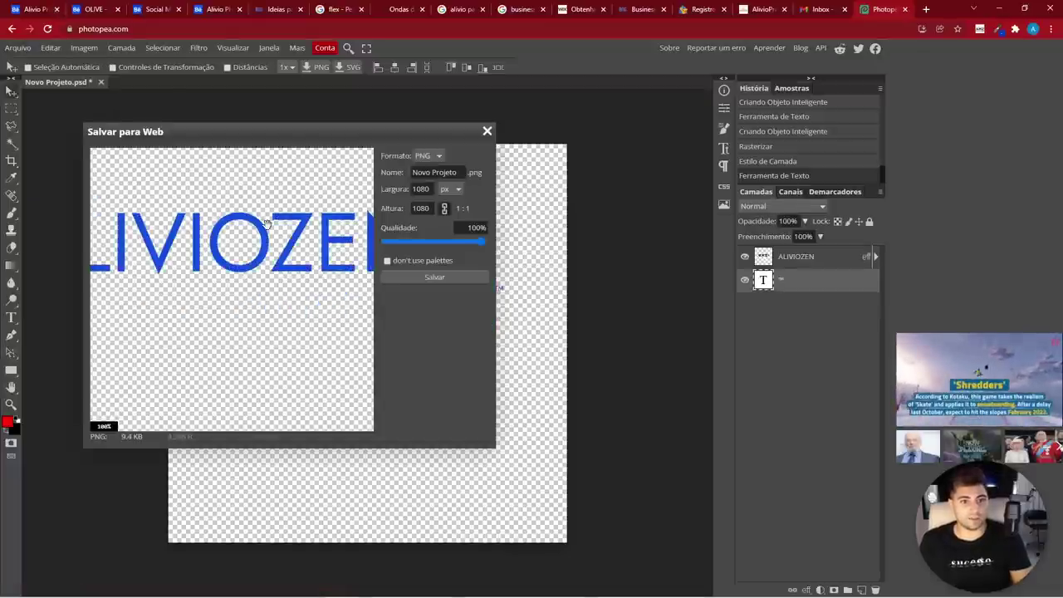
left_click(486, 132)
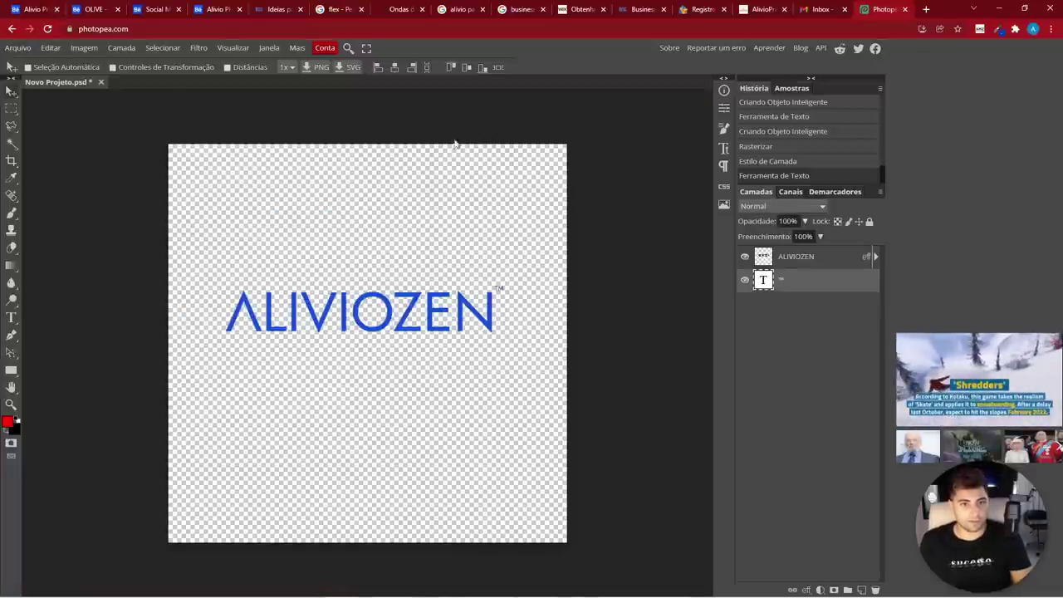
Step: Crop the canvas tightly around the blue ALIVIOZEN logo
left_click(11, 161)
left_click_drag(371, 149, 378, 282)
left_click_drag(368, 544, 378, 336)
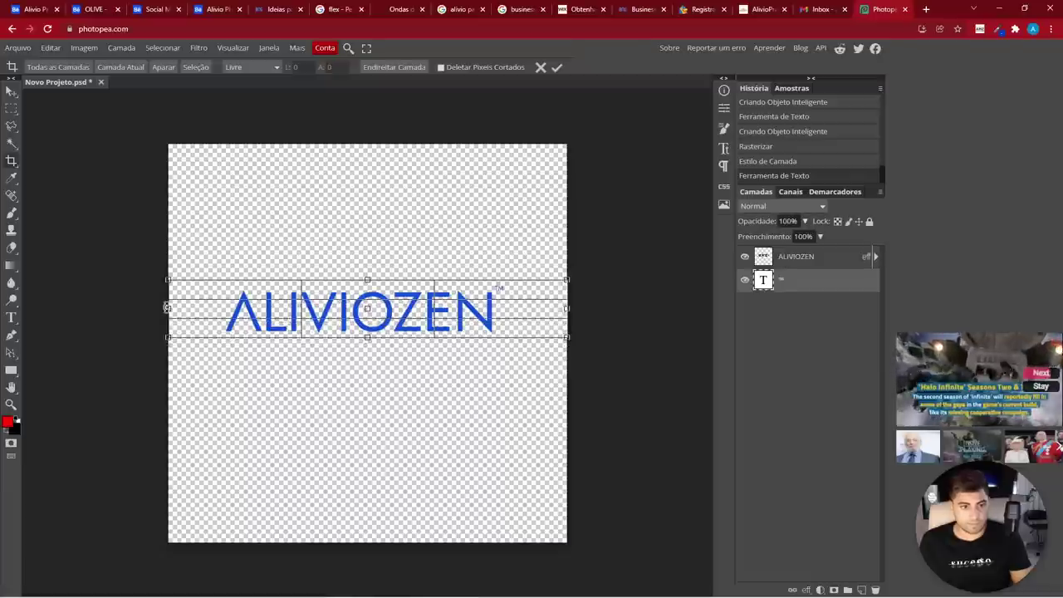
left_click_drag(169, 308, 207, 308)
left_click_drag(566, 308, 513, 308)
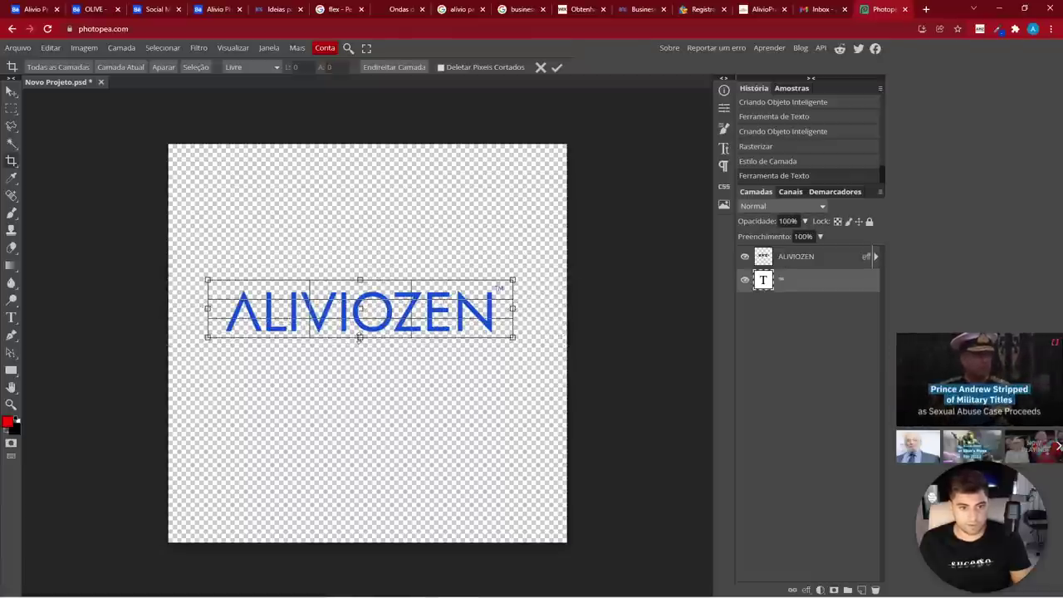
key("Return")
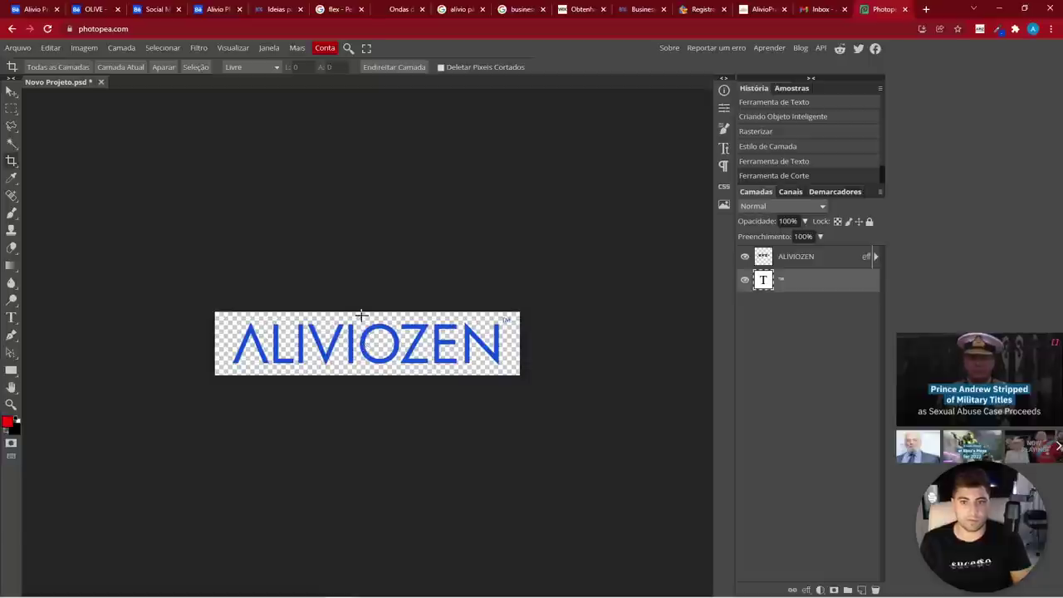
Step: Export the cropped logo as the 826×172 transparent PNG Novo Projeto (15).png
left_click(17, 48)
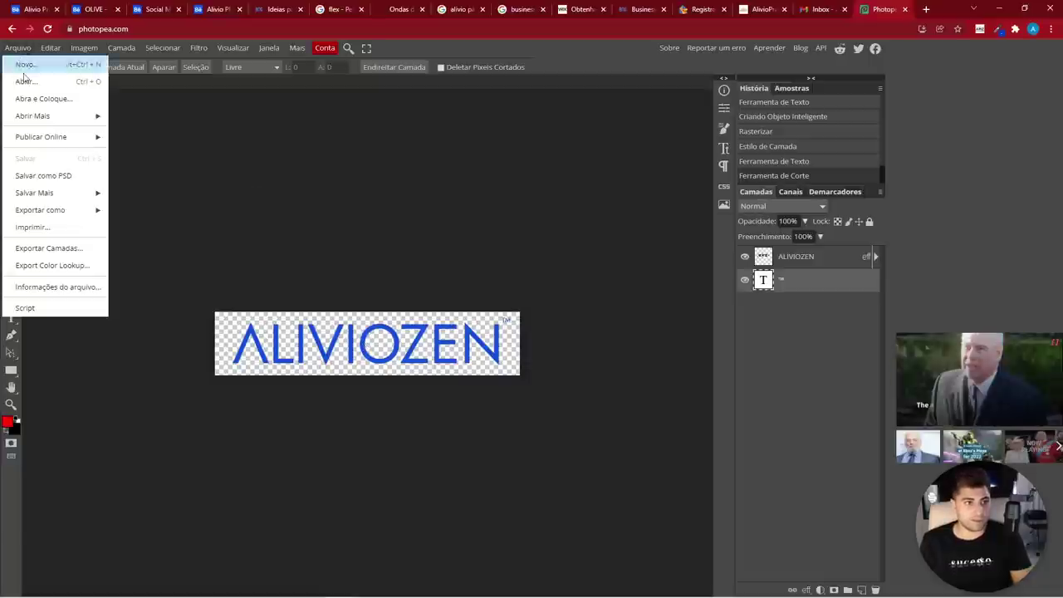
mouse_move(83, 209)
left_click(143, 208)
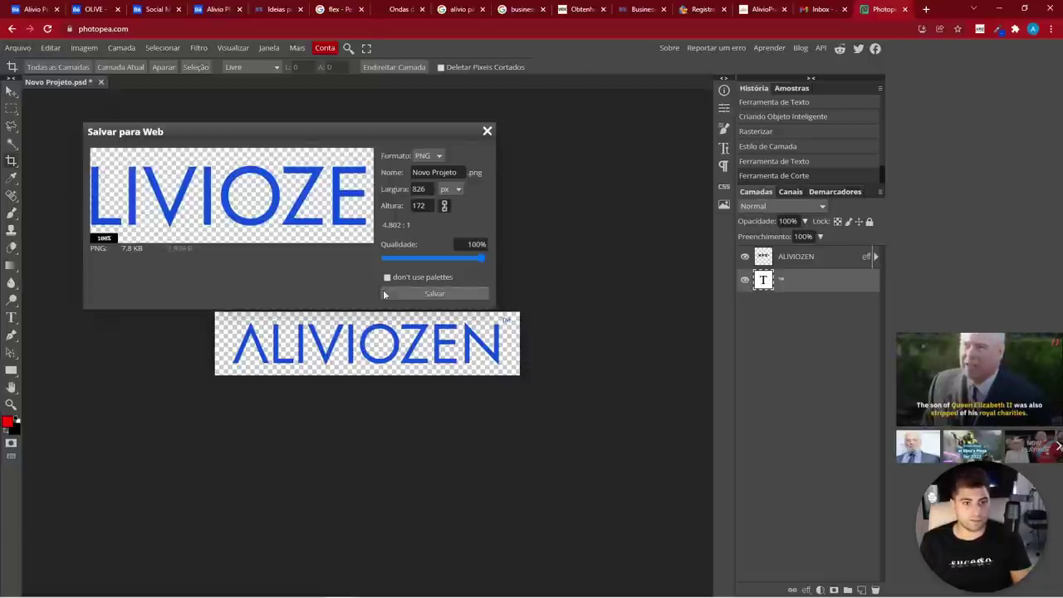
left_click(435, 294)
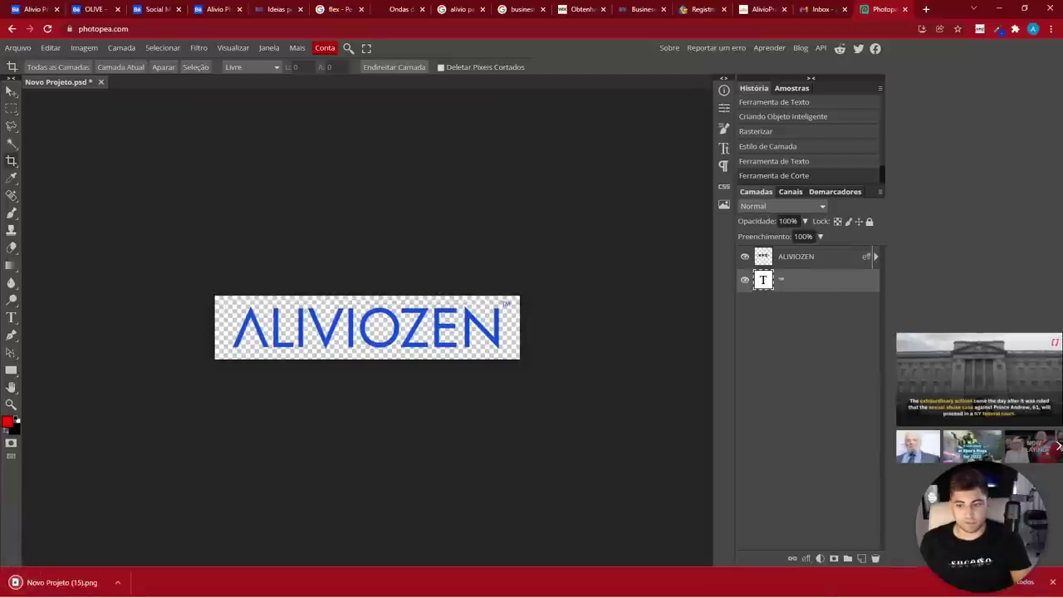
left_click(1052, 582)
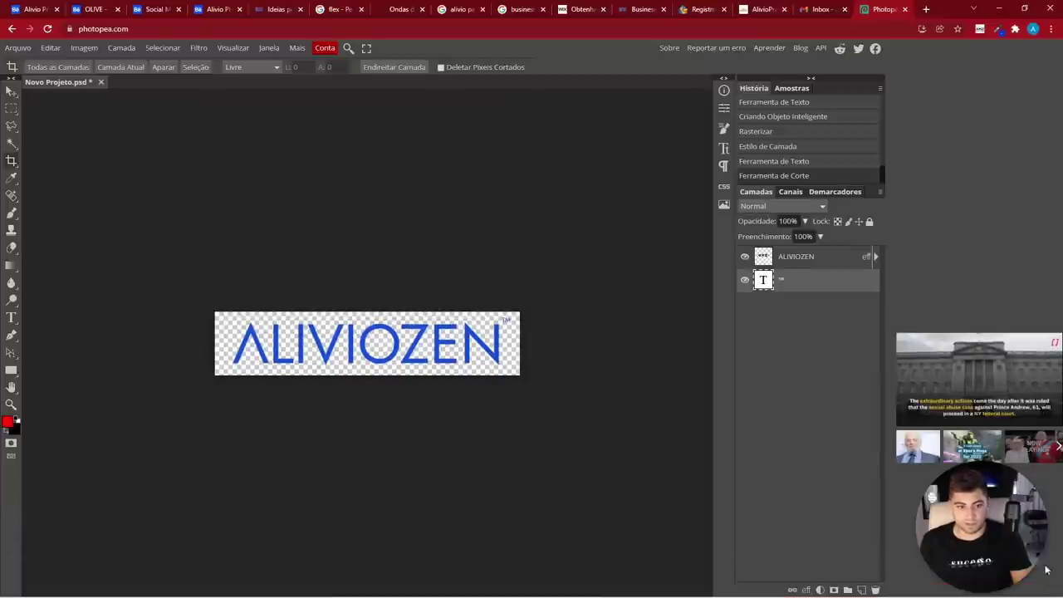
Step: Change the ™ text colour to black
left_click(12, 317)
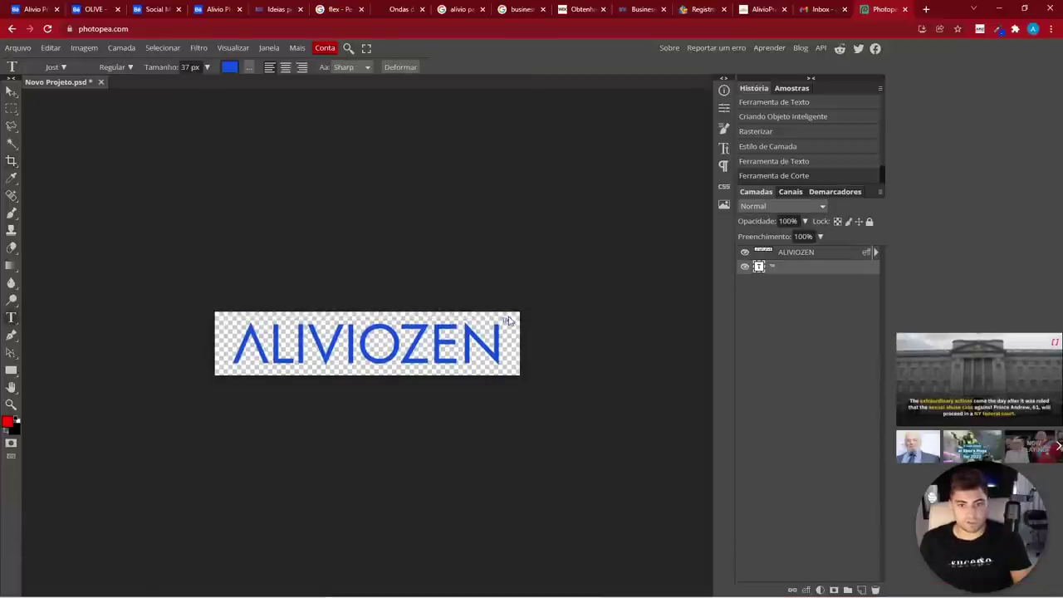
double_click(757, 267)
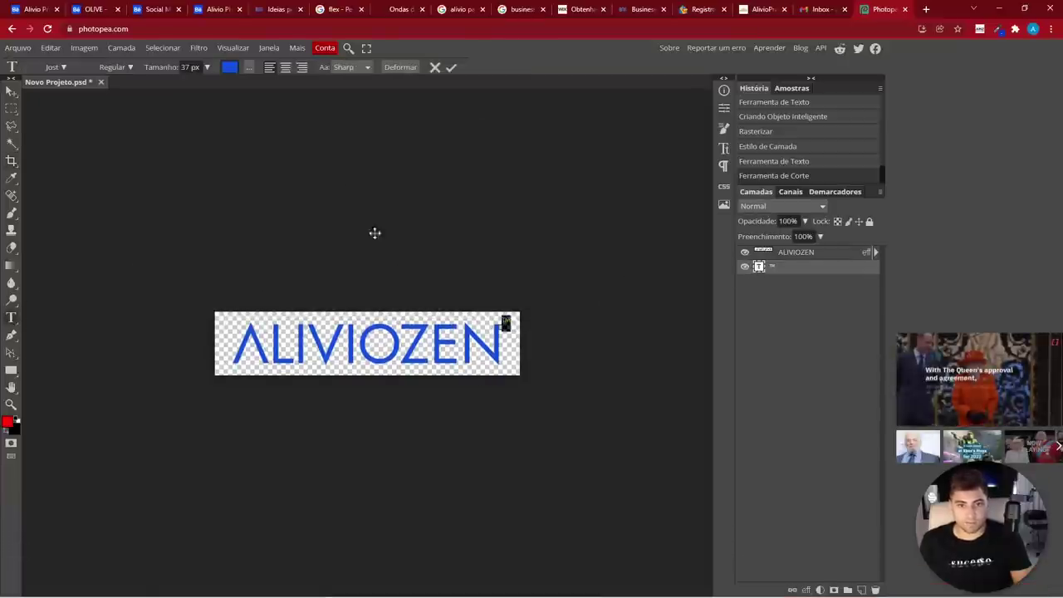
left_click(229, 66)
left_click_drag(132, 247, 47, 322)
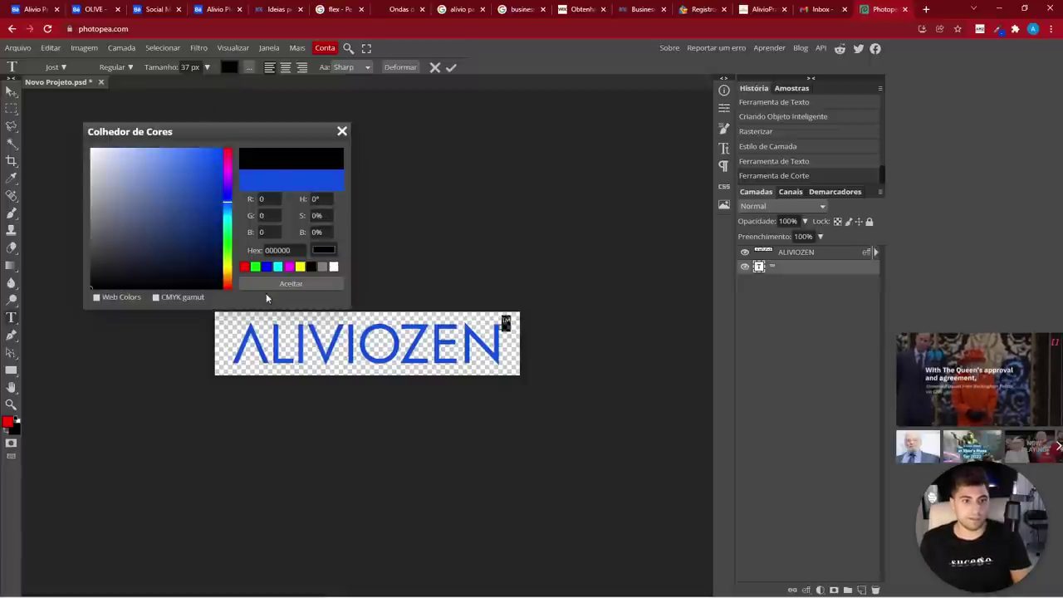
left_click(273, 283)
left_click(791, 267)
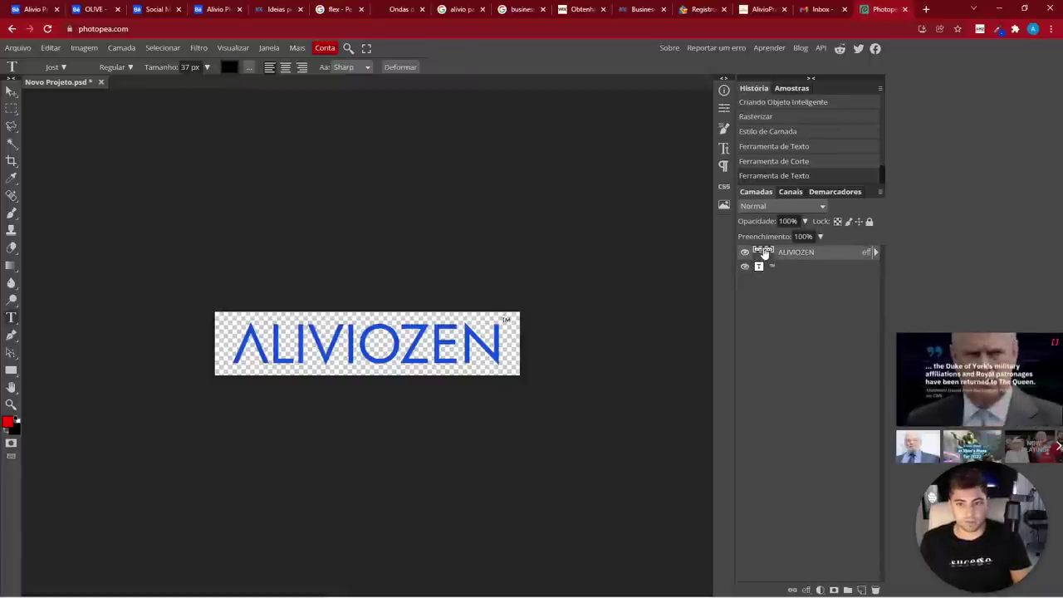
Step: Set the ALIVIOZEN layer's Color Overlay to black
double_click(769, 253)
left_click(960, 223)
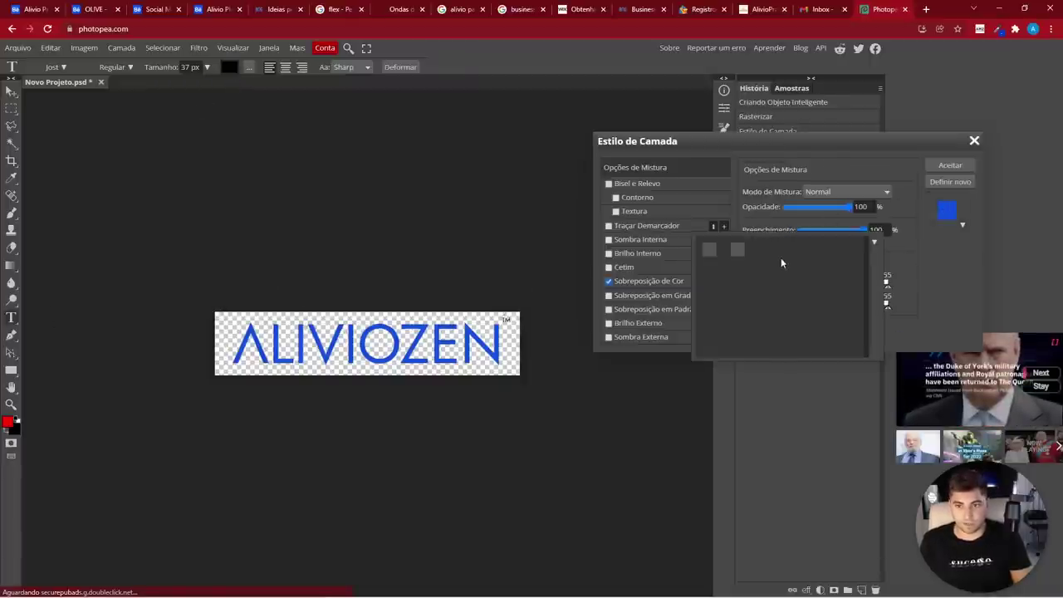
left_click(952, 224)
left_click(642, 280)
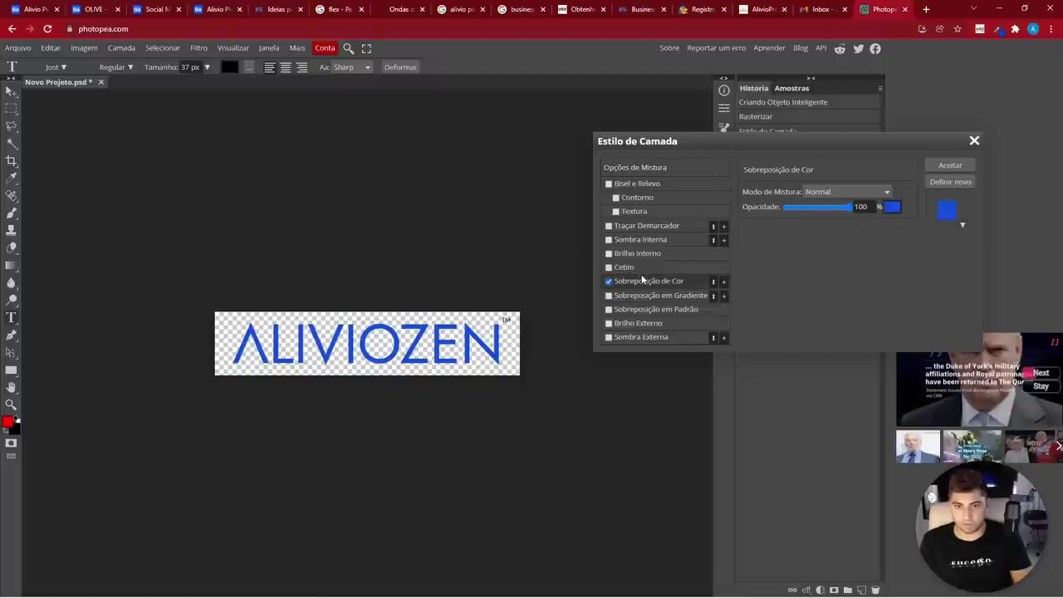
left_click(892, 207)
left_click(310, 266)
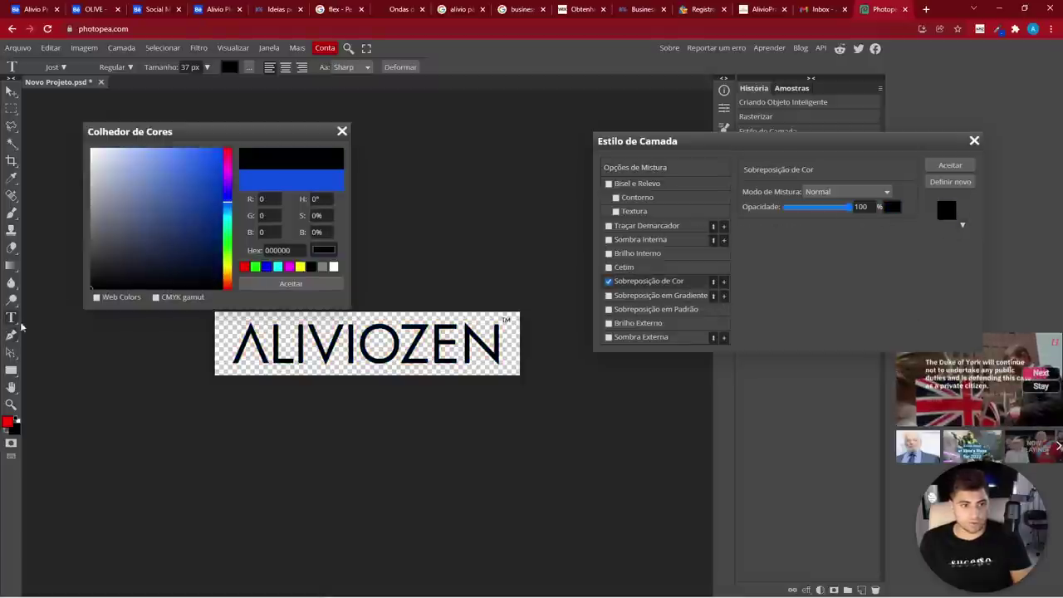
left_click(290, 283)
Step: Export the black logo as PNG, saved as Novo Projeto (16).png
left_click(18, 48)
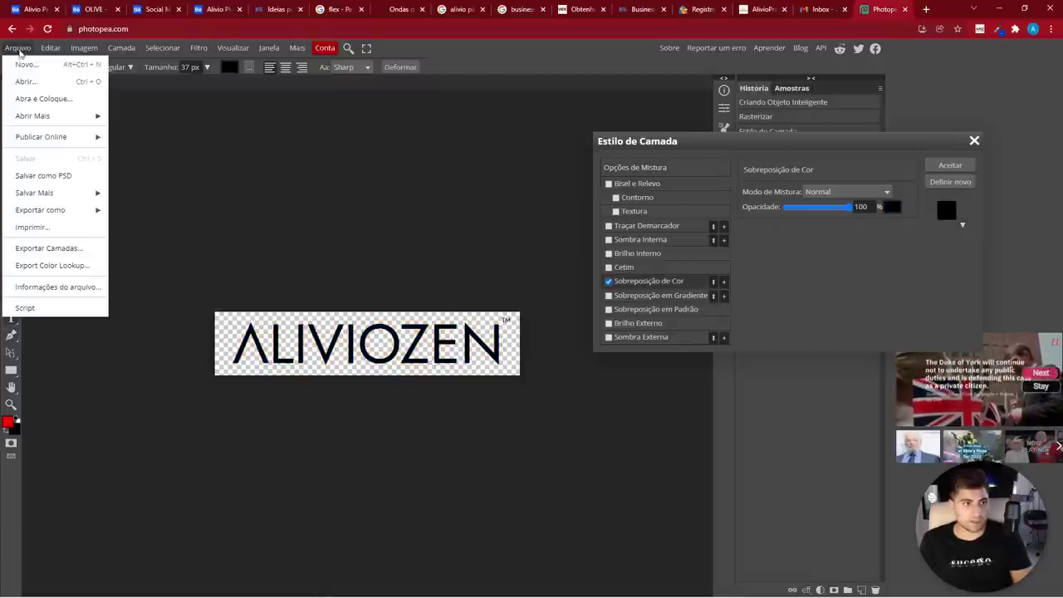
mouse_move(71, 210)
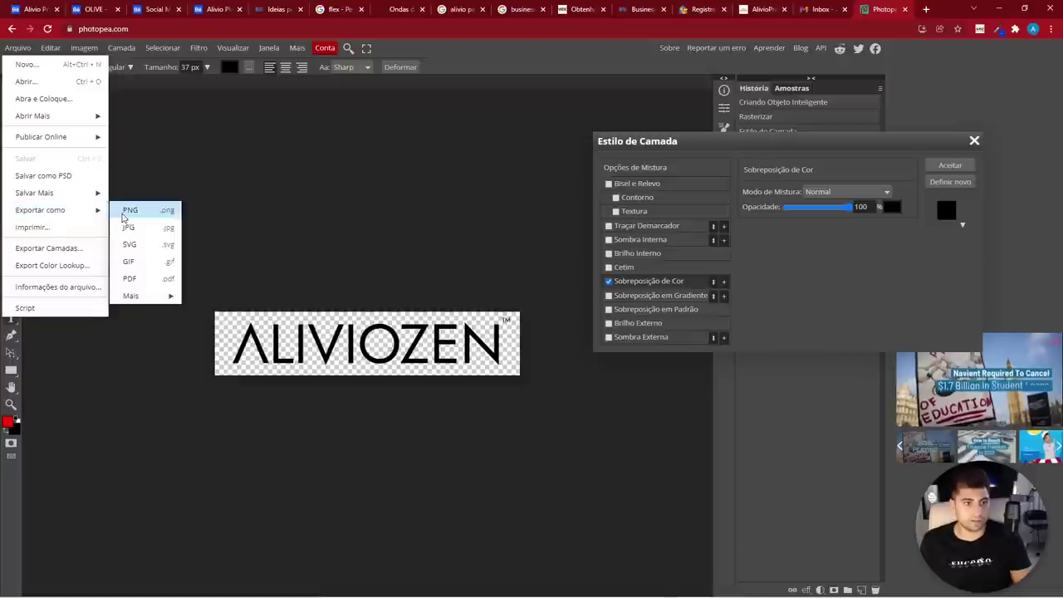
left_click(129, 209)
left_click(431, 293)
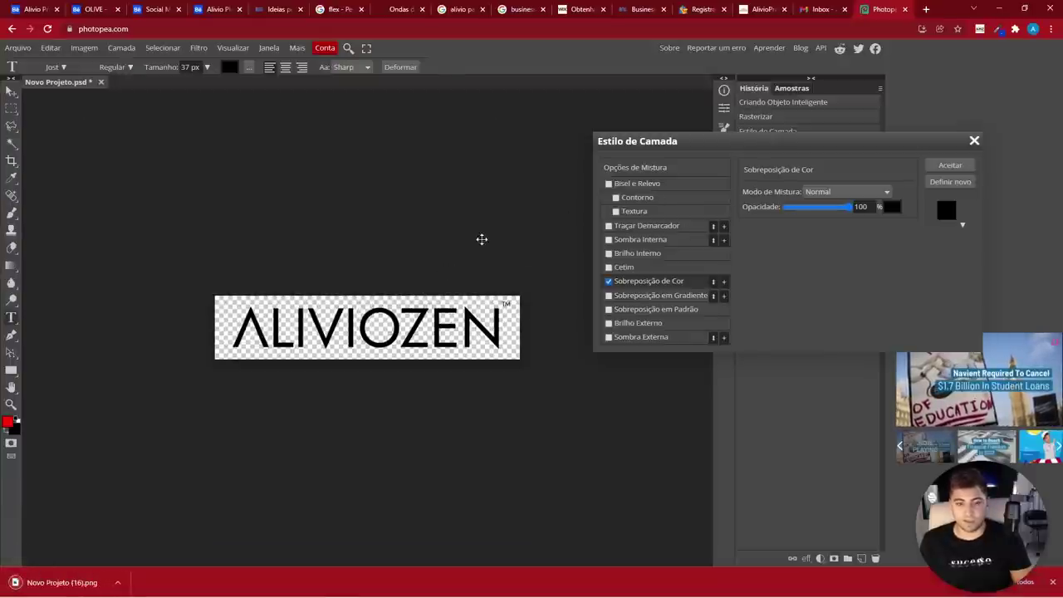
Step: Switch the logo's Color Overlay to white and apply the style
left_click(891, 207)
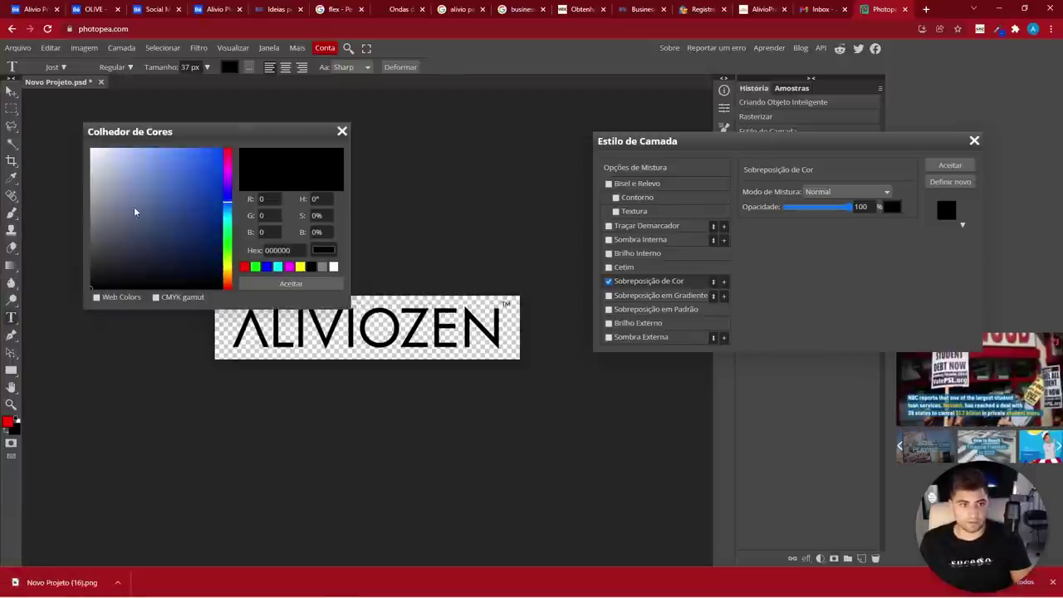
left_click_drag(134, 211, 26, 116)
left_click(341, 131)
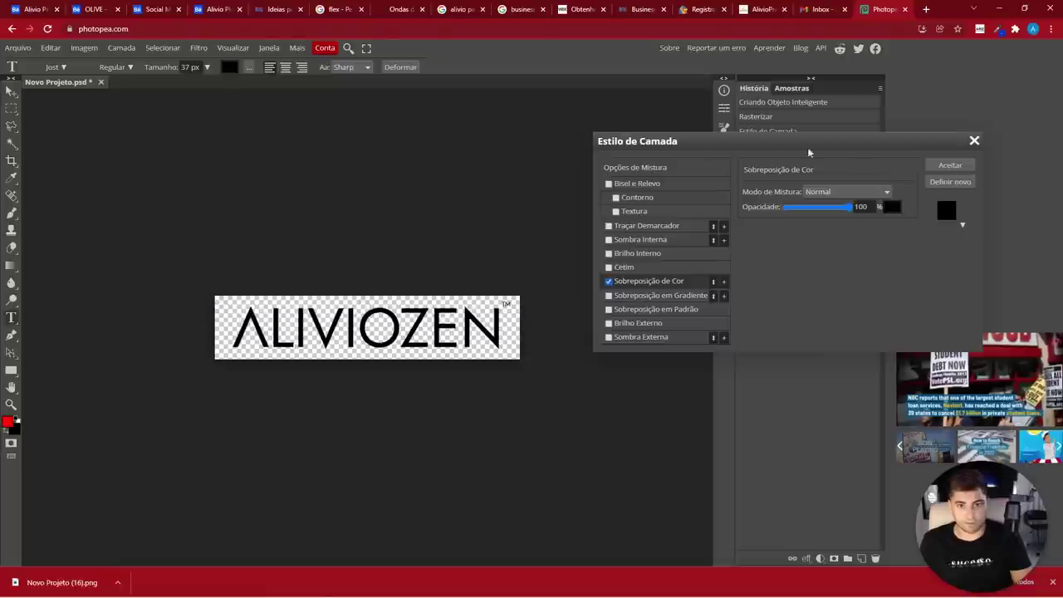
left_click(892, 206)
left_click_drag(161, 204, 50, 66)
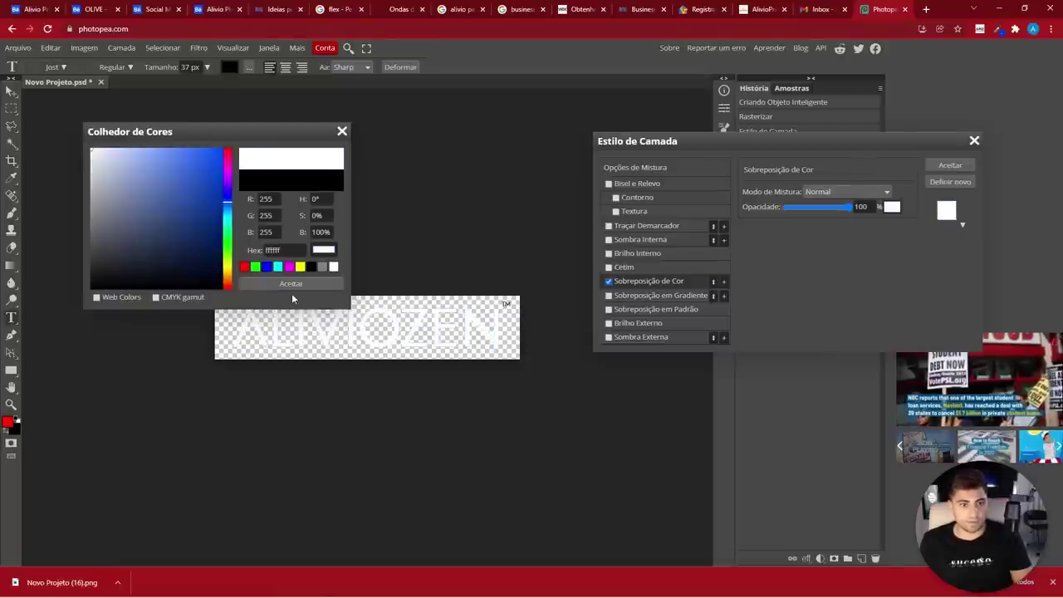
left_click(289, 284)
left_click(938, 168)
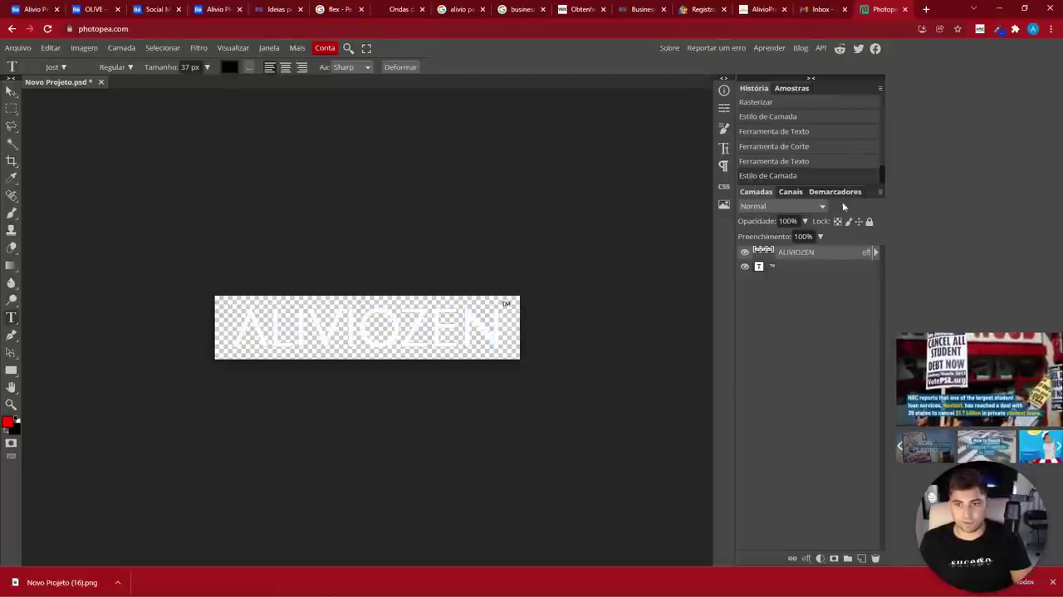
Step: Change the ™ text colour to white
double_click(759, 267)
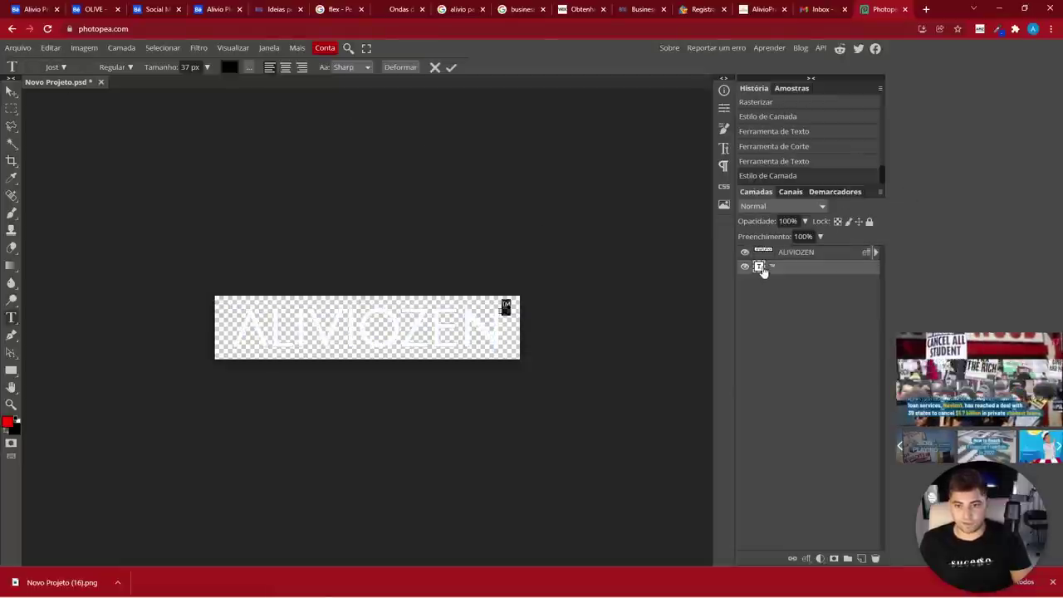
left_click(229, 66)
left_click_drag(160, 276, 91, 150)
left_click(290, 283)
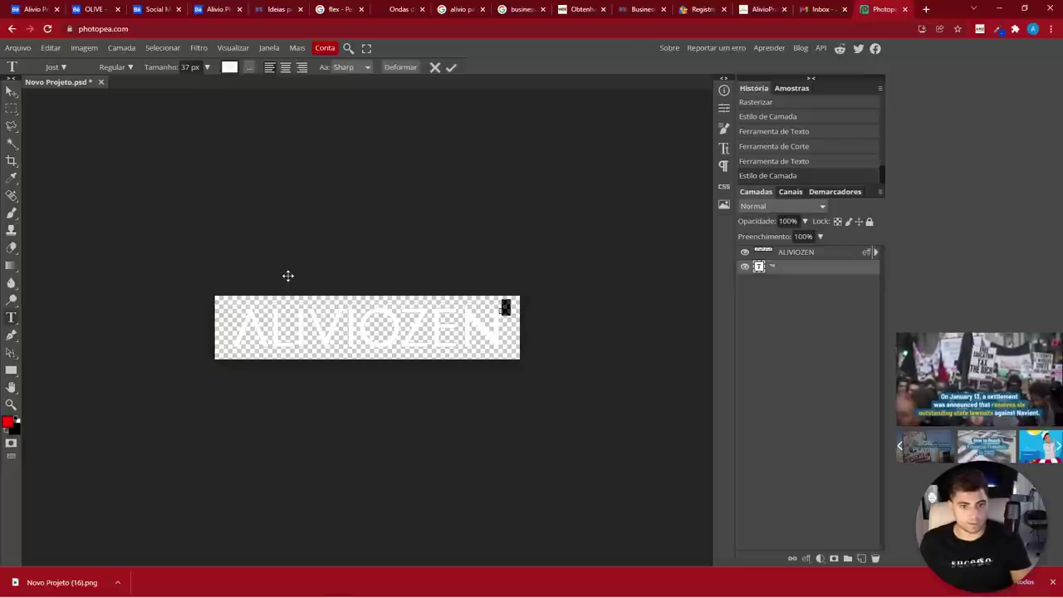
Step: Export the white logo as Novo Projeto (17).png, then undo back to blue
left_click(18, 48)
mouse_move(79, 209)
left_click(124, 210)
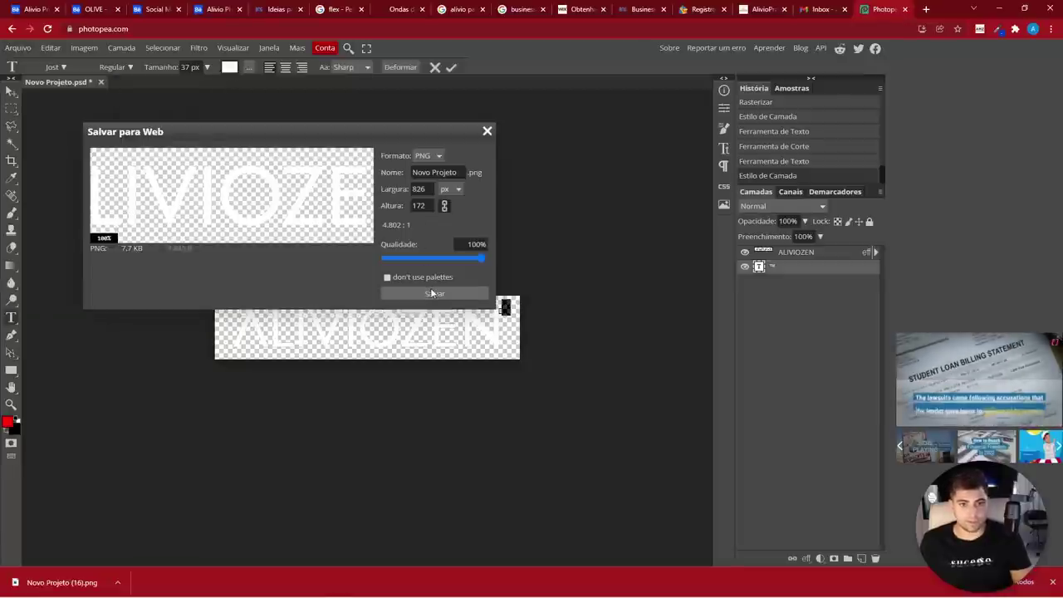
left_click(432, 293)
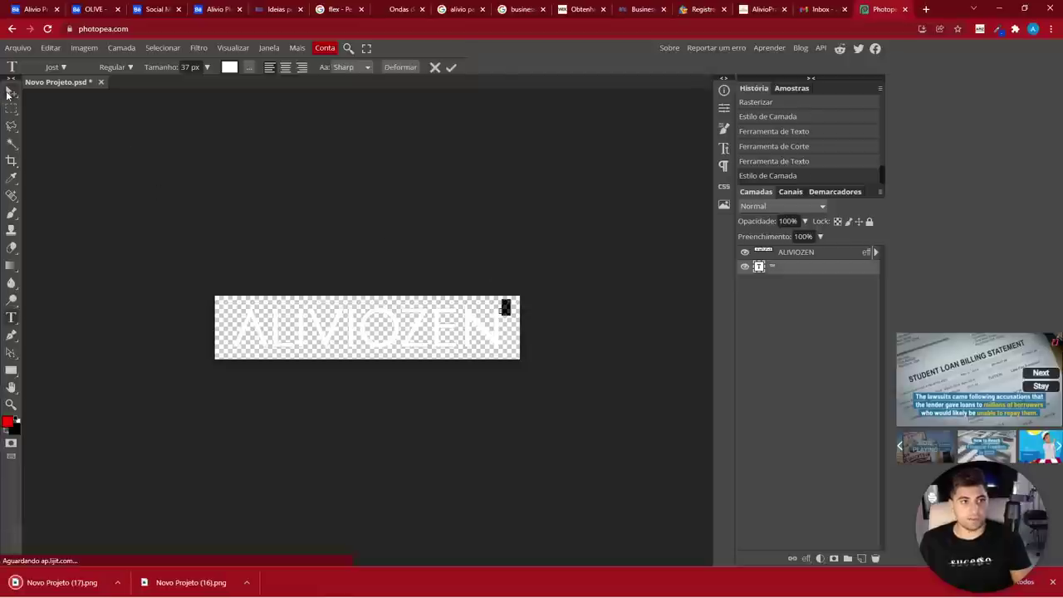
left_click(10, 92)
key("ctrl+z")
key("ctrl+z")
key("ctrl+z")
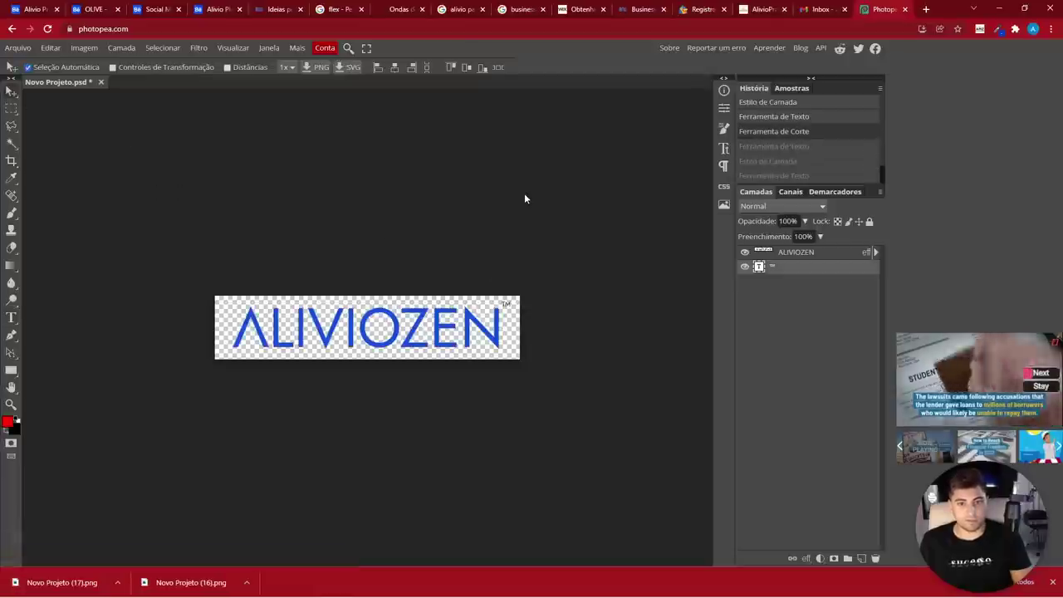
Step: Undo the crop to restore the square canvas and add a small AZ text layer
key("ctrl+z")
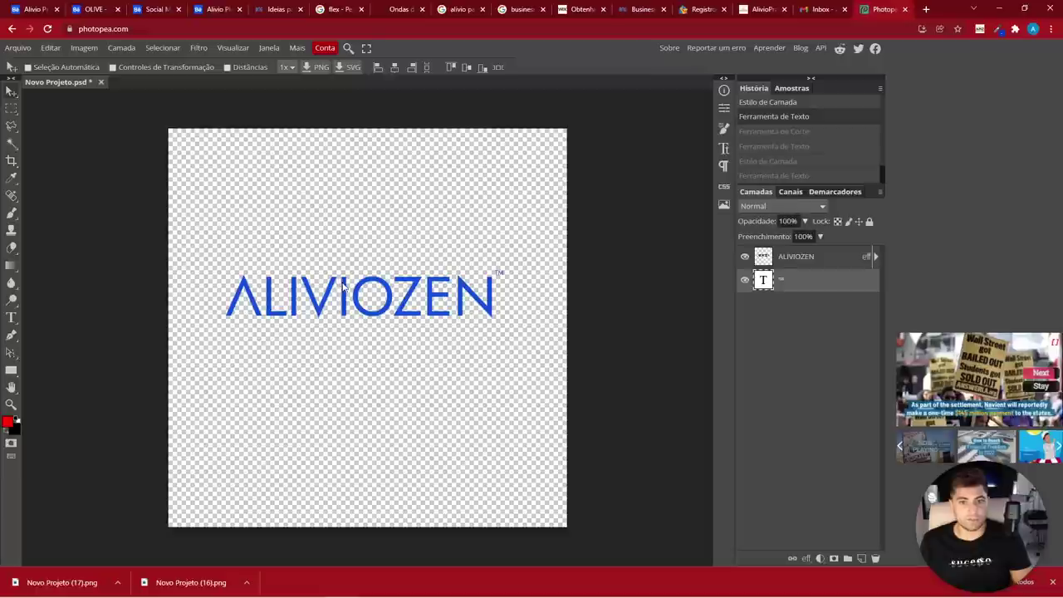
left_click(11, 317)
left_click(306, 394)
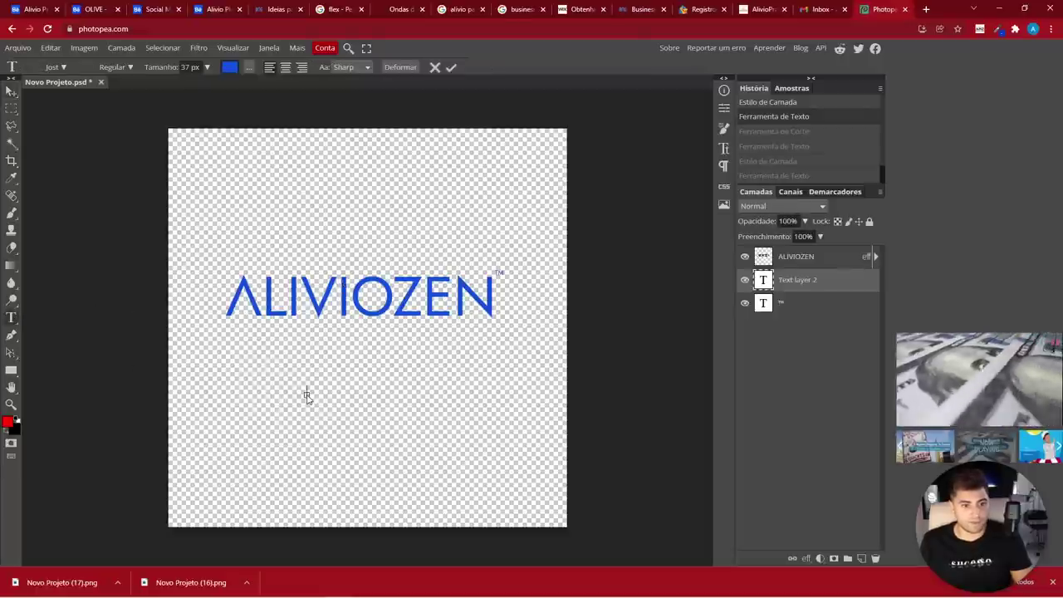
key("ctrl+a")
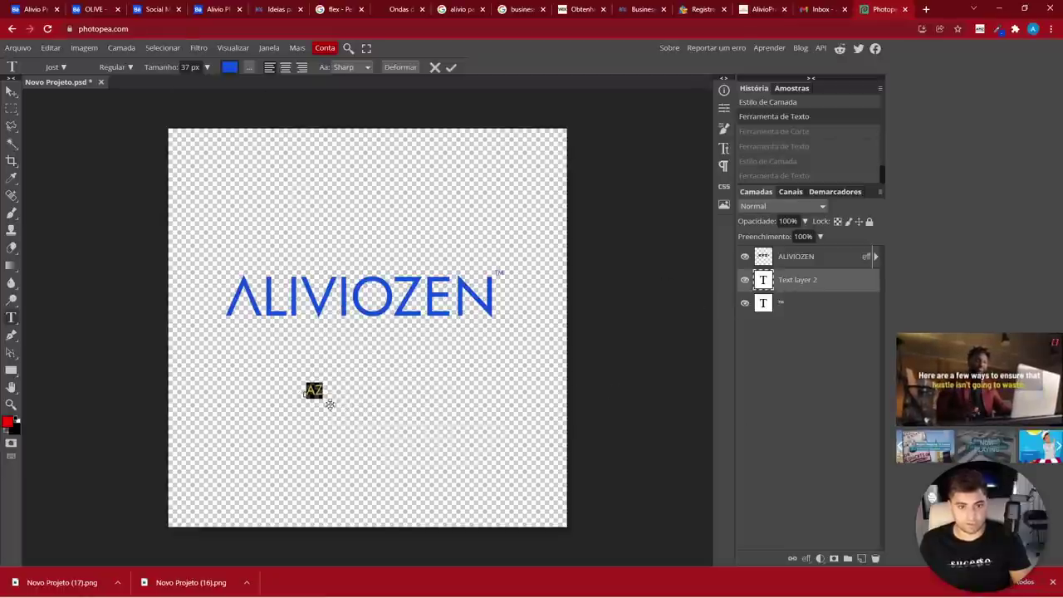
left_click(12, 91)
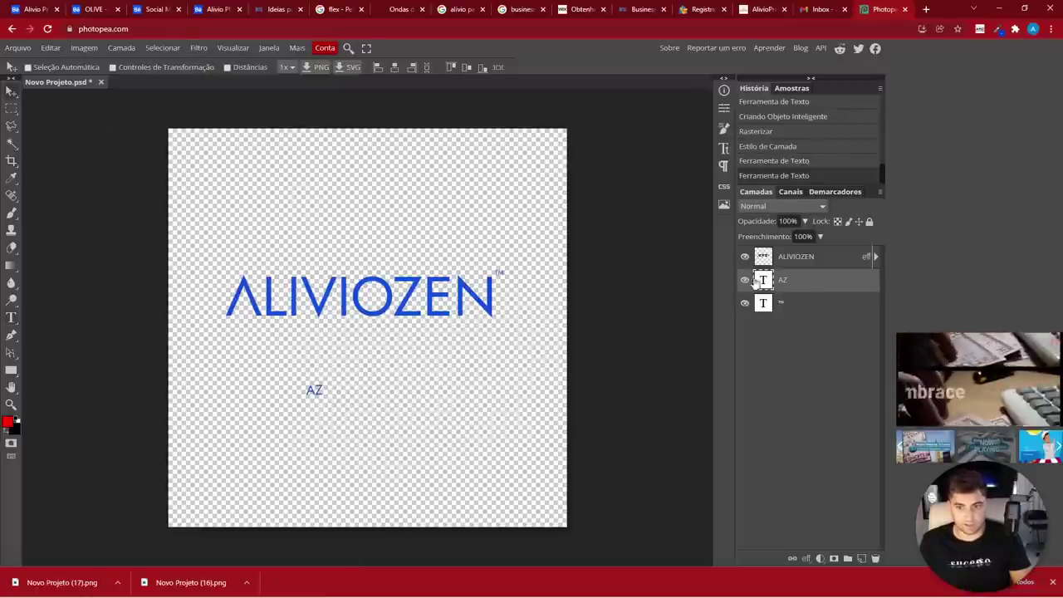
Step: Delete the ALIVIOZEN and ™ layers so only AZ remains
left_click(797, 259)
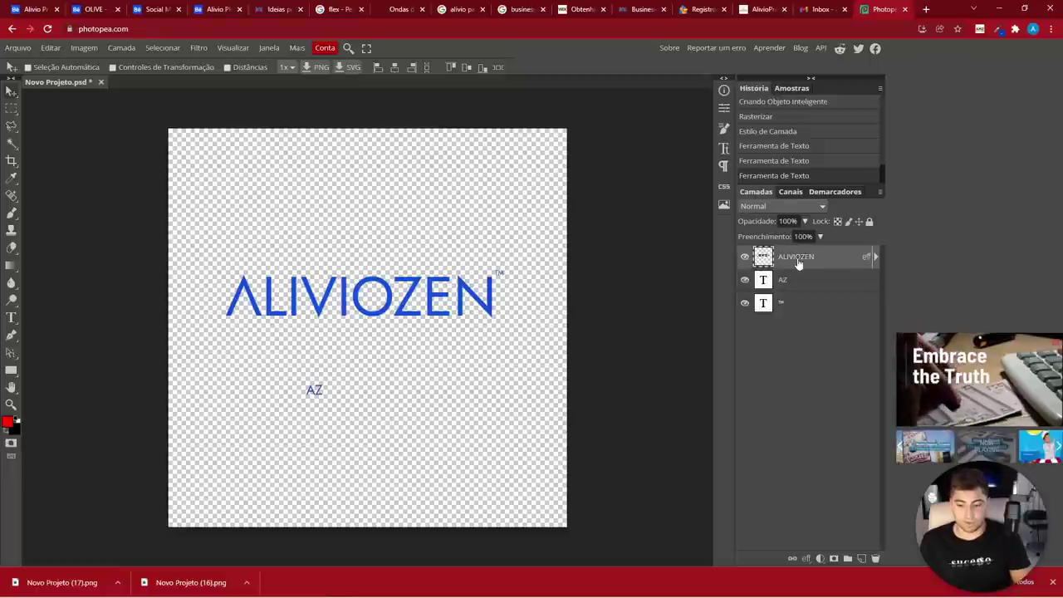
key("Delete")
left_click(779, 281)
key("Delete")
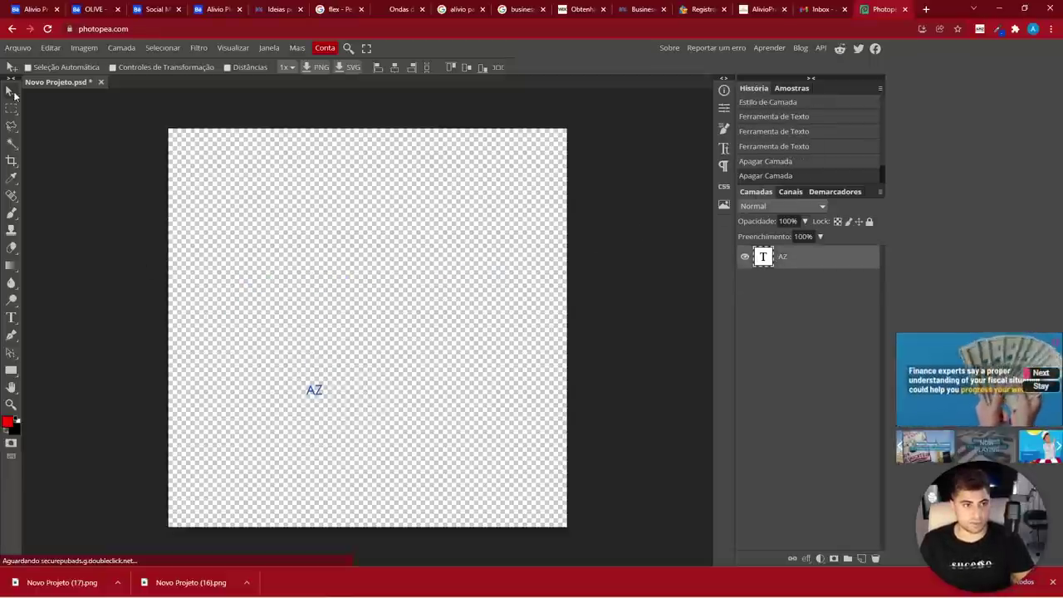
Step: Move the AZ text higher and enlarge it to 400 px
left_click_drag(318, 395, 331, 288)
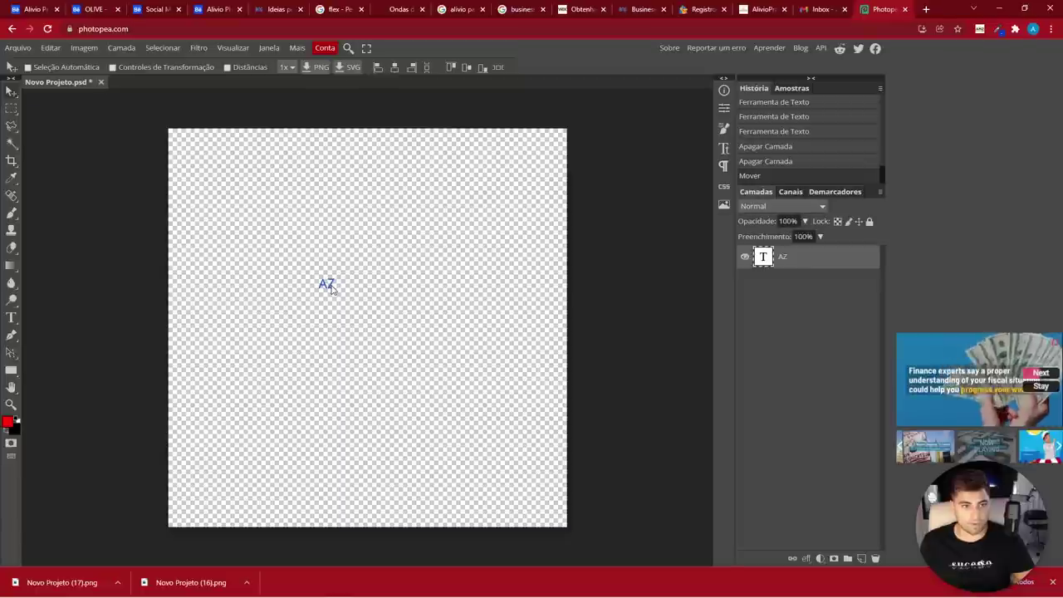
key("t")
double_click(325, 284)
left_click(206, 66)
left_click_drag(192, 86, 237, 87)
left_click(191, 67)
type("400")
key("Return")
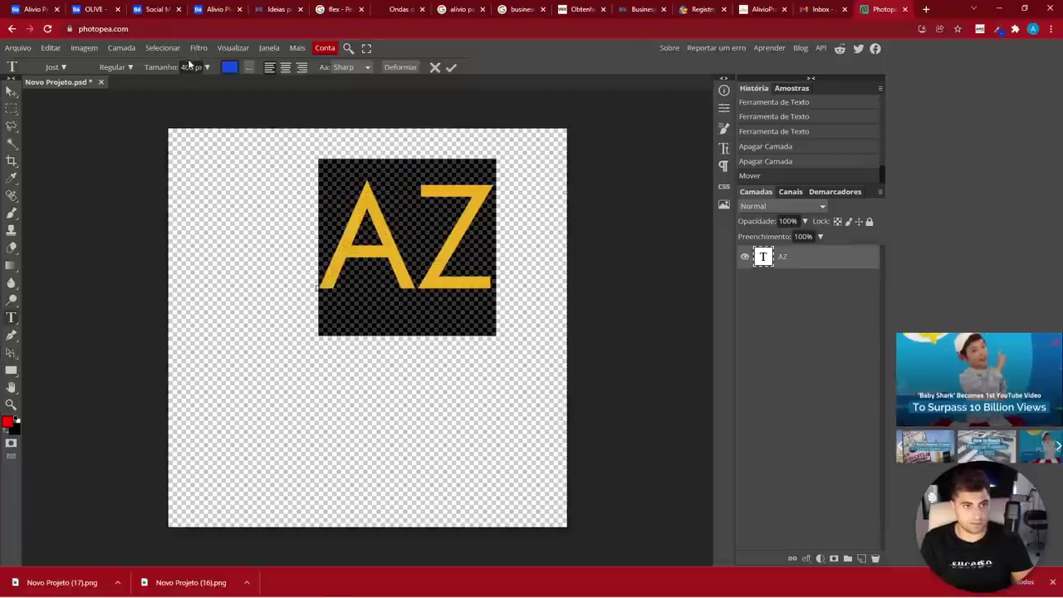
Step: Enlarge AZ to 500 px, centre it on the canvas, and add an empty layer above
left_click(191, 66)
type("500")
key("Return")
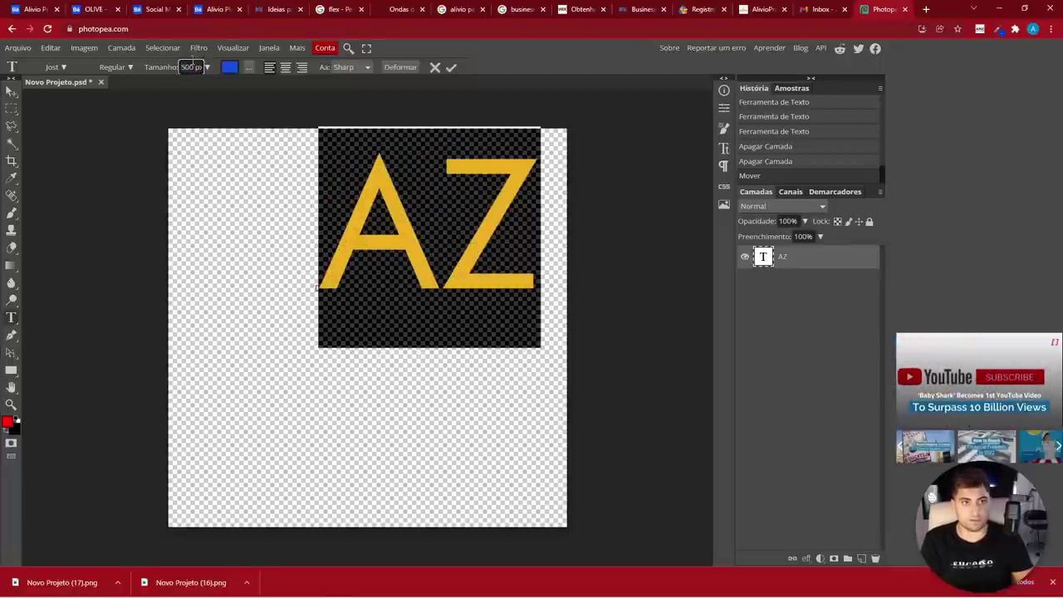
left_click(12, 89)
left_click_drag(371, 307, 355, 340)
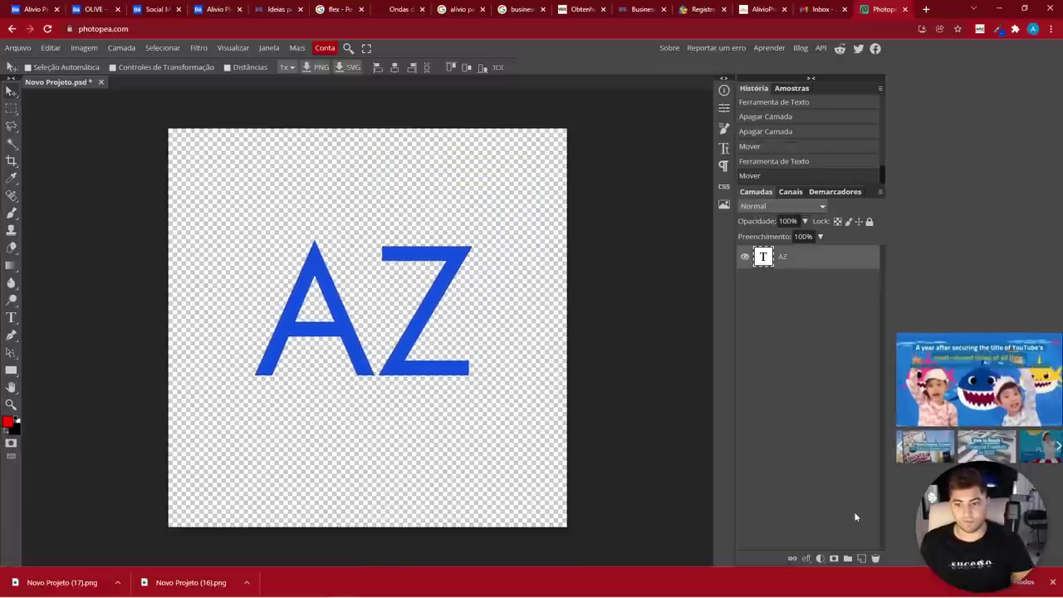
left_click(860, 558)
left_click(11, 369)
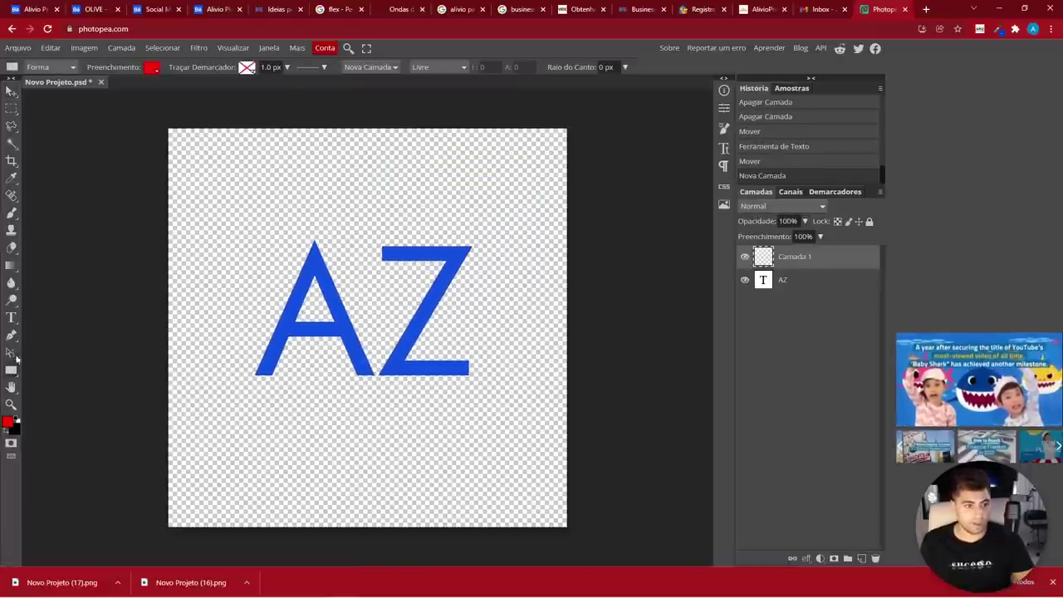
left_click_drag(168, 127, 570, 523)
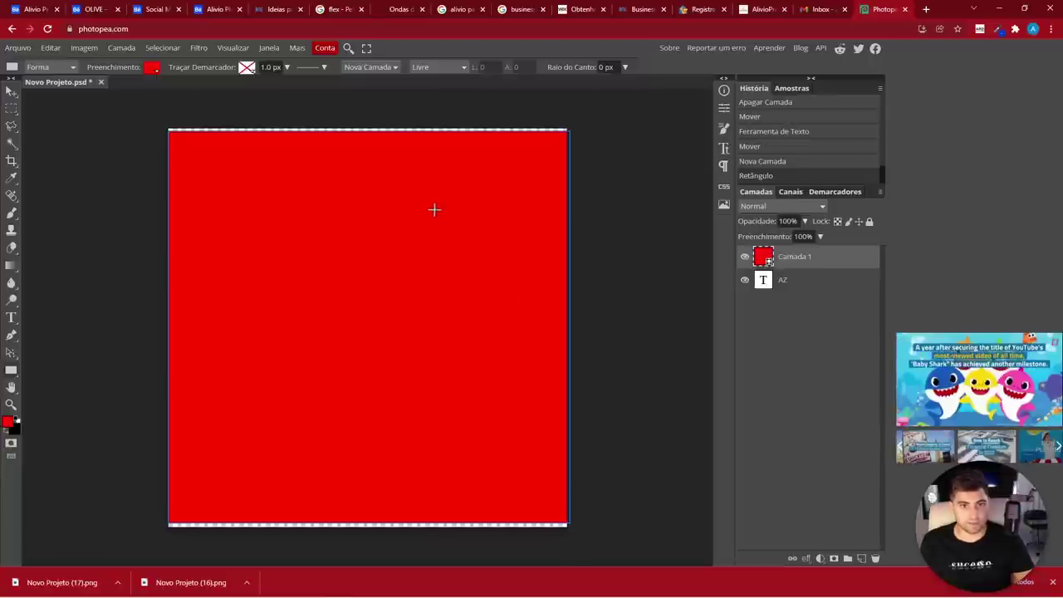
left_click(11, 90)
key("ctrl+t")
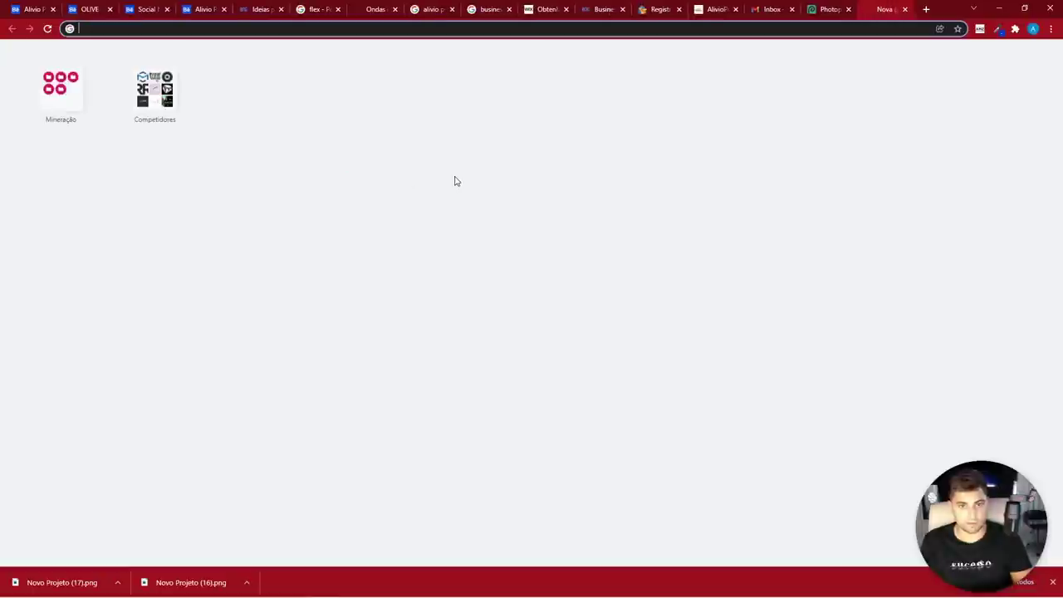
left_click(905, 10)
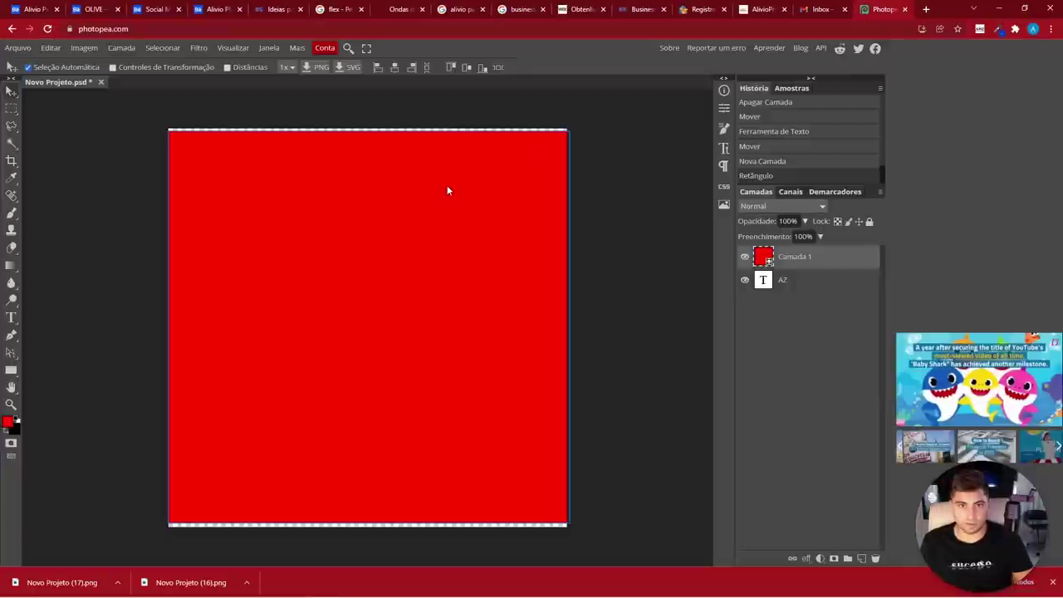
double_click(332, 245)
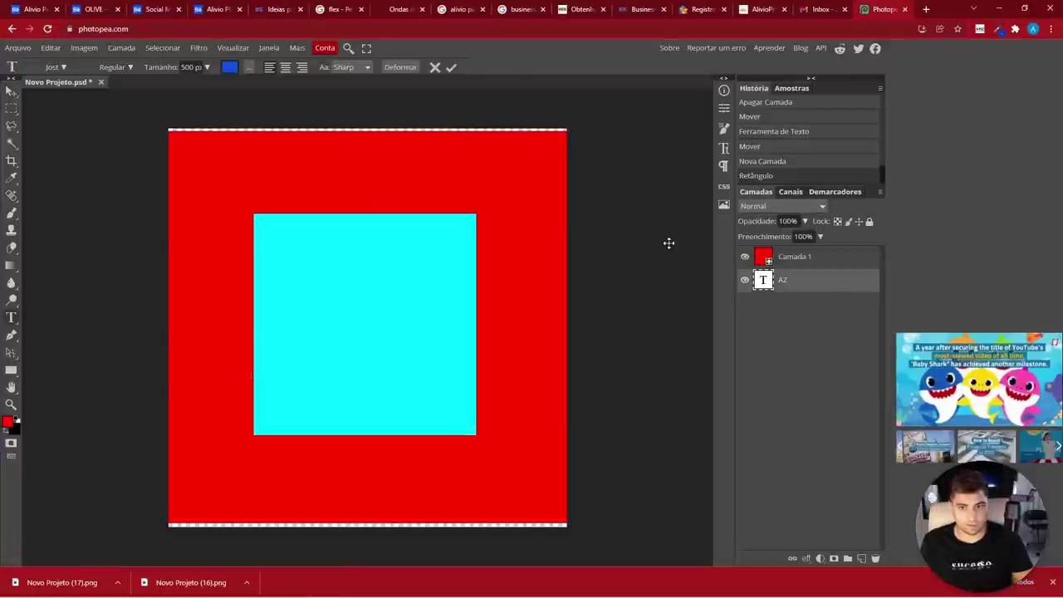
left_click(800, 266)
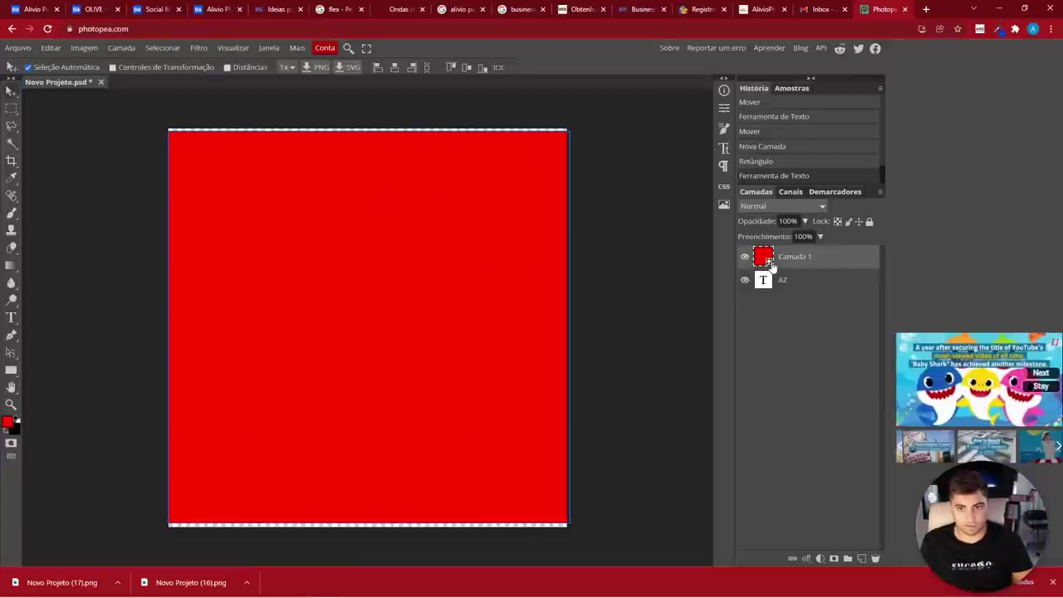
double_click(769, 262)
left_click(340, 133)
key("ctrl+t")
left_click(908, 12)
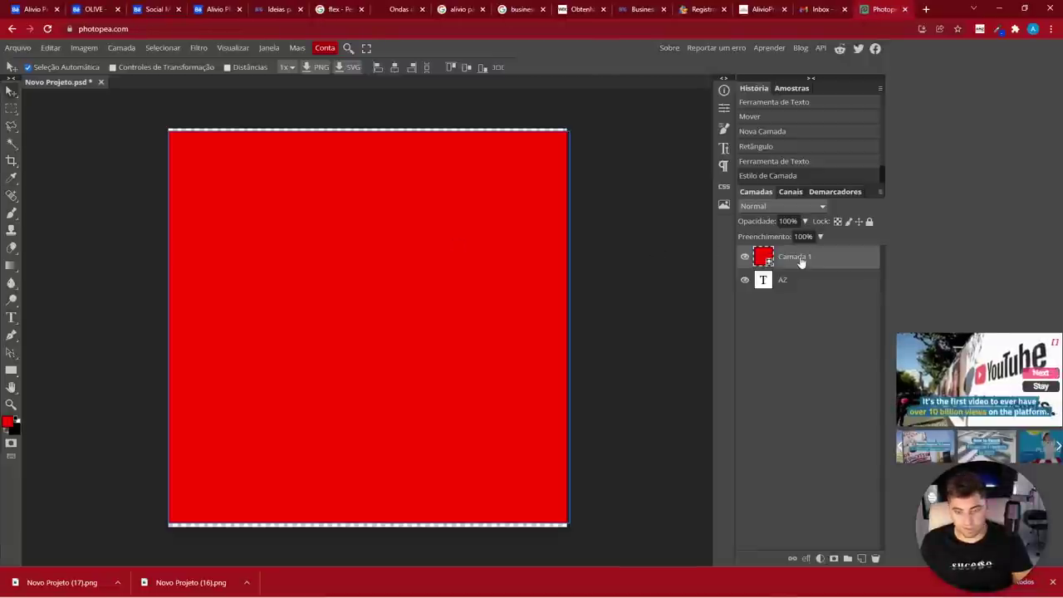
key("Delete")
left_click(860, 557)
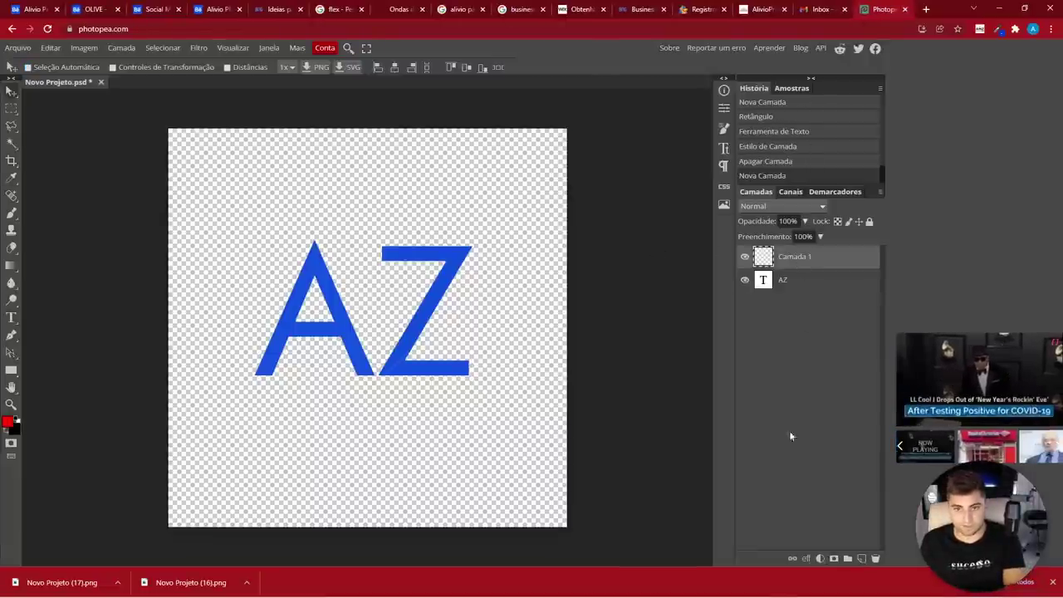
left_click(11, 265)
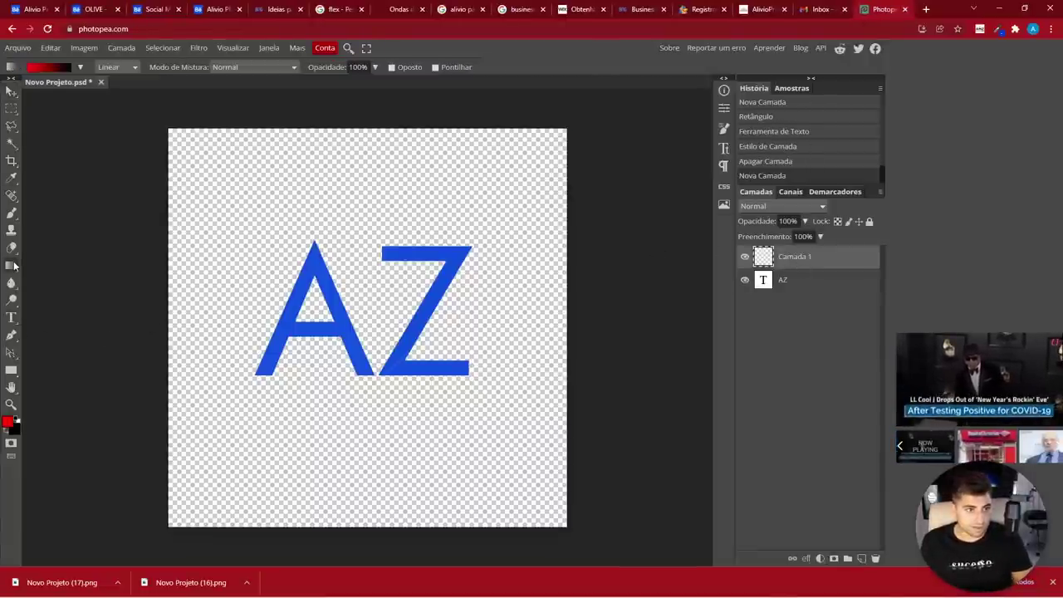
Step: Draw a rectangle covering nearly the whole canvas, with corner radius 0
left_click(11, 370)
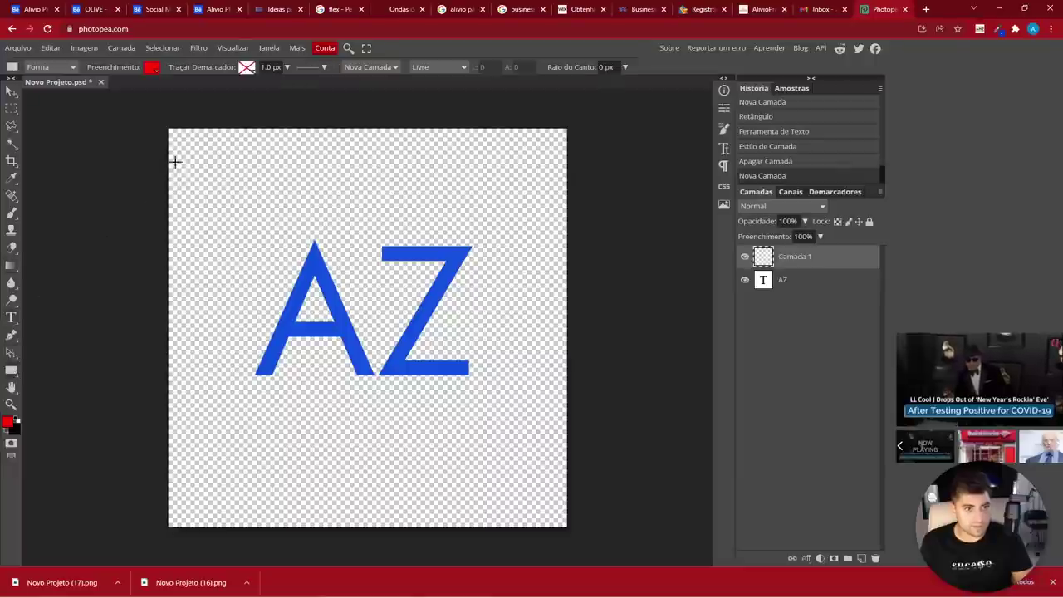
left_click_drag(177, 133, 559, 523)
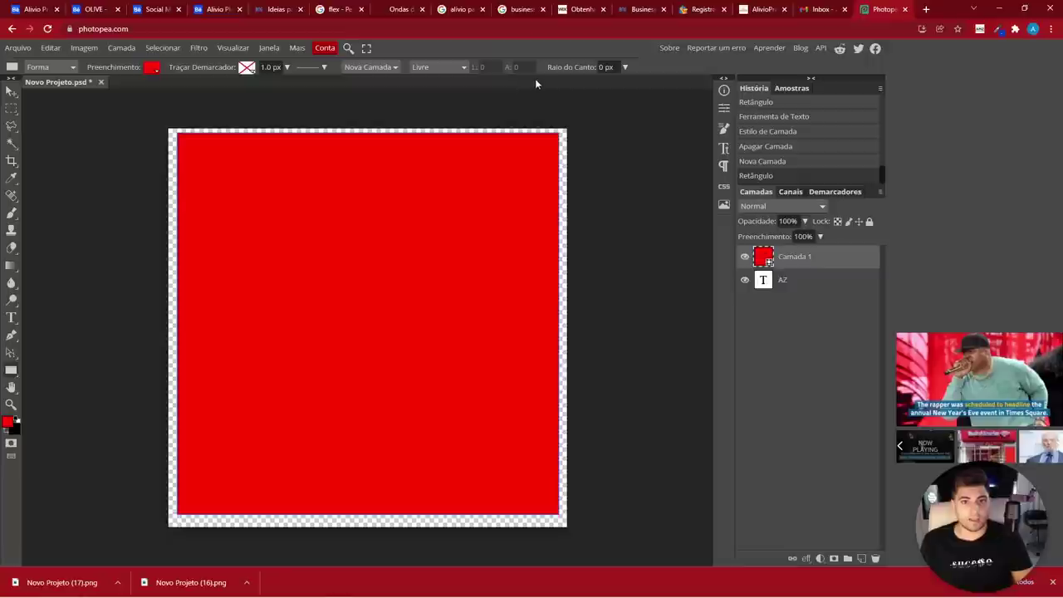
left_click(605, 67)
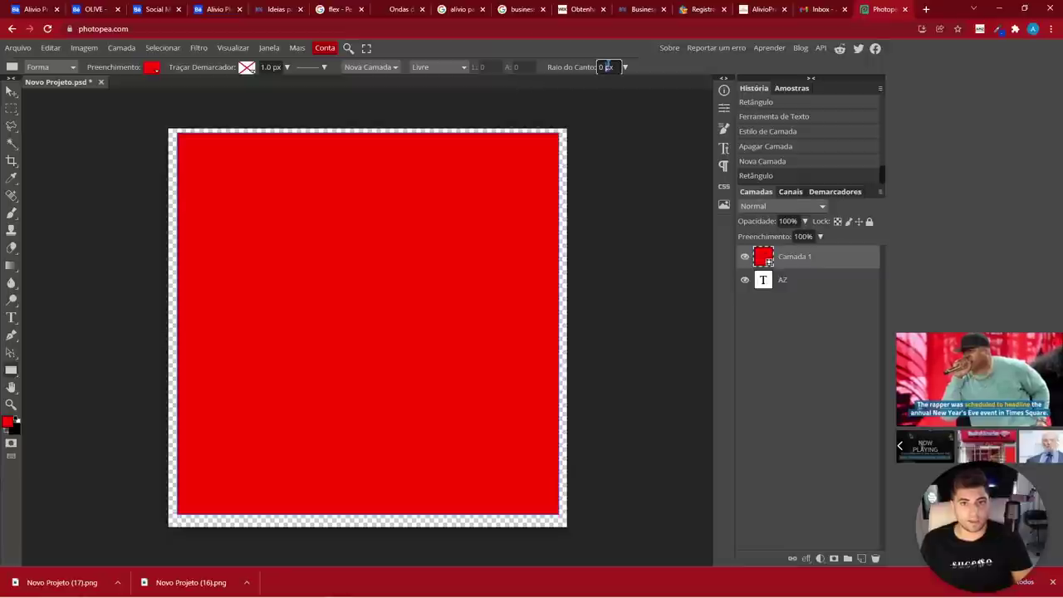
type("50")
left_click(510, 69)
left_click(602, 69)
left_click(616, 70)
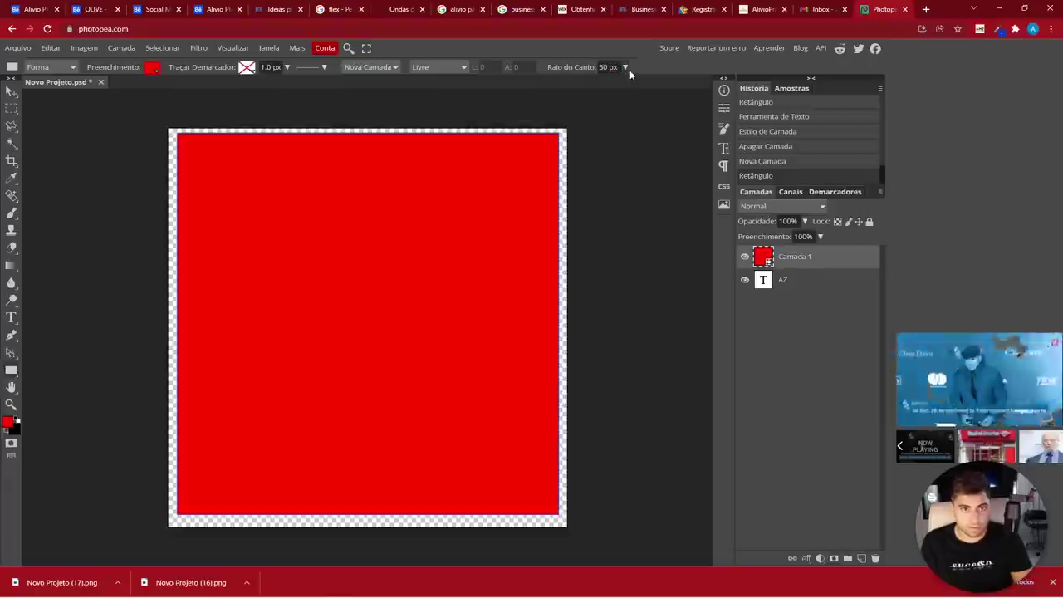
double_click(612, 68)
type("0")
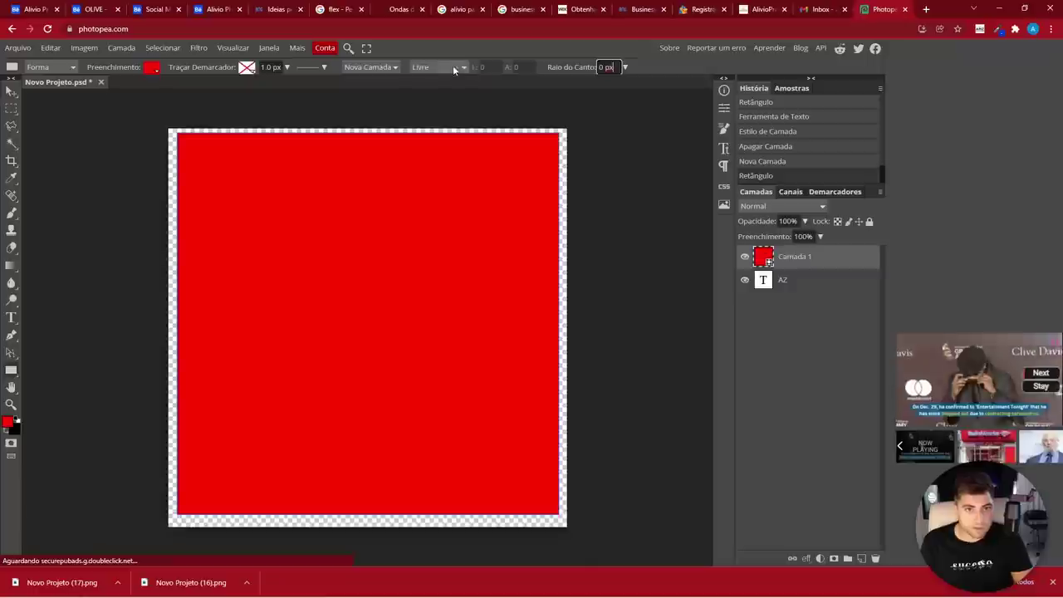
Step: Check the shape combination and drawing mode options, leaving them unchanged
left_click(448, 66)
left_click(386, 70)
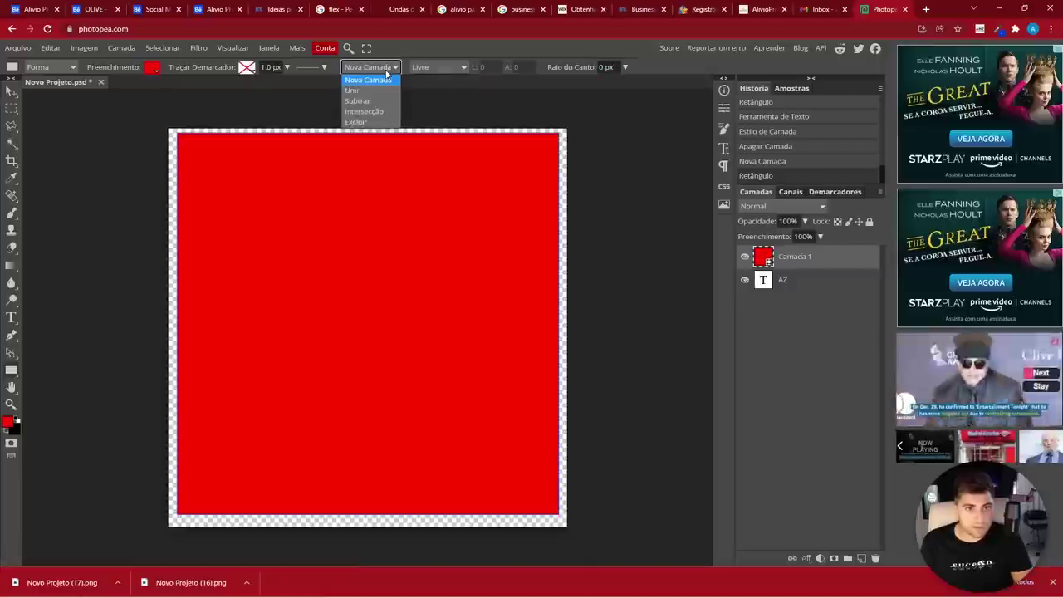
left_click(383, 79)
left_click(52, 67)
left_click(51, 67)
left_click(52, 66)
left_click(51, 66)
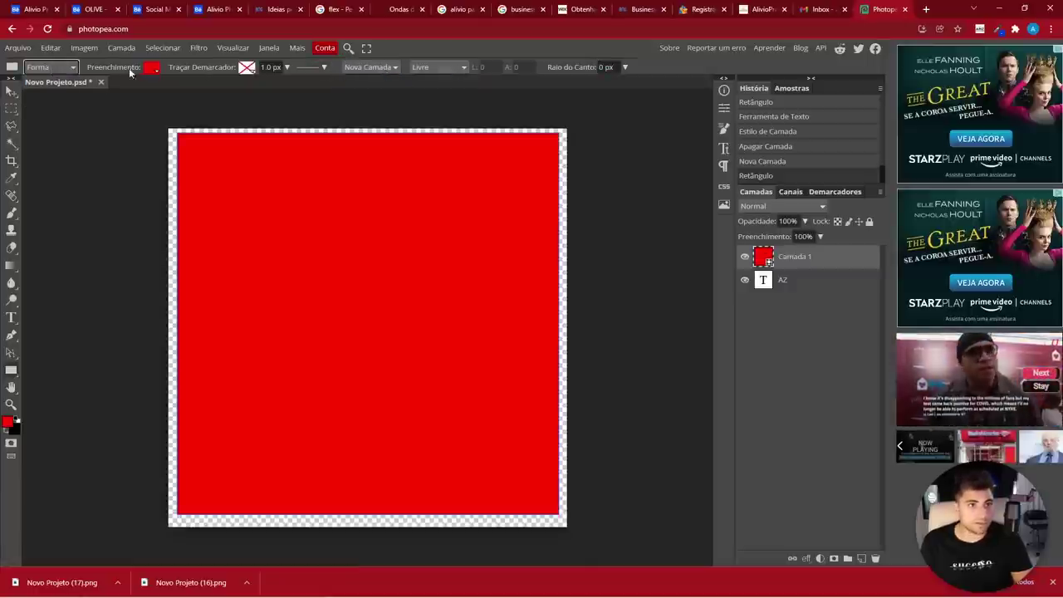
Step: Fill the rectangle with blue hex 1050e0
left_click(152, 68)
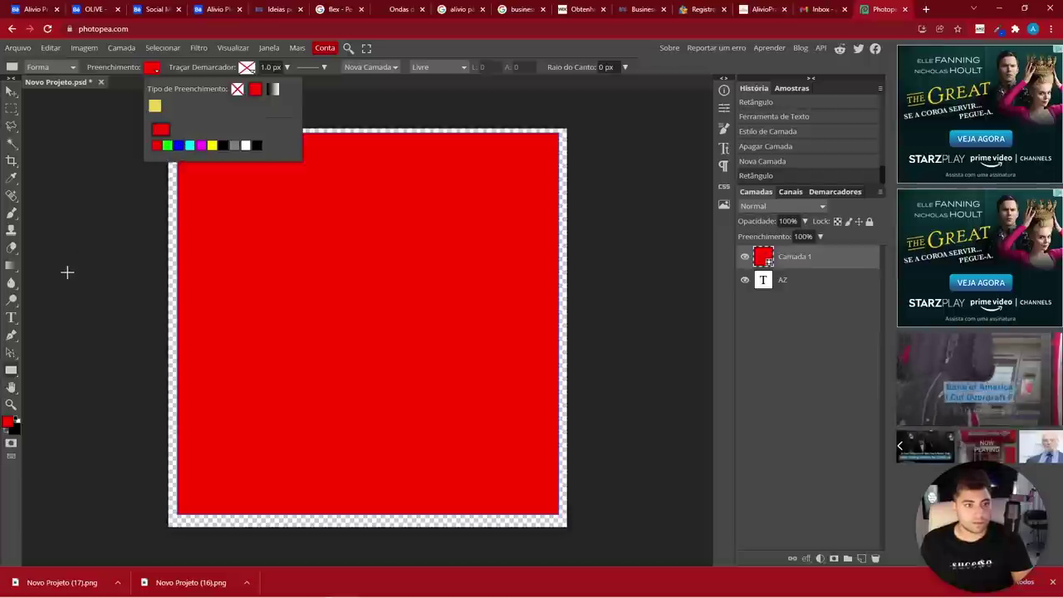
double_click(763, 256)
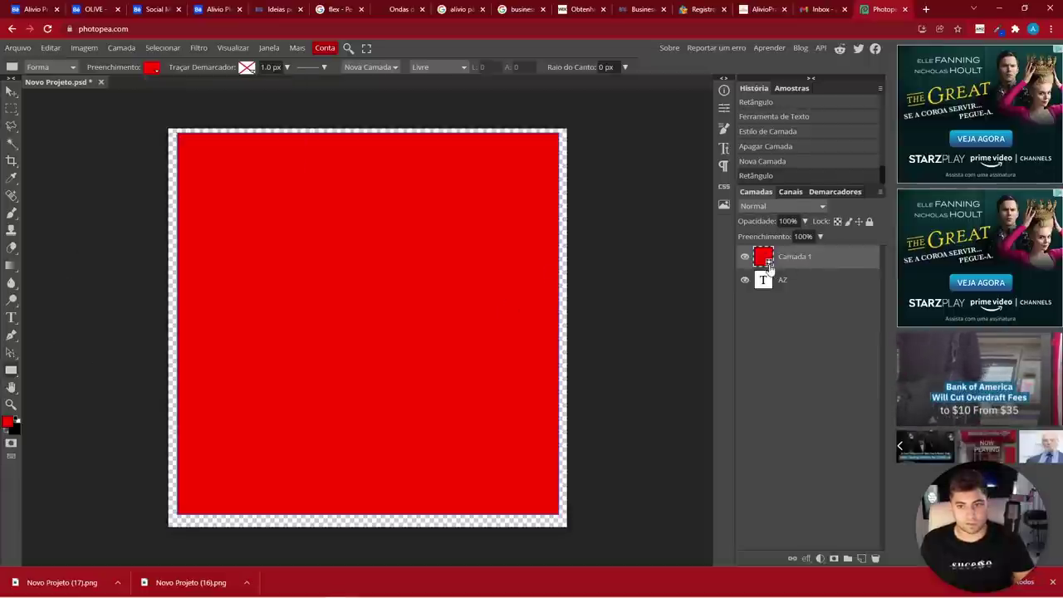
double_click(275, 250)
key("ctrl+v")
key("Return")
left_click(290, 283)
Step: Move the AZ layer above the square, recolour it white, and nudge it slightly lower
left_click_drag(810, 286, 812, 260)
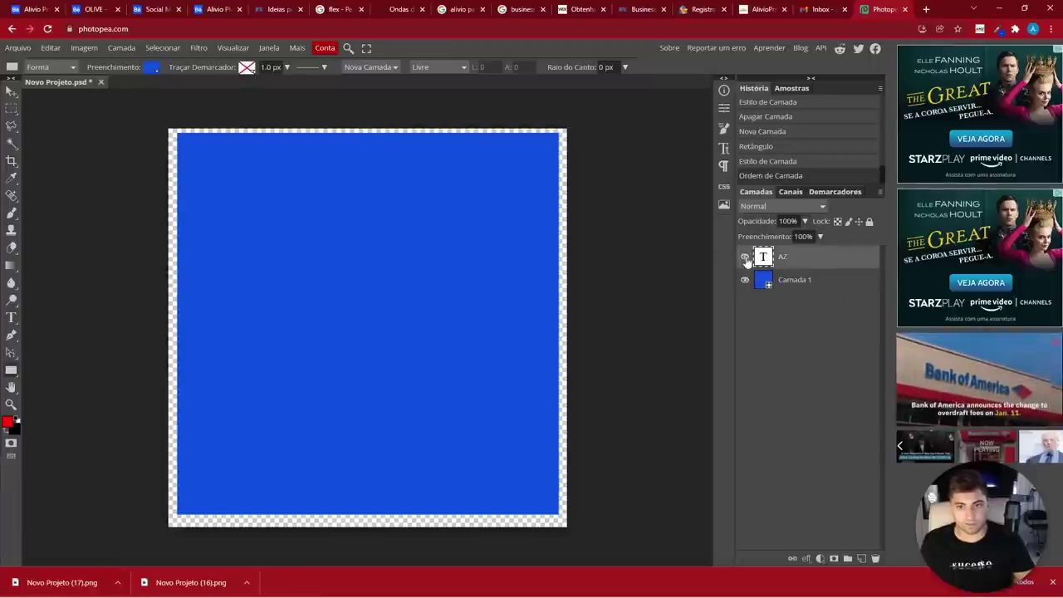
double_click(763, 257)
left_click(228, 67)
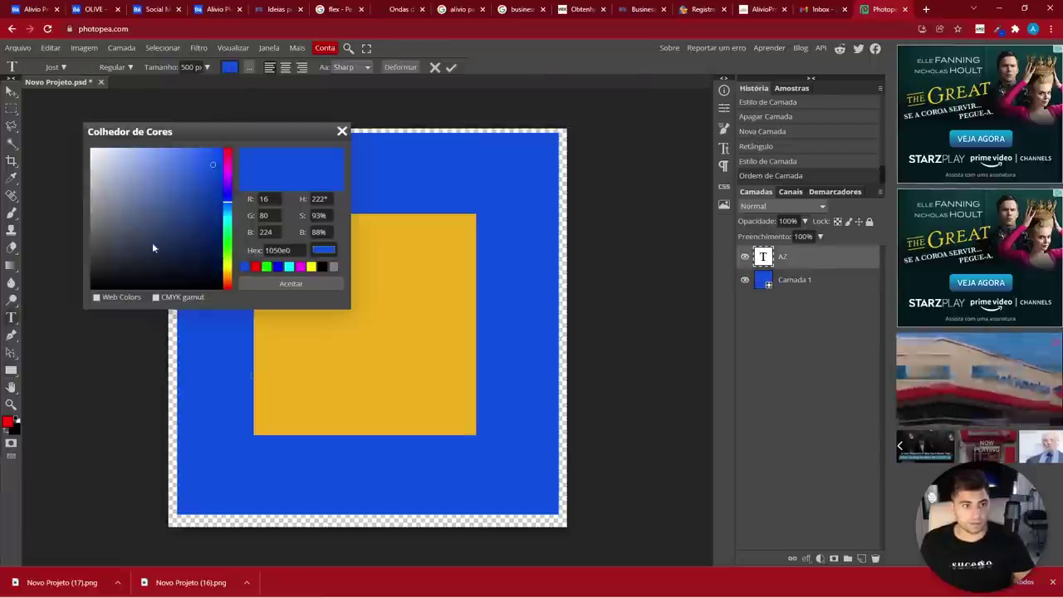
left_click_drag(154, 247, 28, 113)
left_click(282, 283)
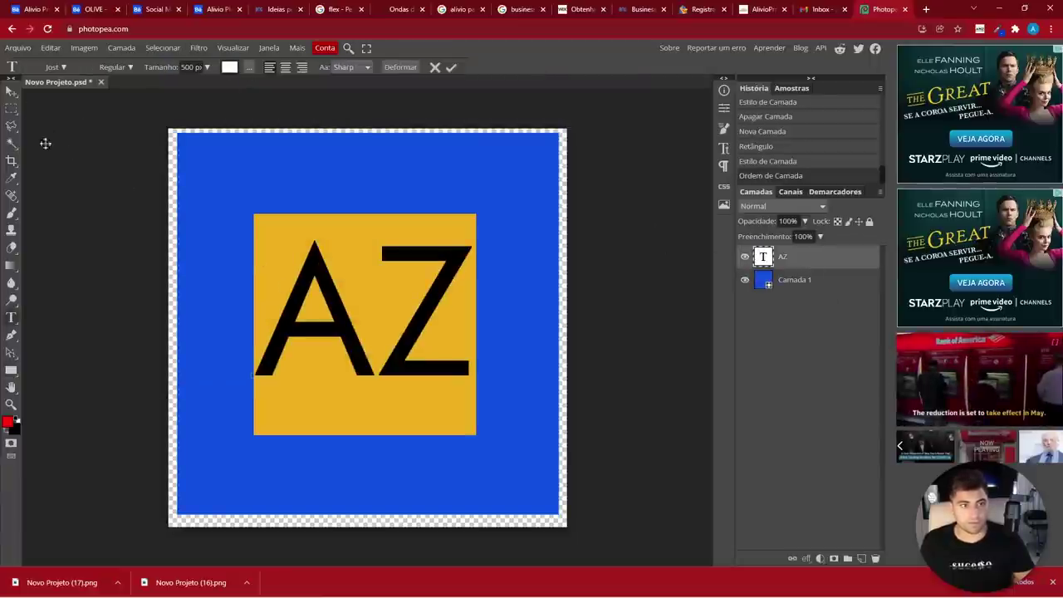
left_click(12, 91)
left_click_drag(337, 304, 336, 313)
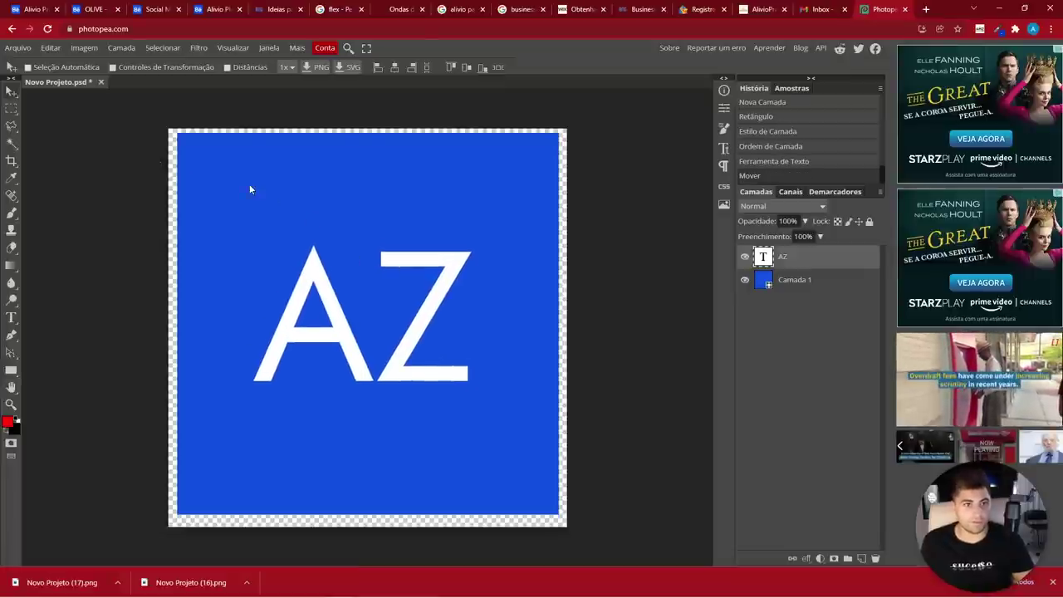
left_click(790, 283)
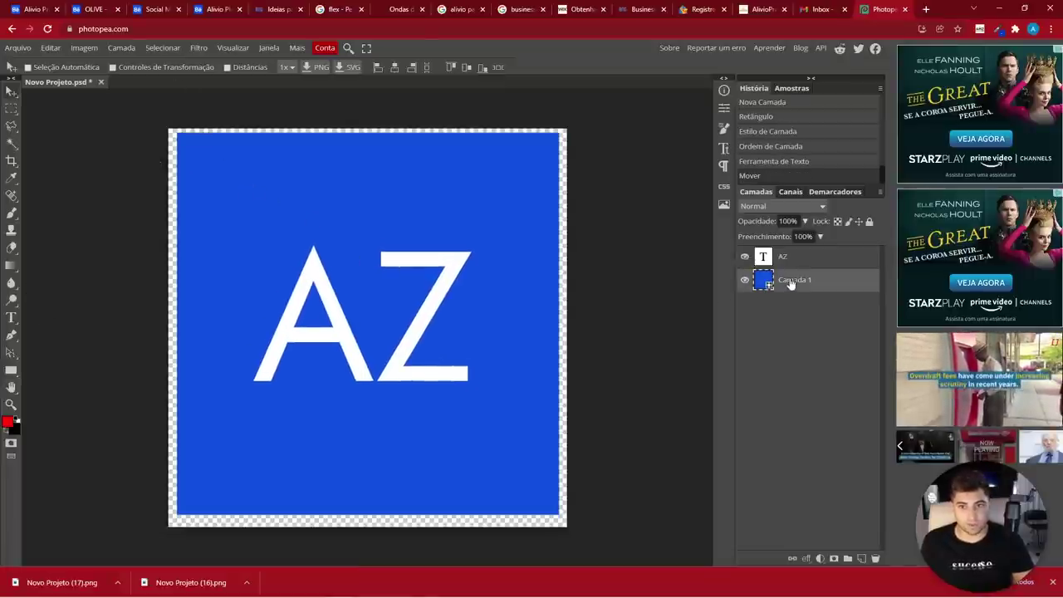
Step: Adjust the blue square's layer style, turning off Bevel, Stroke and Satin
right_click(789, 282)
left_click(762, 268)
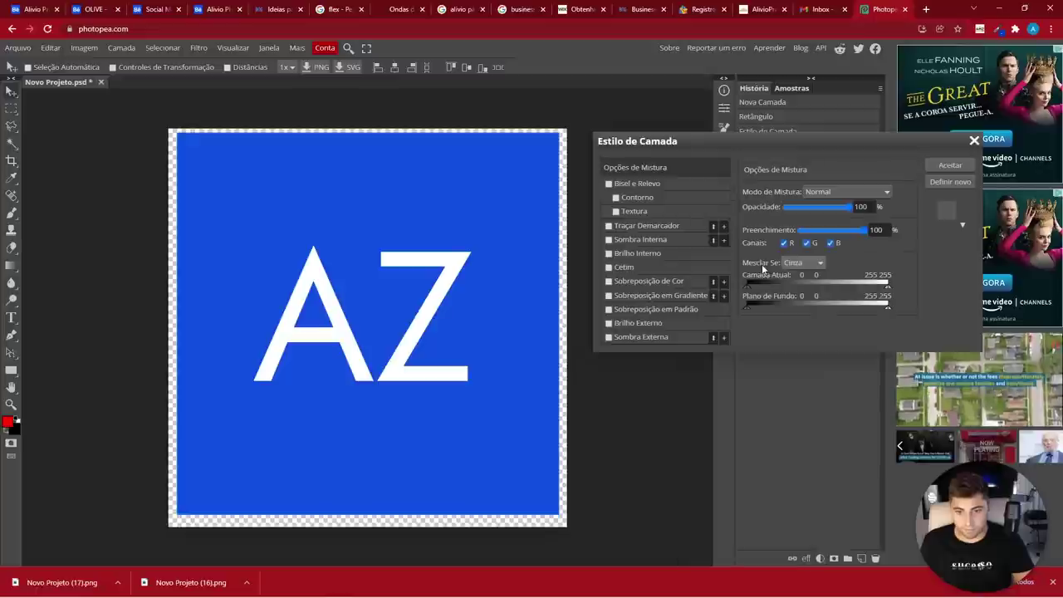
left_click(615, 198)
left_click(633, 199)
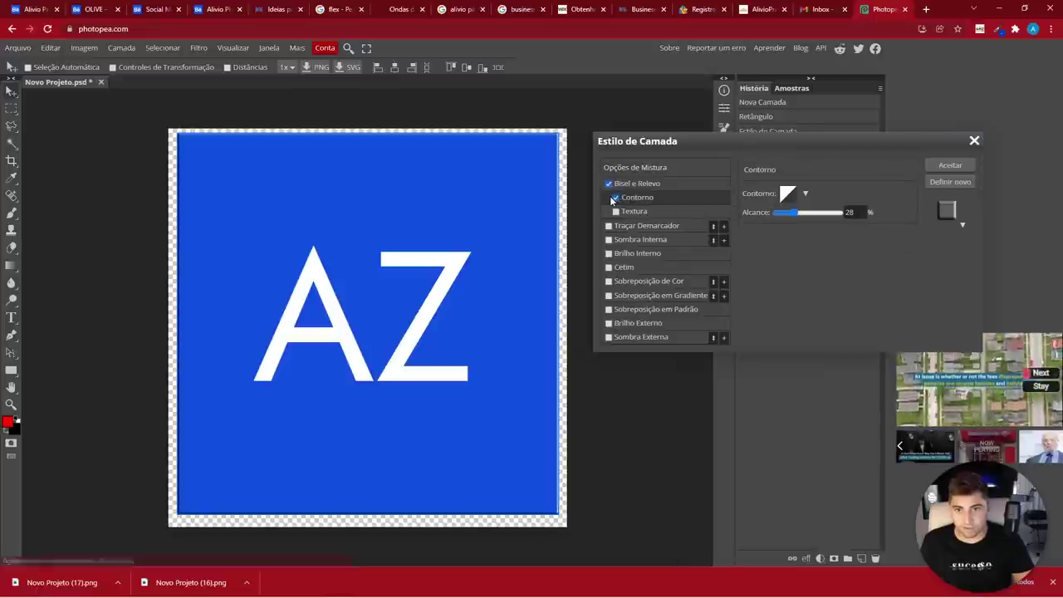
left_click(609, 184)
left_click(608, 226)
left_click(609, 226)
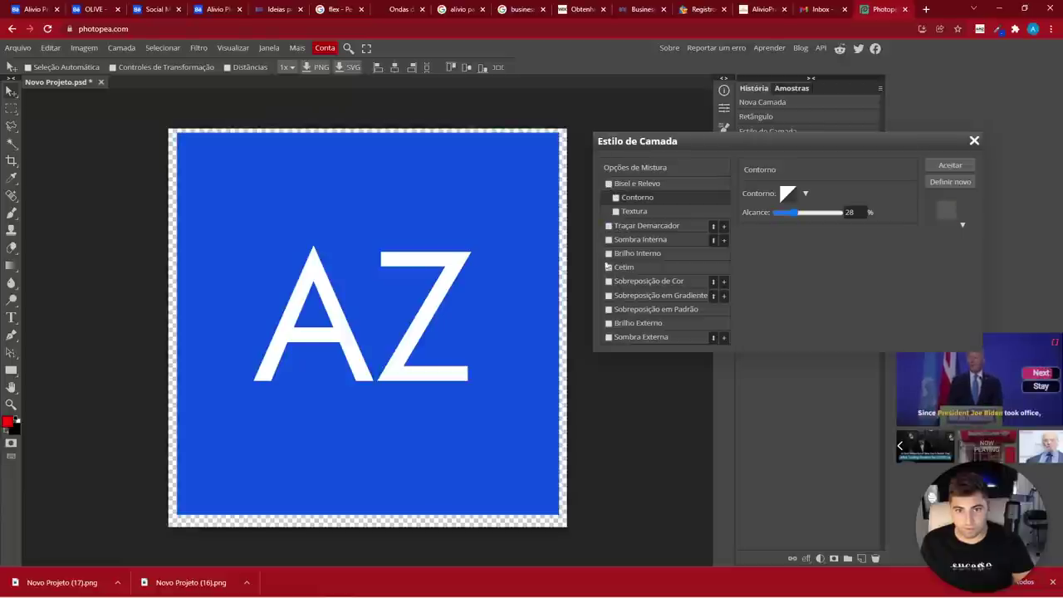
left_click(608, 267)
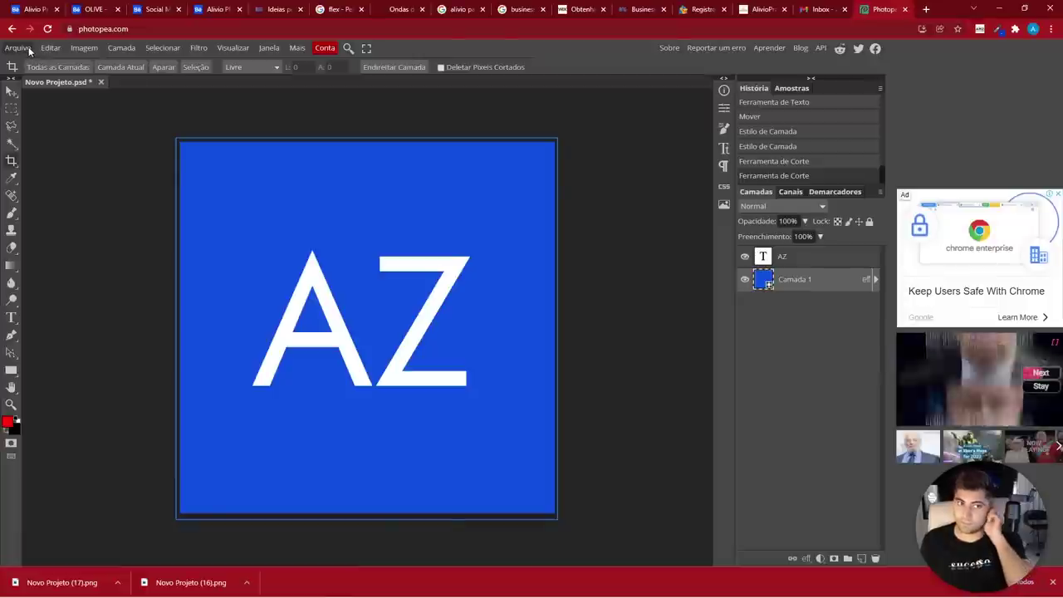
Step: Export the logo as the PNG Novo Projeto (18).png
left_click(19, 47)
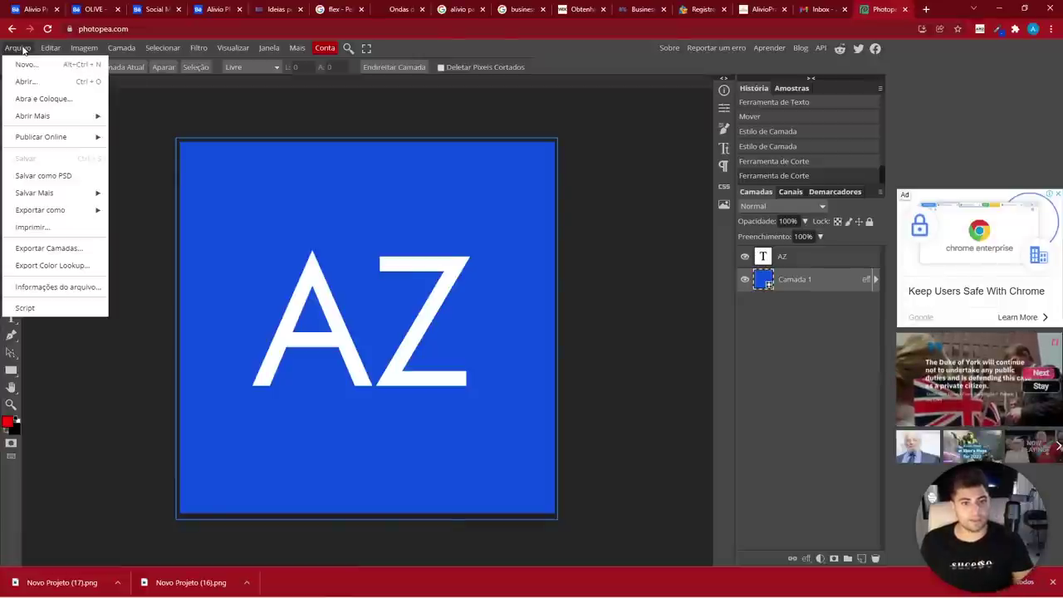
mouse_move(91, 217)
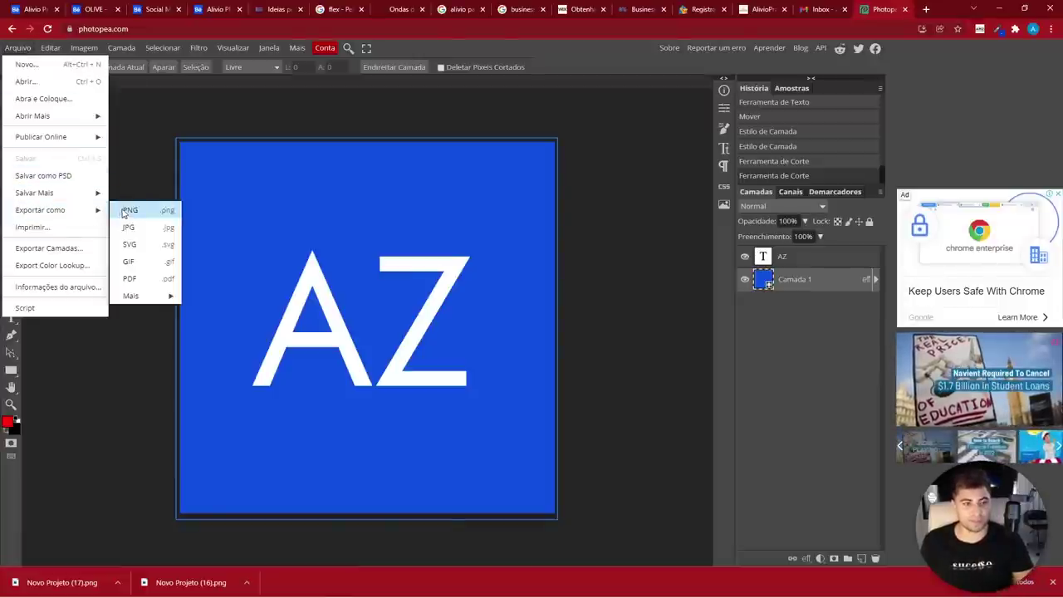
left_click(123, 211)
left_click(425, 296)
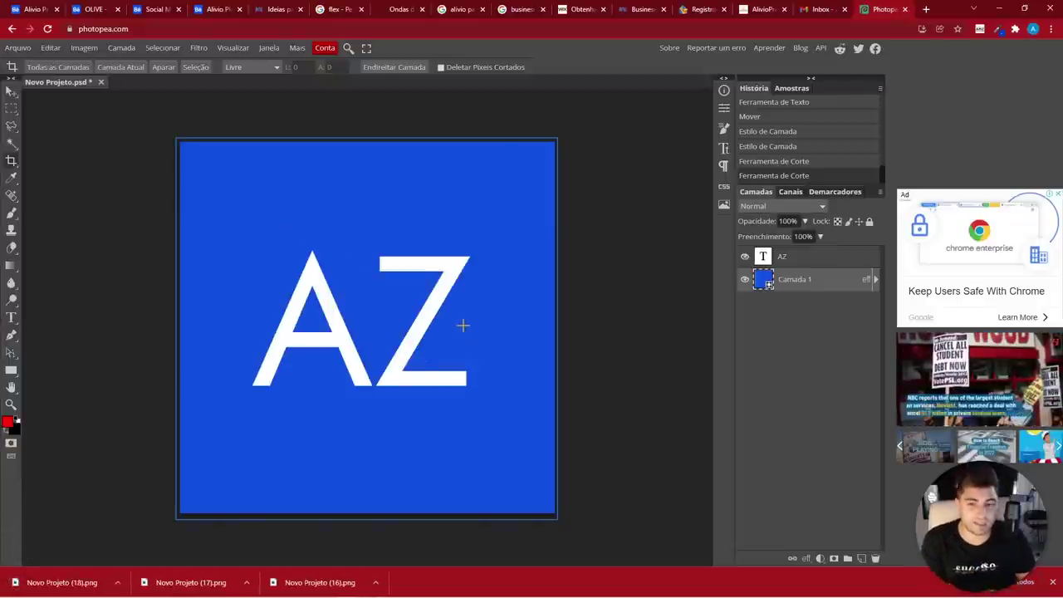
left_click(759, 257)
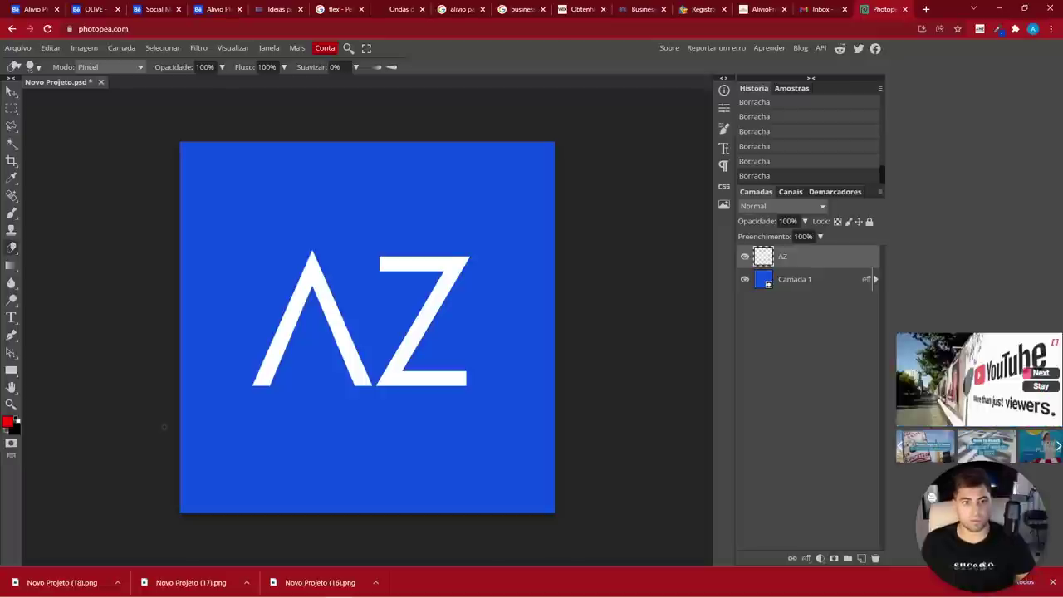
Step: Export the zoomed-out AZ logo as a PNG, then go to the Alivio Pharma Behance tab
key("ctrl+minus")
key("ctrl+minus")
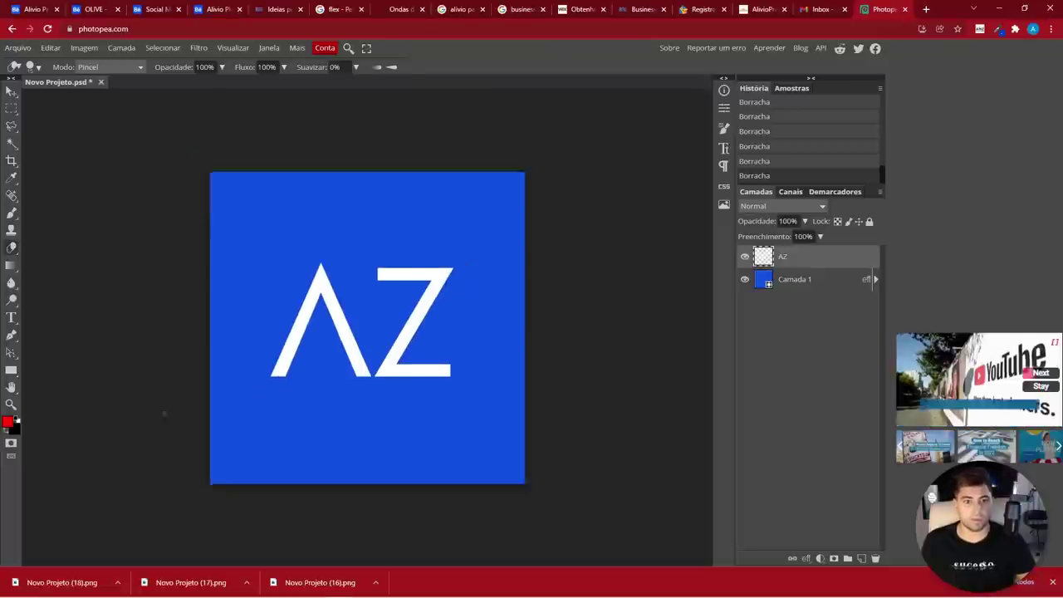
left_click(17, 47)
mouse_move(40, 209)
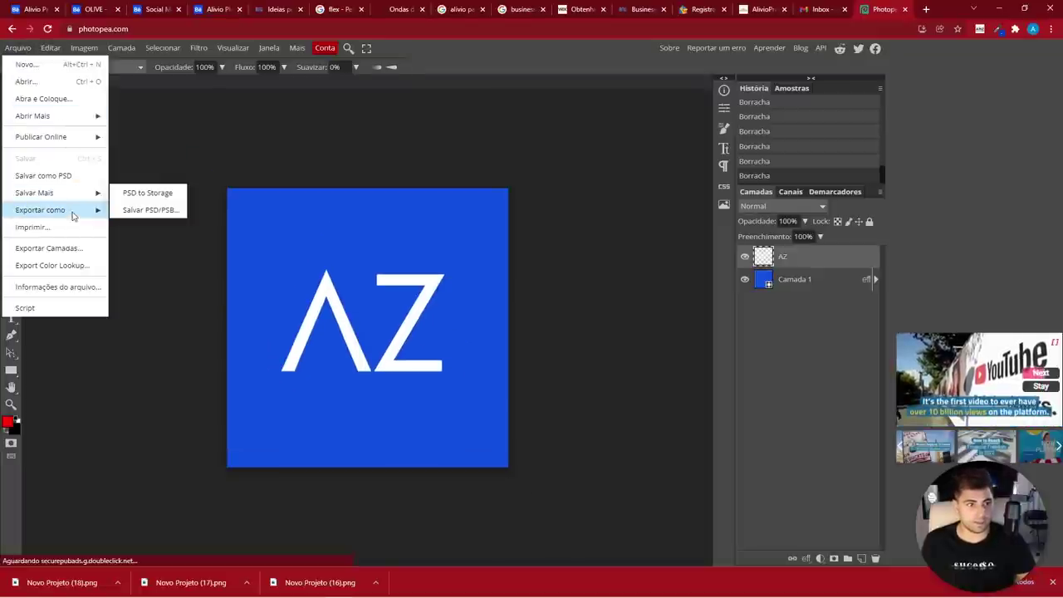
left_click(129, 208)
left_click(401, 293)
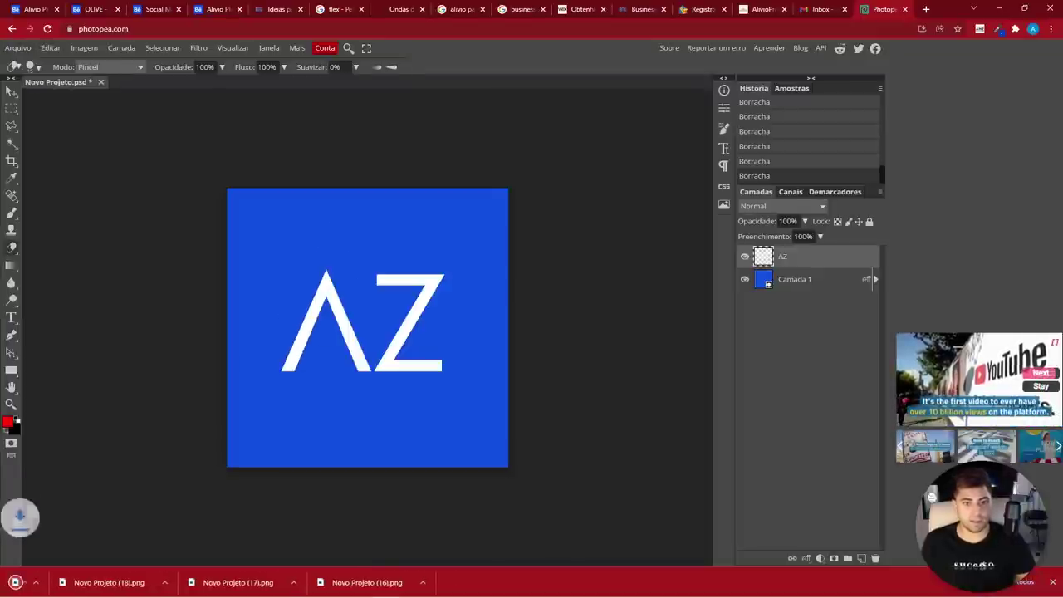
left_click(1052, 582)
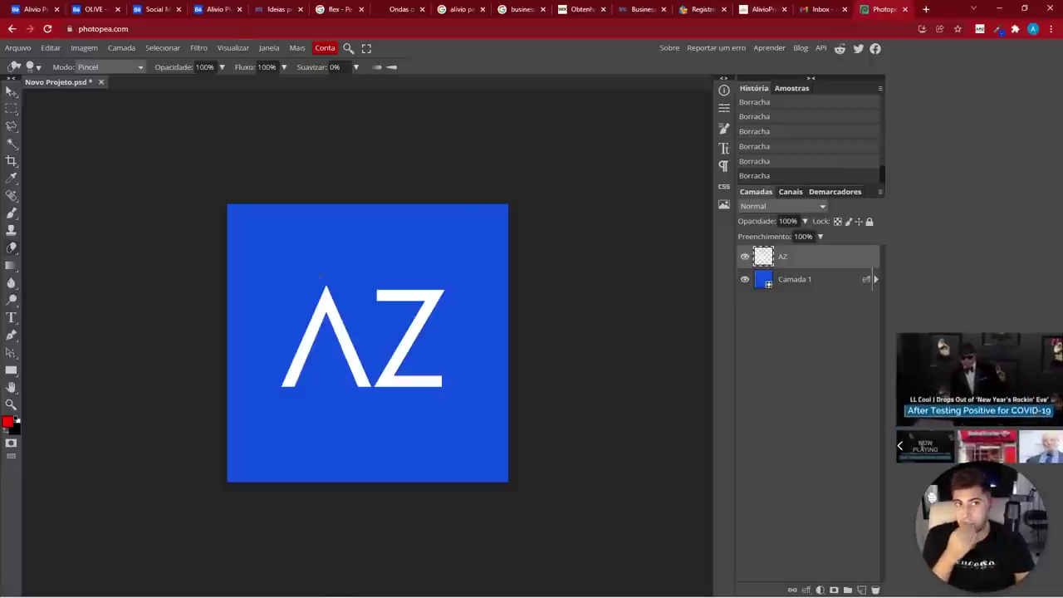
left_click(208, 11)
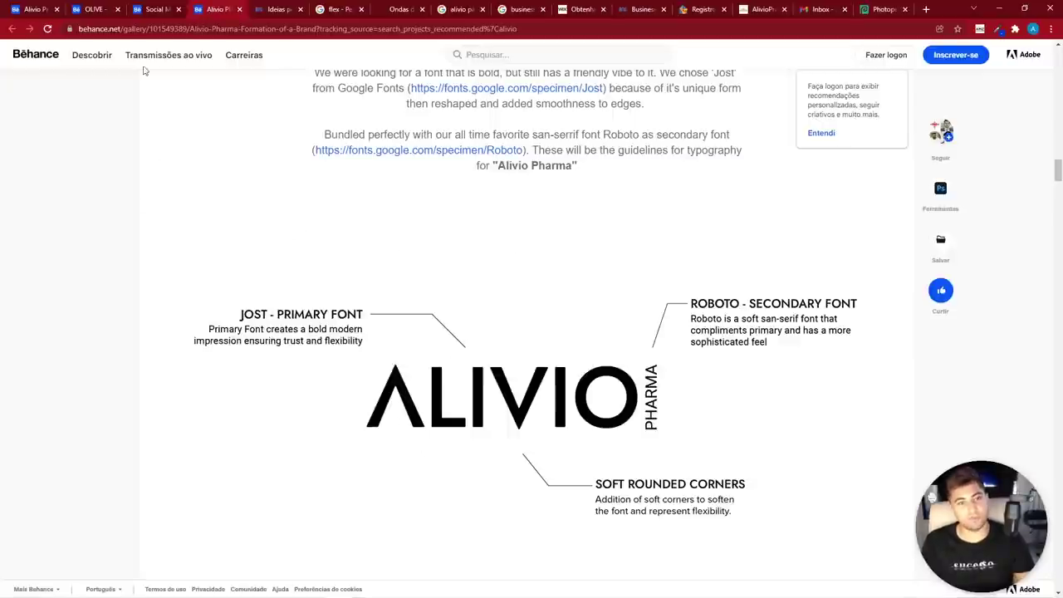
Step: Copy teal #089B96 from the MEDIA lettering with ColorZilla, then select Camada 1 in Photopea
left_click(157, 9)
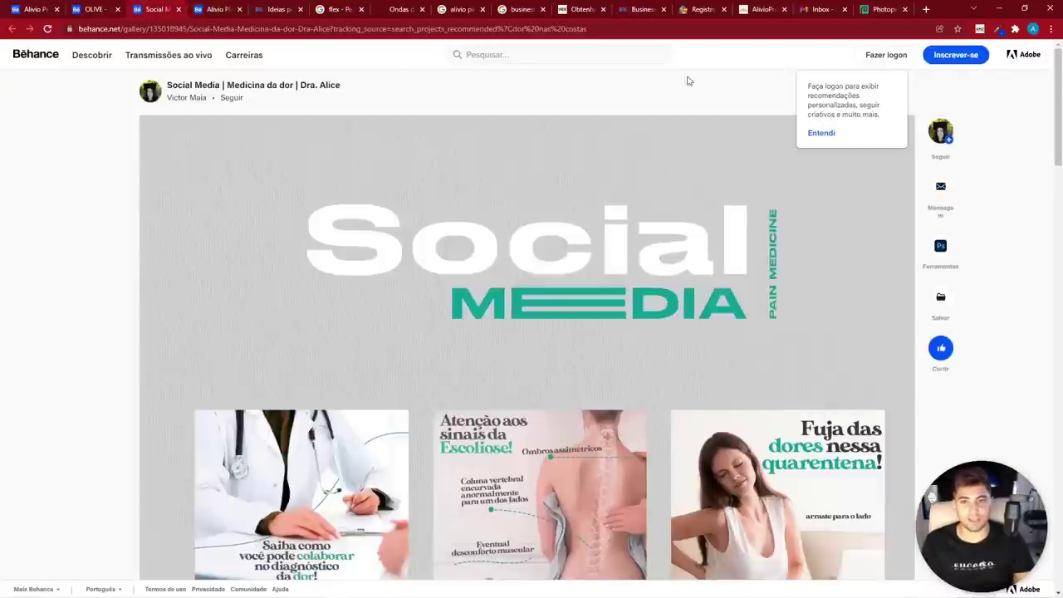
left_click(997, 28)
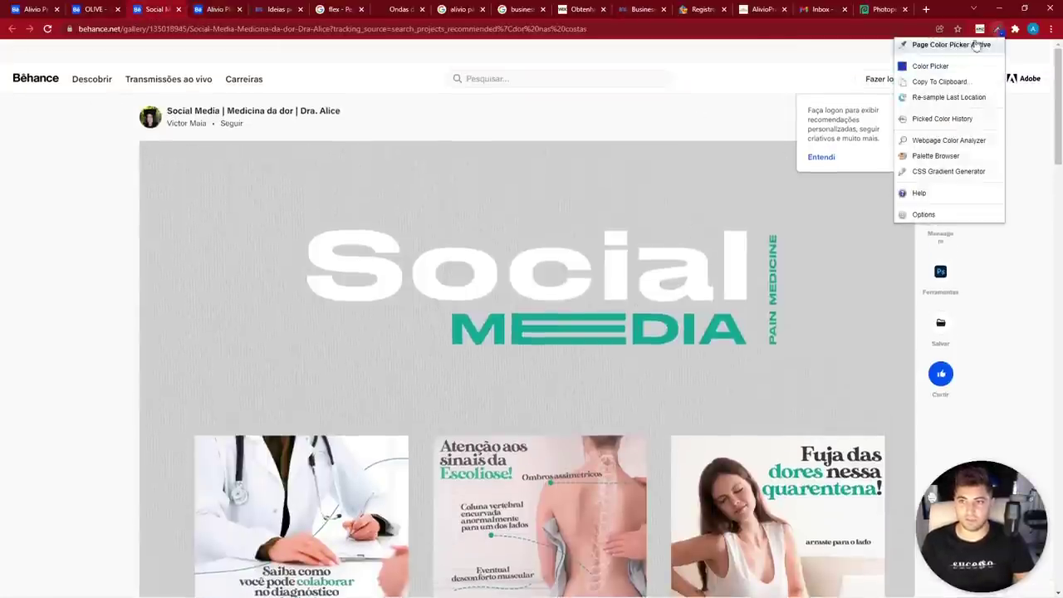
left_click(976, 44)
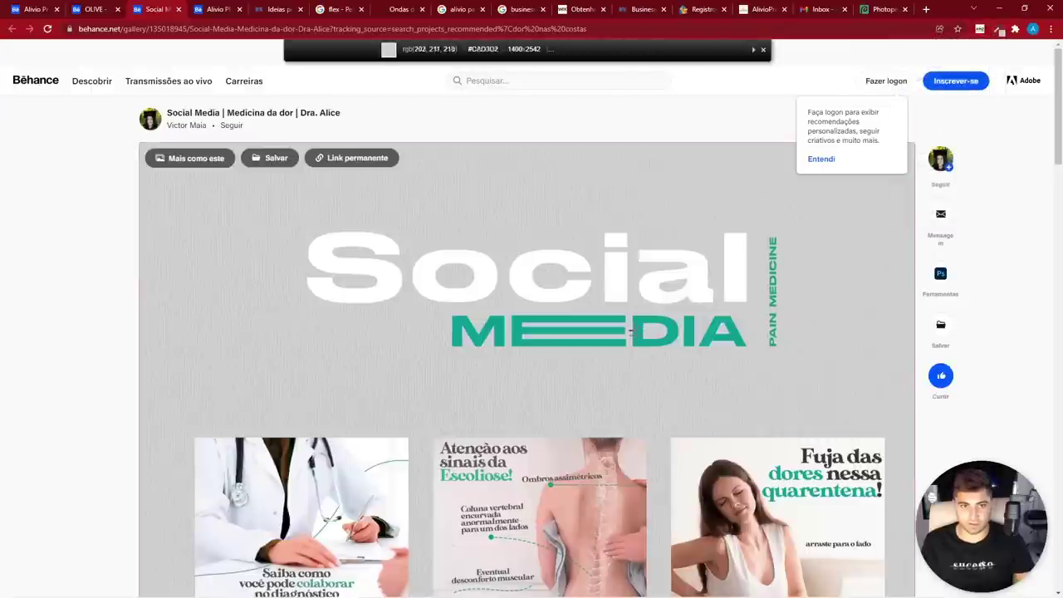
left_click(515, 290)
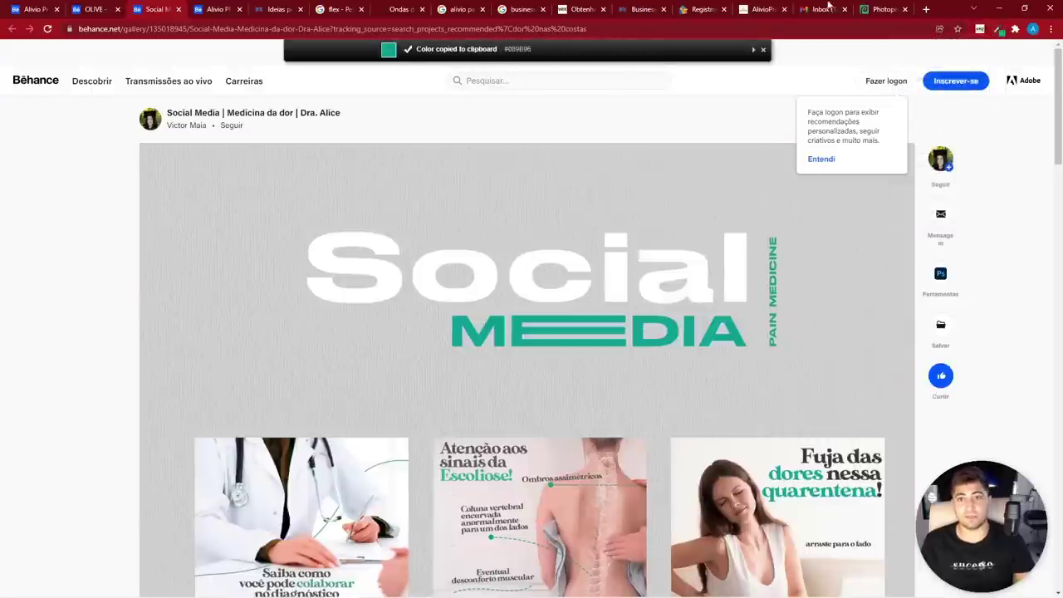
left_click(882, 10)
left_click(763, 280)
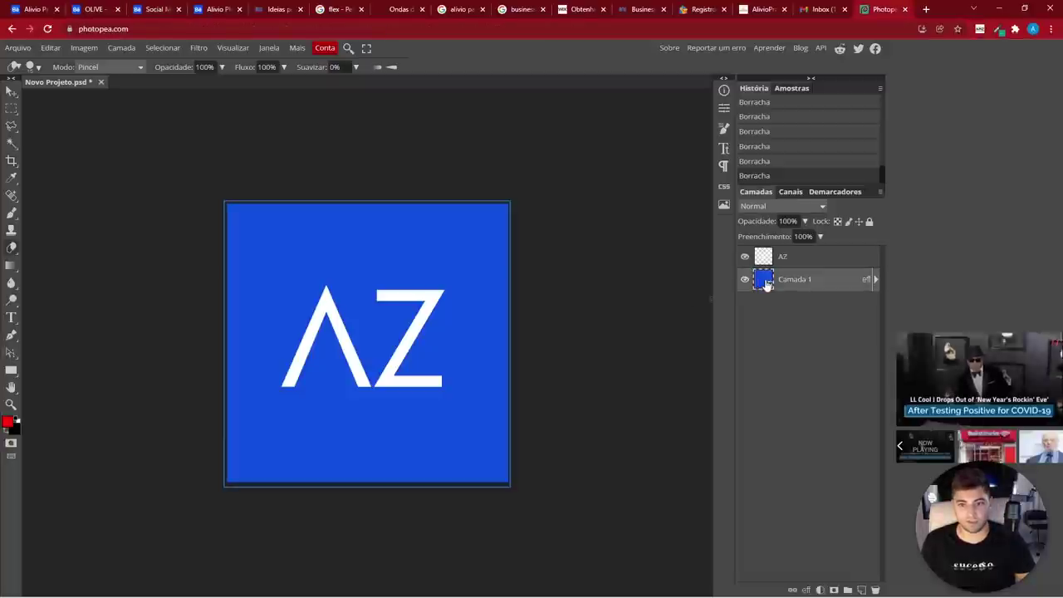
Step: Change Camada 1's fill colour to the pasted teal #089B96
double_click(765, 284)
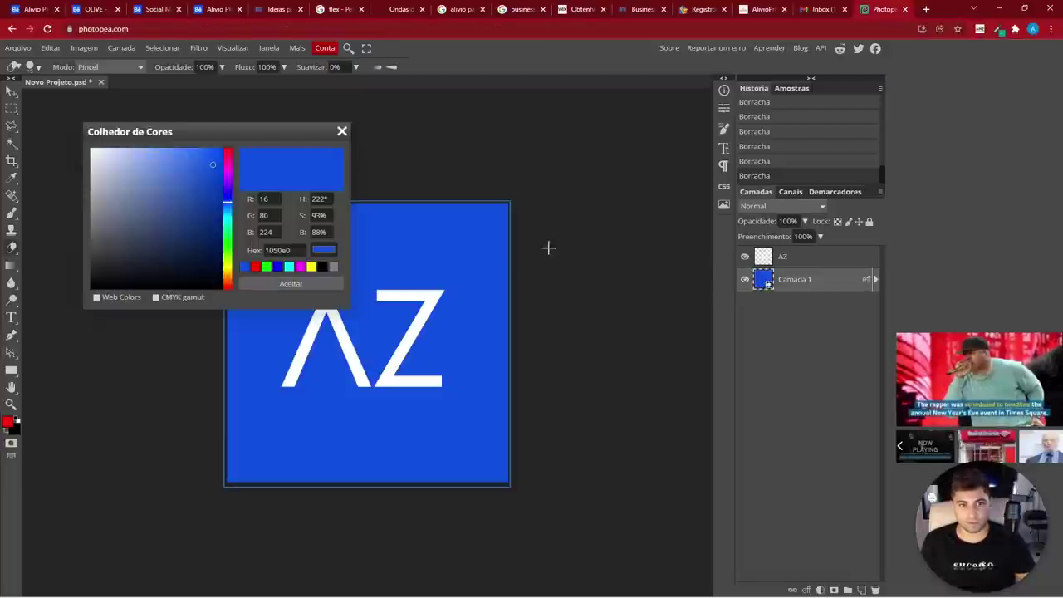
left_click(278, 250)
key("ctrl+v")
left_click(290, 283)
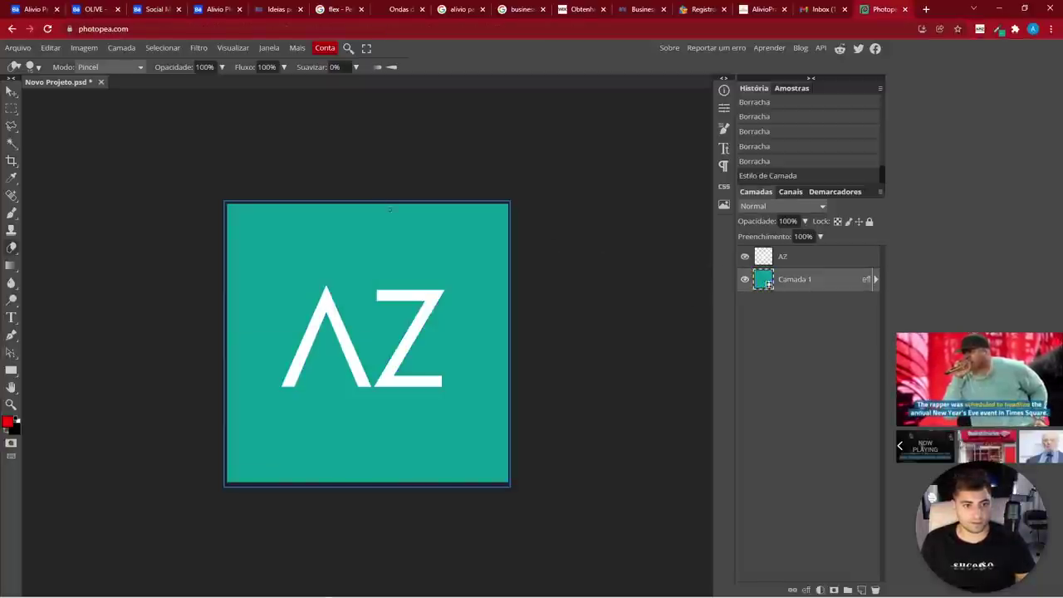
left_click(11, 89)
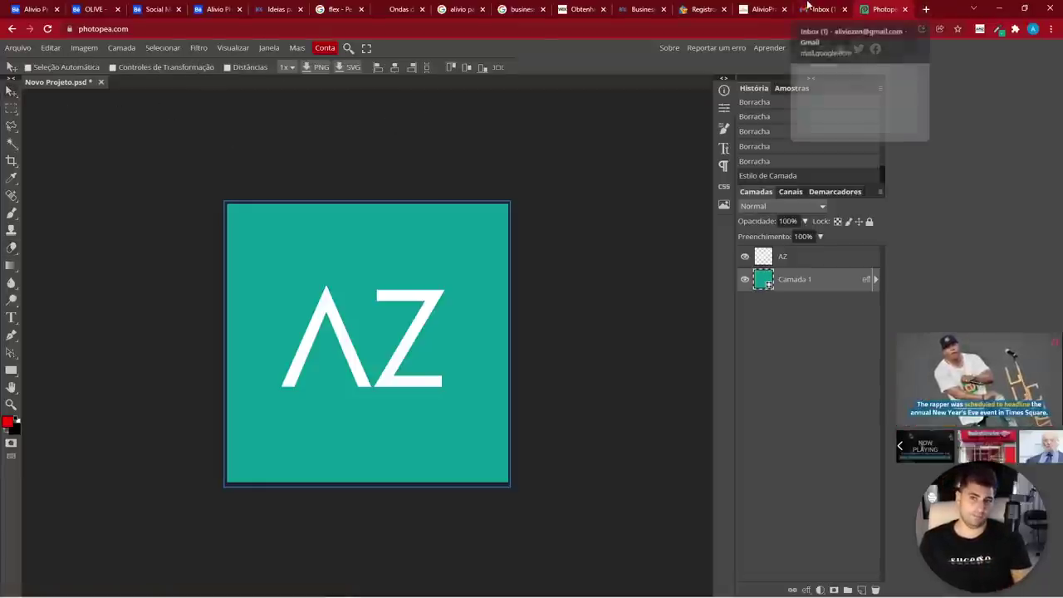
Step: Close the Alivio Pharma tab and bookmark the Social Media project under Competidores
left_click(214, 9)
left_click(239, 9)
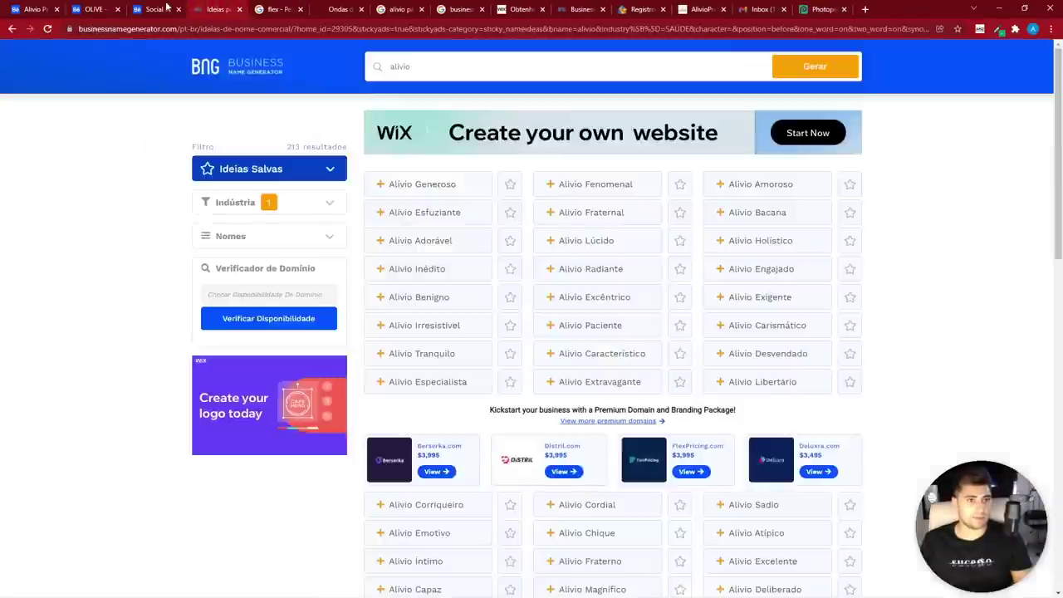
left_click(167, 8)
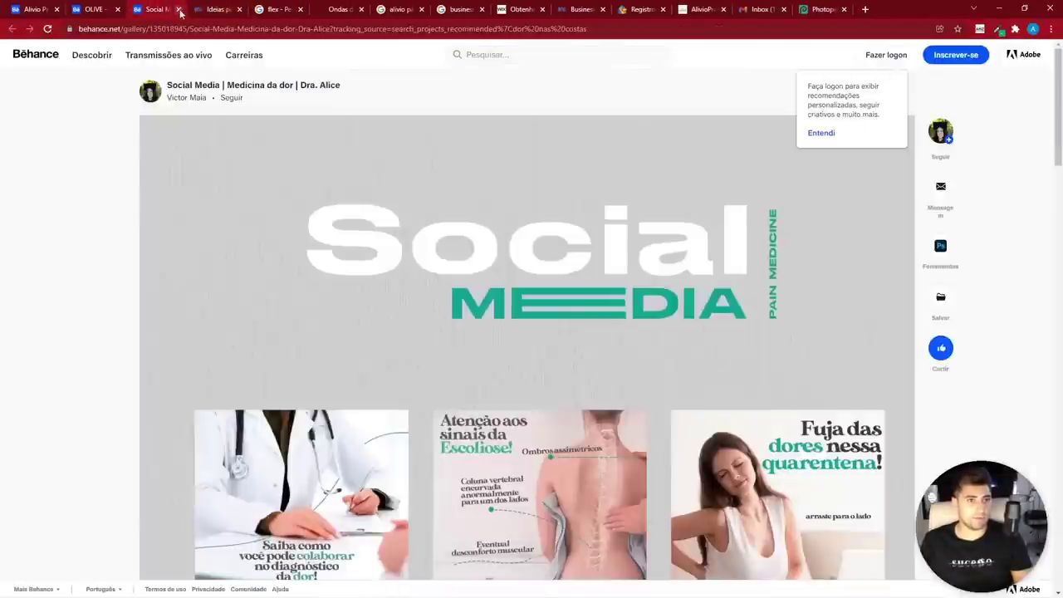
left_click(957, 28)
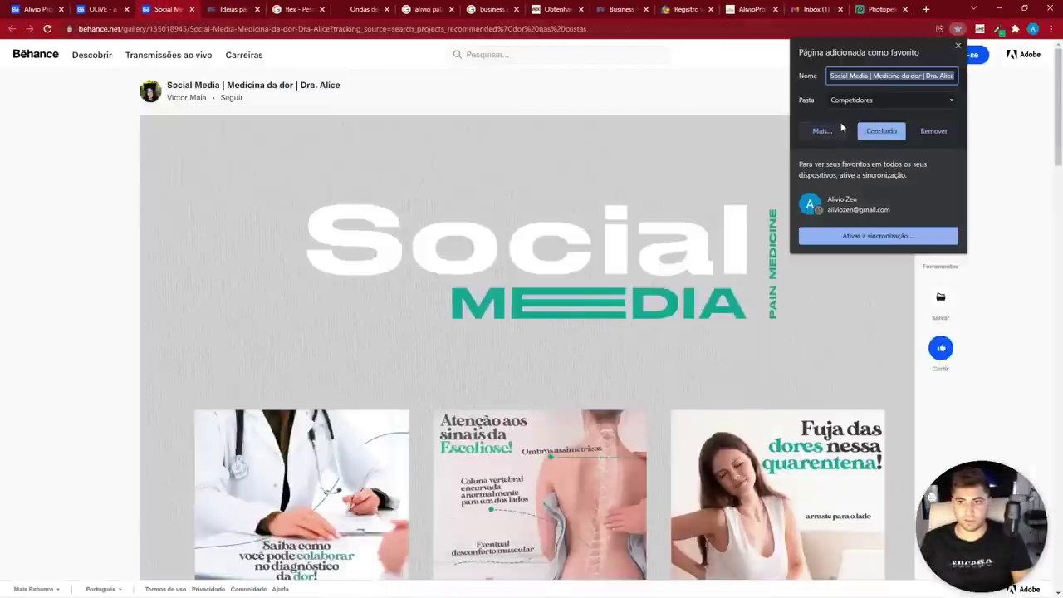
left_click(957, 46)
Step: Add an Identidade Visual folder from a new tab page
left_click(926, 9)
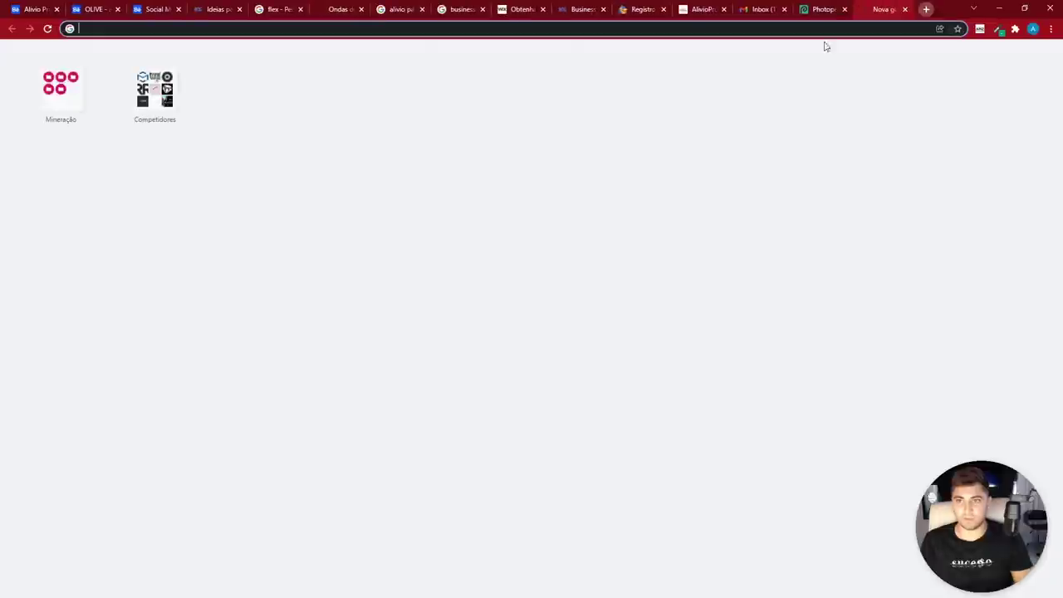
right_click(346, 124)
left_click(419, 227)
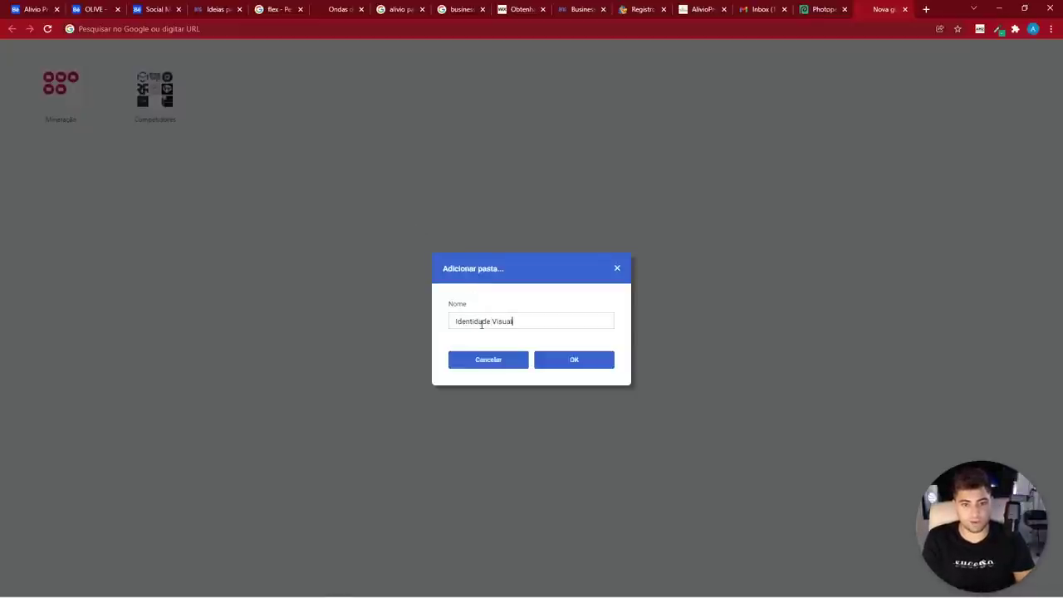
key("Return")
left_click(133, 6)
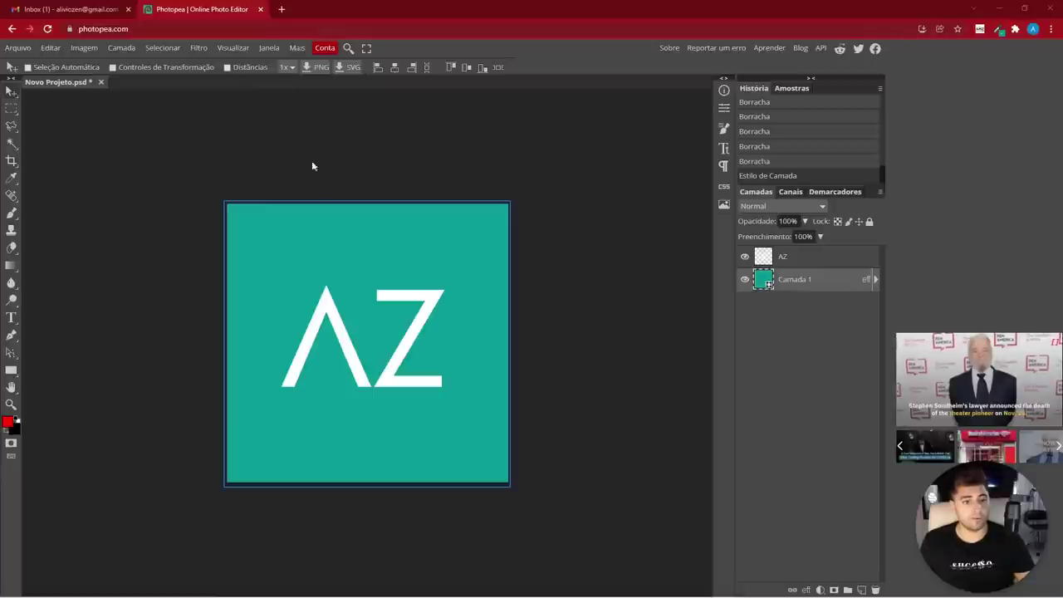
Step: Open a new tab and go to rafael.vip/gratis
left_click(280, 10)
type("rafa")
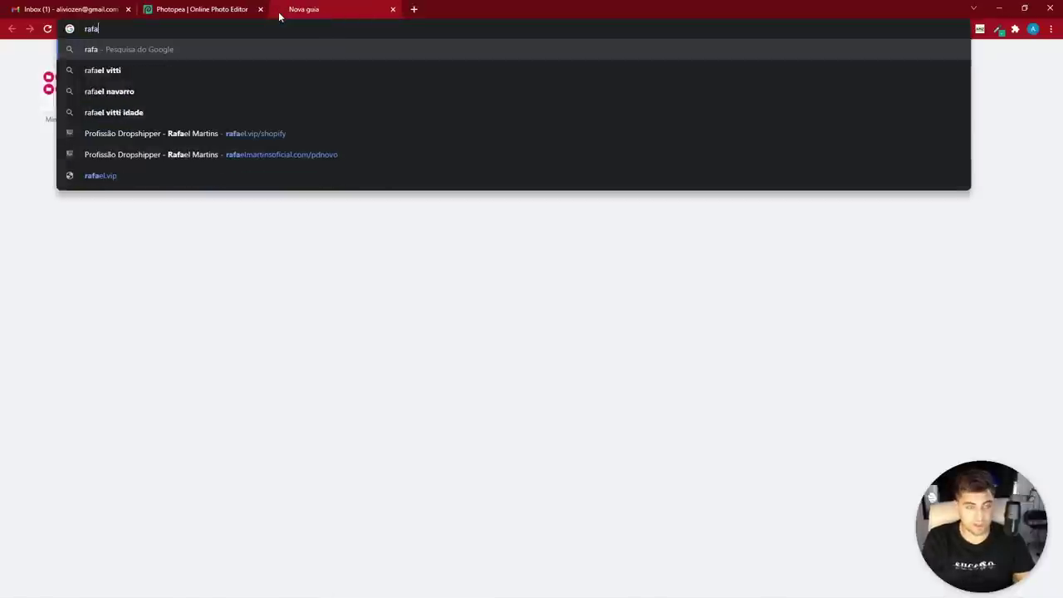
type("el.vip/grati")
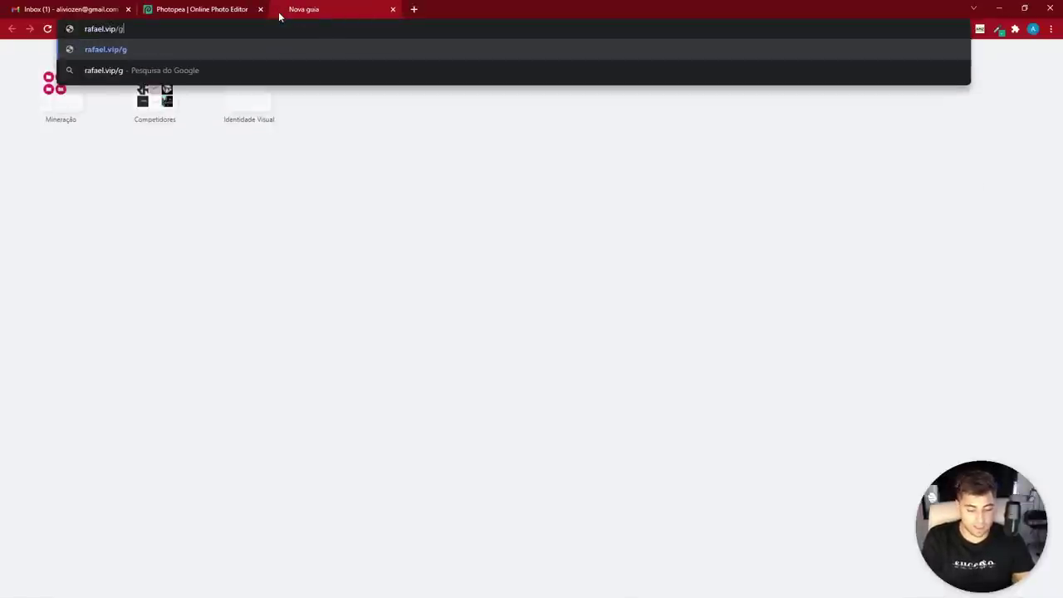
type("s")
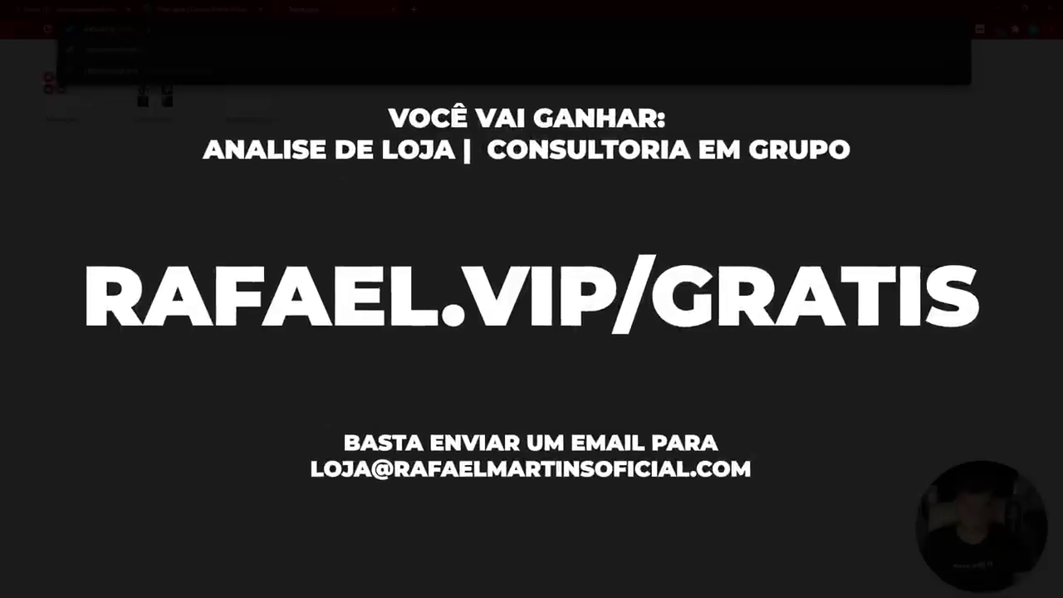
key("Return")
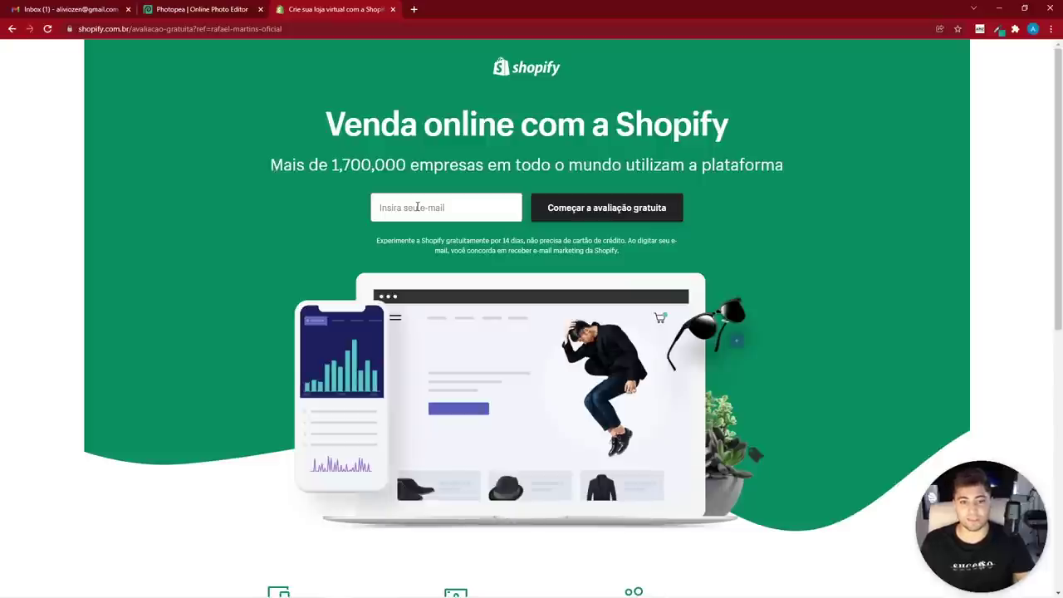
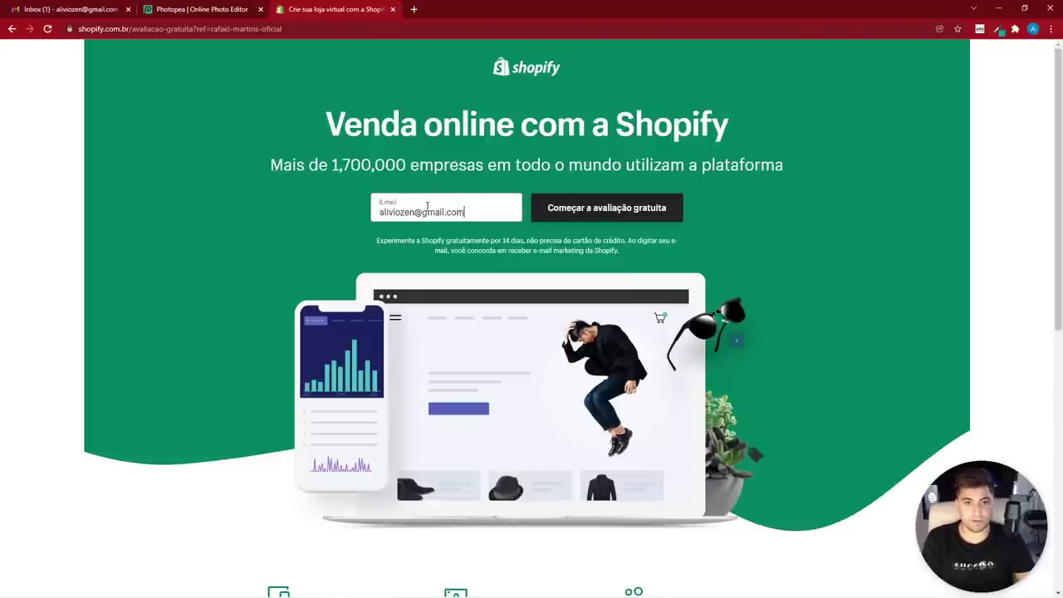
Step: Enter the store e-mail and account password to create the Shopify store
key("Return")
left_click(440, 213)
type("**********")
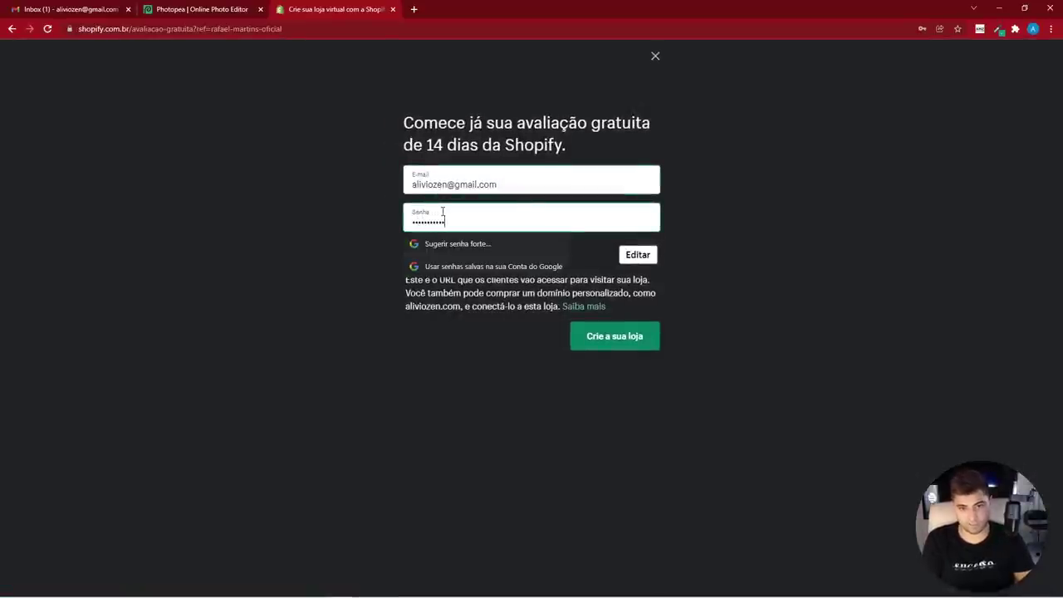
left_click(627, 336)
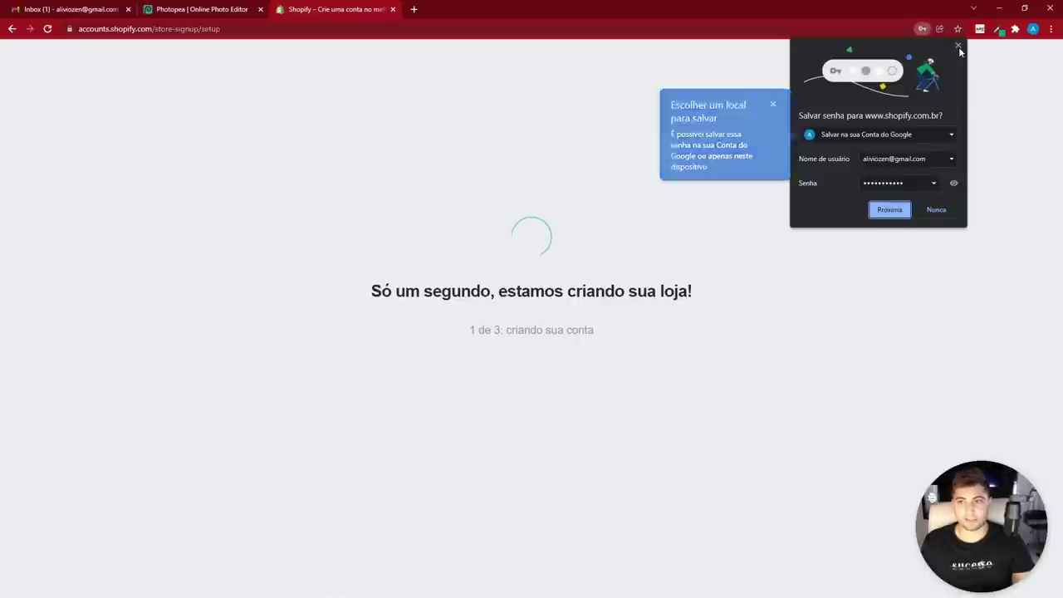
left_click(957, 45)
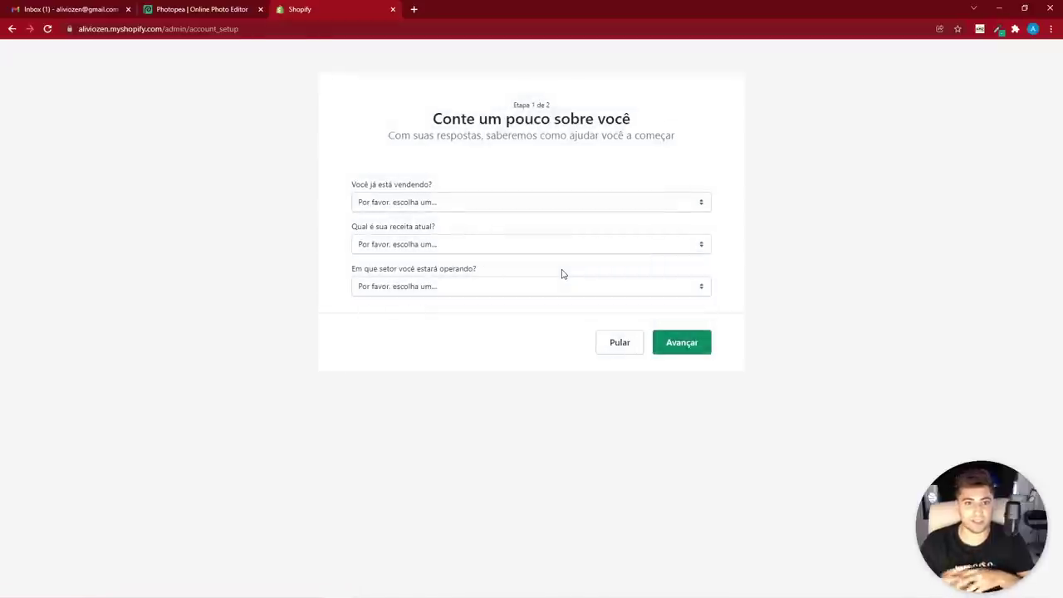
Step: Answer the setup questions with 'Estou apenas vendo como funciona', 'R$ 0 BRL' revenue and 'Outro(s)' sector, then continue
left_click(510, 207)
left_click(490, 229)
left_click(469, 204)
left_click(433, 210)
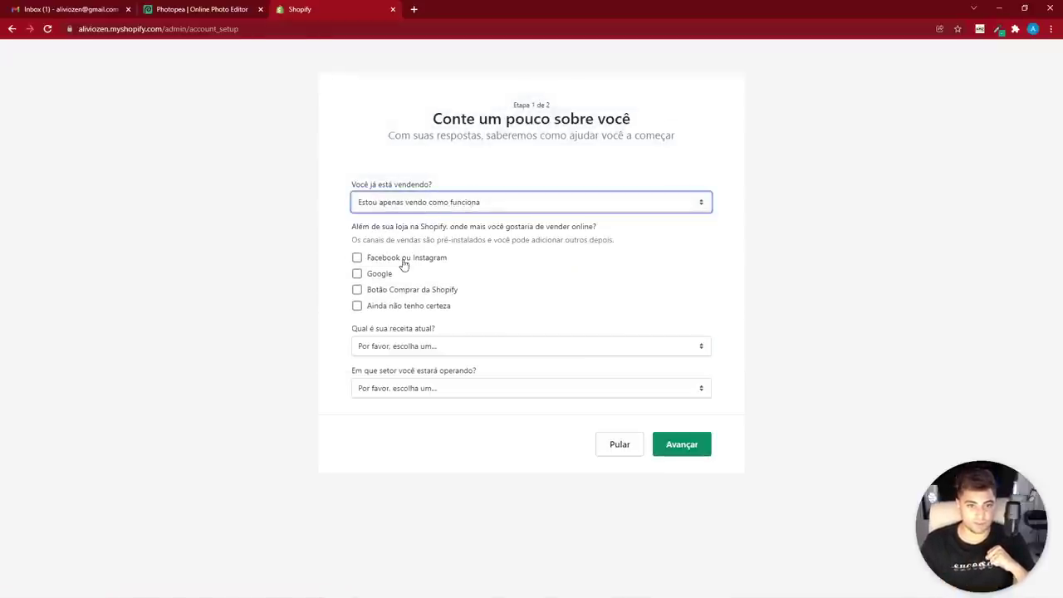
left_click(405, 345)
left_click(423, 371)
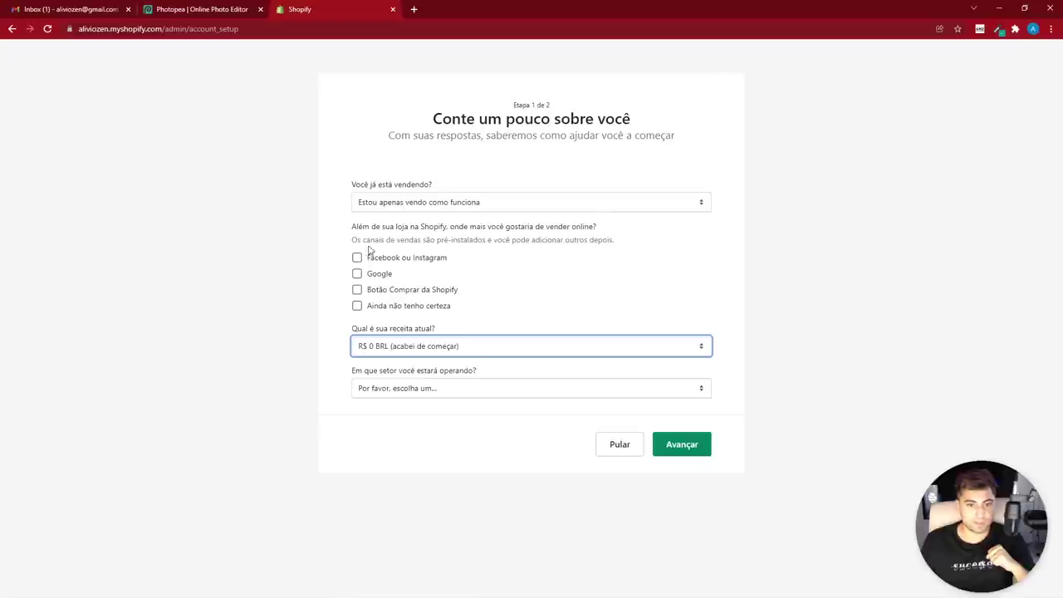
left_click(412, 388)
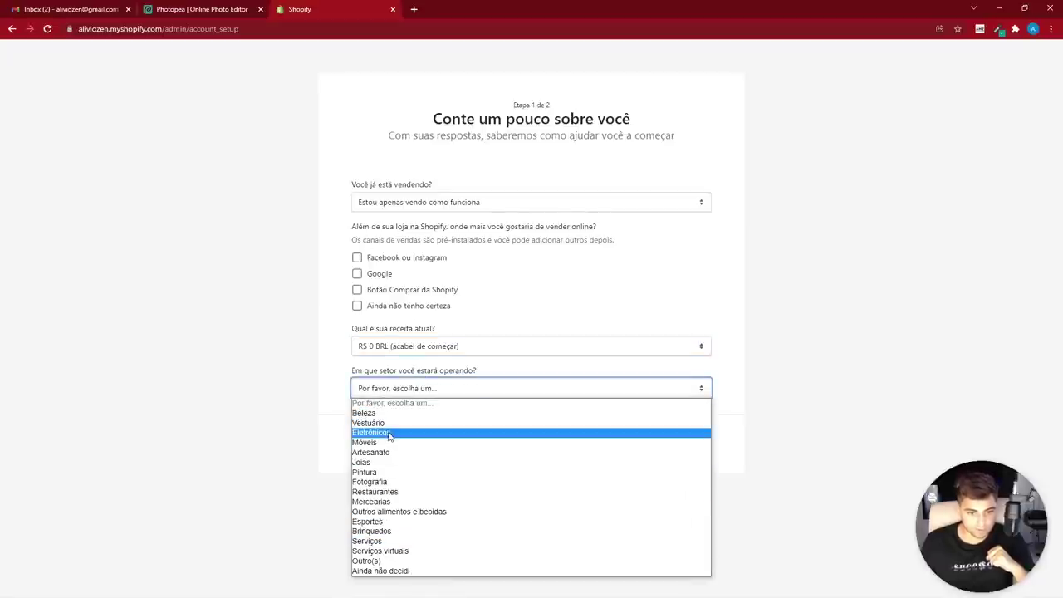
left_click(390, 561)
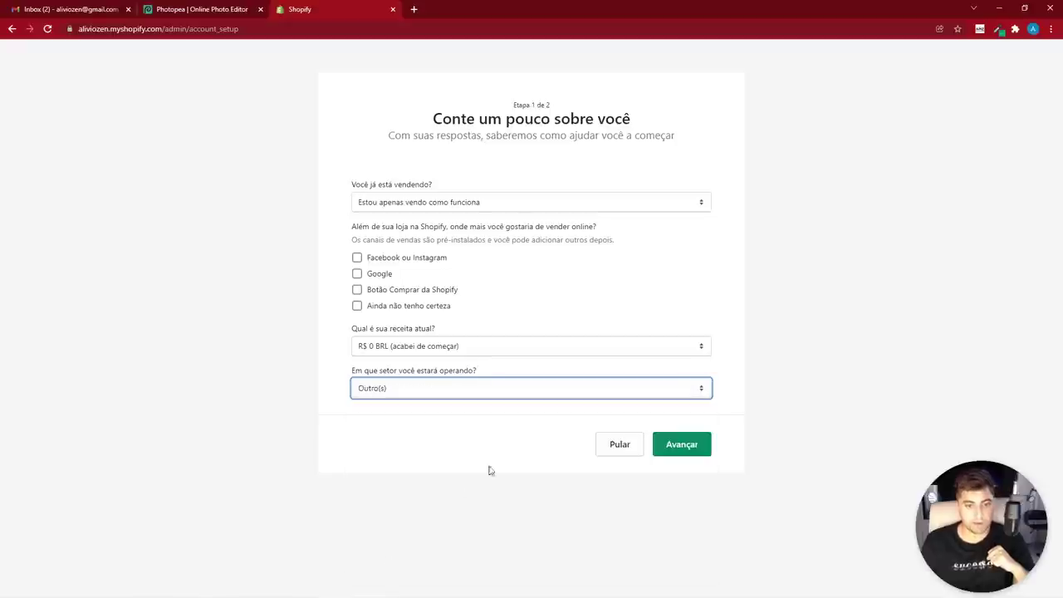
left_click(685, 446)
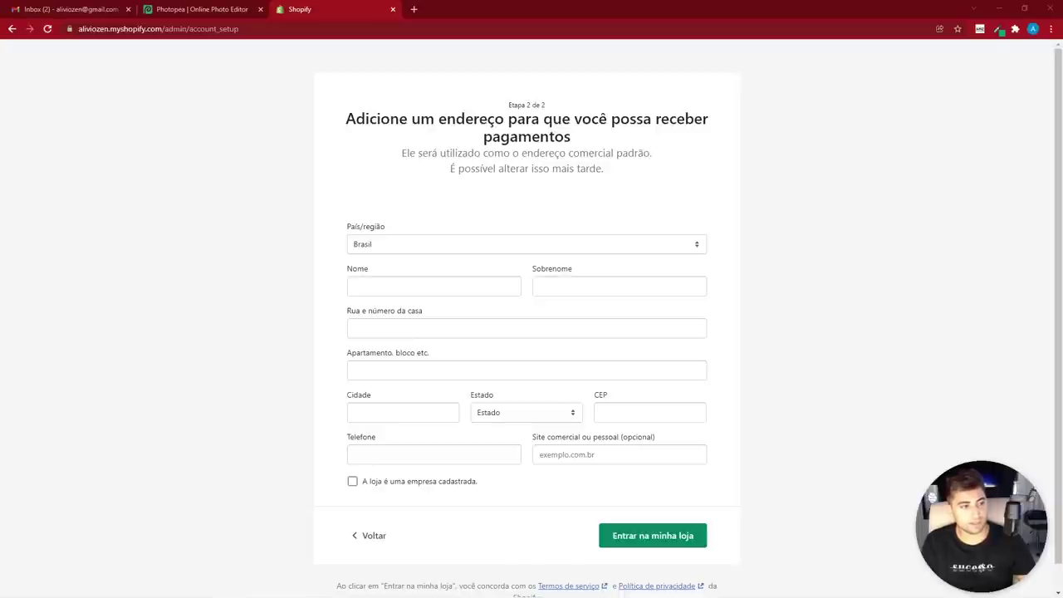
Step: Paste the street, city and postal code, and set the state to Paraná
left_click(391, 327)
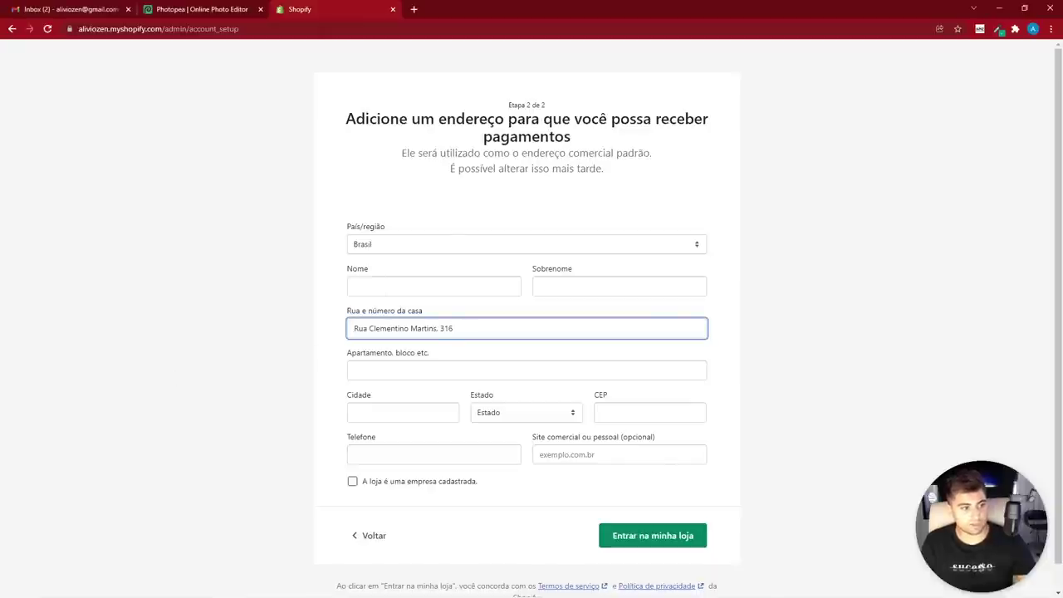
left_click(422, 418)
type("Pinhais-PR")
left_click(570, 411)
scroll(532, 332, "down", 1)
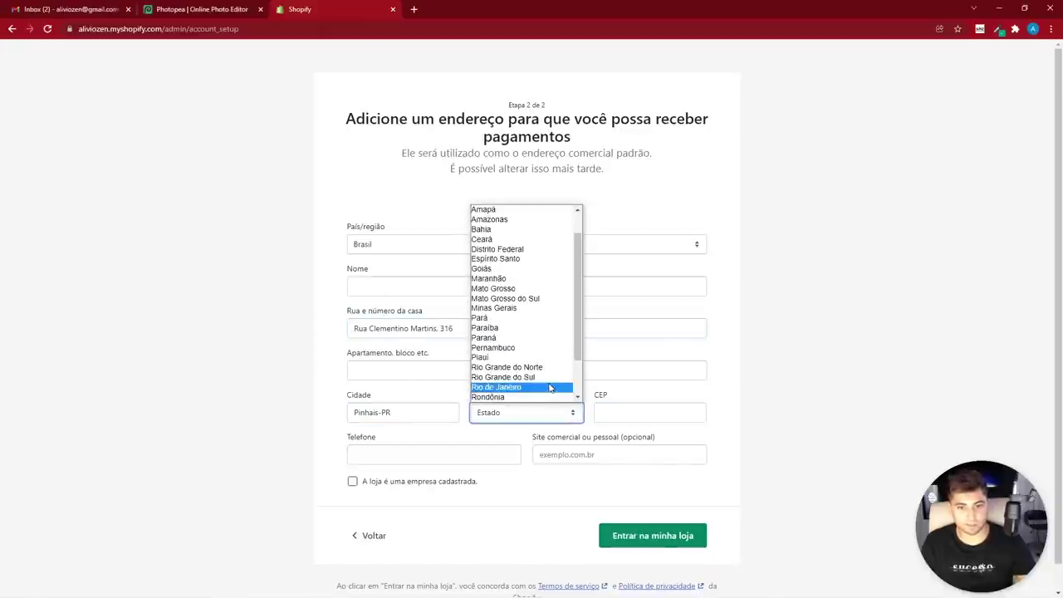
scroll(545, 388, "down", 2)
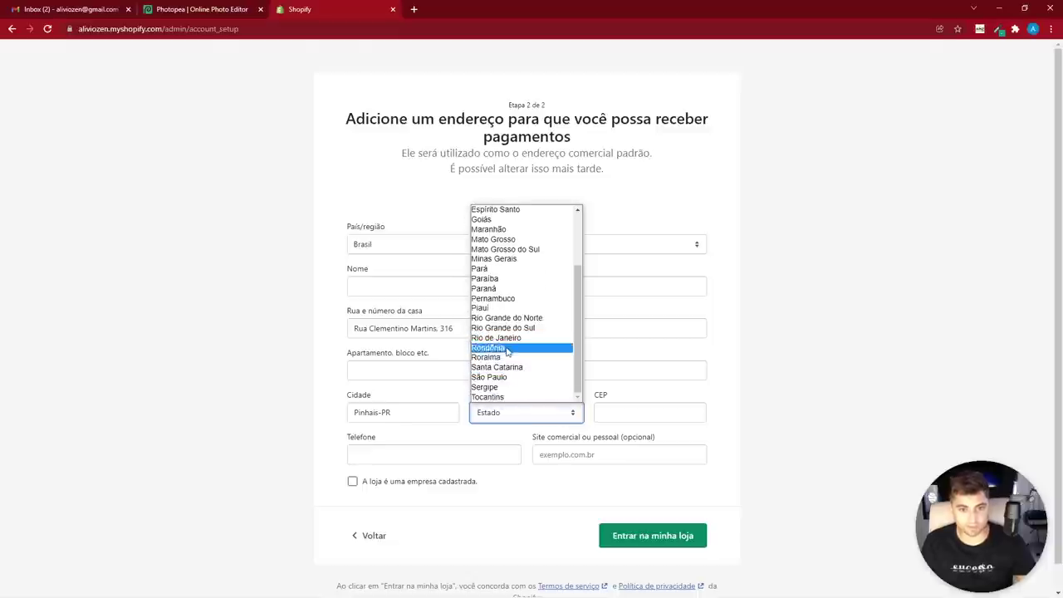
left_click(492, 289)
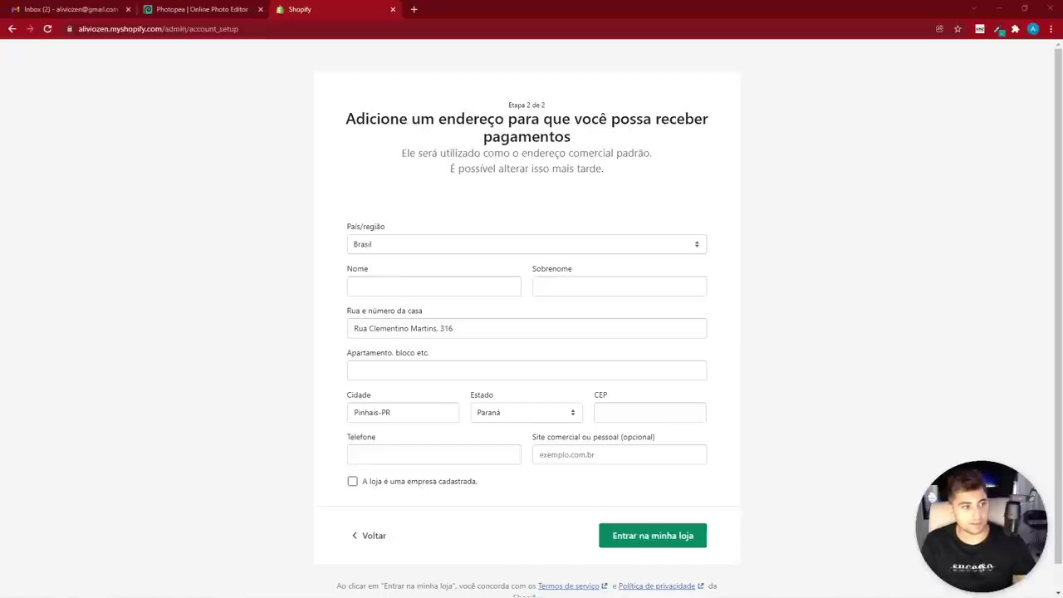
left_click(625, 409)
type("83325-605")
Step: Correct the street address by picking the suggested full address
left_click(509, 369)
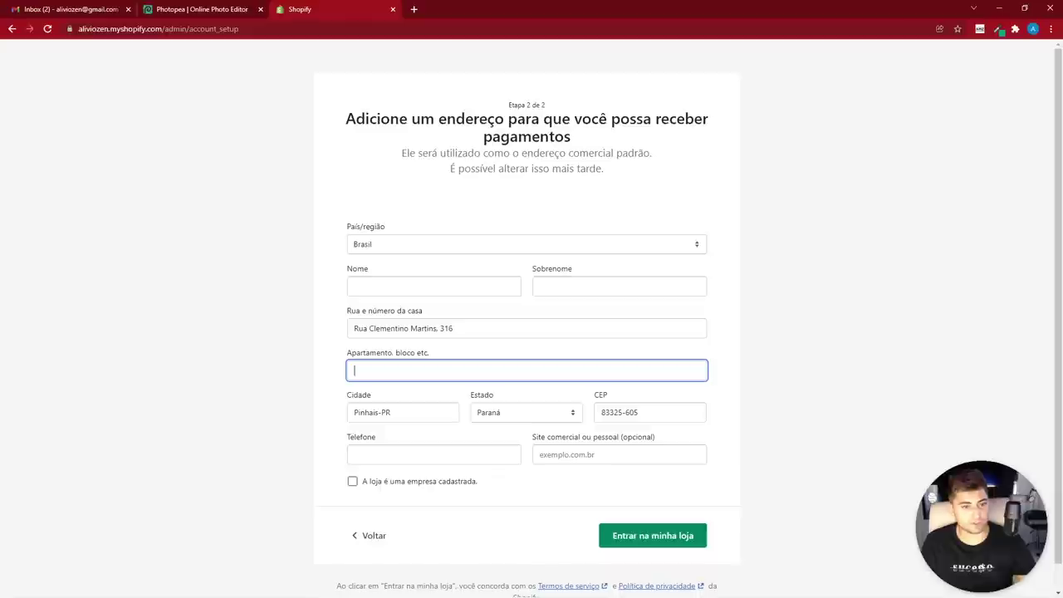
left_click(439, 331)
double_click(443, 328)
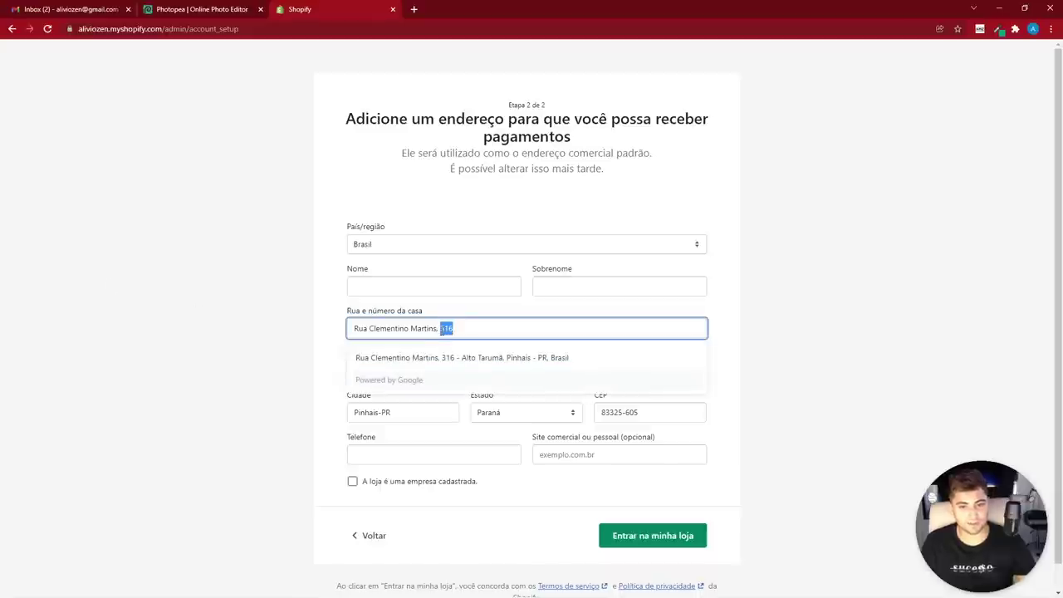
left_click(439, 359)
left_click(259, 336)
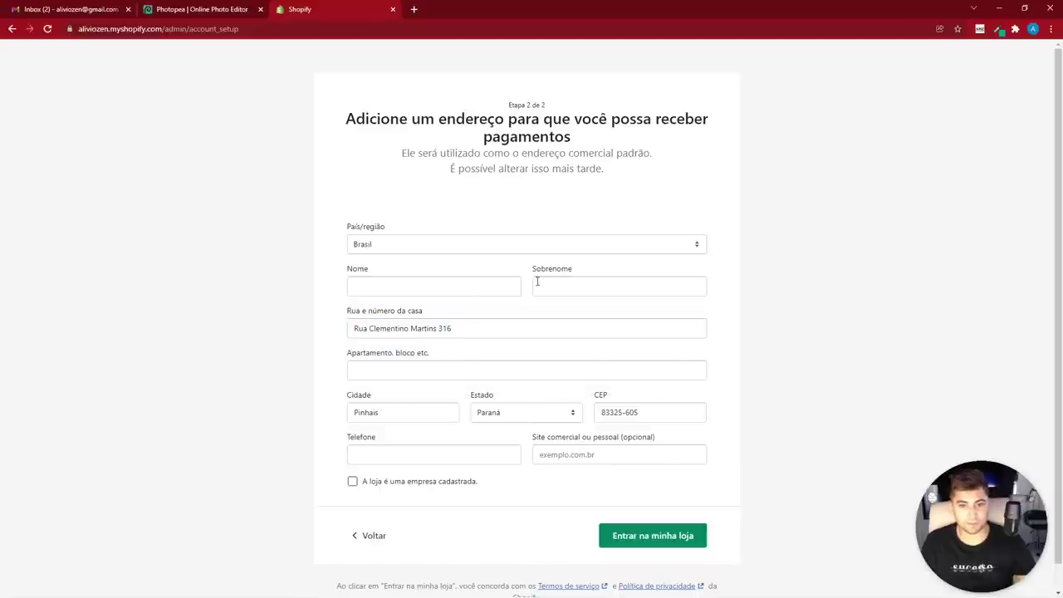
Step: Enter the owner's first name and surname, then submit to enter the store admin
left_click(430, 288)
key("Tab")
key("Tab")
key("Tab")
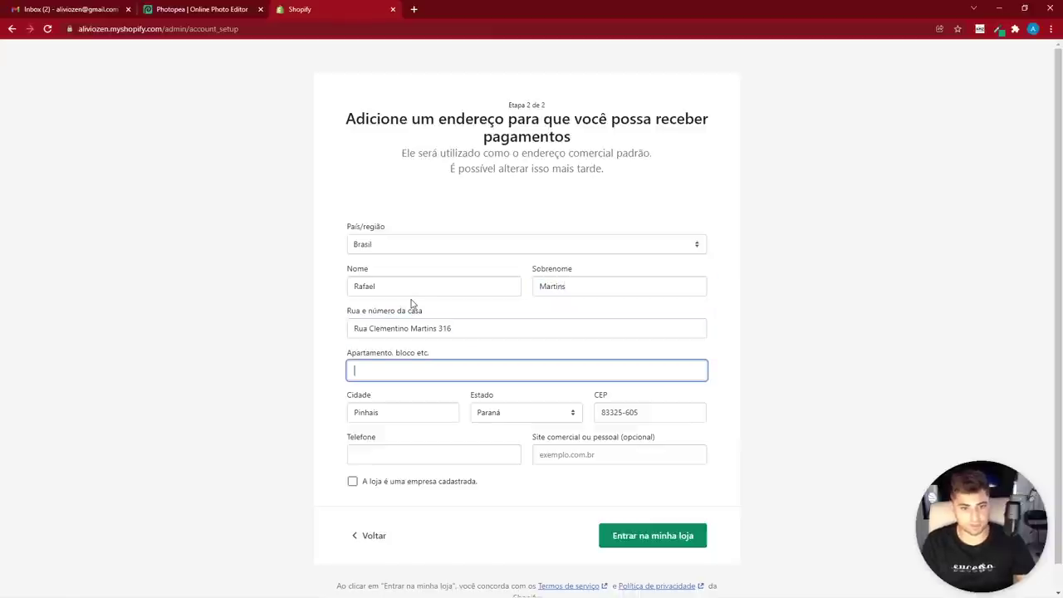
key("Tab")
key("Tab")
key("Tab")
key("Tab")
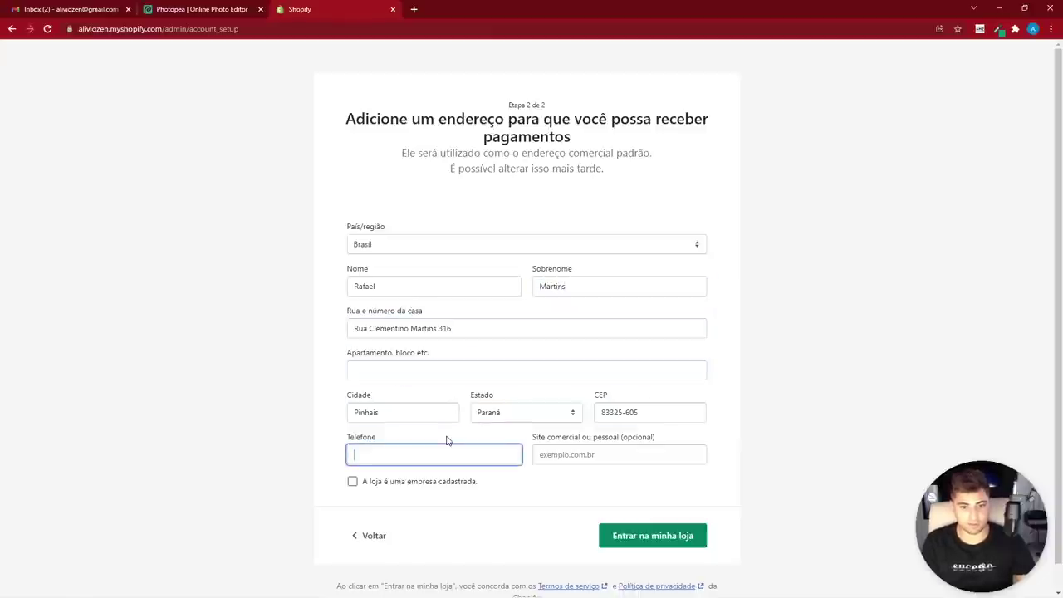
key("Return")
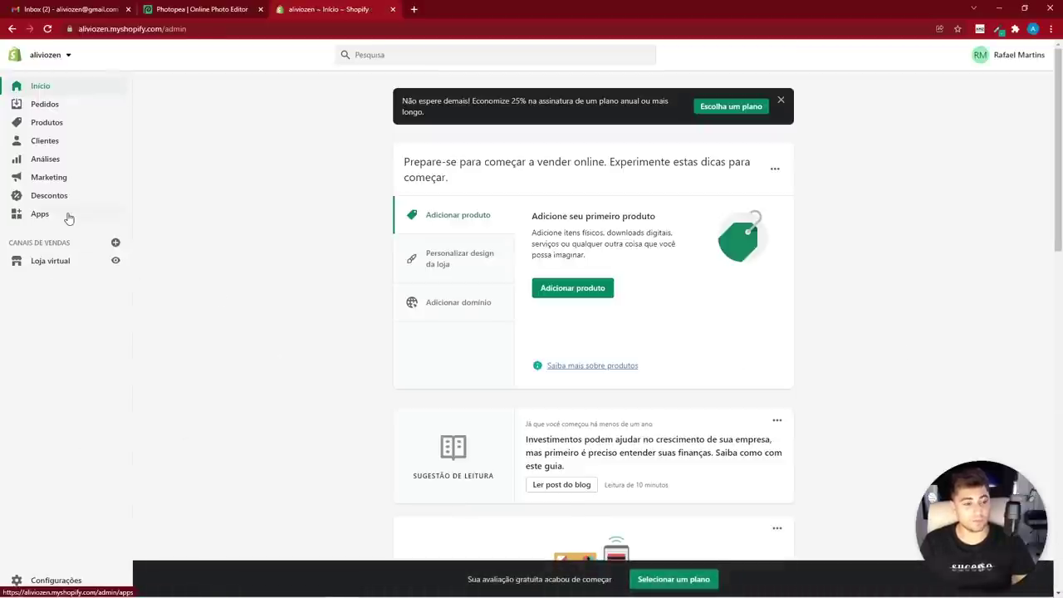
Step: Install the default theme from Loja virtual > Temas, then preview the storefront from Início
left_click(50, 261)
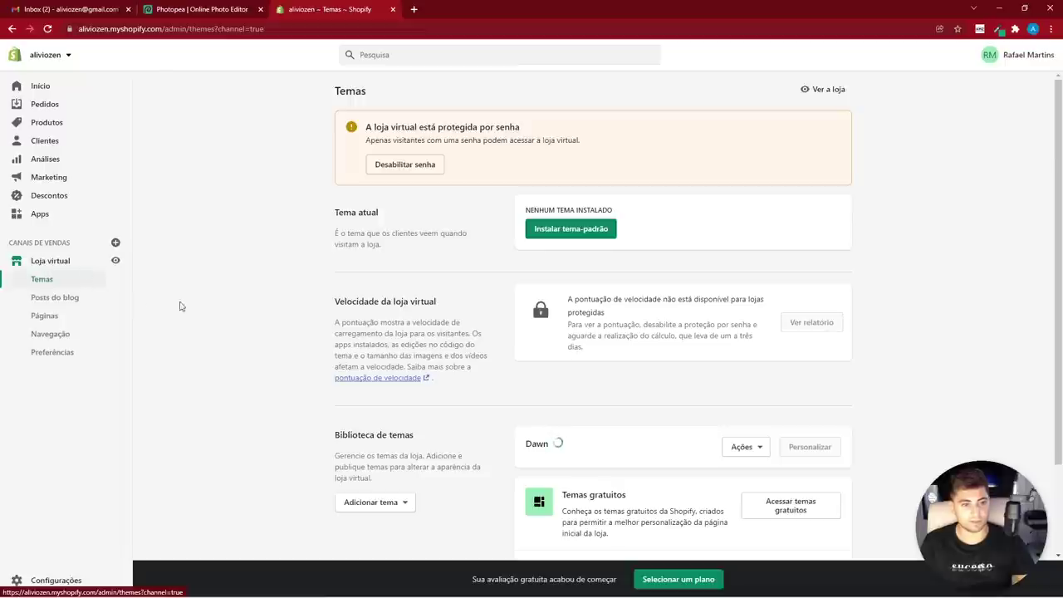
left_click(566, 234)
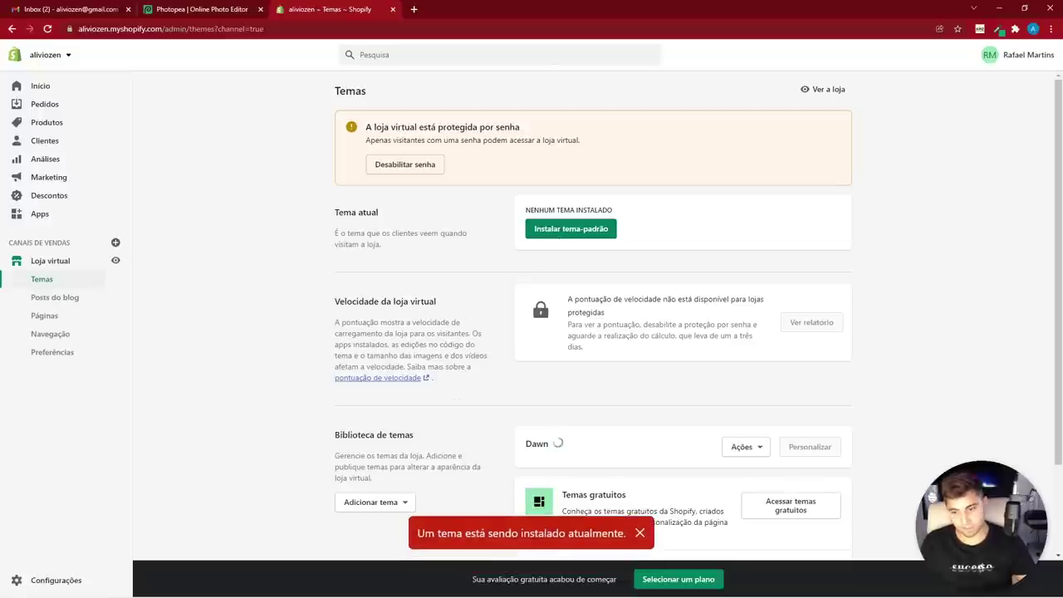
left_click(45, 88)
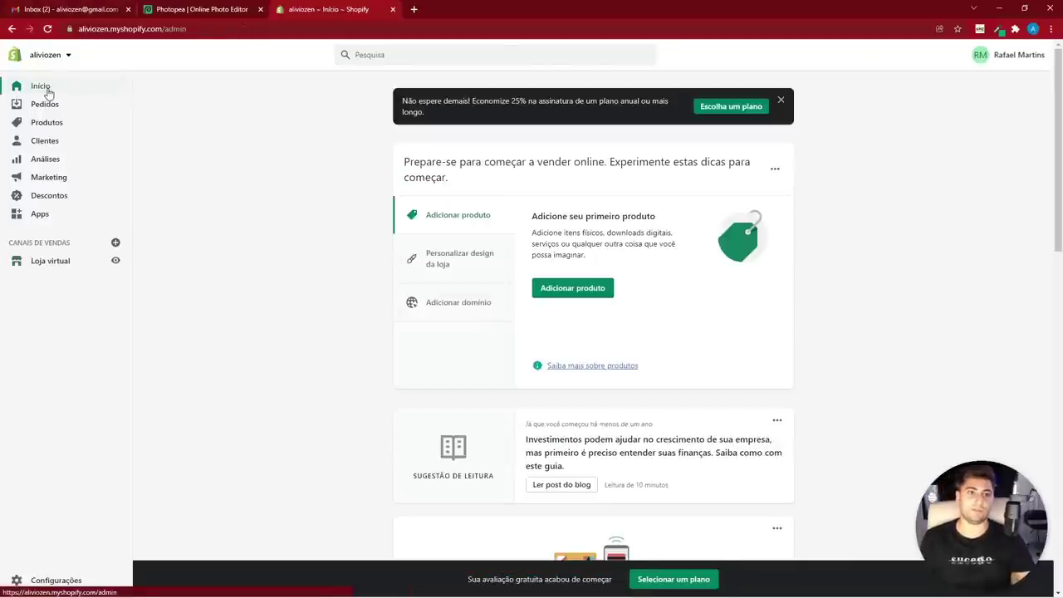
left_click(116, 260)
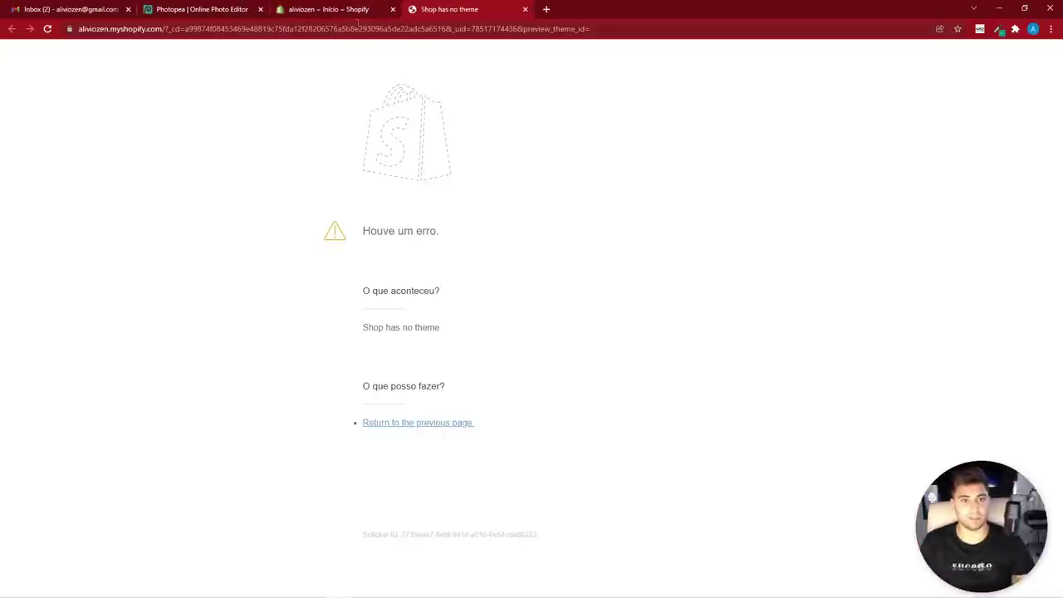
Step: Preview the storefront now showing the Dawn layout, then return to the Temas page
left_click(525, 9)
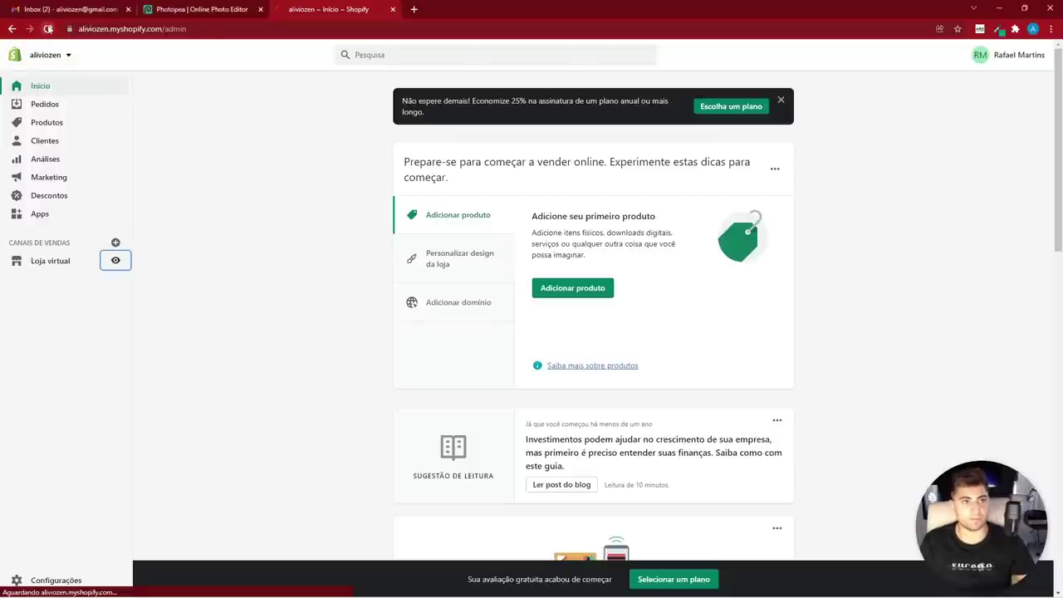
left_click(60, 261)
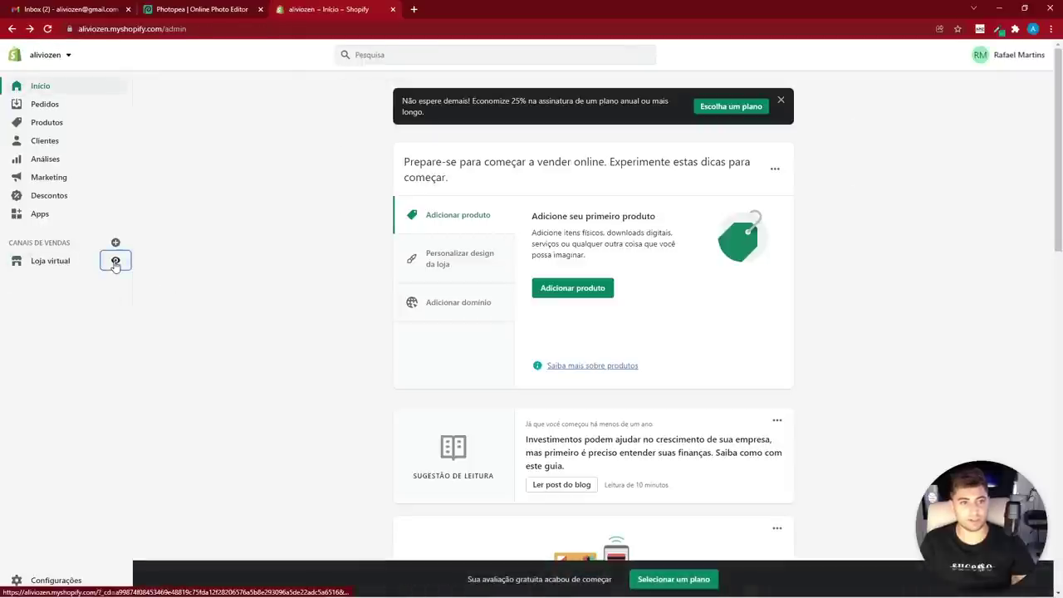
left_click(115, 261)
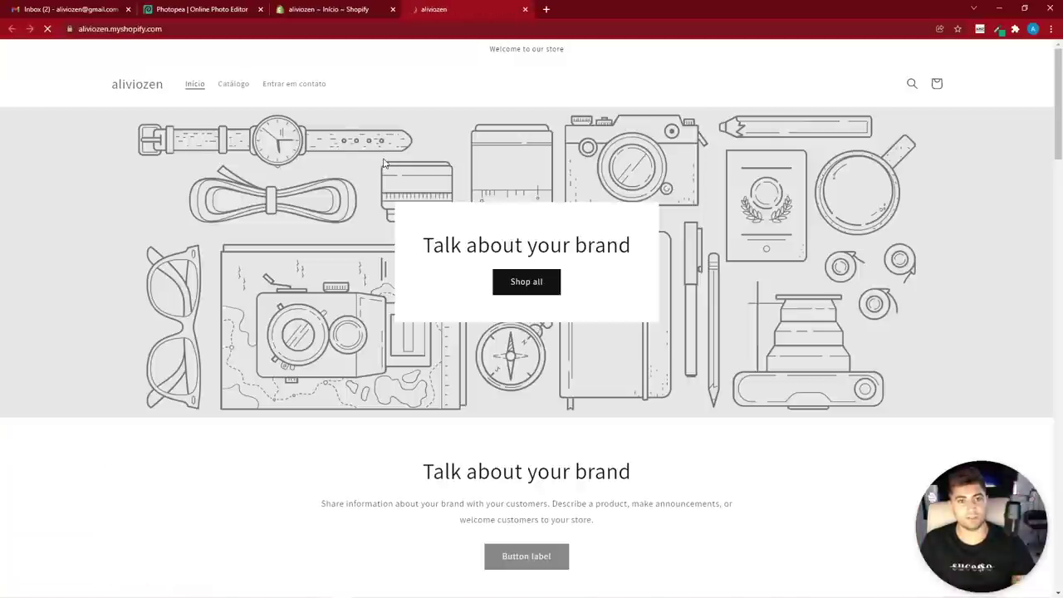
scroll(341, 234, "down", 10)
scroll(340, 234, "down", 5)
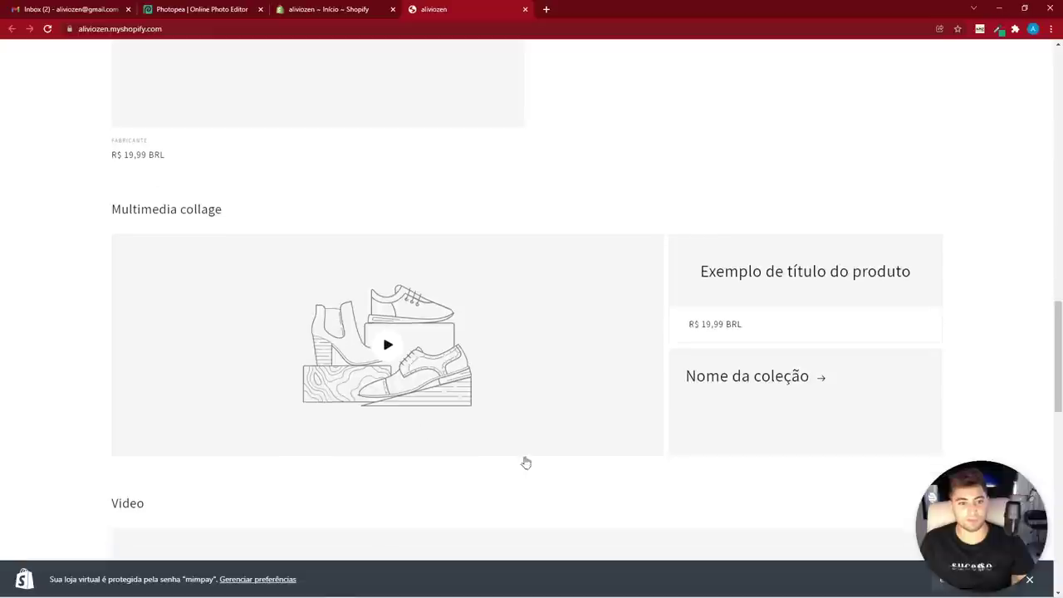
scroll(525, 459, "up", 15)
left_click(525, 9)
left_click(53, 261)
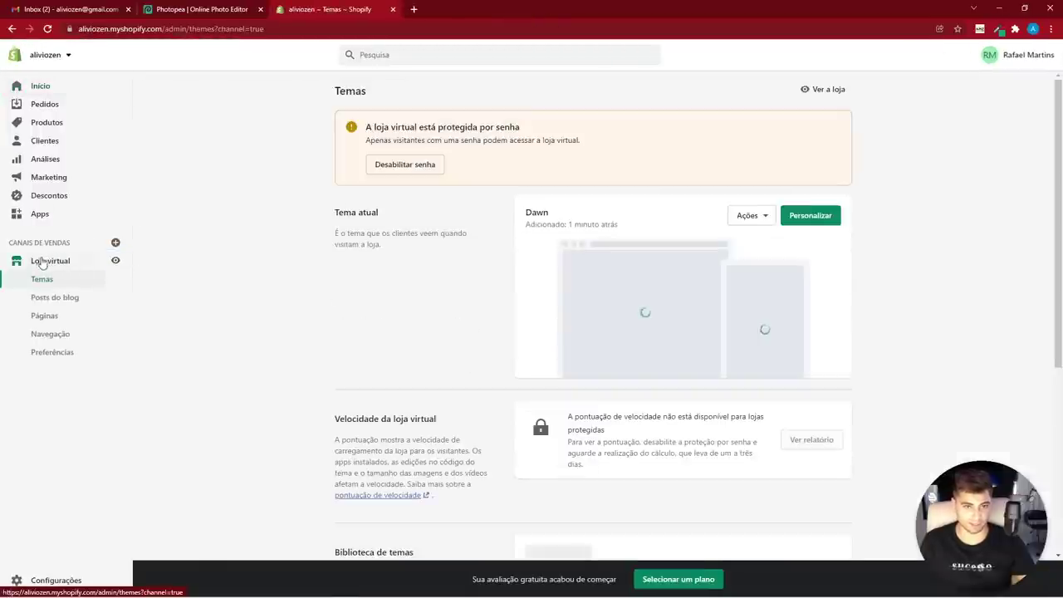
Step: Upload the custom theme zip from Downloads via Adicionar tema > Fazer upload do arquivo compactado
scroll(367, 398, "down", 2)
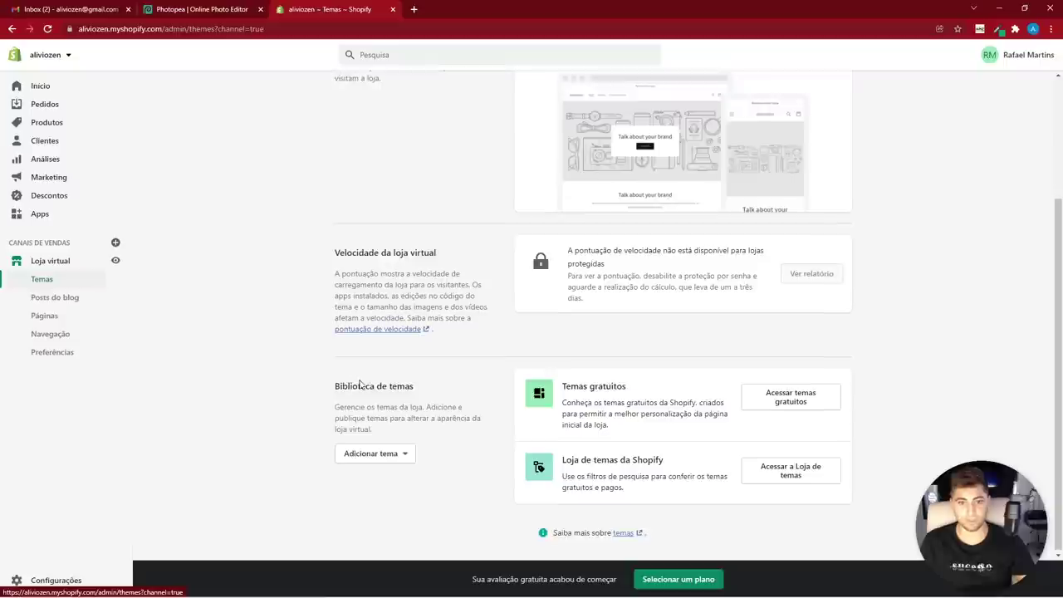
double_click(389, 469)
left_click(383, 457)
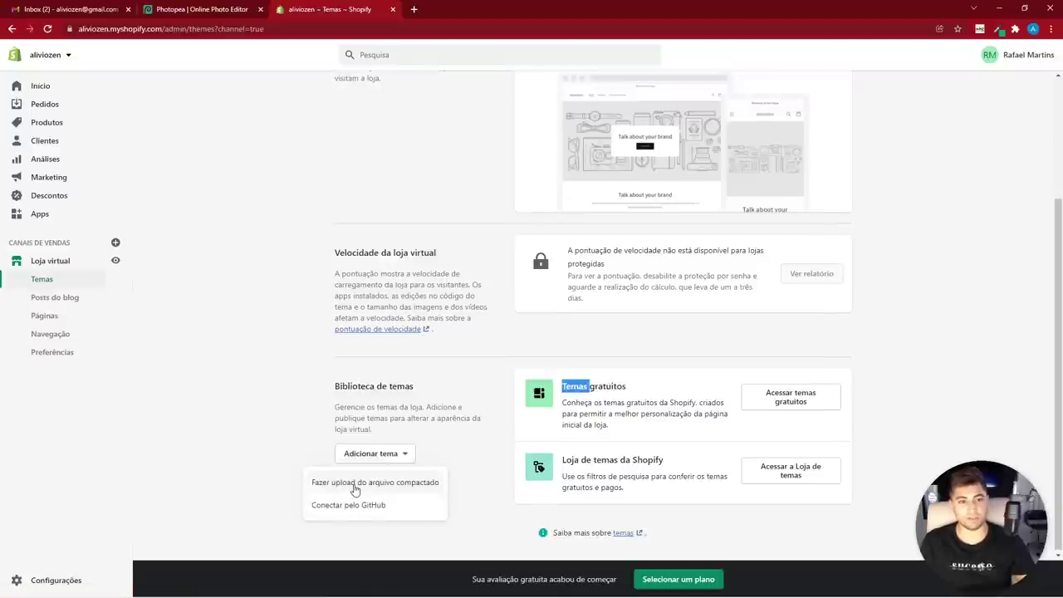
left_click(354, 485)
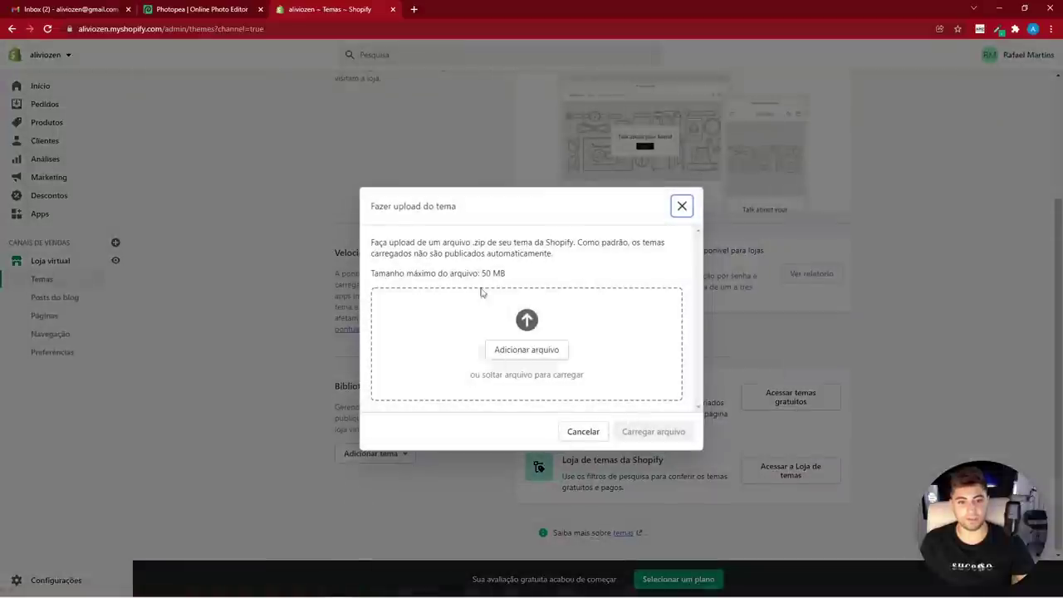
left_click(514, 352)
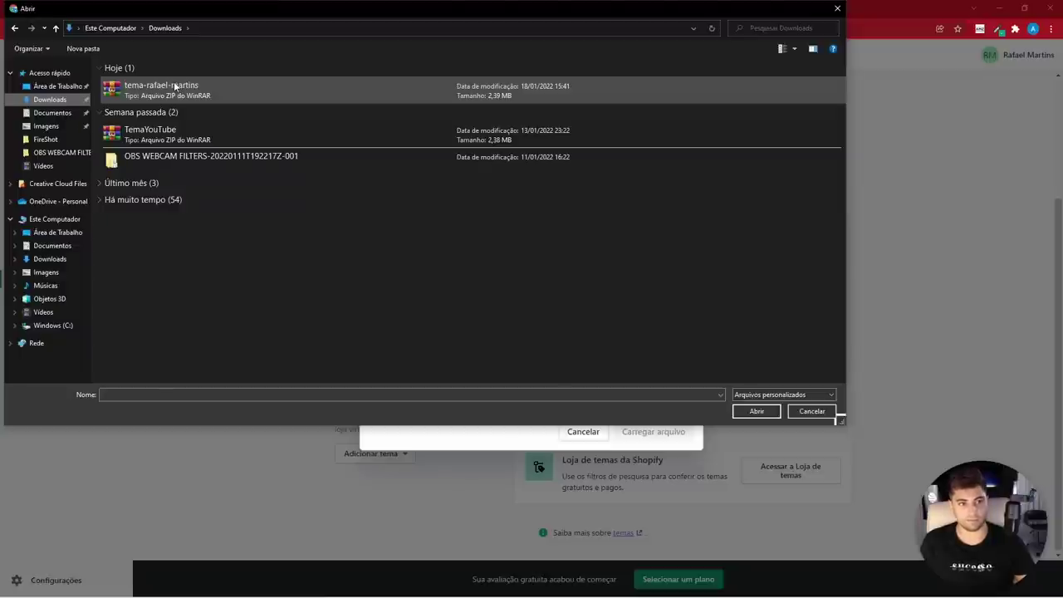
double_click(175, 86)
left_click(653, 431)
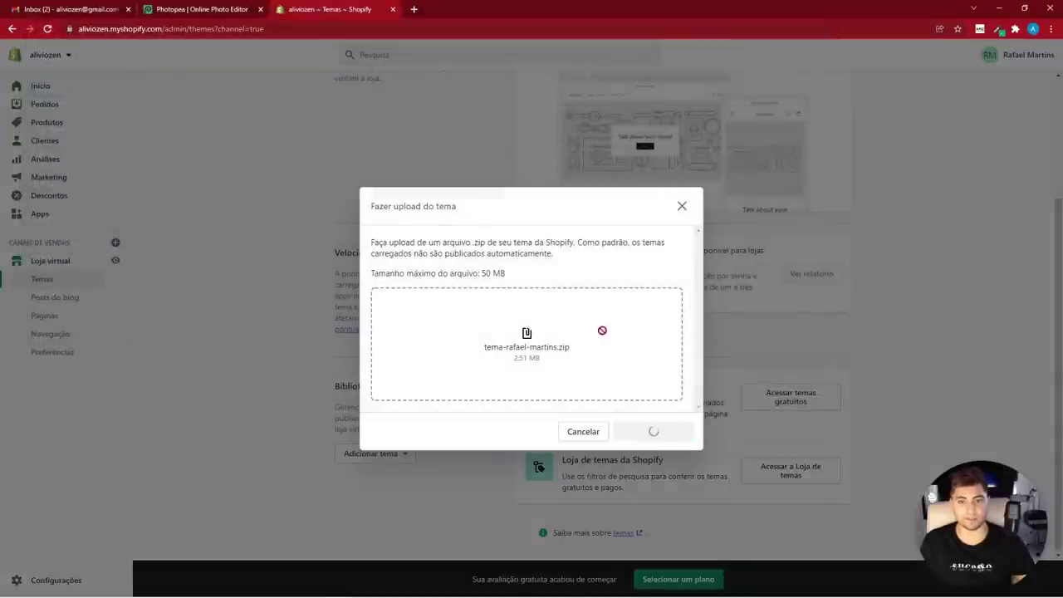
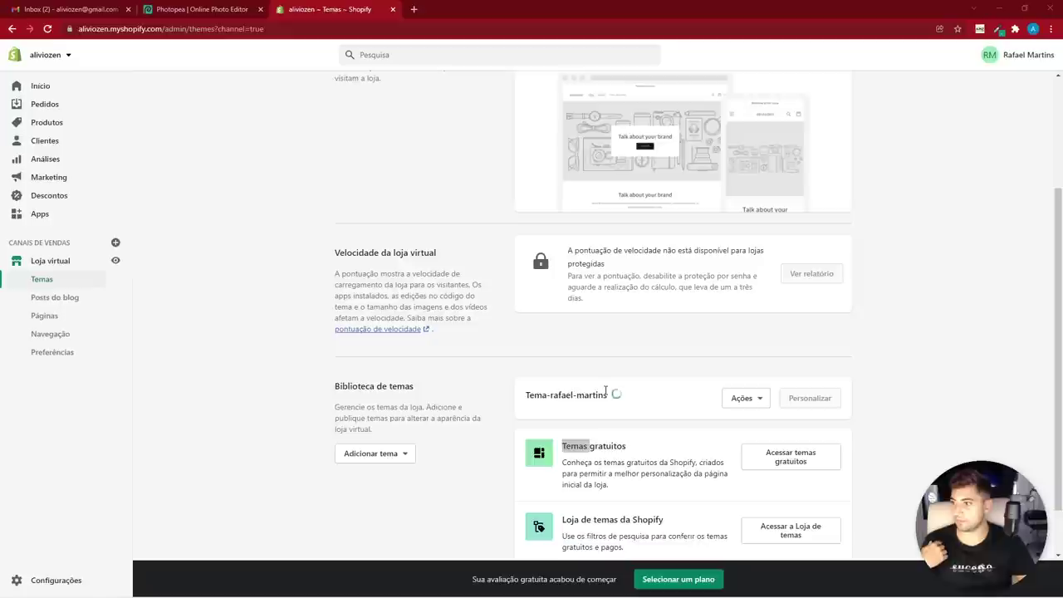
Step: Publish Tema-rafael-martins as the store's current theme
scroll(600, 391, "up", 1)
scroll(601, 349, "down", 1)
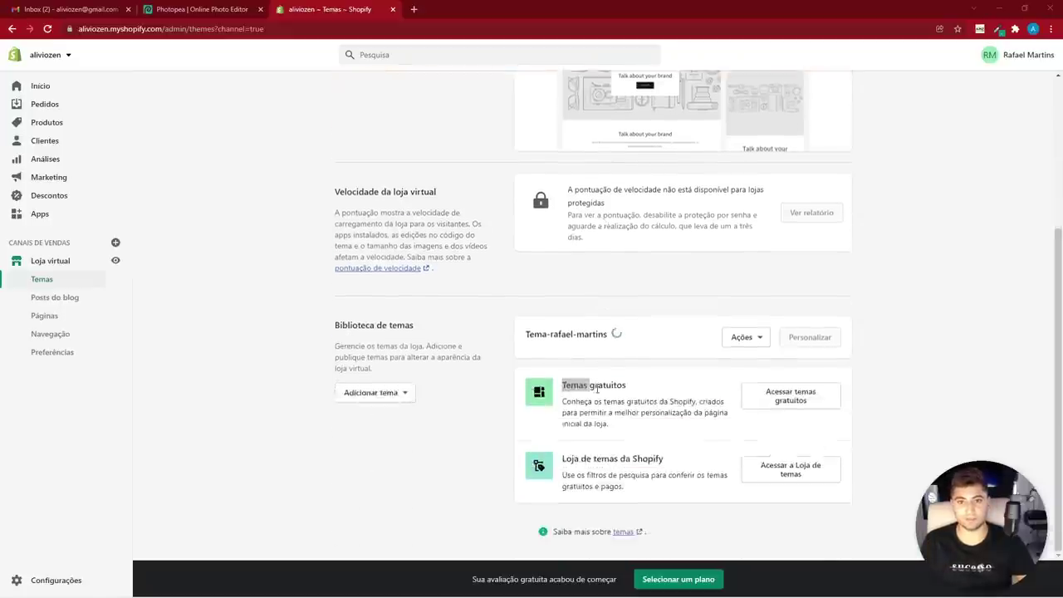
scroll(611, 303, "up", 1)
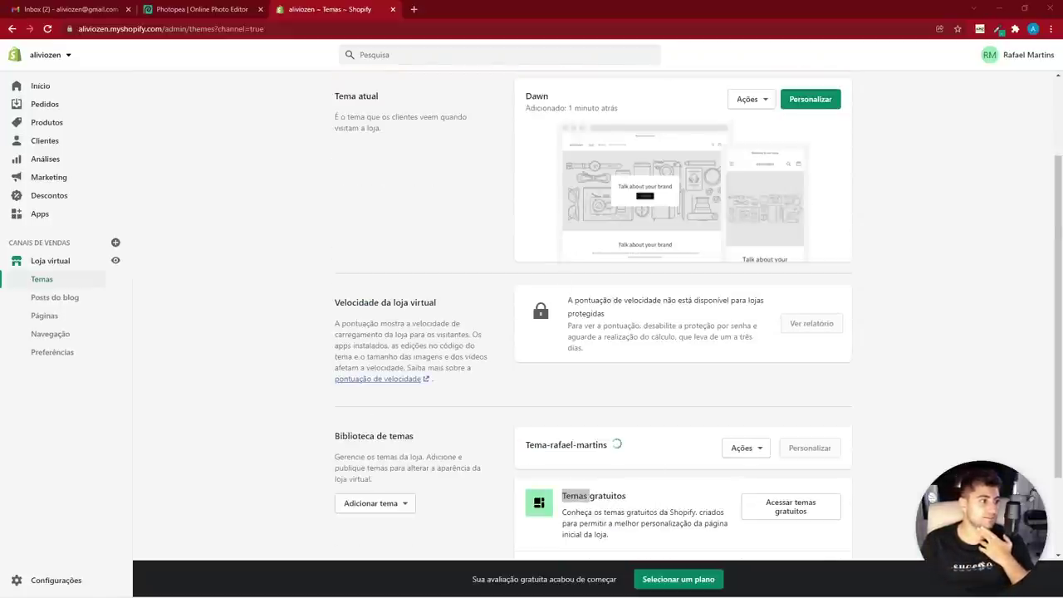
left_click(752, 450)
left_click(752, 452)
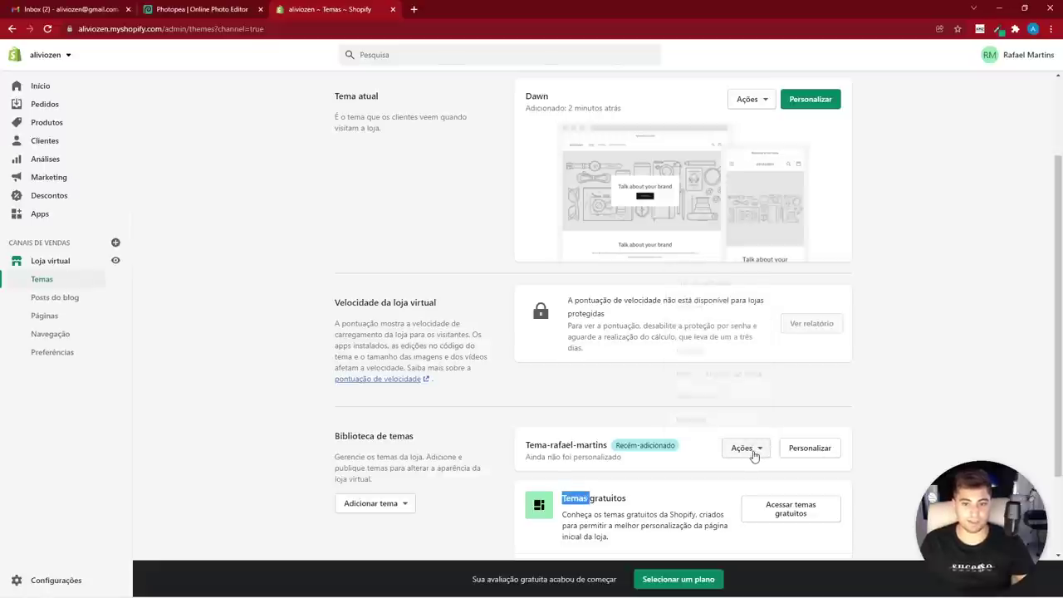
left_click(702, 306)
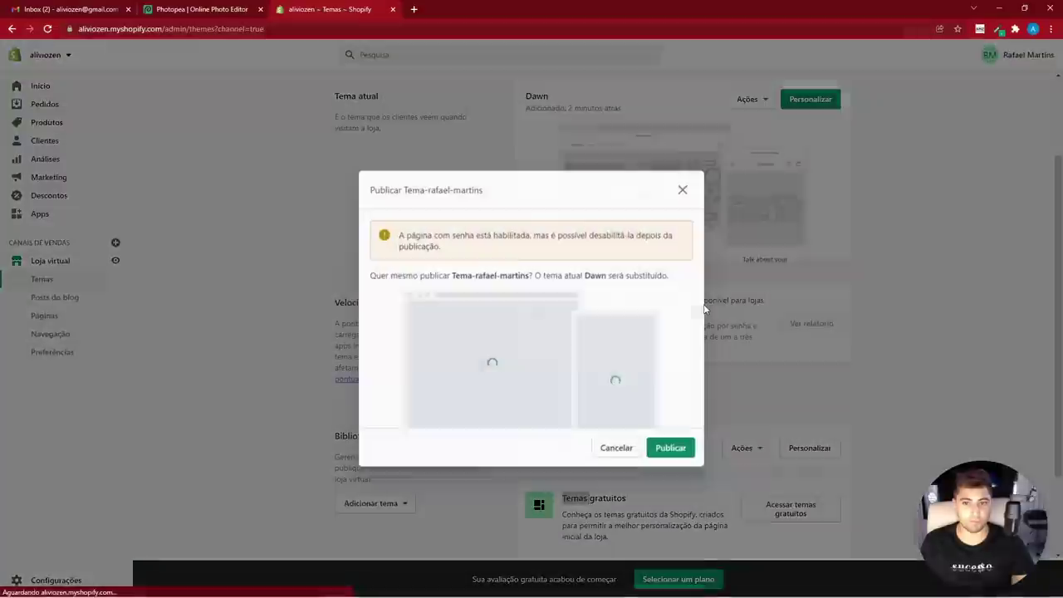
left_click(673, 445)
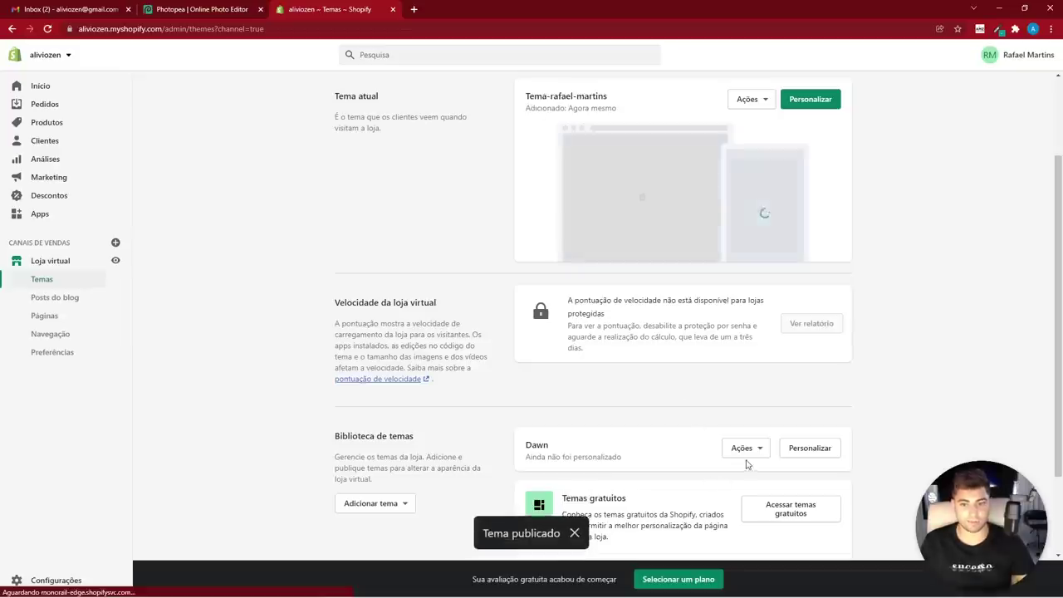
Step: Remove the old Dawn theme from the theme library
left_click(744, 449)
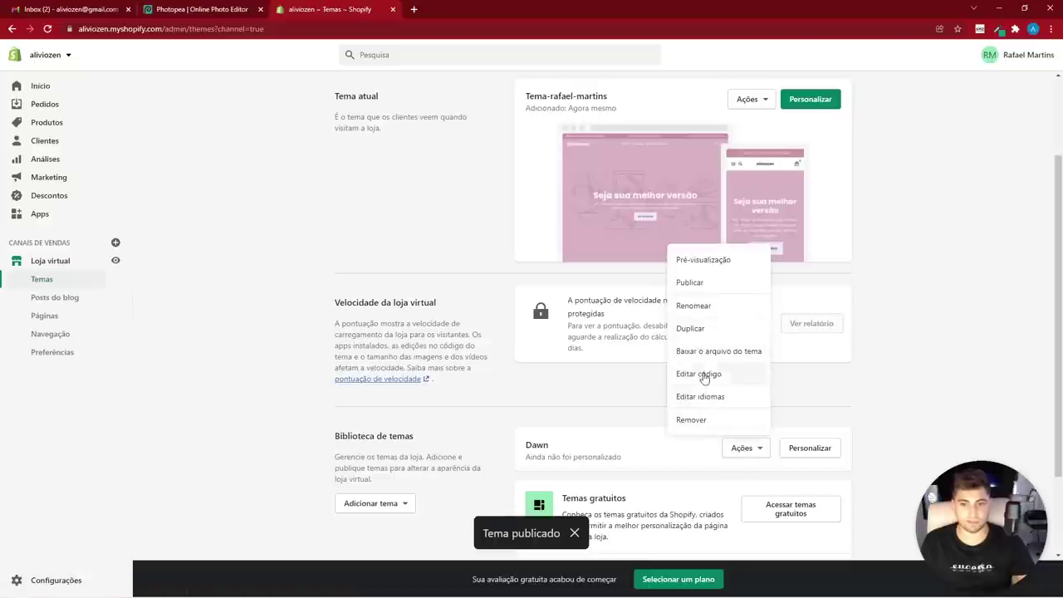
left_click(694, 419)
left_click(654, 356)
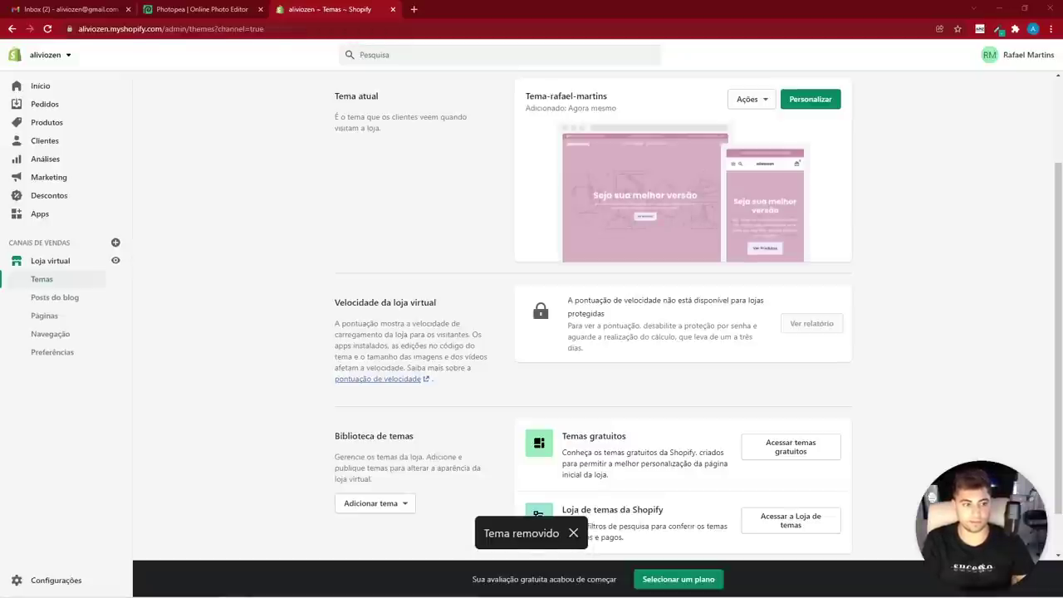
Step: Launch Personalizar on the current Tema-rafael-martins theme from the top of Themes
scroll(673, 166, "up", 2)
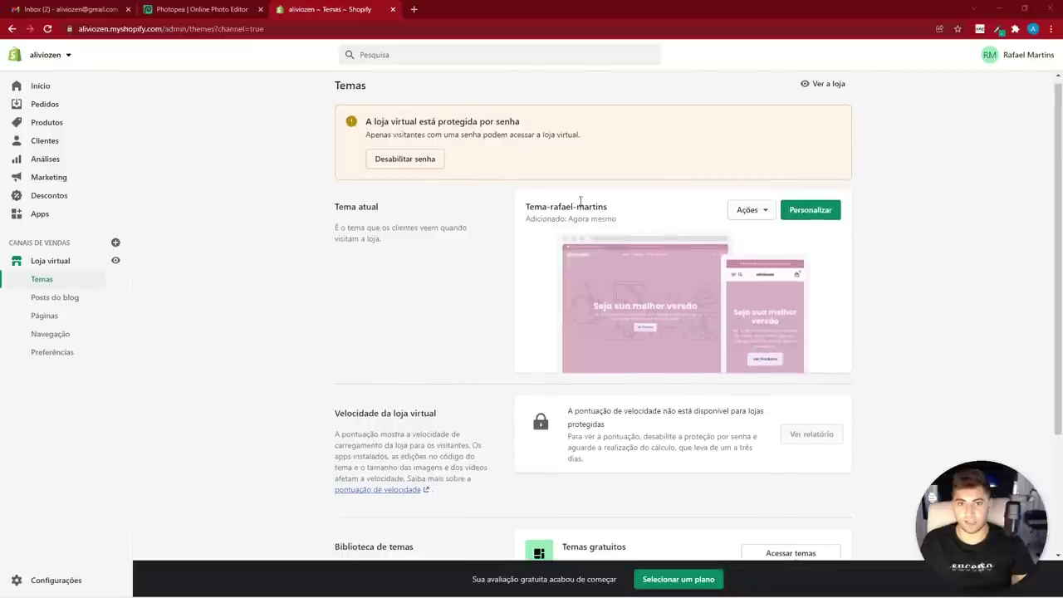
left_click_drag(543, 206, 642, 192)
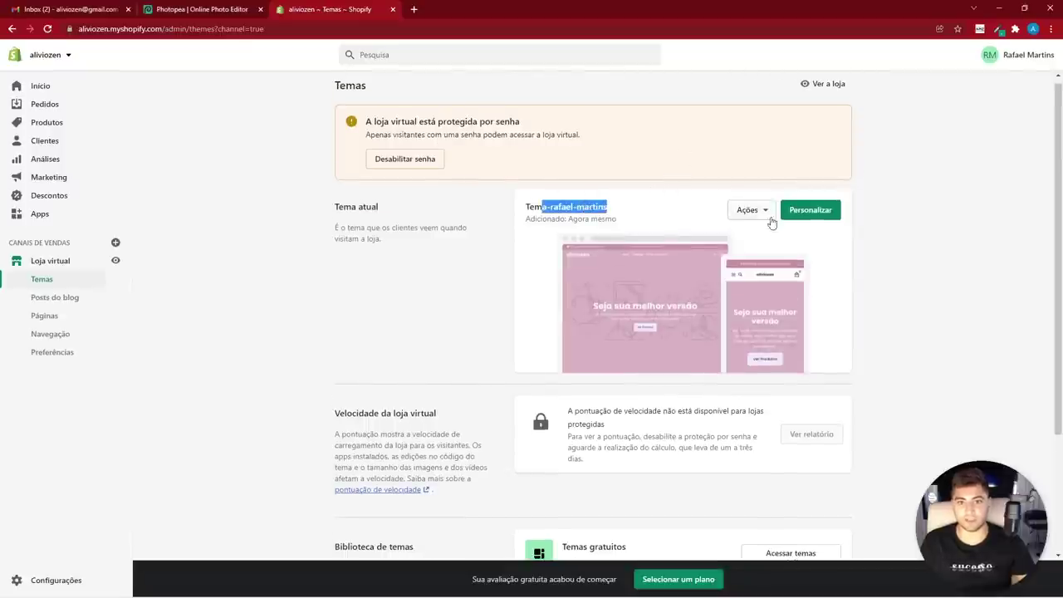
left_click(810, 210)
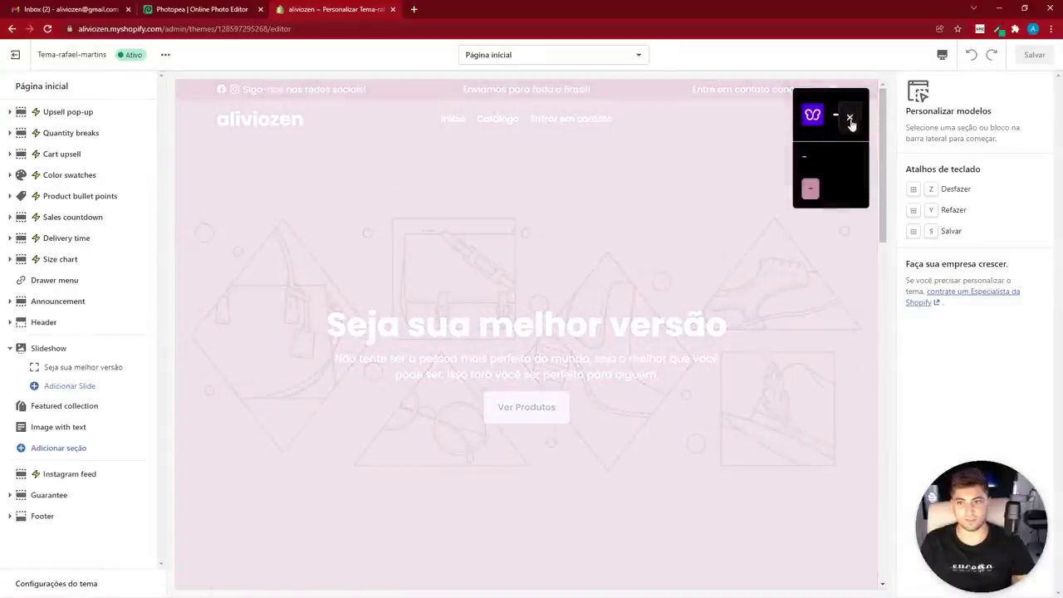
Step: Dismiss the app popup and set the announcement bar background to blue 1050E0
left_click(849, 119)
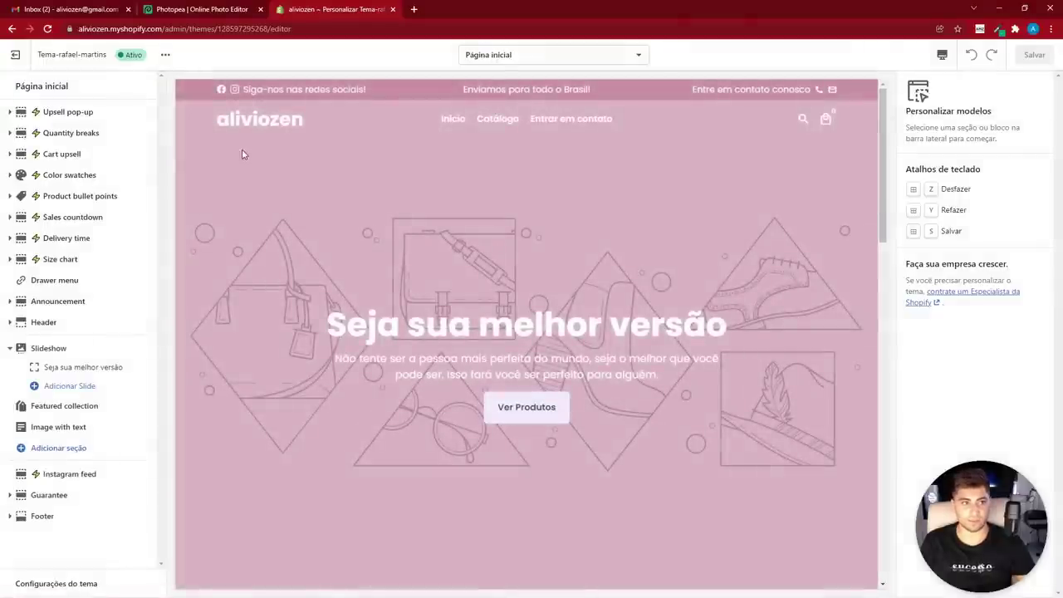
left_click(56, 584)
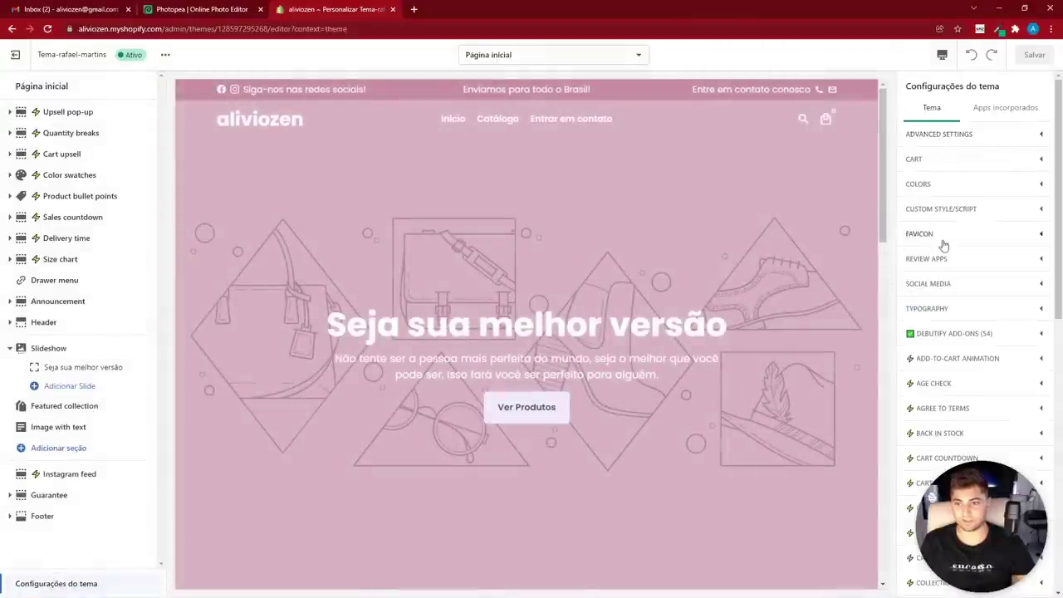
left_click(938, 184)
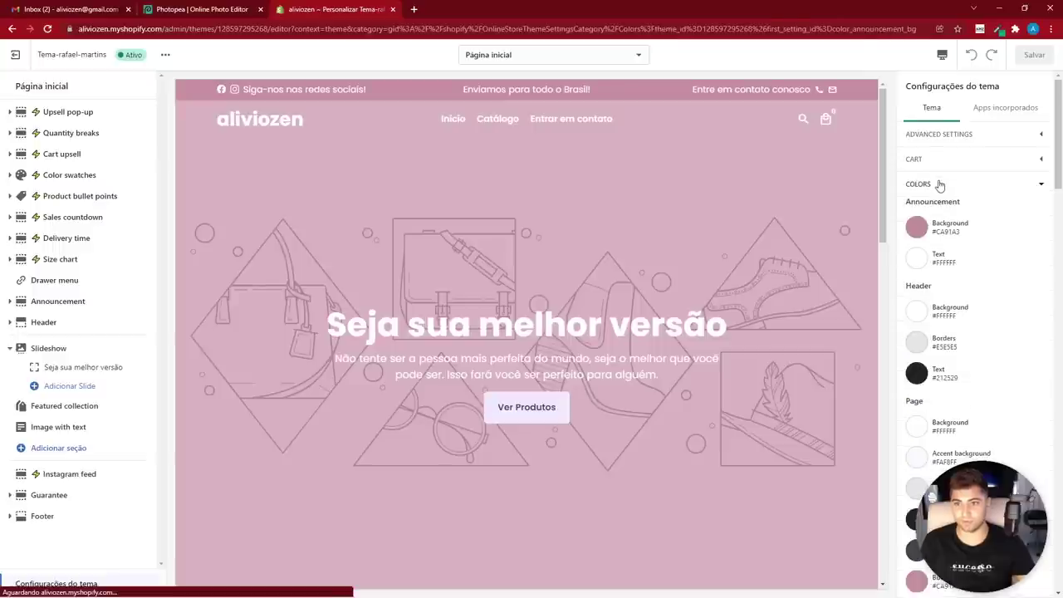
left_click(917, 227)
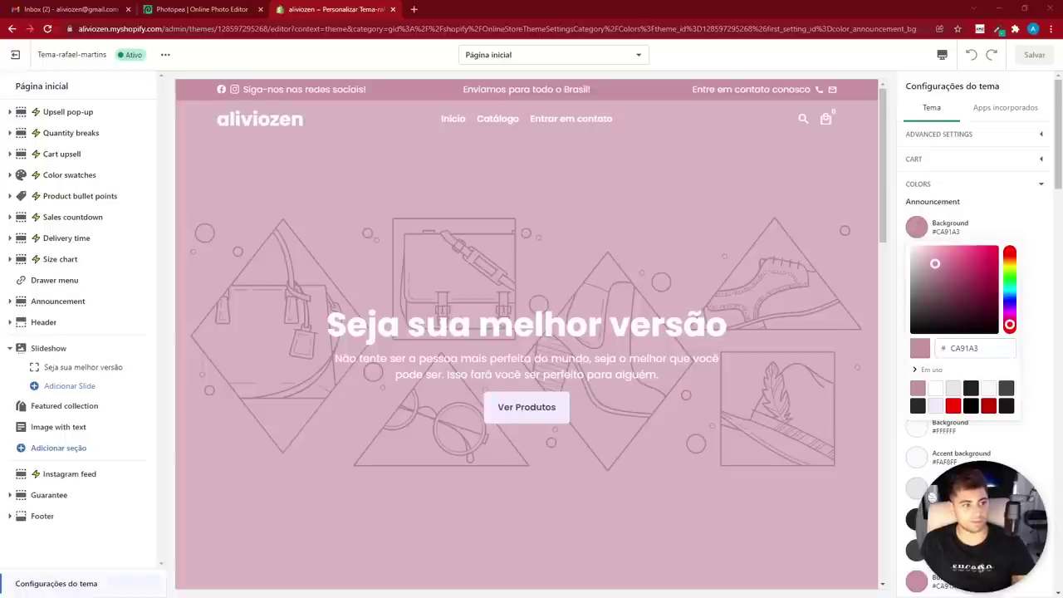
double_click(963, 347)
type("1050E0")
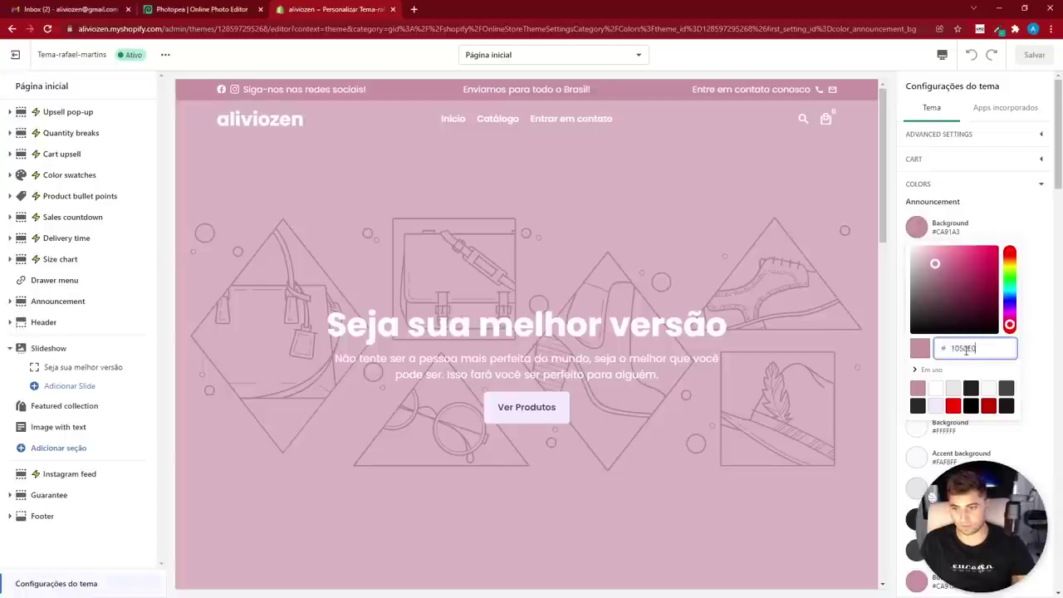
left_click(1047, 258)
left_click(1041, 242)
Step: Apply the blue 1050E0 swatch to the page buttons, borders and second buttons colours
scroll(992, 332, "down", 3)
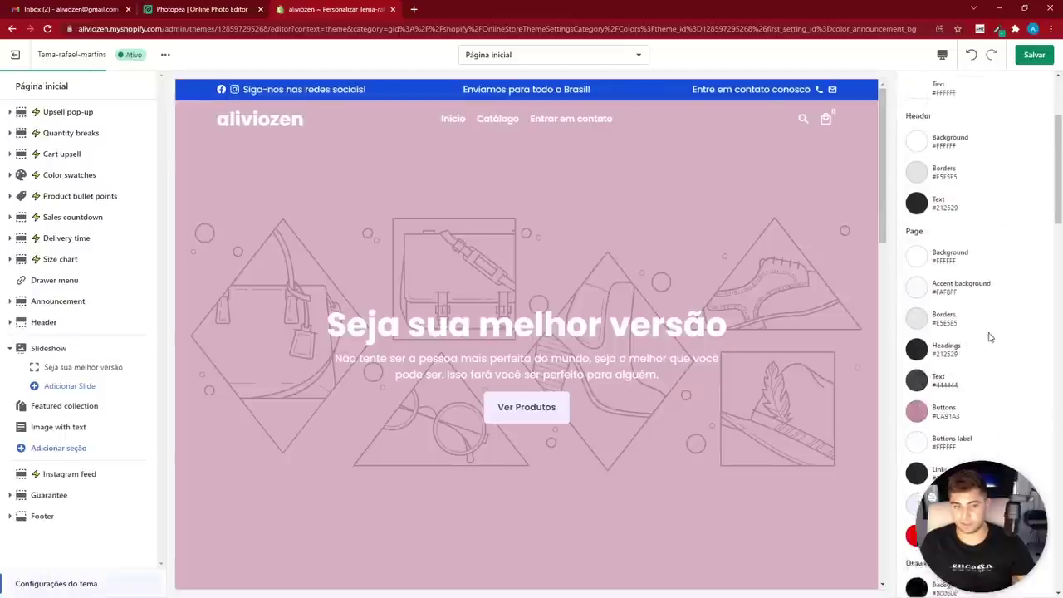
left_click(928, 371)
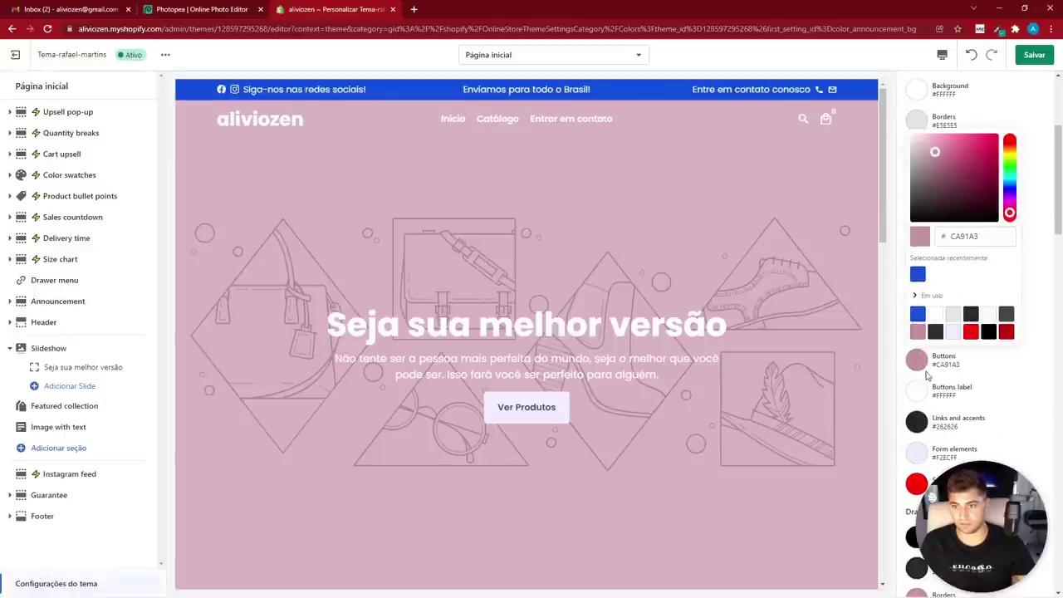
left_click(917, 273)
left_click(1026, 378)
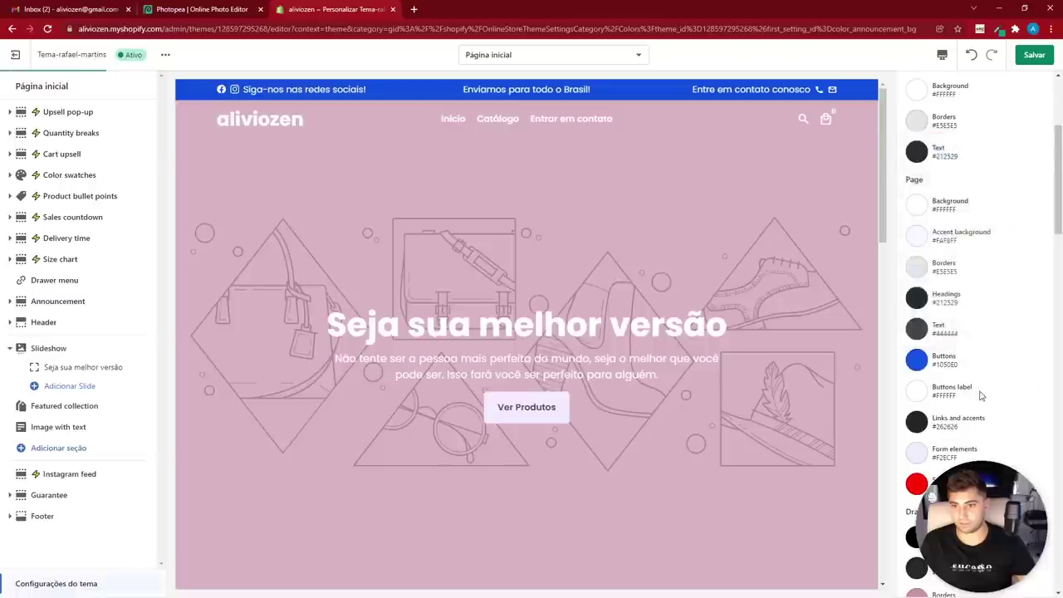
scroll(980, 357, "down", 3)
left_click(924, 332)
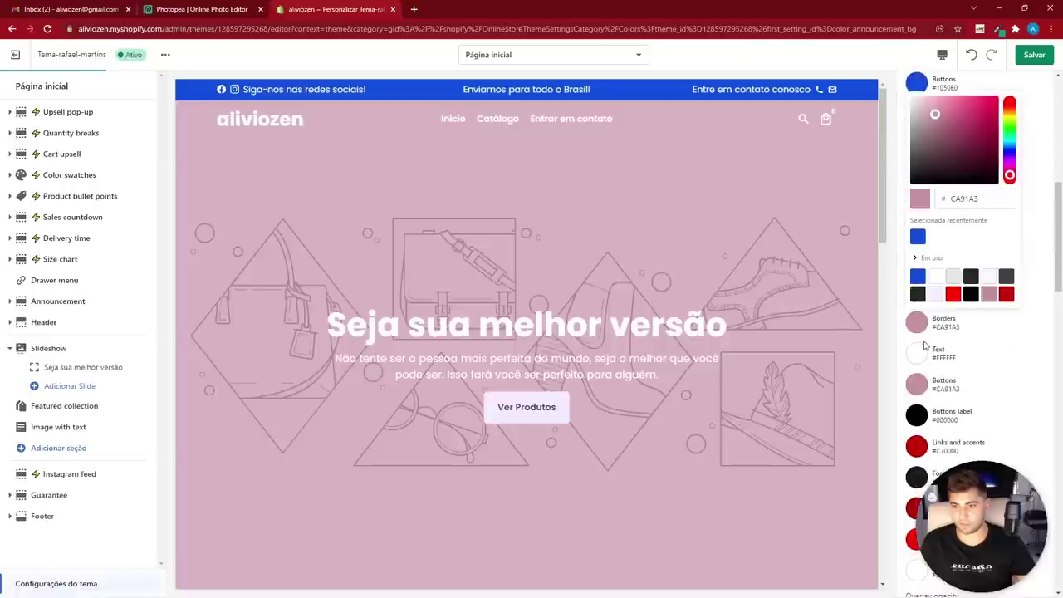
left_click(918, 236)
left_click(996, 375)
left_click(917, 386)
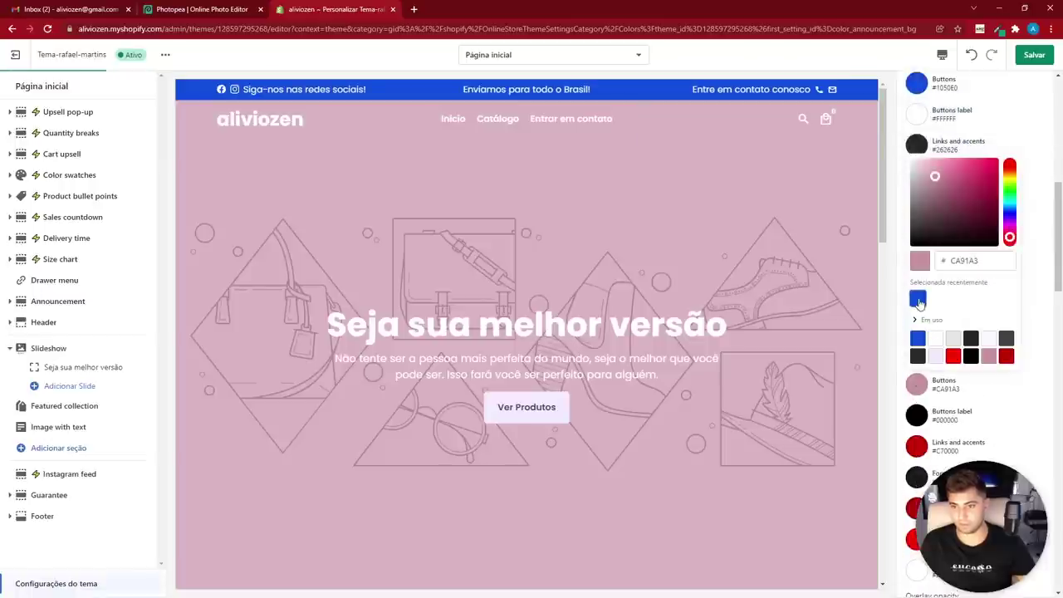
left_click(917, 298)
Step: Turn the remaining pink colours, including the footer button label, blue and save
scroll(996, 415, "down", 5)
left_click(917, 481)
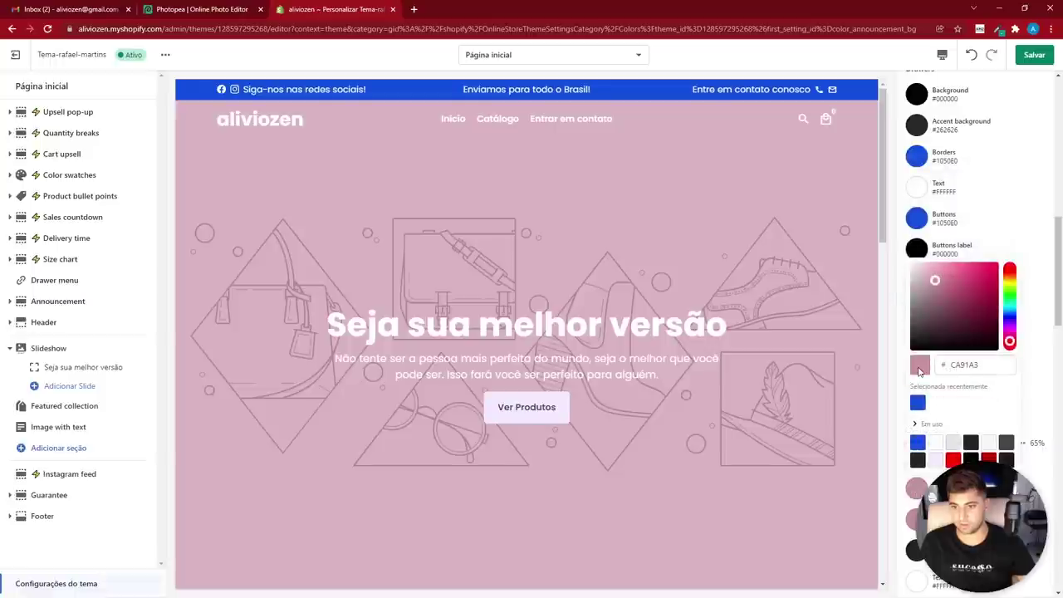
left_click(917, 402)
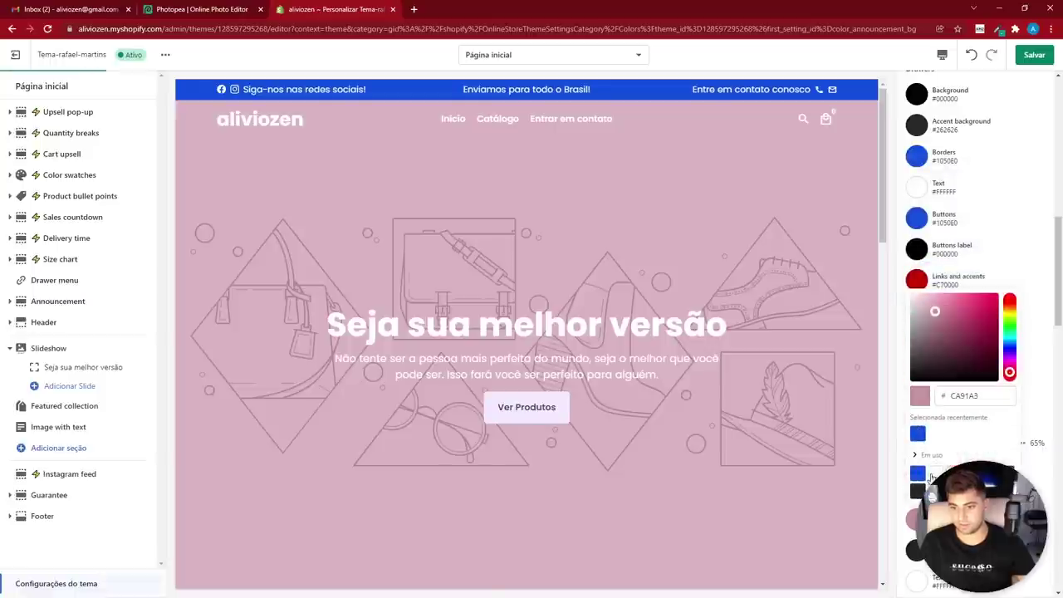
left_click(918, 433)
scroll(953, 350, "down", 5)
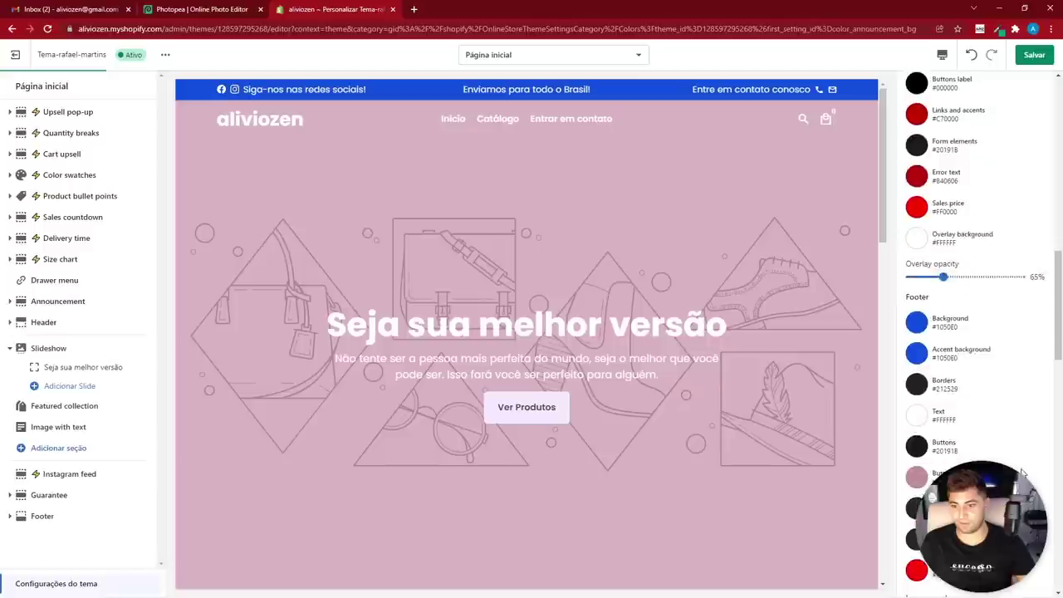
left_click(915, 366)
left_click(917, 277)
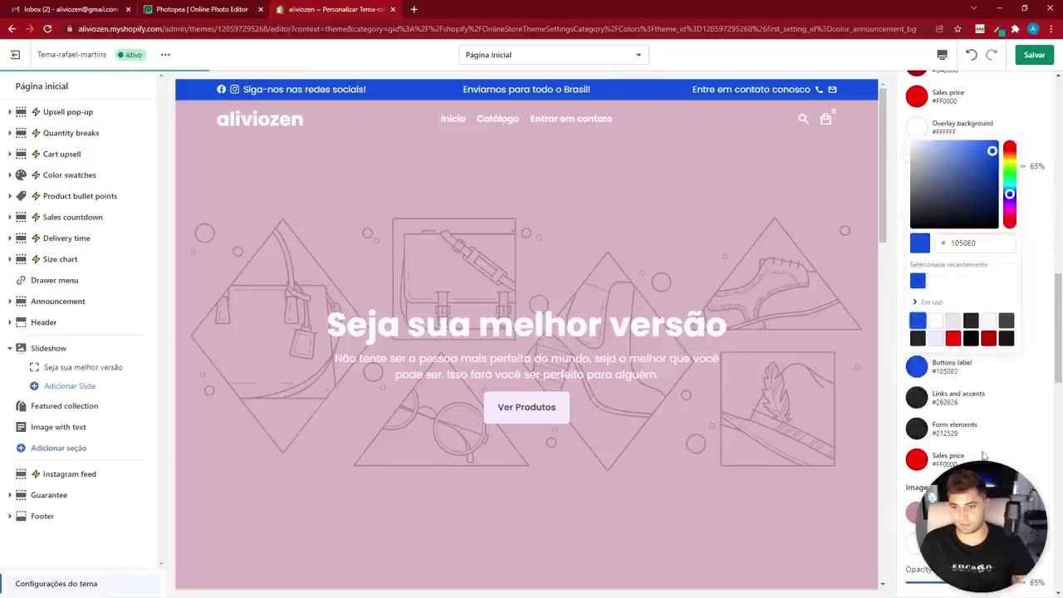
left_click(915, 303)
left_click(918, 427)
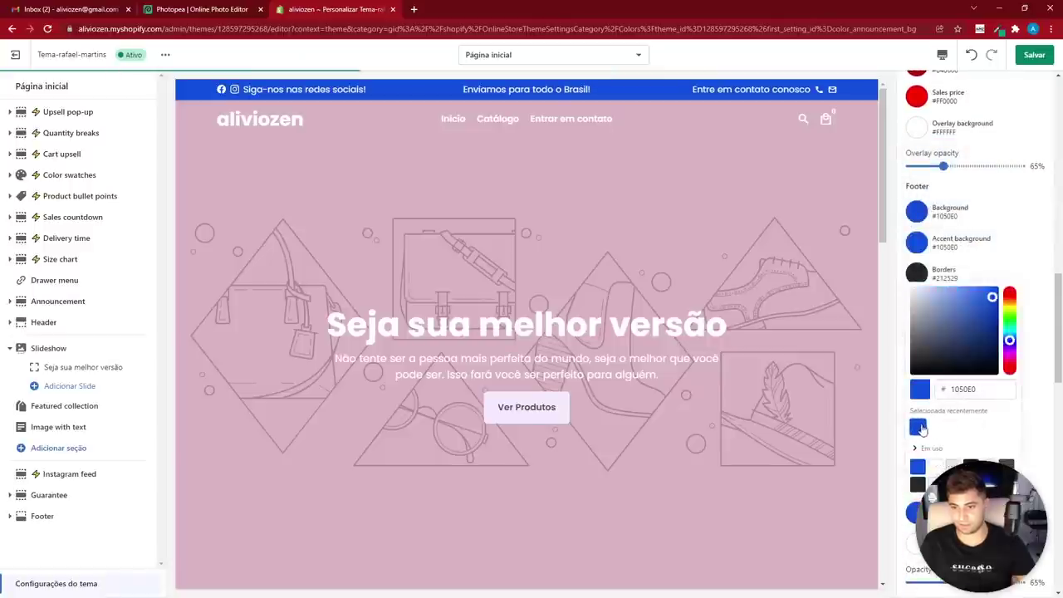
scroll(1008, 443, "down", 5)
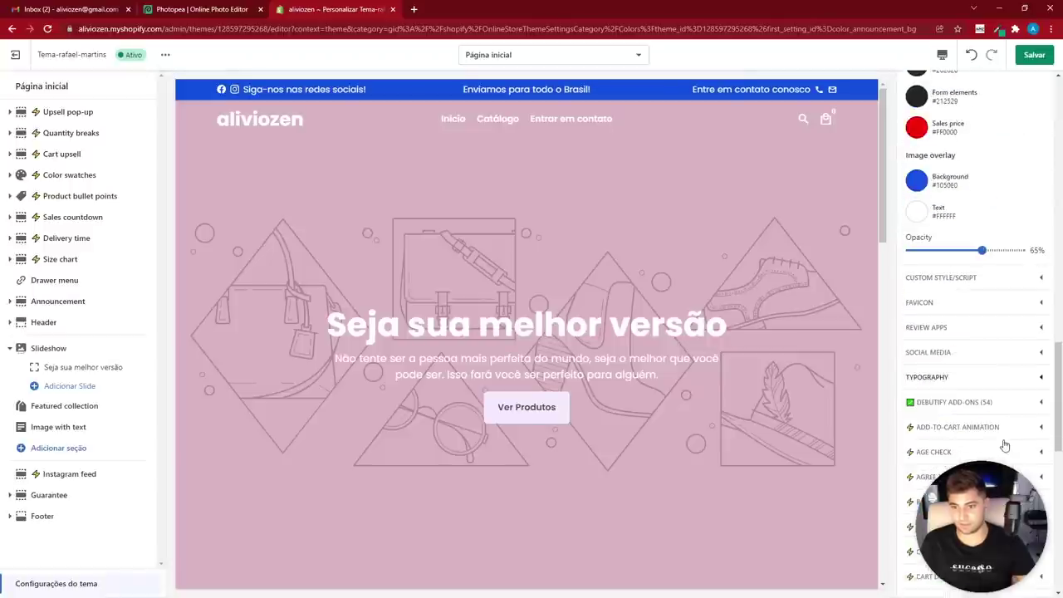
scroll(1003, 440, "up", 6)
scroll(1000, 434, "up", 10)
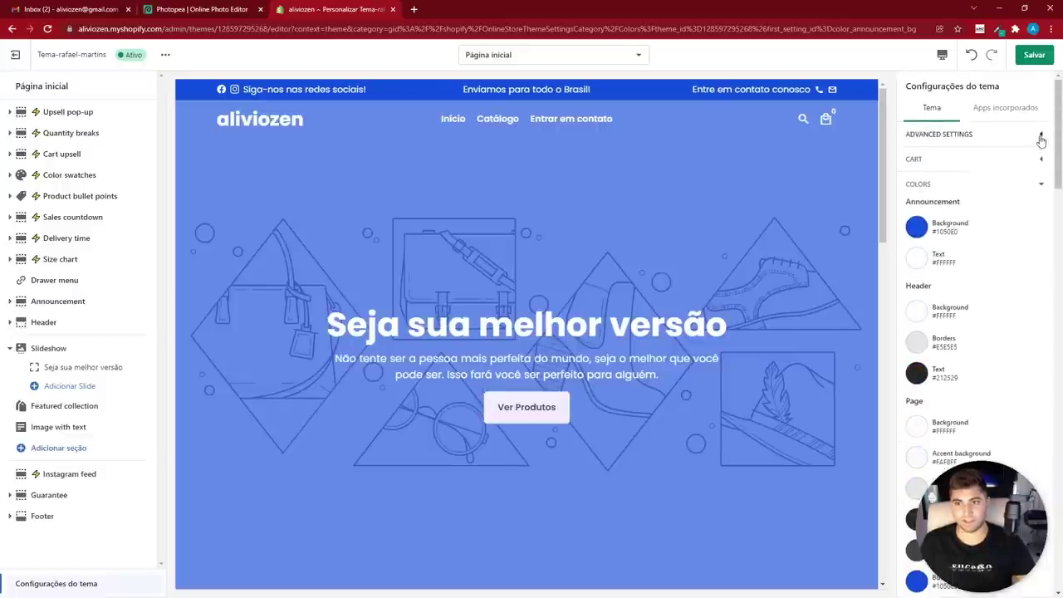
left_click(1033, 58)
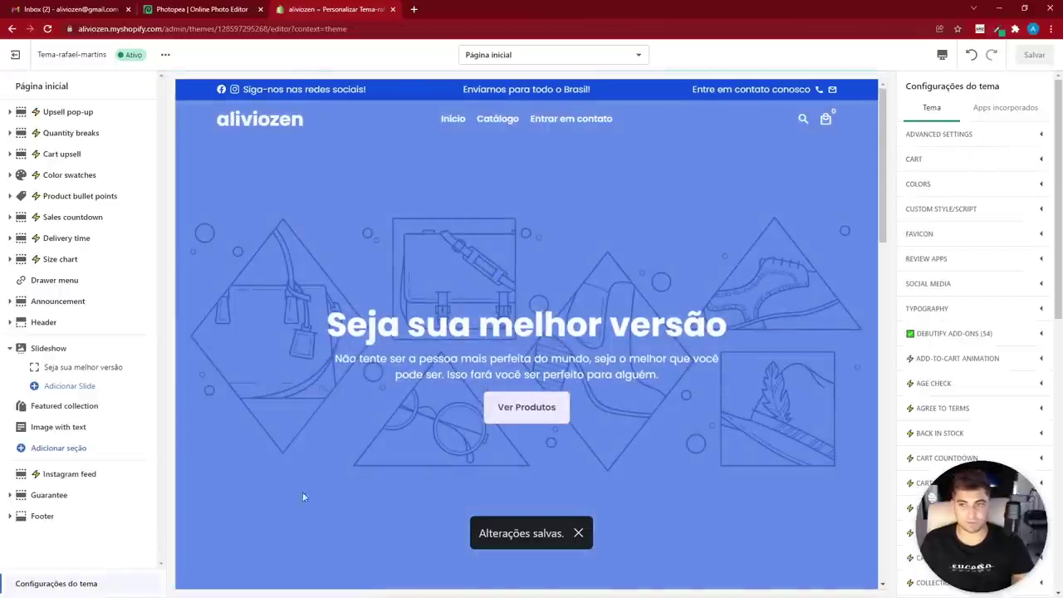
left_click(933, 188)
left_click(933, 187)
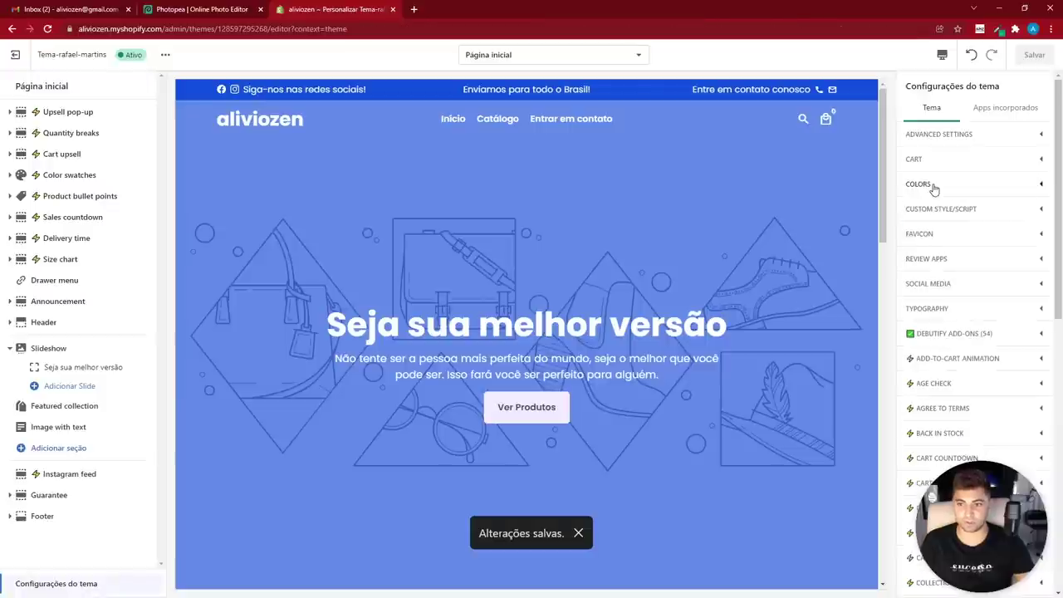
left_click(952, 136)
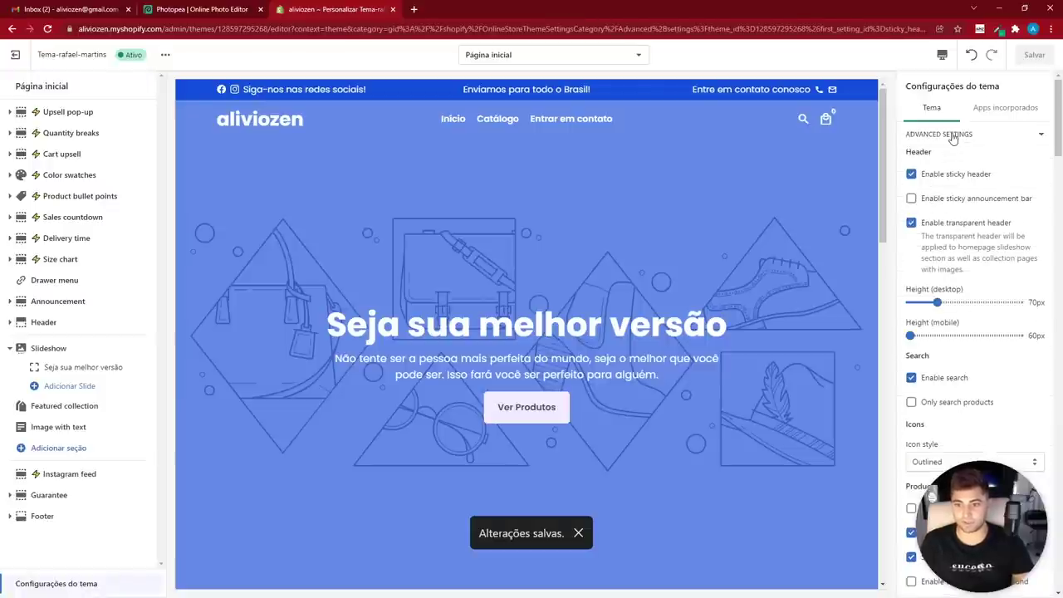
left_click(952, 136)
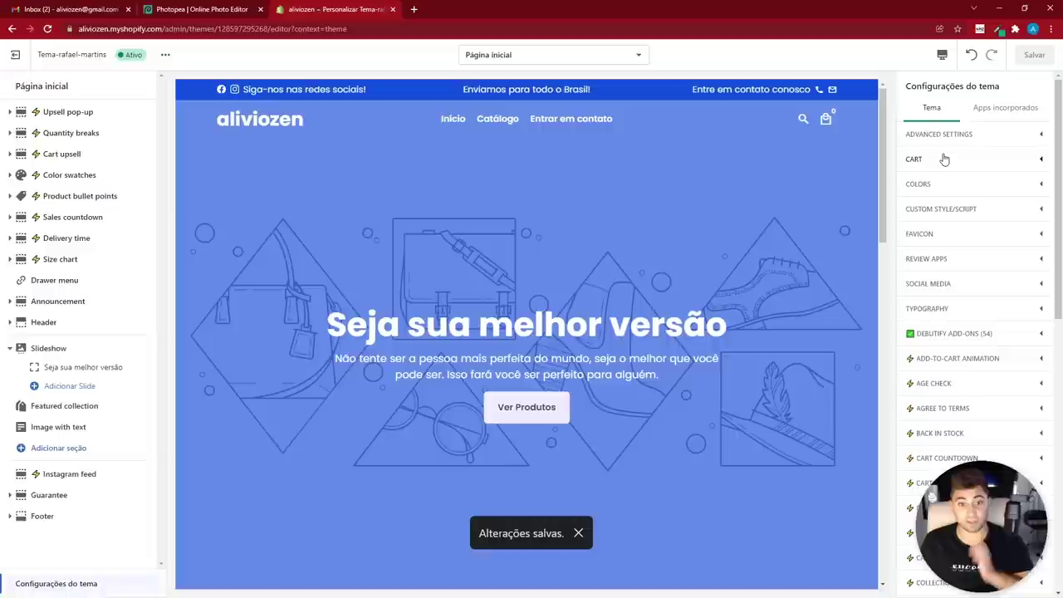
left_click(944, 160)
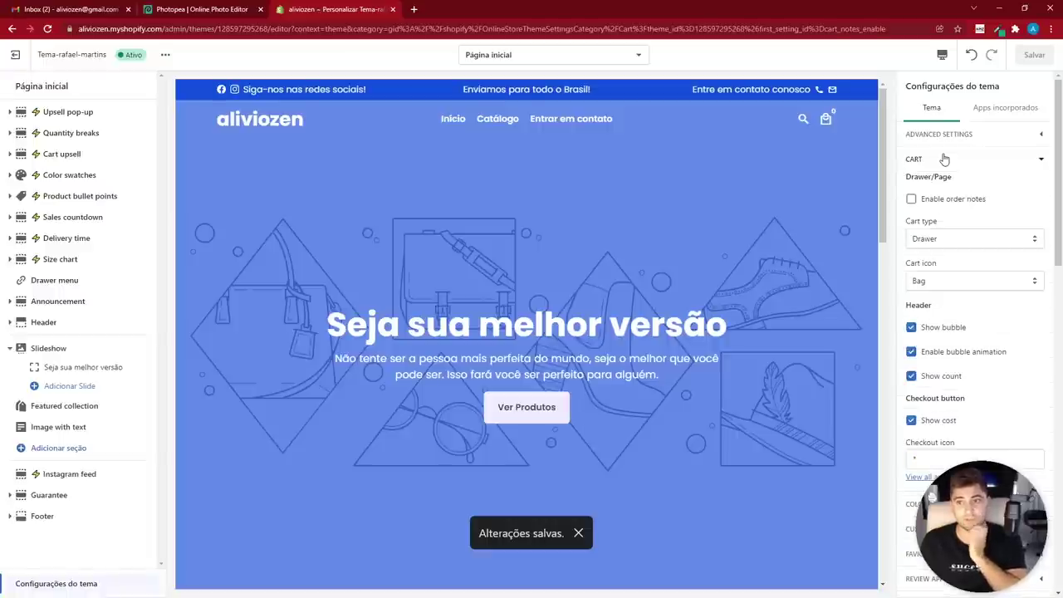
left_click(944, 159)
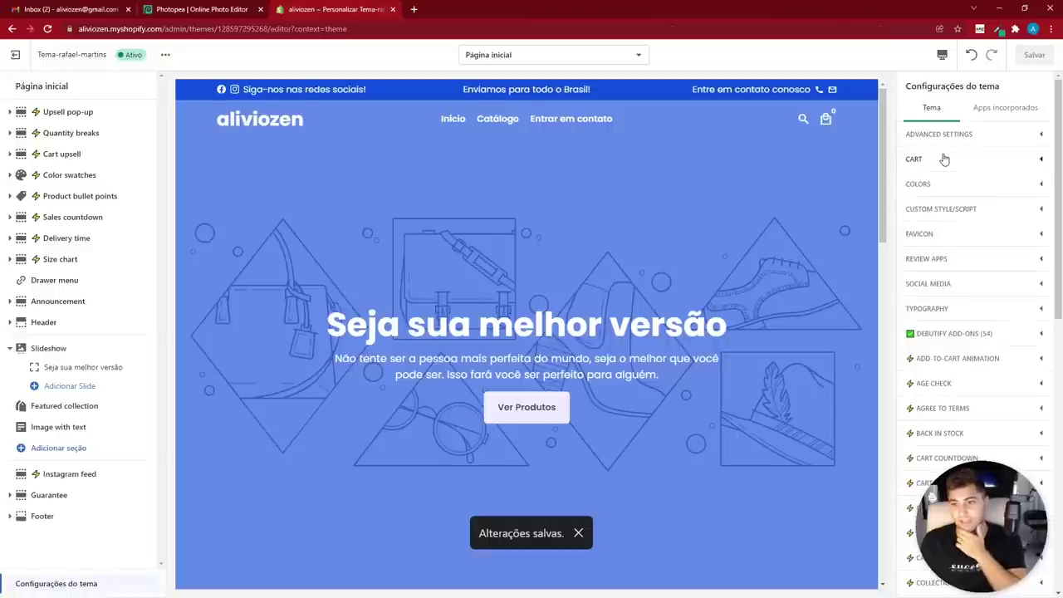
left_click(923, 284)
scroll(938, 329, "down", 4)
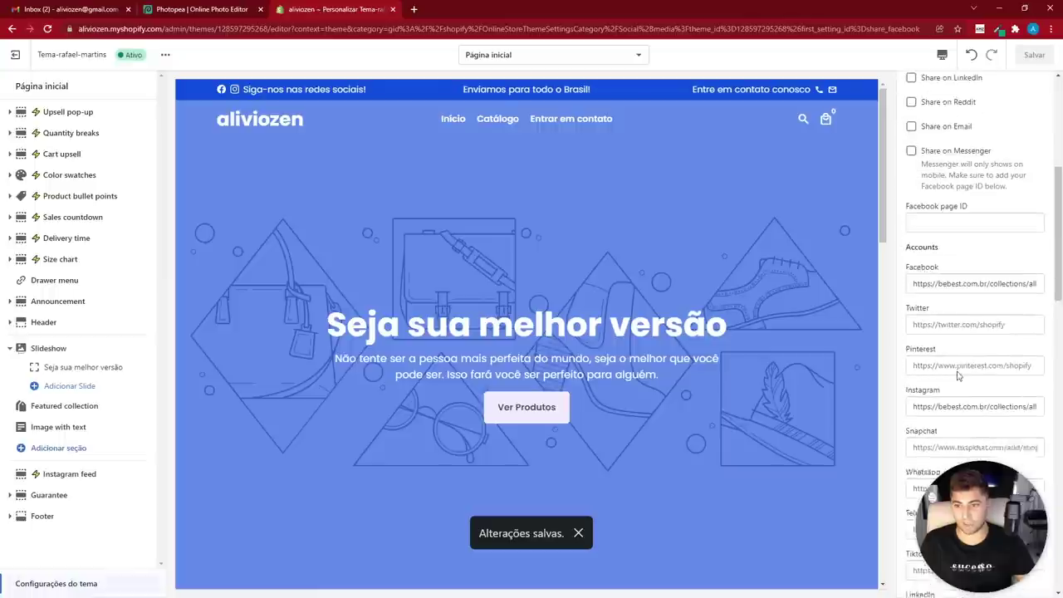
triple_click(958, 295)
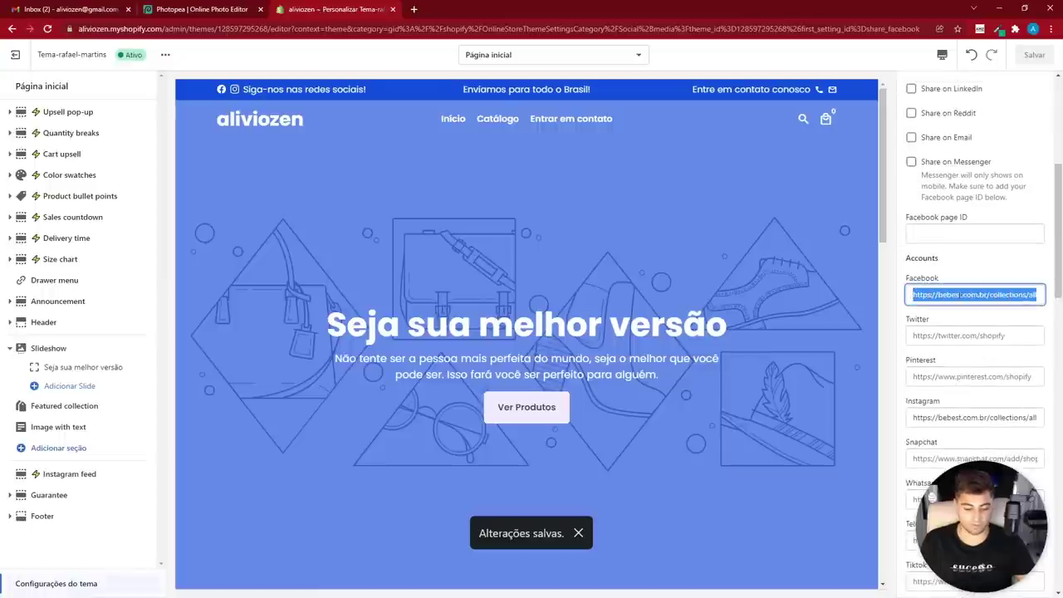
type("https")
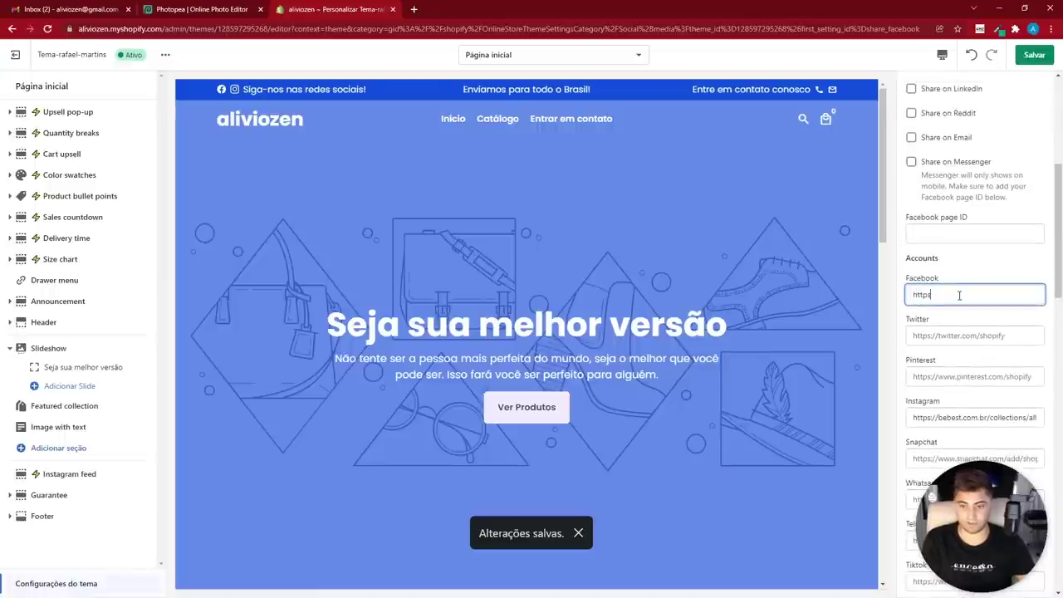
type("://facebook.com/")
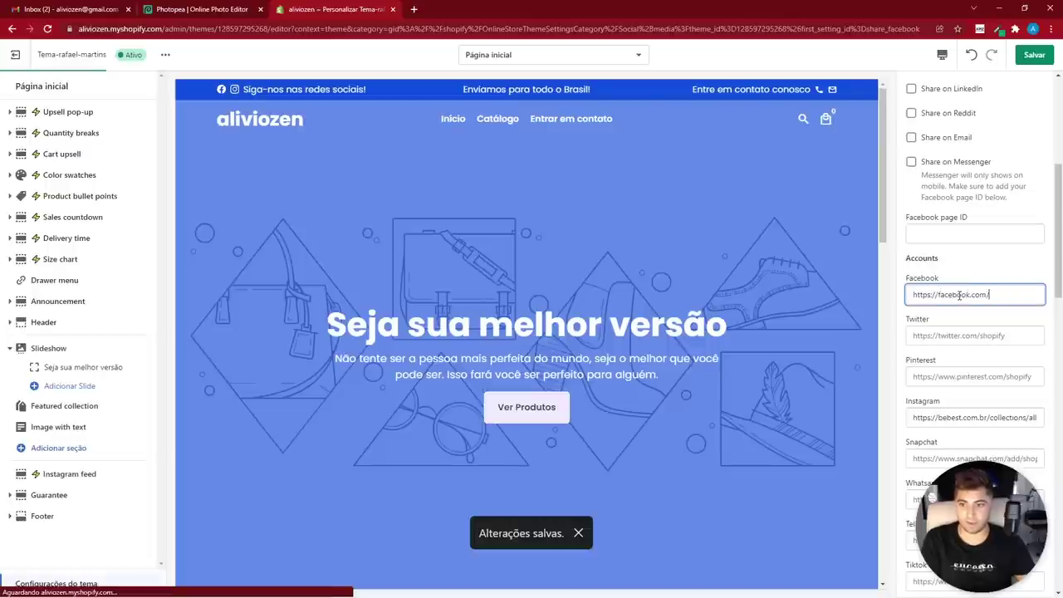
type("aliviozen")
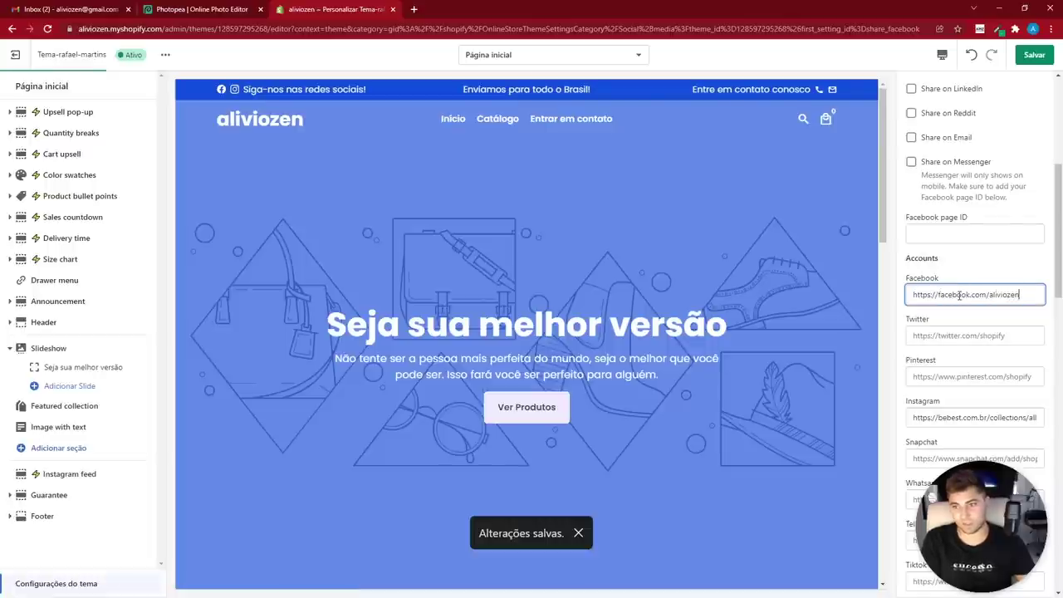
key("ctrl+a")
key("ctrl+c")
left_click(948, 416)
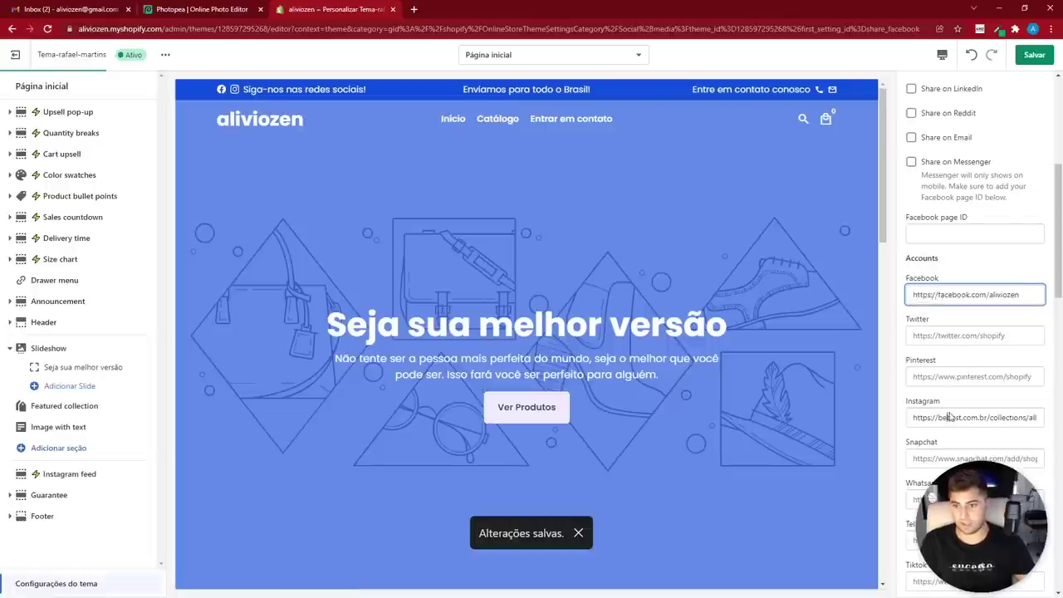
key("ctrl+a")
key("ctrl+v")
double_click(954, 416)
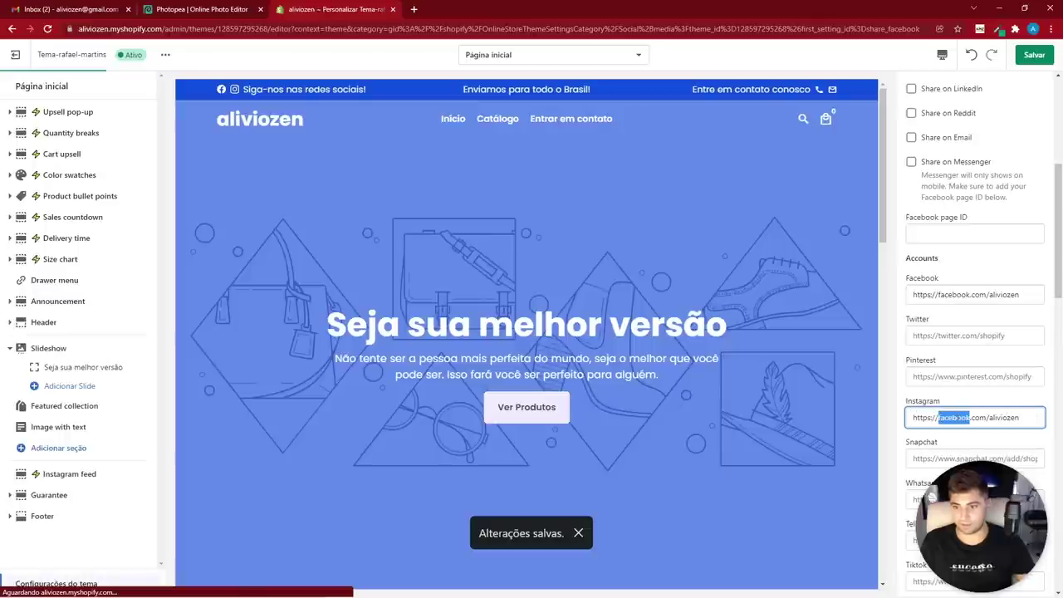
type("instagram")
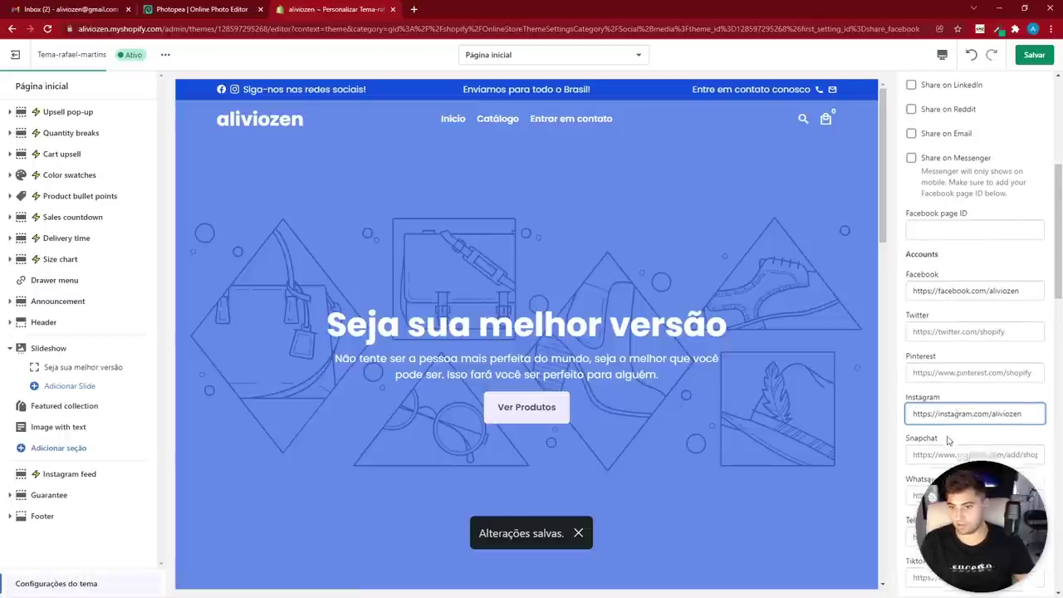
scroll(954, 407, "down", 6)
scroll(954, 382, "up", 5)
left_click(1034, 54)
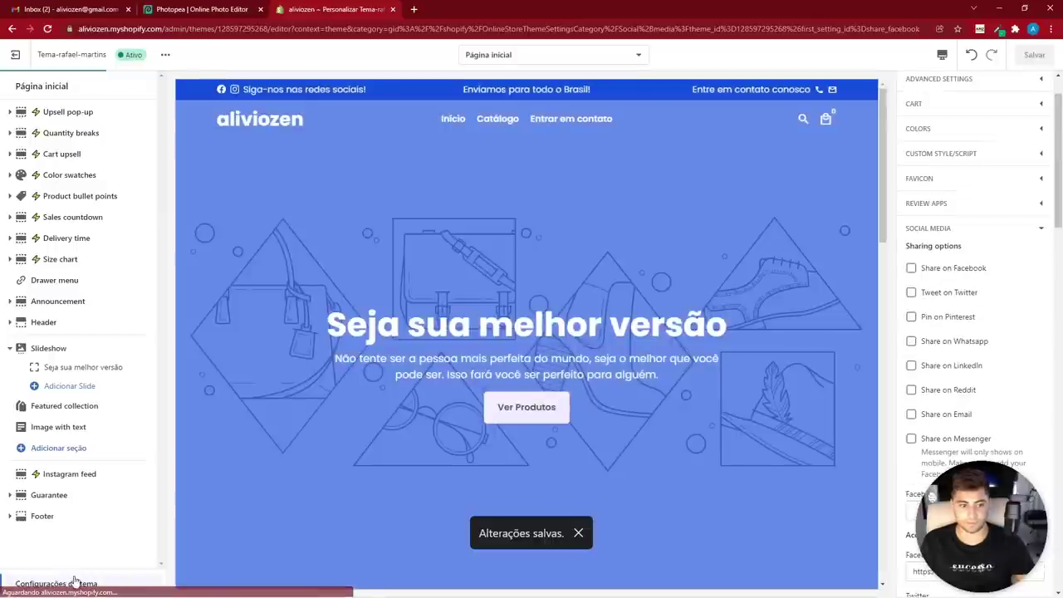
left_click(74, 581)
scroll(941, 237, "up", 1)
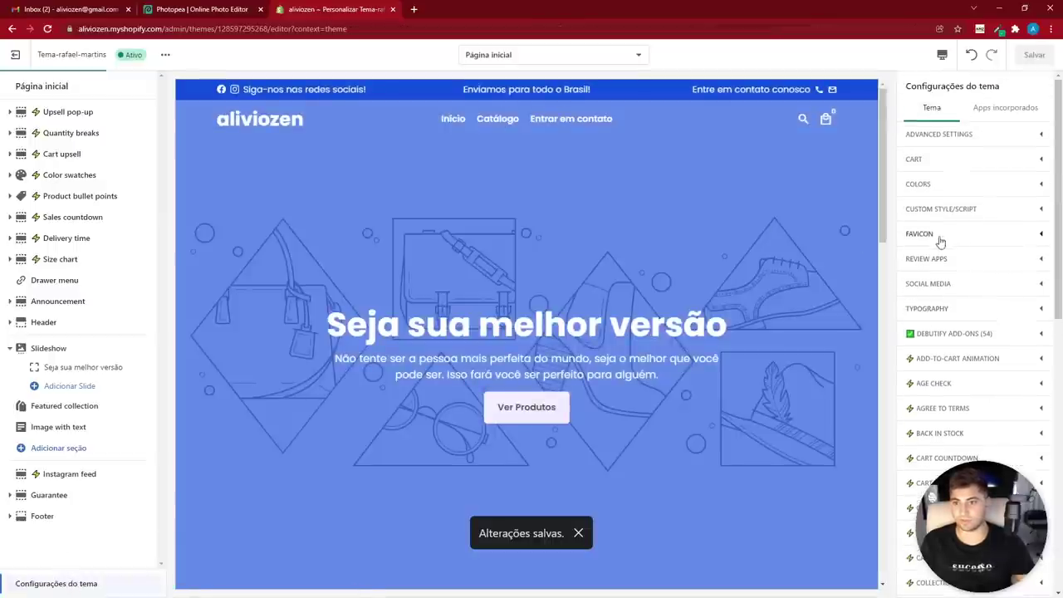
Step: Upload the Novo Projeto (19) AZ image from Downloads as the favicon and save
left_click(941, 233)
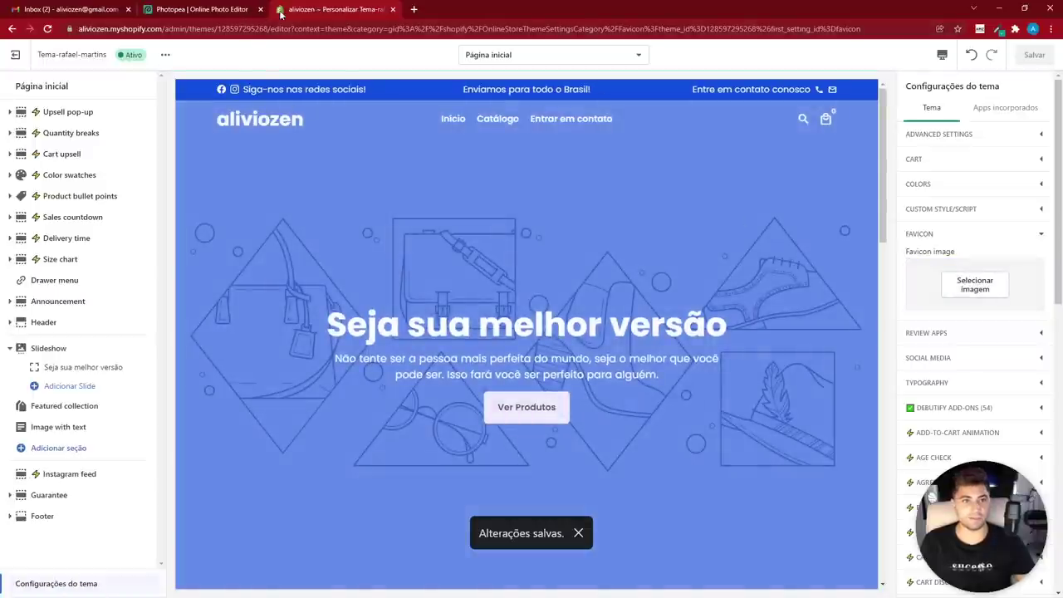
left_click(970, 293)
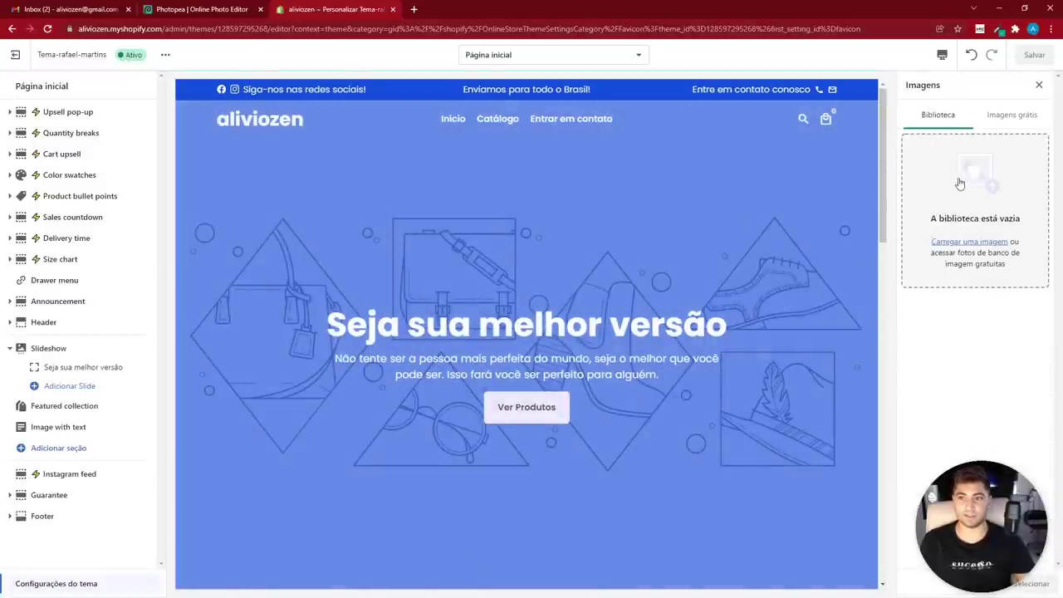
left_click(959, 184)
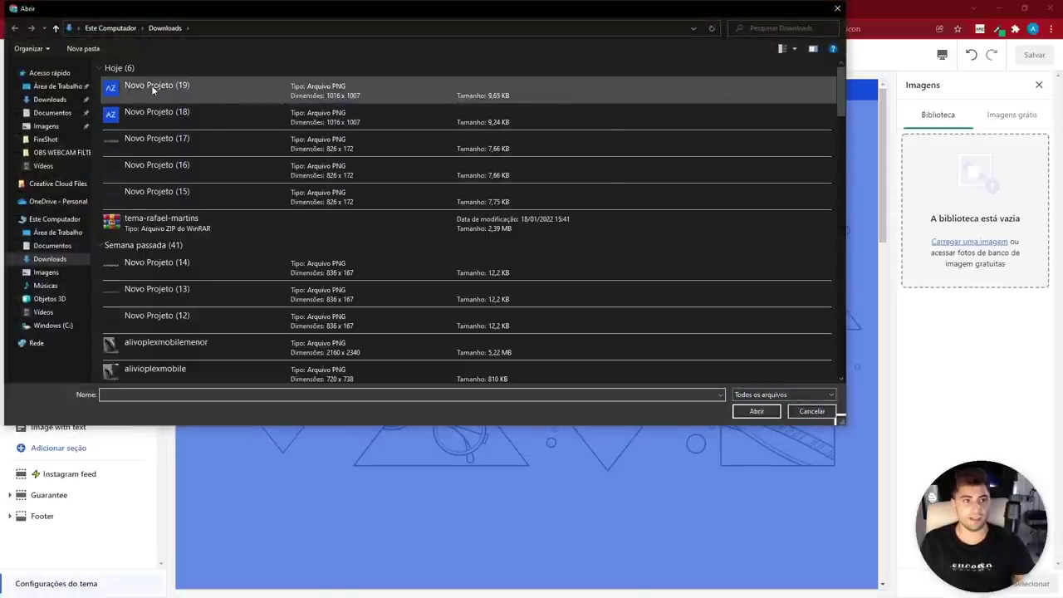
left_click(151, 85)
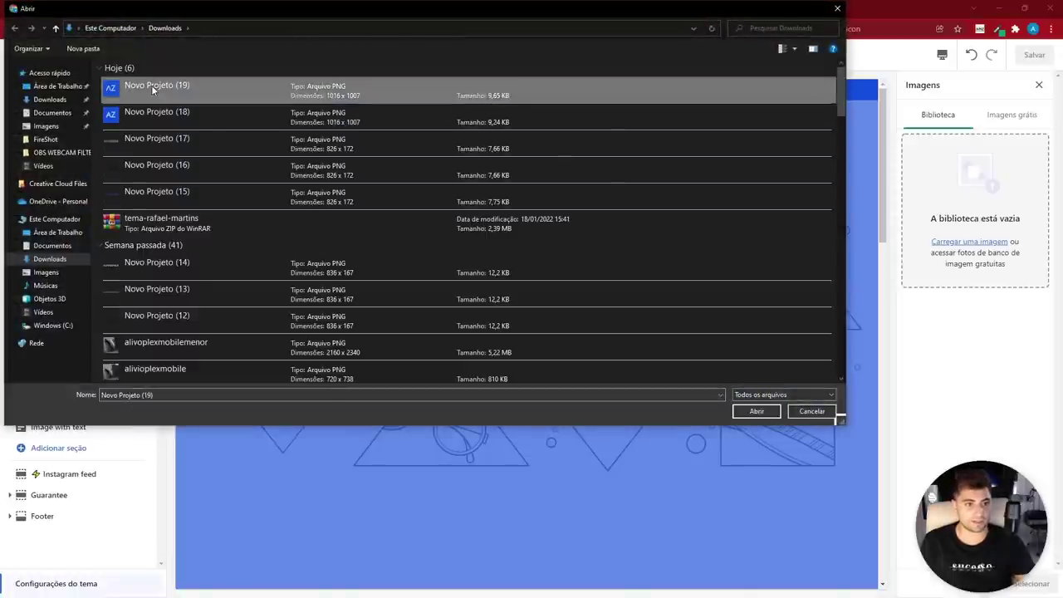
double_click(151, 84)
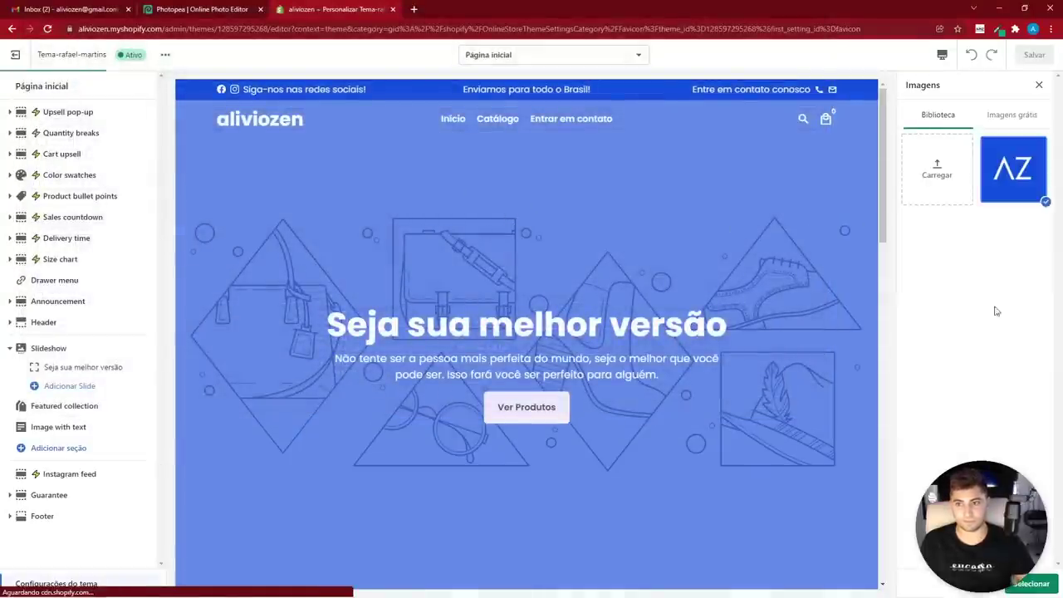
left_click(1030, 583)
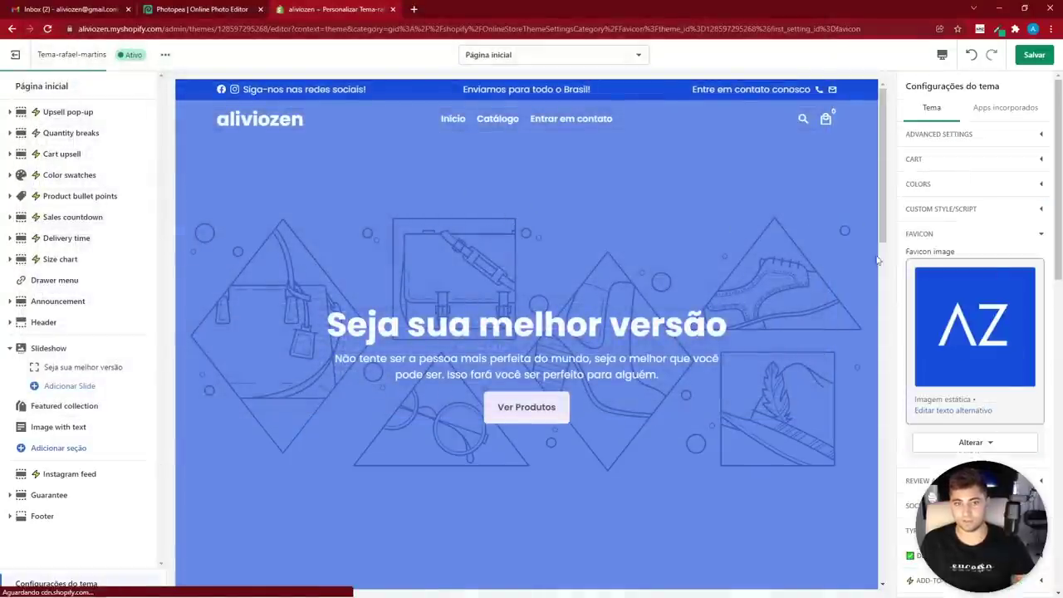
key("ctrl+s")
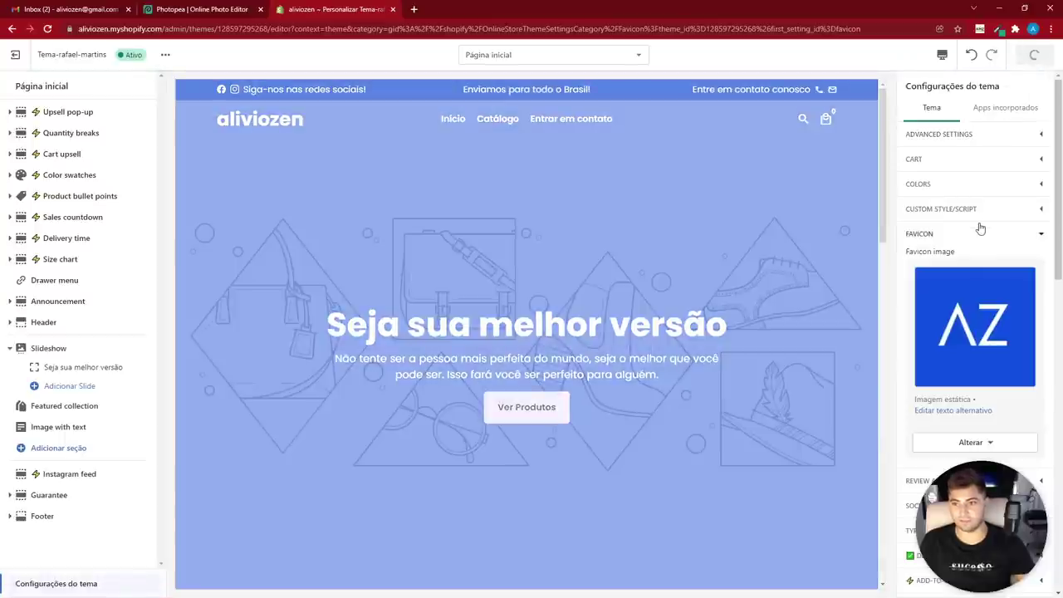
left_click(1026, 236)
Step: Review the announcement bar section and its shipping message block
left_click(945, 207)
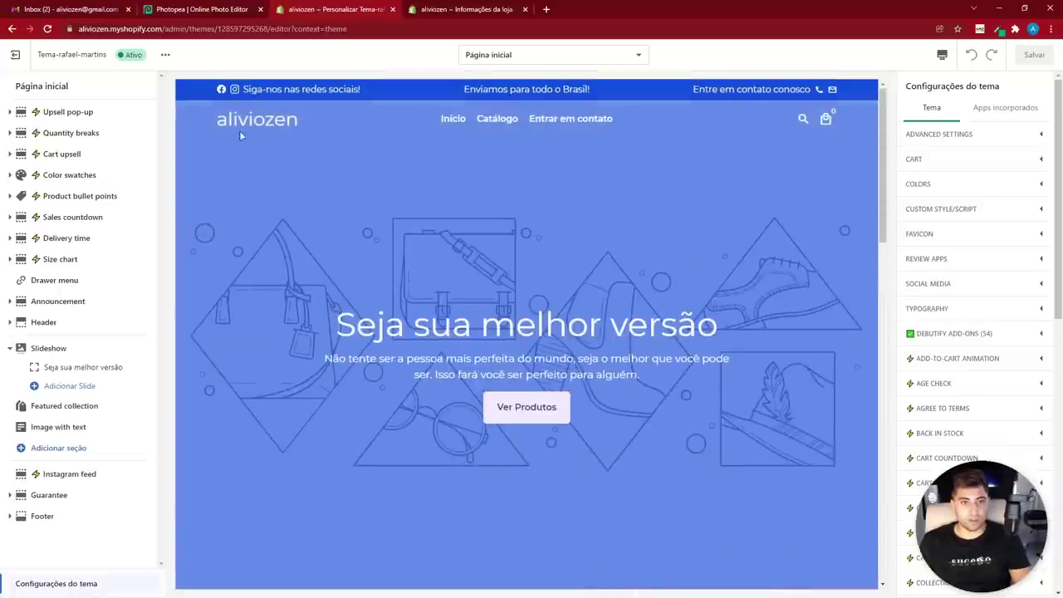
left_click(37, 302)
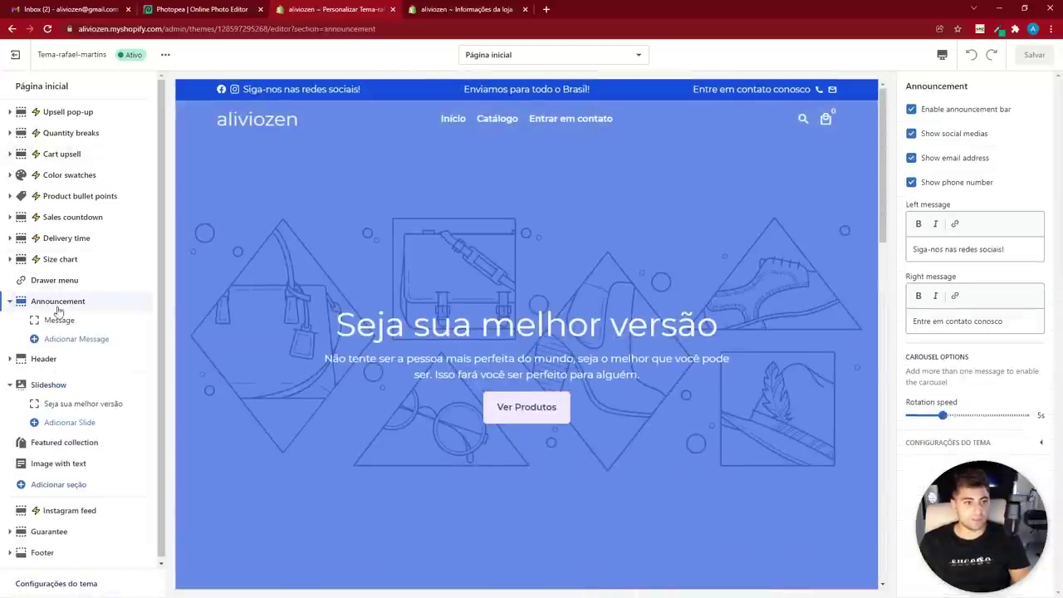
left_click(52, 320)
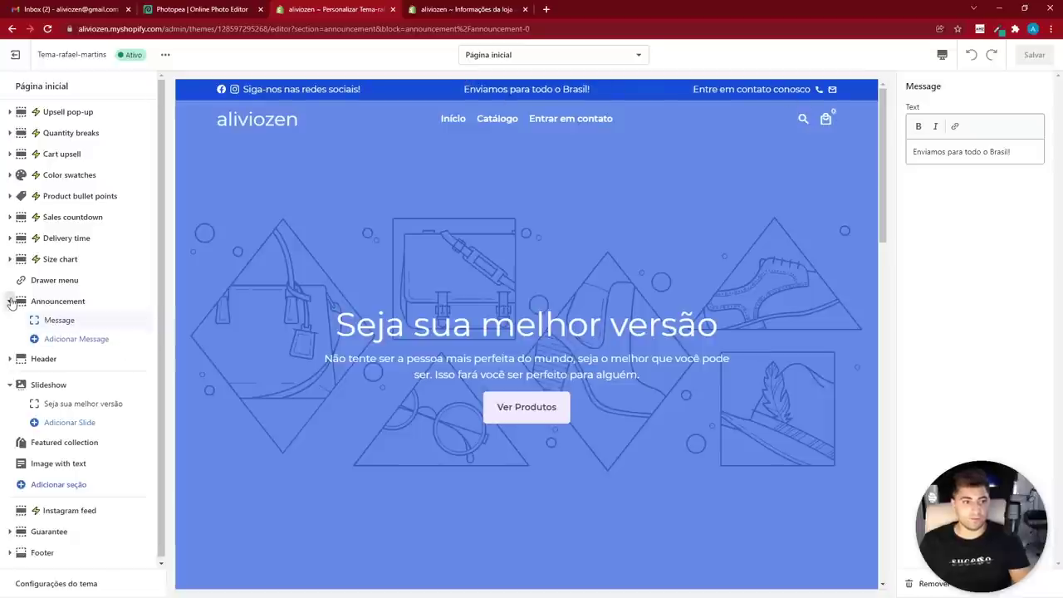
left_click(56, 302)
left_click(18, 302)
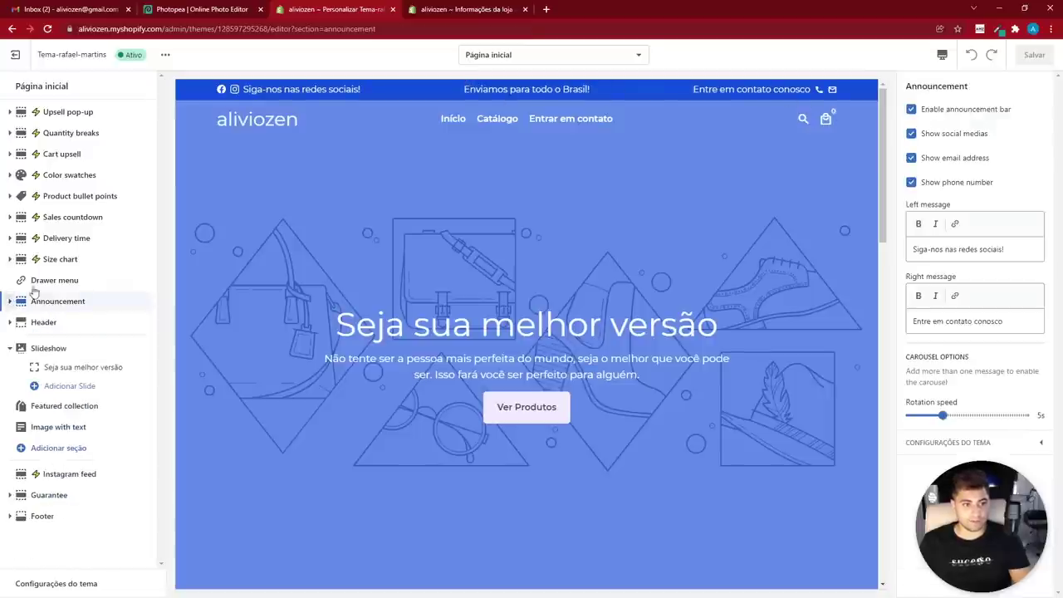
Step: Check the drawer menu, close its preview, and expand the Header section
left_click(42, 281)
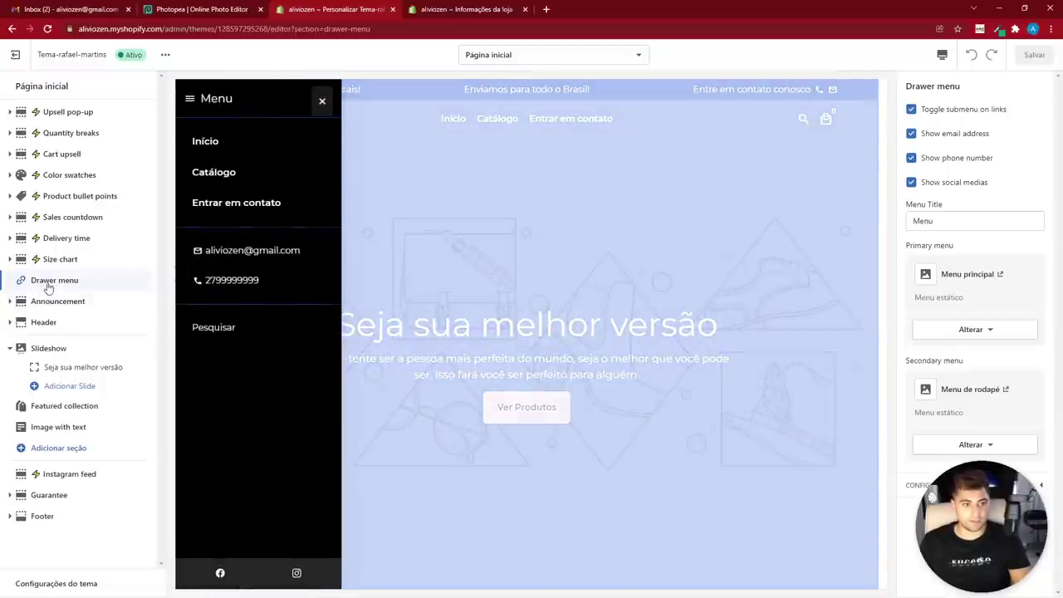
left_click(320, 102)
left_click(13, 325)
left_click(12, 325)
left_click(38, 328)
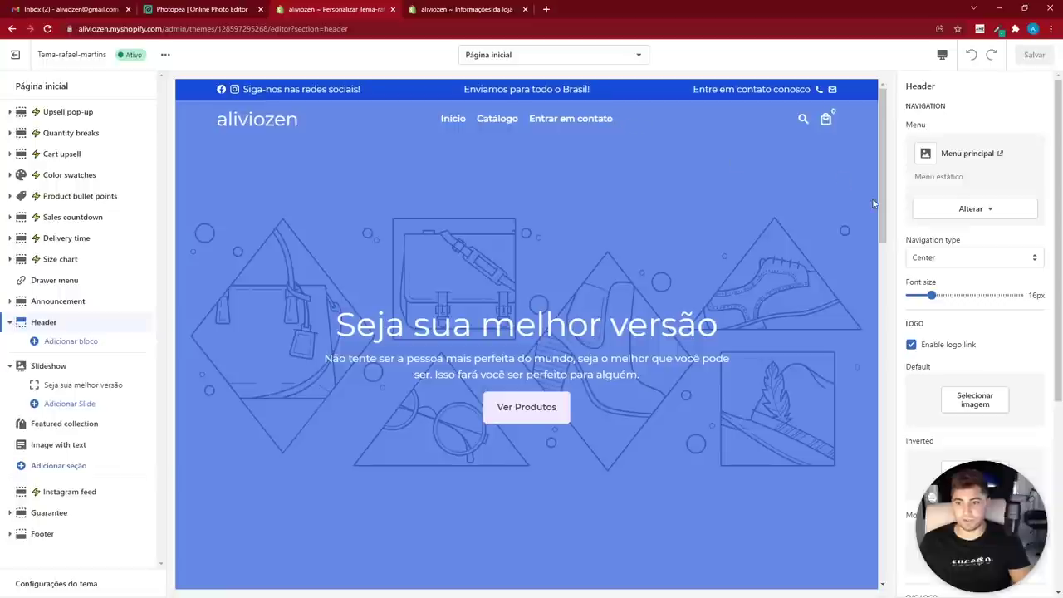
Step: Set the header navigation to centred menu links with the logo on the left
left_click(963, 257)
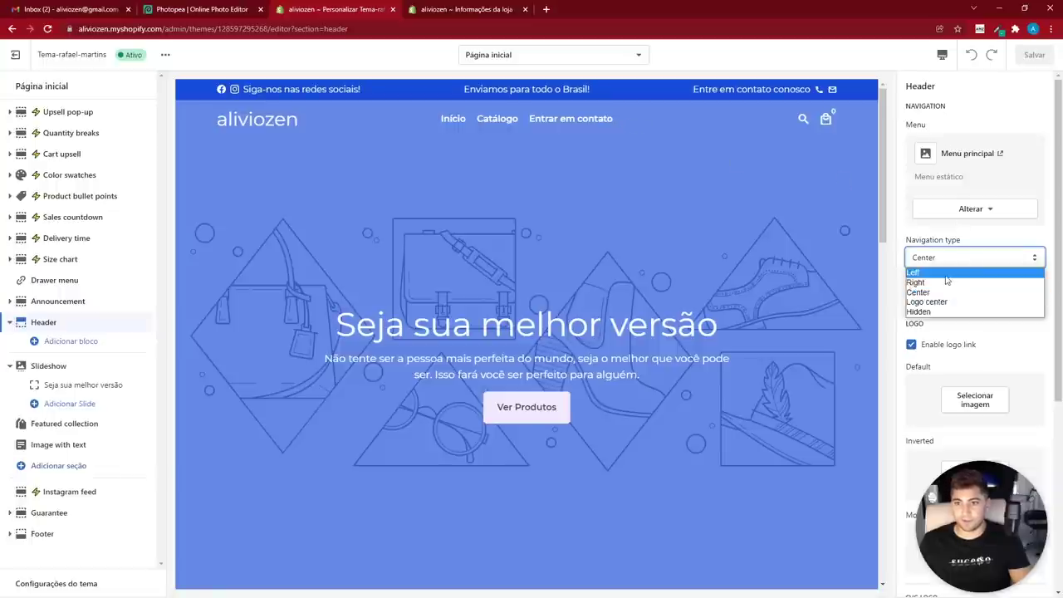
left_click(947, 278)
left_click(946, 264)
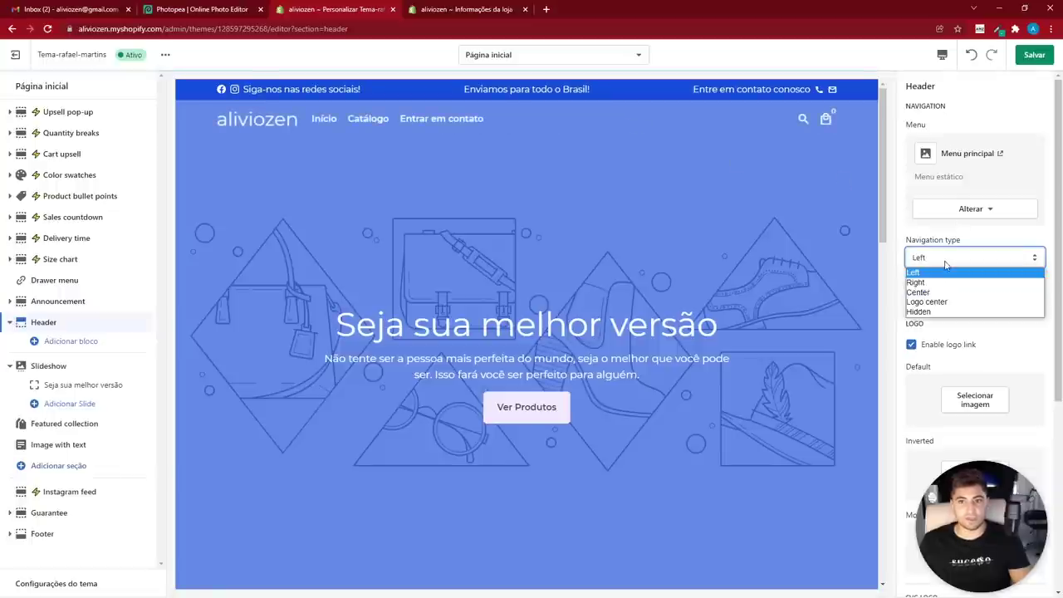
left_click(947, 278)
left_click(945, 265)
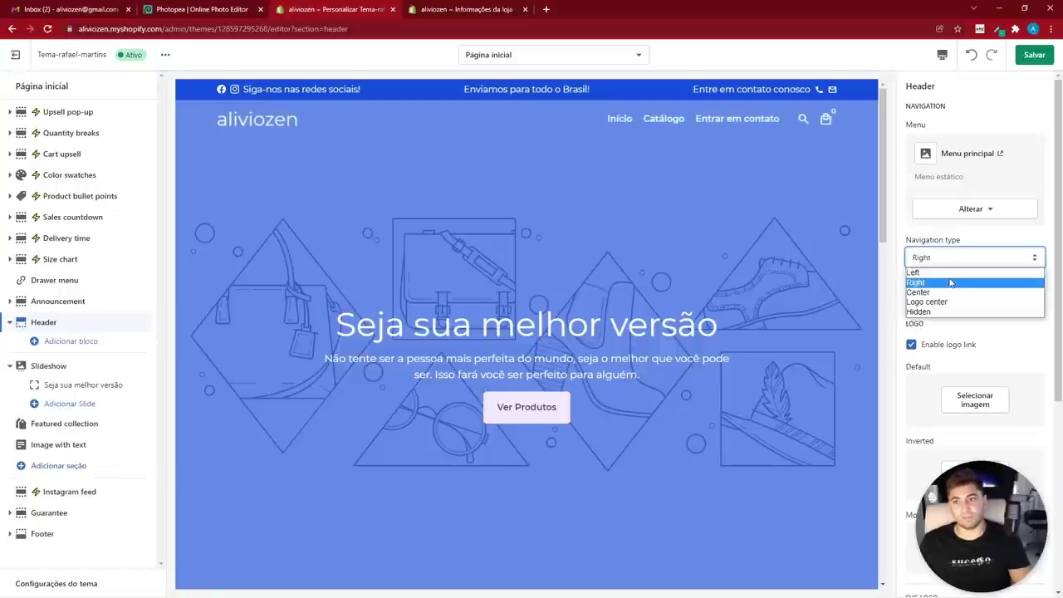
left_click(948, 287)
left_click(946, 260)
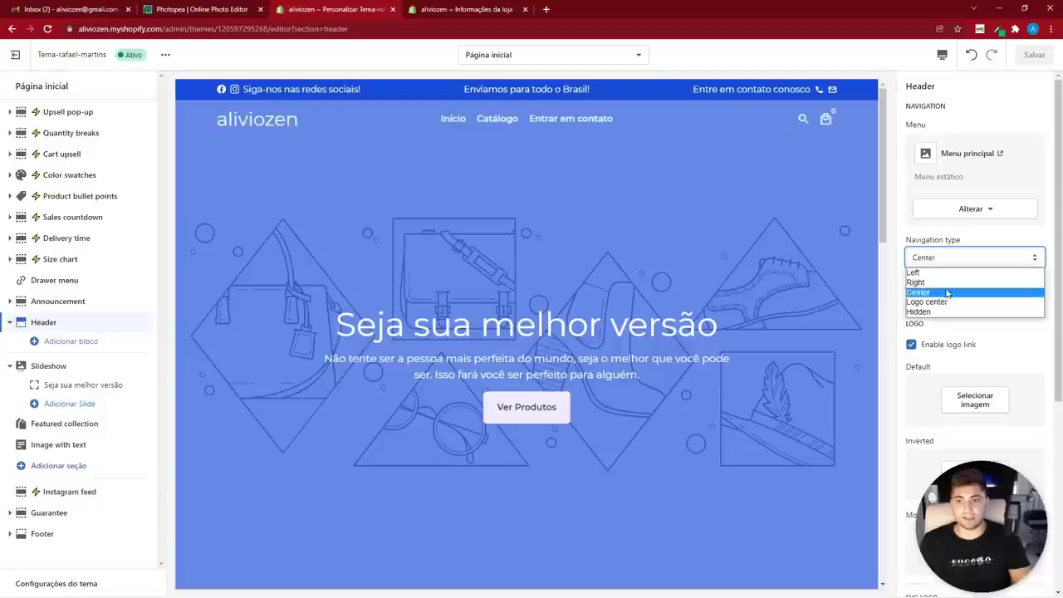
left_click(946, 303)
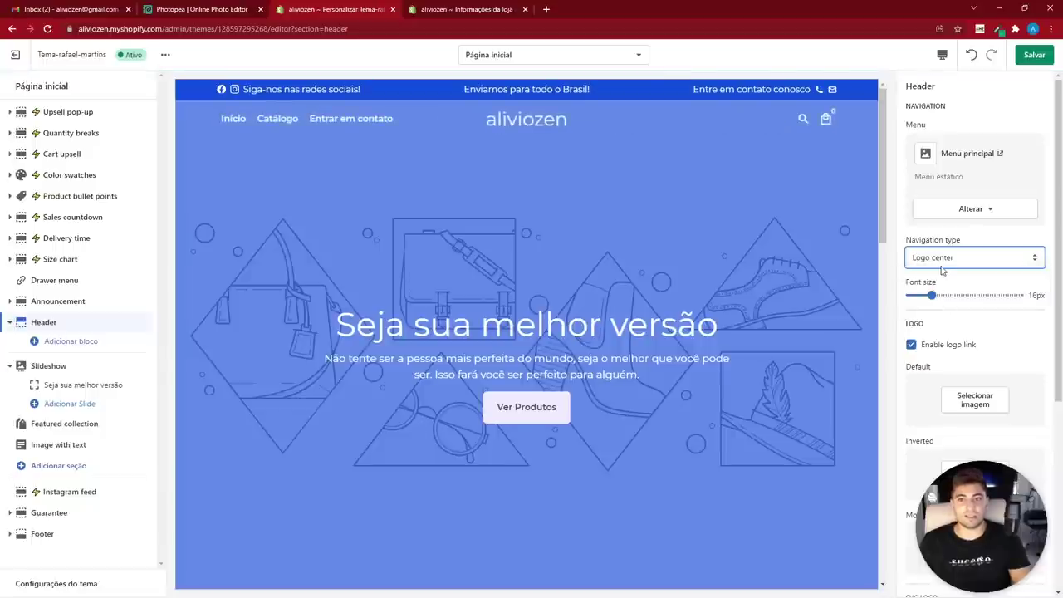
left_click(944, 261)
left_click(938, 293)
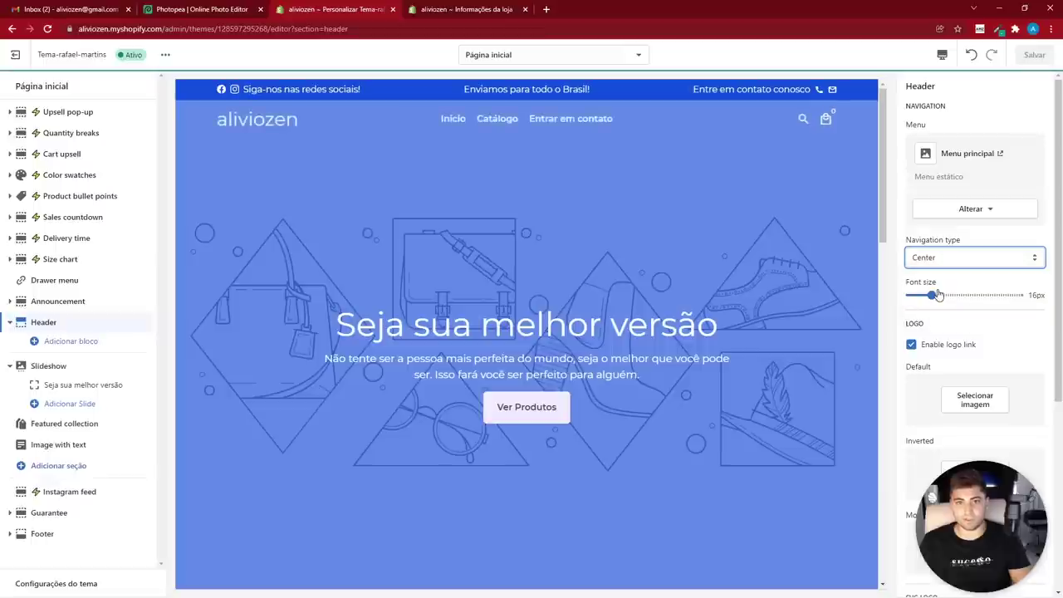
Step: Use the ALIVIOZEN image as the default header logo
scroll(936, 347, "down", 1)
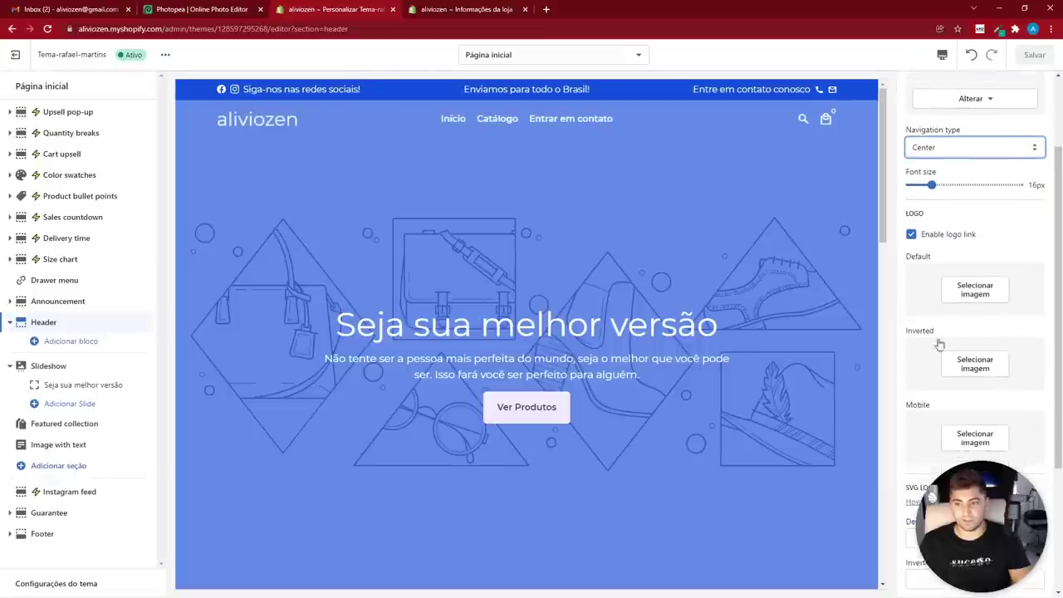
left_click(967, 297)
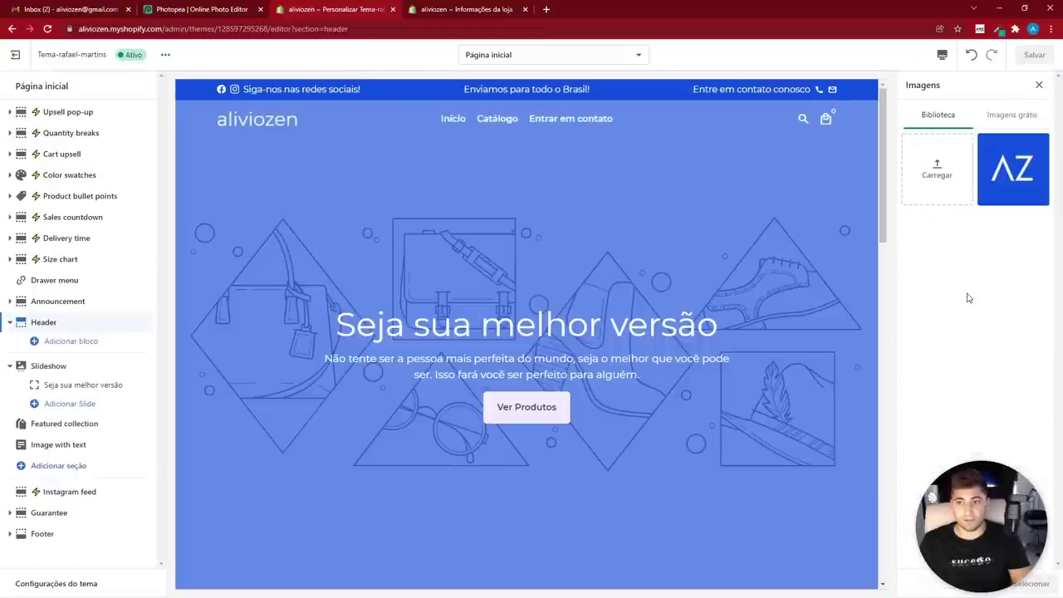
left_click(947, 194)
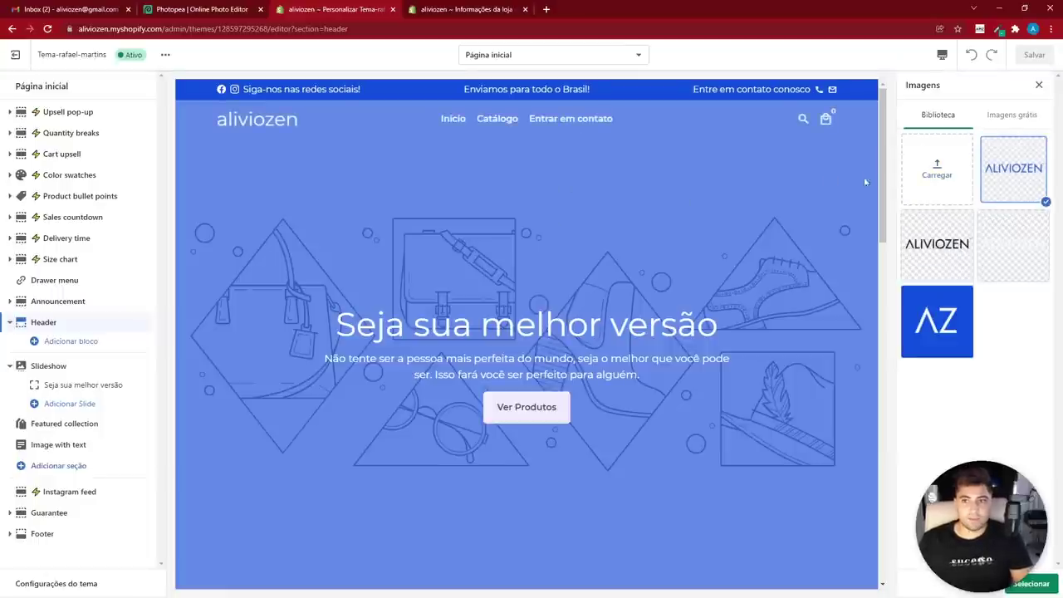
left_click(1030, 583)
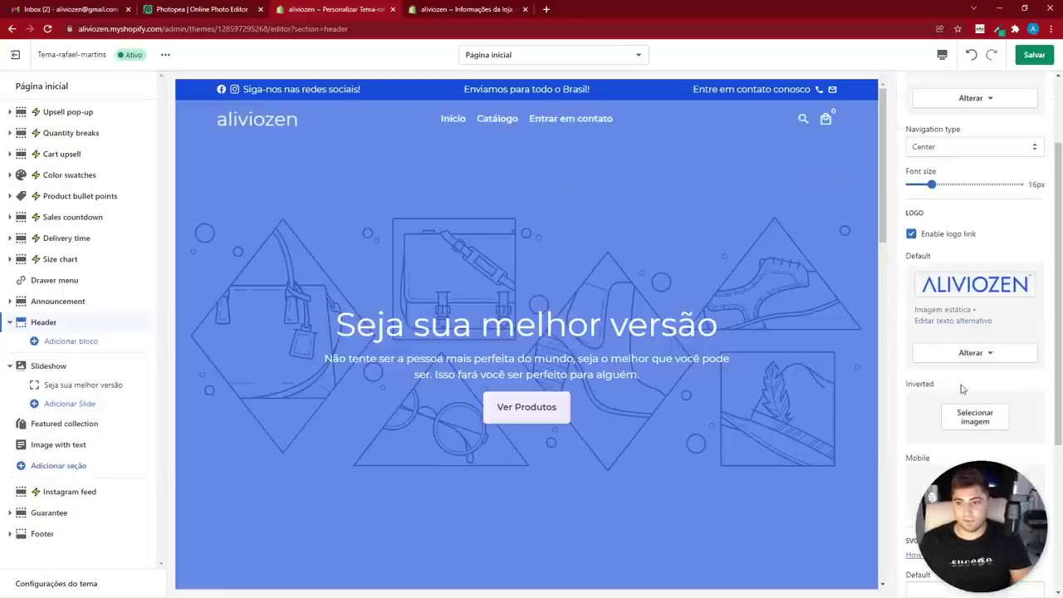
Step: Use the white ALIVIOZEN image as the inverted header logo
scroll(622, 258, "down", 5)
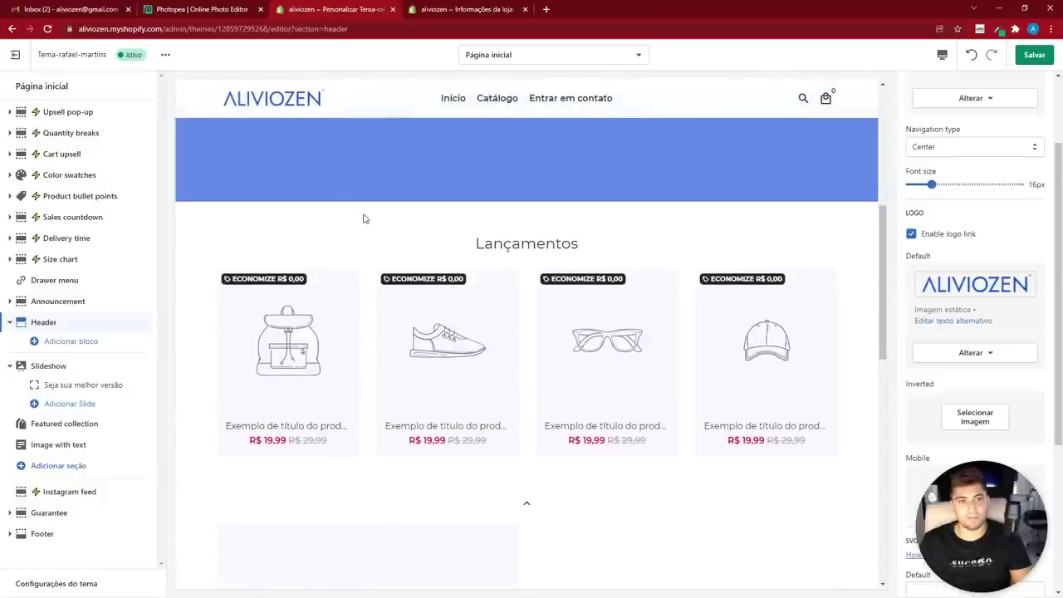
scroll(365, 218, "up", 5)
scroll(376, 229, "down", 4)
scroll(375, 228, "down", 3)
scroll(396, 236, "up", 5)
scroll(990, 373, "down", 1)
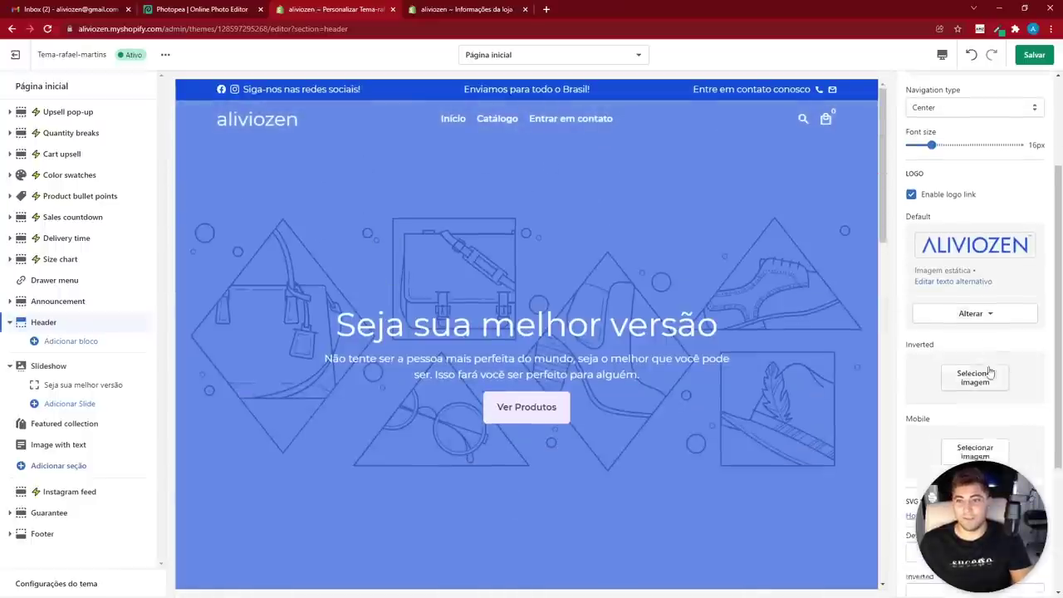
left_click(975, 376)
left_click(932, 236)
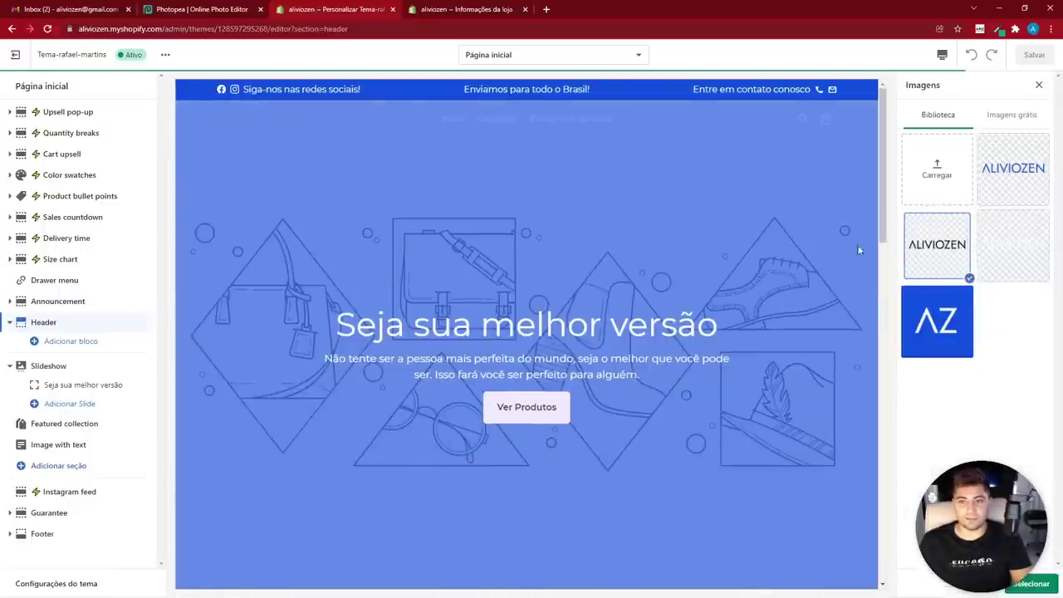
scroll(558, 221, "down", 3)
scroll(557, 221, "up", 3)
scroll(747, 241, "down", 3)
scroll(745, 239, "up", 3)
left_click(991, 264)
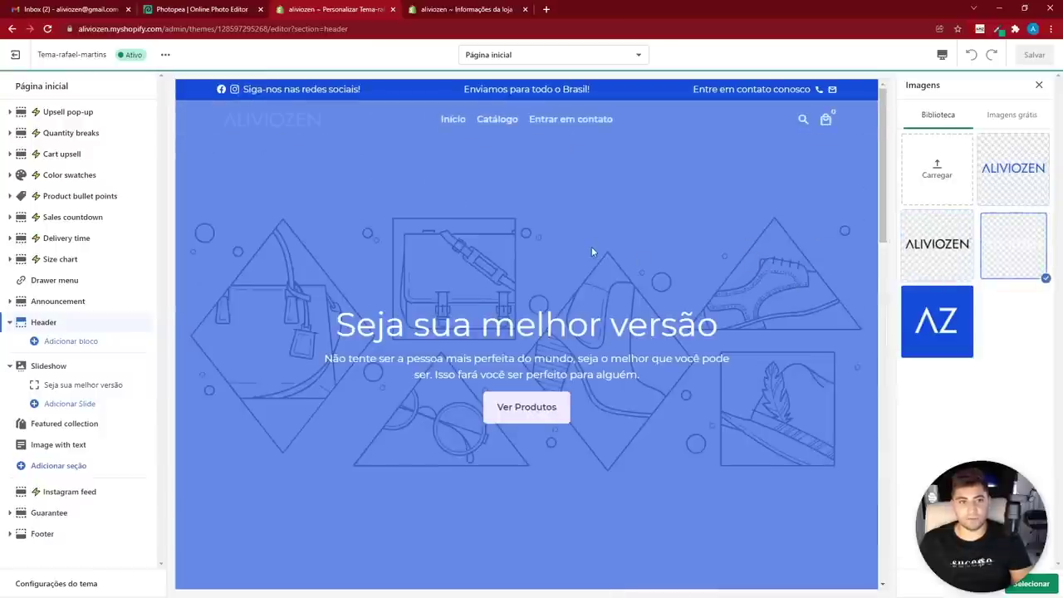
scroll(591, 245, "down", 5)
scroll(593, 253, "up", 3)
scroll(594, 257, "up", 2)
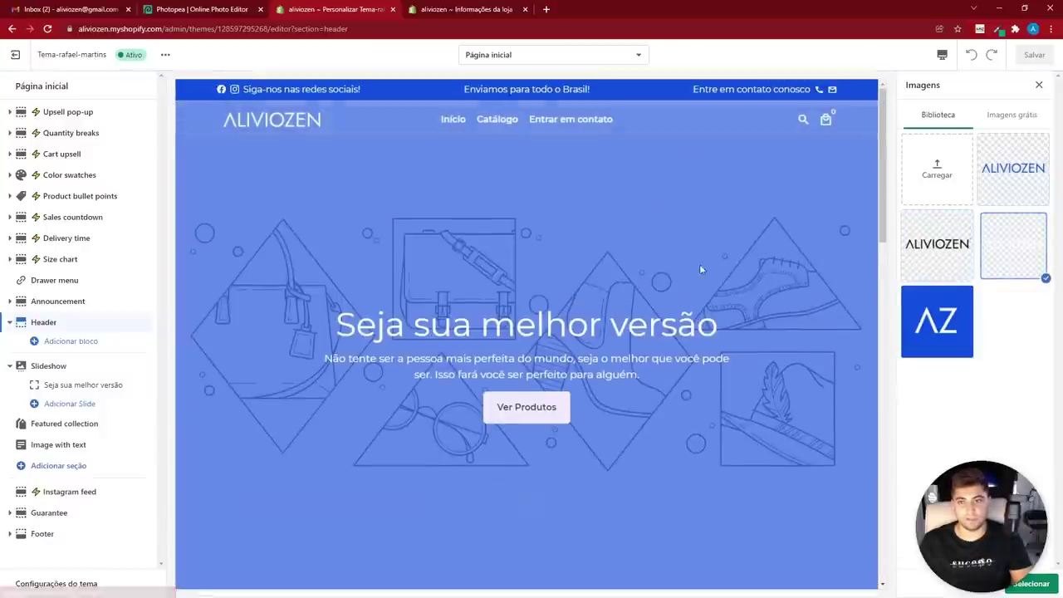
left_click(1029, 581)
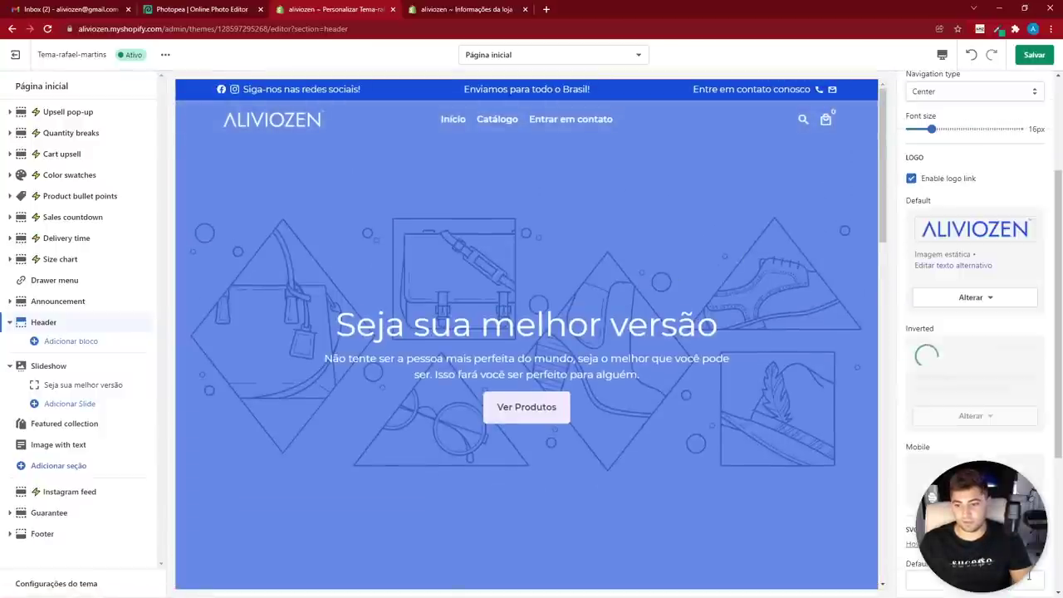
Step: Use the ALIVIOZEN image as the mobile header logo
scroll(962, 415, "down", 3)
left_click(975, 380)
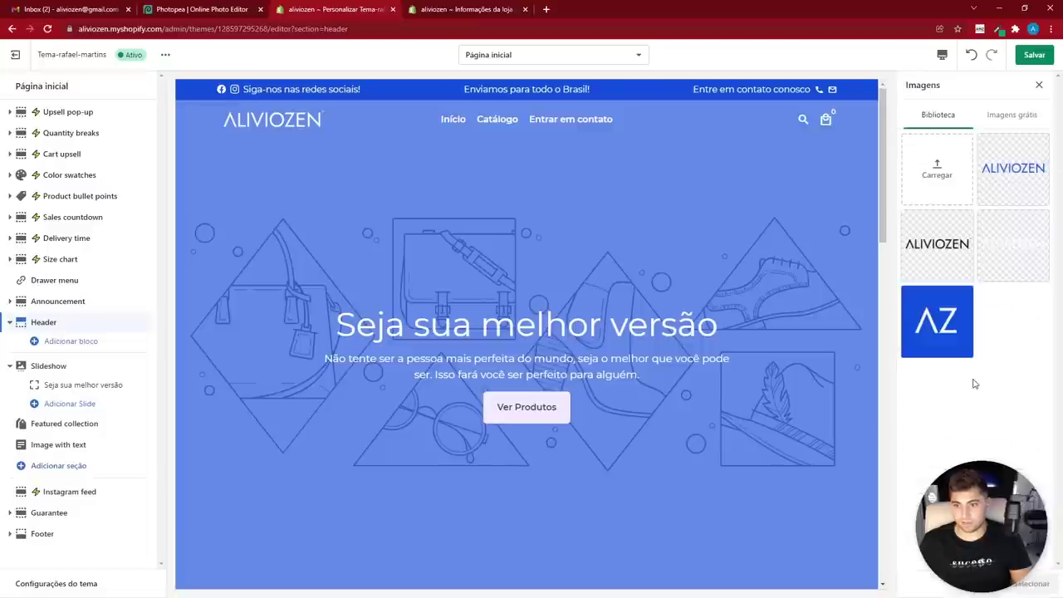
left_click(1013, 168)
left_click(1030, 583)
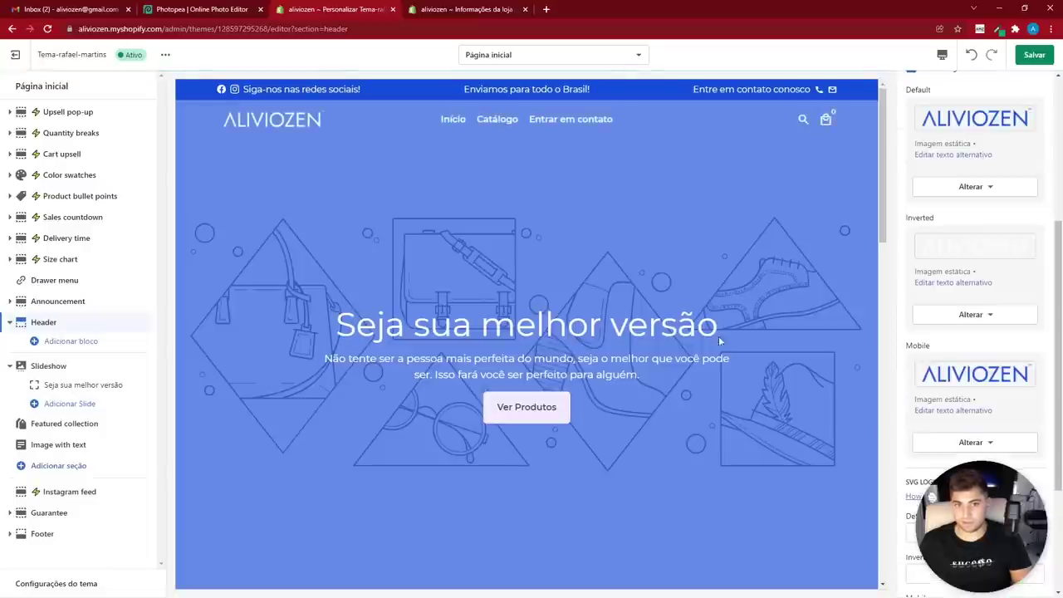
scroll(684, 214, "down", 3)
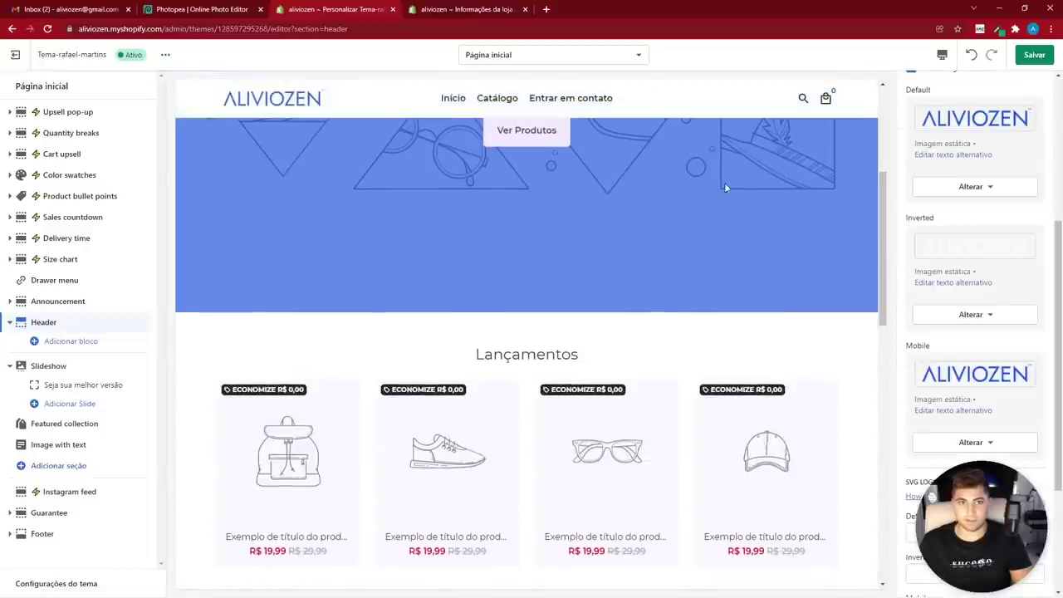
Step: Preview the store at mobile width and check the mobile logo settings
left_click(942, 54)
left_click(954, 83)
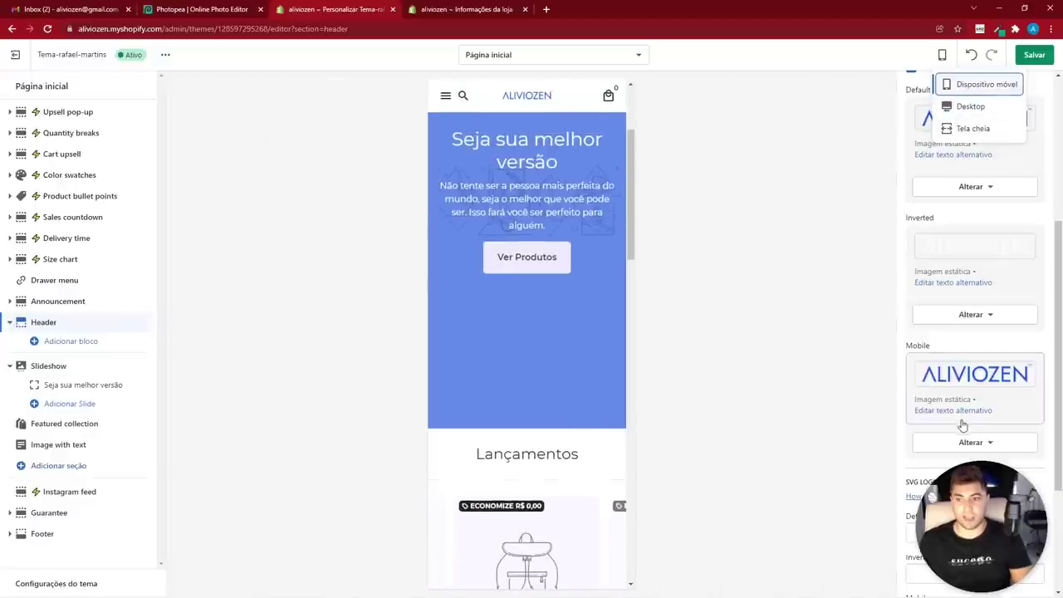
scroll(962, 416, "down", 1)
left_click(970, 387)
left_click(966, 382)
left_click(957, 354)
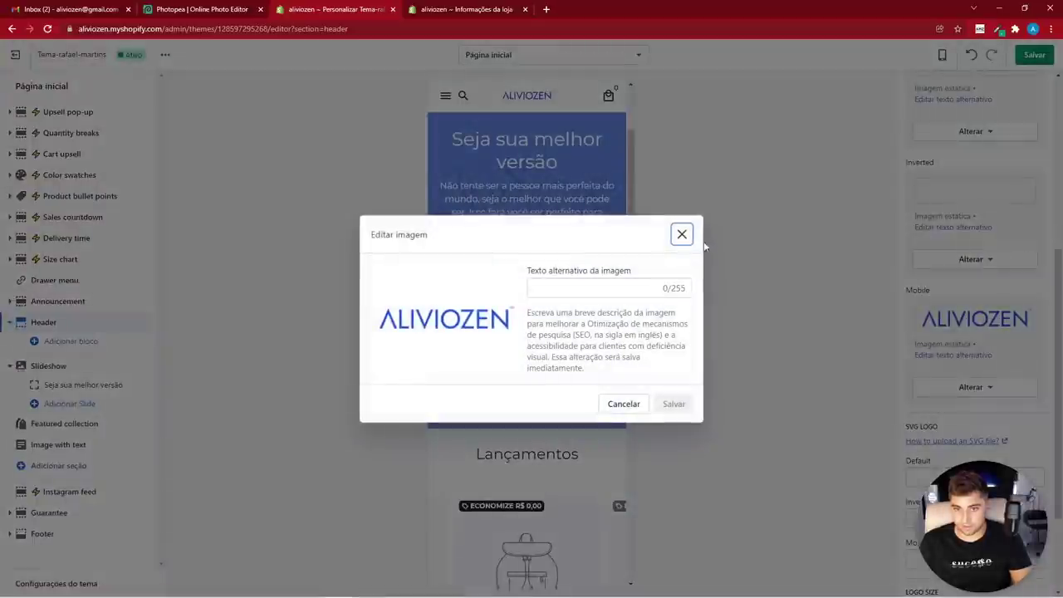
left_click(681, 234)
Step: Save logo widths of 200px desktop and 150px mobile, and enable search
scroll(971, 378, "down", 2)
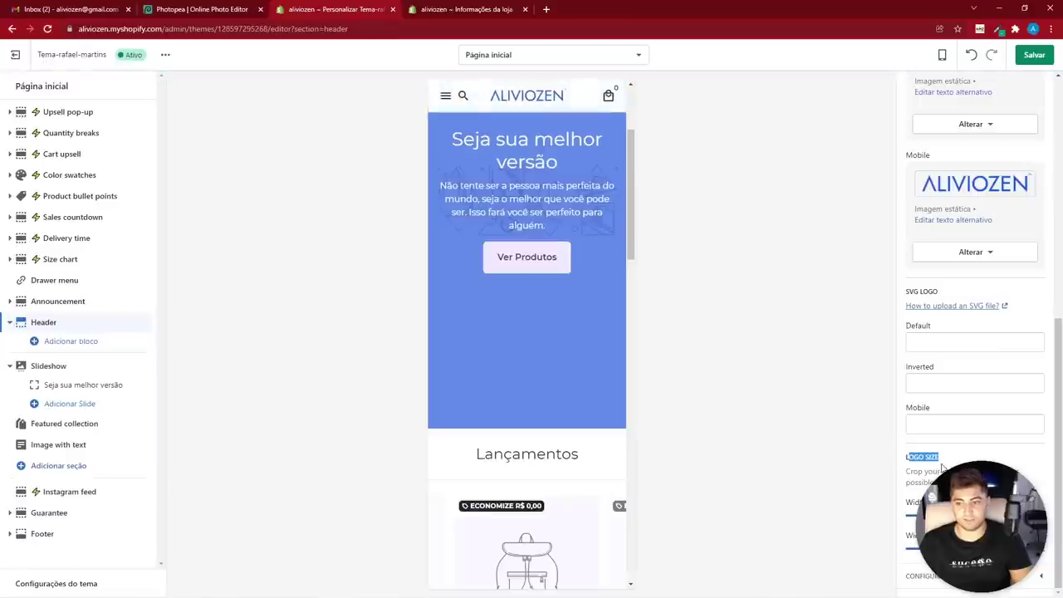
scroll(996, 249, "up", 5)
key("ctrl+s")
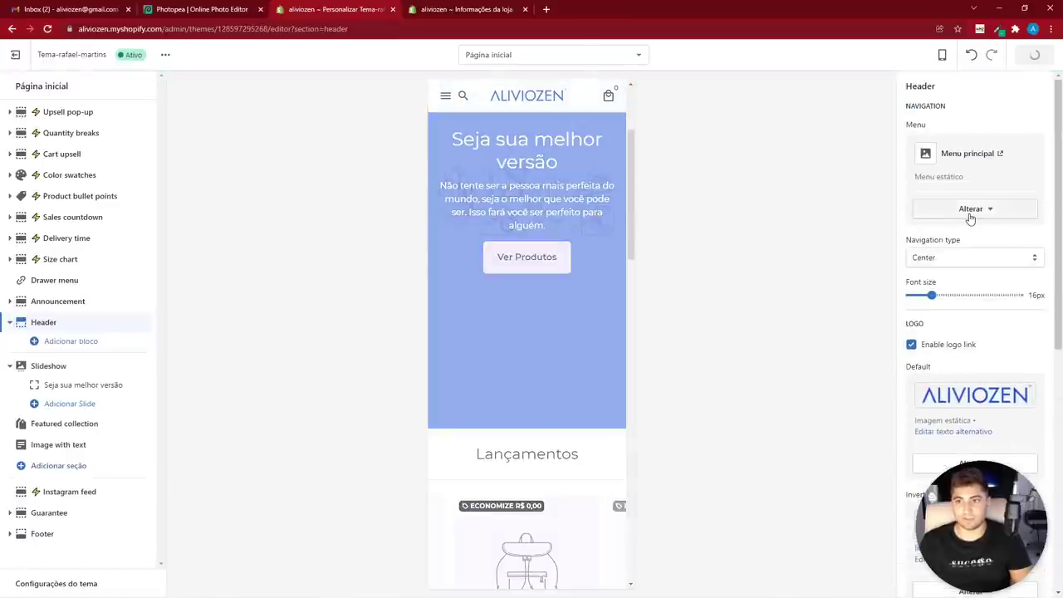
left_click(969, 209)
left_click(977, 209)
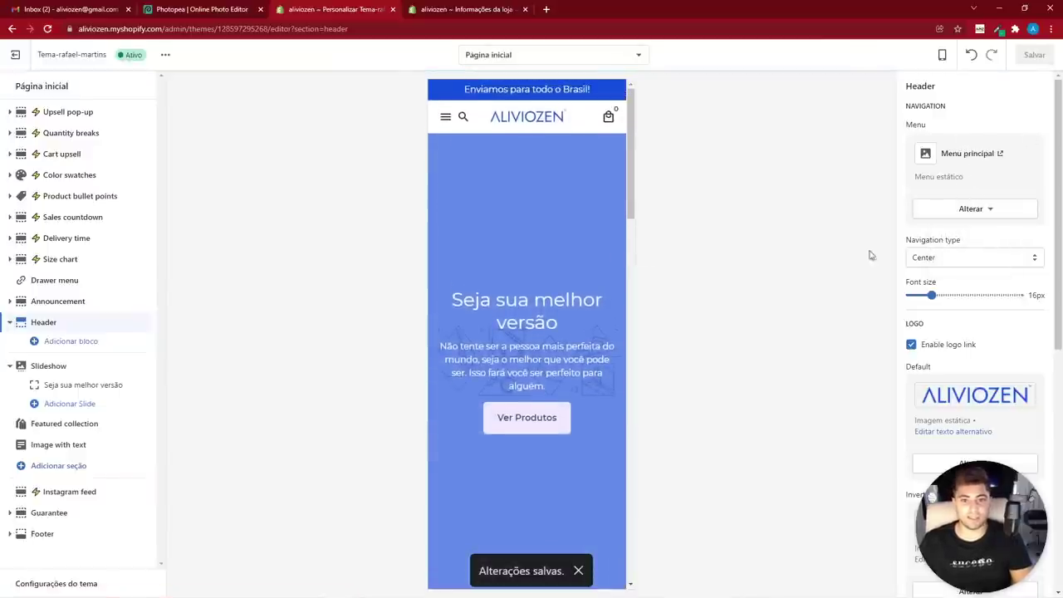
scroll(973, 220, "down", 1)
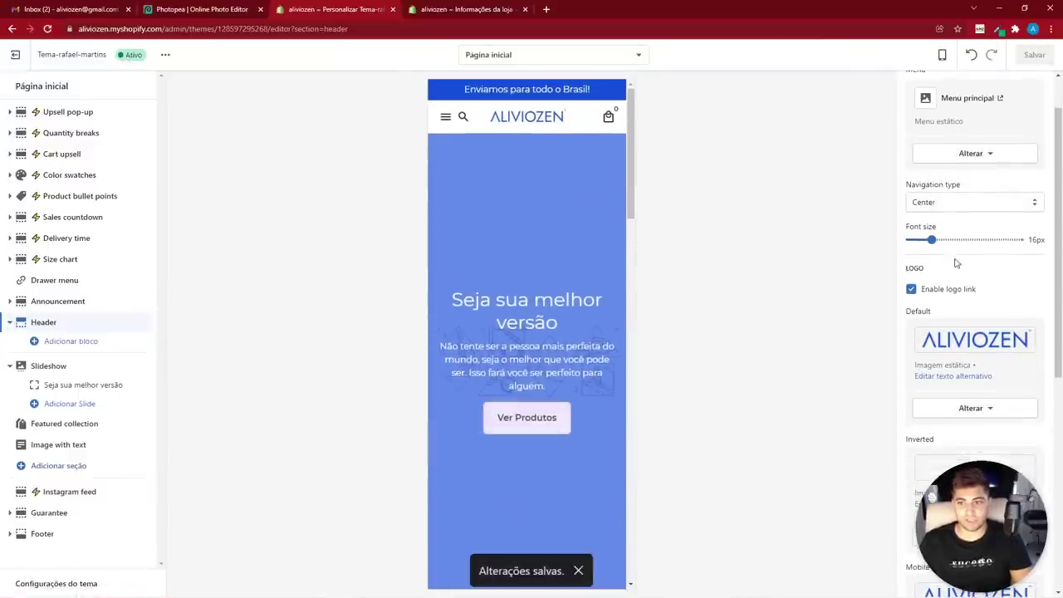
Step: Return the preview to desktop width and review the resized header
left_click(941, 54)
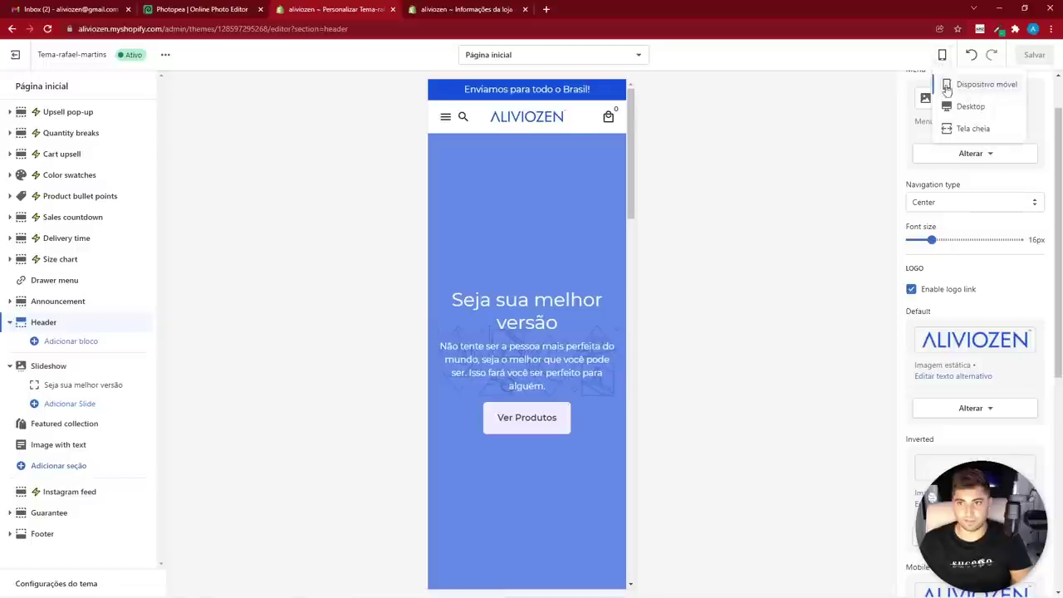
left_click(967, 106)
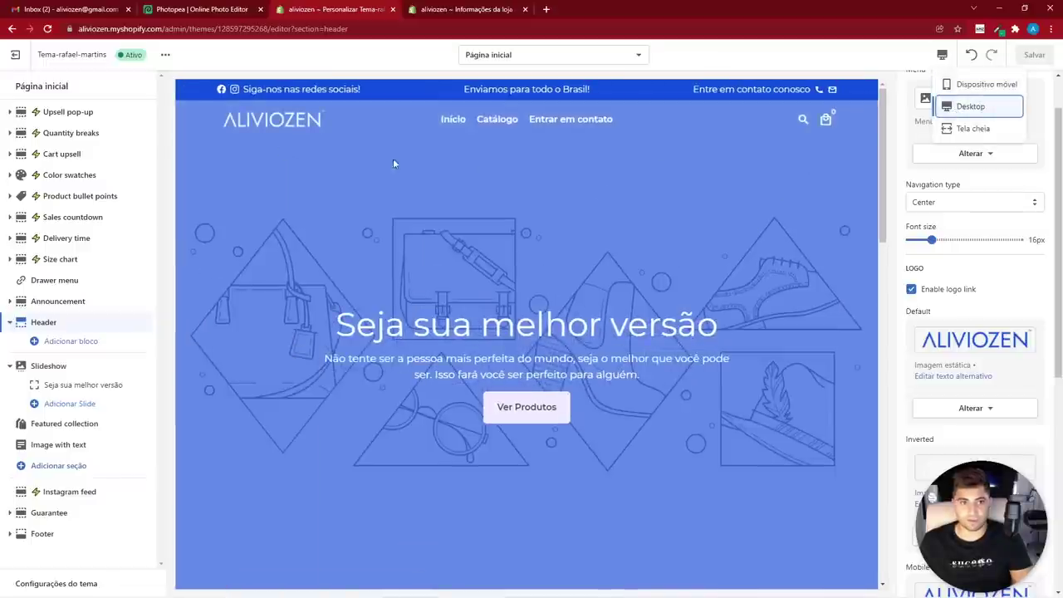
scroll(984, 293, "down", 5)
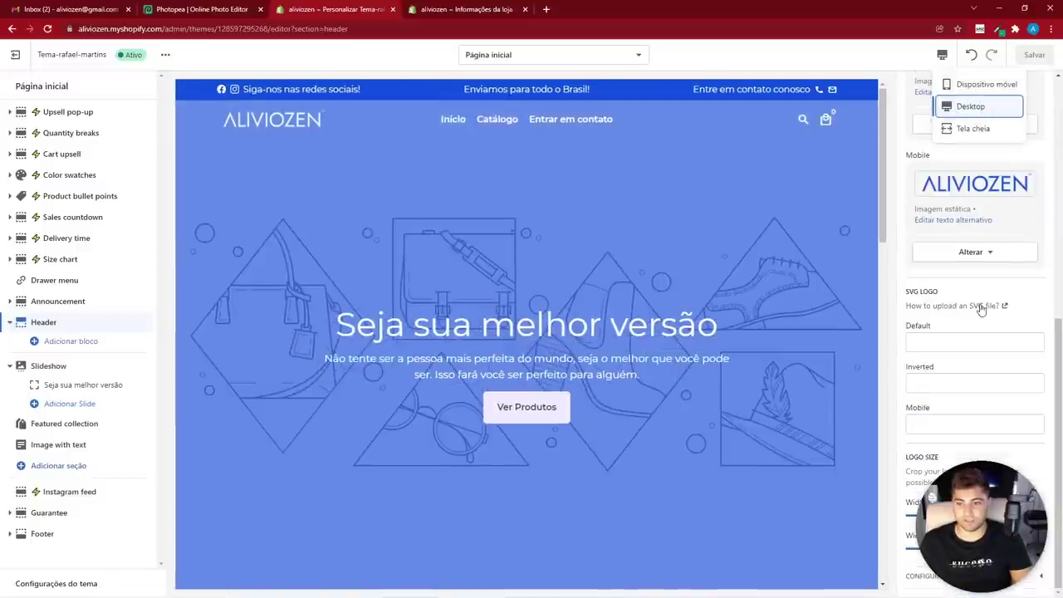
scroll(975, 327, "up", 5)
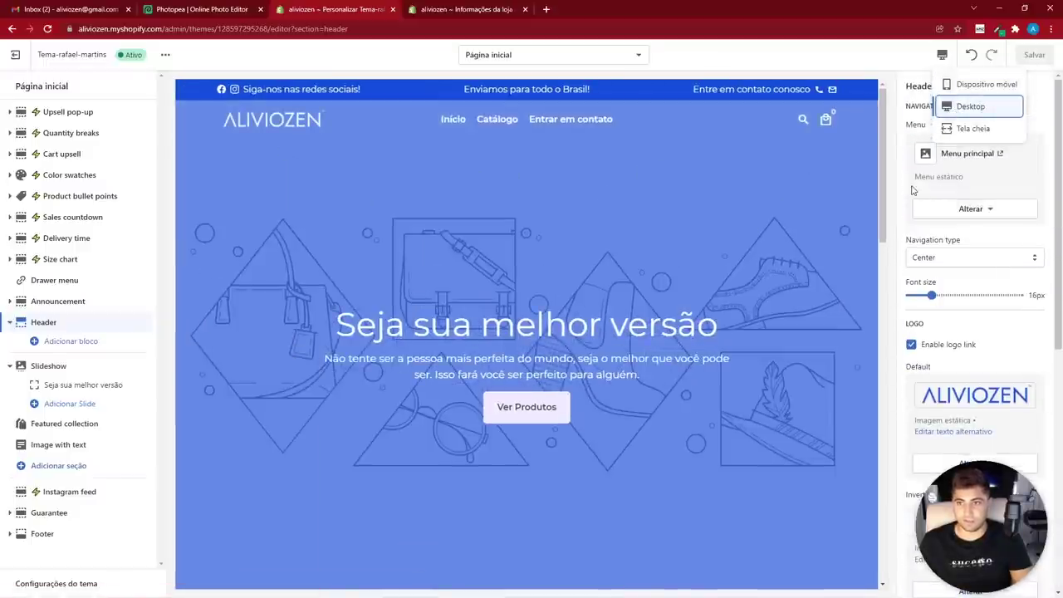
scroll(929, 229, "down", 5)
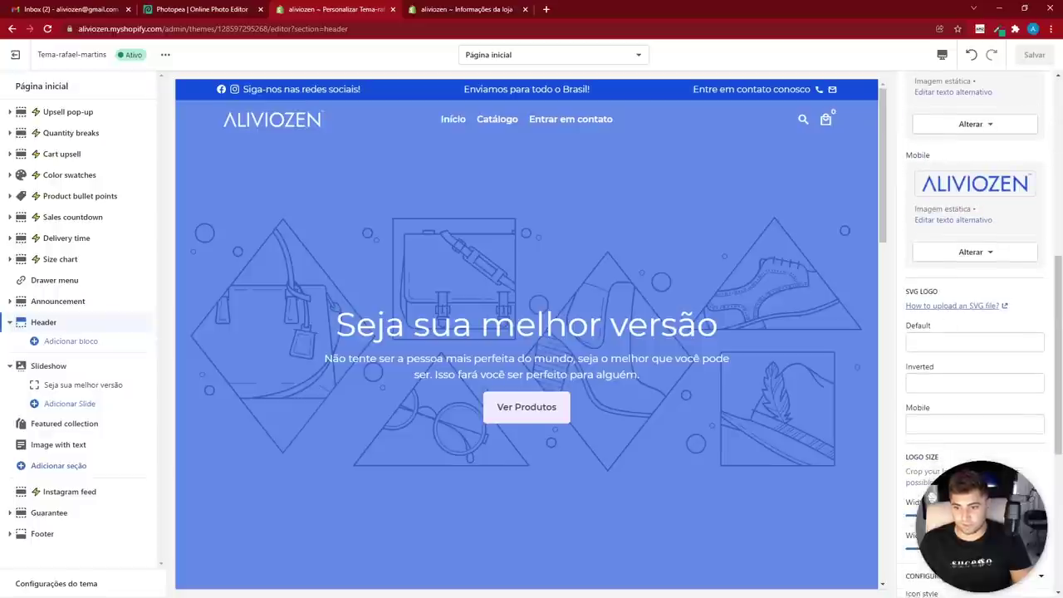
scroll(951, 373, "down", 3)
scroll(952, 373, "down", 2)
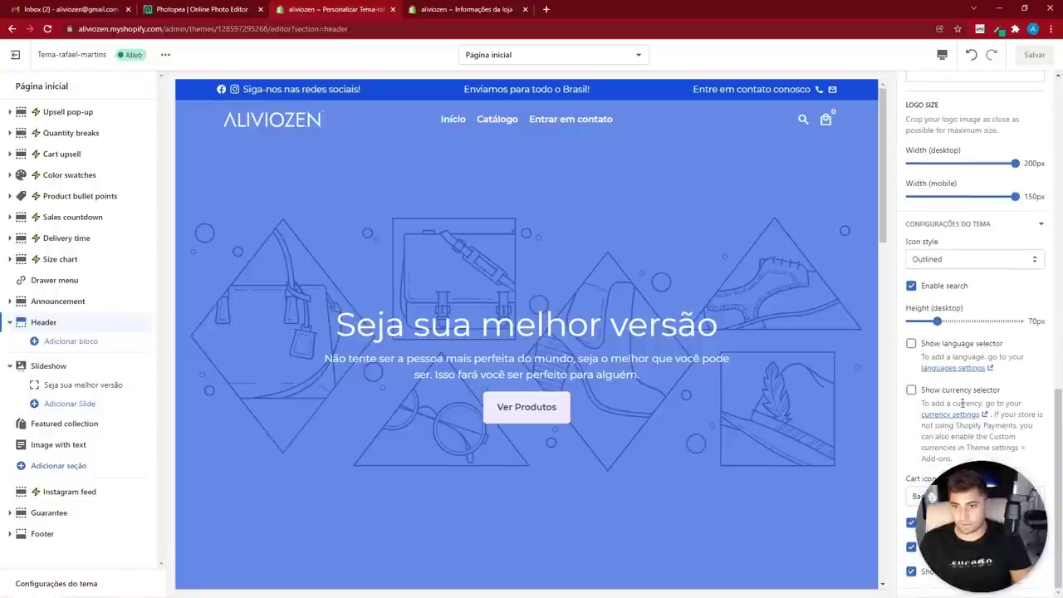
scroll(943, 224, "up", 8)
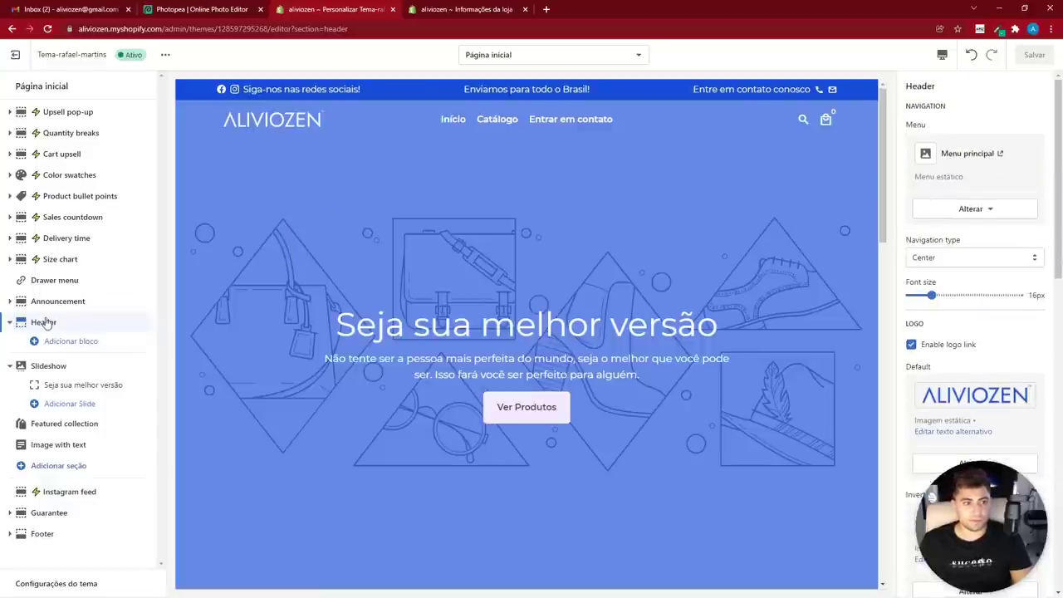
Step: Collapse Header, open Slideshow settings, then start a new tab typing 'back stret'
left_click(10, 322)
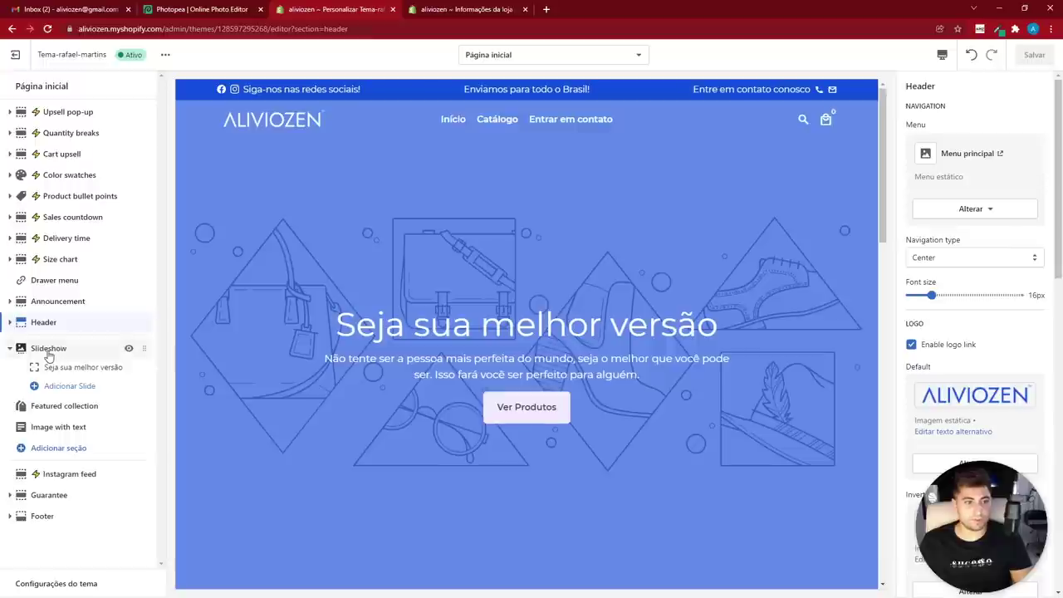
left_click(48, 352)
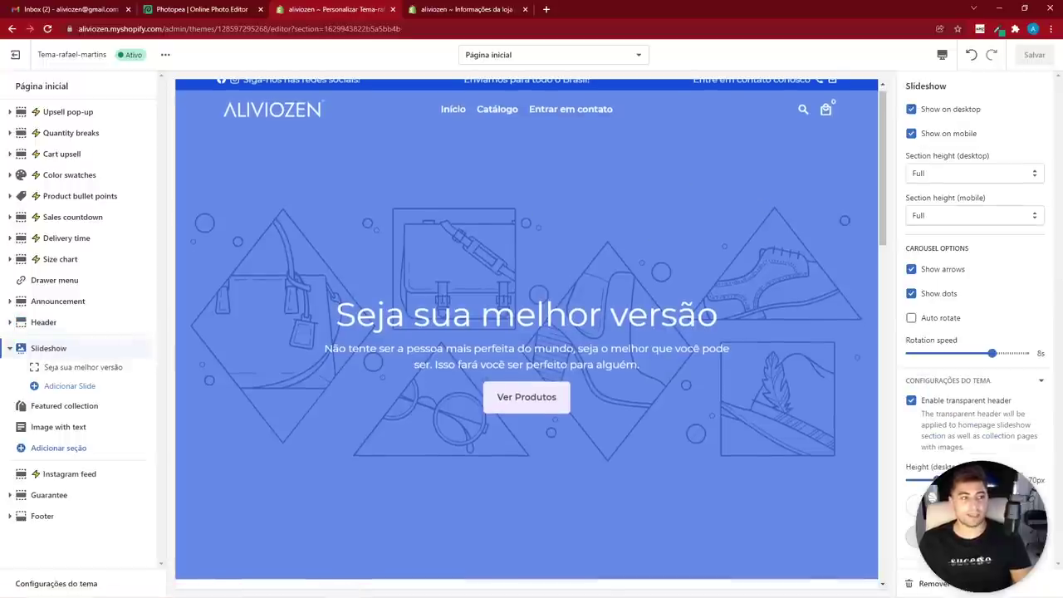
left_click(546, 10)
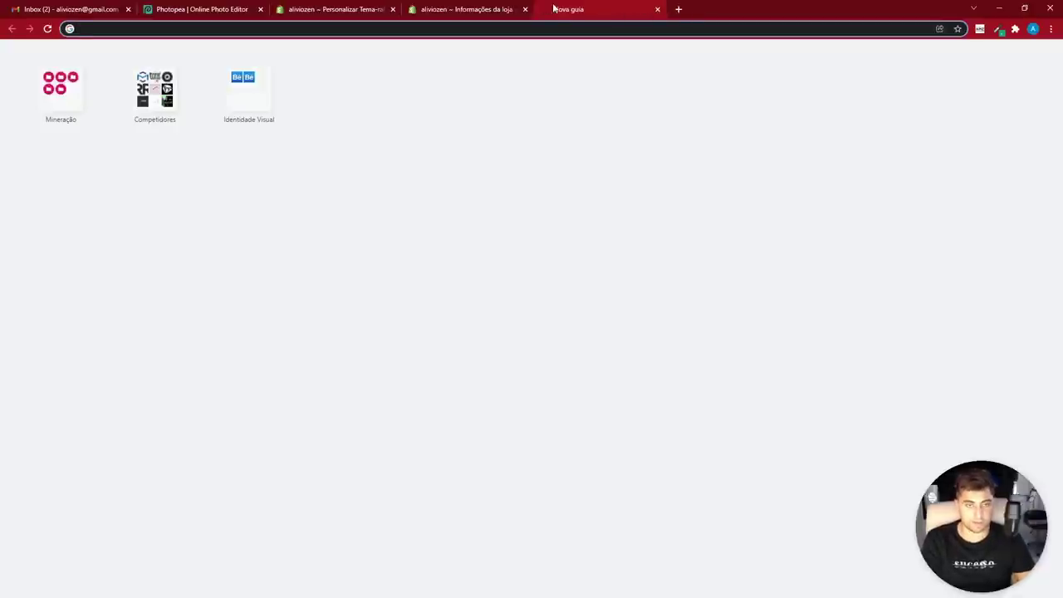
type("back stre")
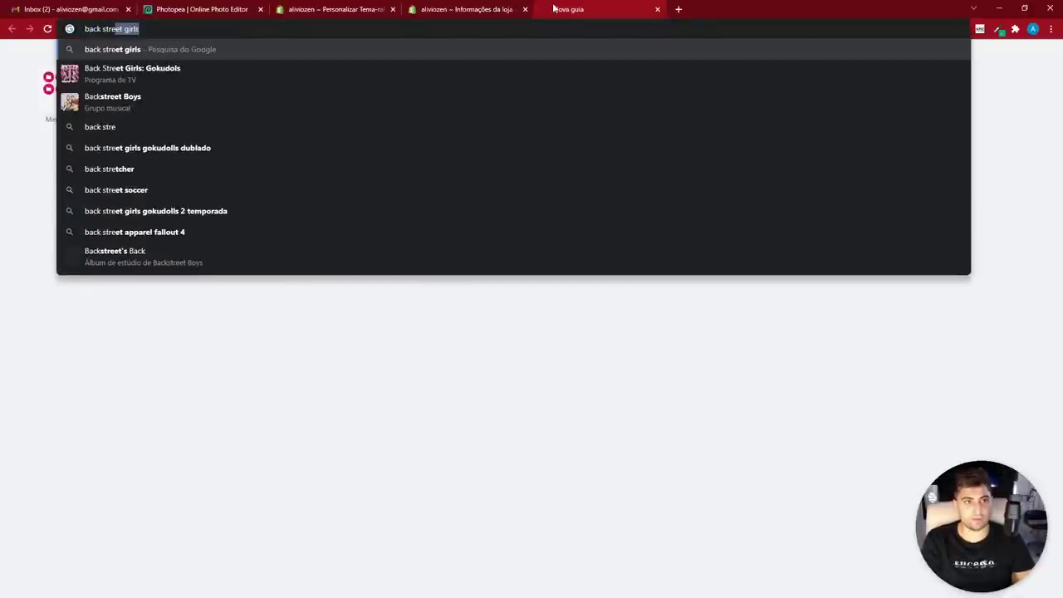
type("tcher")
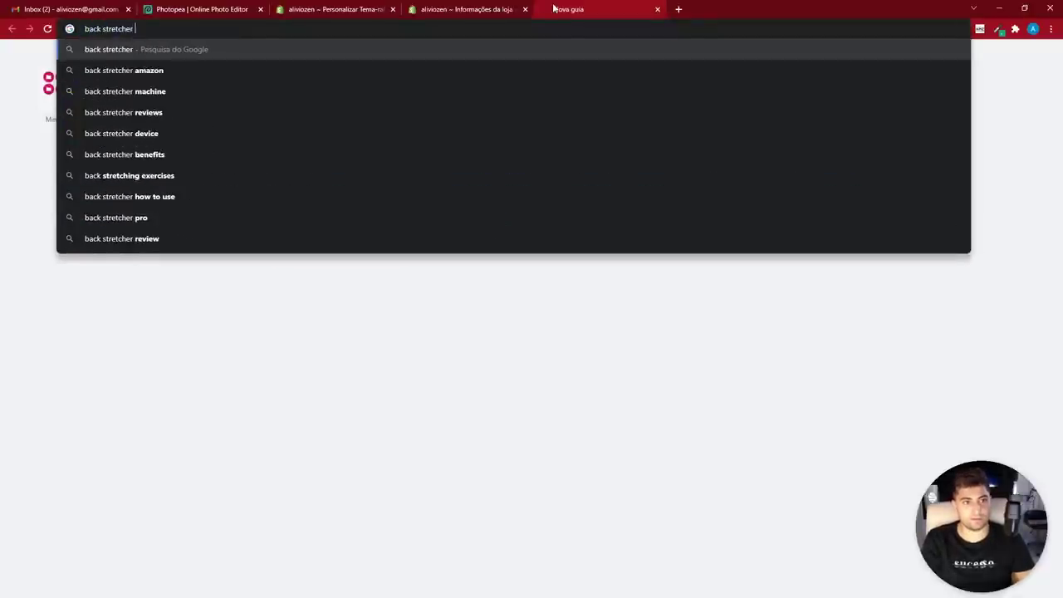
Step: Search Google Images for 'back stretcher' and open the Spine Relief stretcher image in a new tab
key("Return")
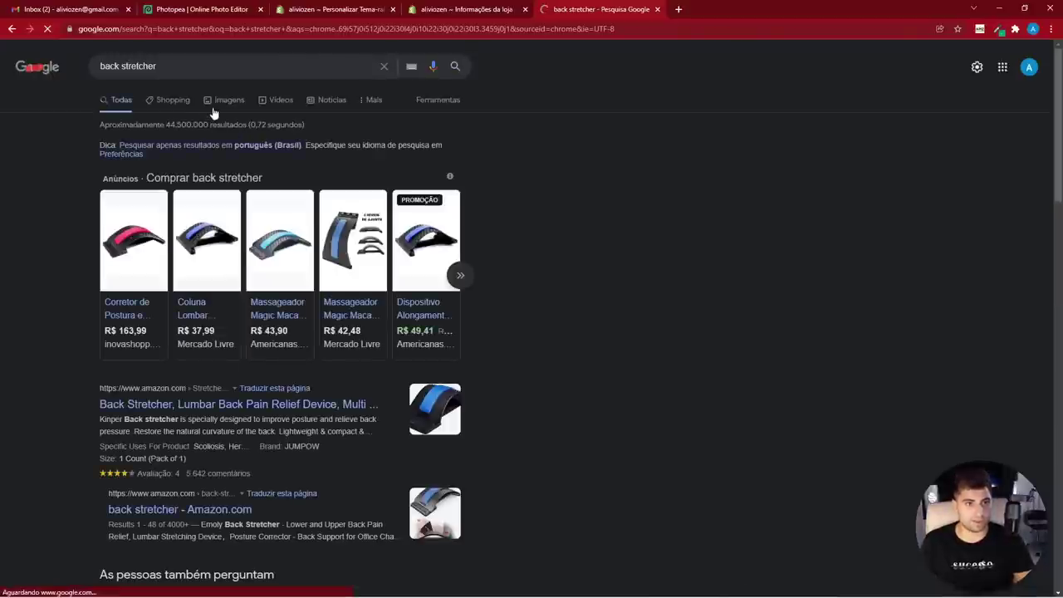
left_click(225, 99)
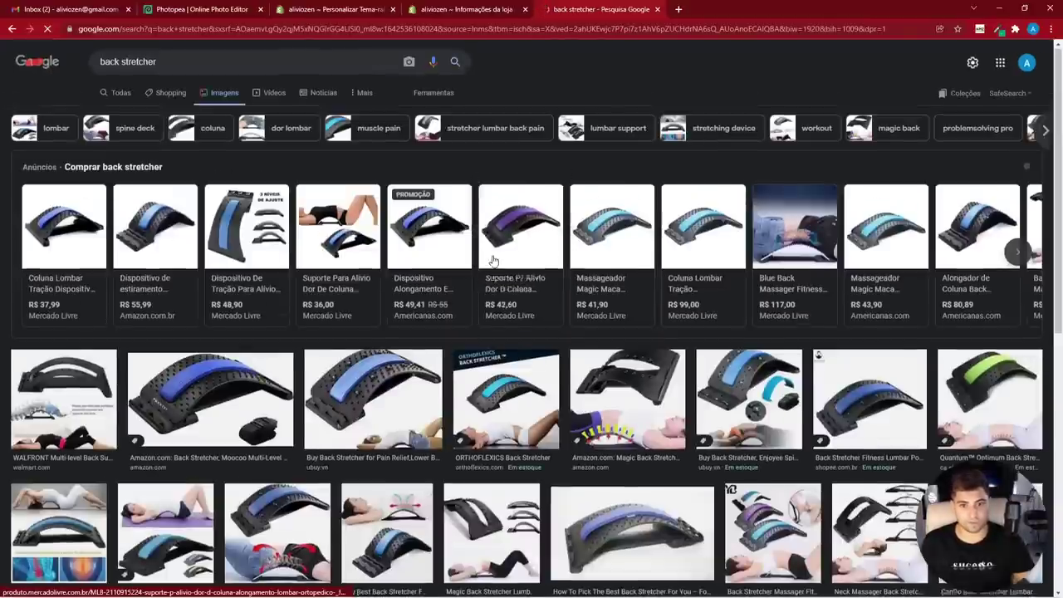
scroll(604, 282, "down", 10)
left_click(719, 336)
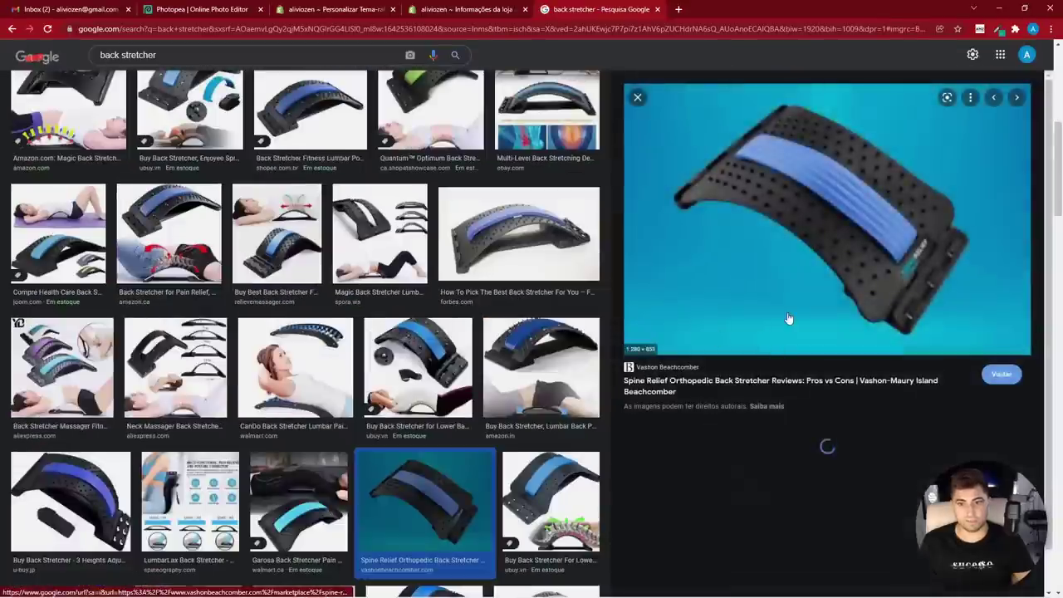
right_click(724, 174)
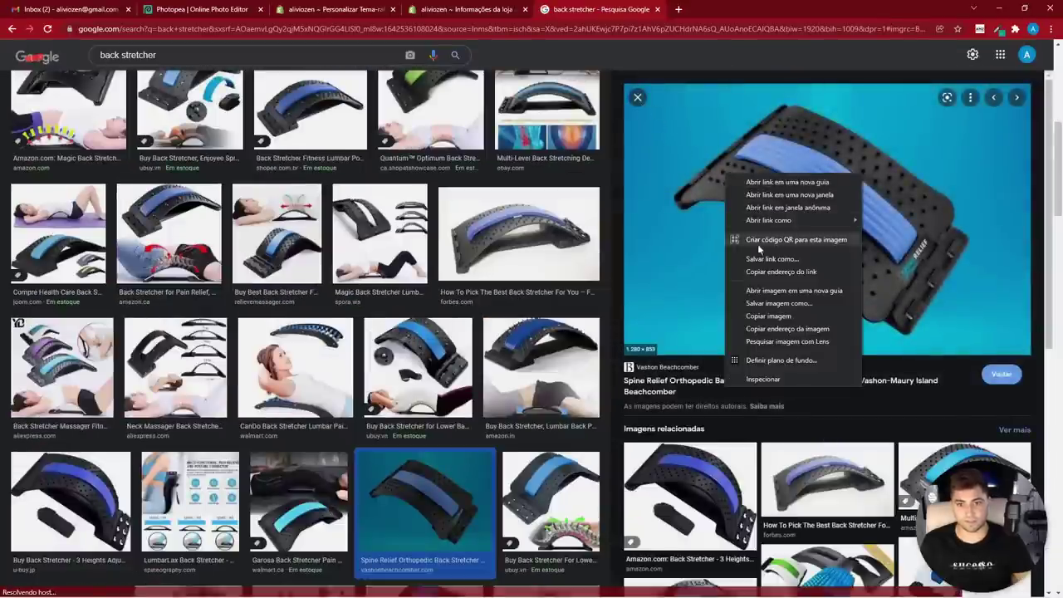
left_click(774, 290)
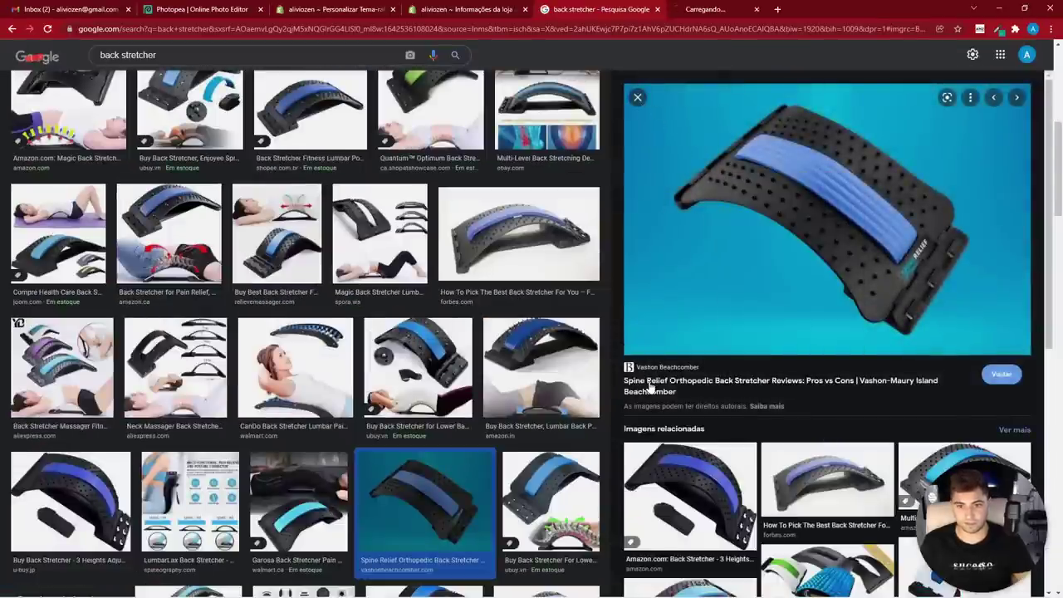
Step: Browse more stretcher results, check the Spine Relief tab, then return to the Shopify theme editor
left_click(322, 493)
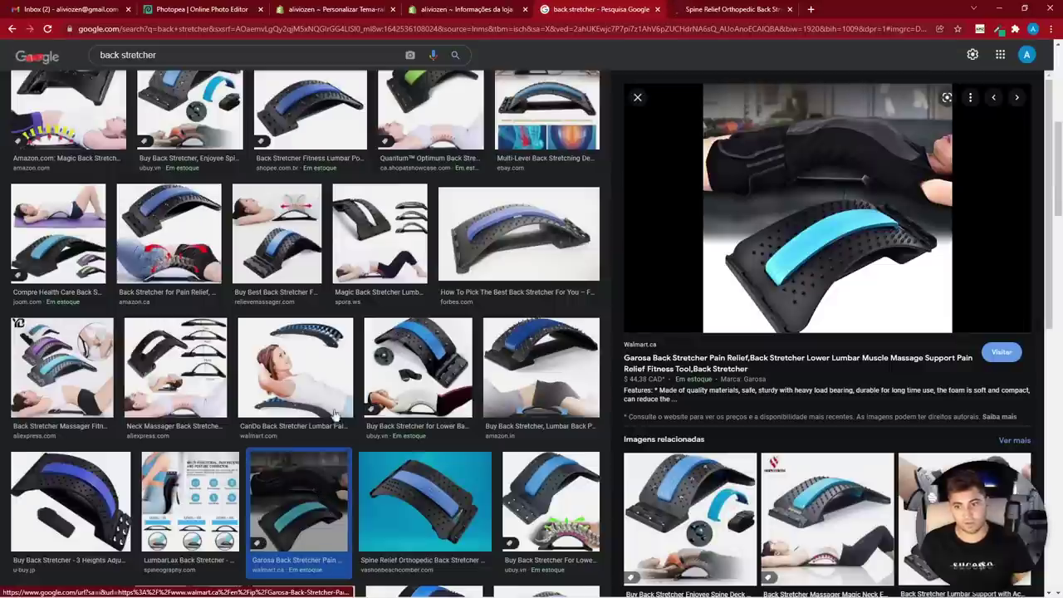
scroll(356, 379, "up", 3)
scroll(353, 359, "up", 5)
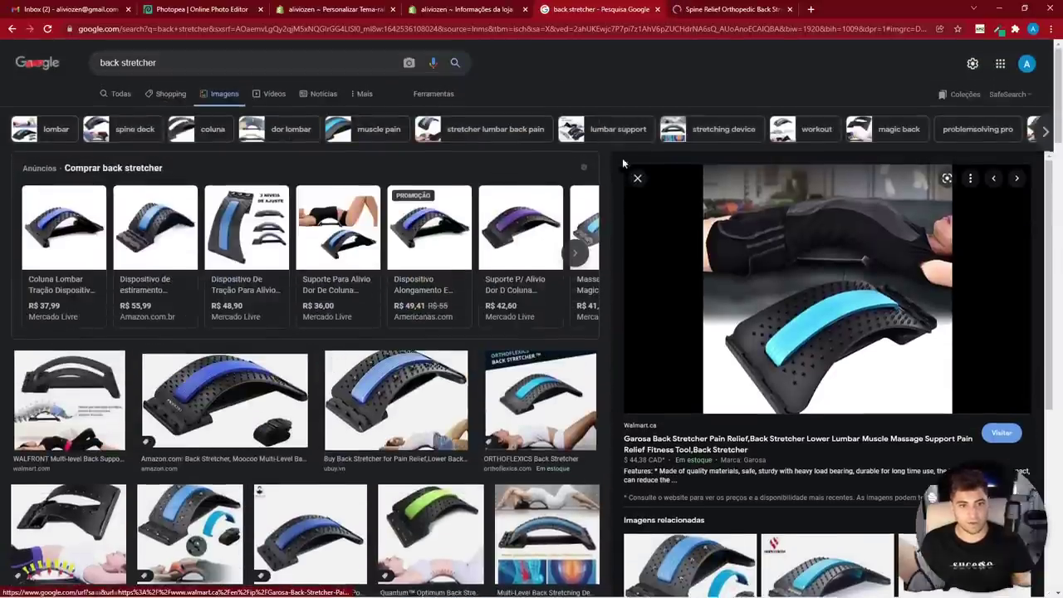
key("Escape")
scroll(498, 311, "down", 10)
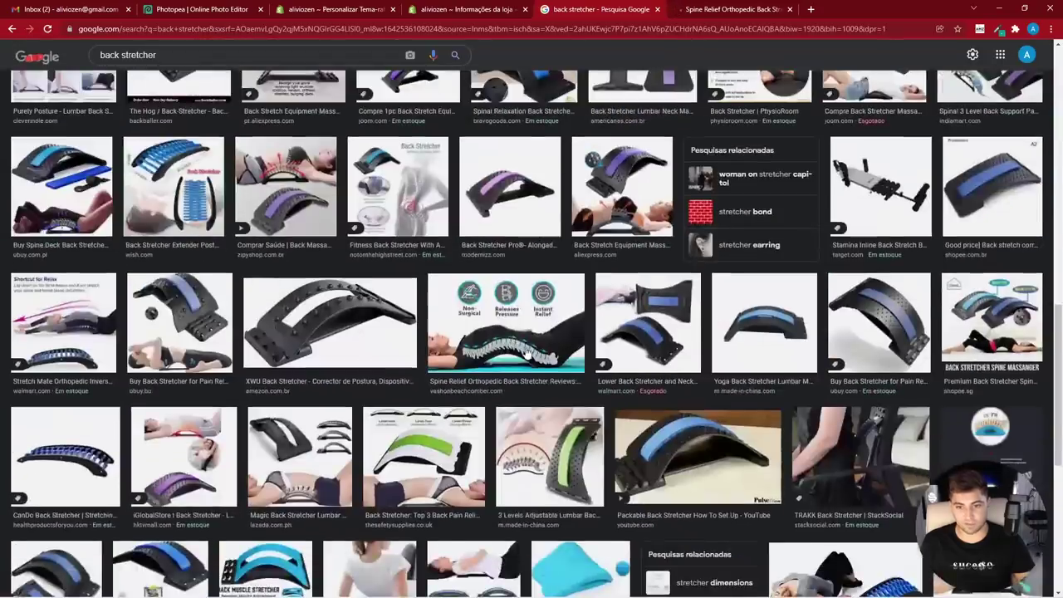
scroll(527, 354, "down", 5)
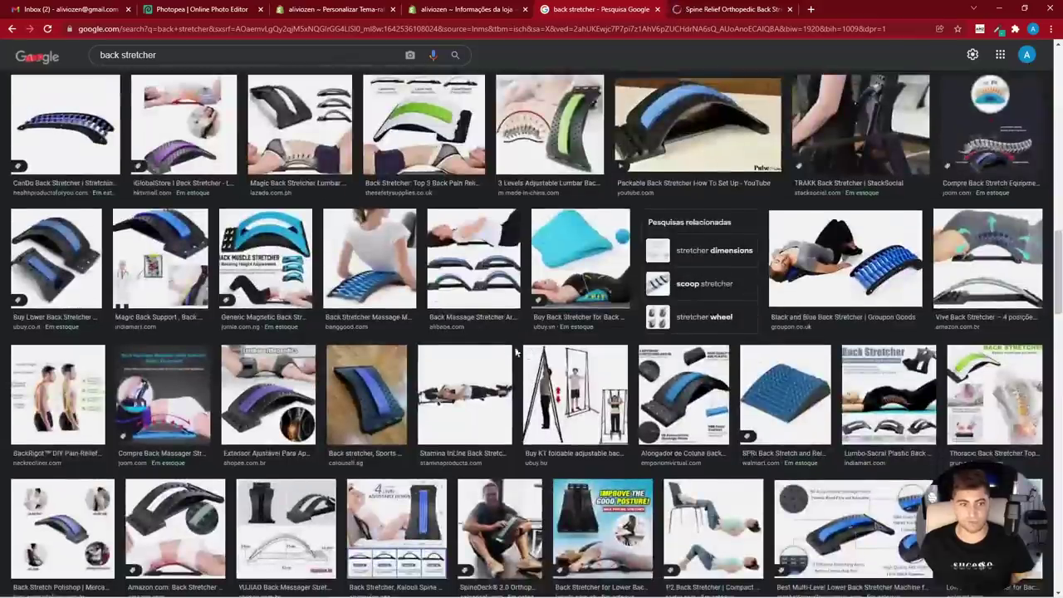
scroll(505, 351, "down", 5)
scroll(508, 344, "down", 10)
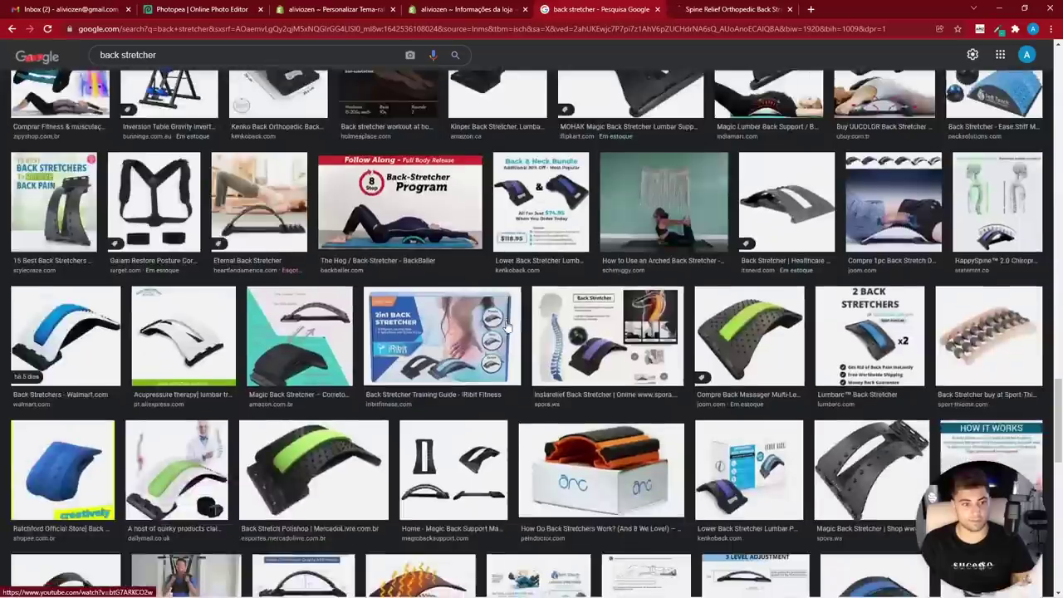
scroll(553, 343, "up", 5)
left_click(716, 7)
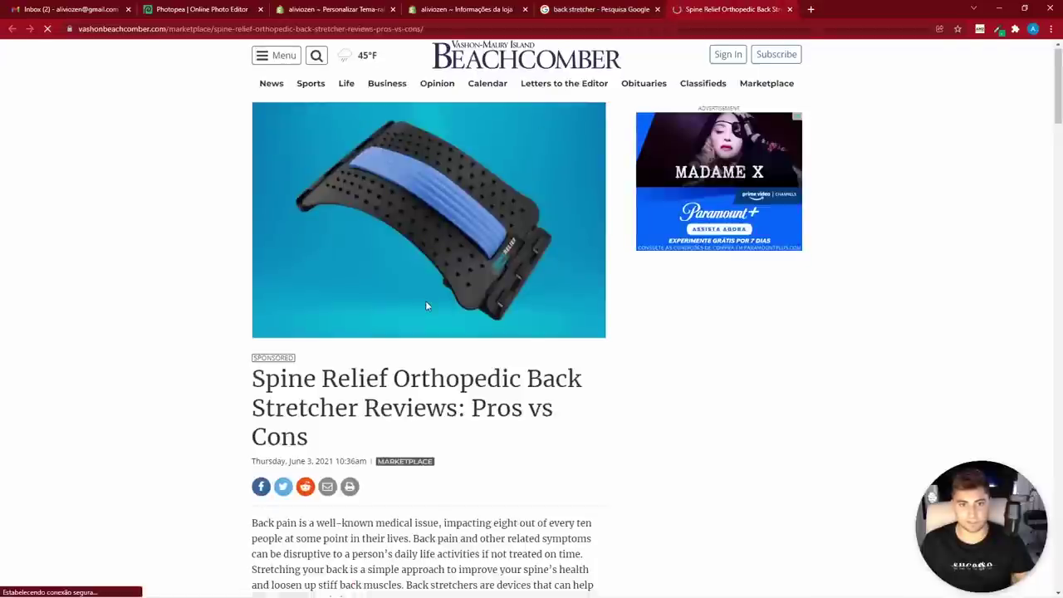
key("ctrl+3")
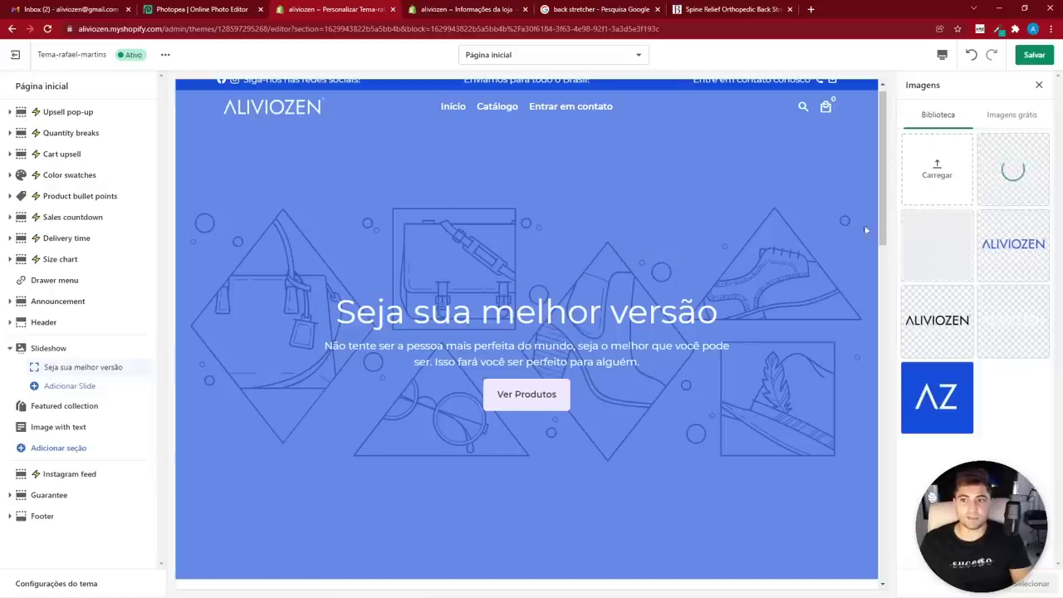
Step: Select the uploaded back-stretcher photo as the slide's background image
left_click(988, 170)
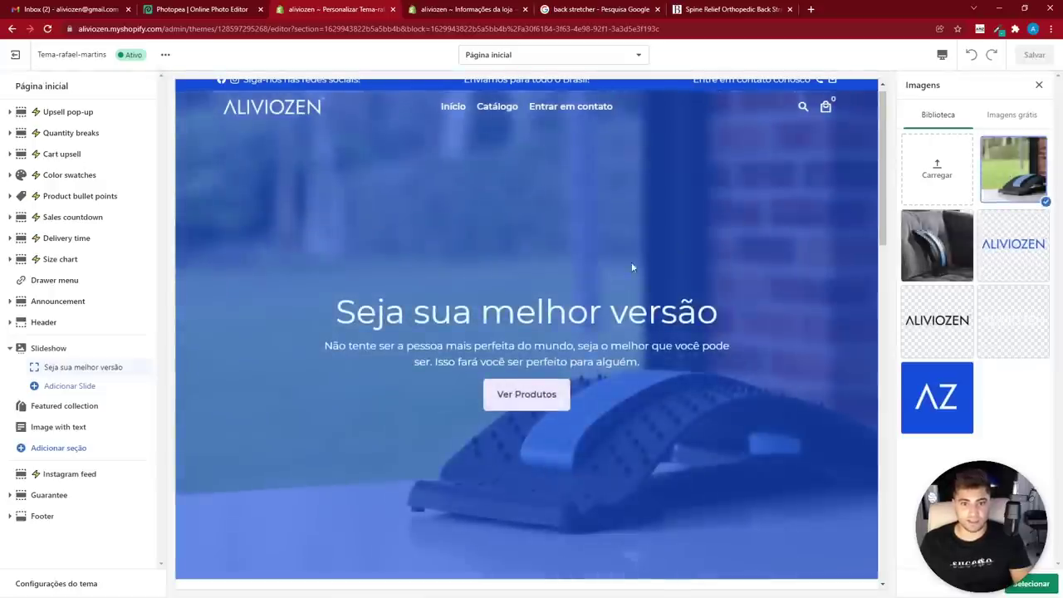
scroll(644, 270, "down", 2)
scroll(650, 270, "up", 2)
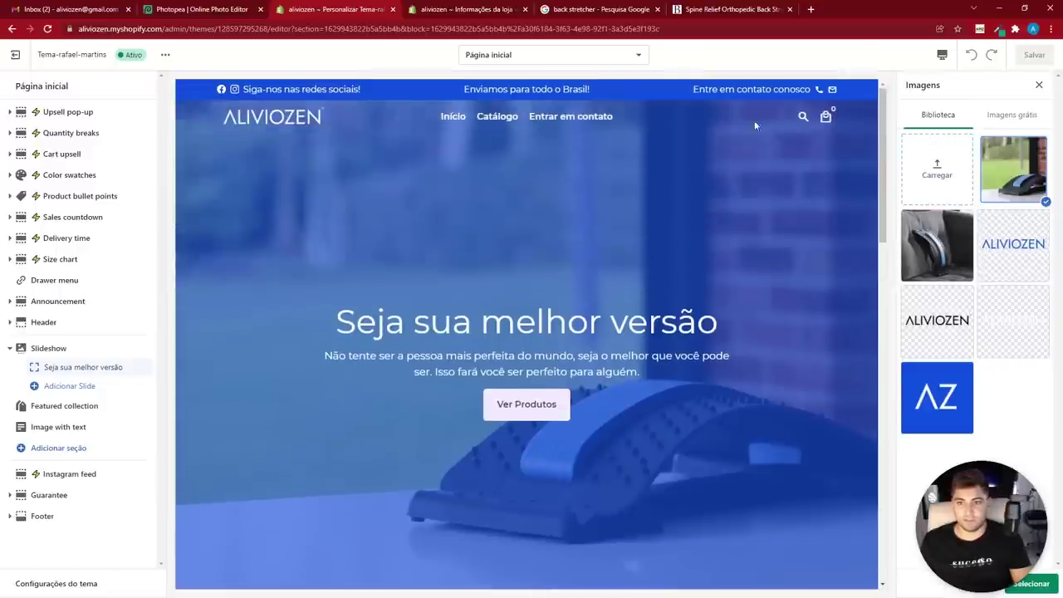
left_click(1016, 586)
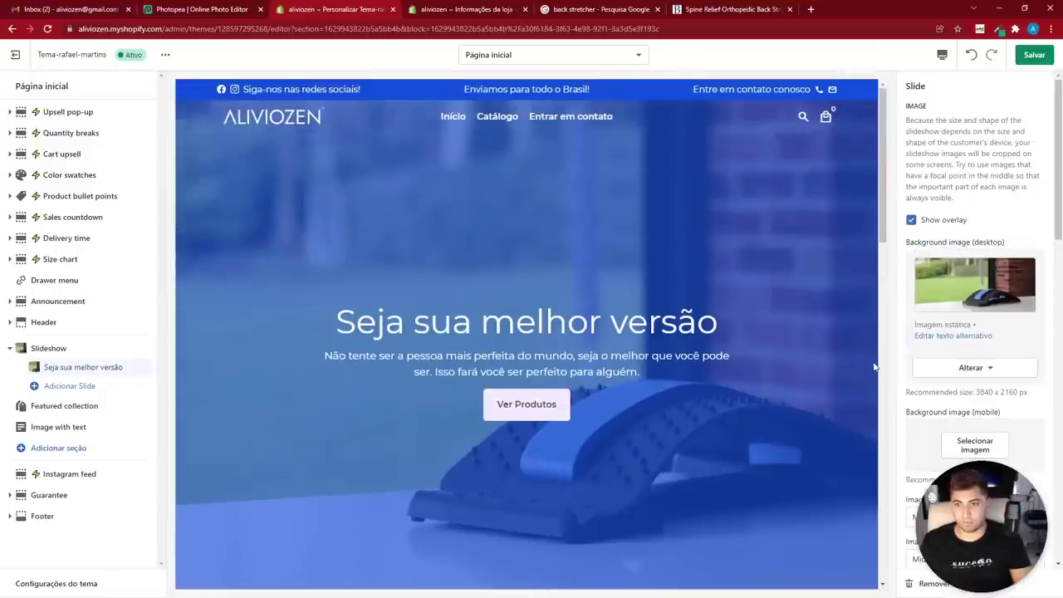
Step: Keep the slide's desktop image position at Middle center
scroll(955, 332, "down", 4)
left_click(926, 323)
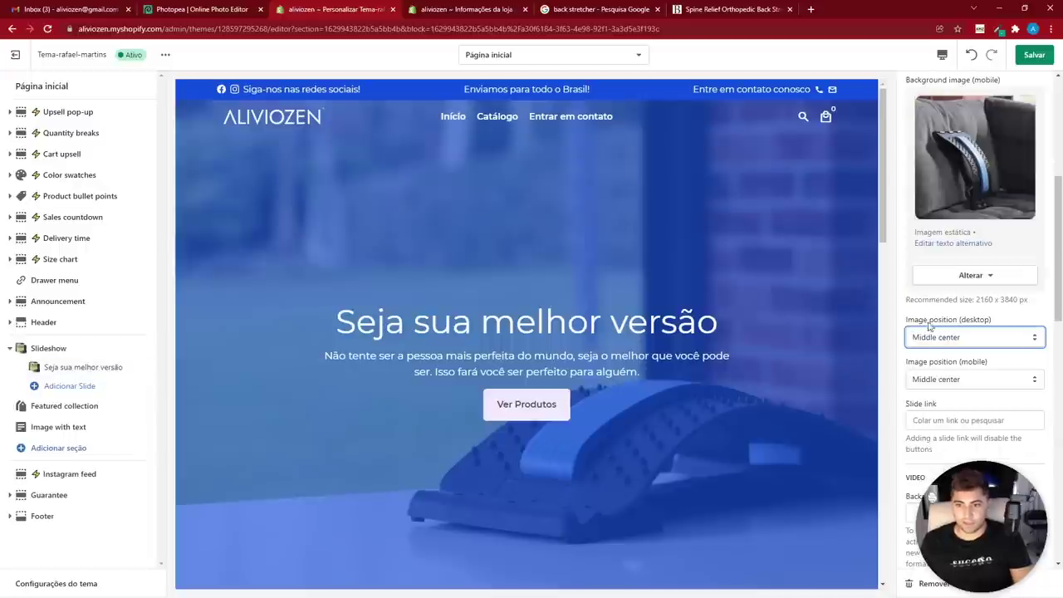
left_click(946, 342)
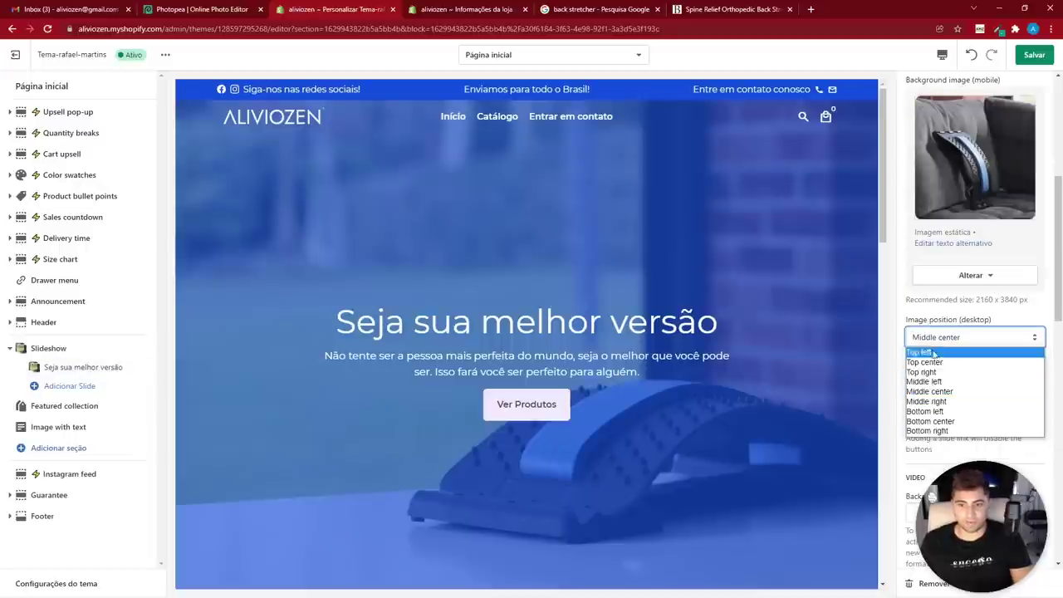
left_click(935, 337)
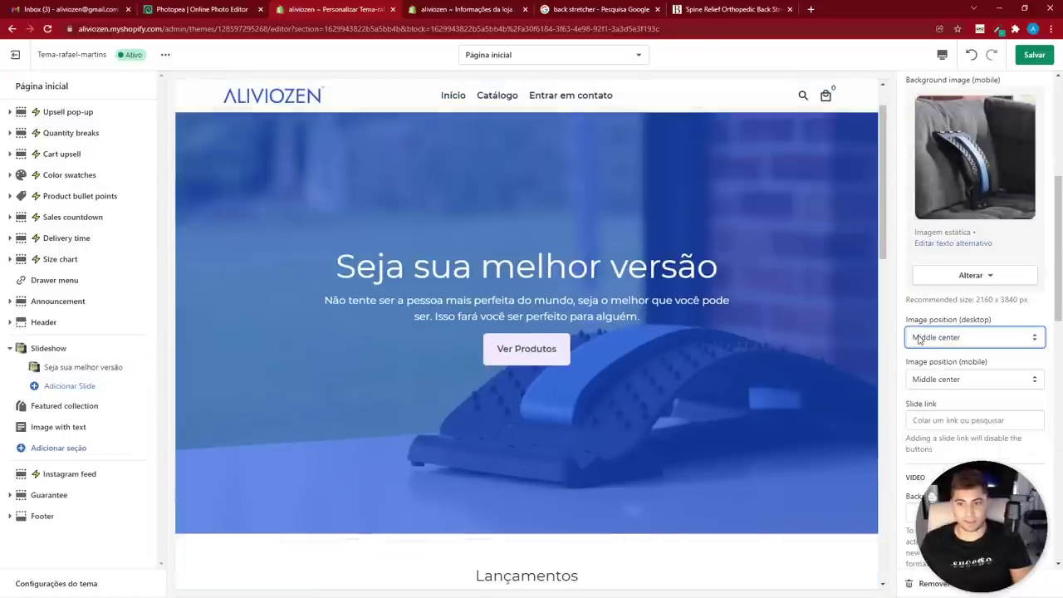
left_click(922, 340)
left_click(932, 337)
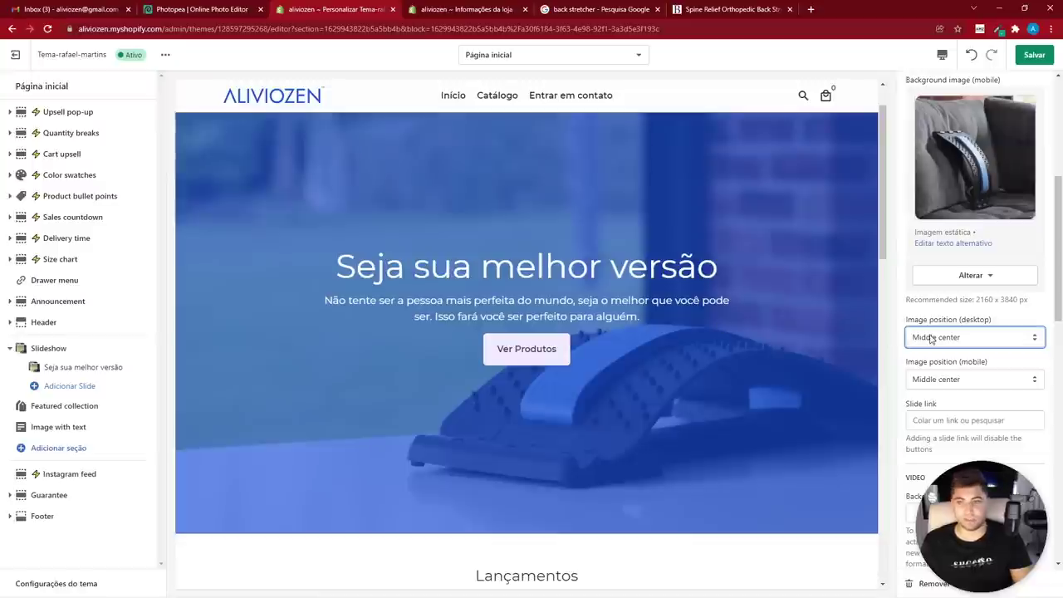
scroll(944, 359, "down", 3)
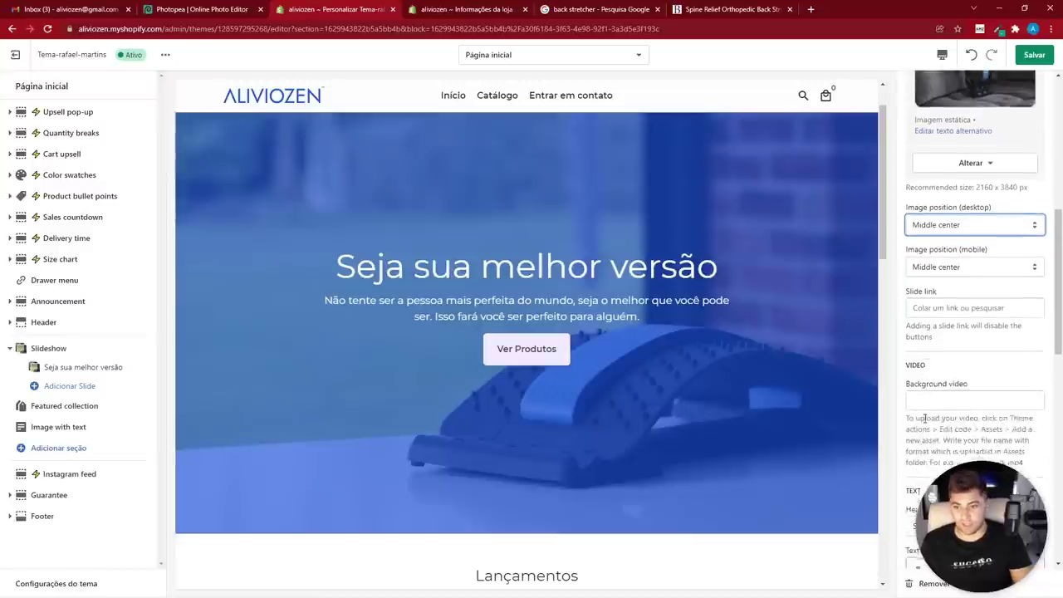
Step: Set the slide heading to 'Dores nunca mais...'
triple_click(945, 360)
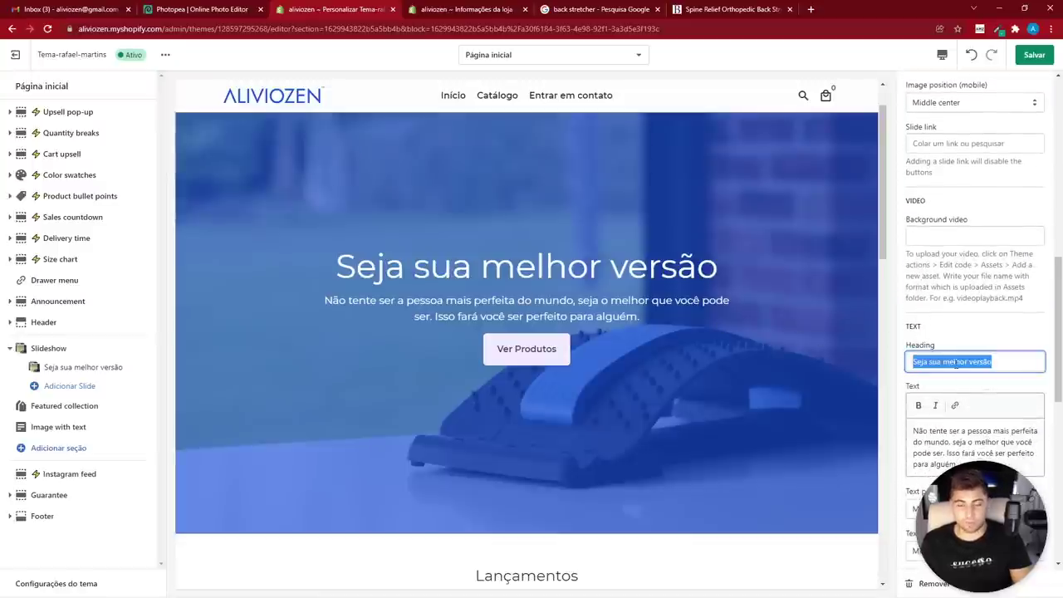
type("Acabe")
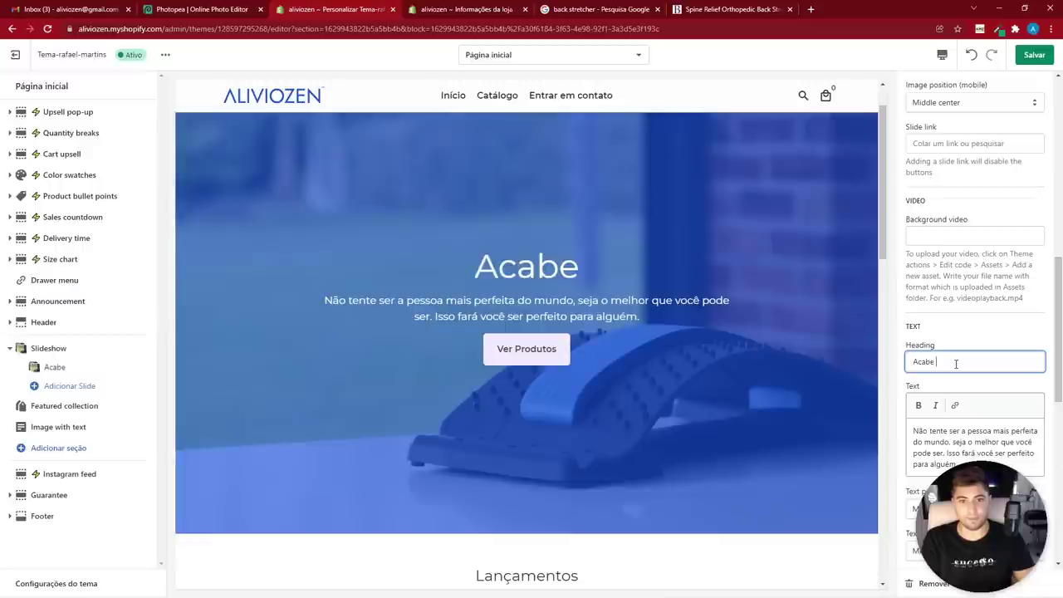
type(" de vez com as dores")
key("ctrl+a")
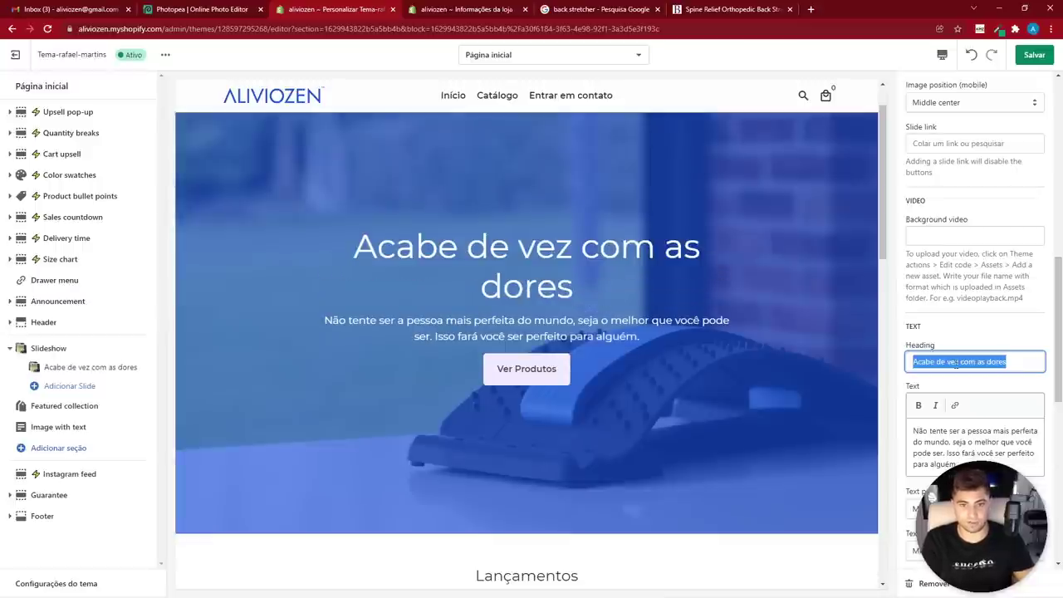
type("Dores nunca")
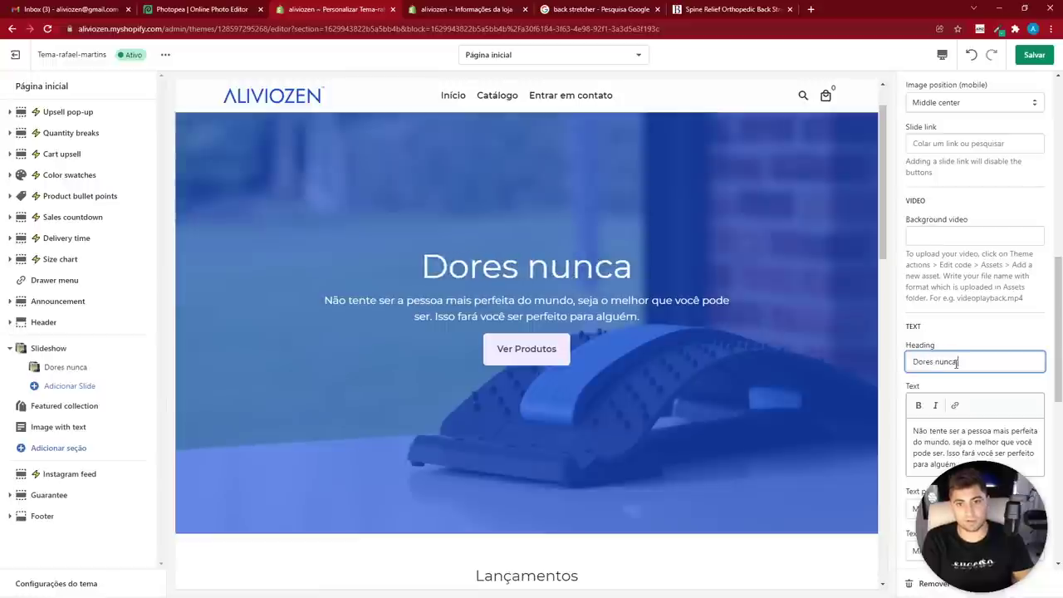
type(" mais...")
Step: Replace the slide text with 'Acabe de vez com todas as suas dores com os nossos produtos!'
double_click(971, 441)
key("ctrl+a")
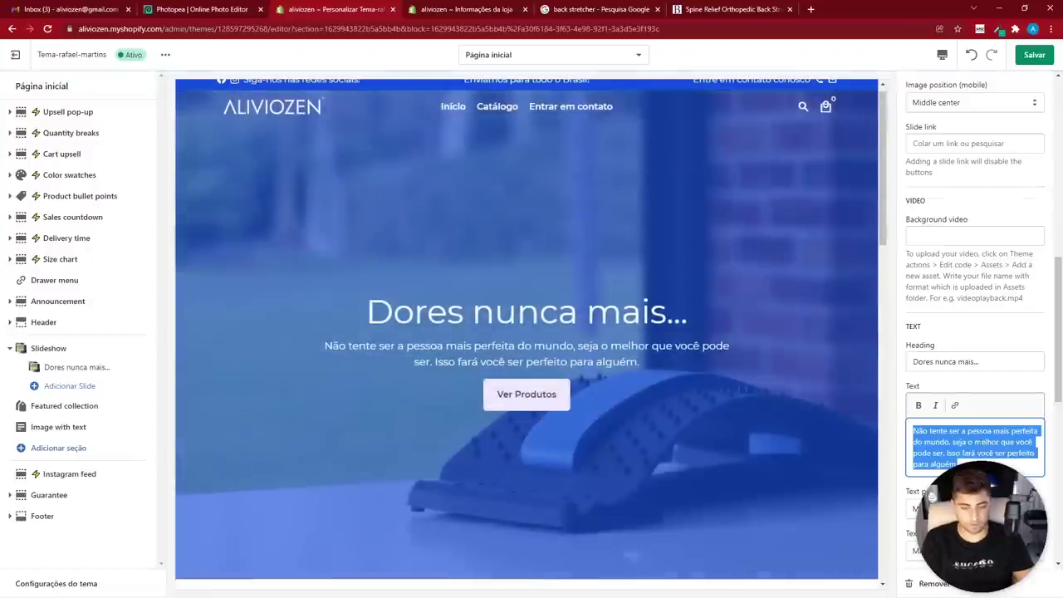
type("Acabe de vez t")
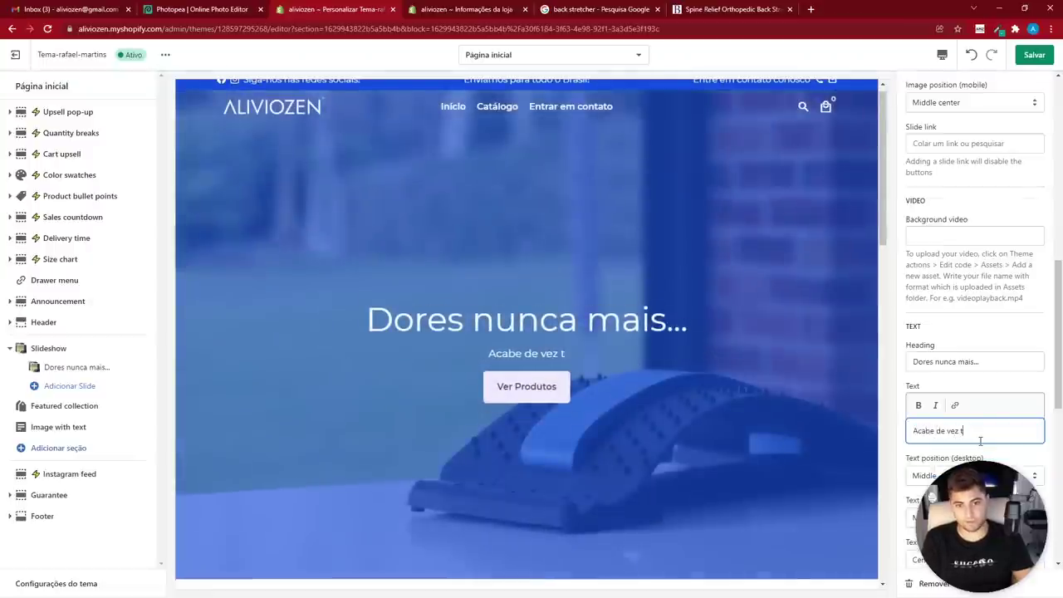
key("BackSpace")
type("com toda")
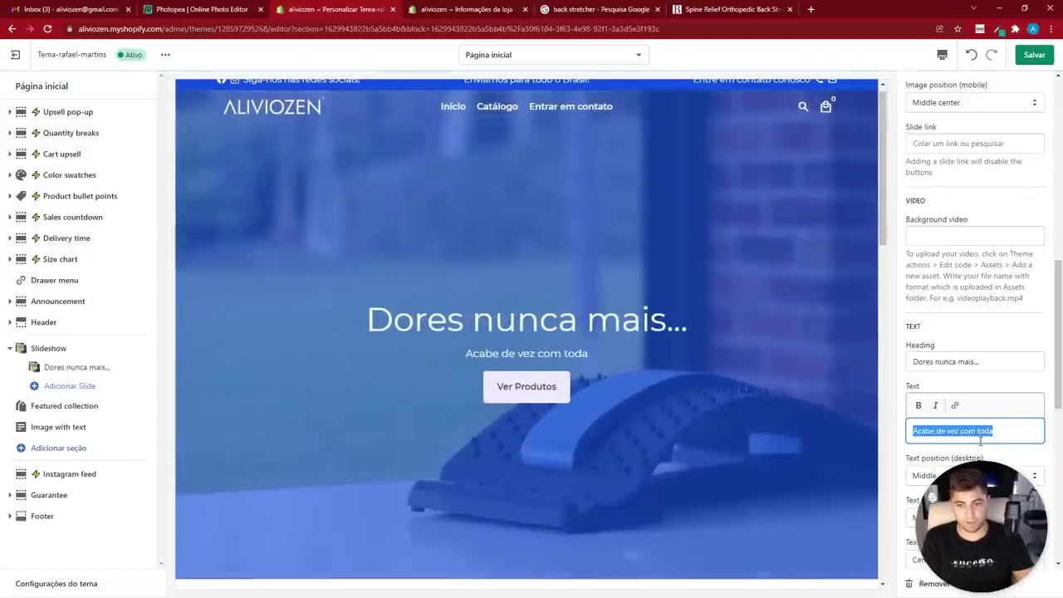
type("s as suas fo")
key("BackSpace")
key("BackSpace")
type("dores")
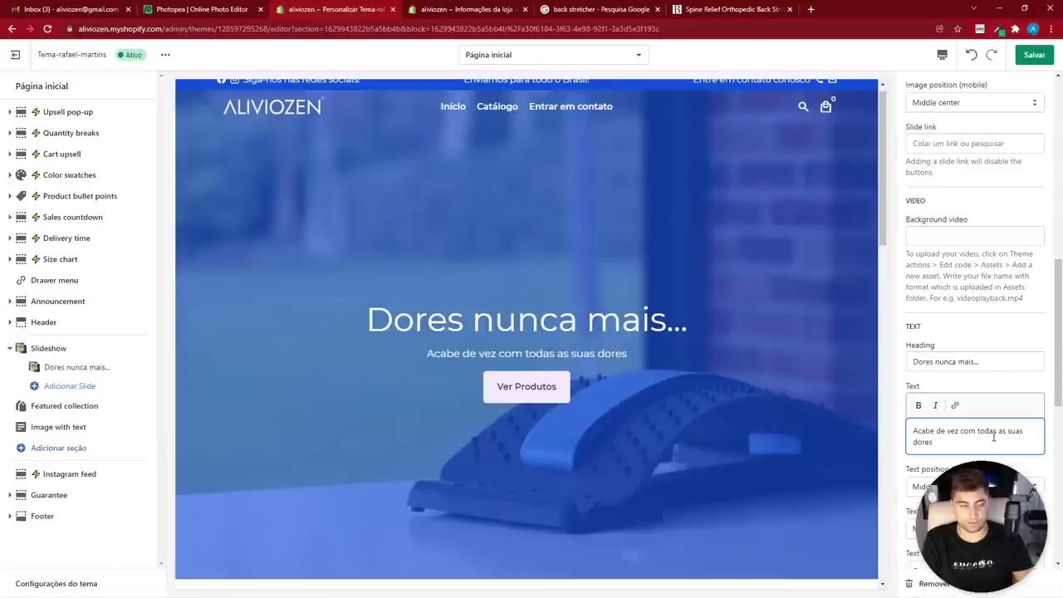
type(" com os nossos produtos!")
scroll(993, 436, "down", 1)
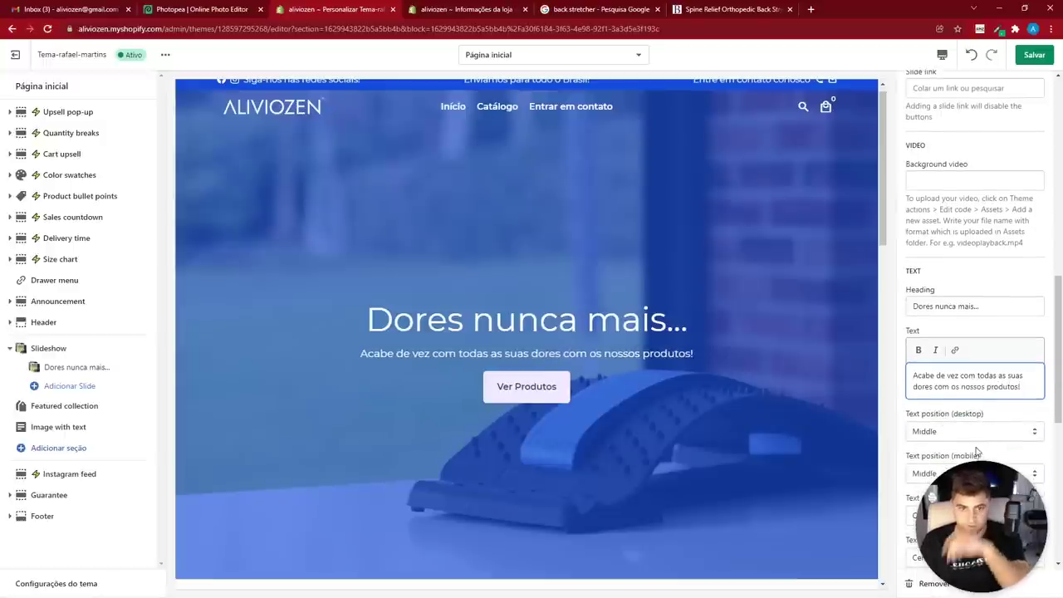
scroll(977, 451, "down", 1)
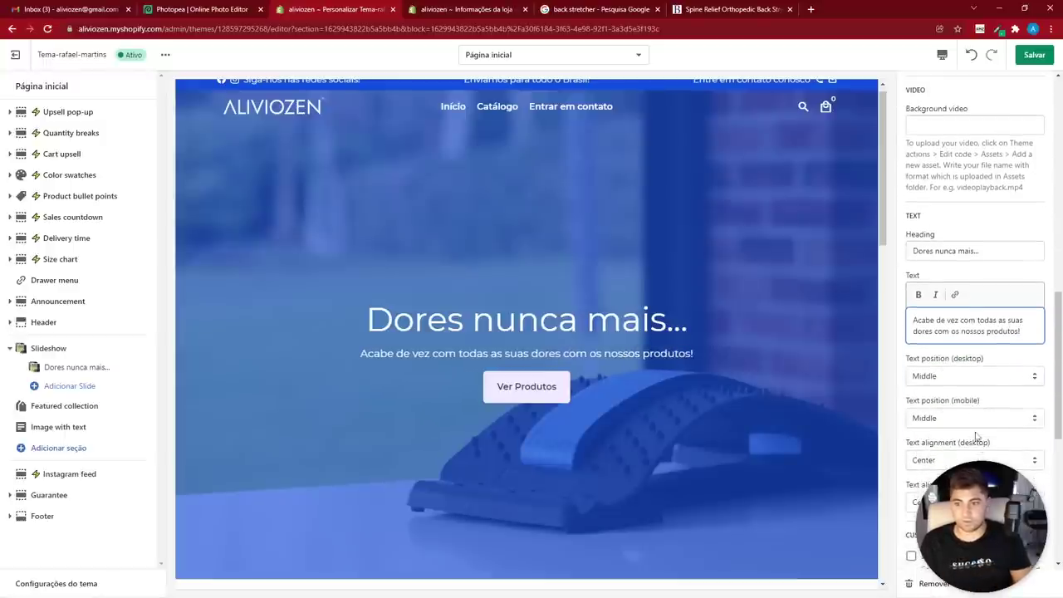
left_click(952, 376)
left_click(925, 391)
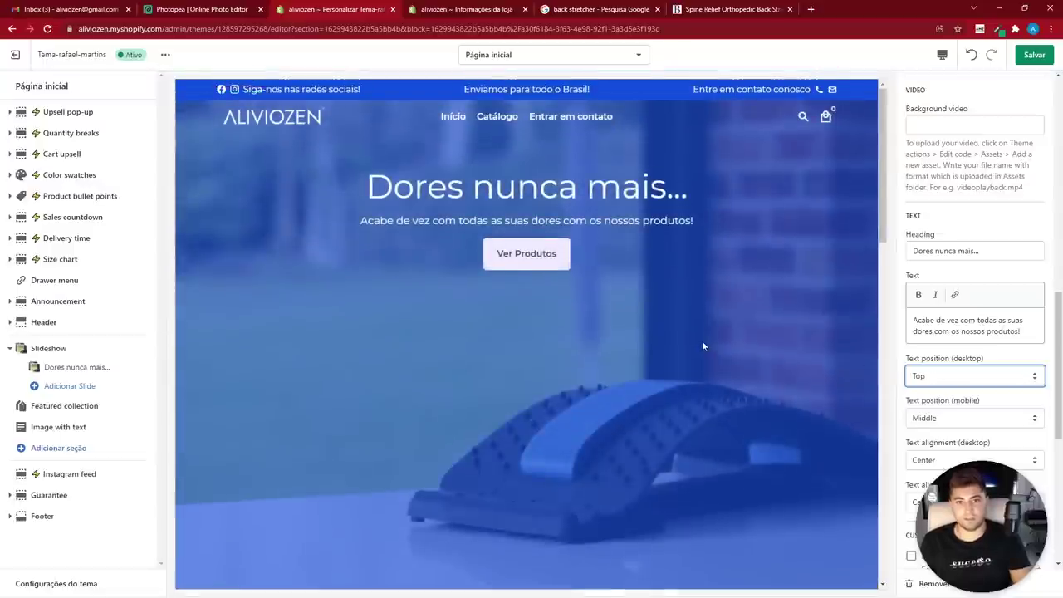
left_click(948, 381)
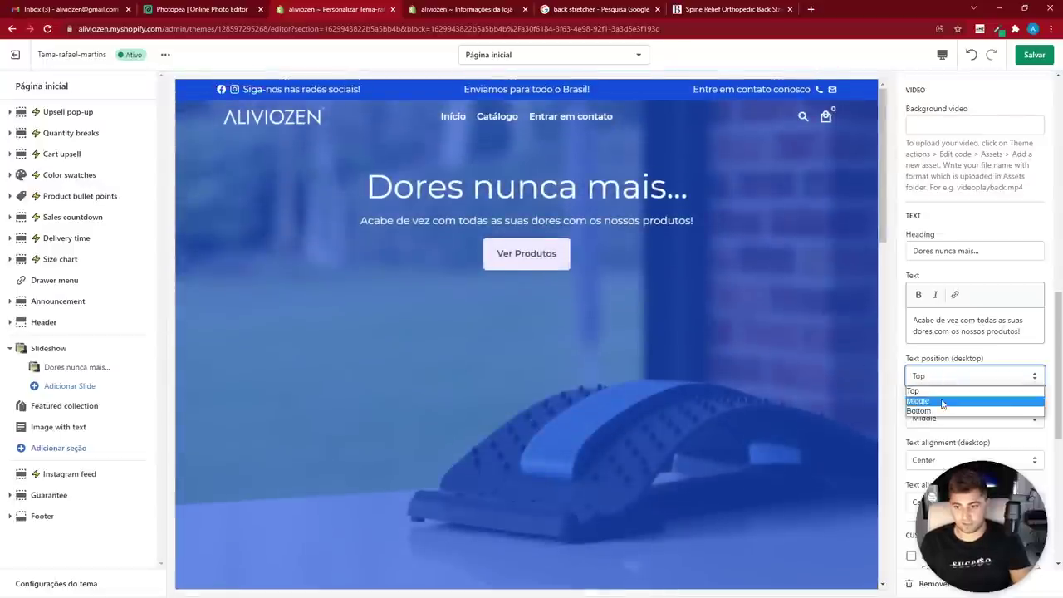
left_click(943, 401)
left_click(945, 378)
left_click(945, 410)
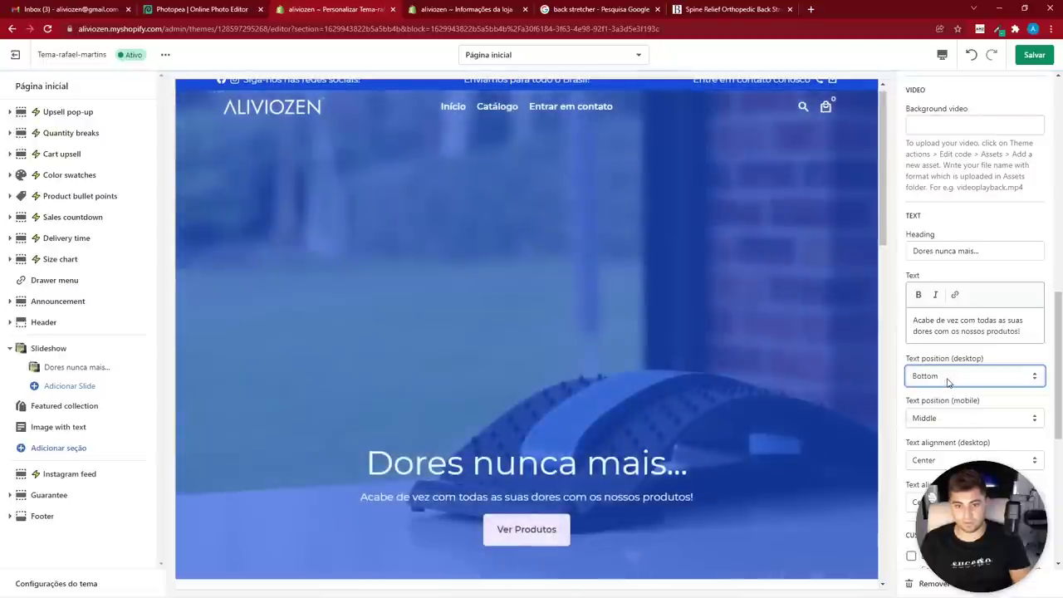
left_click(946, 377)
left_click(947, 391)
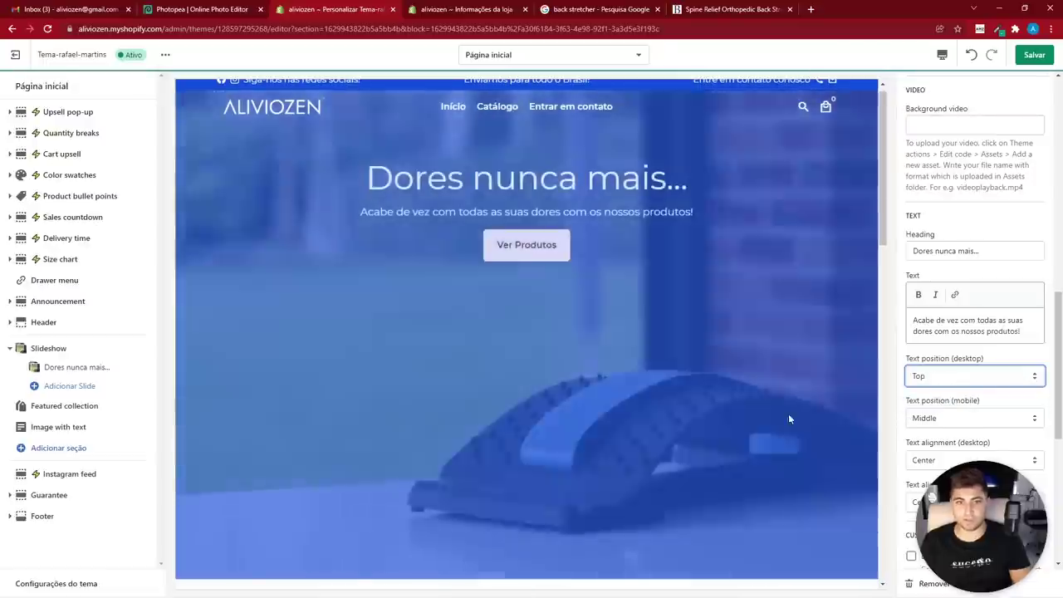
left_click(976, 378)
left_click(976, 402)
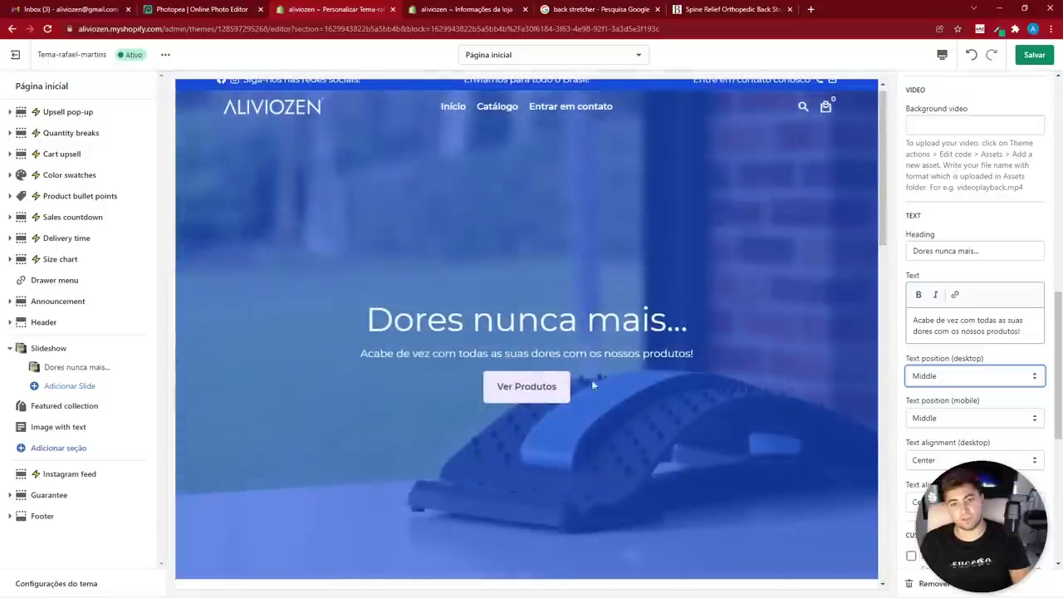
scroll(979, 383, "down", 2)
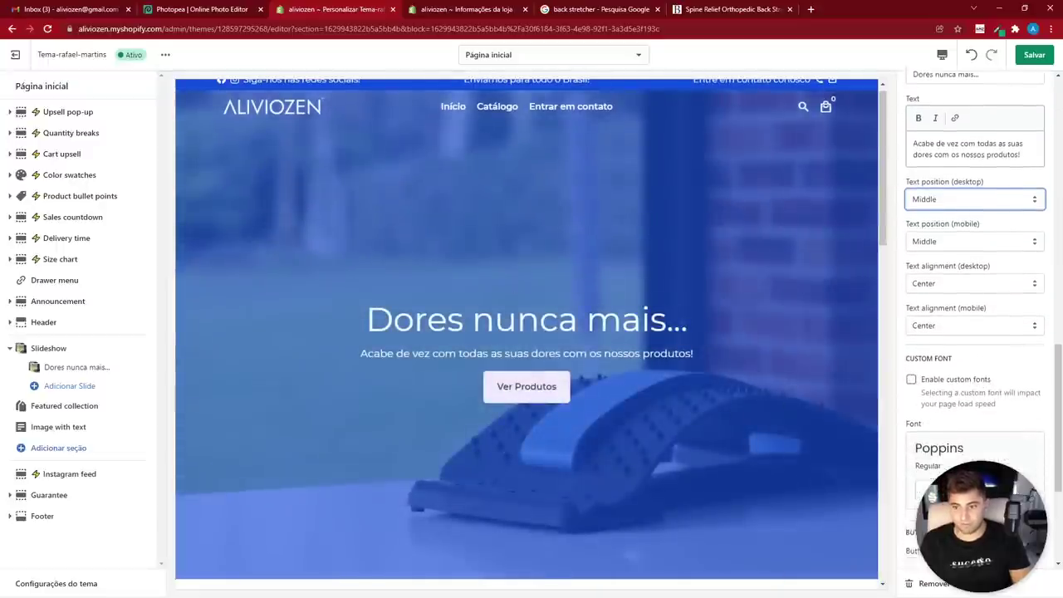
scroll(958, 415, "down", 2)
Step: Switch the slide's font from Poppins to Montserrat Regular, found by searching 'mont'
left_click(963, 350)
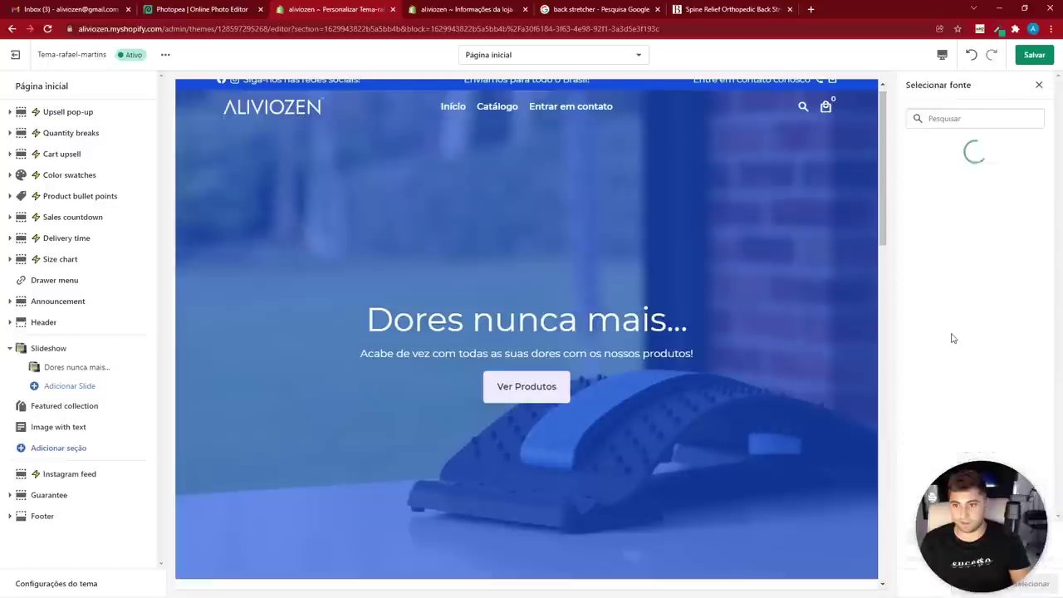
left_click(956, 119)
type("mont")
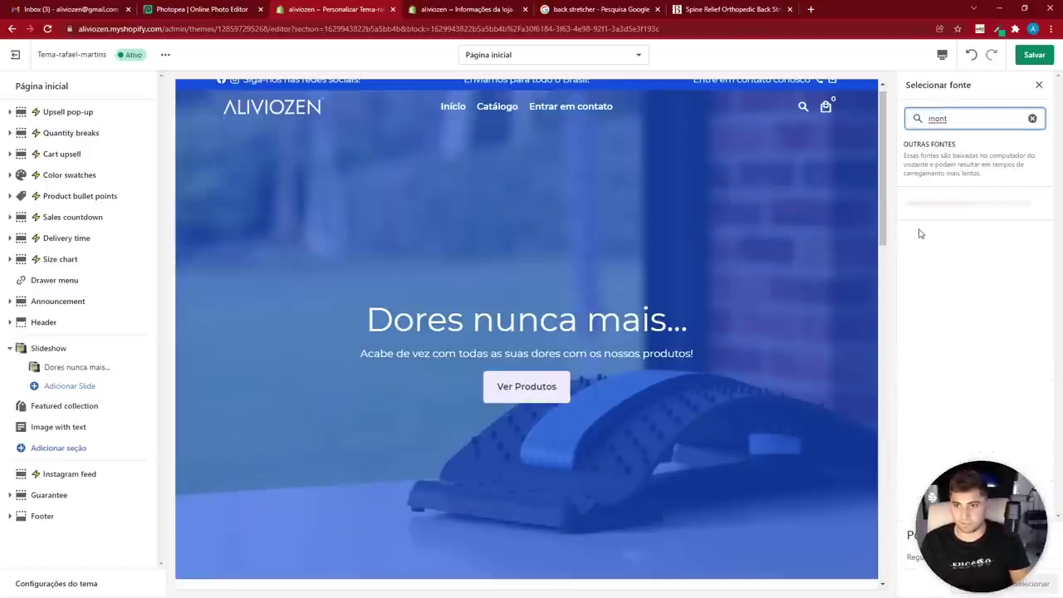
left_click(930, 205)
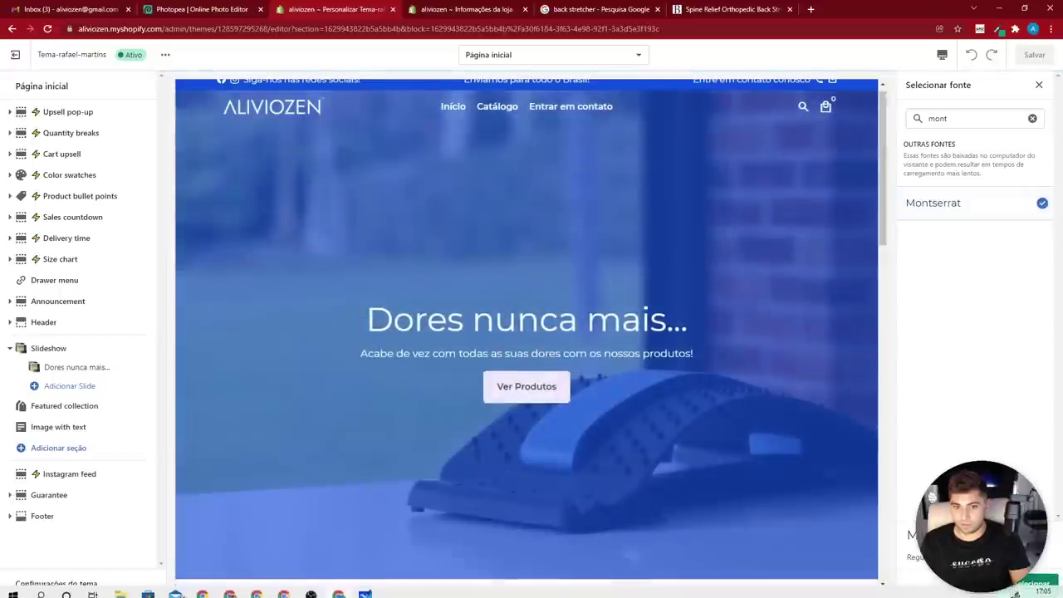
left_click(1033, 579)
scroll(968, 414, "down", 1)
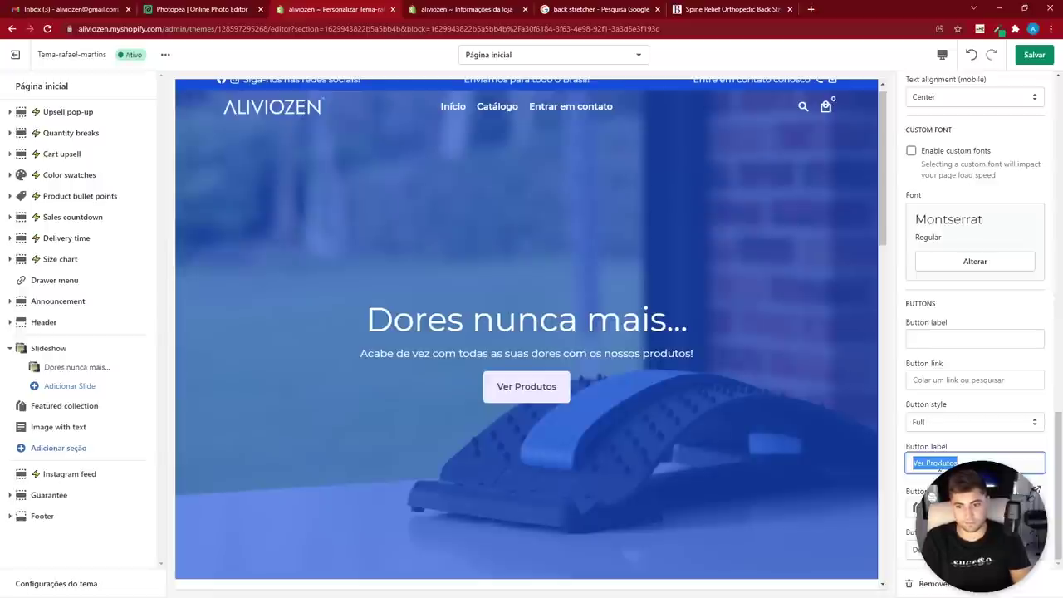
Step: Label the slide button 'EU QUERO!' and save the theme
type("EU QUERO!")
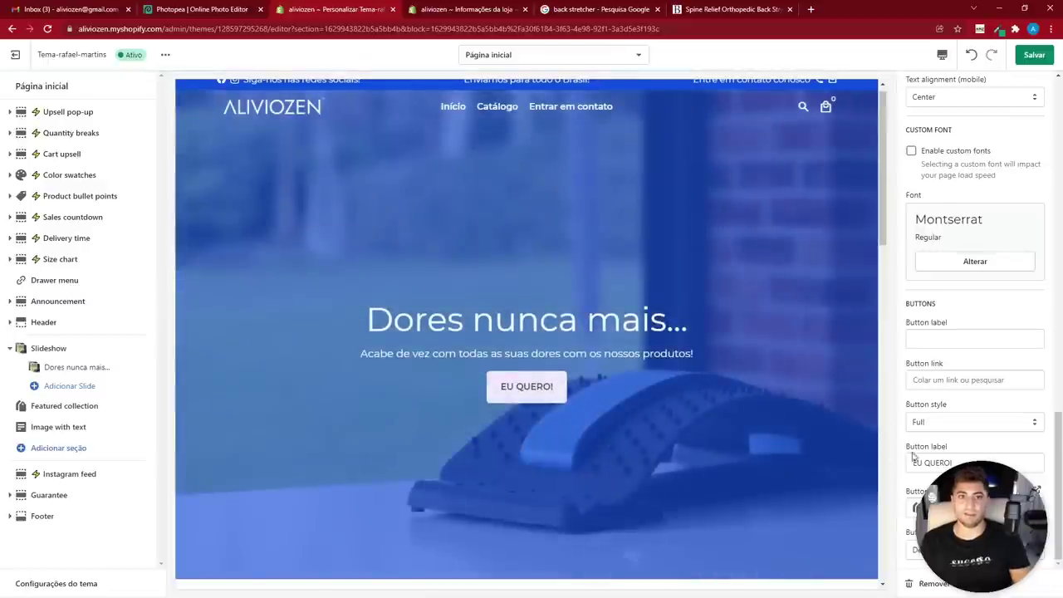
scroll(913, 455, "up", 5)
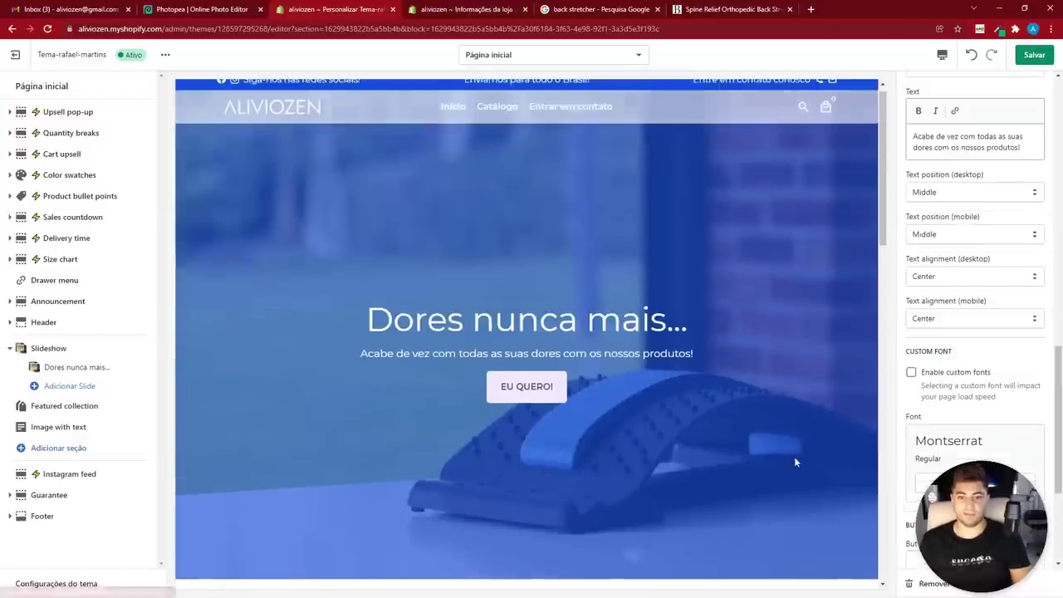
scroll(996, 316, "down", 3)
left_click(1034, 54)
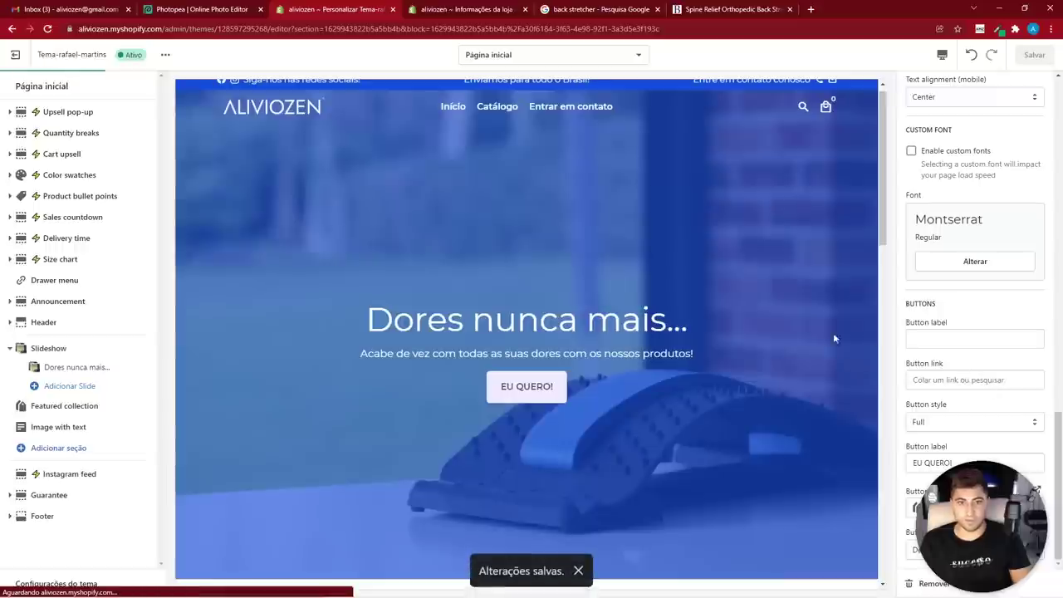
Step: Preview the homepage in the mobile (Dispositivo móvel) layout
scroll(927, 257, "up", 5)
left_click(941, 55)
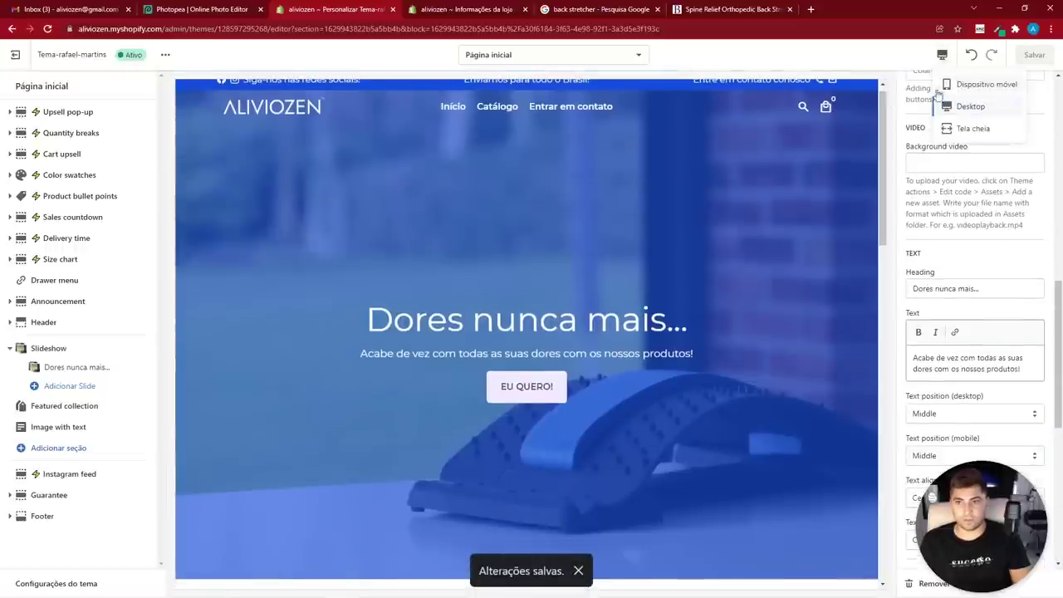
left_click(958, 87)
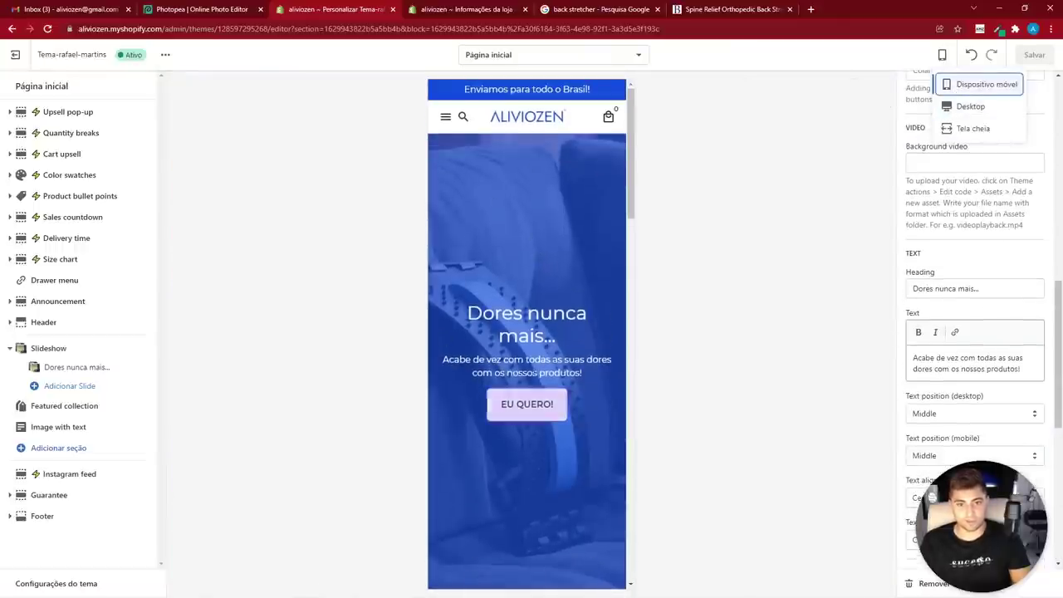
Step: Switch the preview back to desktop and open the 'Lançamentos' Featured collection settings
scroll(544, 400, "down", 2)
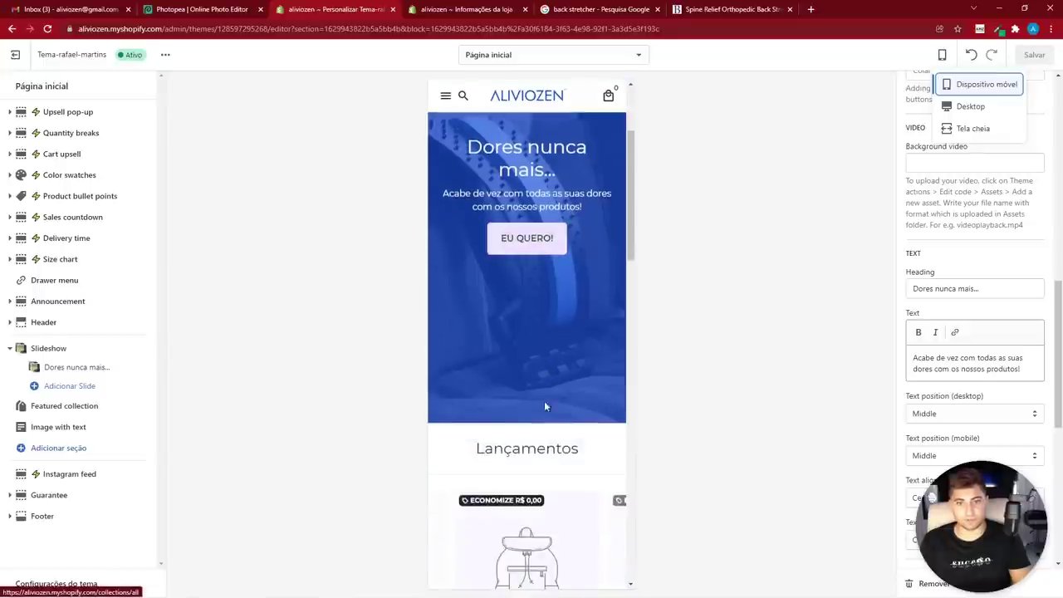
scroll(541, 398, "up", 2)
scroll(535, 314, "down", 3)
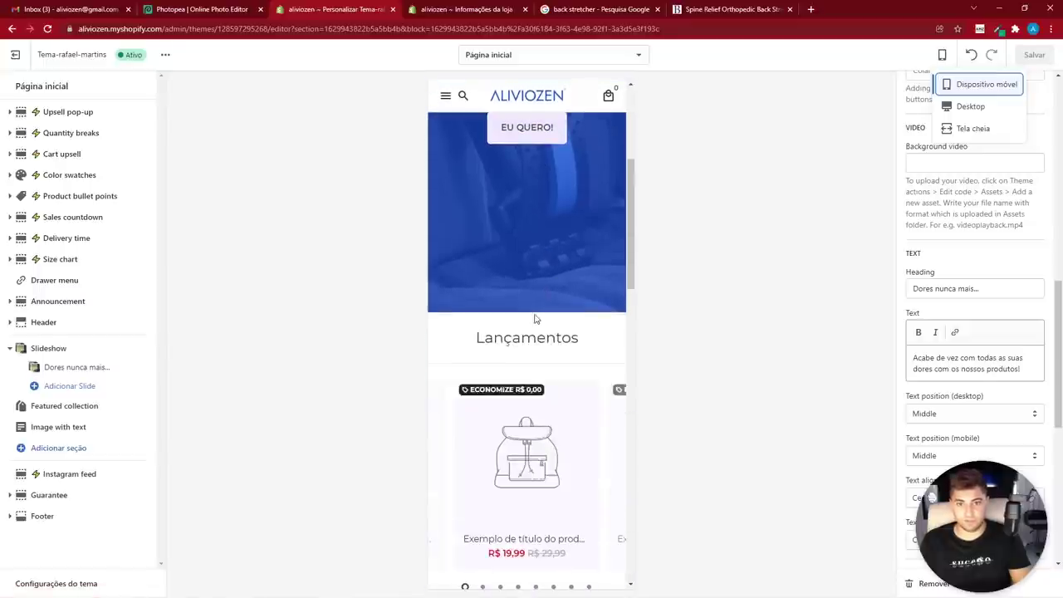
scroll(535, 313, "up", 3)
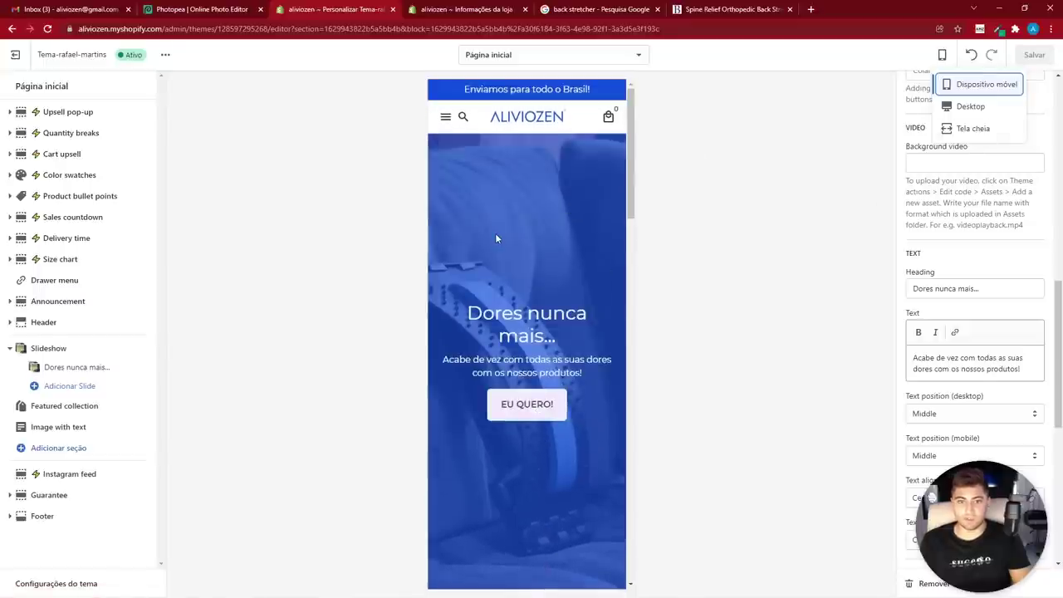
scroll(532, 230, "down", 3)
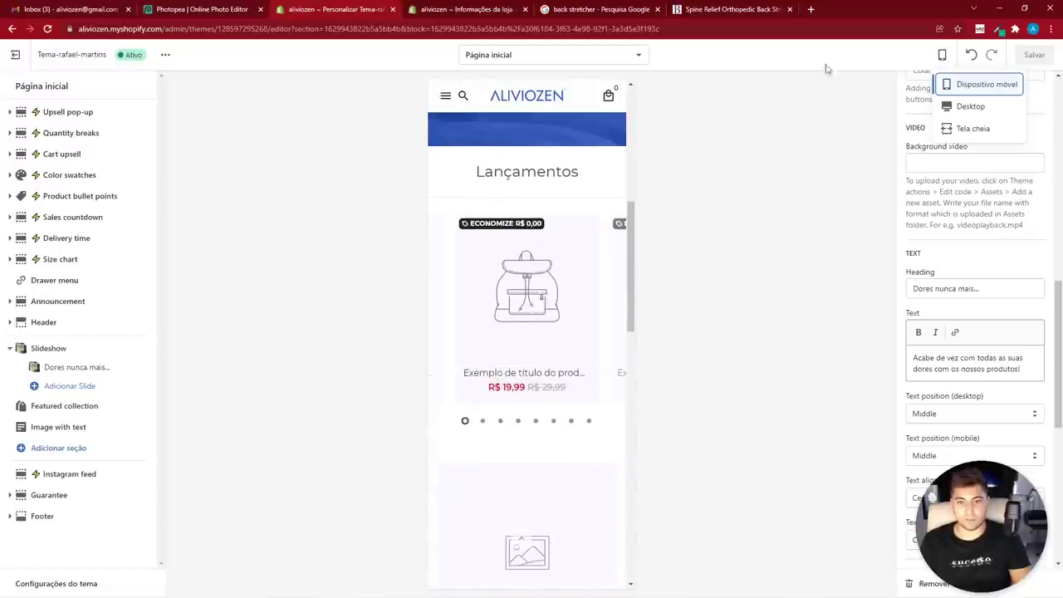
left_click(940, 58)
left_click(941, 54)
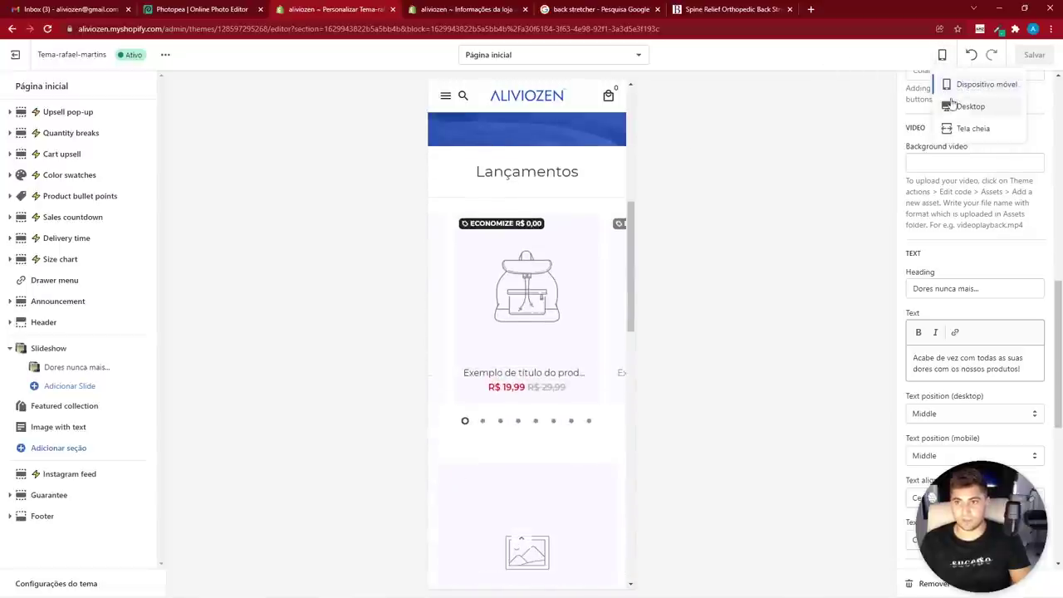
left_click(947, 106)
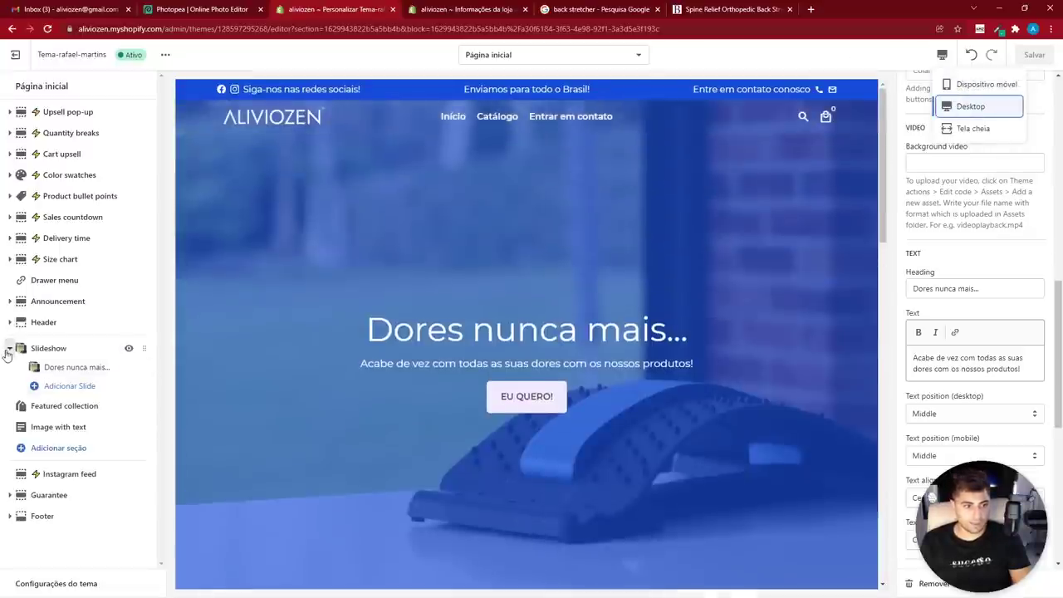
left_click(9, 349)
left_click(49, 371)
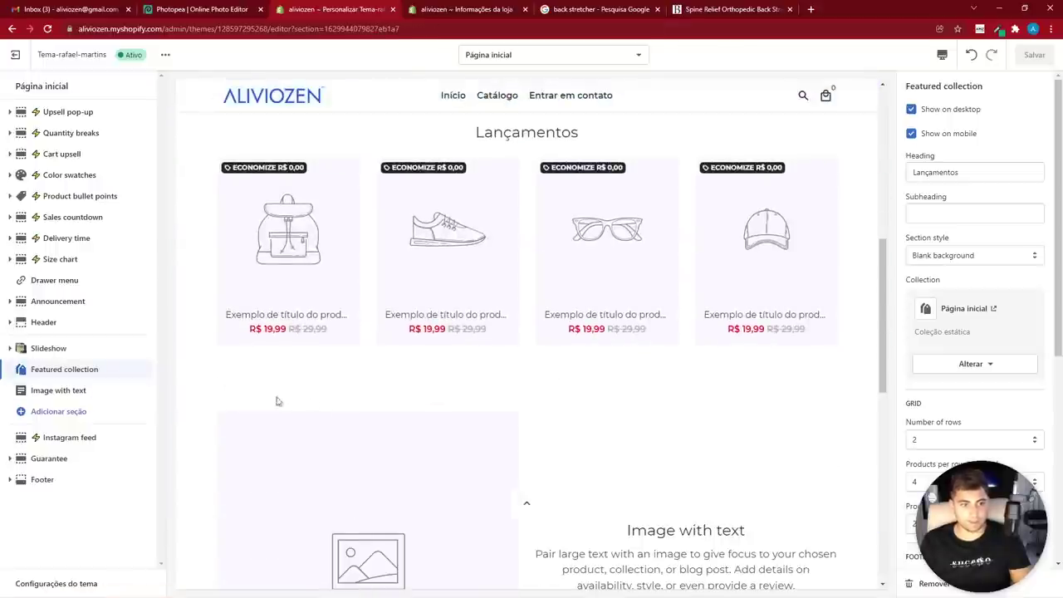
Step: Hide the Lançamentos Featured collection section
scroll(251, 398, "down", 3)
scroll(345, 385, "up", 5)
scroll(409, 380, "down", 1)
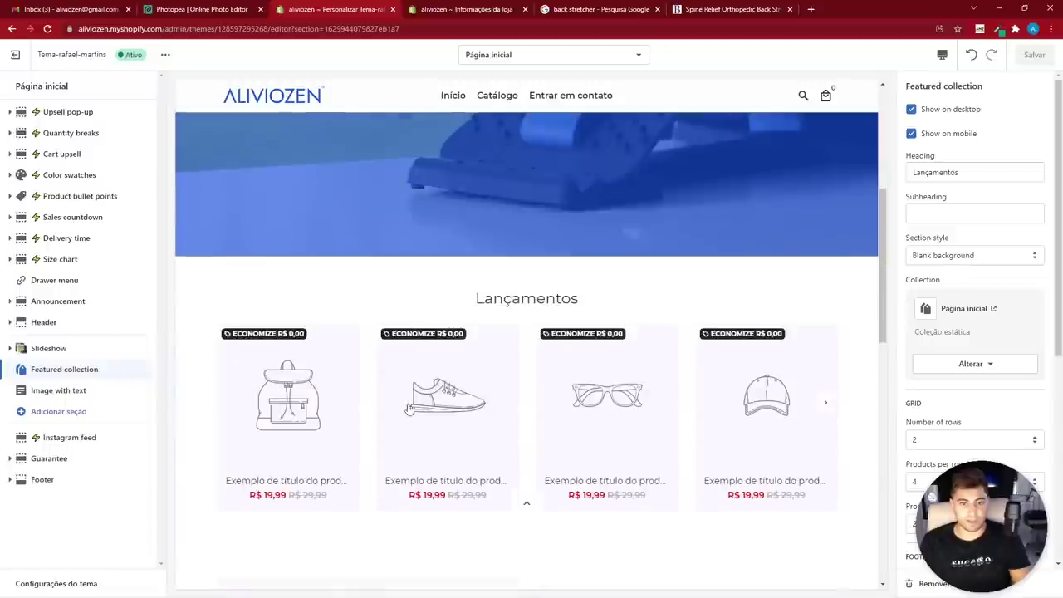
left_click(129, 370)
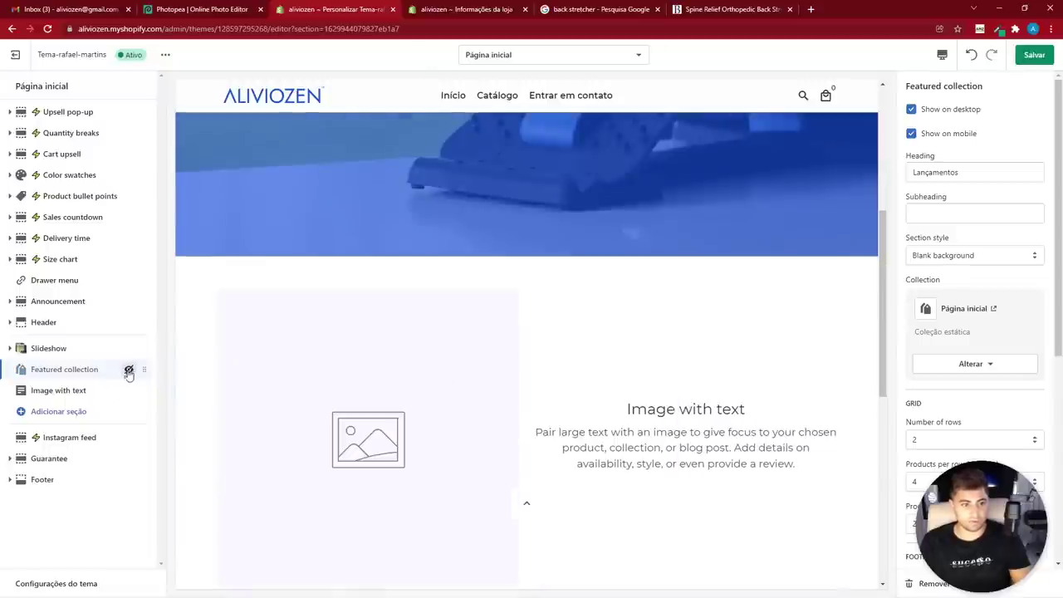
Step: Add a Featured product section to the home page
scroll(475, 368, "down", 3)
scroll(478, 368, "up", 2)
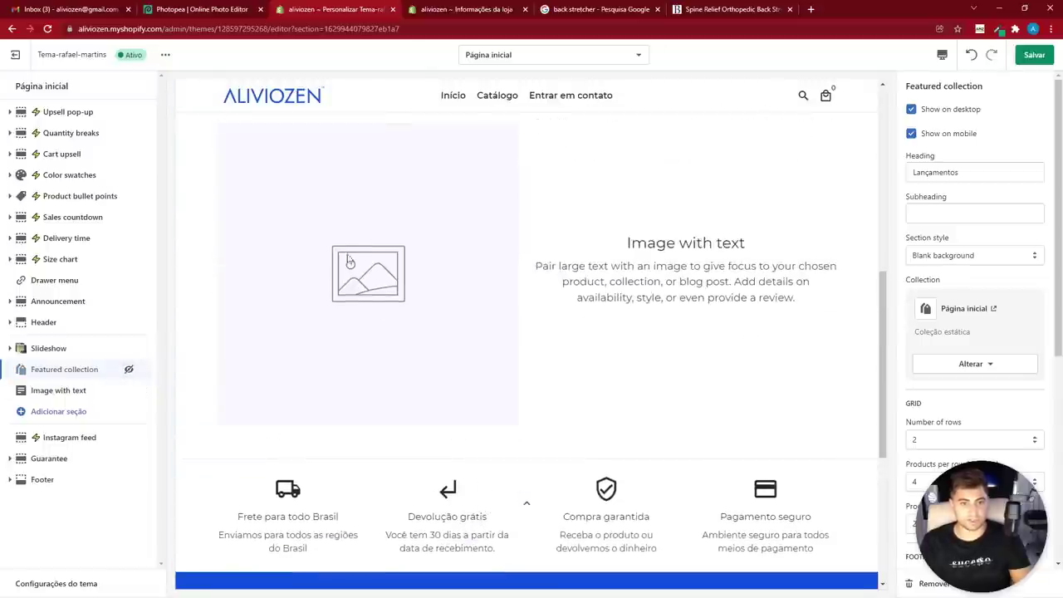
left_click(50, 411)
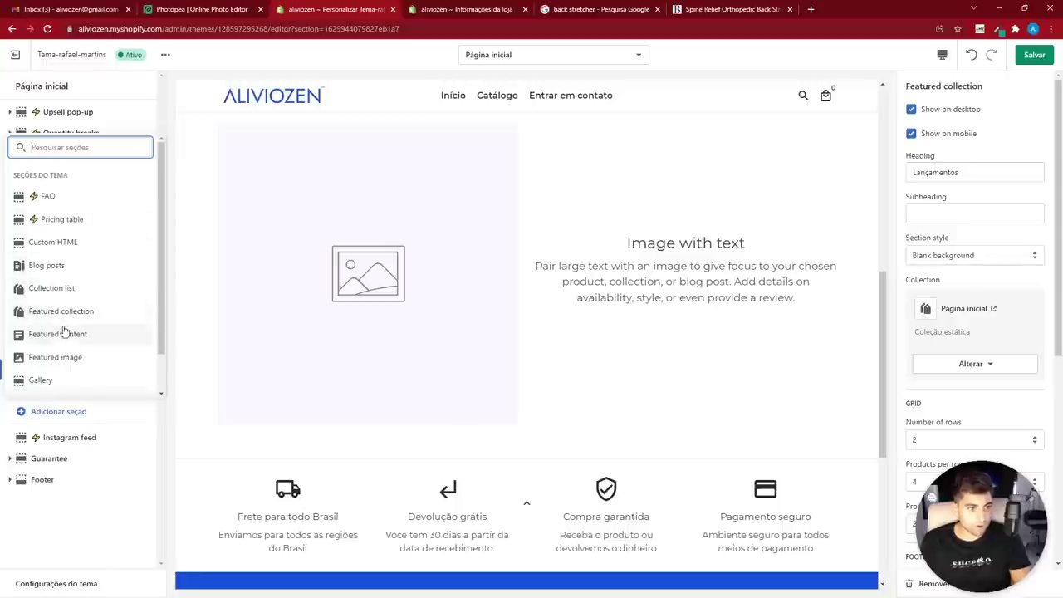
scroll(67, 335, "down", 1)
left_click(63, 384)
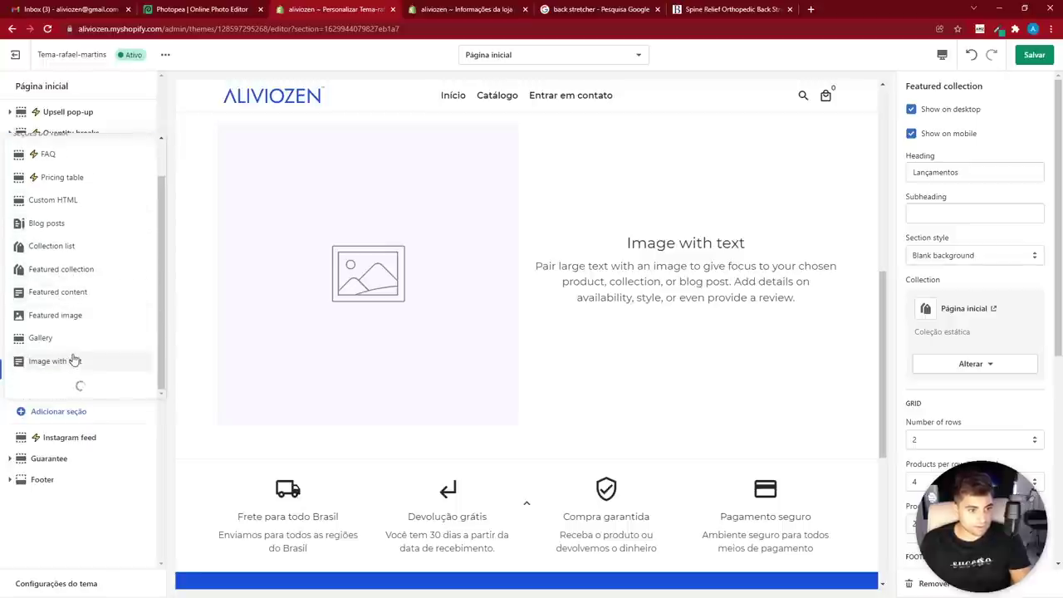
scroll(76, 328, "down", 2)
left_click(74, 317)
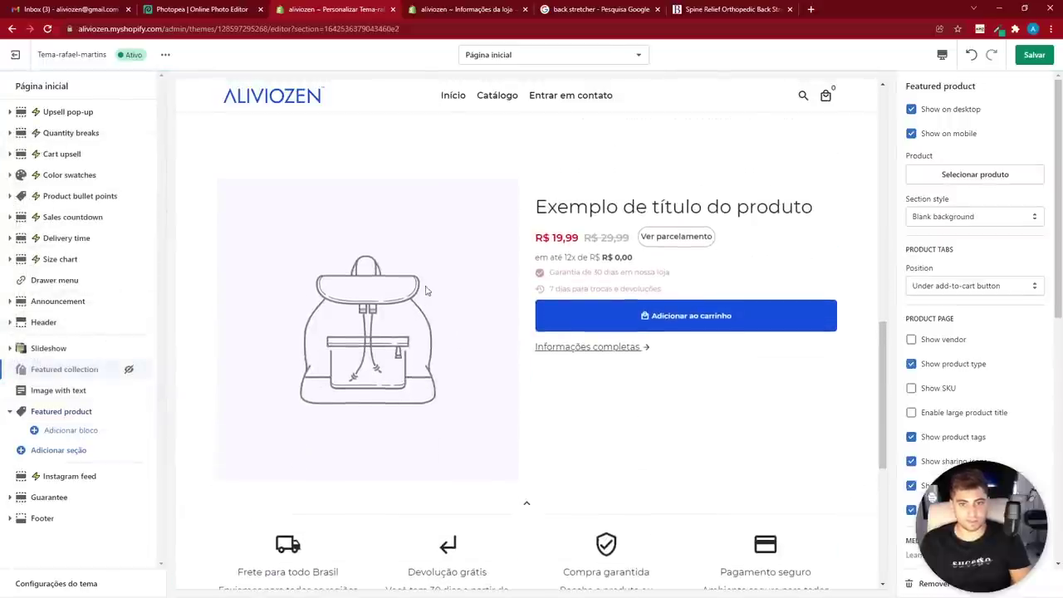
Step: Review the featured product's price and guarantee lines, then hide the Image with text section
left_click_drag(541, 266, 730, 290)
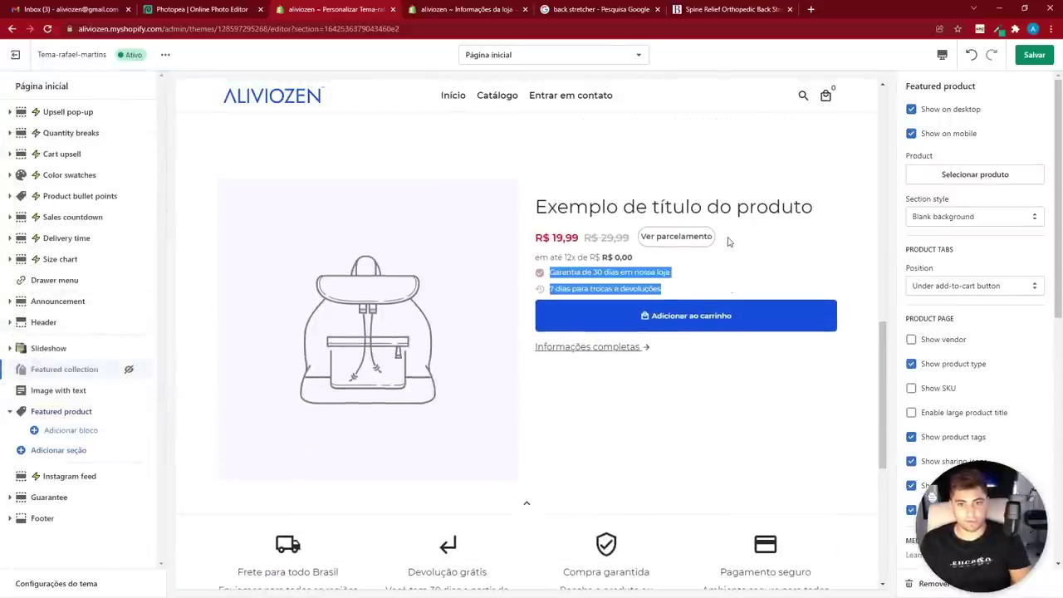
left_click_drag(728, 242, 622, 209)
left_click(625, 216)
left_click_drag(683, 287, 530, 266)
left_click(405, 323)
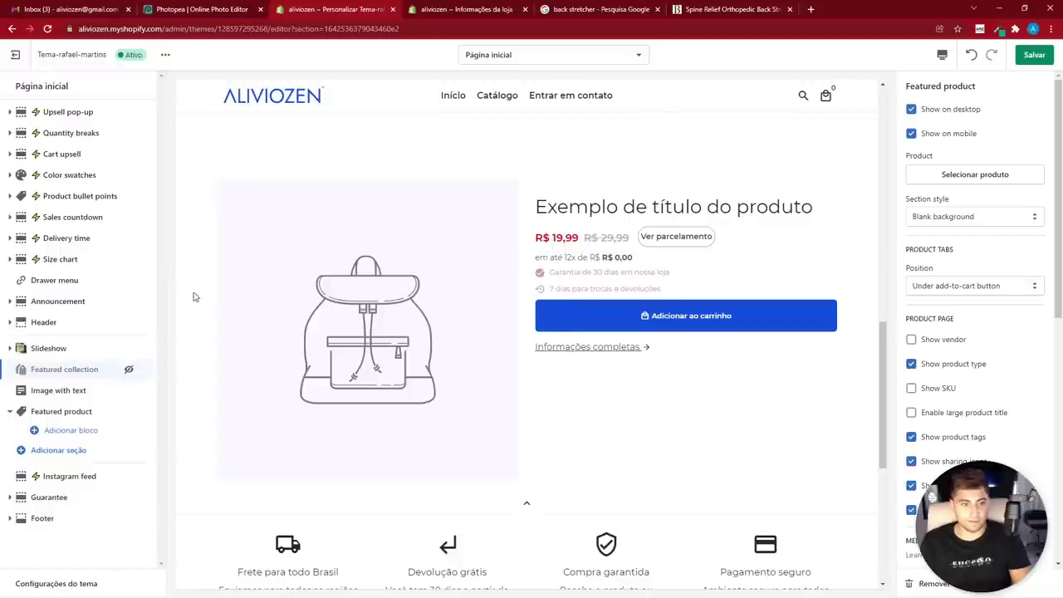
left_click(101, 390)
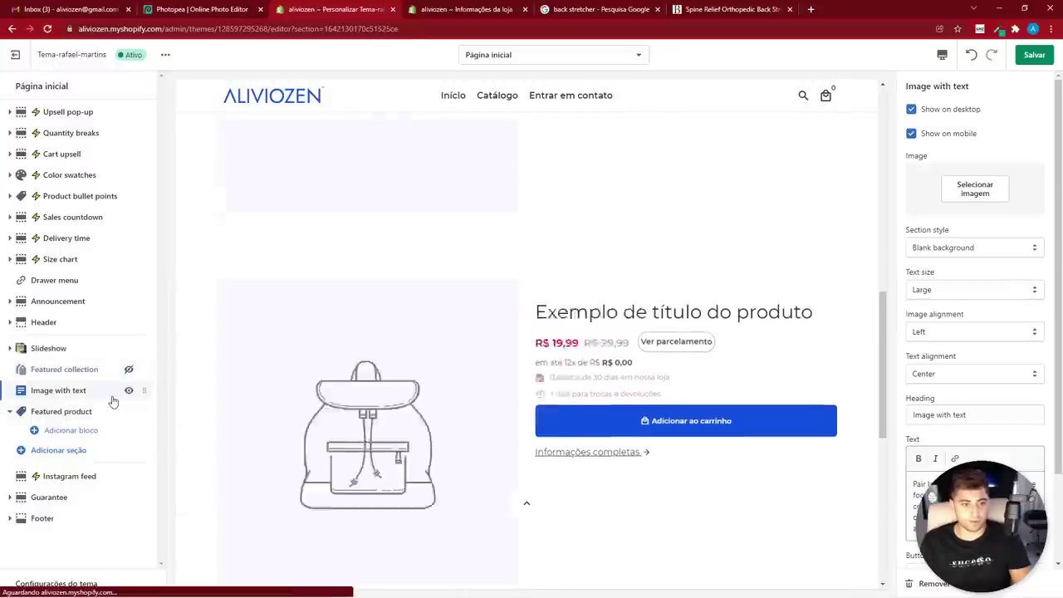
left_click(129, 390)
Step: Check the benefits row and the footer's Sobre Nós text, and expand the footer's blocks
scroll(366, 347, "up", 6)
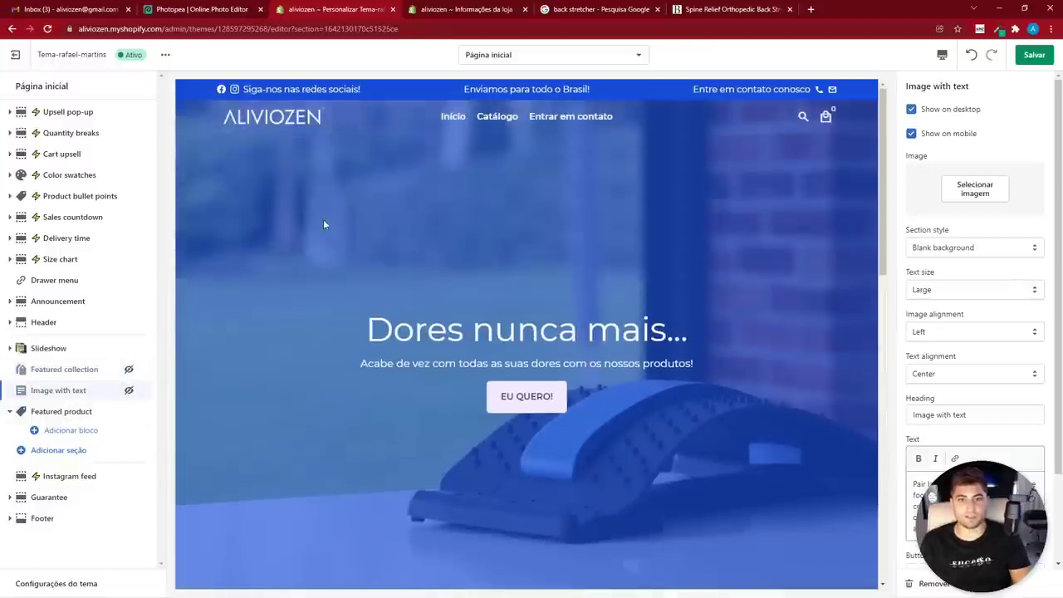
scroll(324, 225, "down", 15)
left_click_drag(235, 237, 665, 265)
left_click(433, 267)
left_click(665, 265)
scroll(415, 299, "down", 2)
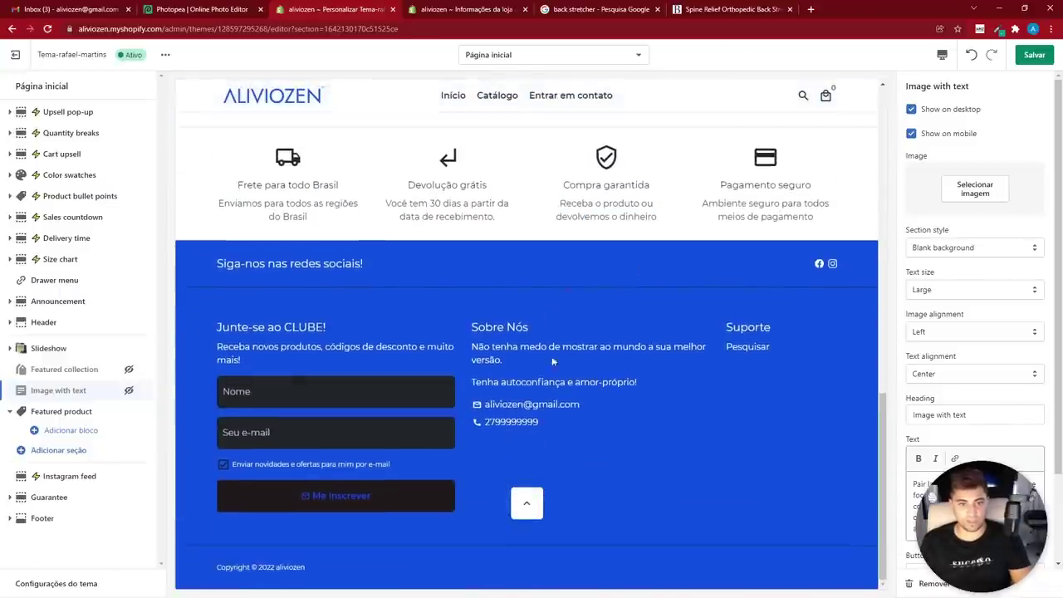
left_click_drag(472, 326, 735, 330)
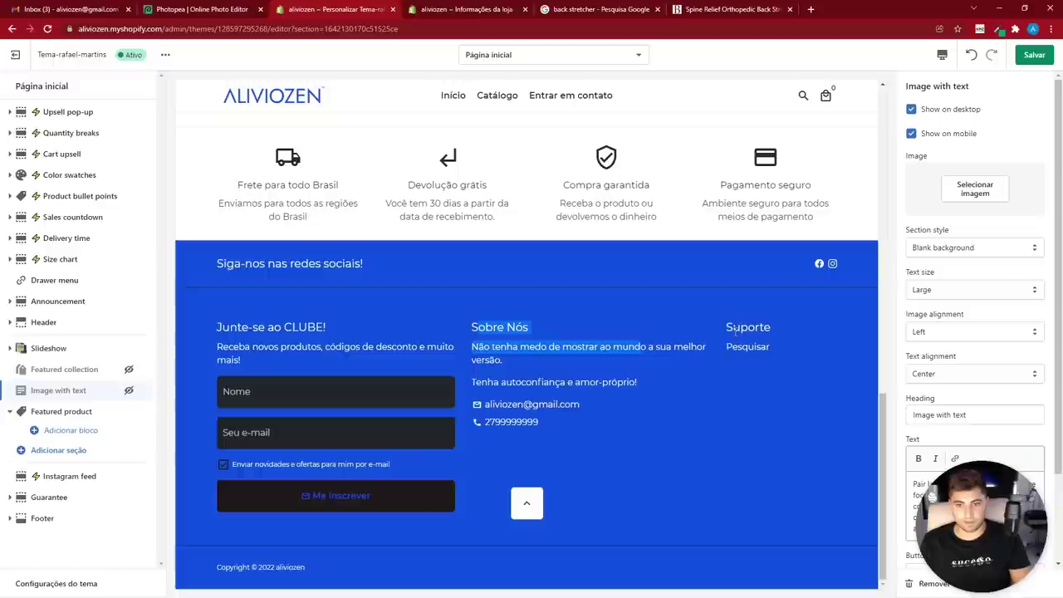
left_click(66, 517)
Step: Rewrite the Sobre Nós text: everyone should live pain-free, and the products were developed 'para ajudar você!'
left_click(75, 495)
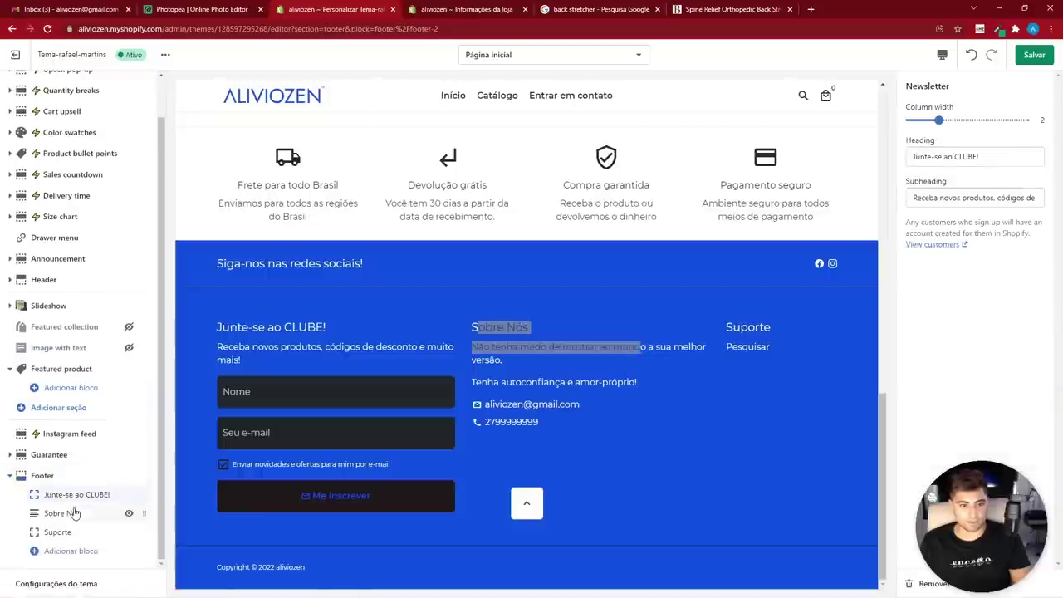
left_click(70, 513)
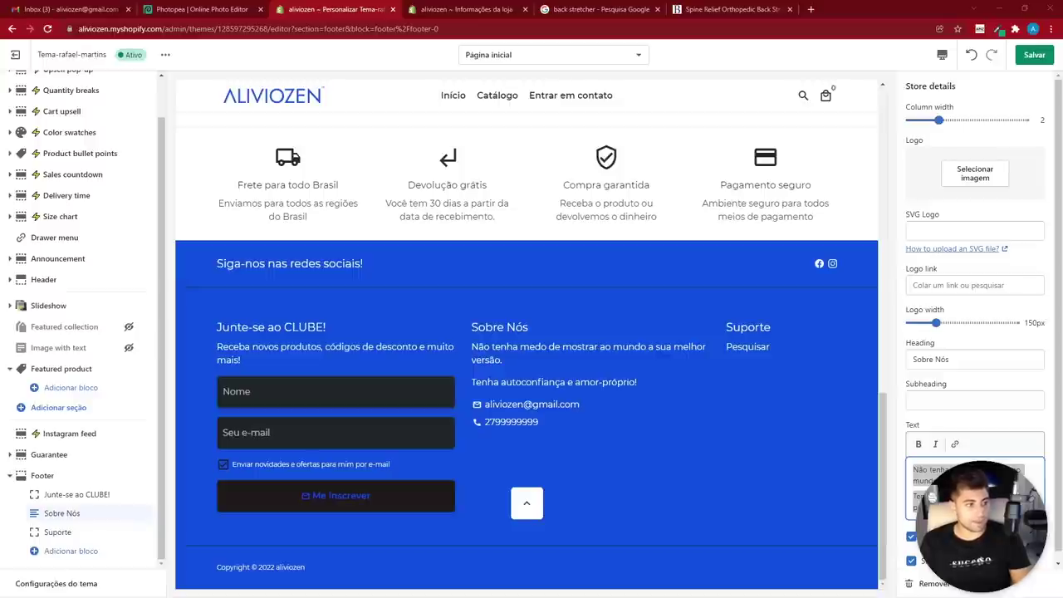
left_click(912, 472)
type("Nós acreditamos que")
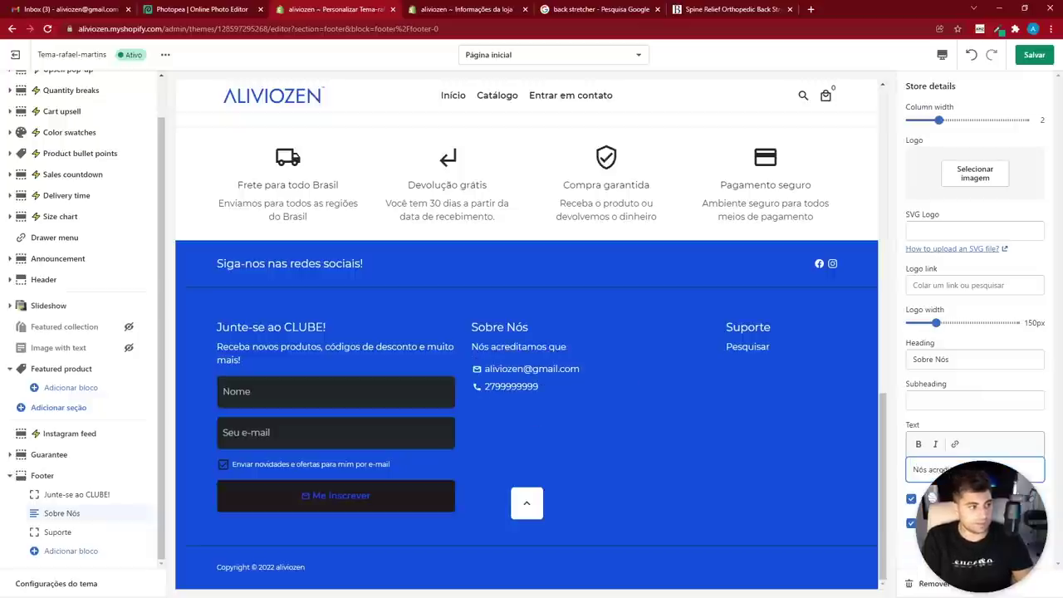
type("todo mundo deve viver")
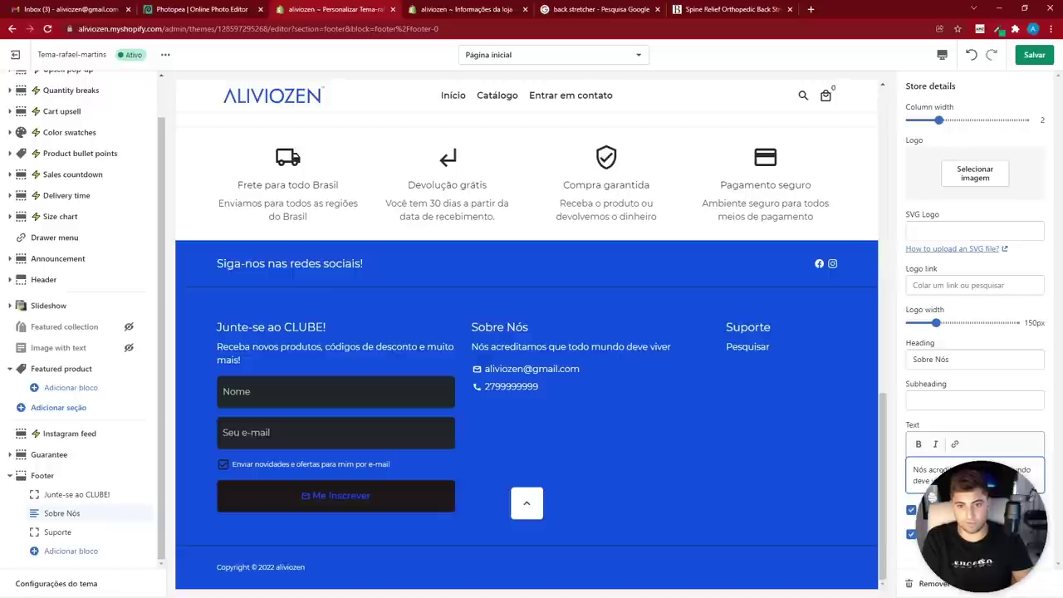
type(" sem dor alguma, p")
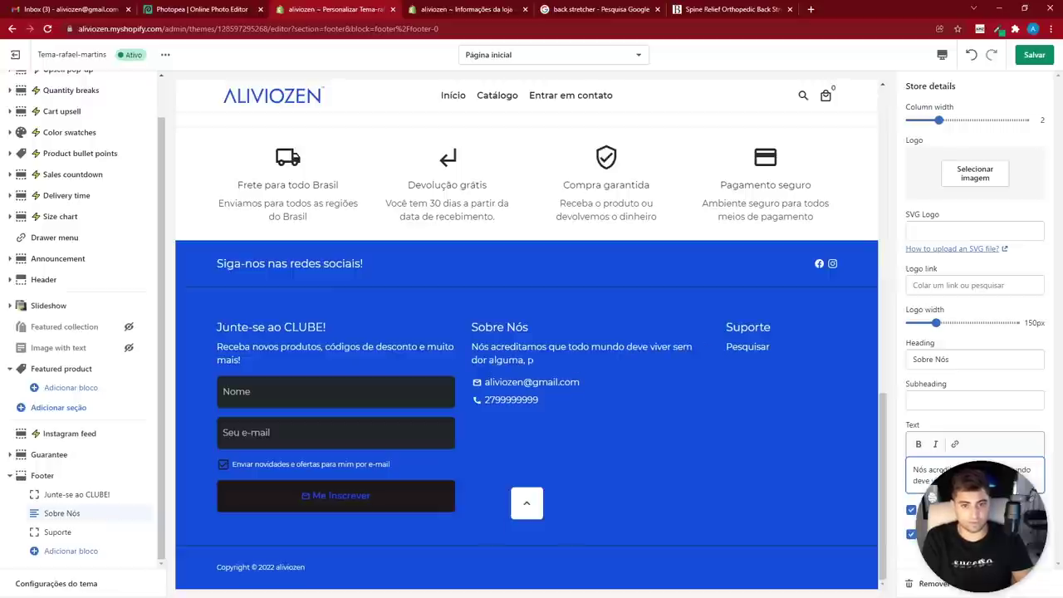
type("or isso desenvolvemos nos")
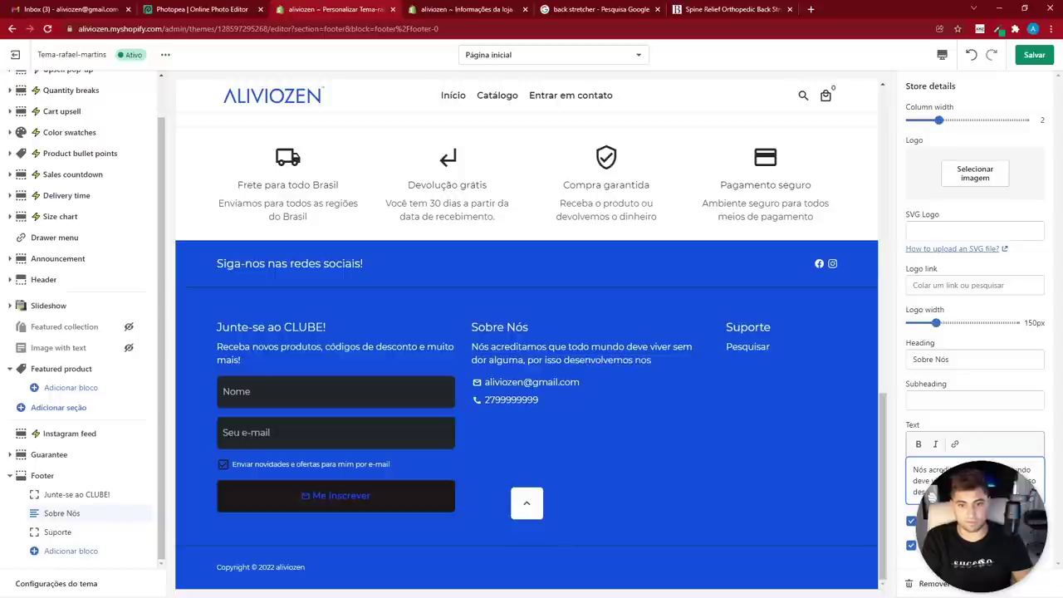
type("sos produtos!")
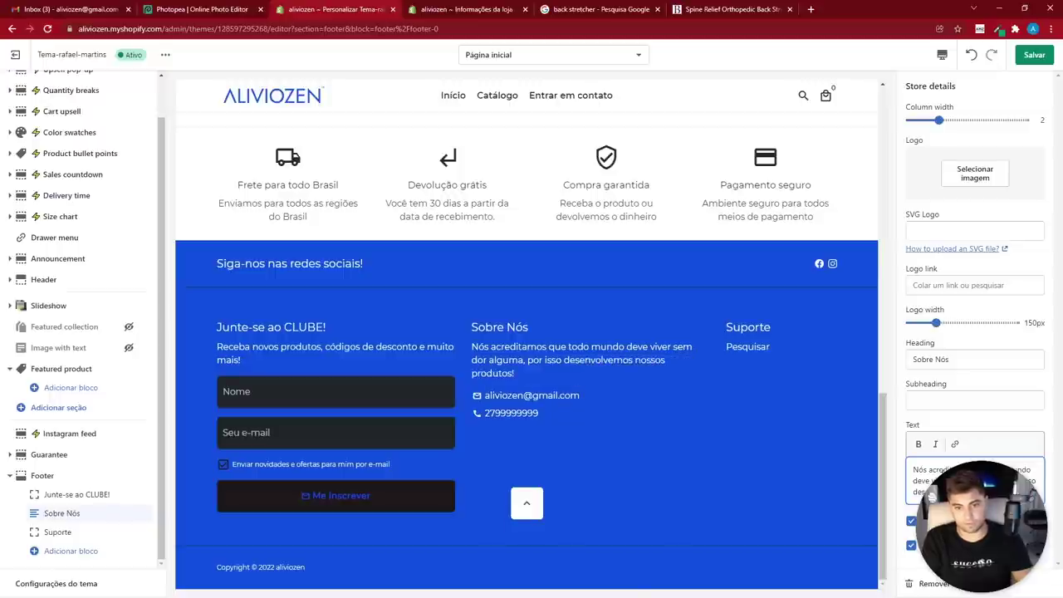
key("BackSpace")
type("para ajud")
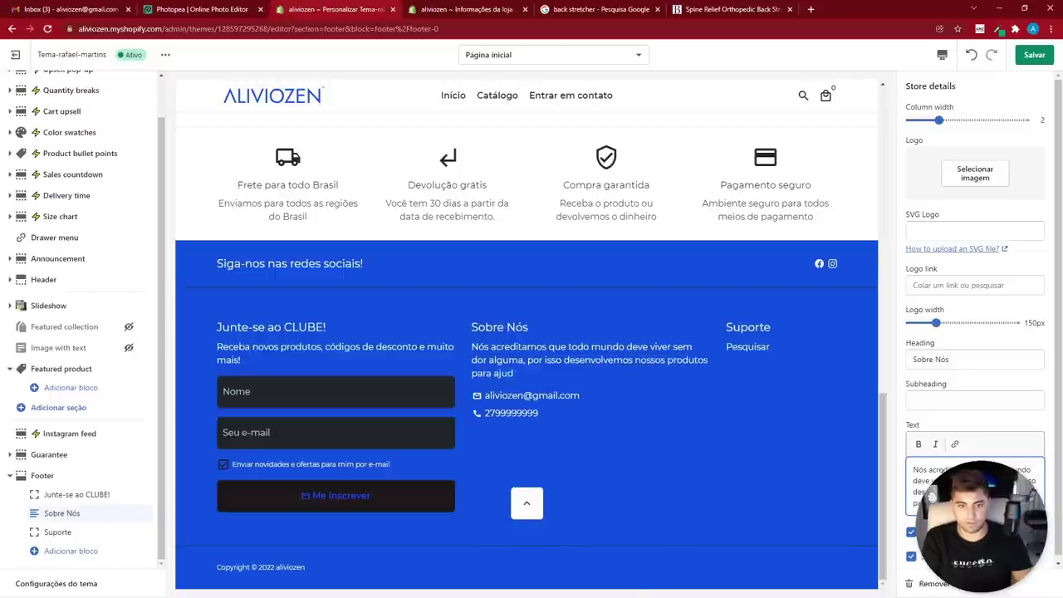
type("ar você!")
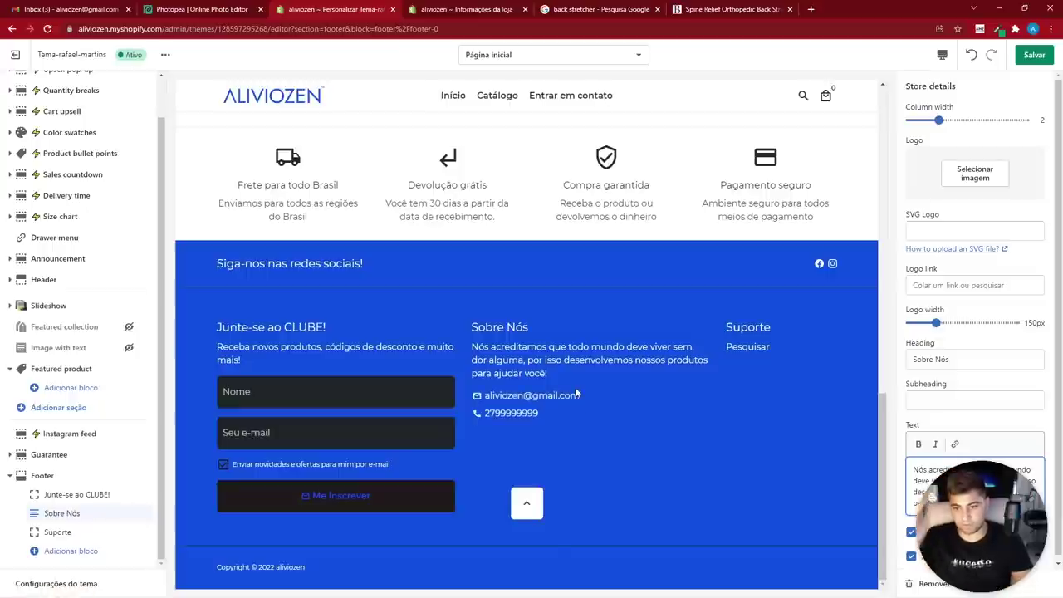
Step: Adjust the Sobre Nós block's display checkboxes, then move to the Suporte block
scroll(971, 374, "down", 1)
left_click(911, 528)
left_click(911, 528)
left_click(911, 551)
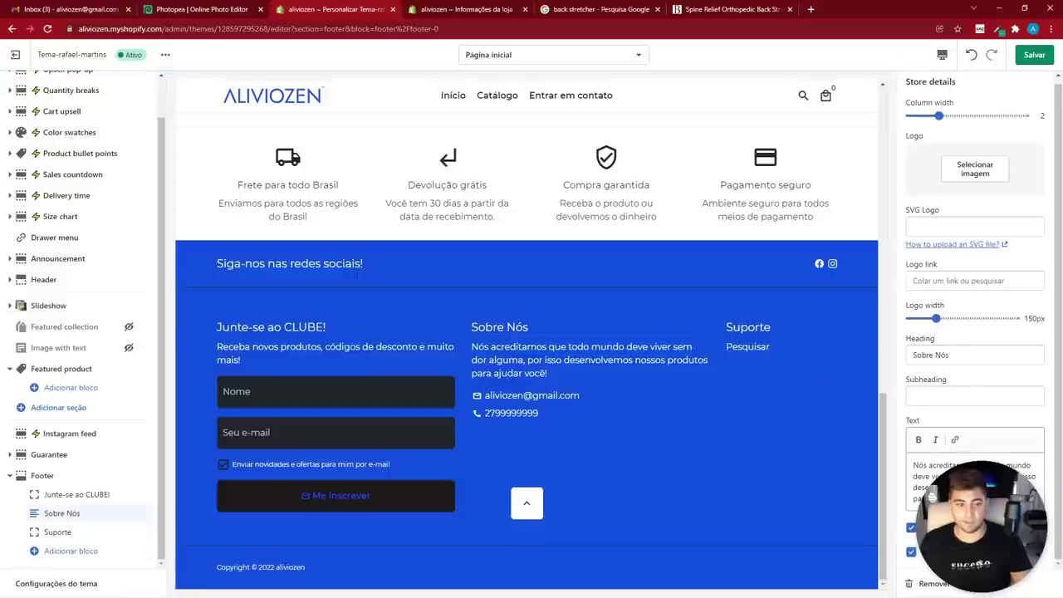
left_click(57, 532)
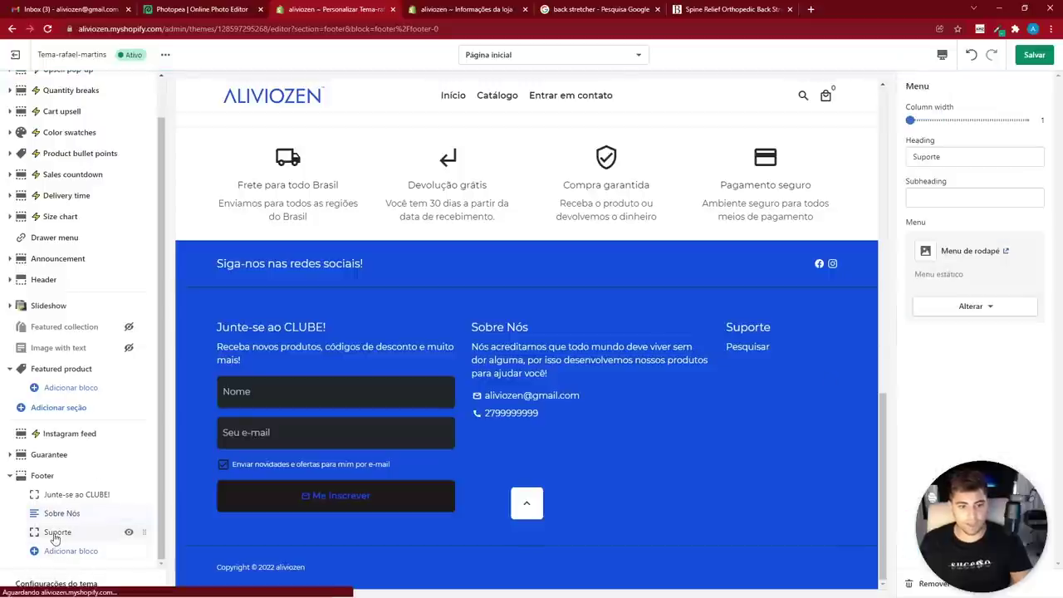
Step: Save the footer edits and review the featured product's 'Garantia de 30 dias' line in the preview
left_click(1033, 54)
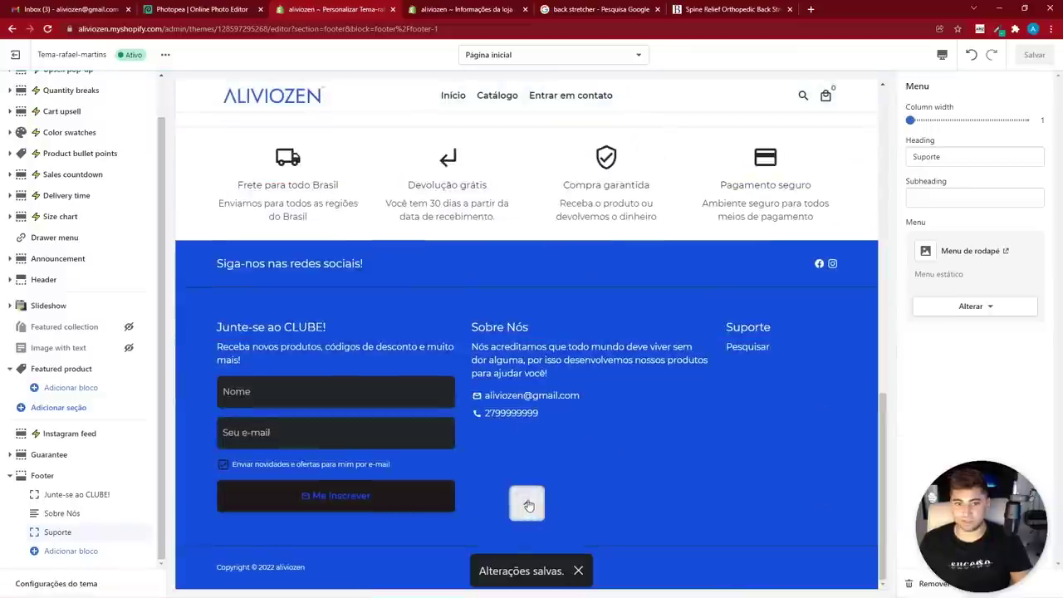
left_click(527, 504)
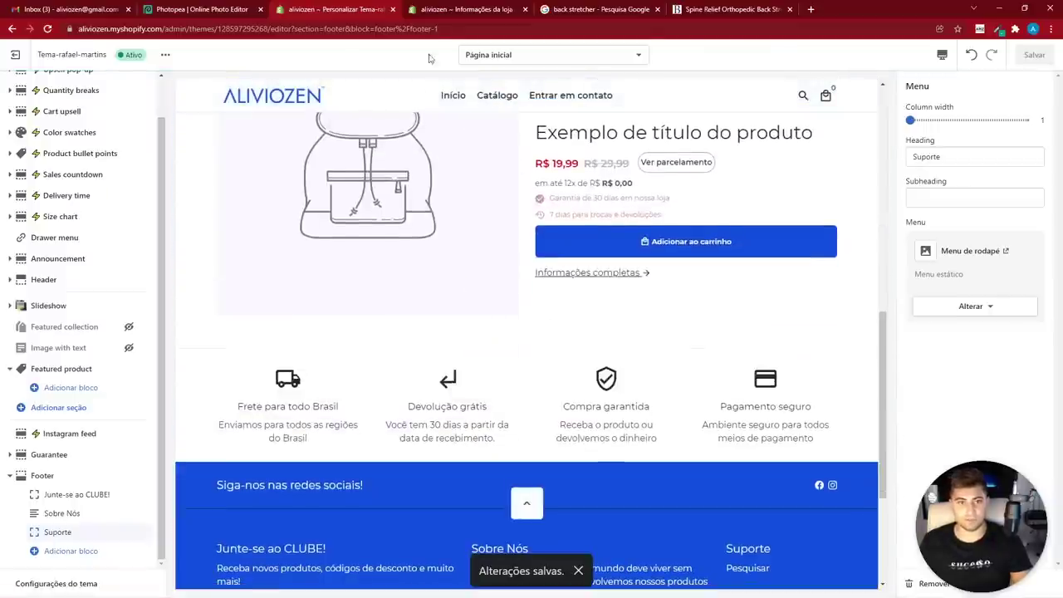
left_click_drag(546, 182, 676, 209)
left_click(662, 197)
triple_click(662, 196)
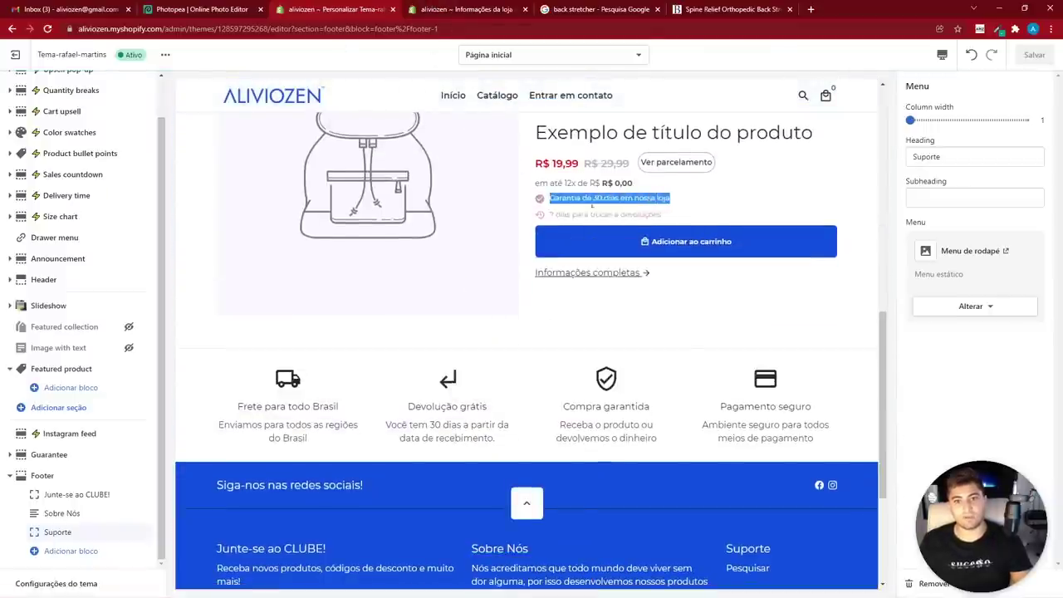
left_click(411, 102)
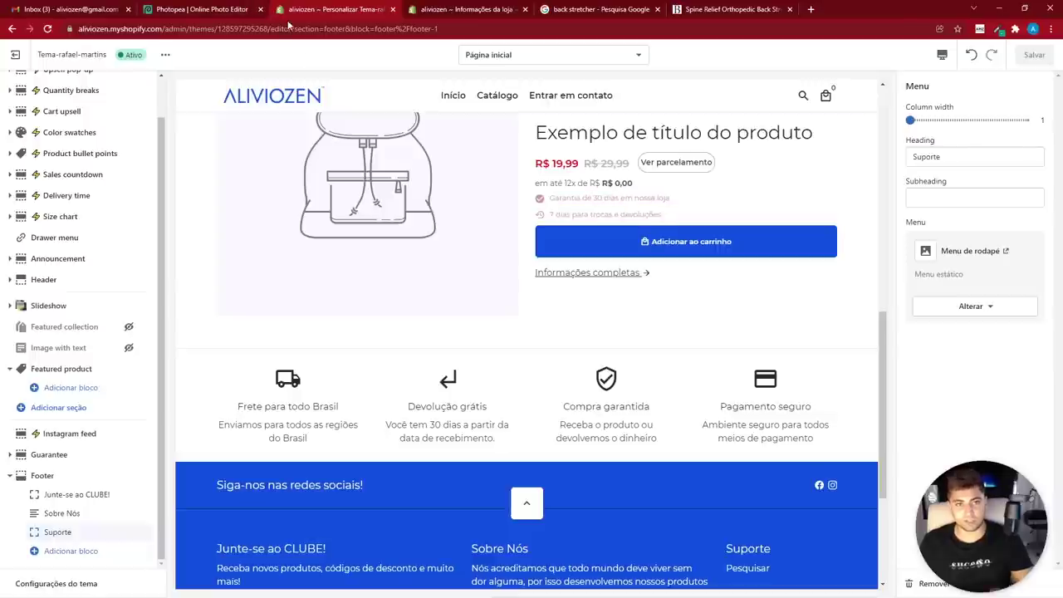
triple_click(662, 197)
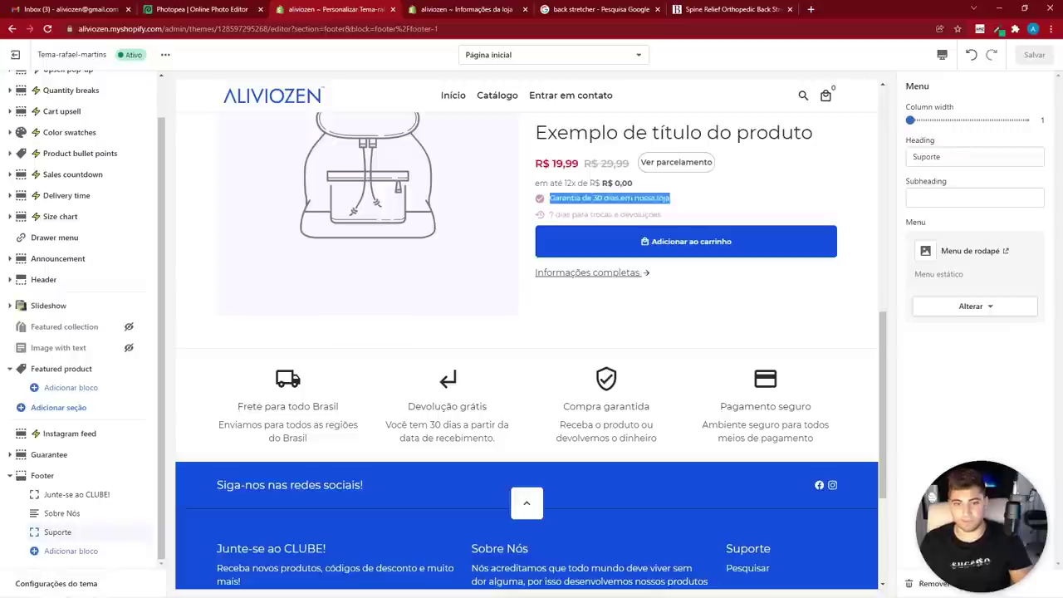
triple_click(671, 204)
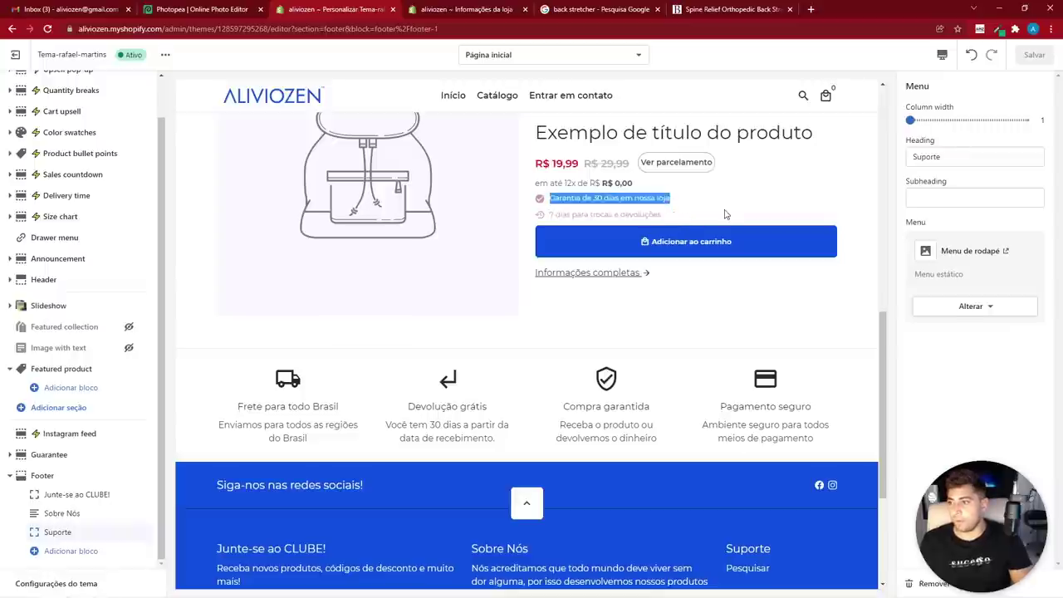
Step: Open the Shopify App Store from admin Apps, search 'dsers' and open DSers-AliExpress Dropshipping
left_click(22, 56)
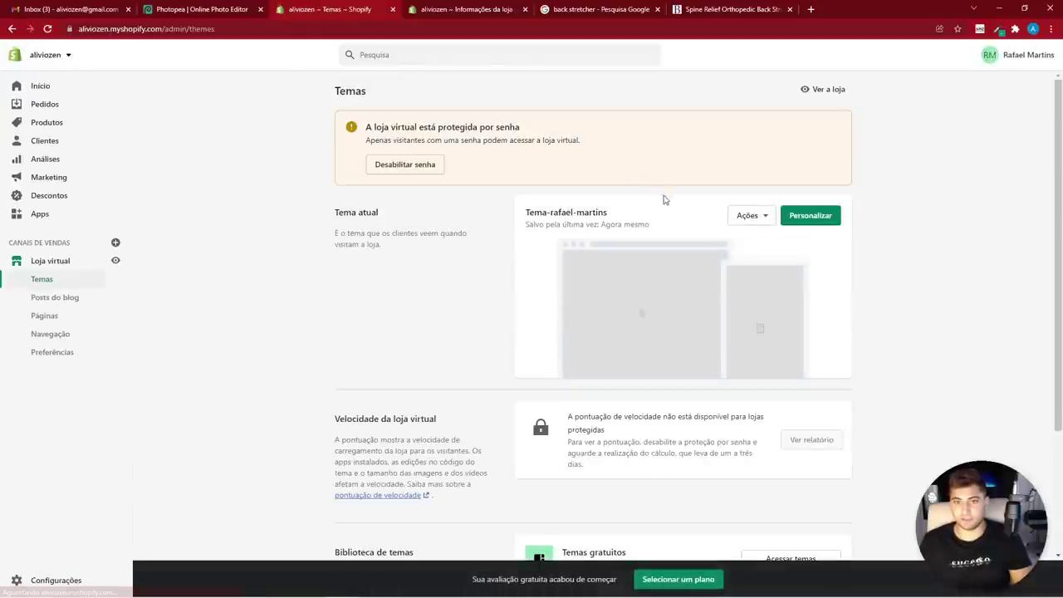
left_click(41, 215)
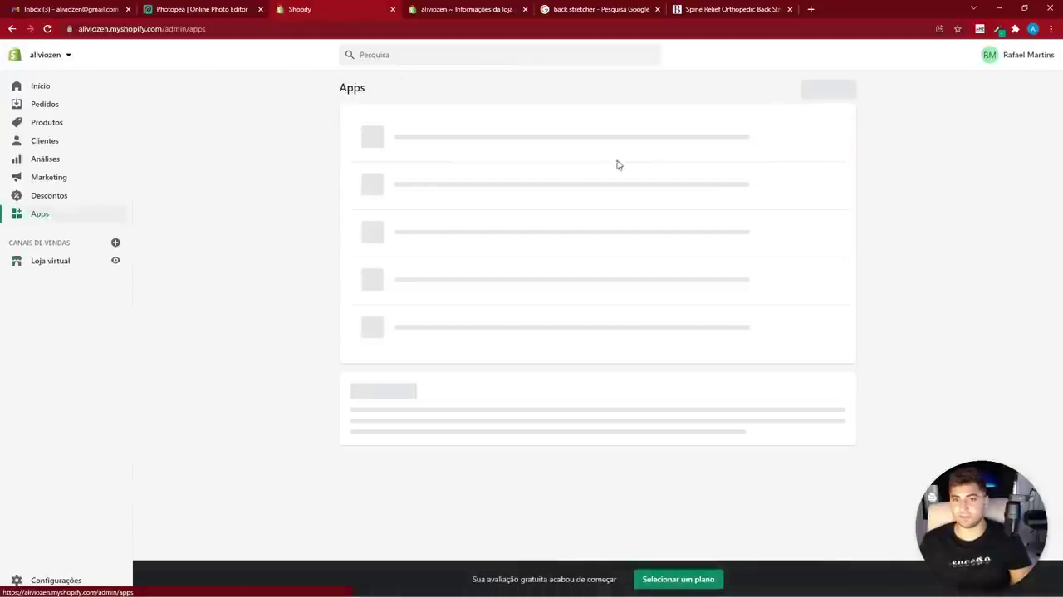
left_click(822, 93)
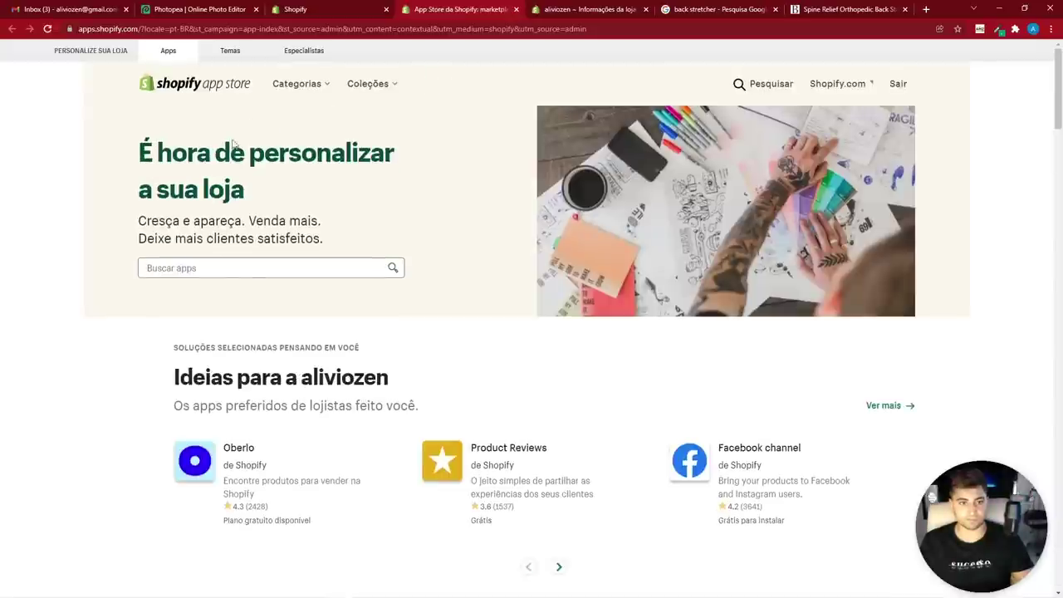
left_click(243, 273)
type("dsers")
key("Return")
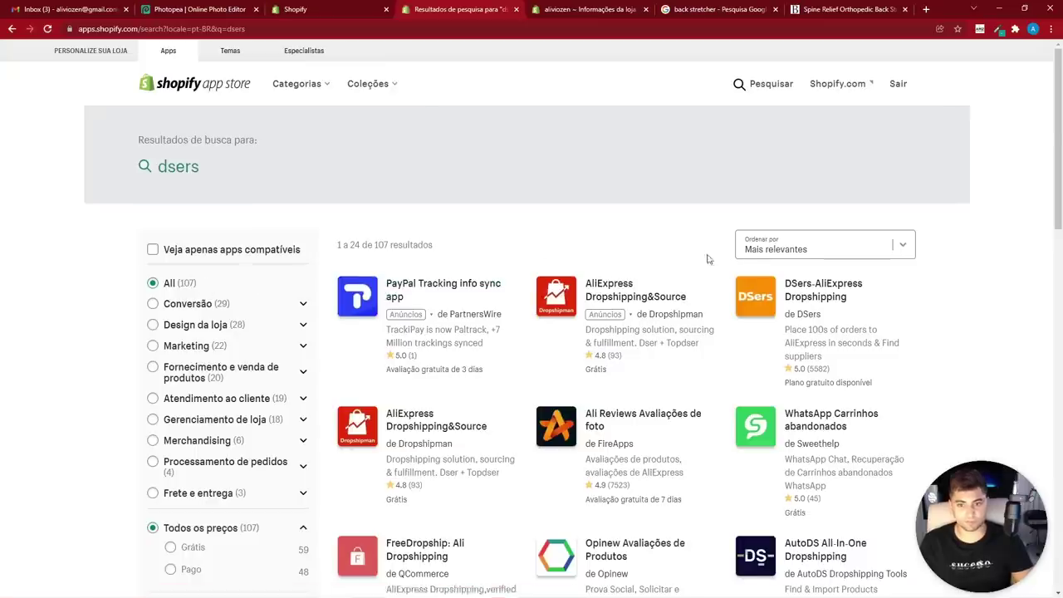
scroll(477, 359, "down", 7)
scroll(541, 351, "up", 7)
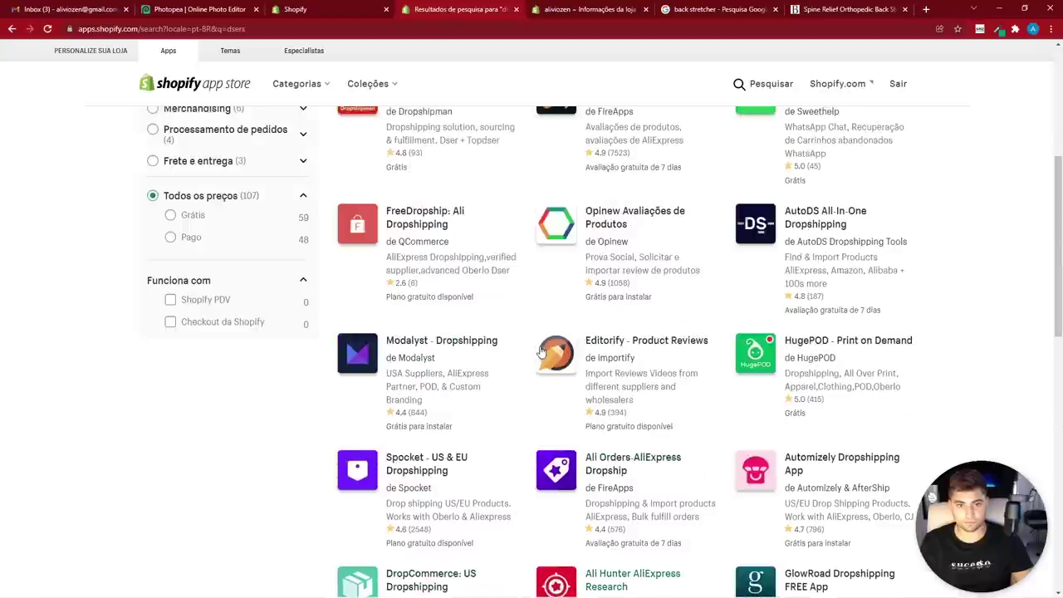
left_click(809, 288)
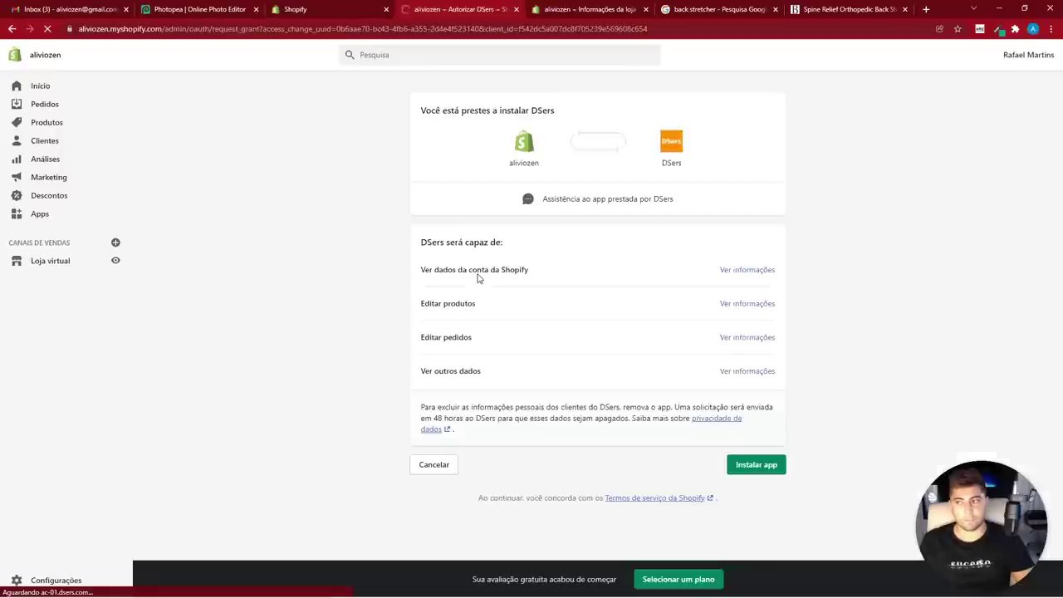
Step: Install DSers, let it create an account automatically, and choose the free Basic plan
left_click(762, 466)
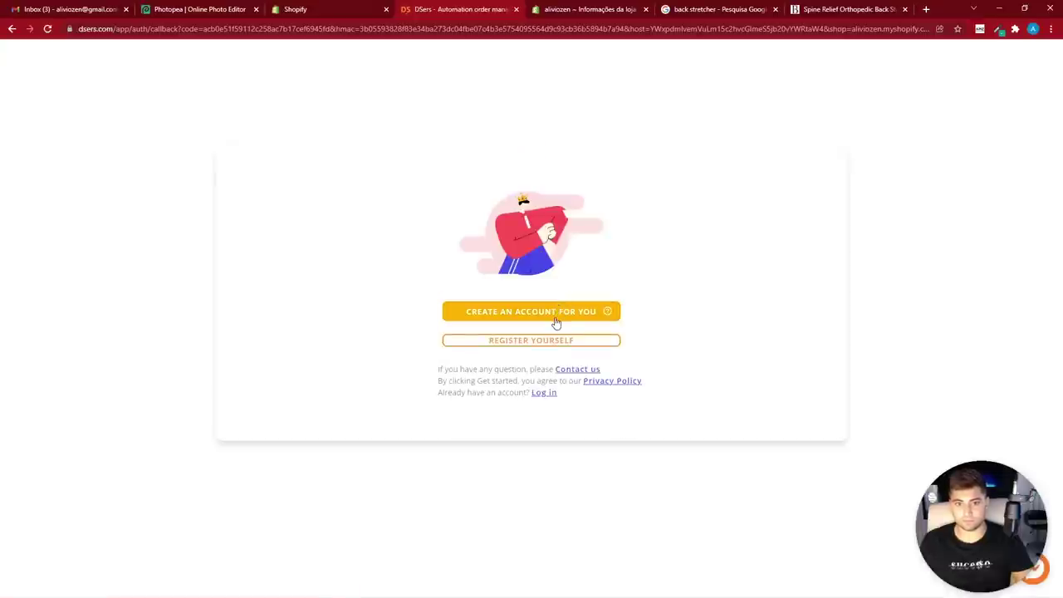
left_click(556, 322)
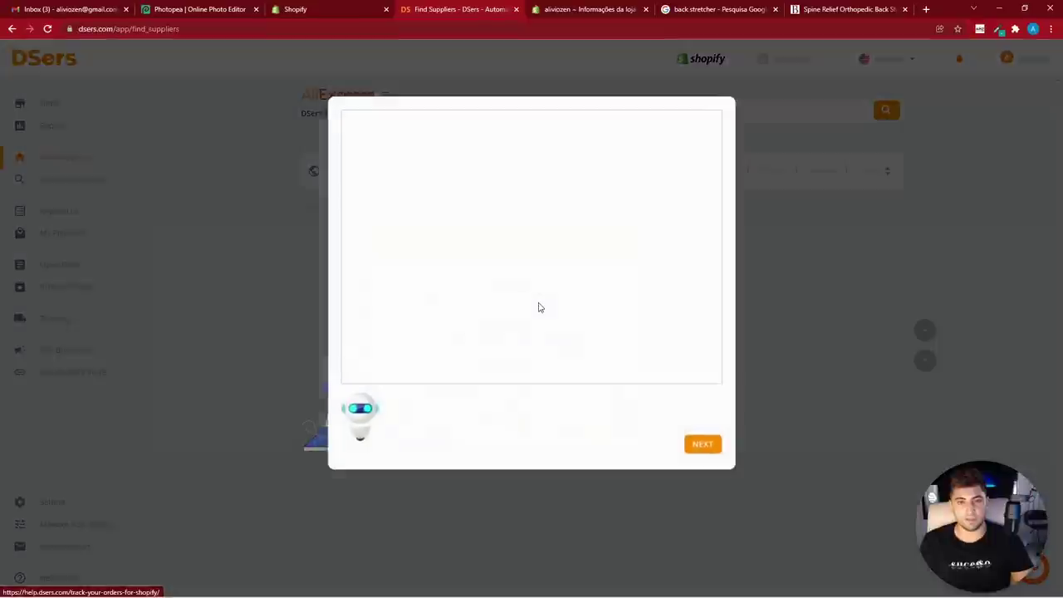
scroll(664, 369, "down", 2)
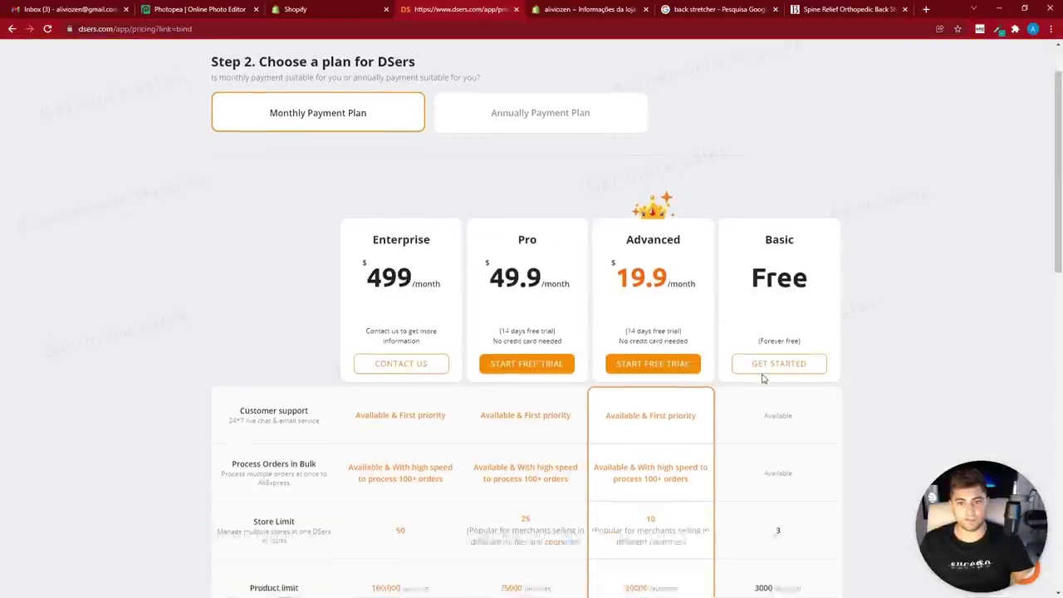
left_click(781, 317)
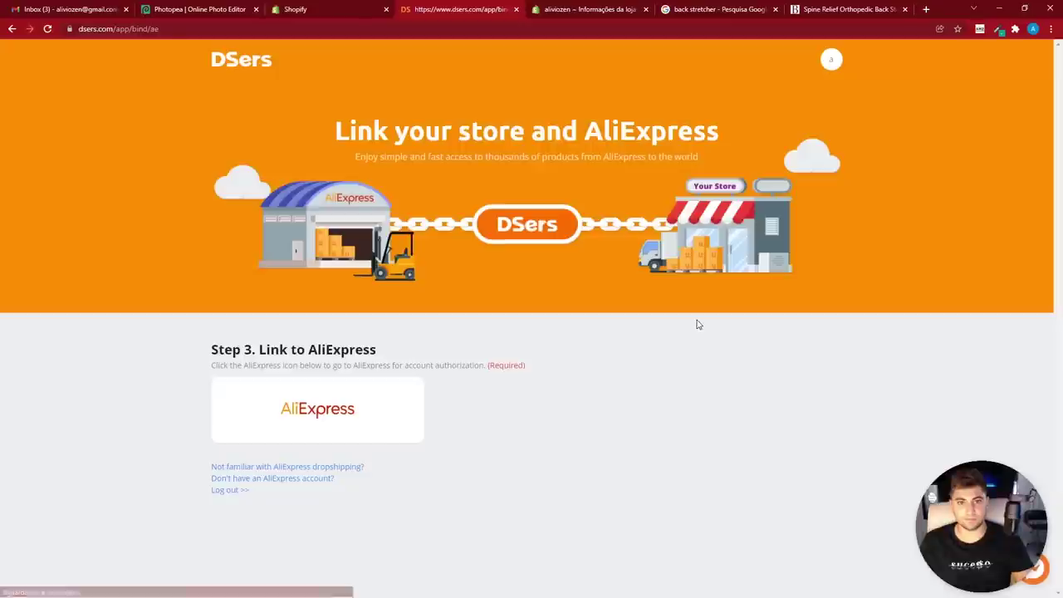
Step: Link AliExpress by signing in with the store's Google account and authorizing DSers
left_click(313, 405)
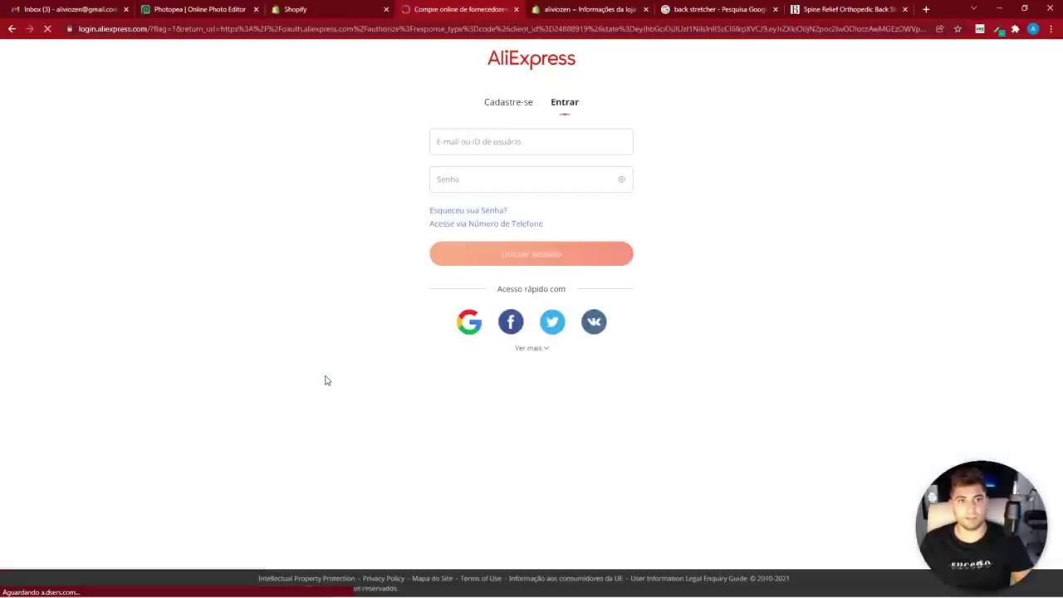
left_click(474, 317)
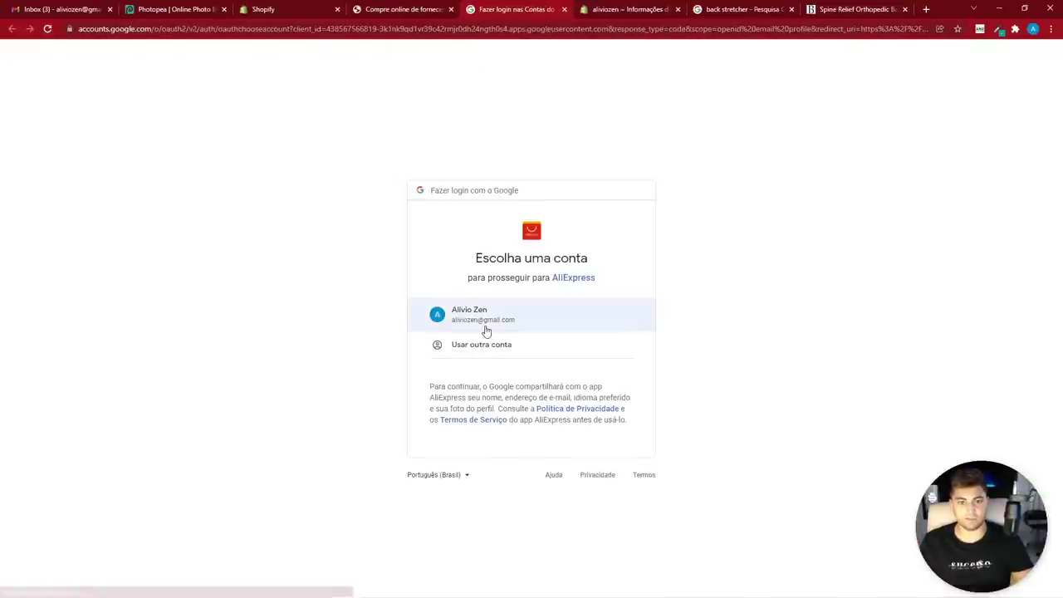
left_click(539, 326)
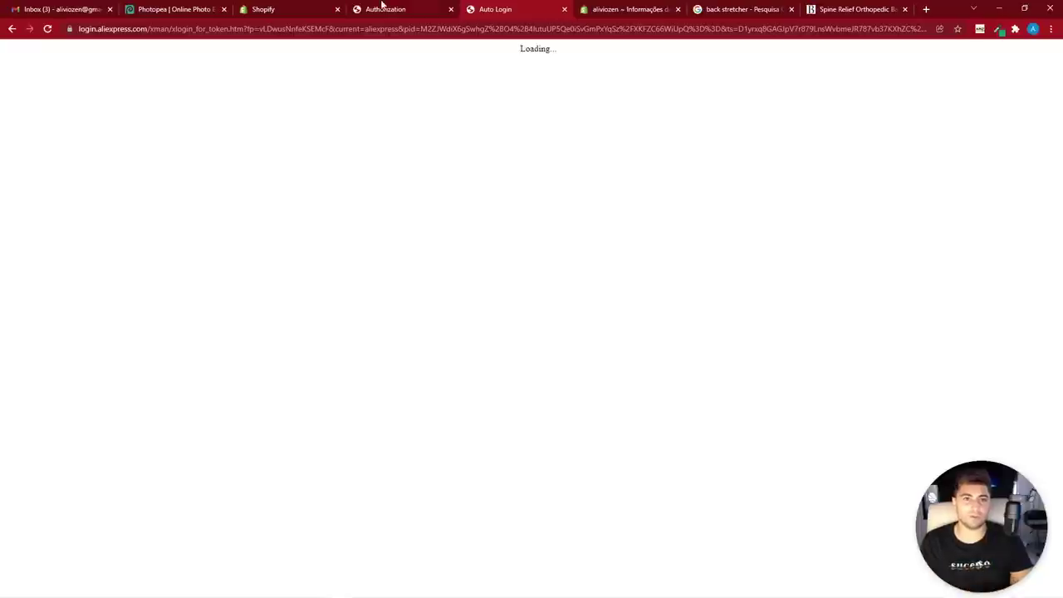
left_click(382, 4)
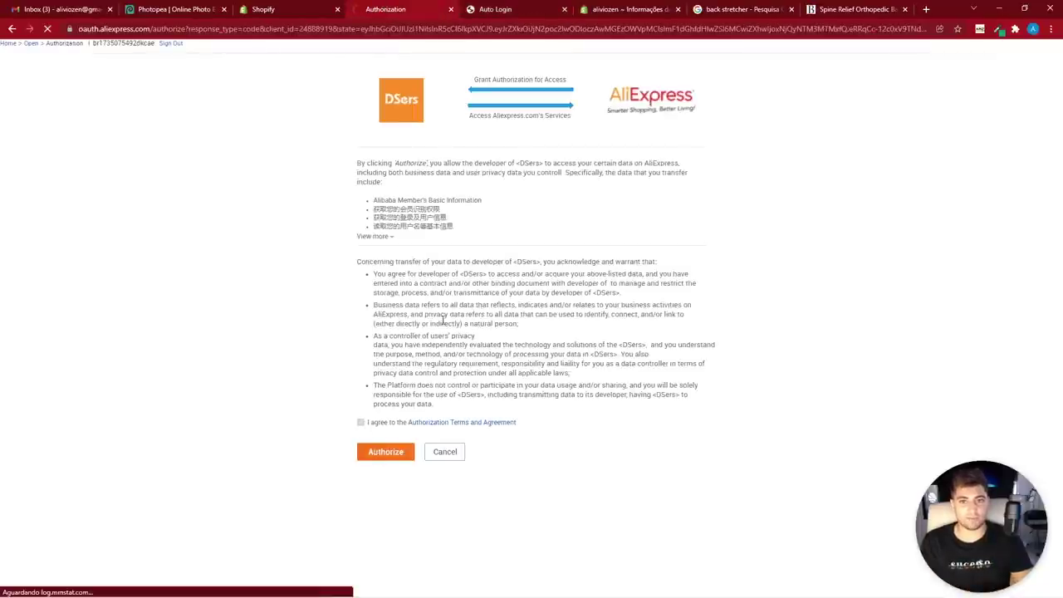
left_click(521, 7)
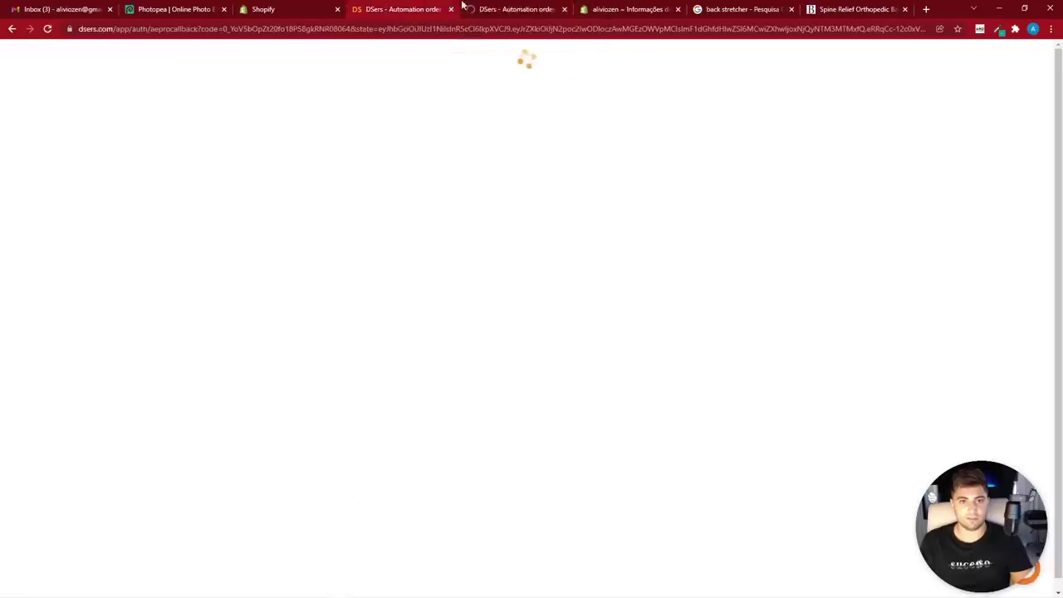
Step: Close the duplicate DSers tab, choose 'explore freely', and dismiss the upgrade announcement
left_click(432, 7)
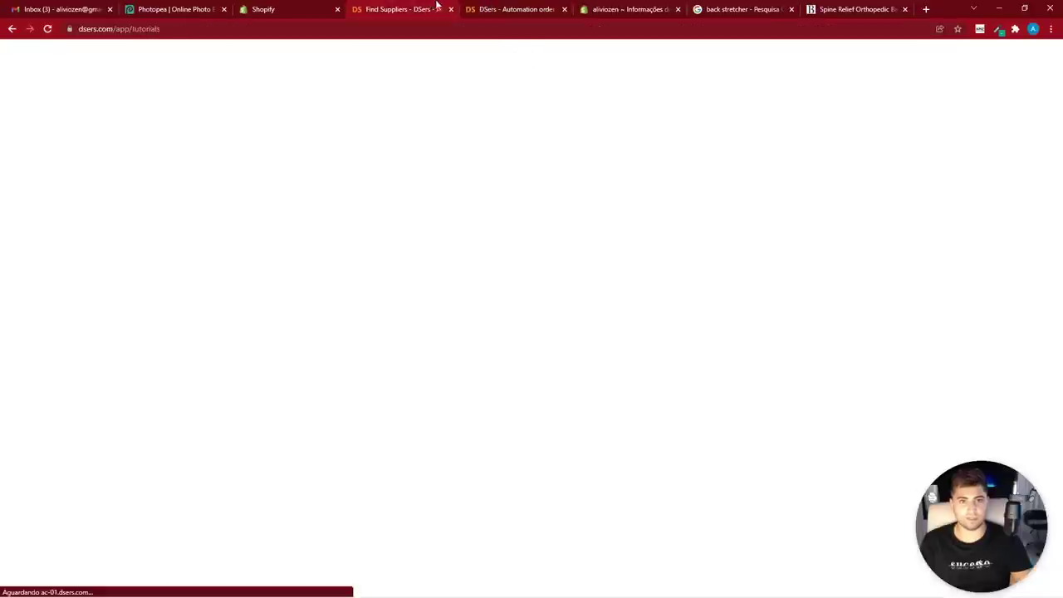
left_click(493, 7)
left_click(517, 7)
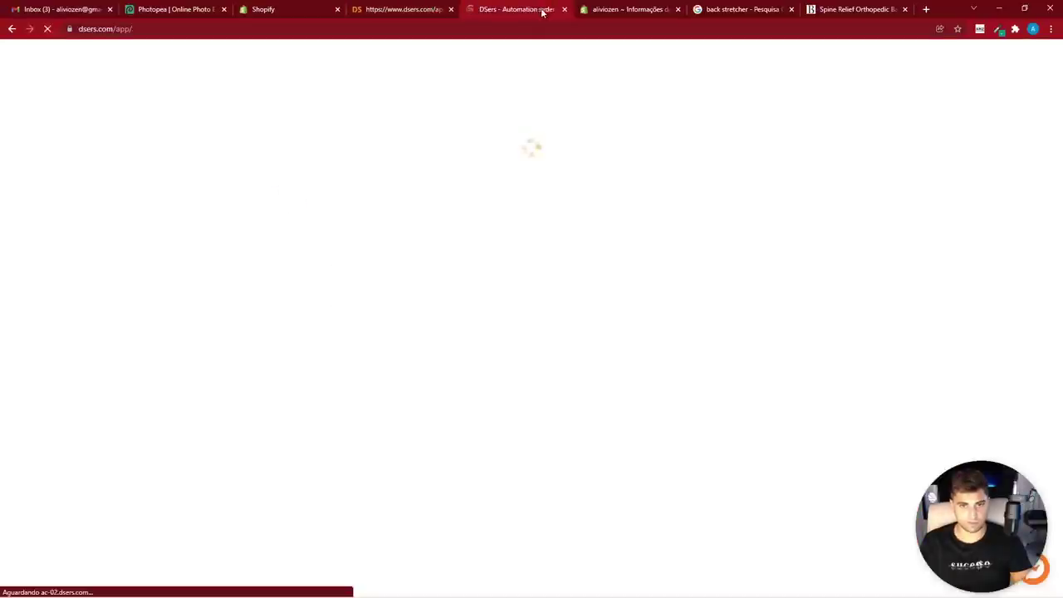
left_click(564, 9)
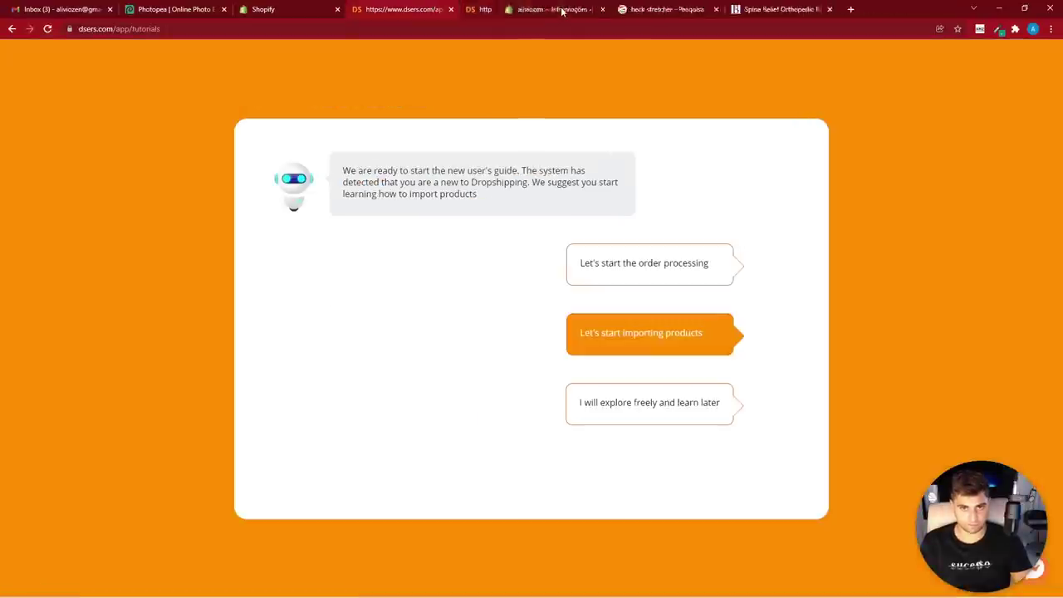
left_click(668, 421)
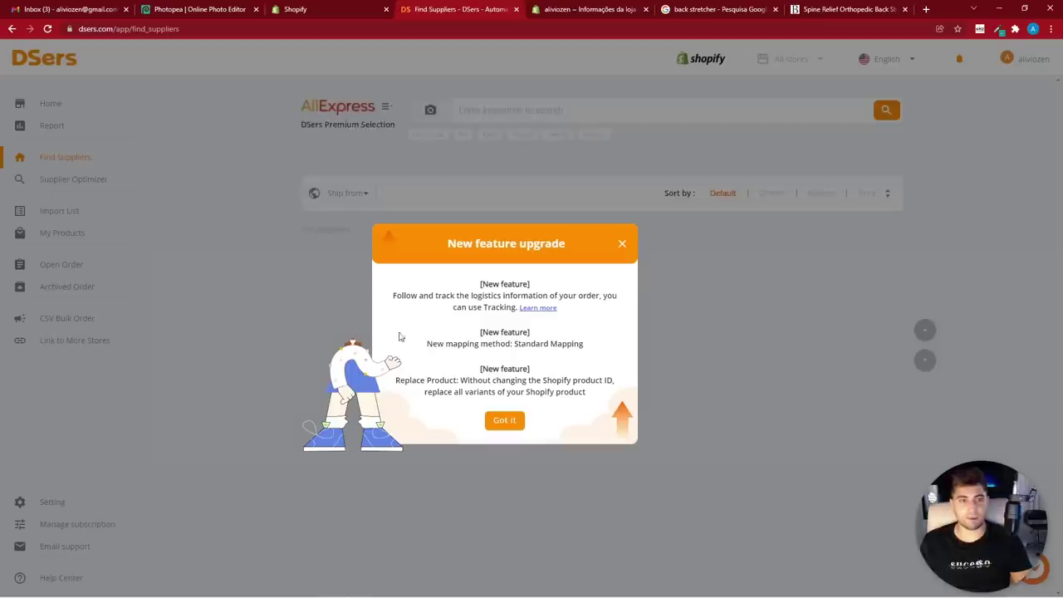
left_click(504, 420)
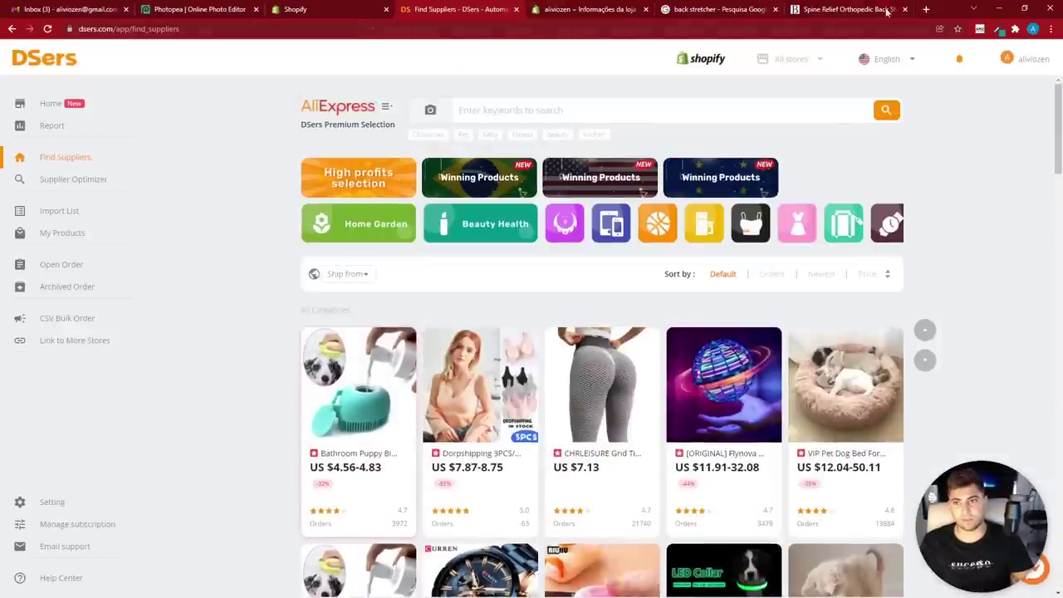
Step: Open the AliExpress homepage in a new browser tab
left_click(924, 9)
type("aliexpress")
key("Return")
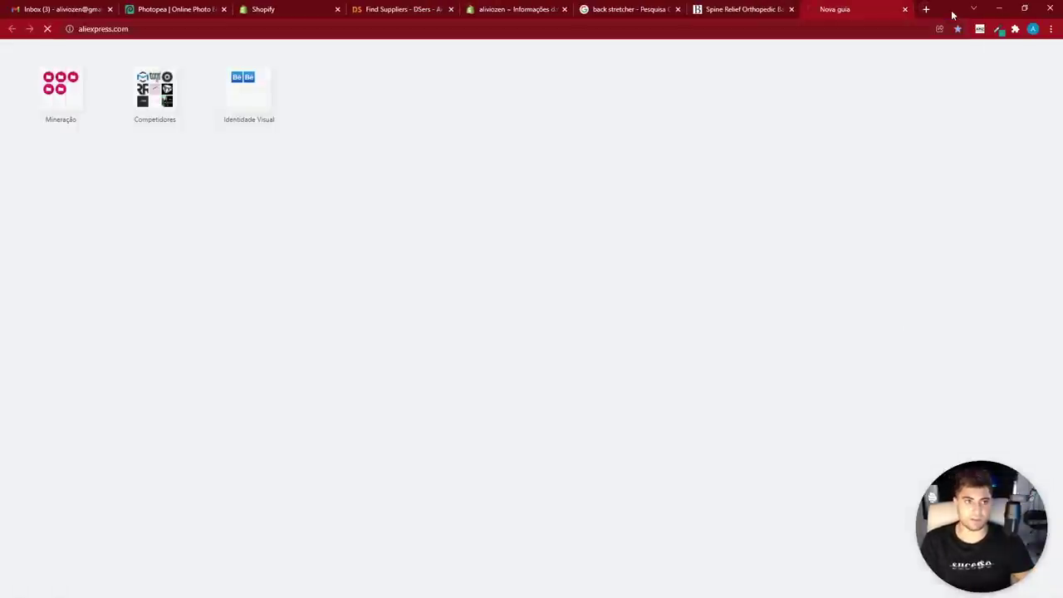
Step: Find 'dsers extension' and add the DSers AliExpress.com Product Importer from the Chrome Web Store
left_click(925, 10)
type("dse")
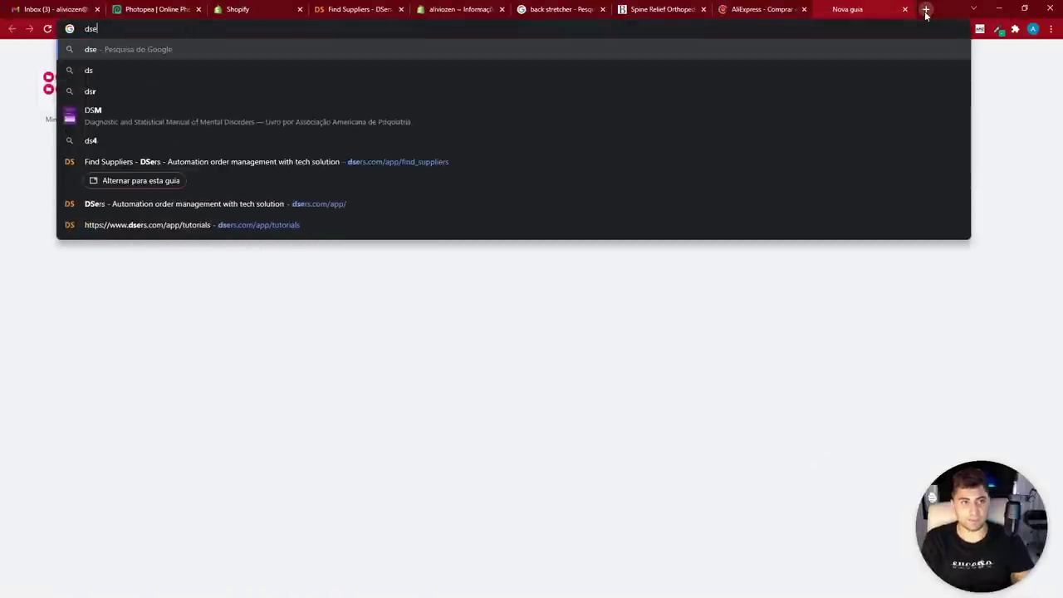
type("rs extension")
key("Return")
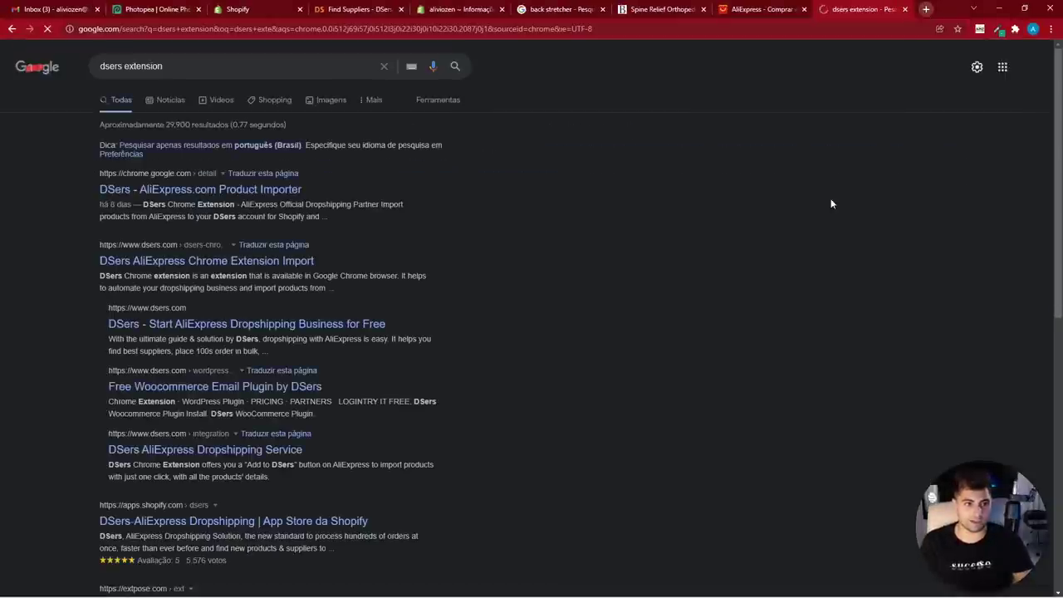
left_click(295, 190)
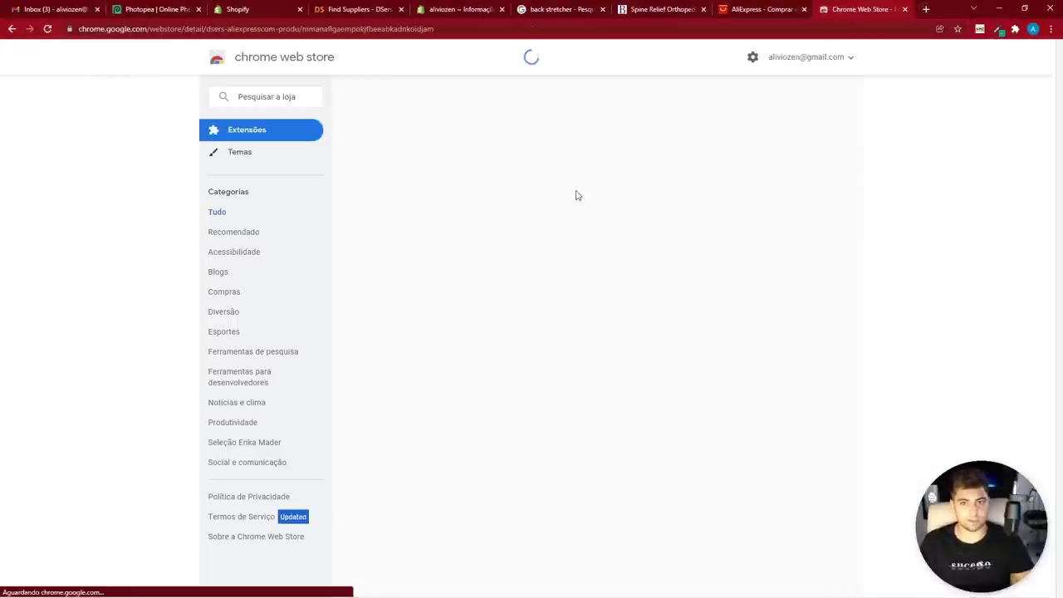
left_click(751, 139)
left_click(562, 170)
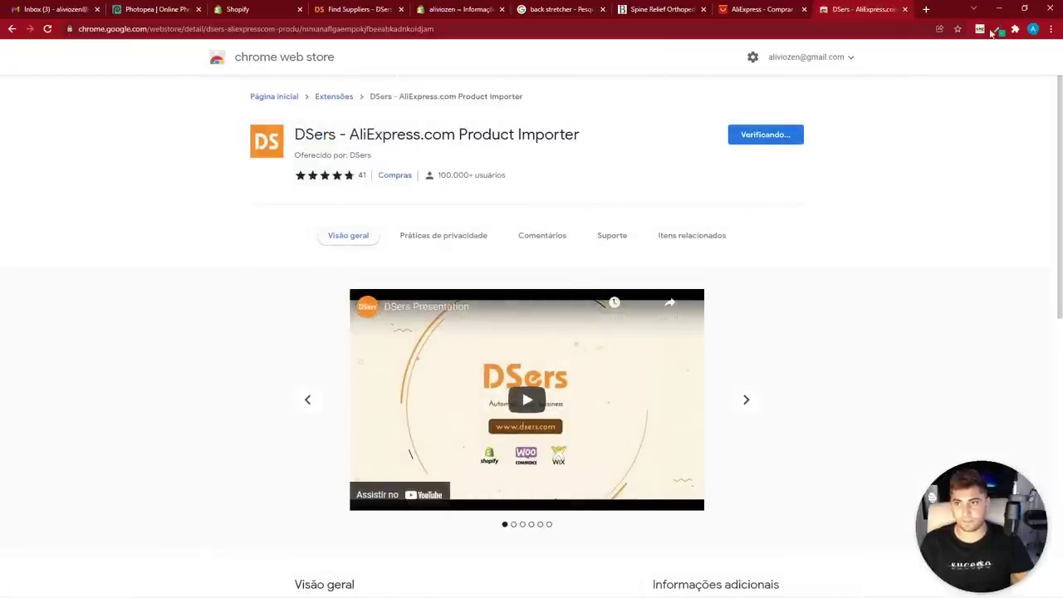
Step: Pin the DSers extension to the toolbar and close the Web Store tab
left_click(1014, 29)
left_click(988, 131)
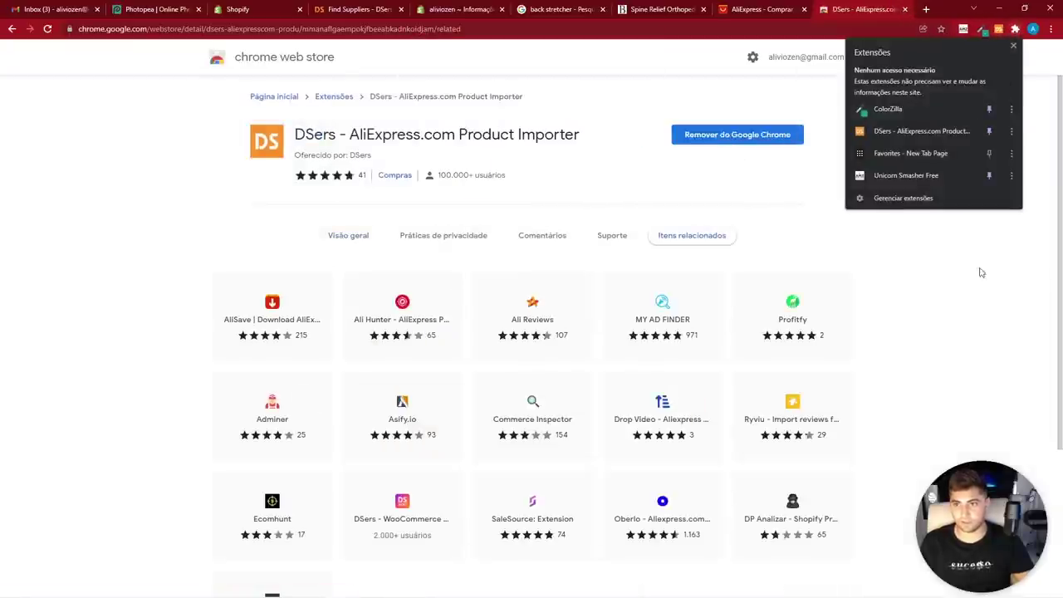
left_click(980, 272)
left_click(904, 9)
Step: Search AliExpress for 'back stretcher', sort by orders, and open the first product
mouse_move(431, 122)
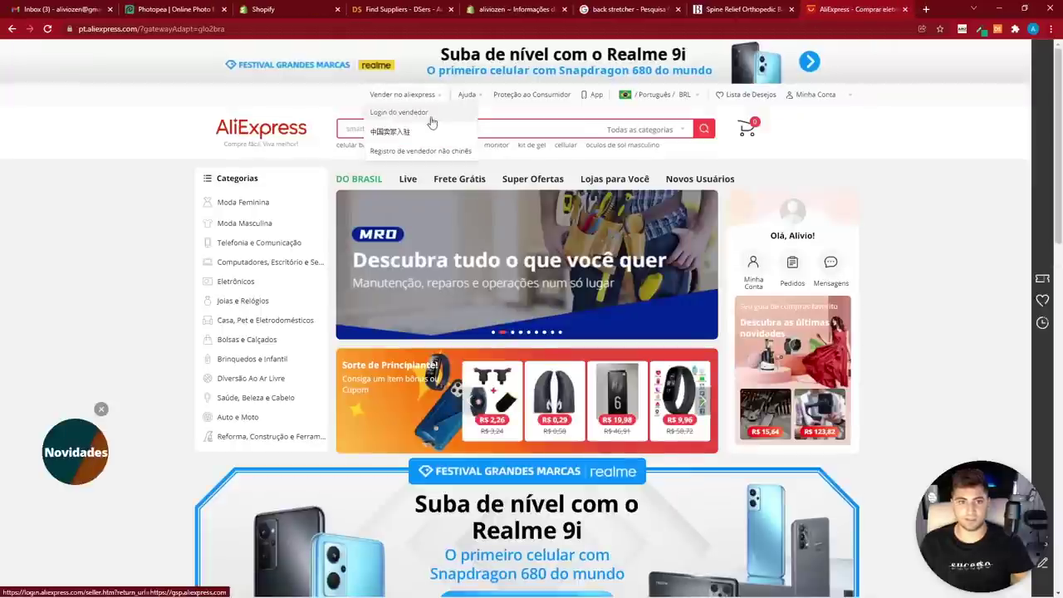
left_click(510, 130)
type("back stretcher")
key("Return")
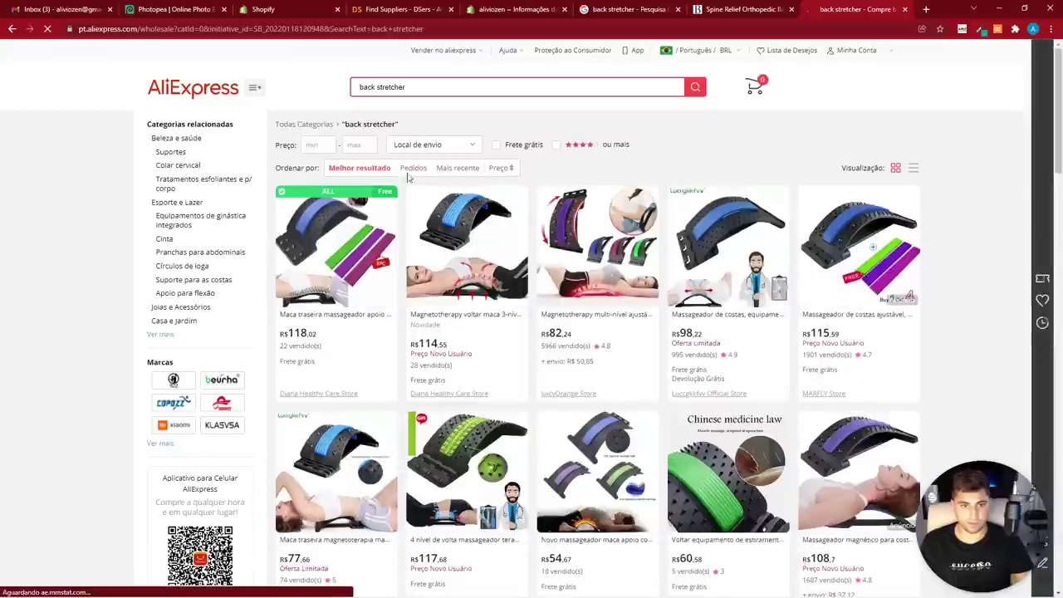
left_click(408, 168)
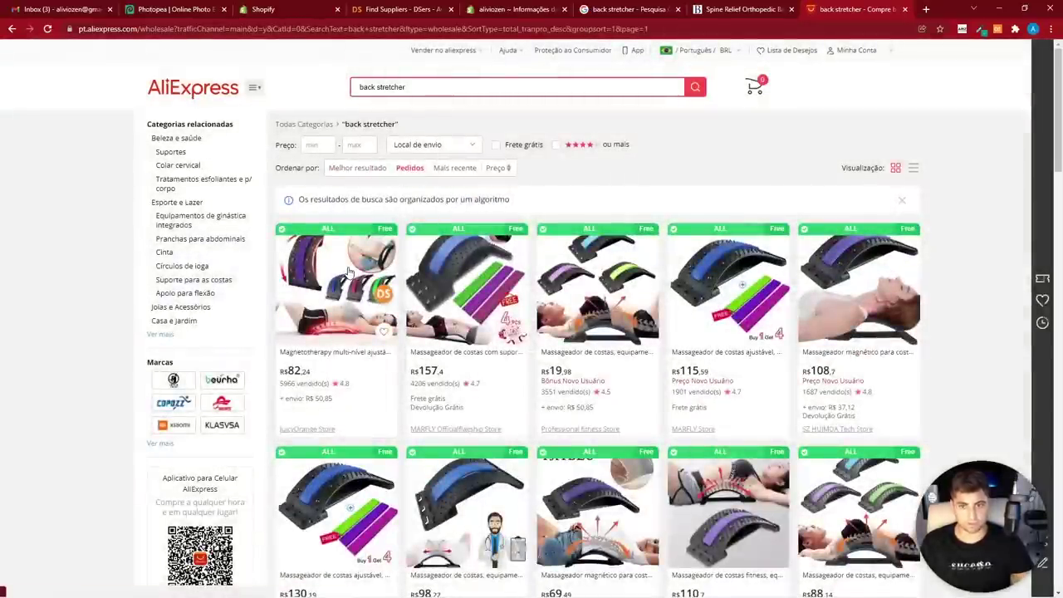
left_click(350, 272)
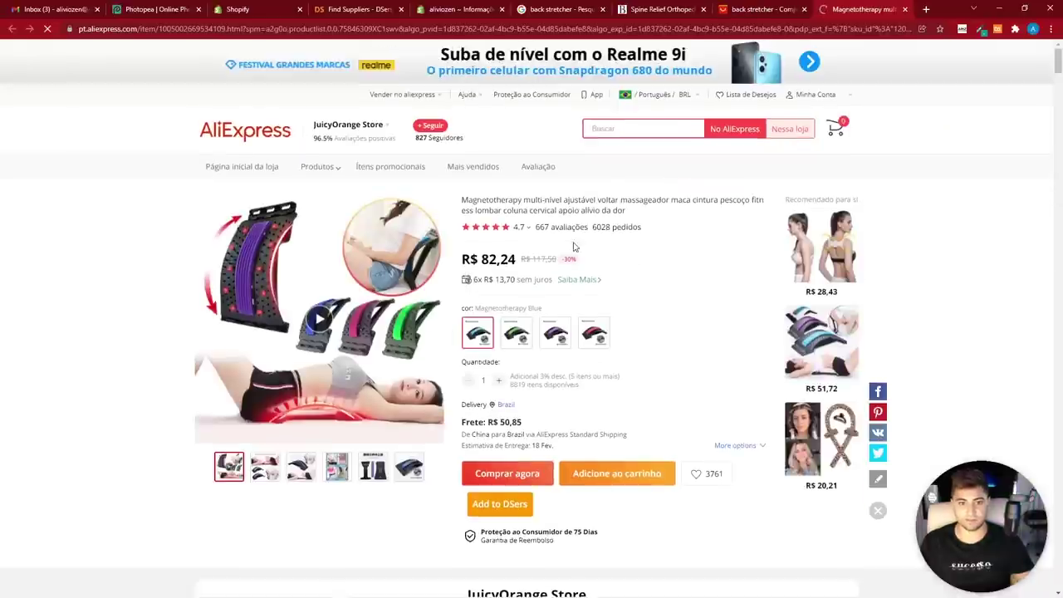
Step: Import the back stretcher with Add to DSers after refreshing the extension login and reloading
left_click(498, 504)
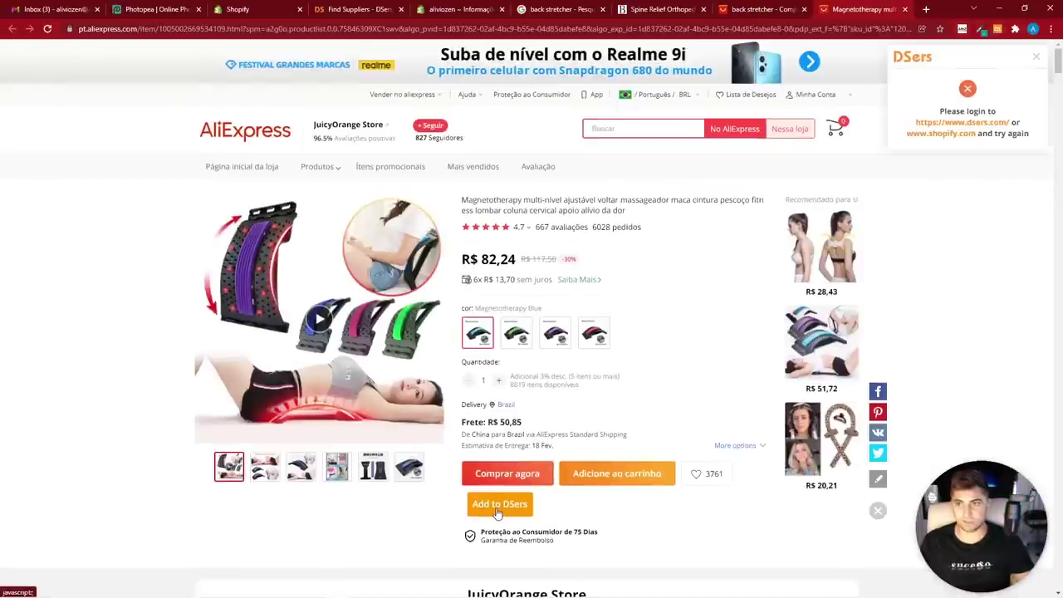
left_click(997, 29)
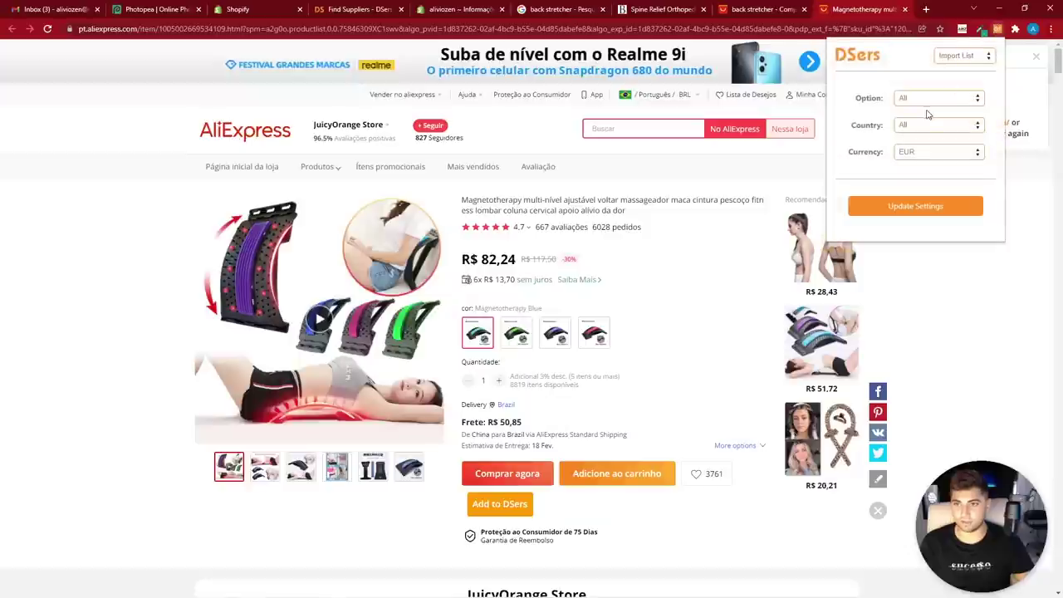
left_click(348, 9)
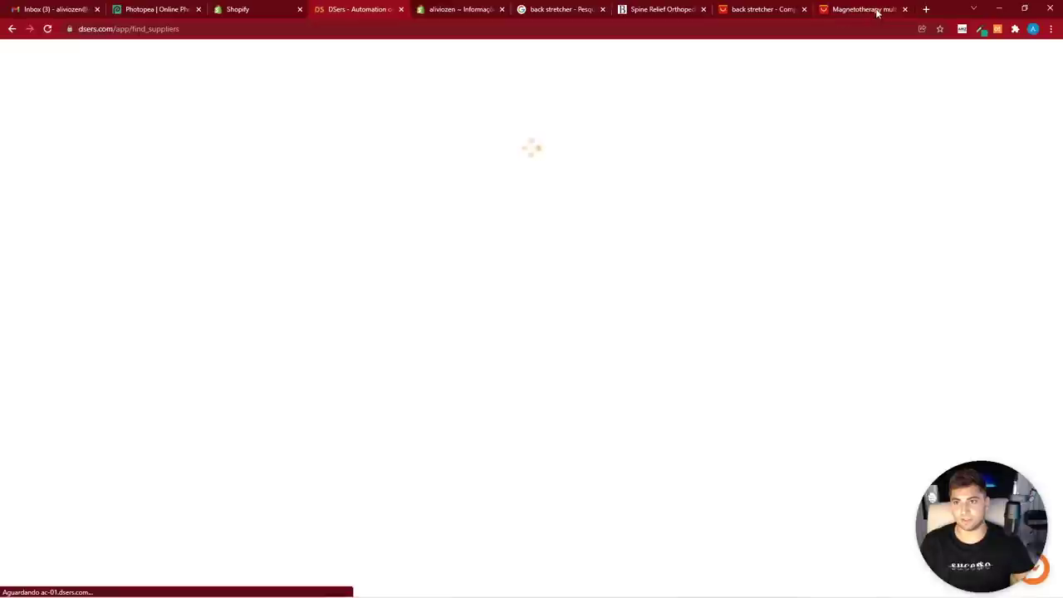
left_click(876, 10)
left_click(997, 31)
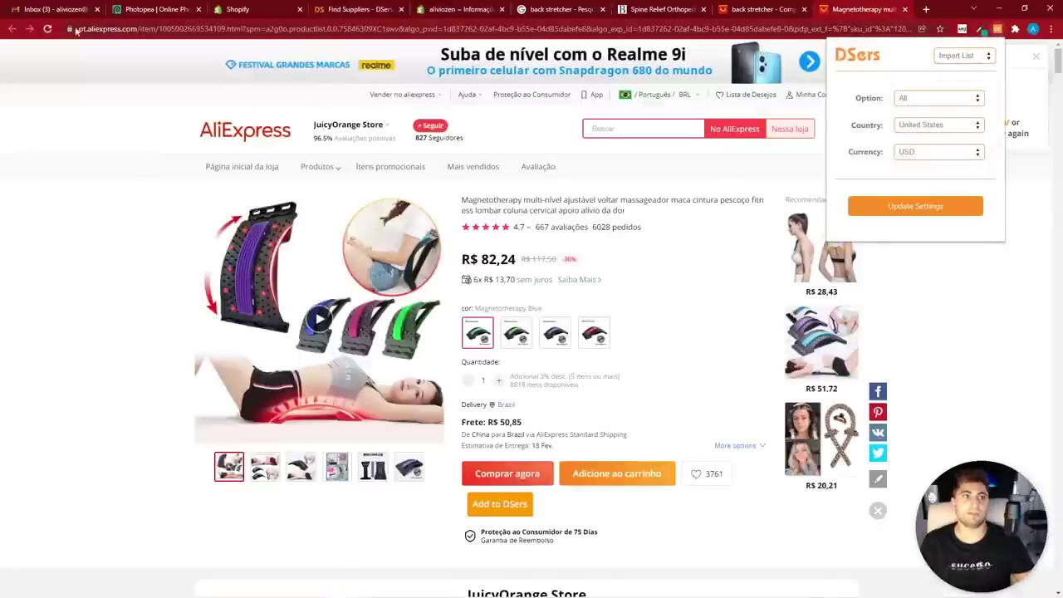
left_click(48, 29)
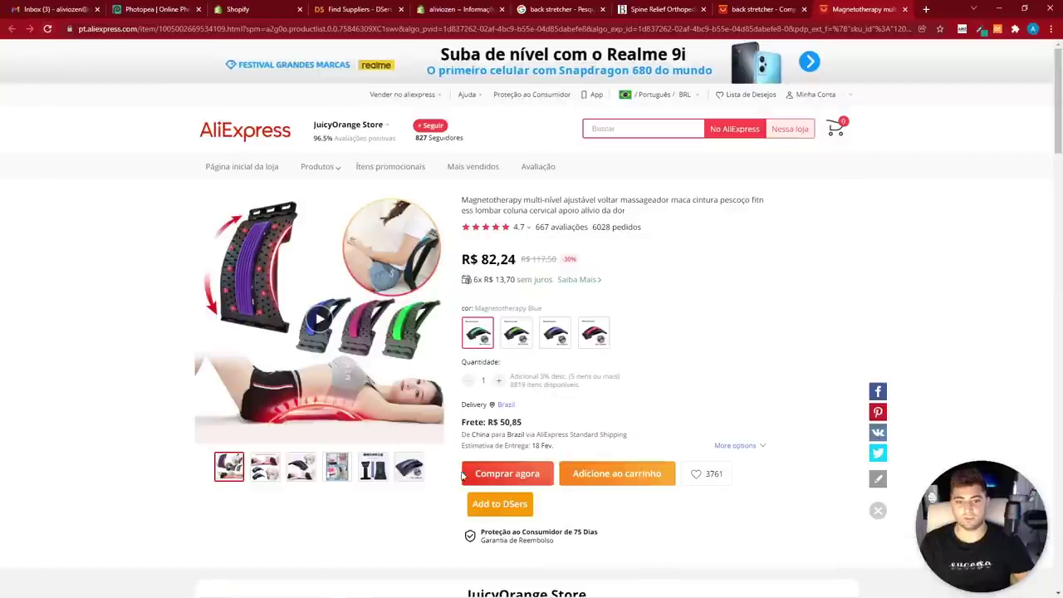
left_click(496, 504)
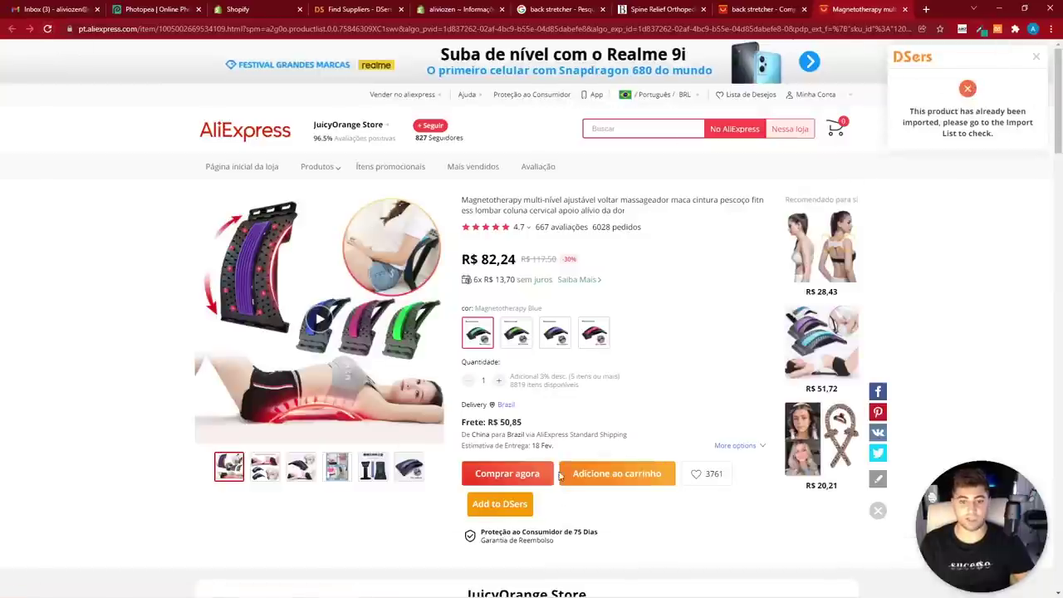
left_click(353, 9)
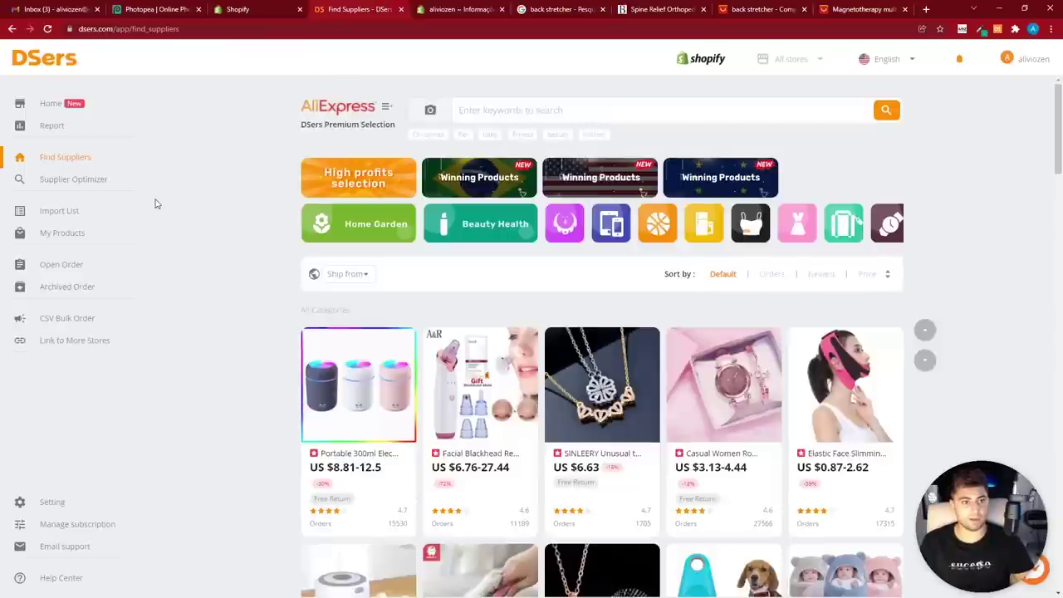
Step: Review the imported back stretcher's variants, description, images and shipping in the Import List
left_click(65, 212)
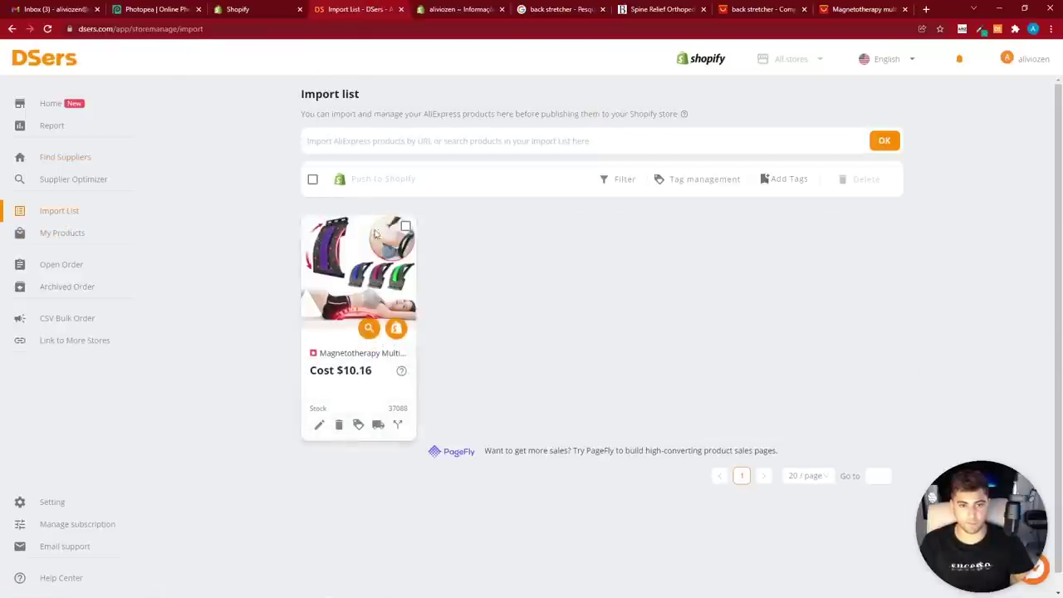
left_click(344, 356)
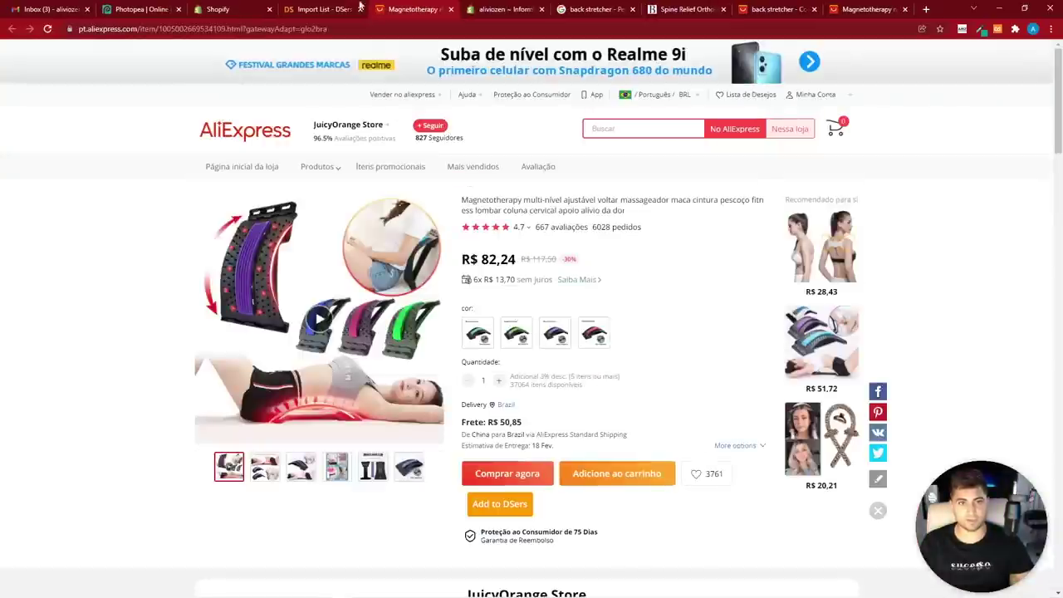
left_click(449, 9)
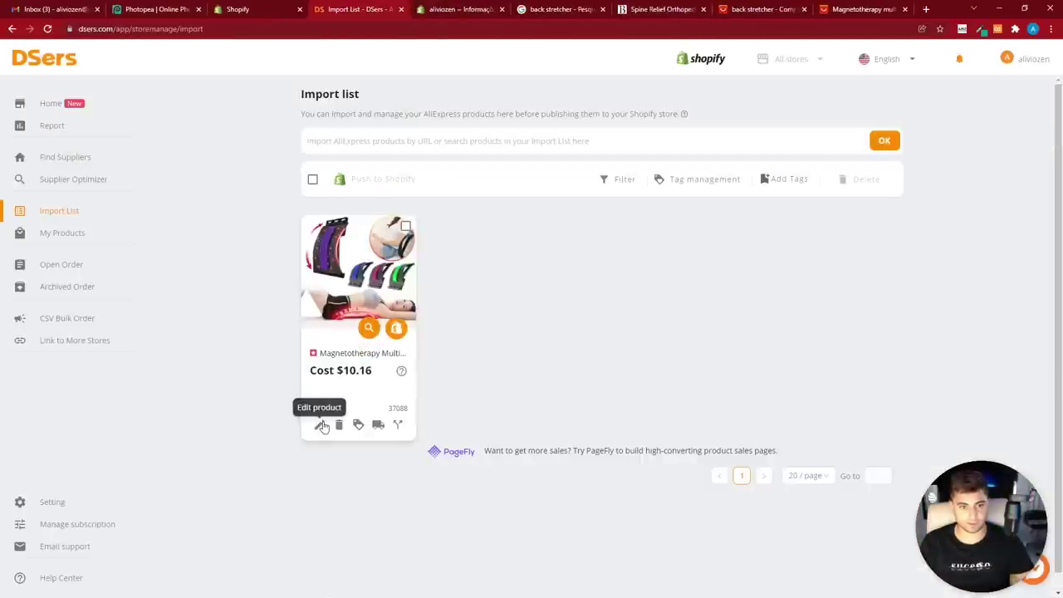
left_click(320, 423)
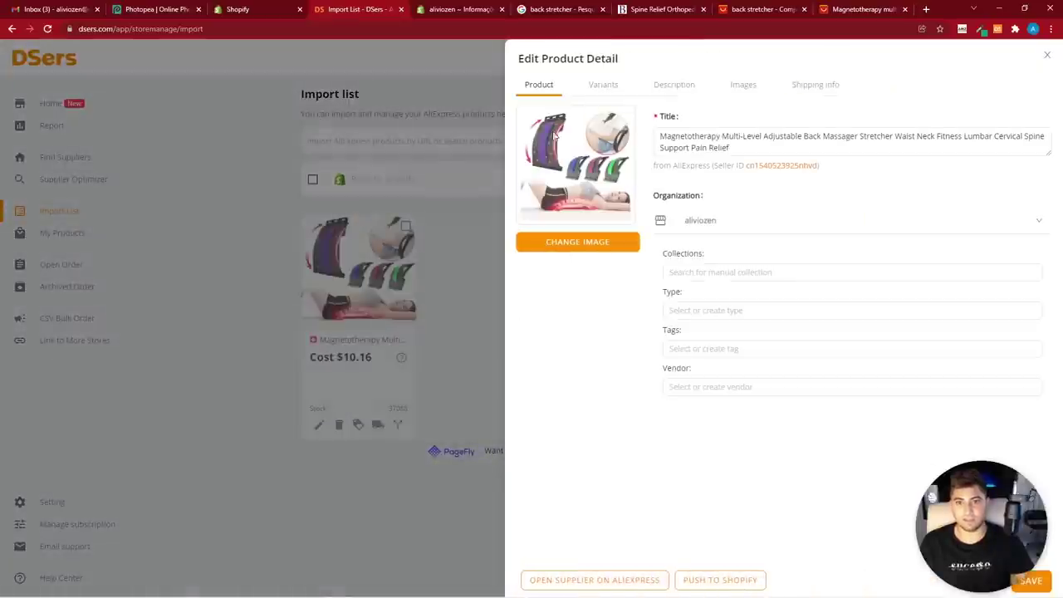
left_click(608, 90)
left_click(675, 89)
left_click(742, 88)
left_click(809, 85)
left_click(545, 86)
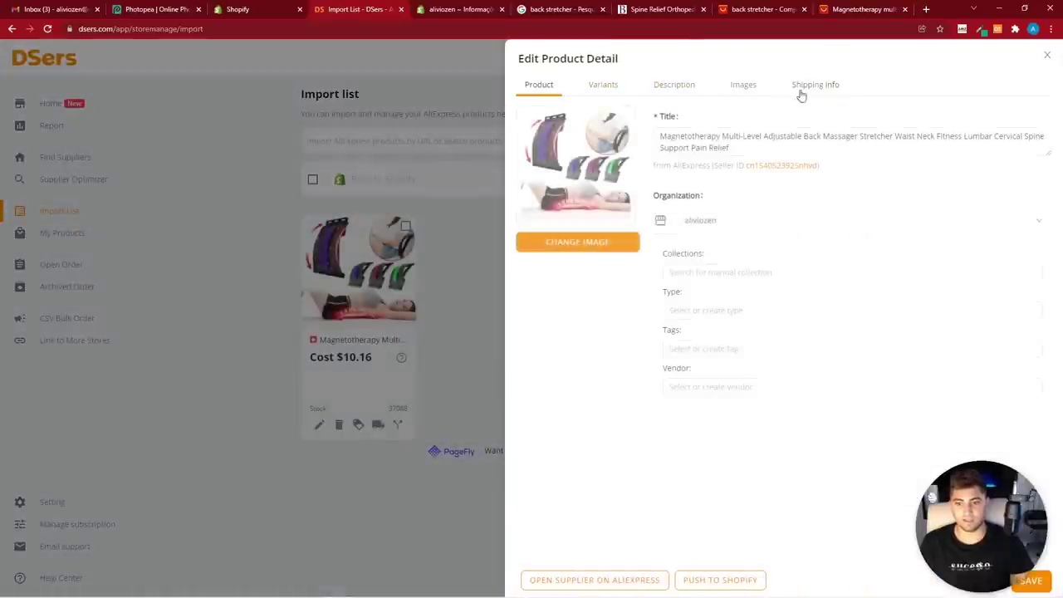
left_click(1048, 58)
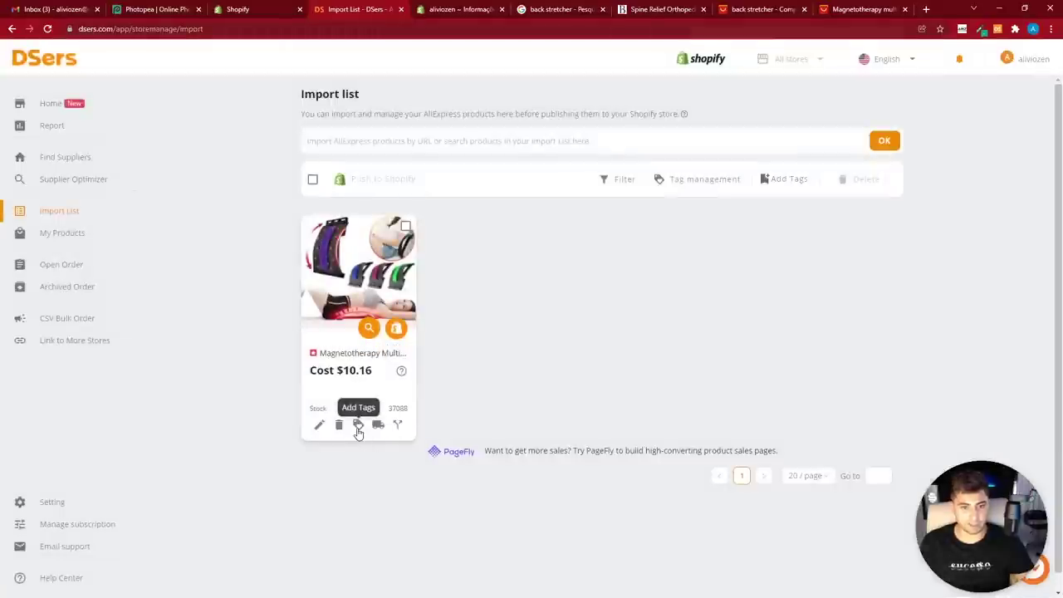
Step: Push the back stretcher to Shopify, allowing out-of-stock sales and also publishing to Online Store
left_click(397, 330)
left_click(393, 302)
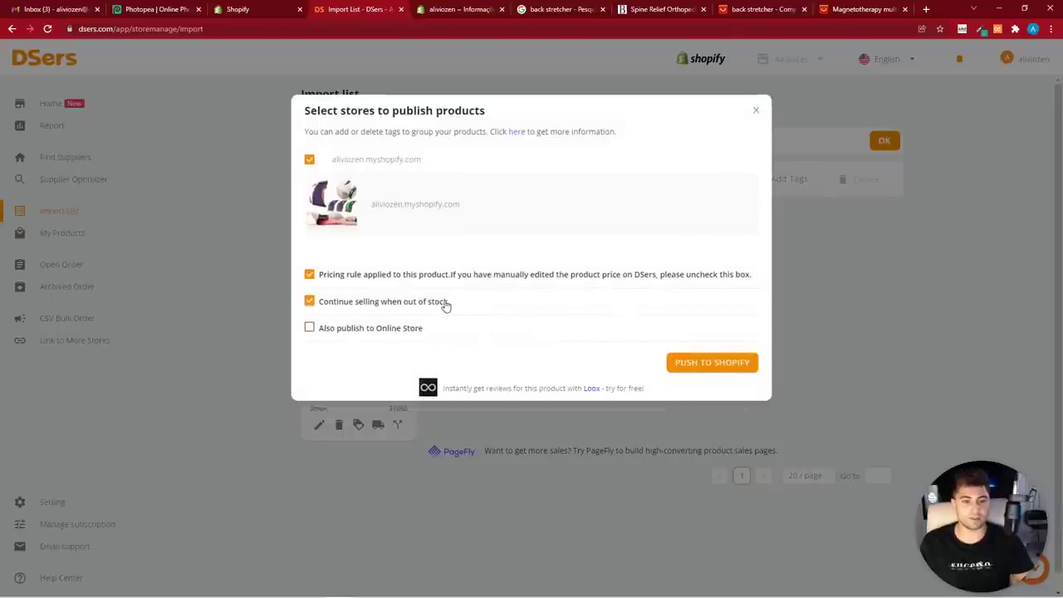
left_click(407, 328)
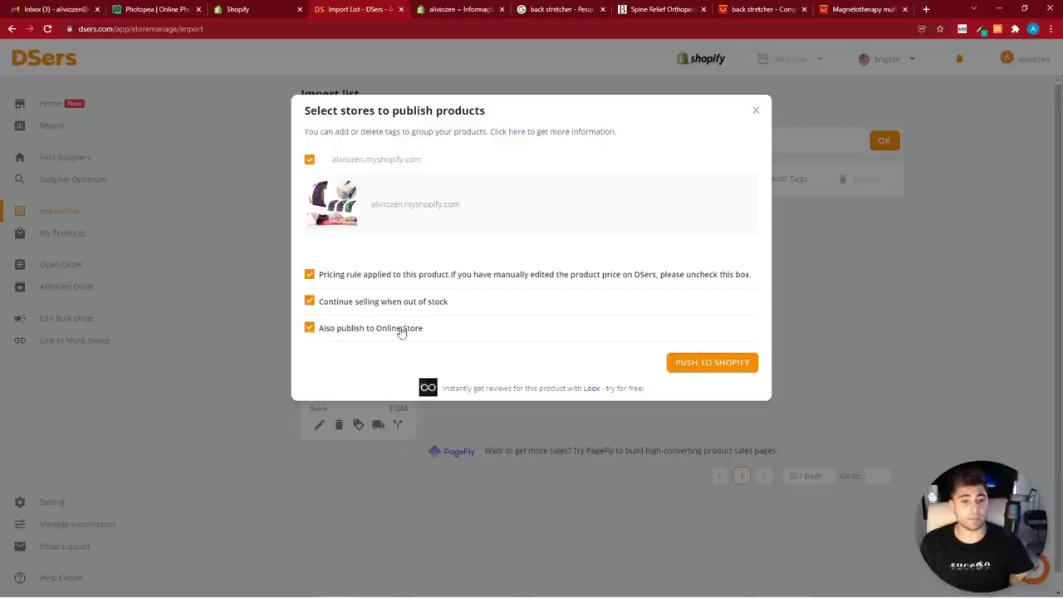
left_click(310, 329)
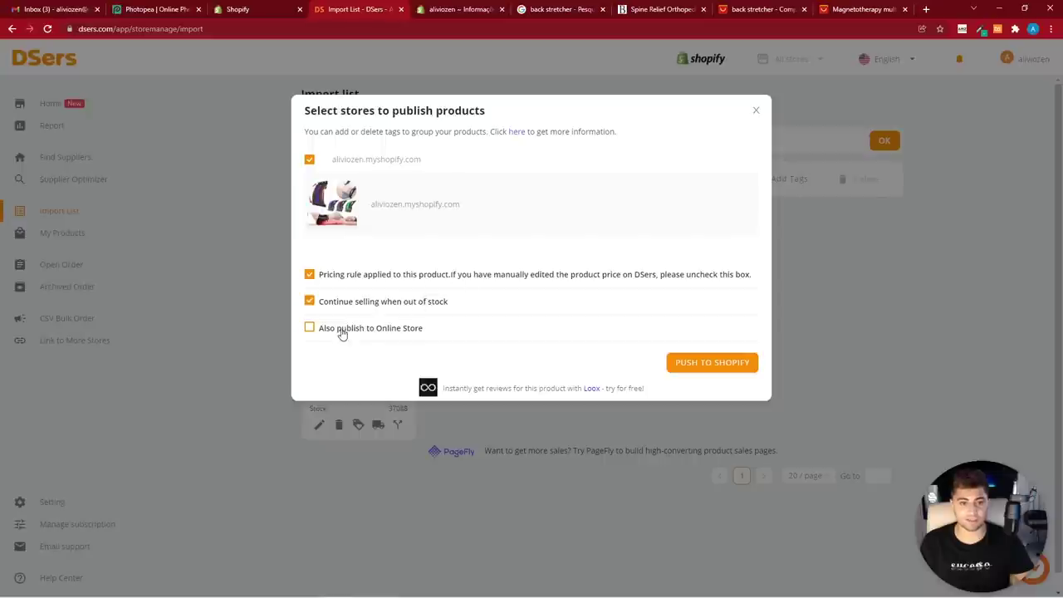
left_click(310, 329)
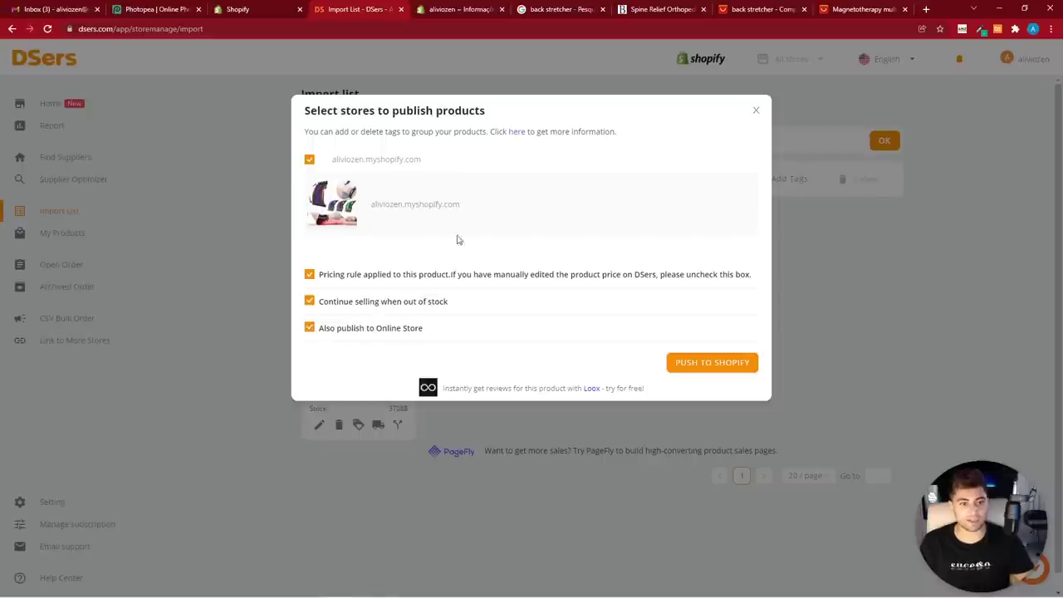
left_click(712, 364)
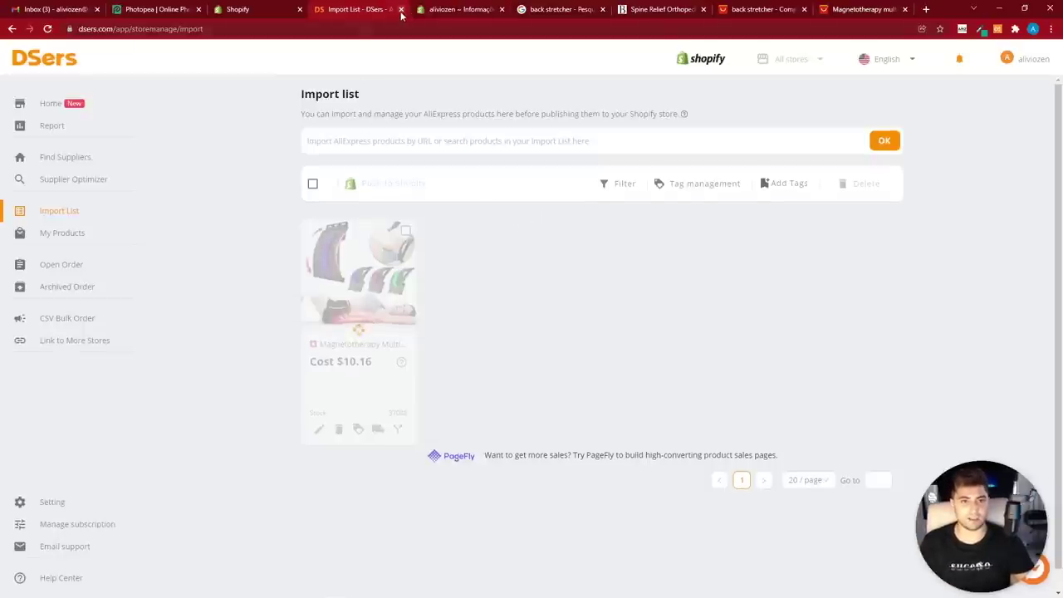
left_click(452, 11)
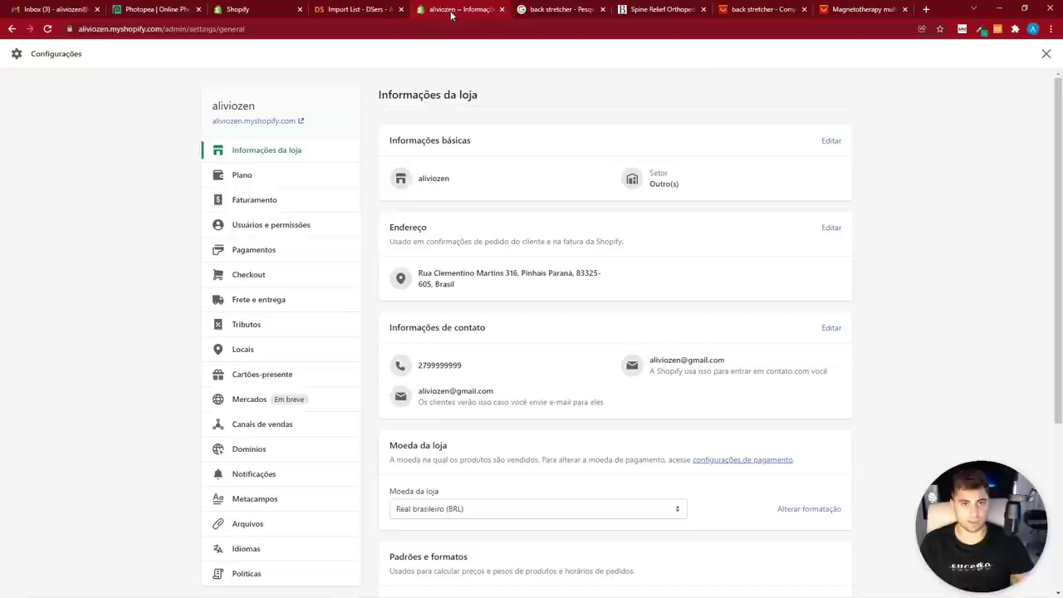
Step: Open Produtos and the Magnetotherapy Multi-Level Adjustable Back Massager Stretcher, closing the settings tab
left_click(267, 12)
left_click(55, 123)
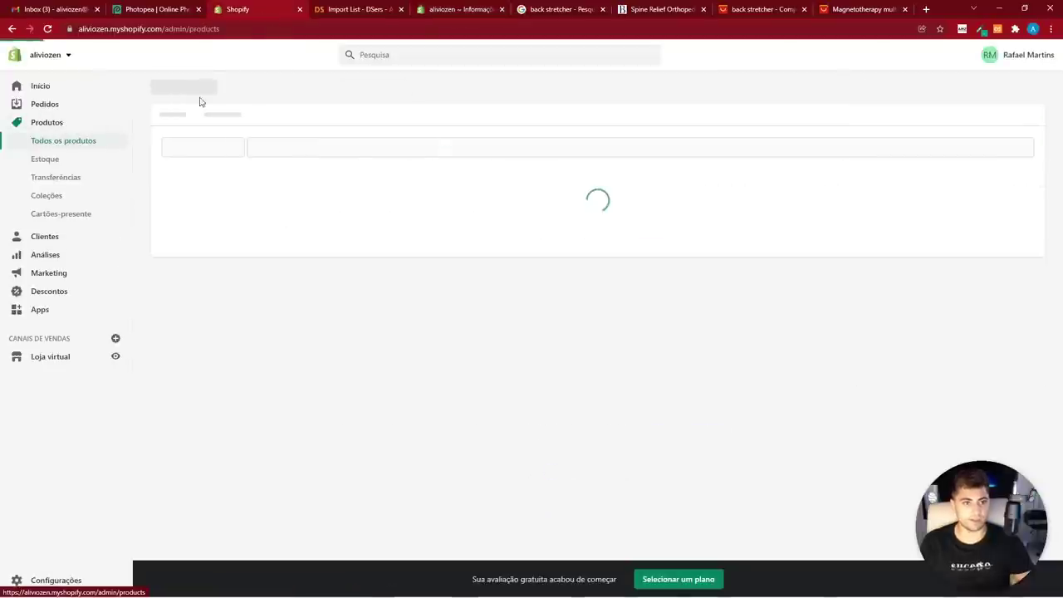
middle_click(460, 11)
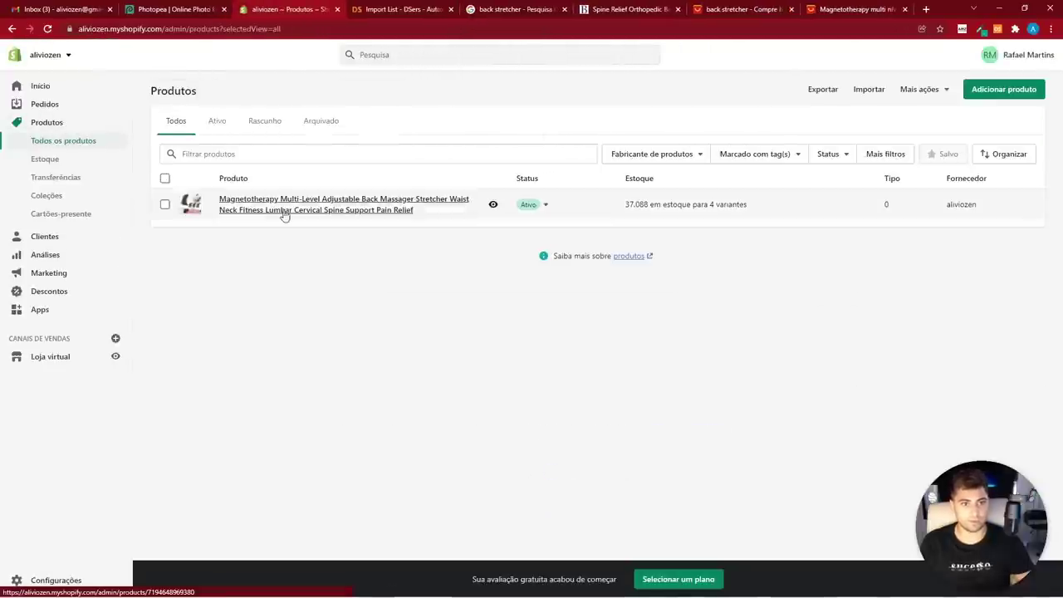
left_click(282, 210)
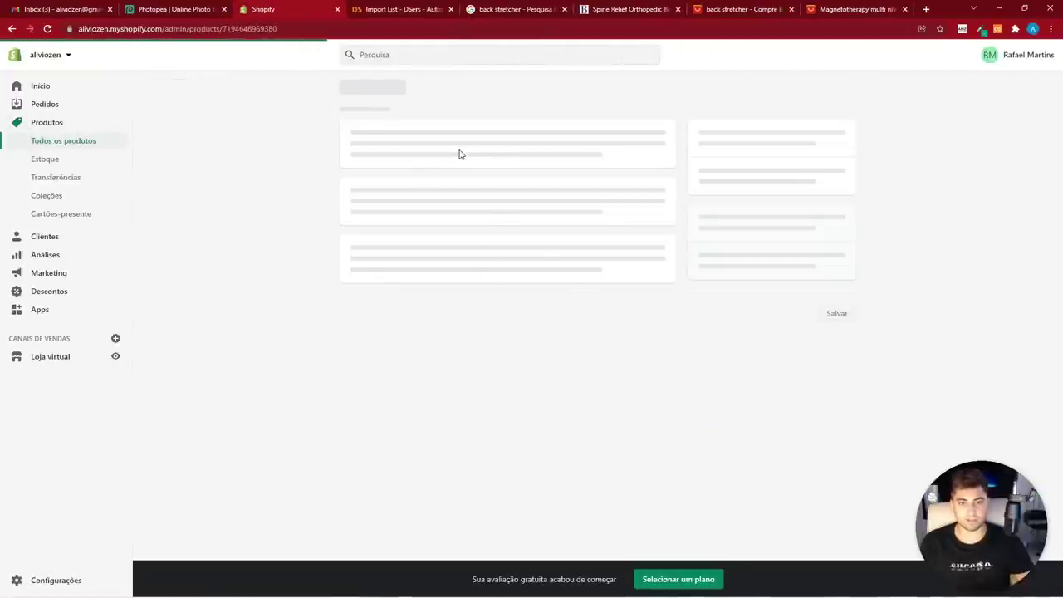
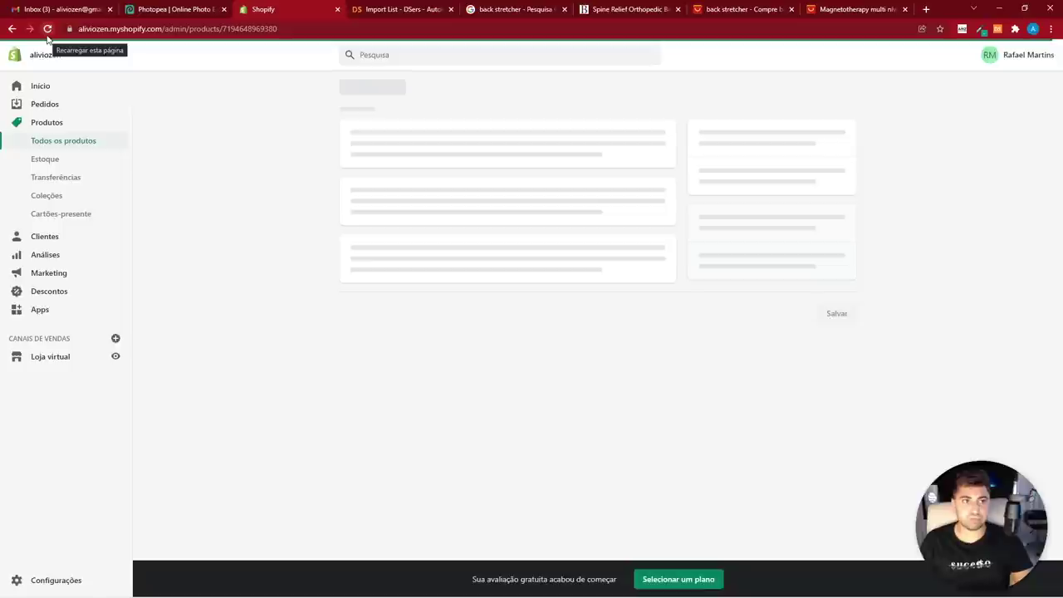
Step: Reload the product page and retitle the product 'AlivioZen Prancha Lombar'
left_click(47, 29)
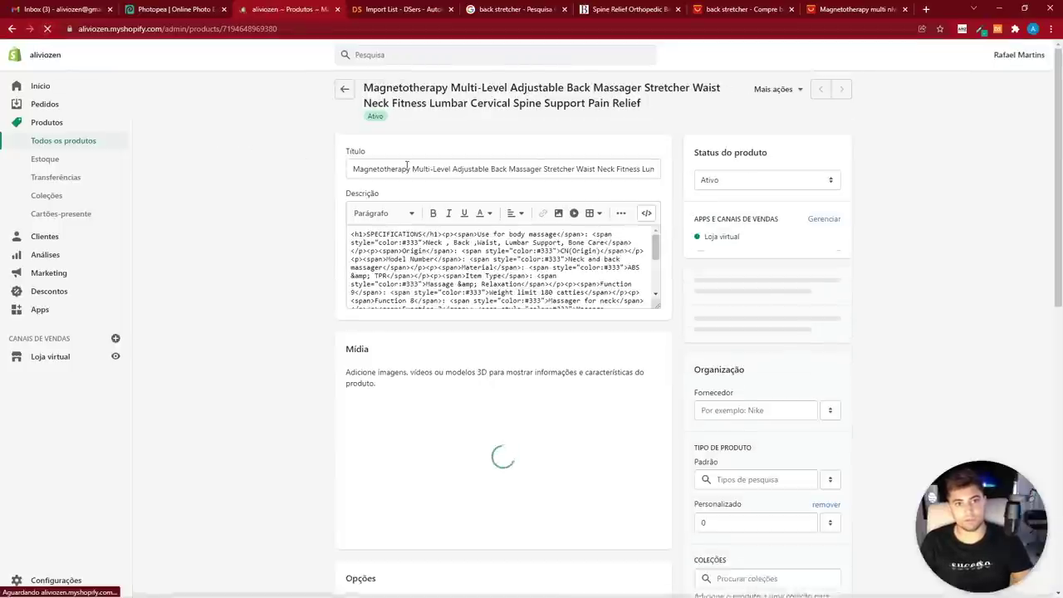
triple_click(406, 167)
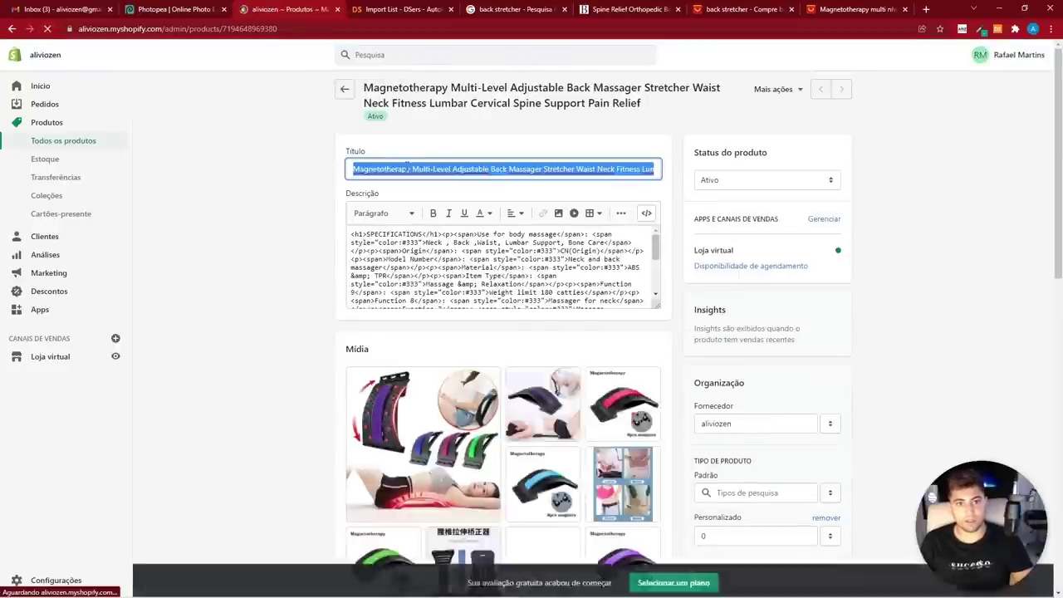
type("AlivioZen")
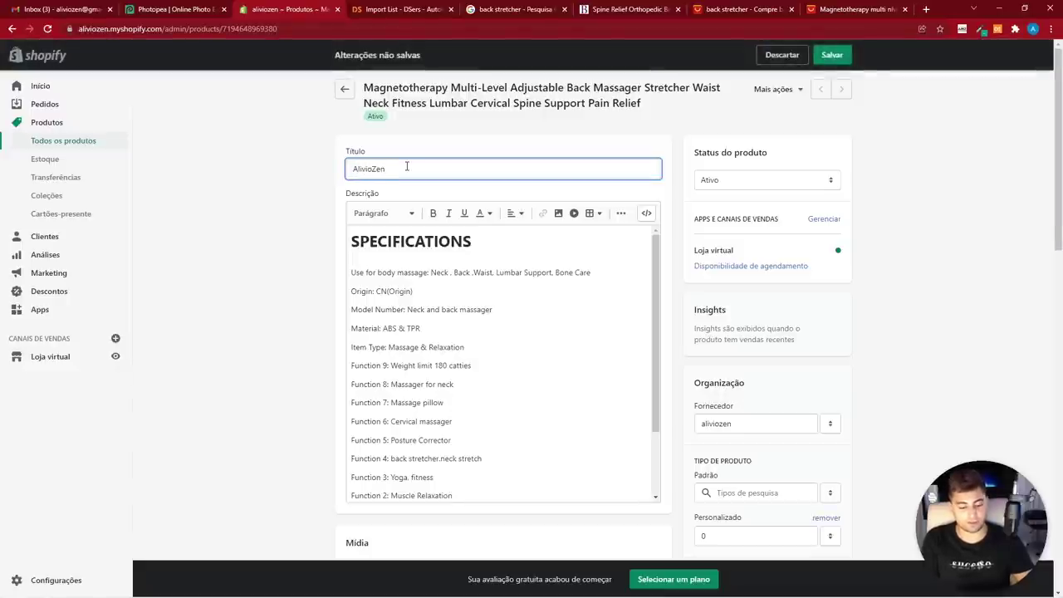
type("Prancha Lombar")
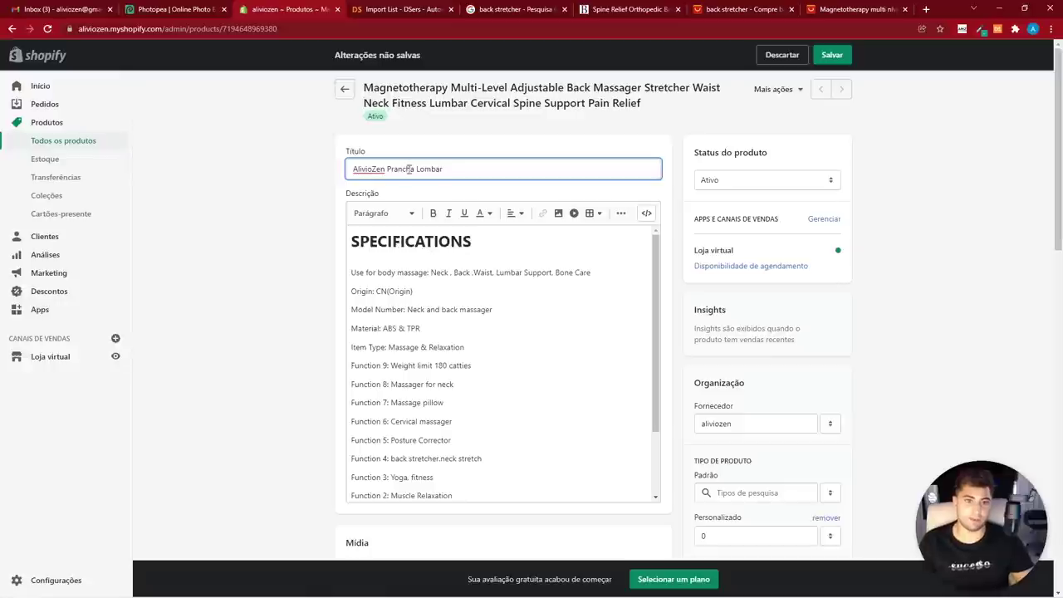
Step: Delete all of the product's old description text
left_click(415, 305)
scroll(415, 306, "down", 5)
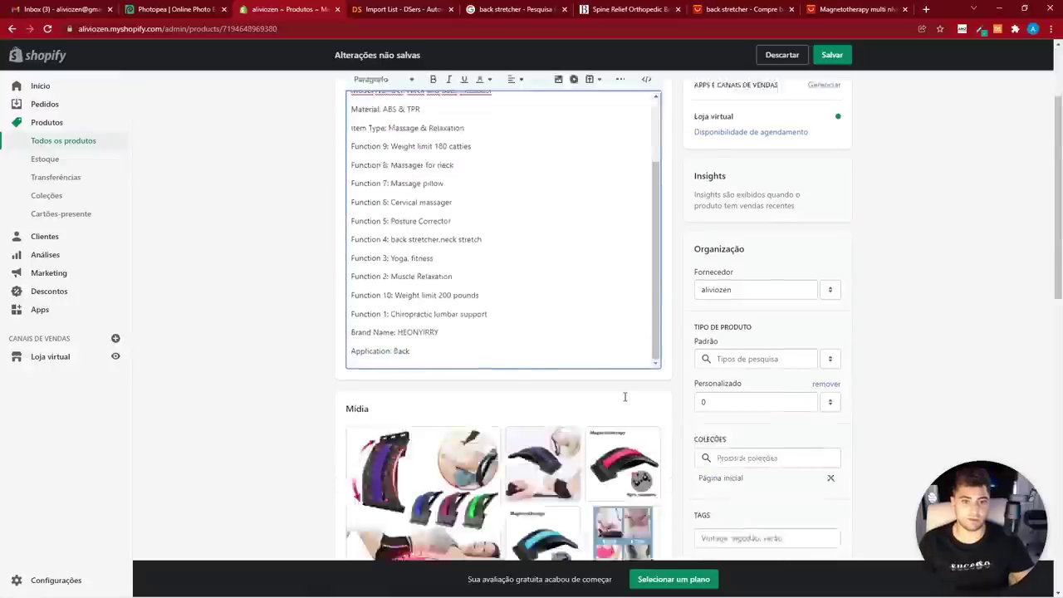
scroll(545, 382, "up", 5)
key("ctrl+a")
key("BackSpace")
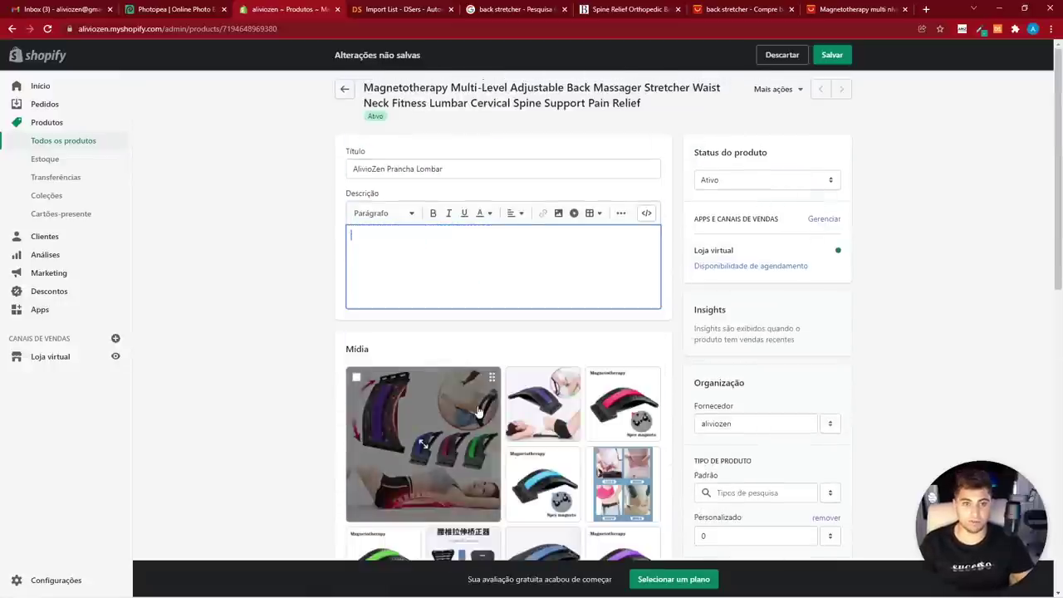
left_click(925, 9)
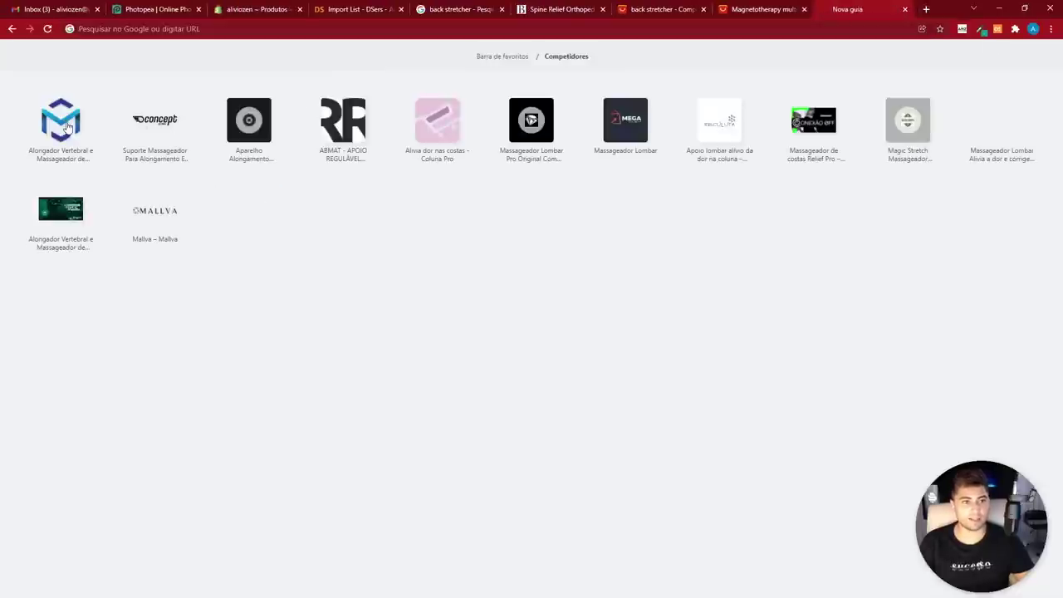
Step: Open five competitor store bookmarks in background tabs
middle_click(61, 121)
middle_click(155, 120)
middle_click(249, 120)
middle_click(343, 120)
middle_click(437, 120)
Step: Browse and close the Magazines competitor page, then review the next competitor's description
left_click(623, 9)
scroll(474, 315, "down", 5)
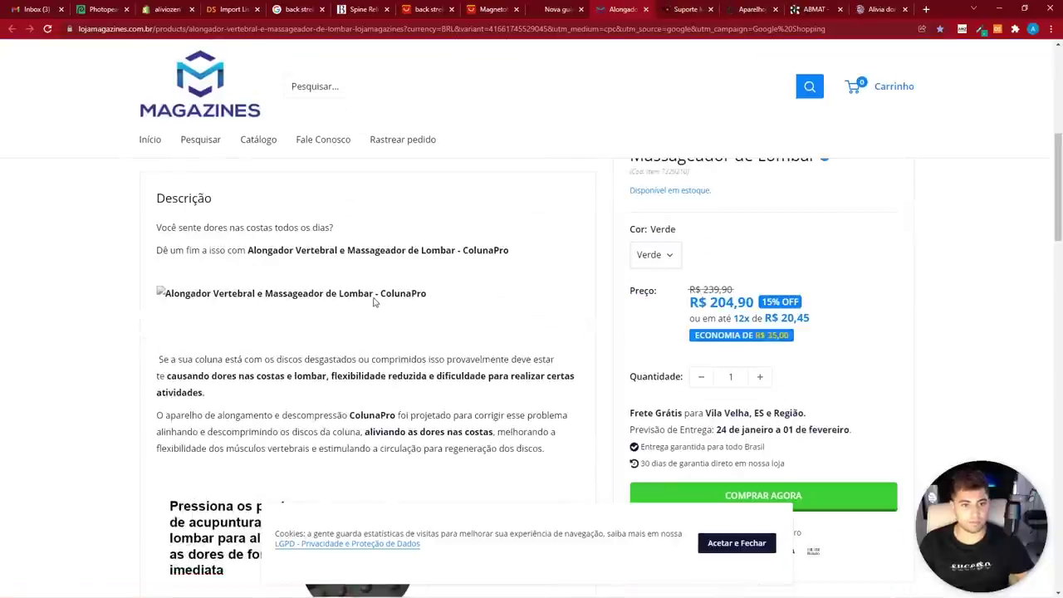
scroll(315, 290, "down", 1)
scroll(280, 288, "down", 6)
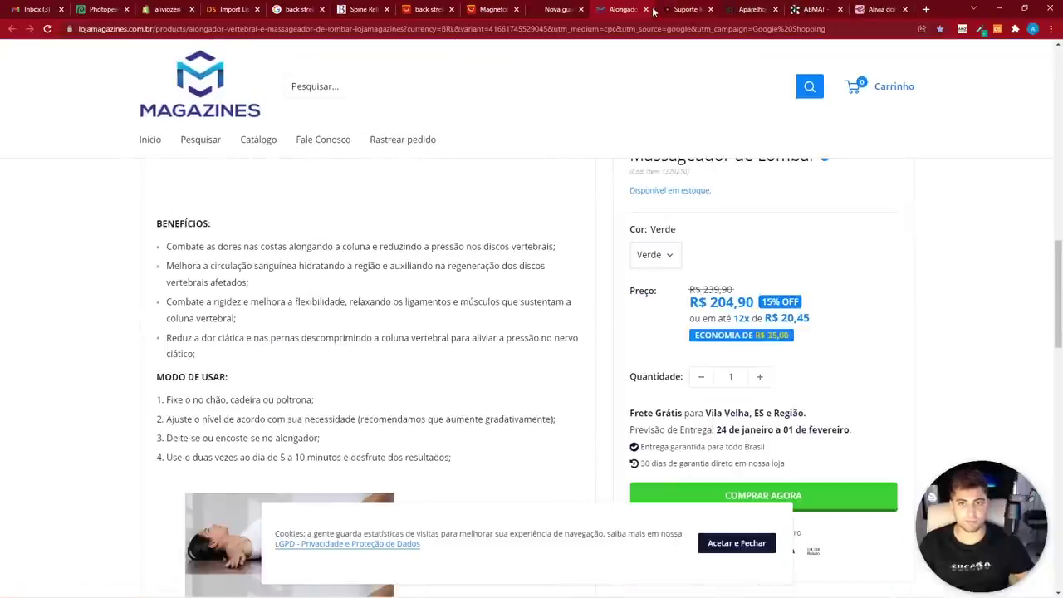
scroll(357, 299, "down", 10)
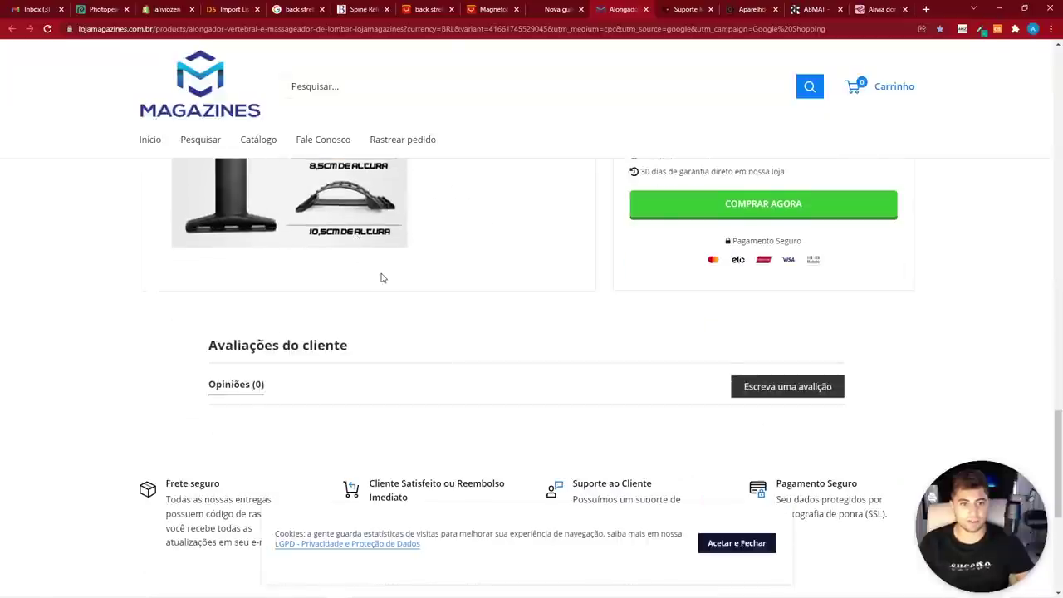
scroll(381, 278, "up", 3)
left_click(645, 10)
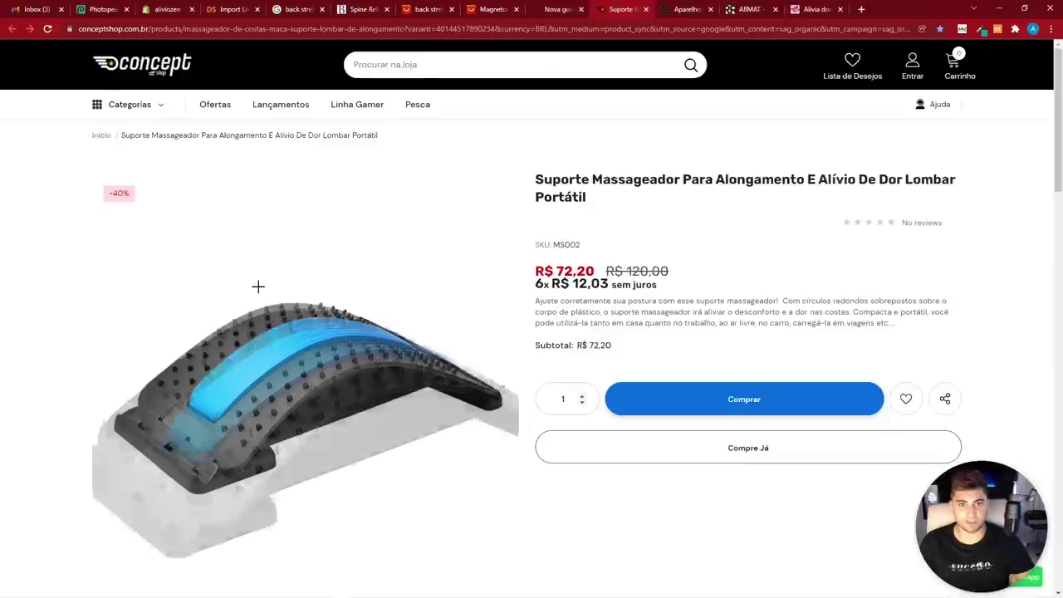
scroll(260, 296, "down", 7)
left_click_drag(106, 232, 895, 360)
scroll(695, 493, "down", 2)
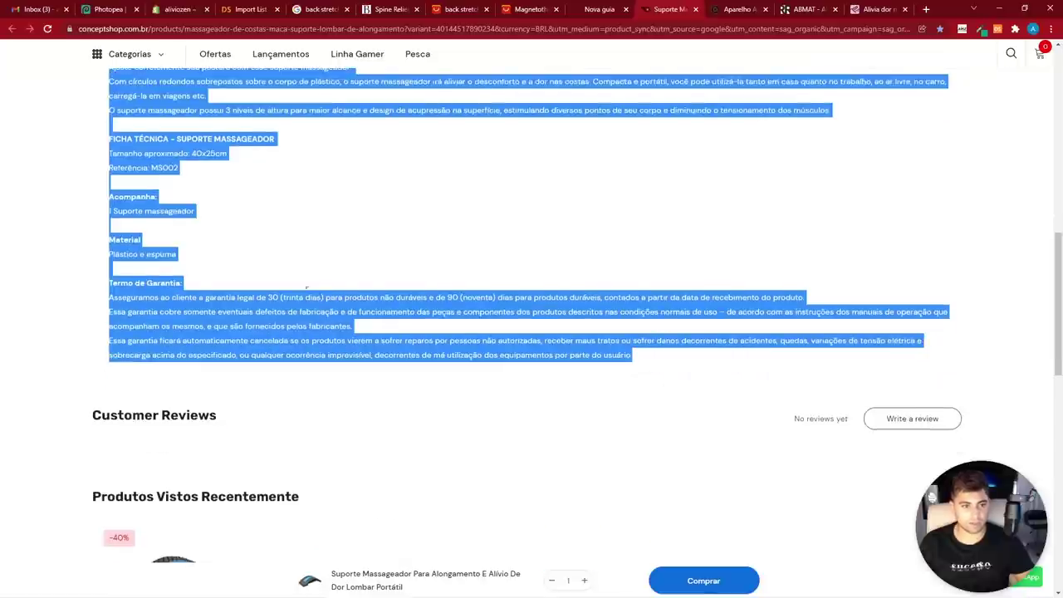
scroll(160, 249, "up", 1)
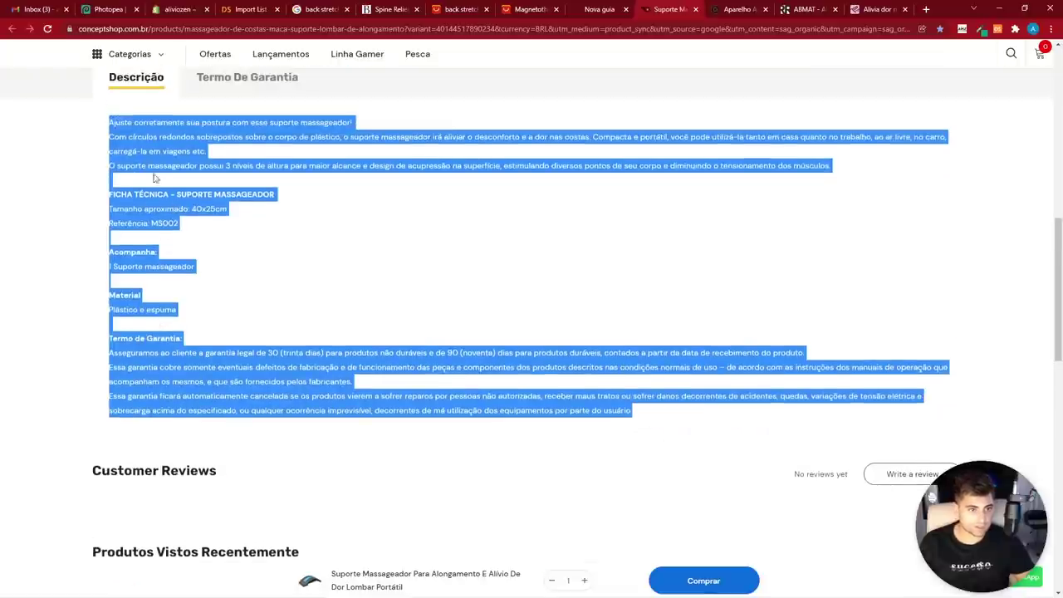
Step: Paste a competitor's Características do Produto description into Shopify's Descrição, with a blank line above it
key("ctrl+Tab")
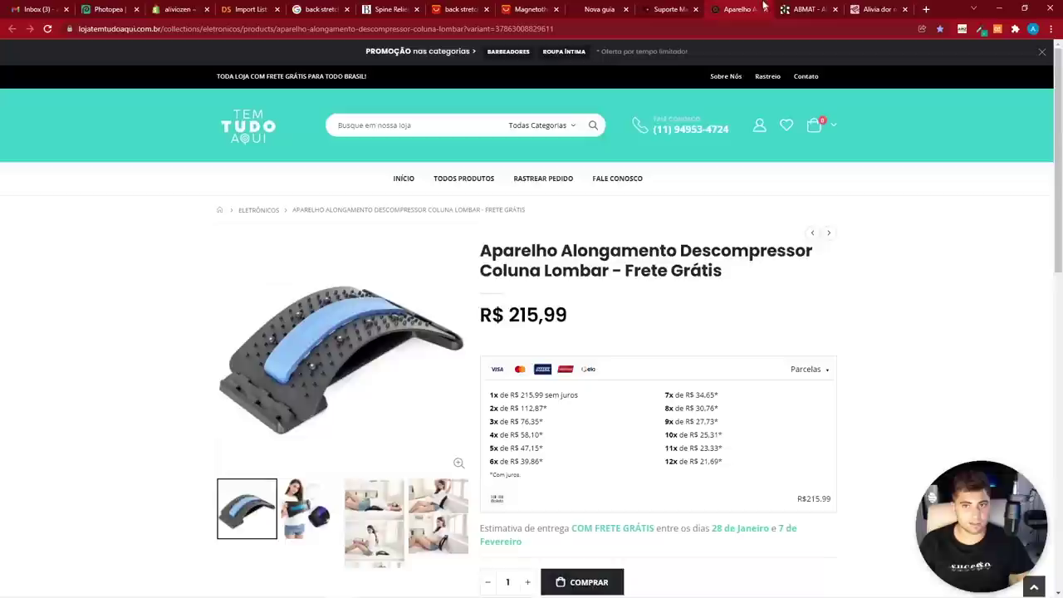
scroll(368, 301, "down", 6)
left_click_drag(218, 172, 453, 284)
key("ctrl+c")
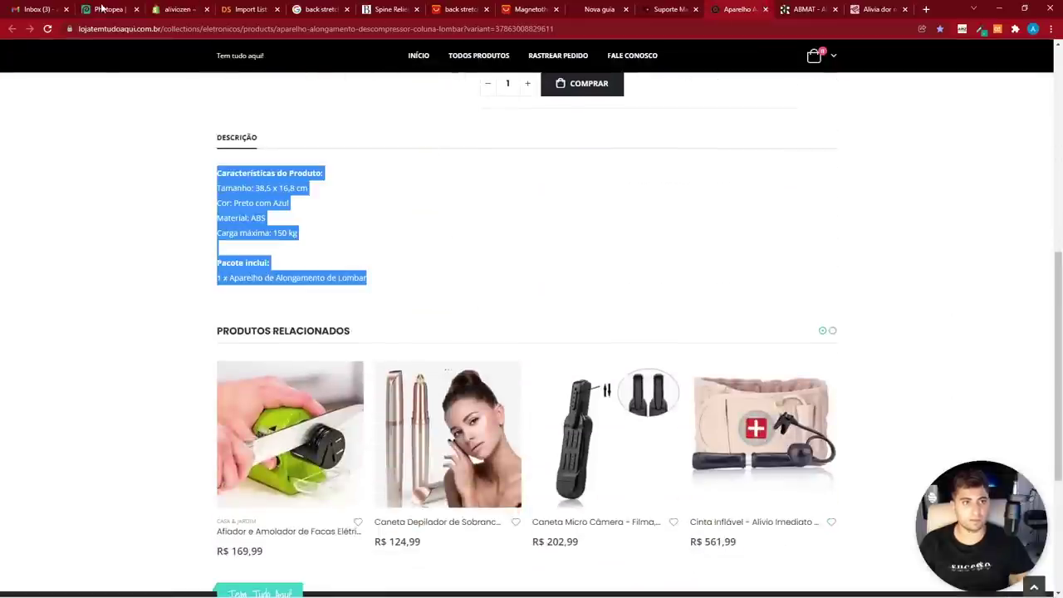
left_click(181, 9)
key("ctrl+v")
left_click(350, 235)
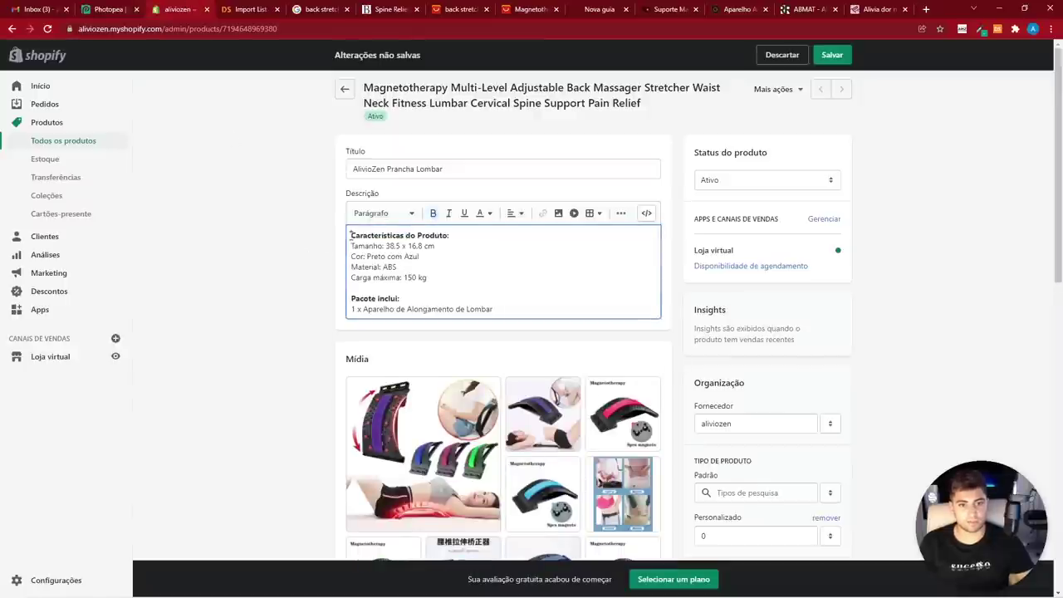
key("Return")
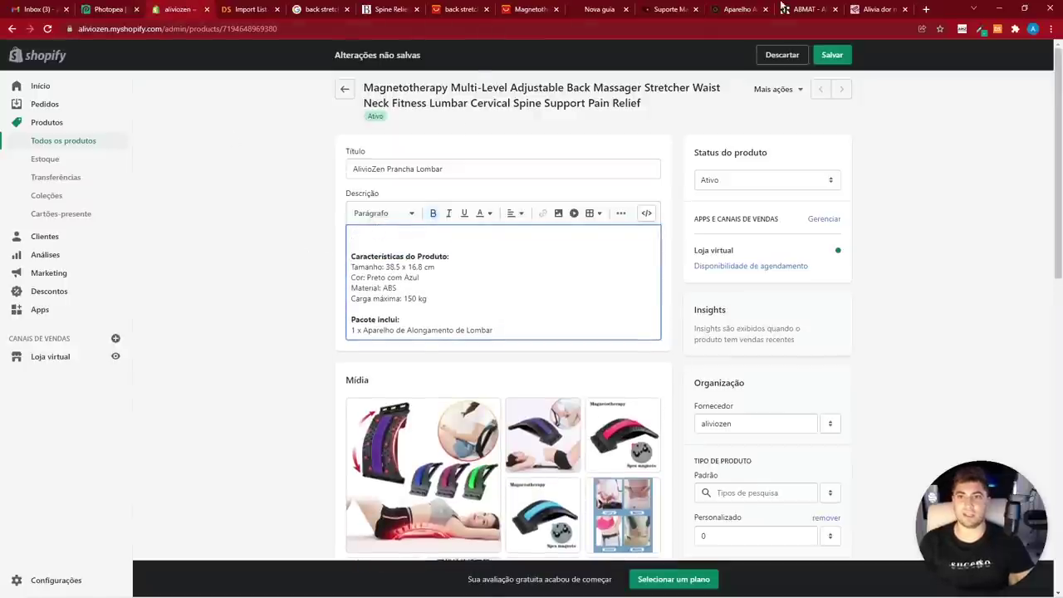
Step: Browse the ABMAT and Life Store 'Coluna Pro' competitor pages, closing the extra empty tab
left_click(795, 9)
scroll(456, 301, "down", 10)
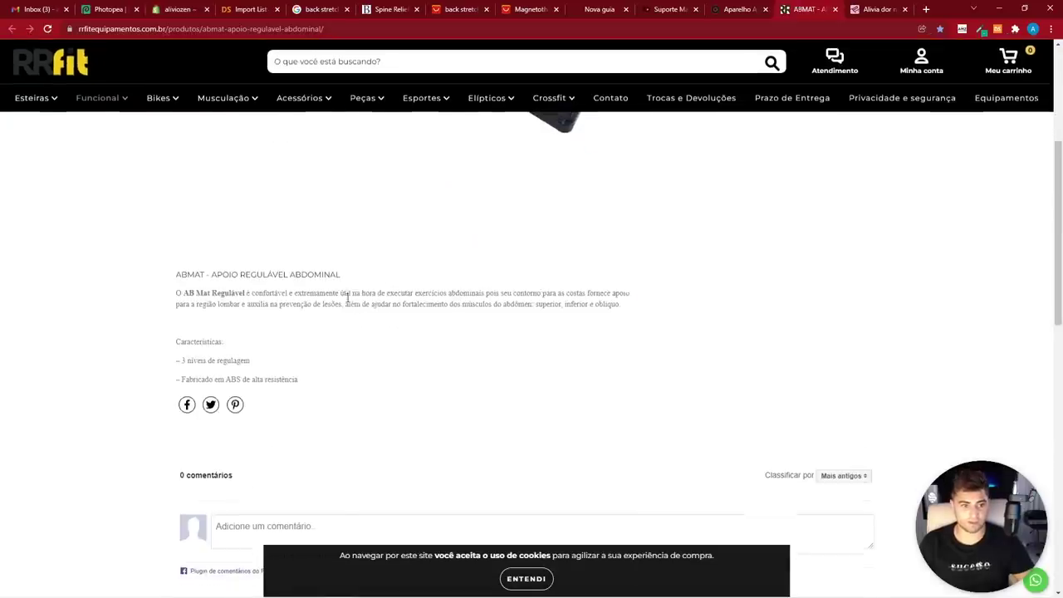
scroll(560, 227, "up", 3)
left_click(926, 10)
left_click(903, 9)
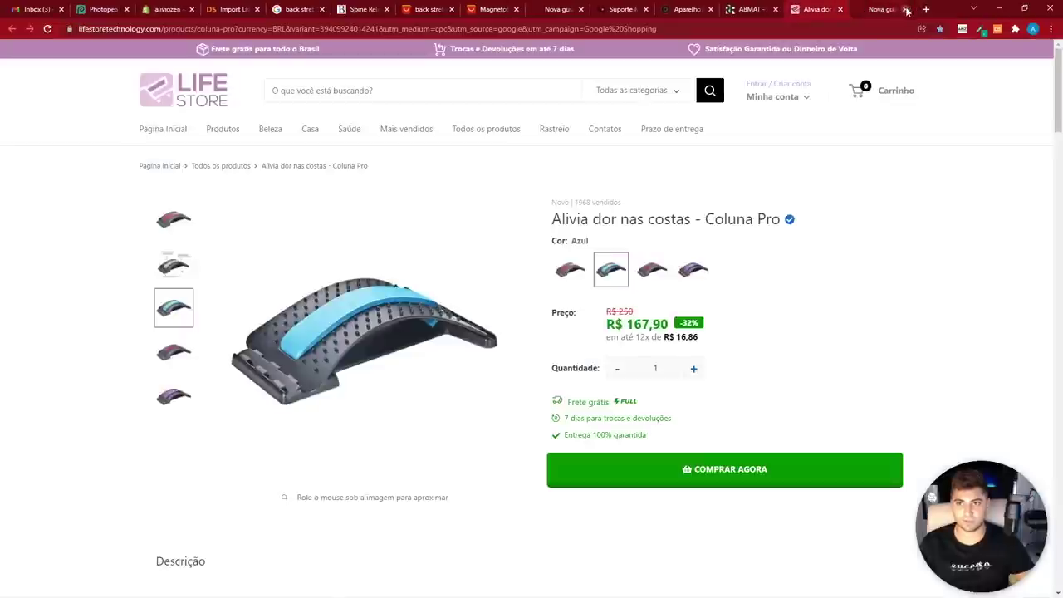
scroll(246, 314, "down", 3)
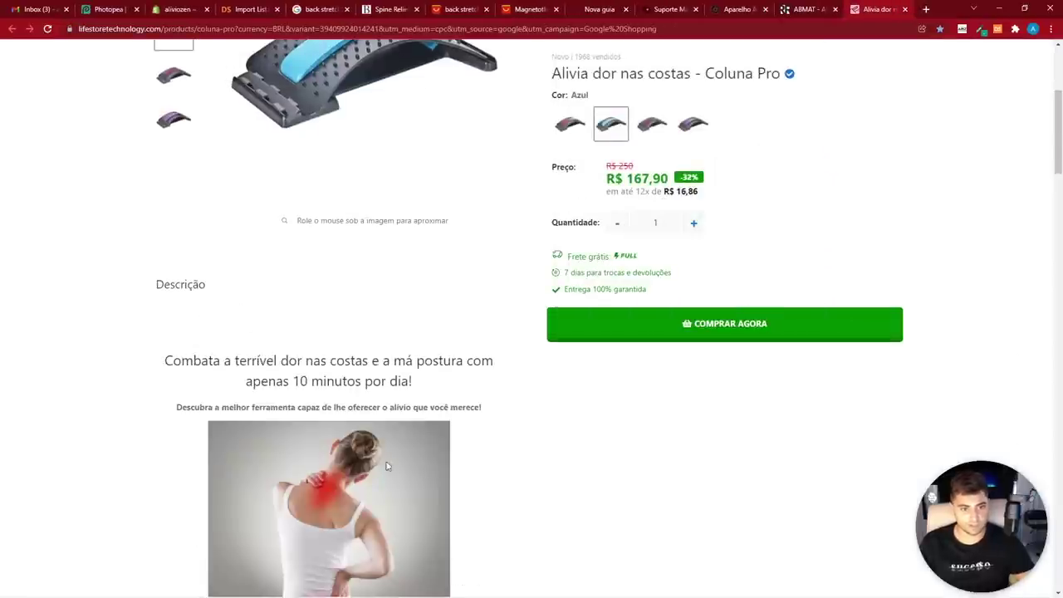
scroll(178, 375, "down", 2)
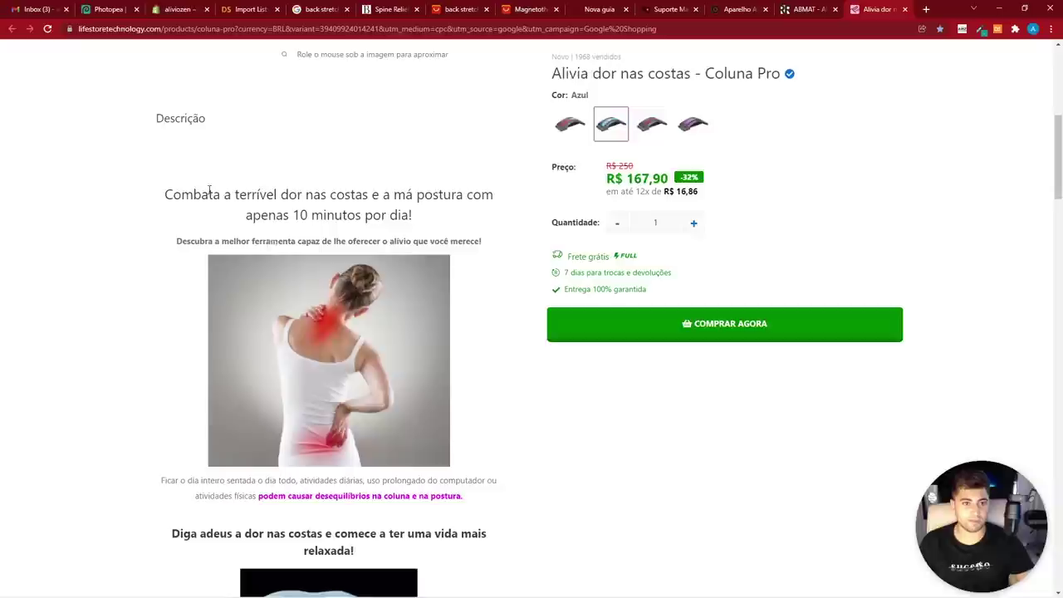
scroll(419, 390, "down", 6)
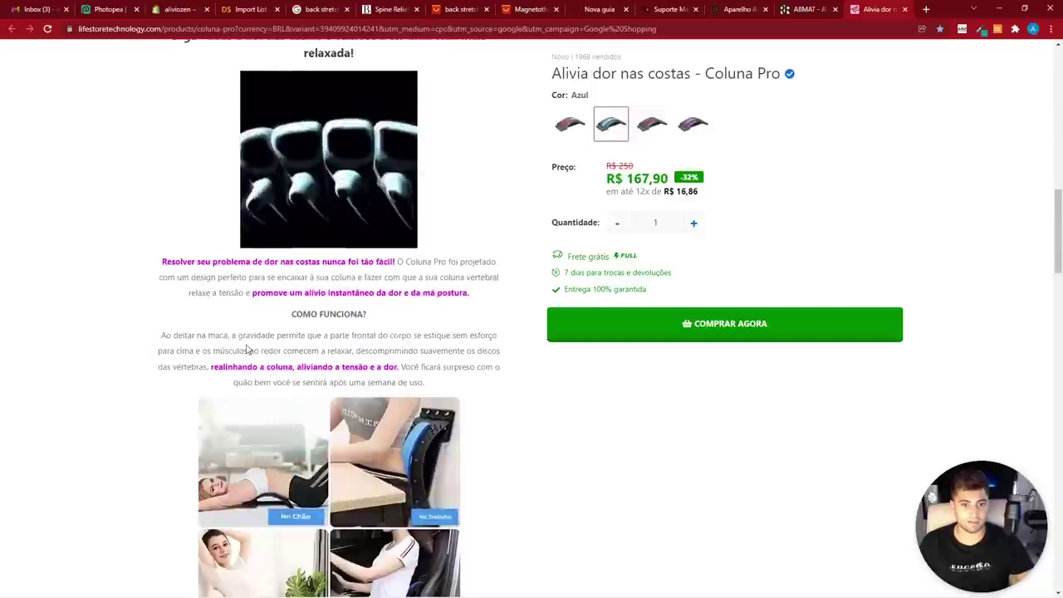
scroll(402, 390, "down", 3)
scroll(402, 365, "up", 3)
scroll(546, 194, "up", 3)
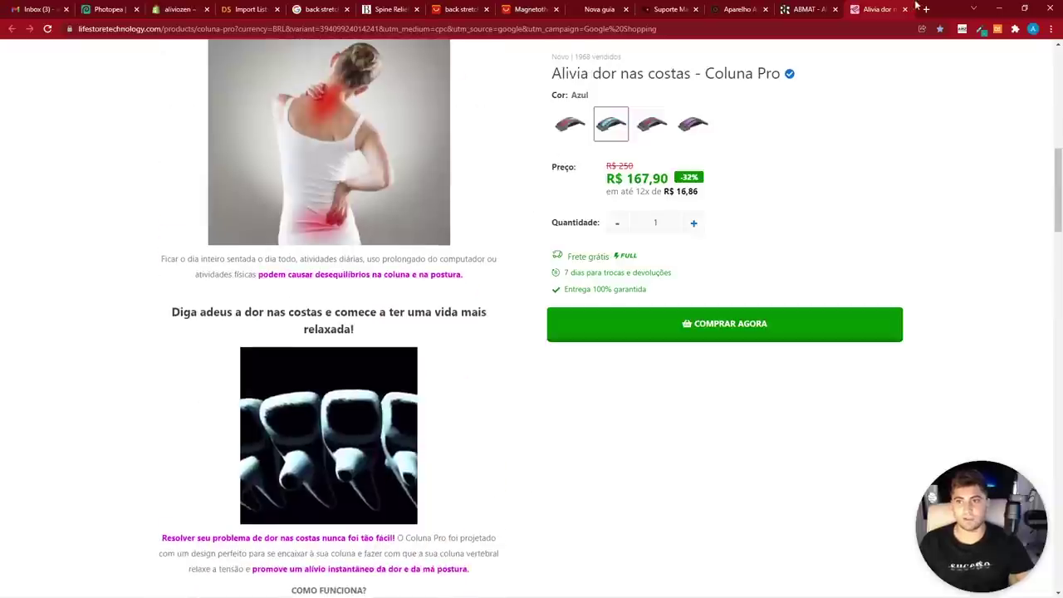
left_click(925, 9)
Step: Search for 'allow copy chrome extension', then install and pin Simple Allow Copy
type("allo")
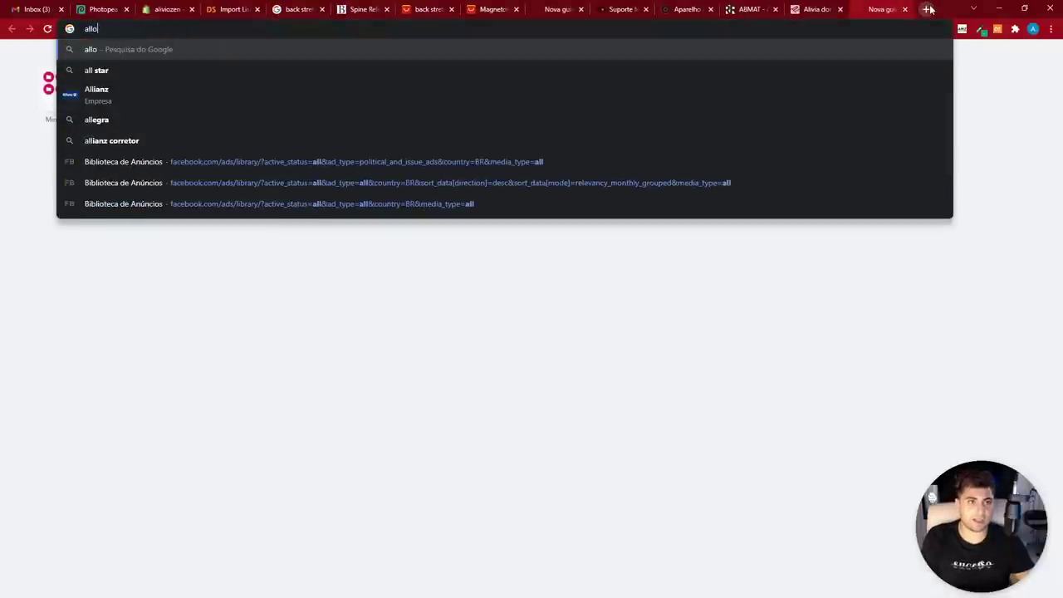
type("w copy chrome extension")
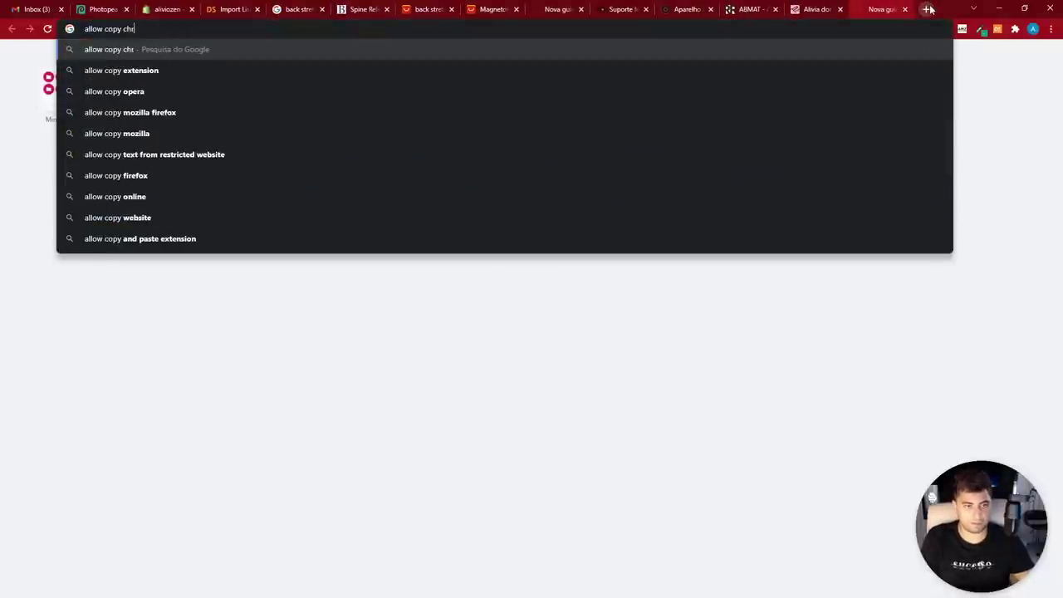
key("Return")
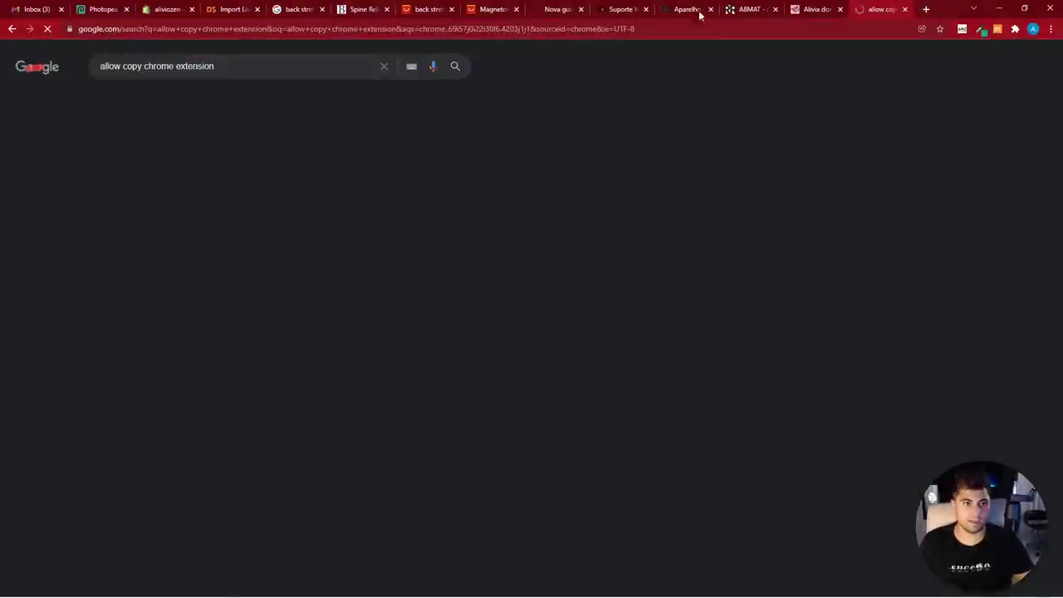
left_click(166, 186)
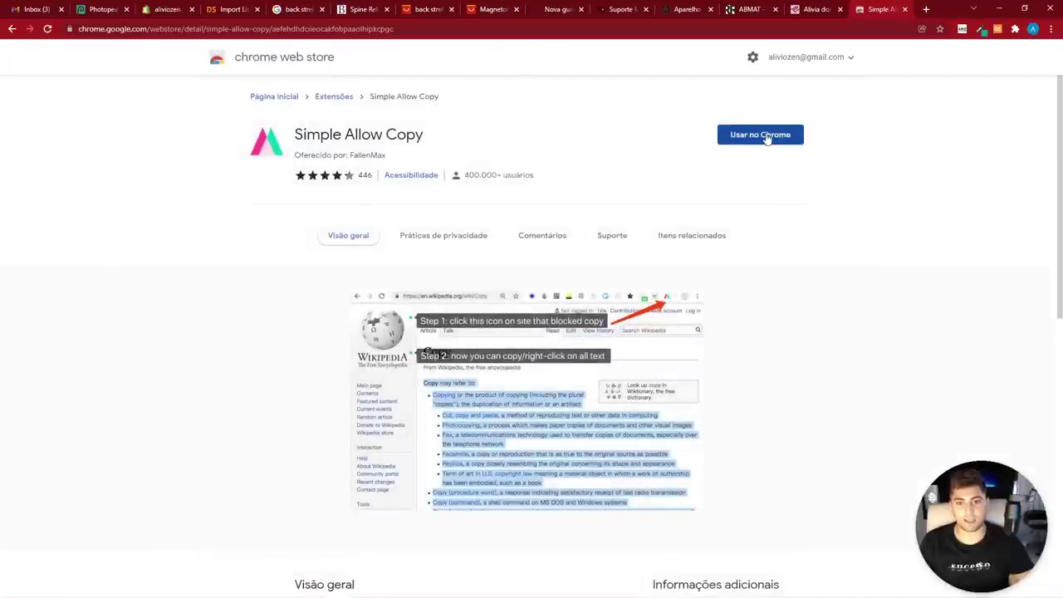
left_click(765, 135)
left_click(569, 125)
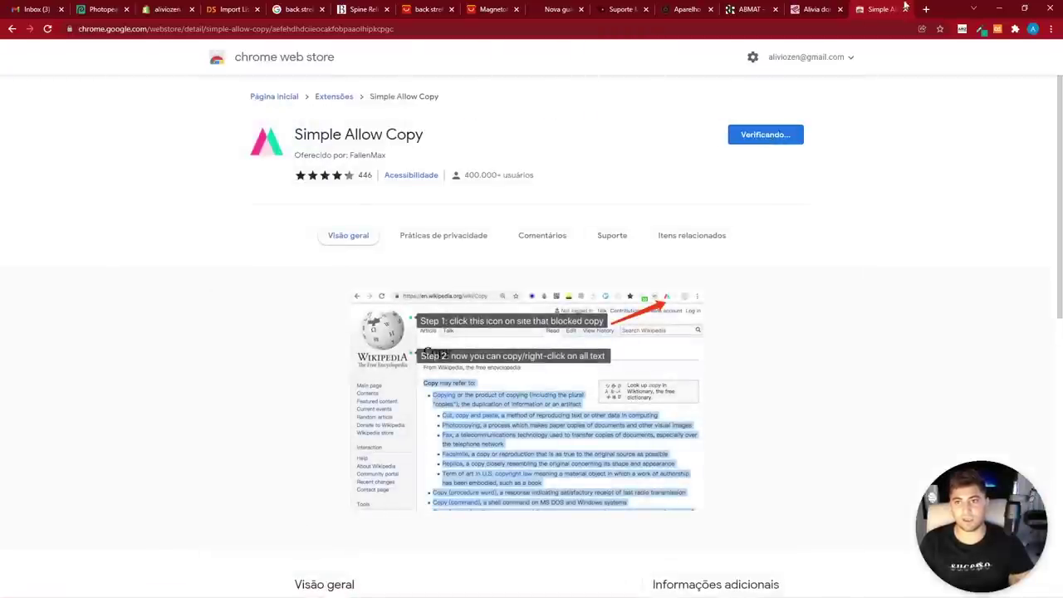
left_click(1014, 31)
left_click(988, 175)
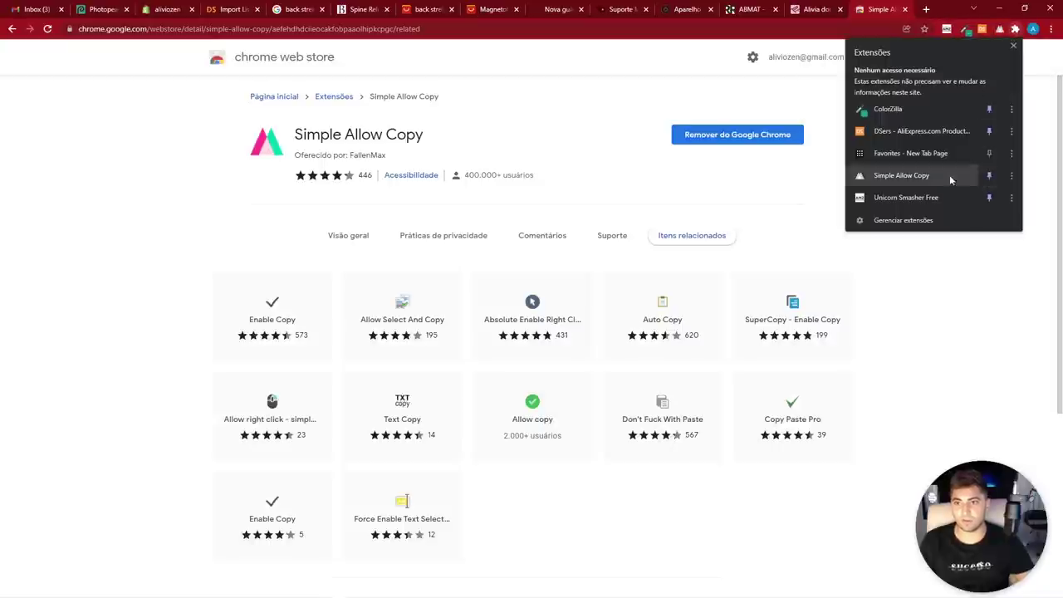
Step: Reload the Coluna Pro page and select its whole product description
left_click(762, 182)
left_click(904, 9)
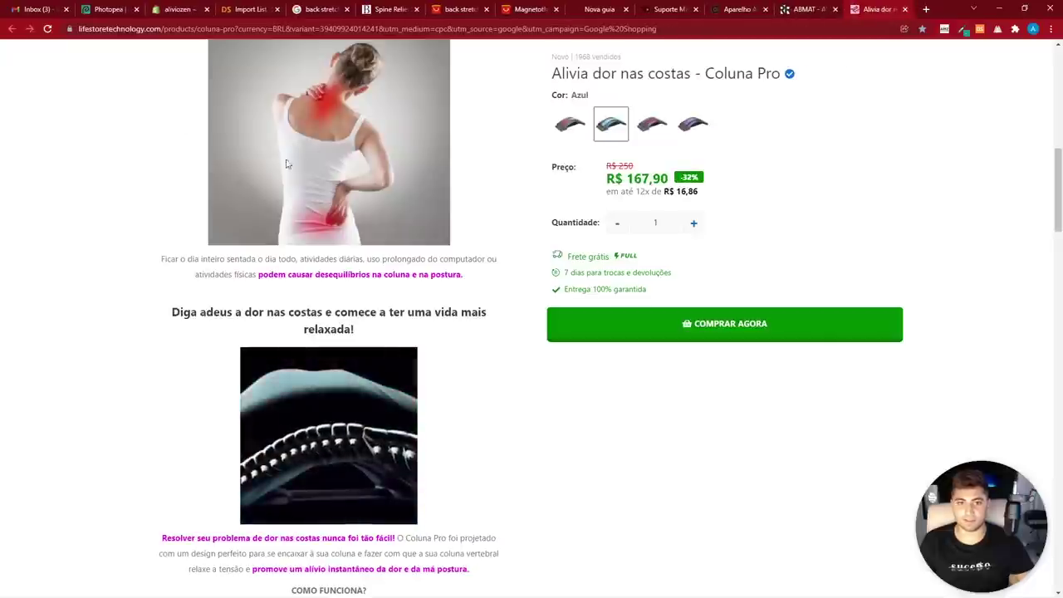
left_click(49, 28)
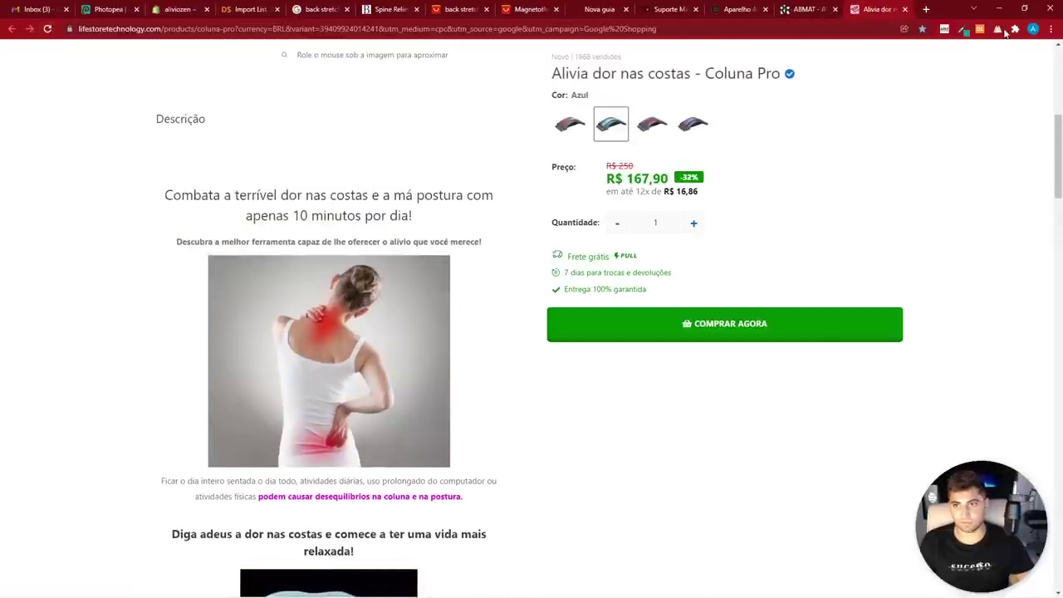
left_click_drag(168, 194, 406, 481)
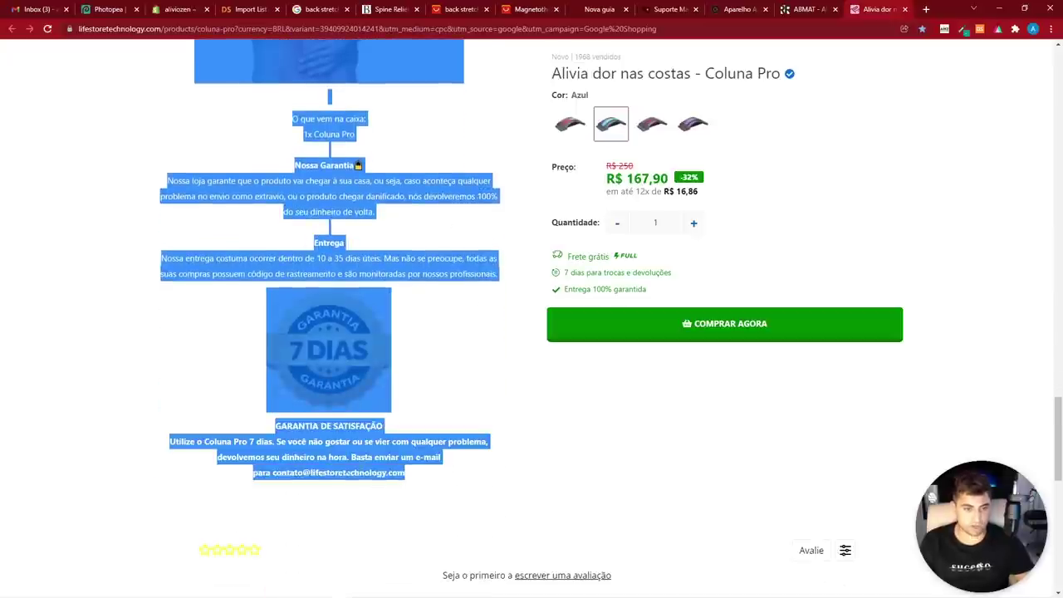
Step: Paste the copied description into Descrição and replace the contact e-mail with the store's address
left_click(203, 9)
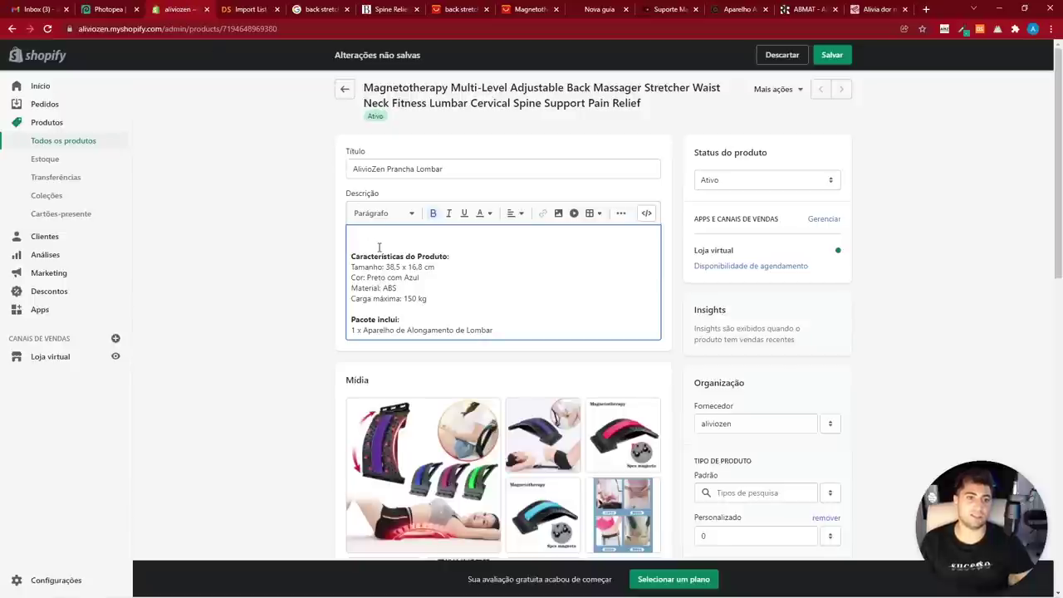
key("ctrl+v")
scroll(398, 332, "down", 5)
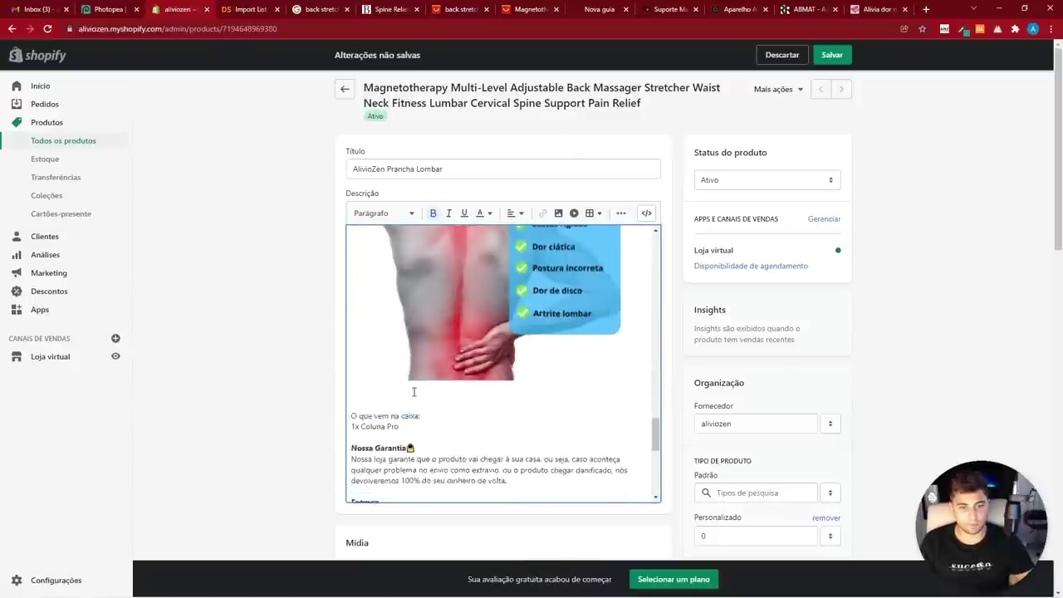
scroll(418, 383, "down", 1)
double_click(438, 325)
left_click(389, 325)
double_click(388, 326)
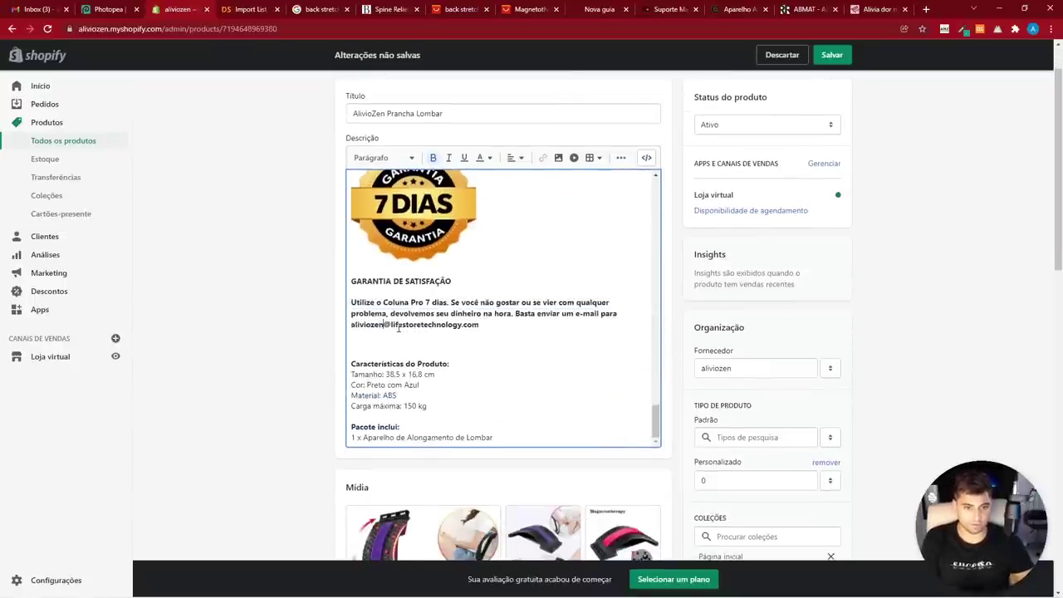
double_click(397, 325)
type("gmail.com")
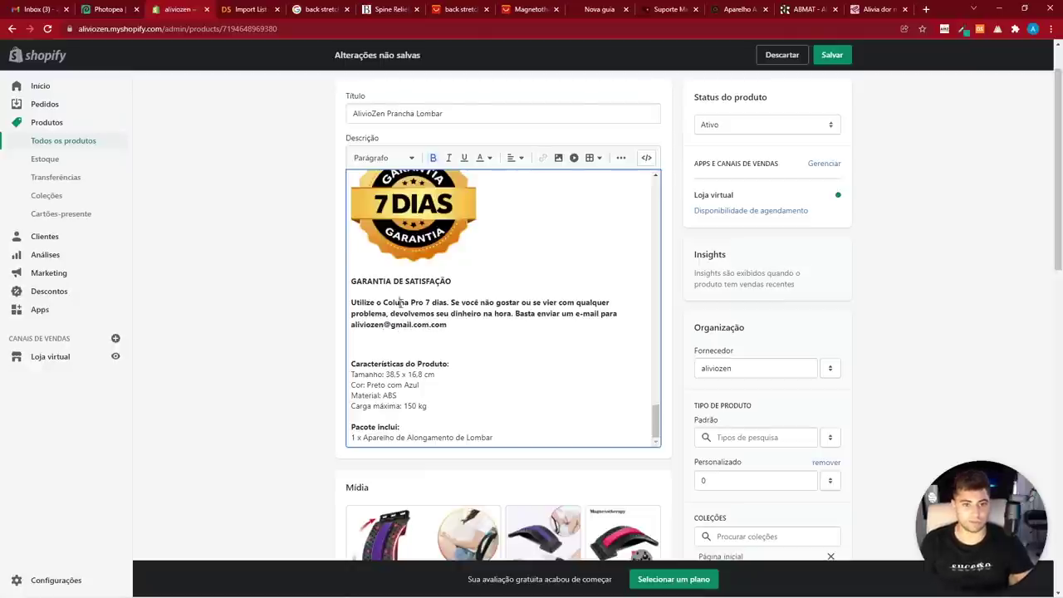
Step: Rename the product mention 'Coluna' to 'AlivioZen Prancha'
double_click(400, 302)
type("Alivio")
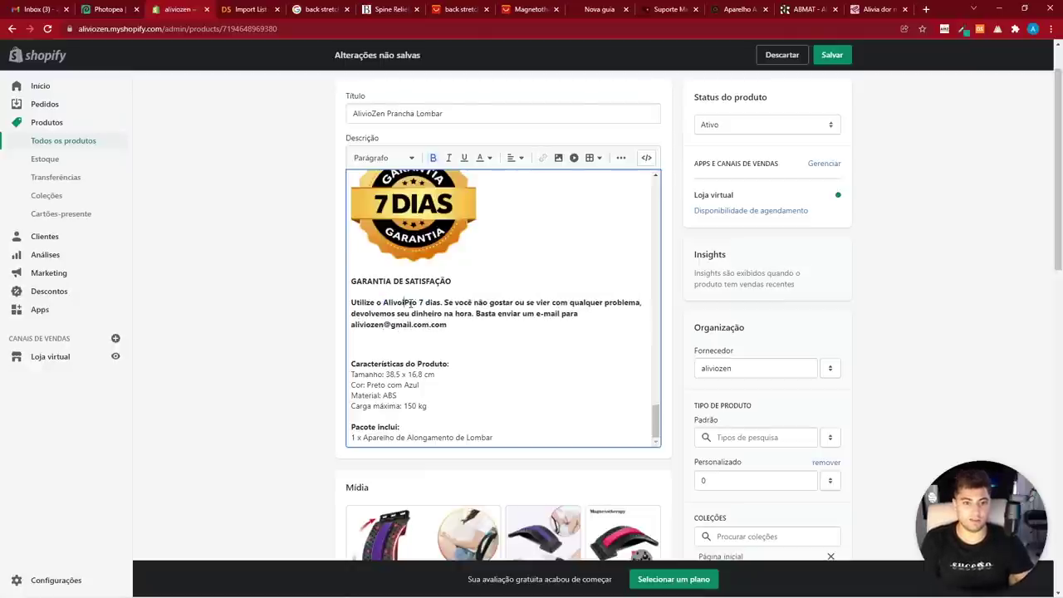
type("Zen")
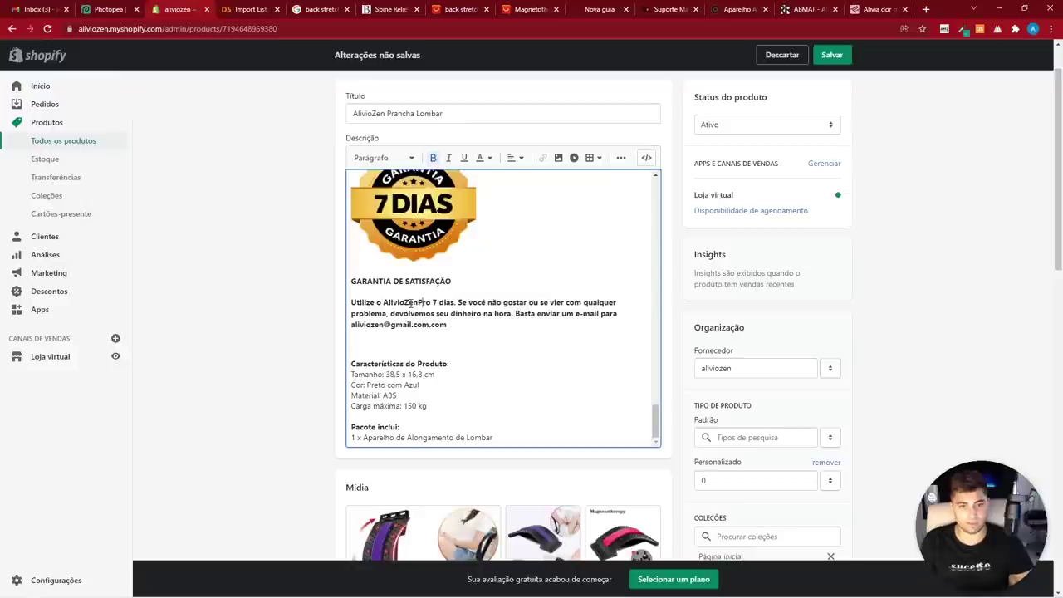
key("BackSpace")
type("Prancha")
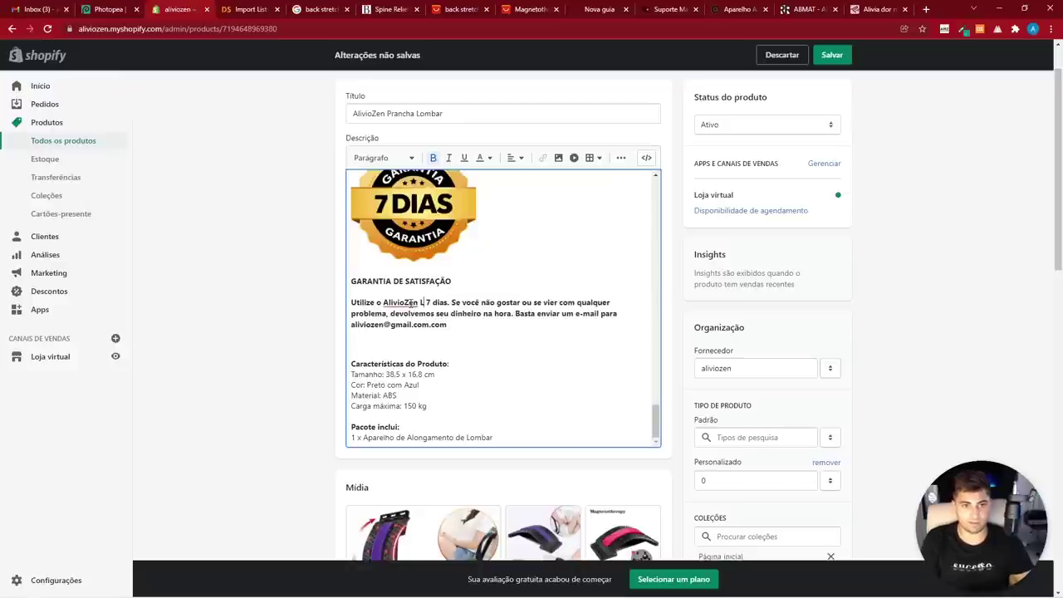
type(" por")
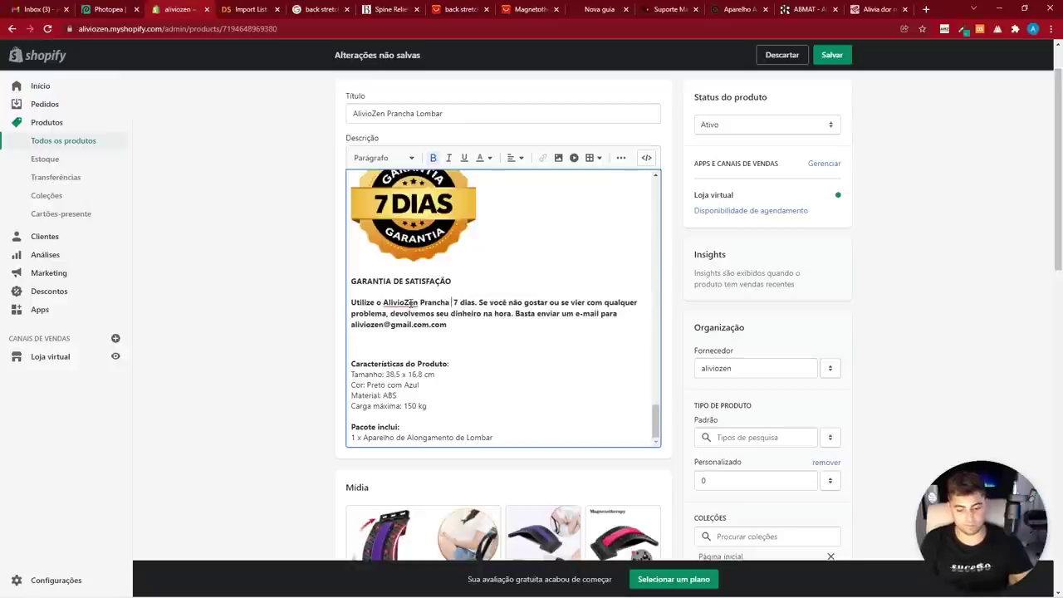
Step: Delete the Entrega delivery section and its leftover empty line
scroll(498, 328, "up", 5)
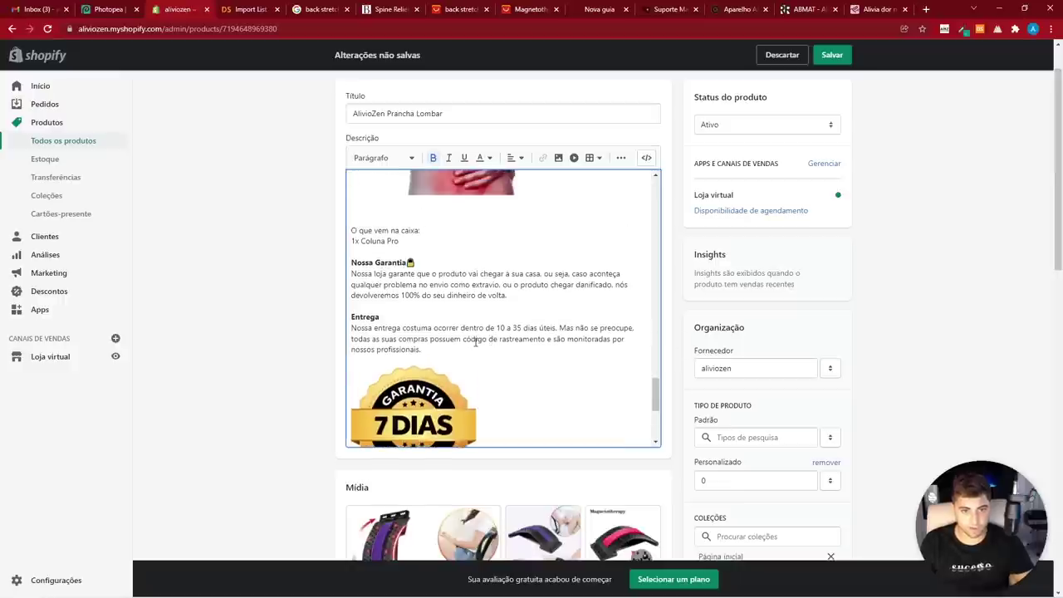
left_click_drag(455, 347, 353, 306)
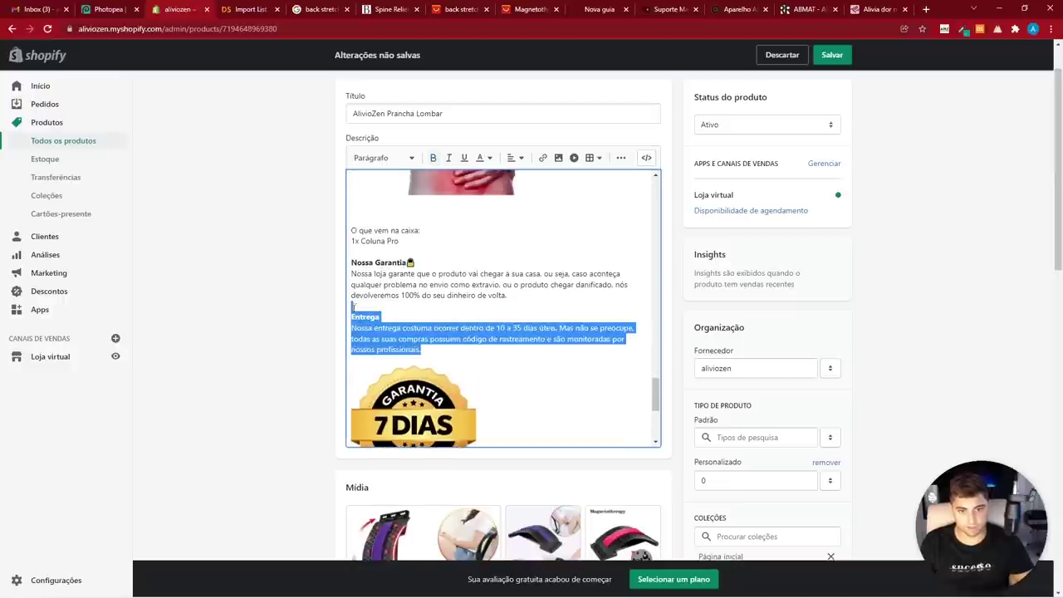
key("BackSpace")
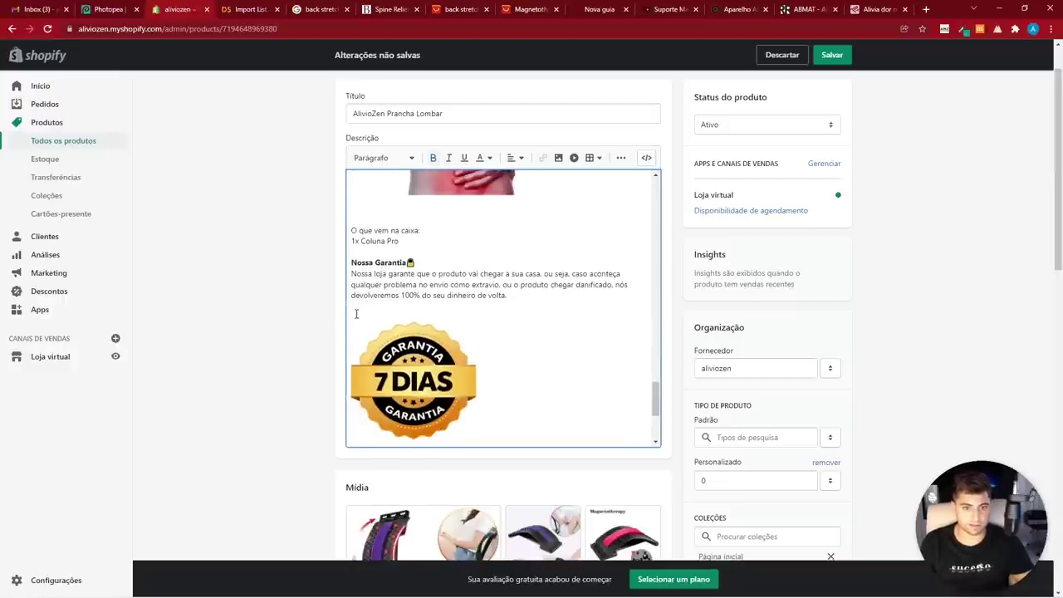
scroll(365, 320, "up", 3)
key("BackSpace")
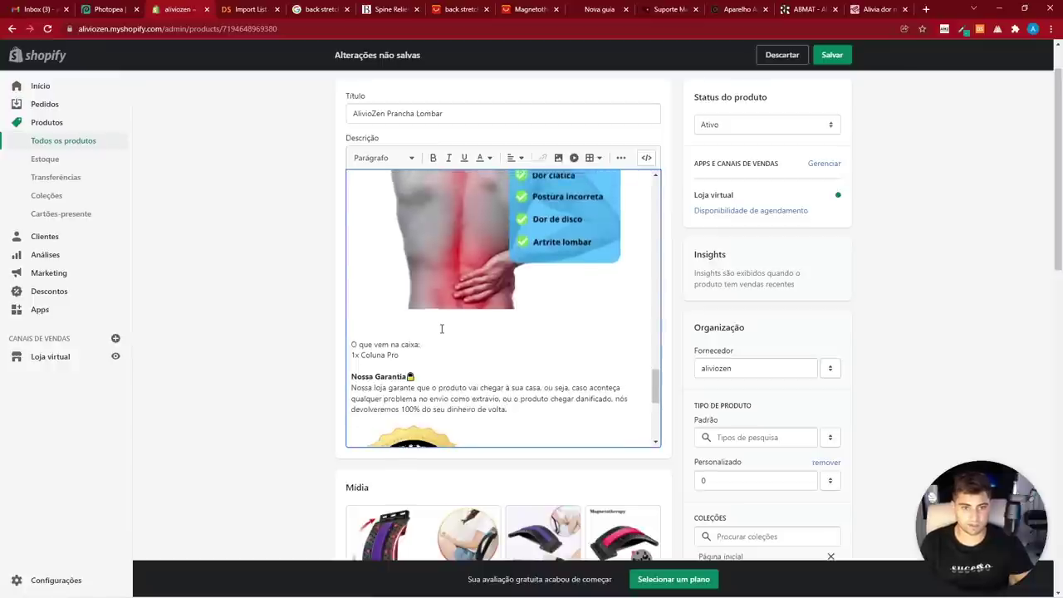
Step: Change the box contents line to '1x AlivioZen PranchaPro' and save the product
double_click(373, 352)
type("Al")
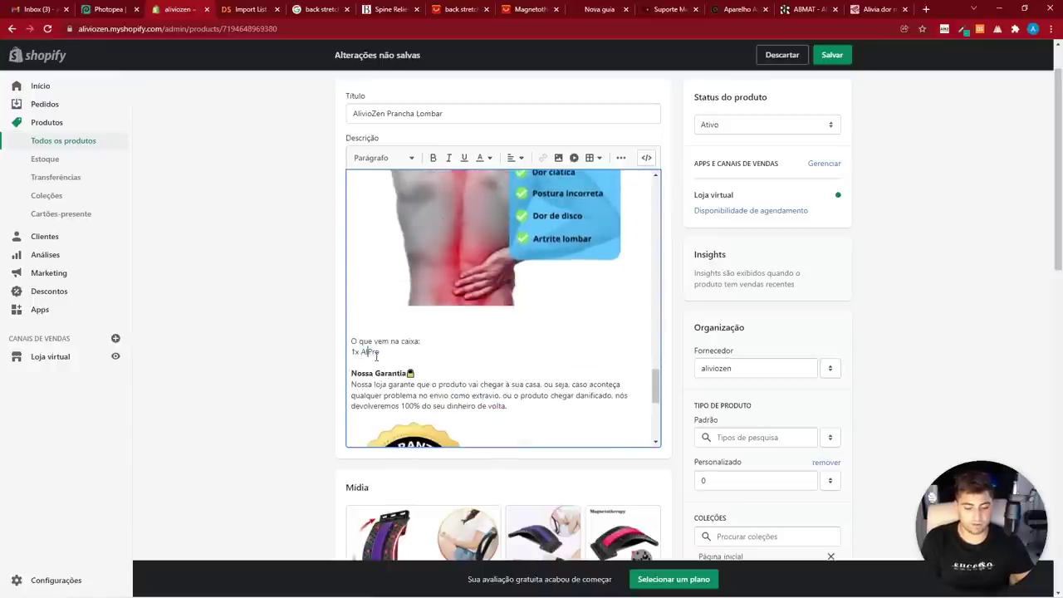
type("ivioZen Prancha")
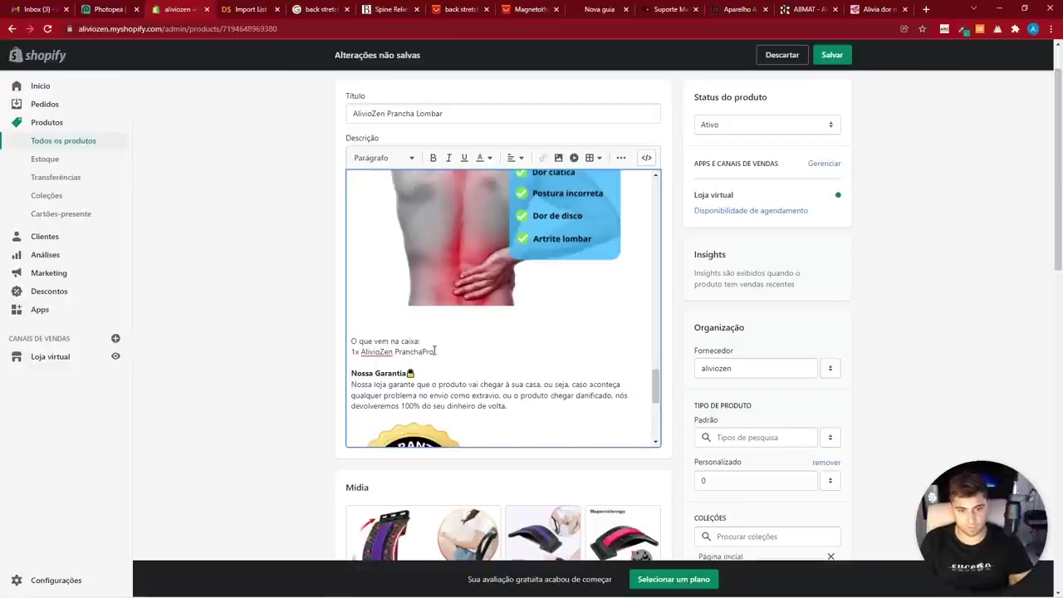
scroll(461, 352, "up", 10)
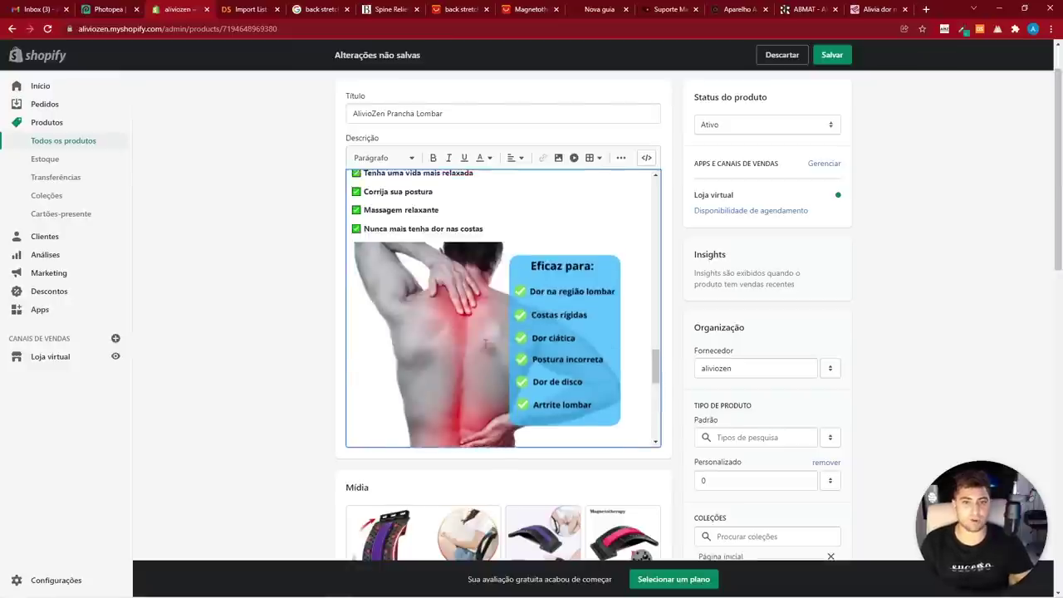
scroll(427, 332, "up", 8)
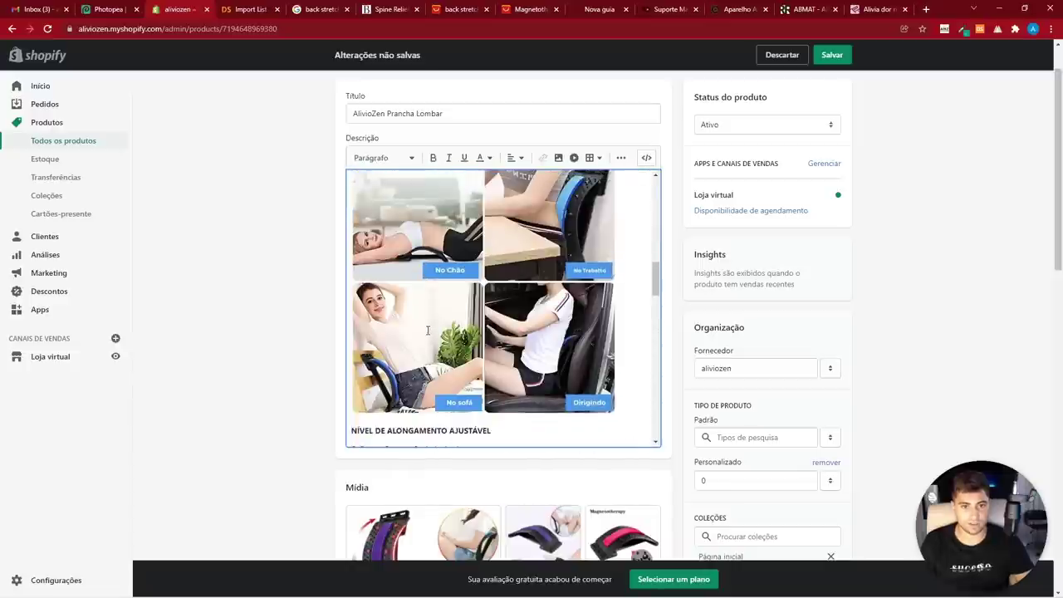
scroll(462, 352, "down", 2)
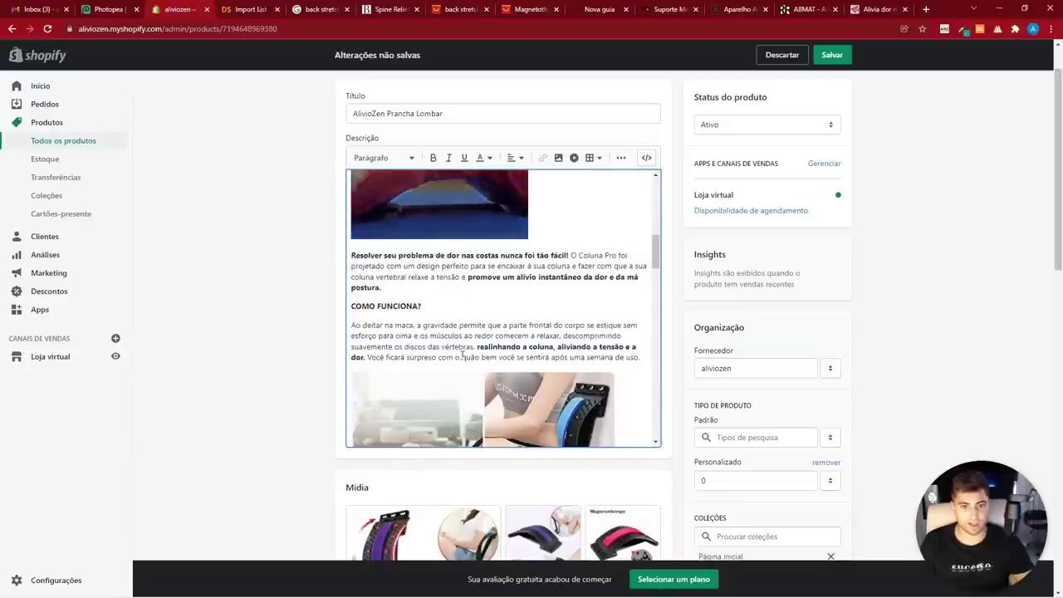
scroll(462, 354, "up", 10)
scroll(462, 355, "down", 4)
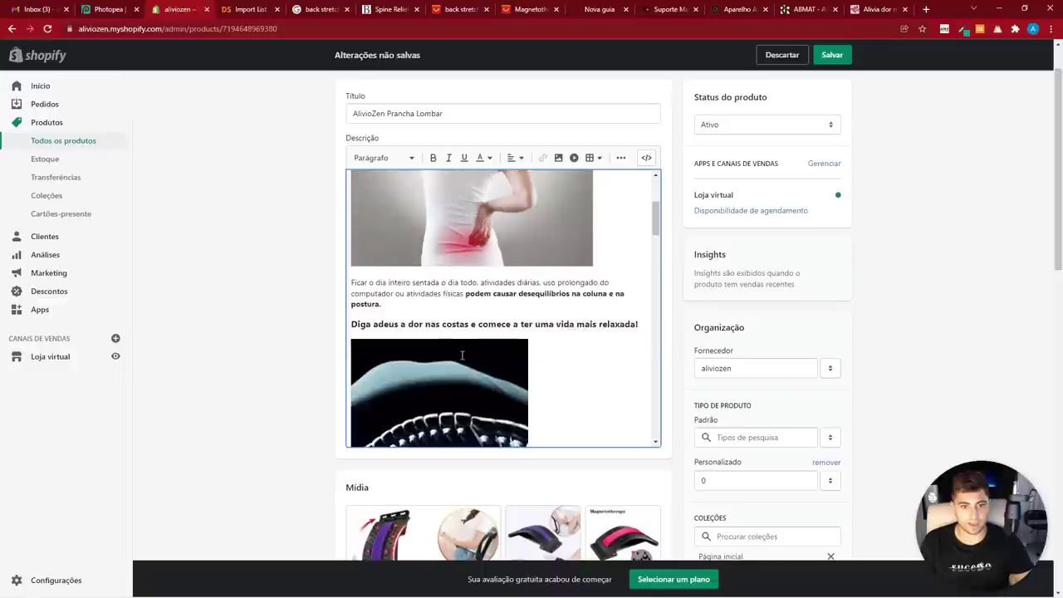
scroll(469, 354, "up", 5)
left_click(834, 55)
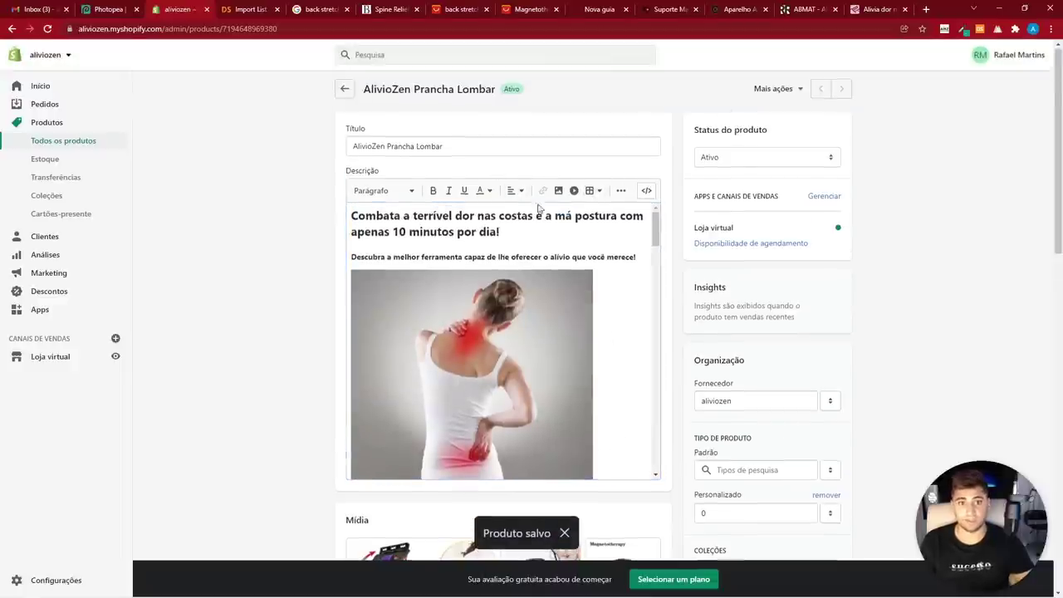
Step: Open the live AlivioZen storefront and view AlivioZen Prancha Lombar from Catálogo
scroll(621, 433, "down", 5)
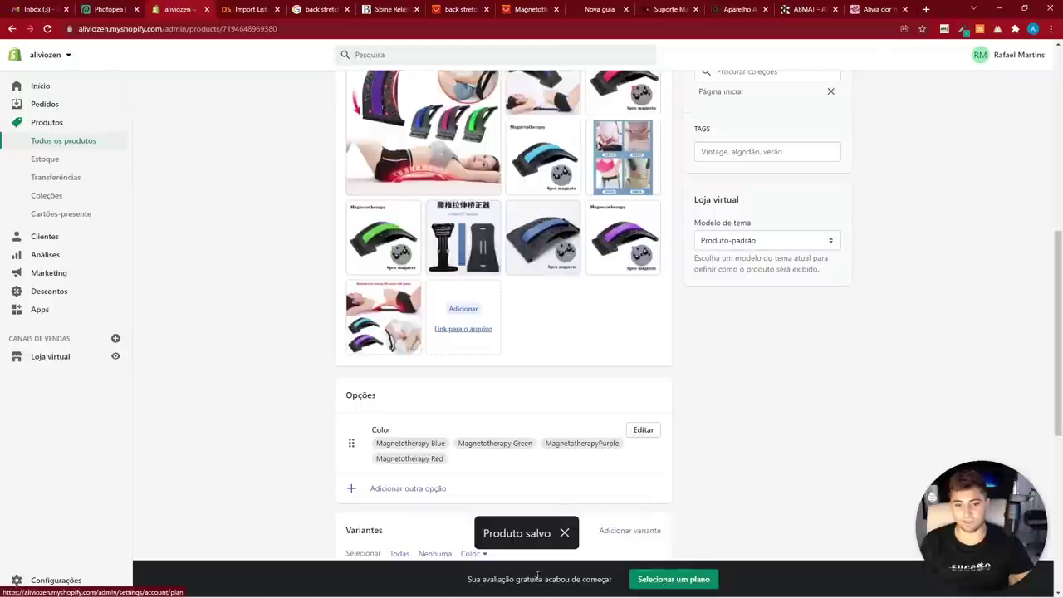
left_click_drag(498, 580, 599, 588)
left_click(116, 356)
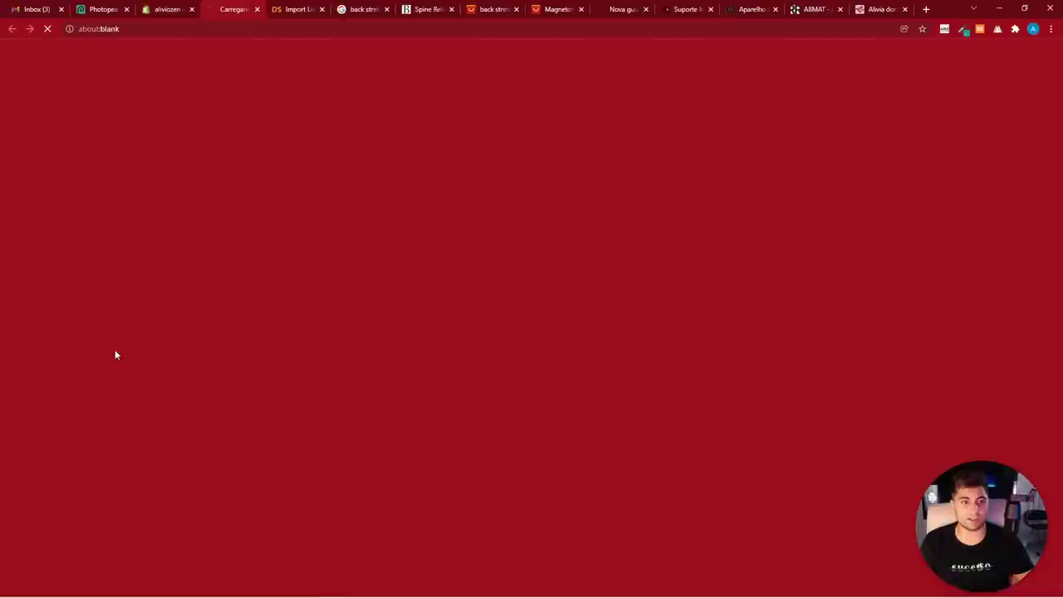
scroll(422, 207, "down", 6)
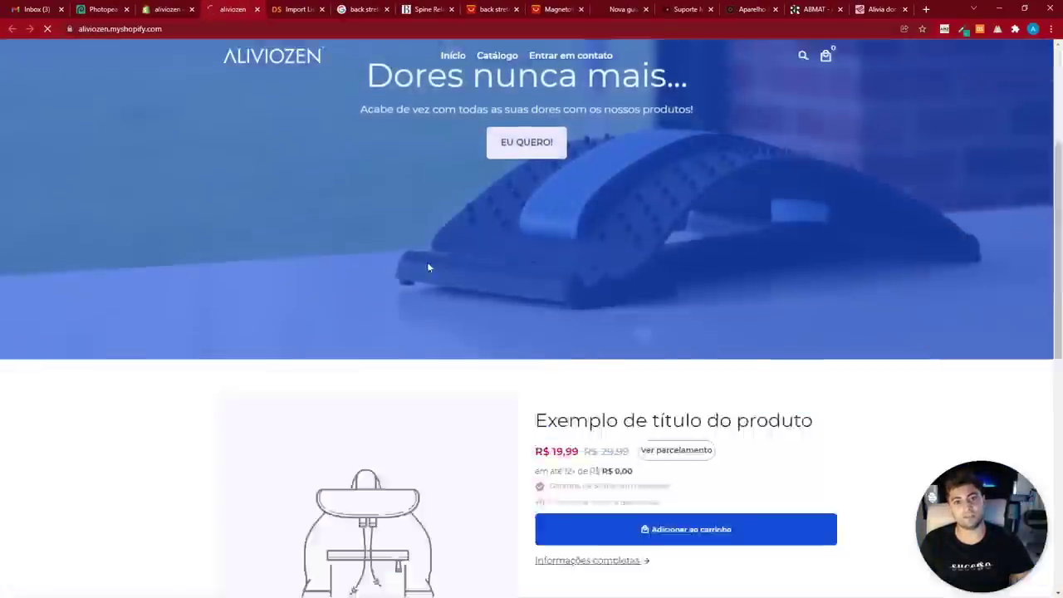
scroll(419, 266, "down", 3)
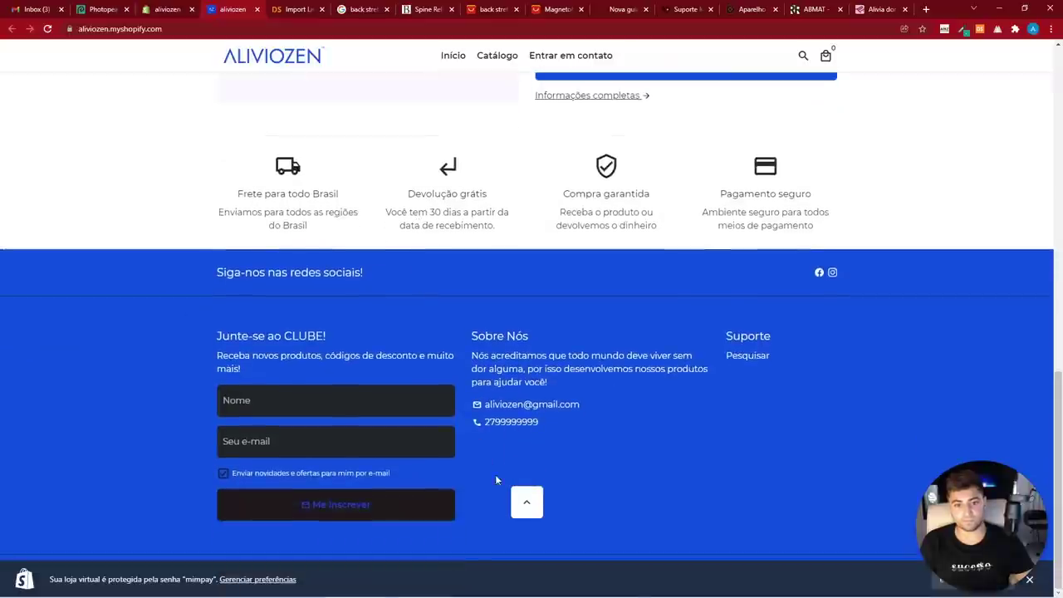
left_click(526, 502)
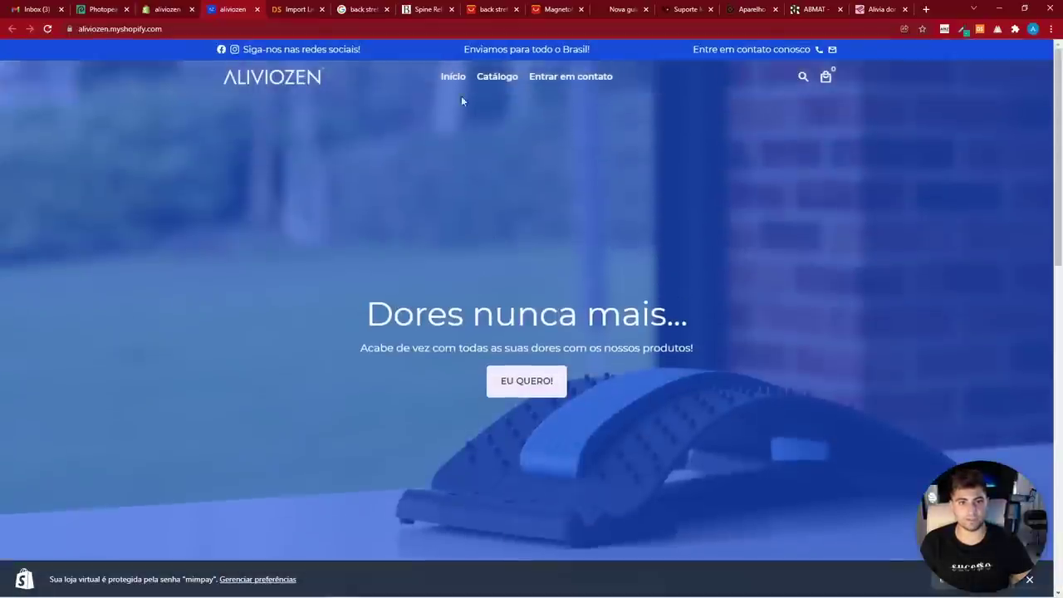
left_click(508, 83)
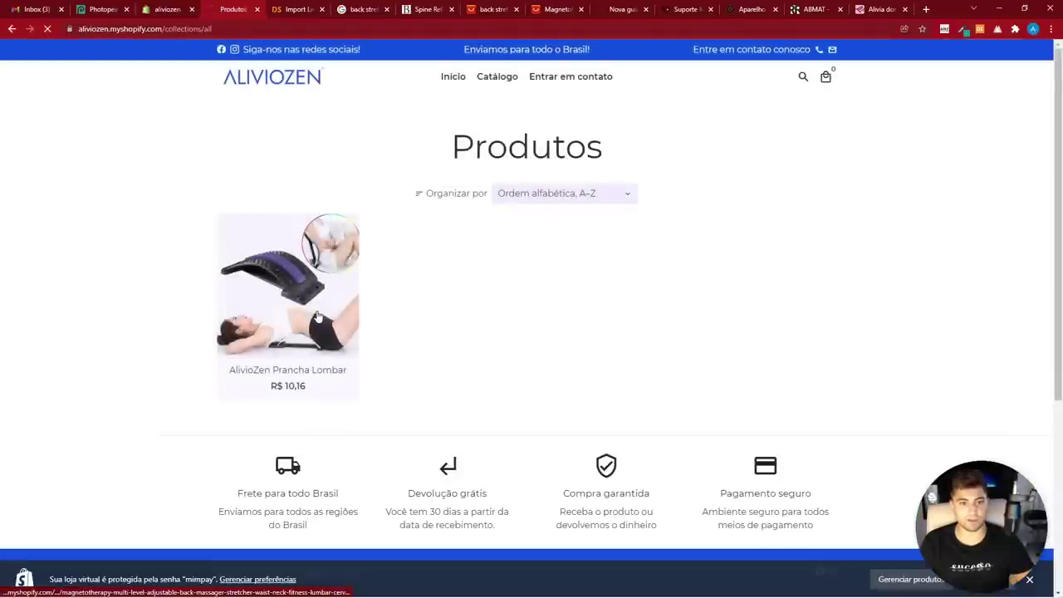
left_click(318, 317)
key("ctrl+shift+Tab")
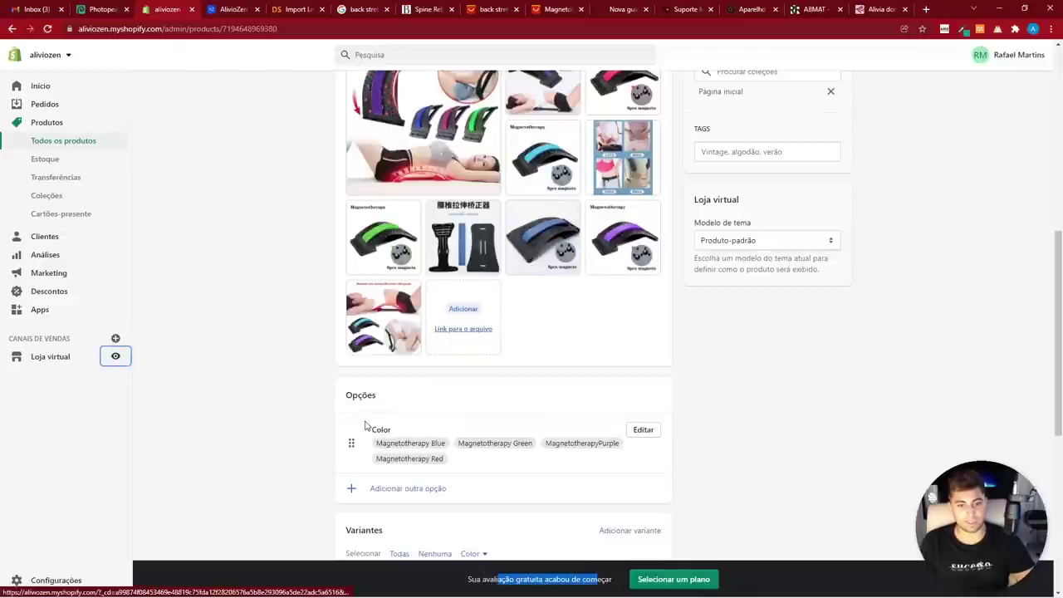
Step: Delete the Magnetotherapy Green, Purple and Red values and rename Magnetotherapy Blue to Azul
scroll(367, 426, "down", 2)
left_click(639, 322)
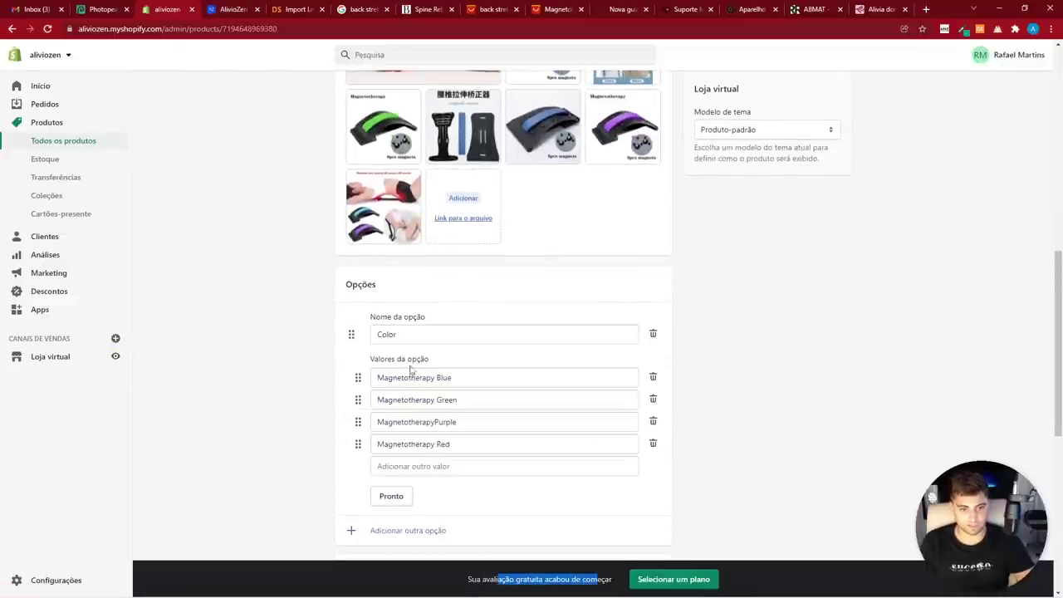
left_click(653, 399)
left_click(652, 399)
left_click(653, 399)
left_click(515, 375)
triple_click(520, 375)
type("Azul")
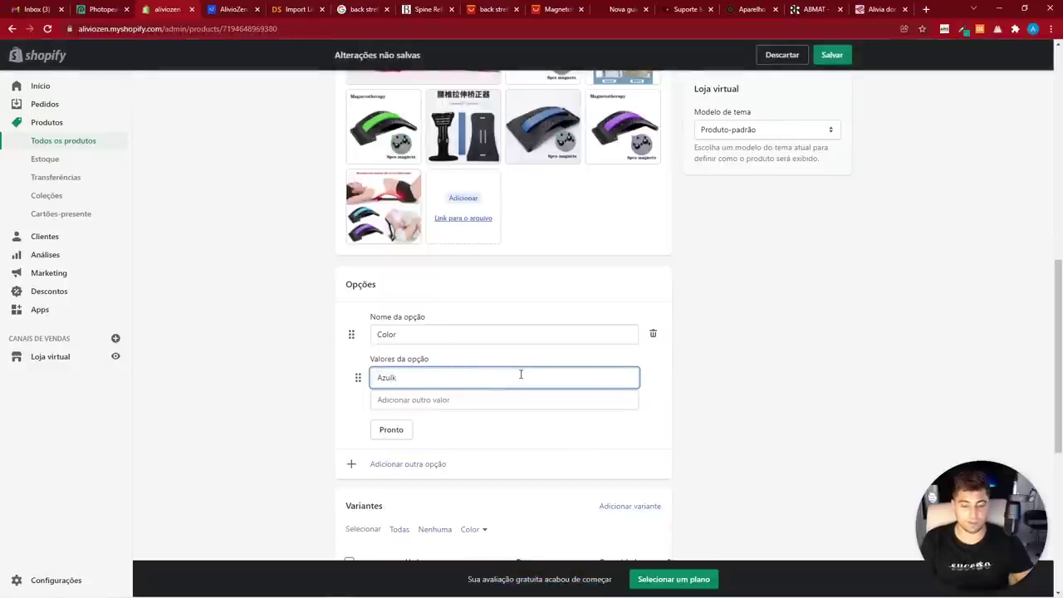
Step: Rename the option Color to Cor, save despite variant removal, then delete the option
left_click(419, 330)
type("C")
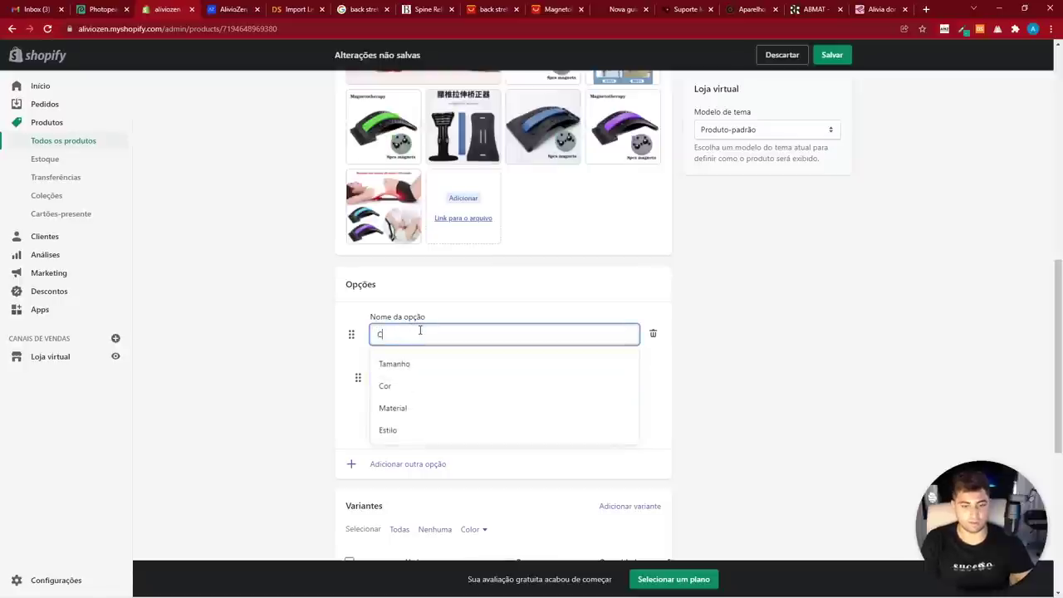
type("or")
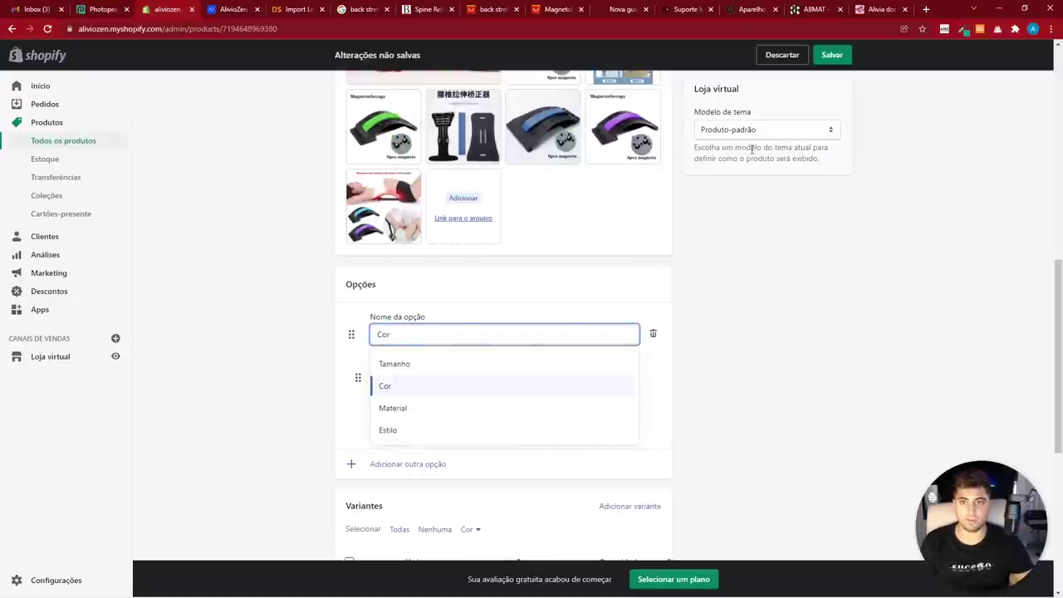
left_click(831, 55)
left_click(653, 359)
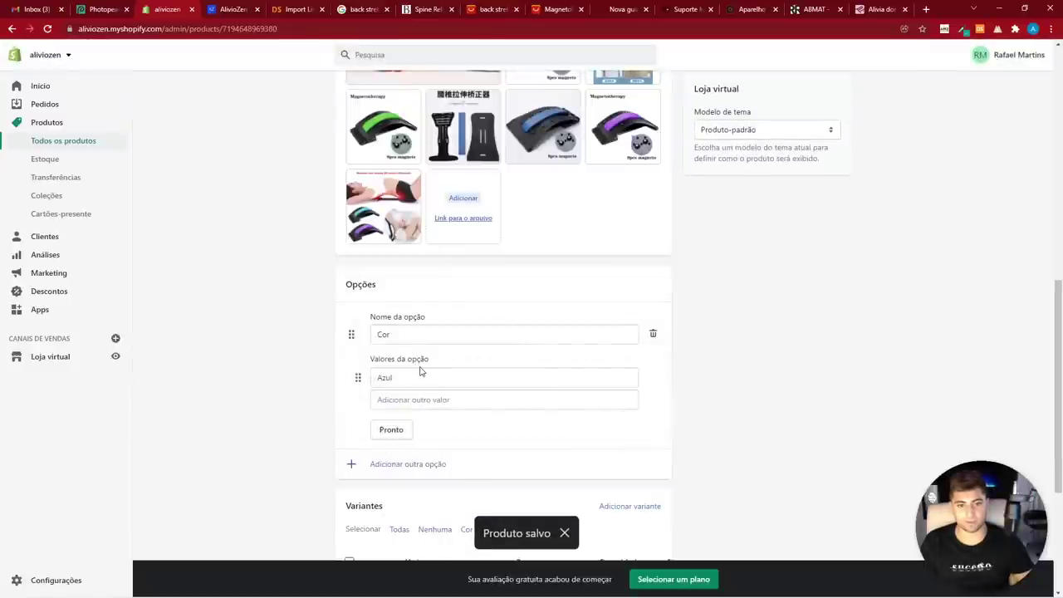
left_click(653, 334)
double_click(402, 326)
Step: Enter price 99.99, compare-at price 219.90 and cost per item 35 for a 65% margin
type("99.99")
key("Tab")
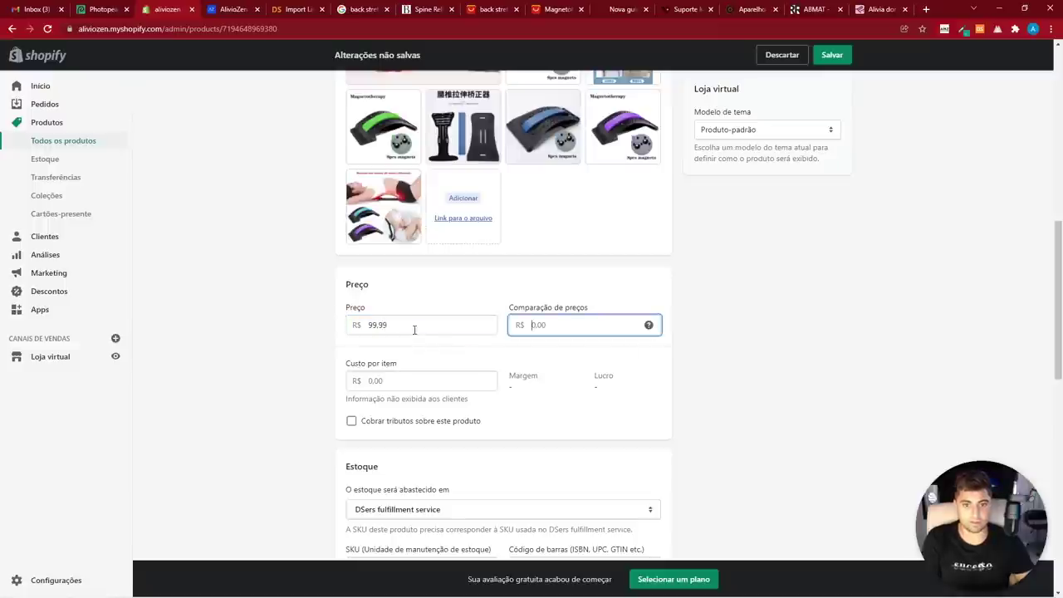
type("219.90")
key("Tab")
left_click(438, 379)
type("35")
key("Tab")
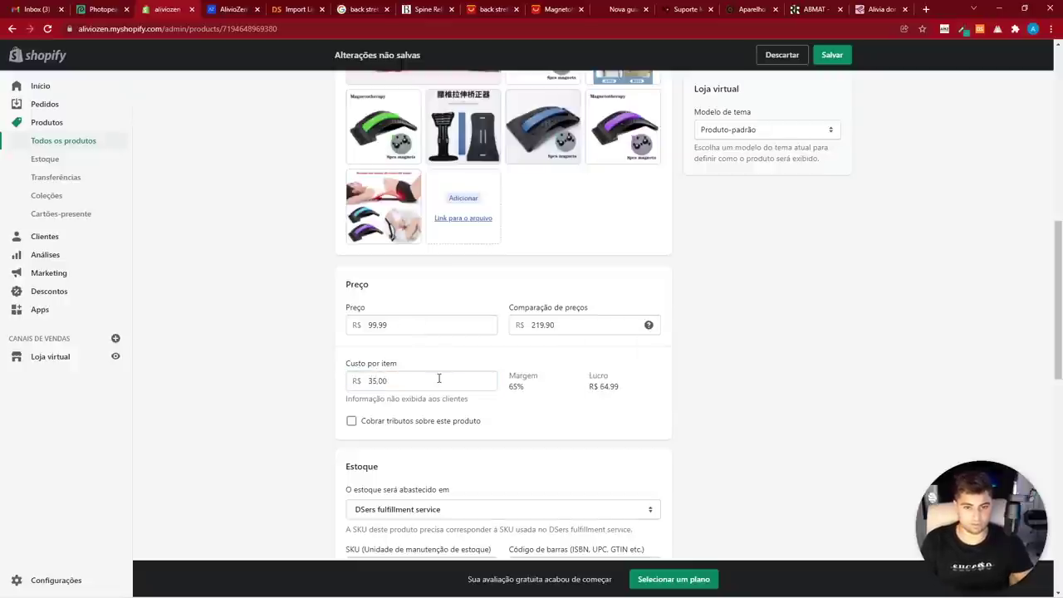
scroll(518, 385, "down", 3)
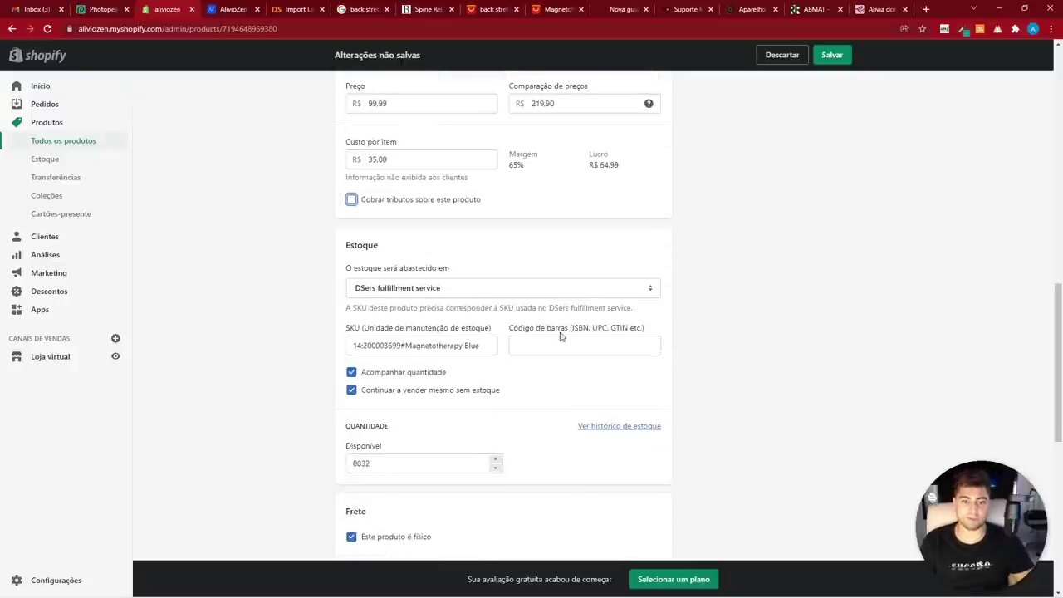
scroll(430, 320, "down", 5)
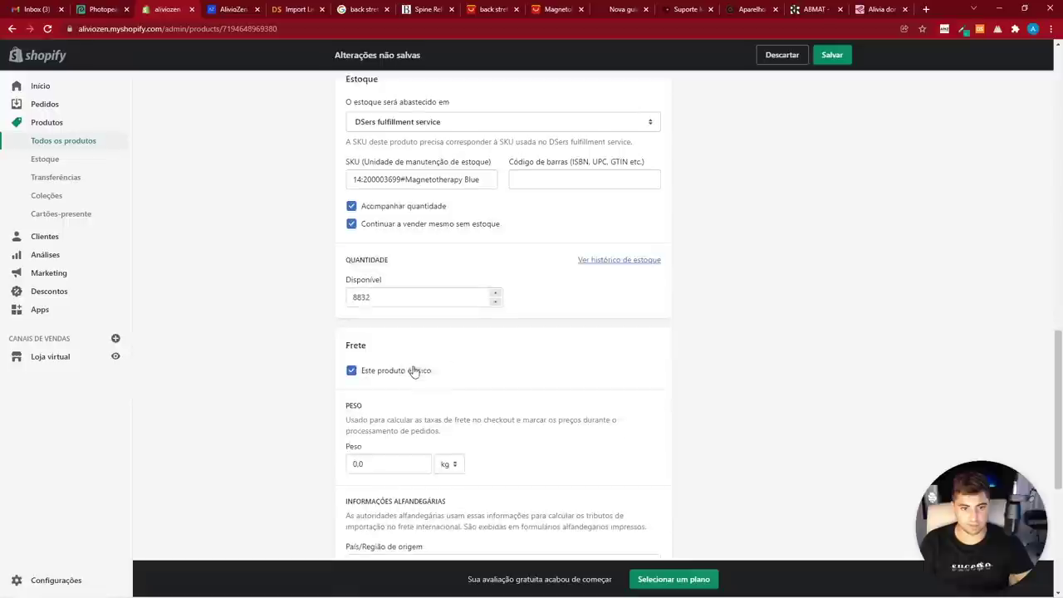
scroll(440, 365, "down", 2)
scroll(515, 320, "up", 10)
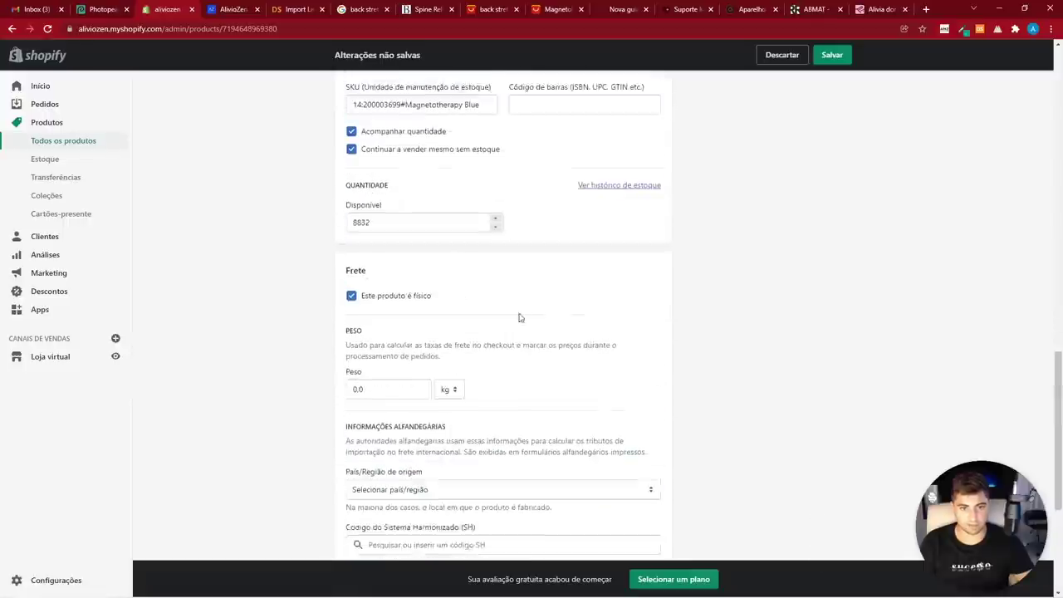
Step: Save the product changes, confirming despite removed variants
scroll(583, 278, "up", 3)
left_click(832, 55)
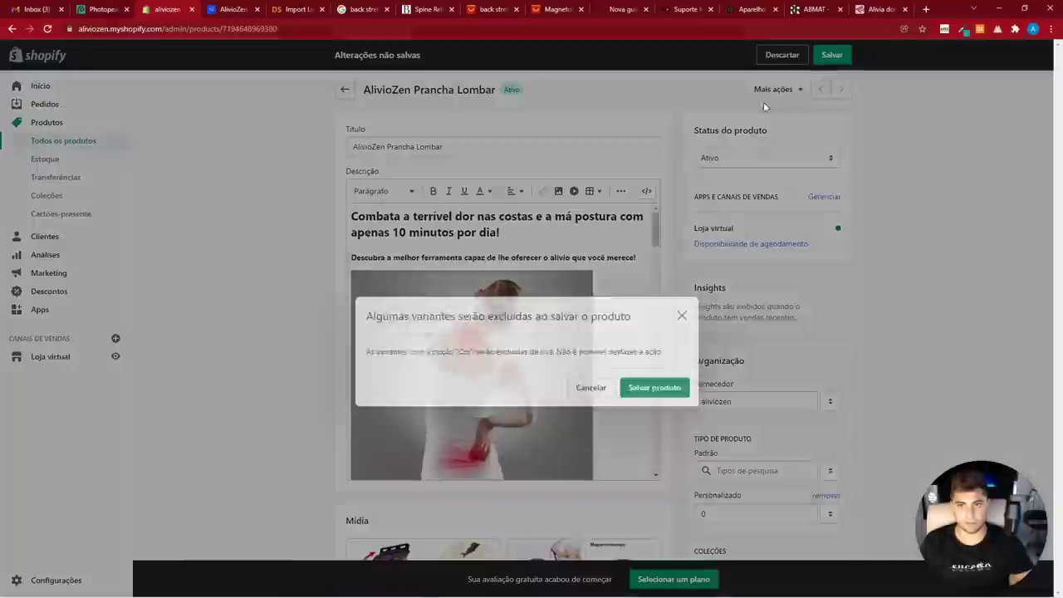
left_click(655, 354)
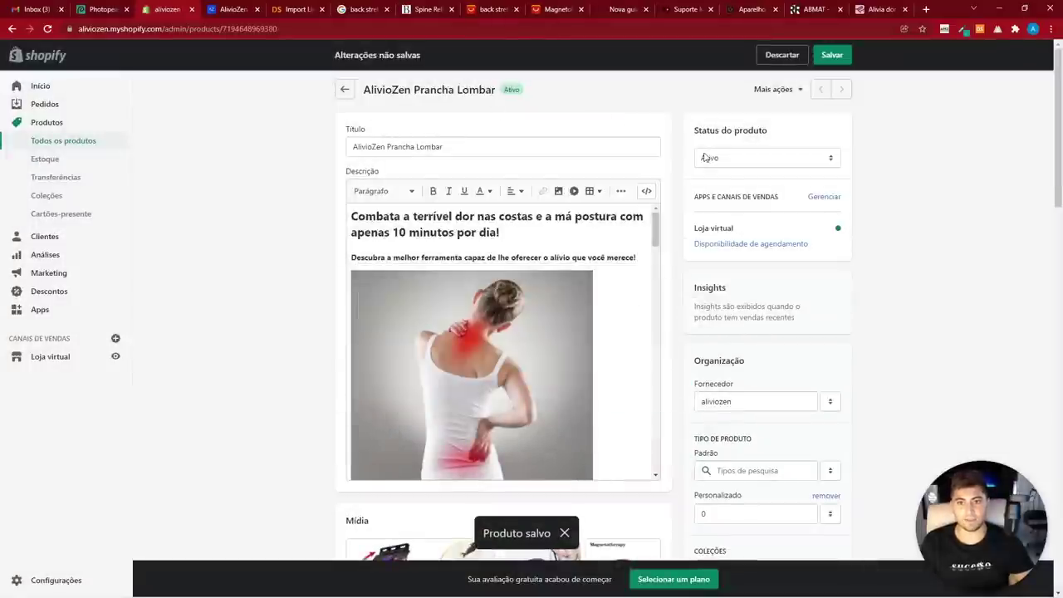
Step: Preview the product storefront via Mais ações and check the R$ 99,99 price and guarantee lines
left_click(772, 89)
left_click(772, 89)
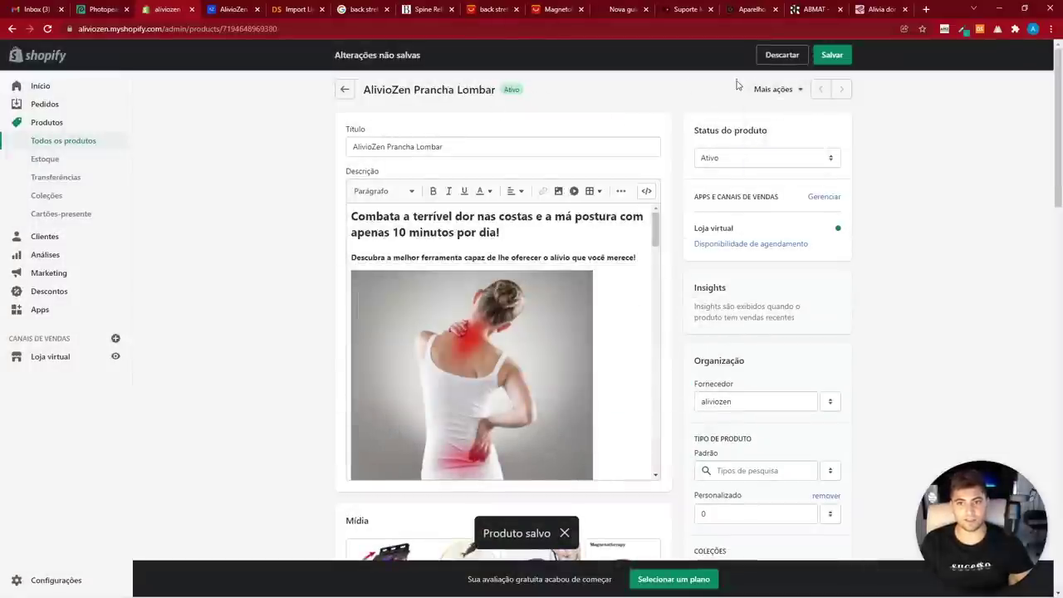
left_click(790, 91)
left_click(706, 142)
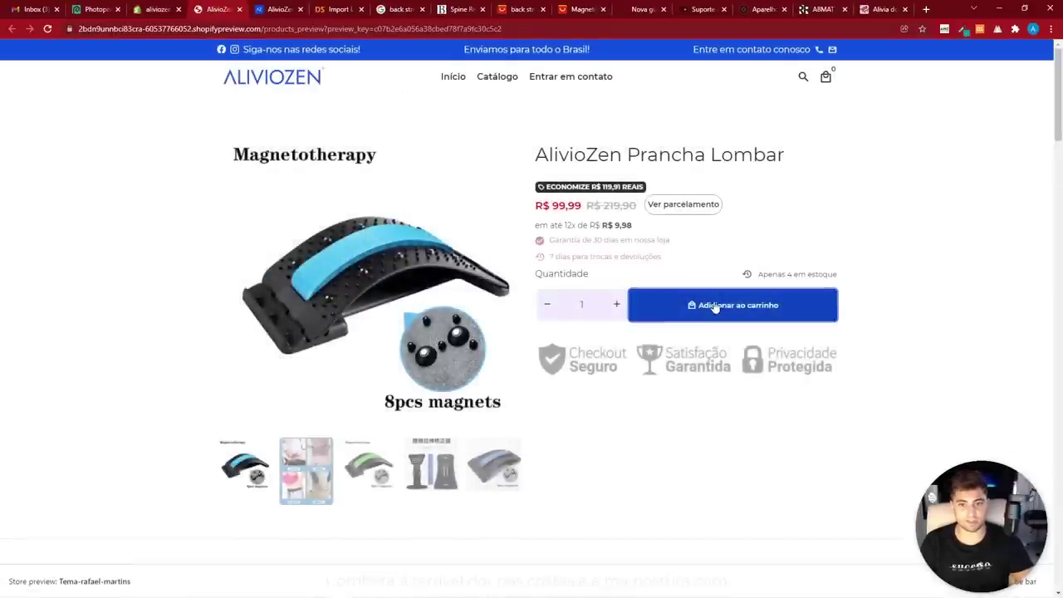
left_click_drag(544, 227, 640, 225)
triple_click(625, 238)
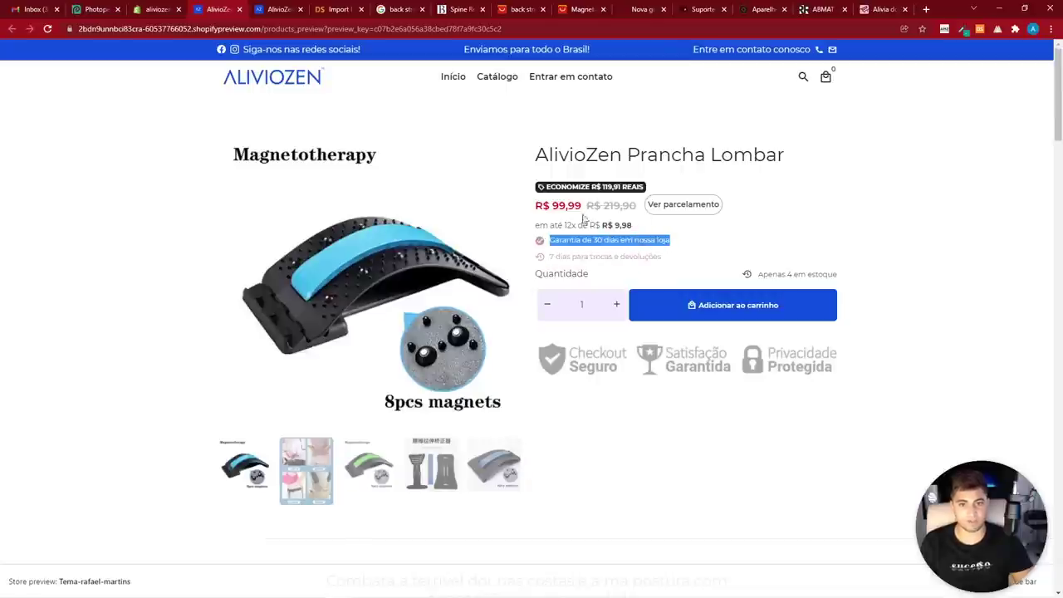
left_click(157, 9)
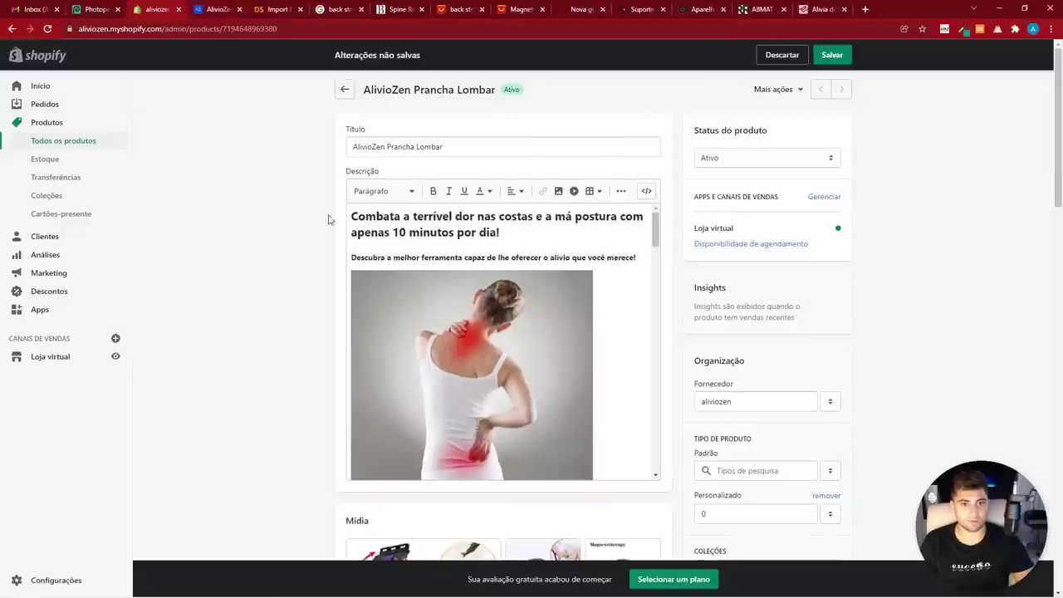
Step: Select seven of the product's ten images and delete them, keeping three
scroll(327, 216, "down", 8)
scroll(327, 243, "up", 3)
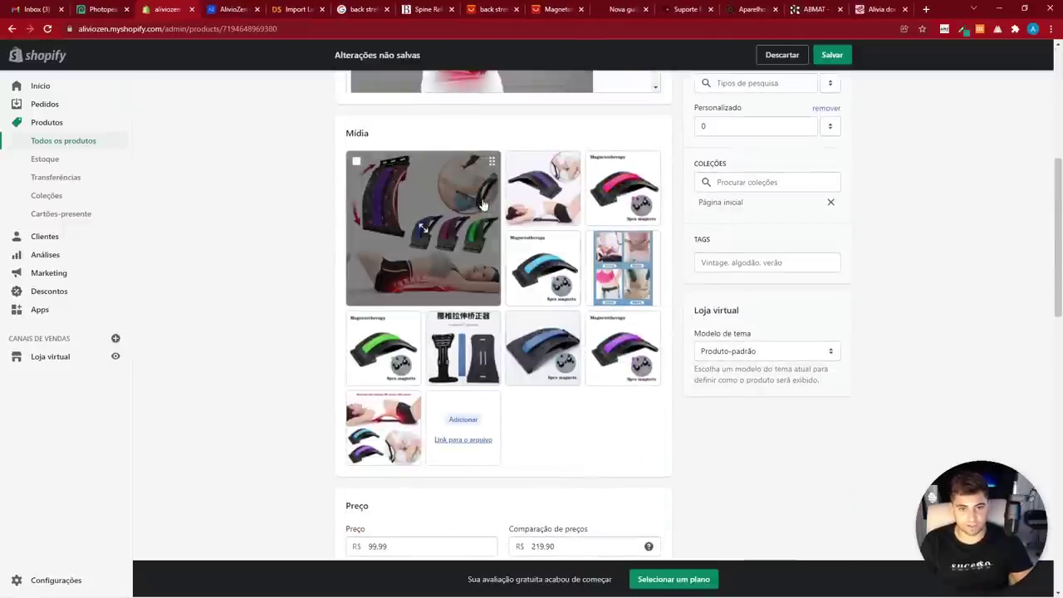
left_click(356, 162)
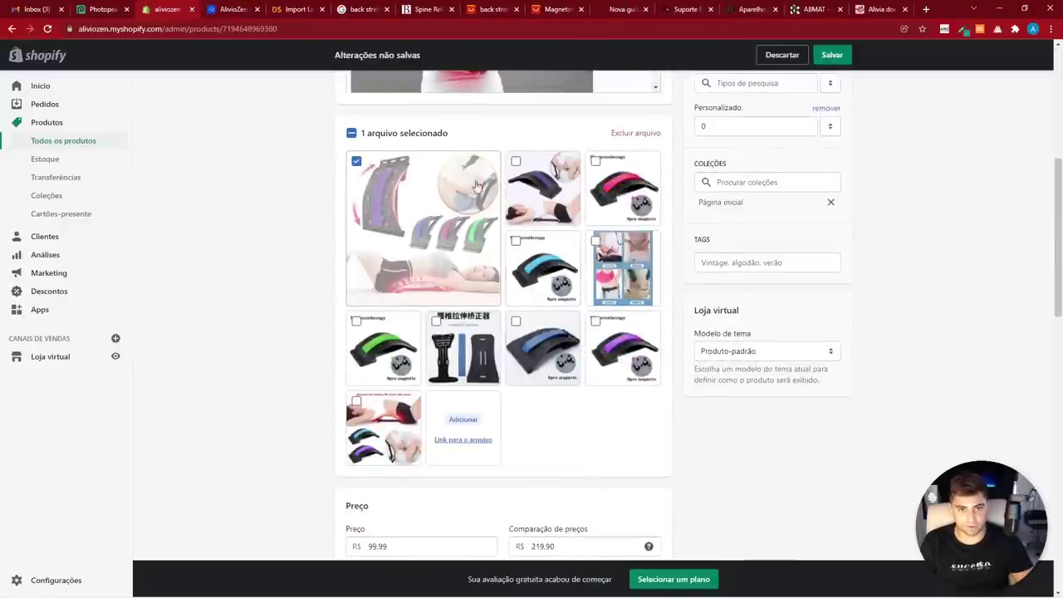
left_click(516, 160)
left_click(595, 160)
left_click(356, 320)
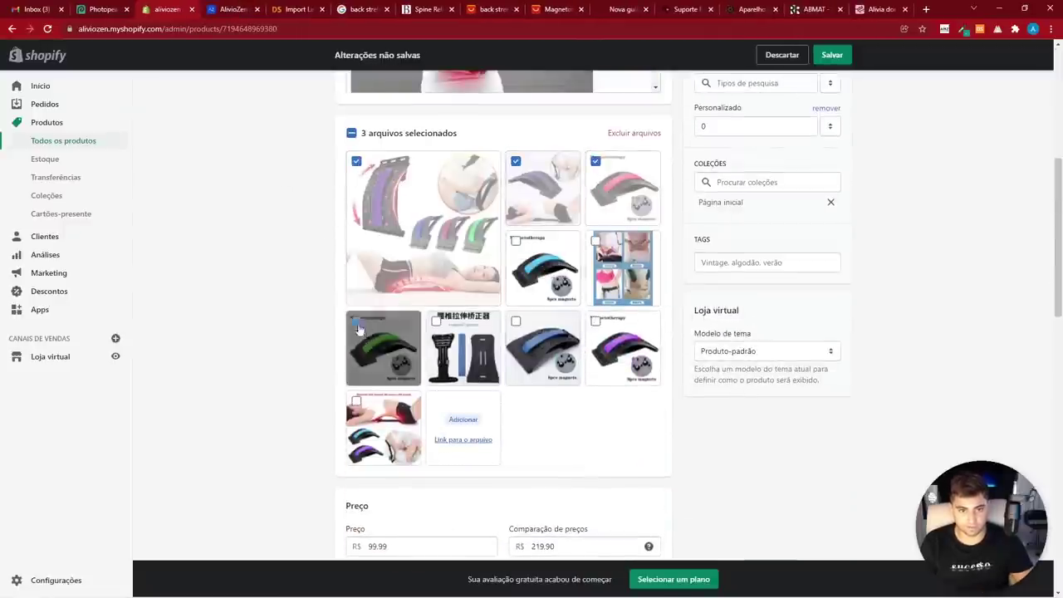
left_click(436, 321)
left_click(356, 401)
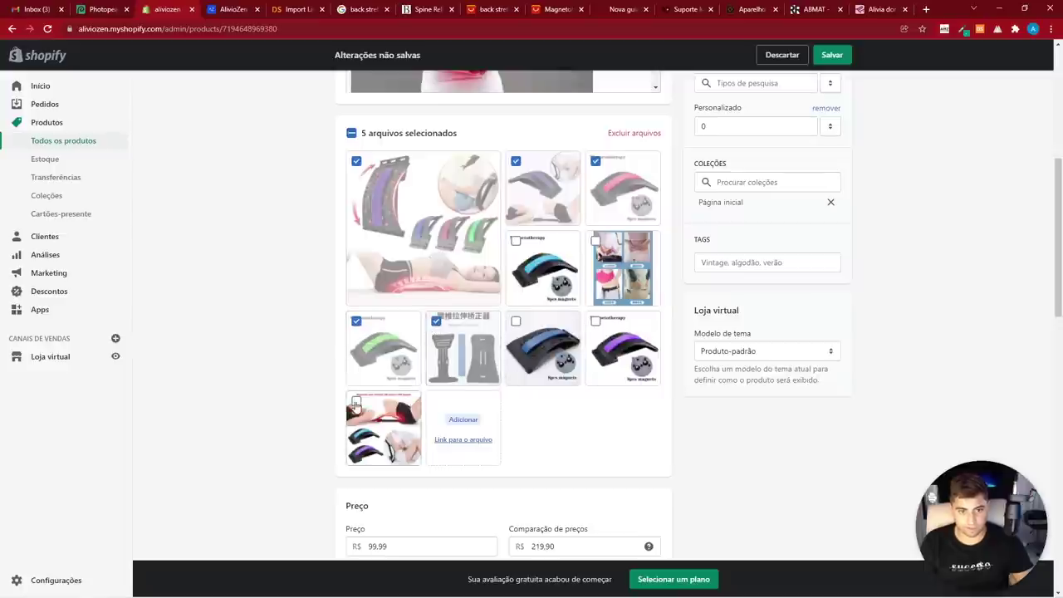
left_click(595, 321)
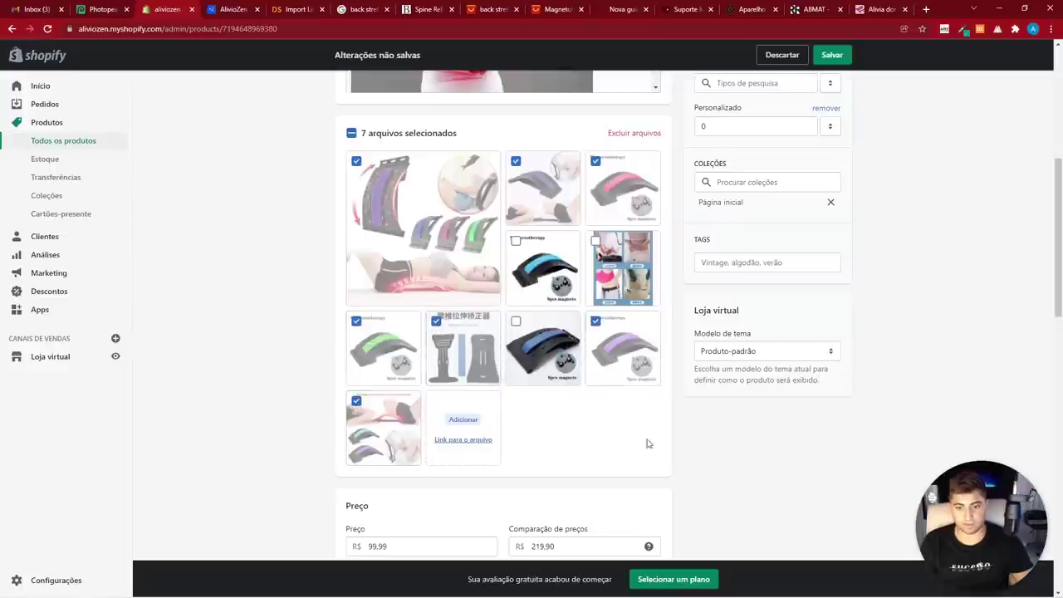
left_click(633, 133)
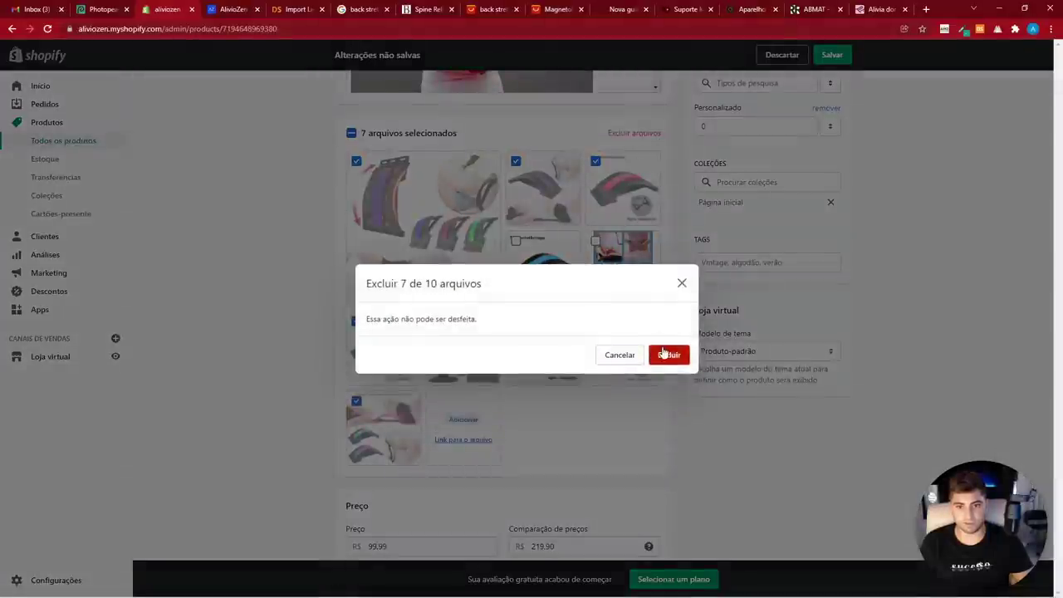
left_click(668, 354)
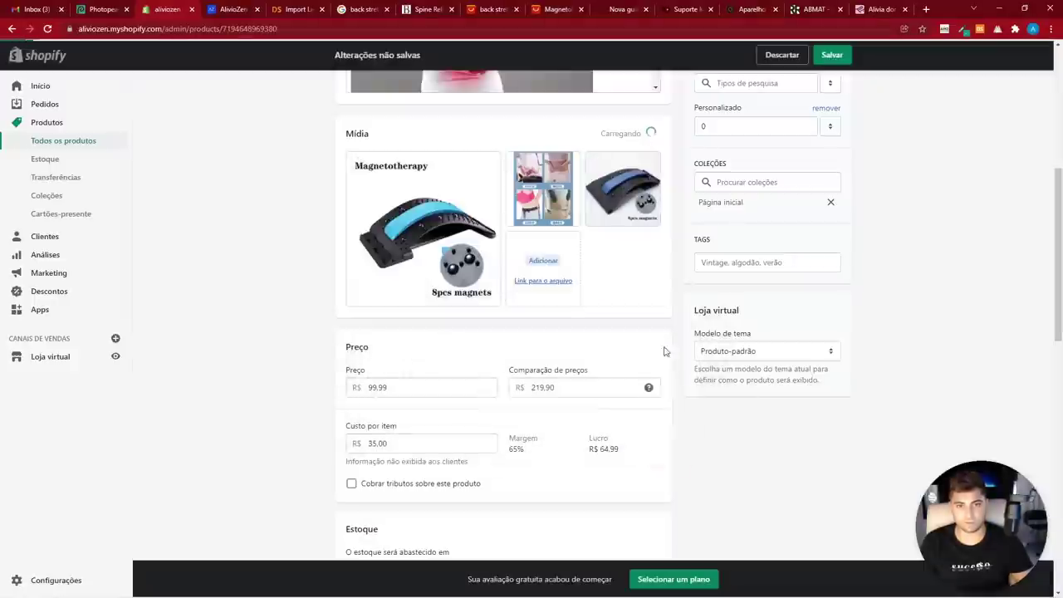
Step: Check the first remaining image, save the product, and go to Loja virtual > Páginas
left_click(428, 243)
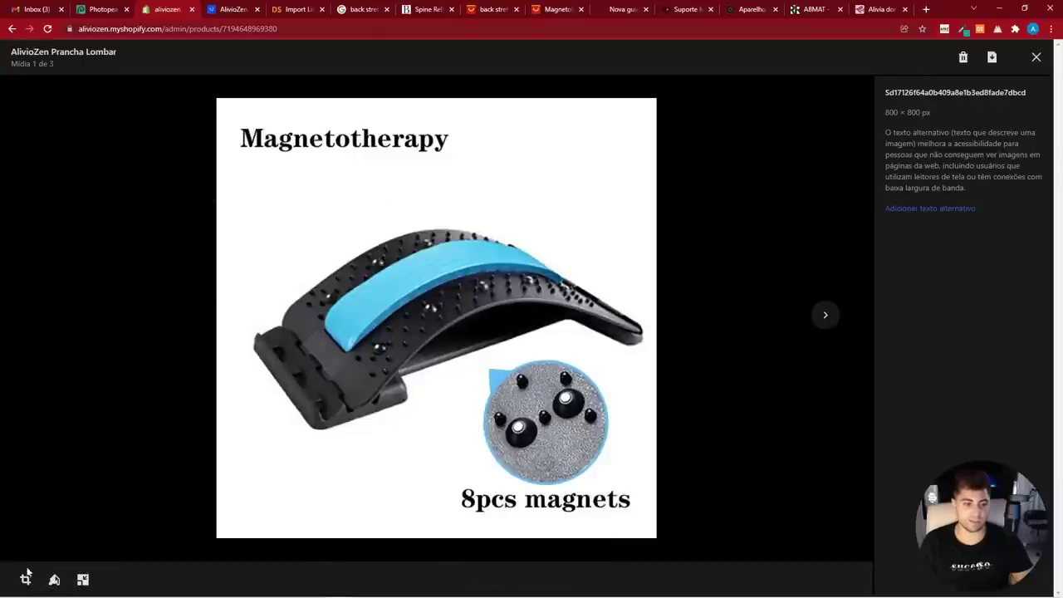
left_click(1036, 56)
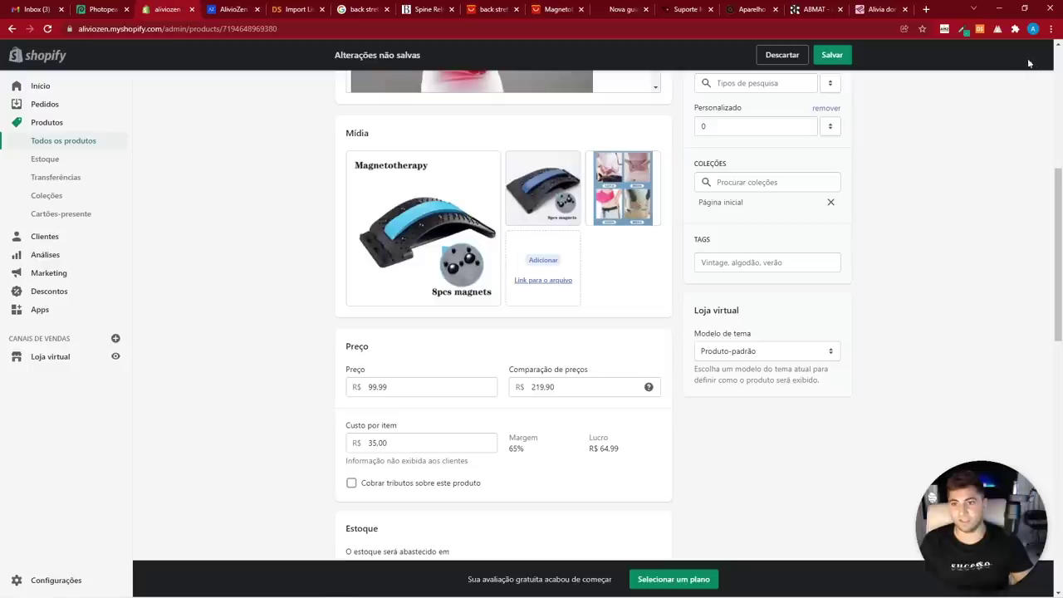
left_click(832, 54)
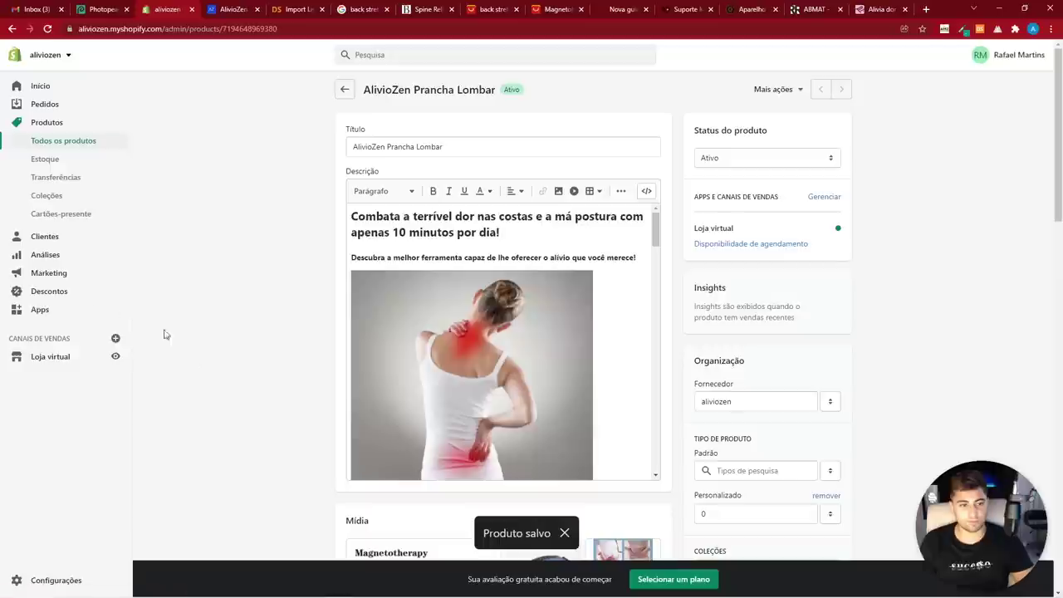
left_click(46, 356)
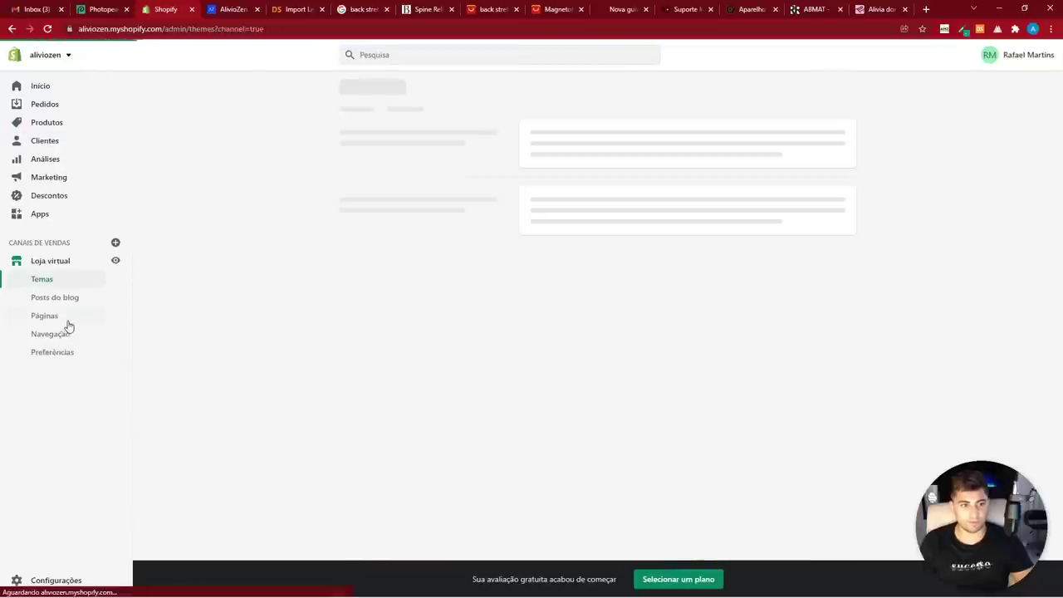
left_click(63, 319)
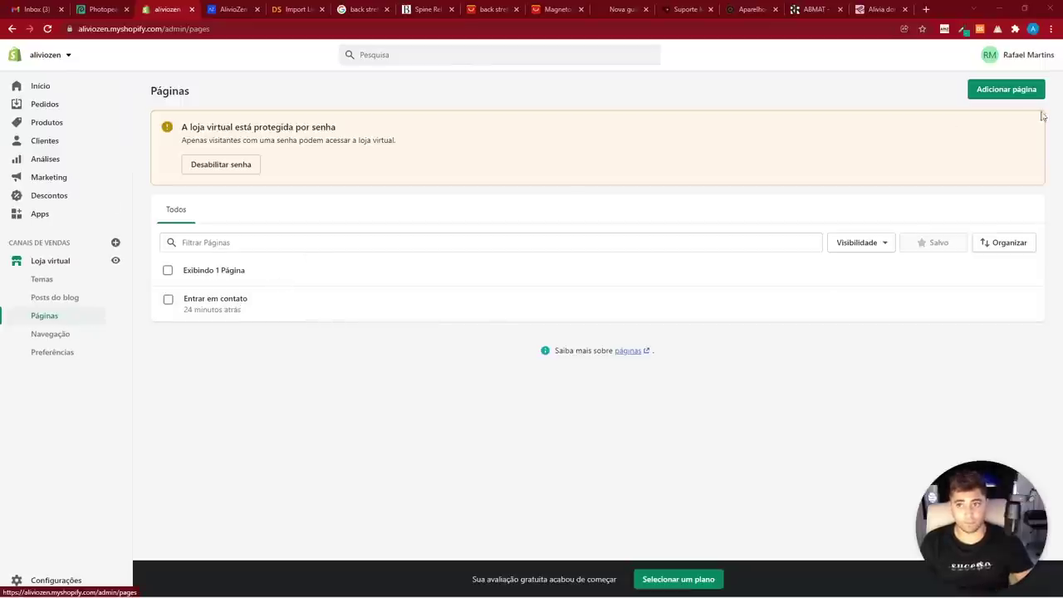
Step: Add a new page titled 'Fale Conosco' with the pasted contact text as content
left_click(1012, 90)
left_click(417, 146)
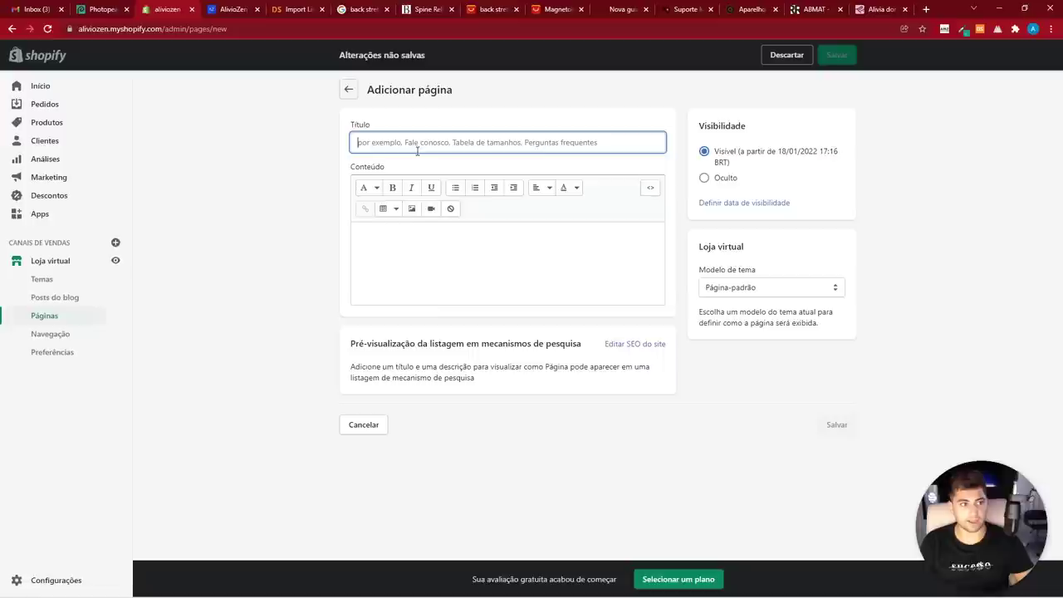
type("Fale Conosco")
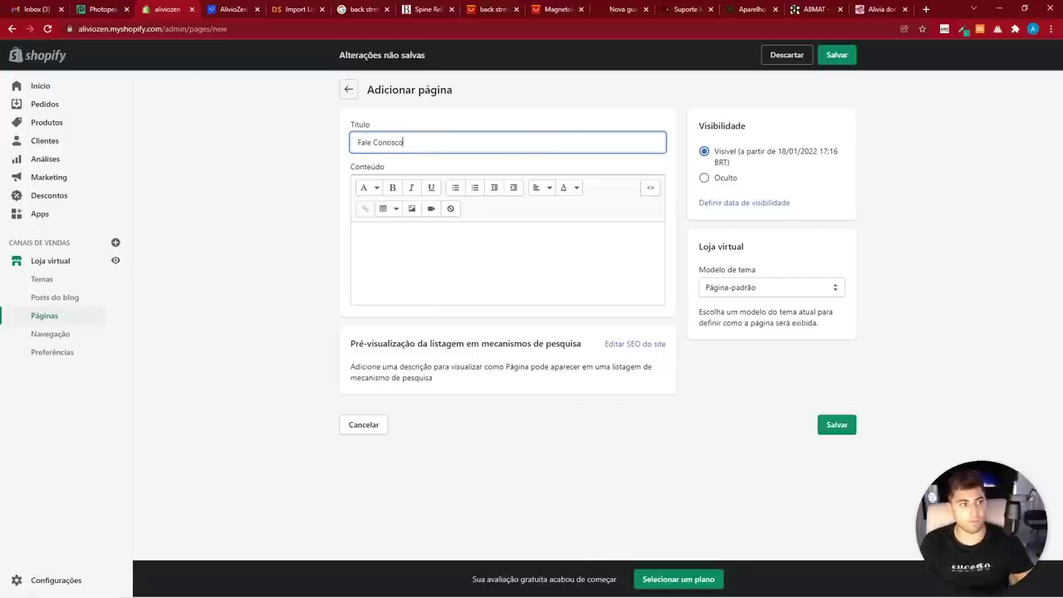
key("alt+Tab")
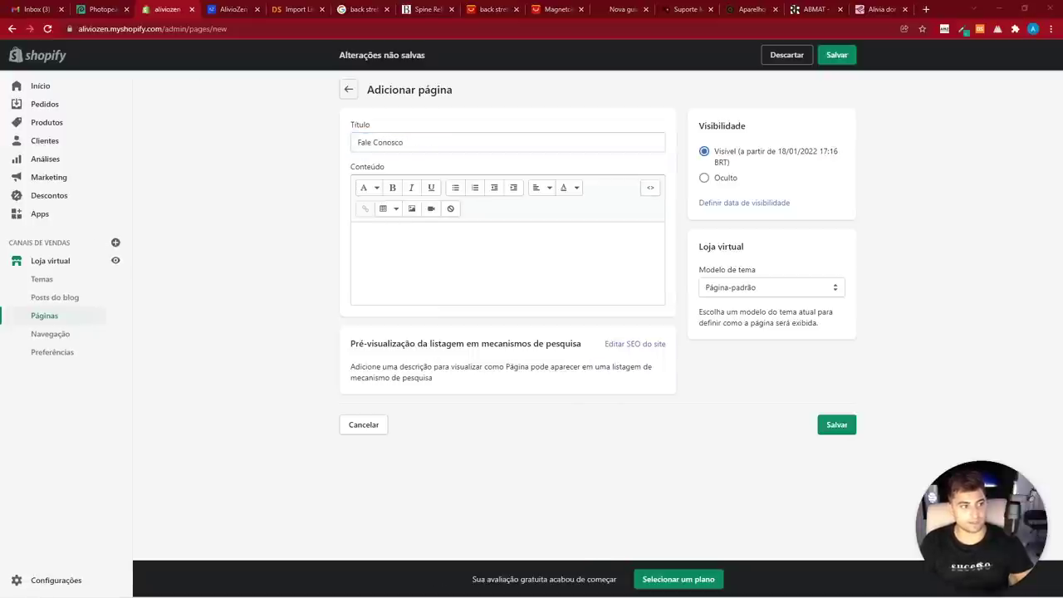
left_click(410, 244)
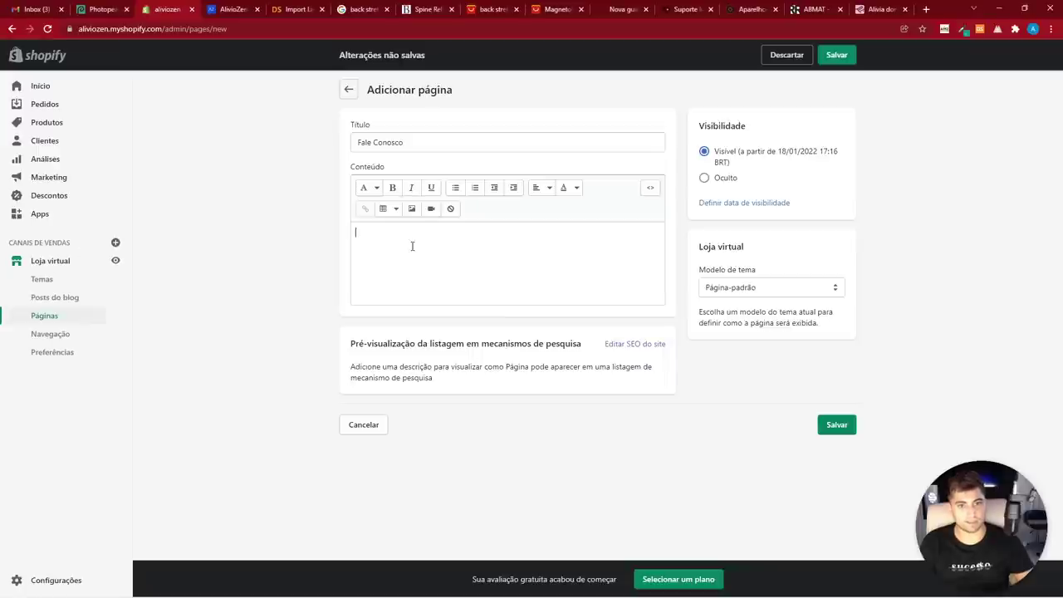
type("Se você tem alguma dúvida sobre o seu pedido, por favor, coloque o número de Identificação na sua mensagem (ex: #101). Elogios, reclamações ou sugestões devem ser encaminhadas ao nosso e-mail.  Geralmente respondemos suas solicitações via e-mail dentro de 3 dias úteis. Horários de Atendimento  Segunda a Sexta: das 9h às 17h")
key("Return")
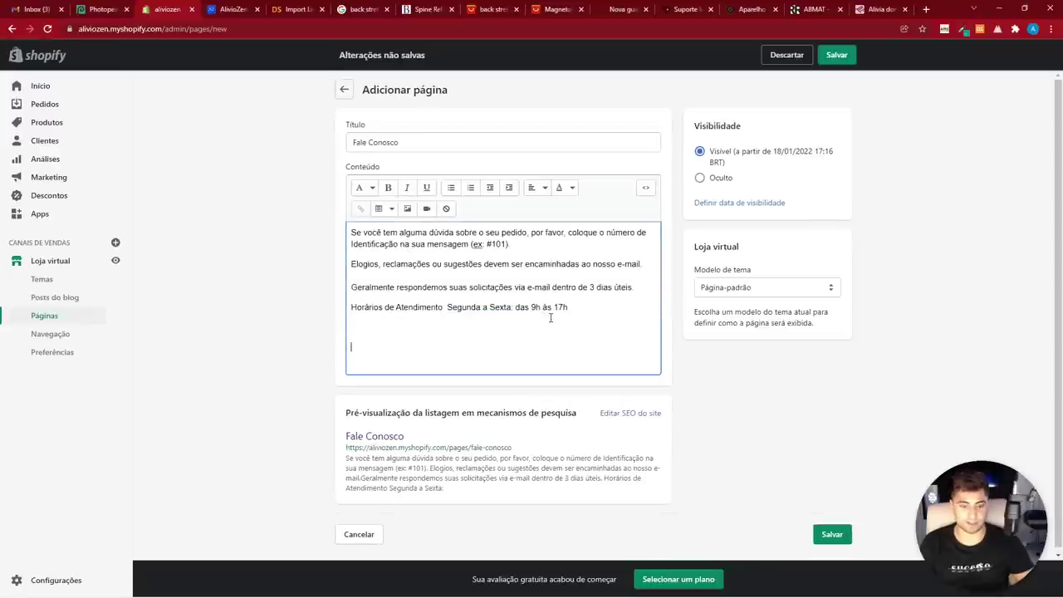
key("BackSpace")
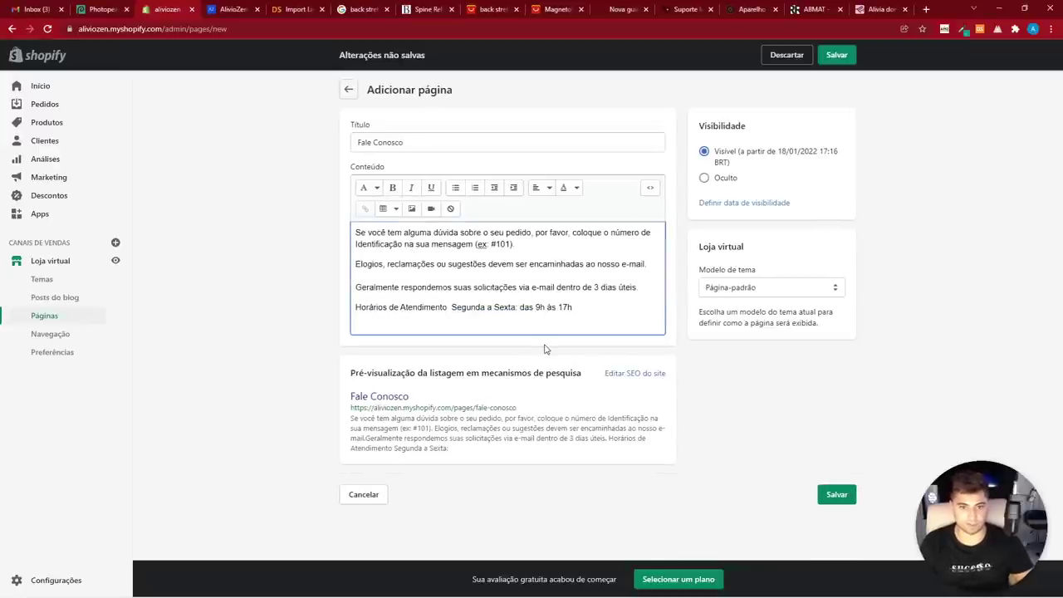
Step: Set the page's theme template to contact and save it
left_click(747, 289)
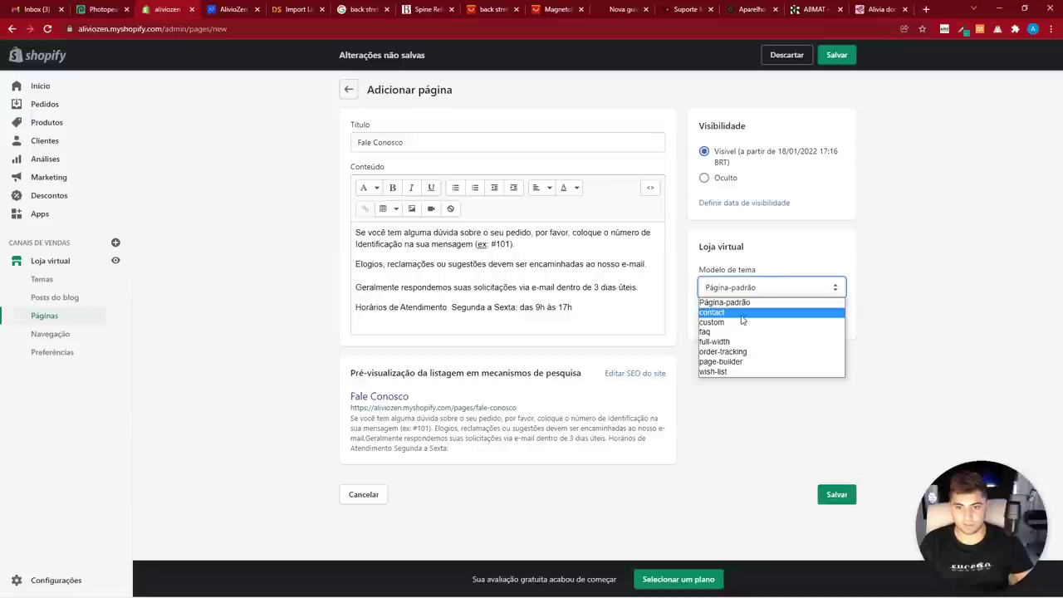
left_click(740, 312)
left_click(834, 493)
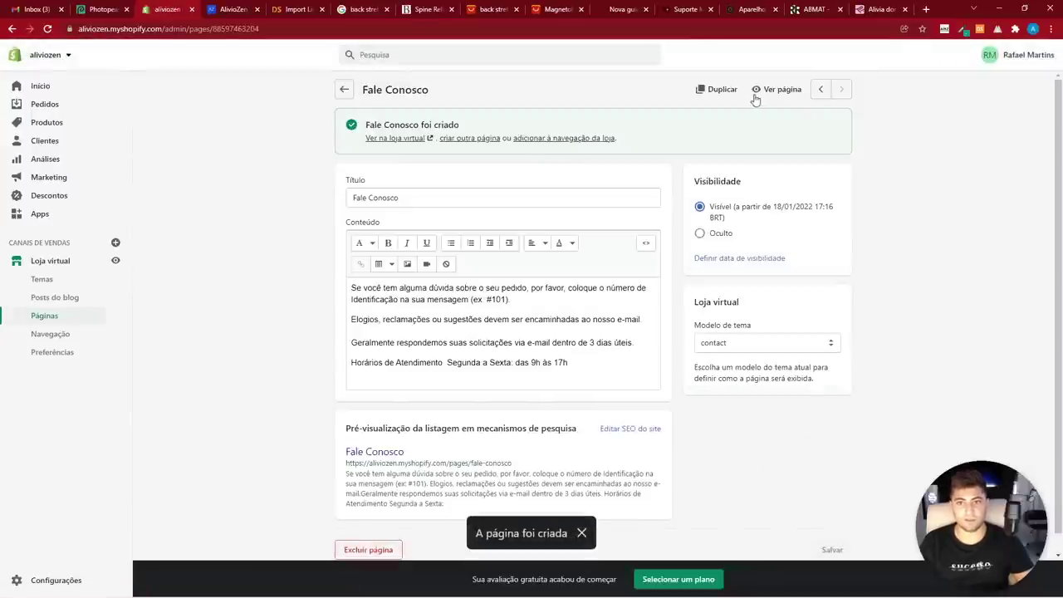
Step: Check the live Fale Conosco page's text and contact form, then return to Páginas
left_click(778, 90)
left_click_drag(433, 146, 498, 304)
left_click(498, 307)
left_click(529, 385)
left_click(491, 434)
scroll(482, 399, "down", 2)
scroll(469, 270, "up", 2)
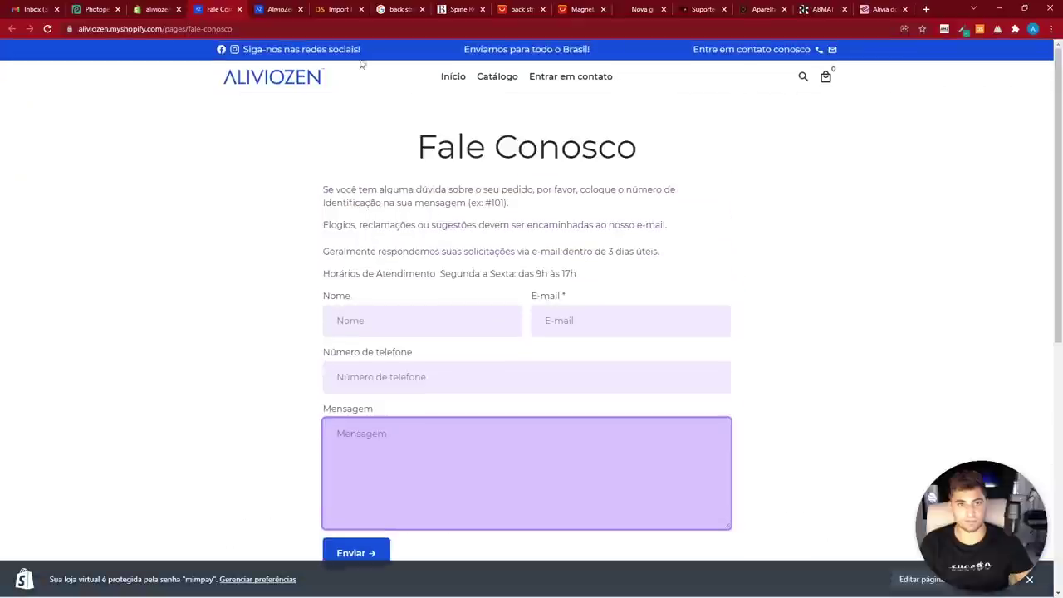
left_click(239, 9)
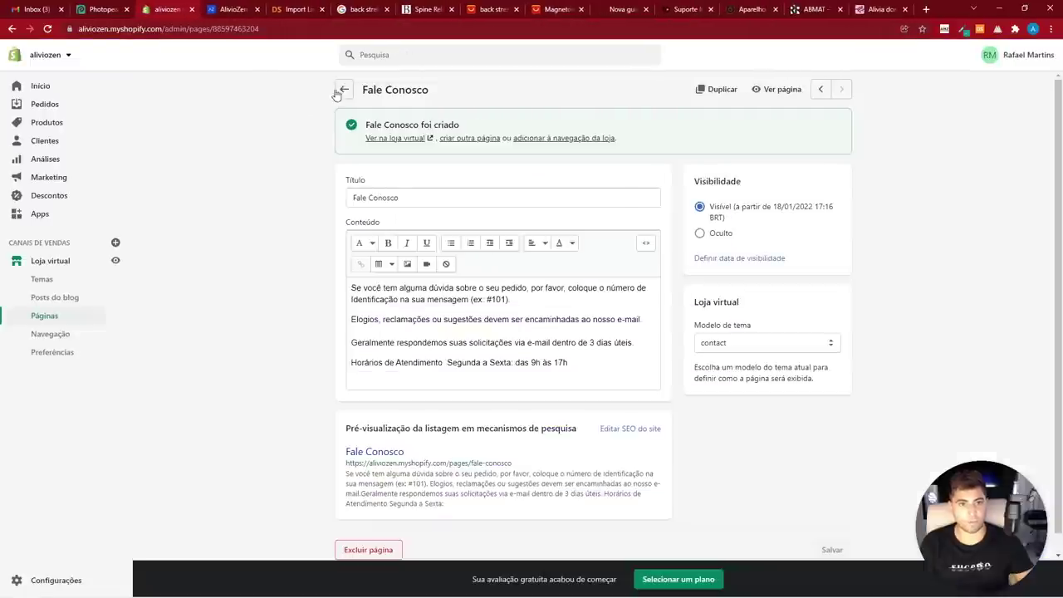
left_click(339, 91)
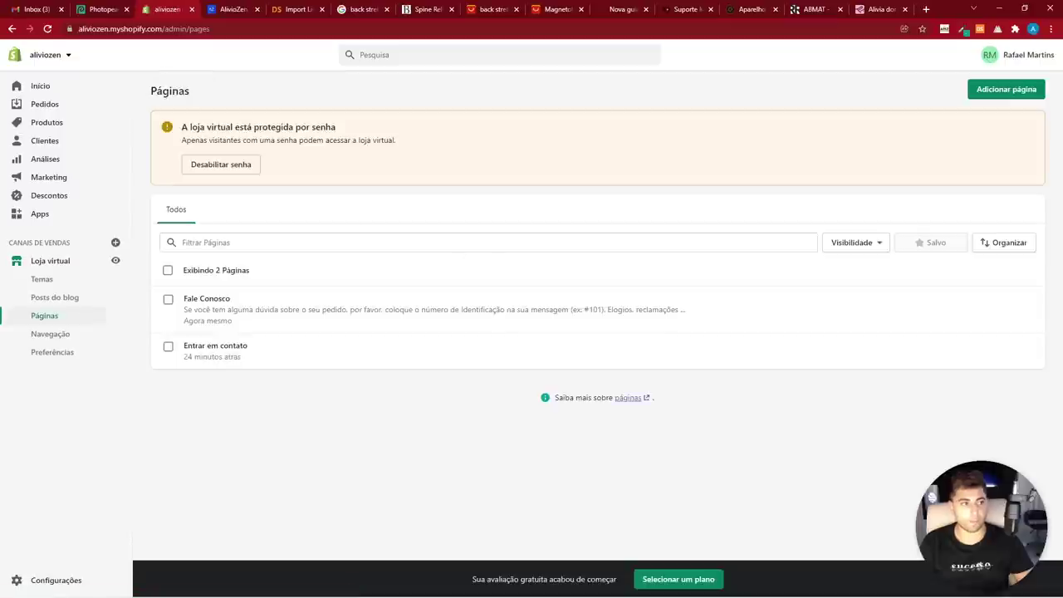
Step: Add a 'Rastrear Pedido' page with the pasted order-tracking text, save it, and return to Páginas
left_click(1005, 91)
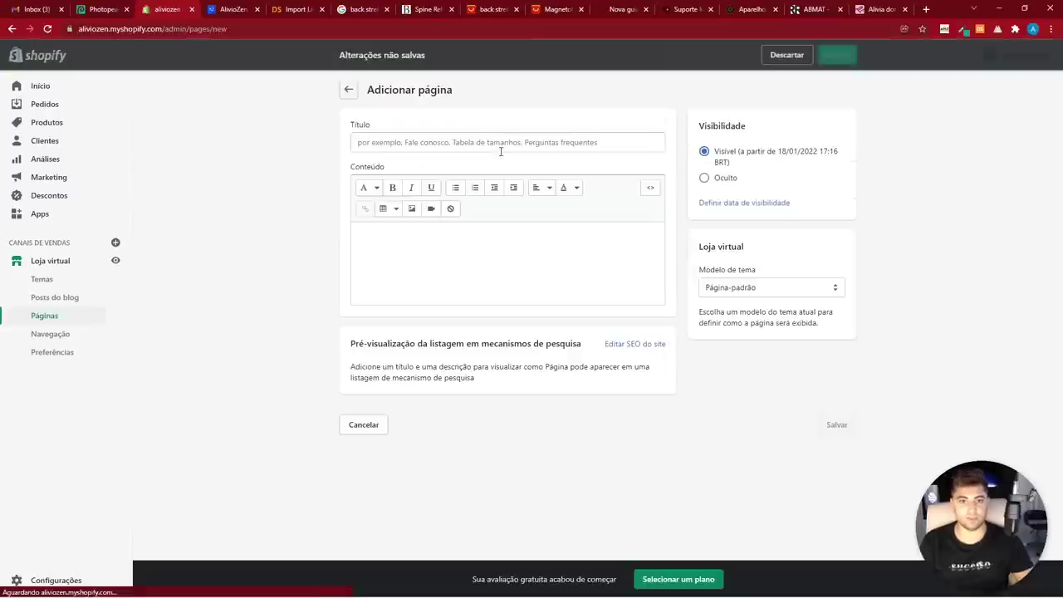
left_click(429, 143)
type("Rastre")
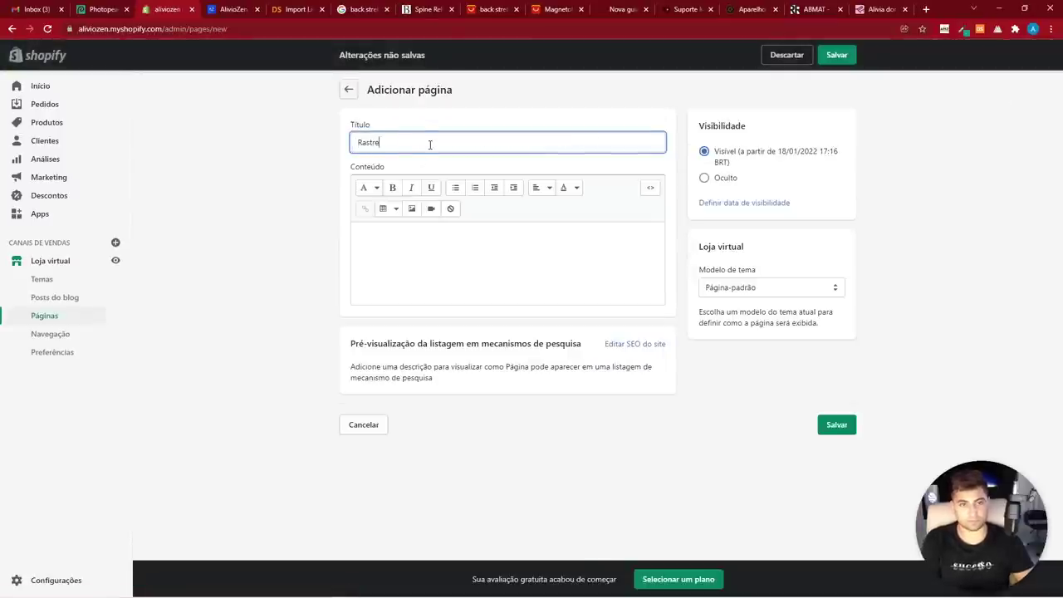
type("ar Pedido")
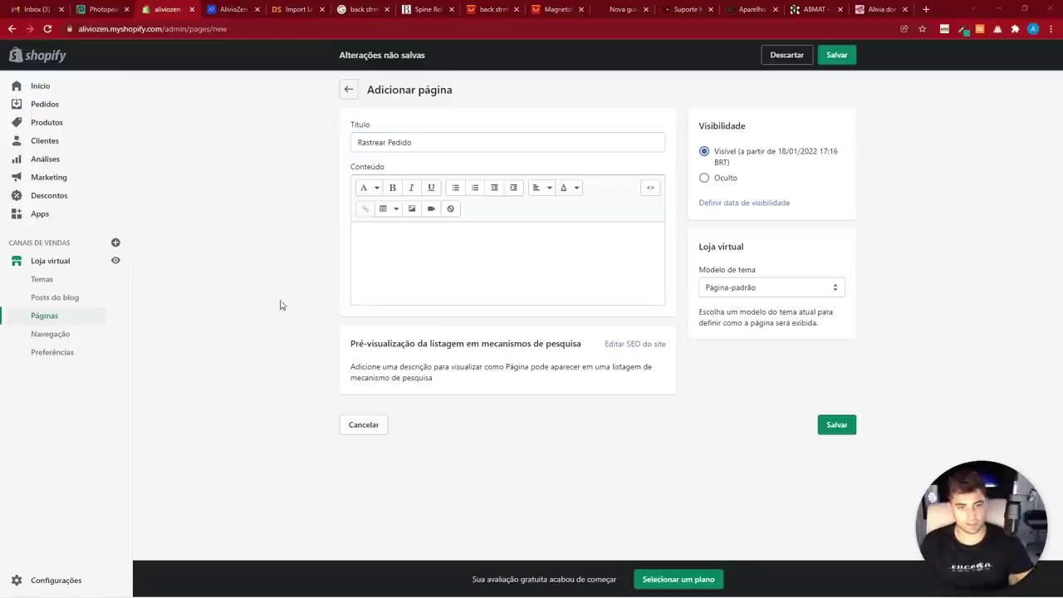
left_click(626, 224)
type("Caso o seu código de rastreamento não funcione no link acima, ele com certeza ele funcionará em um destes: • http://global.cainiao.com • http://www.correios.com.br/sistemas/ rastreamento Se ainda assim tiver problemas para rastrear seu pedido, envie um e-mail para nosso suporte incluindo o código de seu pedido. Ele será algo como #101 e precisamos dele para lhe ajudar a rastrear seu pacote. Este código está presente em todos e-mails enviados por nós (Atenção: Não é o e-mail enviado pelo Mercado Pago, mas sim o e- mail enviado por nossa loja.) De posse de seu código de pedido (#1234) nós responderemos em até 24h úteis.")
left_click(833, 56)
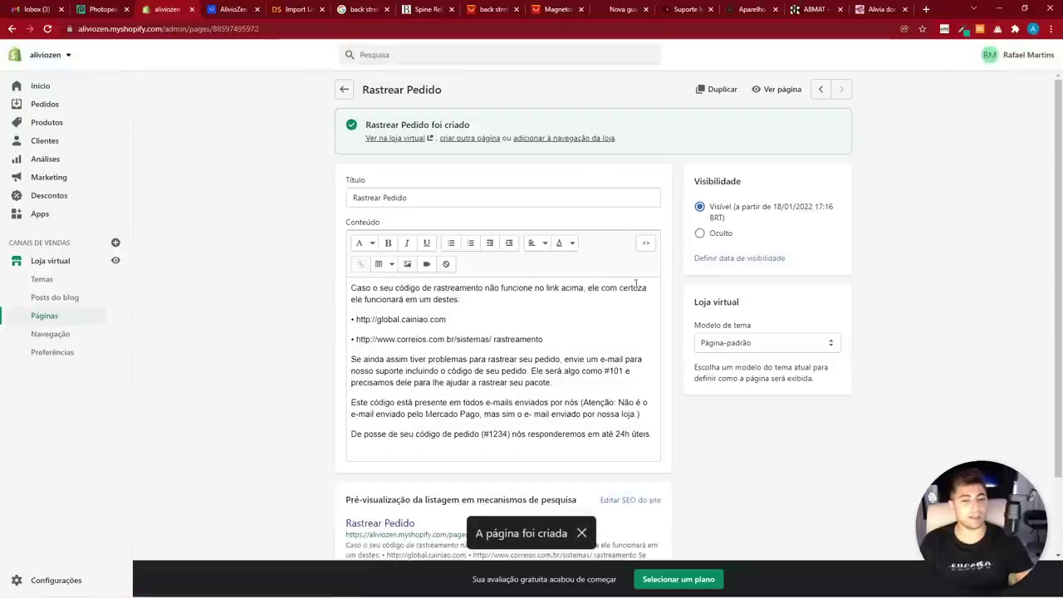
left_click(345, 89)
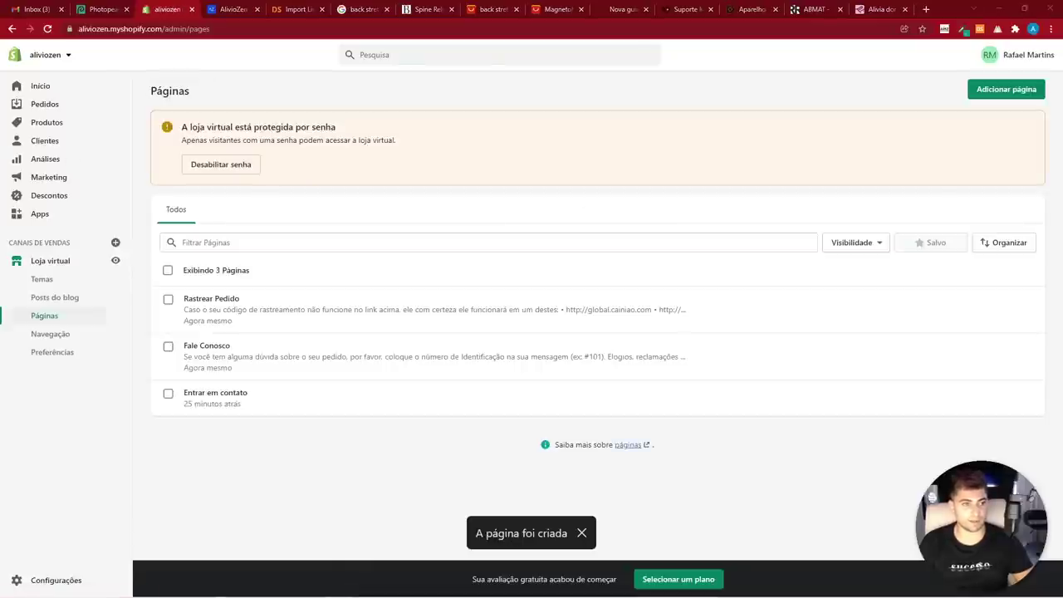
Step: Start a new 'Sobre Nós' page and paste the about-us text into its content
left_click(998, 98)
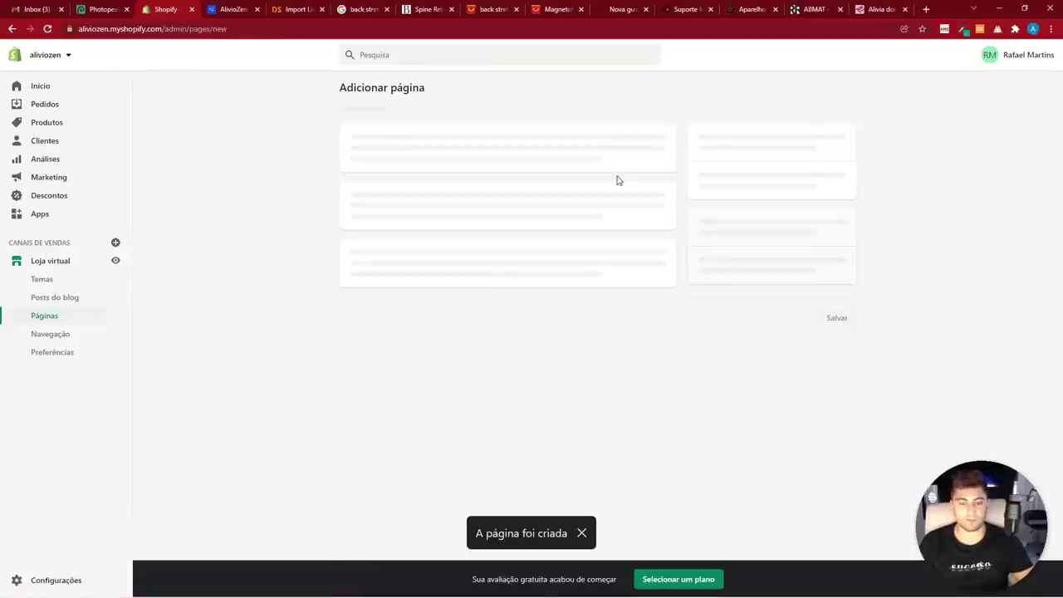
type("Sobre Nós")
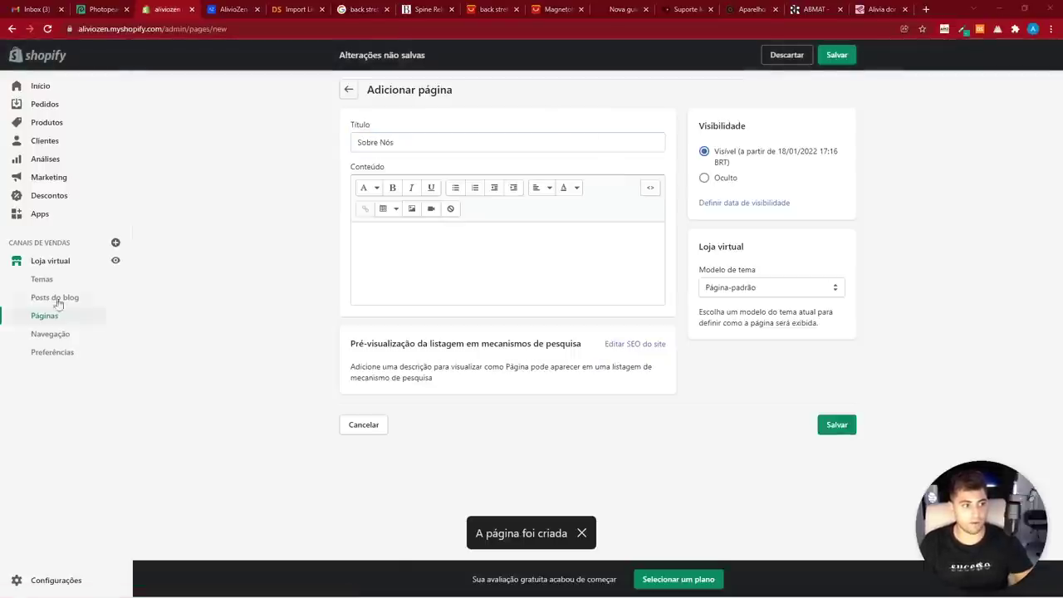
key("ctrl+v")
scroll(503, 361, "up", 5)
left_click_drag(351, 251, 444, 252)
triple_click(405, 249)
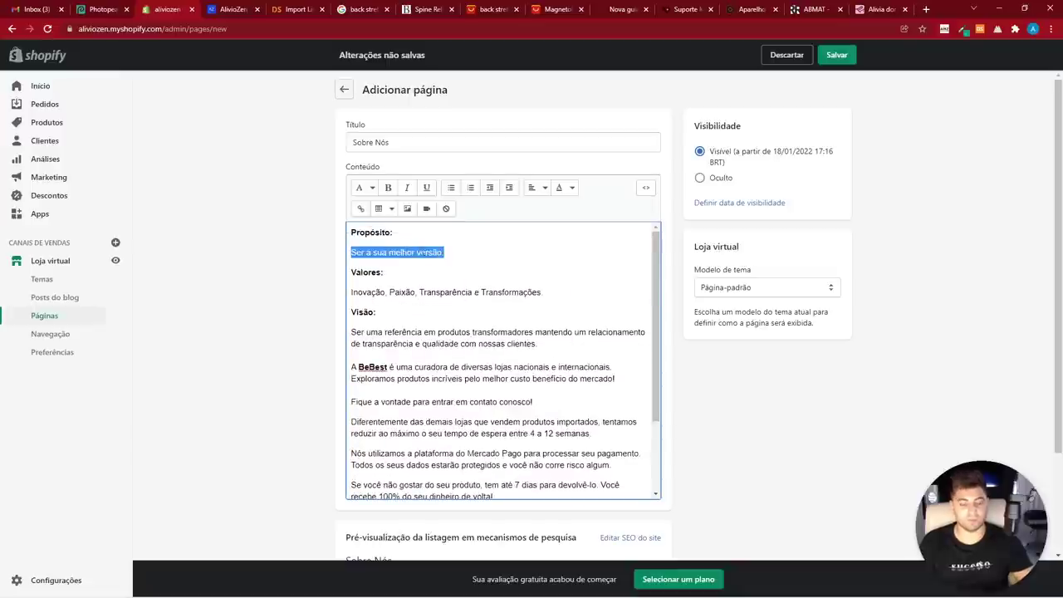
key("BackSpace")
key("ctrl+z")
key("ctrl+z")
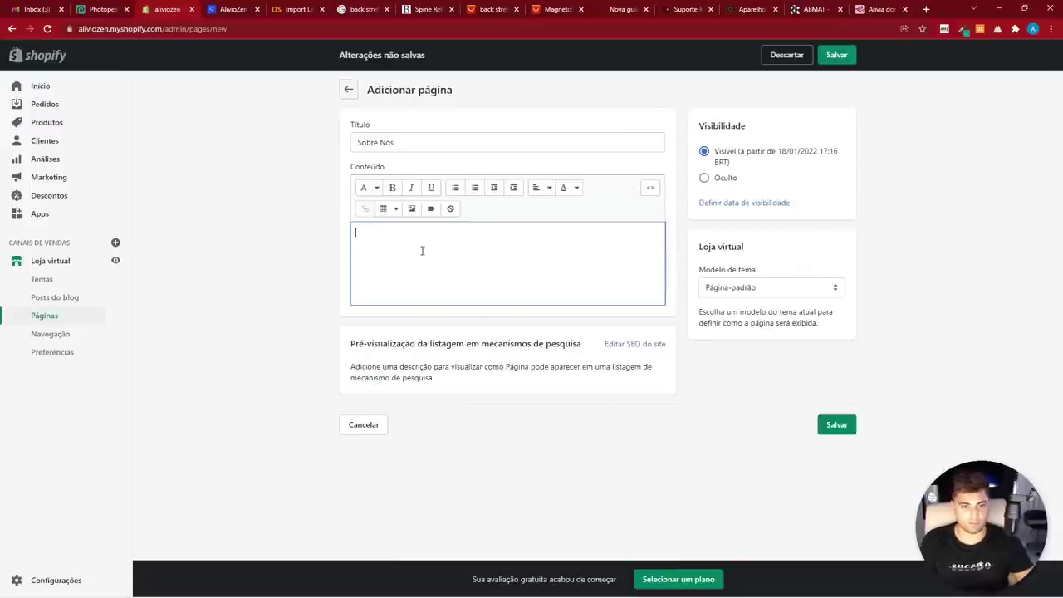
key("ctrl+v")
Step: Rewrite the Propósito line to 'Acabar com as dores de coluna no Brasil.'
scroll(421, 251, "up", 5)
double_click(403, 251)
left_click_drag(442, 255, 356, 246)
type("Acab")
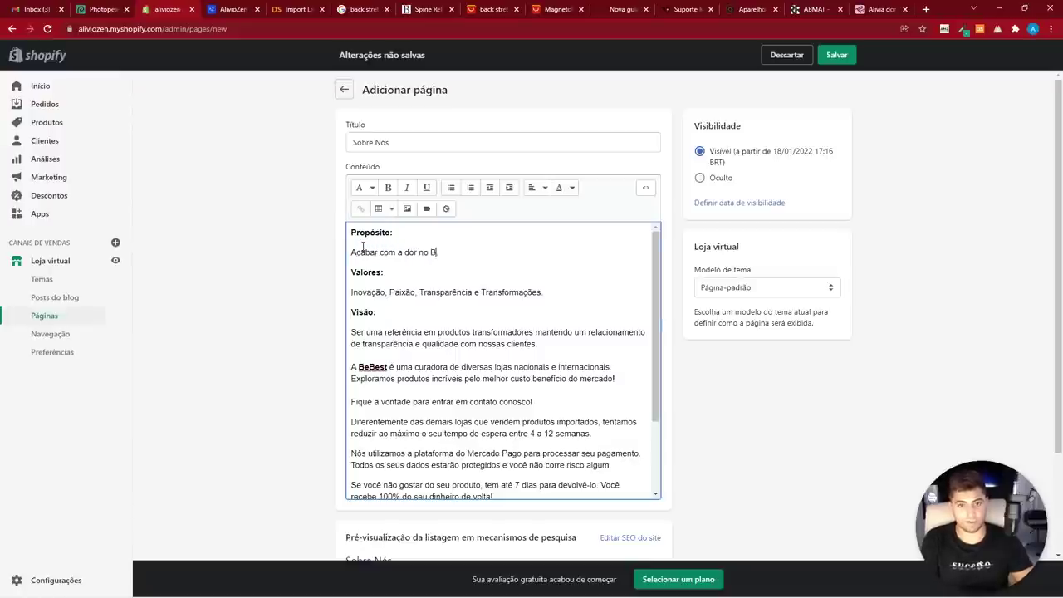
type("ar com a dor no Brasil.")
left_click(404, 252)
type("s")
left_click(420, 251)
type("es de colun")
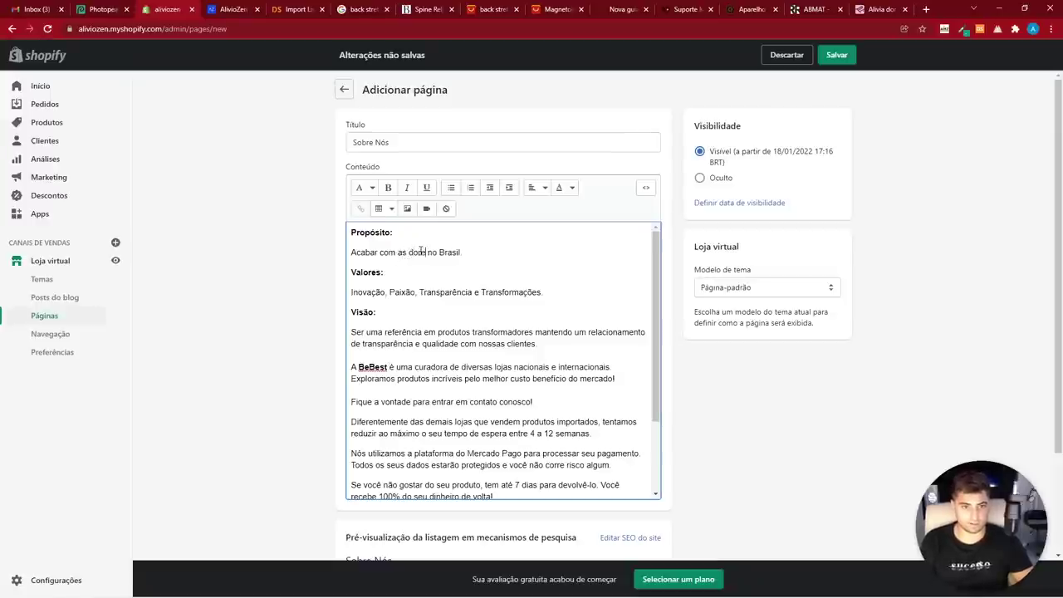
type("a")
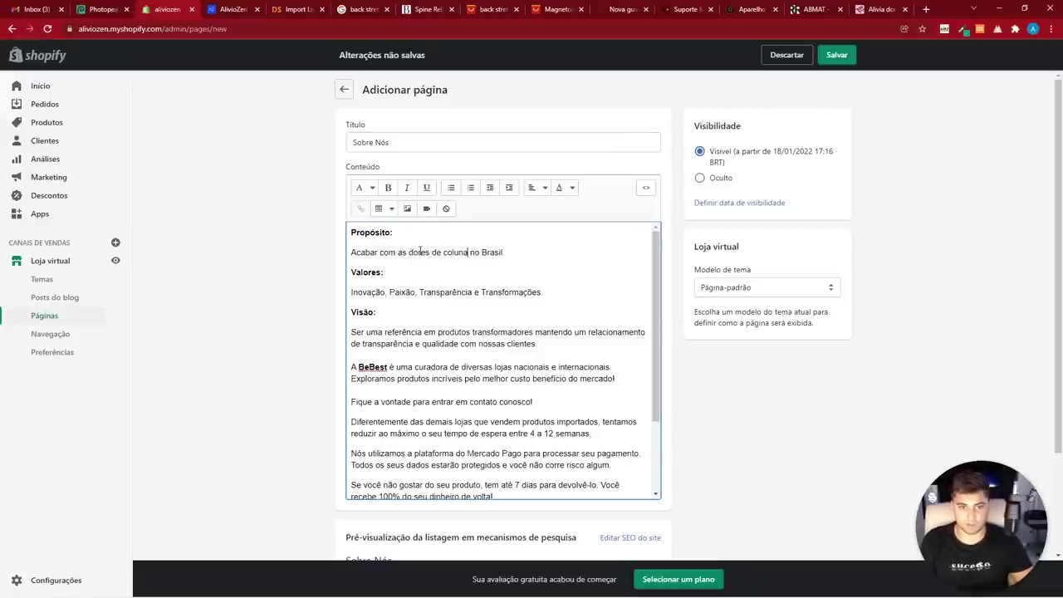
Step: End the Visão text with 'para saúde e dores.' and delete the extra BeBest paragraphs
double_click(367, 292)
left_click(415, 292)
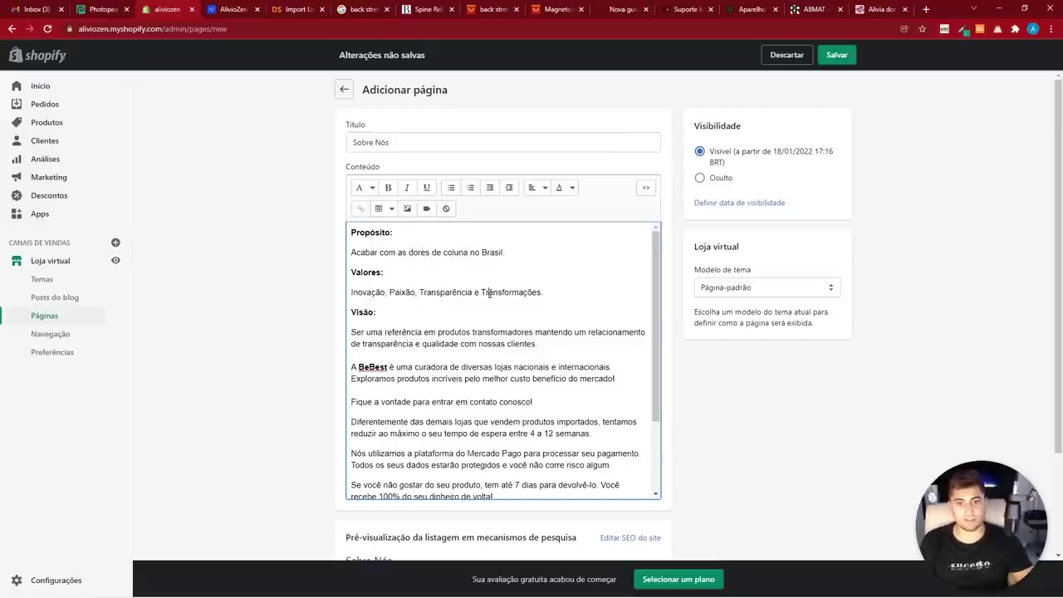
scroll(489, 292, "down", 2)
double_click(536, 281)
left_click(535, 281)
type("para sa")
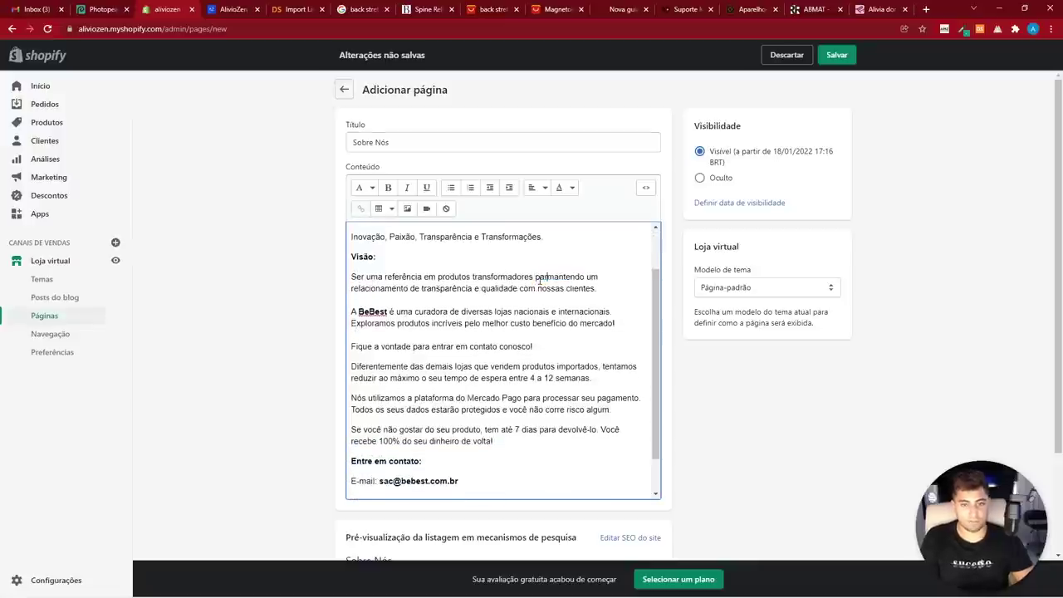
type("úde ")
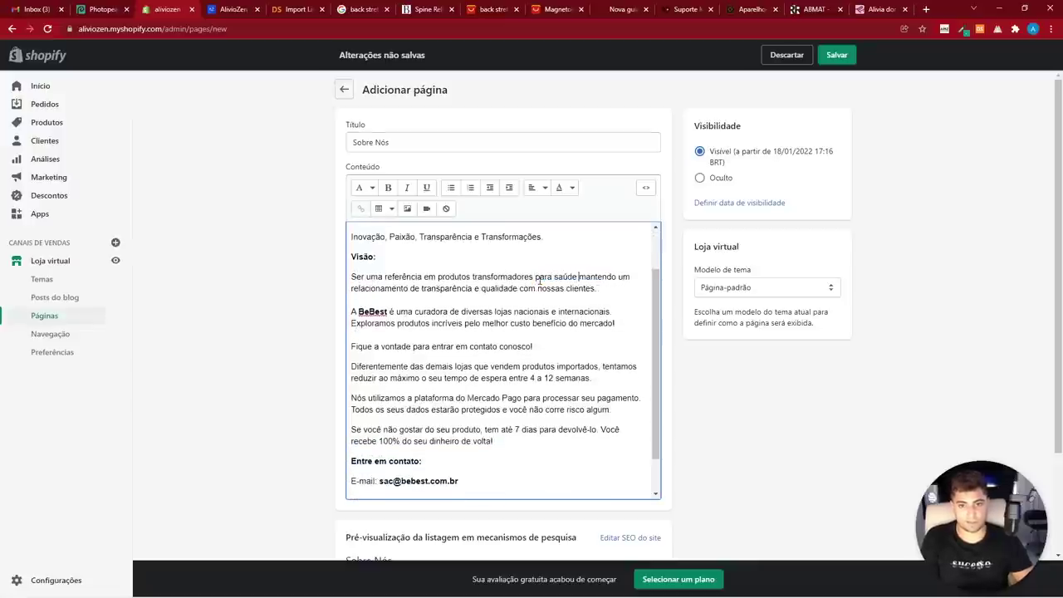
type("e dores.")
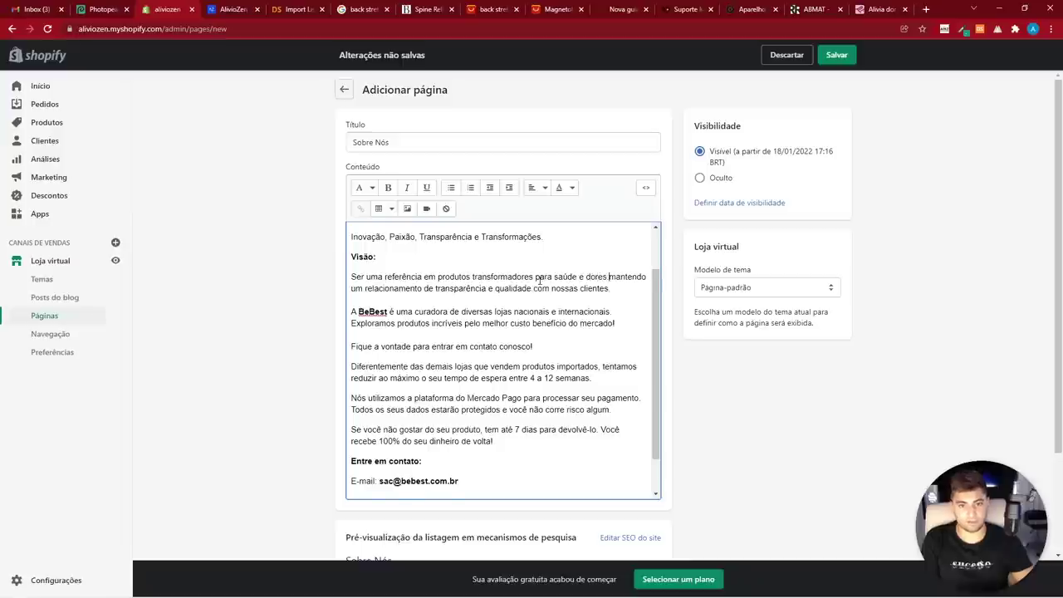
key("Return")
key("Return")
left_click_drag(396, 332, 287, 292)
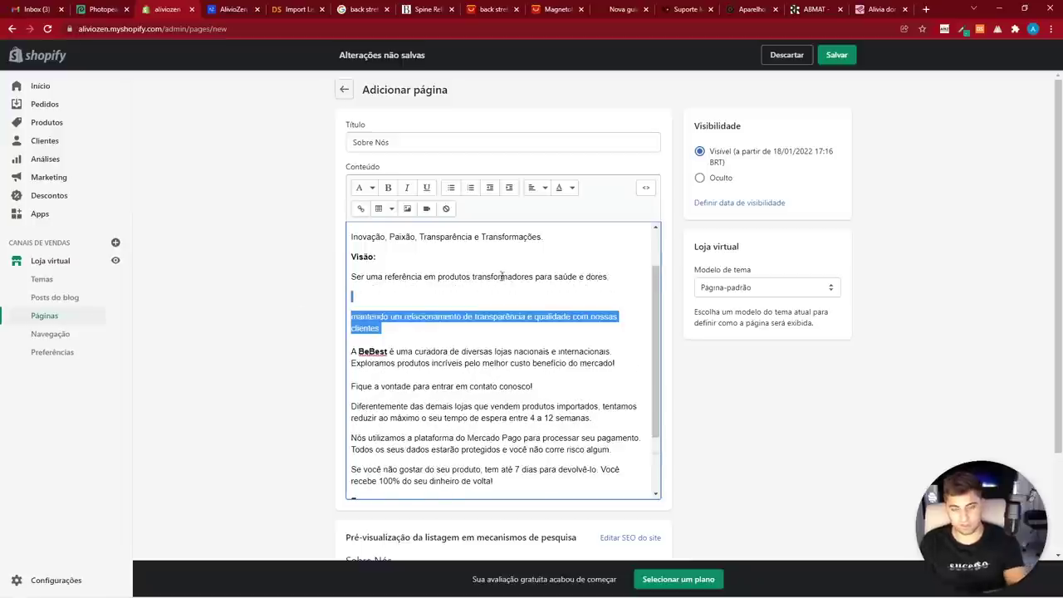
key("BackSpace")
key("BackSpace")
left_click_drag(353, 296, 495, 429)
key("BackSpace")
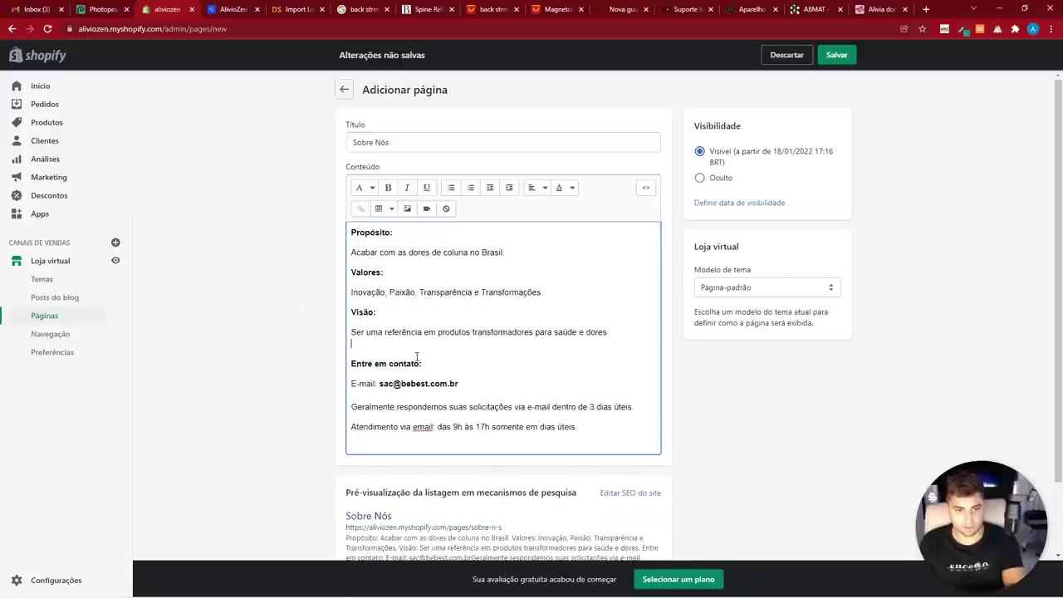
key("BackSpace")
Step: Change the contact e-mail to the store's Gmail address, save the page, and return to Páginas
double_click(387, 371)
key("Tab")
double_click(429, 372)
type("gmail")
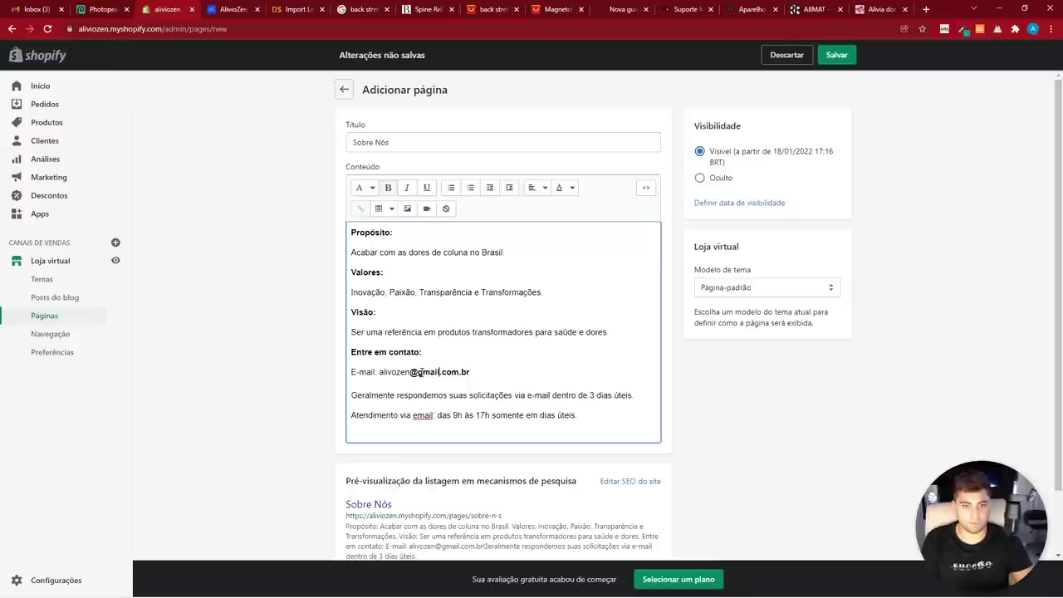
double_click(410, 395)
left_click(467, 405)
triple_click(537, 394)
left_click(836, 55)
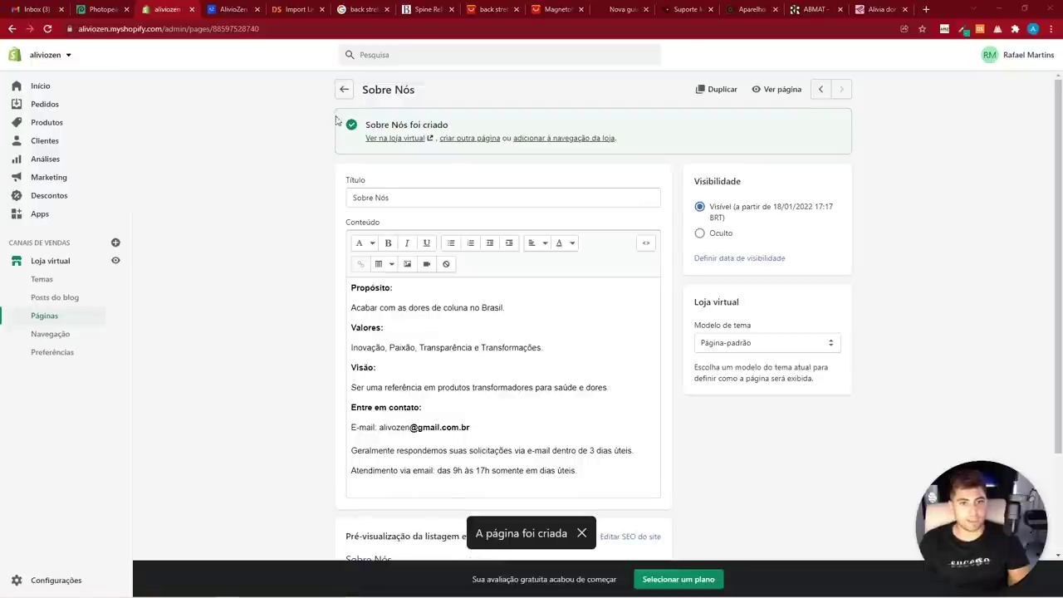
left_click(343, 89)
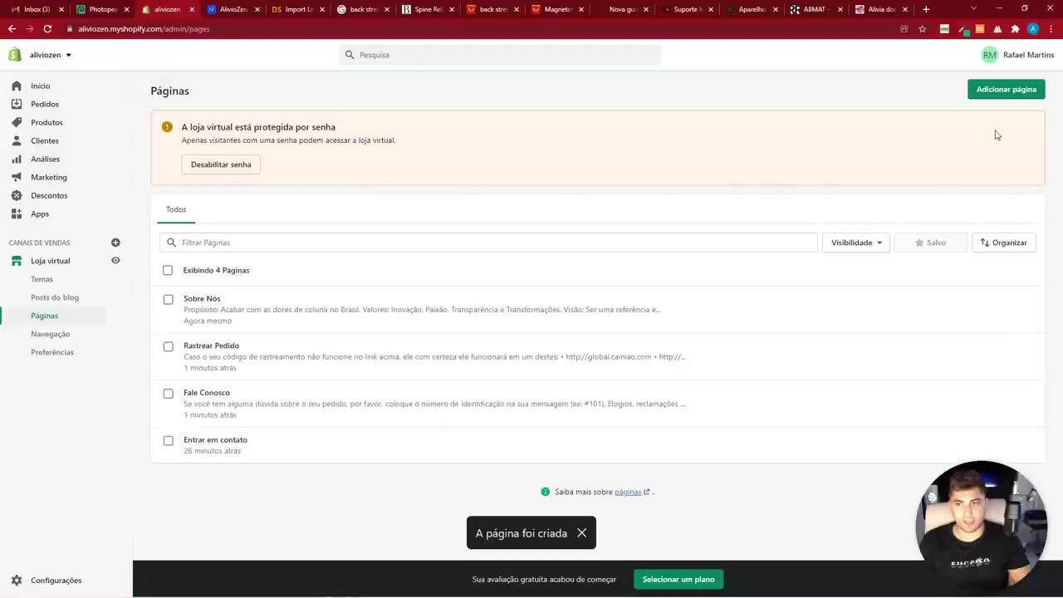
Step: Create and save an 'FAQ' page with the pasted FAQ text
left_click(1003, 89)
left_click(459, 148)
type("FAQ")
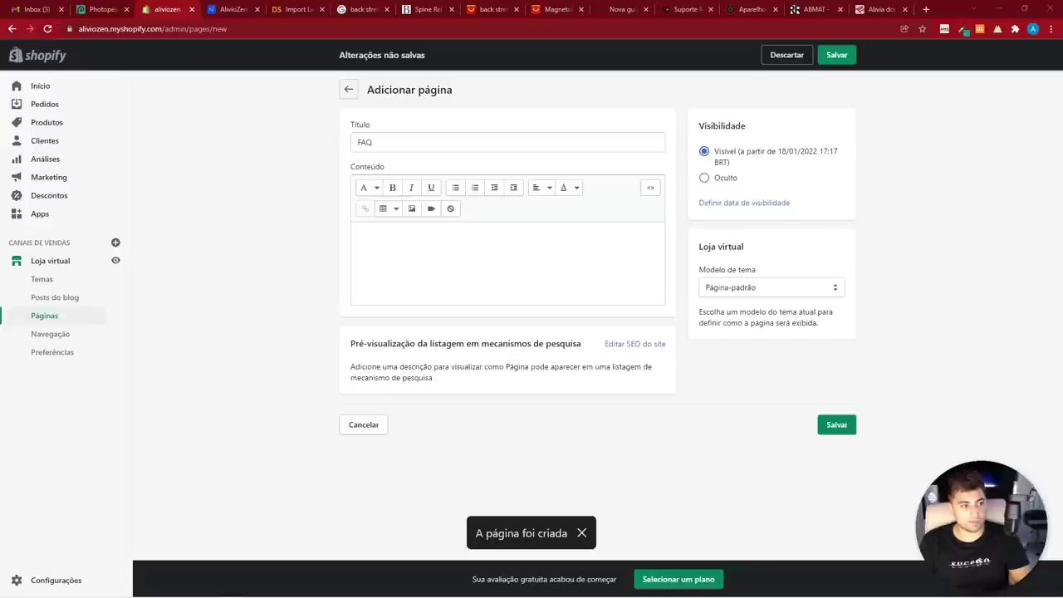
left_click(412, 255)
key("ctrl+v")
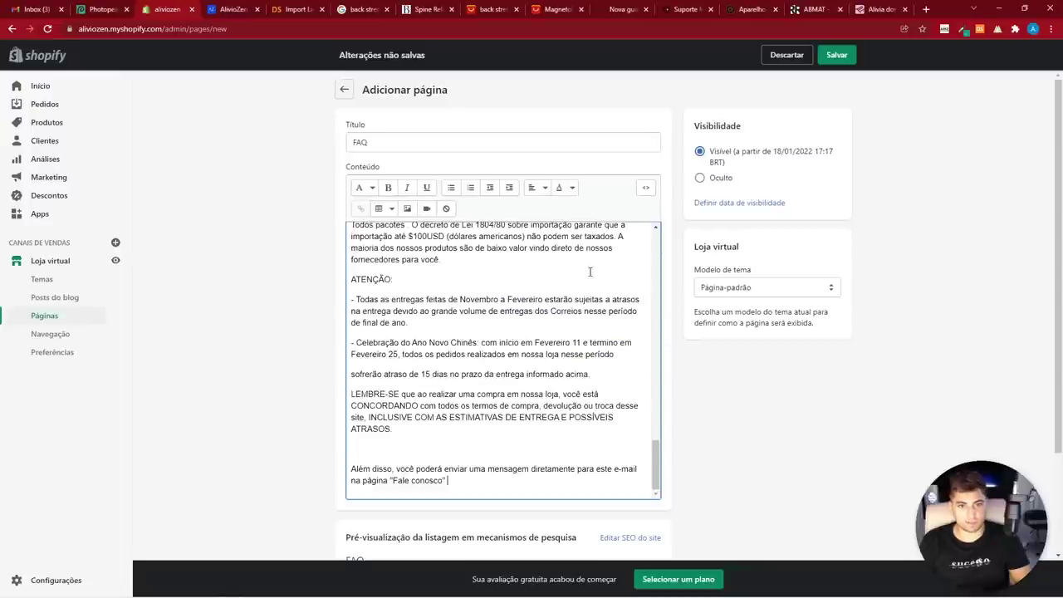
left_click_drag(657, 464, 723, 146)
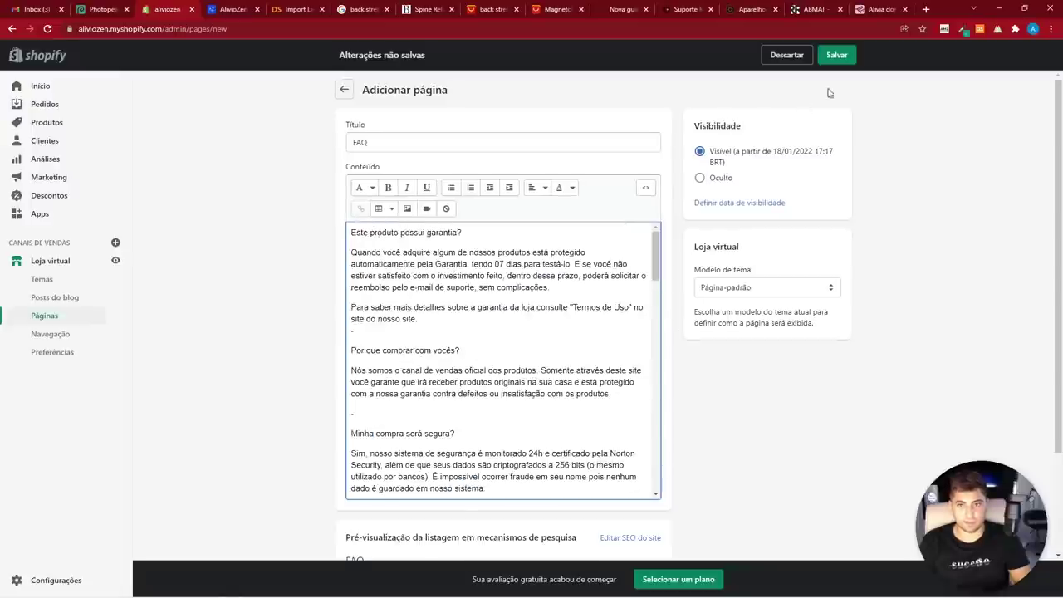
left_click(835, 55)
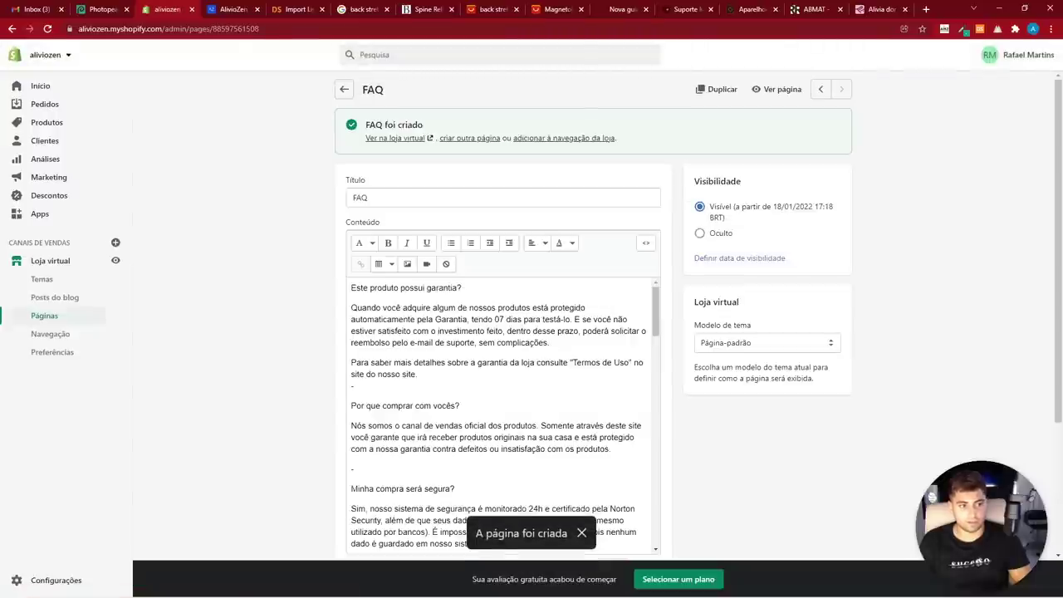
left_click(342, 89)
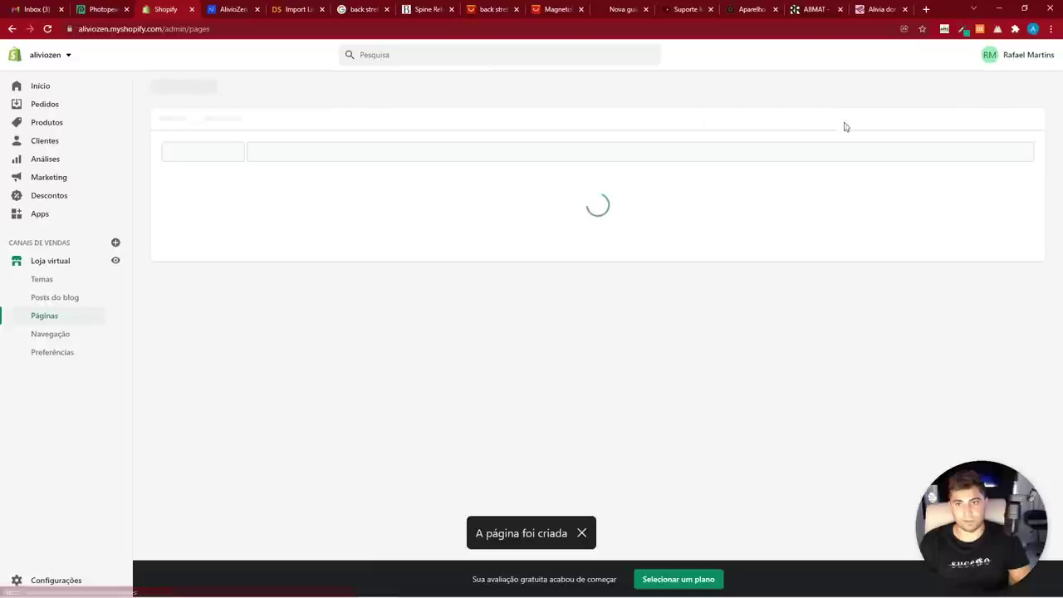
Step: Create and save a 'Termos de Uso' page with the pasted terms-of-use text
left_click(995, 89)
left_click(449, 142)
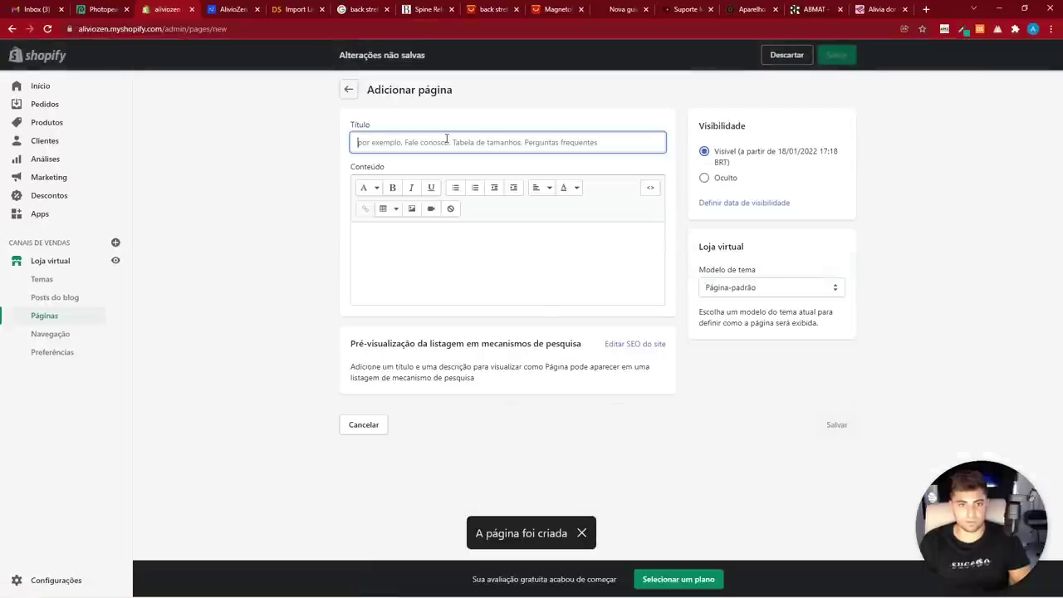
type("Termos de Uso")
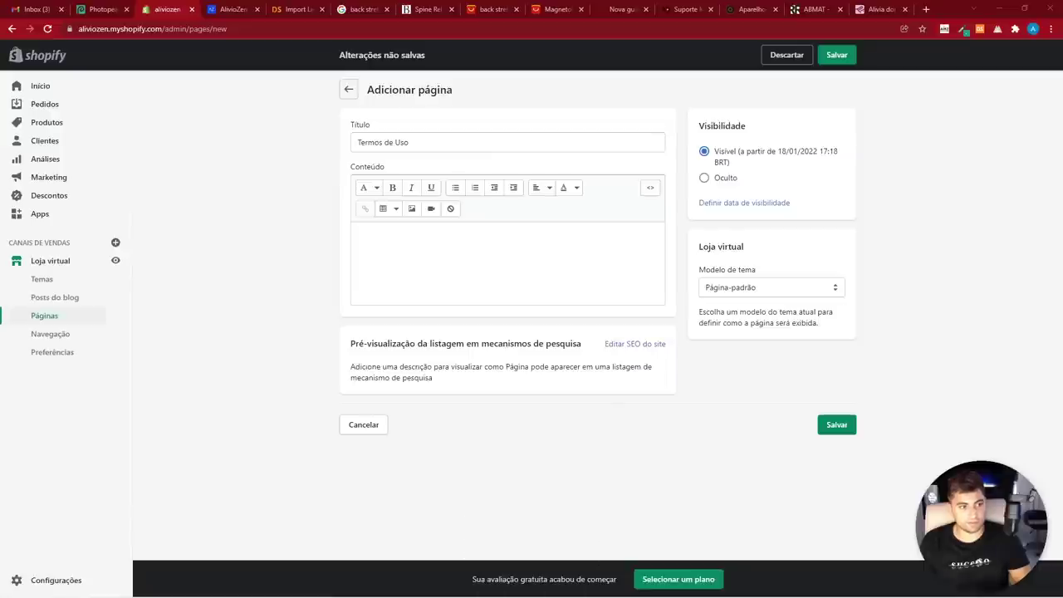
left_click(422, 268)
key("ctrl+v")
left_click(845, 56)
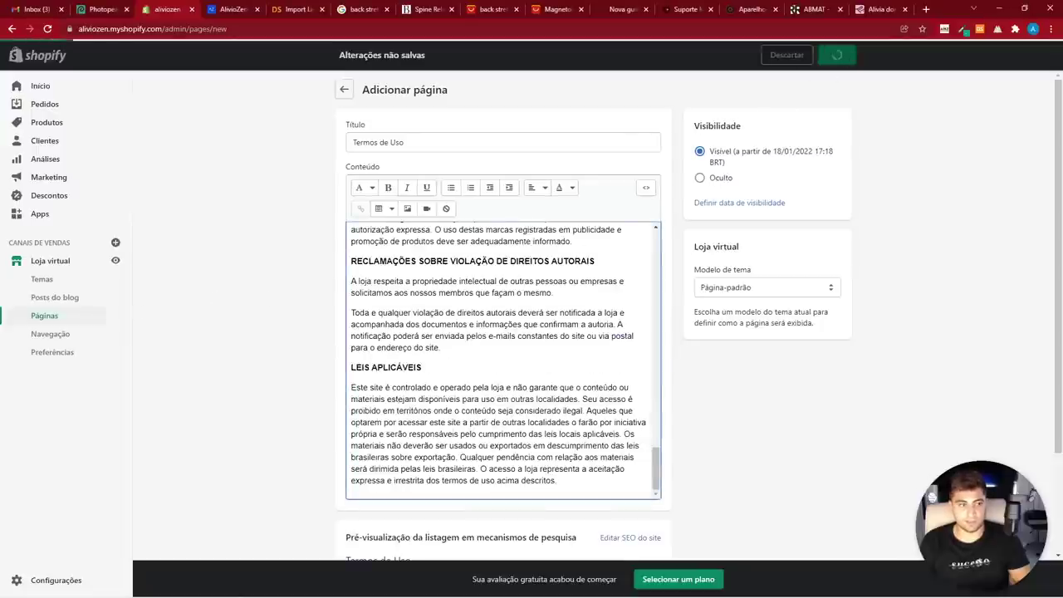
left_click(347, 91)
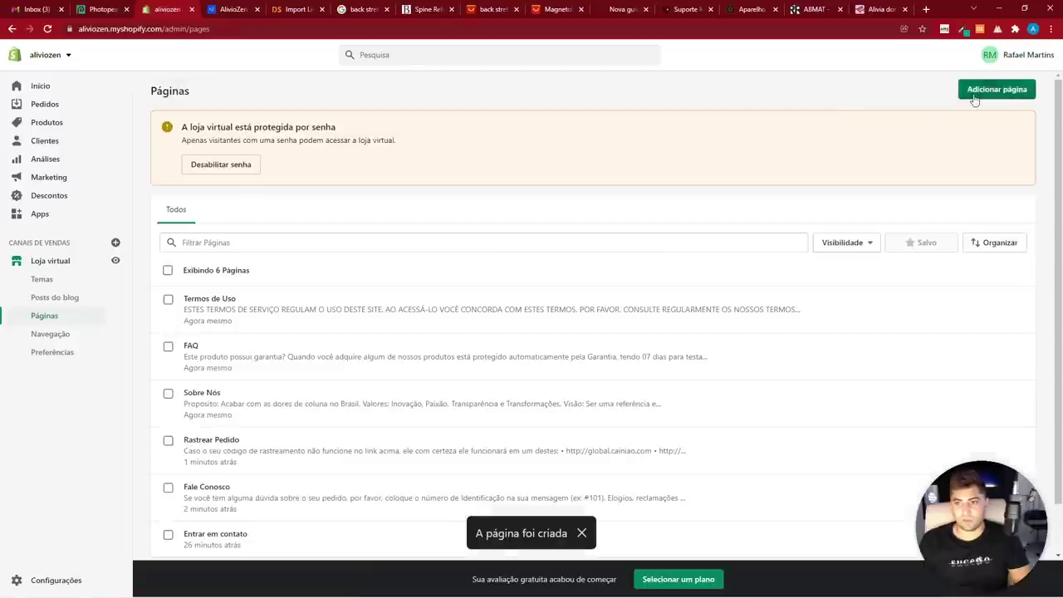
left_click(971, 93)
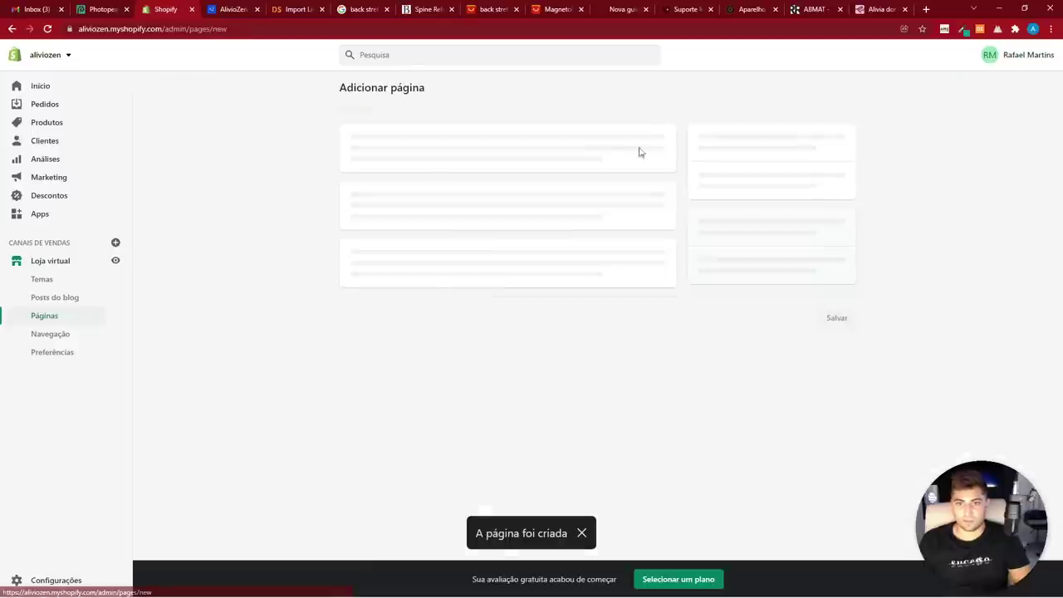
Step: Title the page 'Trocas e Devoluções', paste the returns policy, save, and return to Páginas
left_click(416, 145)
type("Trocas e Devoluções")
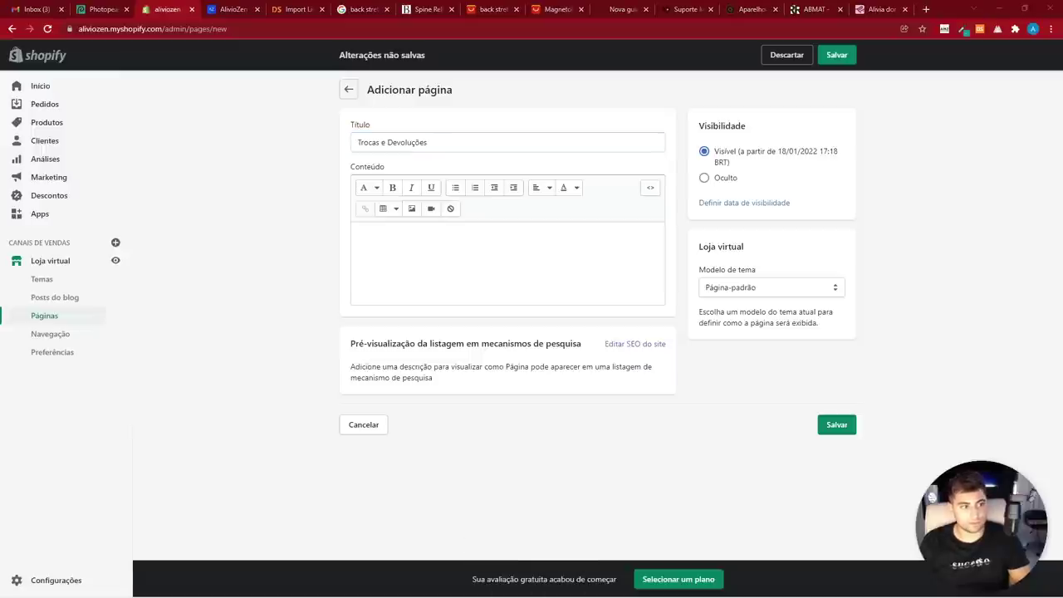
key("ctrl+v")
left_click(837, 55)
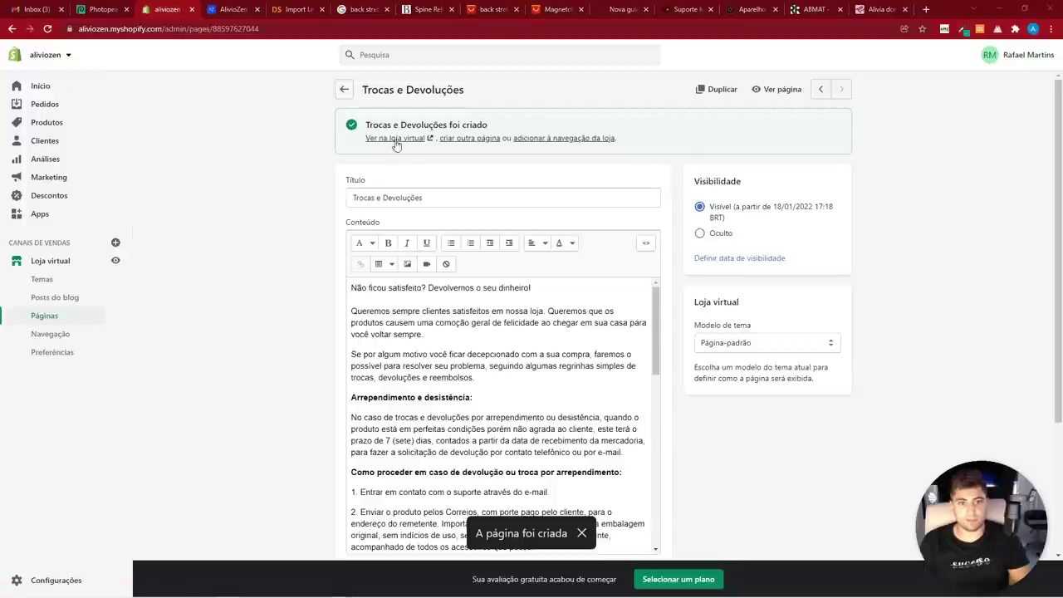
left_click(352, 90)
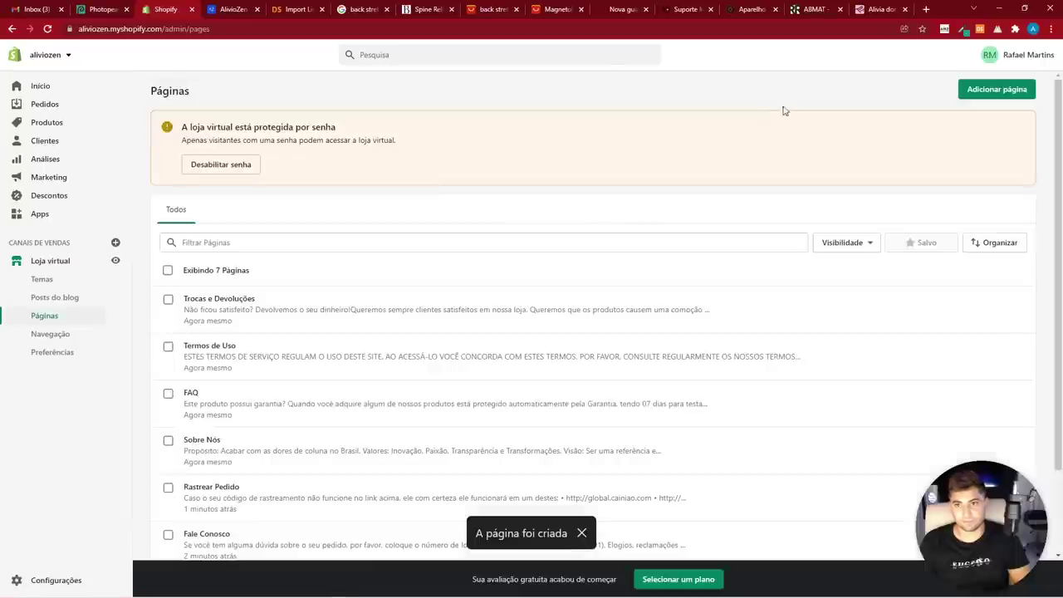
Step: Create and save a 'Política de Privacidade' page with its policy text, then open Navegação
left_click(981, 90)
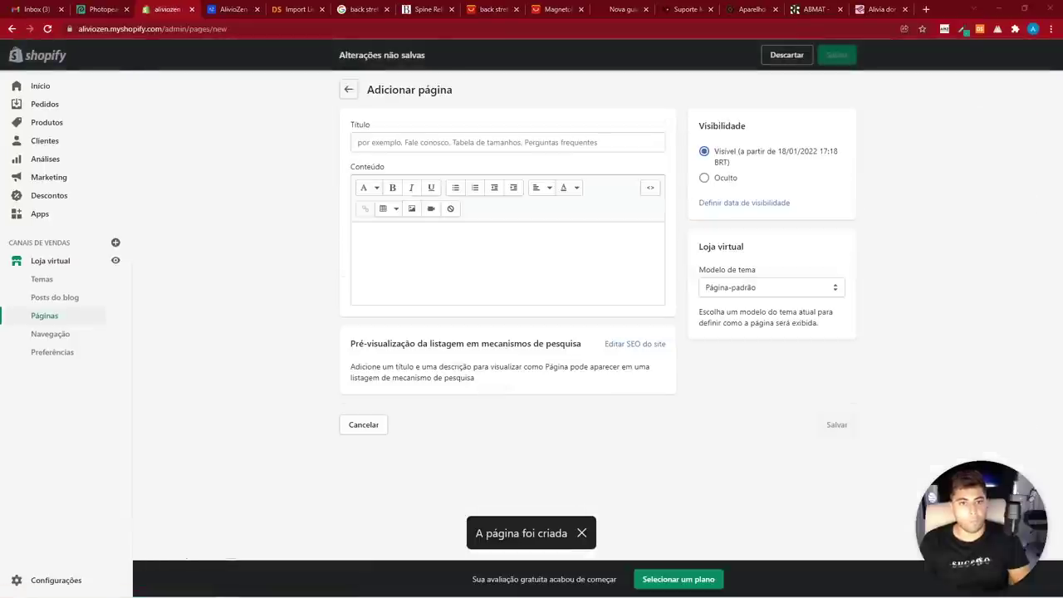
left_click(357, 142)
type("Política de Privacidade")
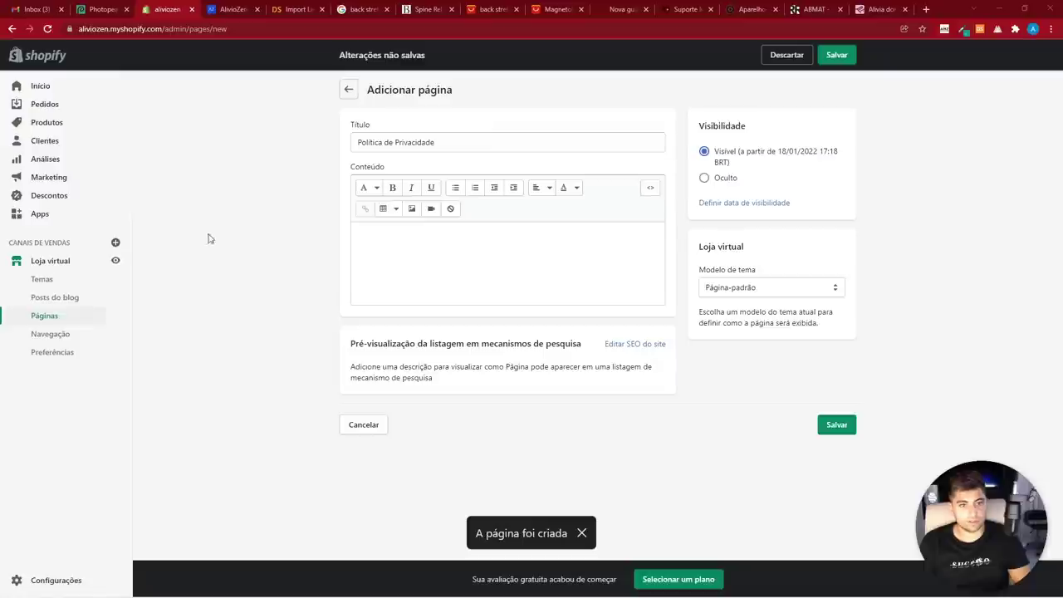
left_click(505, 239)
key("ctrl+v")
left_click(835, 55)
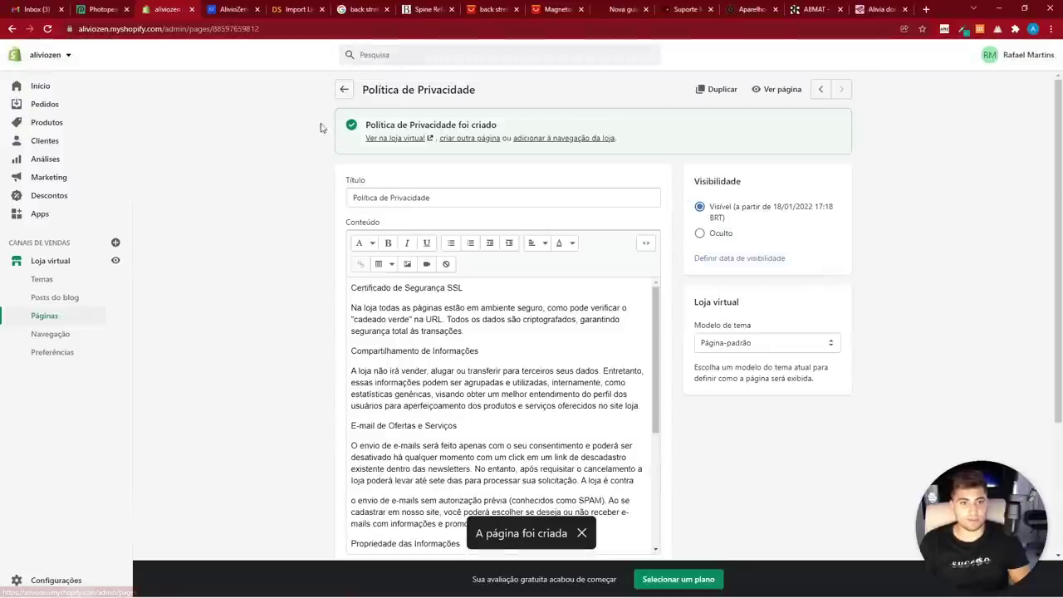
left_click(345, 94)
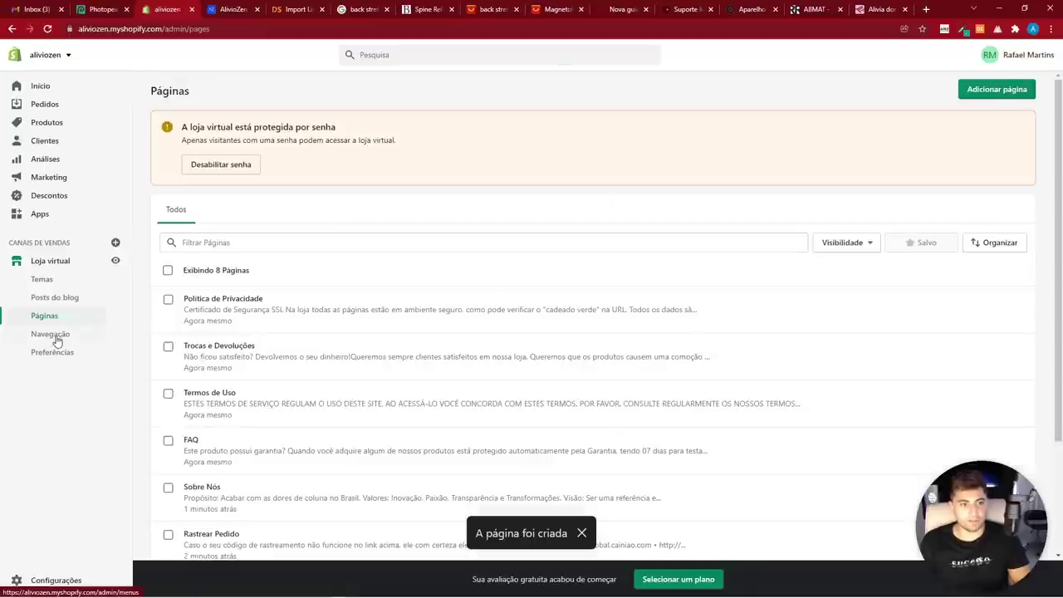
left_click(55, 337)
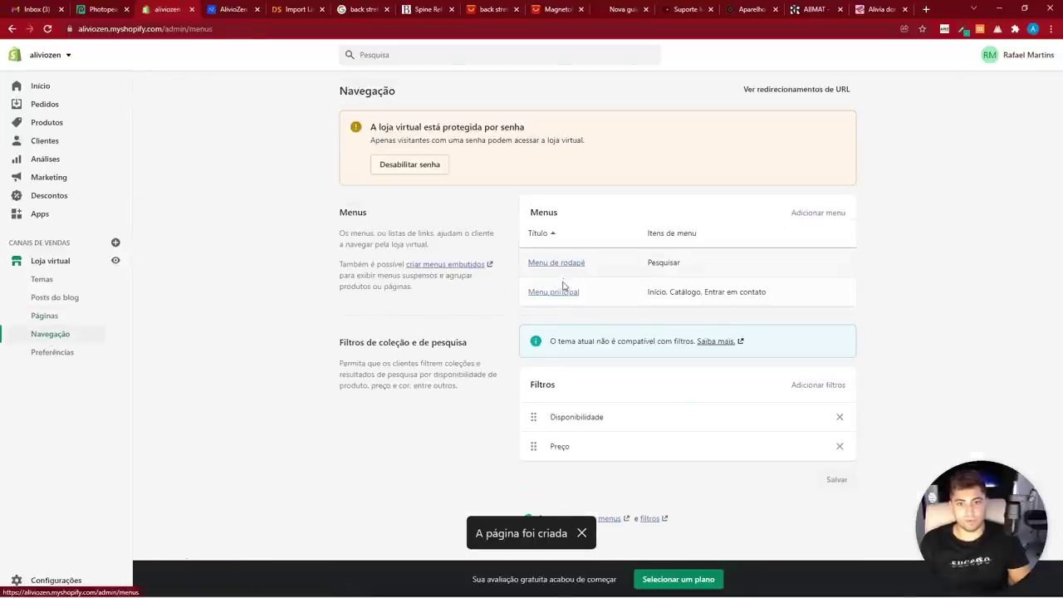
Step: In Menu principal, rename Início to 'Home' and Catálogo to 'Produtos'
left_click(557, 292)
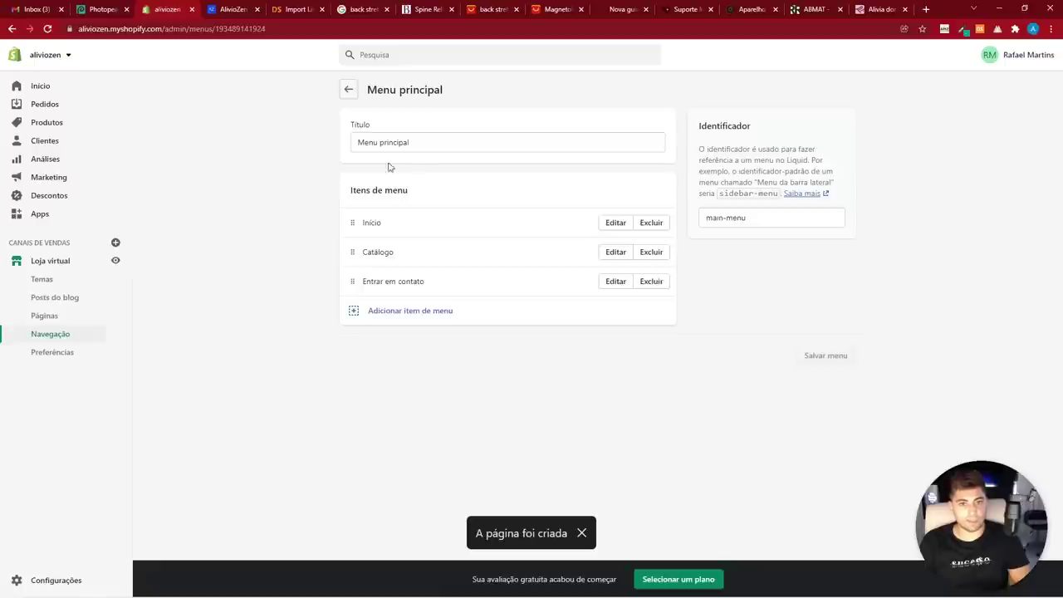
left_click(615, 222)
double_click(919, 128)
type("Home")
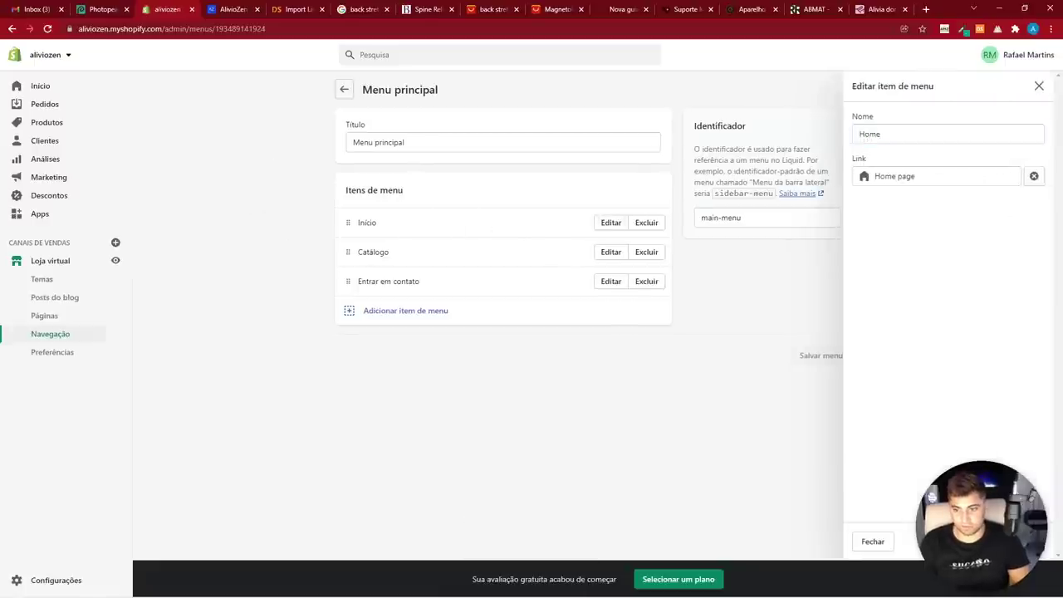
key("Return")
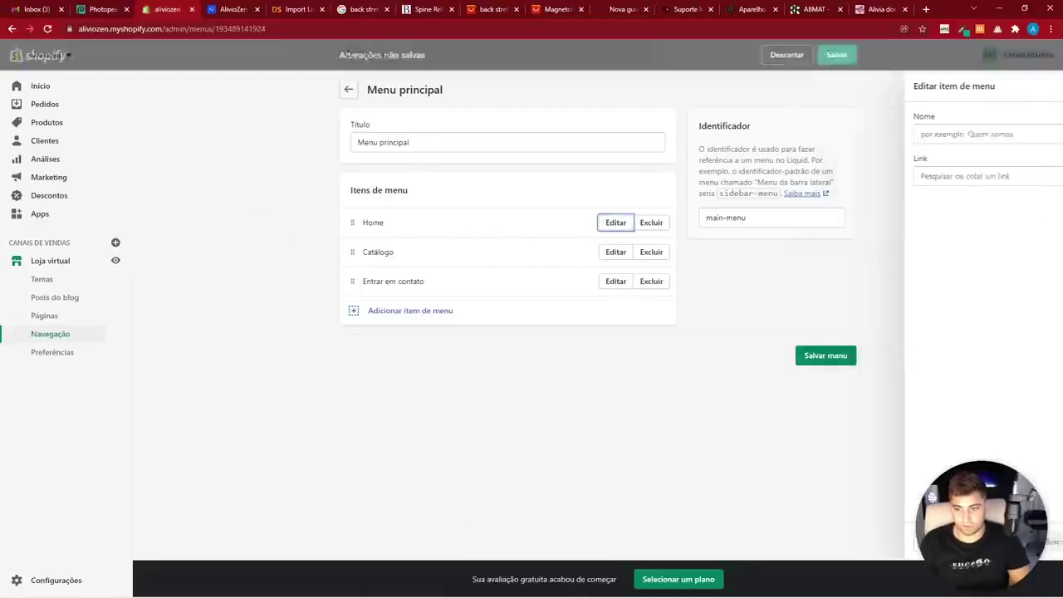
left_click(621, 253)
double_click(928, 132)
type("Produtos")
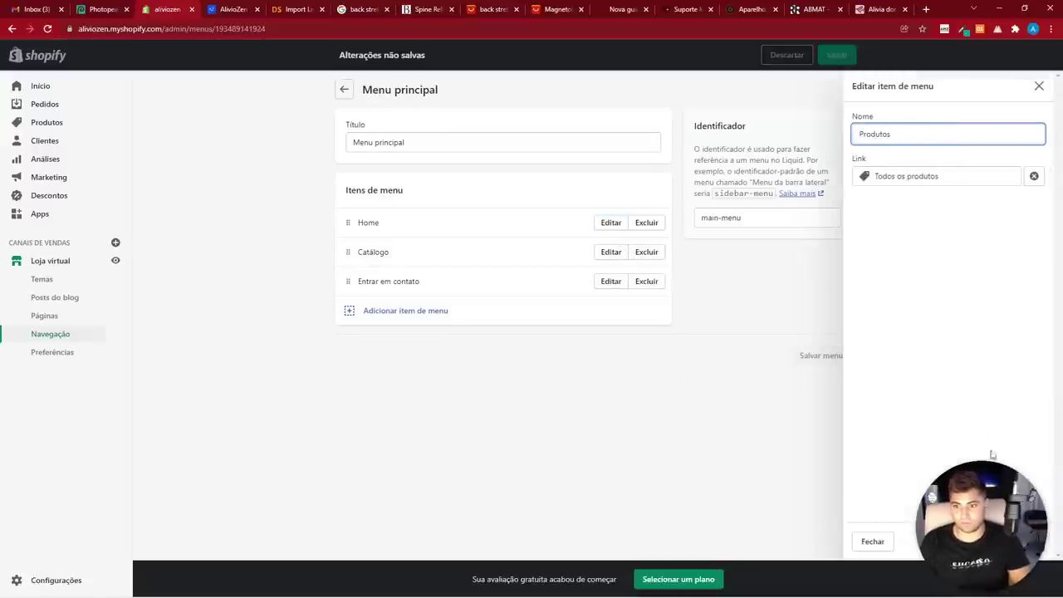
left_click(797, 390)
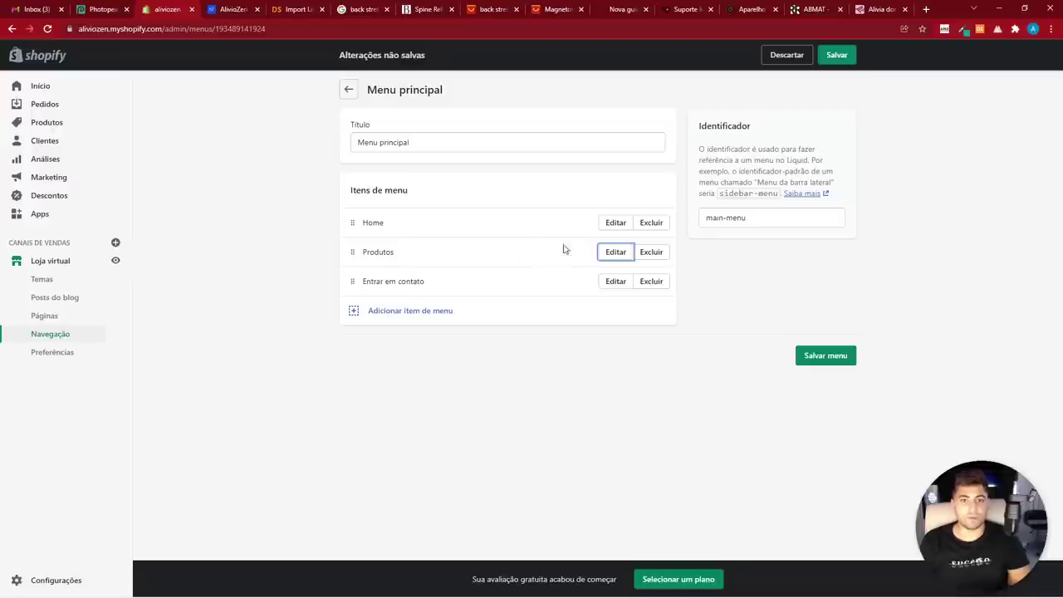
Step: Rename 'Entrar em contato' to 'Sobre Nós' and link it to the Páginas > Sobre Nós page
left_click(615, 281)
double_click(901, 133)
triple_click(913, 138)
type("Sobre N")
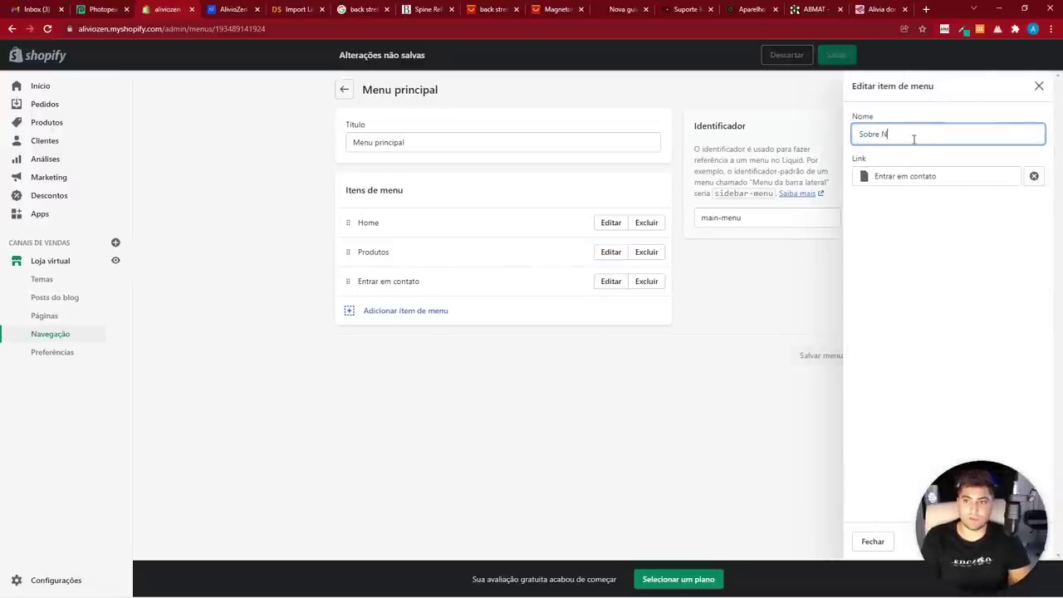
type("ós")
left_click(1034, 176)
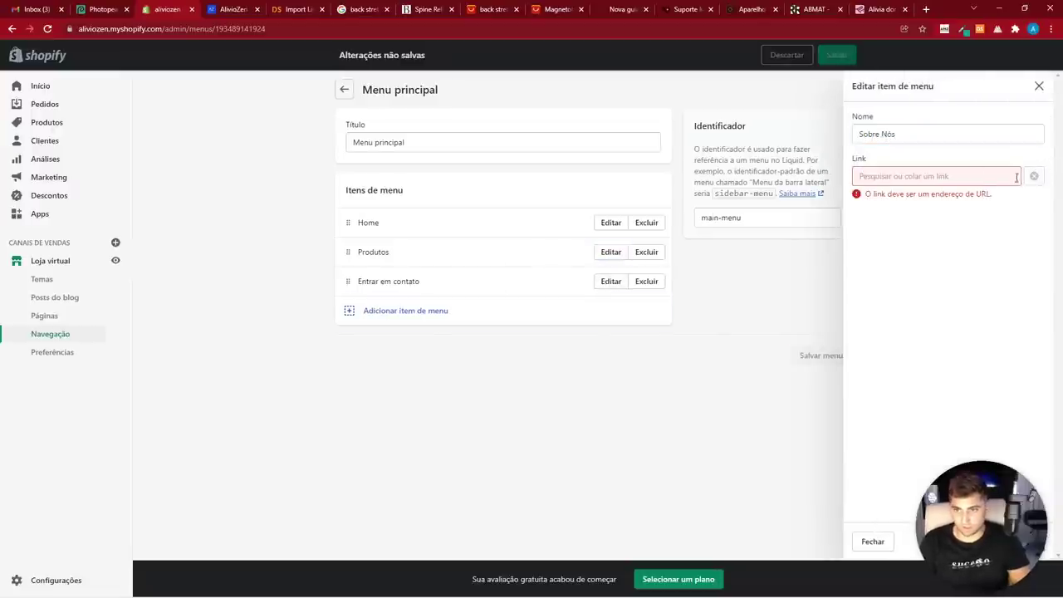
left_click(965, 175)
left_click(896, 289)
left_click(881, 310)
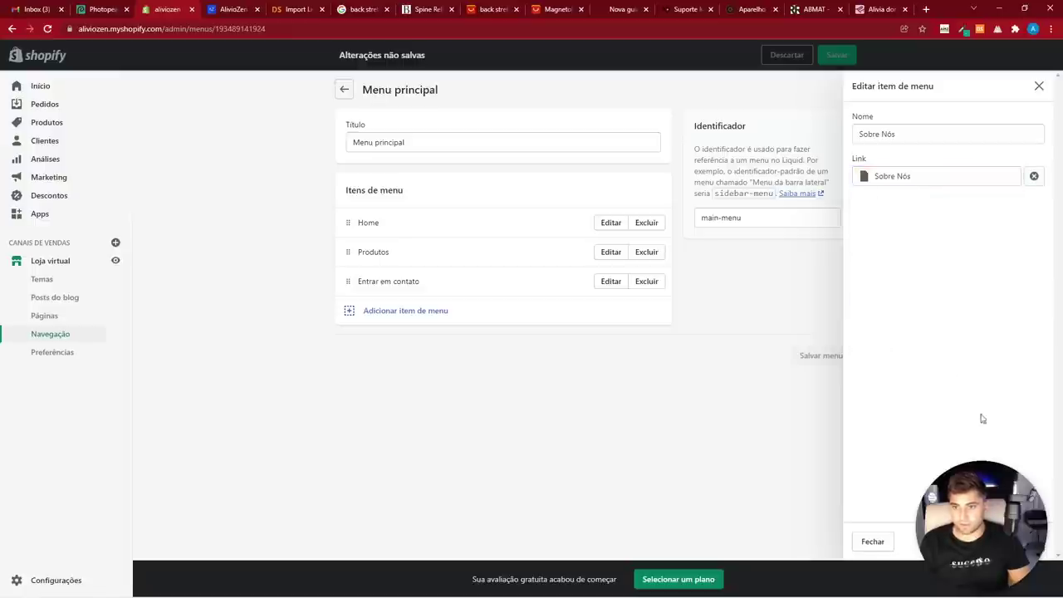
left_click(473, 323)
left_click(424, 308)
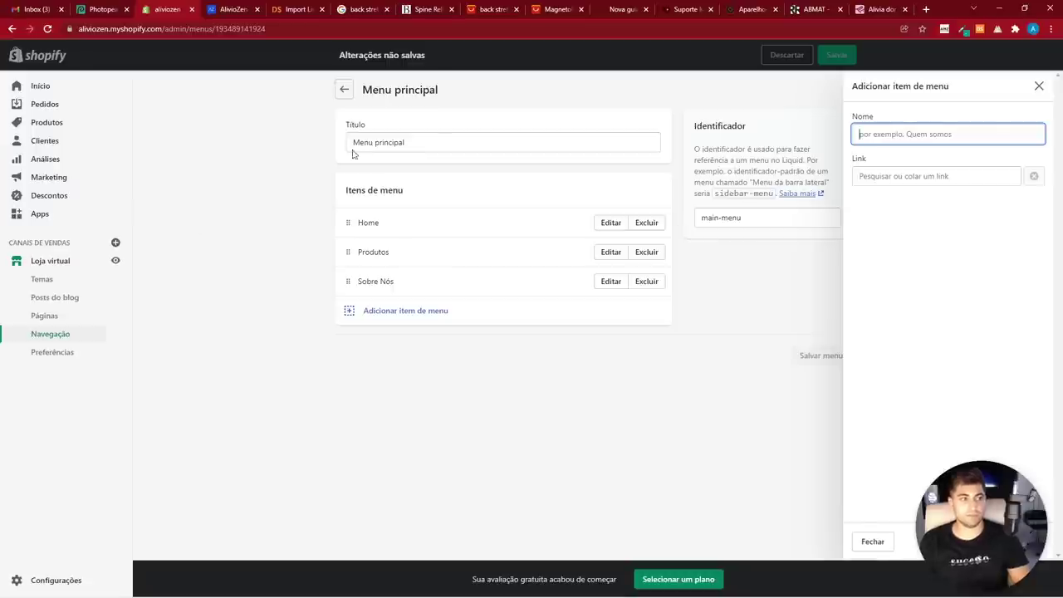
Step: Add a Fale Conosco item linked to the Fale Conosco page to the main menu
type("Fale Cono")
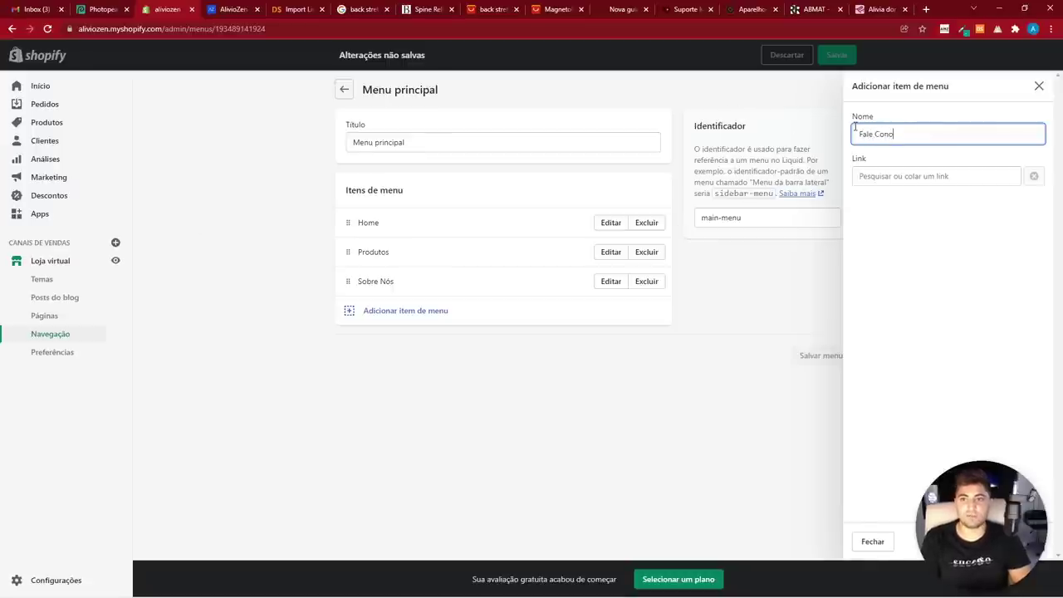
left_click(921, 176)
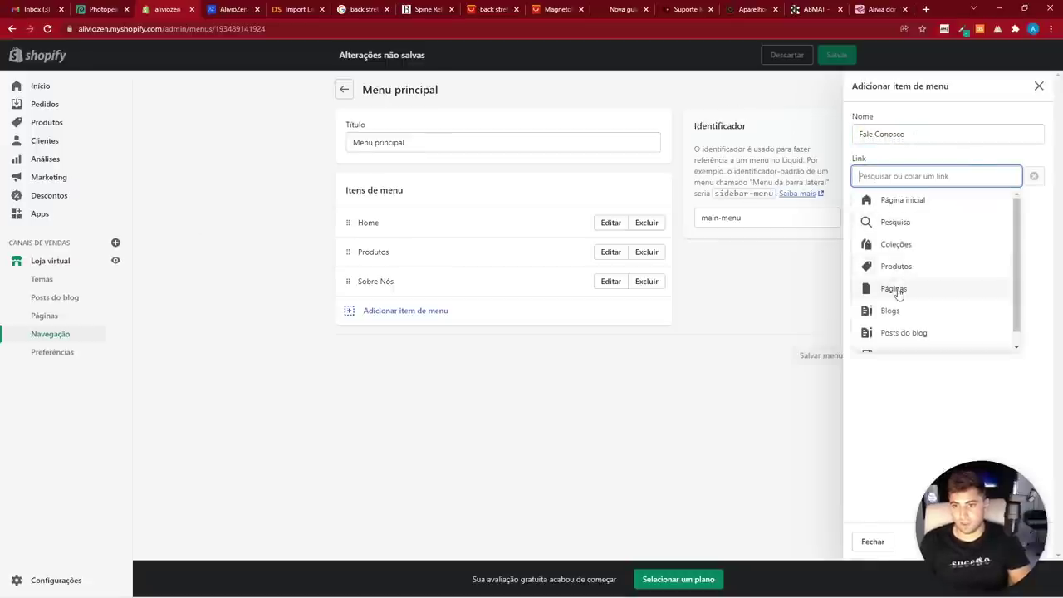
left_click(899, 291)
left_click(882, 244)
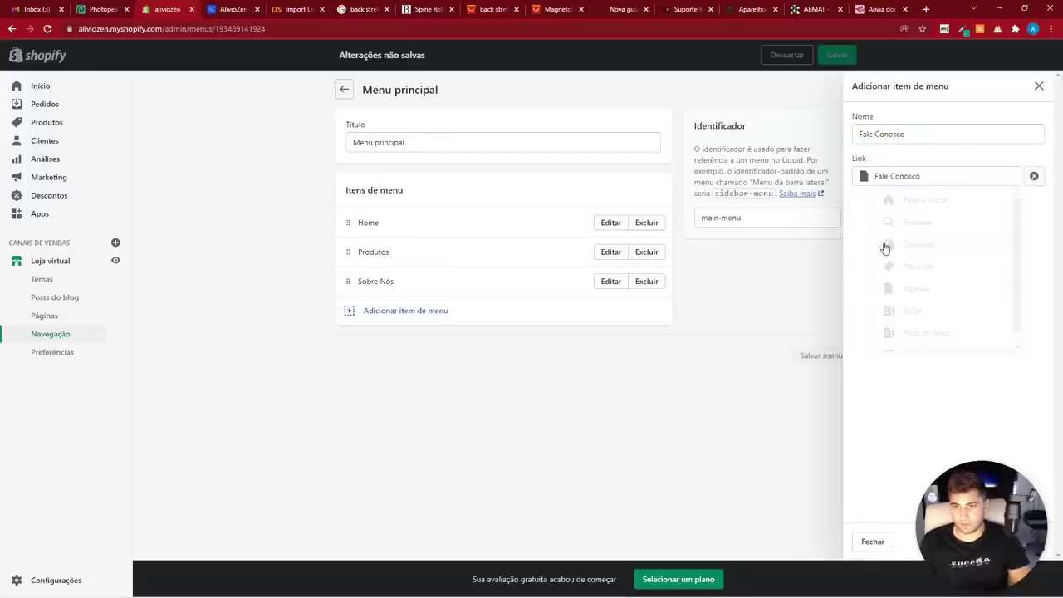
left_click(1017, 541)
Step: Add a Rastrear Pedido item linked to its page, save the main menu, and return to Navigation
left_click(390, 342)
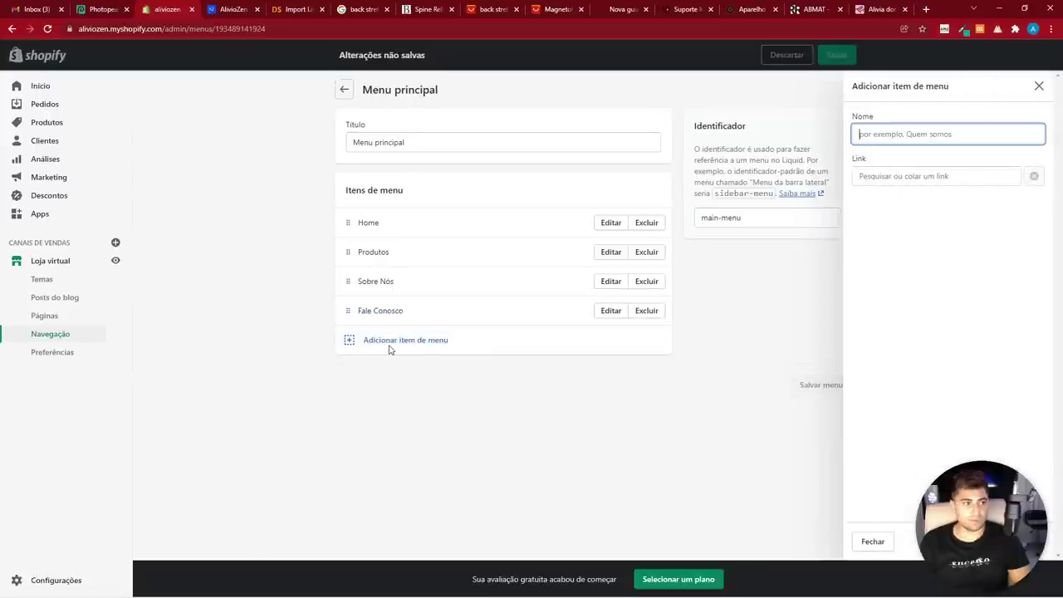
type("Rastre")
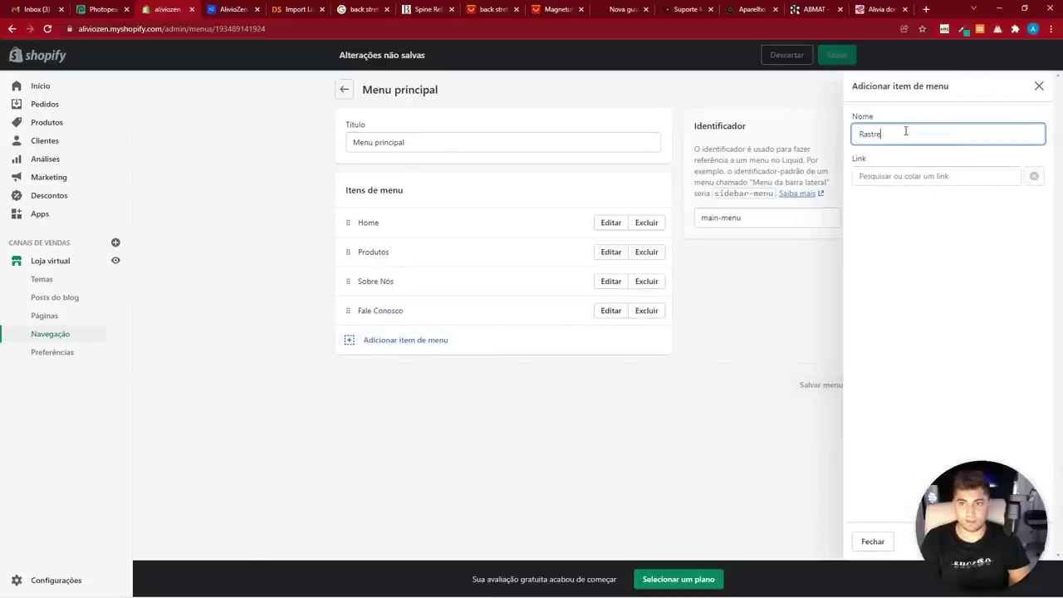
type("ar Pedido")
key("Tab")
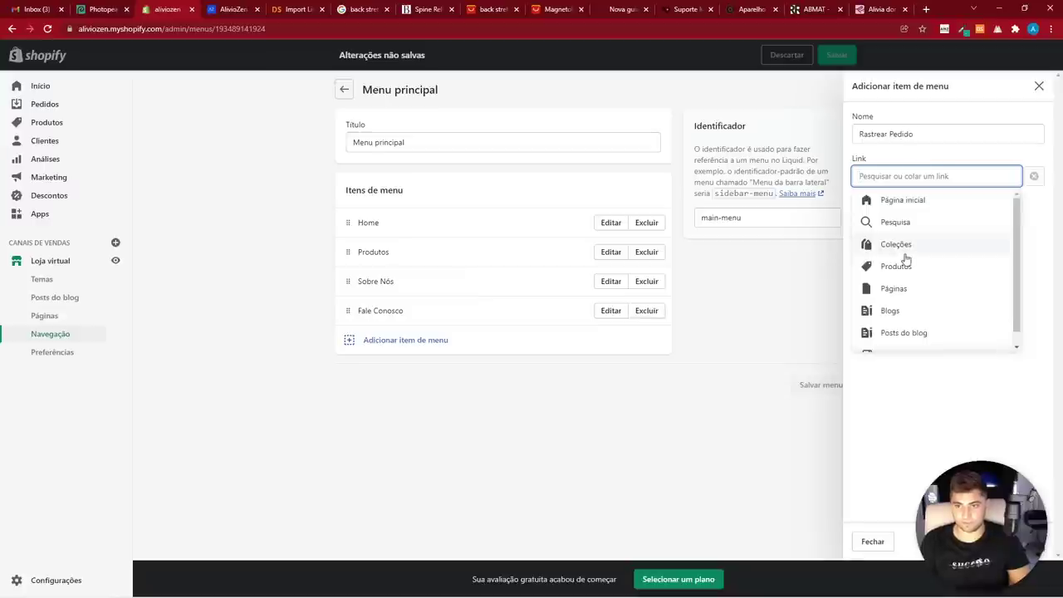
left_click(904, 287)
left_click(904, 326)
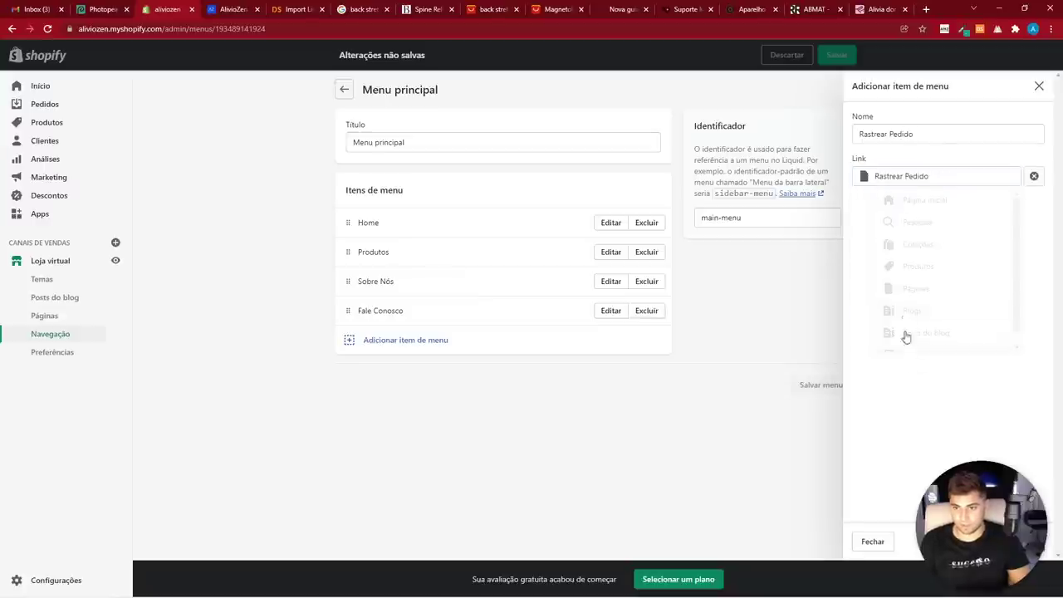
left_click(1009, 541)
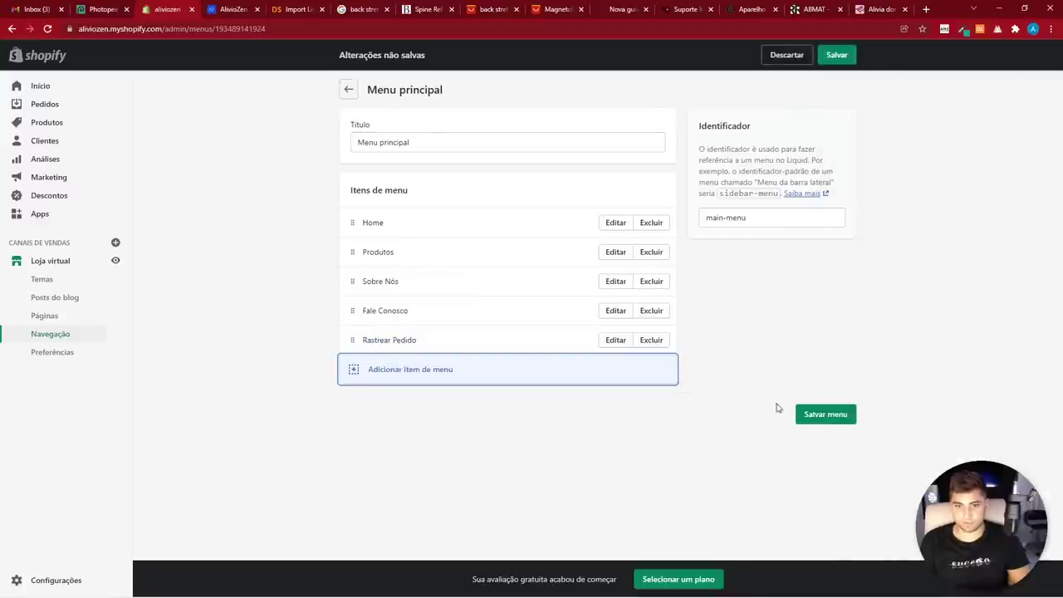
left_click(838, 56)
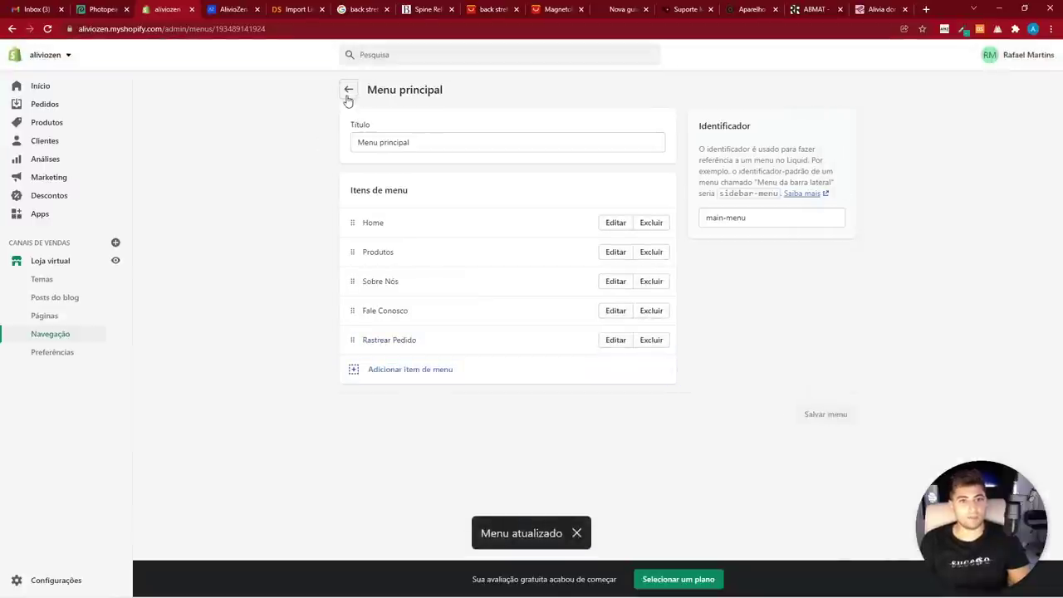
left_click(348, 90)
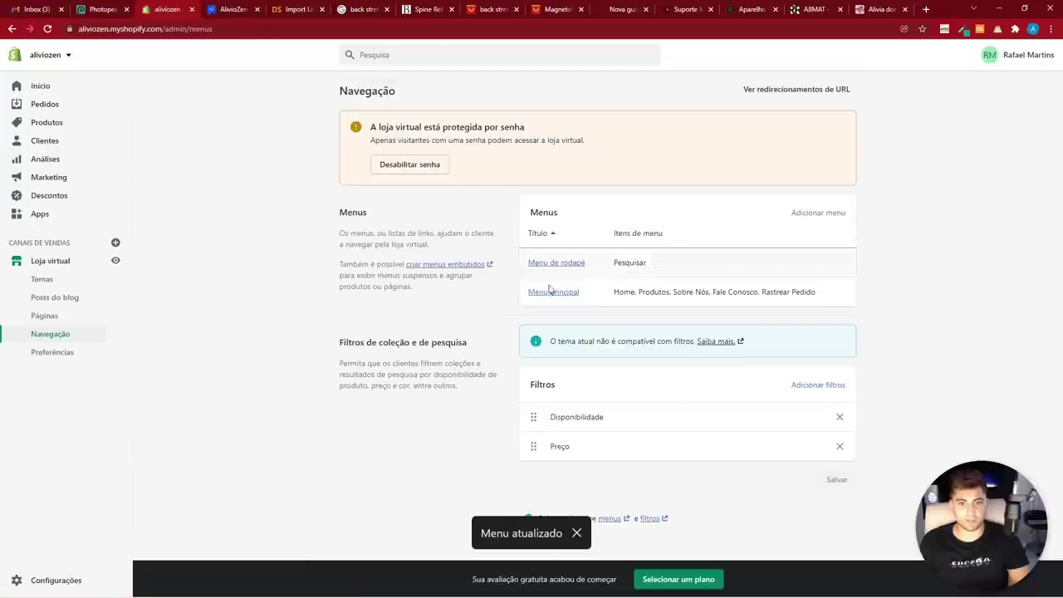
Step: Open Menu de rodapé and remove its Pesquisar item
left_click(555, 264)
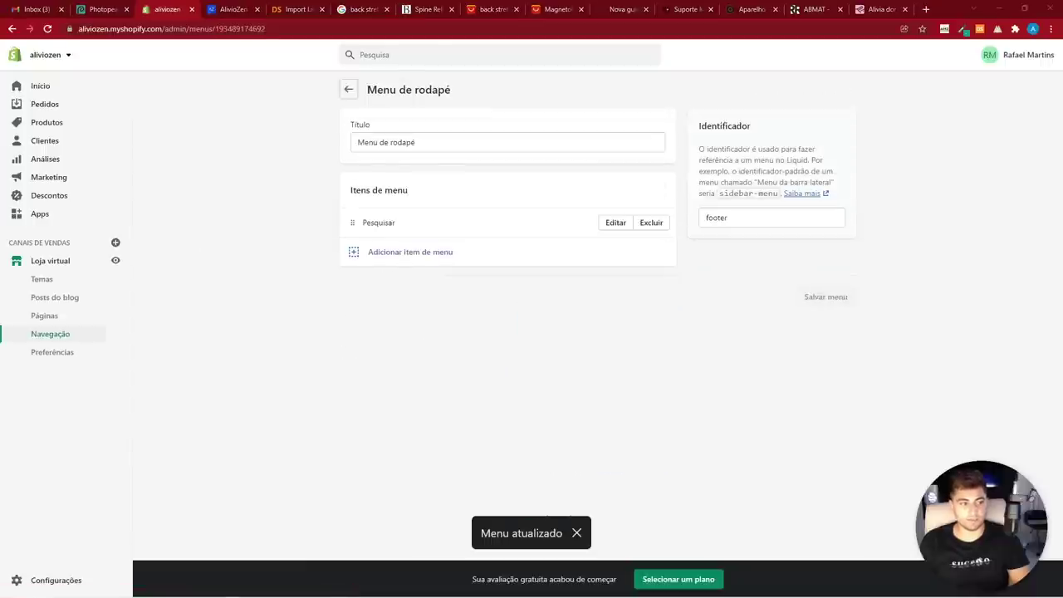
left_click(645, 222)
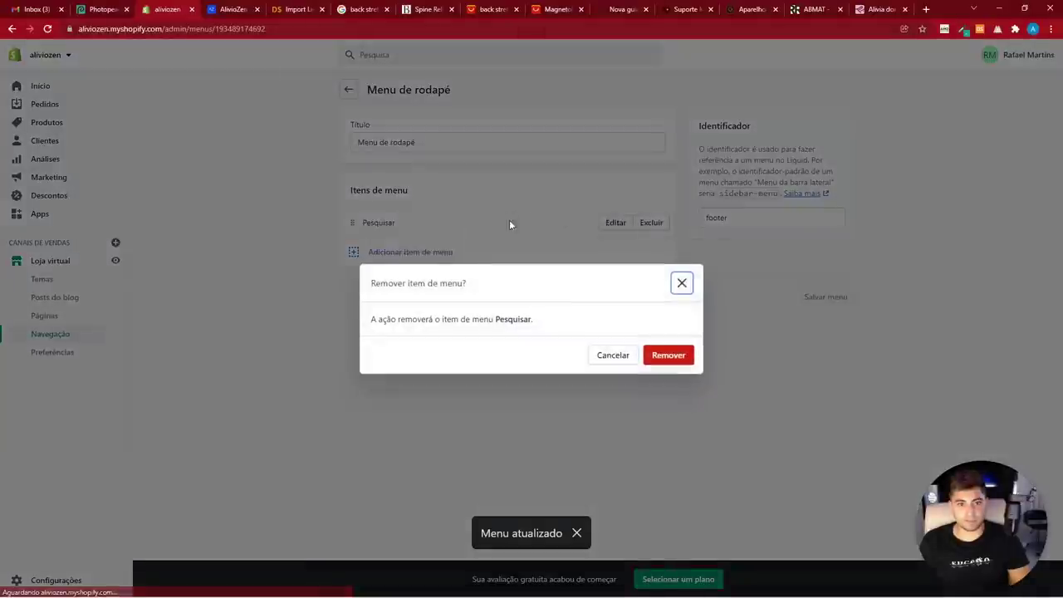
left_click(681, 357)
Step: Add FAQ and Fale Conosco page links to the footer menu
left_click(410, 265)
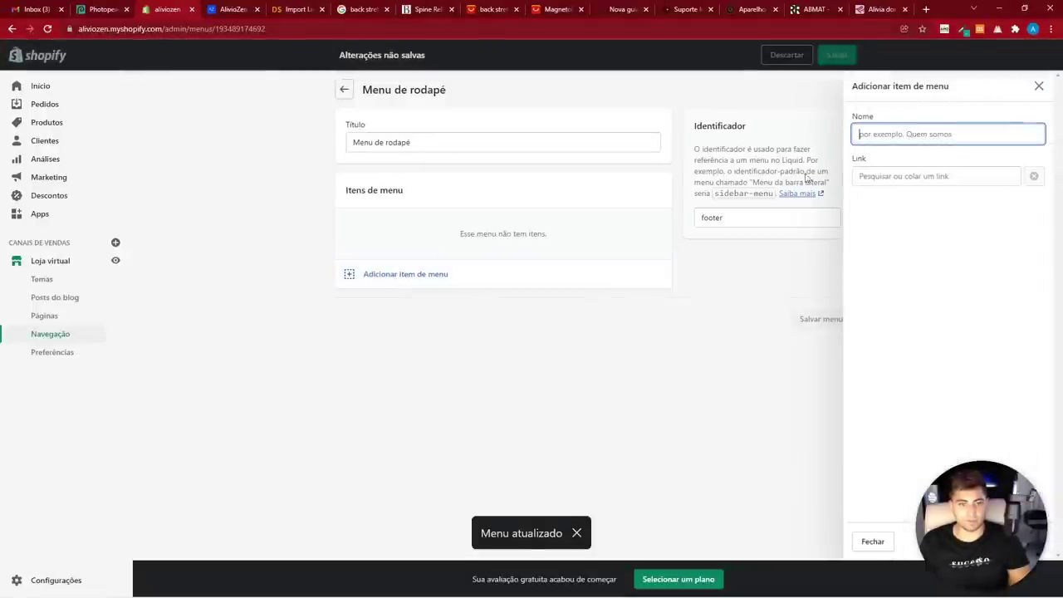
type("FAQ")
left_click(866, 178)
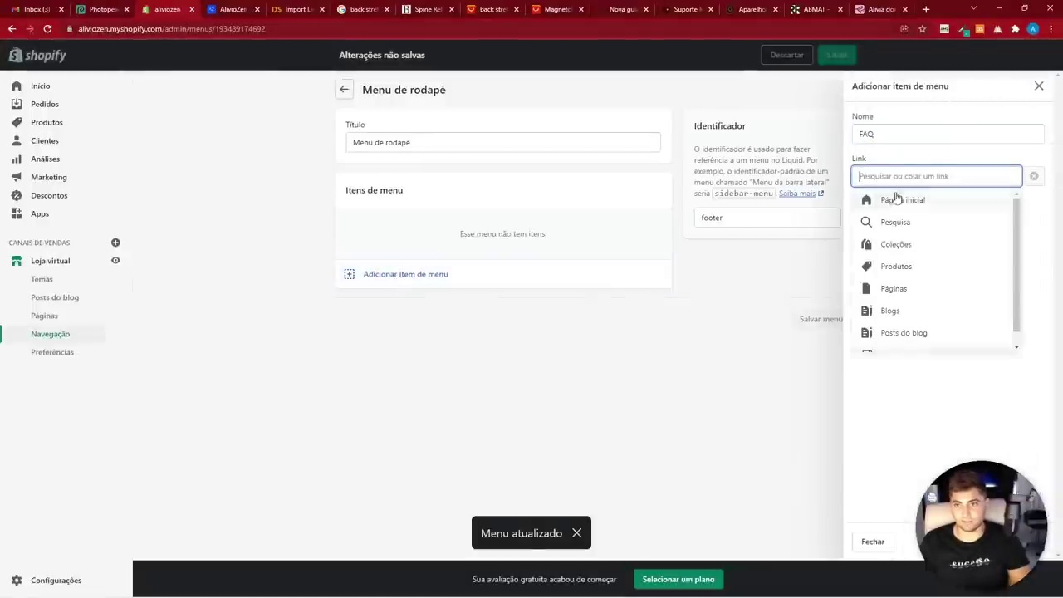
left_click(894, 290)
left_click(870, 266)
left_click(1013, 540)
left_click(374, 251)
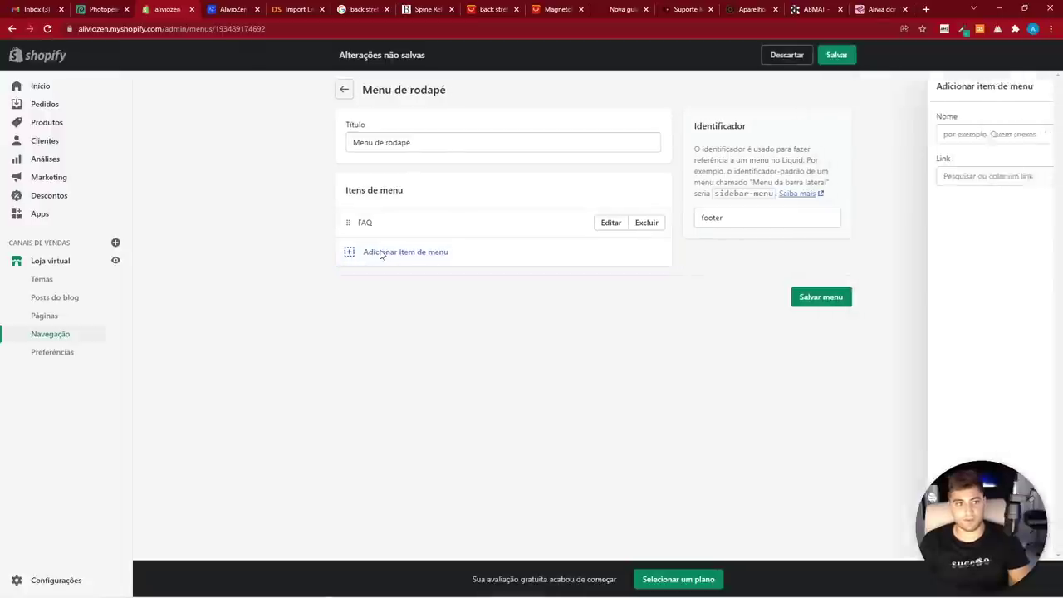
left_click(895, 178)
left_click(899, 285)
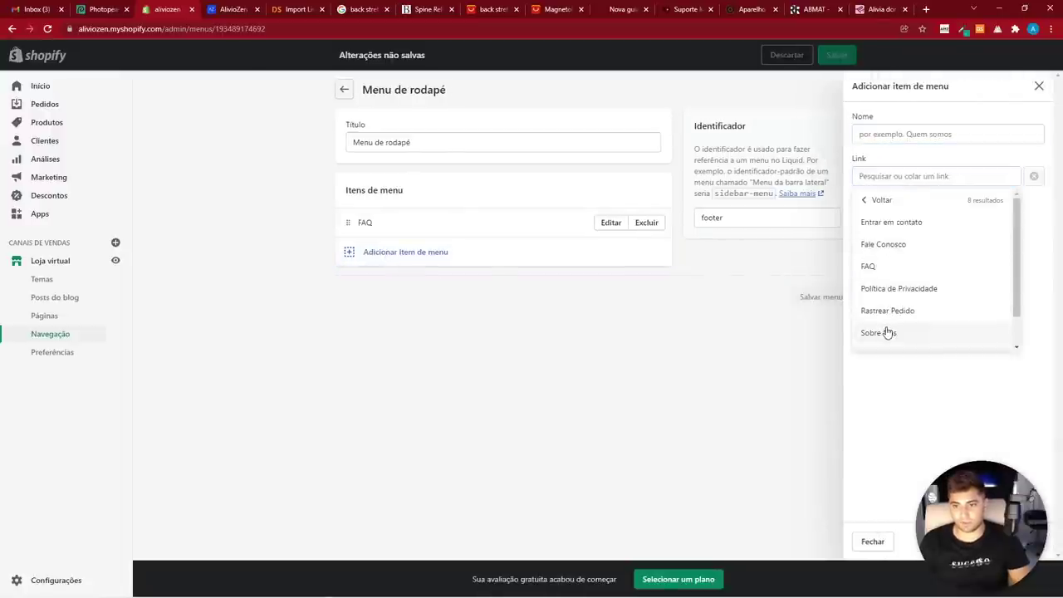
left_click(890, 245)
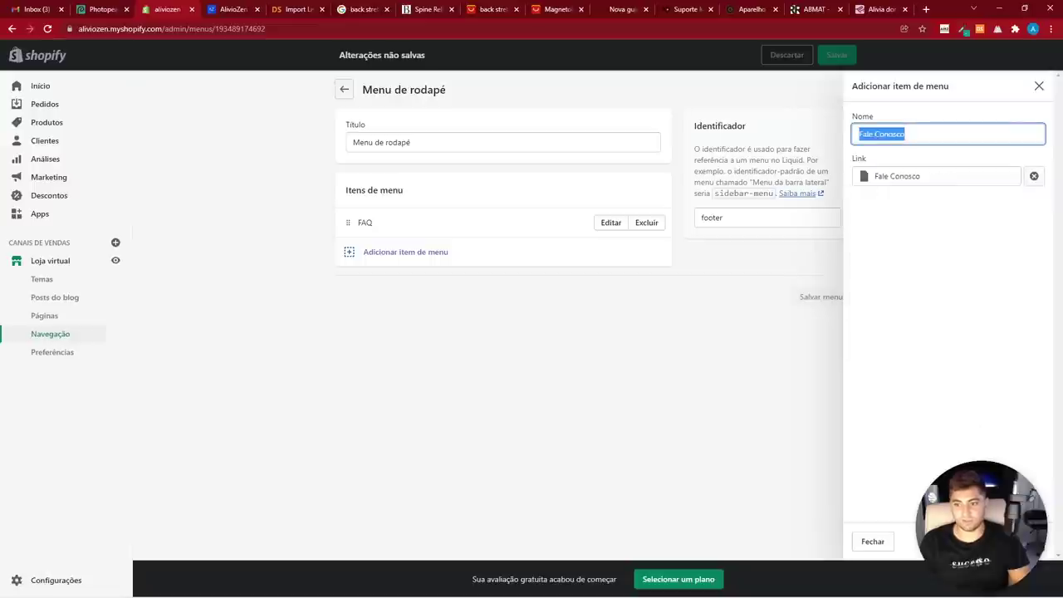
key("Return")
Step: Add Rastrear Pedido and Termos de Uso page links to the footer menu
left_click(370, 279)
left_click(913, 176)
left_click(900, 274)
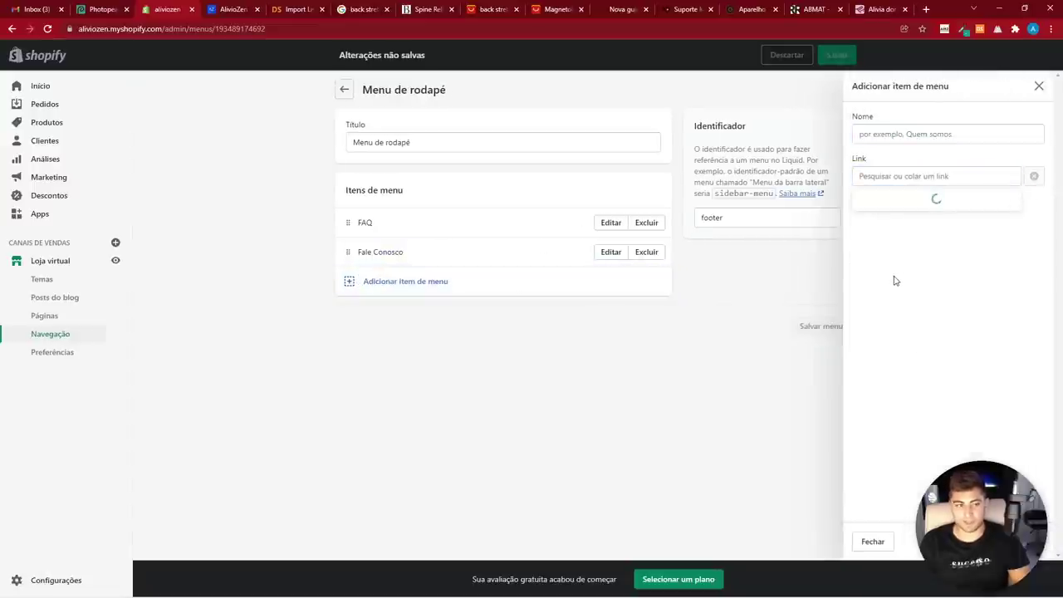
left_click(904, 309)
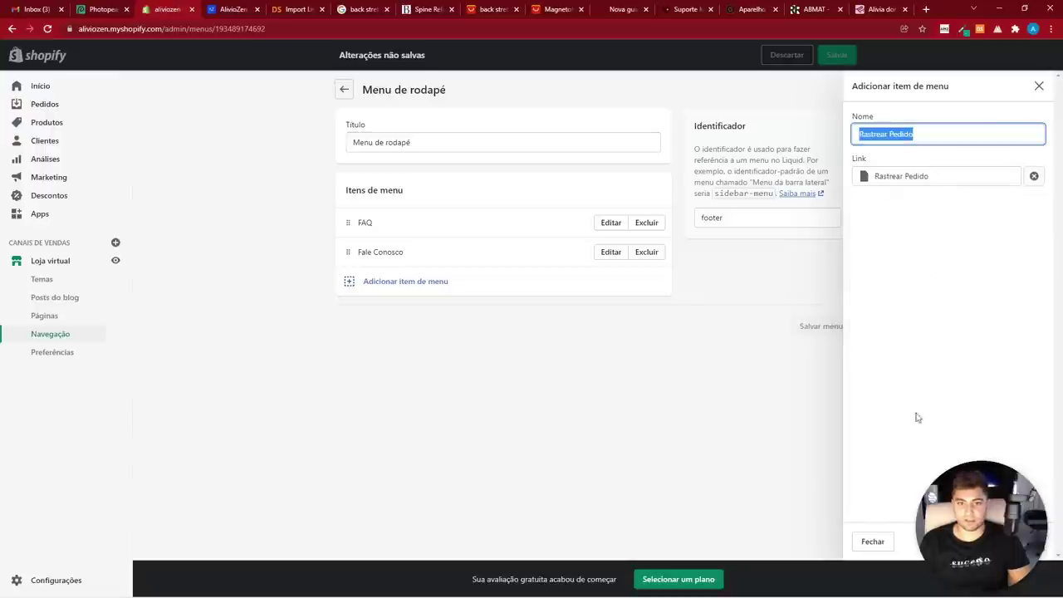
key("Return")
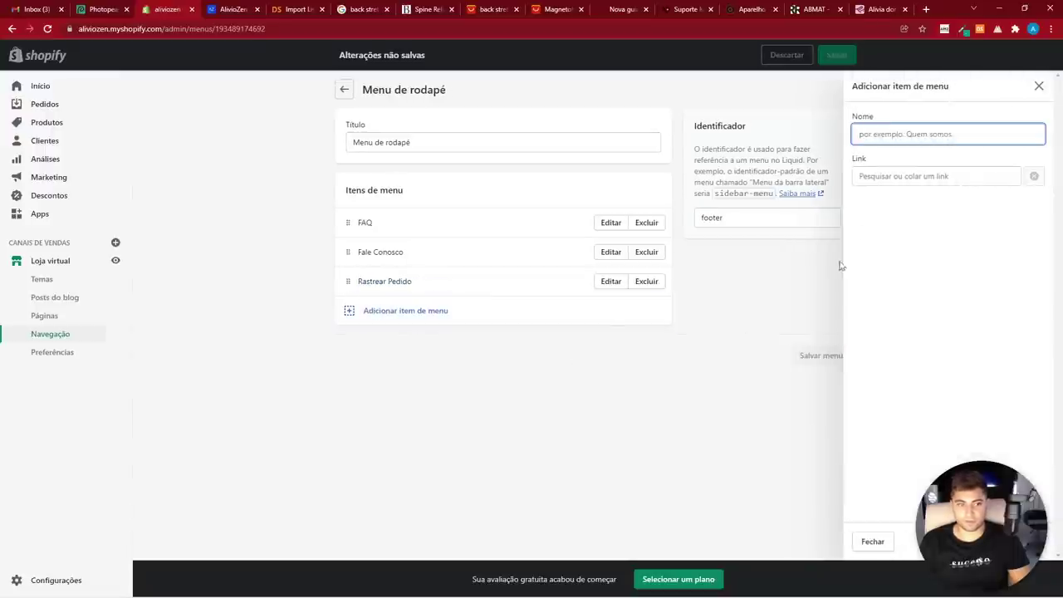
left_click(941, 175)
left_click(896, 292)
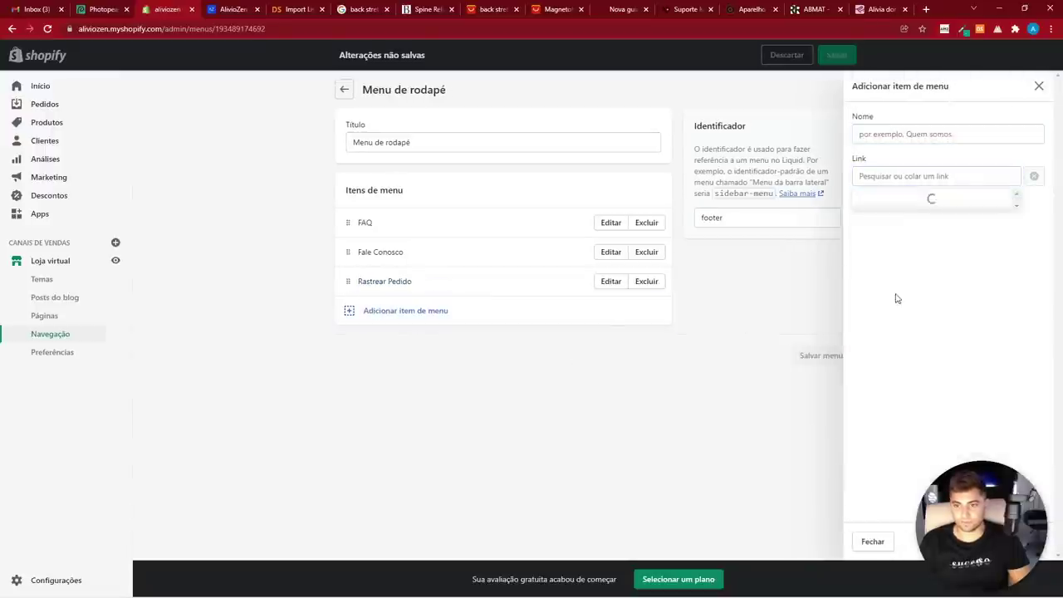
scroll(891, 275, "down", 1)
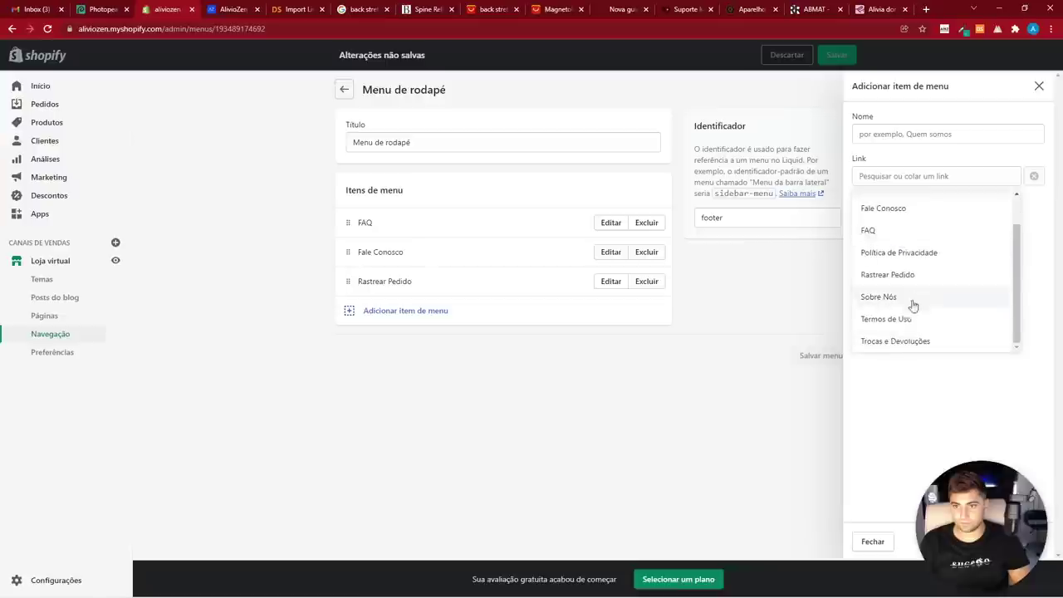
left_click(898, 319)
key("Return")
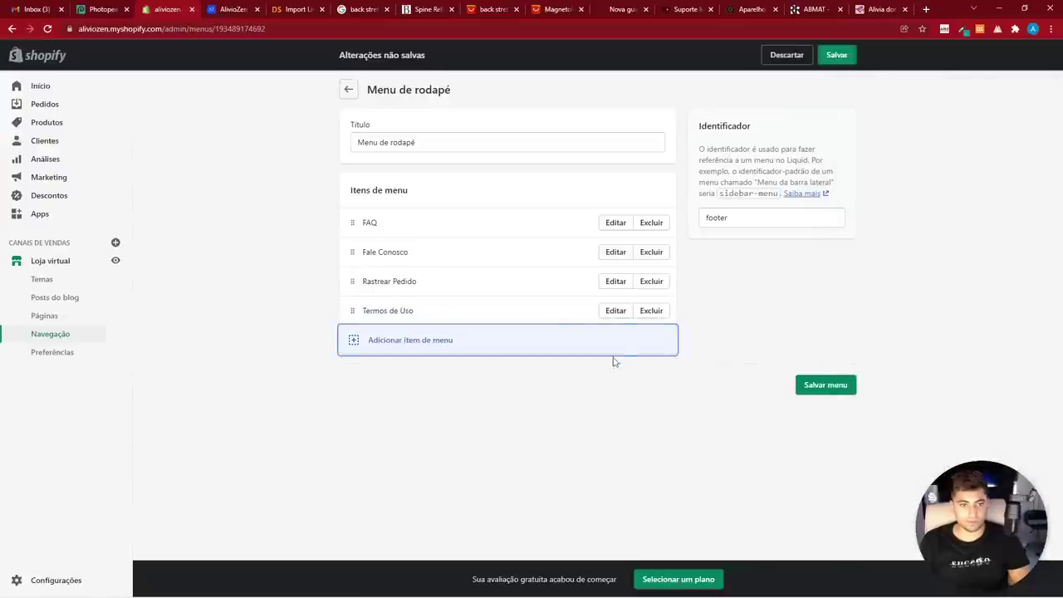
Step: Add Trocas e Devoluções and Política de Privacidade page links to the footer menu
left_click(554, 328)
left_click(925, 173)
left_click(902, 287)
scroll(927, 315, "down", 1)
left_click(922, 341)
key("Return")
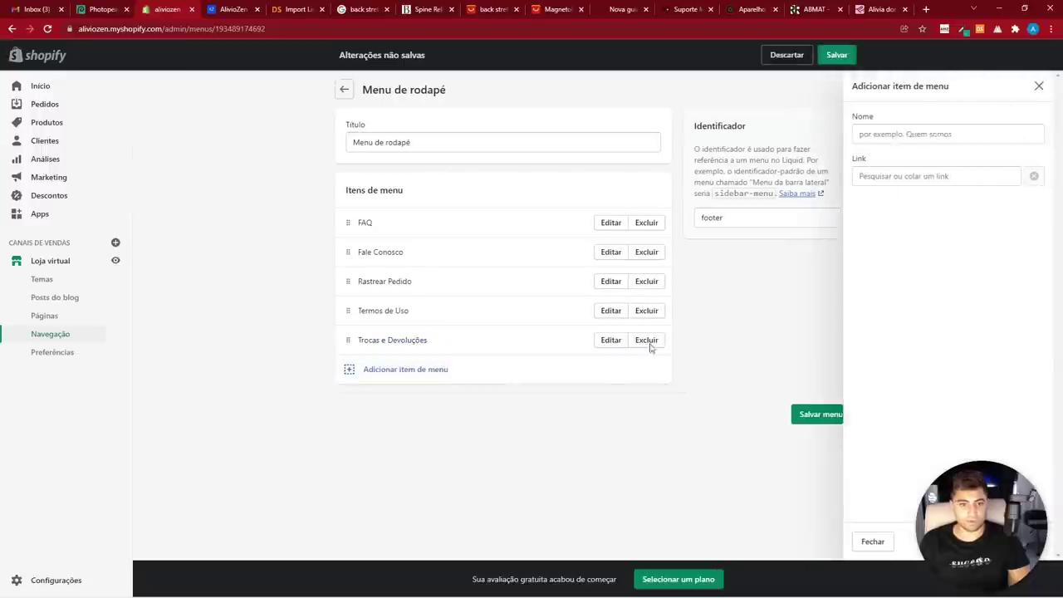
left_click(930, 174)
left_click(898, 286)
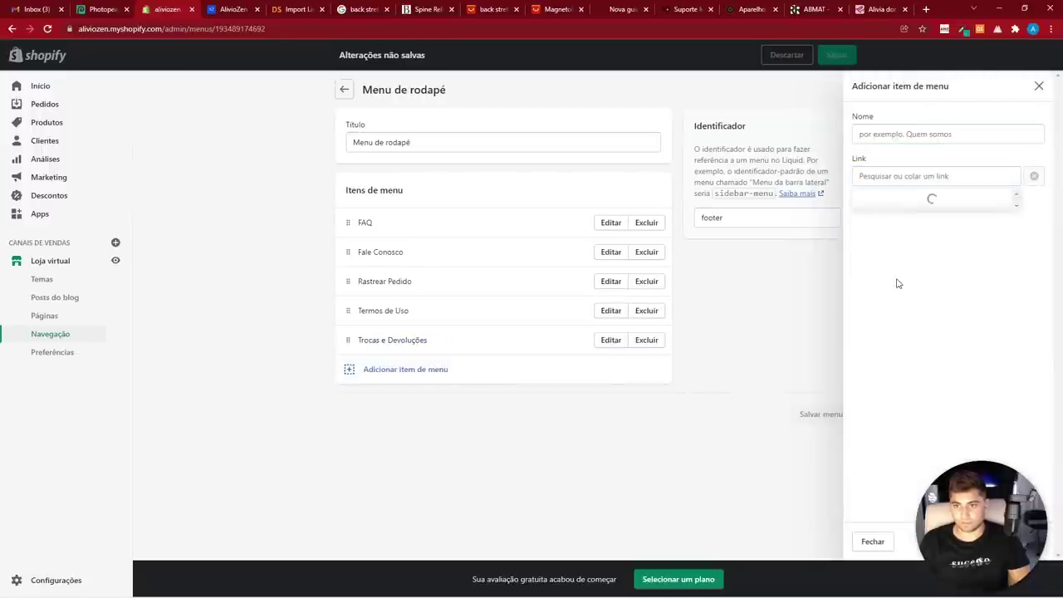
scroll(911, 260, "down", 1)
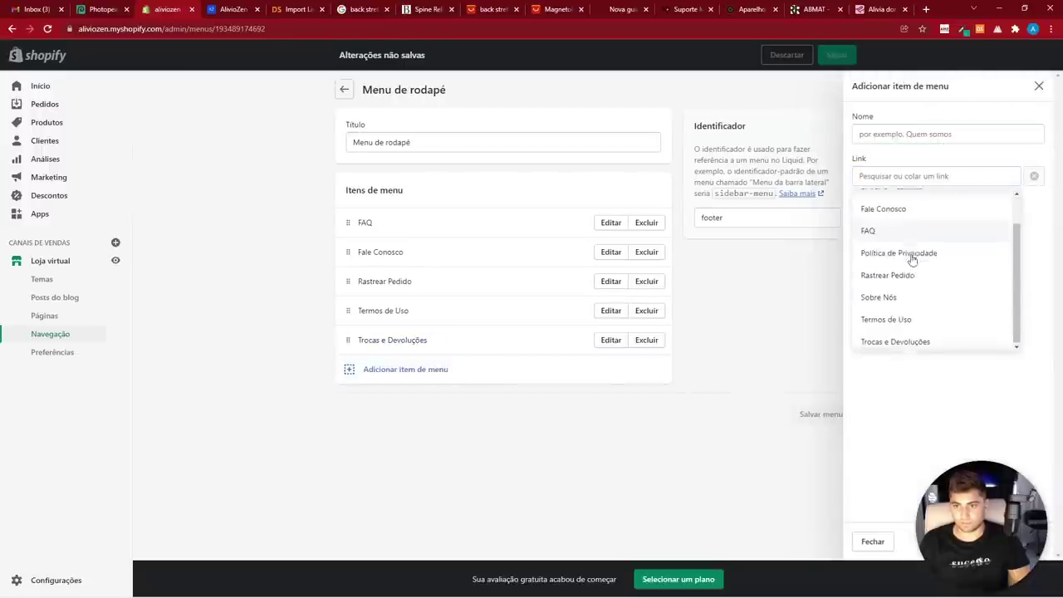
left_click(901, 257)
key("Return")
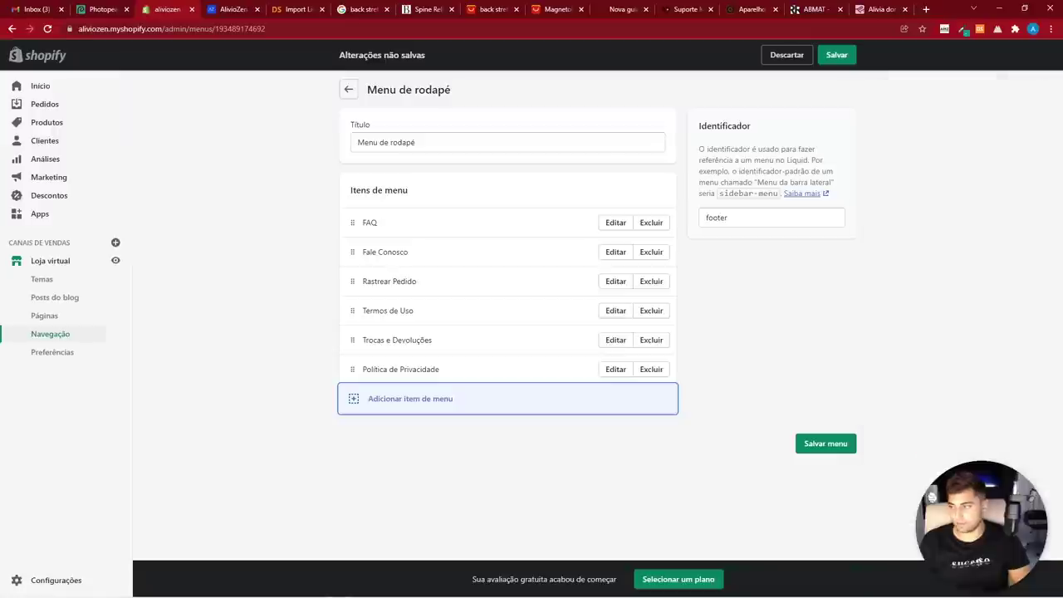
Step: Save the footer menu and view the live aliviozen storefront's footer
left_click(832, 442)
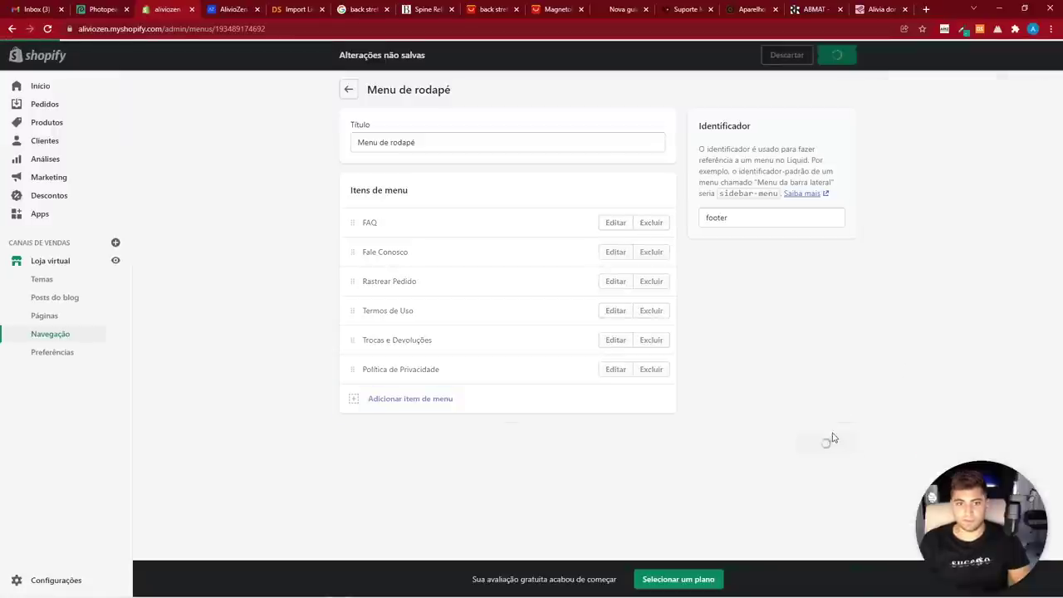
left_click(116, 260)
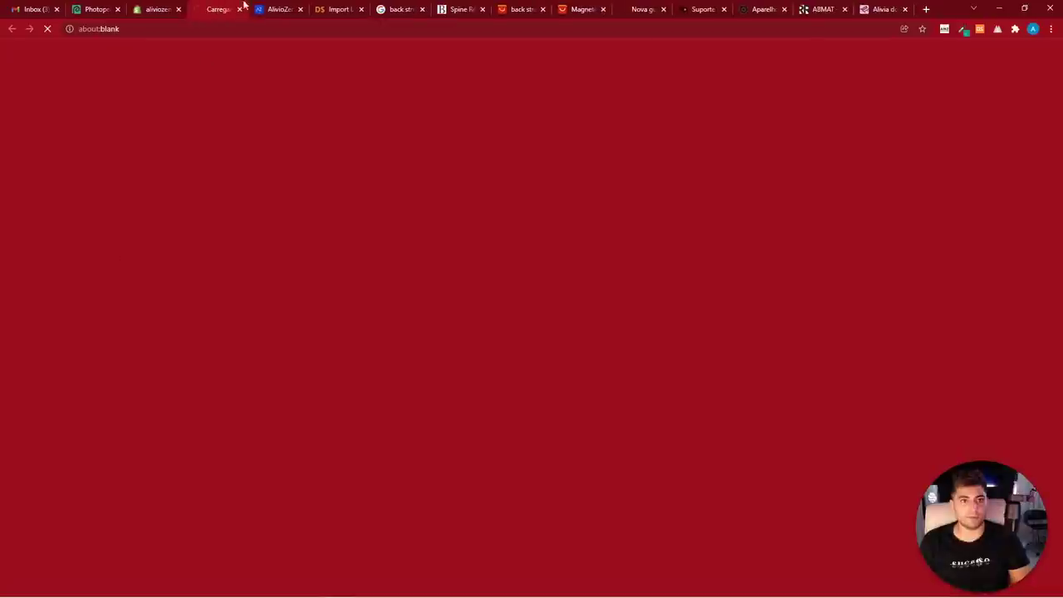
left_click(249, 8)
left_click(246, 8)
scroll(359, 227, "down", 5)
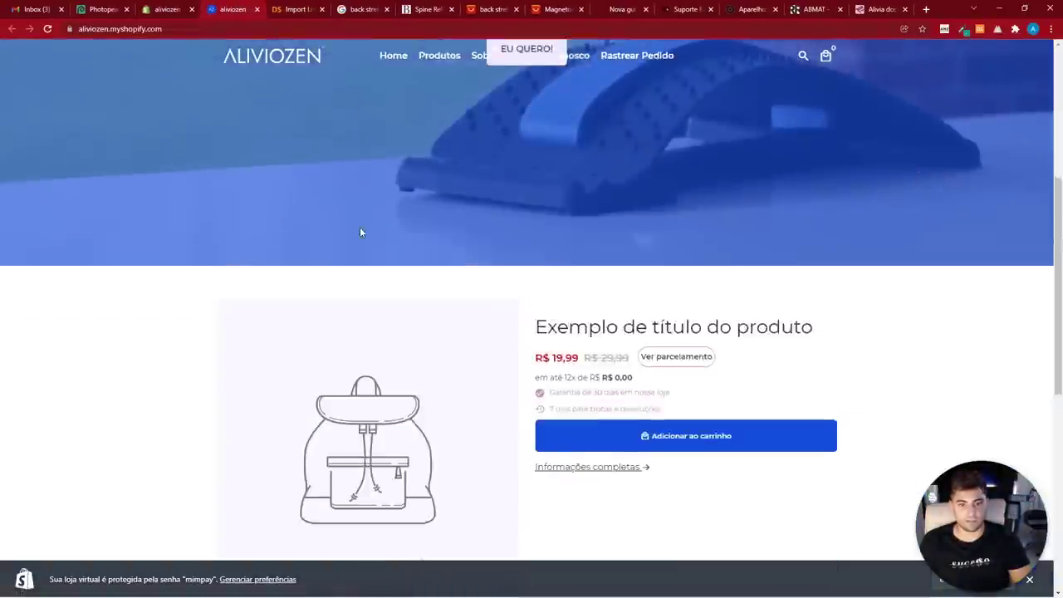
scroll(372, 221, "up", 6)
scroll(441, 99, "down", 3)
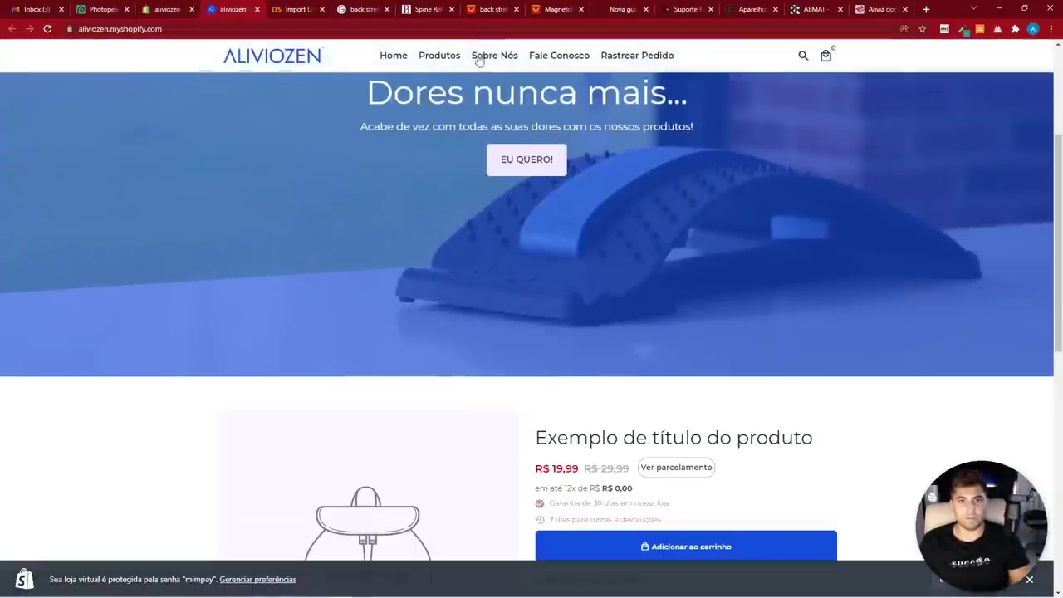
scroll(636, 114, "down", 6)
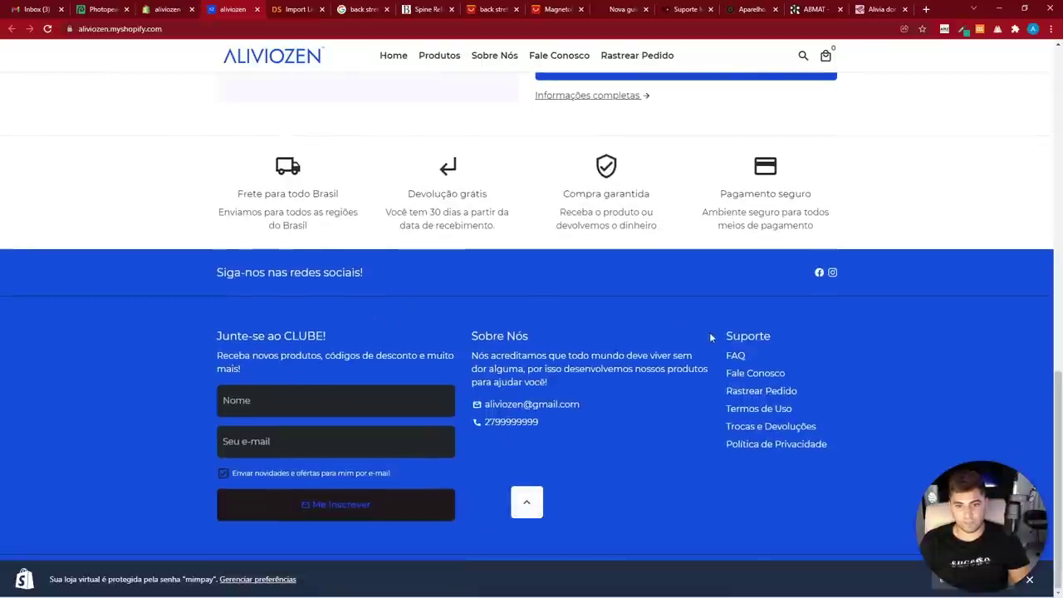
Step: Select the footer's Sobre Nós text, then clear the selection and return to the top
left_click_drag(466, 332, 581, 409)
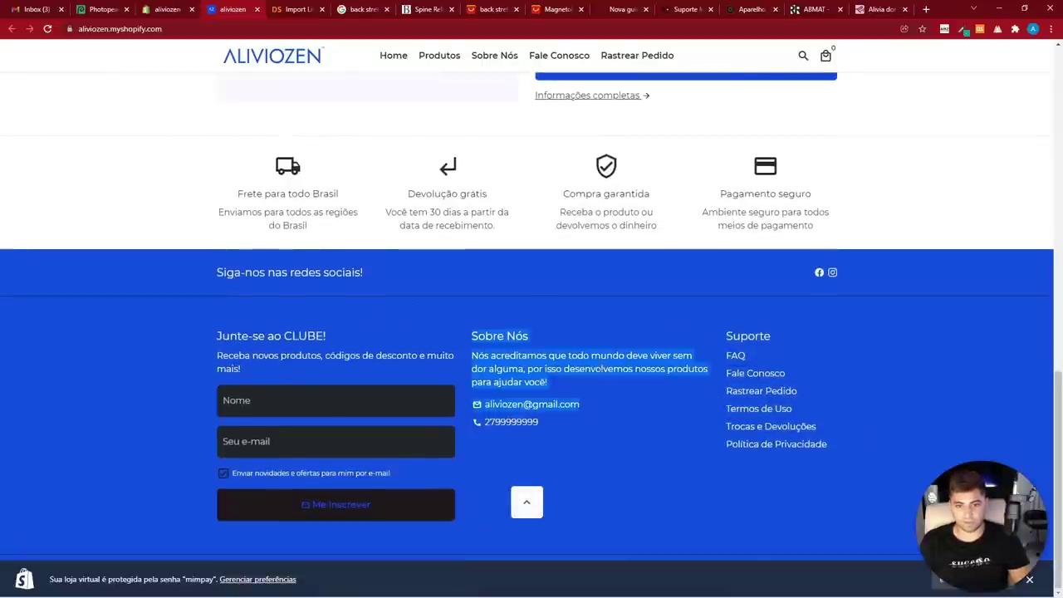
triple_click(641, 360)
triple_click(641, 360)
triple_click(581, 370)
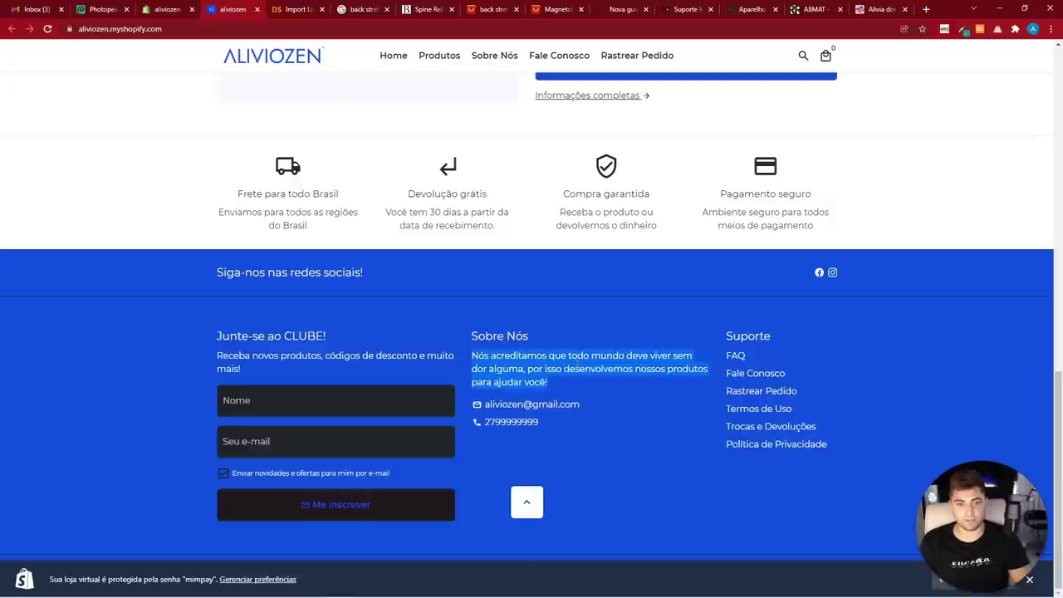
left_click(694, 316)
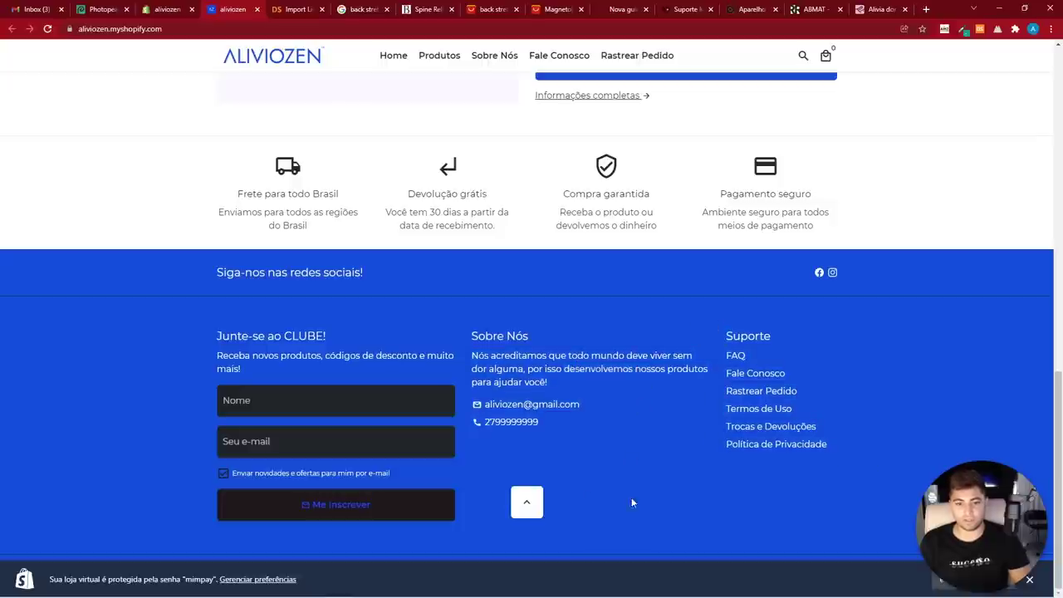
left_click(526, 501)
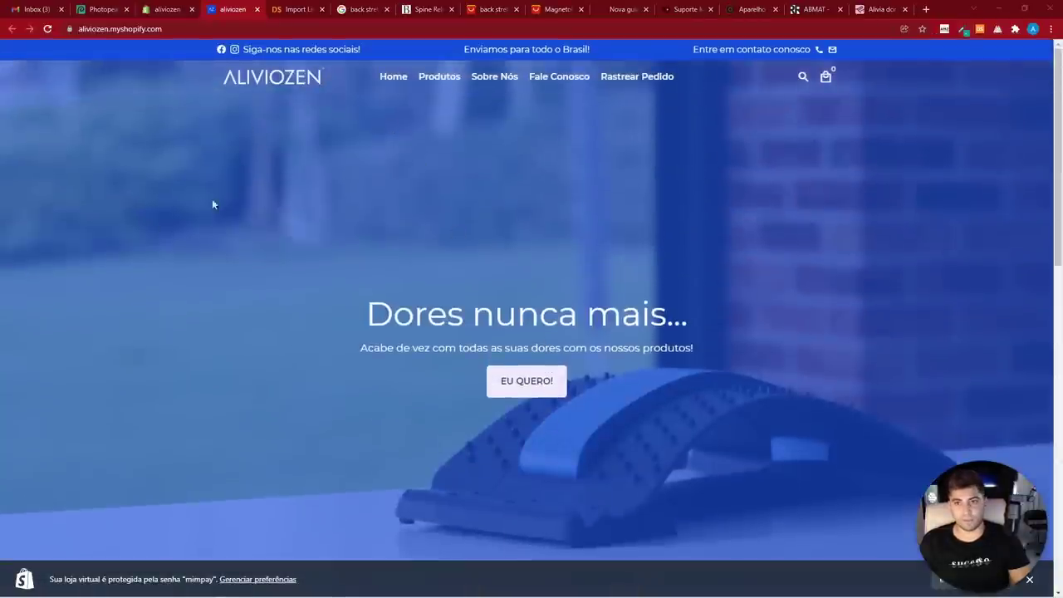
Step: Confirm the storefront cart is empty, then return to the store admin
left_click(825, 76)
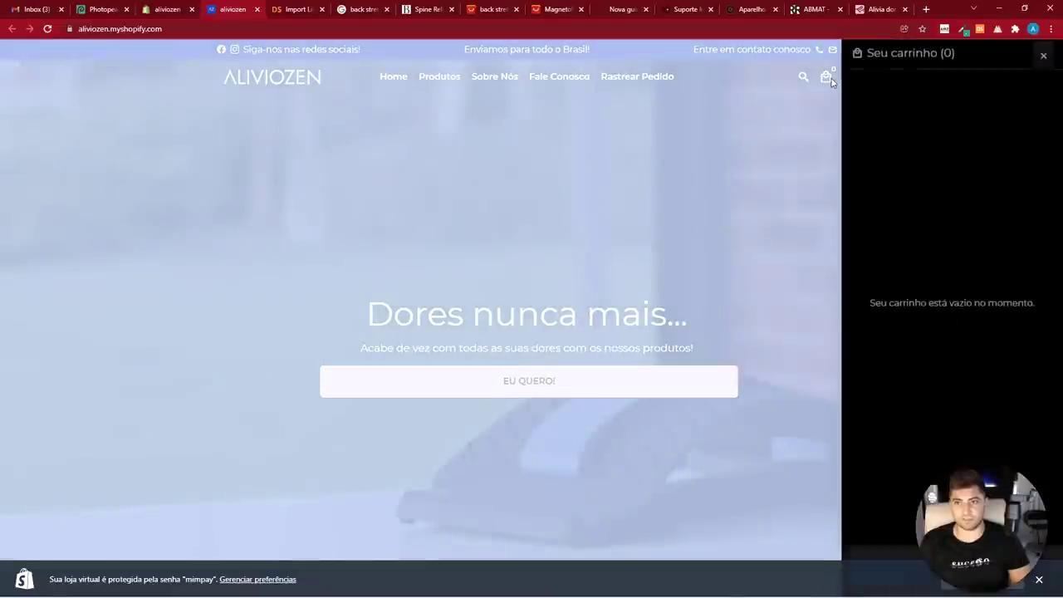
left_click(1041, 61)
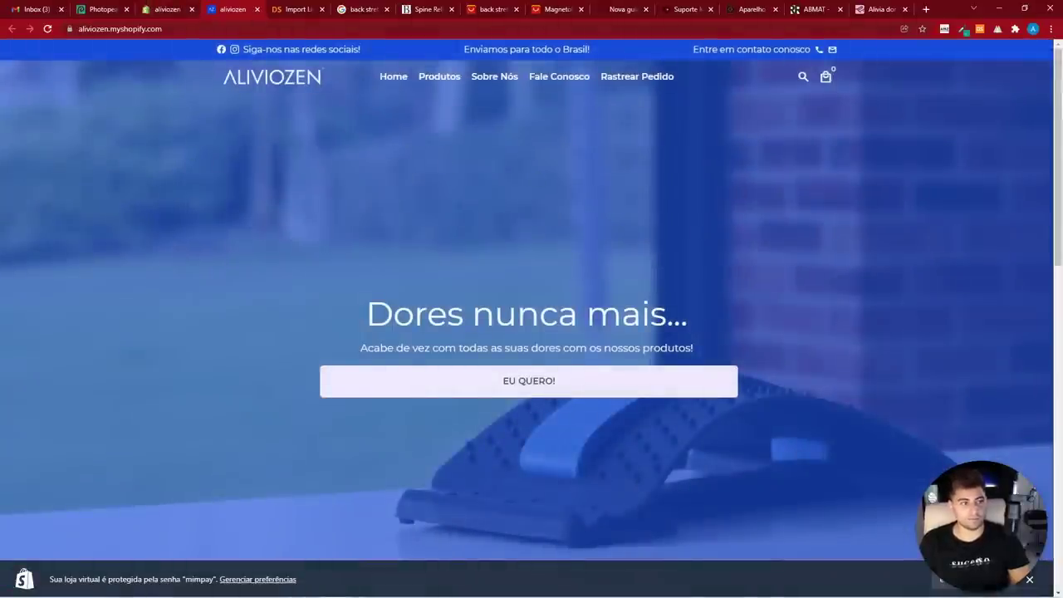
left_click(155, 11)
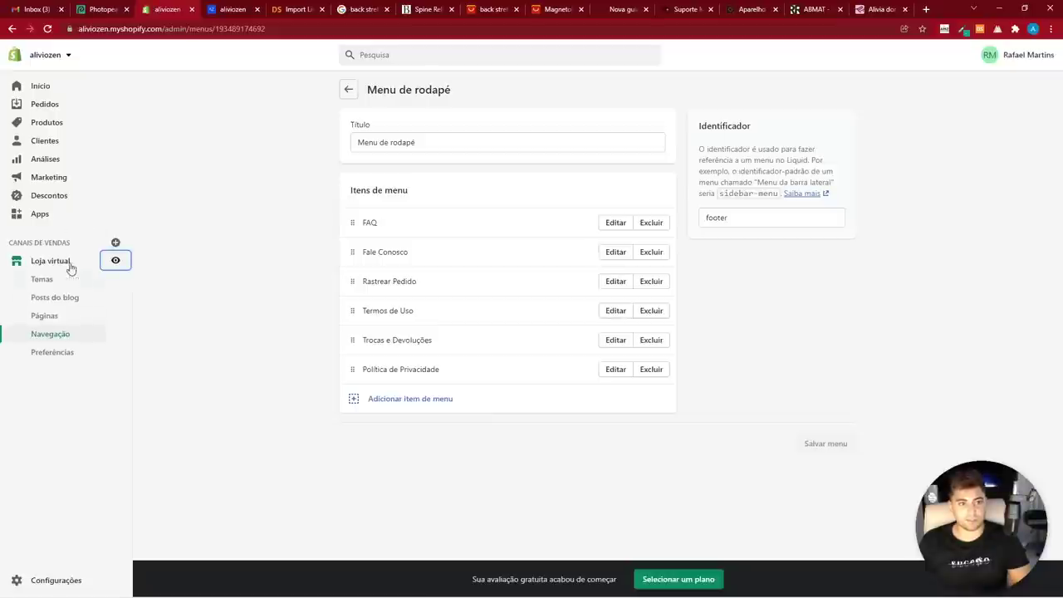
Step: Open the Temas page showing Tema-rafael-martins and close the GoDaddy sign-in window
left_click(41, 279)
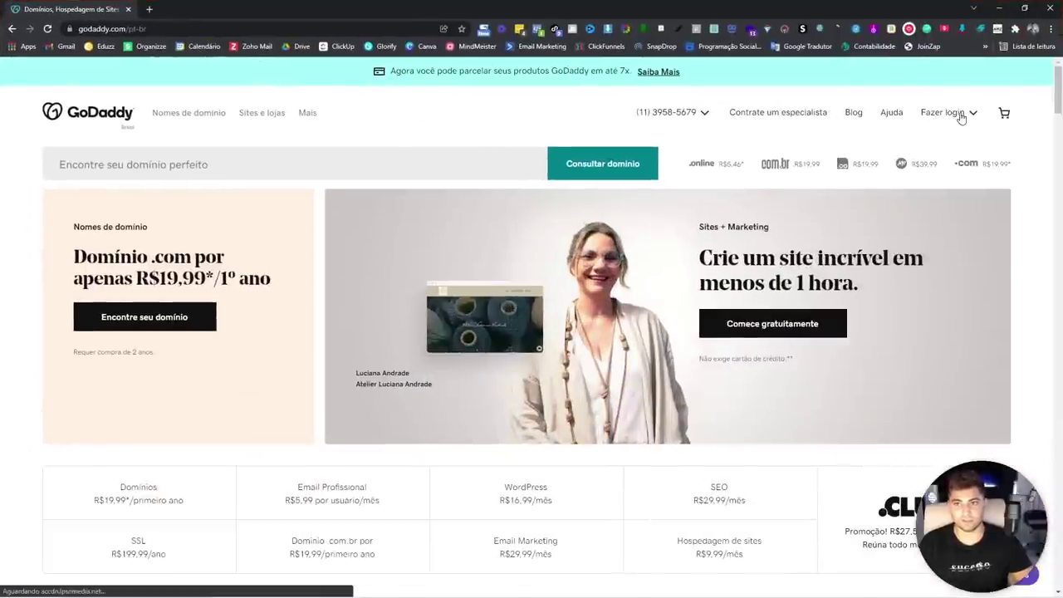
left_click(943, 113)
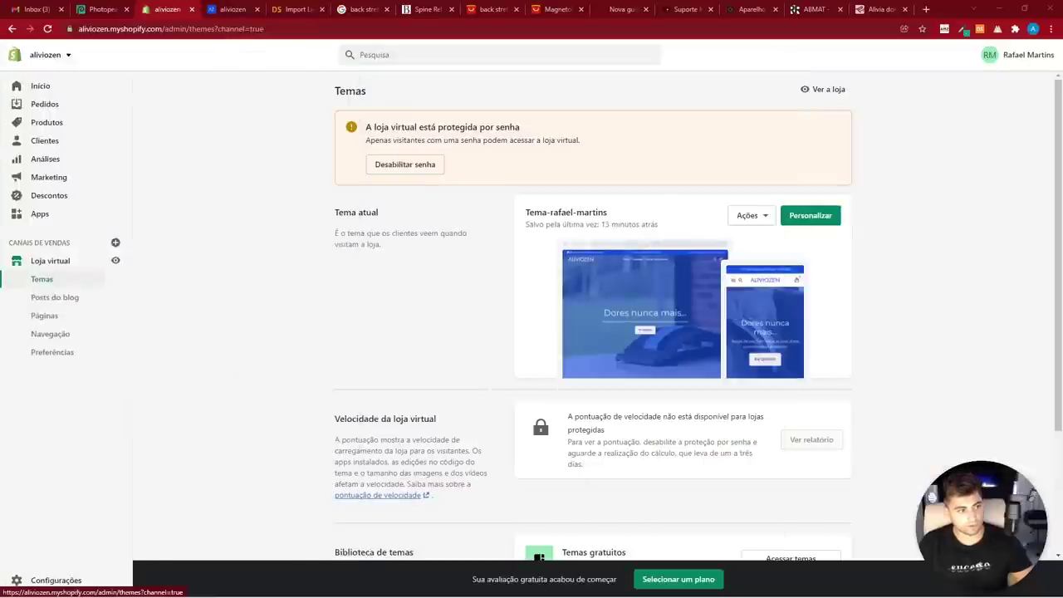
left_click_drag(594, 96, 607, 78)
left_click(584, 317)
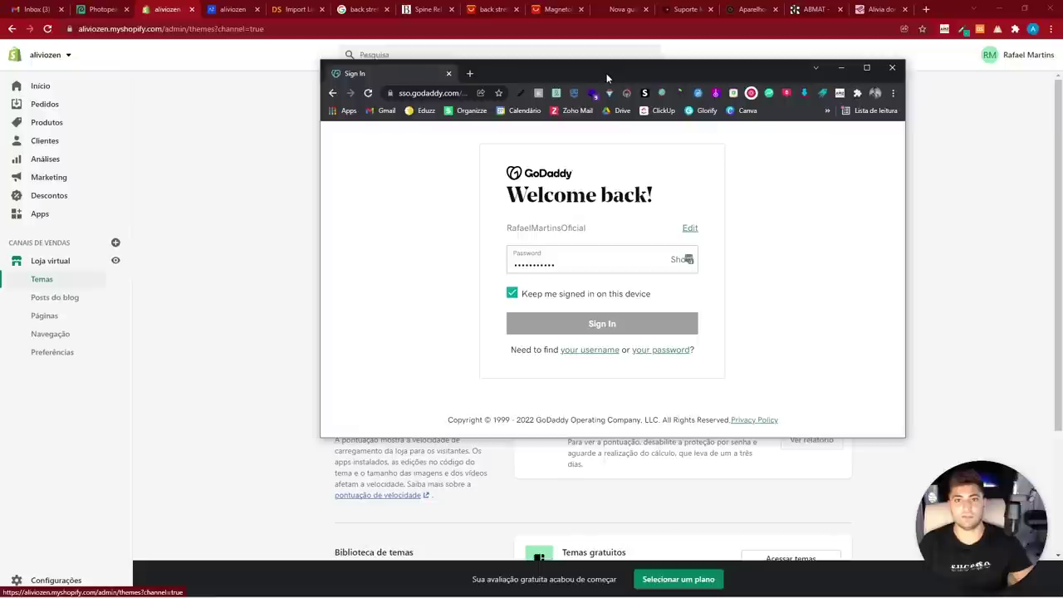
left_click(889, 69)
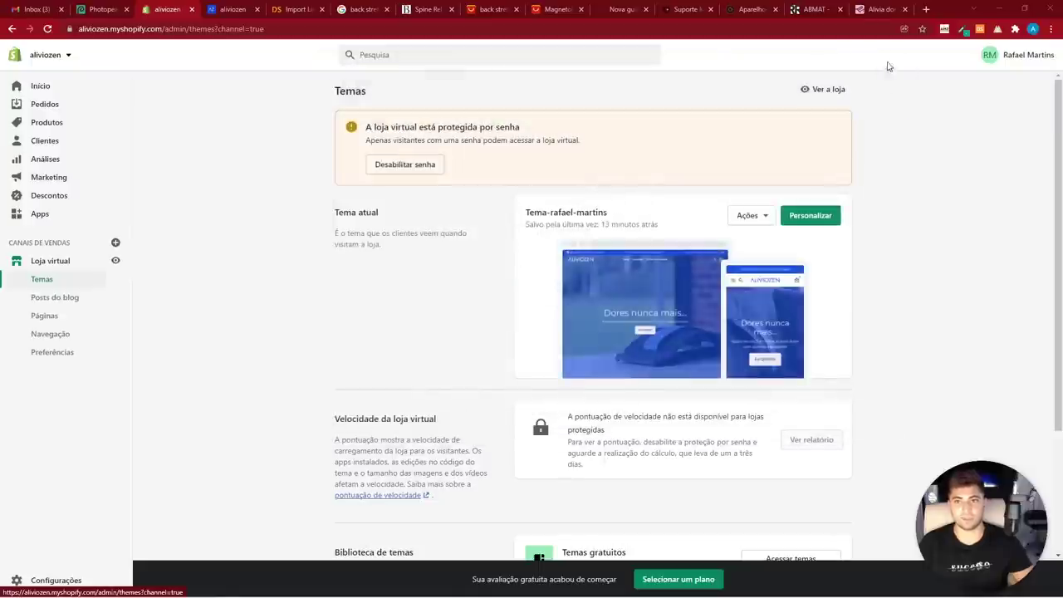
Step: Search 'goddady' in a new tab, sign in to GoDaddy Brasil, and enter aliviozen.com
left_click(925, 9)
type("goddady")
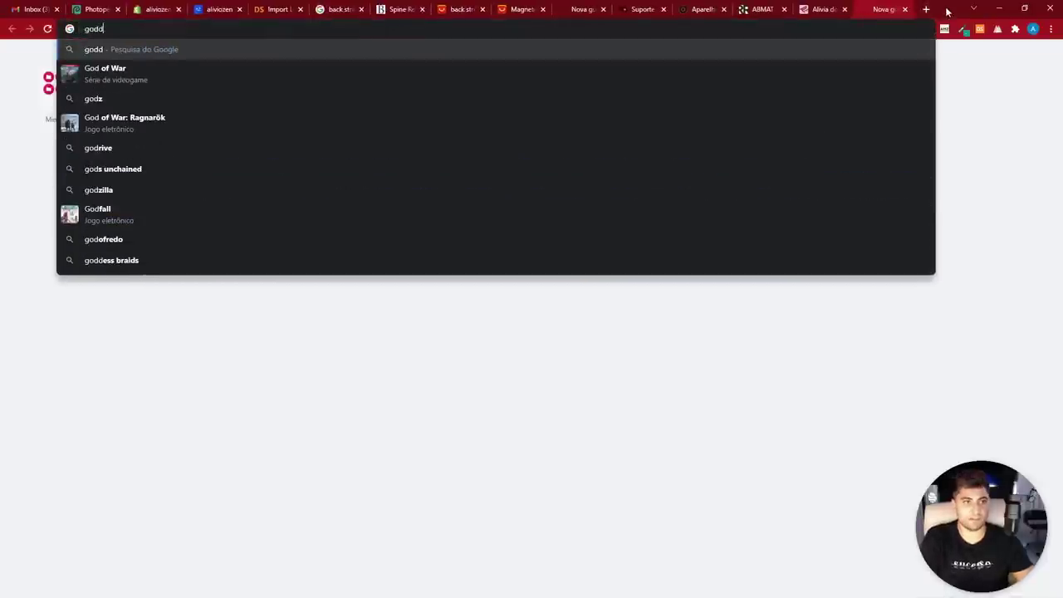
key("Return")
left_click(190, 203)
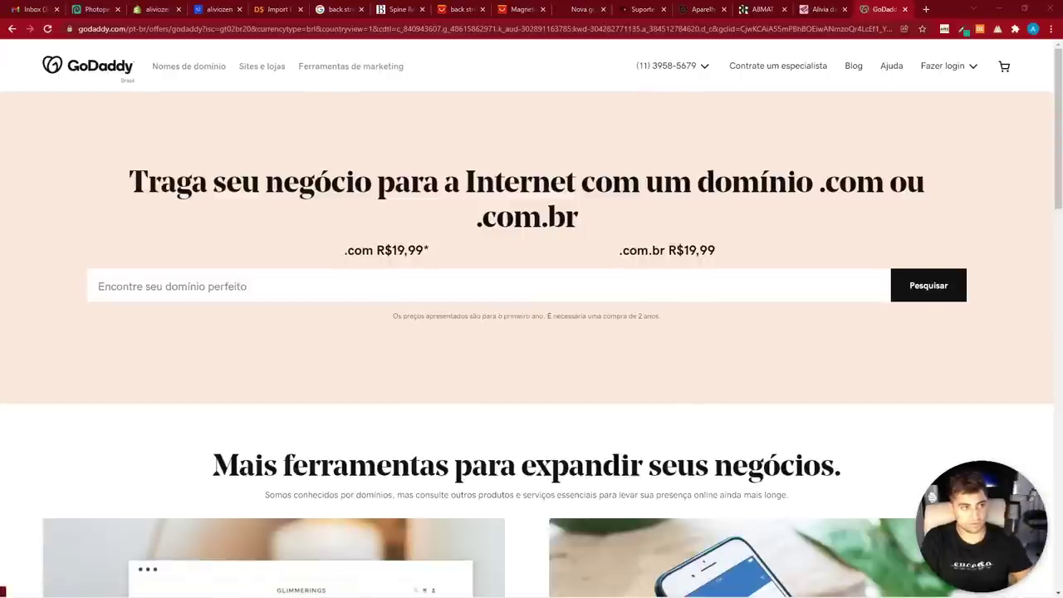
left_click(945, 65)
double_click(858, 143)
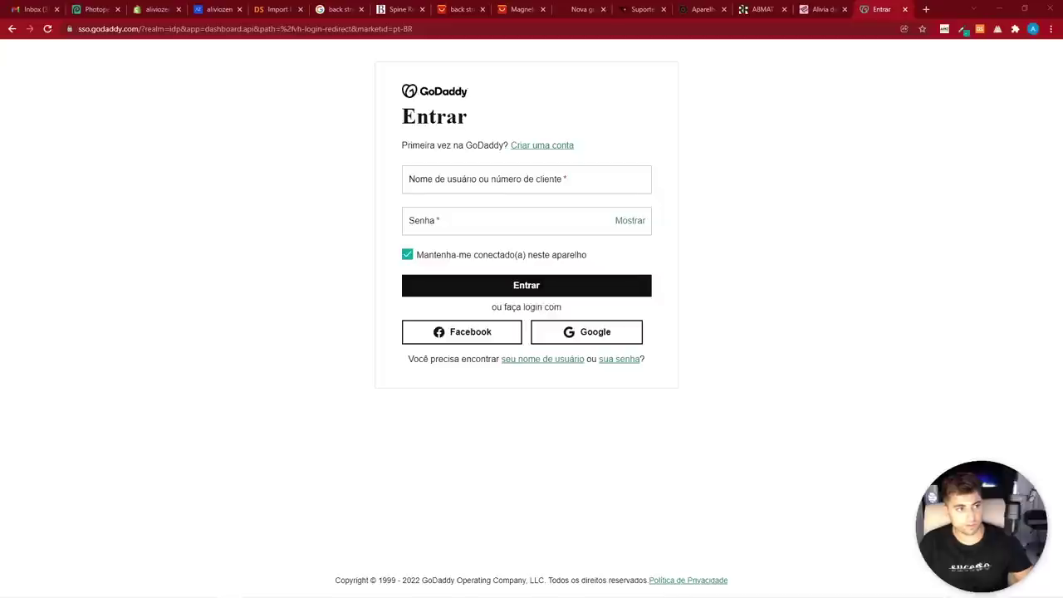
type("aliviozen")
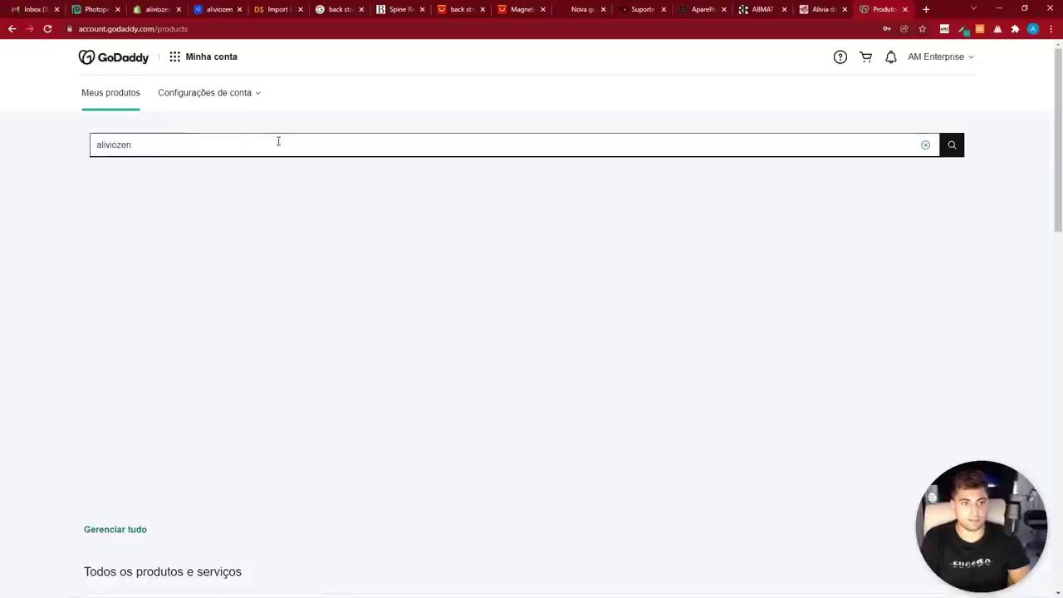
type(".com")
Step: Search for aliviozen.com and review the results, including the 19,99 first-year price
key("Return")
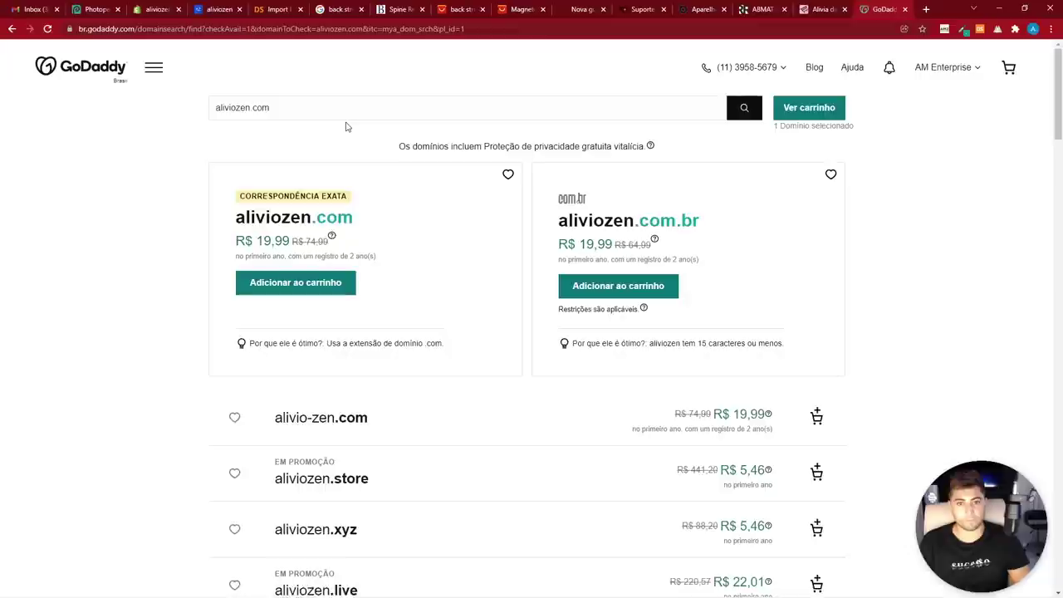
left_click_drag(237, 218, 357, 223)
left_click_drag(257, 241, 373, 256)
triple_click(372, 255)
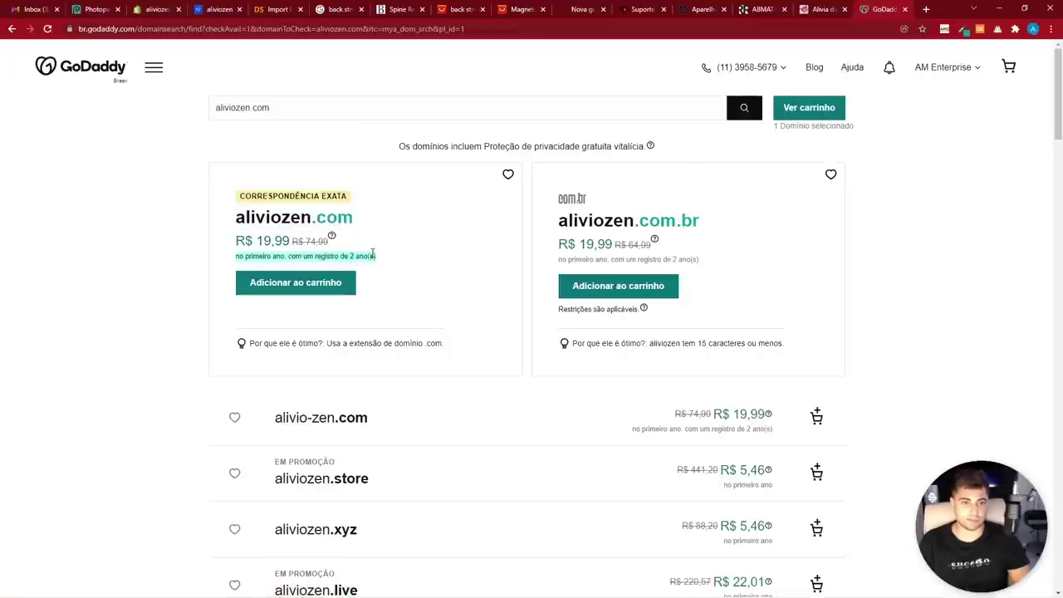
left_click(371, 252)
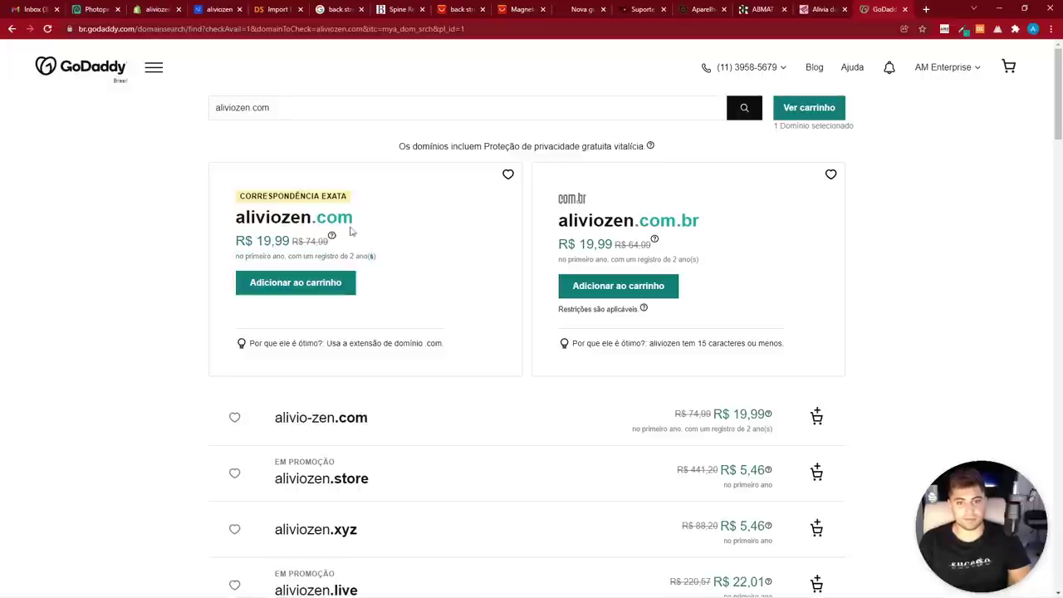
left_click_drag(558, 225, 735, 225)
left_click(695, 214)
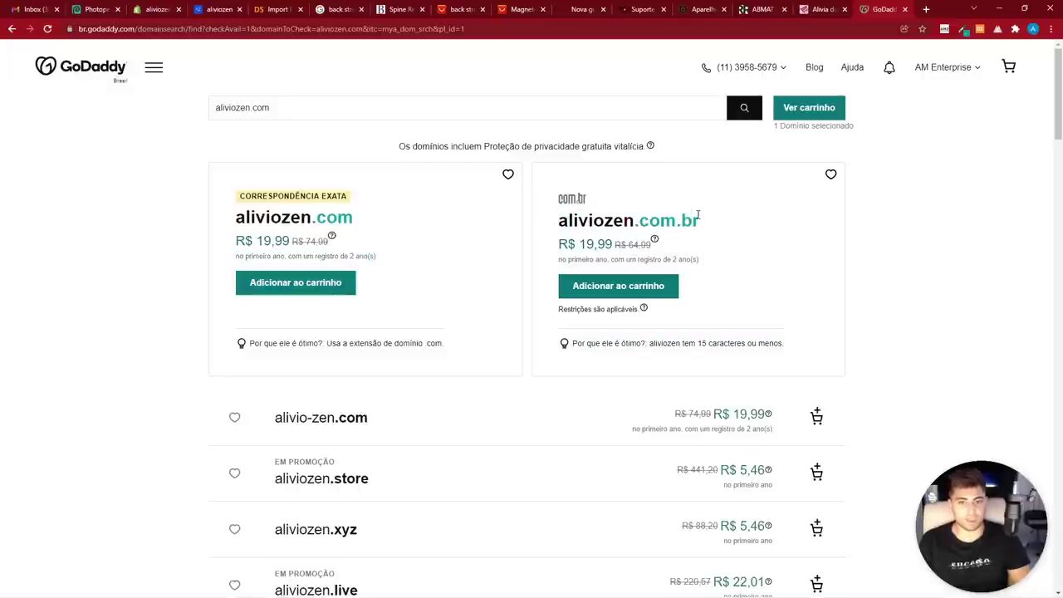
Step: Add aliviozen.com and aliviozen.com.br to the cart for 1 year each, then continue
left_click(317, 286)
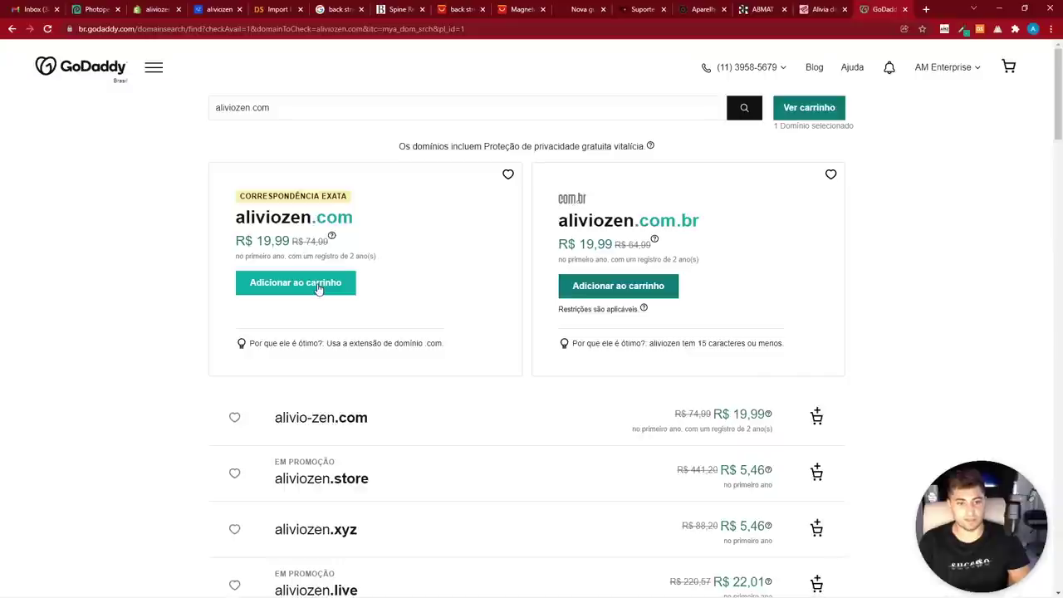
left_click(597, 293)
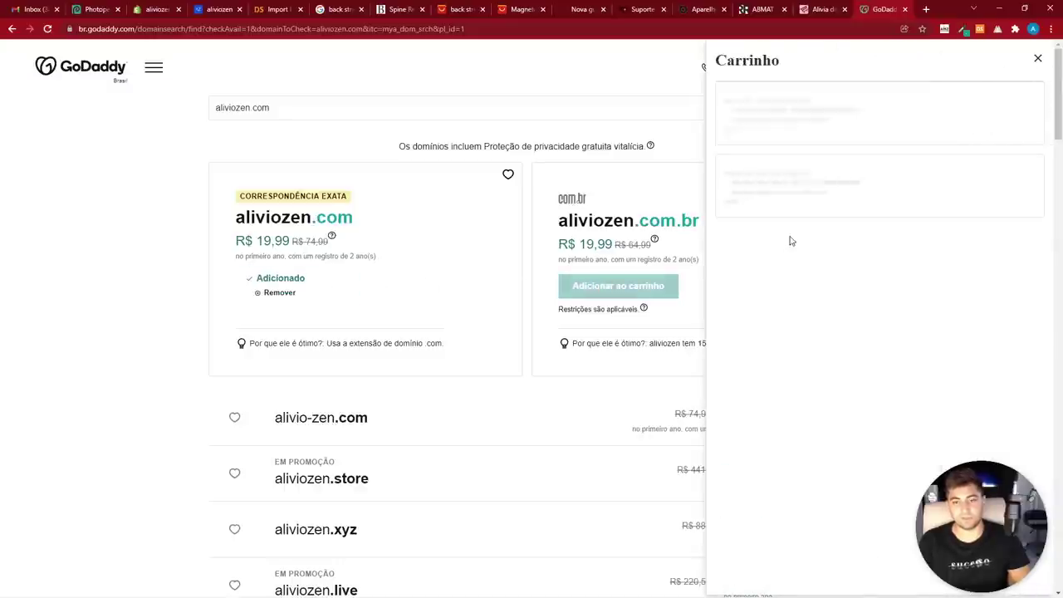
left_click(785, 166)
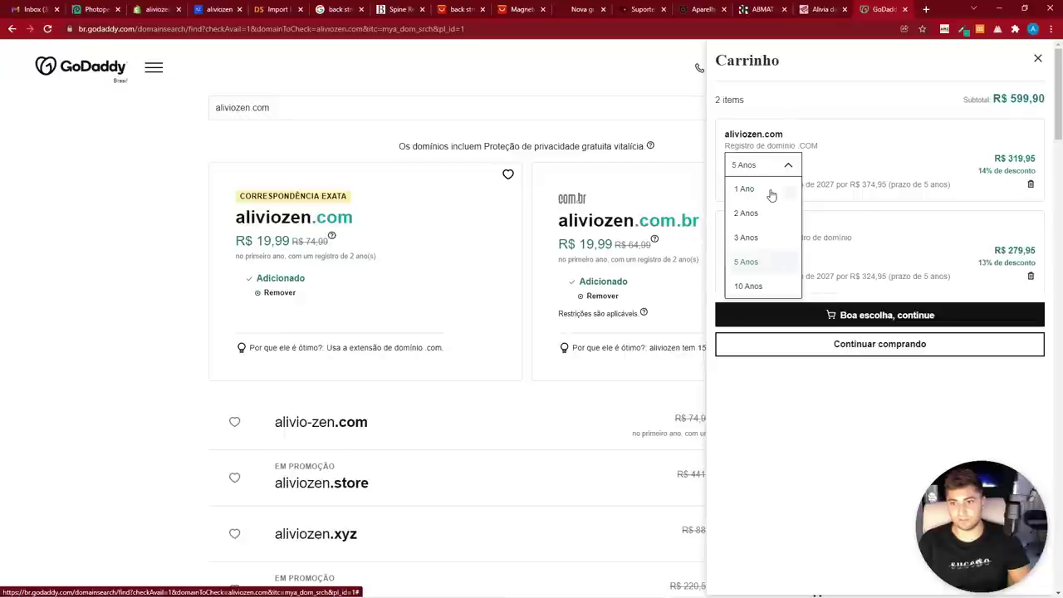
left_click(769, 190)
left_click(777, 258)
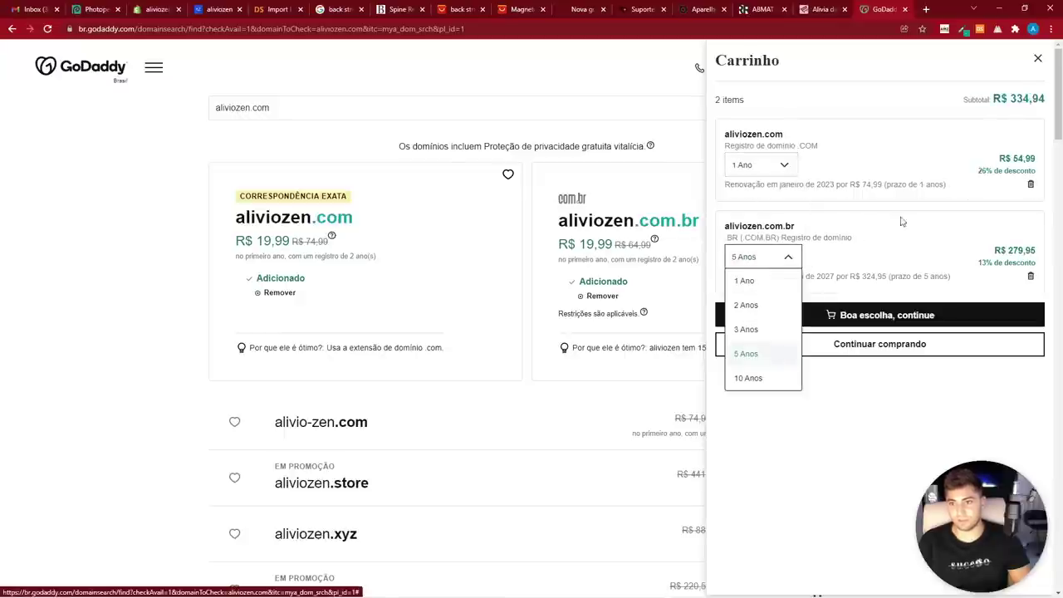
left_click(762, 281)
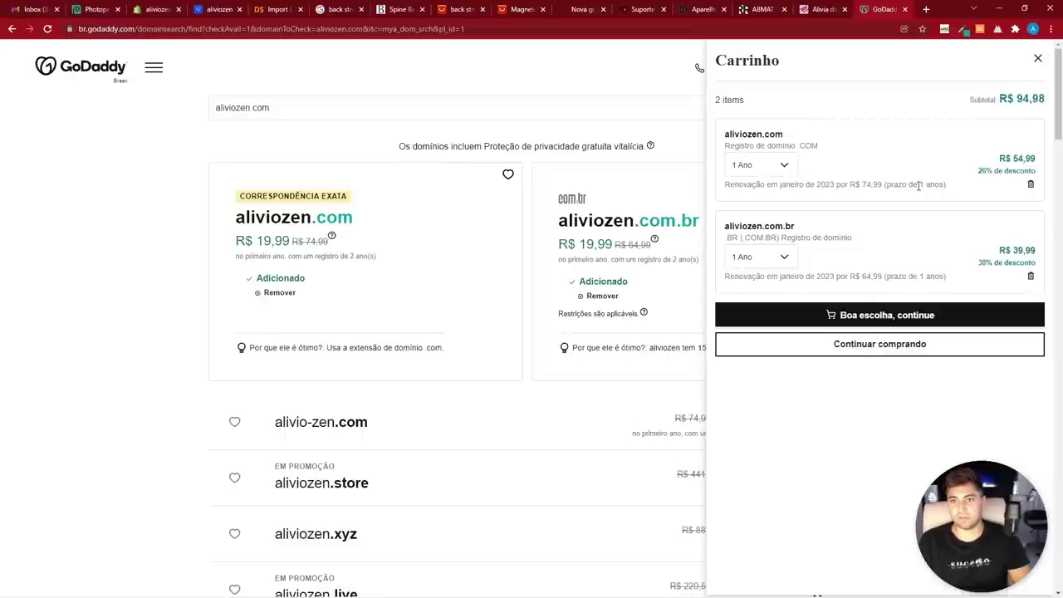
left_click_drag(1009, 157, 1035, 154)
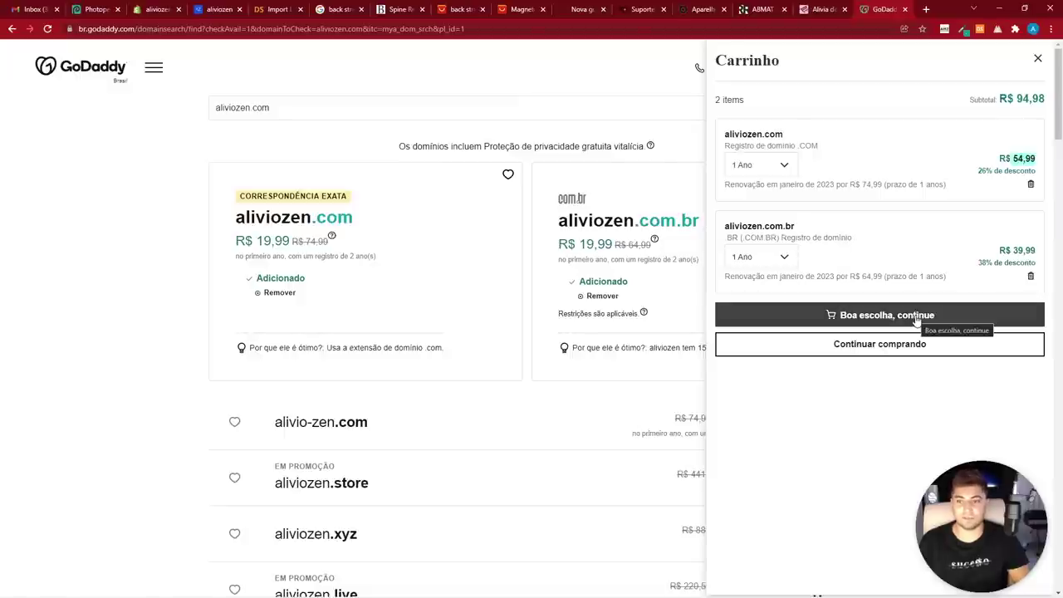
left_click(917, 319)
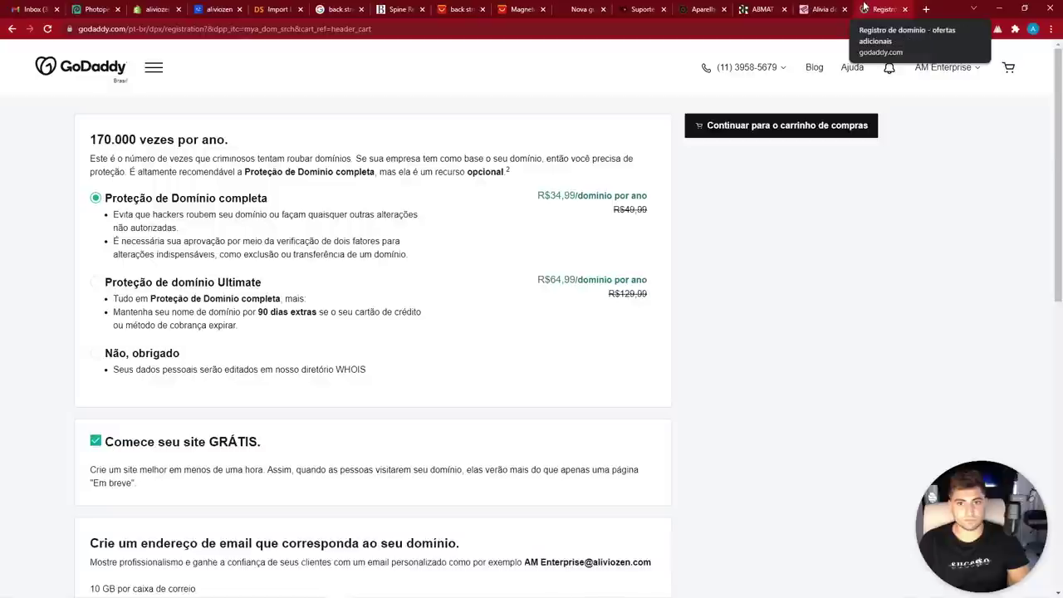
Step: Remove aliviozen.com.br from the cart and view the cart
left_click(10, 29)
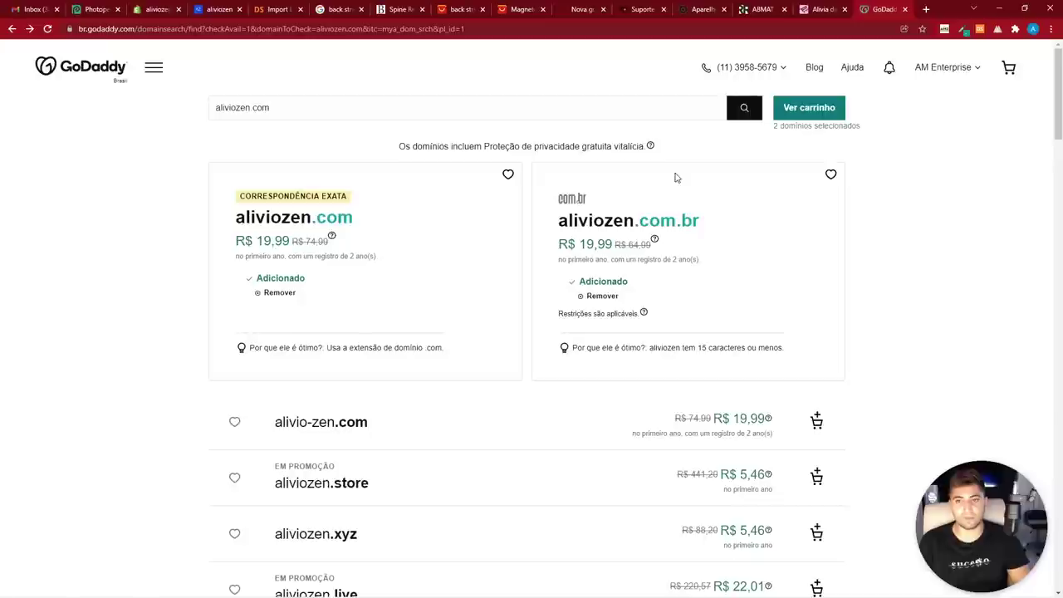
left_click(613, 297)
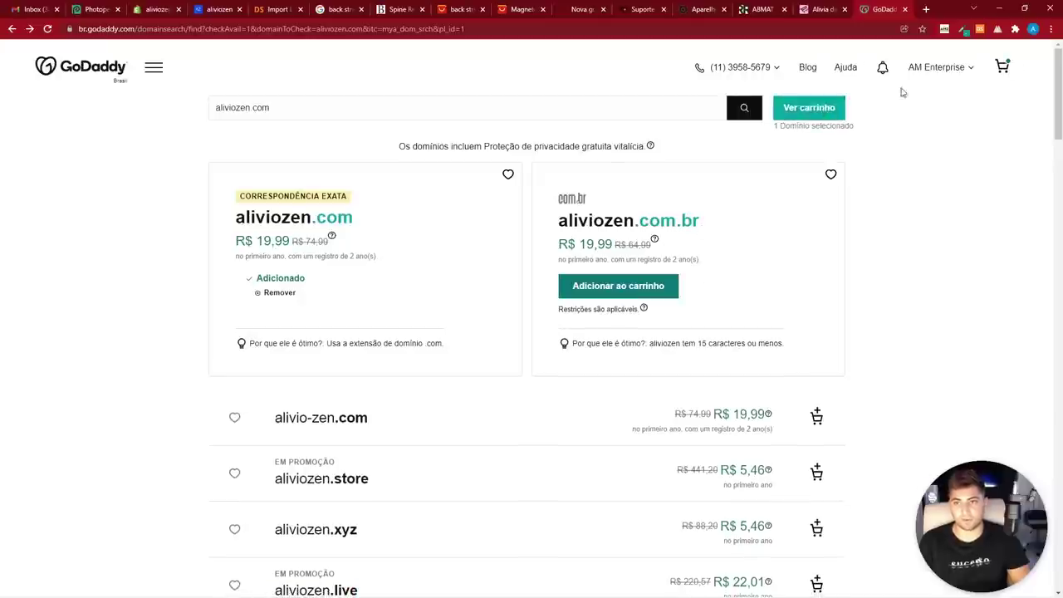
left_click(813, 107)
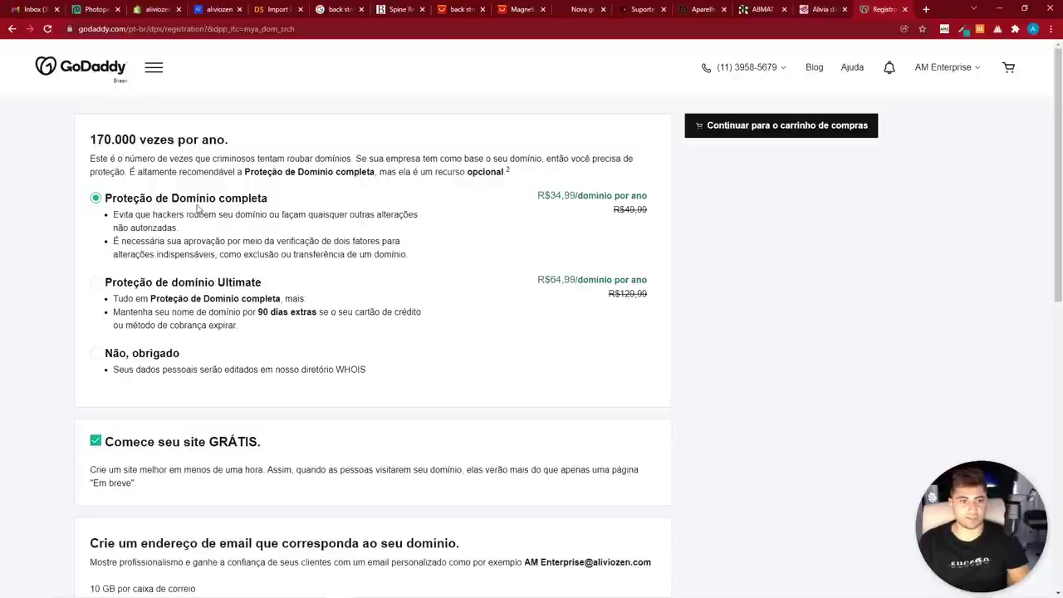
Step: Decline domain protection and the free website offer, then continue to the shopping cart
left_click(139, 360)
scroll(137, 349, "down", 2)
left_click(133, 332)
scroll(200, 349, "down", 3)
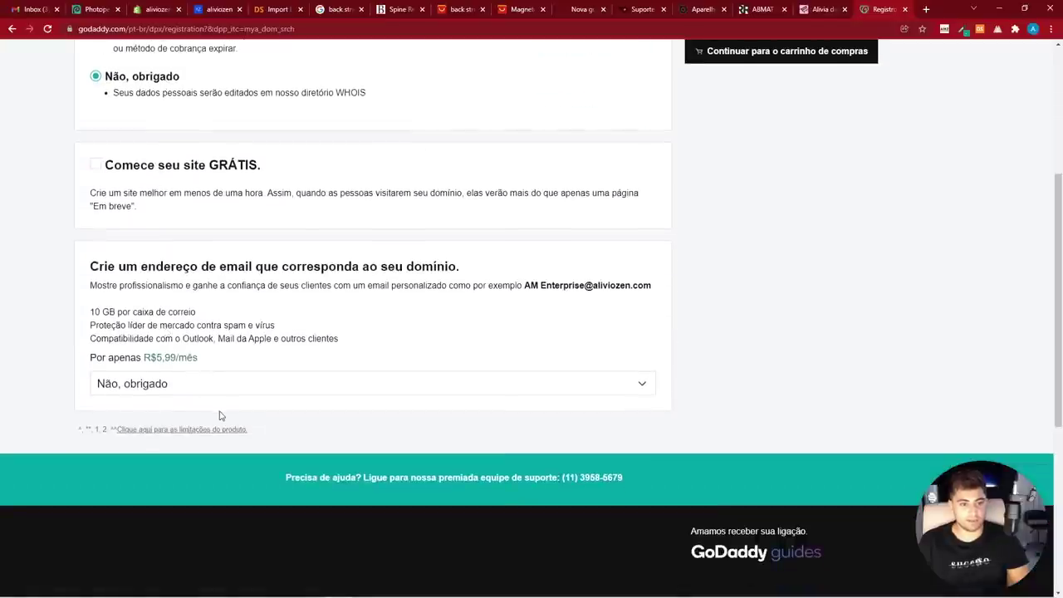
scroll(572, 436, "down", 3)
scroll(607, 351, "up", 4)
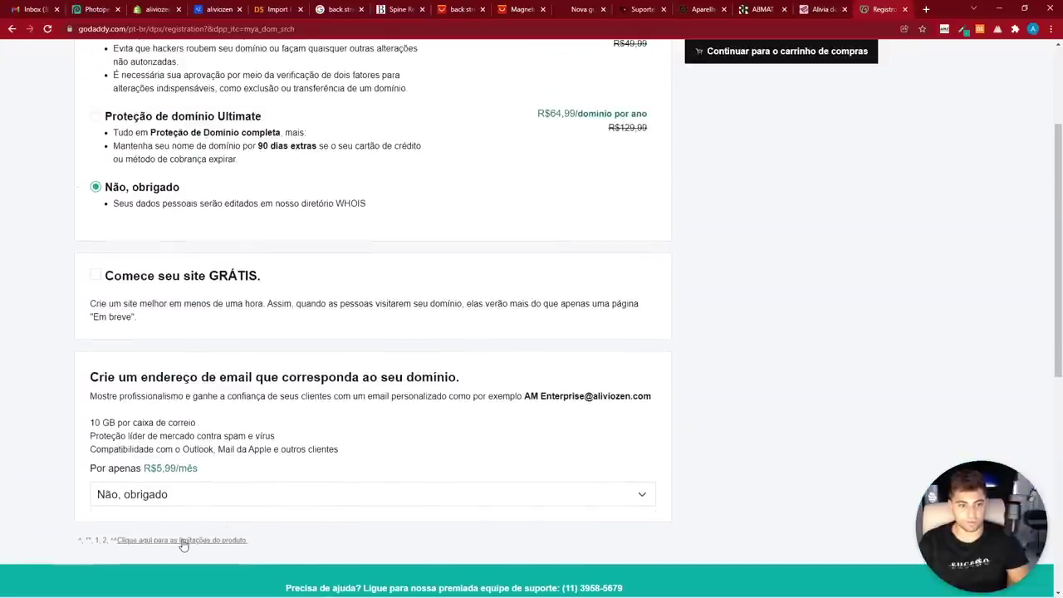
scroll(498, 436, "up", 2)
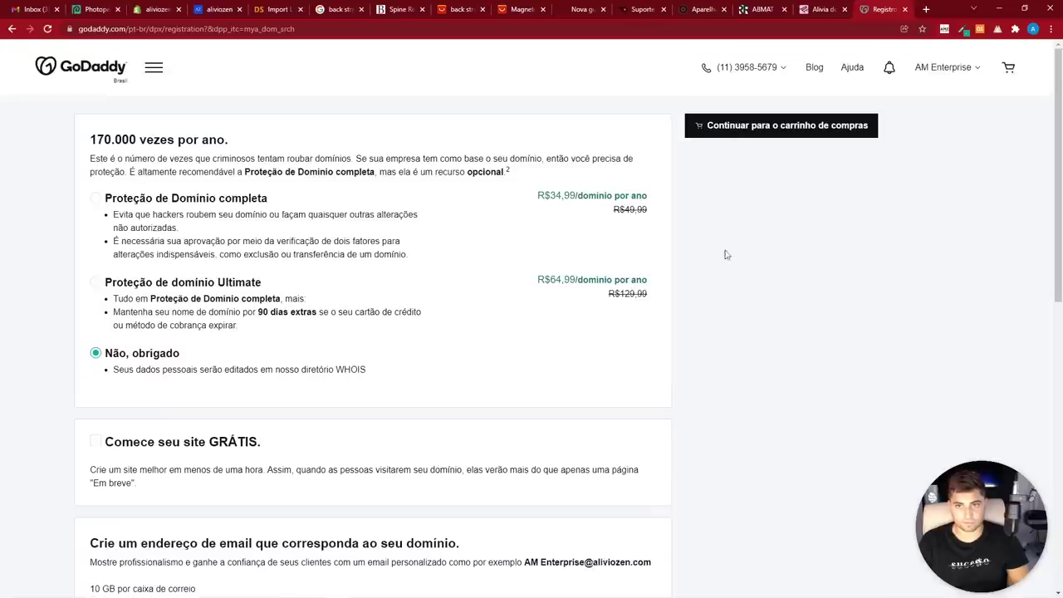
left_click(783, 127)
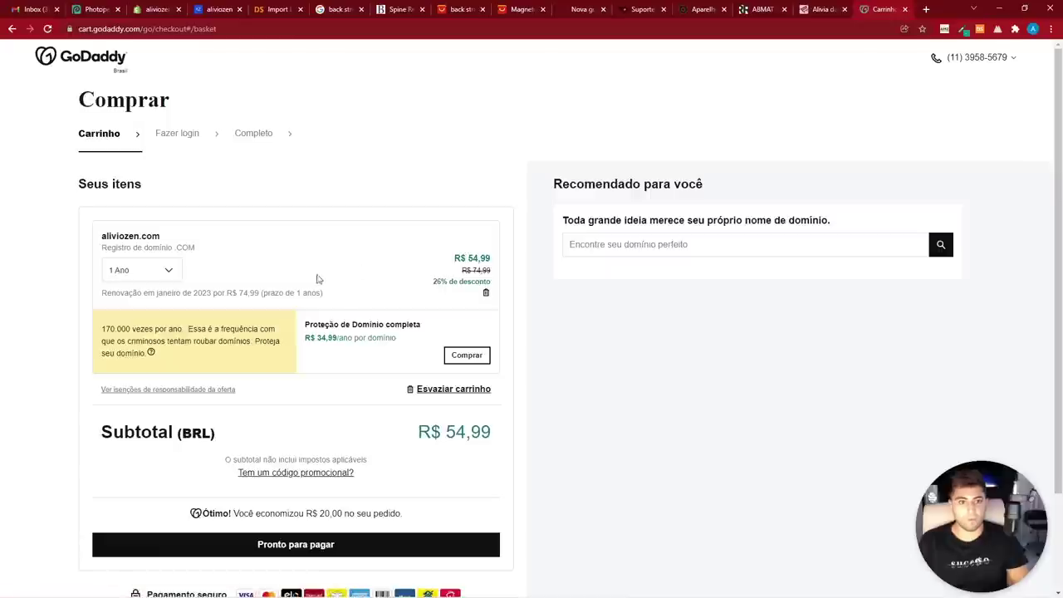
Step: Check out and complete the one-year aliviozen.com purchase totalling R$ 56,01
scroll(268, 372, "down", 1)
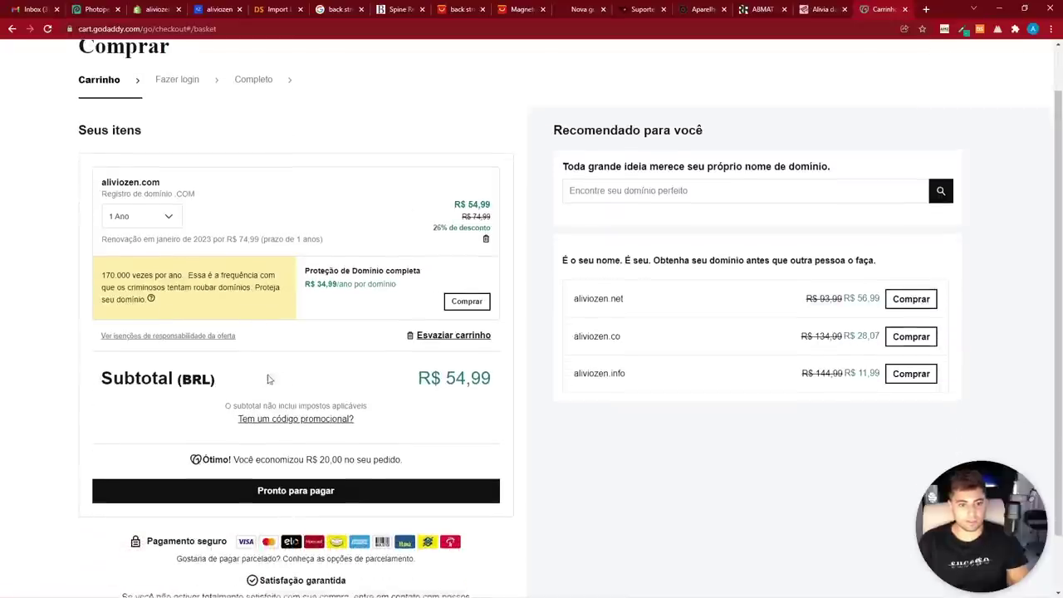
left_click(357, 494)
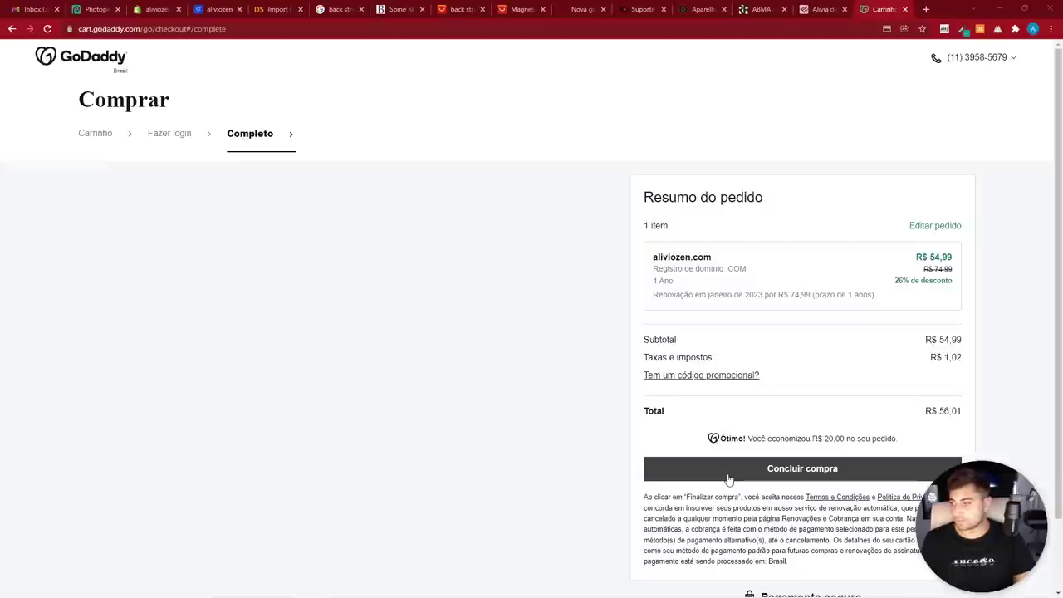
left_click(728, 477)
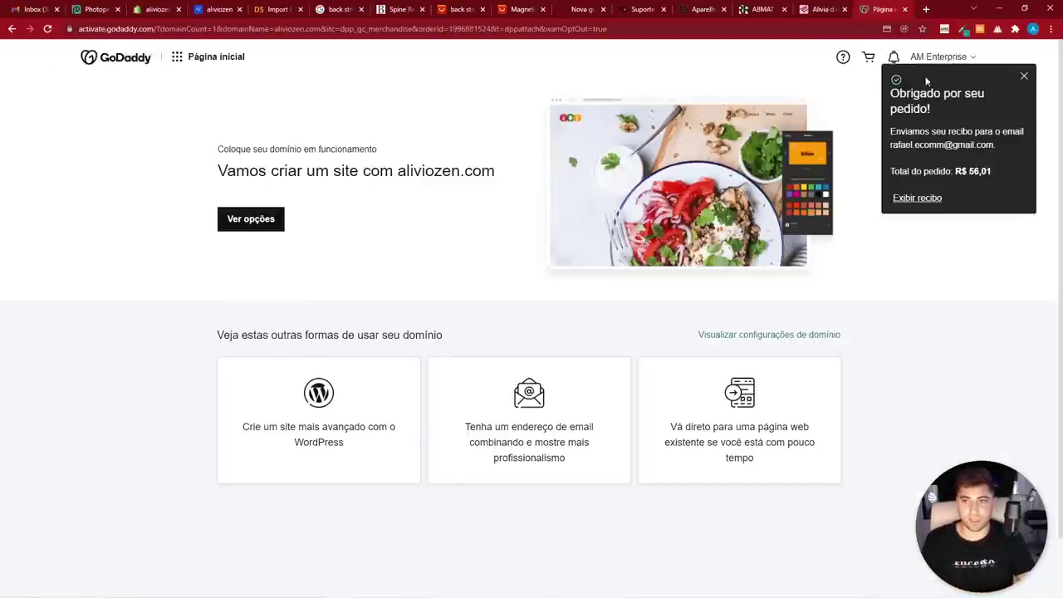
Step: Dismiss the GoDaddy order confirmation and open the Shopify store's Configurações
left_click(1029, 77)
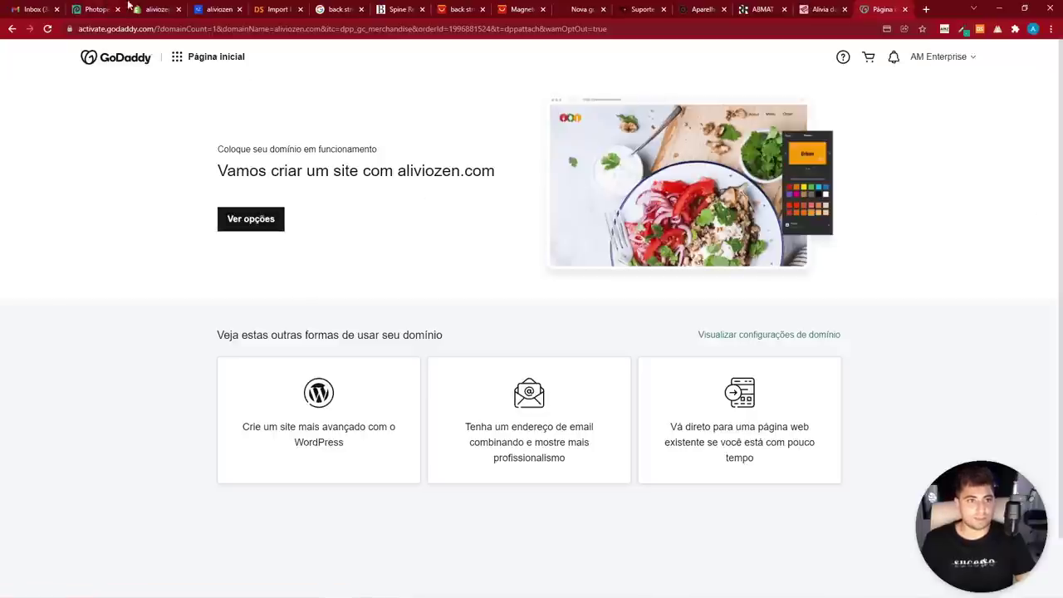
left_click(158, 7)
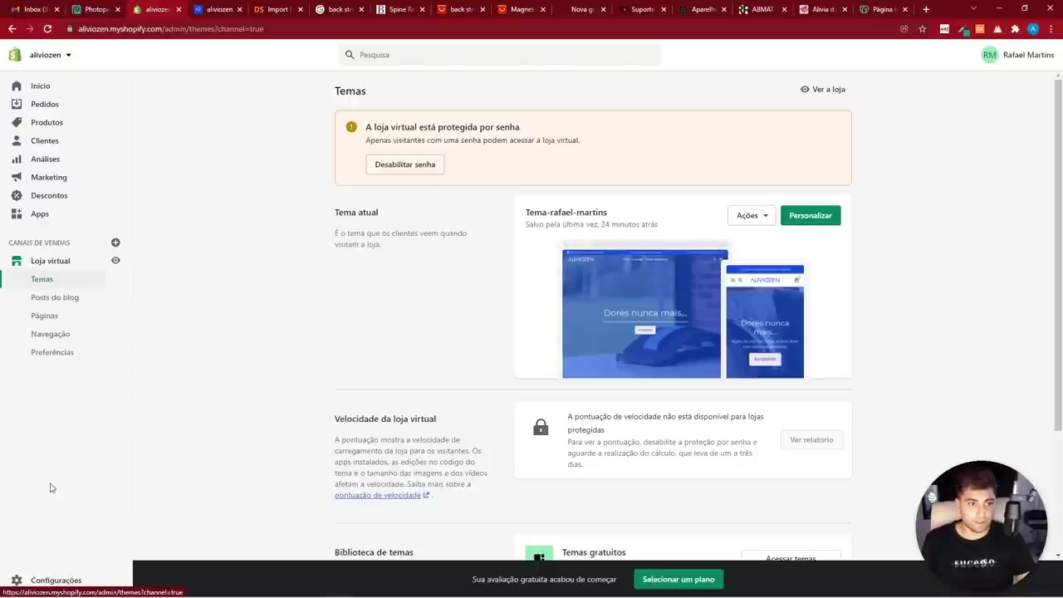
left_click(55, 581)
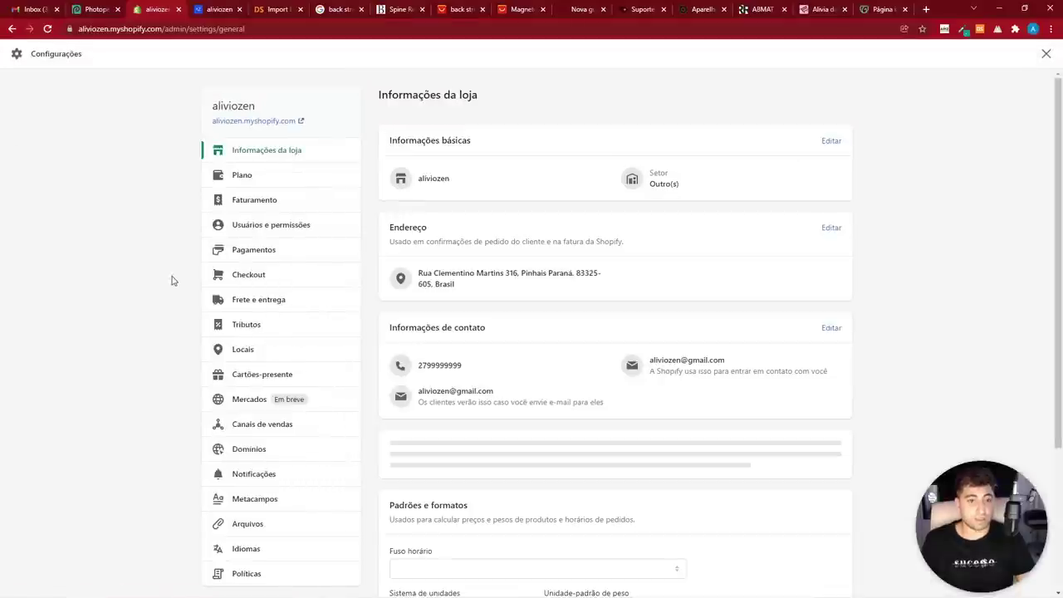
Step: Try connecting aliviozen.com as an existing domain and close the availability notice
left_click(249, 450)
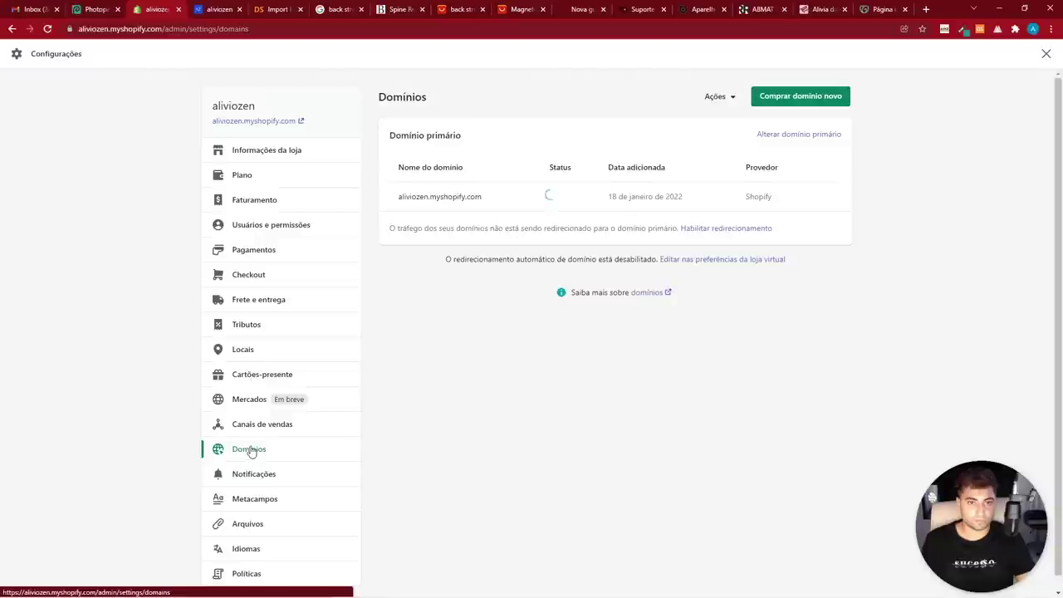
left_click(730, 97)
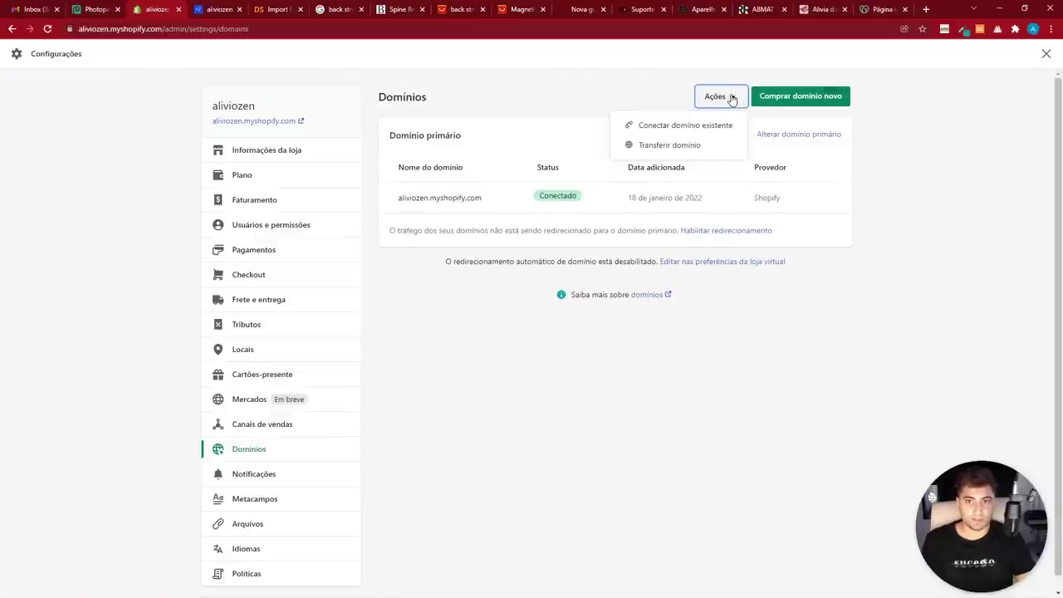
left_click(670, 129)
left_click(566, 162)
type("a")
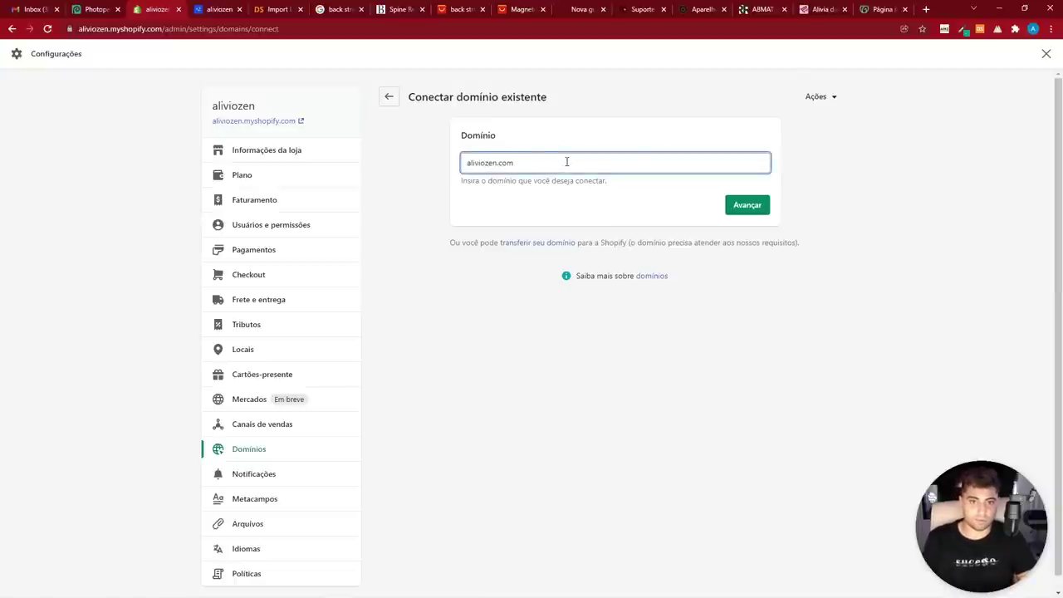
type("liviozen.com")
left_click(734, 208)
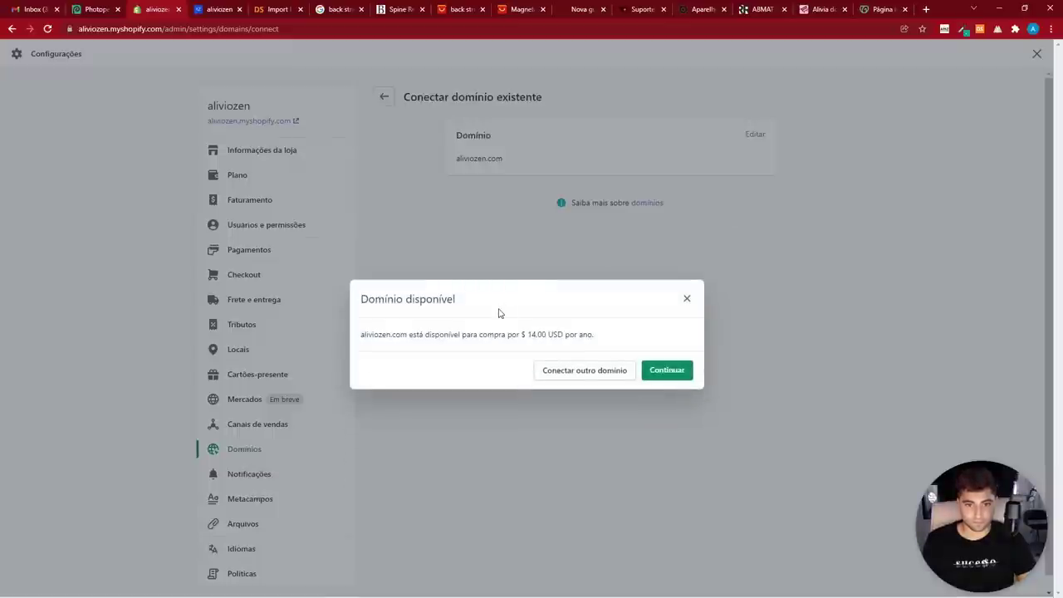
left_click(686, 298)
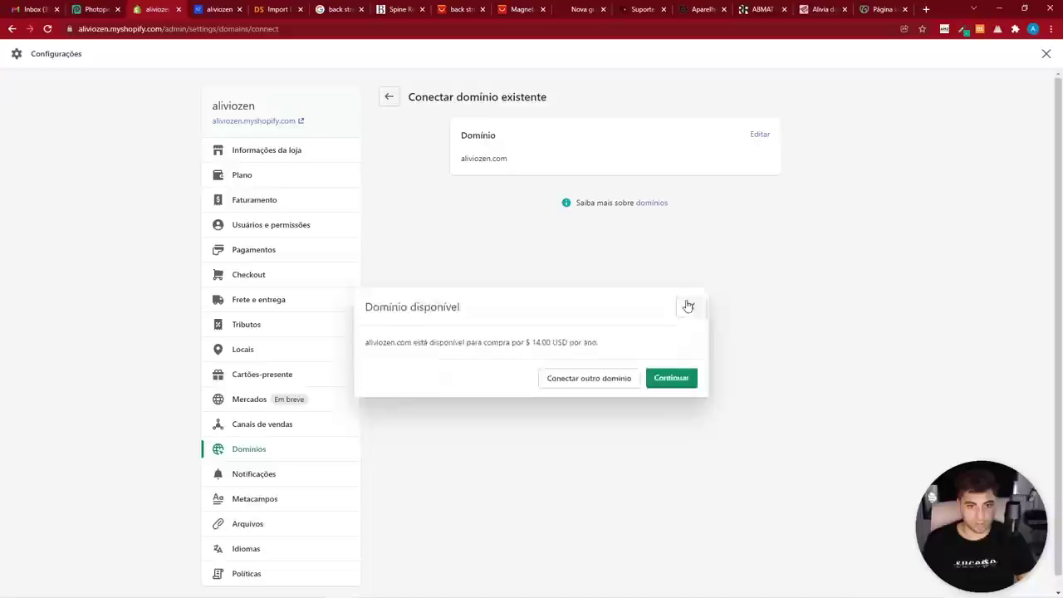
Step: Reload and resubmit the connect-domain form, then switch back to GoDaddy
left_click(48, 29)
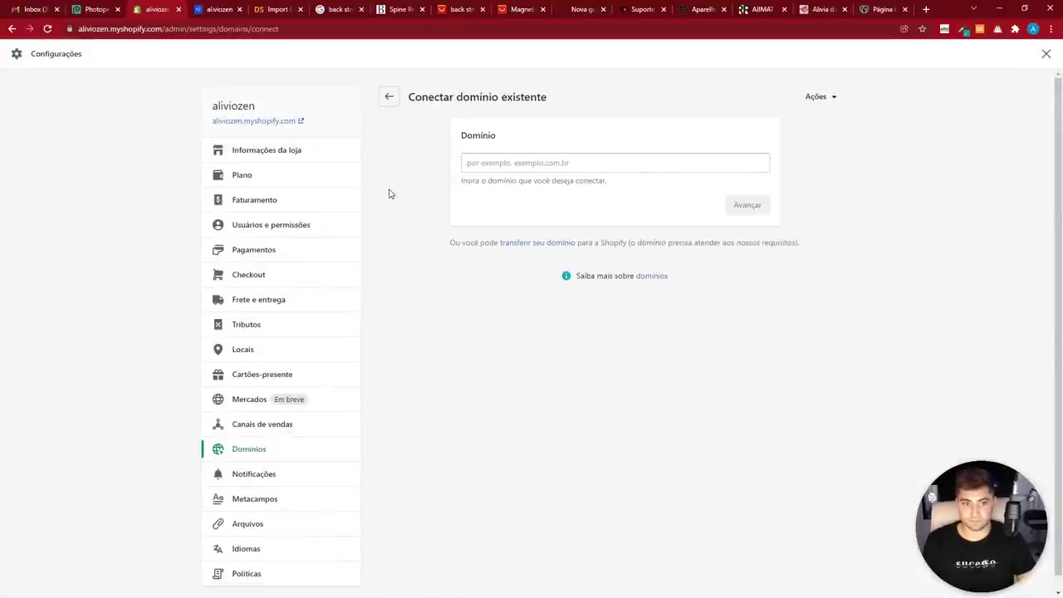
left_click(501, 163)
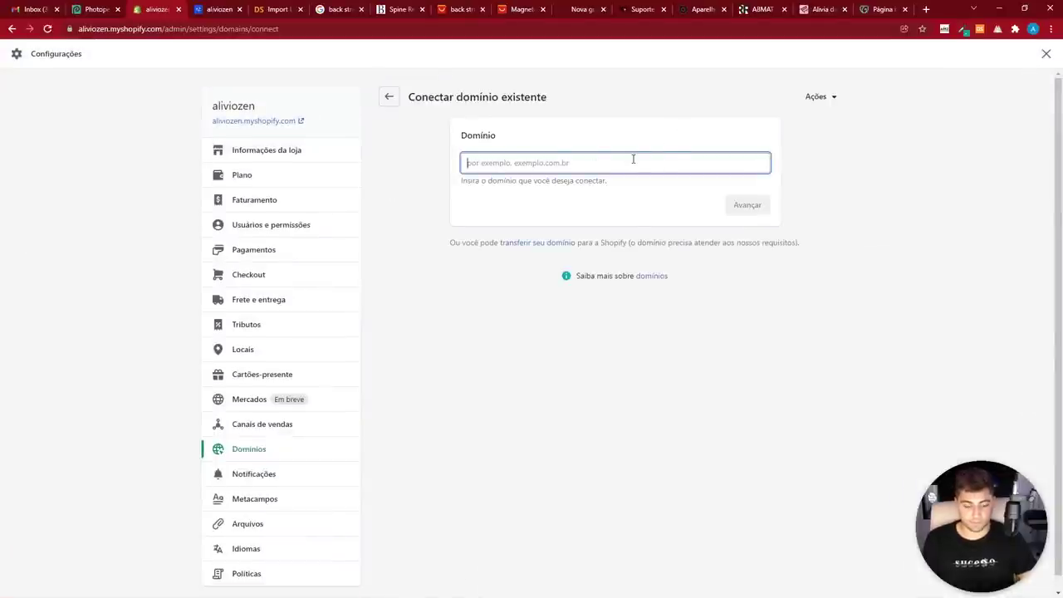
type("aliviozen.com")
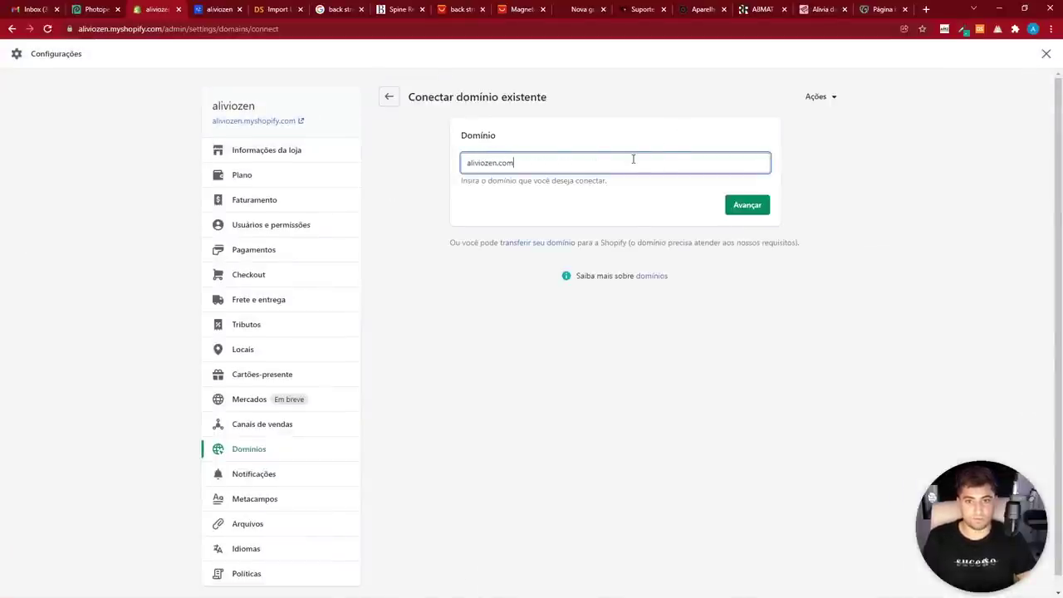
key("Return")
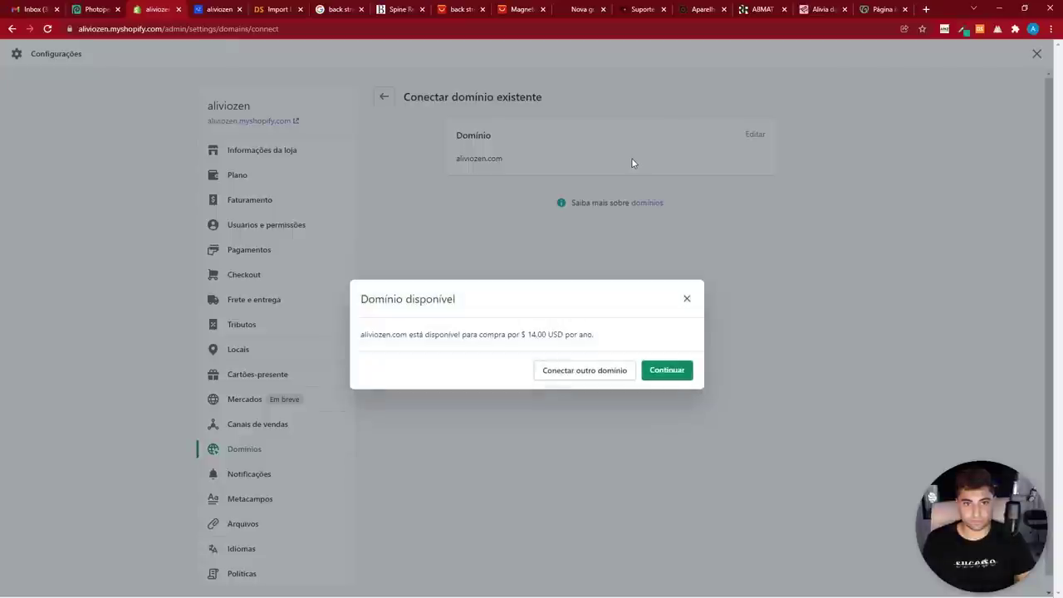
key("ctrl+9")
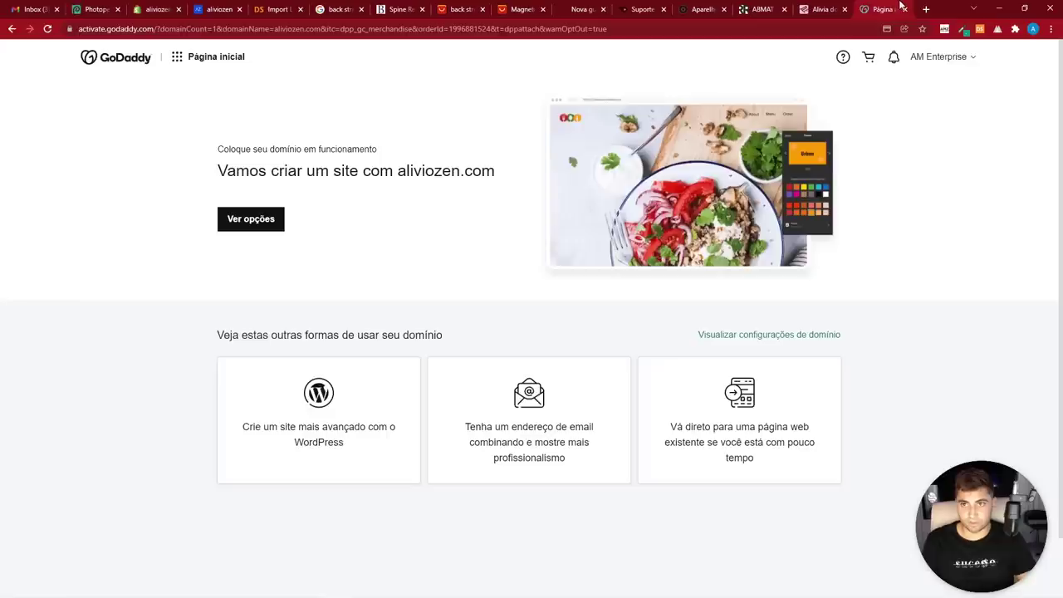
Step: Check the purchased aliviozen.com domain in GoDaddy, then close Configurações back to the admin home
left_click_drag(348, 190, 530, 176)
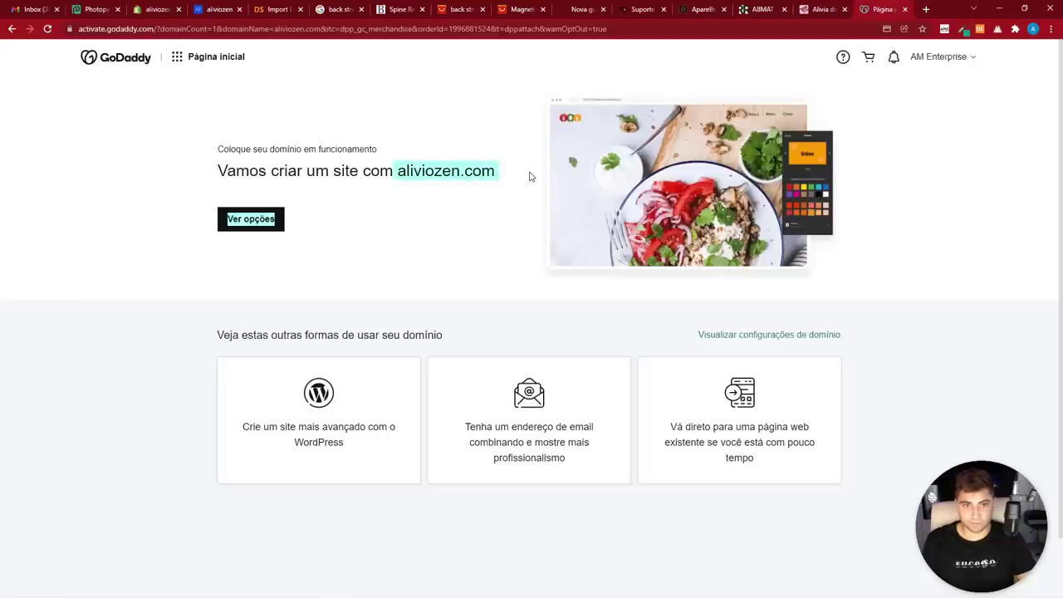
left_click(529, 175)
left_click(823, 9)
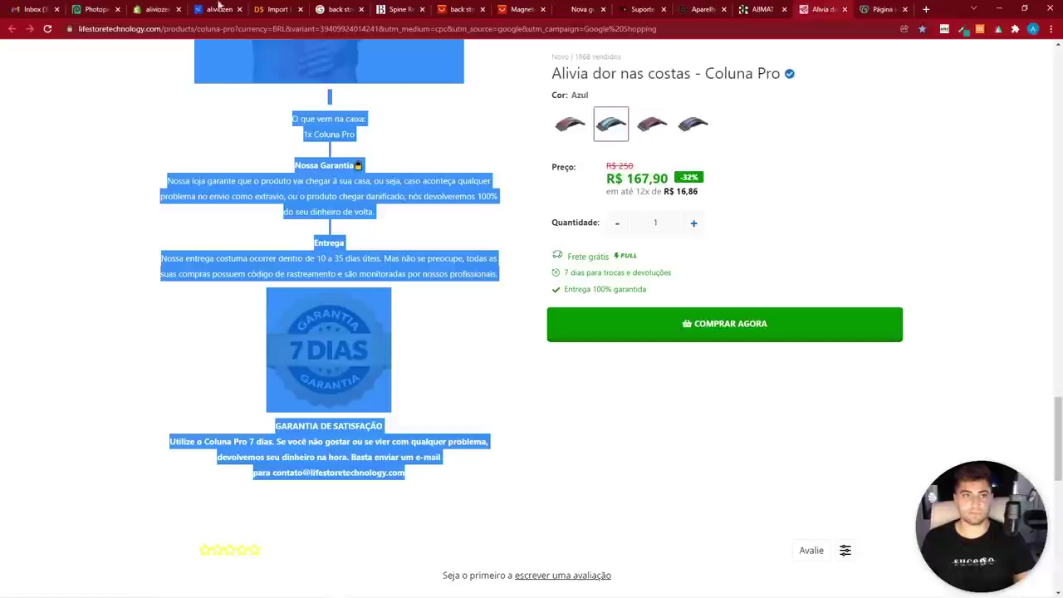
left_click(153, 9)
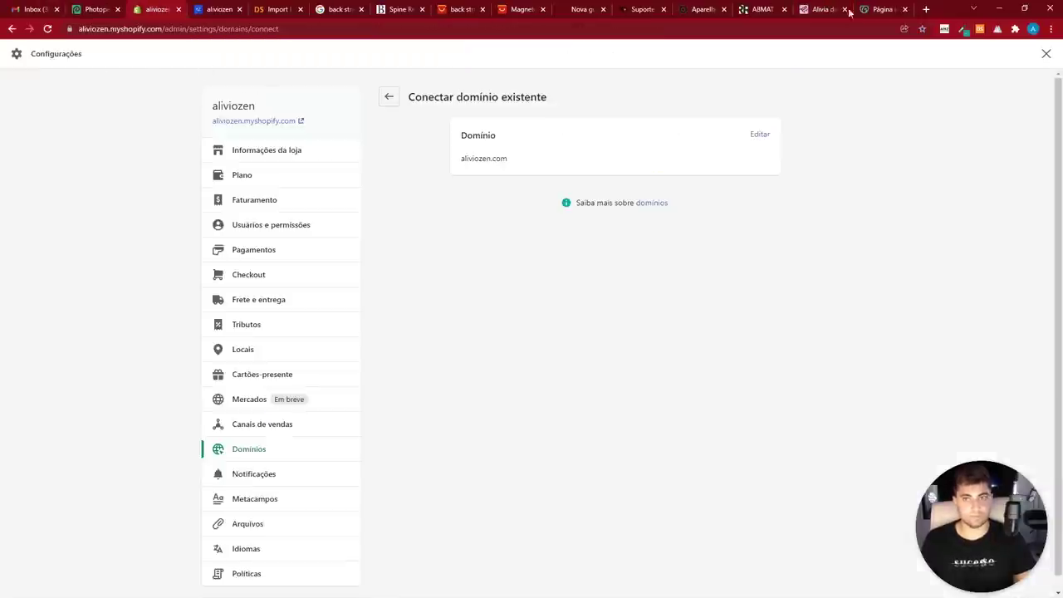
left_click(1045, 55)
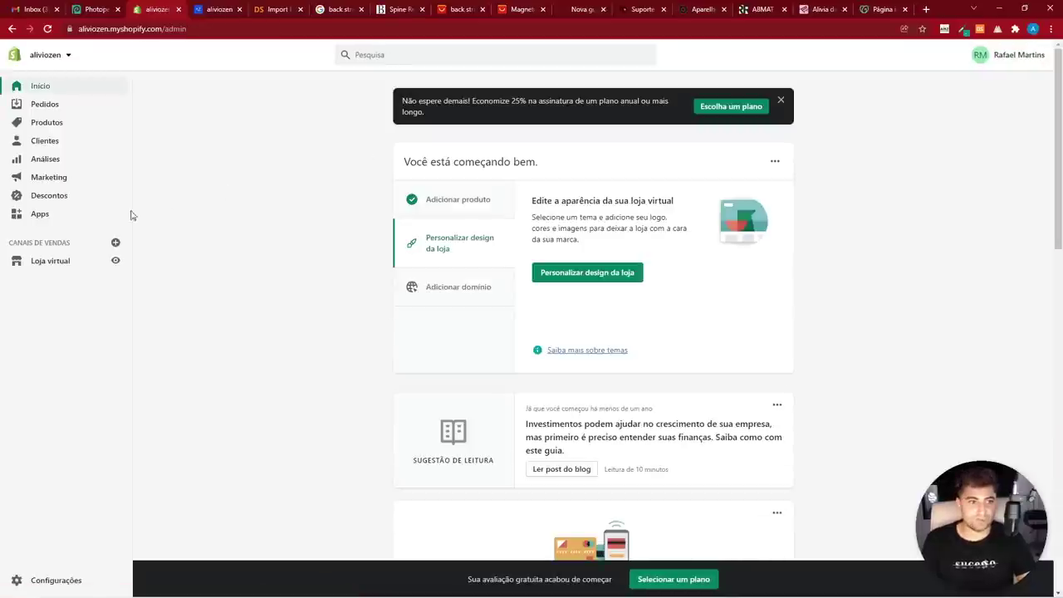
Step: Open the code editor for the current theme and compare it with the live aliviozen storefront
left_click(70, 261)
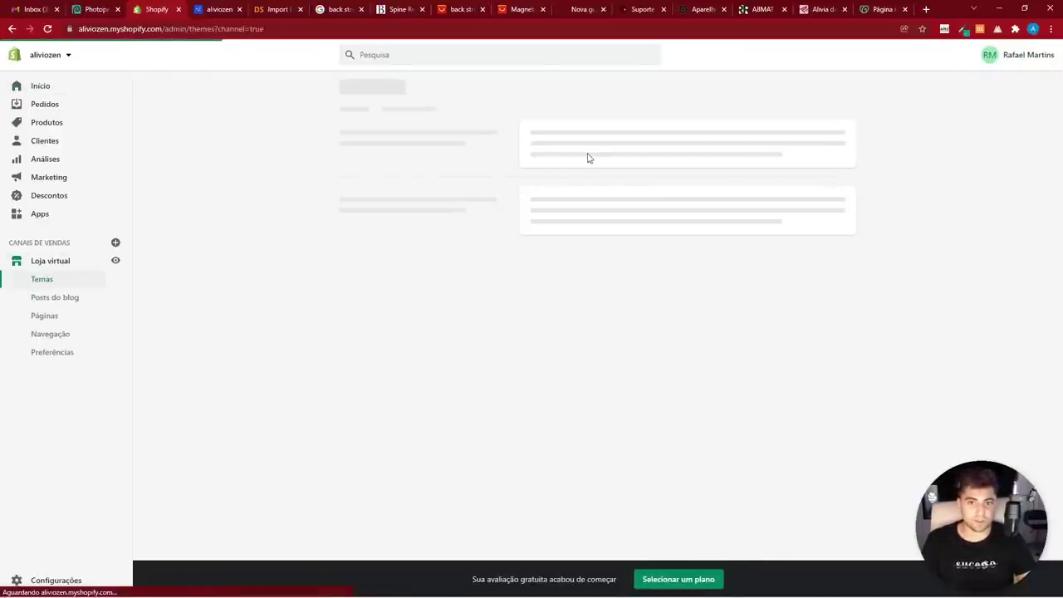
left_click(746, 215)
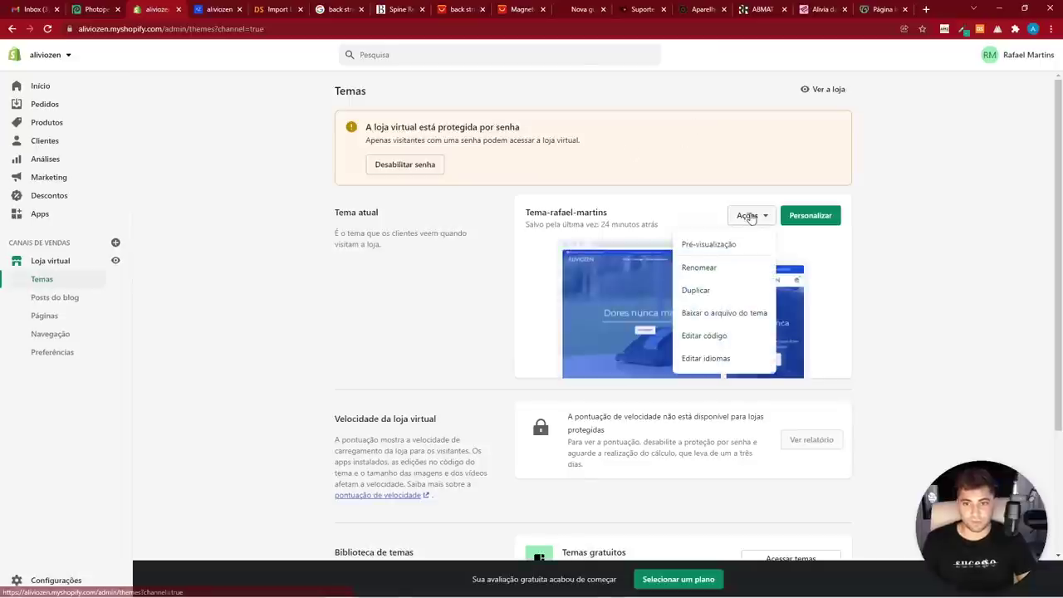
left_click(705, 335)
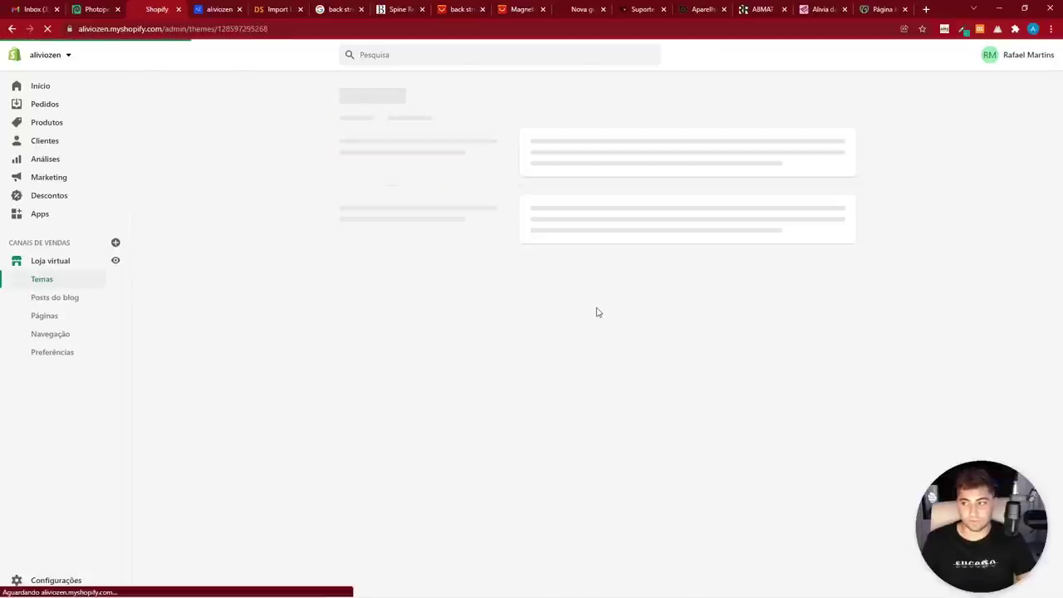
left_click(217, 9)
scroll(498, 174, "down", 8)
scroll(651, 172, "up", 1)
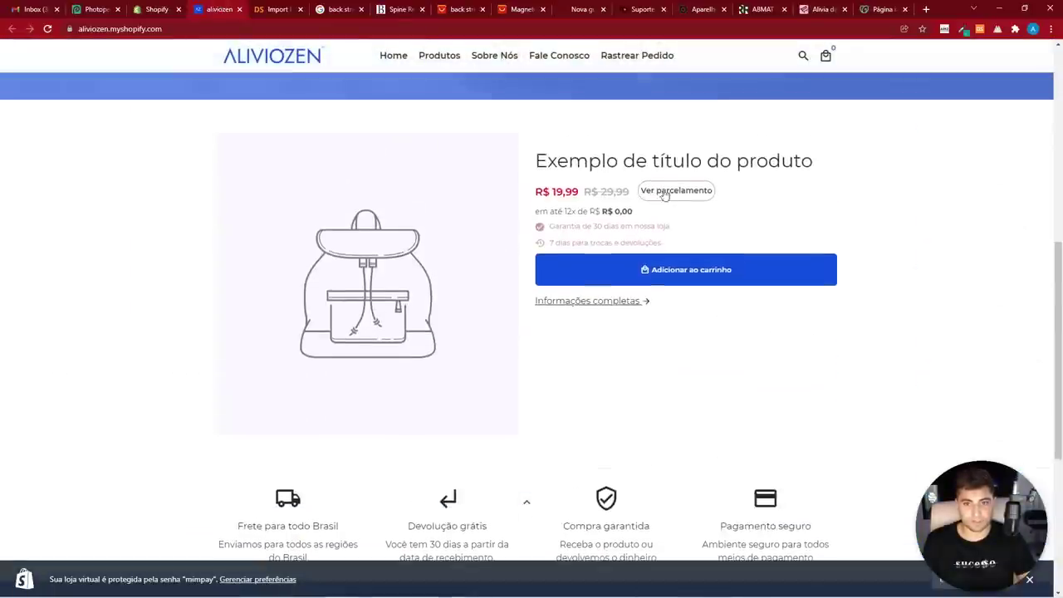
left_click_drag(674, 243, 549, 211)
left_click(719, 194)
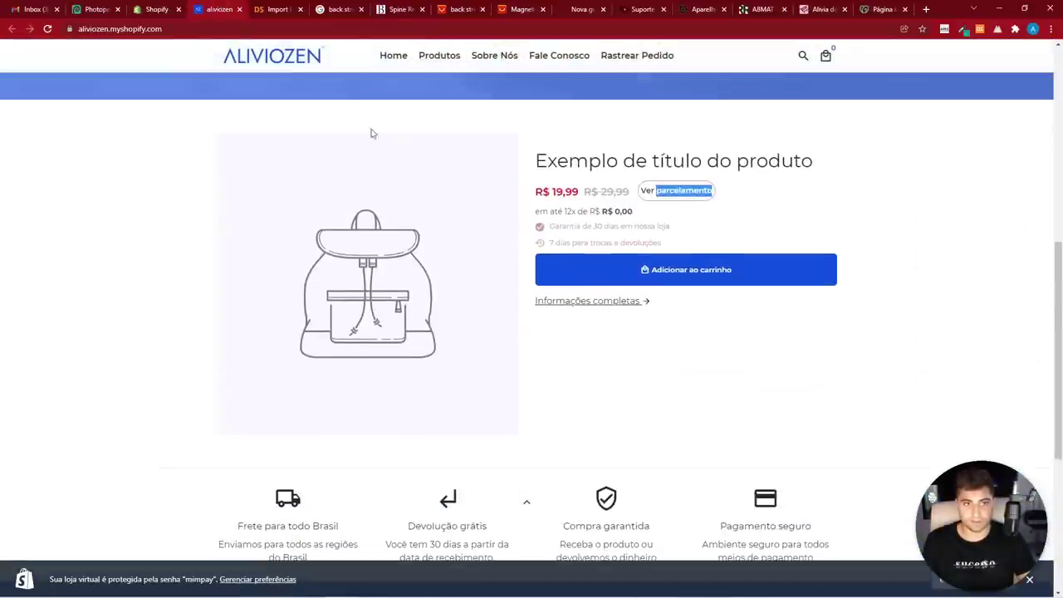
left_click(158, 10)
Step: Open the Sections product-template.liquid file, then close it again
scroll(212, 370, "down", 5)
scroll(191, 431, "down", 1)
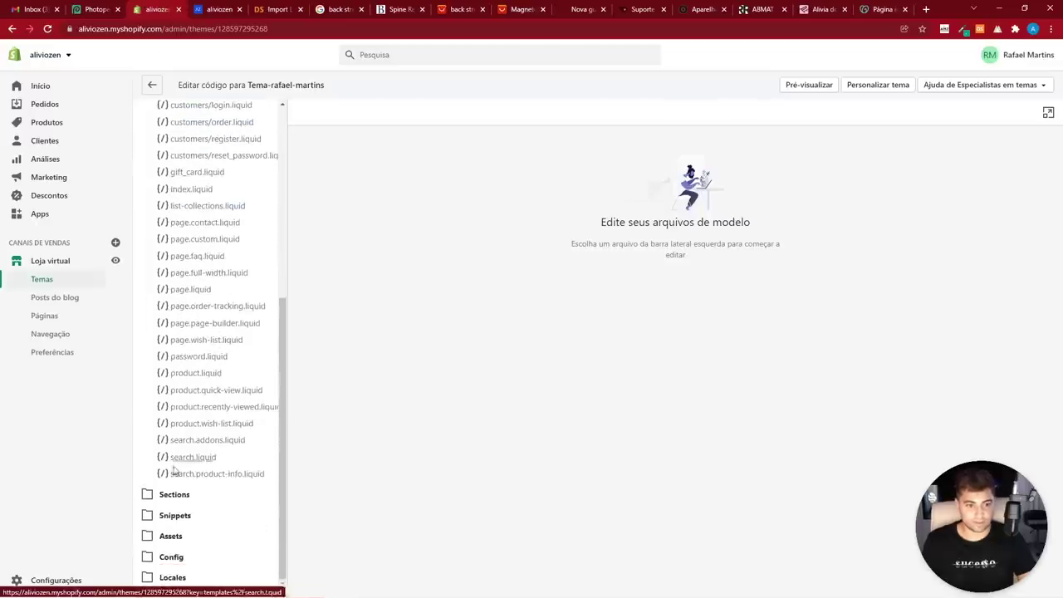
left_click(172, 493)
scroll(174, 502, "down", 5)
scroll(179, 501, "down", 5)
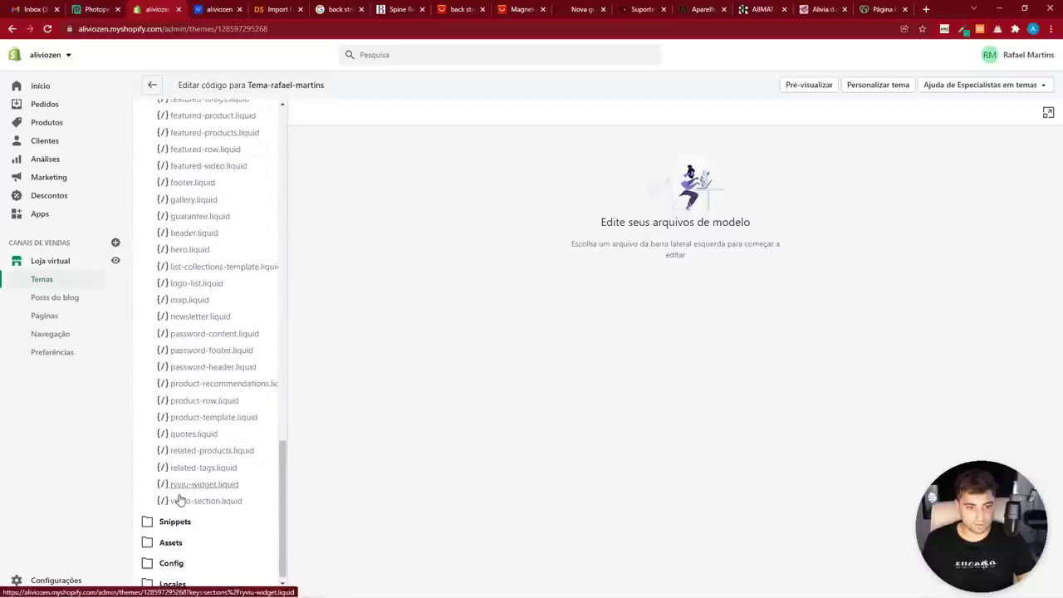
left_click(219, 413)
left_click(387, 112)
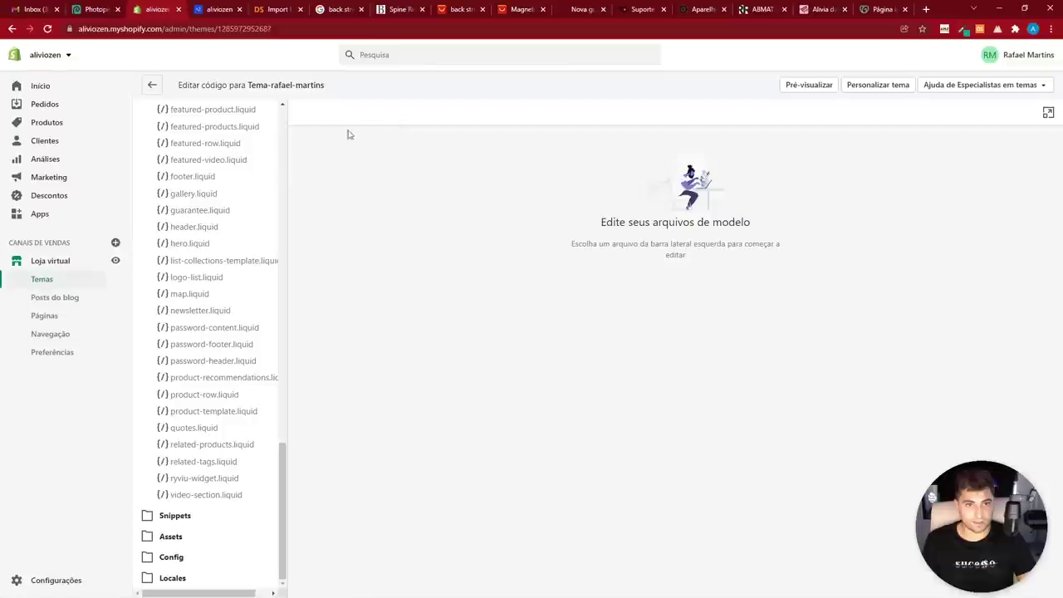
Step: Expand Snippets, collapse Templates and Layout, and open the Snippets product-template.liquid file
left_click(166, 522)
scroll(209, 349, "up", 4)
scroll(209, 348, "up", 10)
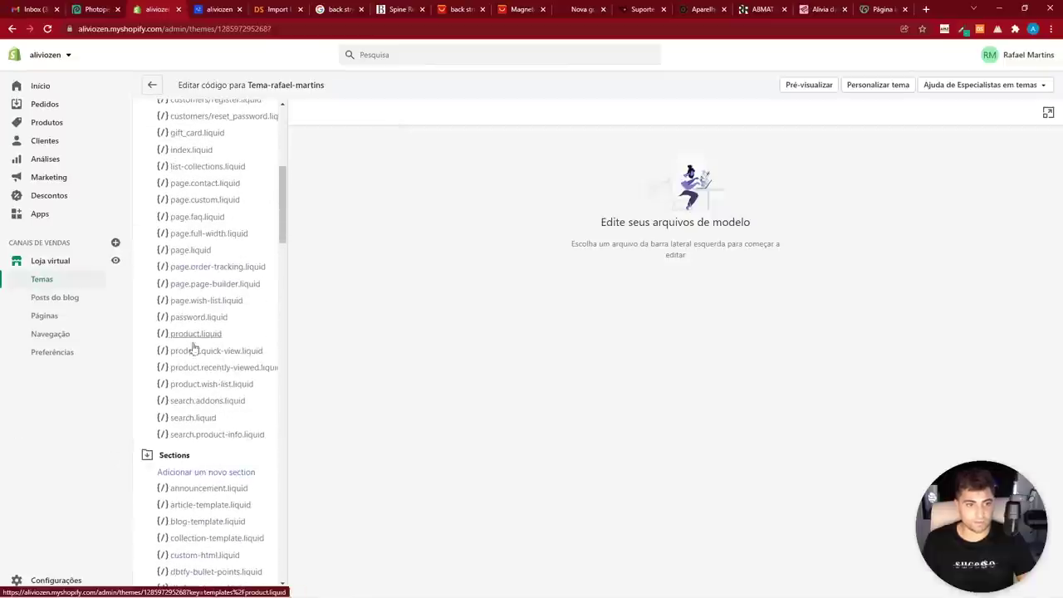
left_click(171, 235)
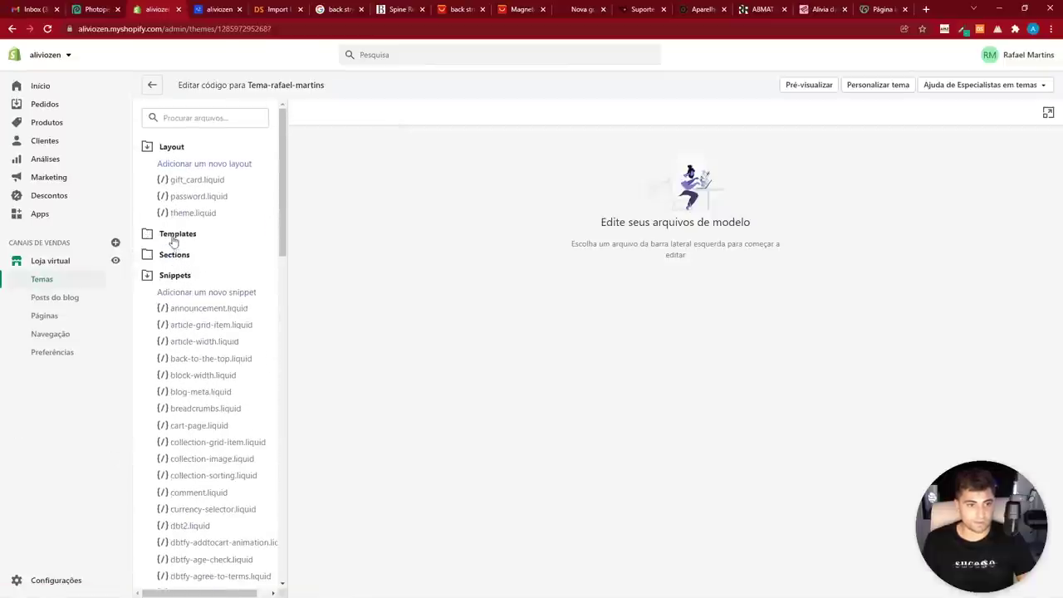
left_click(166, 147)
scroll(195, 388, "down", 5)
scroll(199, 387, "down", 5)
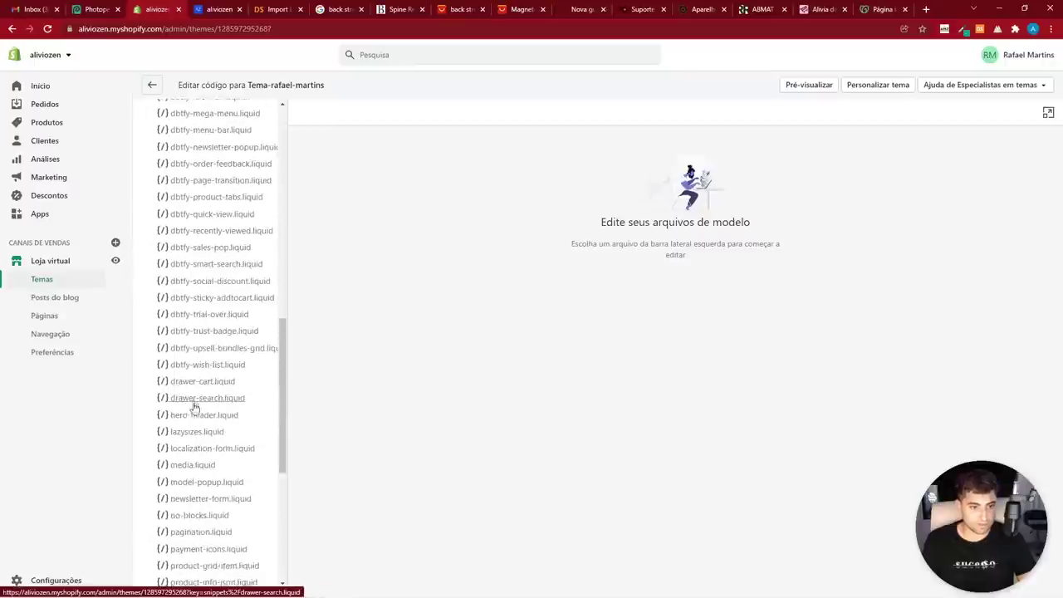
left_click(213, 378)
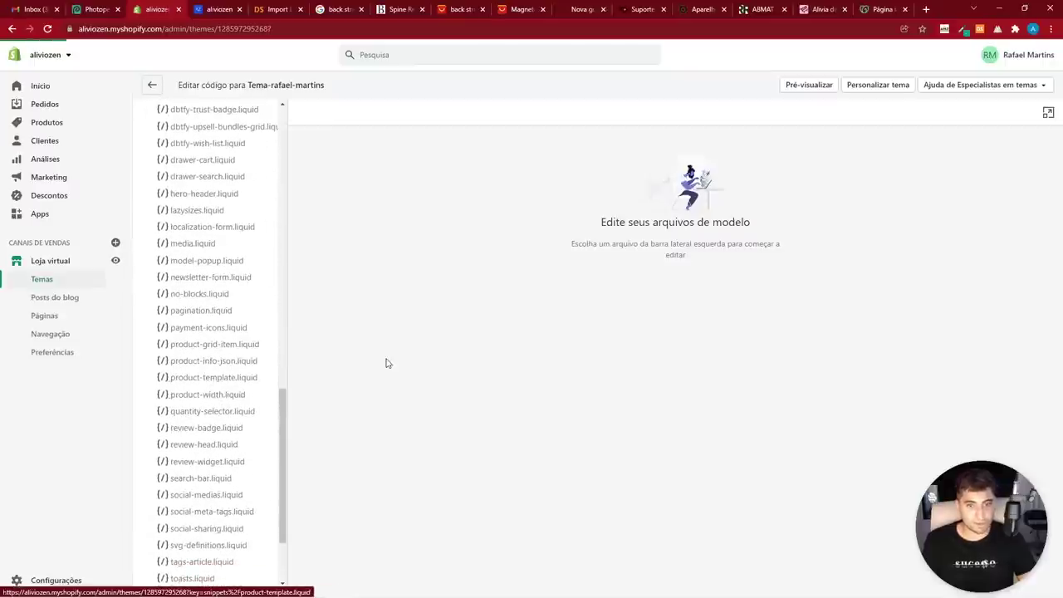
scroll(586, 365, "down", 8)
scroll(586, 365, "down", 15)
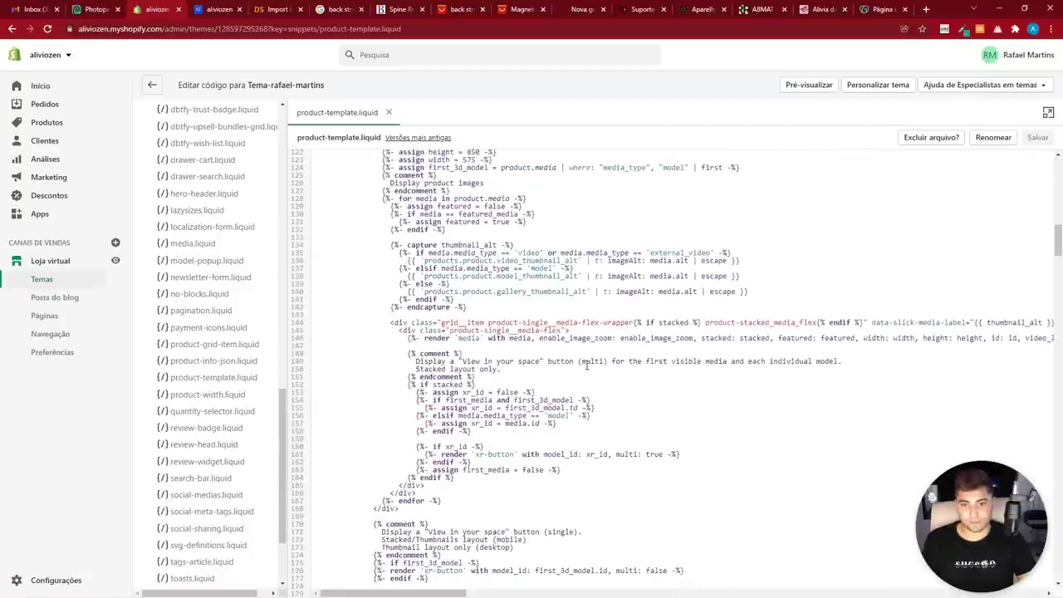
Step: Locate the #ce99aa icon fill on line 368 and the #515151 installment text colour
scroll(586, 371, "down", 8)
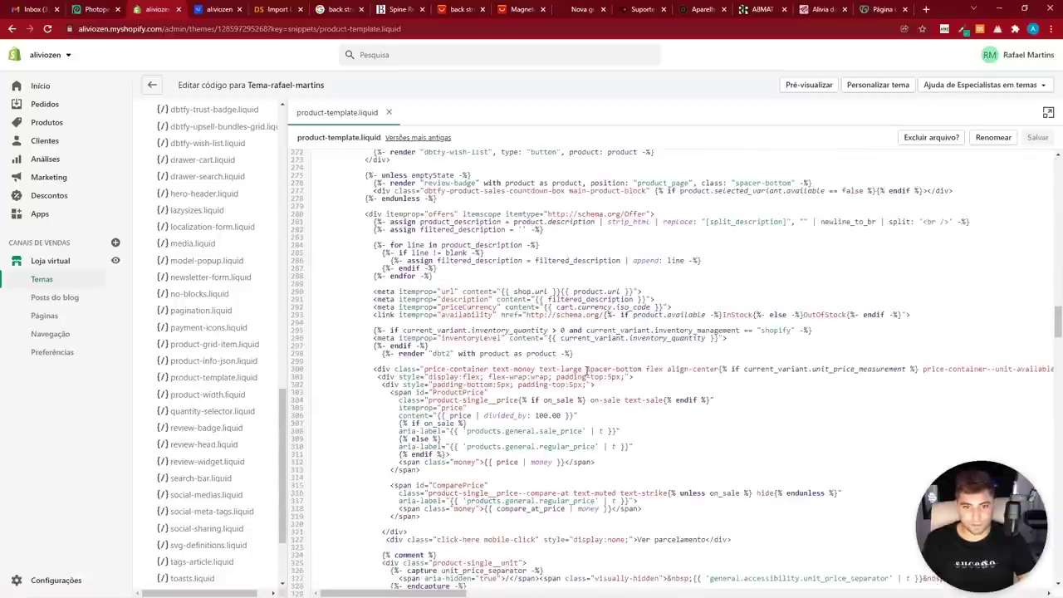
scroll(531, 340, "up", 4)
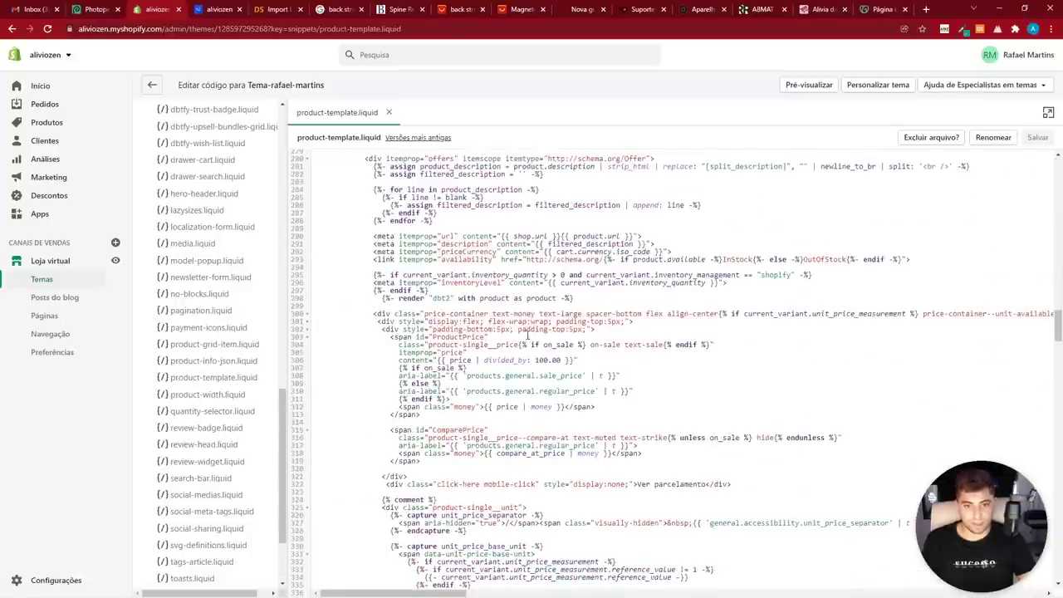
scroll(527, 335, "down", 7)
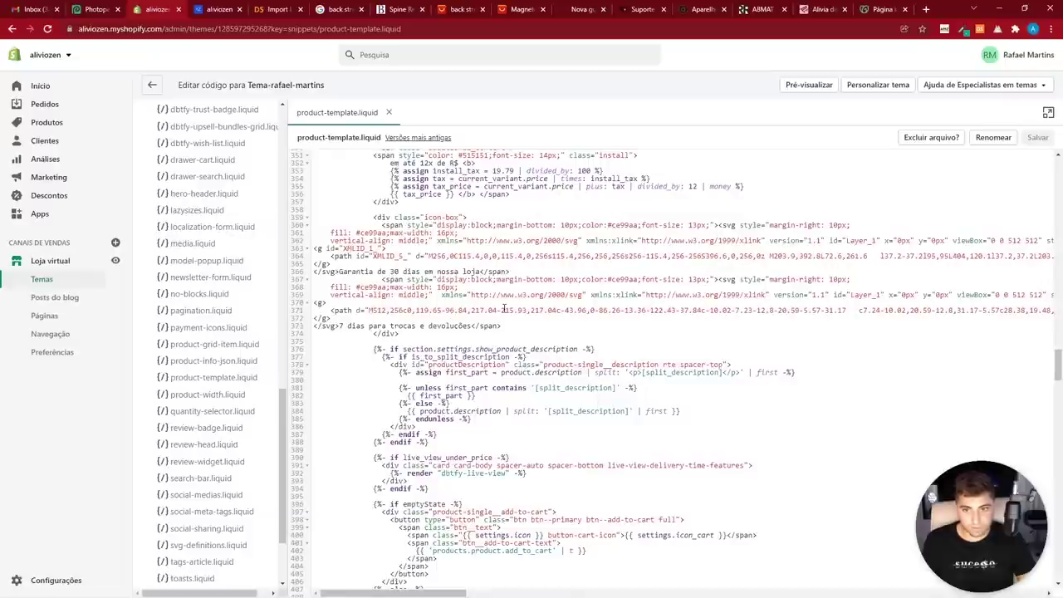
left_click_drag(387, 286, 357, 288)
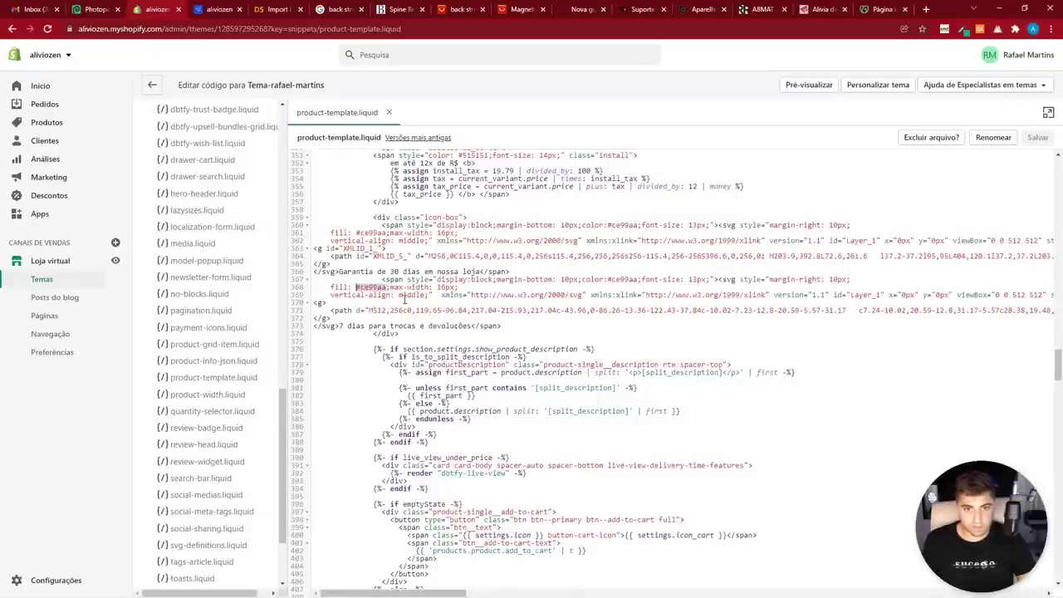
scroll(406, 298, "up", 1)
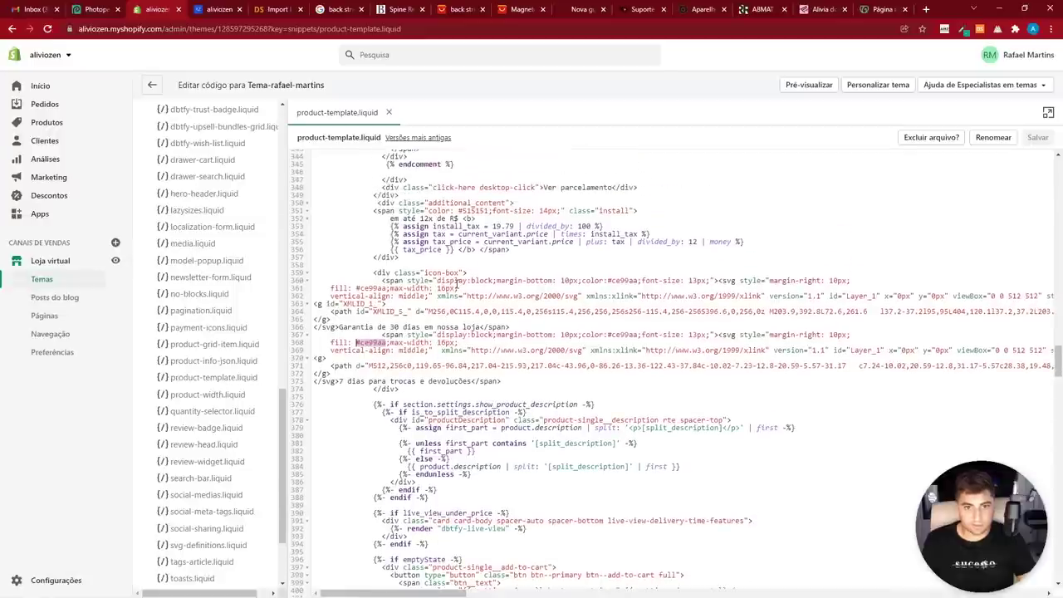
left_click_drag(491, 211, 457, 211)
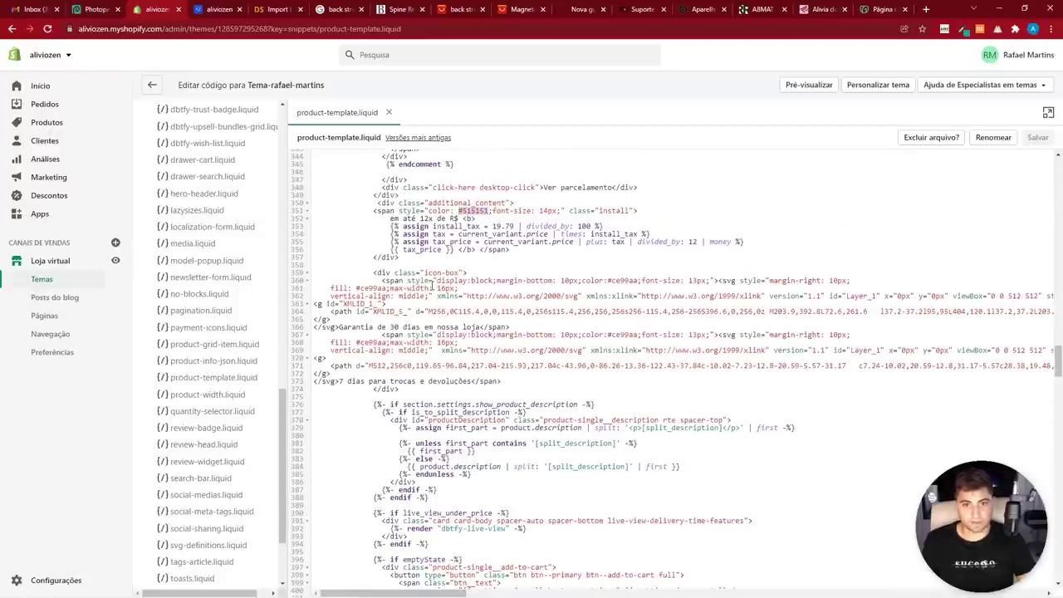
left_click(380, 317)
left_click(395, 327)
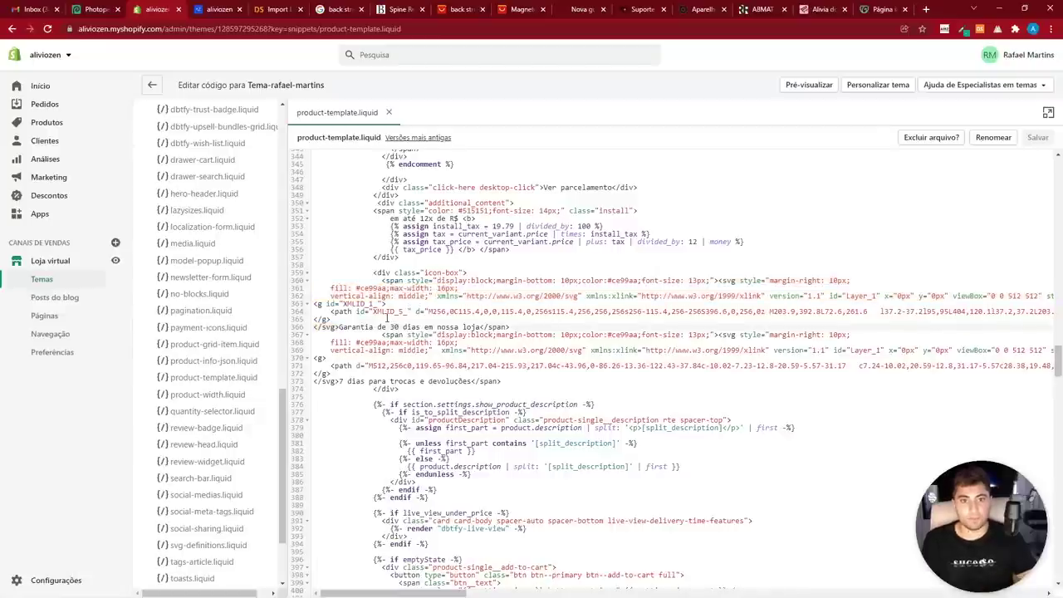
scroll(391, 324, "up", 1)
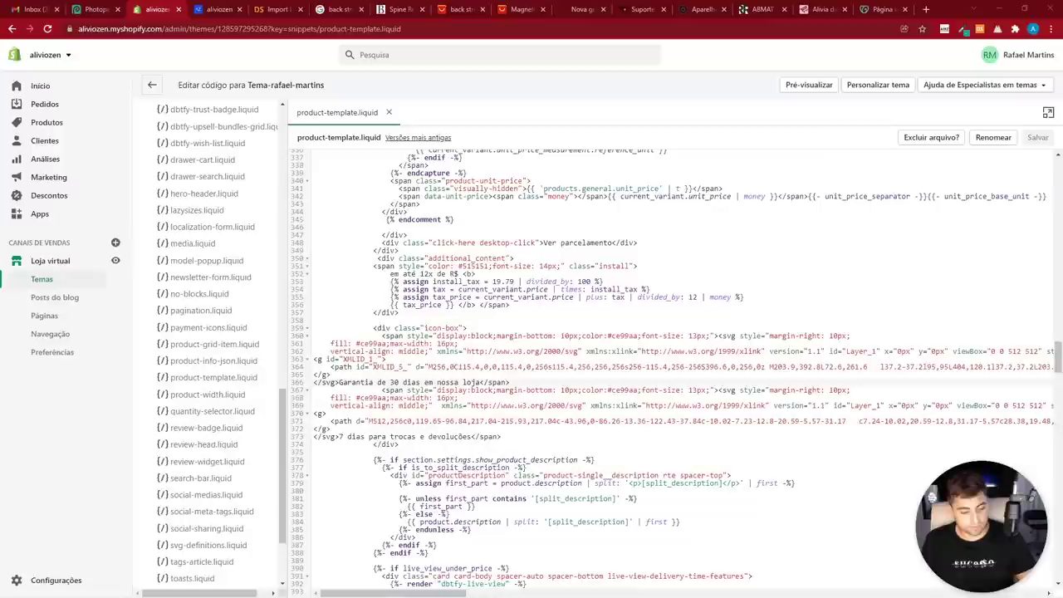
Step: Replace both icon fills #ce99aa with #1050e0 and save the template
left_click(356, 344)
left_click_drag(356, 343, 383, 344)
type("#1050e0")
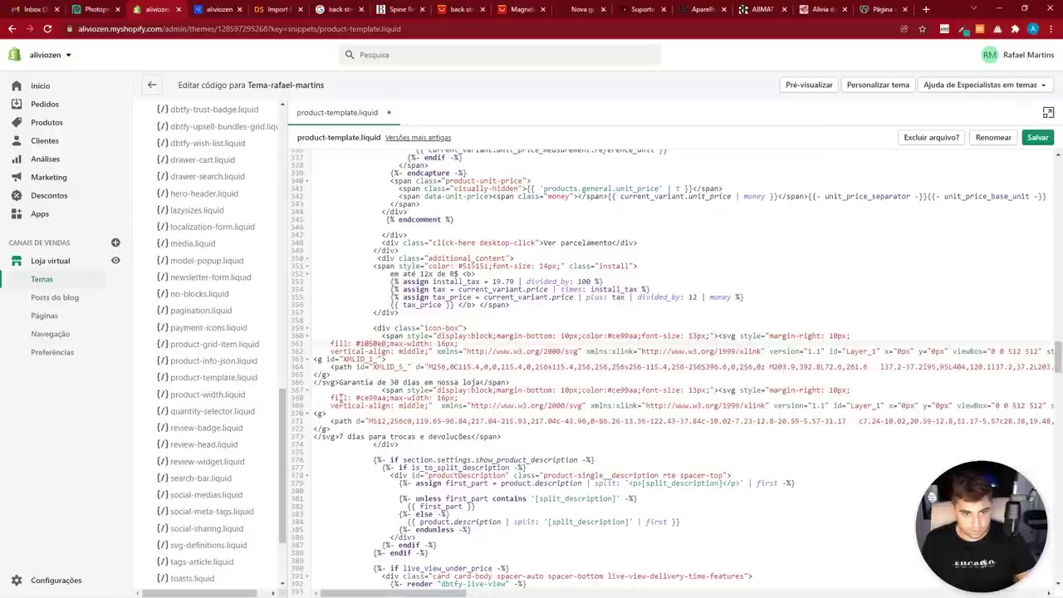
left_click_drag(355, 397, 383, 398)
type("#1050e0")
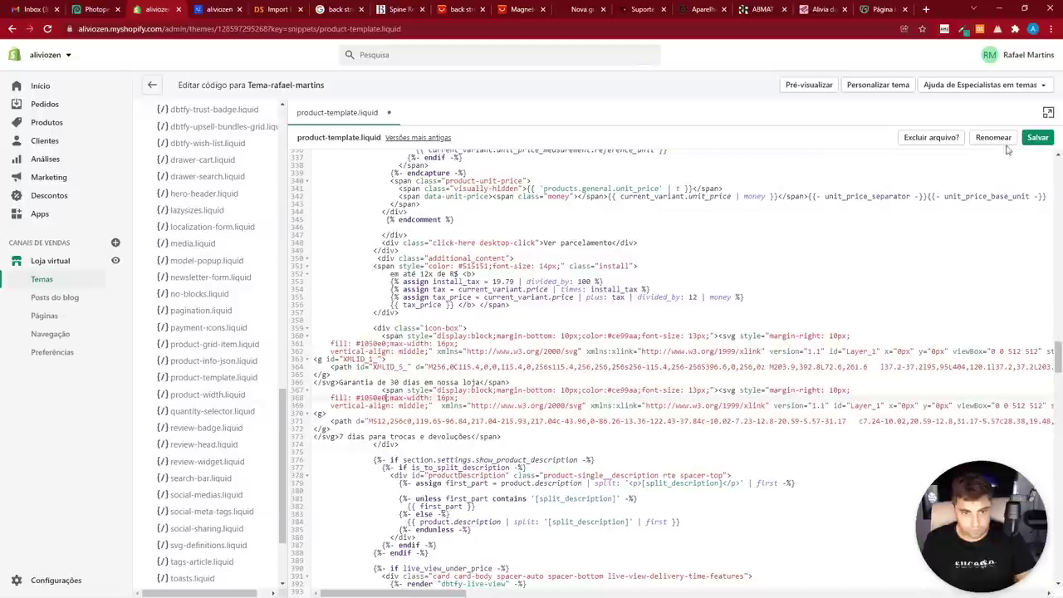
left_click(1048, 138)
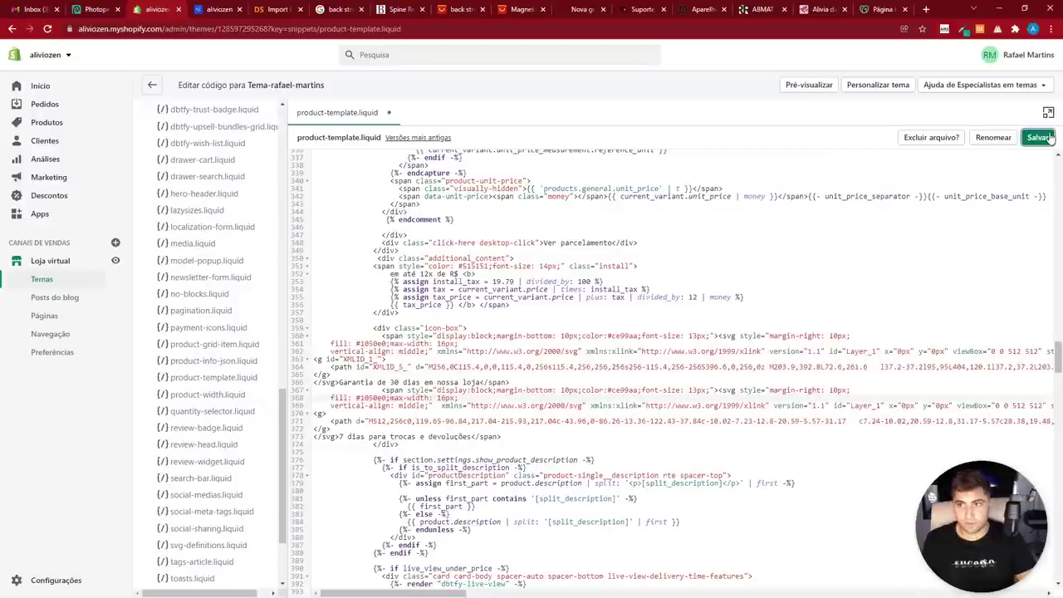
Step: Preview the storefront and inspect the guarantee text colour
left_click(811, 87)
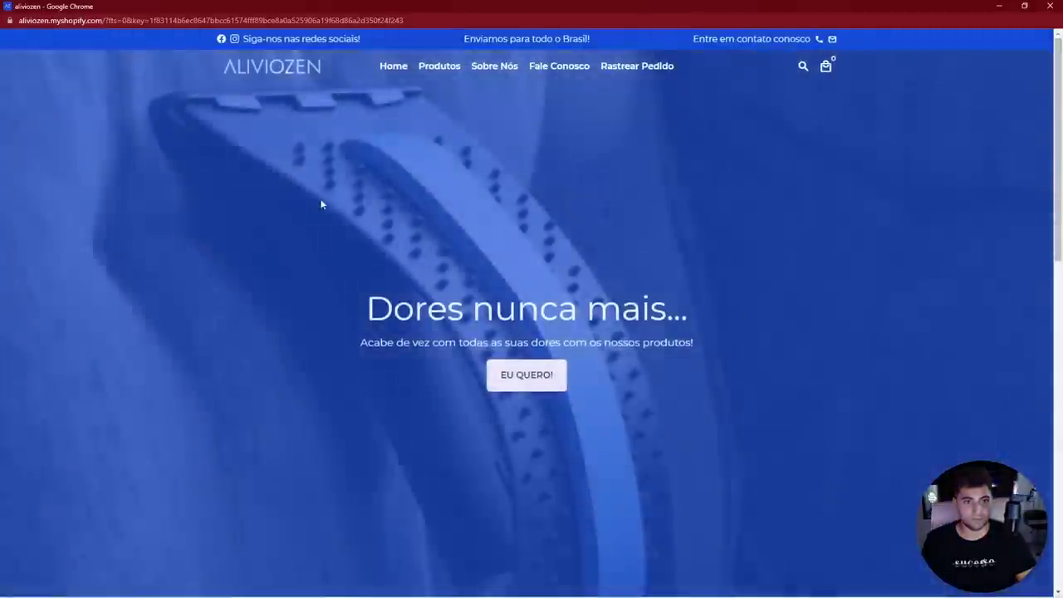
scroll(358, 285, "down", 5)
scroll(359, 285, "down", 2)
scroll(612, 218, "up", 2)
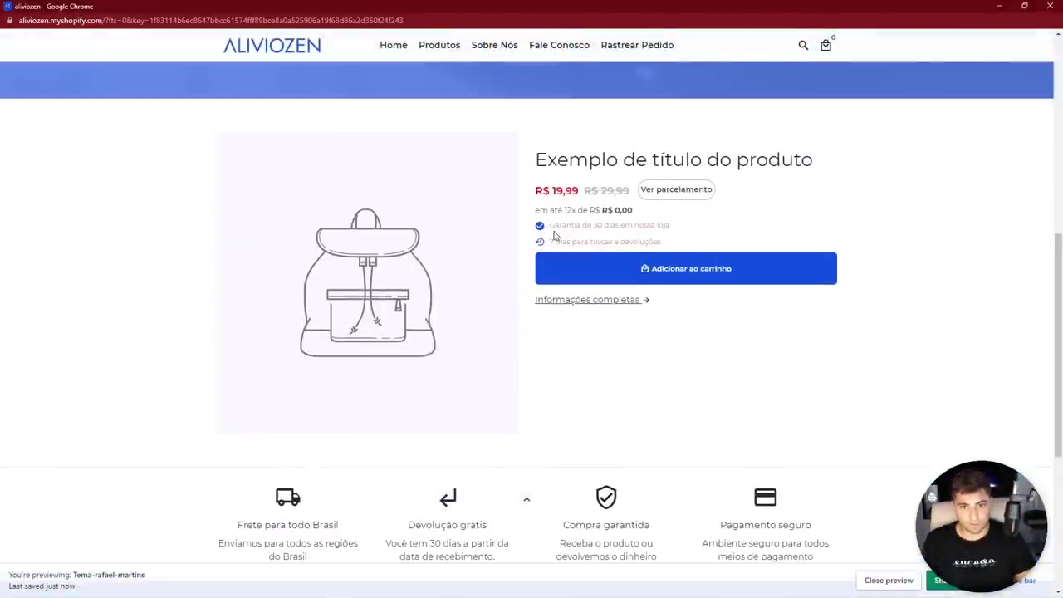
left_click_drag(562, 225, 553, 242)
left_click(1045, 6)
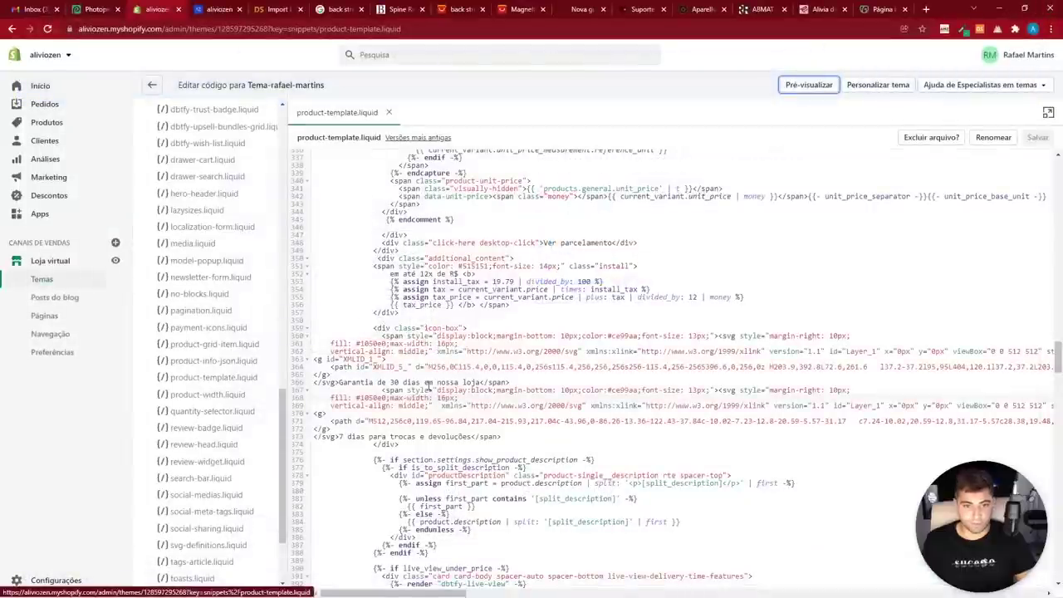
Step: Change the guarantee and returns text colours from ce99aa to 1050e0 and save
left_click(384, 348)
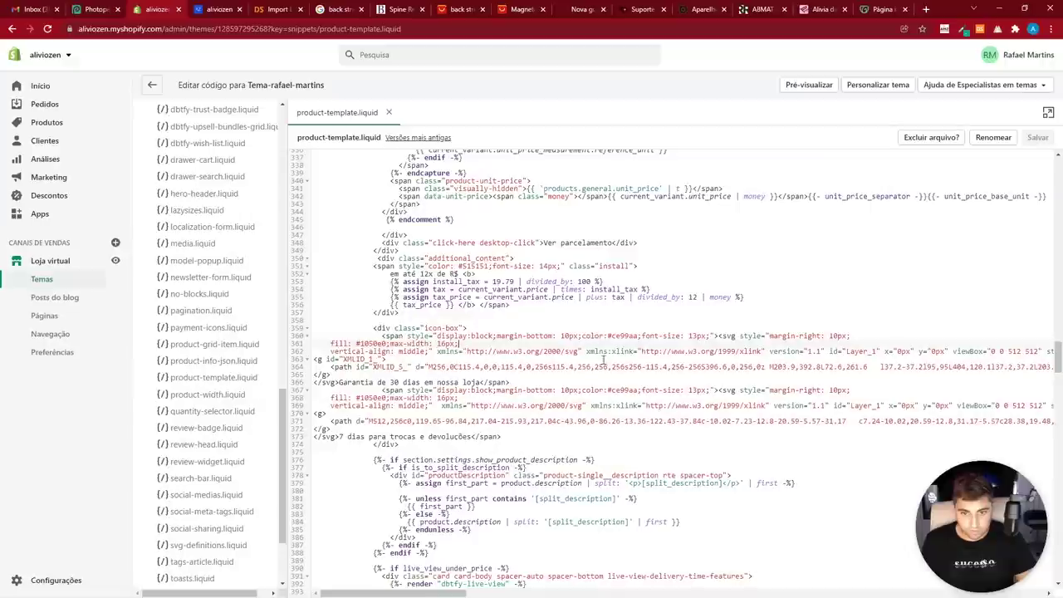
left_click_drag(612, 390, 620, 390)
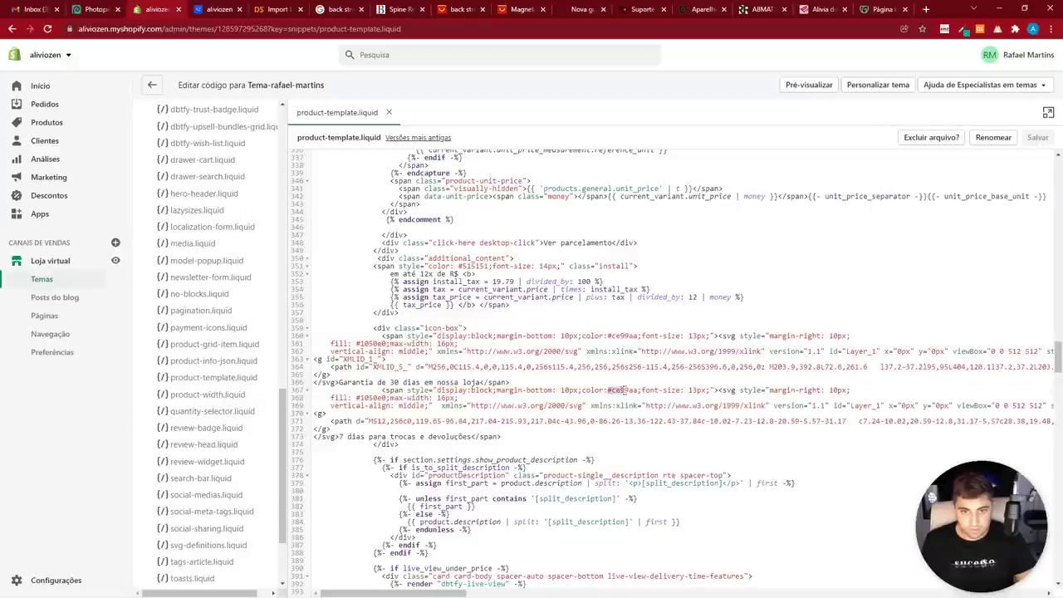
type("#1050e0")
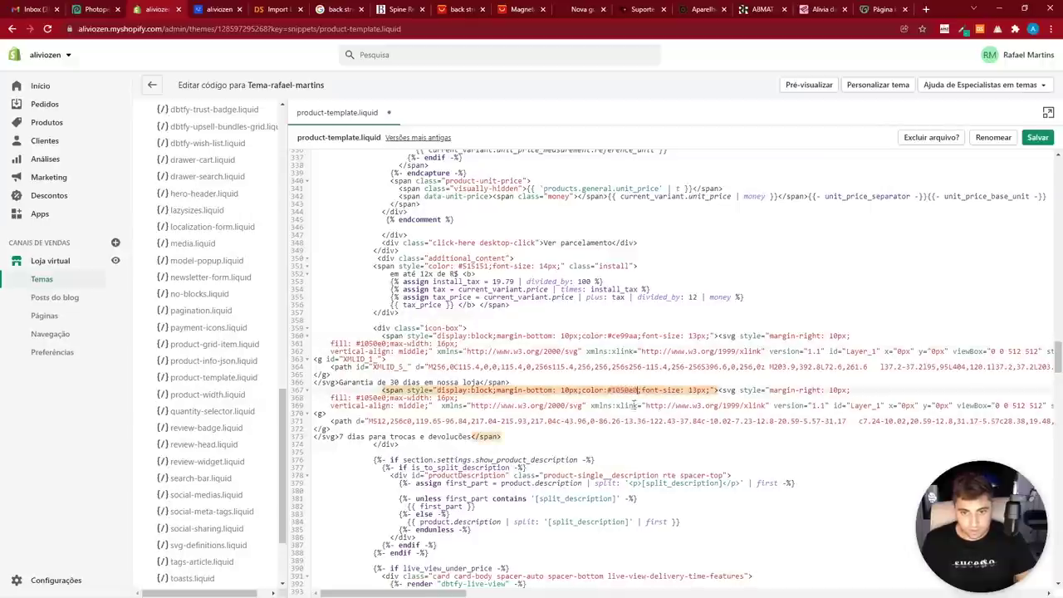
left_click_drag(609, 335, 639, 335)
type("1050e0")
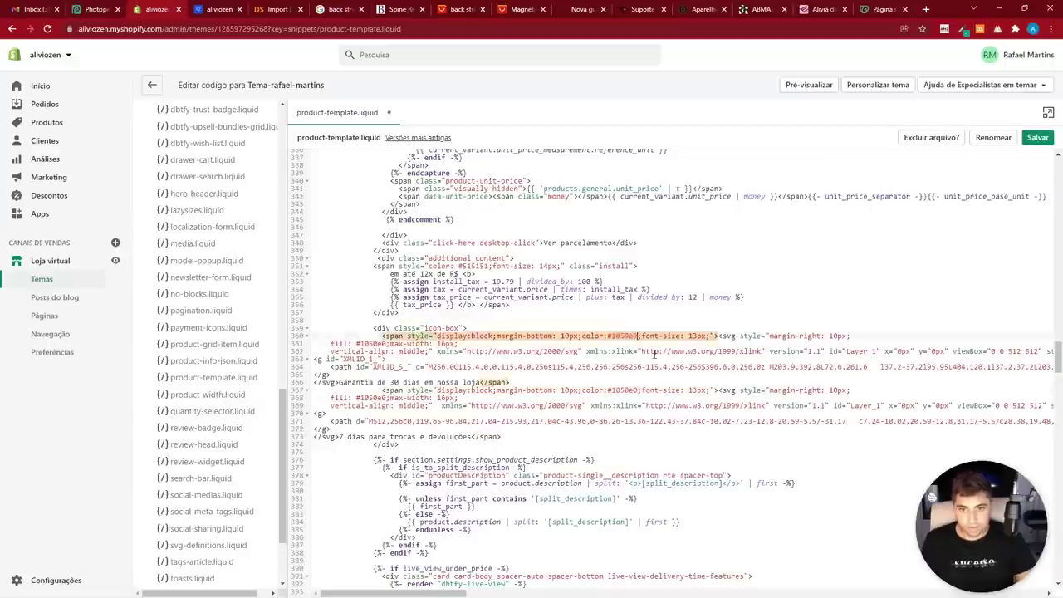
left_click(1034, 137)
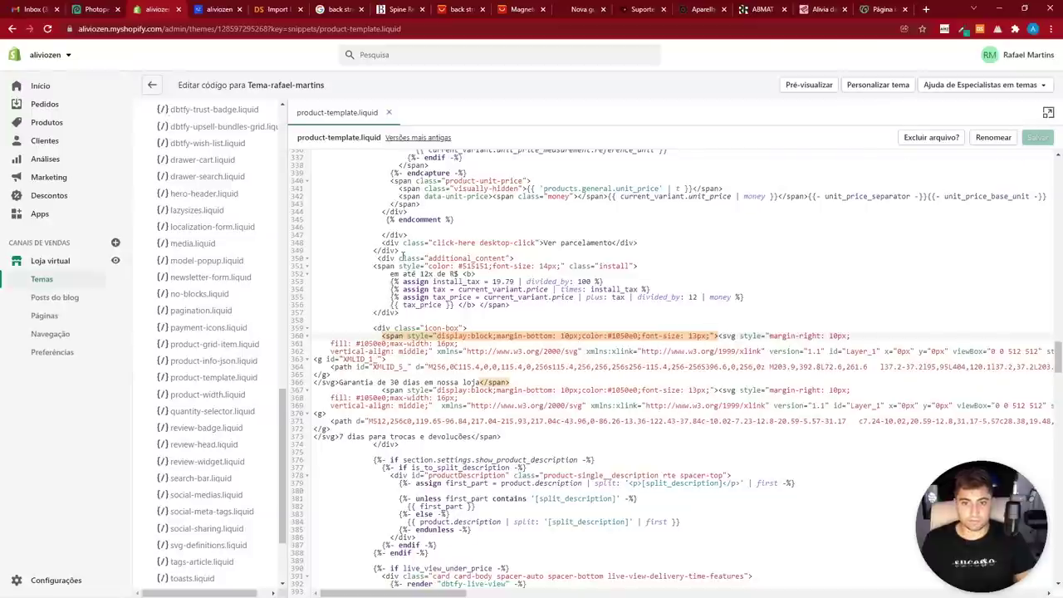
Step: Reload the live product page, check the mobile view, and verify the 1050e0 fill on line 361
left_click(198, 9)
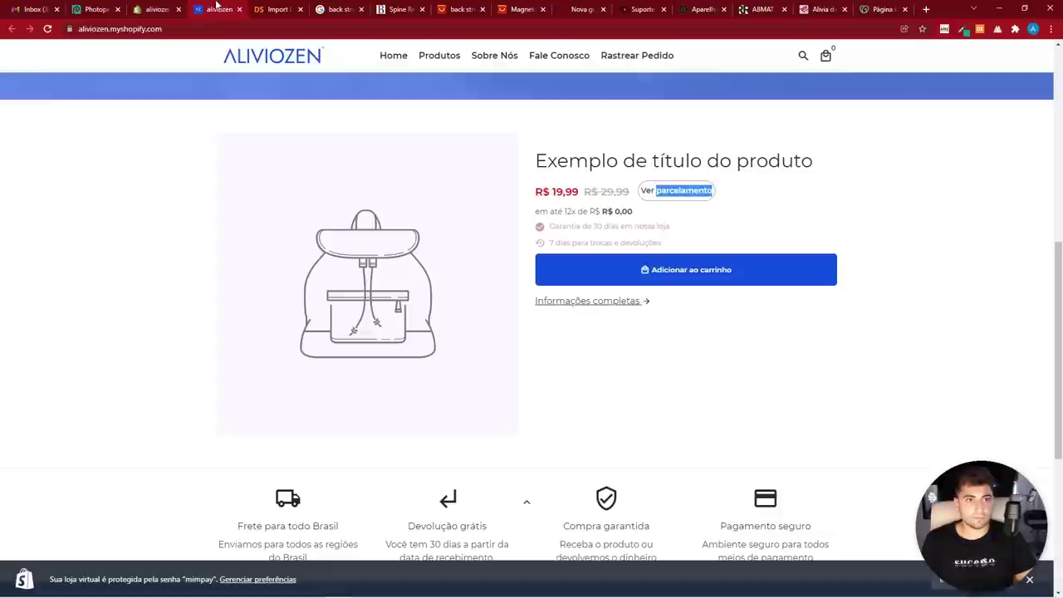
left_click(48, 29)
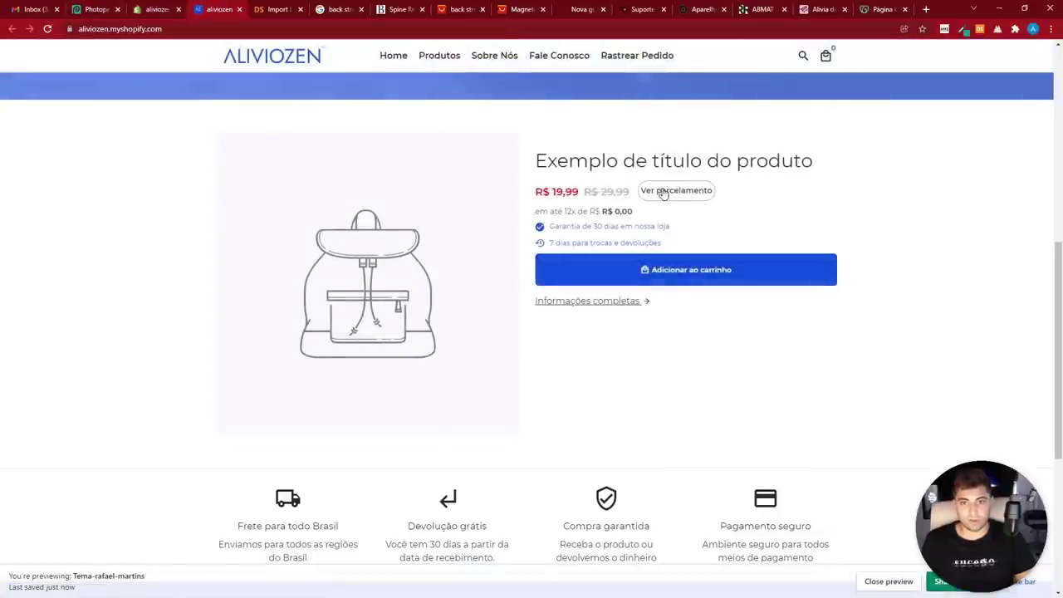
key("ctrl+Page_Up")
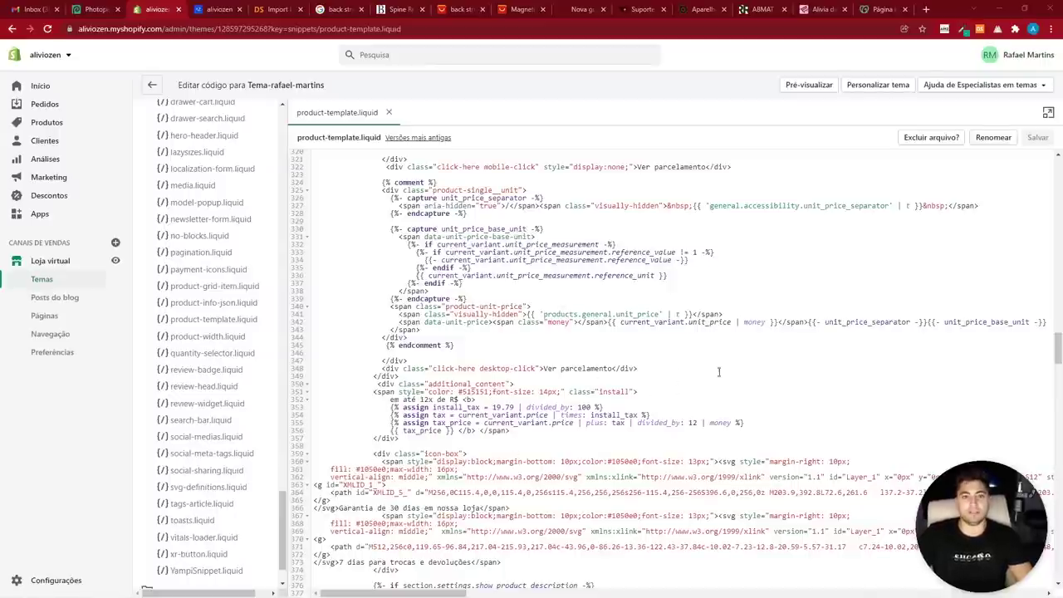
left_click(208, 8)
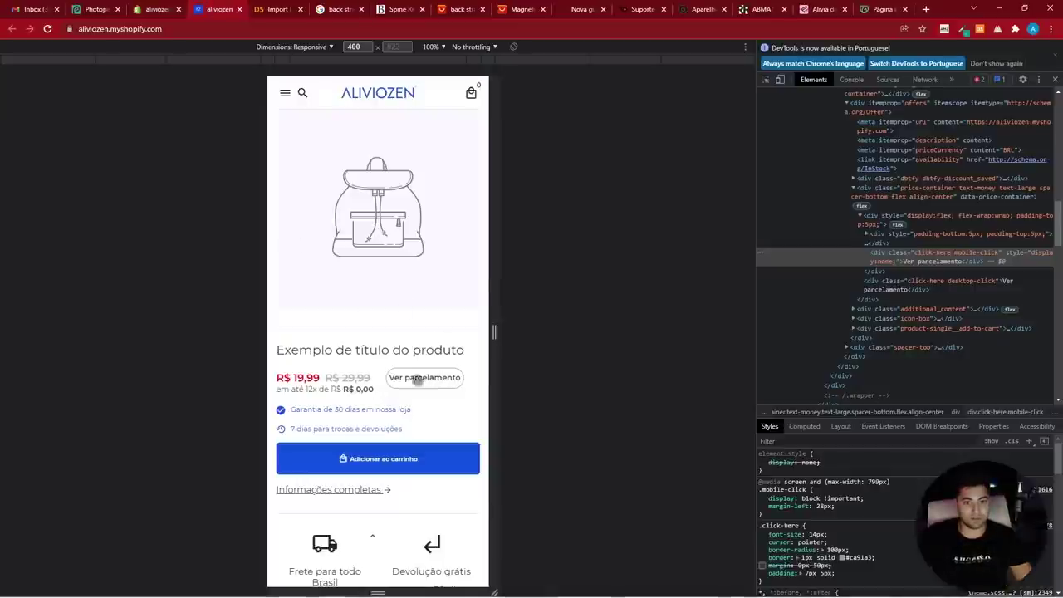
key("ctrl+shift+Tab")
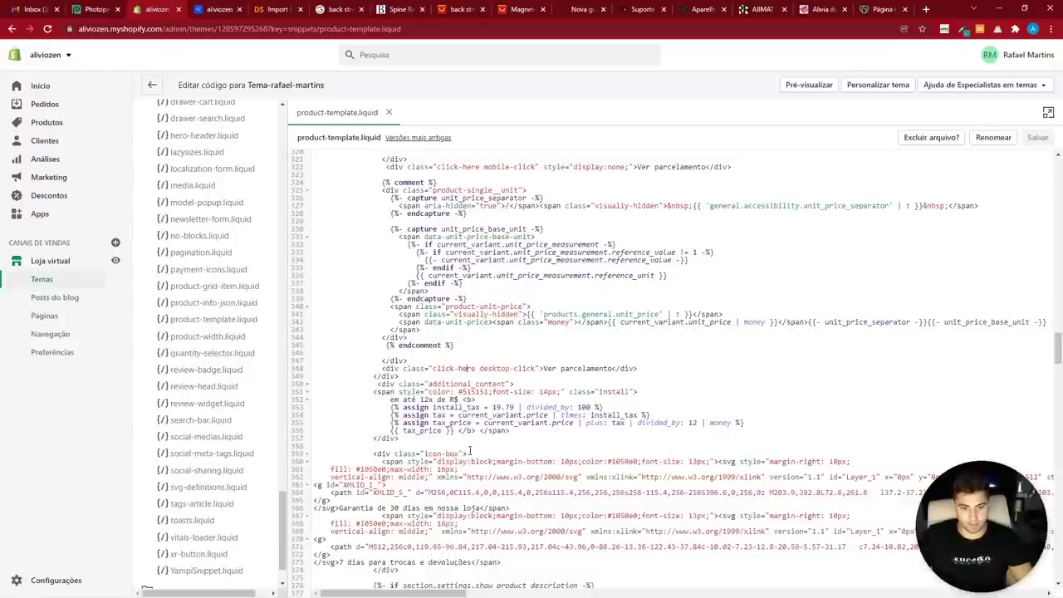
double_click(371, 469)
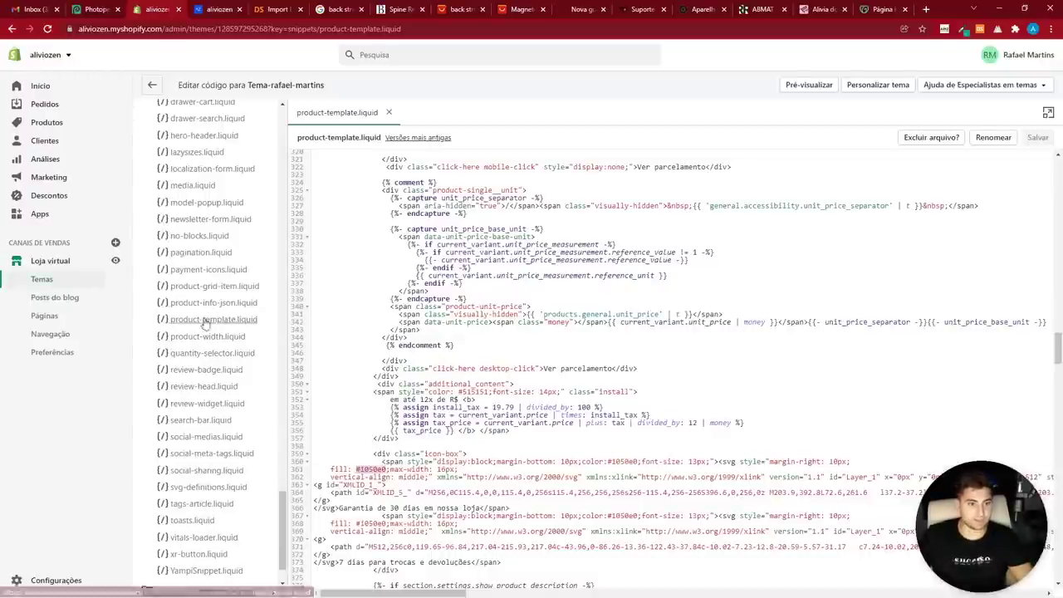
scroll(203, 374, "down", 2)
scroll(207, 369, "up", 3)
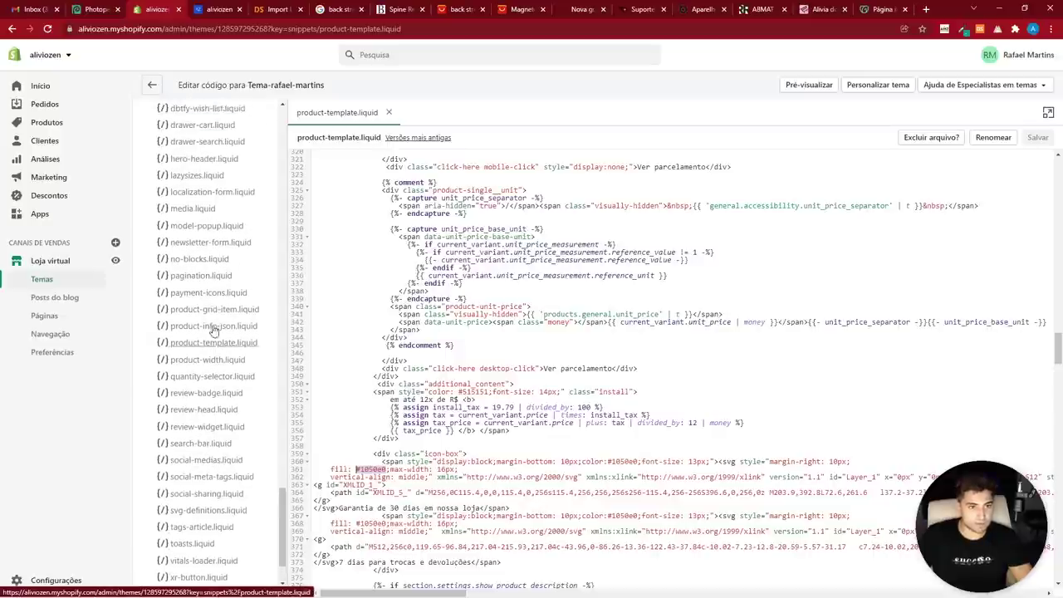
Step: Open model-popup.liquid and find the .click-here rule on line 98
left_click(205, 314)
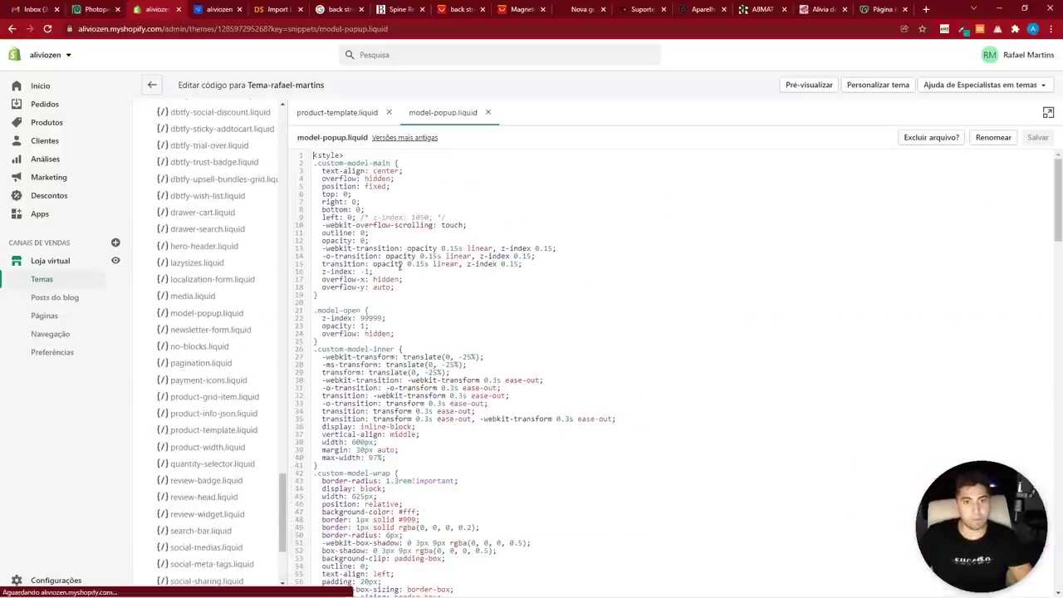
scroll(484, 244, "down", 6)
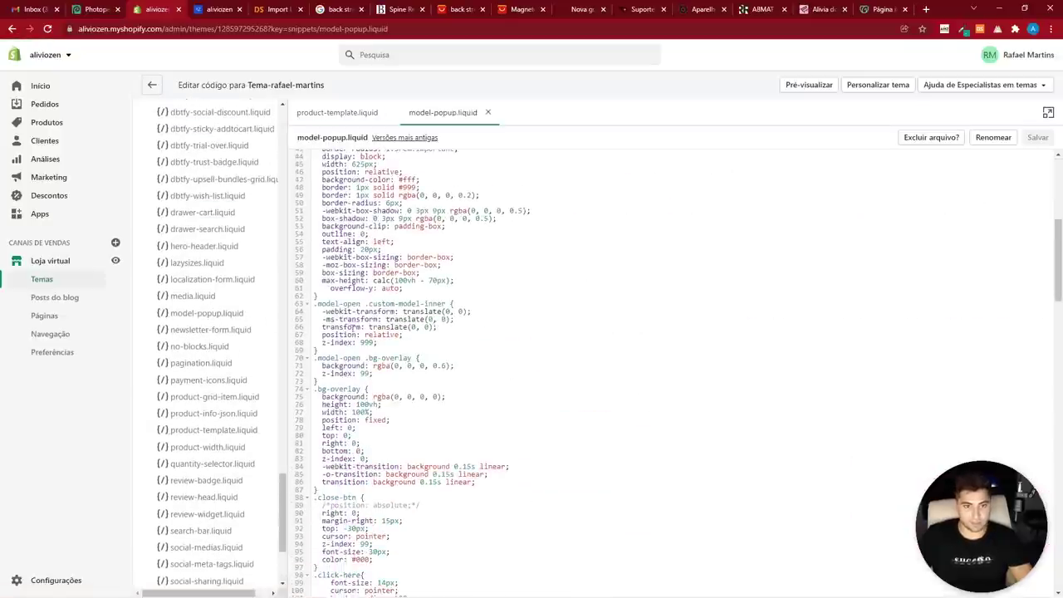
scroll(361, 363, "down", 3)
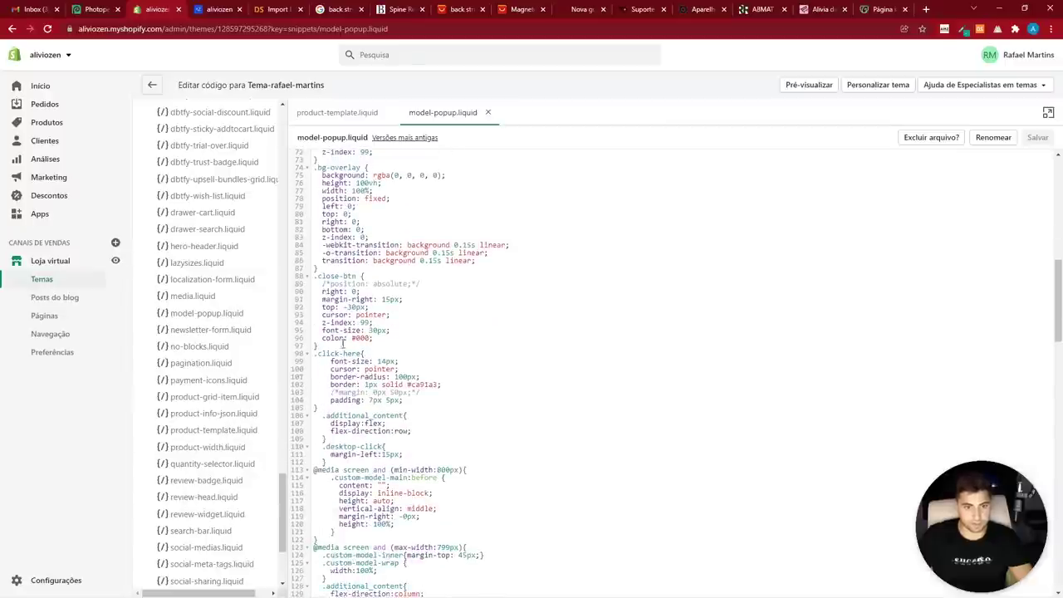
left_click_drag(337, 353, 454, 350)
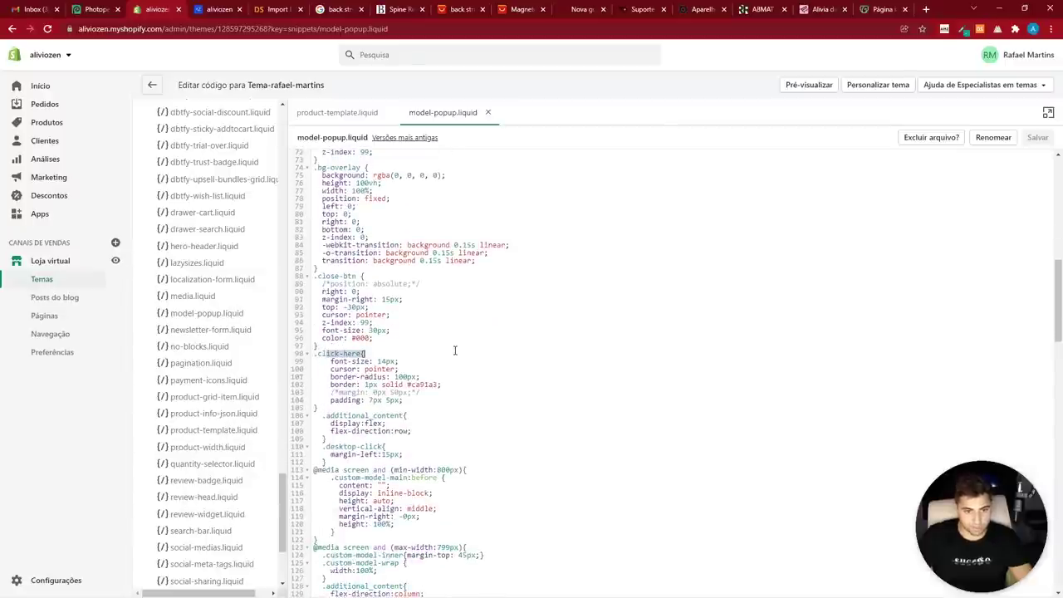
Step: Set the .click-here border colour to #1050e0, save, and reload the store preview
left_click_drag(408, 385, 430, 381)
type("#1050e0")
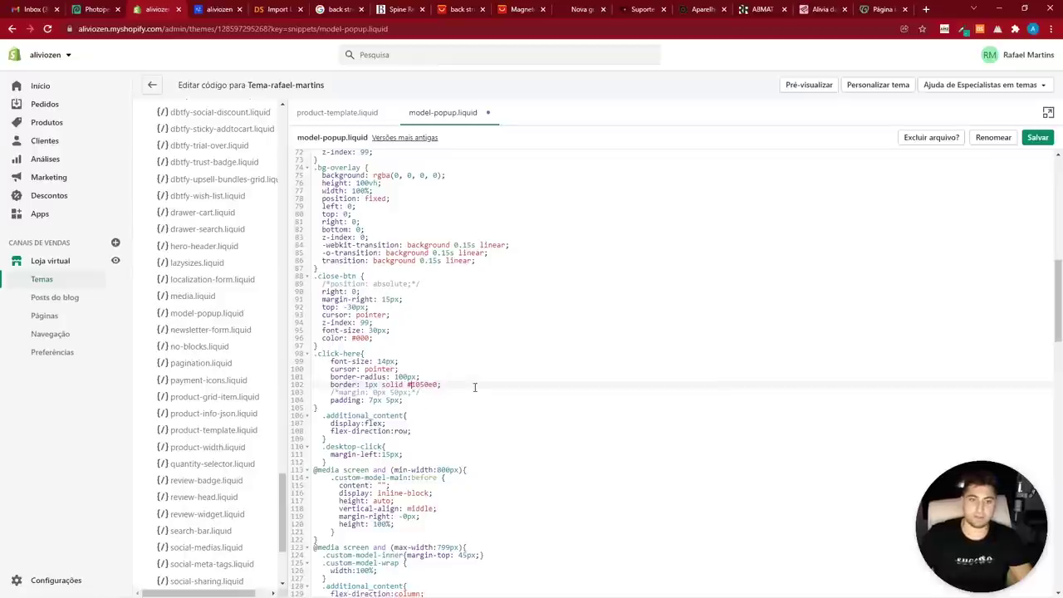
left_click(1037, 138)
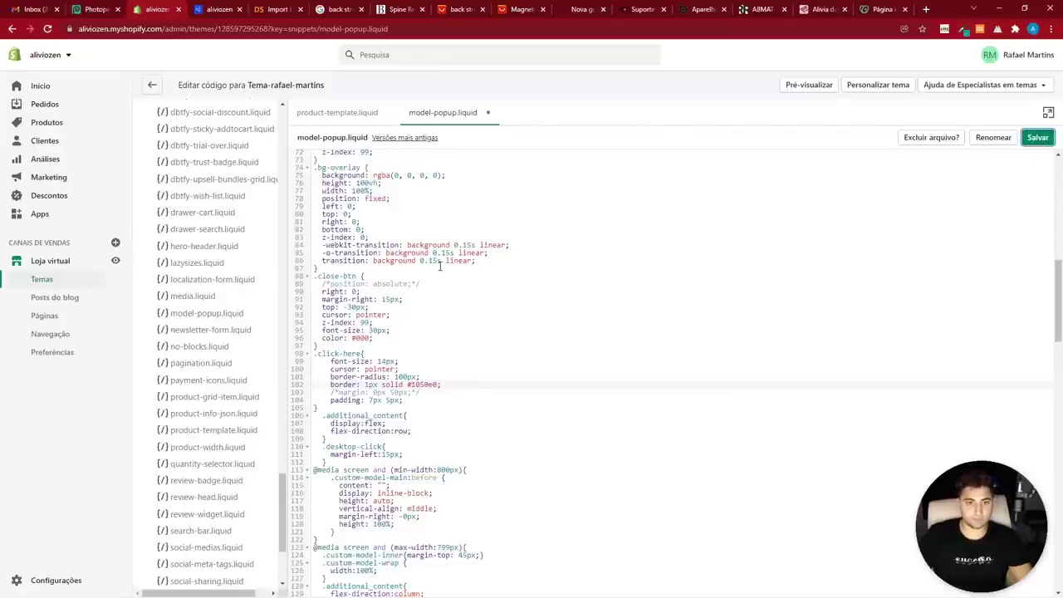
left_click(200, 8)
key("F5")
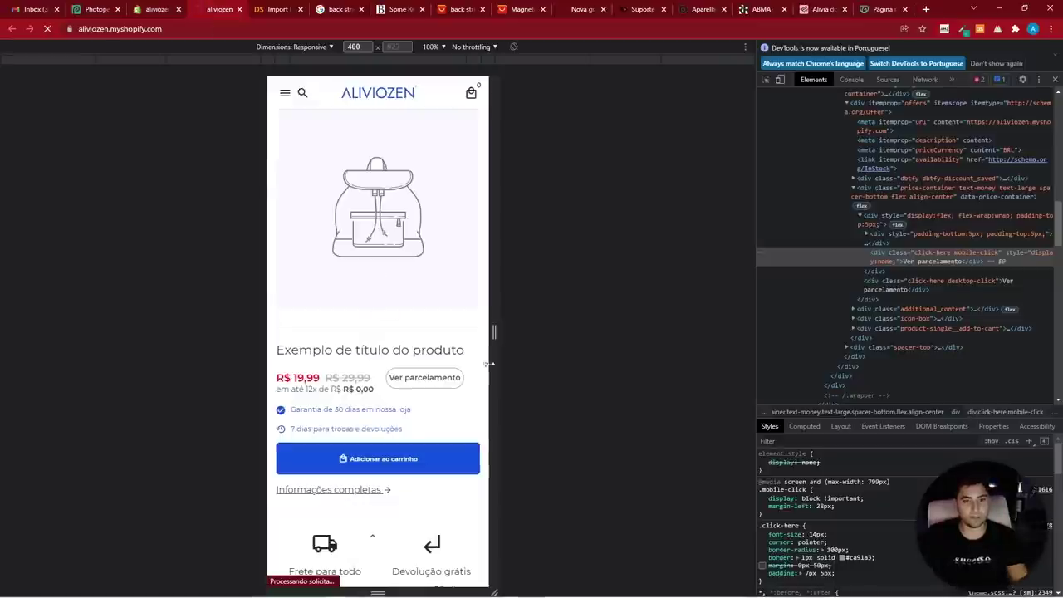
Step: Go through Produtos to the AlivioZen Prancha Lombar product page and browse its gallery
left_click(285, 92)
left_click(330, 150)
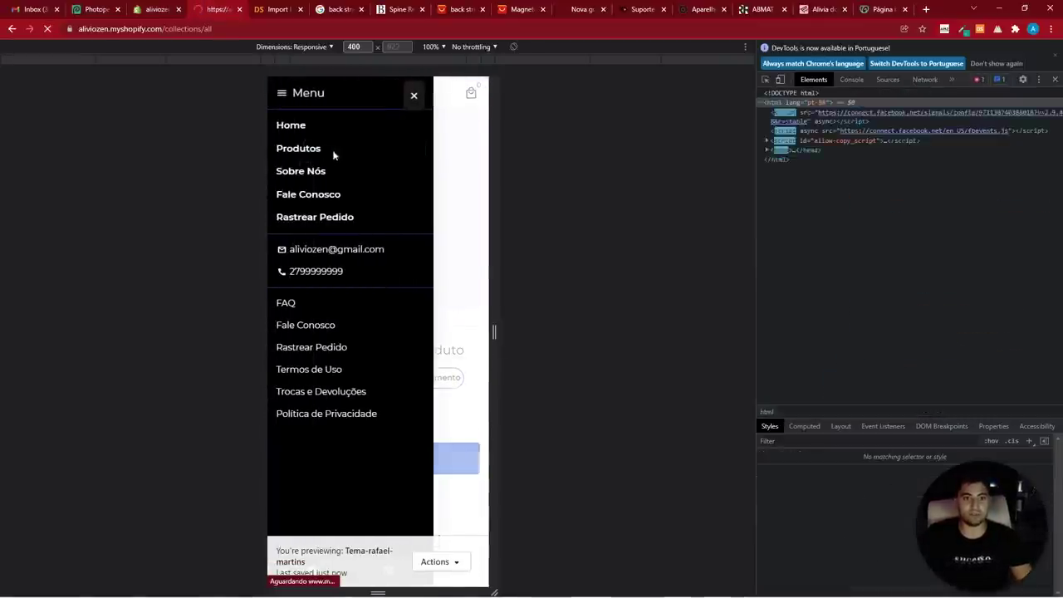
left_click(347, 288)
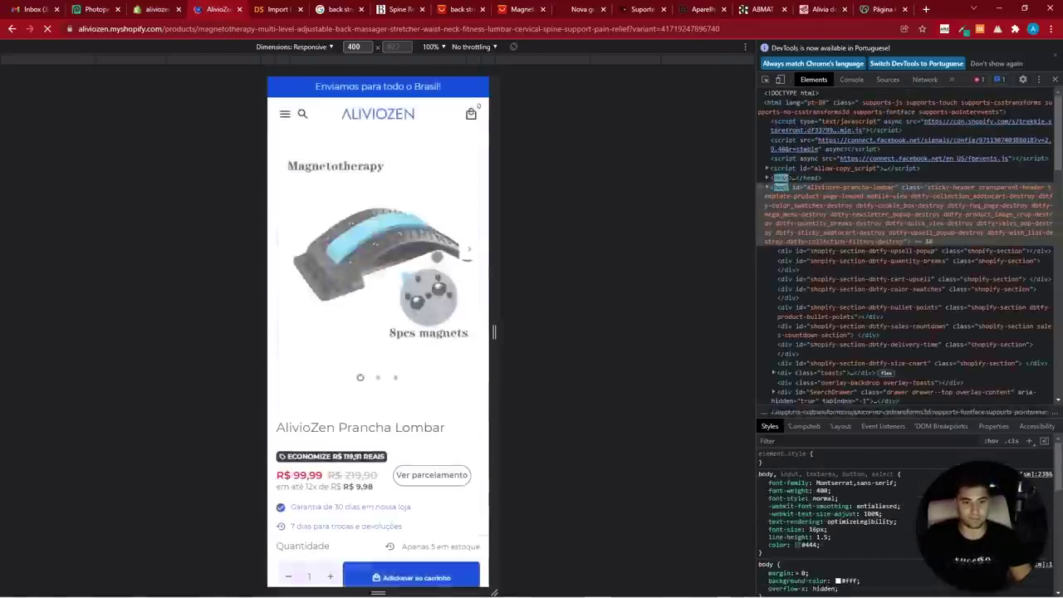
double_click(465, 253)
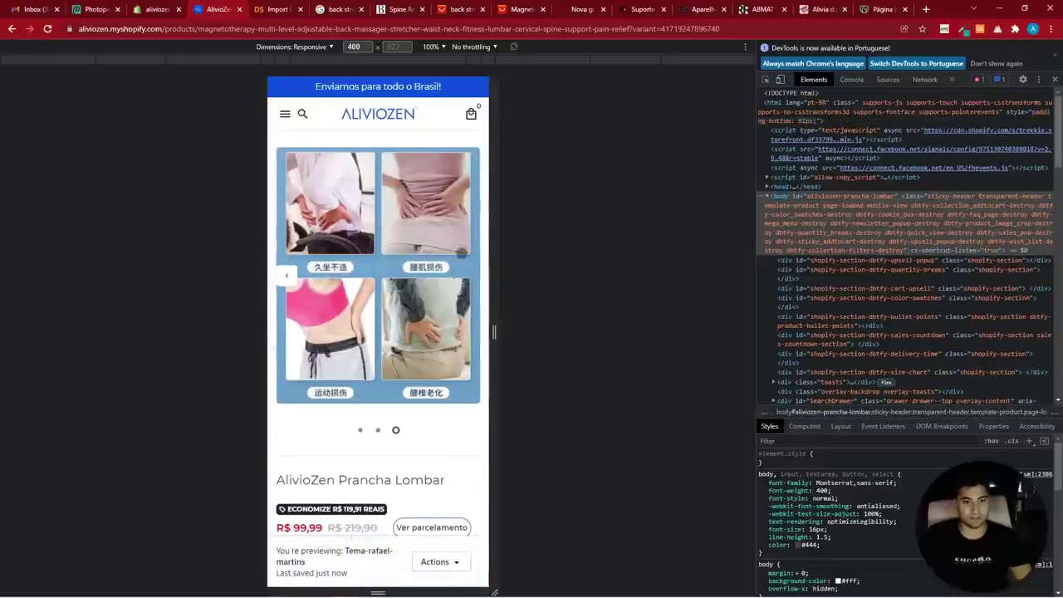
left_click(284, 272)
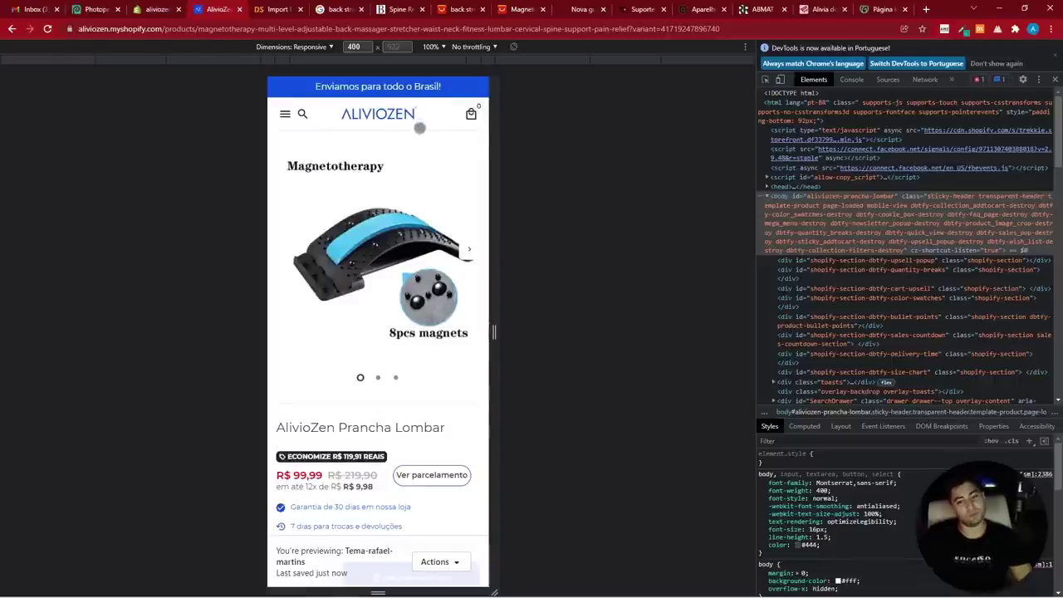
scroll(391, 225, "down", 2)
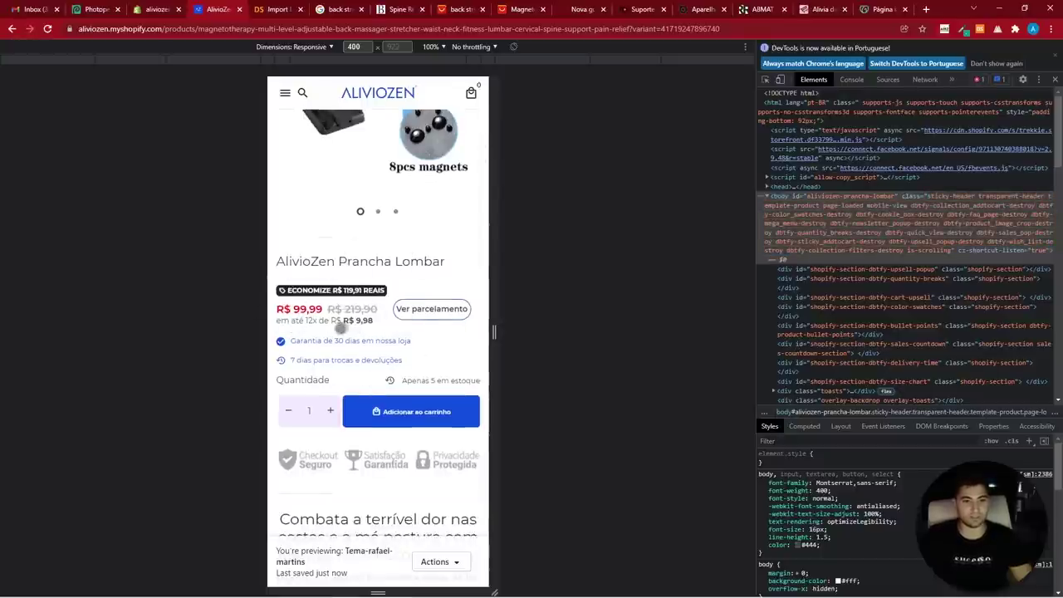
Step: Open and close the Ver parcelamento installment popup, then scroll the product page
left_click(426, 309)
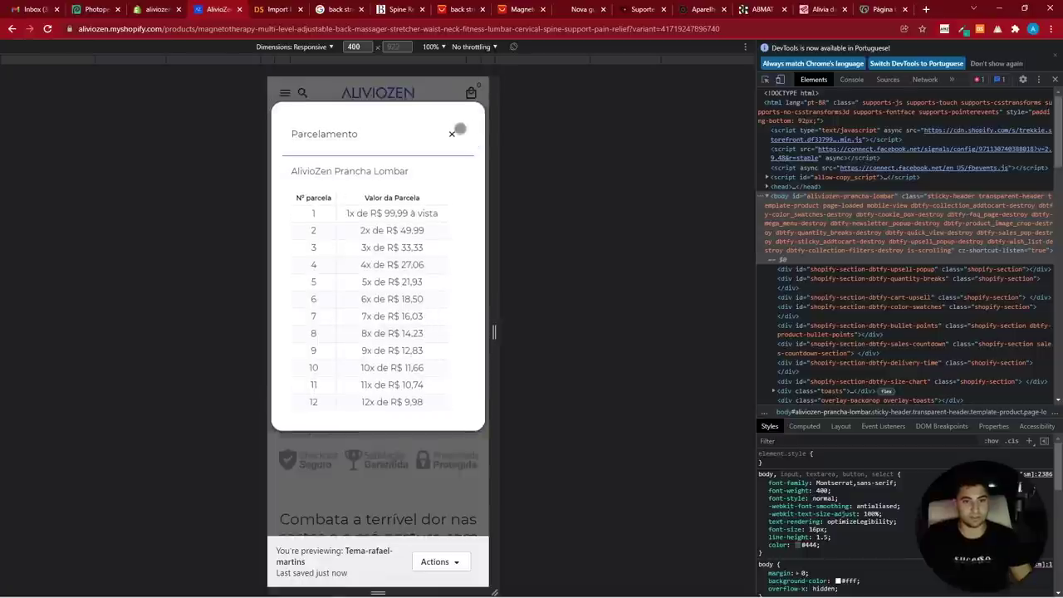
left_click(461, 129)
scroll(346, 304, "down", 1)
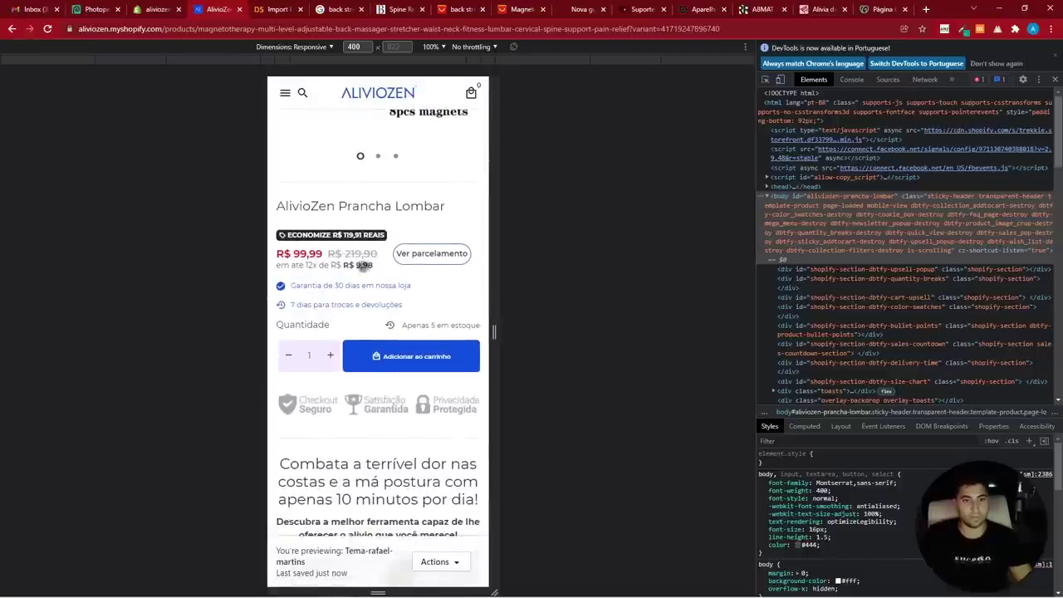
scroll(348, 249, "down", 5)
scroll(381, 222, "up", 3)
scroll(381, 222, "down", 1)
scroll(362, 353, "down", 6)
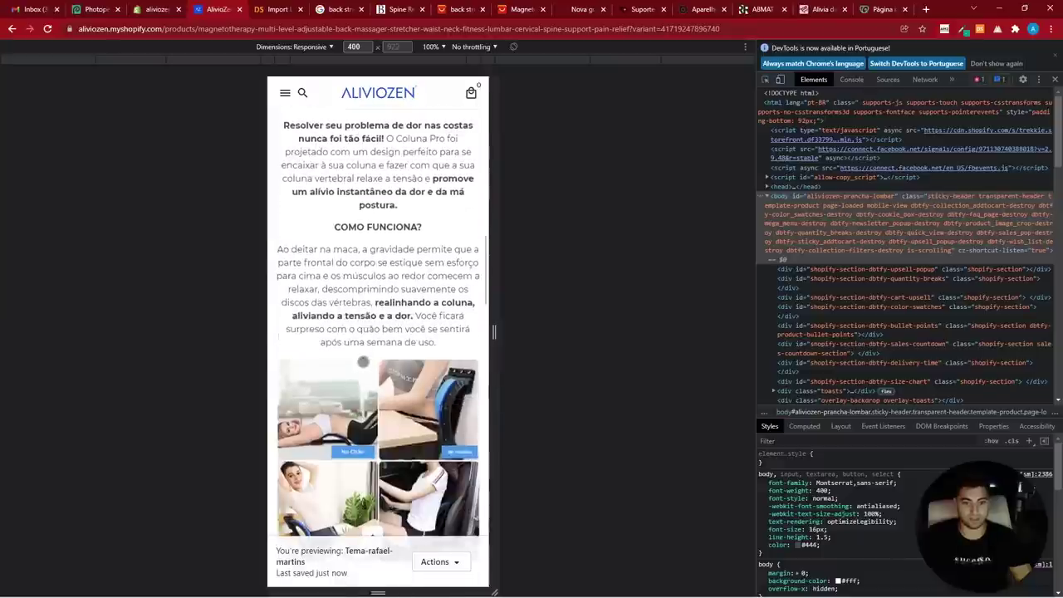
scroll(398, 548, "down", 6)
Step: Hide the theme preview bar and view the product page emulated as an iPhone XR
left_click(436, 562)
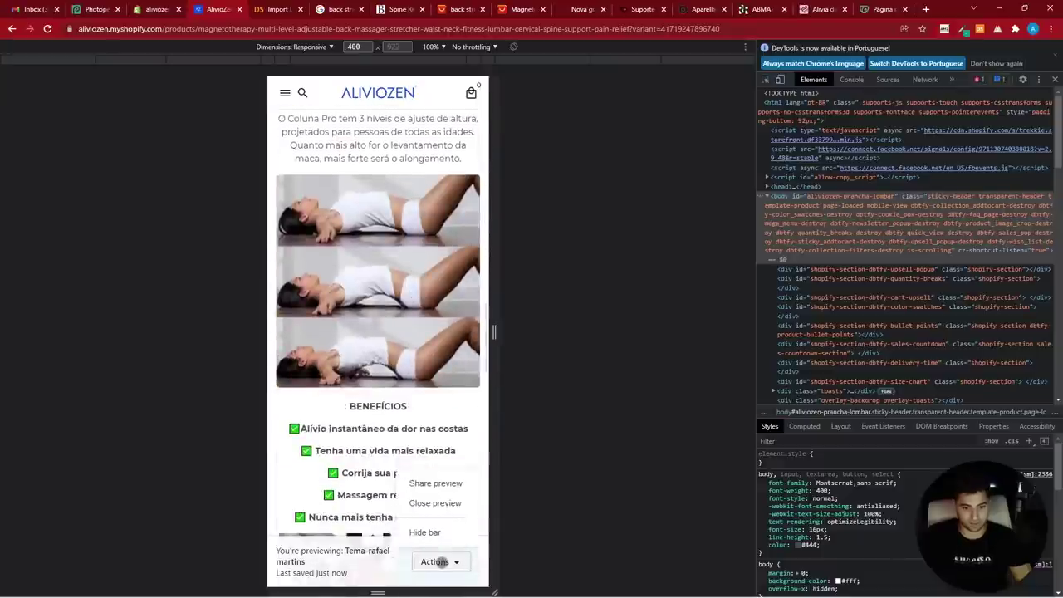
left_click(440, 534)
scroll(373, 538, "down", 8)
scroll(373, 538, "up", 15)
scroll(386, 424, "down", 3)
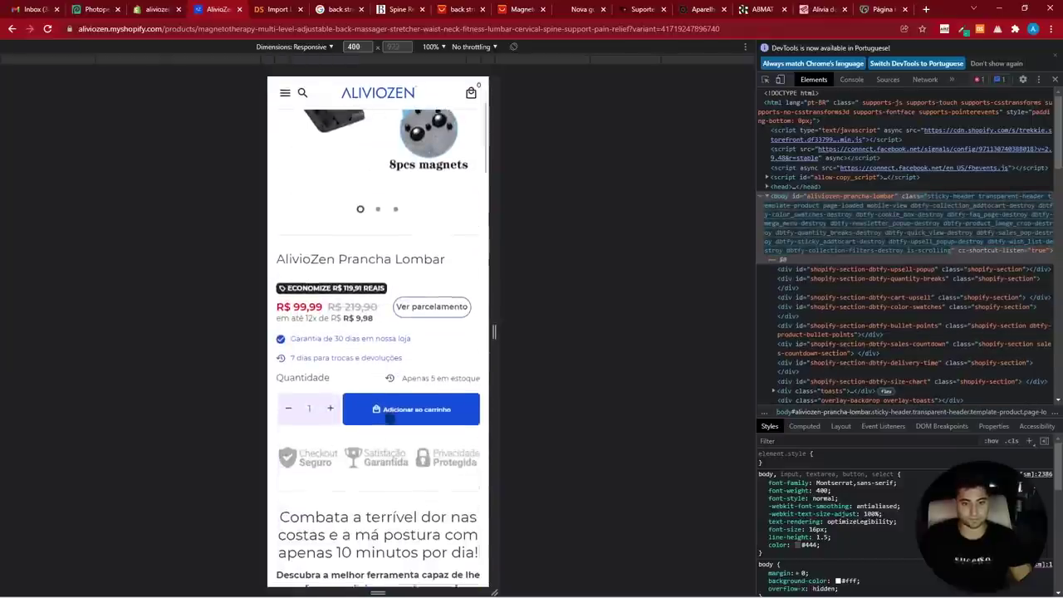
scroll(388, 419, "down", 7)
scroll(382, 374, "up", 10)
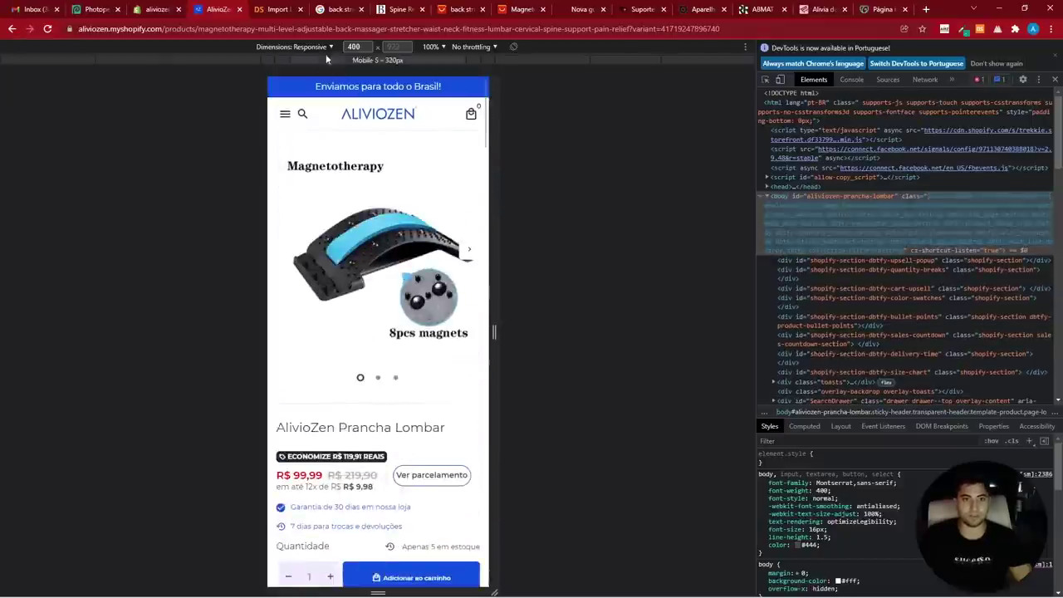
left_click(320, 48)
left_click(299, 90)
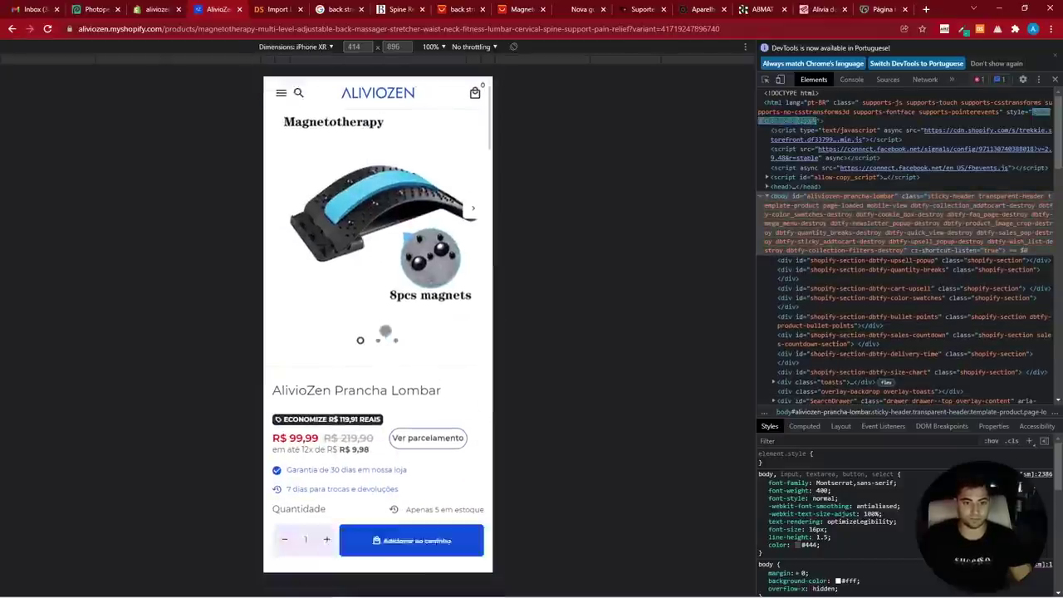
scroll(385, 331, "down", 10)
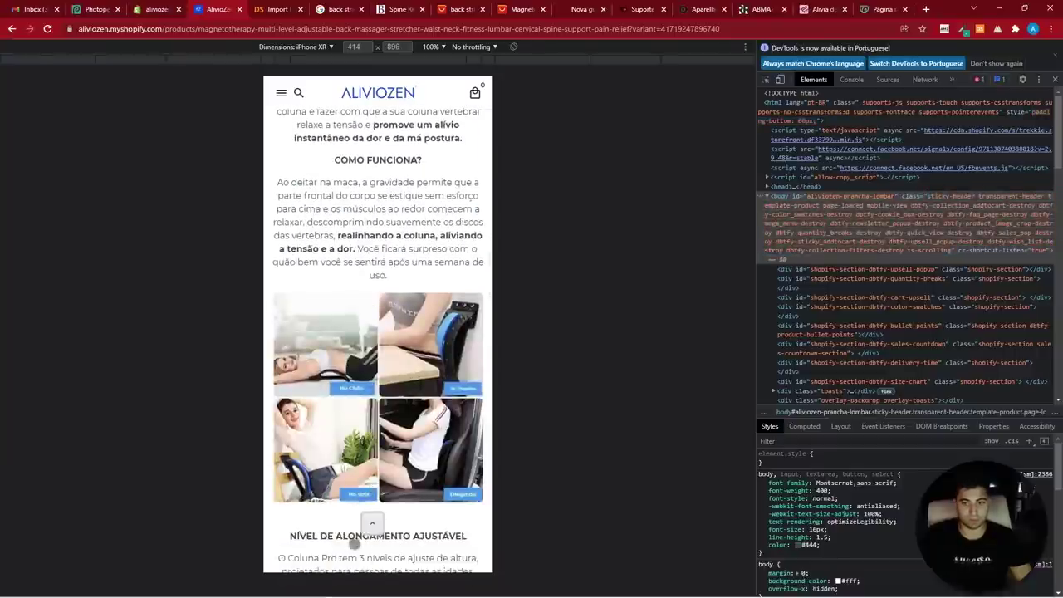
scroll(366, 465, "up", 10)
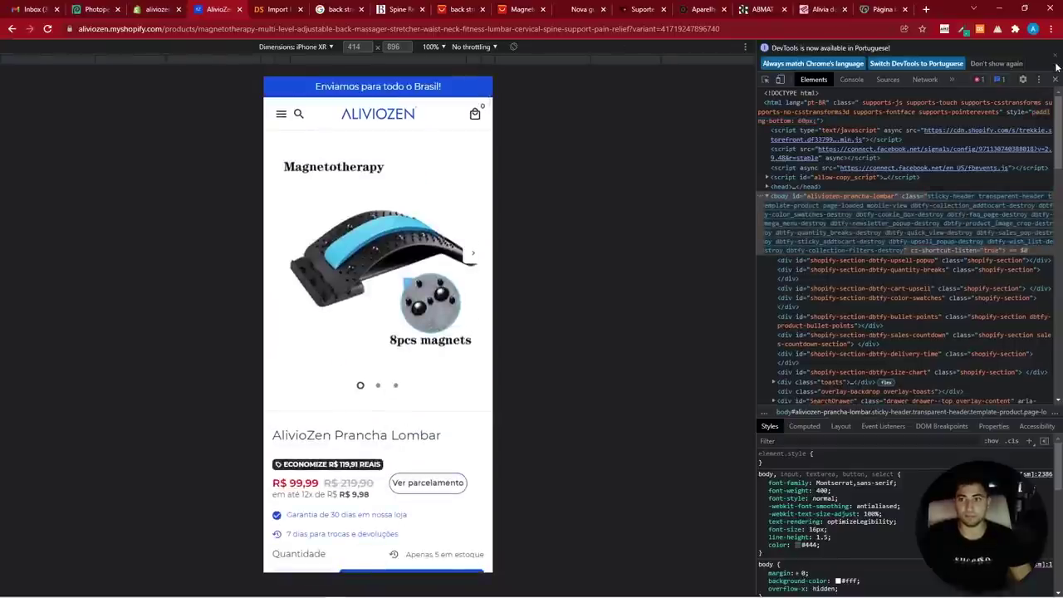
Step: Close DevTools and check the product page in the desktop layout
left_click(1054, 79)
scroll(330, 351, "down", 3)
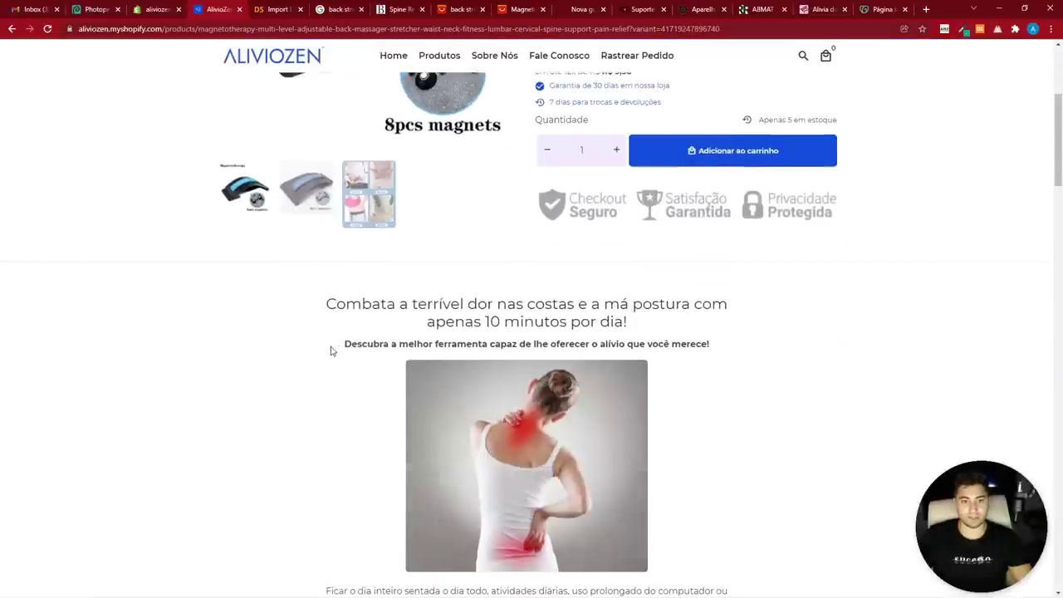
scroll(330, 350, "down", 20)
scroll(313, 432, "up", 20)
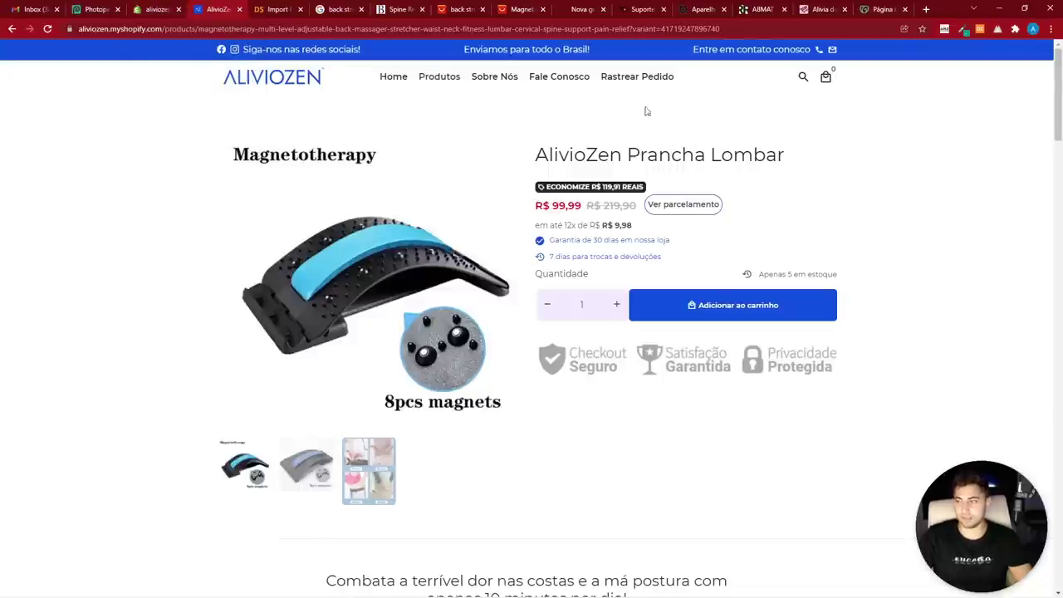
scroll(664, 104, "down", 12)
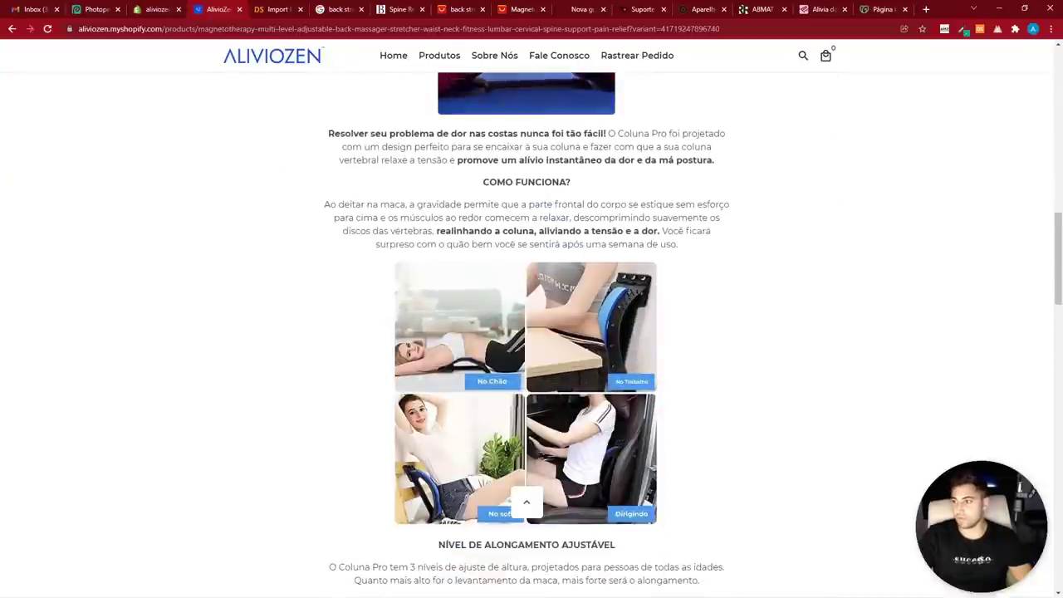
left_click(137, 9)
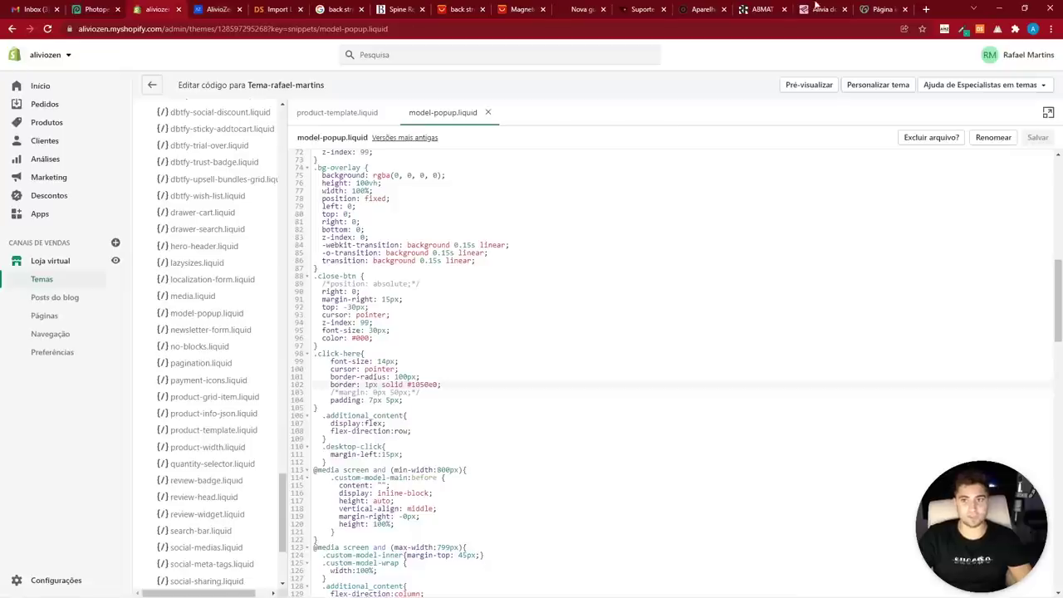
Step: Glance at the GoDaddy domain page, then open Configurações > Domínios in the Shopify admin
left_click(865, 8)
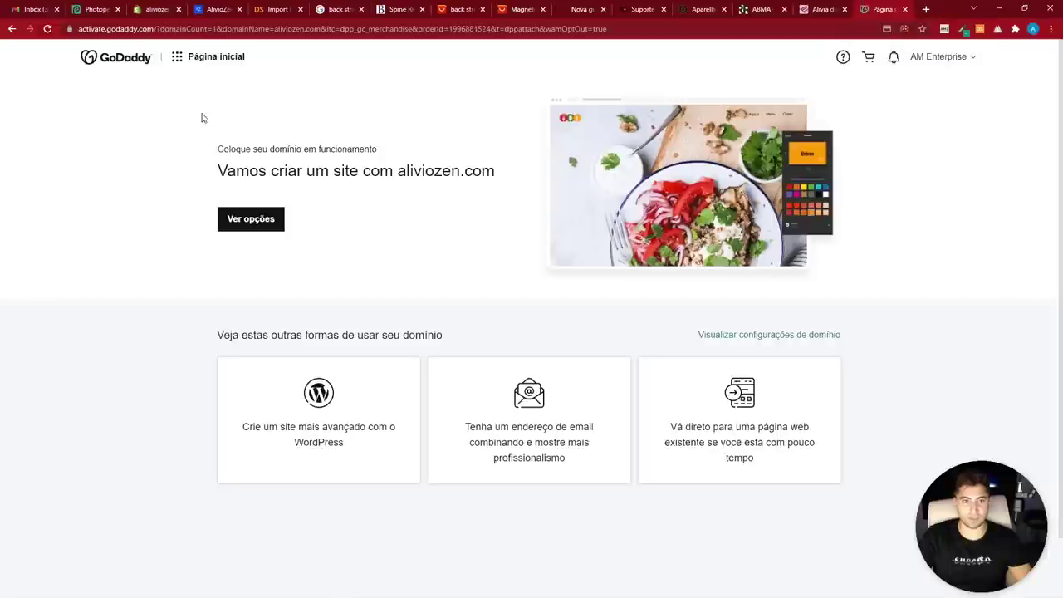
left_click(130, 7)
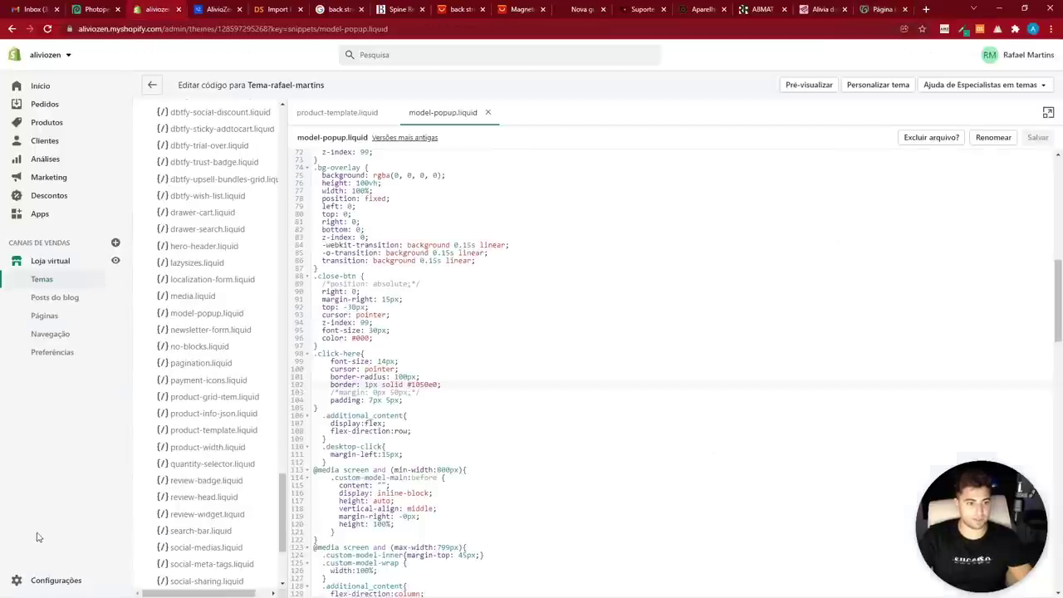
left_click(46, 580)
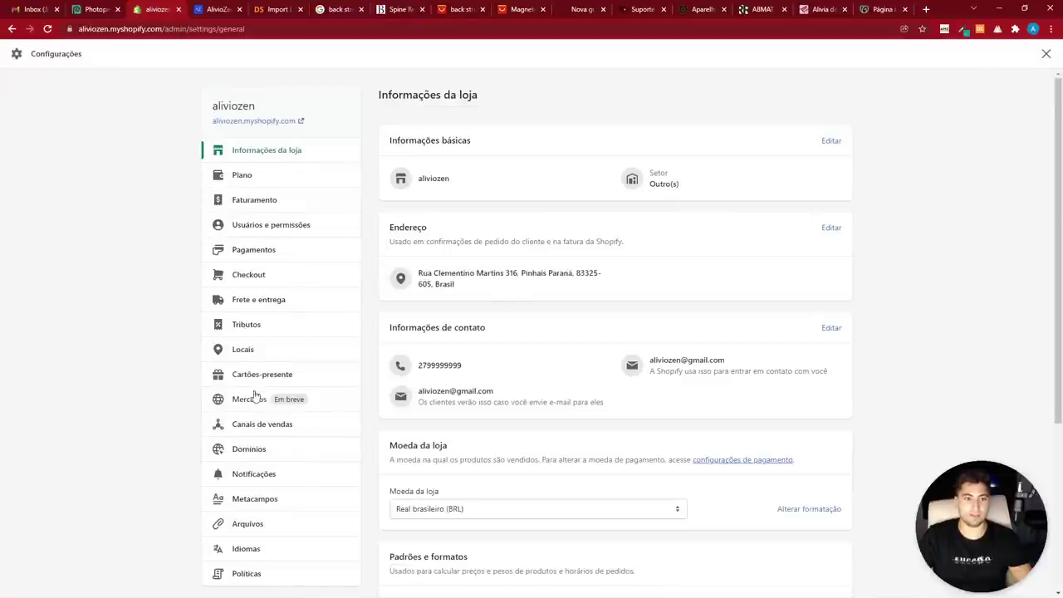
left_click(253, 450)
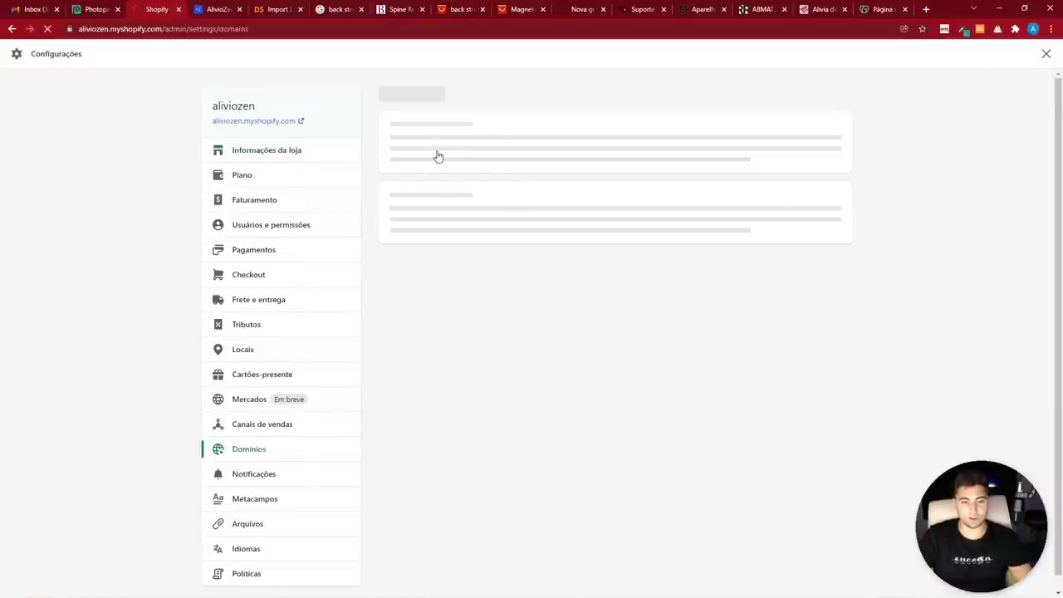
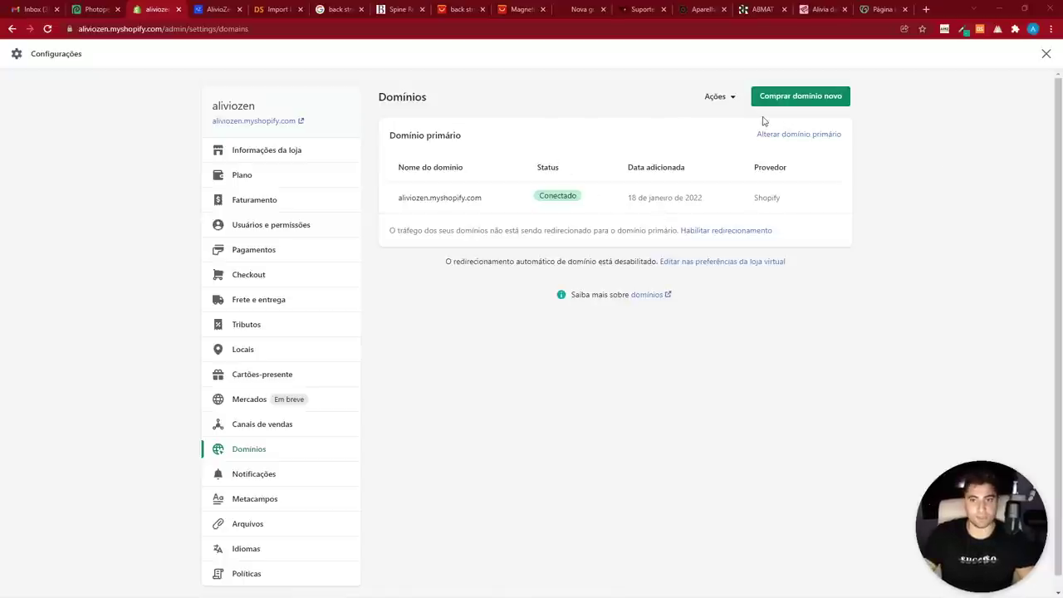
Step: Start connecting the existing domain aliviozen.com to the store
left_click(719, 98)
left_click(719, 98)
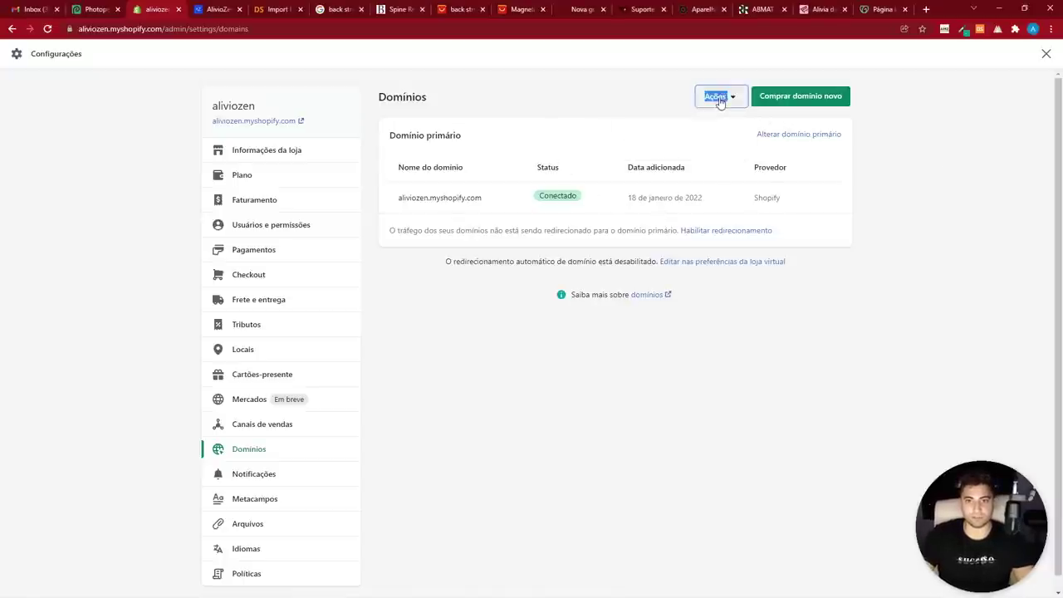
left_click(719, 96)
left_click(683, 125)
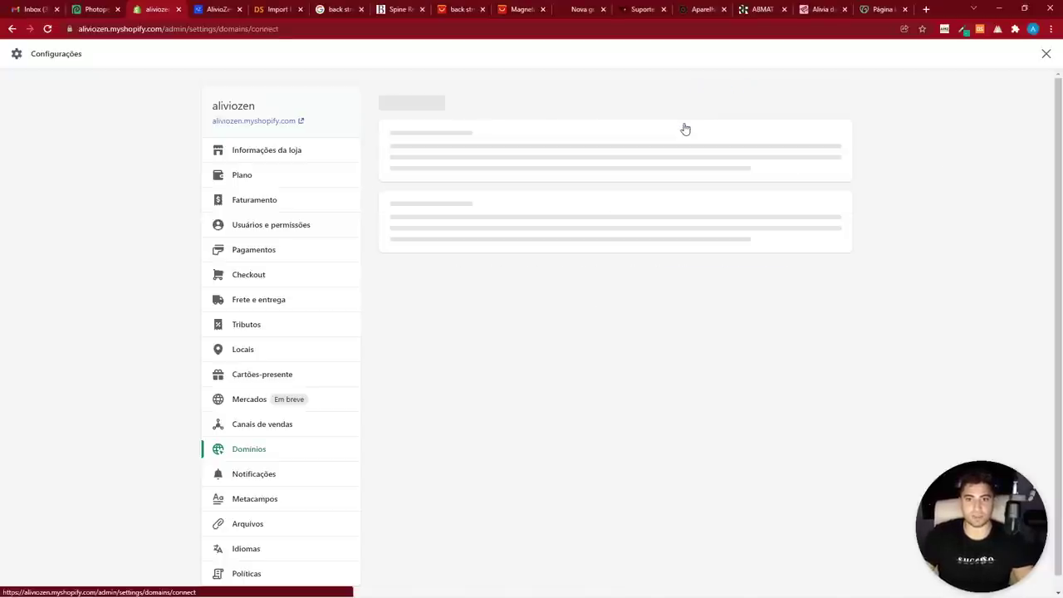
left_click(514, 162)
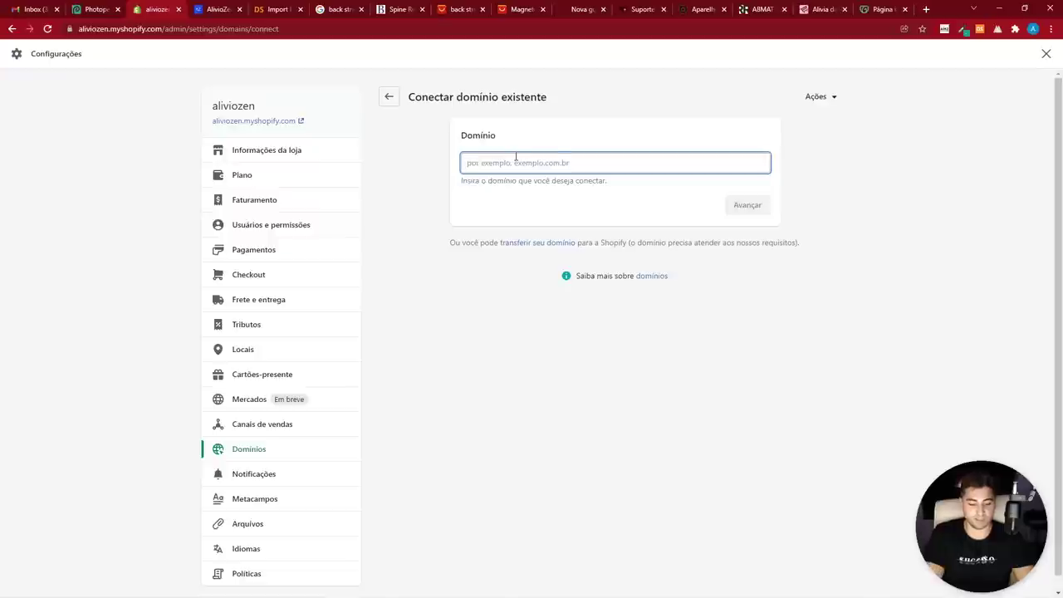
type("aliviozen.com")
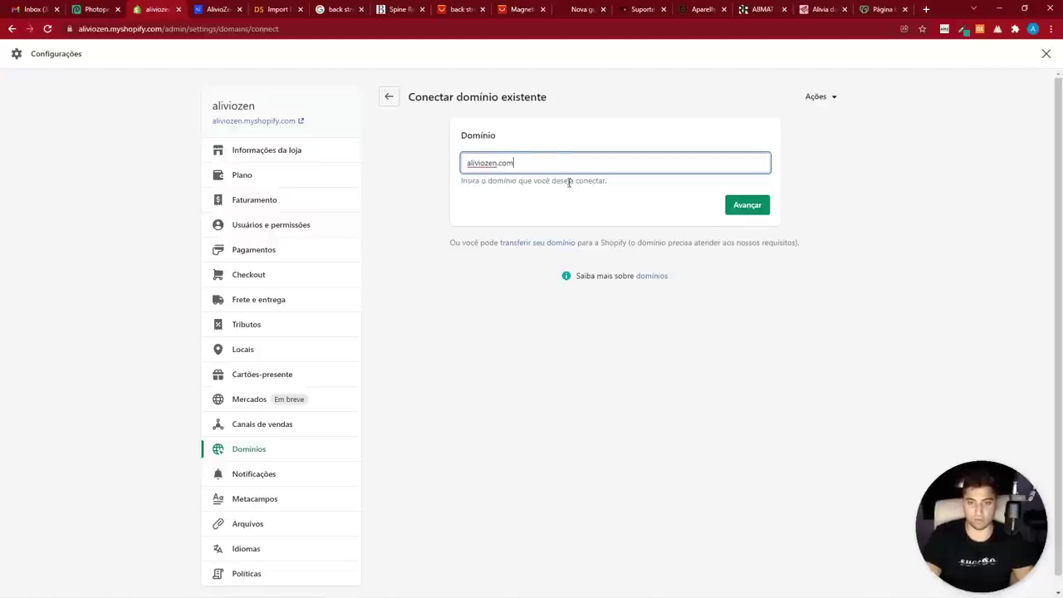
left_click(746, 204)
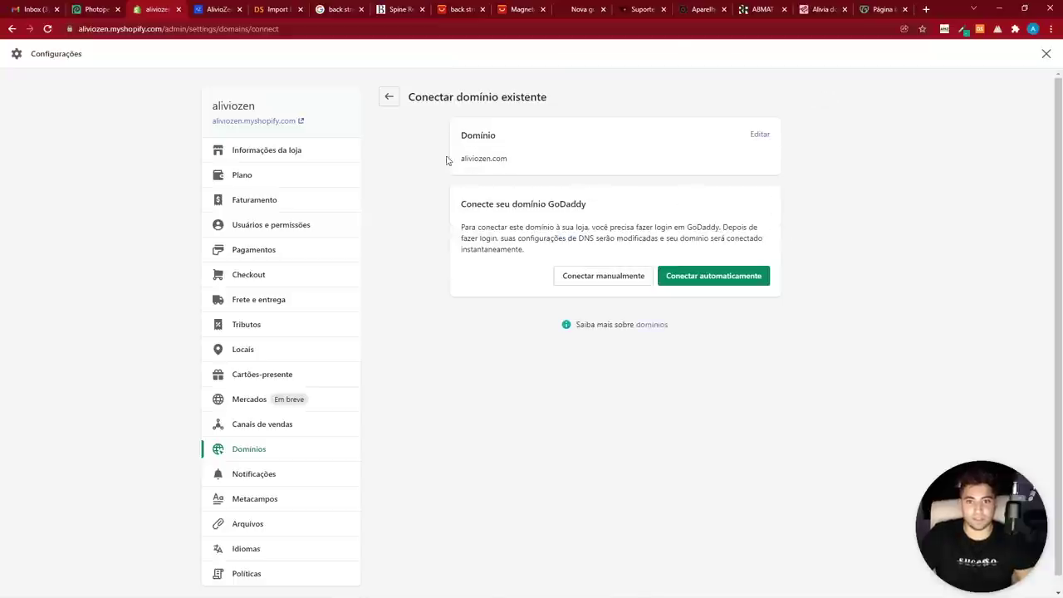
Step: Have GoDaddy connect aliviozen.com to Shopify automatically
left_click_drag(462, 202, 590, 201)
left_click_drag(658, 208, 671, 225)
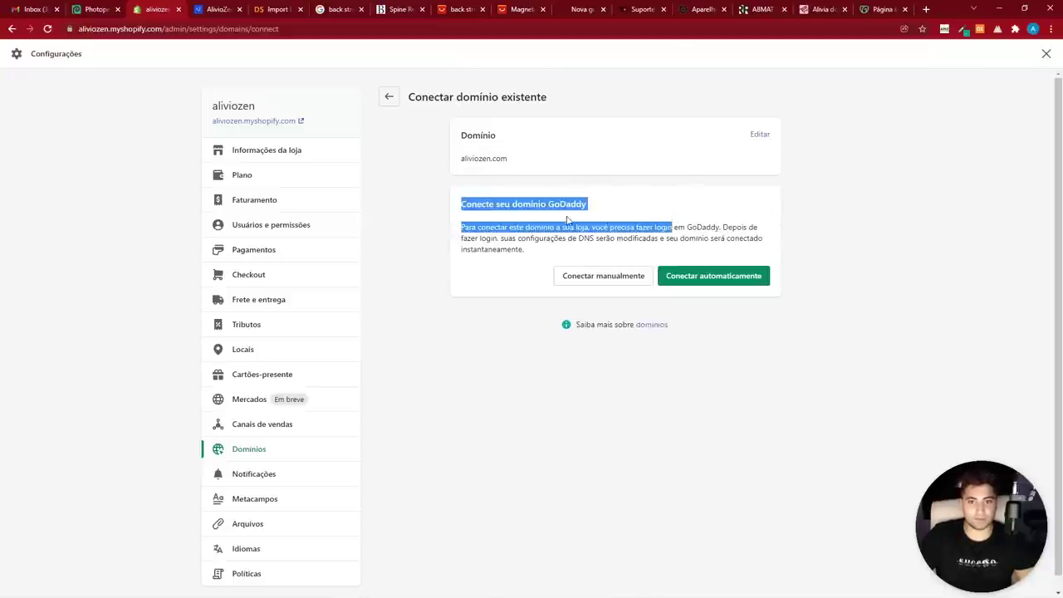
left_click(569, 219)
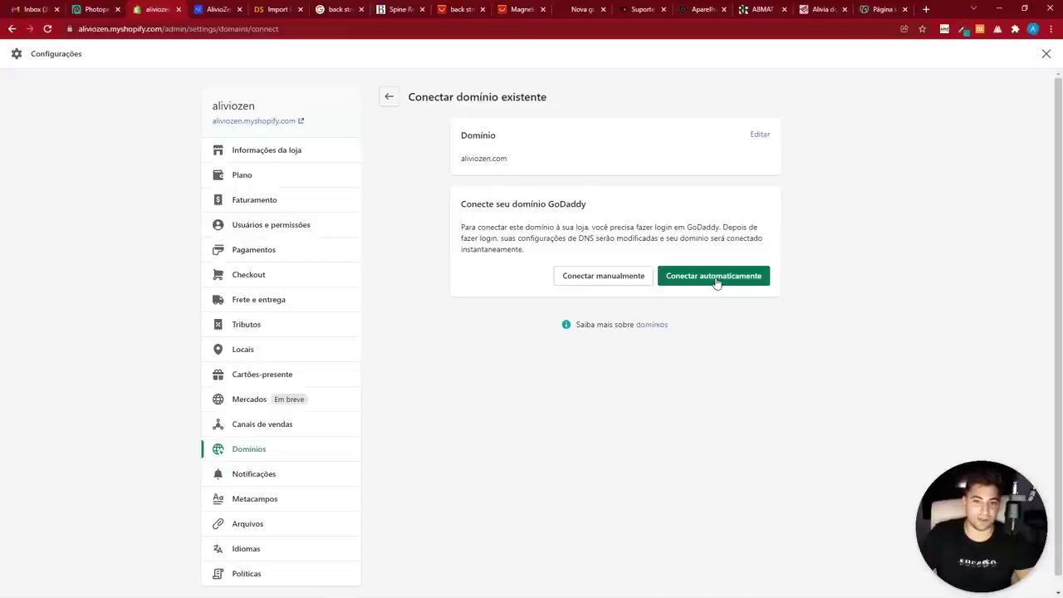
left_click(713, 276)
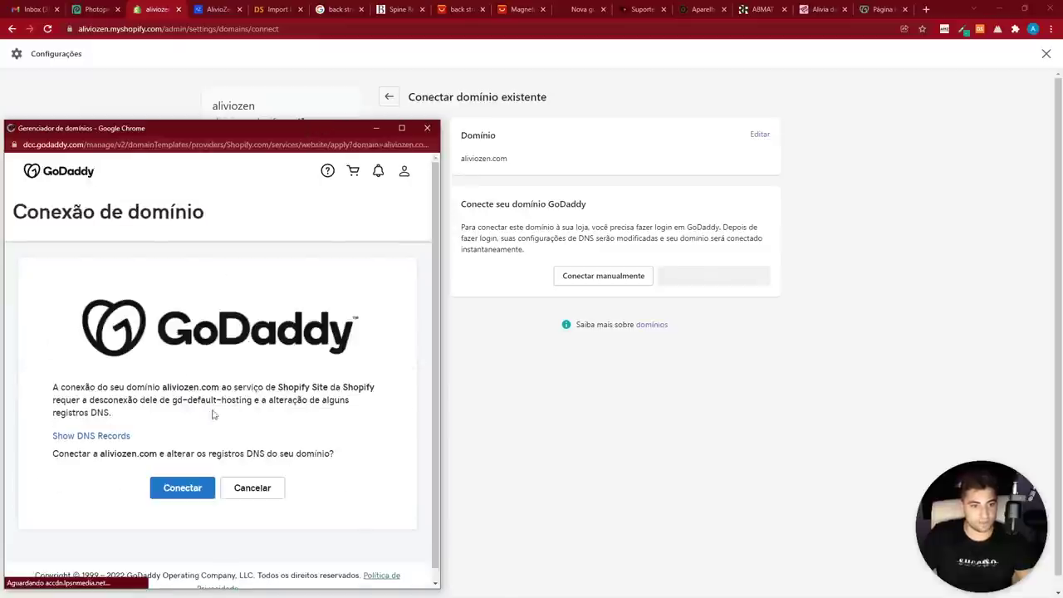
Step: Approve GoDaddy's DNS change for aliviozen.com and close the Sucesso! confirmation
left_click(177, 493)
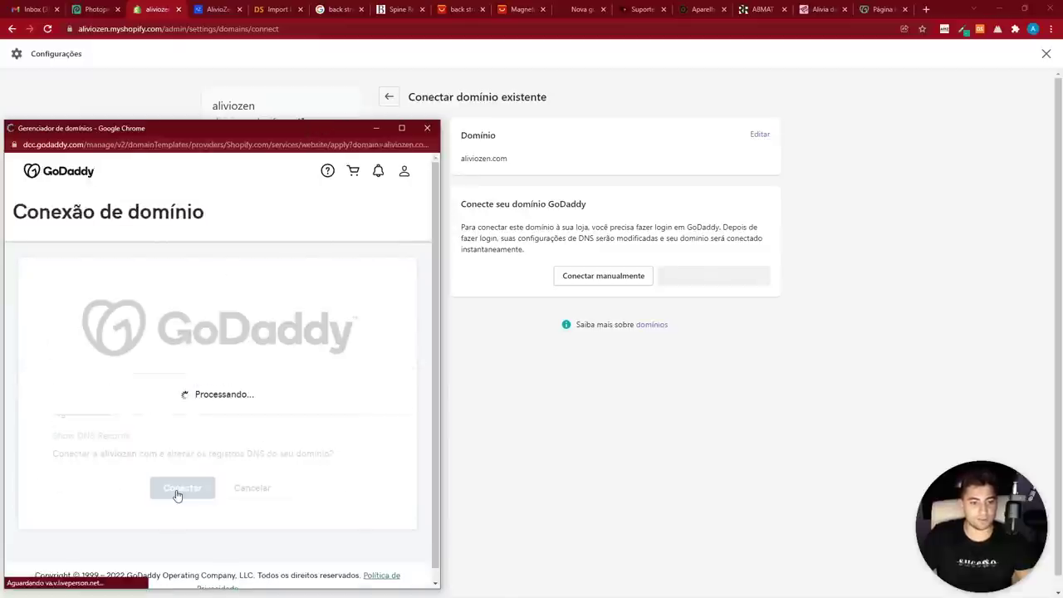
triple_click(152, 393)
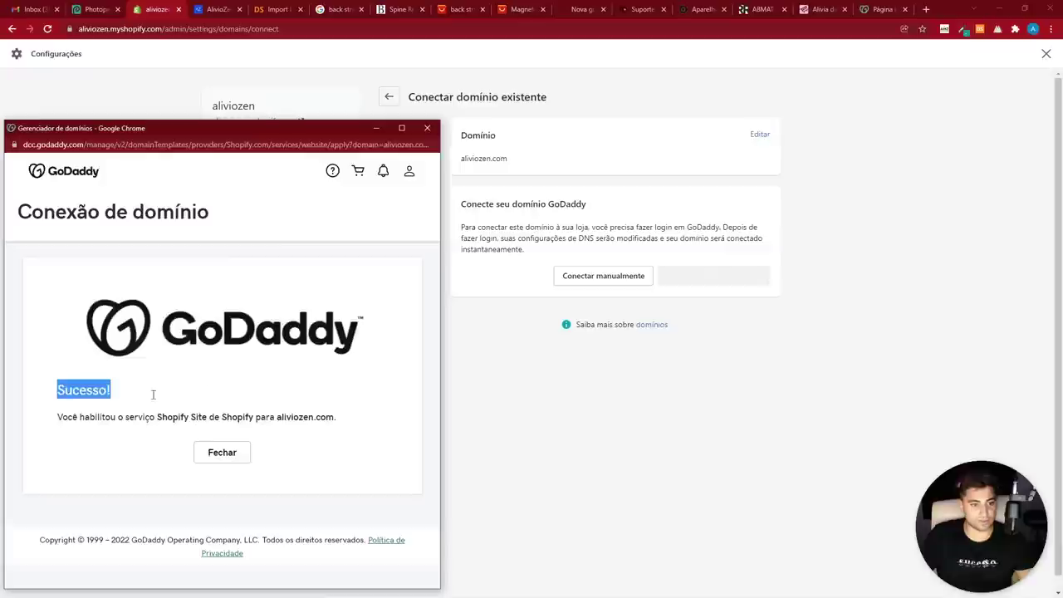
triple_click(252, 412)
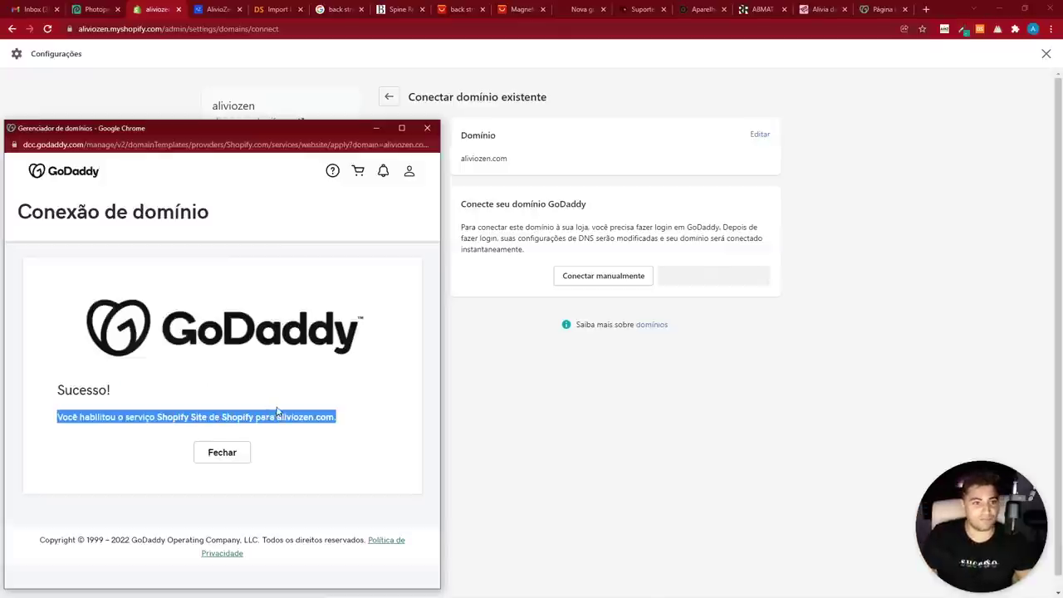
left_click(224, 453)
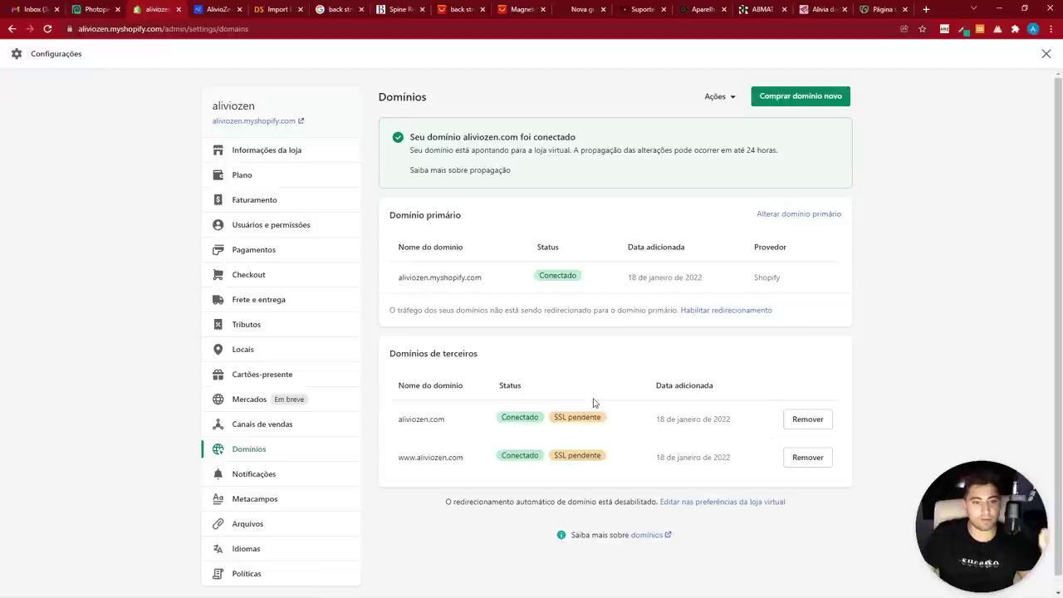
left_click_drag(554, 419, 593, 420)
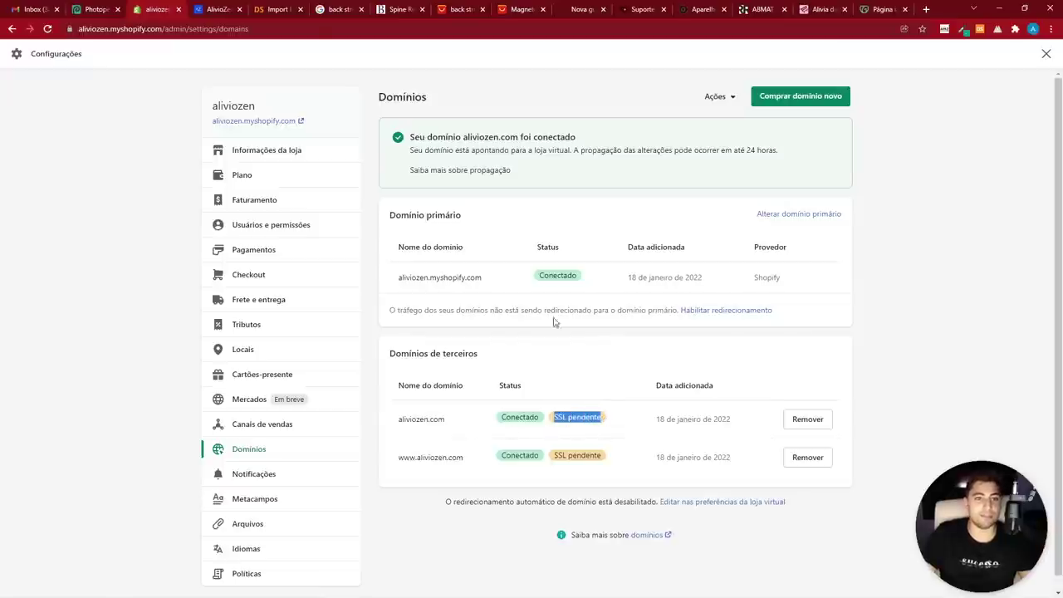
left_click(216, 9)
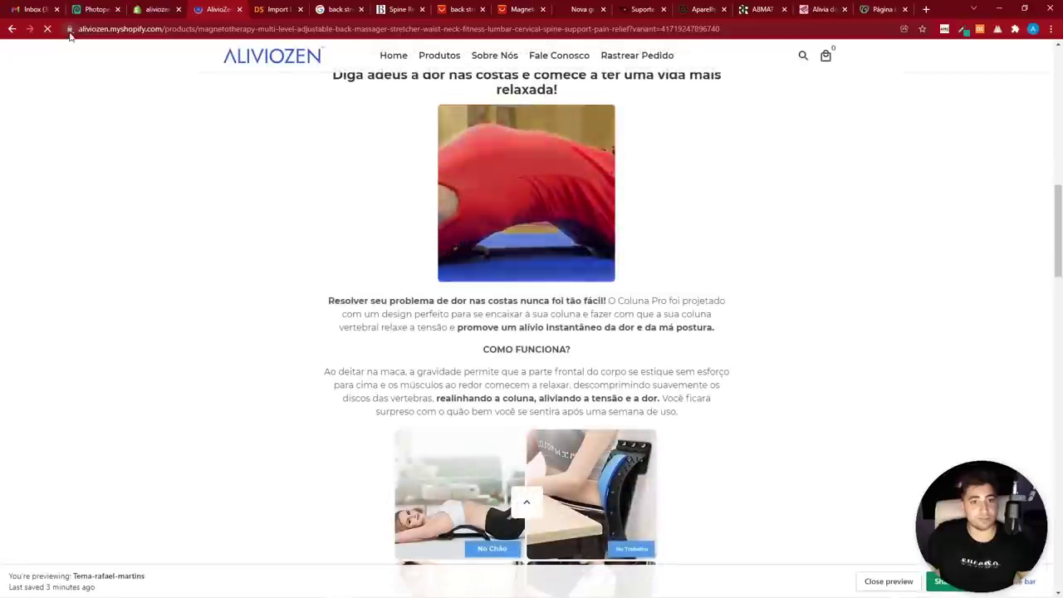
scroll(199, 146, "up", 5)
key("ctrl+shift+Tab")
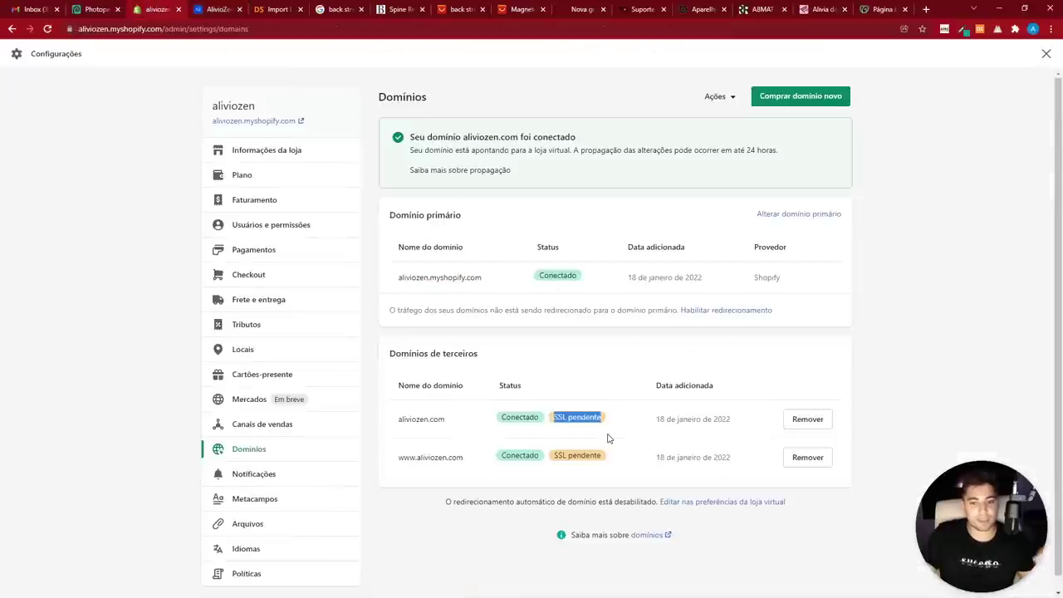
triple_click(591, 418)
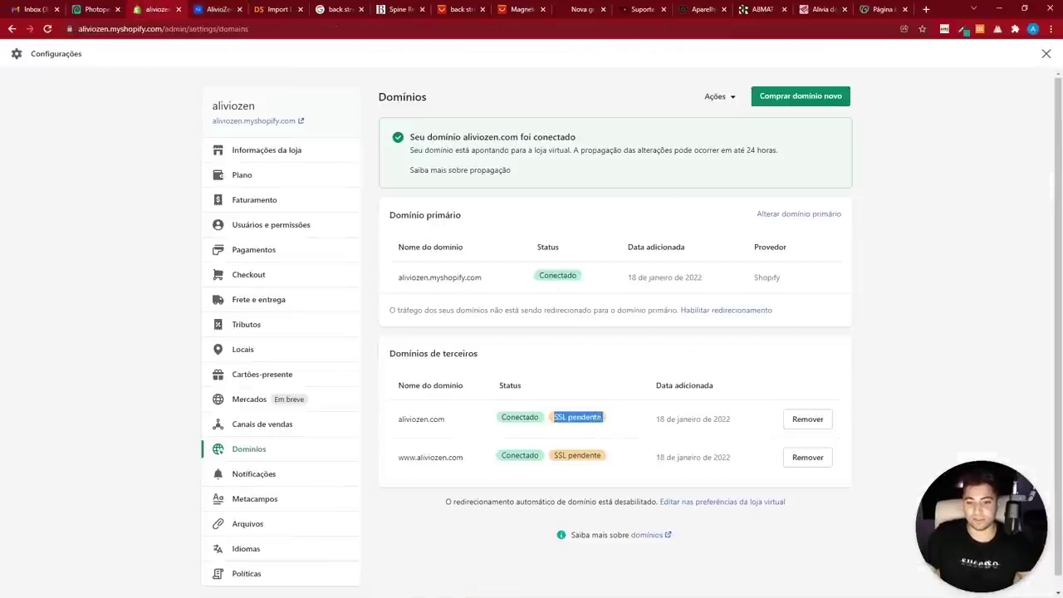
triple_click(593, 452)
triple_click(594, 432)
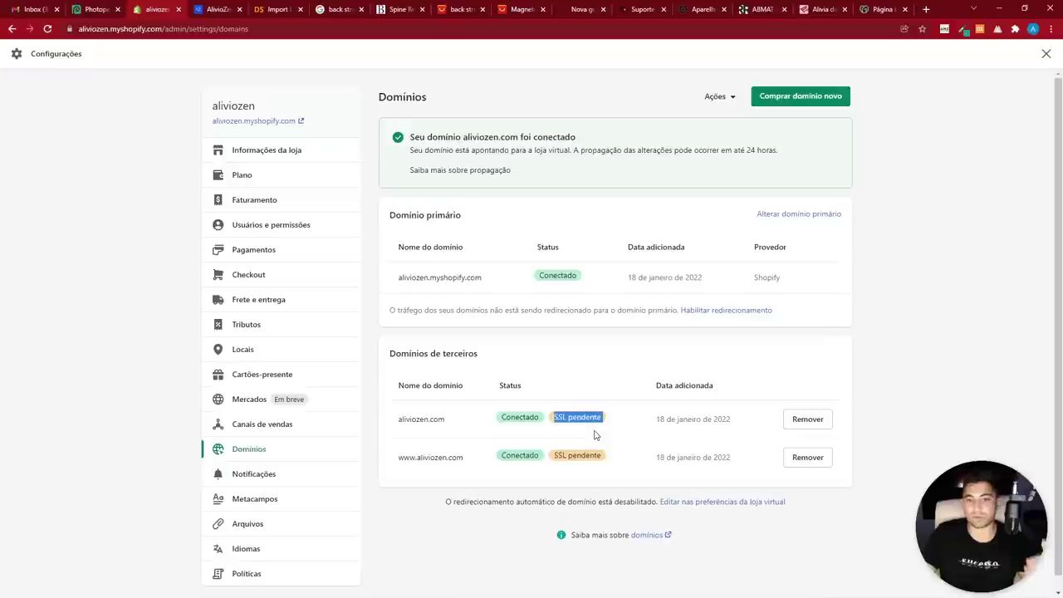
triple_click(595, 449)
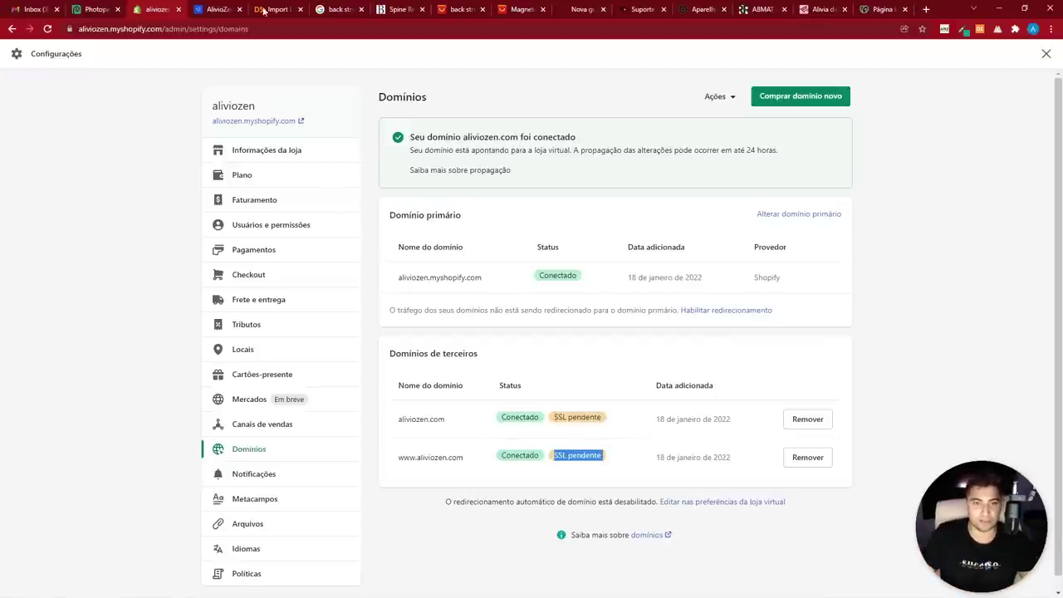
left_click(203, 6)
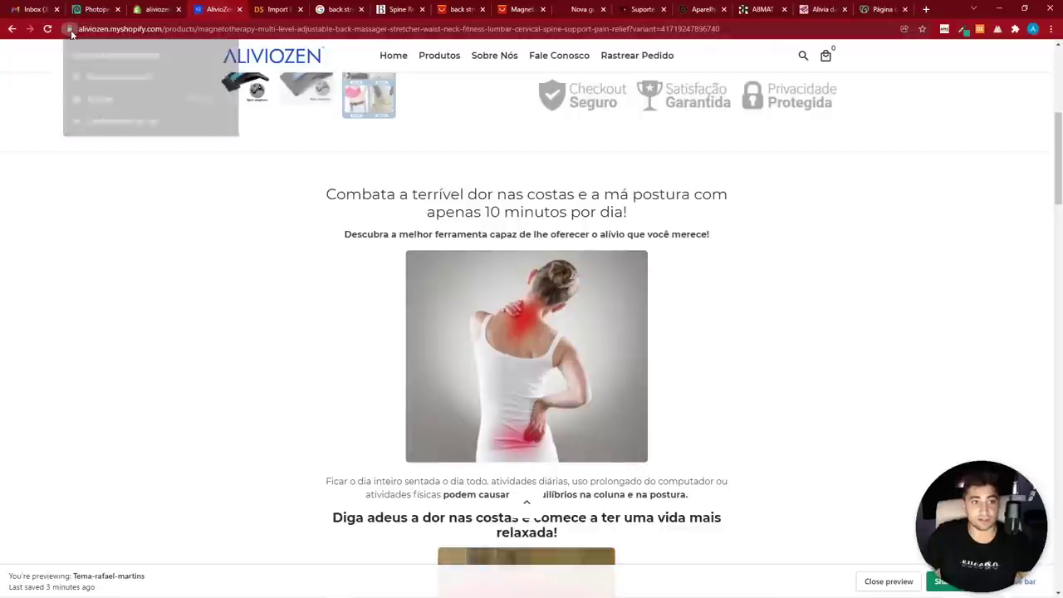
left_click(150, 8)
left_click(592, 426)
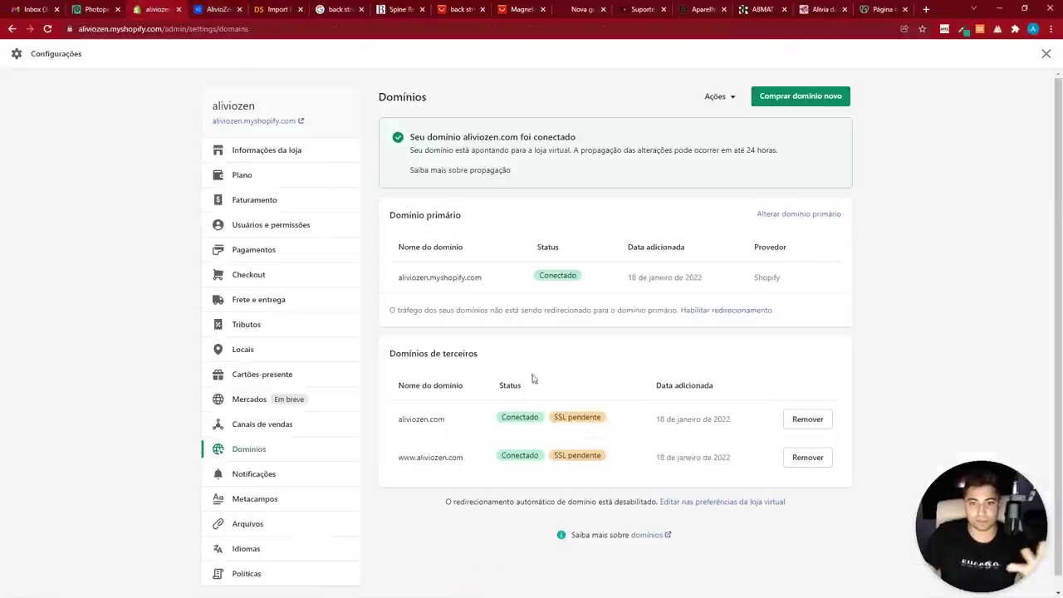
Step: Reload the domains page, confirm the Conectado and primary-domain statuses, and close settings
left_click(48, 28)
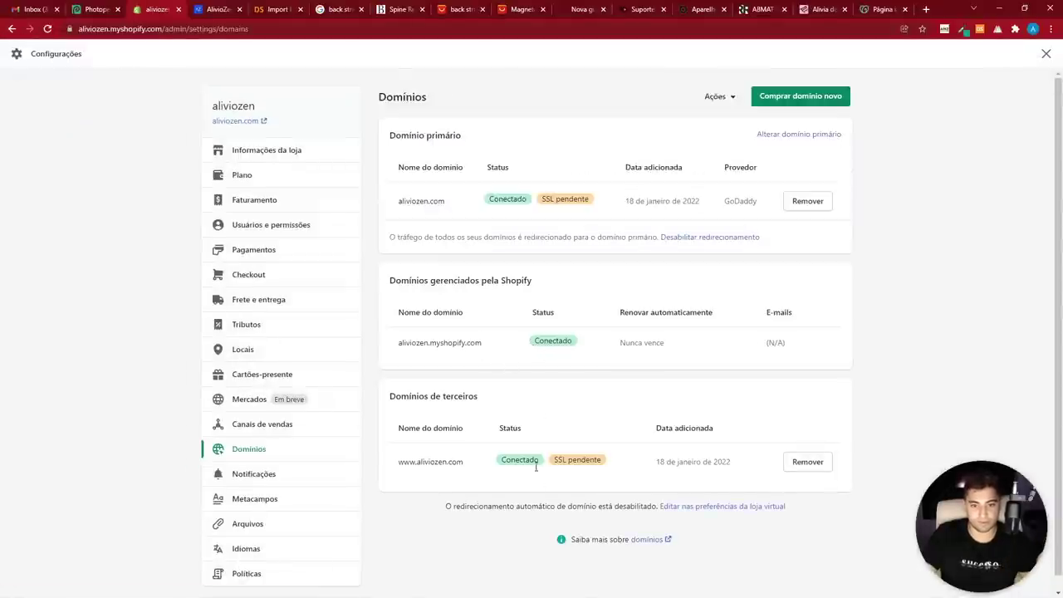
left_click_drag(525, 342, 574, 342)
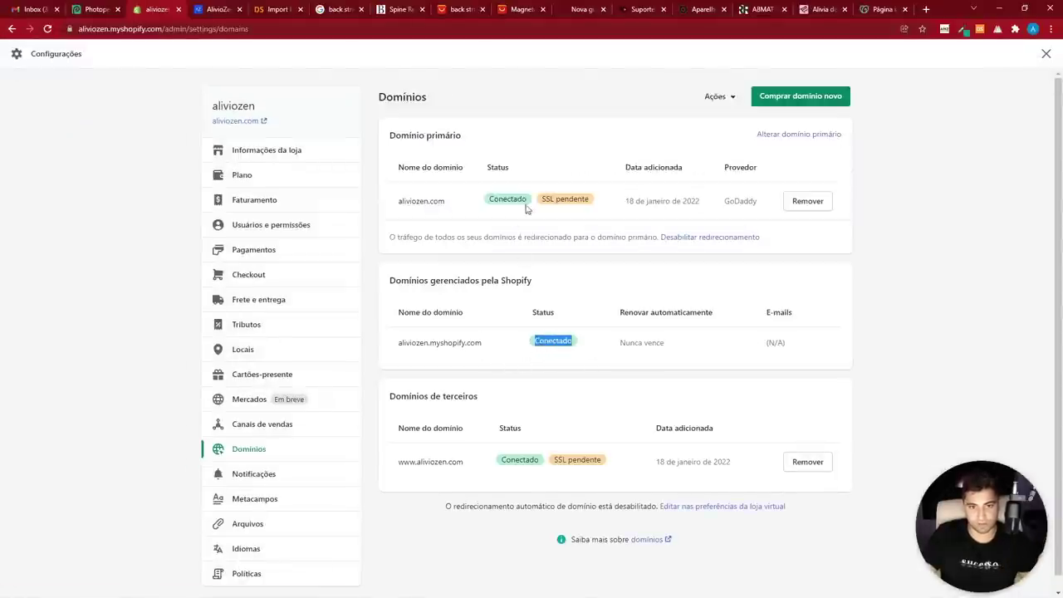
left_click_drag(525, 209, 546, 201)
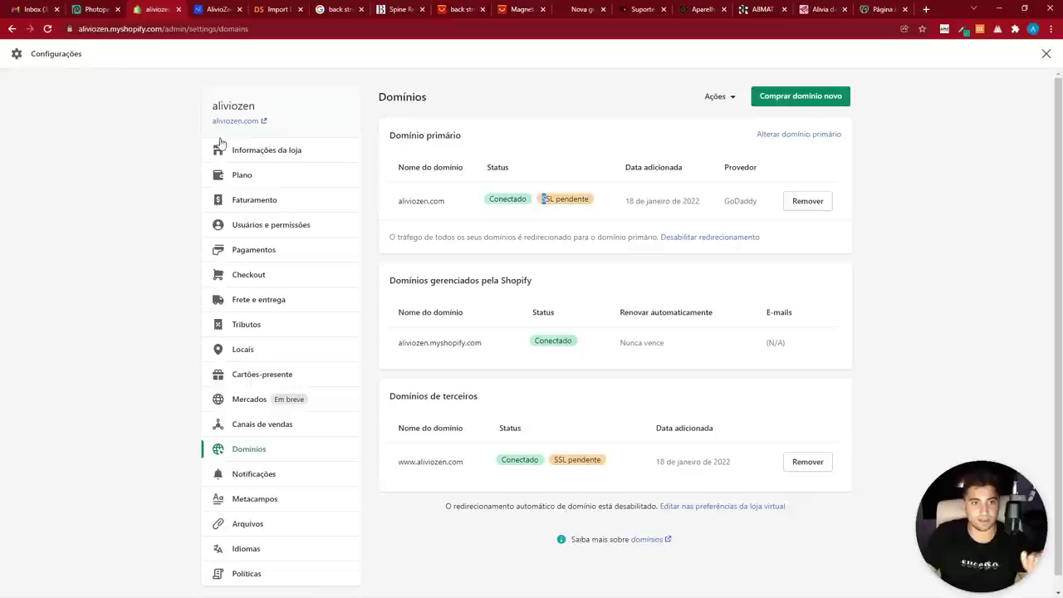
left_click(1046, 53)
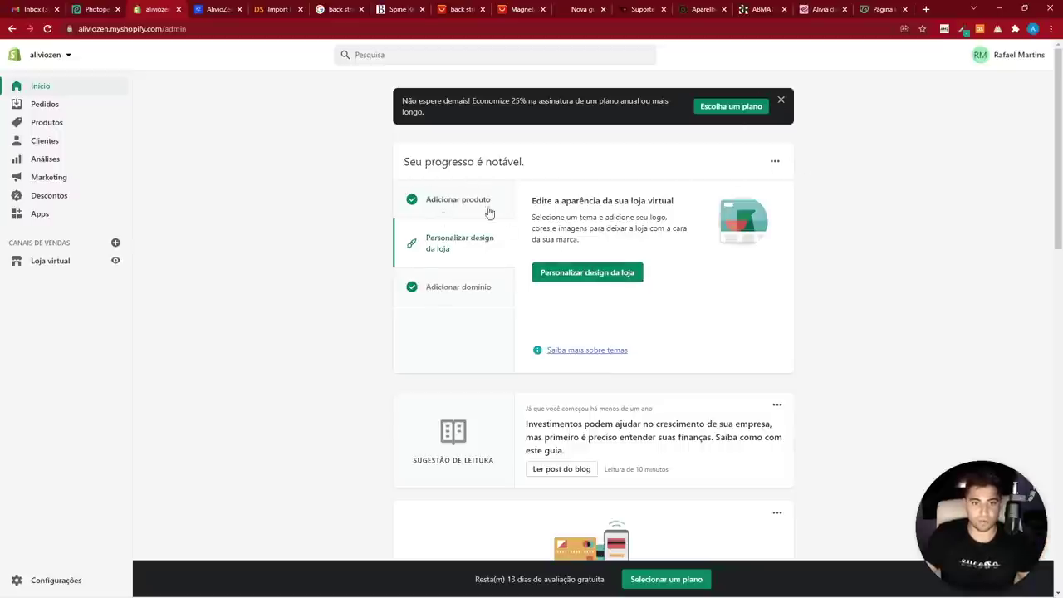
Step: Dismiss the setup progress and reading-suggestion cards from the admin home
left_click(774, 162)
left_click(772, 184)
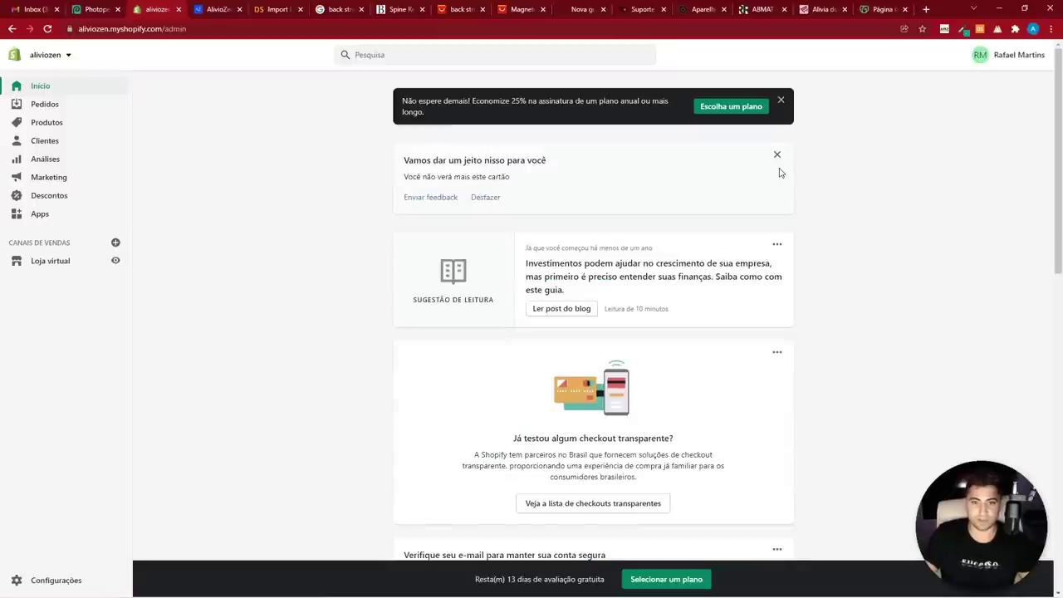
left_click(777, 155)
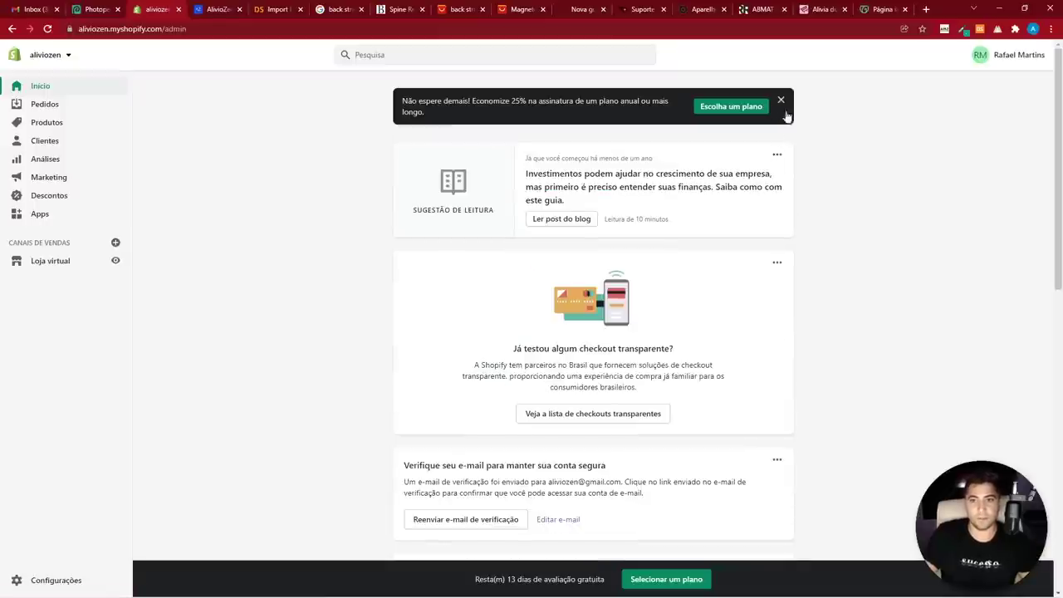
left_click(776, 158)
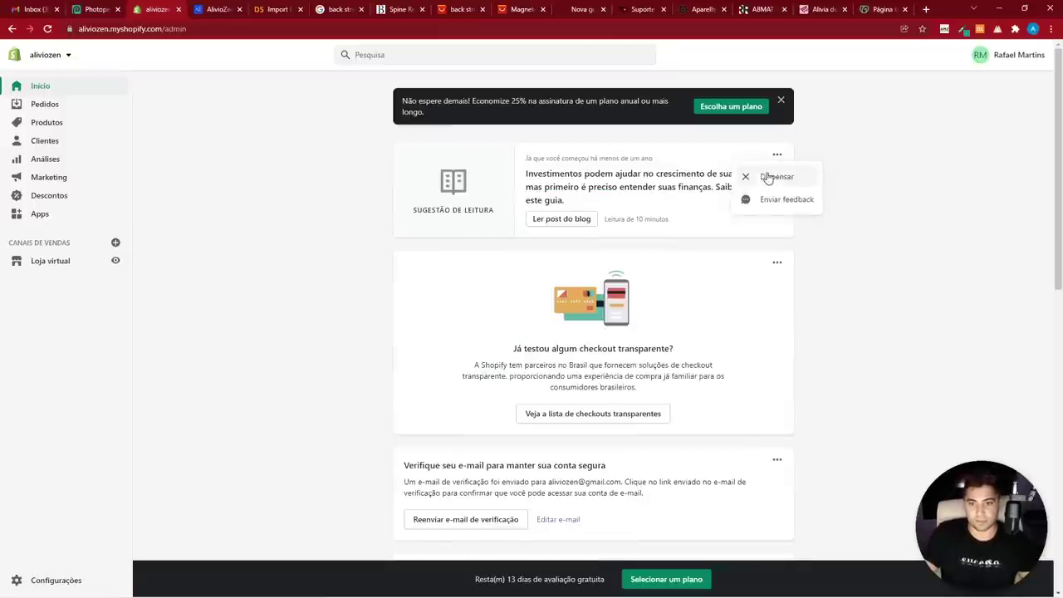
left_click(771, 174)
left_click(776, 156)
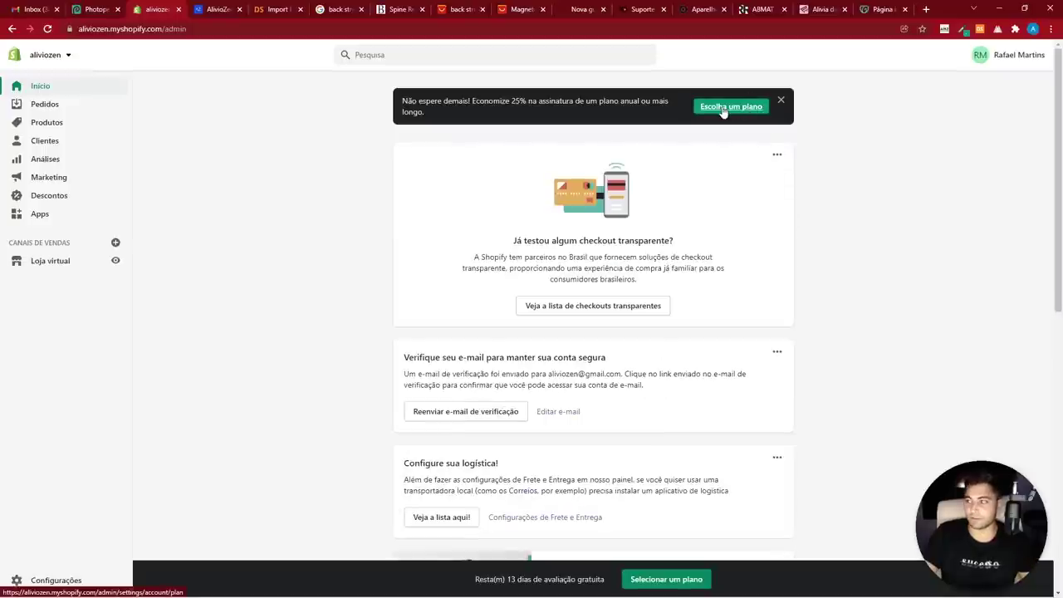
Step: Choose the Basic Shopify plan from the plan selection page
left_click(722, 108)
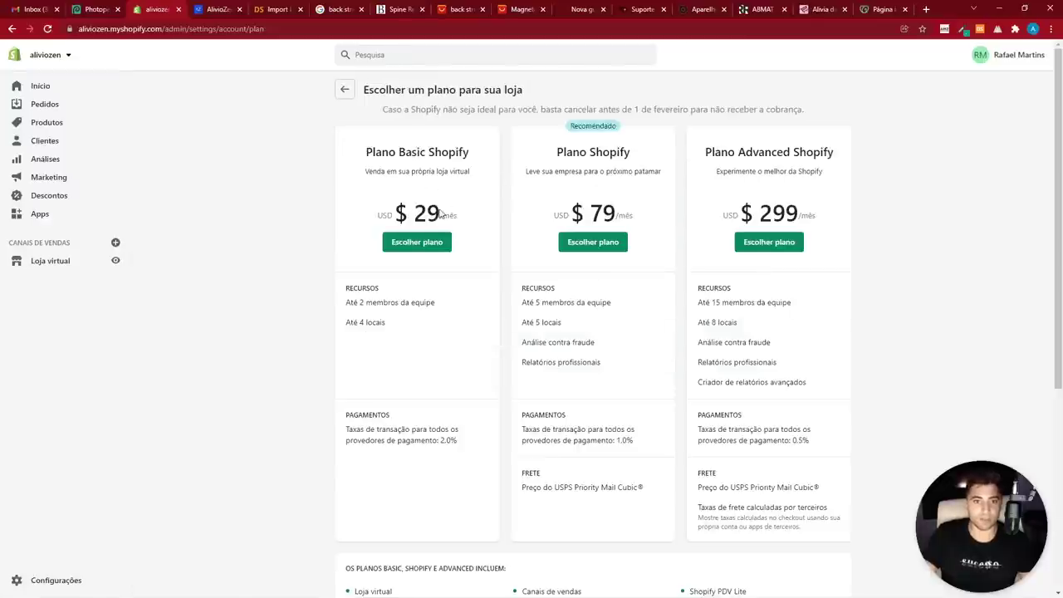
left_click_drag(406, 214, 477, 212)
scroll(464, 218, "down", 2)
scroll(465, 218, "up", 2)
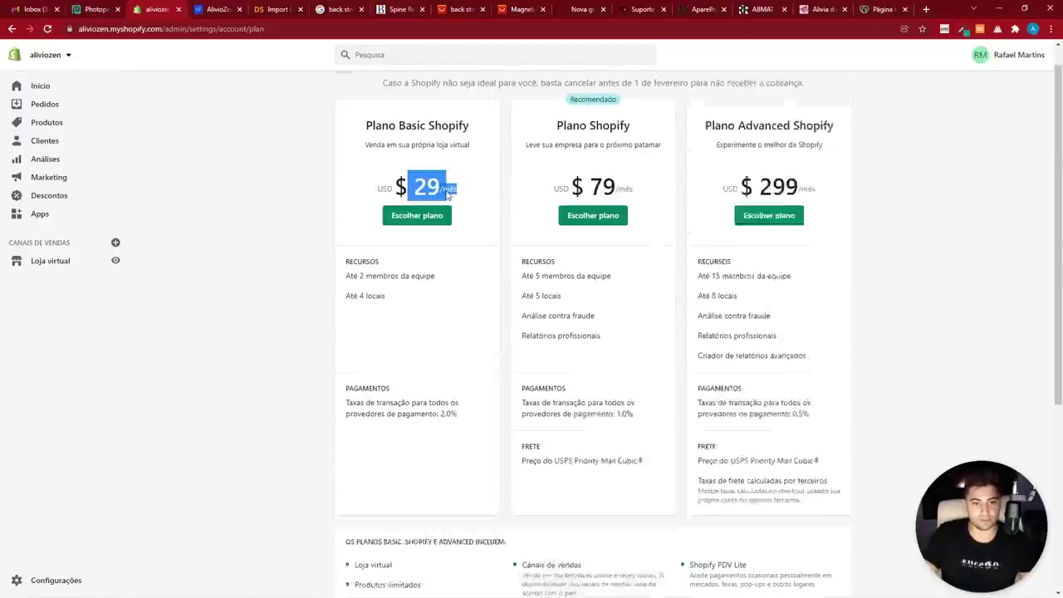
left_click(417, 242)
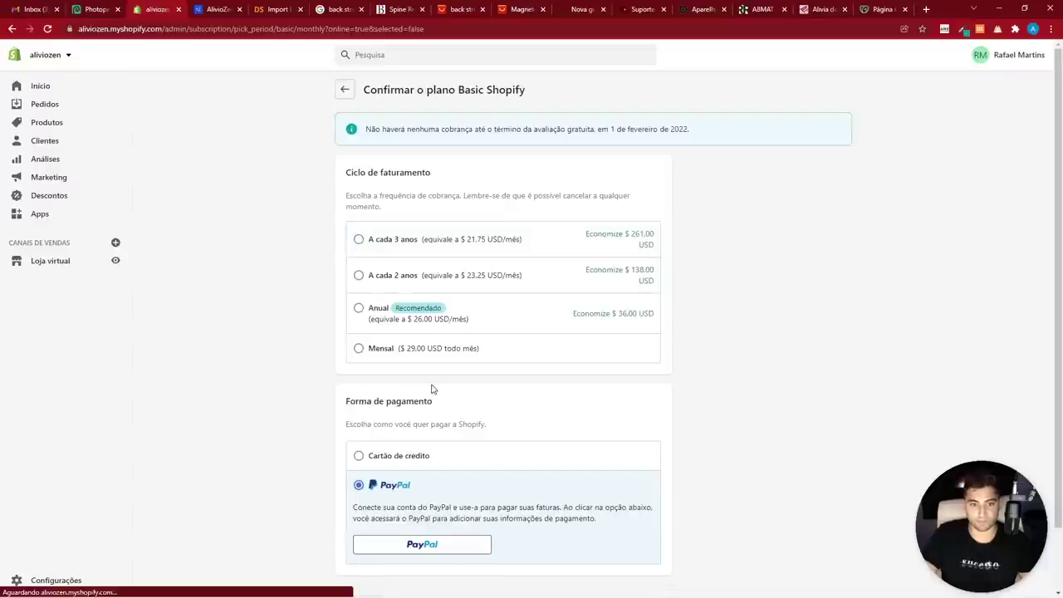
Step: Buy the Basic Shopify plan on monthly billing, paid through a connected PayPal account
scroll(420, 515, "down", 1)
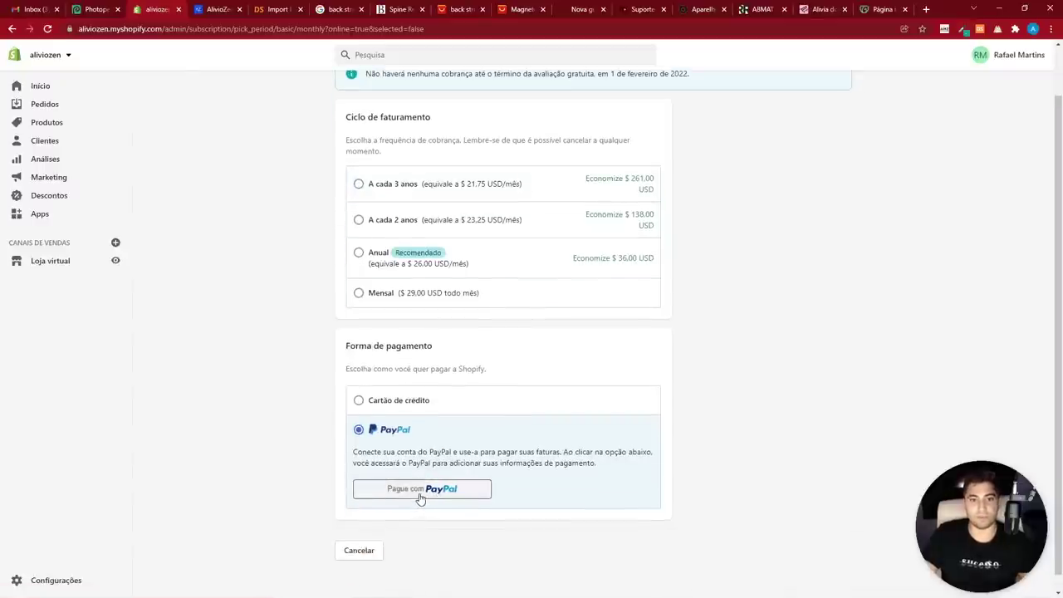
left_click(421, 492)
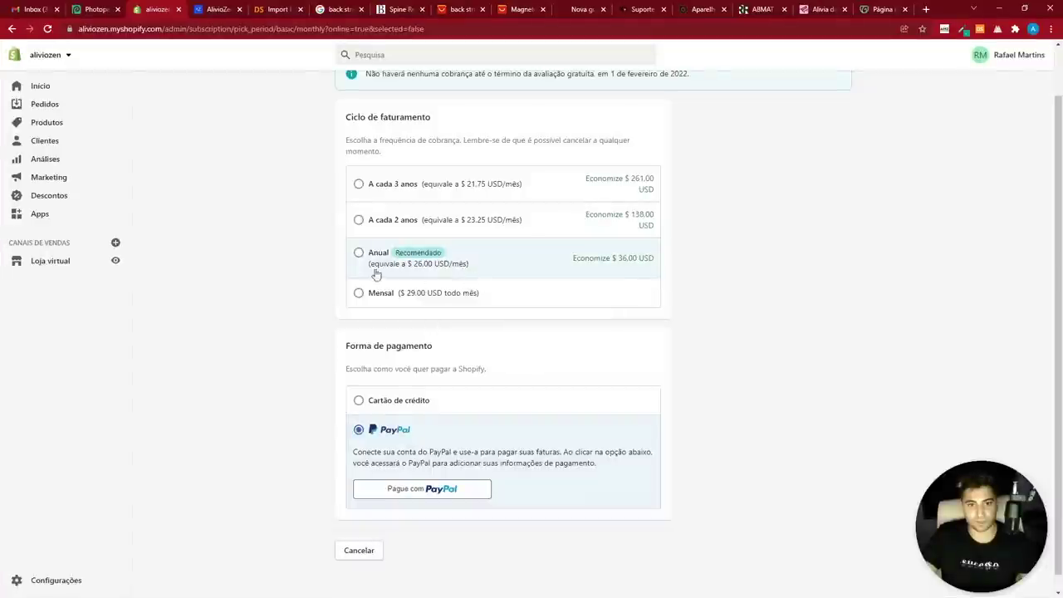
left_click(359, 292)
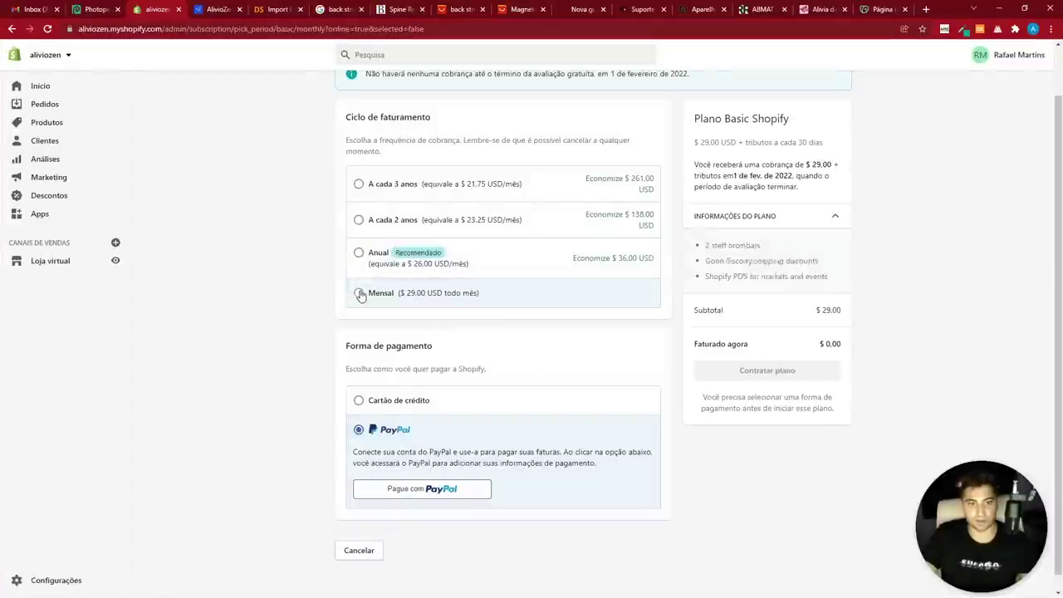
scroll(465, 298, "up", 2)
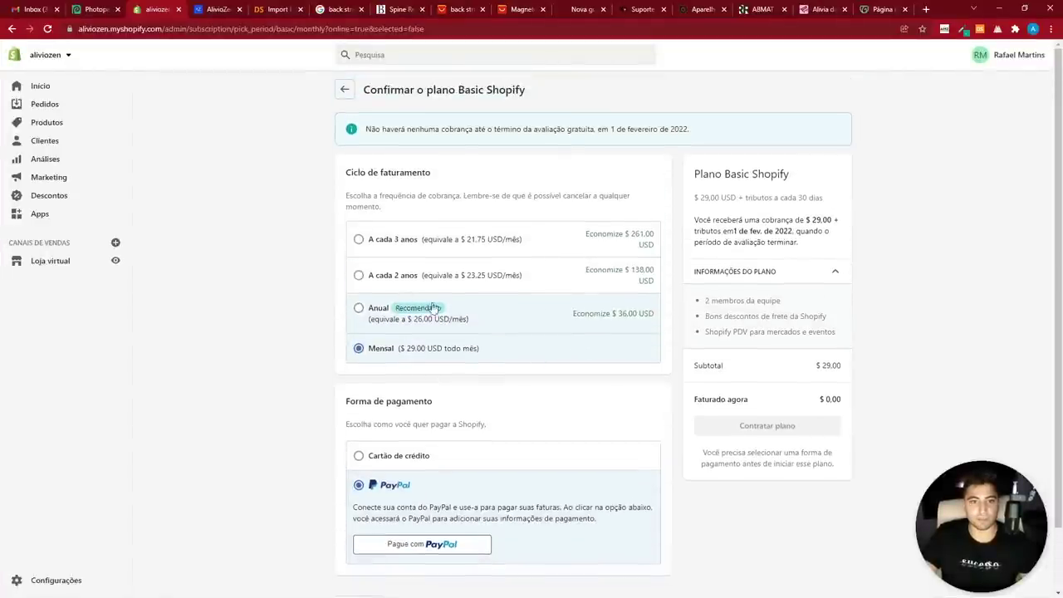
scroll(441, 391, "down", 2)
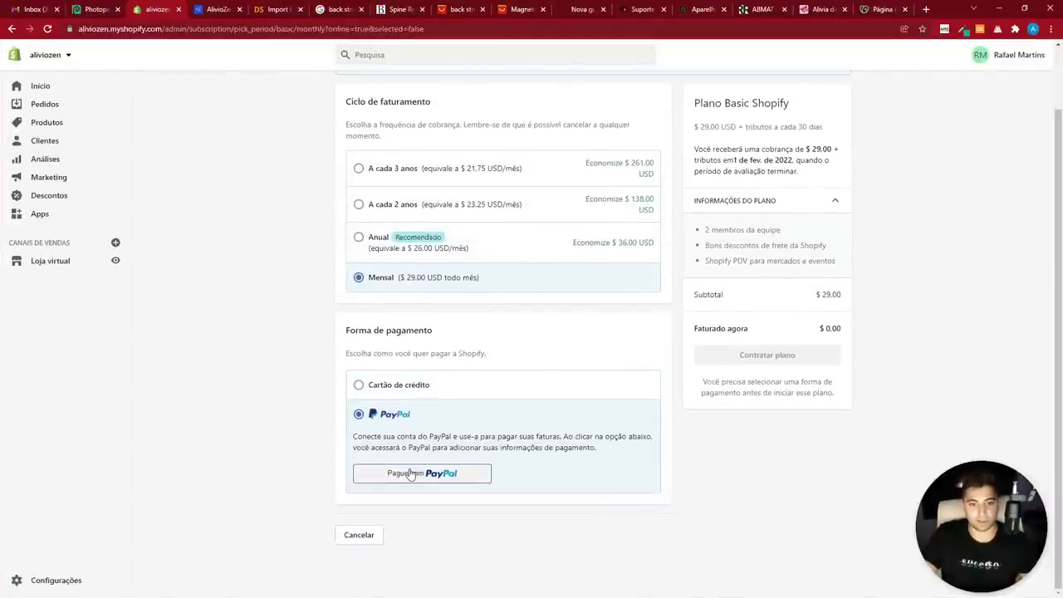
left_click(410, 473)
left_click_drag(406, 89, 0, 108)
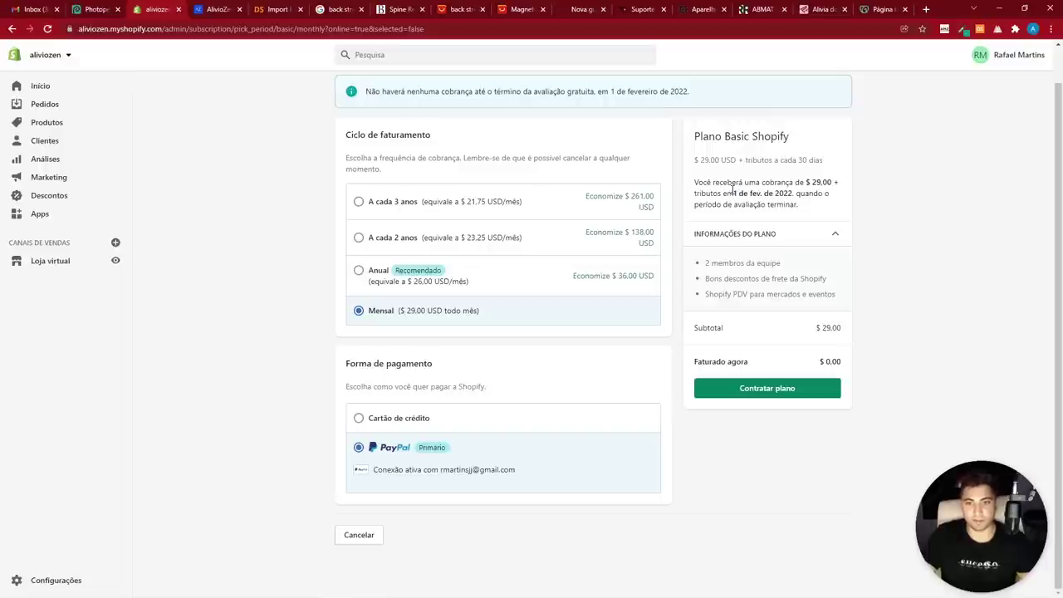
left_click_drag(734, 193, 790, 194)
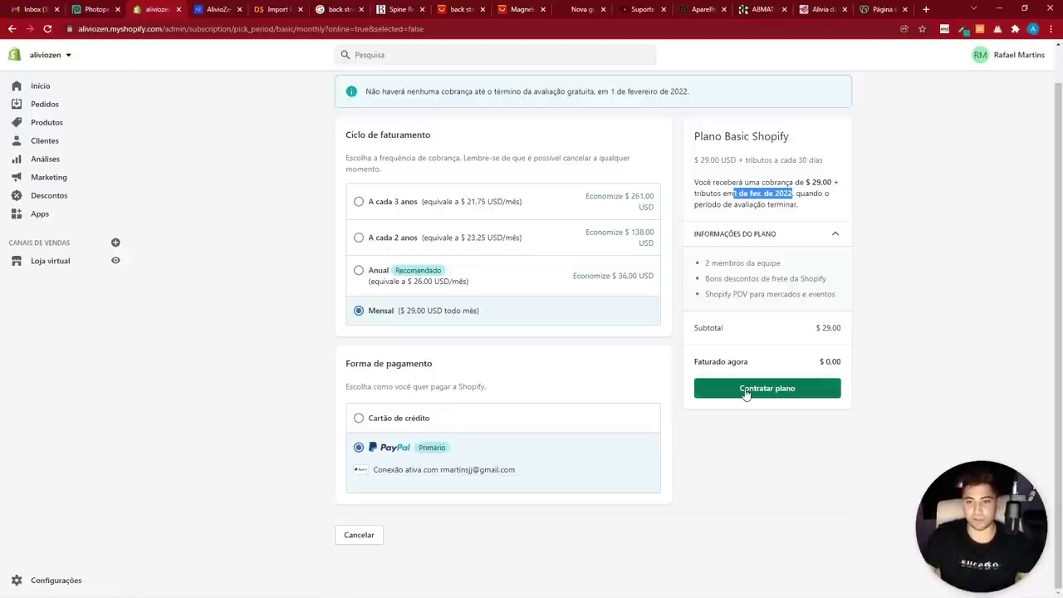
left_click(791, 390)
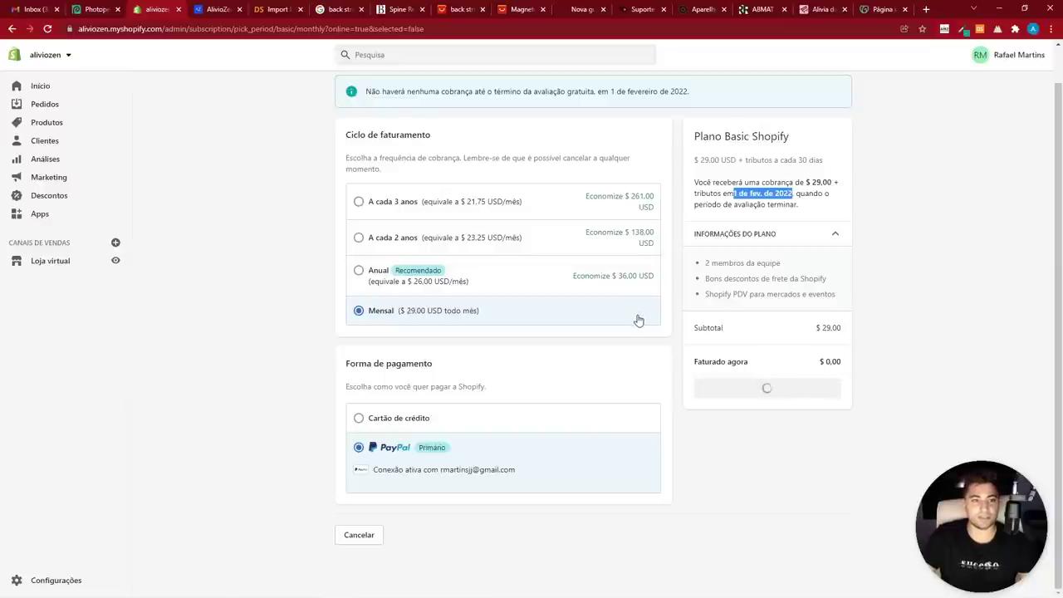
Step: Open the live storefront, check its connection security details, and browse down to the footer
scroll(373, 232, "down", 4)
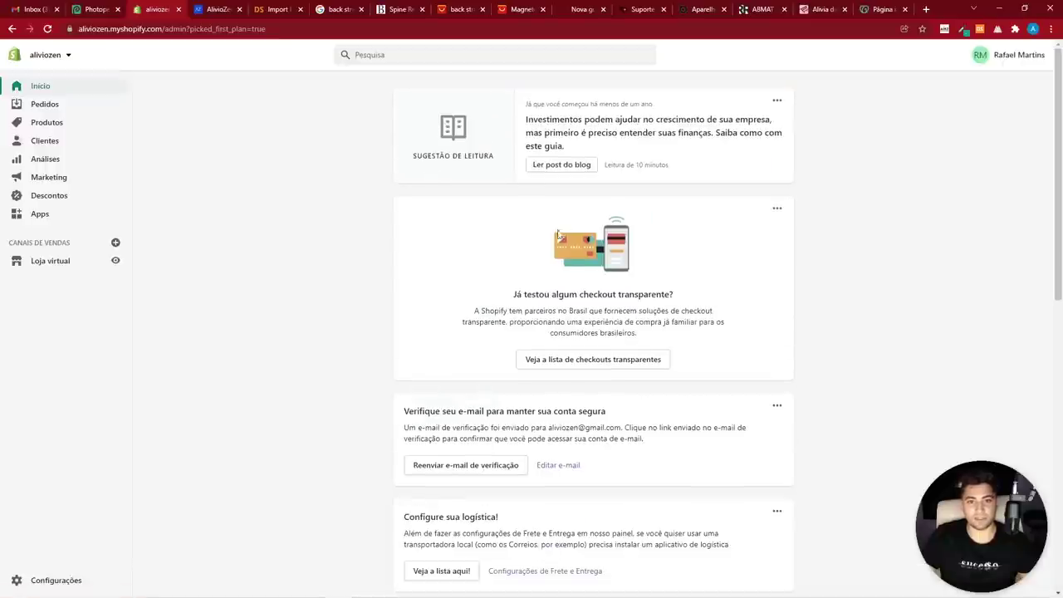
left_click(108, 140)
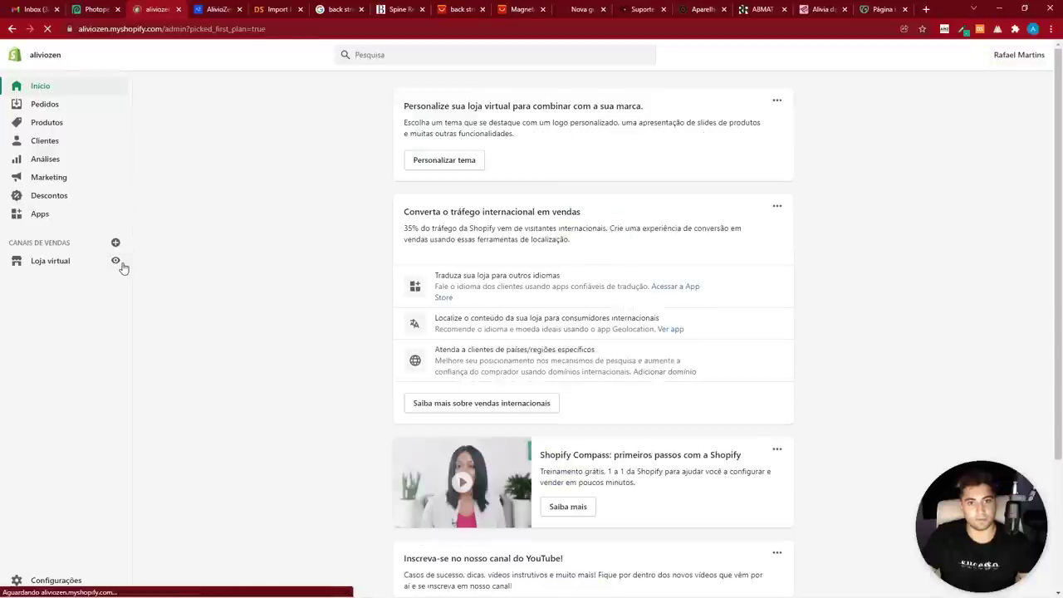
left_click(120, 263)
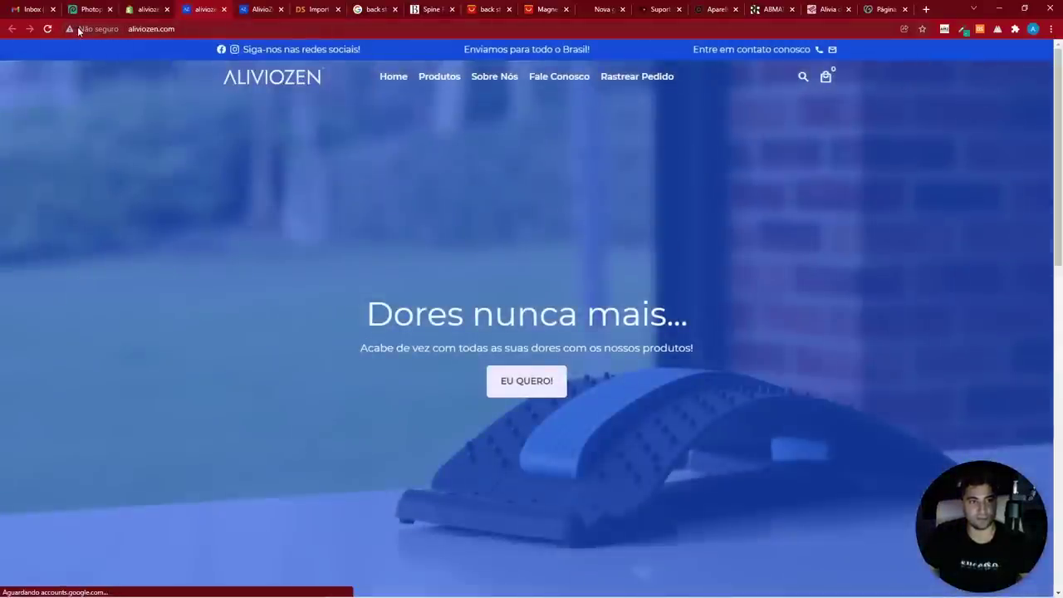
left_click(78, 28)
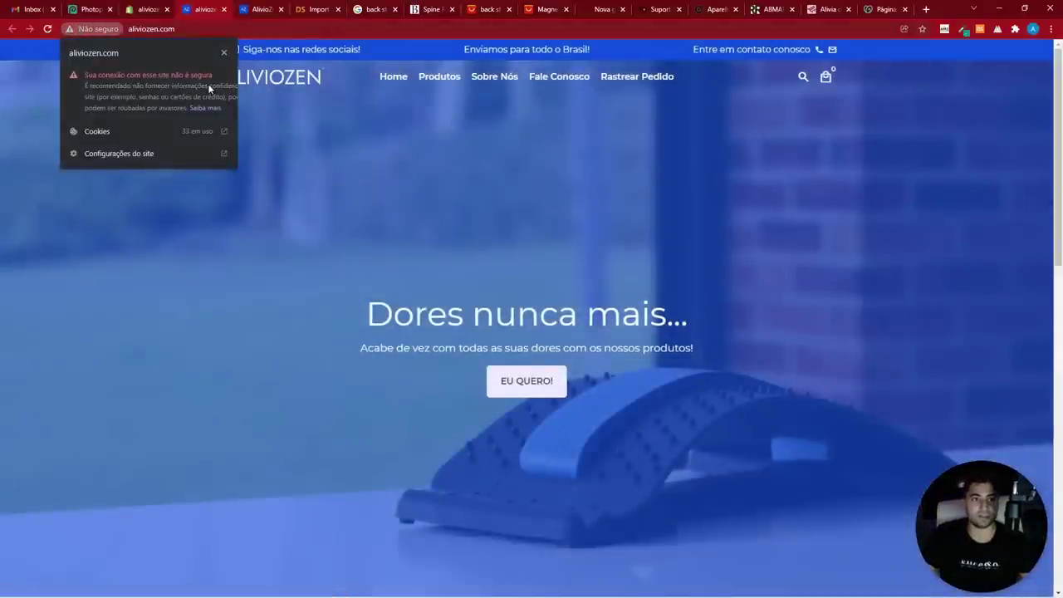
left_click(363, 254)
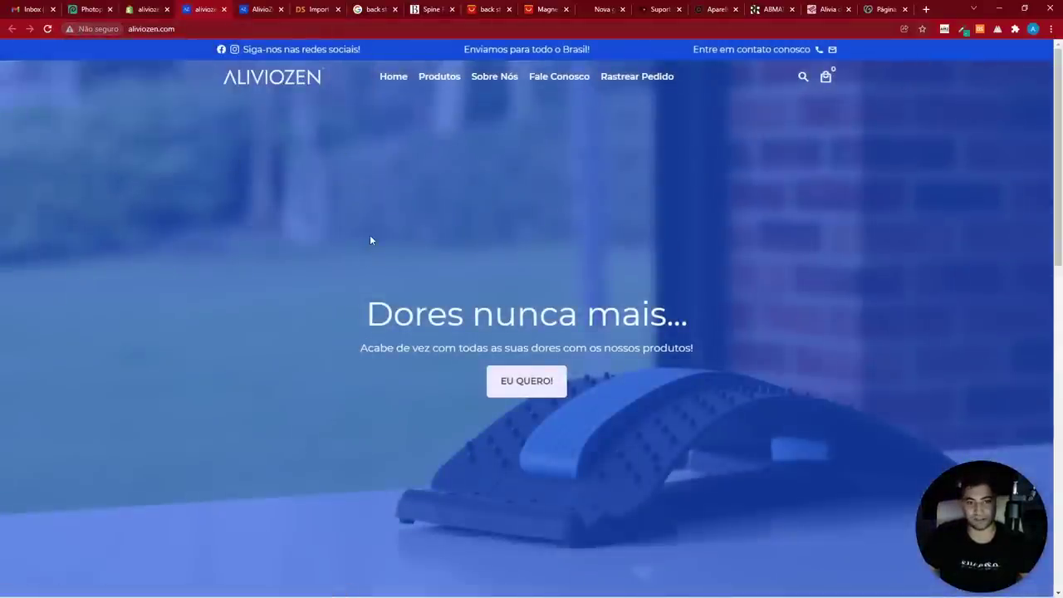
scroll(370, 237, "down", 3)
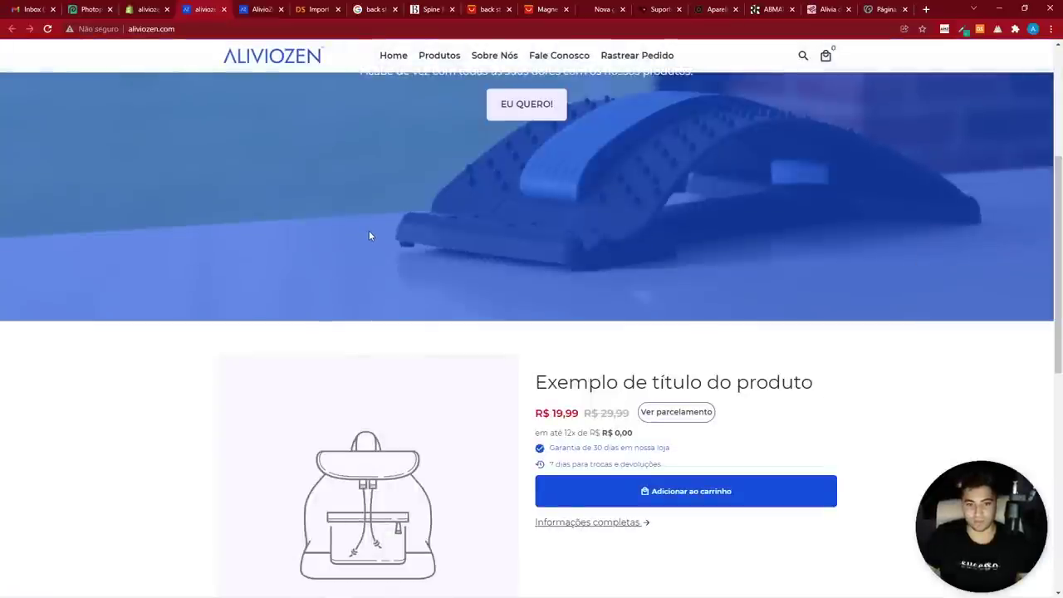
scroll(370, 235, "down", 3)
scroll(401, 209, "up", 1)
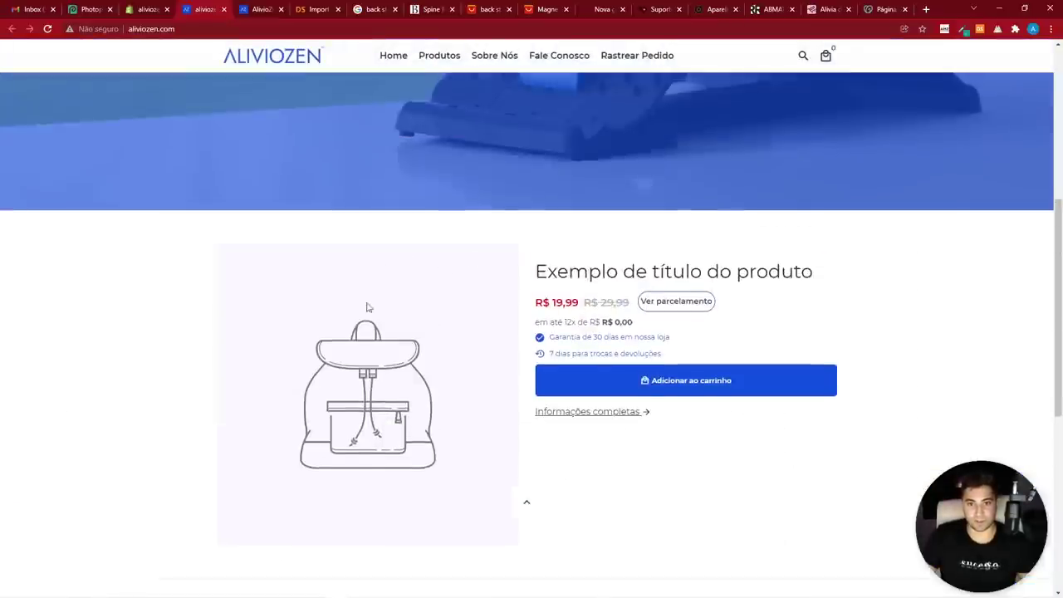
scroll(367, 304, "down", 4)
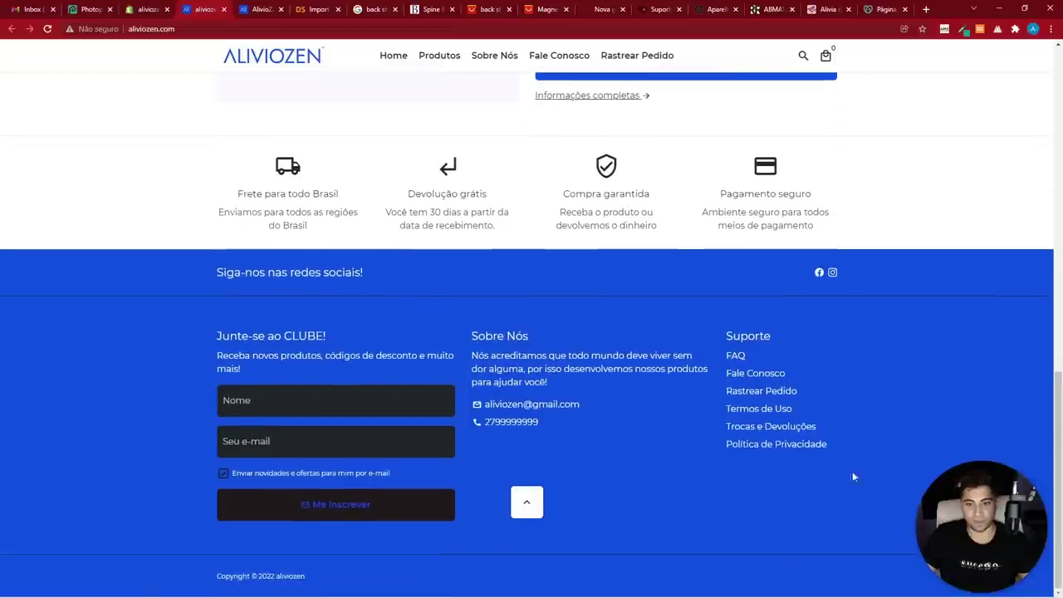
left_click_drag(851, 471, 196, 275)
left_click(196, 274)
scroll(199, 266, "up", 4)
scroll(201, 259, "up", 5)
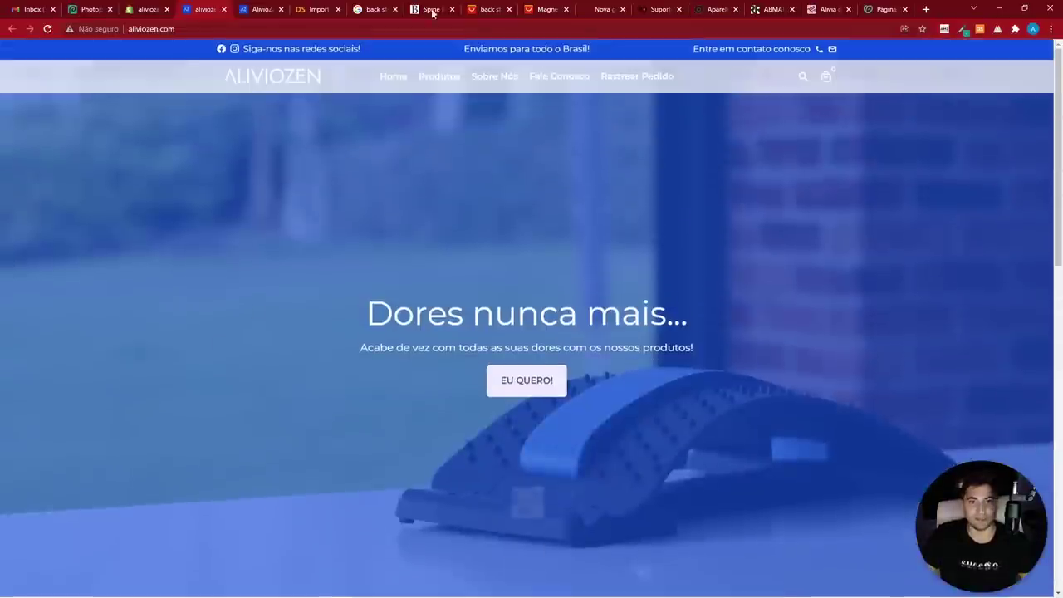
scroll(318, 83, "down", 1)
scroll(317, 82, "up", 1)
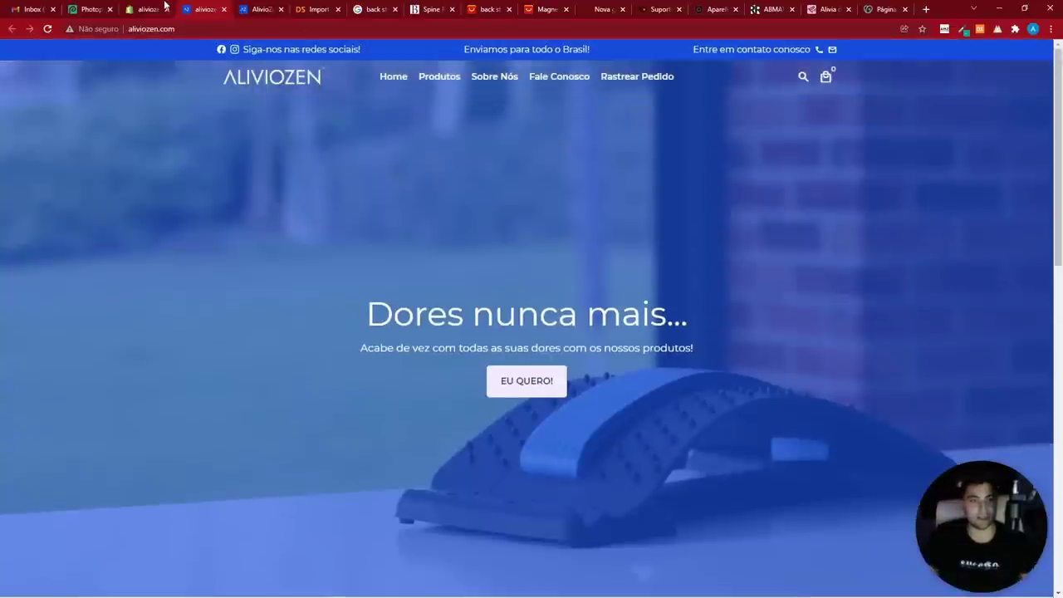
Step: Dismiss the theme customization suggestion card on the admin home
left_click(165, 8)
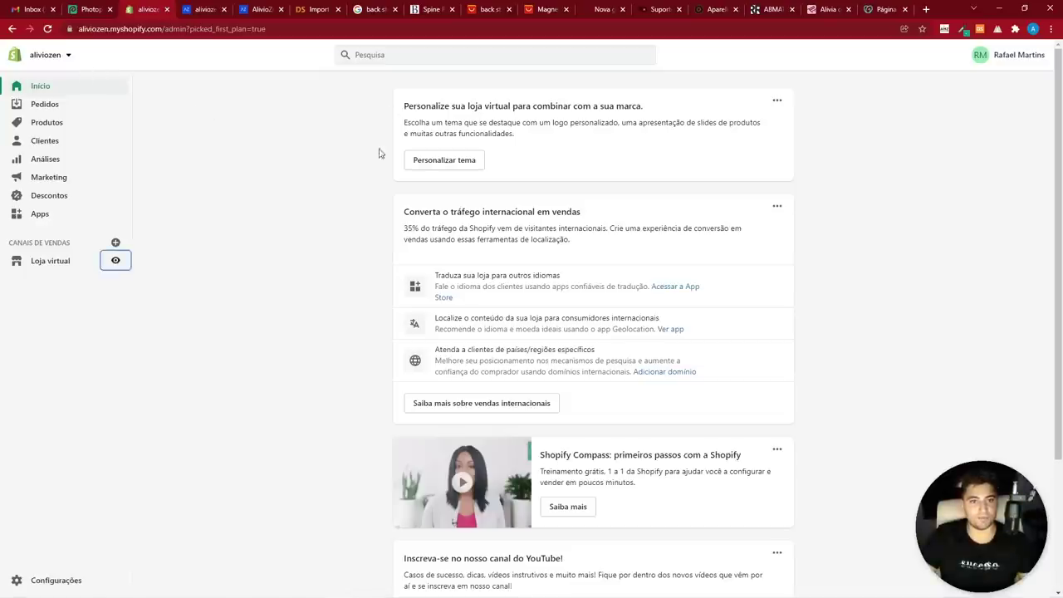
left_click(781, 103)
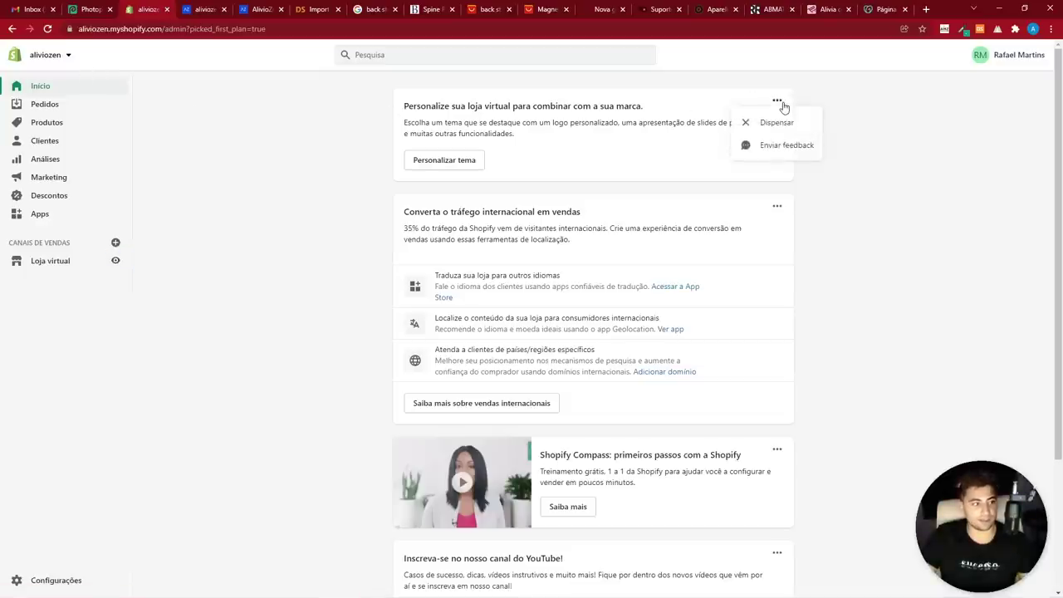
left_click(776, 122)
left_click(776, 103)
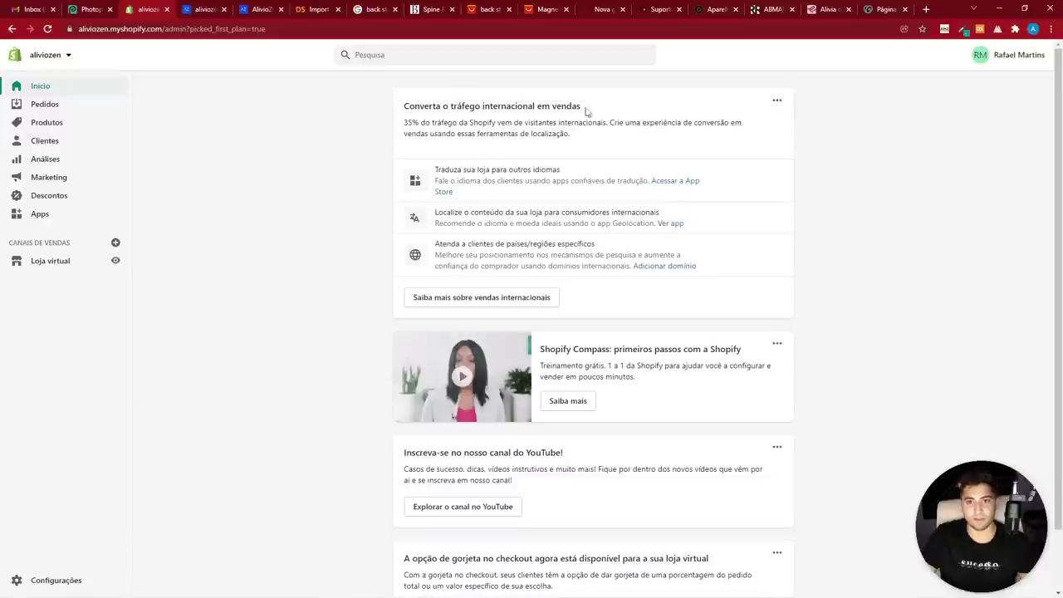
left_click(40, 213)
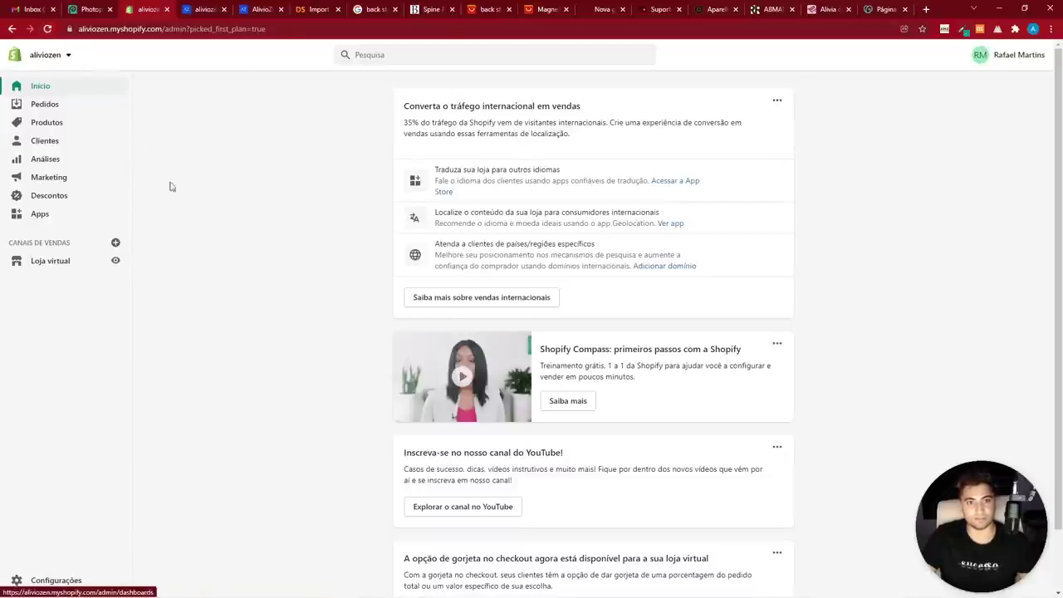
Step: View the installed apps, then close the GoDaddy and leftover product research tabs
left_click(39, 215)
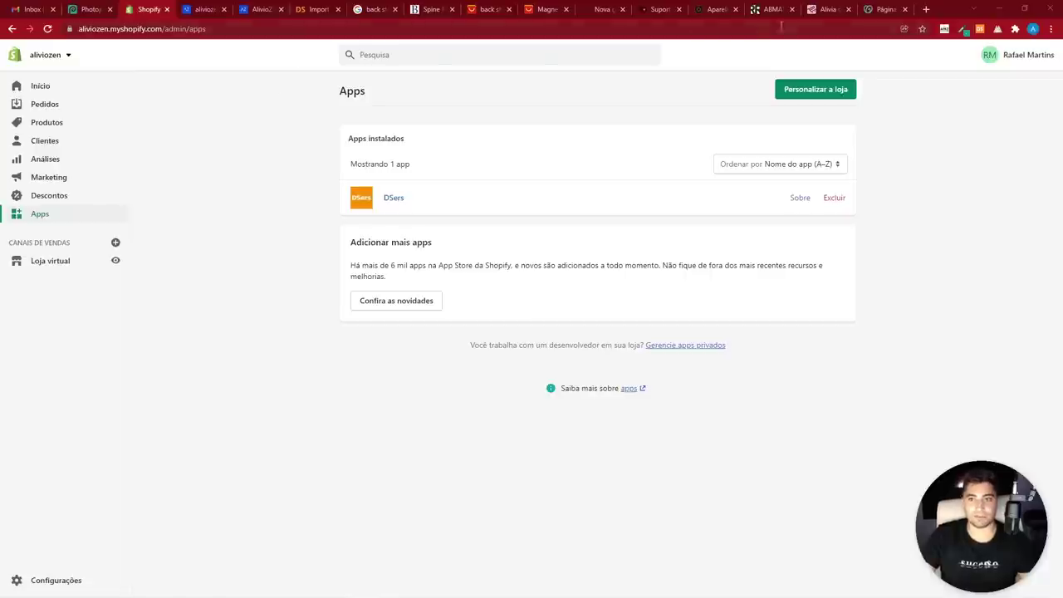
left_click(904, 9)
left_click(894, 9)
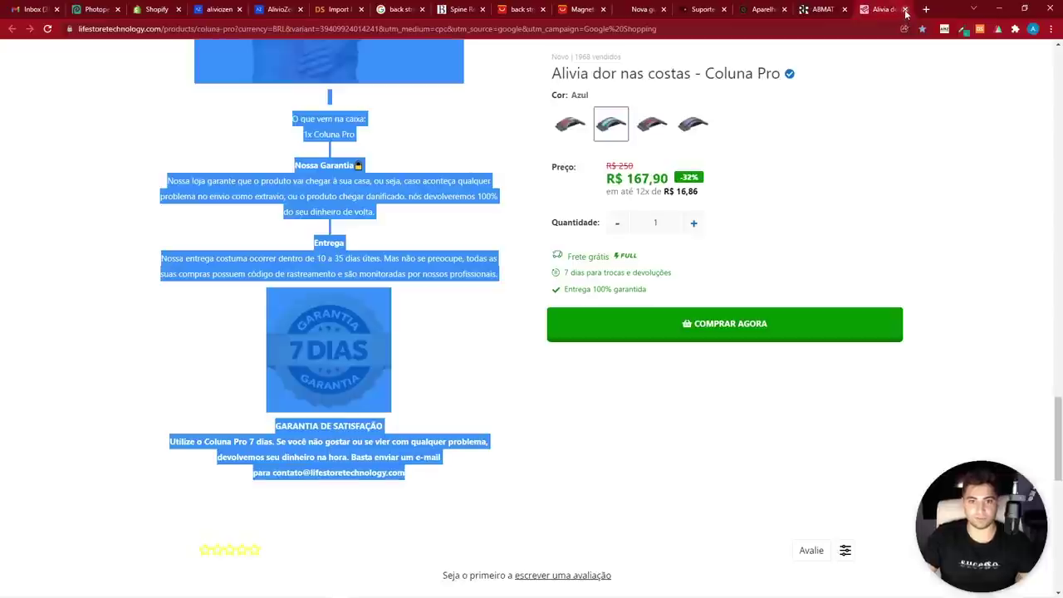
left_click(905, 9)
left_click(905, 9)
left_click(904, 9)
left_click(905, 9)
left_click(905, 9)
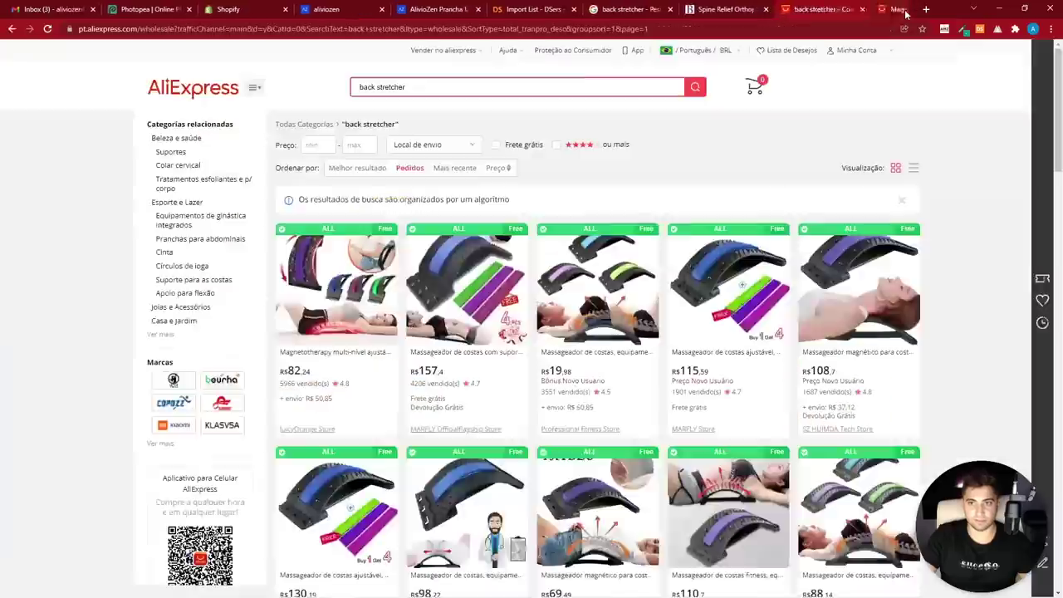
left_click(905, 9)
left_click(905, 9)
left_click(905, 10)
left_click(905, 9)
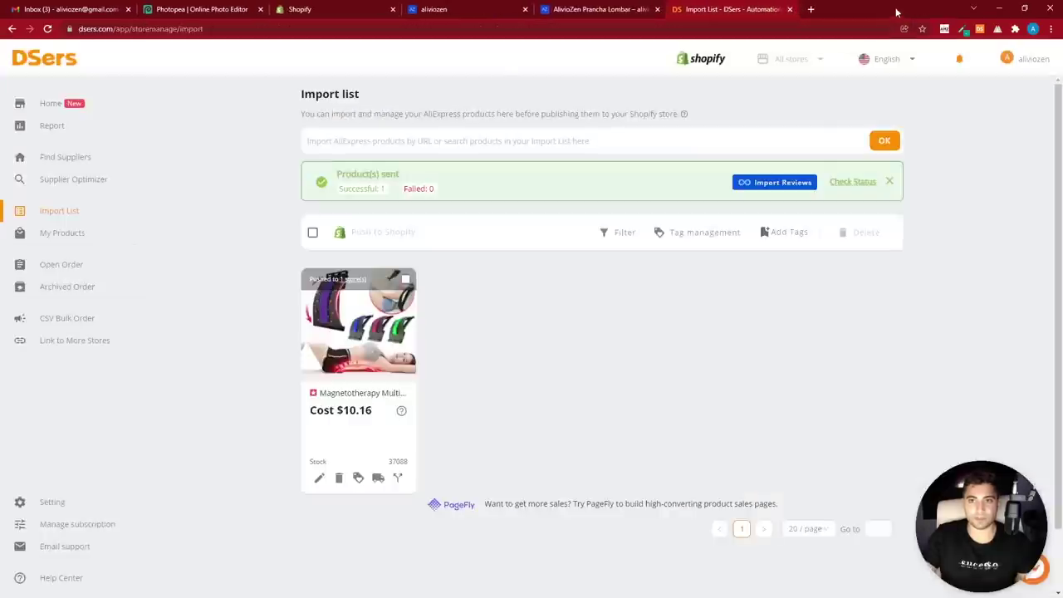
Step: Close the DSers tab and review the AlivioZen Prancha Lombar product page on aliviozen.com
left_click(790, 9)
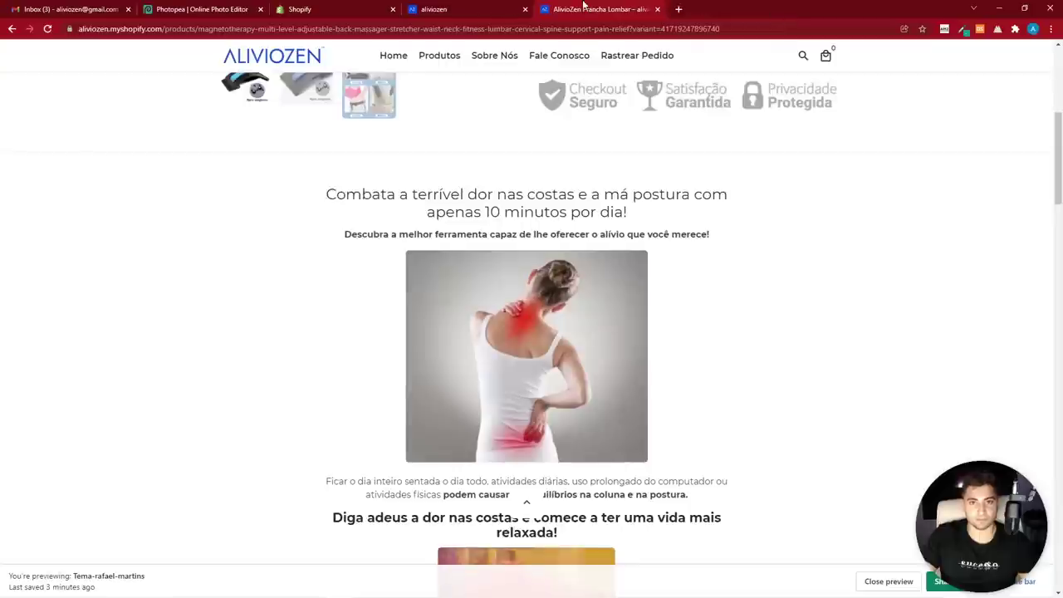
scroll(404, 100, "up", 2)
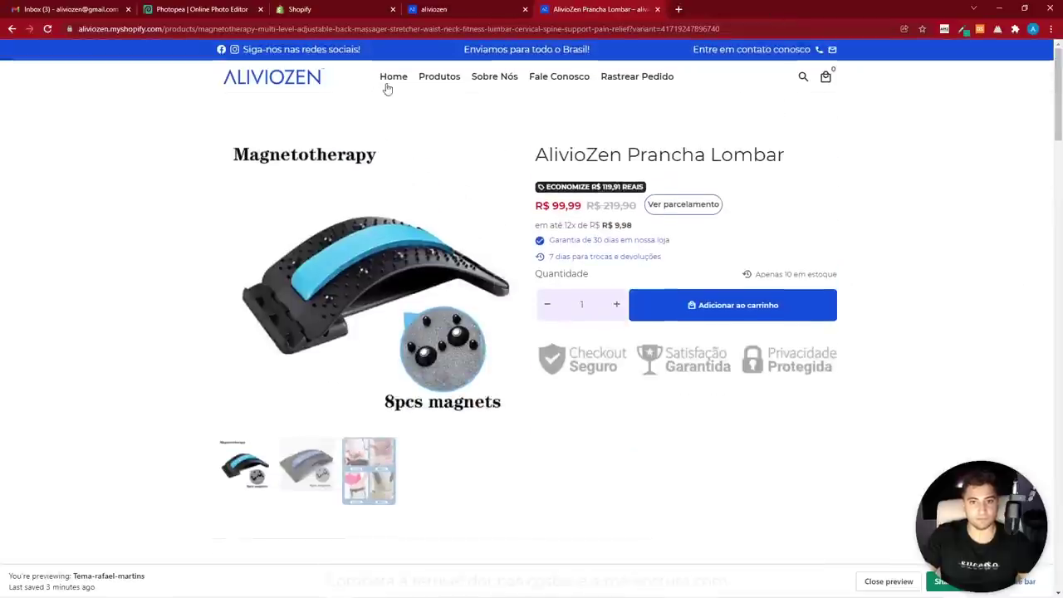
left_click(48, 28)
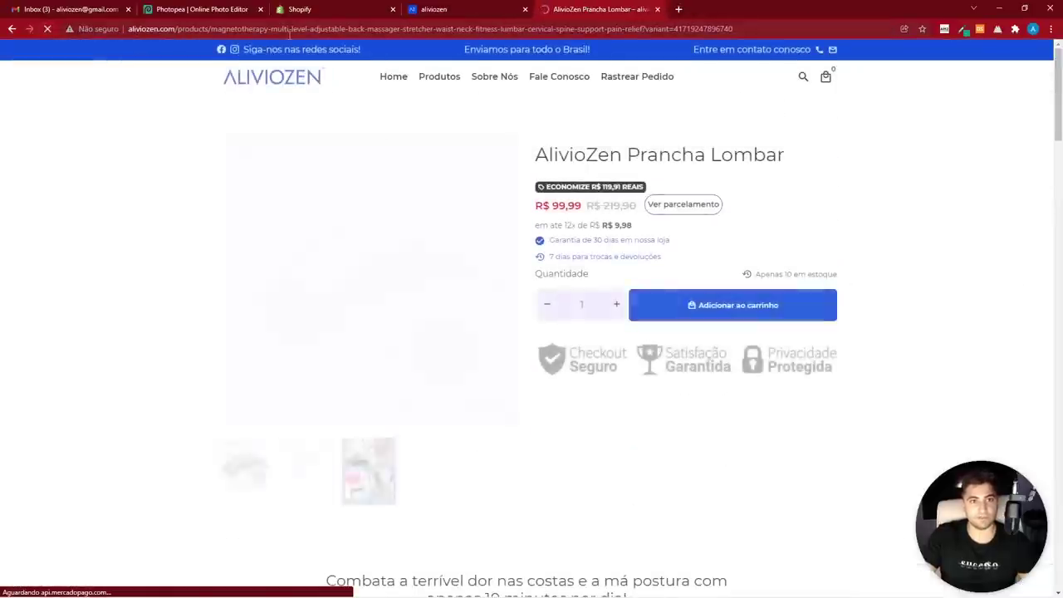
left_click(192, 30)
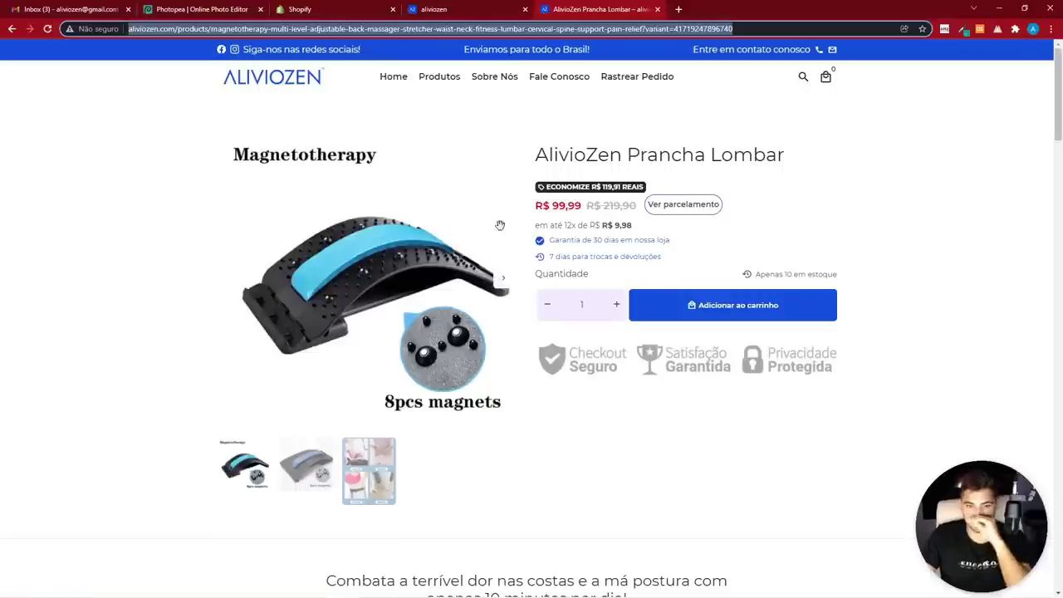
left_click(504, 278)
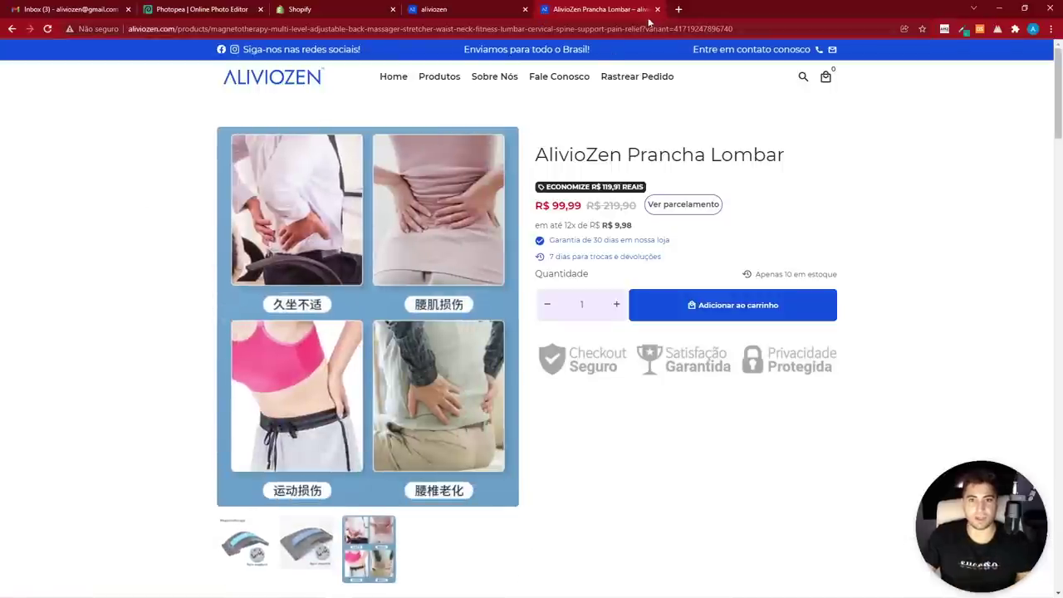
left_click(656, 9)
Step: Reload the store home page and return to the Shopify admin's Apps page
left_click(47, 28)
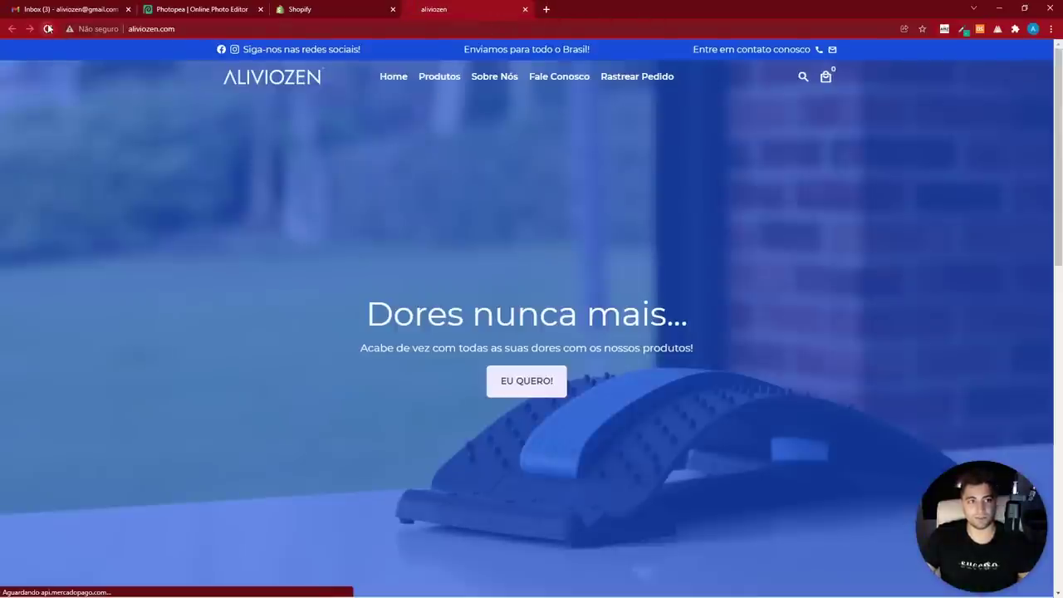
scroll(593, 241, "down", 10)
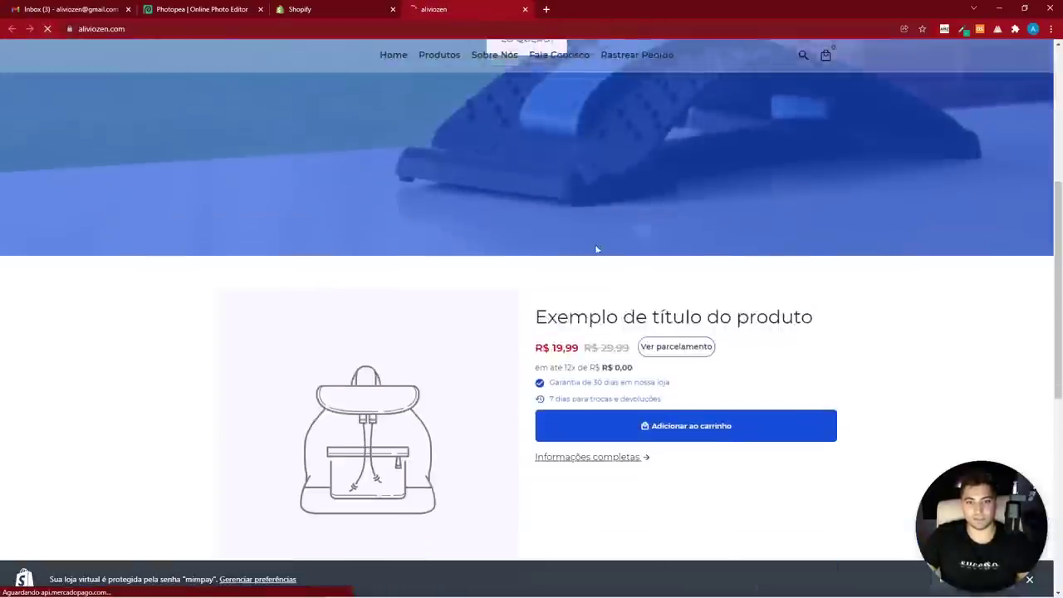
scroll(514, 287, "up", 10)
left_click(291, 10)
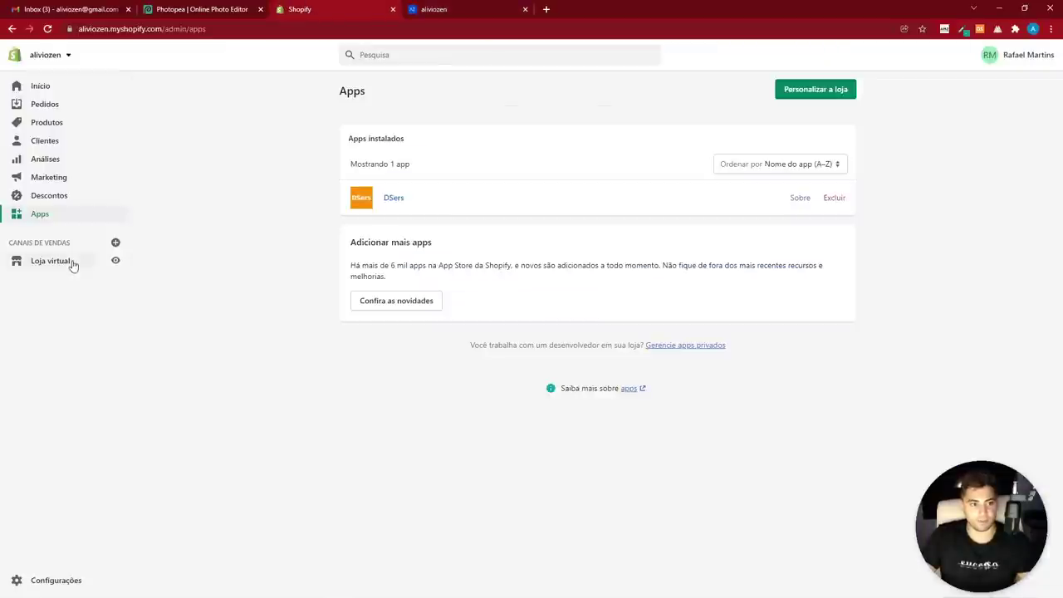
Step: Turn off the online store's password protection by unchecking Habilitar senha and saving
left_click(72, 262)
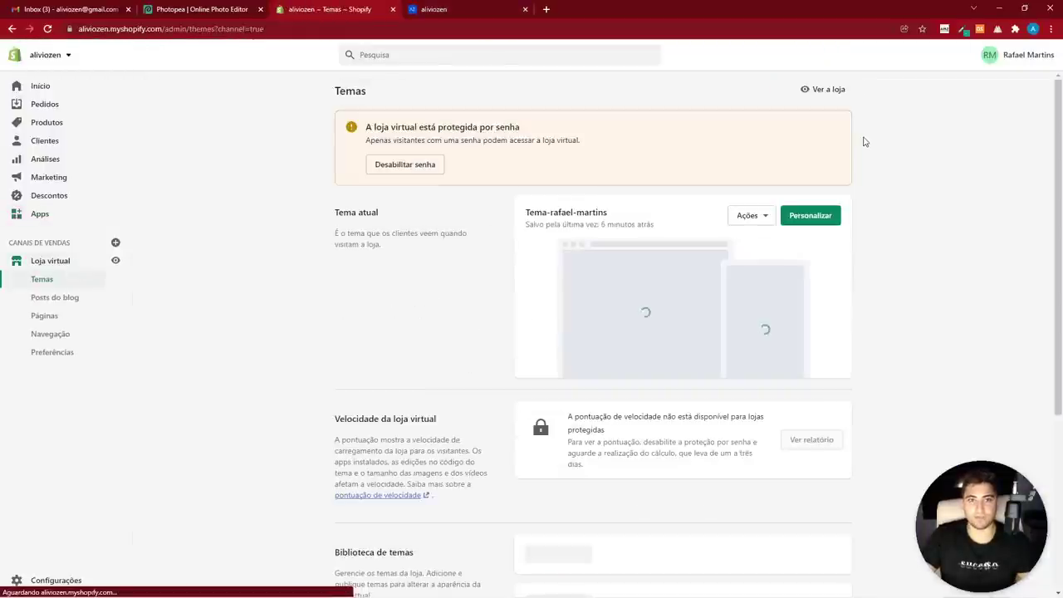
left_click_drag(364, 127, 523, 128)
left_click(395, 169)
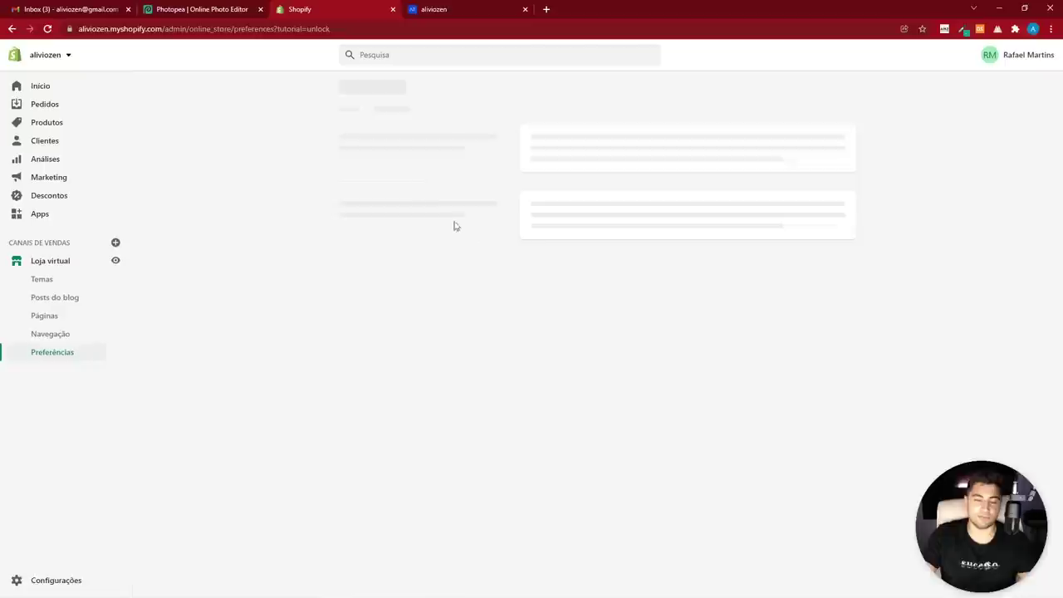
left_click(531, 328)
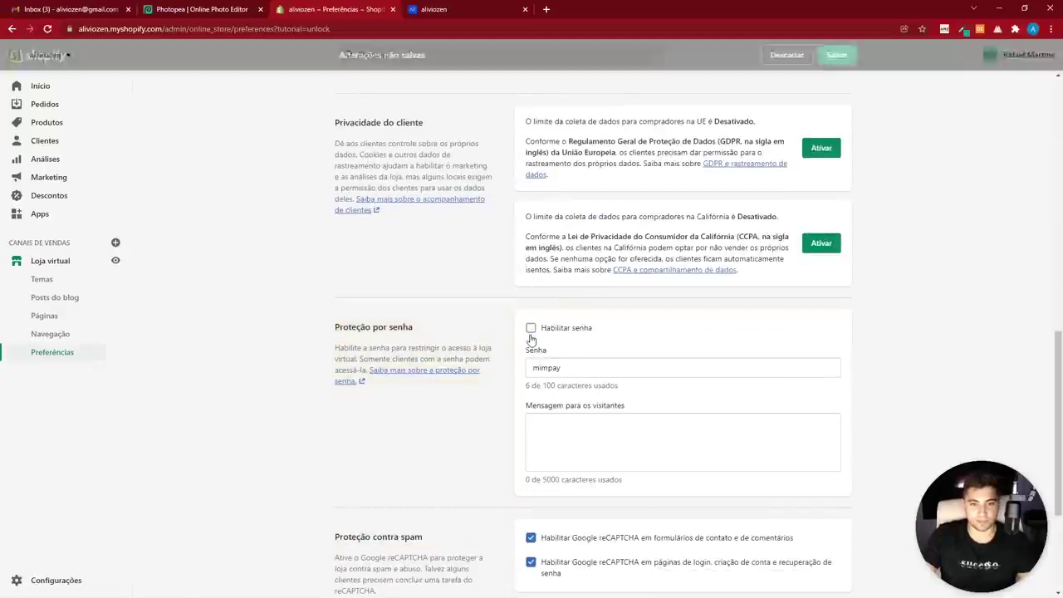
left_click(837, 58)
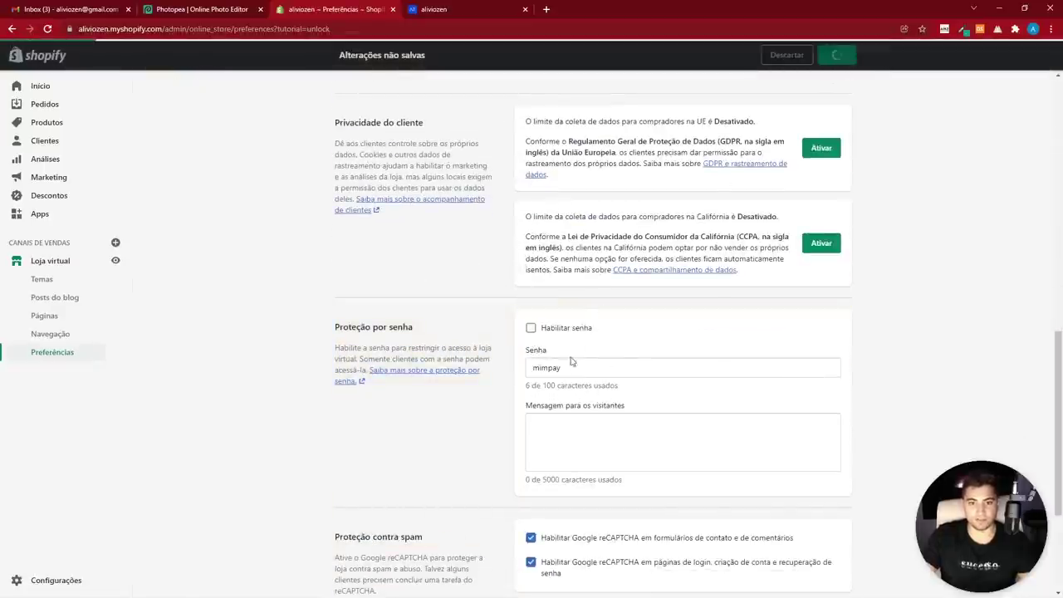
Step: Replace the store's stored password with a new one and save it
scroll(565, 387, "down", 3)
scroll(560, 316, "down", 10)
double_click(573, 366)
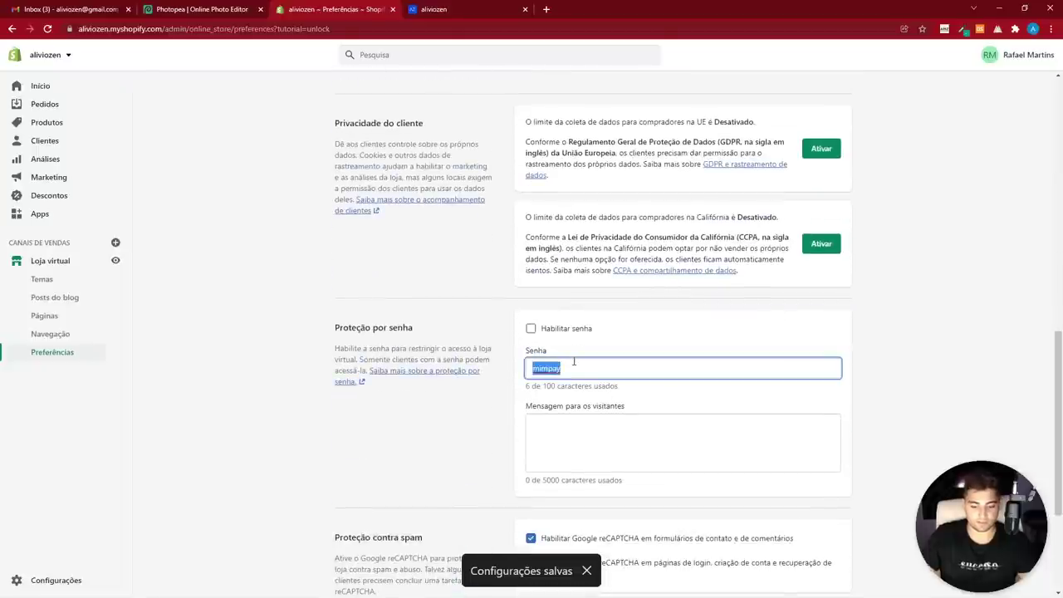
key("Return")
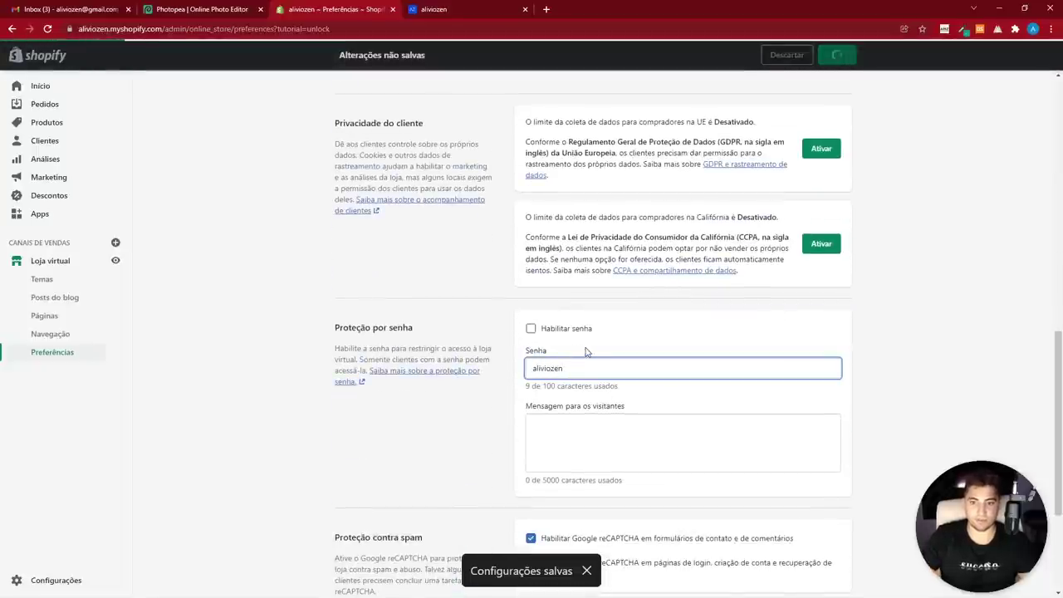
scroll(498, 340, "up", 10)
scroll(536, 216, "up", 1)
Step: Enter the home page title 'AlivioZen - Acabando com' and move to the meta description
left_click(540, 139)
type("Alivio")
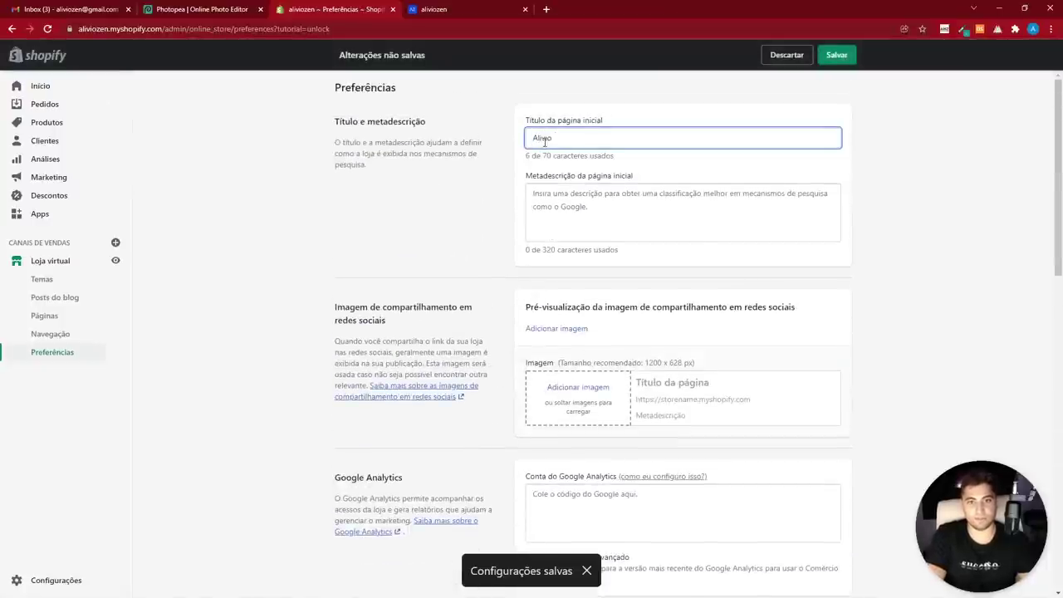
type("Zen - ")
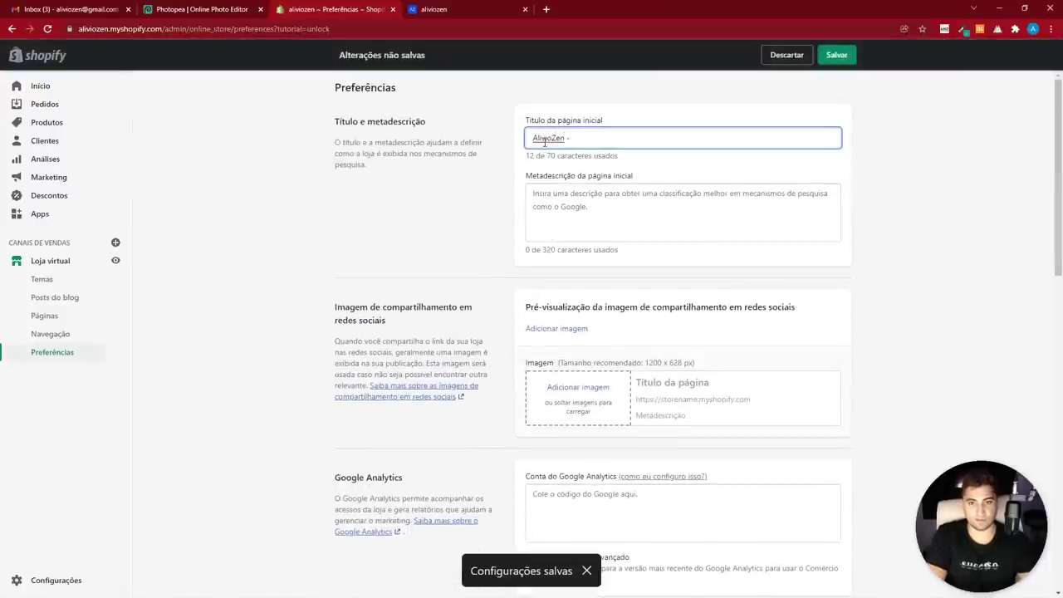
type("Acabando com as dores nas costas")
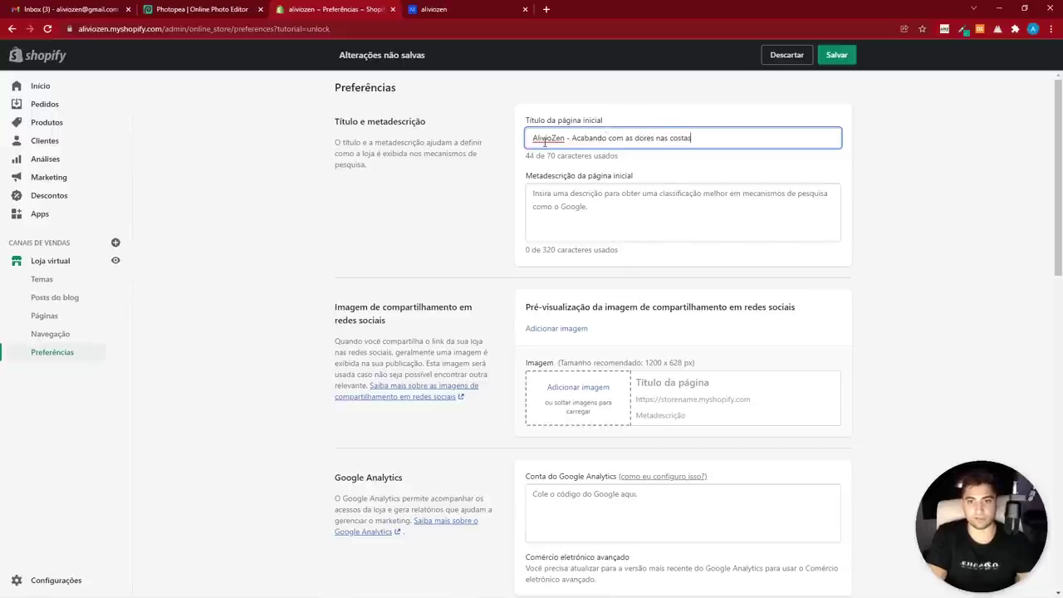
key("Tab")
type("g")
key("BackSpace")
key("ctrl+t")
Step: Search google.com.br for 'americanas'
type("go")
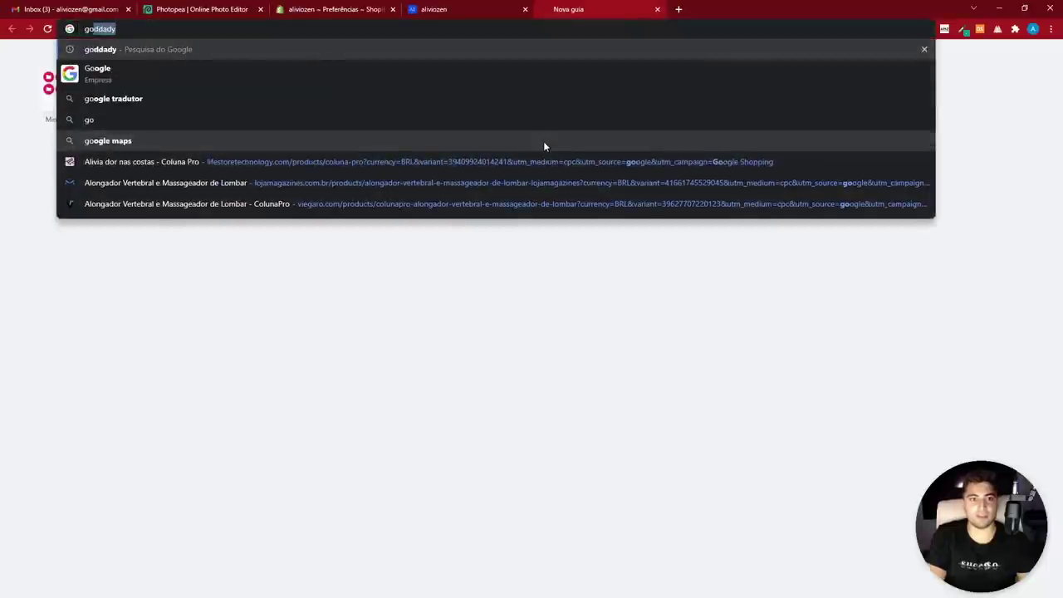
type("ogle.com.br")
key("Return")
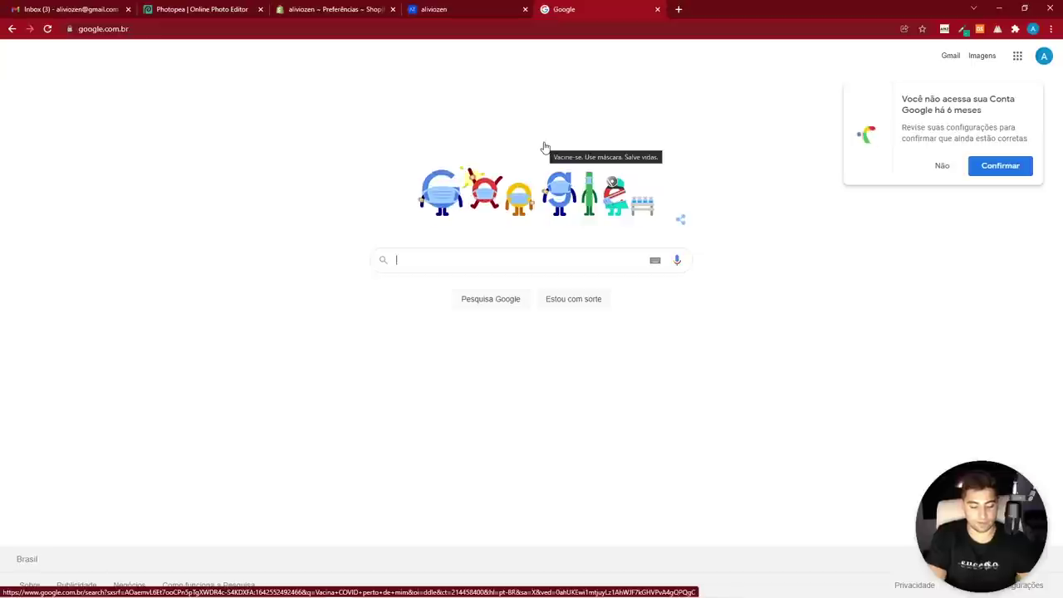
type("americanas")
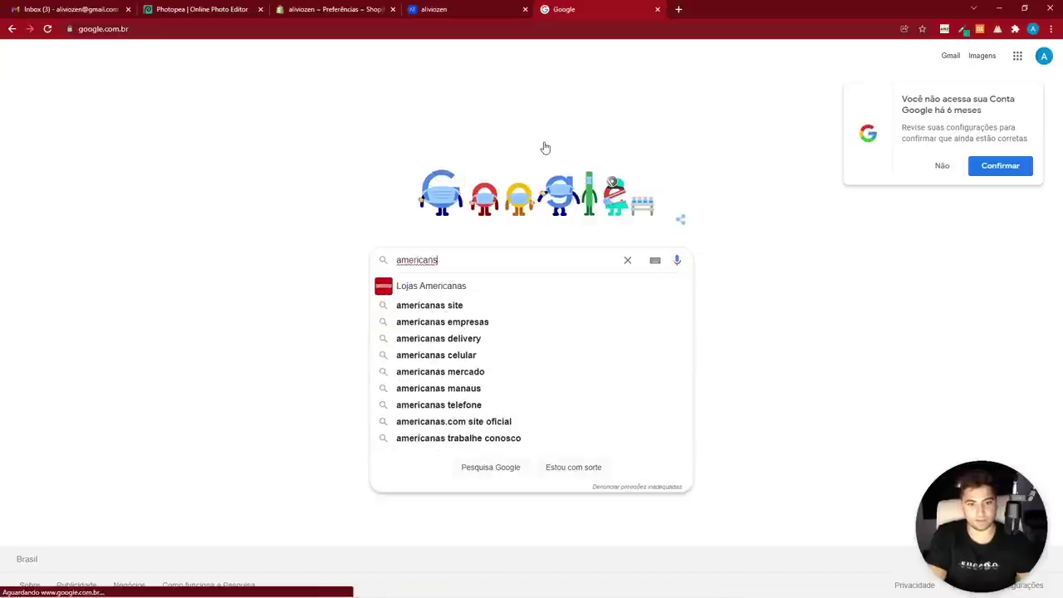
key("Return")
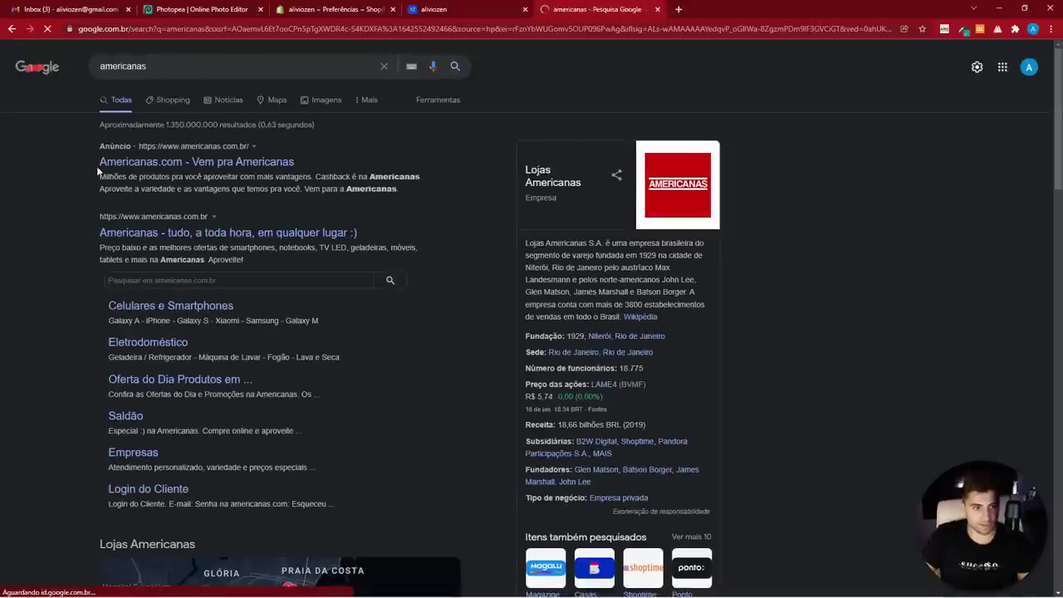
Step: Select the first Americanas result's description text and return to the Shopify preferences
left_click(229, 47)
left_click_drag(93, 171, 383, 193)
left_click_drag(96, 243, 283, 258)
key("ctrl+c")
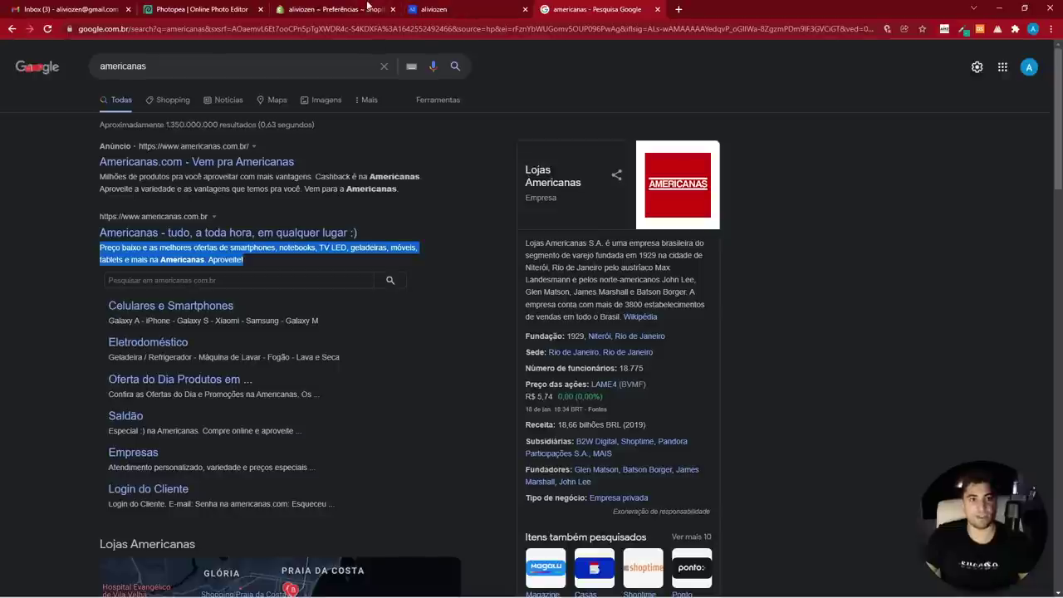
left_click(371, 8)
left_click_drag(545, 137, 669, 138)
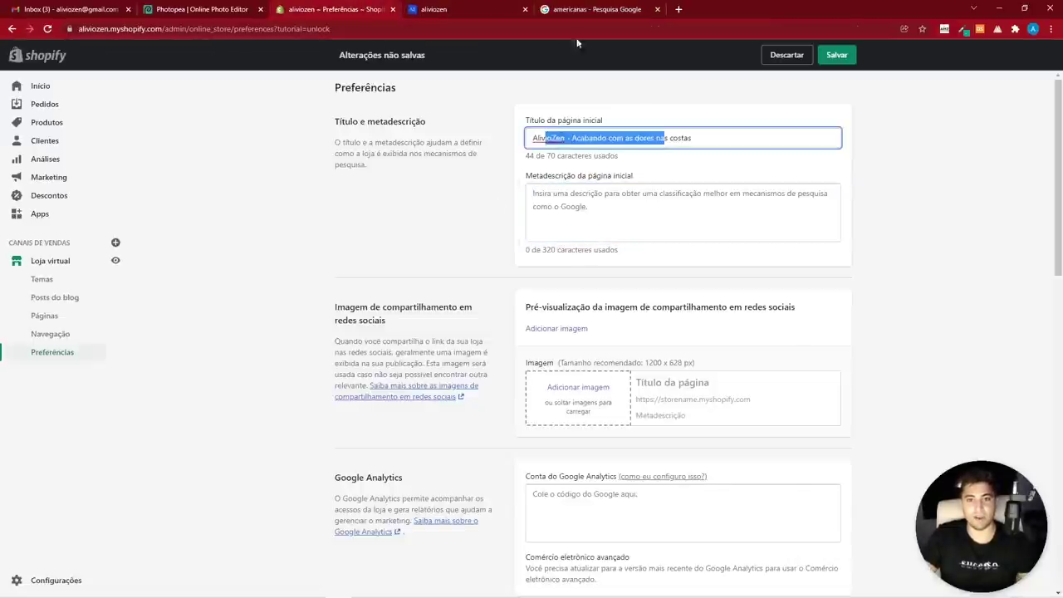
Step: Copy the Americanas result text and paste it into the home page meta description
left_click(581, 8)
left_click_drag(98, 233, 386, 234)
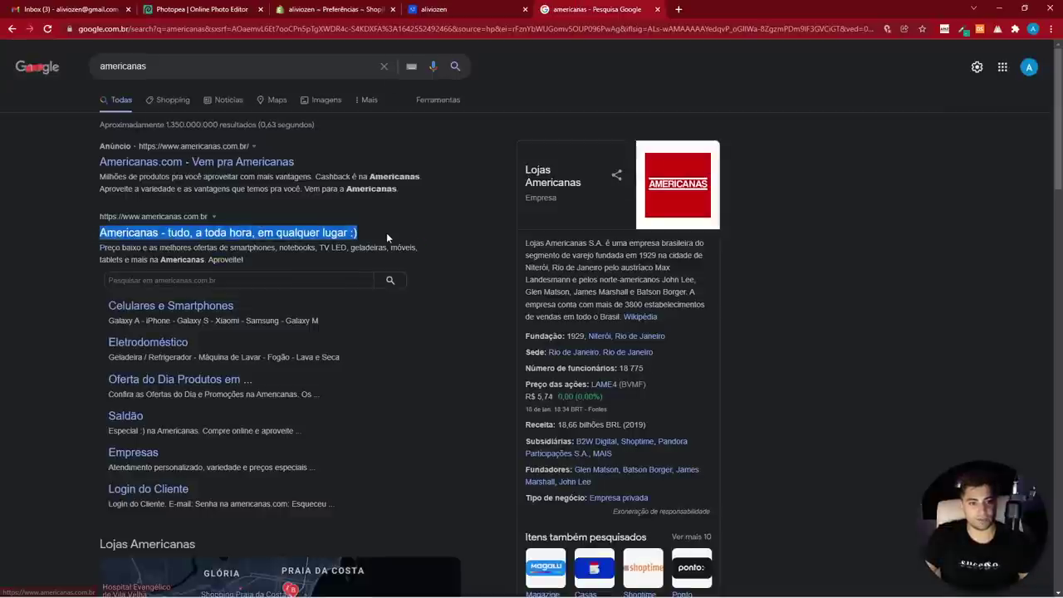
left_click(454, 7)
left_click(327, 6)
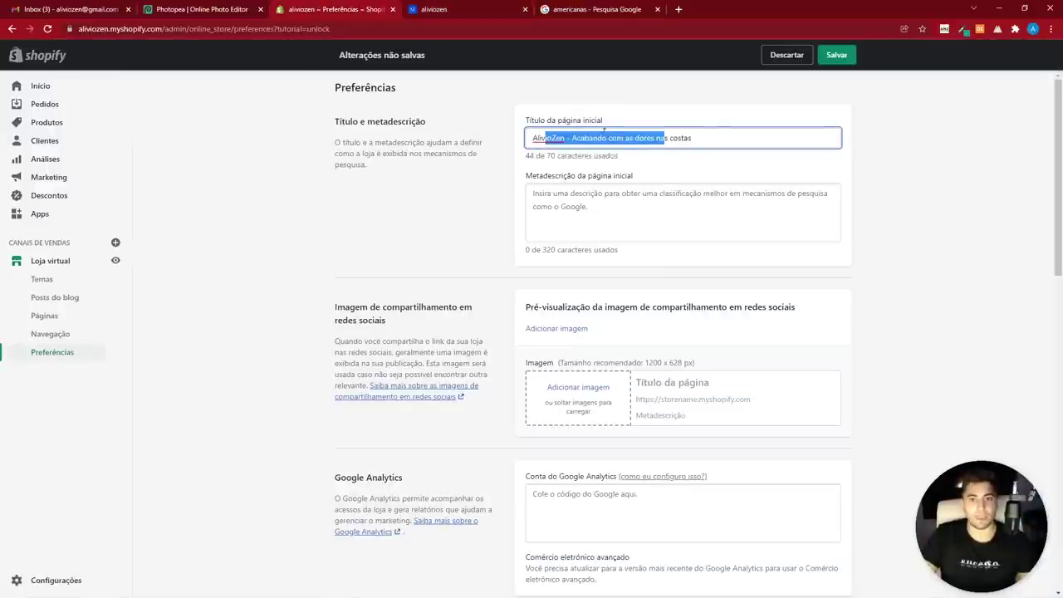
left_click_drag(557, 137, 759, 135)
right_click(593, 208)
left_click(587, 208)
key("ctrl+v")
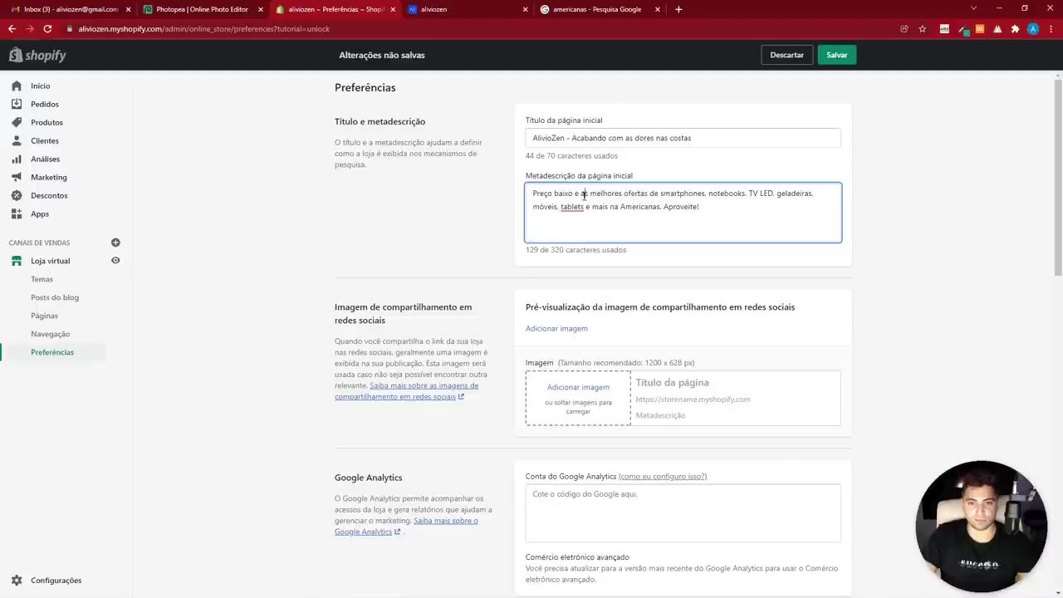
Step: Rewrite the meta description about ending back pain ('Você merece viver sem dor') and save
type("o")
double_click(636, 193)
type("produtos para acabar de vez com as dores nas costas.")
key("Return")
key("Return")
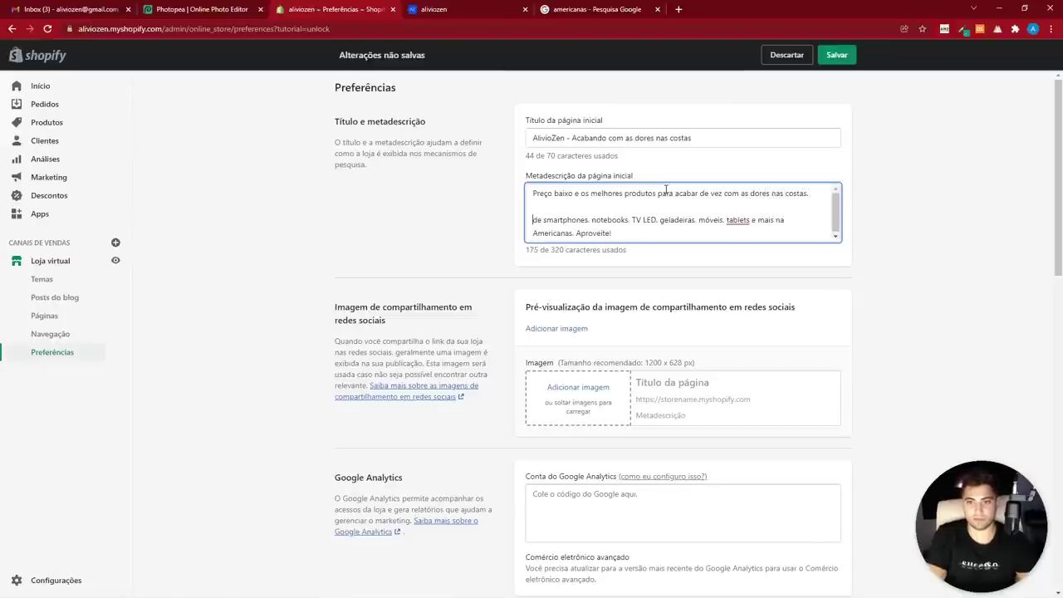
left_click_drag(624, 233, 526, 217)
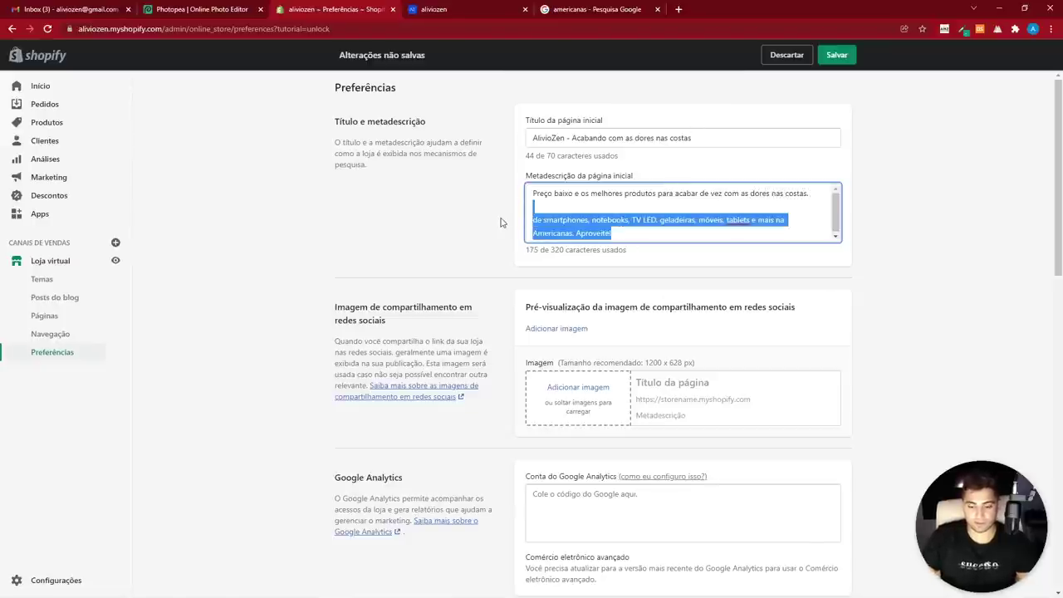
key("BackSpace")
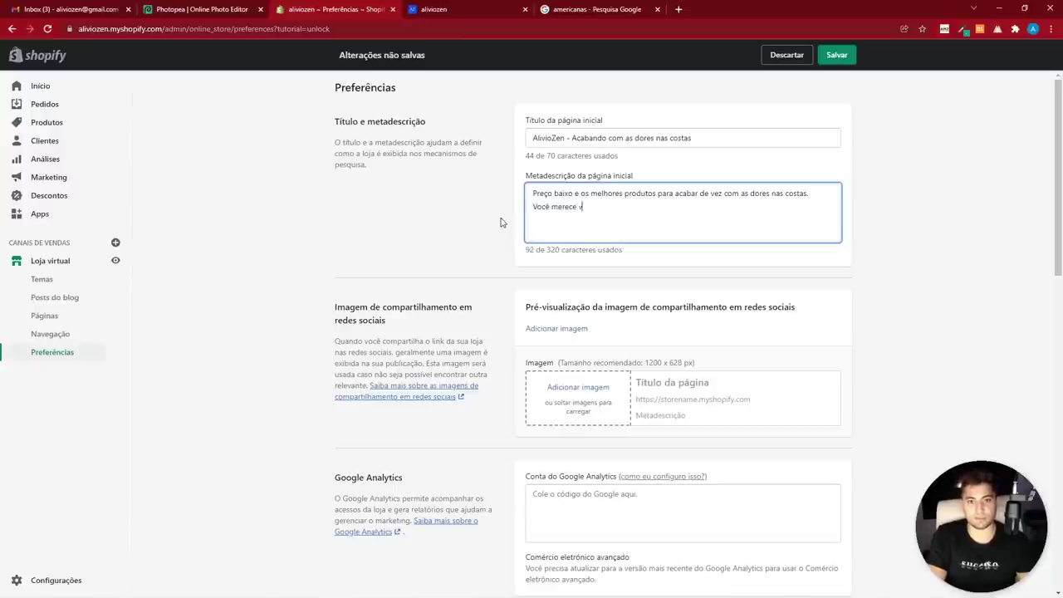
type("Você merece viver sem dor")
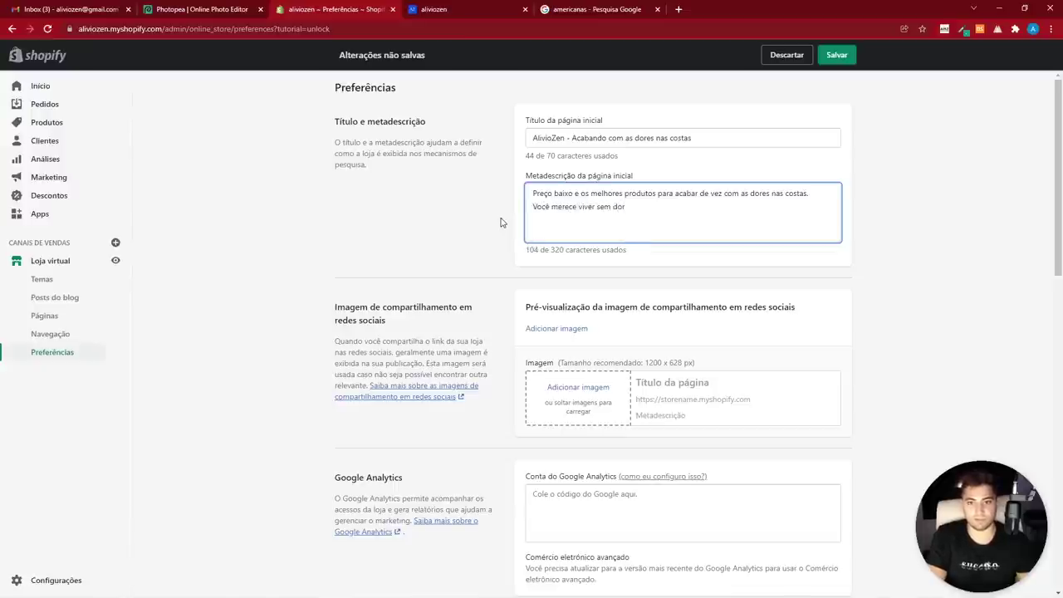
type(". não perca tempo!")
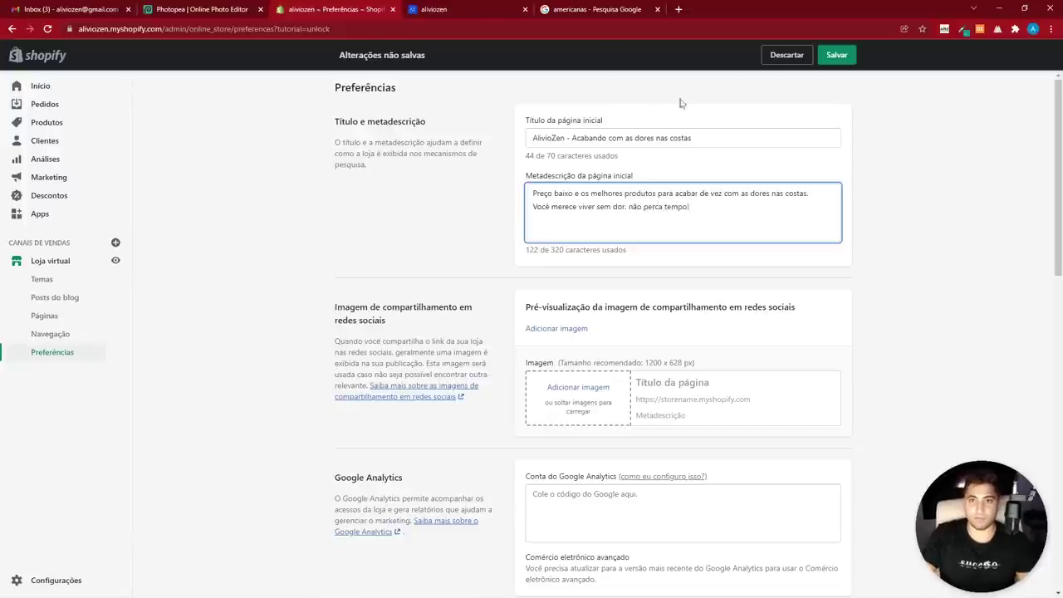
left_click(835, 56)
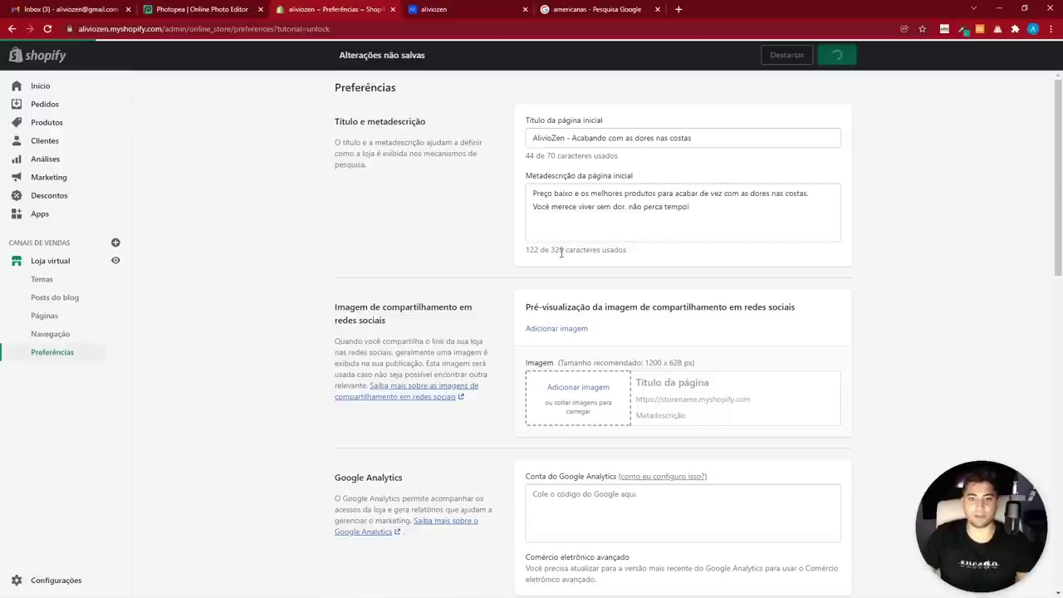
Step: Review the Preferences page, then view the live store from the Loja virtual eye icon
scroll(602, 374, "down", 2)
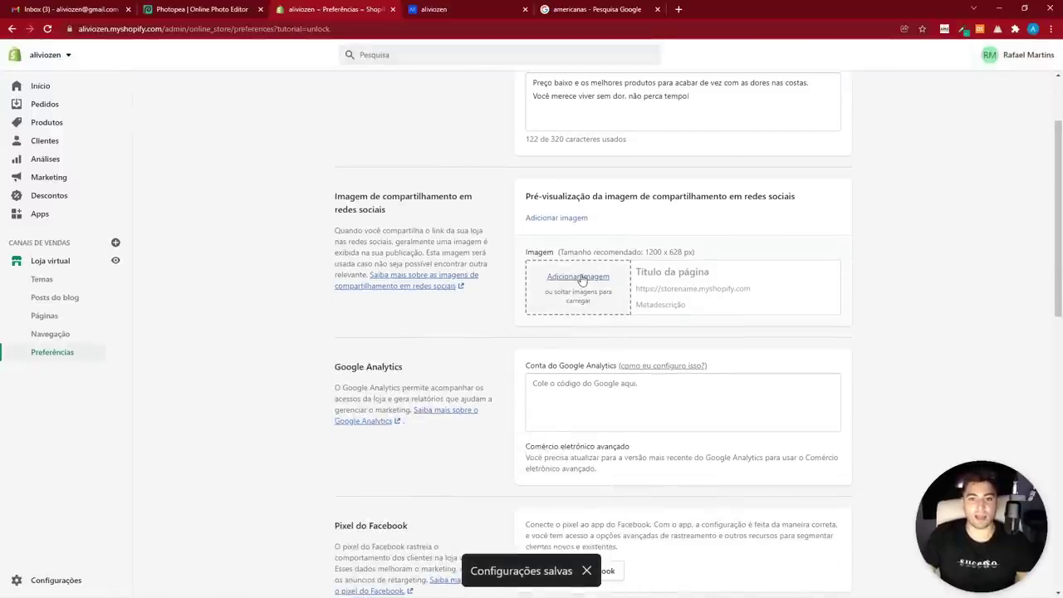
scroll(581, 299, "down", 3)
left_click(579, 175)
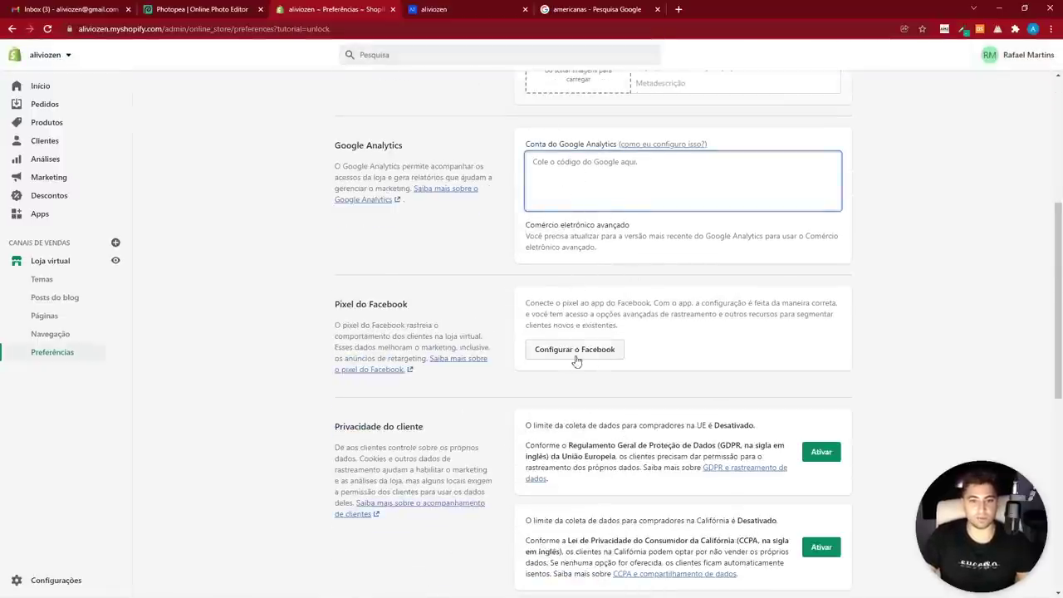
scroll(573, 360, "down", 2)
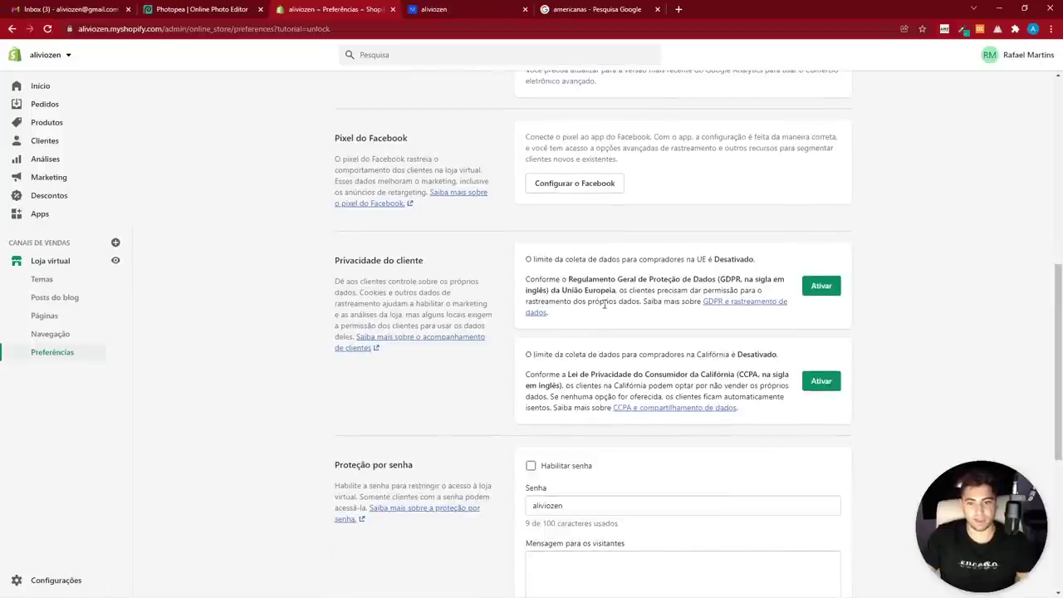
scroll(604, 305, "down", 3)
scroll(697, 268, "up", 2)
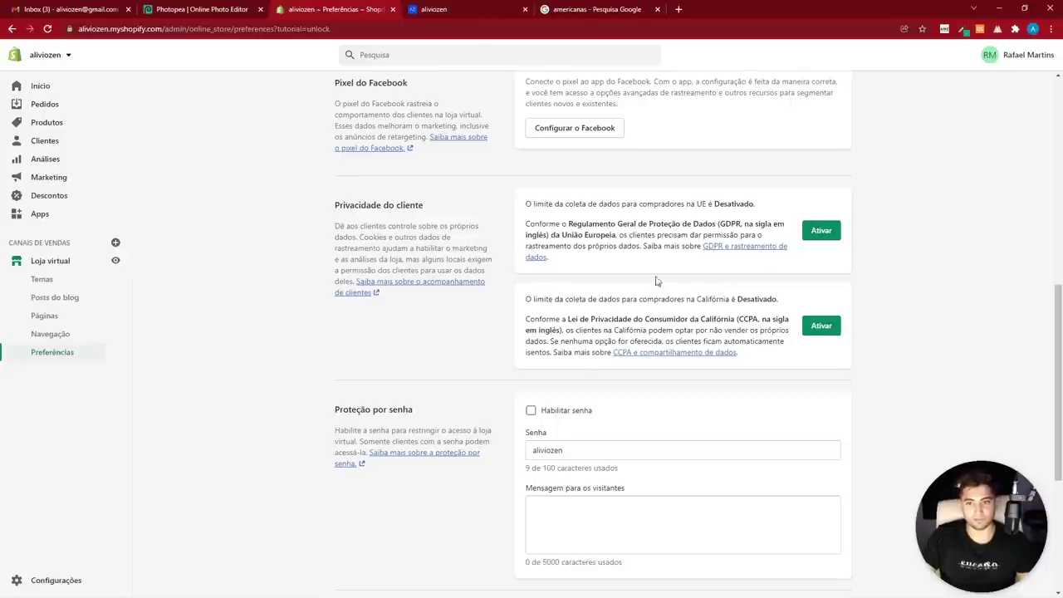
scroll(671, 281, "down", 3)
scroll(624, 324, "down", 1)
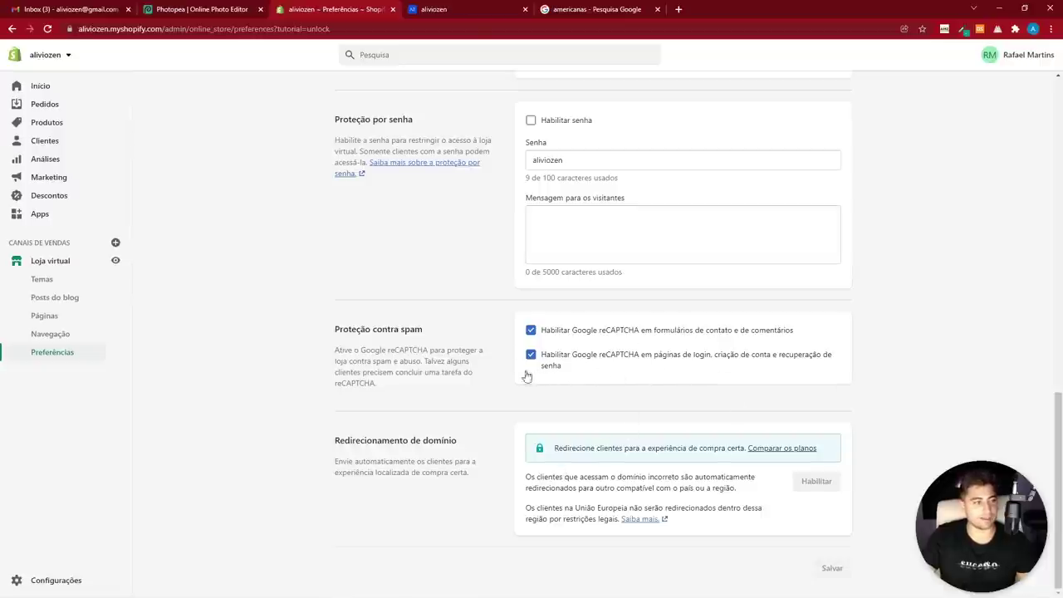
scroll(502, 365, "up", 10)
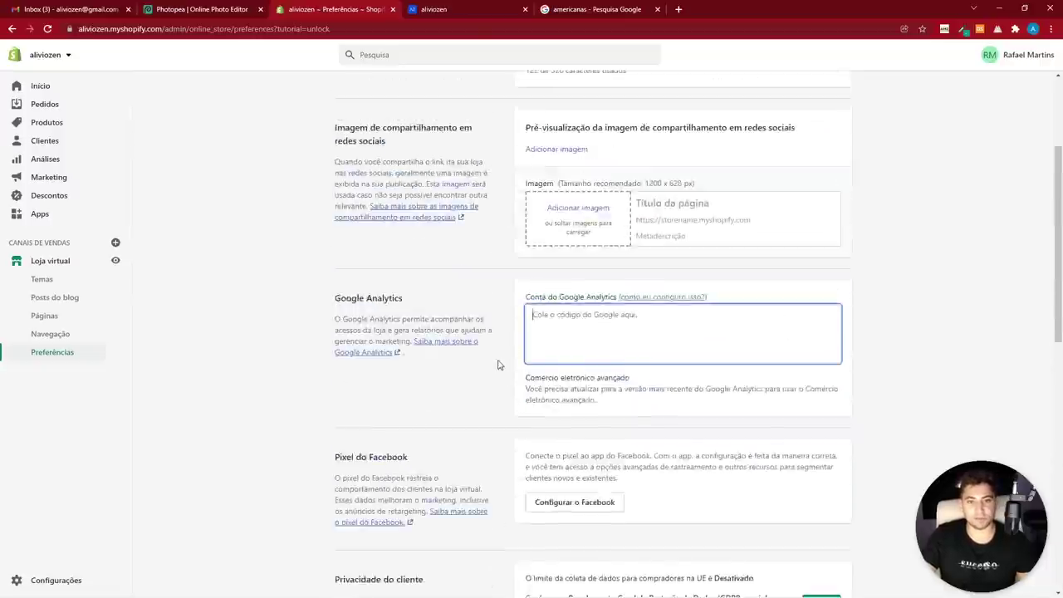
left_click(110, 262)
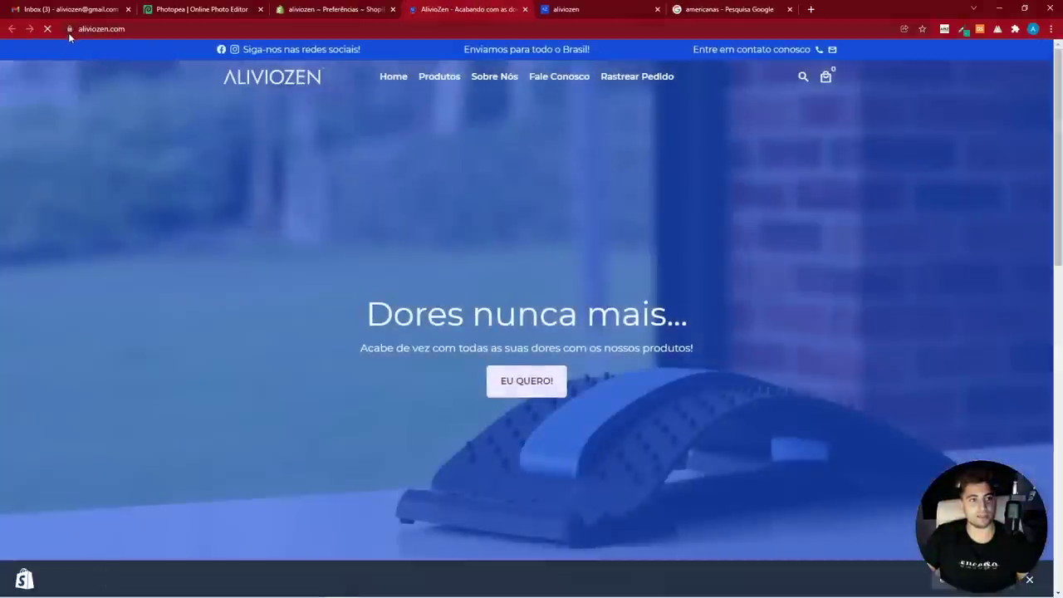
Step: Check the live store's security details and open its Produtos page
left_click(69, 30)
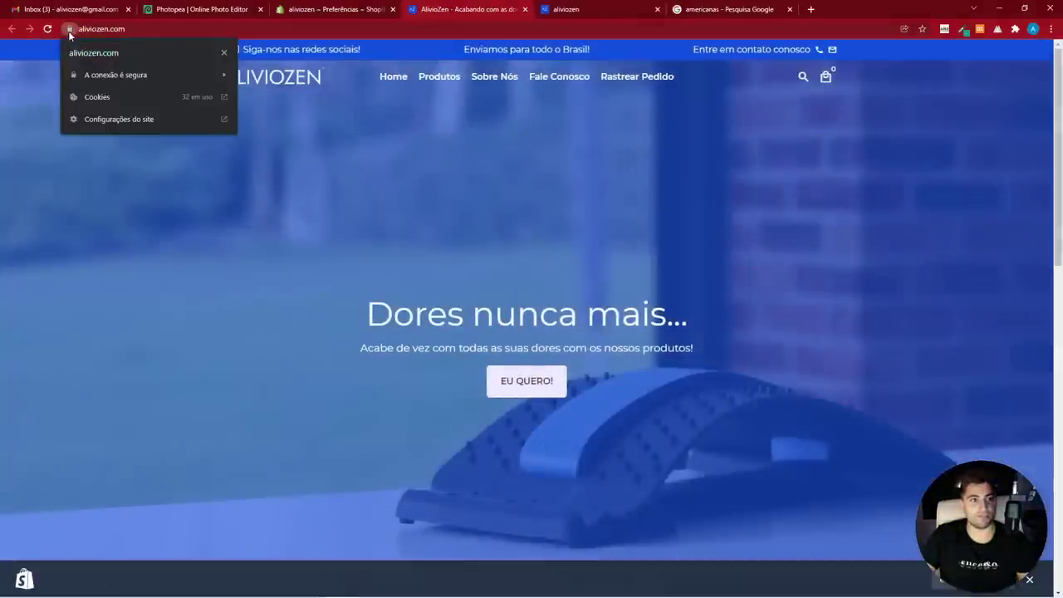
left_click(420, 149)
left_click(448, 77)
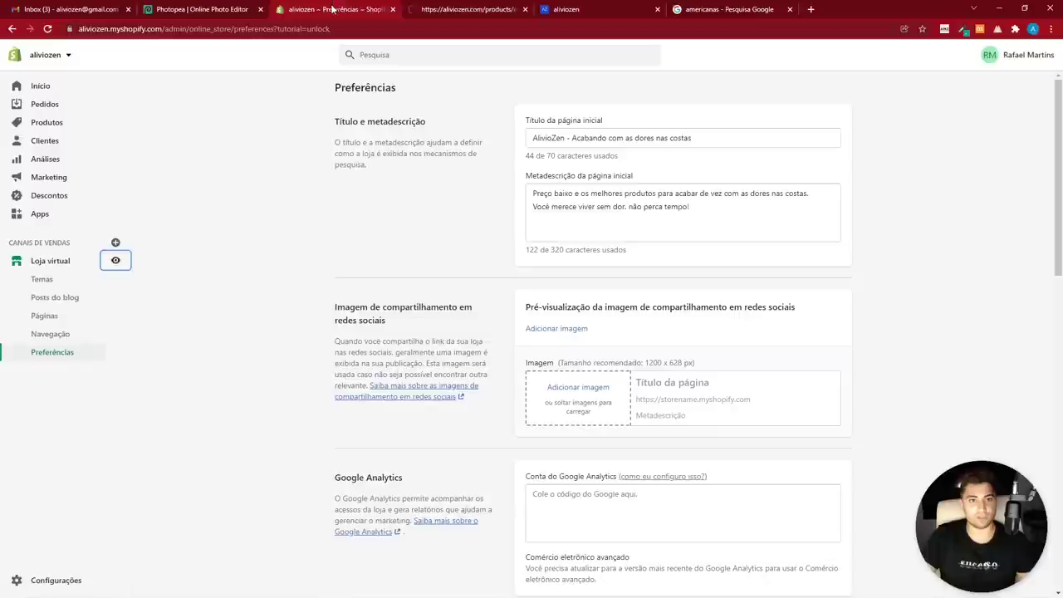
Step: Open the current theme in the editor via Temas > Personalizar, glancing at the AlivioZen product page
left_click(332, 9)
left_click(60, 285)
left_click(809, 133)
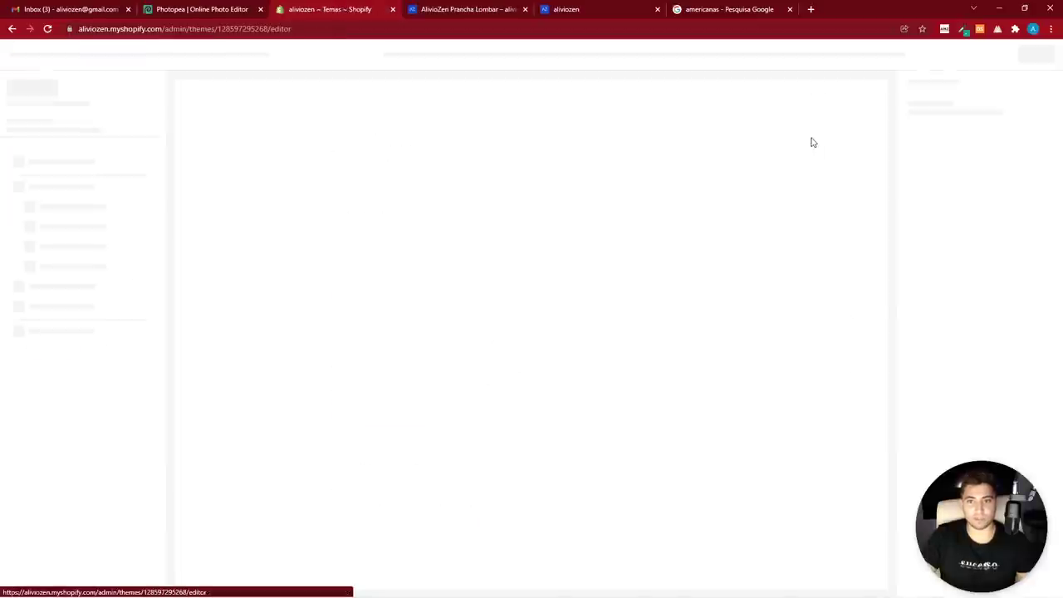
left_click(445, 13)
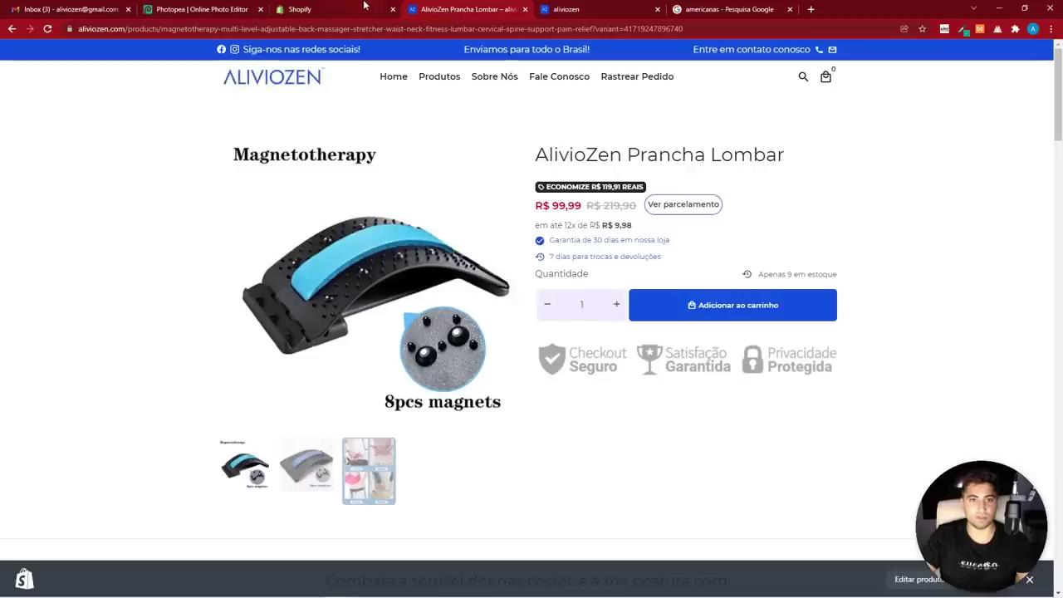
left_click(365, 8)
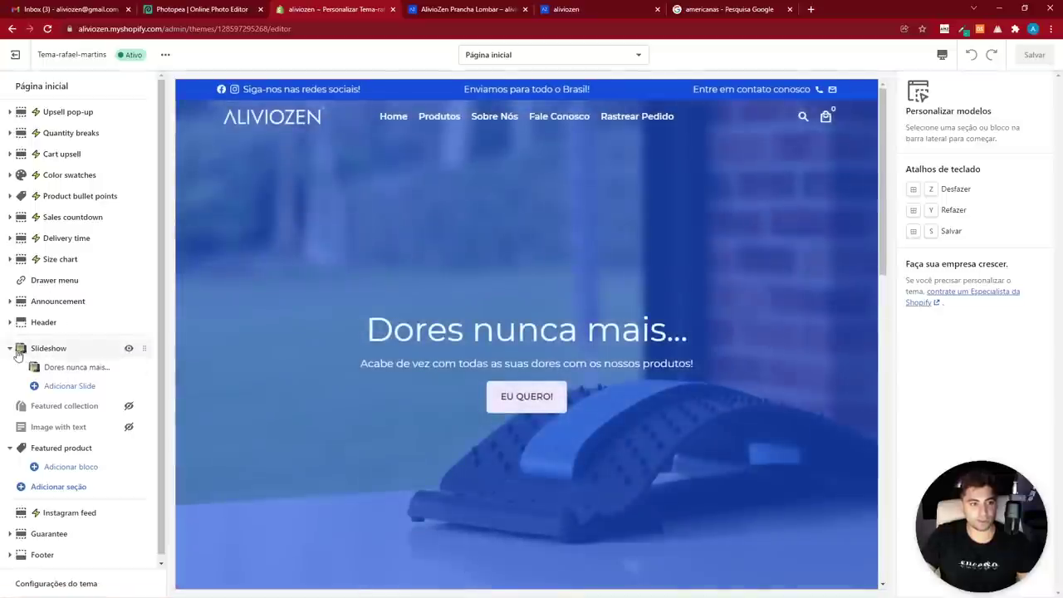
Step: Feature AlivioZen Prancha Lombar in the home page's Featured product section and save
left_click(12, 348)
left_click(64, 413)
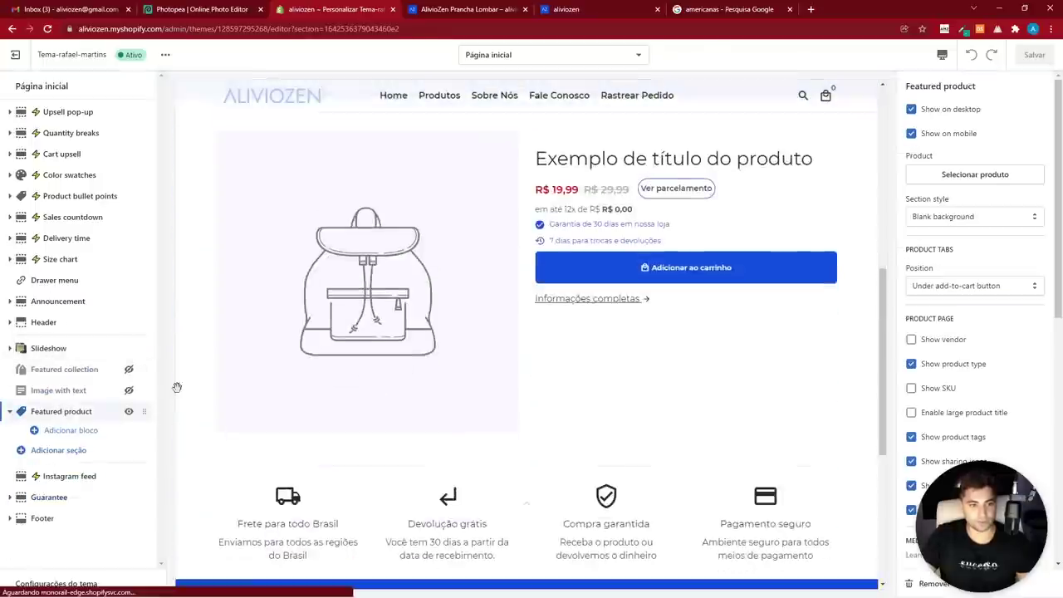
left_click(963, 176)
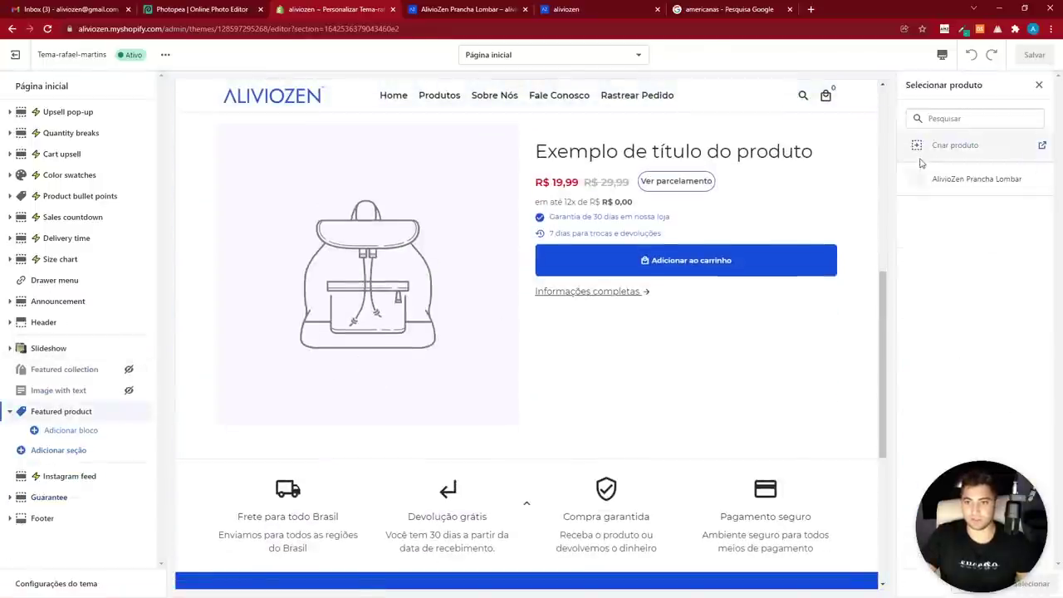
left_click(942, 181)
left_click(1030, 583)
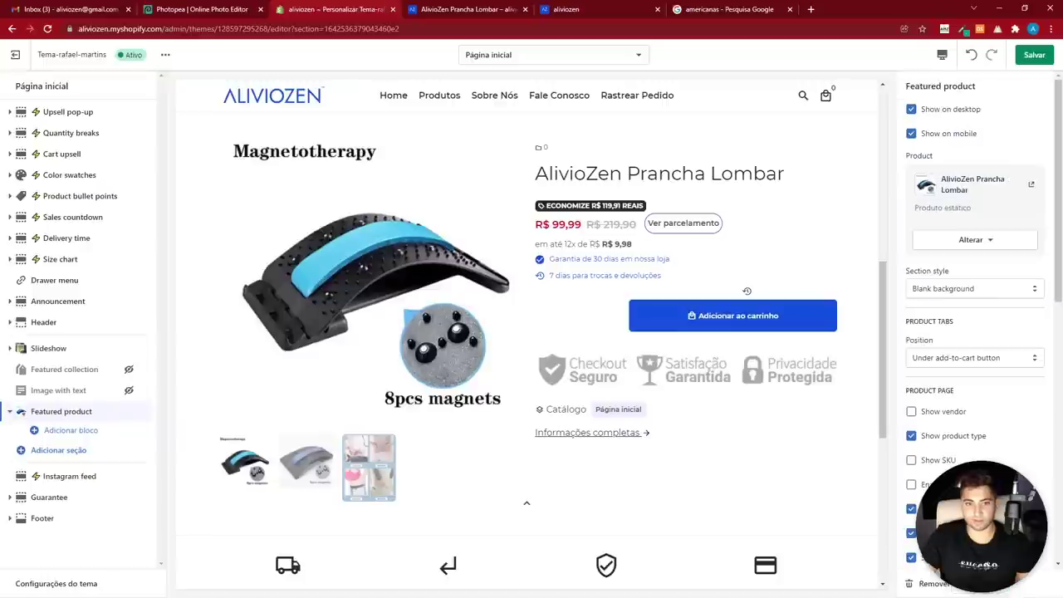
left_click(1034, 54)
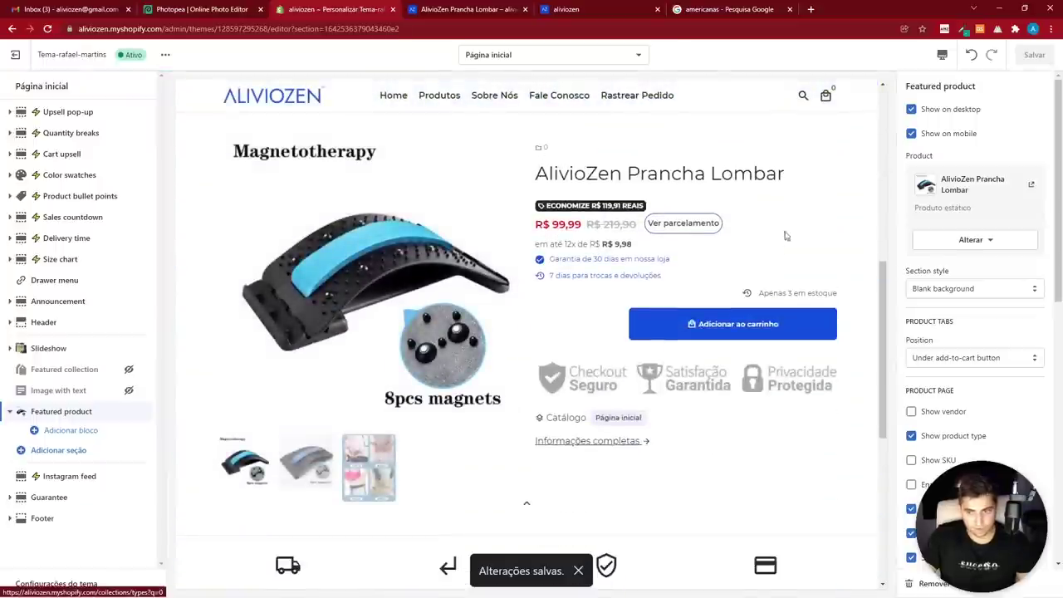
Step: Hide the product type and Catálogo collections lines on the featured product
left_click(925, 440)
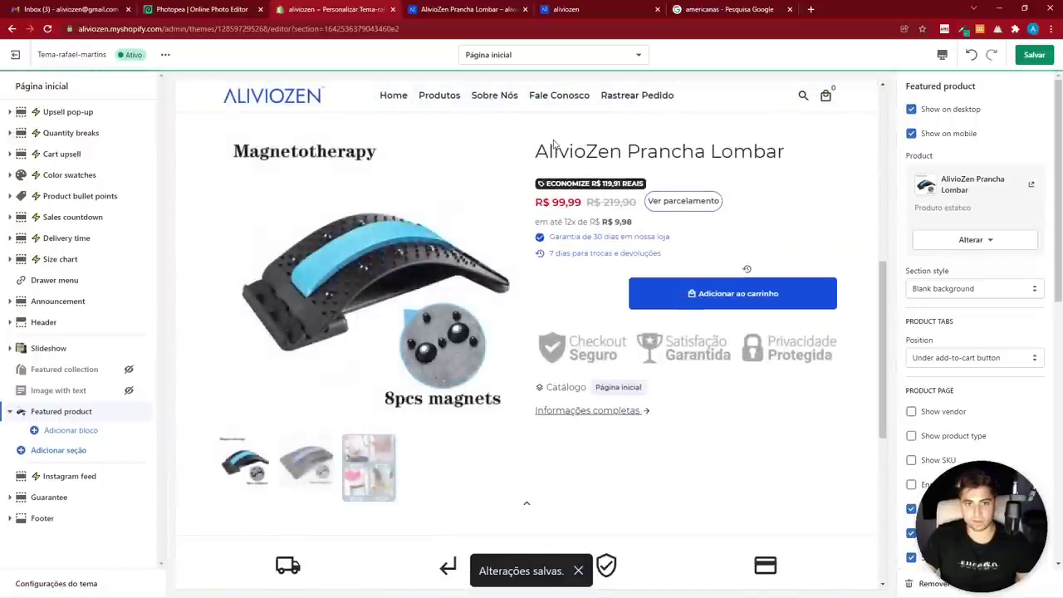
left_click(912, 437)
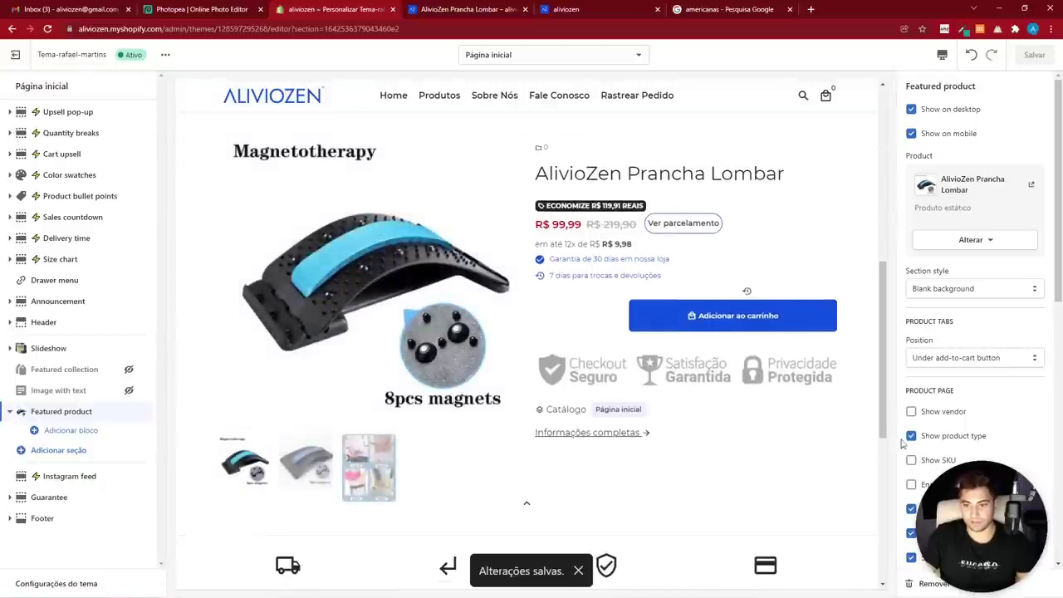
left_click(911, 436)
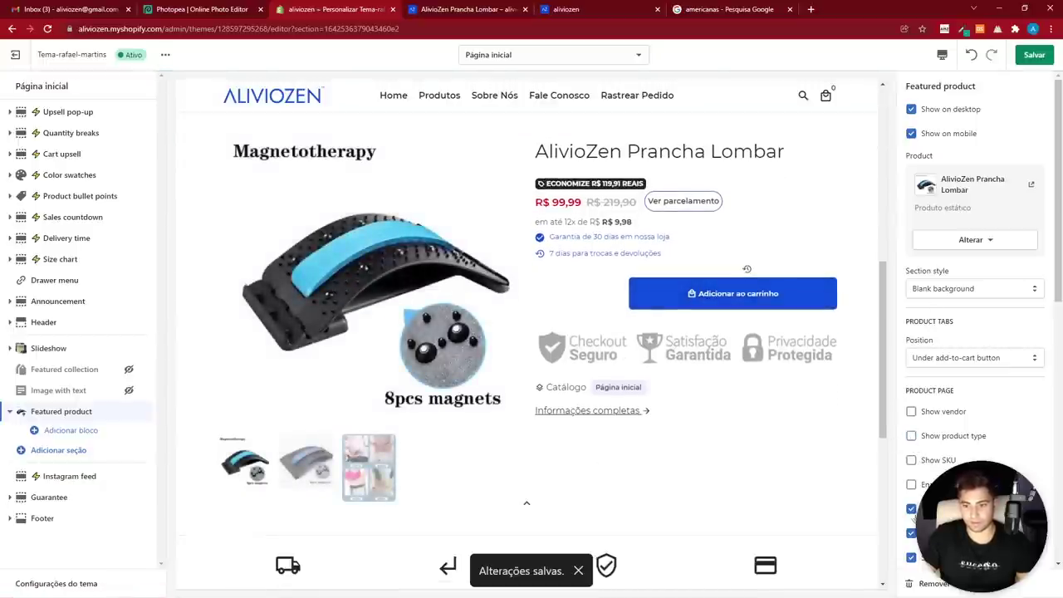
scroll(914, 502, "down", 1)
left_click(912, 480)
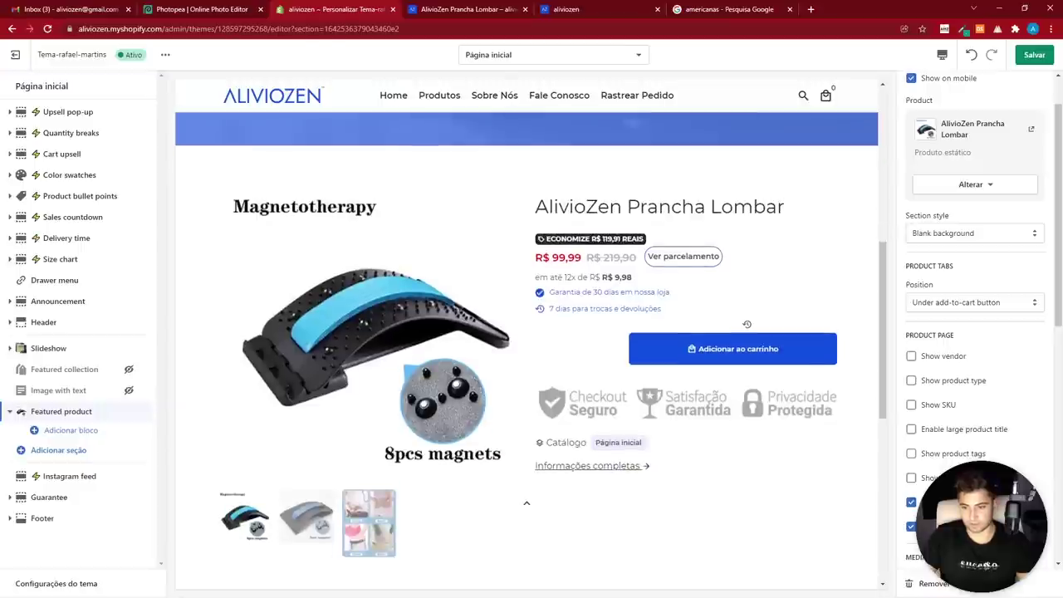
left_click(910, 502)
left_click(911, 526)
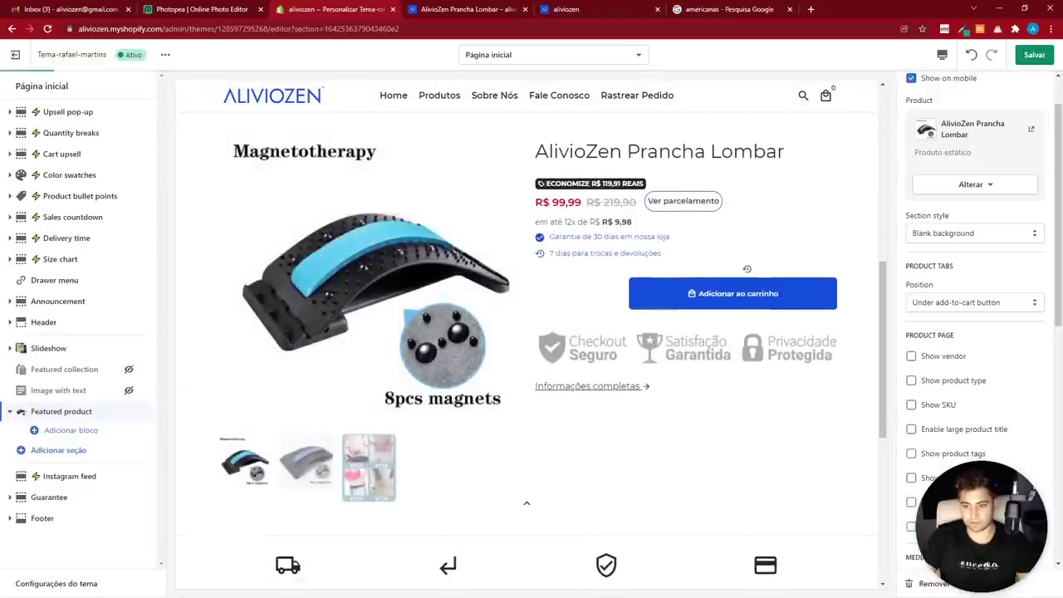
left_click(911, 502)
left_click(911, 526)
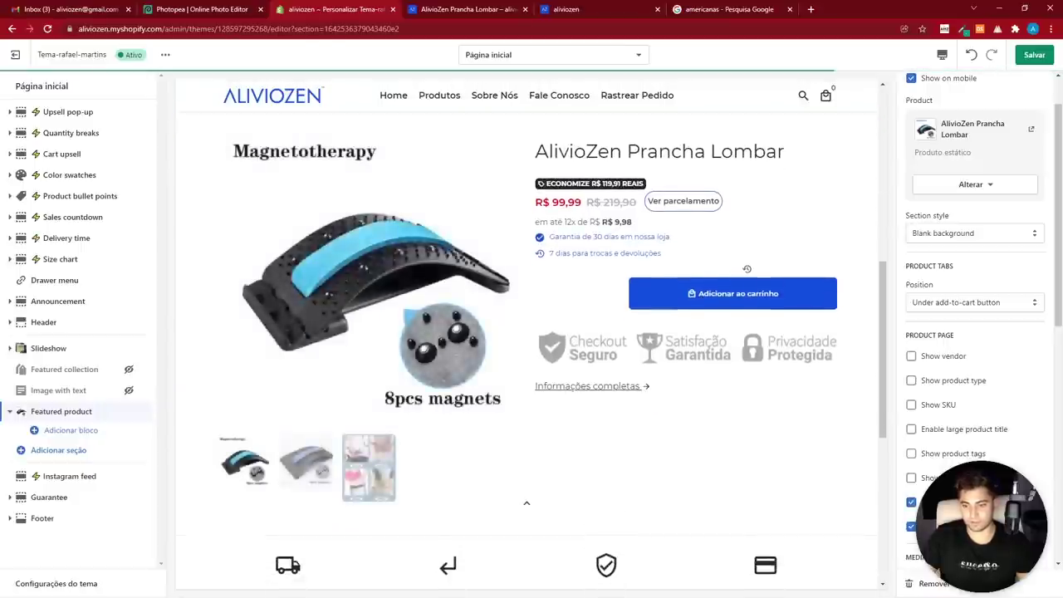
left_click(910, 502)
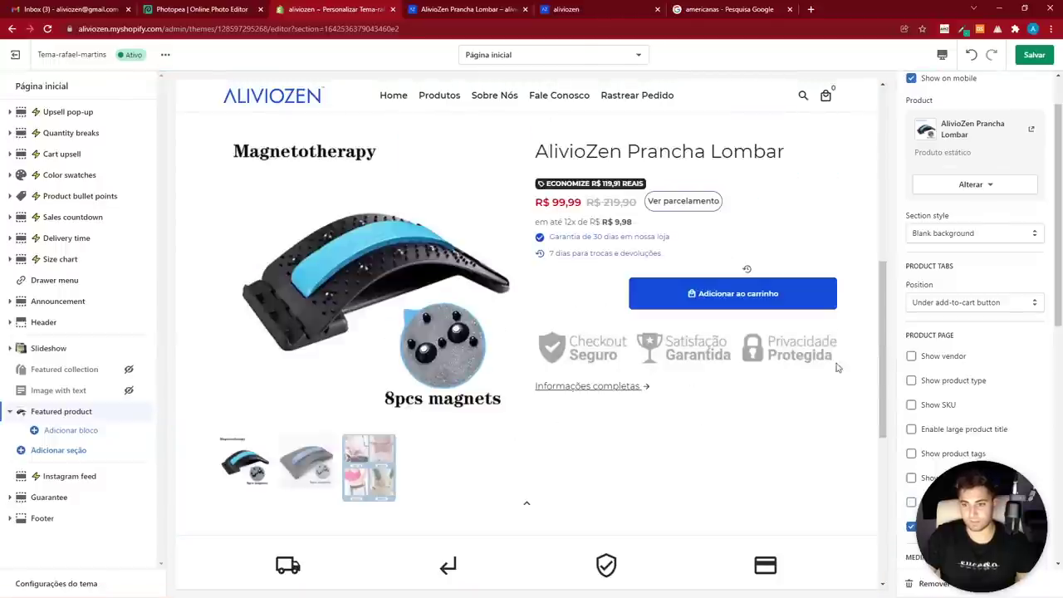
Step: Open the Image with text section's settings
scroll(839, 363, "down", 2)
scroll(940, 396, "down", 5)
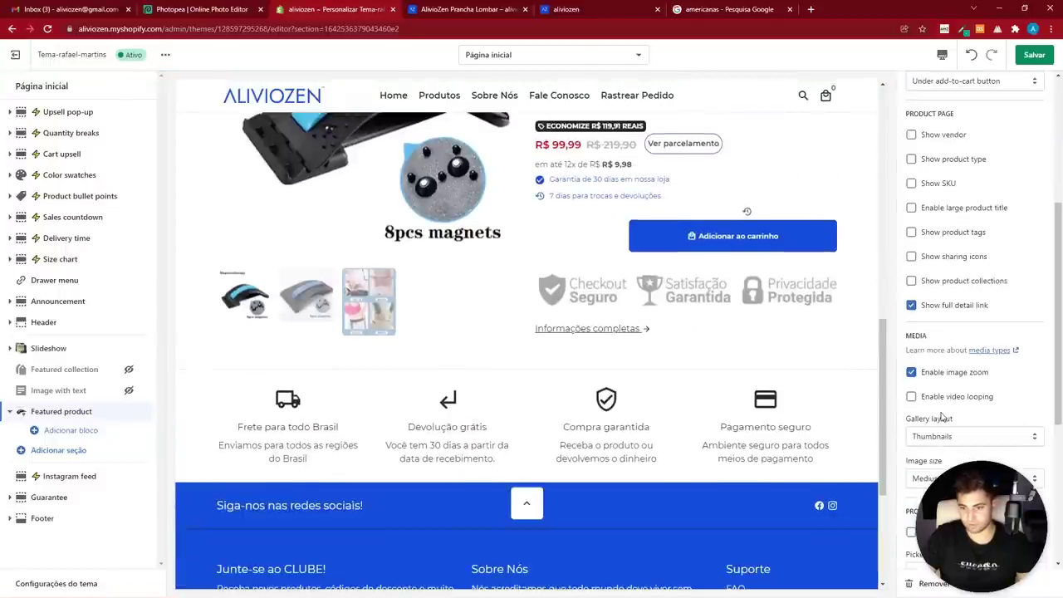
left_click(921, 373)
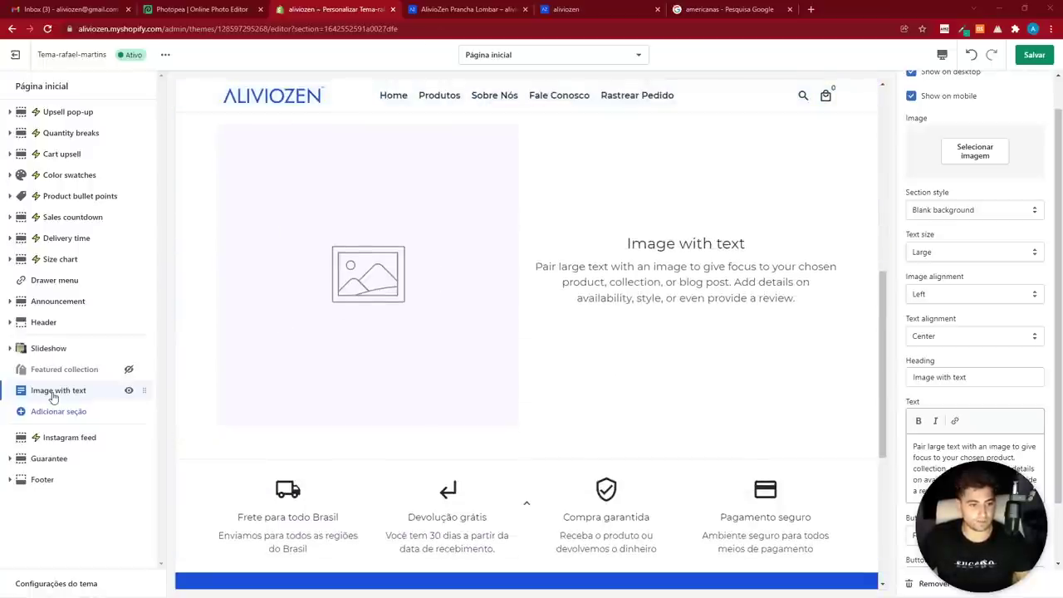
Step: Set the Image with text section's image to the back stretcher photo
left_click(975, 154)
left_click(1008, 166)
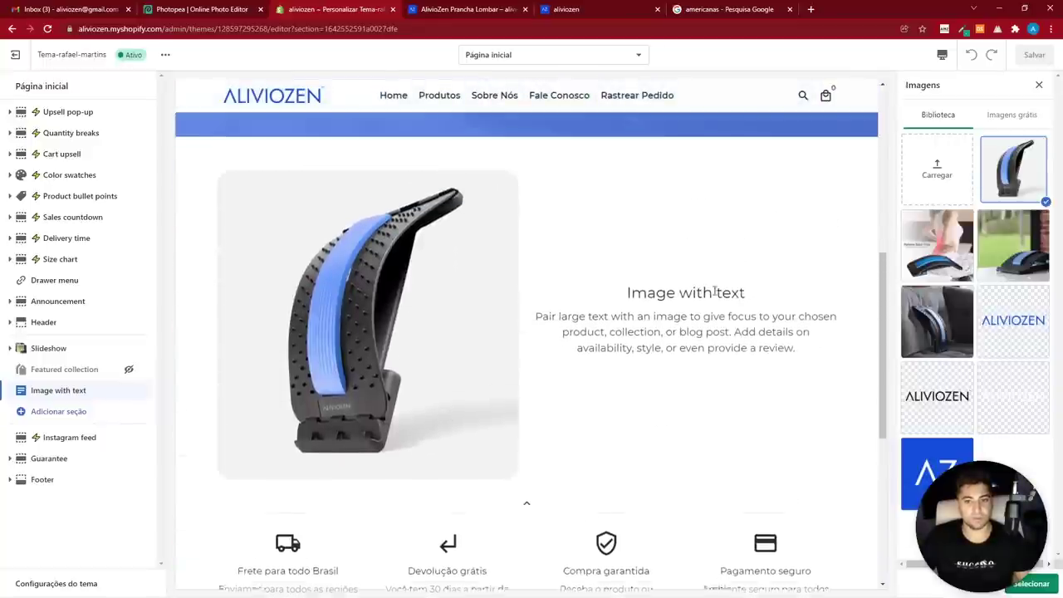
left_click(1027, 584)
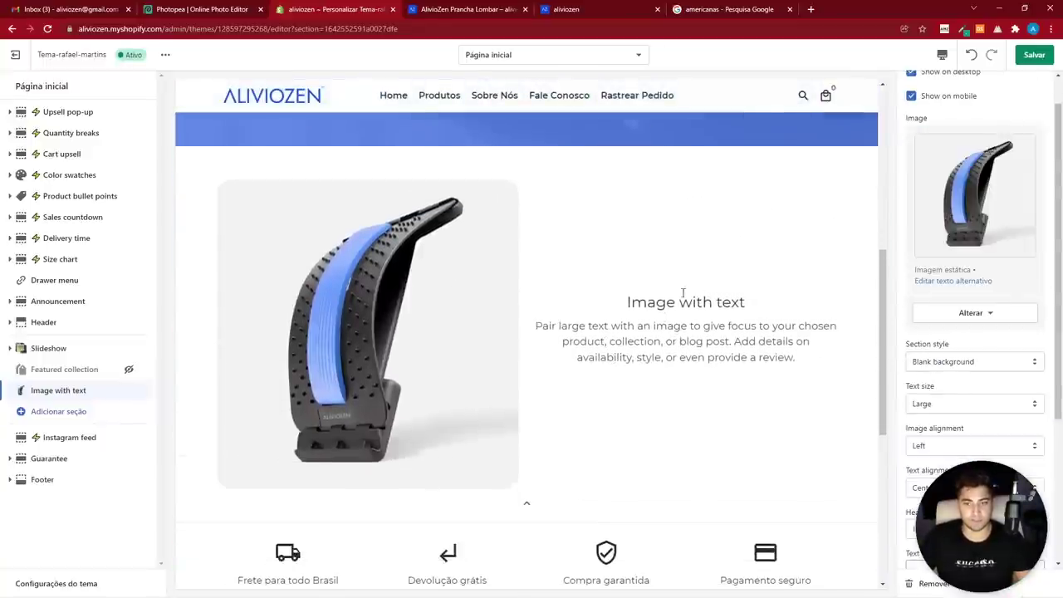
Step: Change the section heading to 'ALIVIOZEN PRANCHA LOMBAR'
scroll(979, 398, "down", 3)
triple_click(979, 302)
type("Alivo")
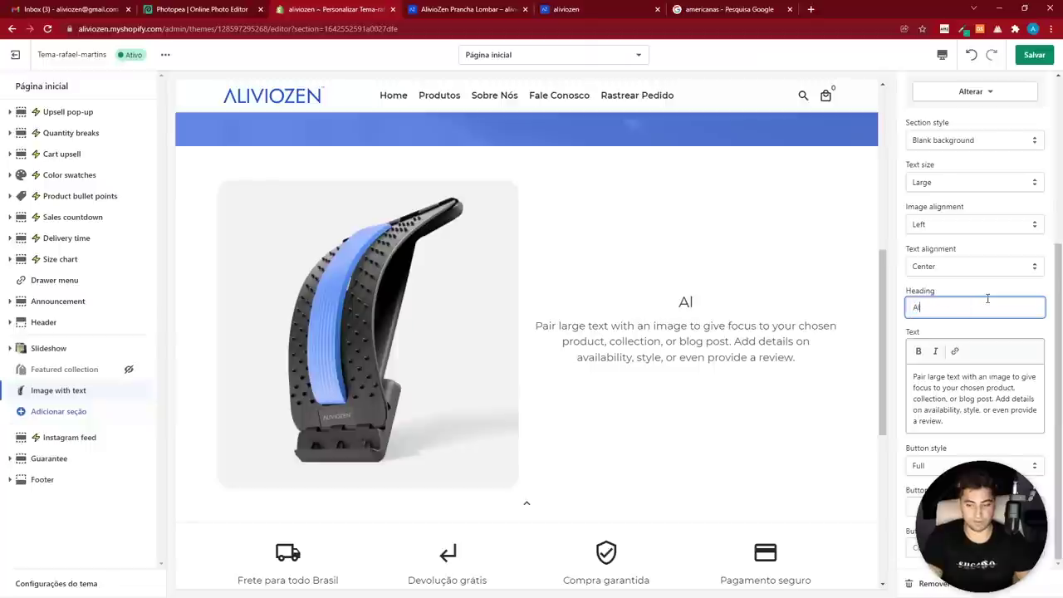
type("en")
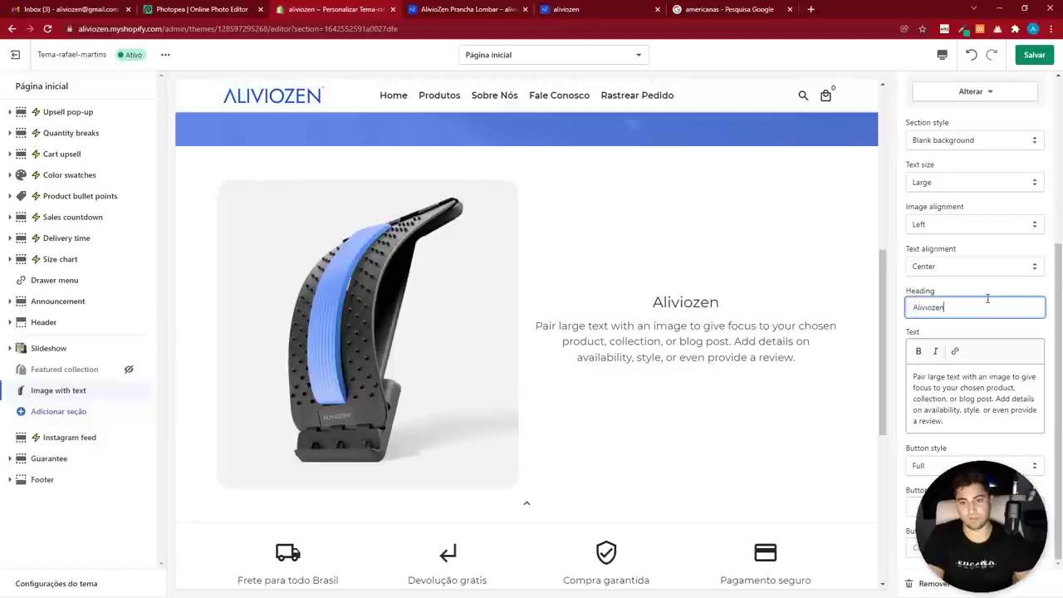
key("BackSpace")
key("BackSpace")
key("BackSpace")
type("Zen")
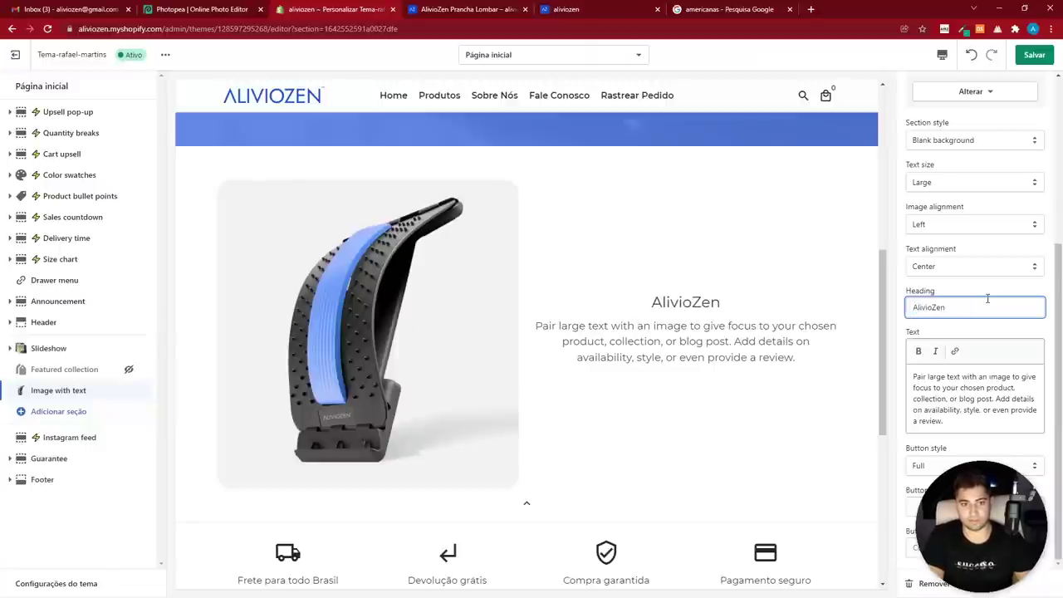
key("BackSpace")
key("BackSpace")
key("BackSpace")
key("BackSpace")
key("BackSpace")
key("BackSpace")
key("BackSpace")
key("BackSpace")
type("LIVIOZEN")
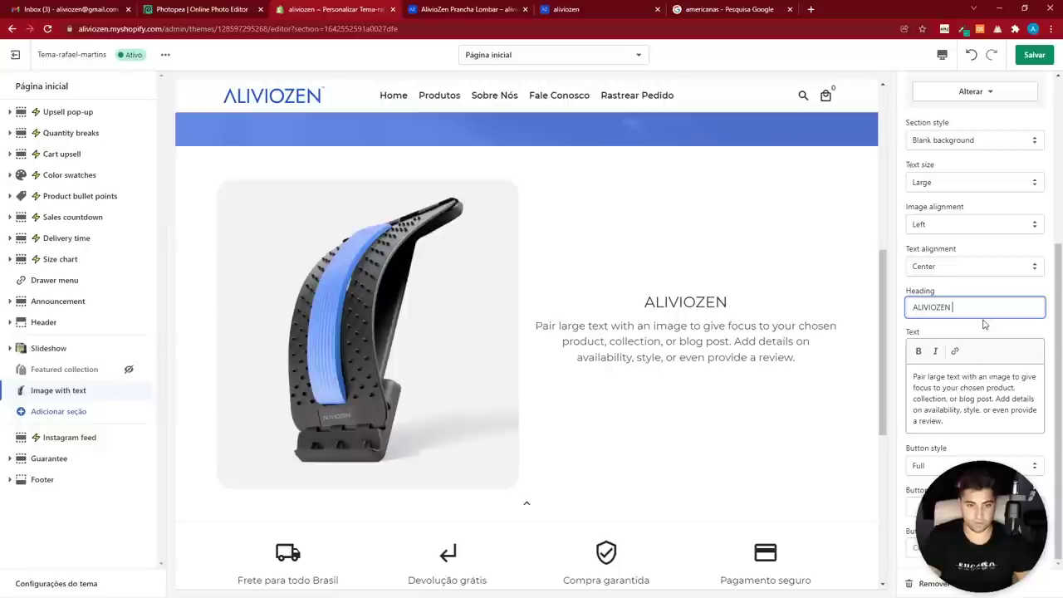
type("PRANCHA LOMBAR")
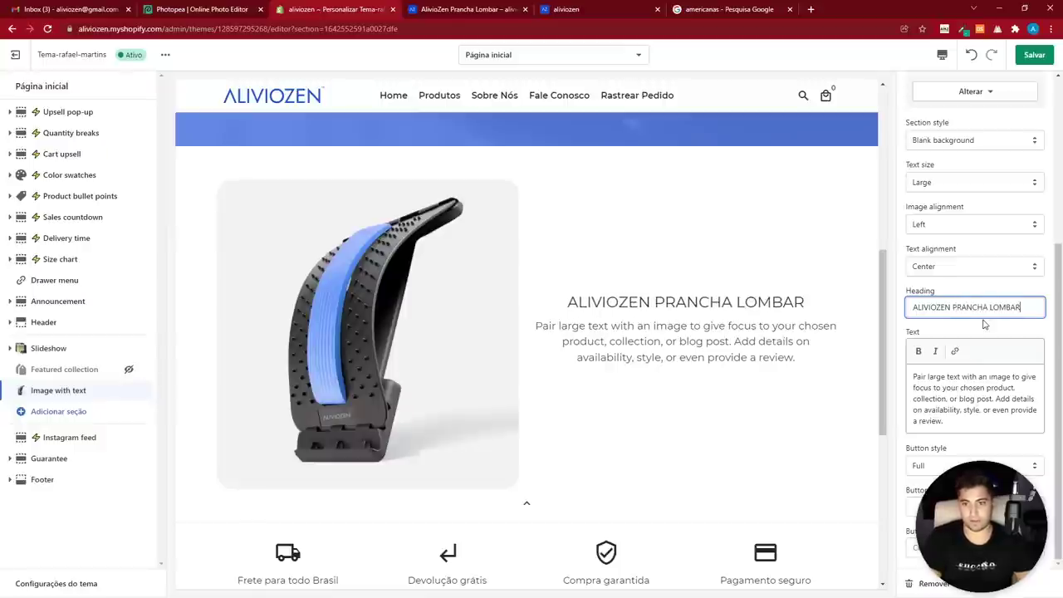
Step: Copy the back-pain heading from the live product page for the section text and save the theme
left_click(971, 369)
key("ctrl+a")
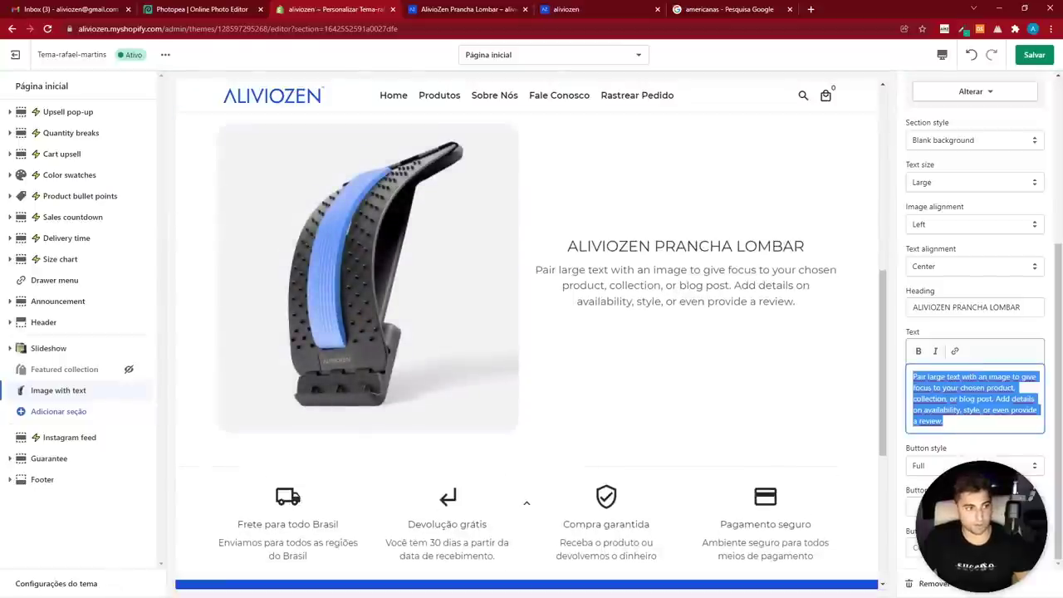
key("alt+Tab")
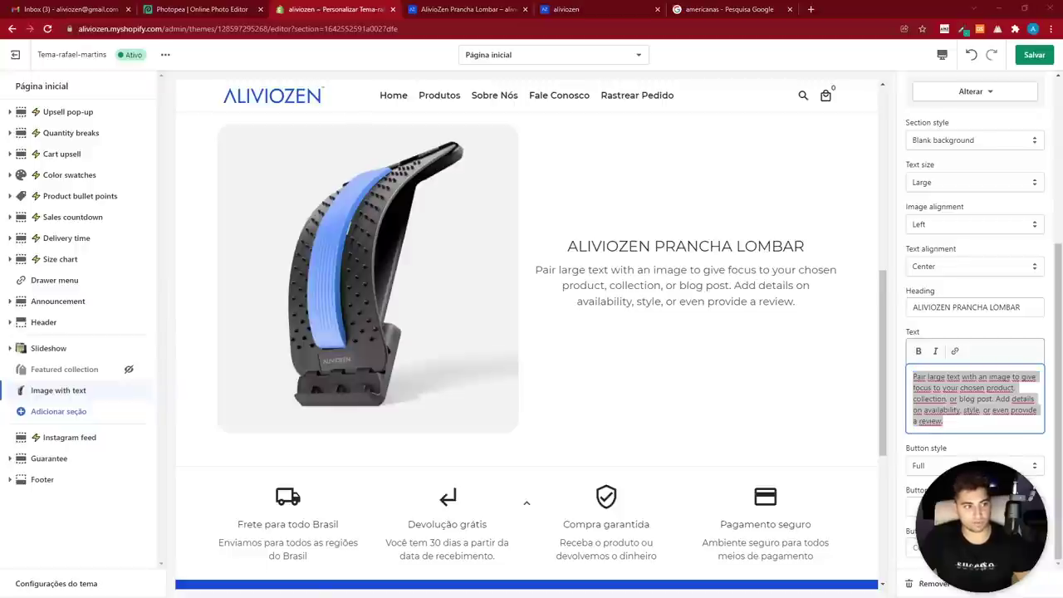
left_click(462, 9)
scroll(439, 262, "down", 10)
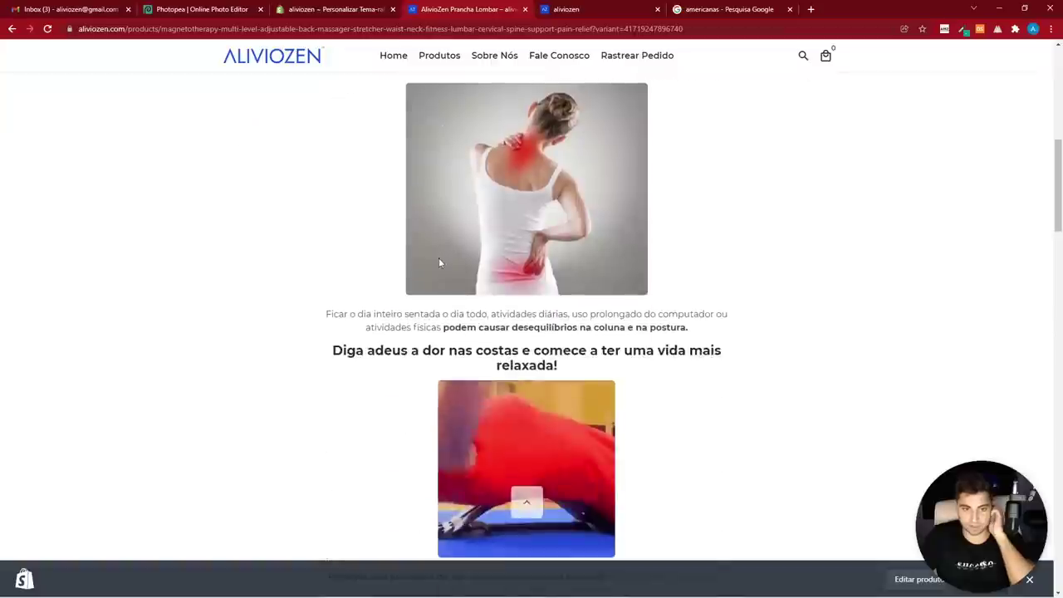
scroll(439, 262, "up", 2)
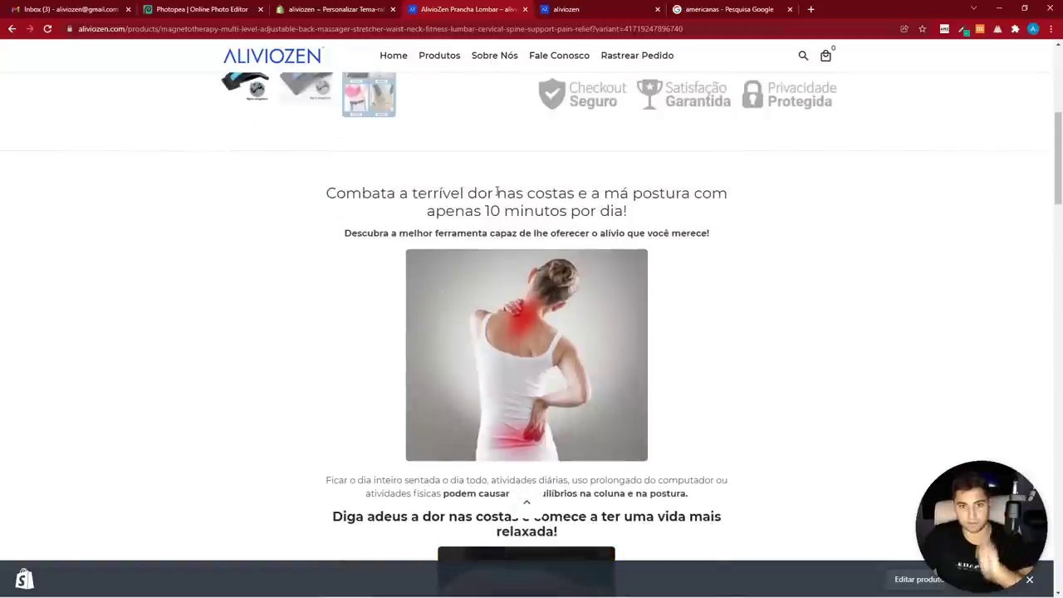
triple_click(496, 192)
left_click(340, 9)
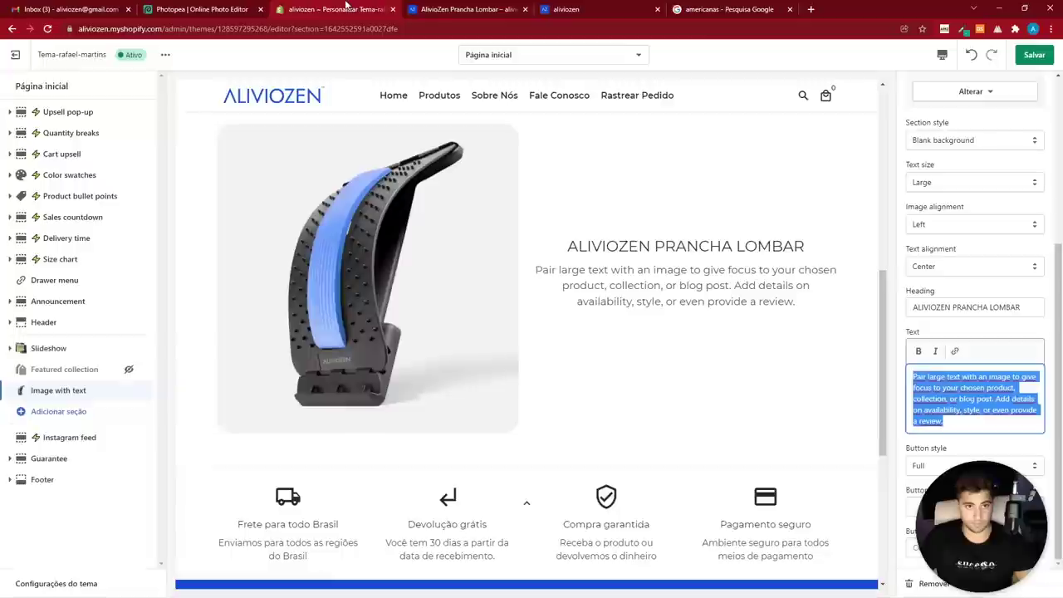
key("ctrl+s")
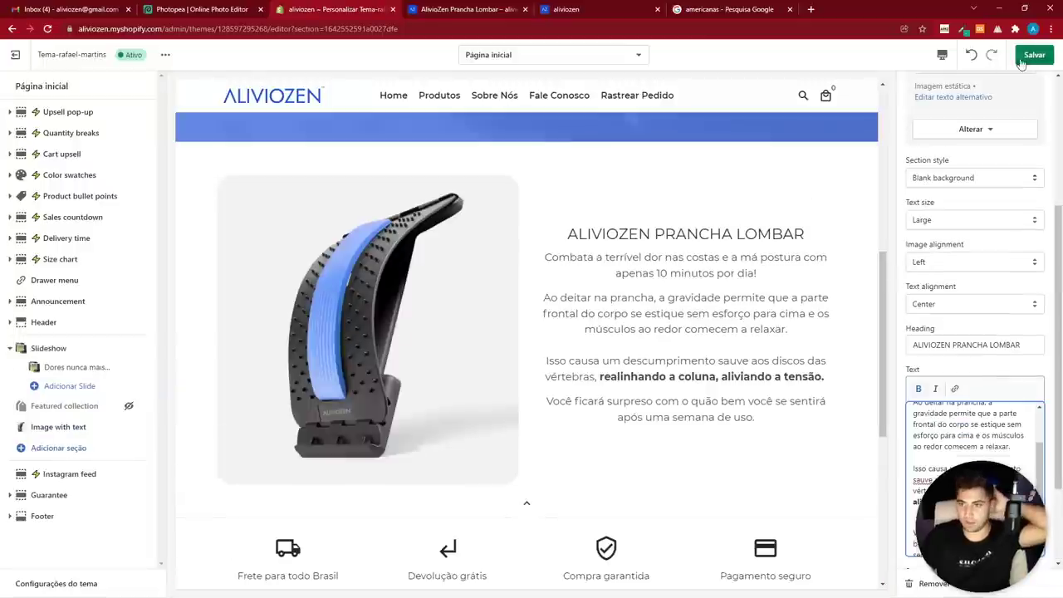
Step: Add a 'Quero saber mais >' button linking to the product in Image with text, and save
scroll(458, 394, "down", 5)
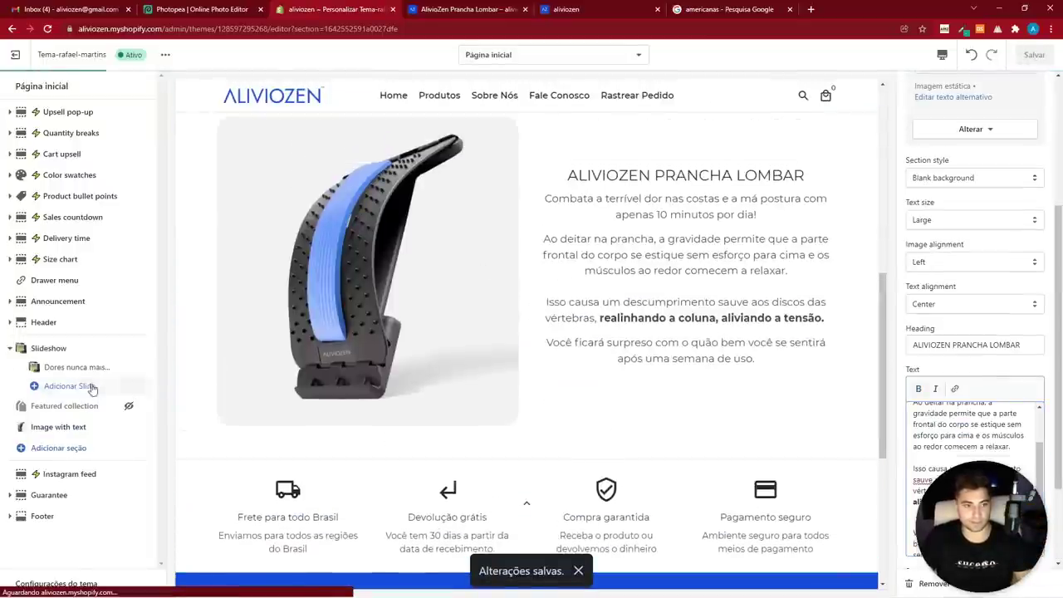
left_click(62, 425)
scroll(897, 262, "down", 3)
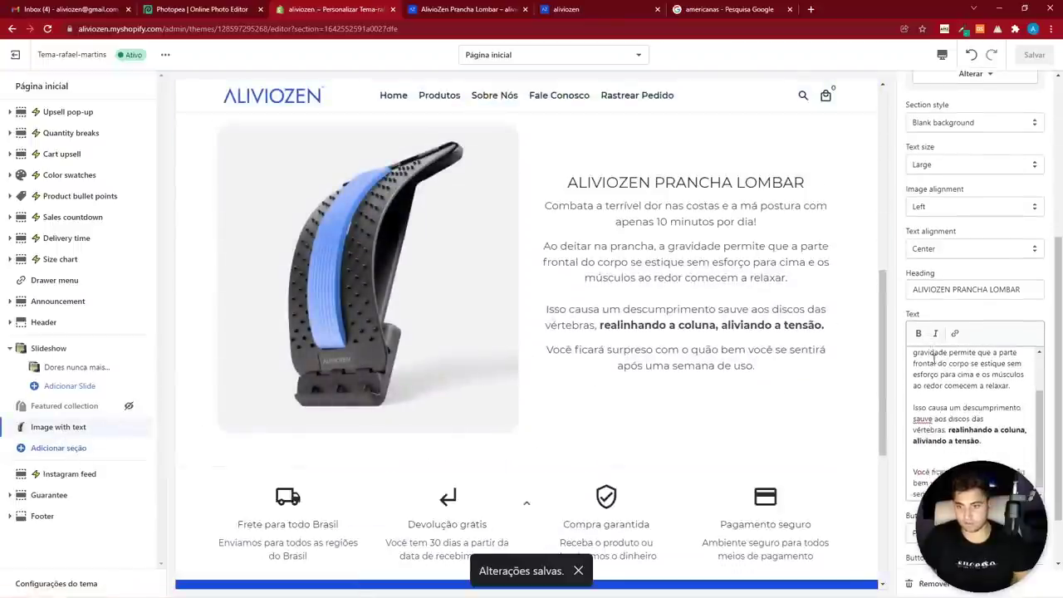
left_click(921, 547)
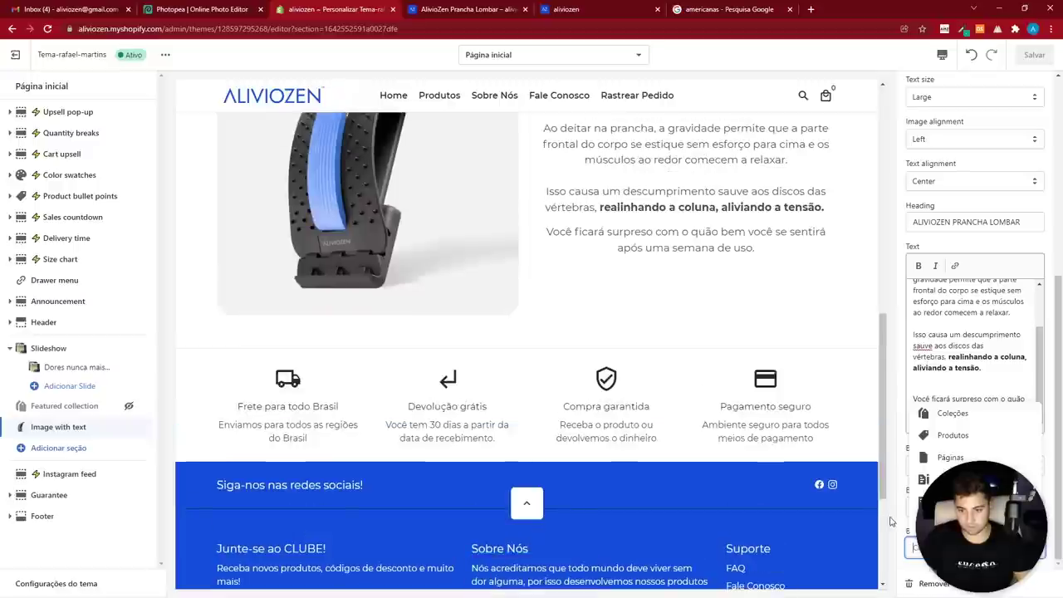
left_click(907, 515)
left_click(906, 504)
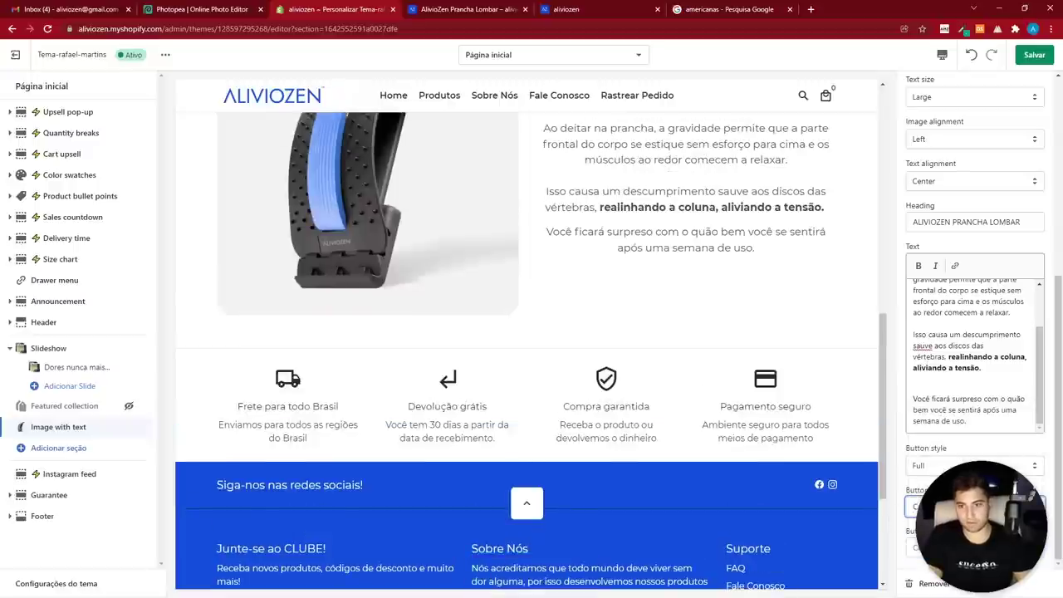
type("Quero sa")
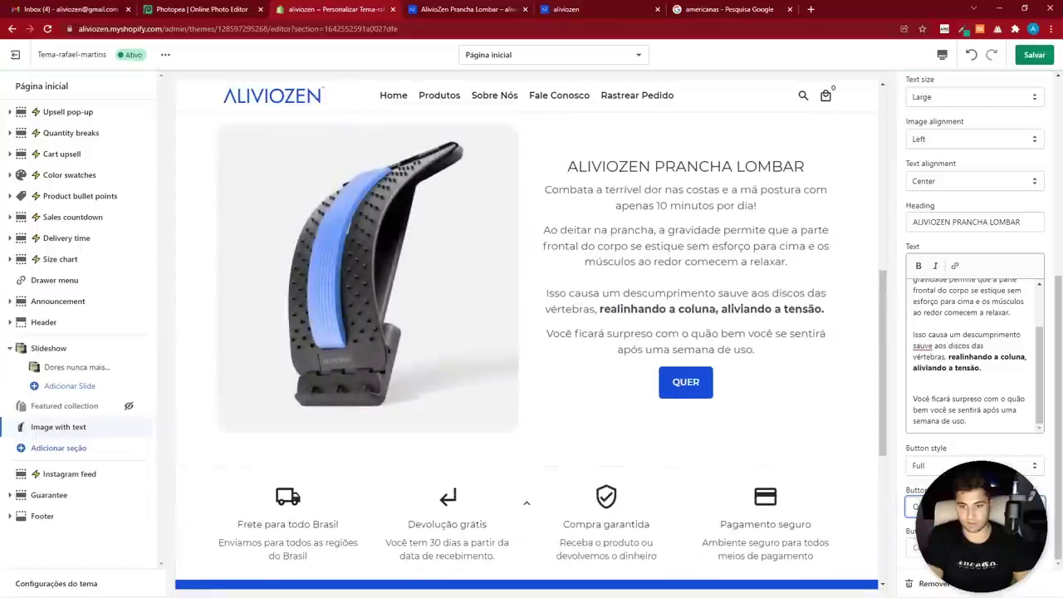
type("ber mais")
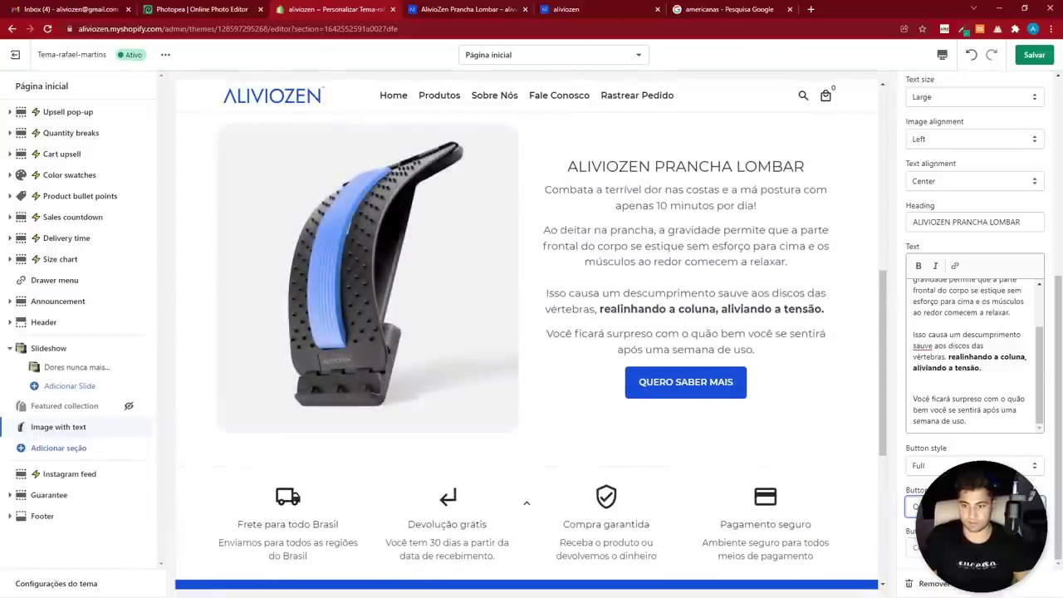
key("Tab")
left_click(960, 459)
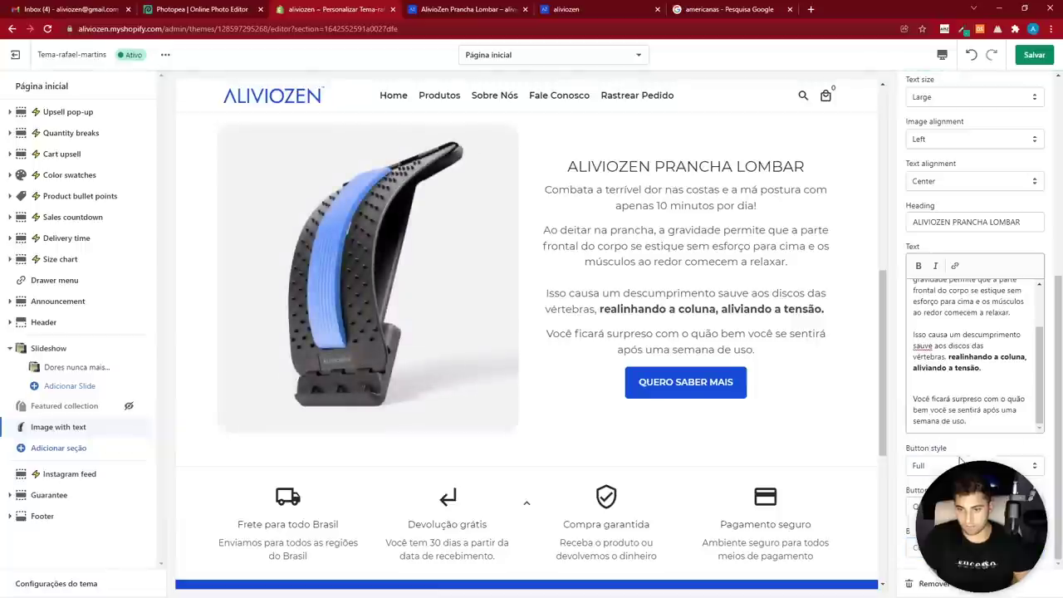
left_click(921, 547)
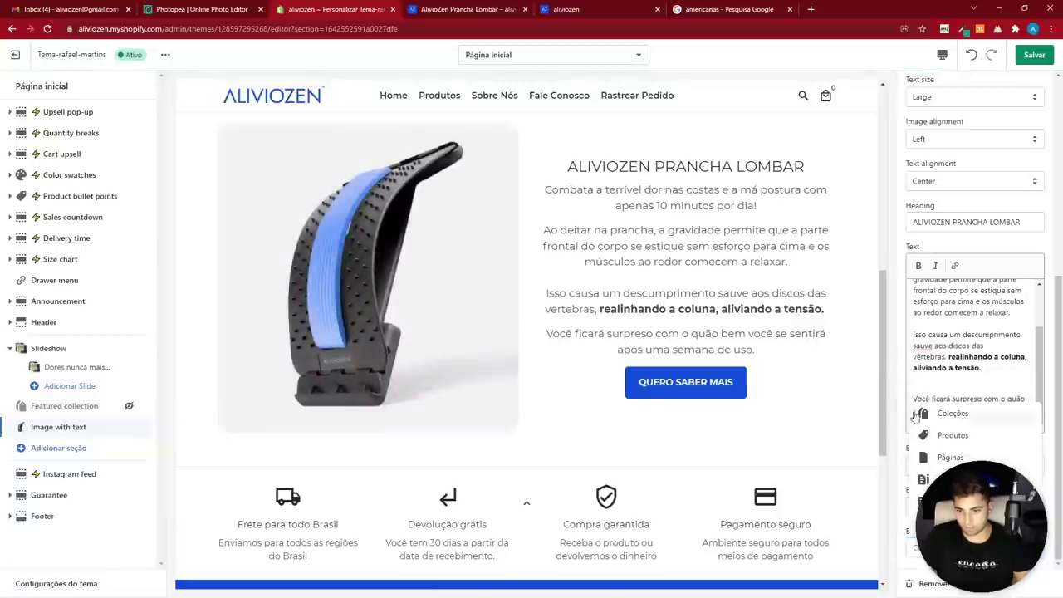
left_click(963, 457)
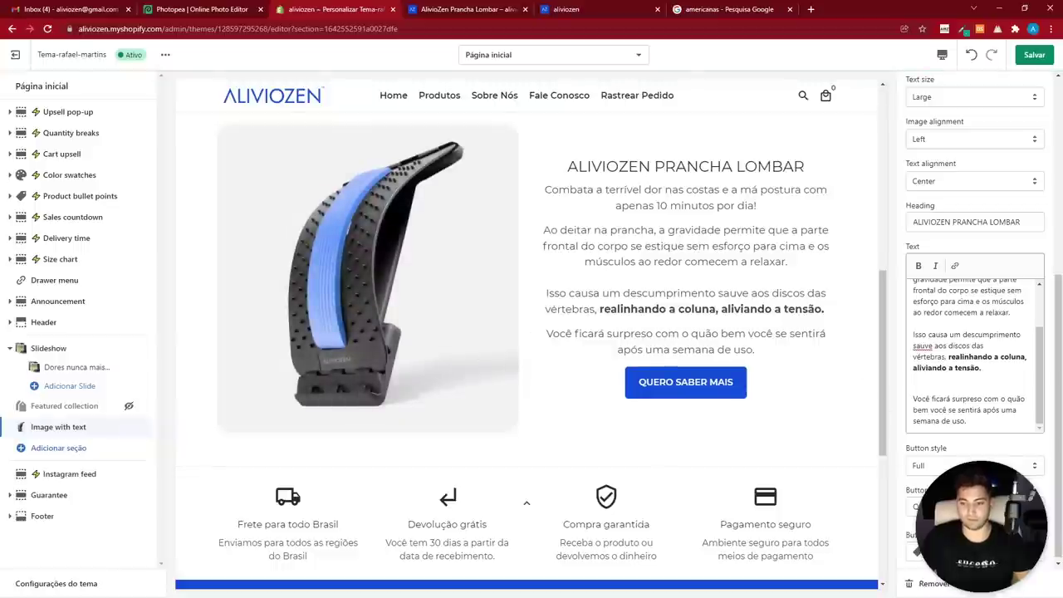
type(">")
left_click(1033, 54)
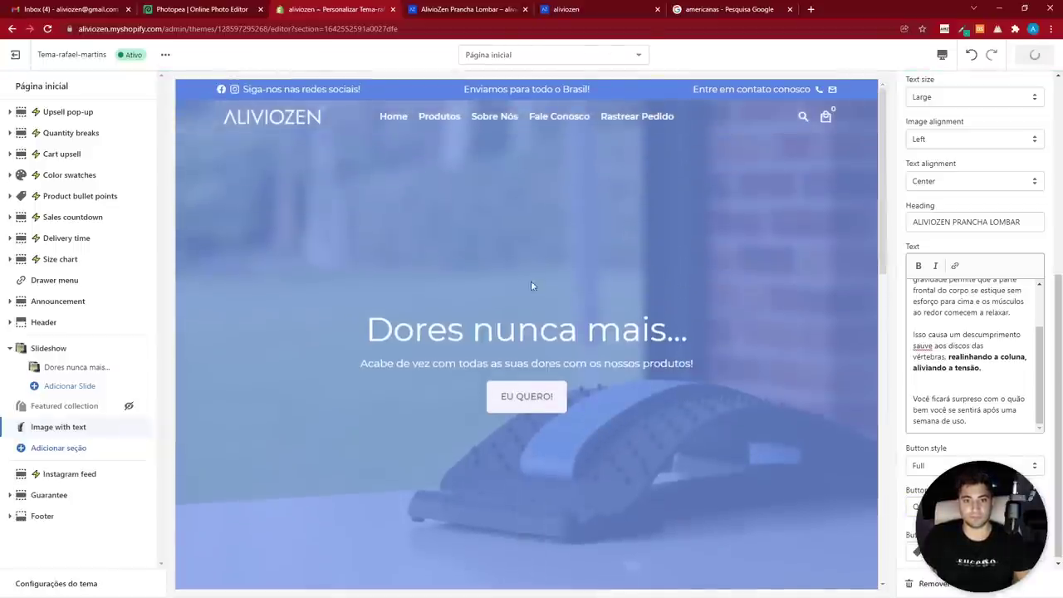
Step: Correct 'sauve' to 'suave' in the section text and review the preview
scroll(583, 231, "down", 15)
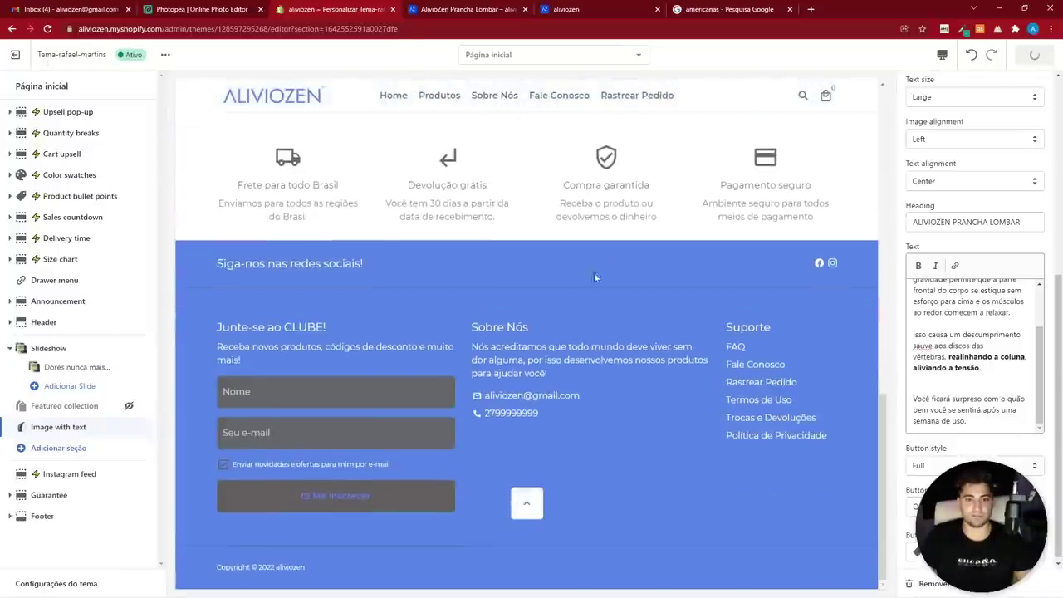
left_click(527, 500)
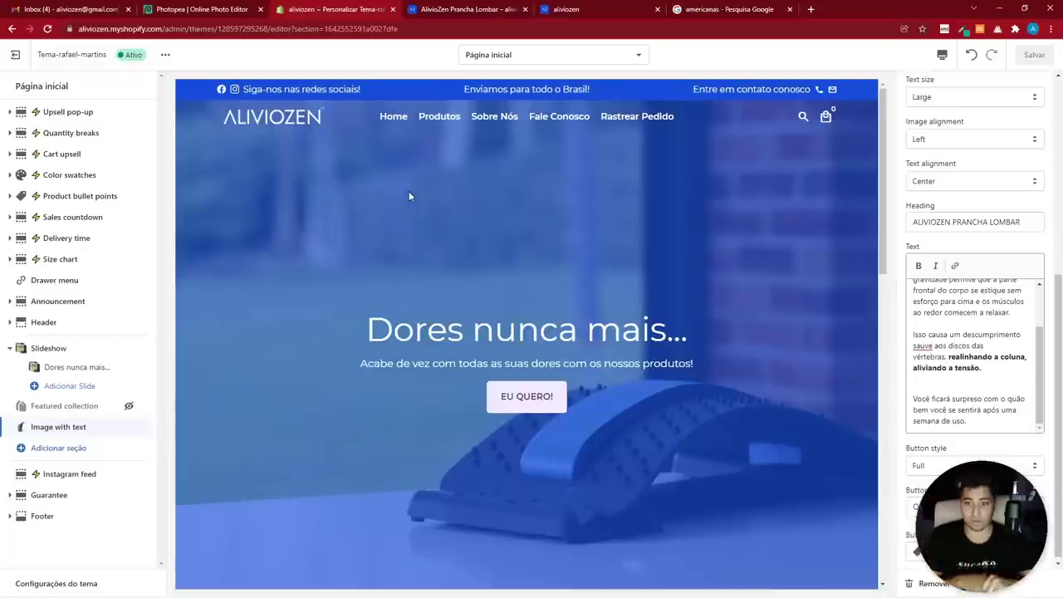
right_click(921, 345)
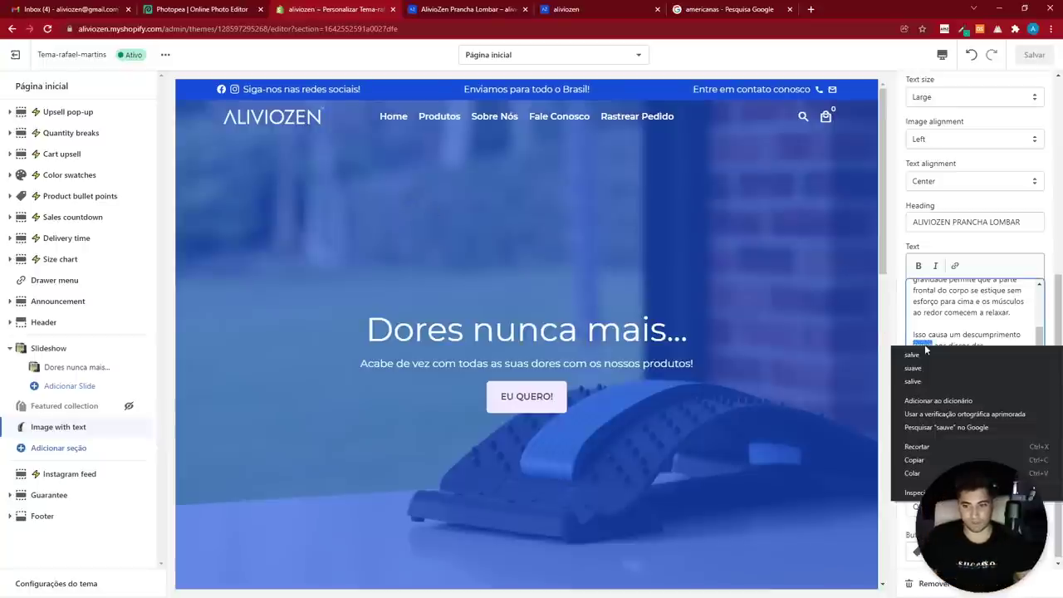
left_click(929, 367)
scroll(454, 263, "down", 5)
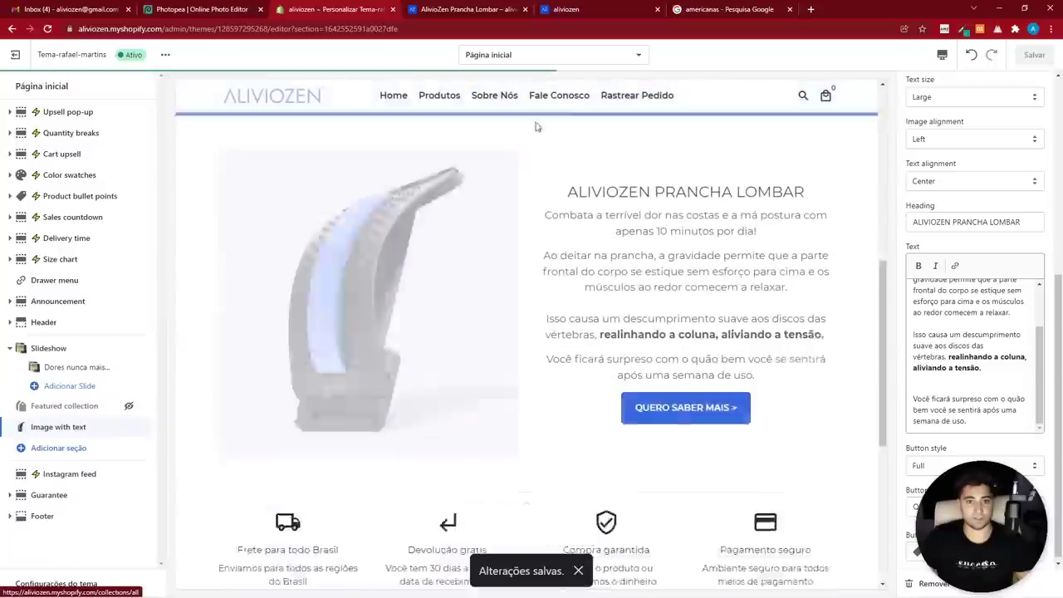
scroll(516, 284, "up", 5)
scroll(516, 284, "down", 5)
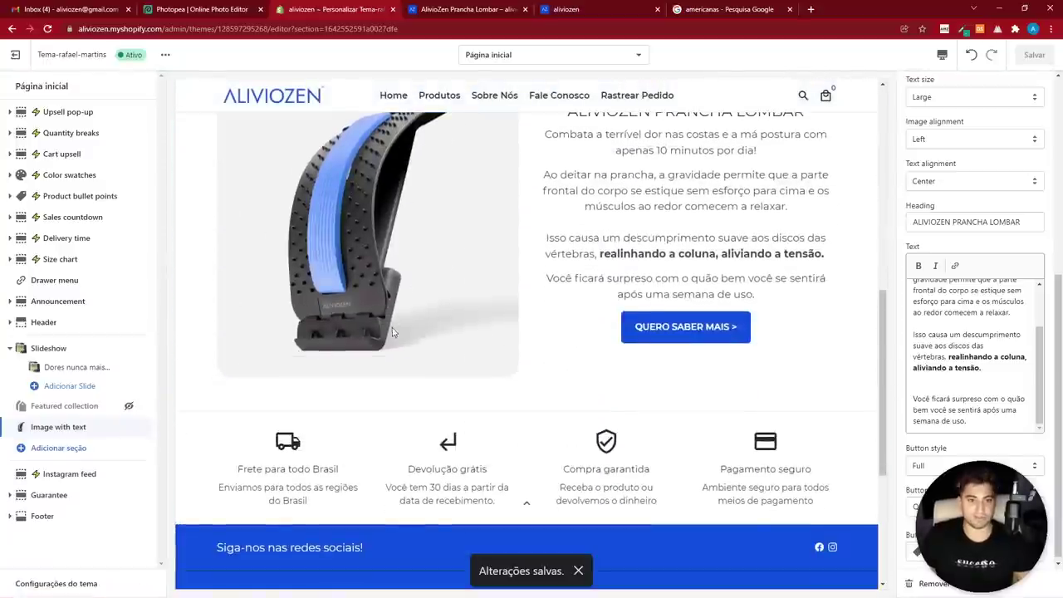
scroll(598, 344, "up", 4)
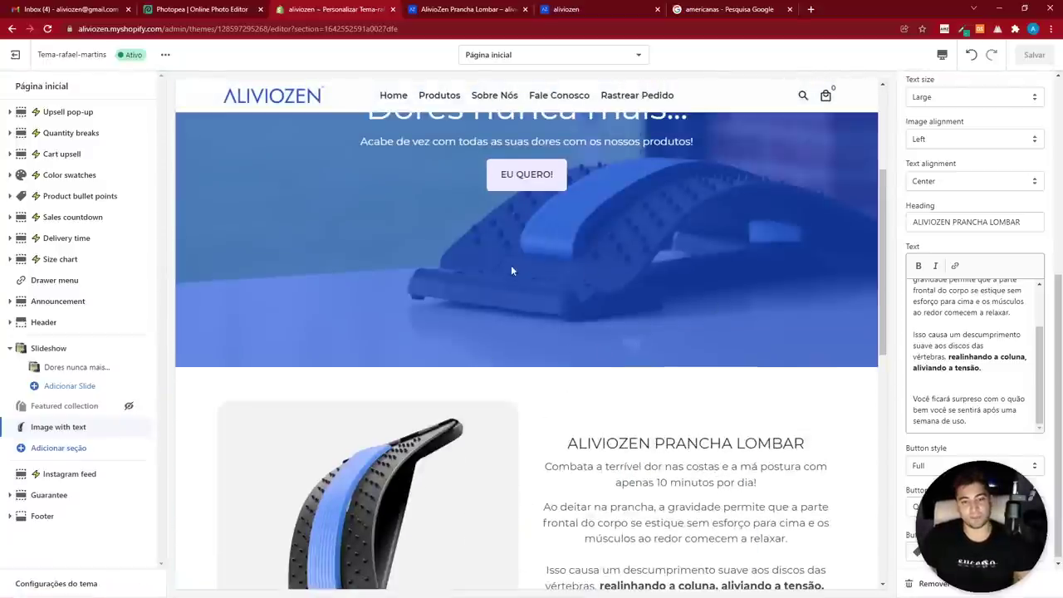
scroll(512, 271, "up", 3)
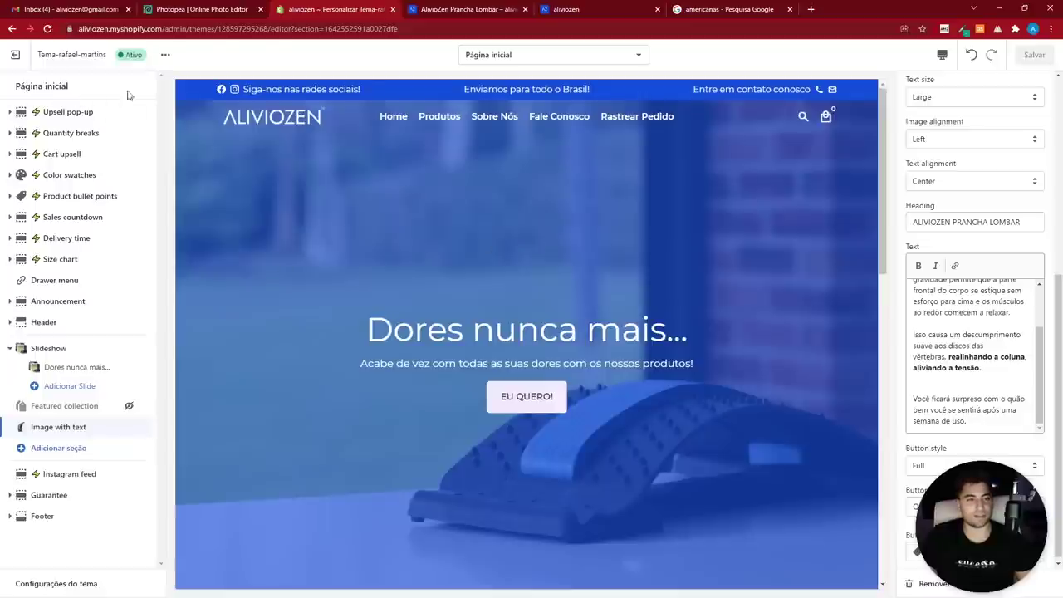
scroll(919, 319, "down", 1)
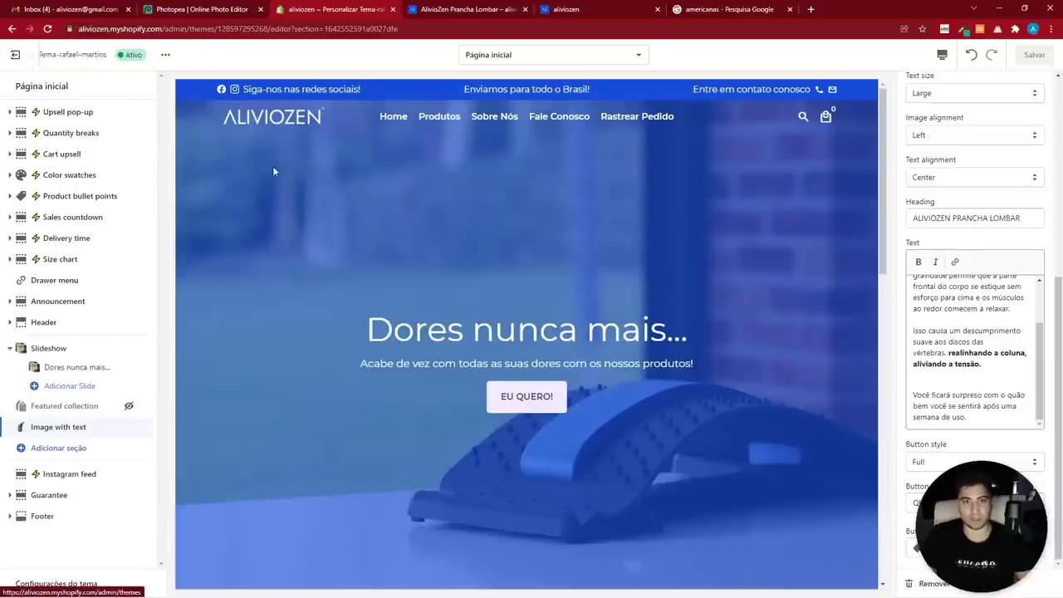
scroll(653, 325, "down", 10)
scroll(653, 325, "up", 4)
Step: Follow the QUERO SABER MAIS button, add the lumbar board to the cart and proceed to checkout
left_click(685, 386)
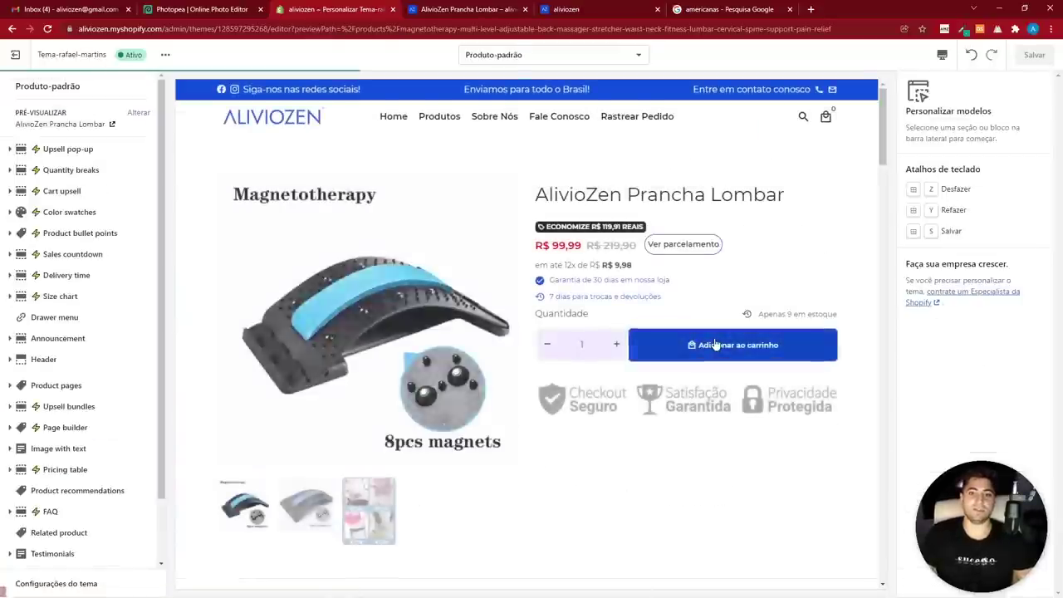
left_click(714, 342)
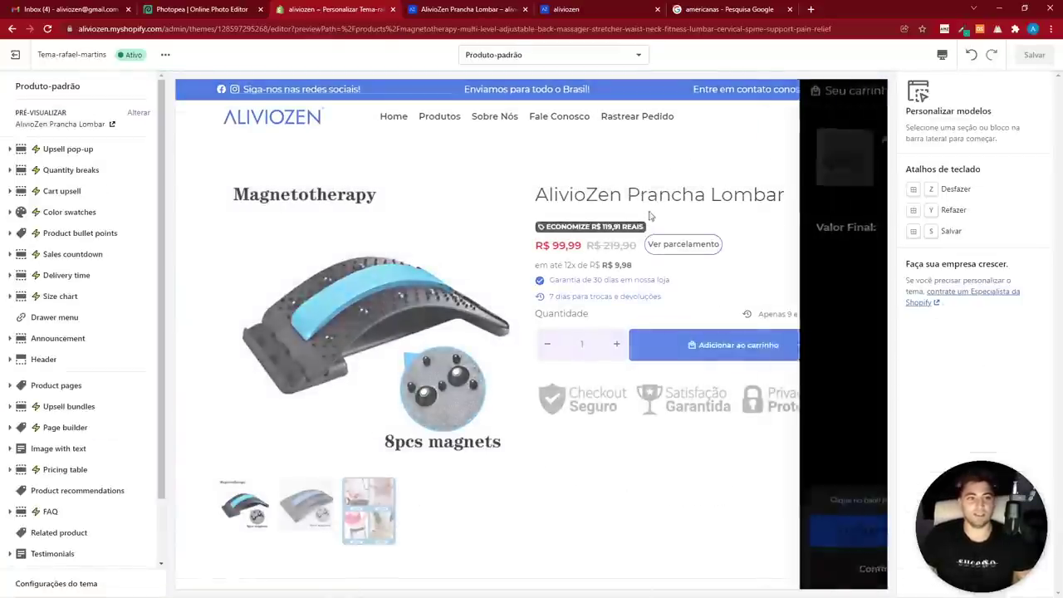
left_click(781, 536)
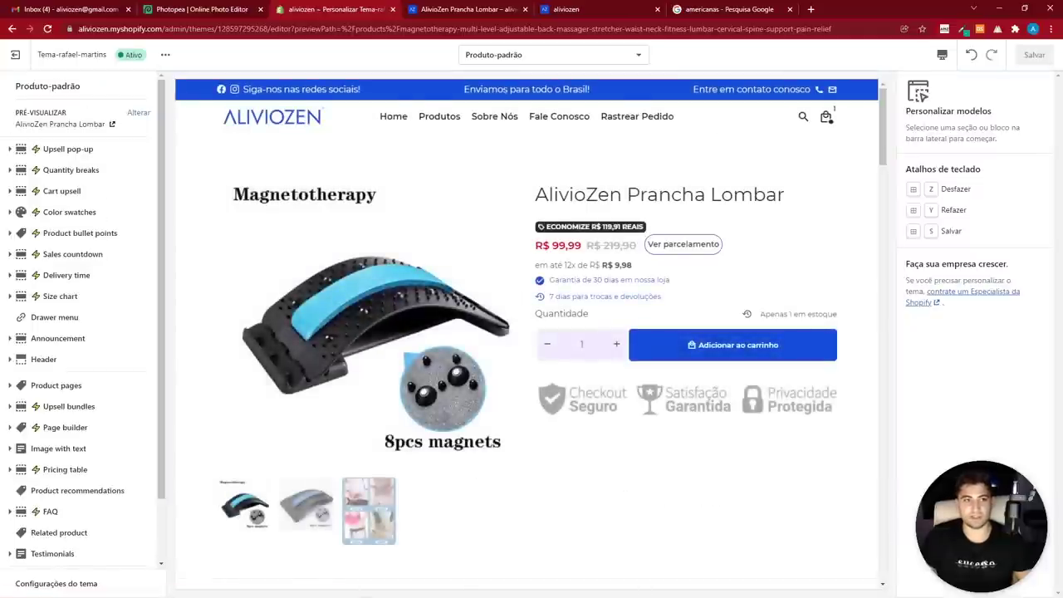
Step: Close the product page, store homepage and Americanas search tabs
left_click(582, 7)
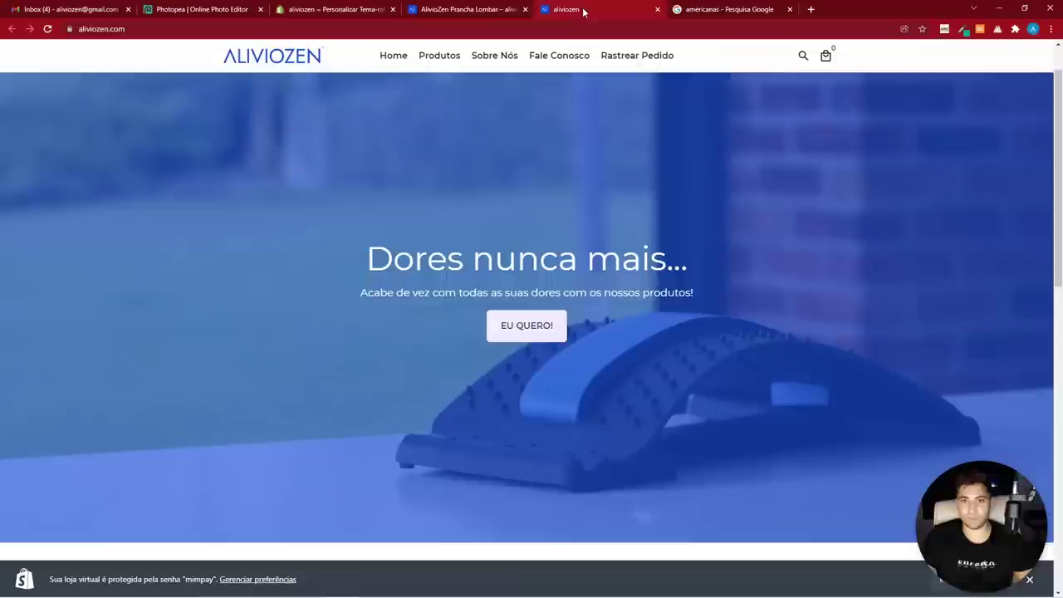
left_click(507, 9)
left_click(525, 9)
left_click(524, 9)
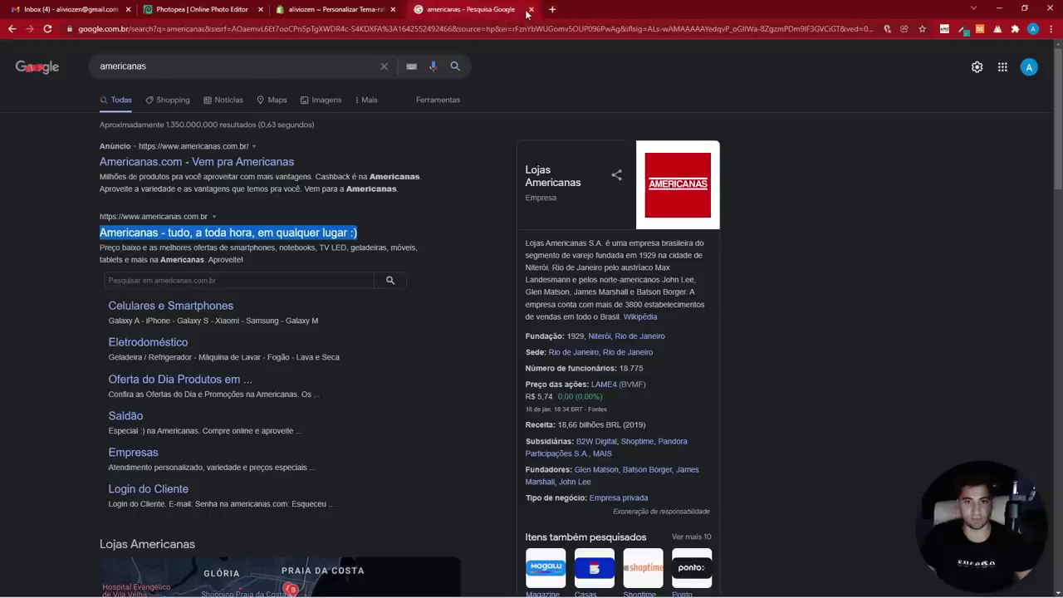
left_click(524, 9)
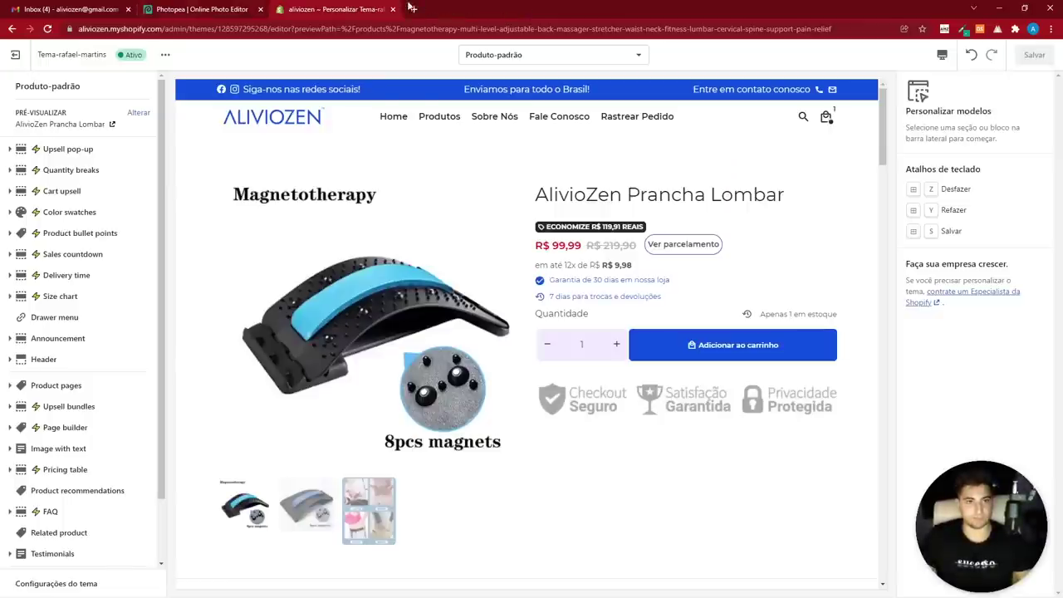
left_click(409, 7)
Step: On yampi.com.br, choose Criar conta with the free Basic plan and start the Nome completo field
type("yampi.")
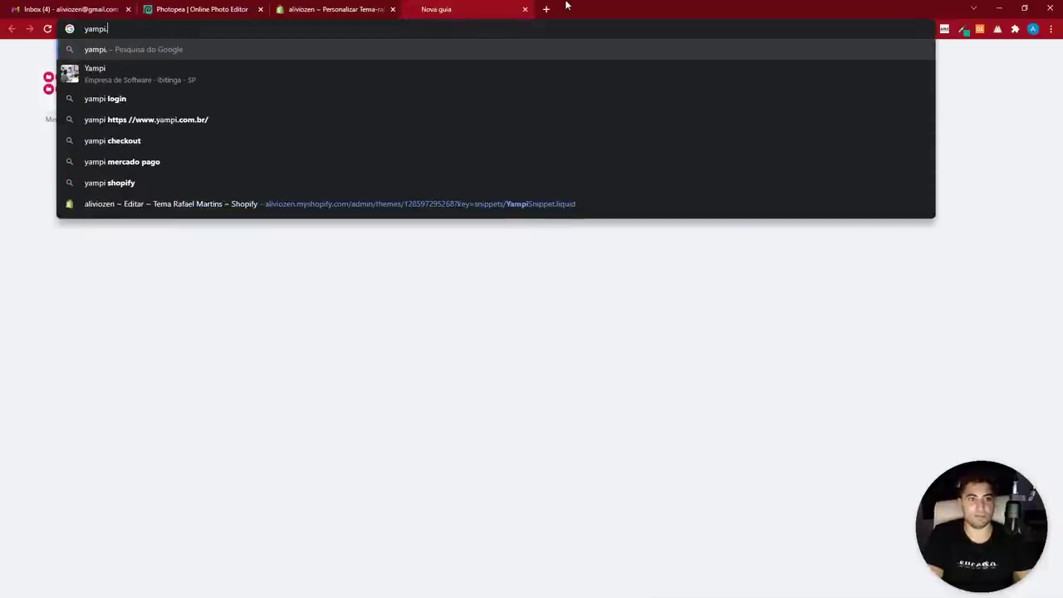
type("com.br")
key("Return")
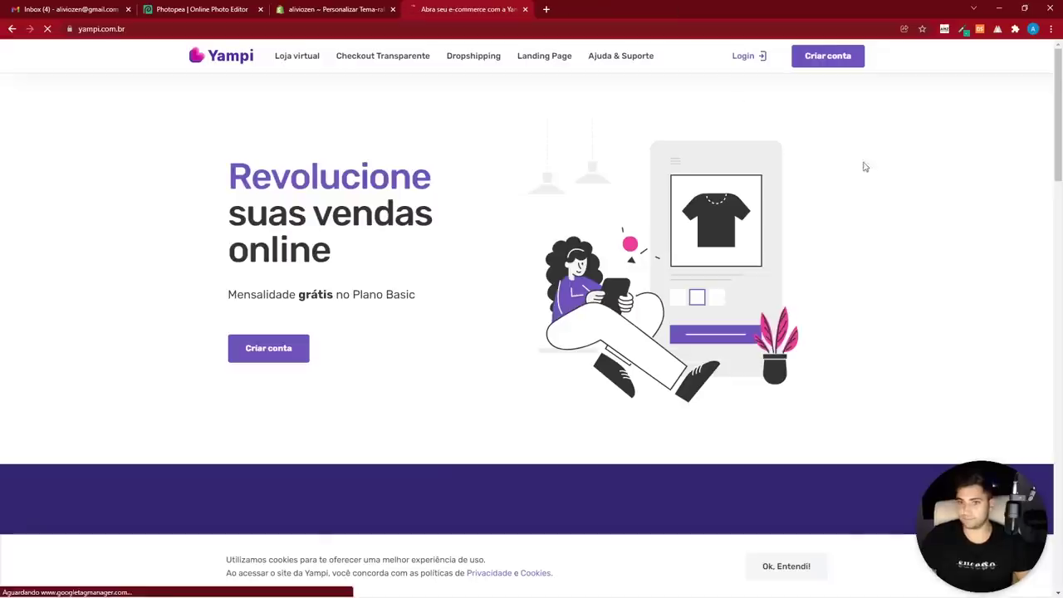
left_click(754, 55)
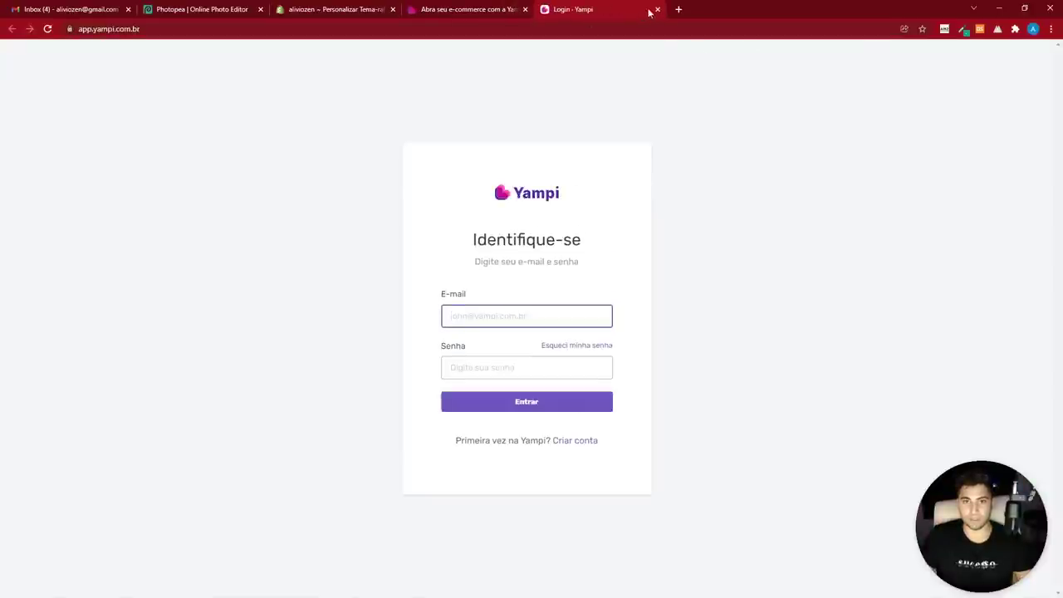
left_click(657, 9)
left_click(855, 54)
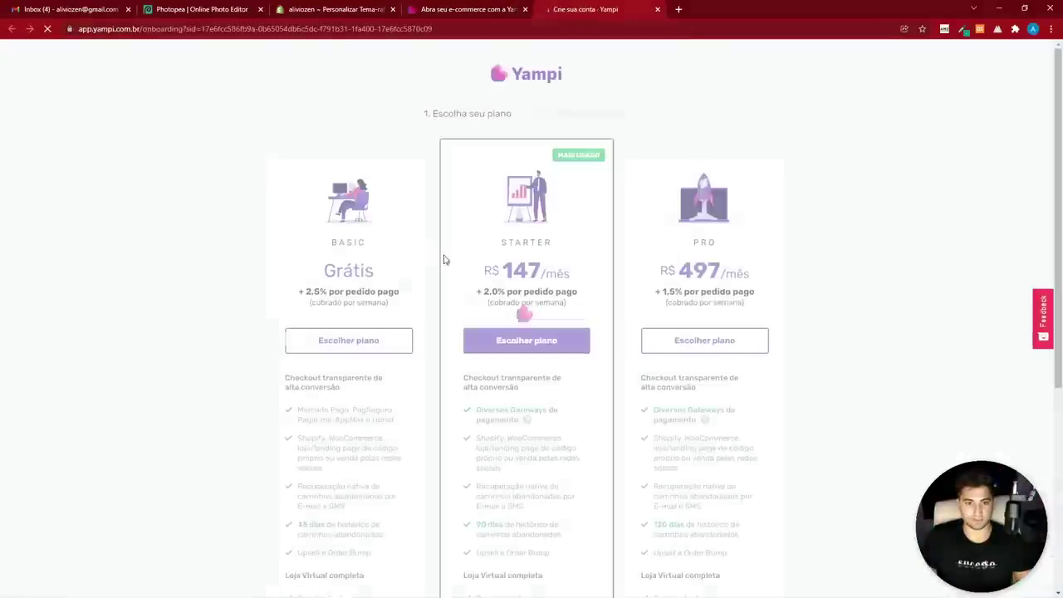
left_click(339, 340)
left_click(344, 233)
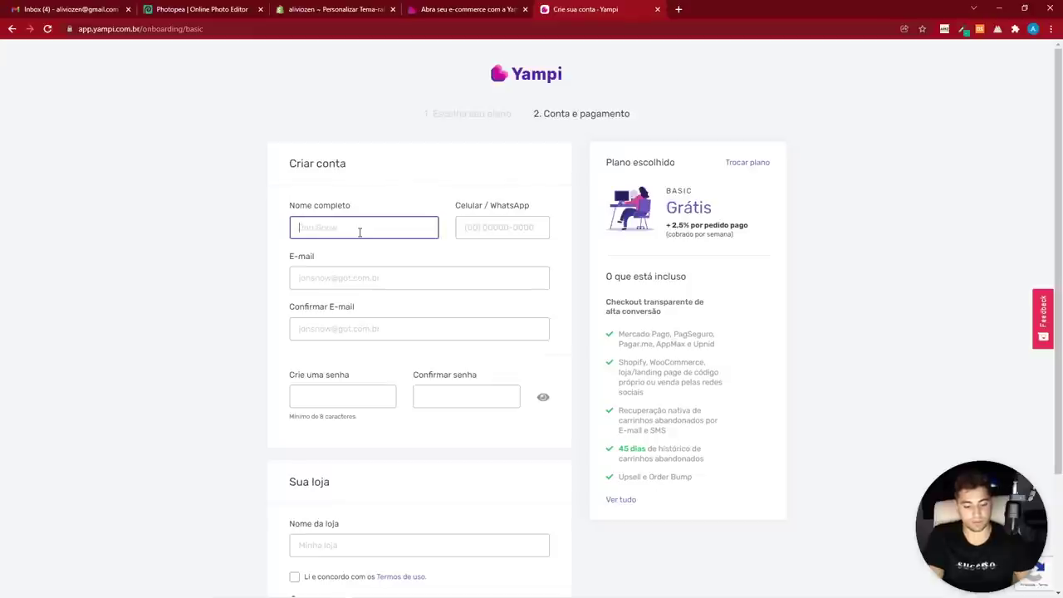
Step: Enter the full name, mobile phone number and e-mail (with confirmation) on the Yampi sign-up form
type("Alivio ")
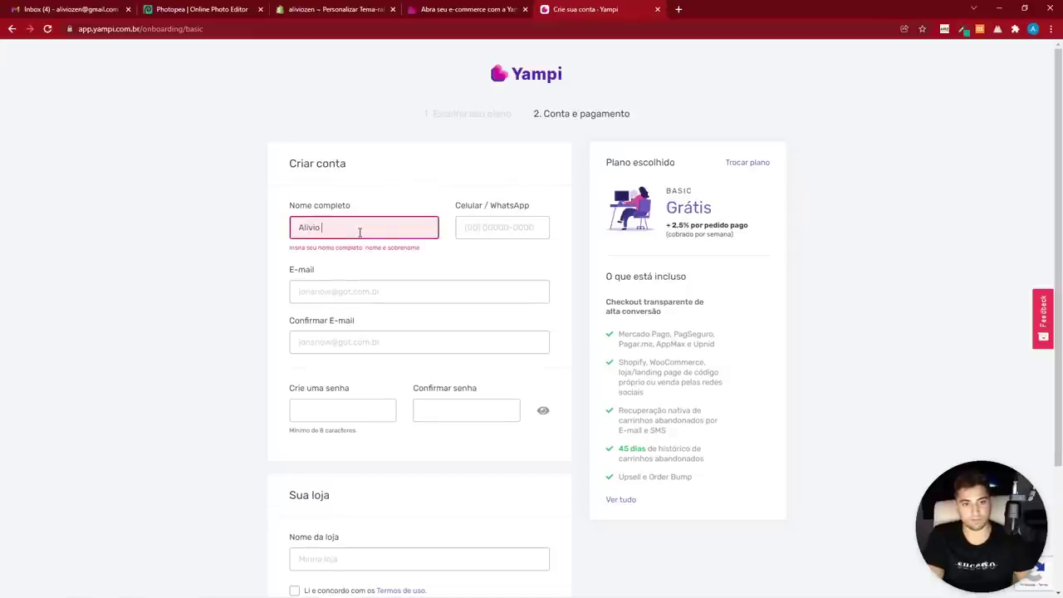
type("Zen")
key("Tab")
type("27")
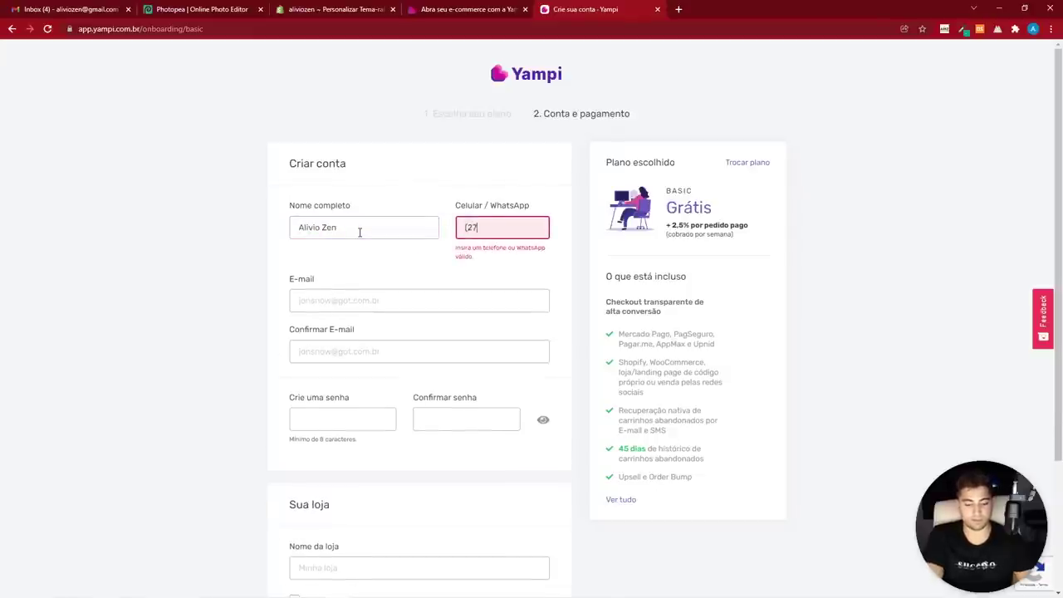
type(") 9999-999-99")
key("Tab")
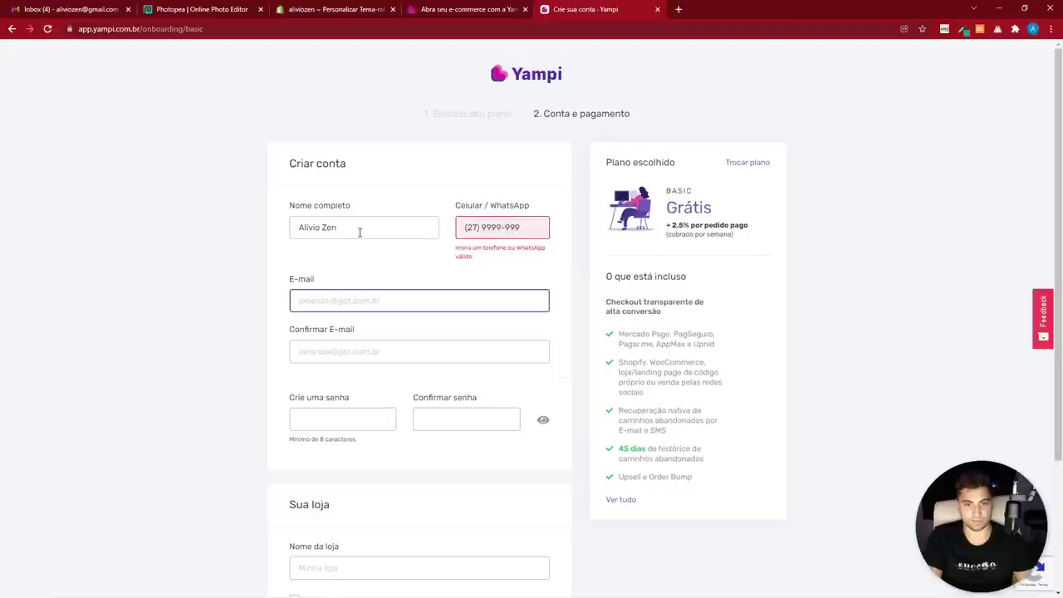
left_click(525, 222)
type("9")
key("Tab")
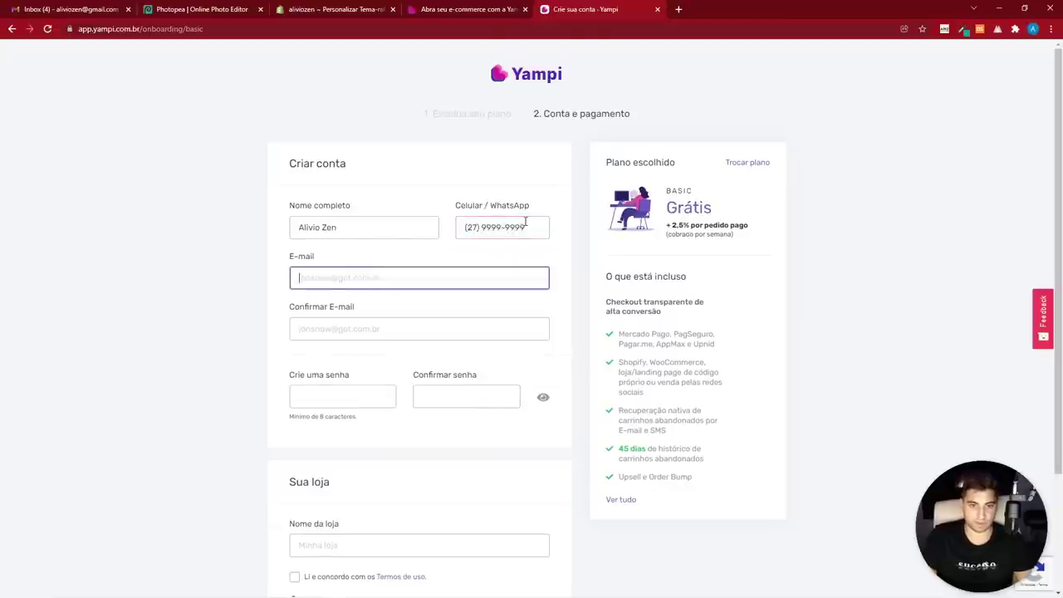
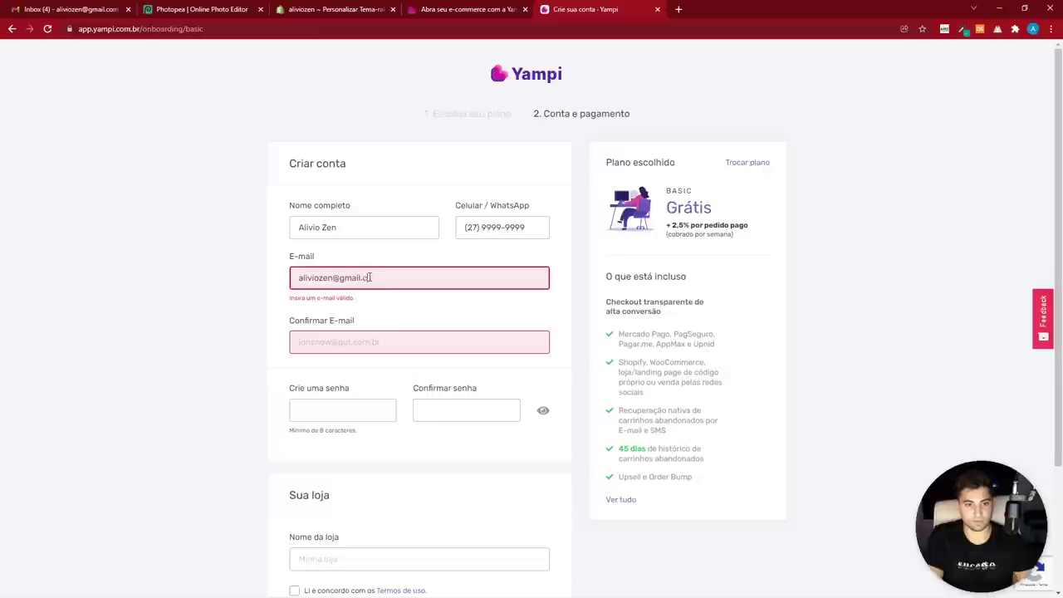
key("Tab")
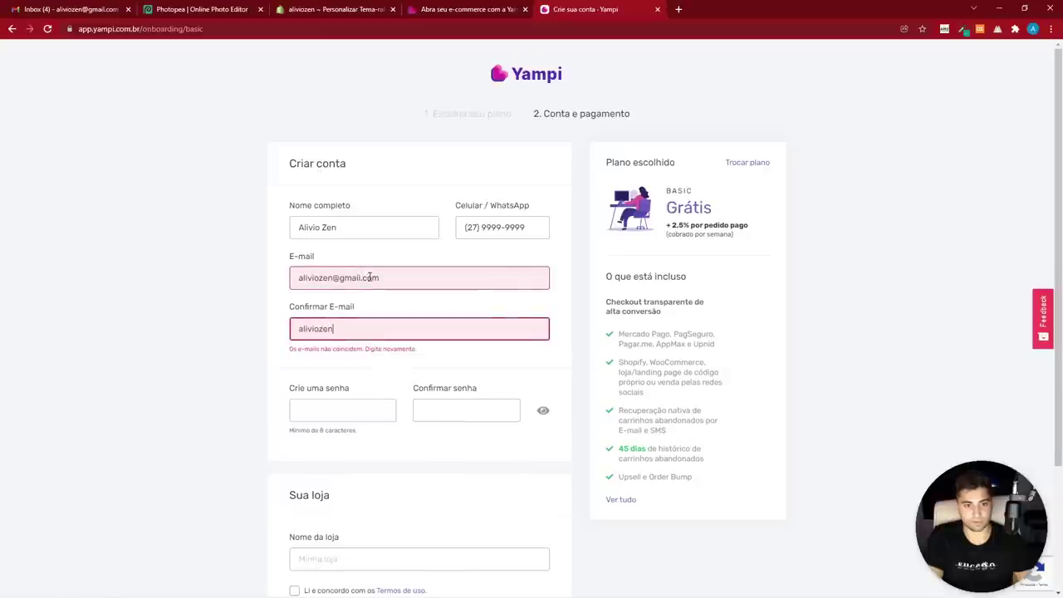
key("Tab")
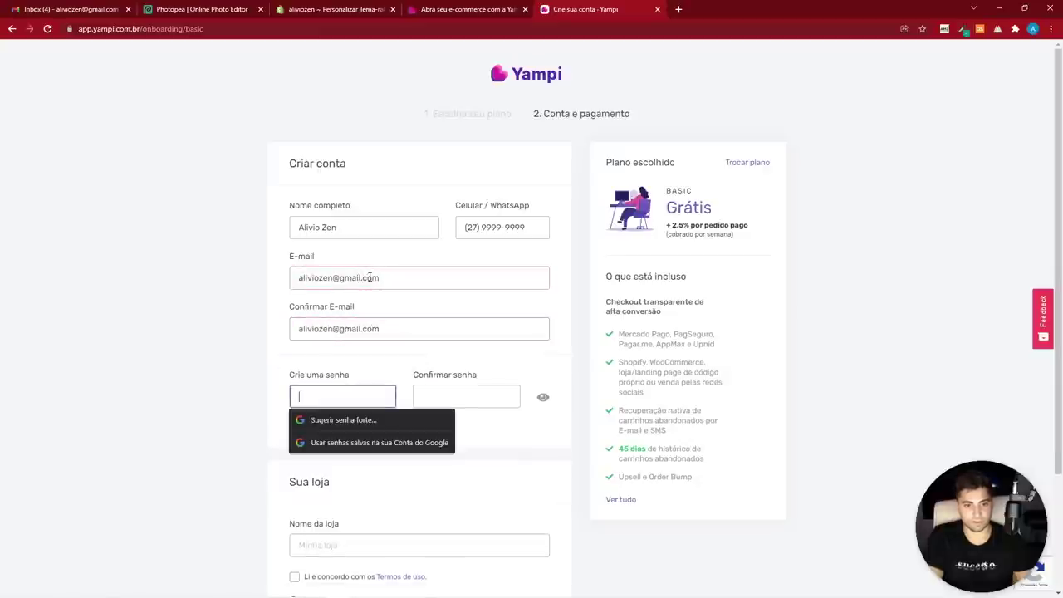
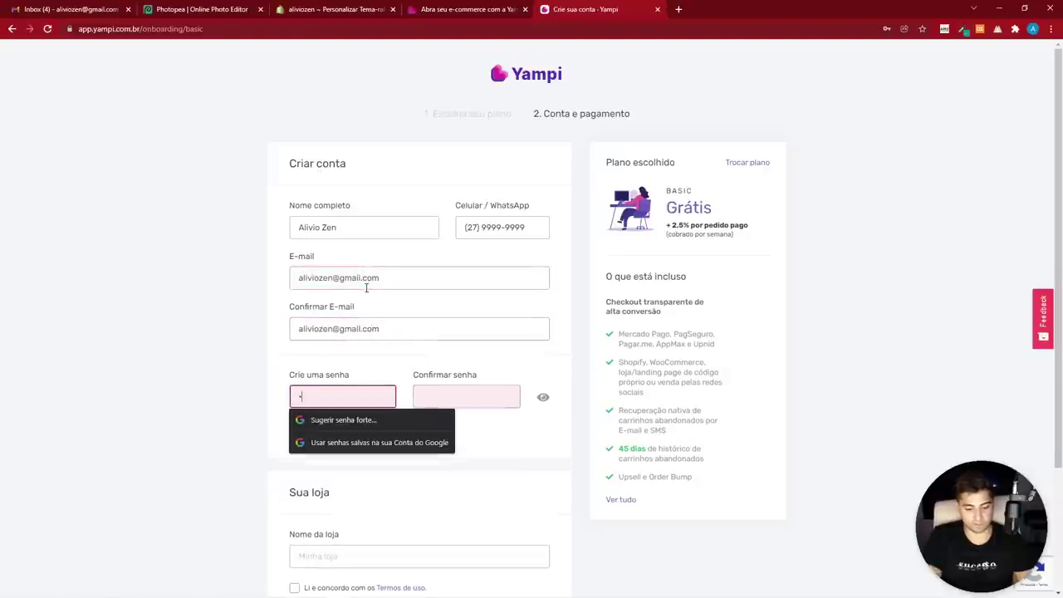
Step: Set and confirm the account password, name the store 'Alivio Zen', accept the terms and submit
key("Tab")
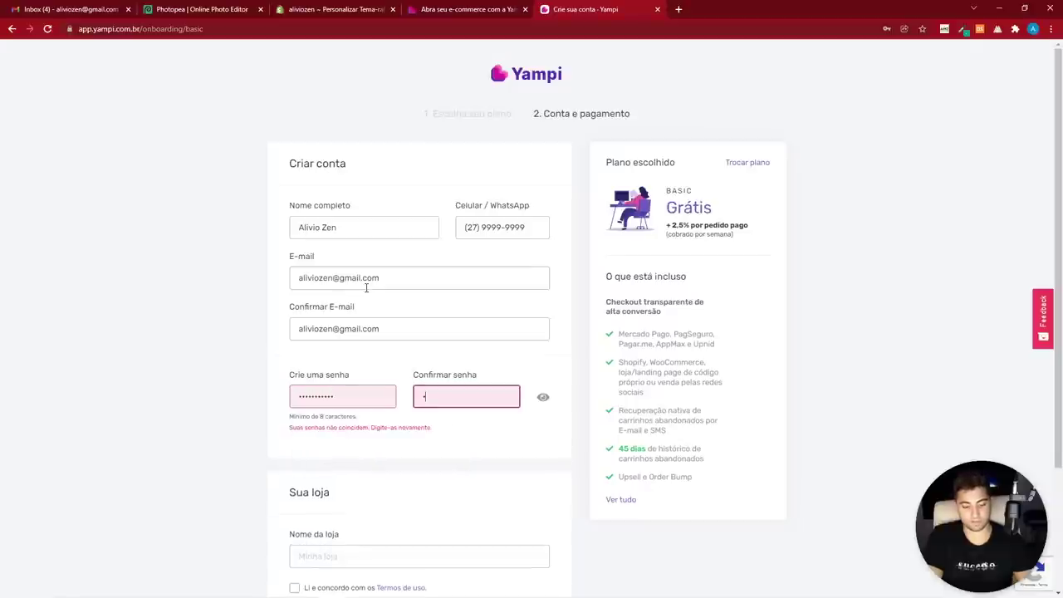
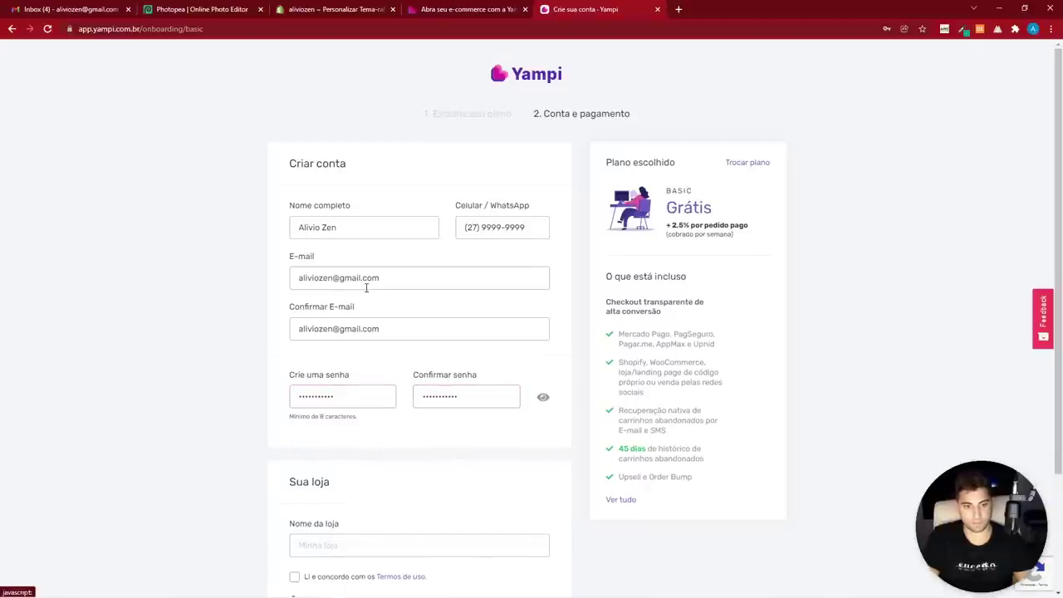
scroll(332, 349, "down", 2)
left_click(338, 386)
type("Aliv")
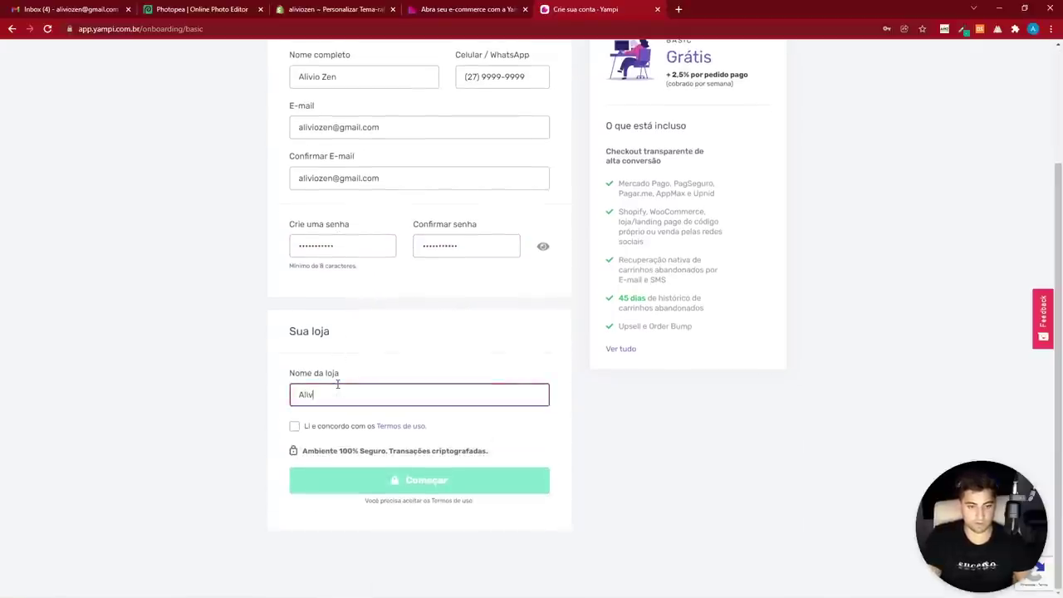
type("io Zen")
left_click(296, 425)
left_click(294, 425)
left_click(432, 493)
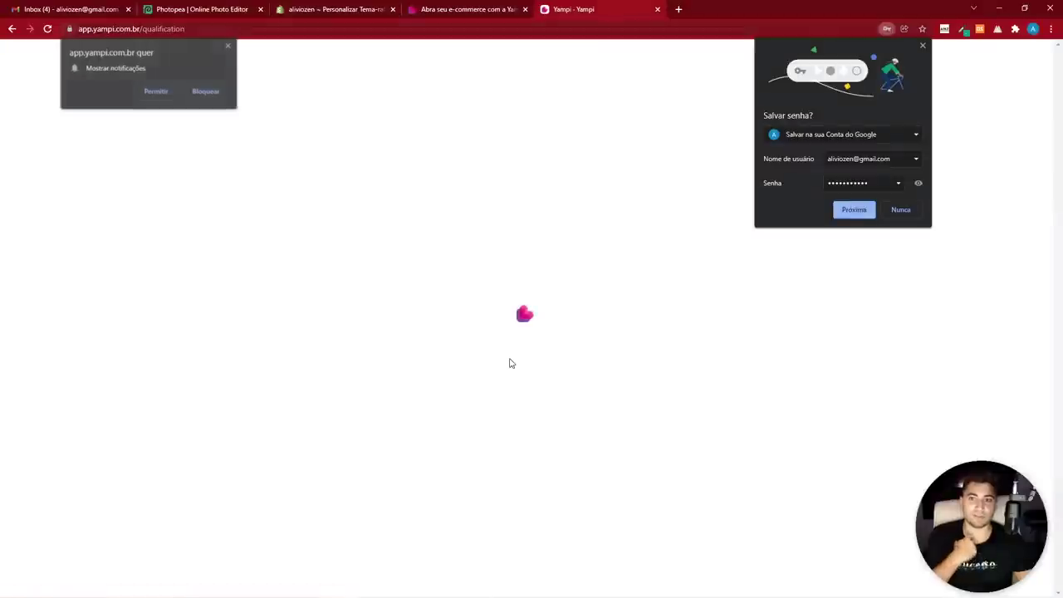
Step: Dismiss Chrome's popups and answer onboarding: just starting, Dropshipping, only the Yampi checkout, on a Shopify store
left_click(922, 46)
left_click(227, 46)
left_click(506, 367)
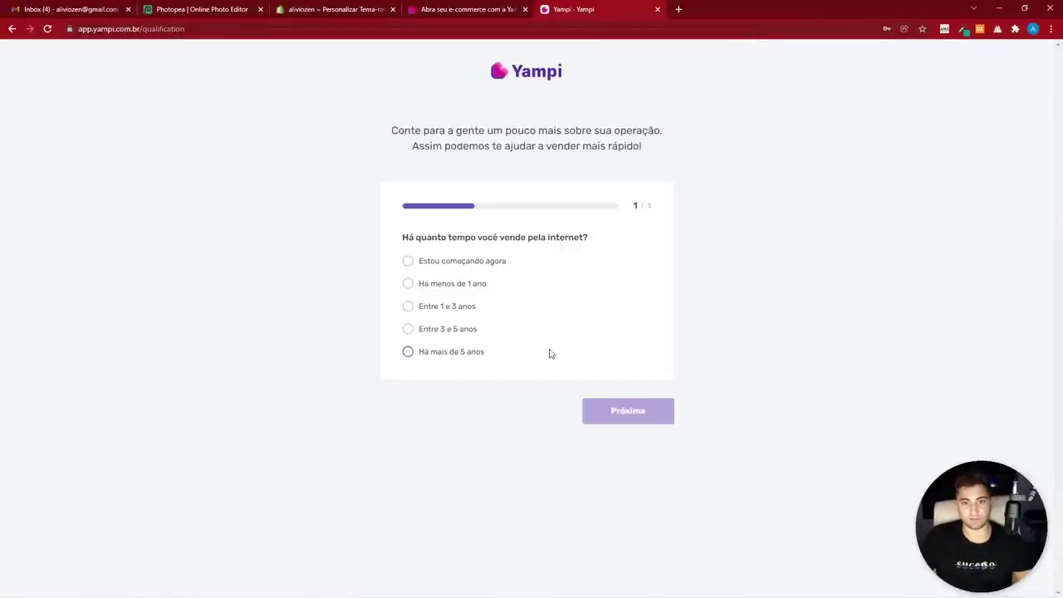
left_click(473, 260)
left_click(624, 424)
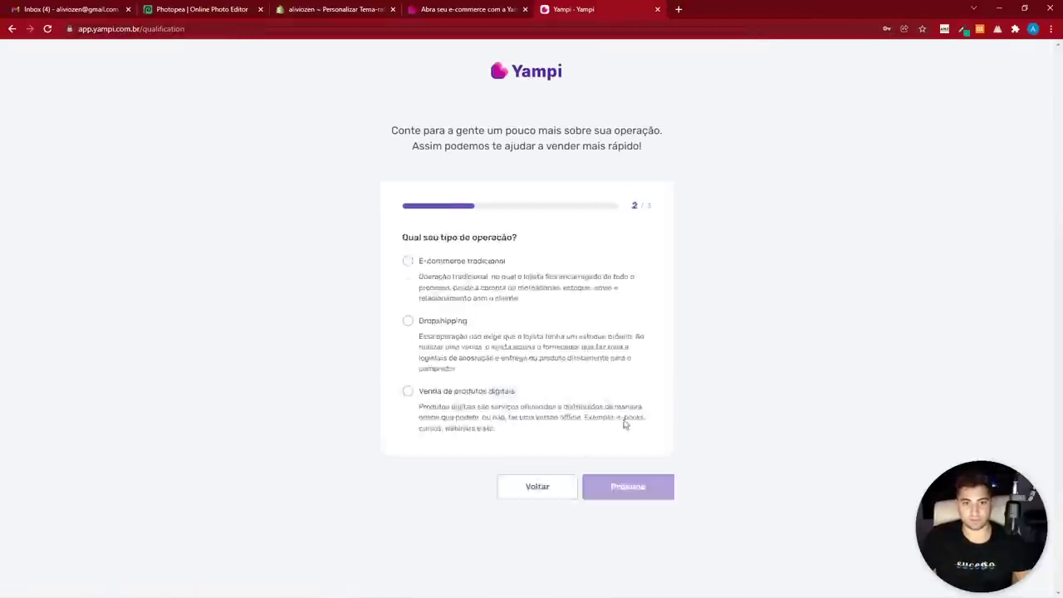
left_click(459, 320)
left_click(624, 490)
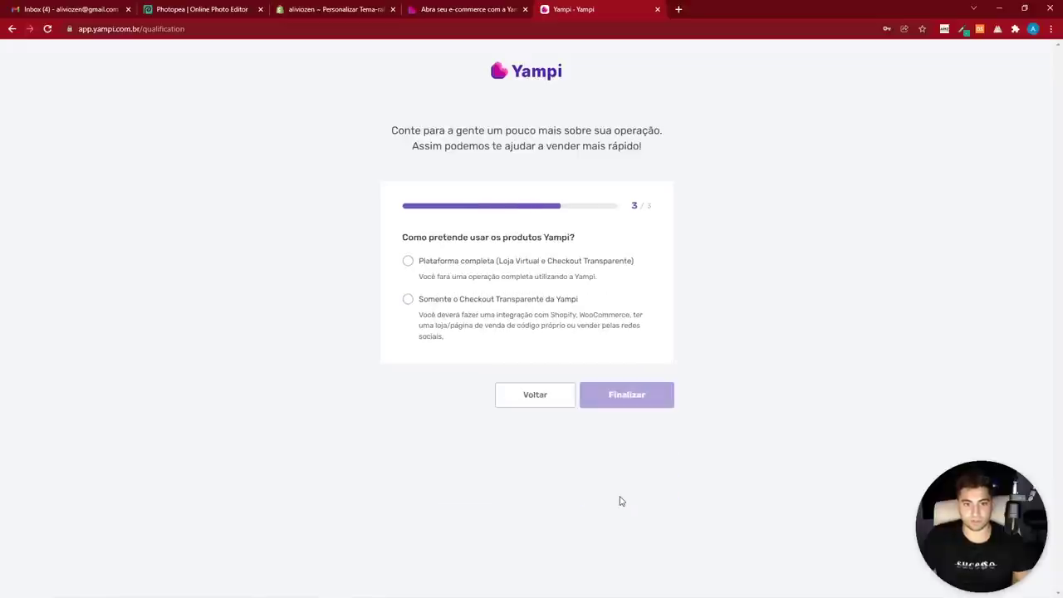
left_click(489, 309)
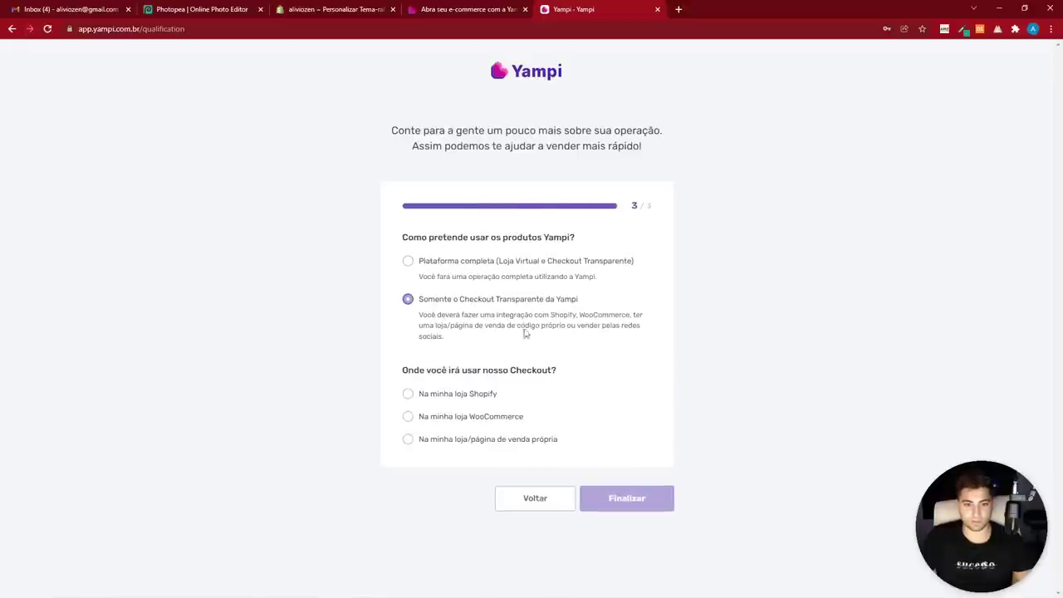
left_click(459, 395)
left_click(640, 499)
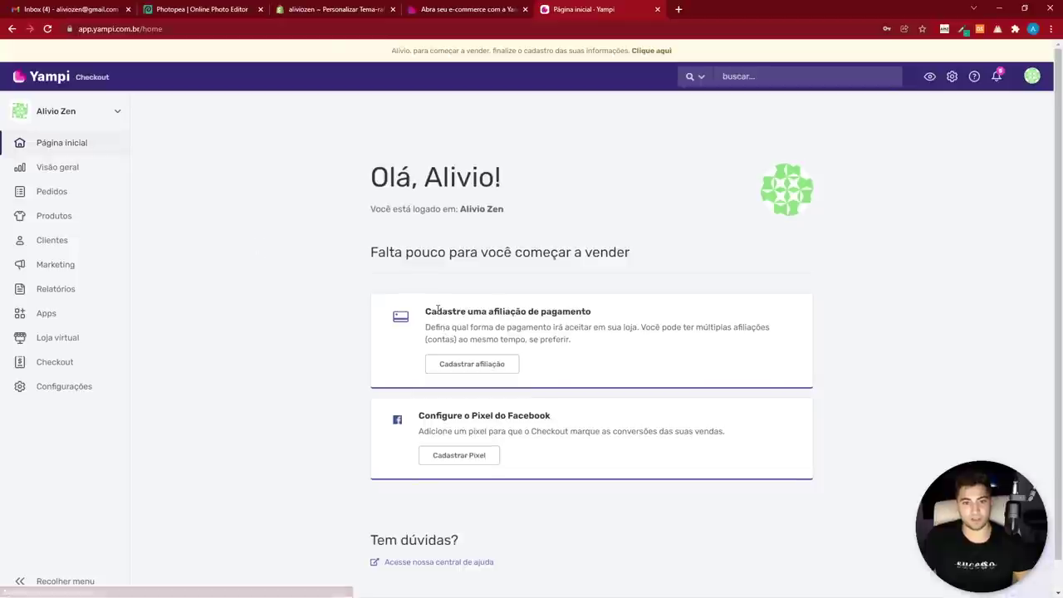
Step: Close the chat popup and go to Configurações > Integrações
left_click(1023, 401)
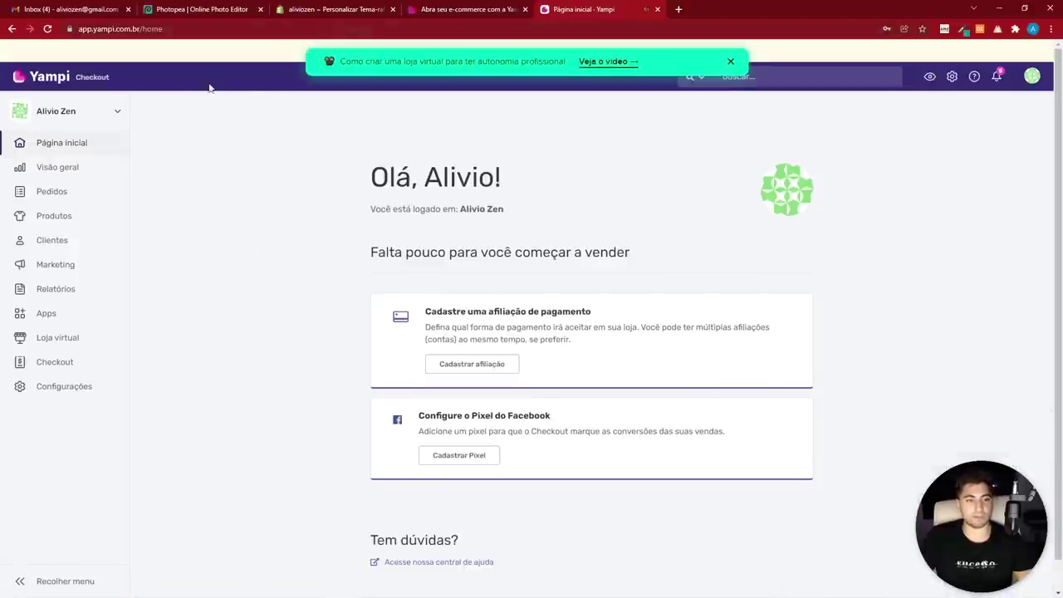
mouse_move(65, 370)
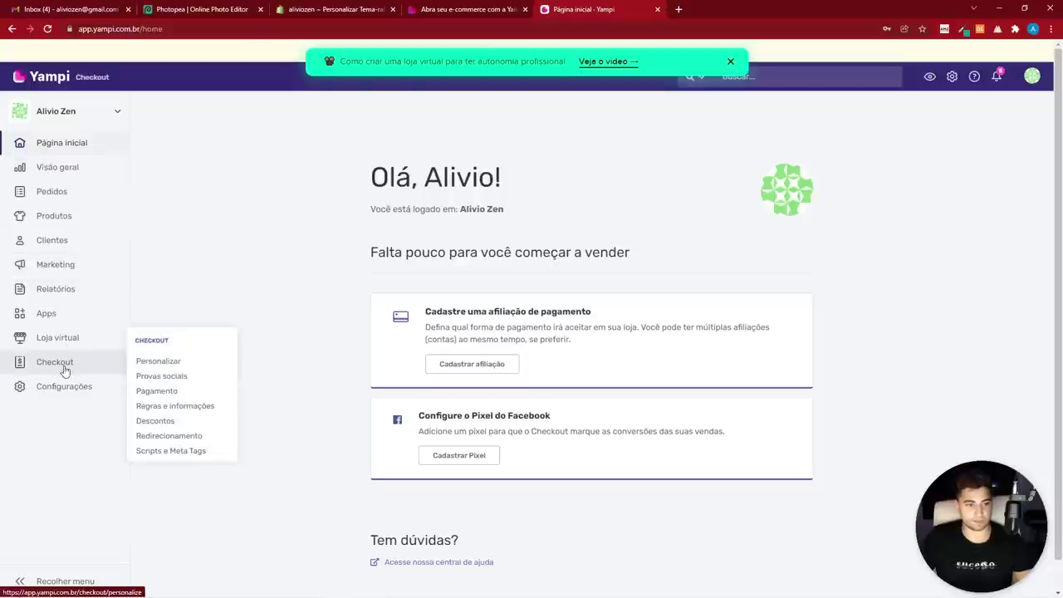
mouse_move(72, 390)
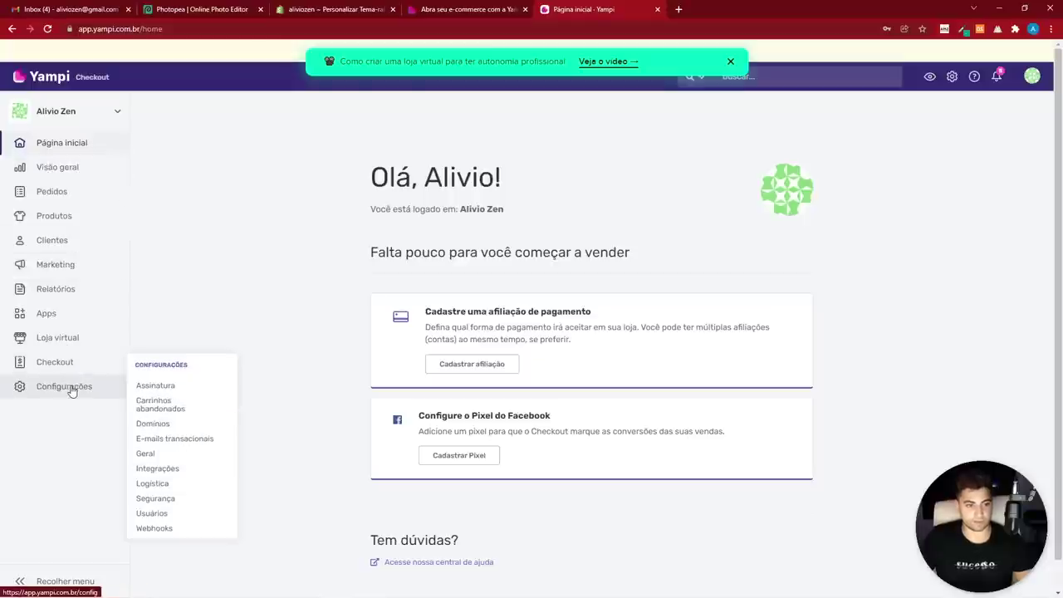
left_click(164, 470)
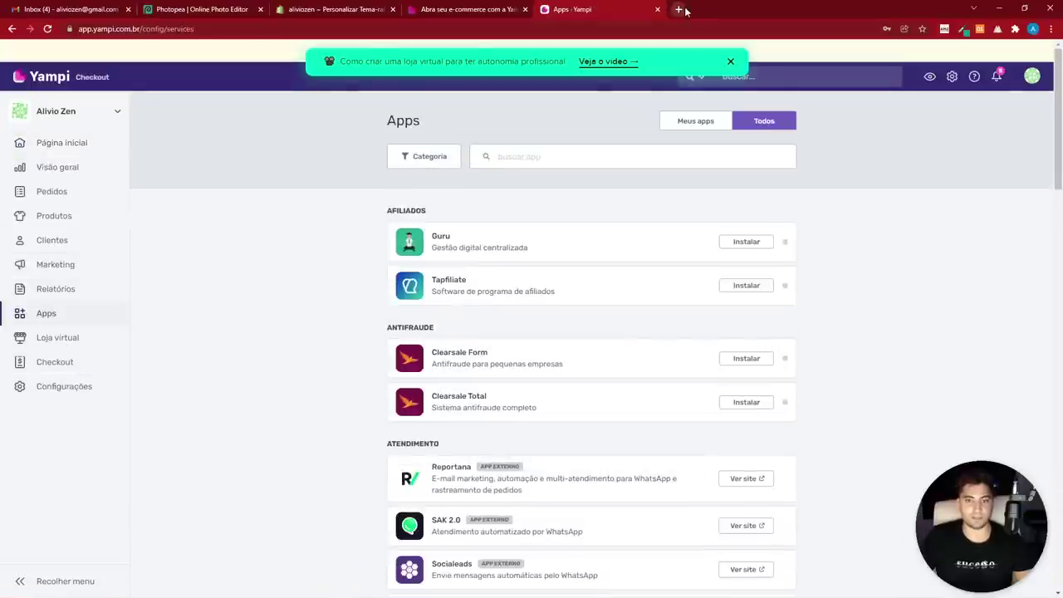
Step: Search Google for Yampi 'configurar checkout shopify', open the install help article, and detach it into its own window
left_click(678, 9)
type("yampi")
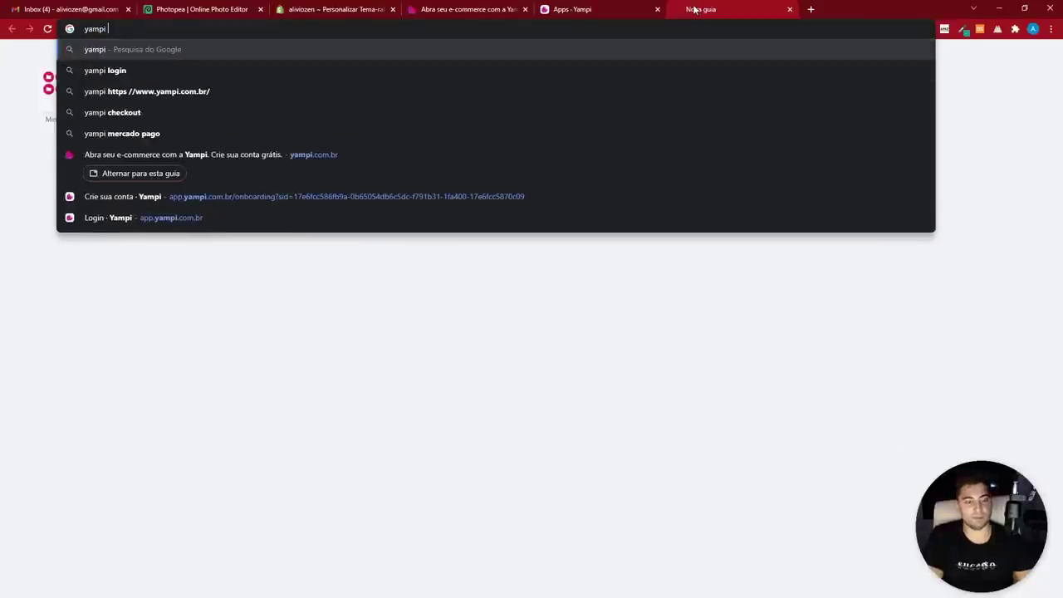
type("configurar che")
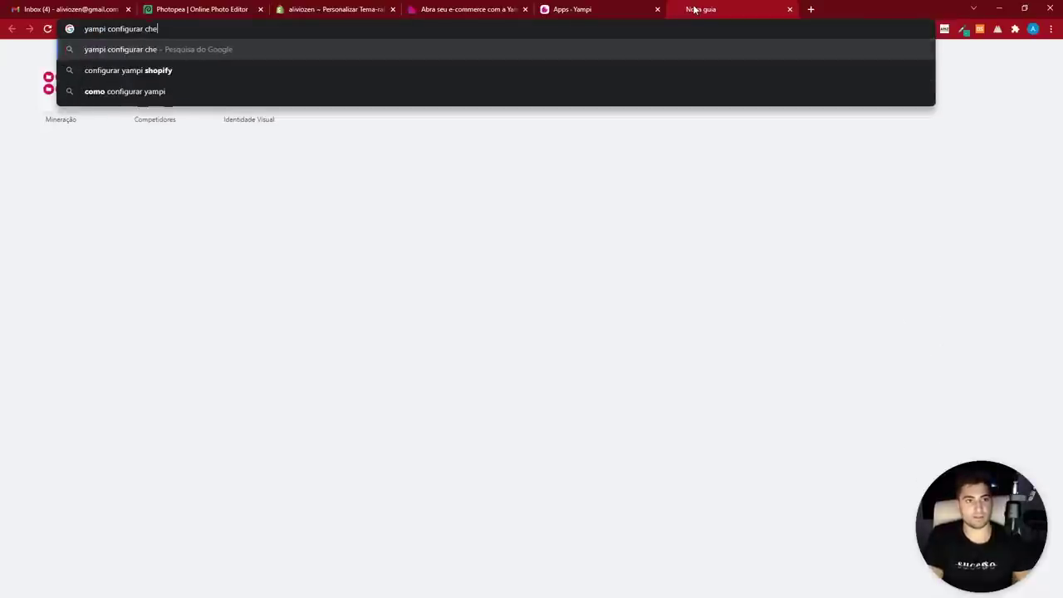
type("ckout shopify")
key("Return")
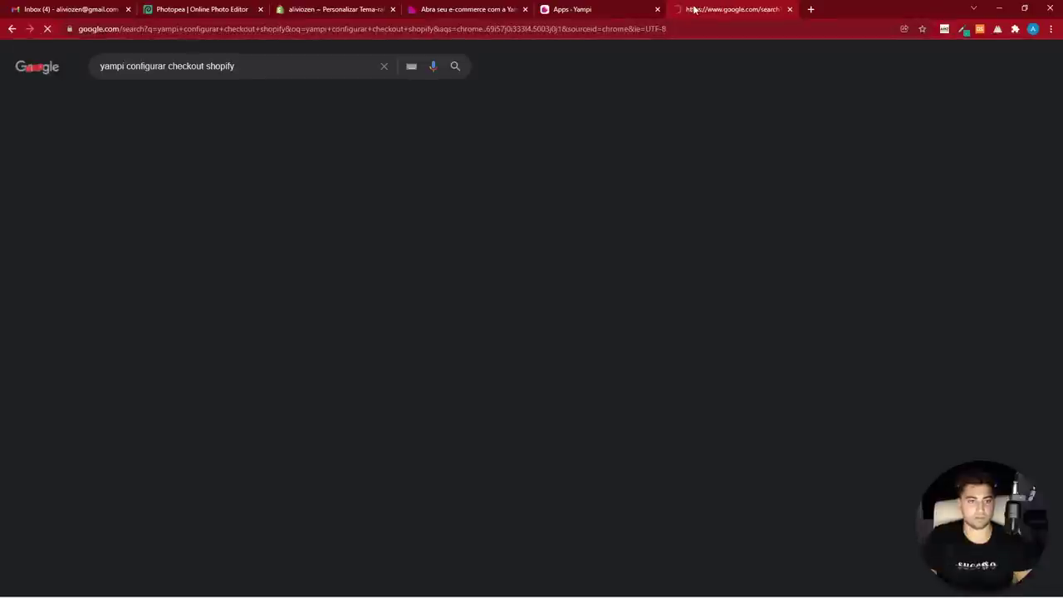
left_click(205, 324)
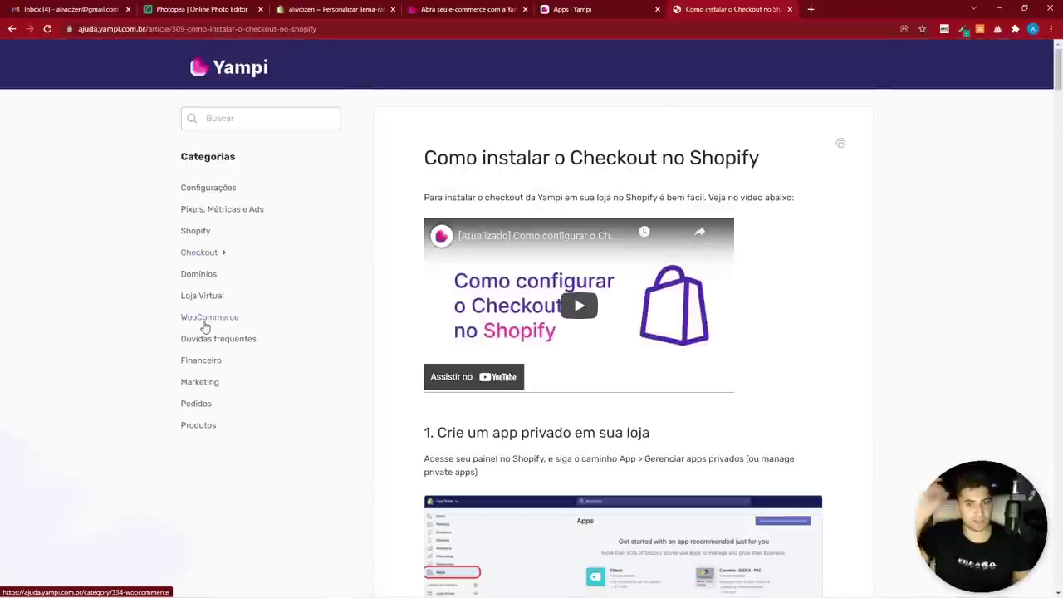
scroll(570, 332, "down", 3)
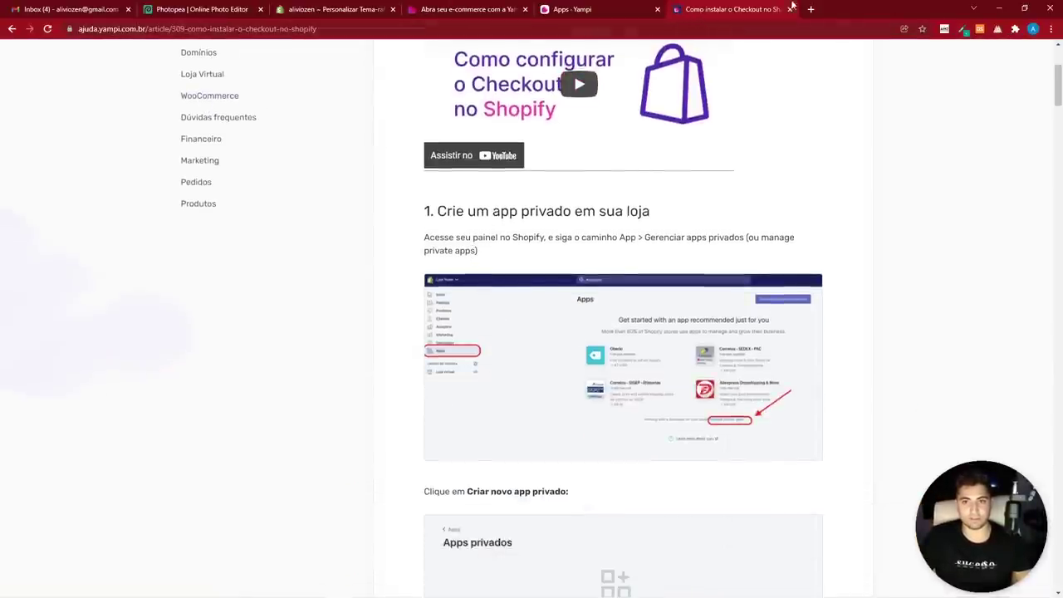
left_click_drag(749, 8, 1062, 50)
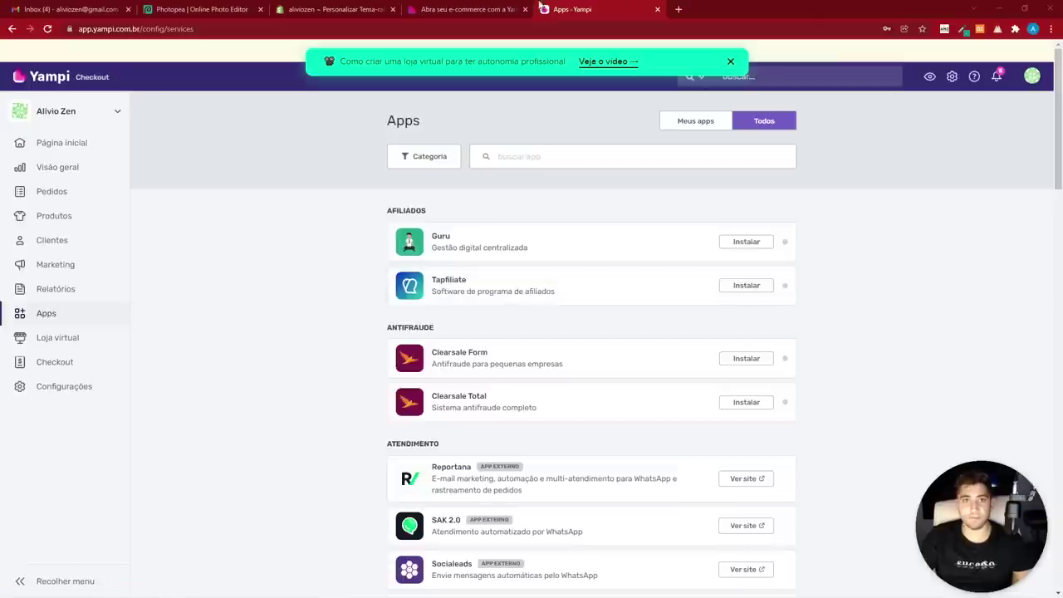
Step: Leave the theme editor for the Shopify admin and open Apps > Gerencie apps privados
left_click(463, 9)
left_click(332, 9)
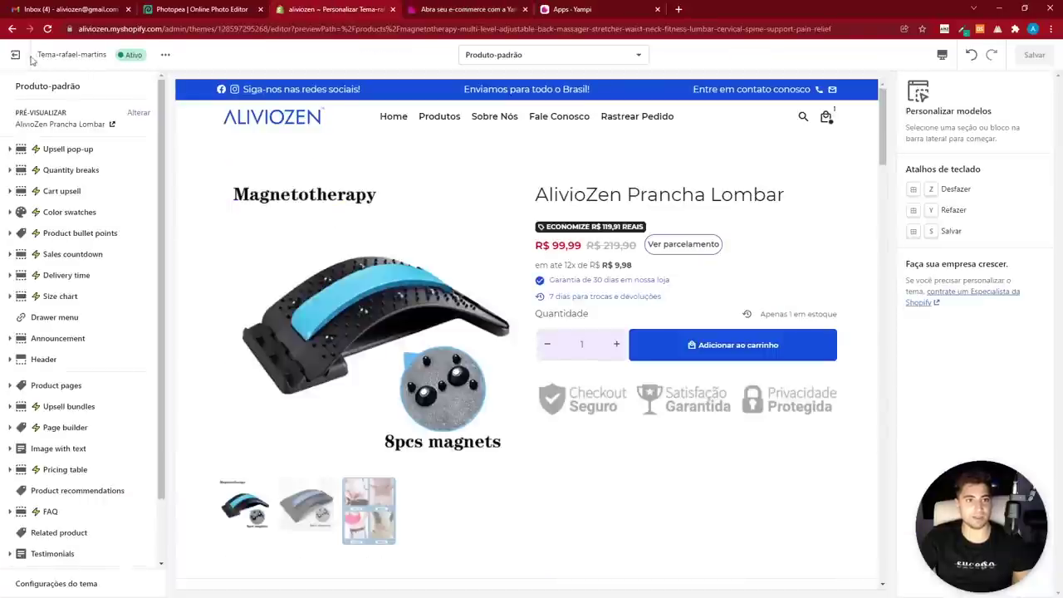
left_click(16, 55)
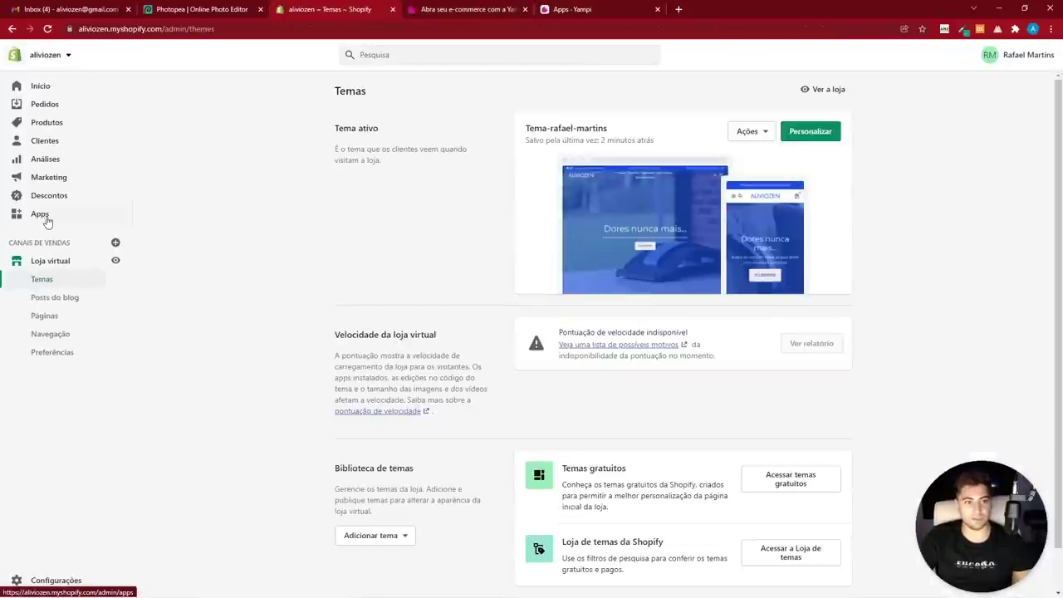
left_click(46, 219)
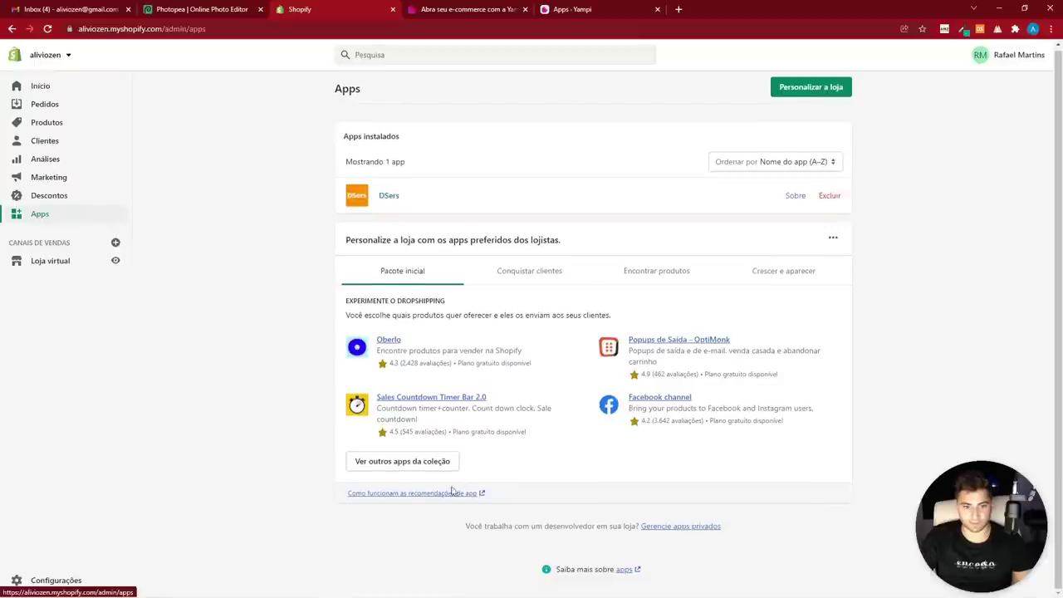
left_click(669, 527)
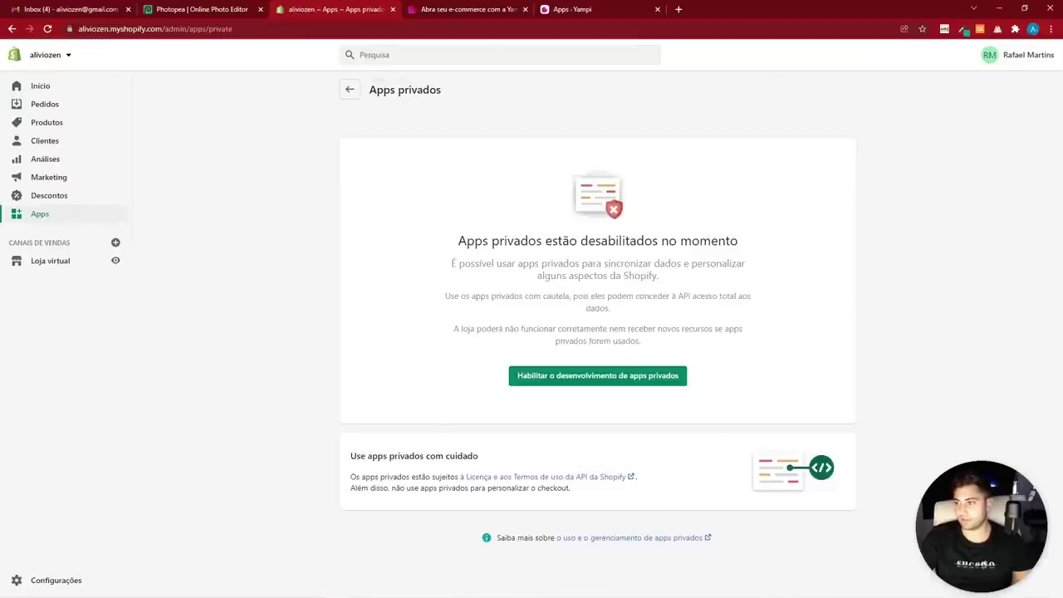
Step: Enable private app development by accepting all three conditions, then begin 'Criar app privado'
left_click(621, 375)
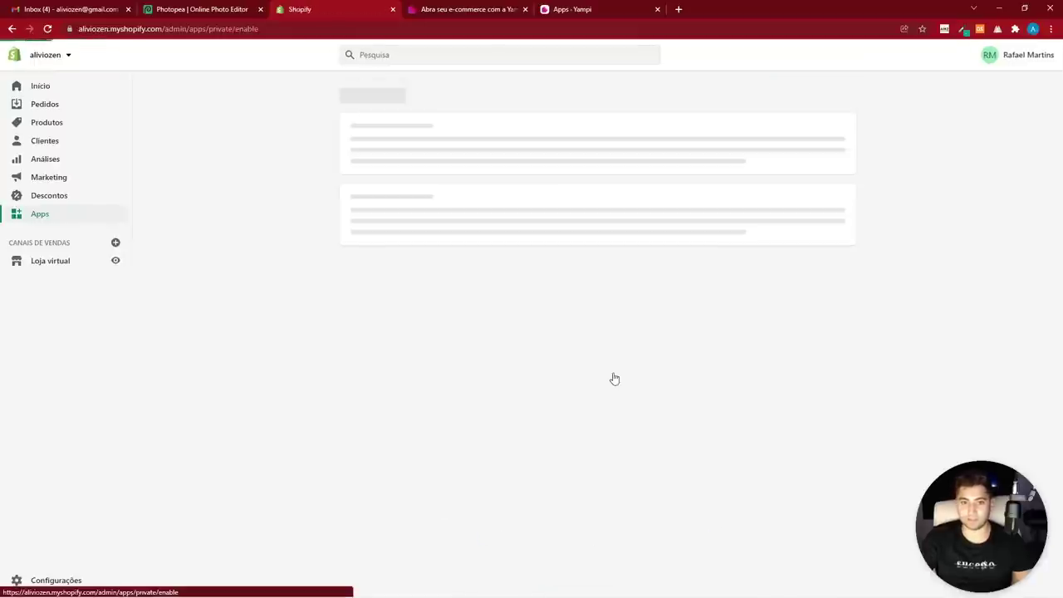
left_click(428, 219)
left_click(428, 250)
left_click(428, 291)
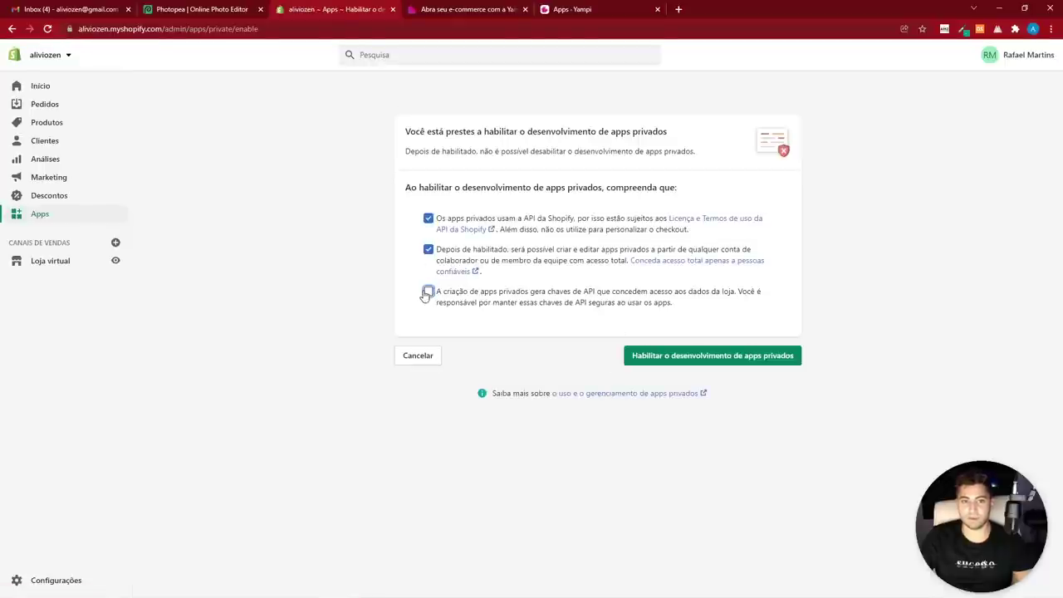
left_click(711, 357)
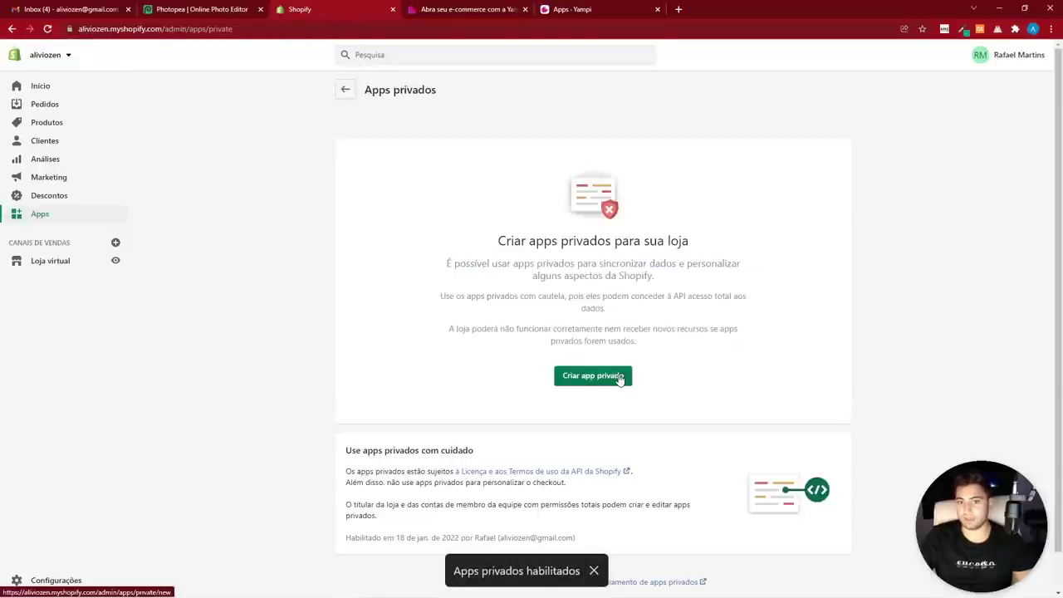
left_click(615, 374)
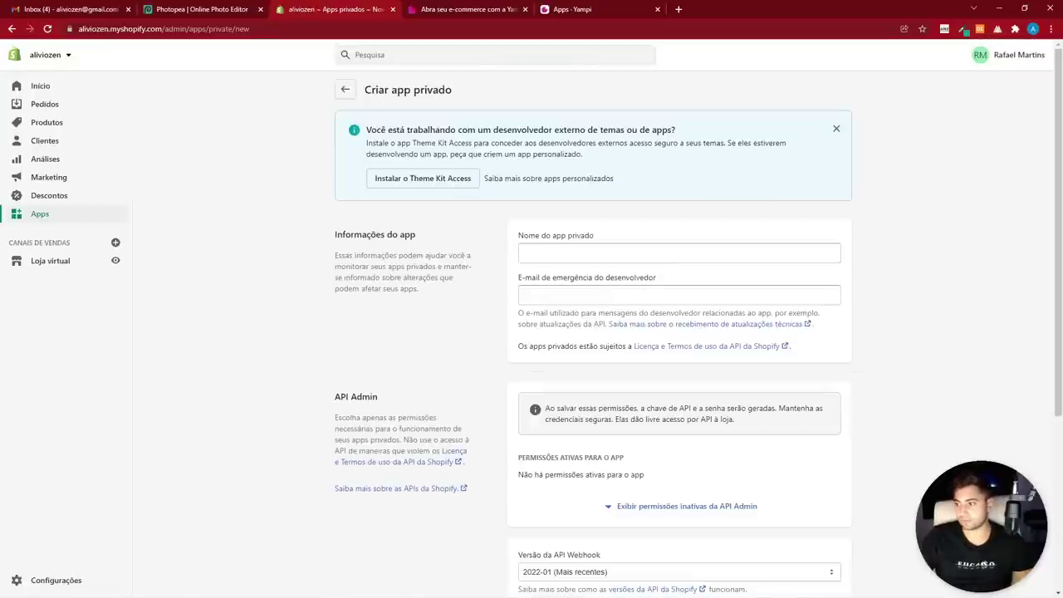
Step: Name the private app 'aliviozen' and enter the developer e-mail
left_click(596, 249)
type("aliviozen")
key("Tab")
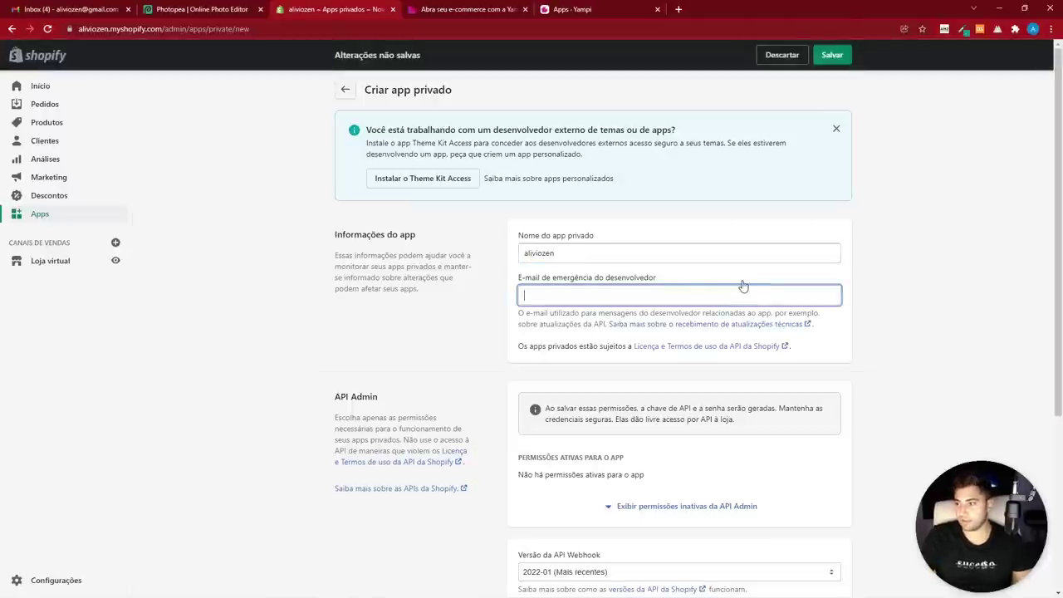
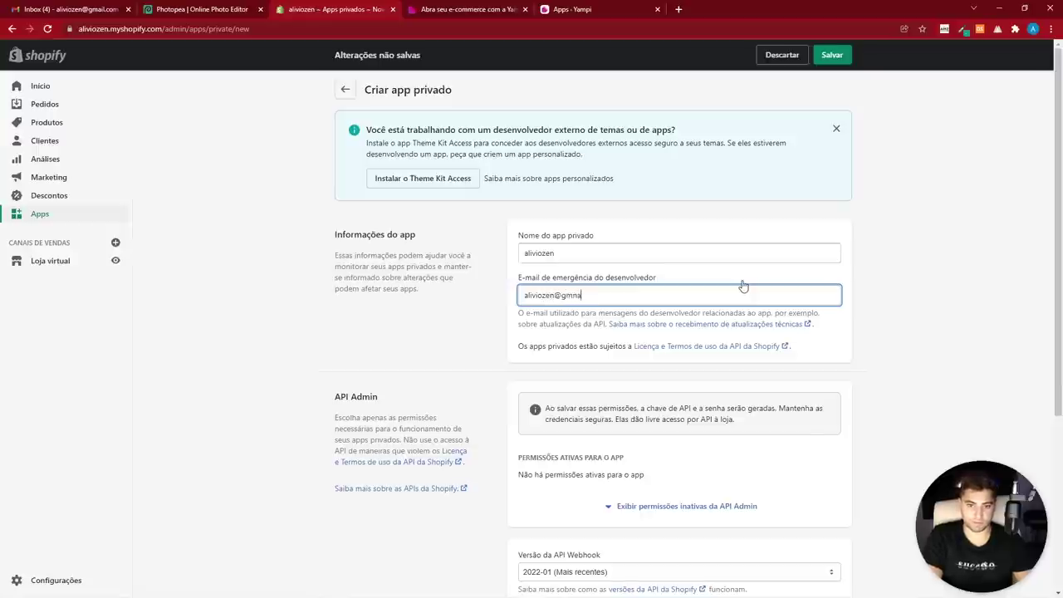
key("Tab")
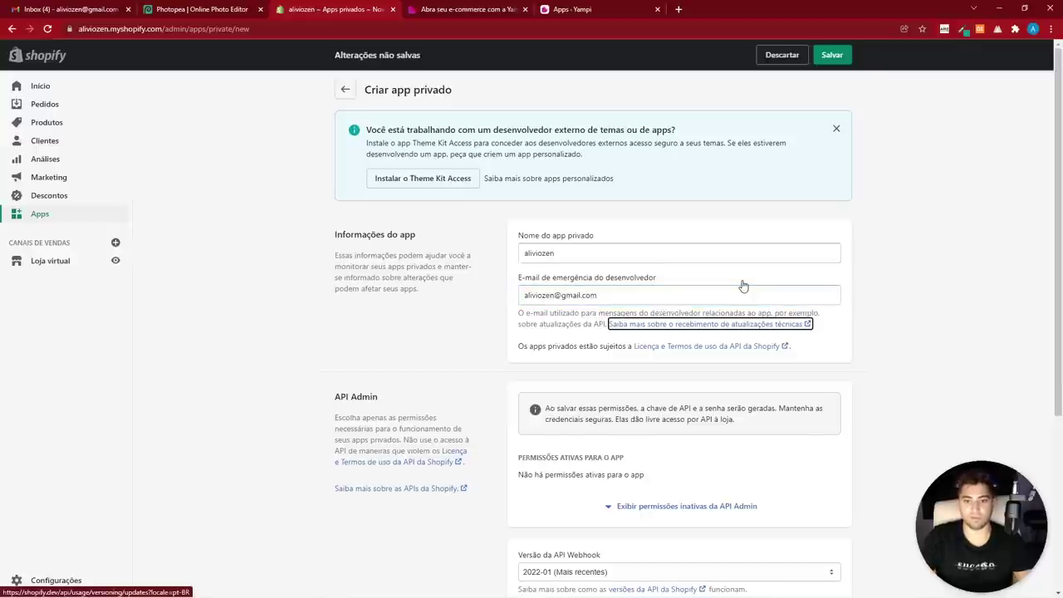
Step: Reveal the inactive Admin API permissions and give Temas 'Leitura e gravação' access
scroll(742, 284, "down", 3)
left_click(652, 394)
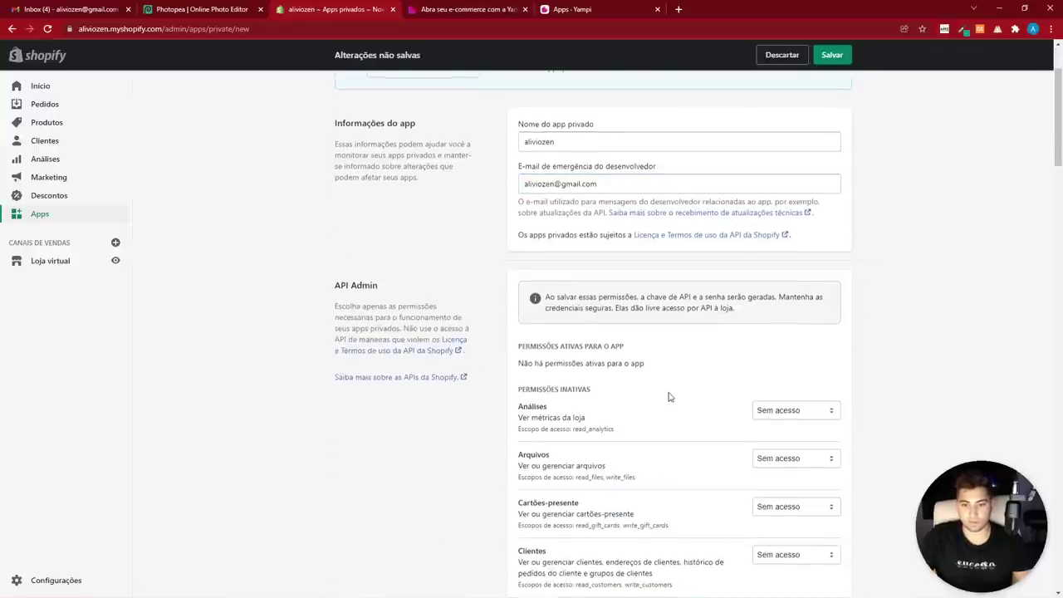
scroll(669, 396, "down", 2)
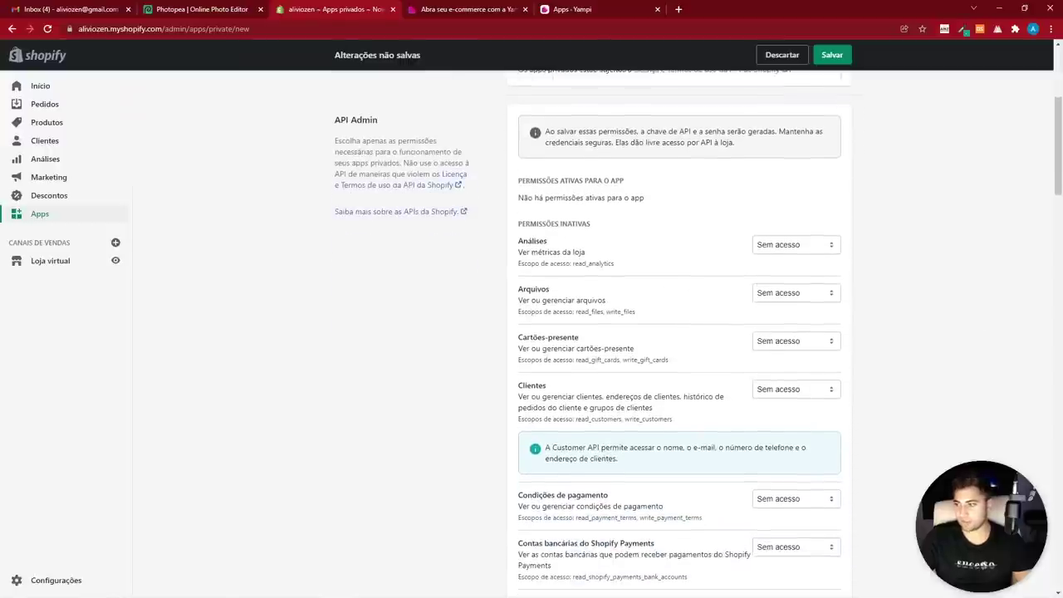
scroll(838, 257, "up", 1)
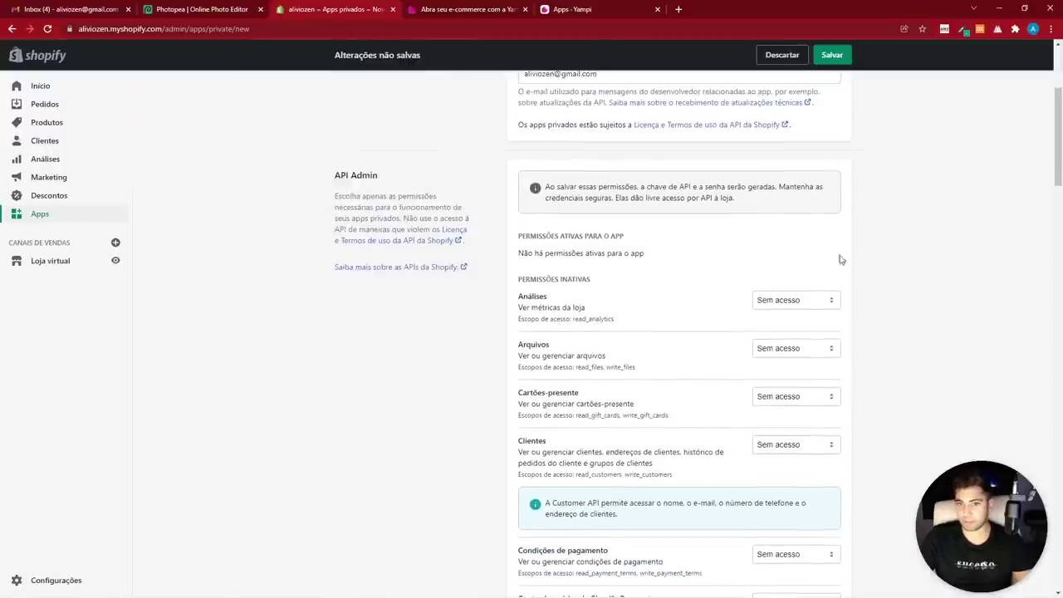
triple_click(630, 195)
scroll(832, 350, "down", 2)
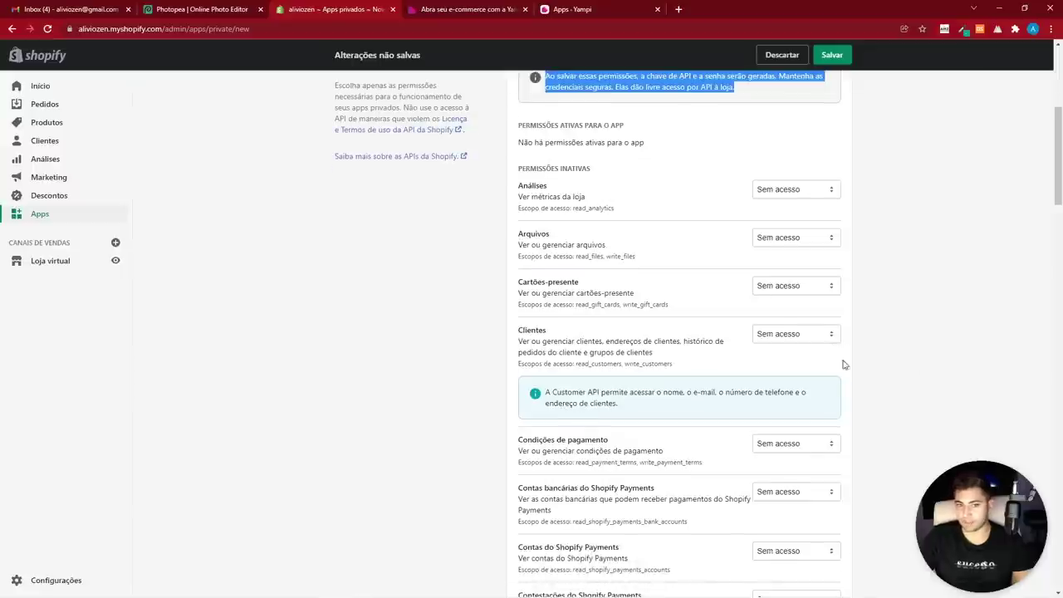
scroll(783, 357, "down", 4)
scroll(733, 400, "down", 8)
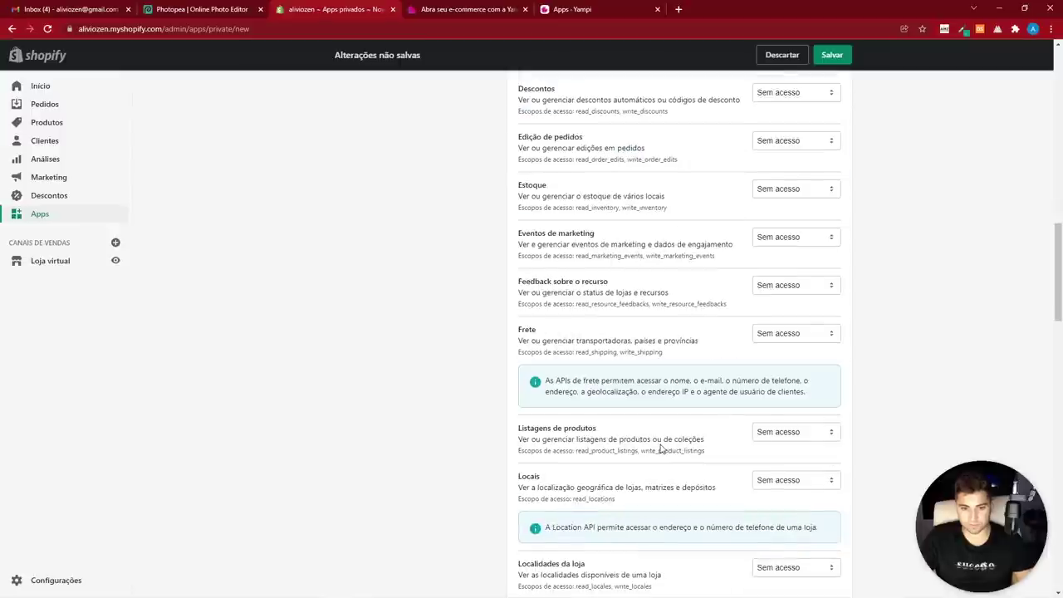
scroll(660, 448, "down", 12)
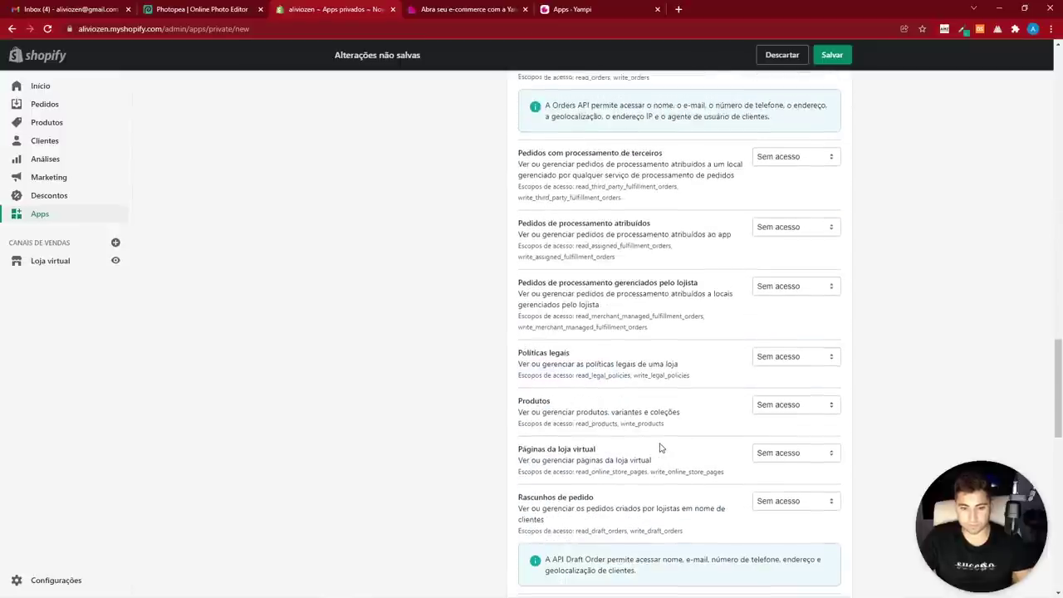
scroll(661, 448, "down", 14)
left_click(781, 259)
left_click(795, 293)
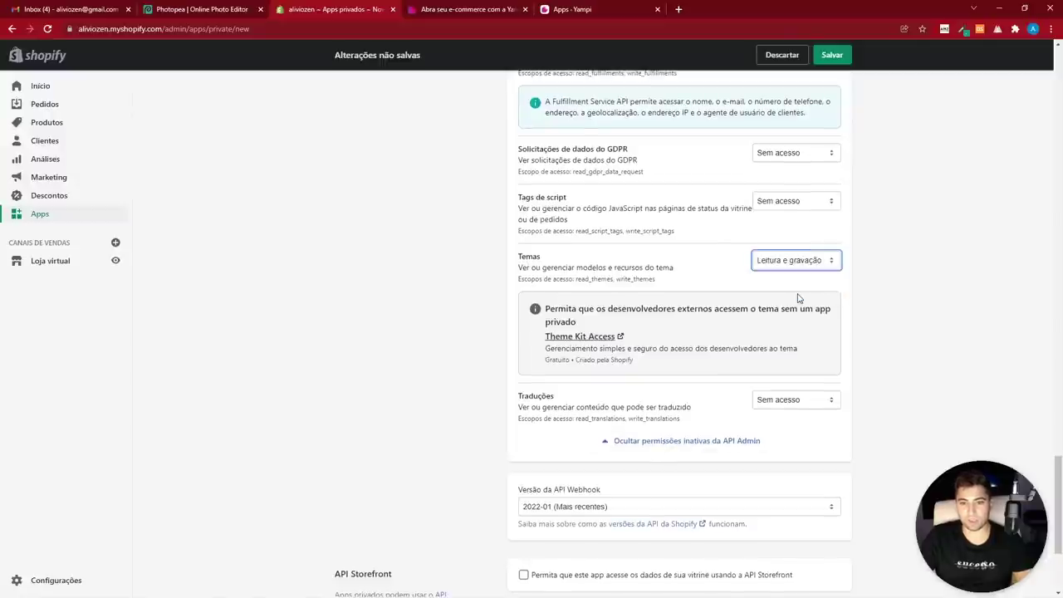
Step: Give Produtos and Pedidos 'Leitura e gravação' access as well
scroll(684, 249, "up", 5)
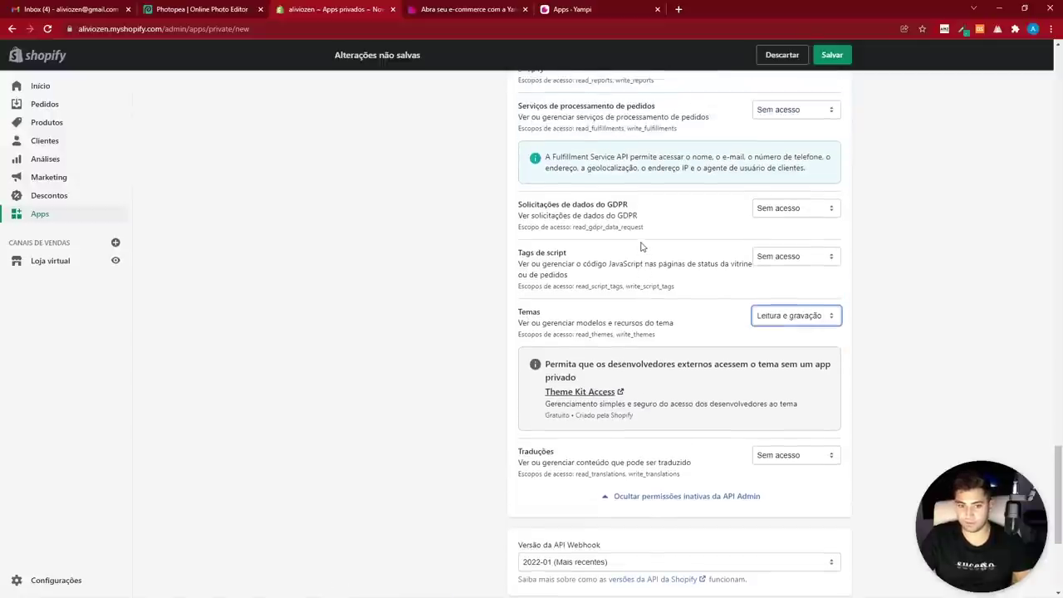
scroll(581, 270, "up", 2)
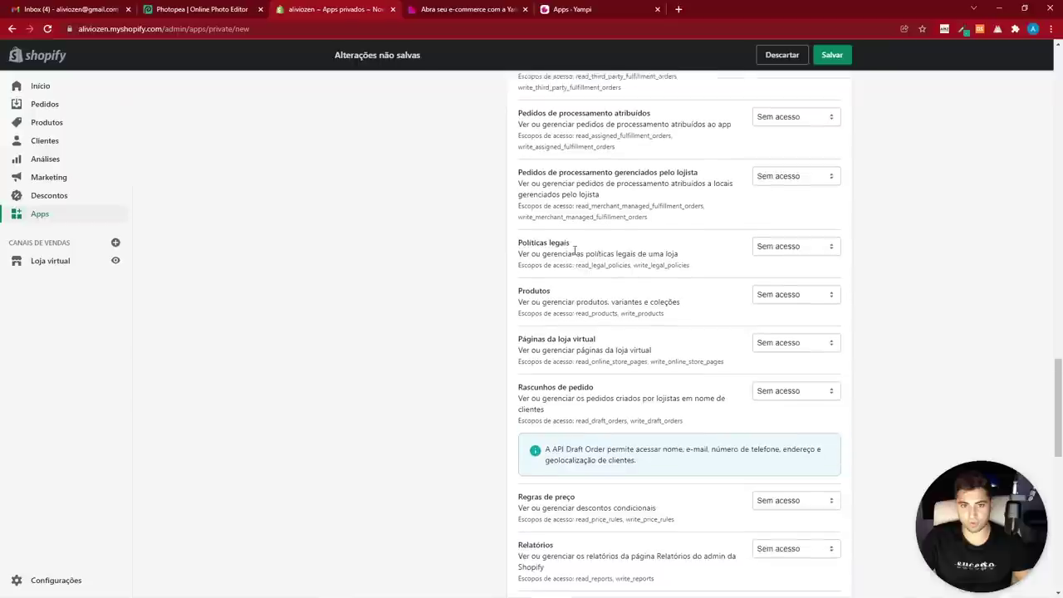
left_click(754, 297)
left_click(768, 327)
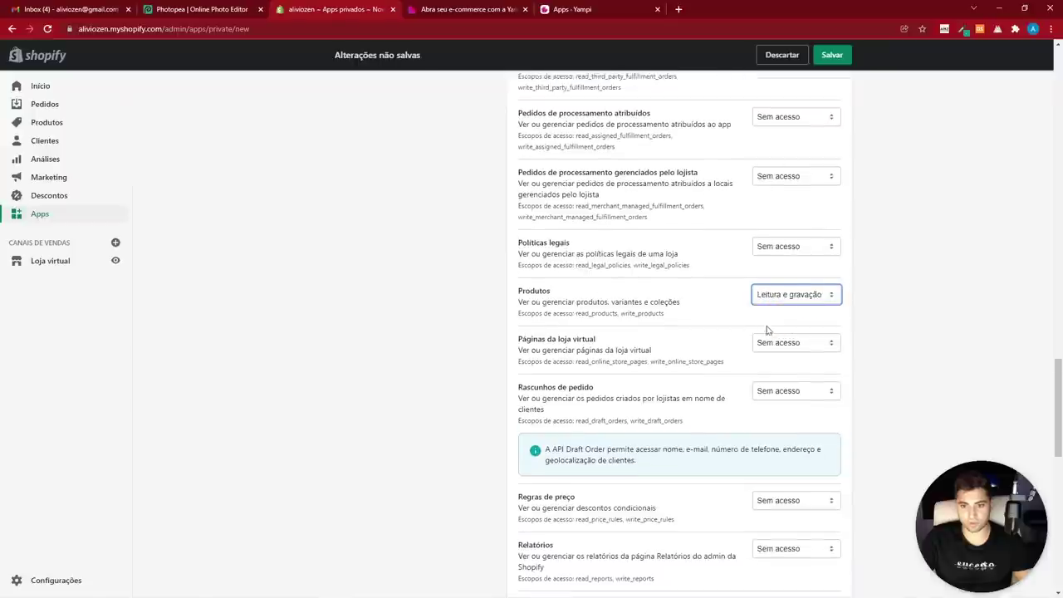
scroll(697, 306, "up", 3)
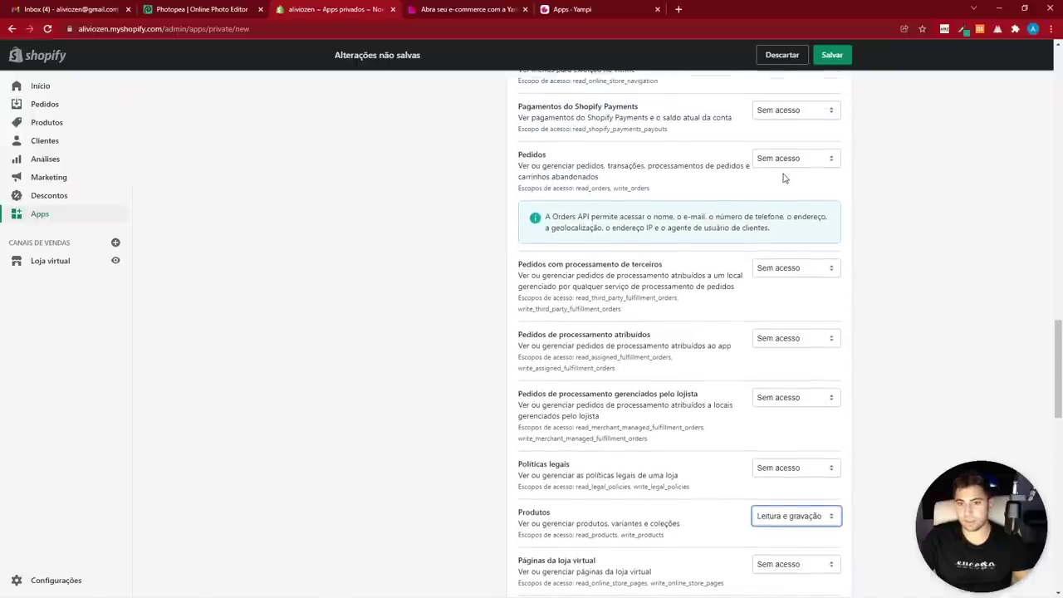
left_click(788, 161)
left_click(776, 192)
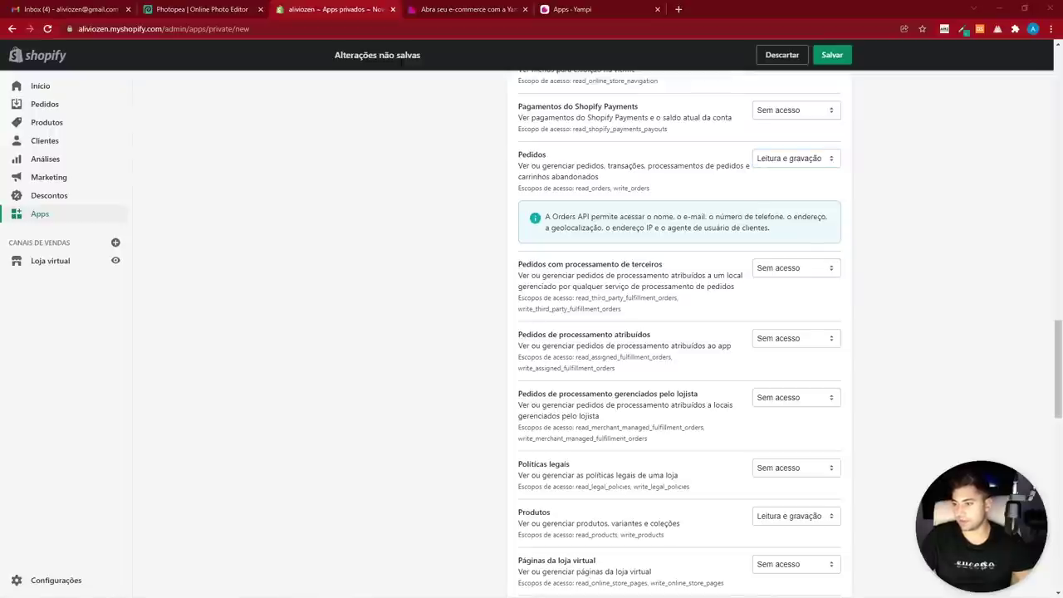
scroll(885, 119, "down", 10)
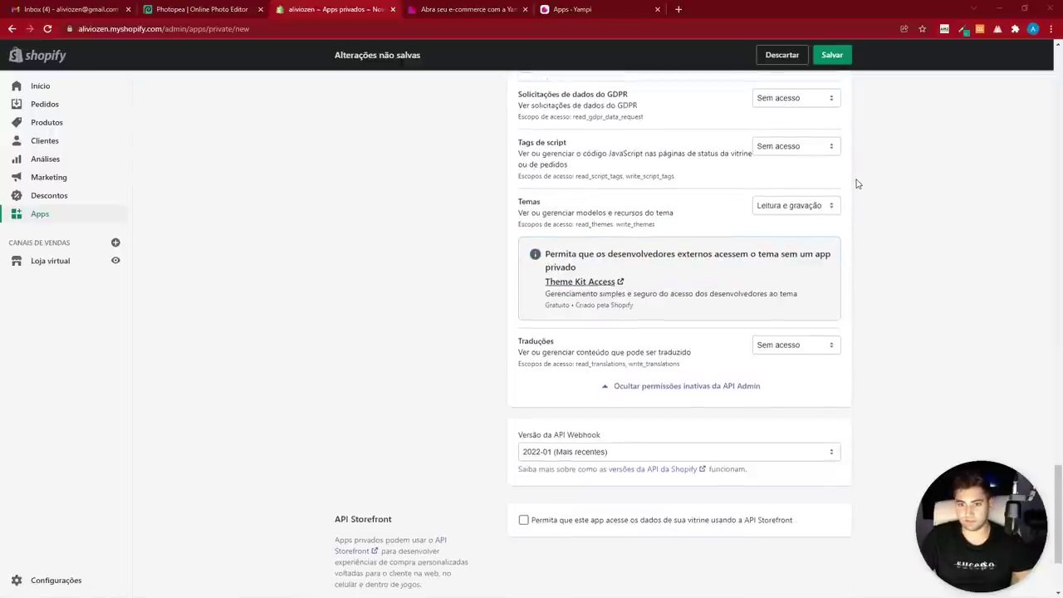
scroll(836, 233, "down", 1)
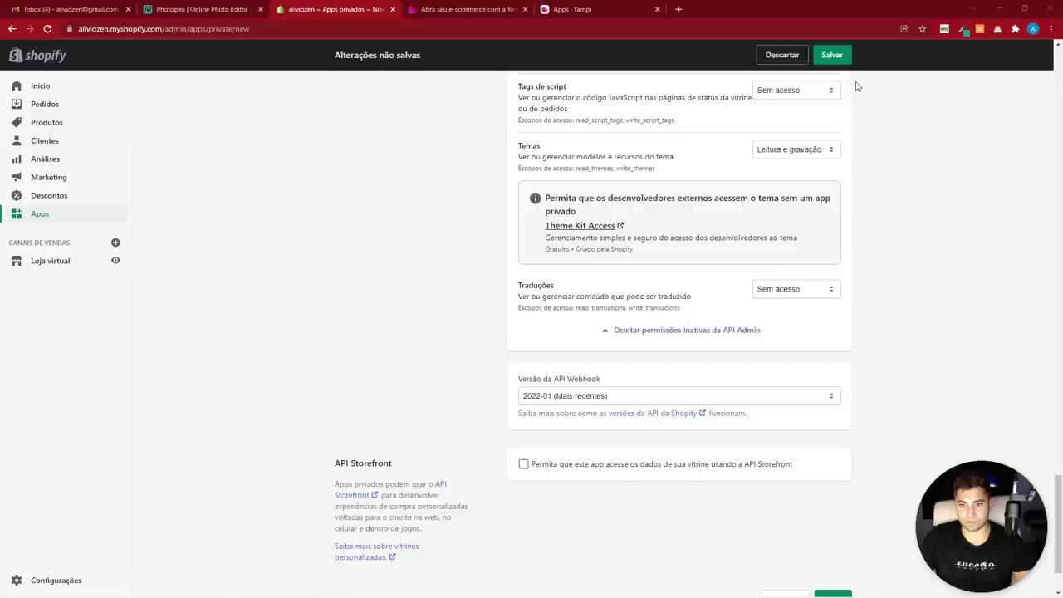
scroll(778, 276, "down", 1)
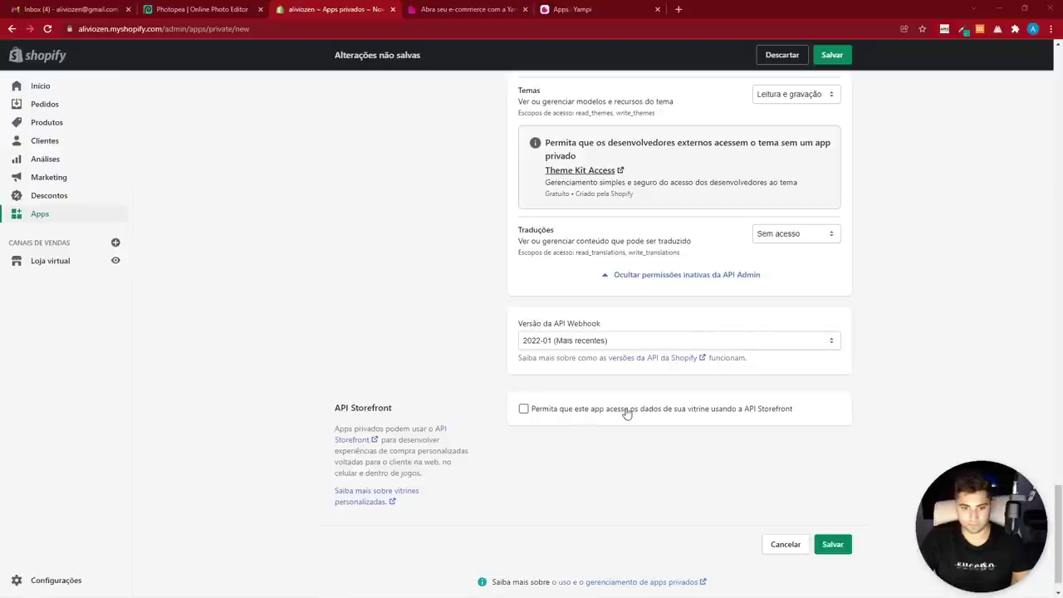
Step: Save and confirm the aliviozen private app, review its generated credentials, and return to Yampi's Apps tab
left_click(832, 56)
left_click(669, 406)
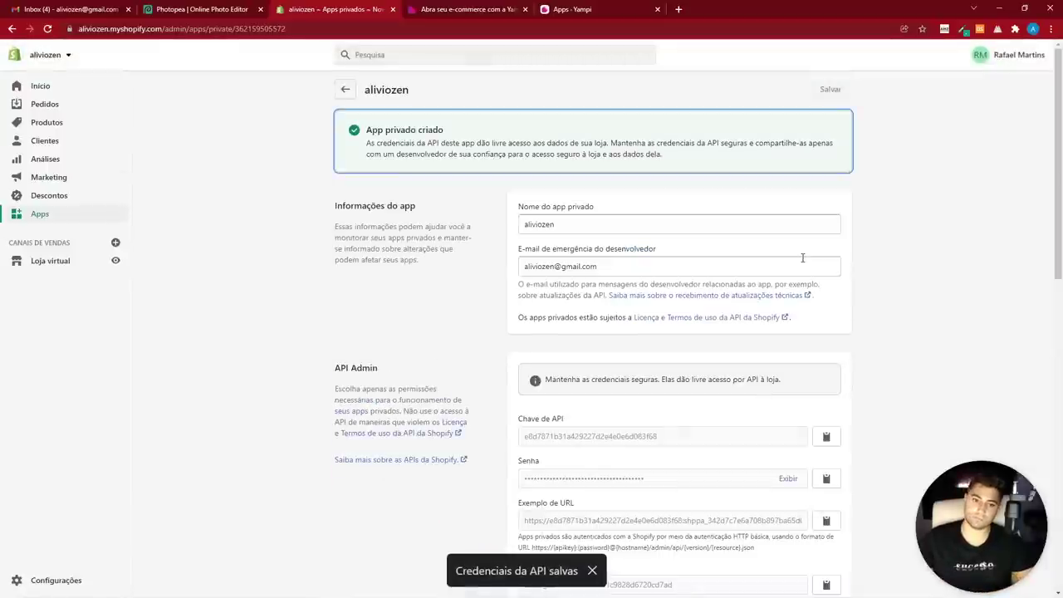
scroll(772, 294, "down", 2)
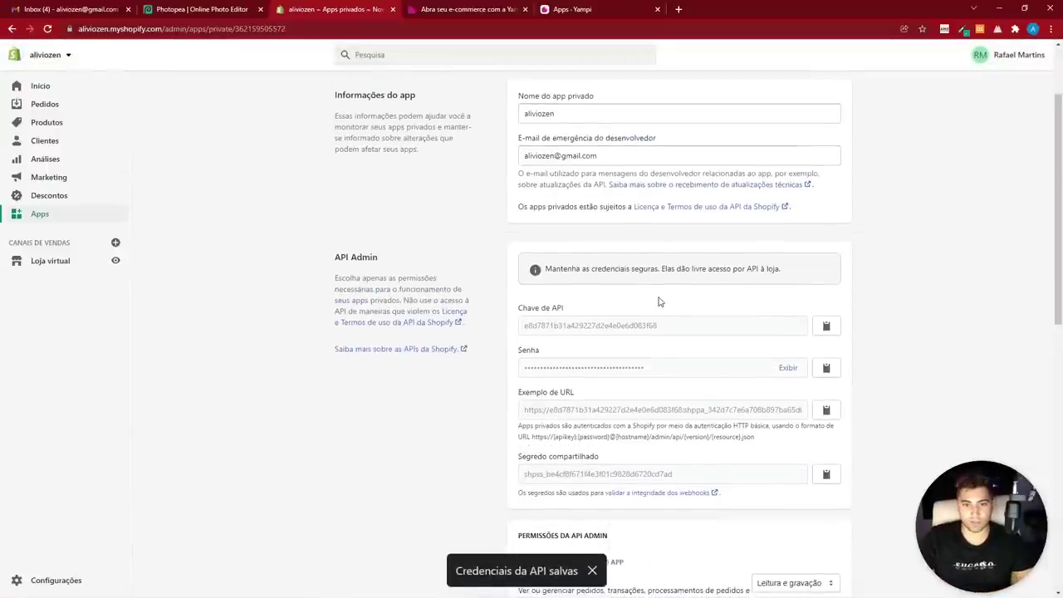
scroll(592, 328, "down", 1)
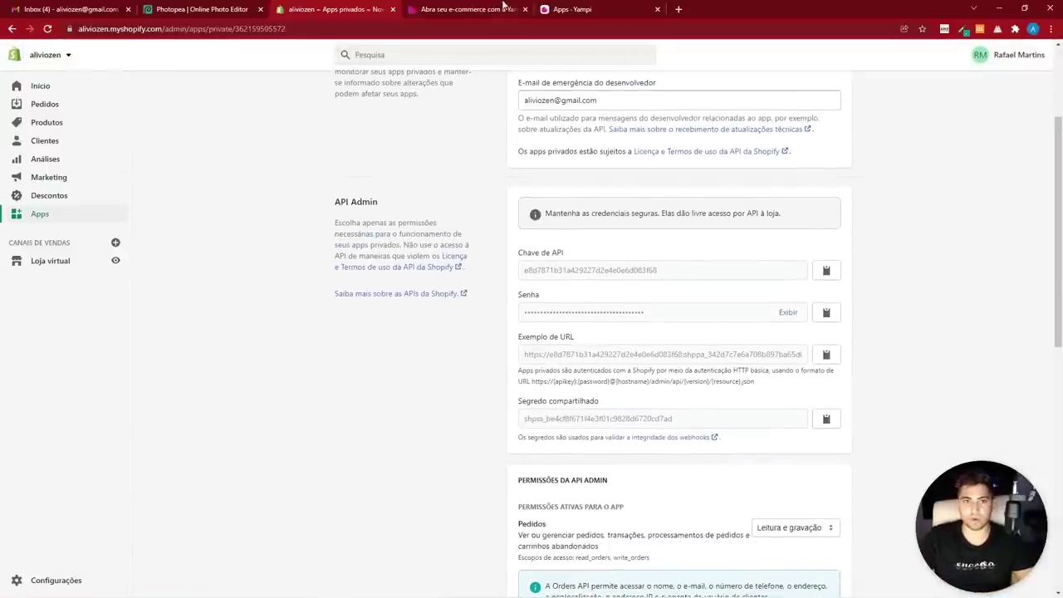
left_click(569, 9)
mouse_move(73, 389)
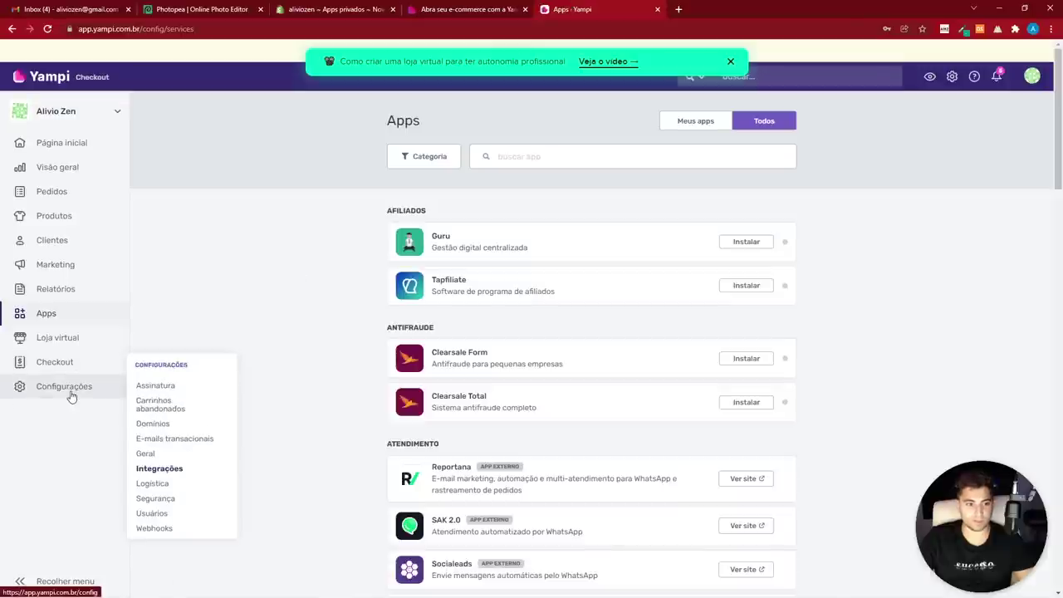
Step: Search Yampi's integrations for 'shop' and install the Checkout Shopify integration
left_click(156, 469)
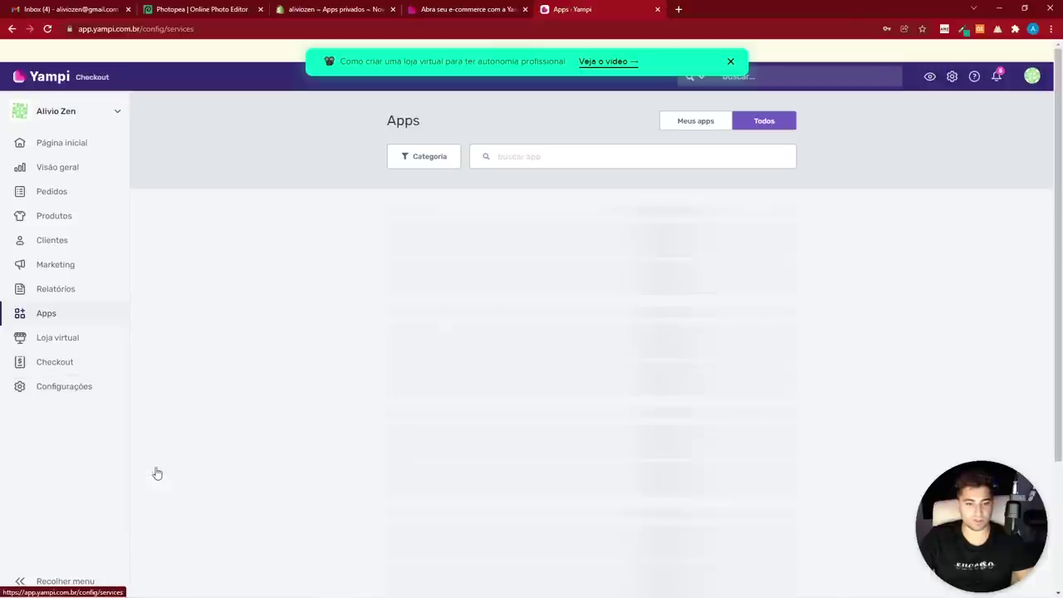
left_click(521, 162)
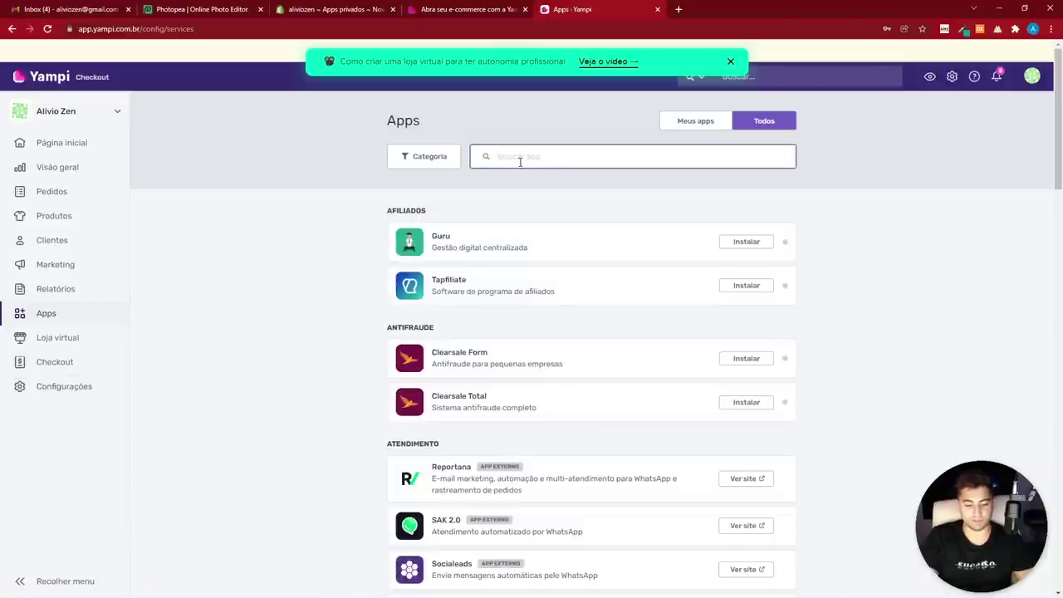
type("shopi")
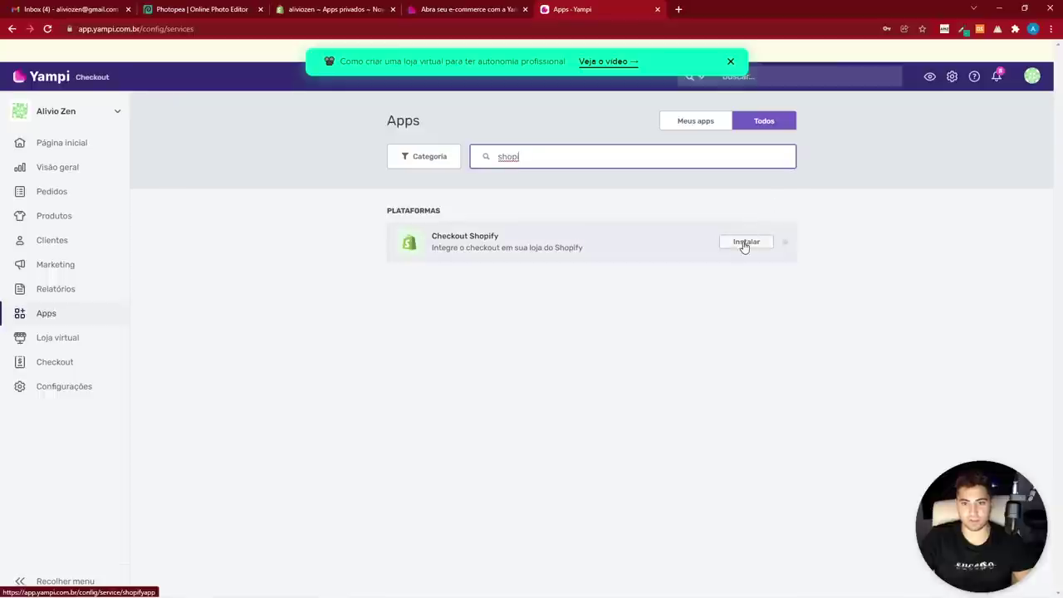
left_click(744, 242)
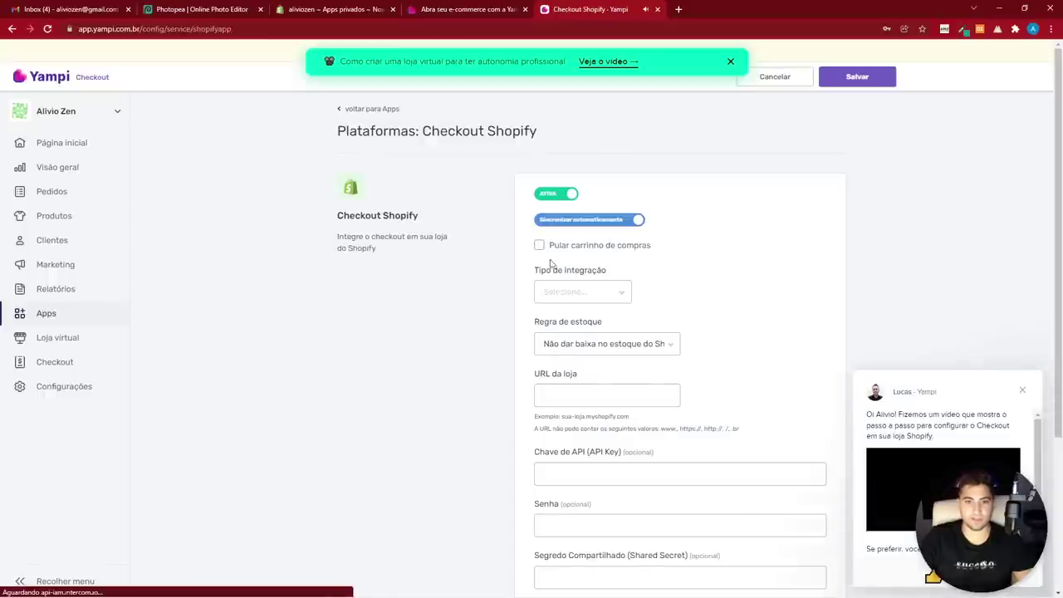
Step: Leave Pular carrinho unchecked, set integration type App privado, and keep stock rule Não dar baixa no estoque do Shopify
left_click(539, 247)
left_click(1022, 391)
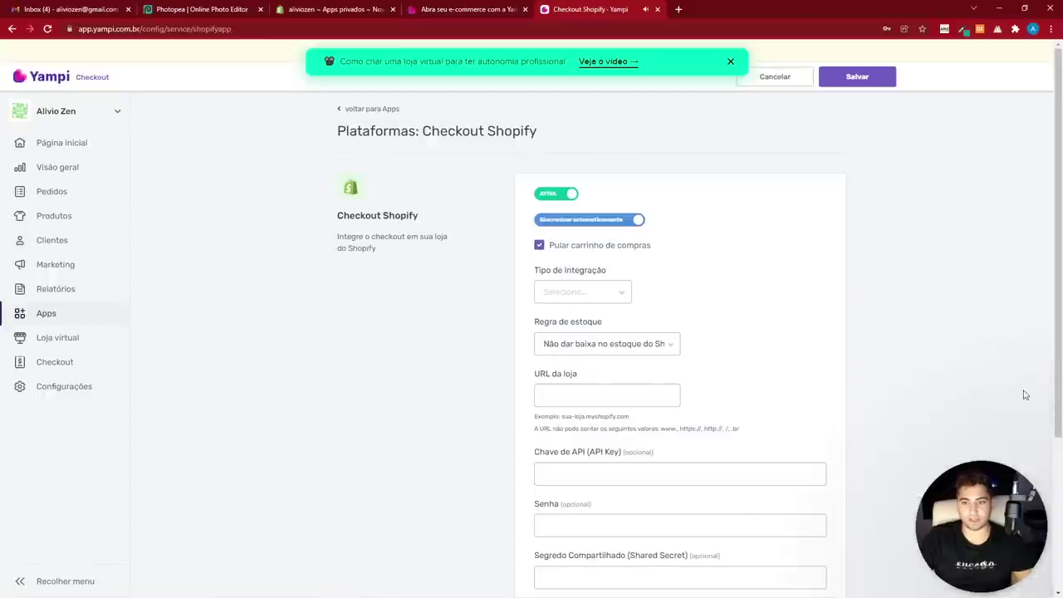
left_click_drag(649, 252, 549, 251)
left_click(538, 246)
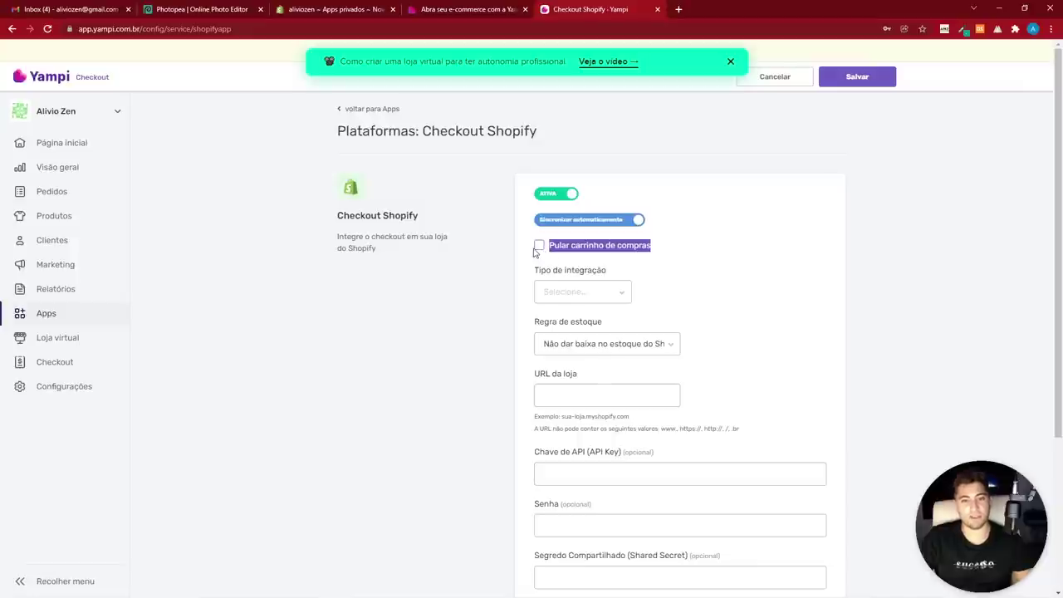
left_click(484, 264)
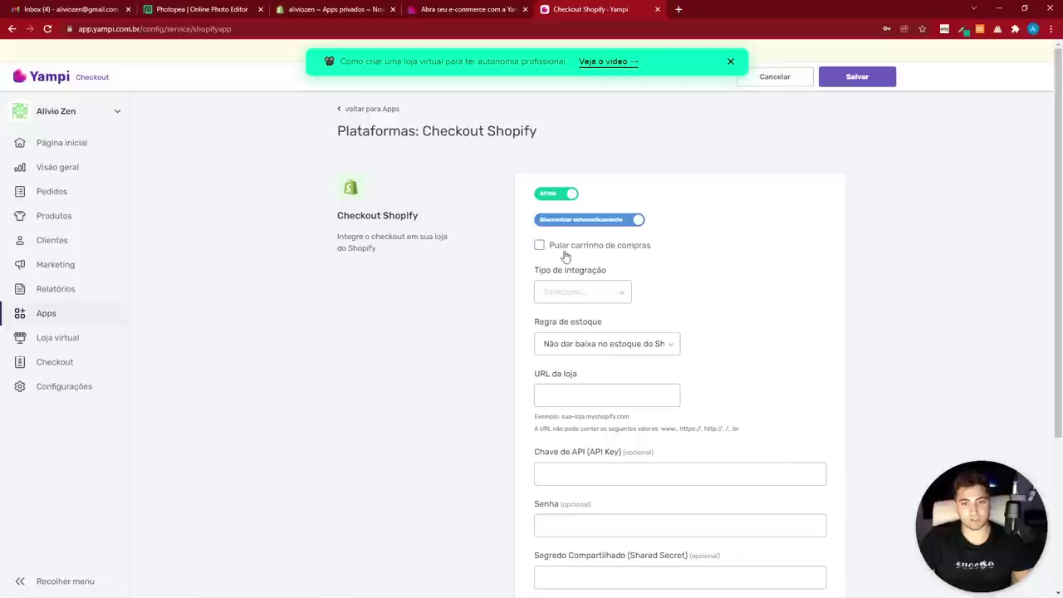
left_click(600, 294)
left_click(591, 323)
left_click(619, 338)
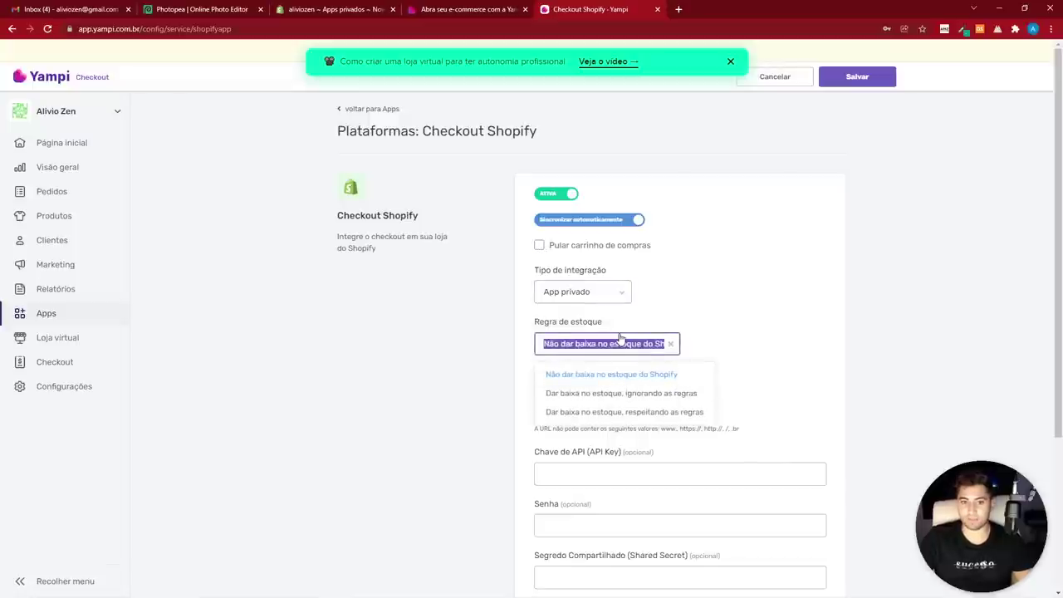
left_click(676, 339)
left_click(601, 349)
left_click(586, 375)
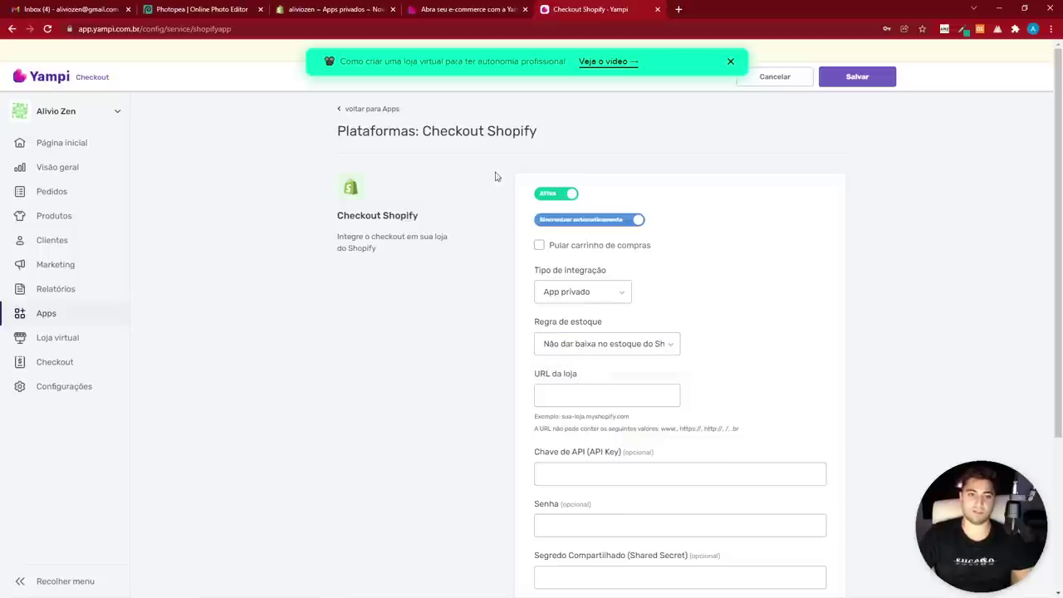
left_click(565, 401)
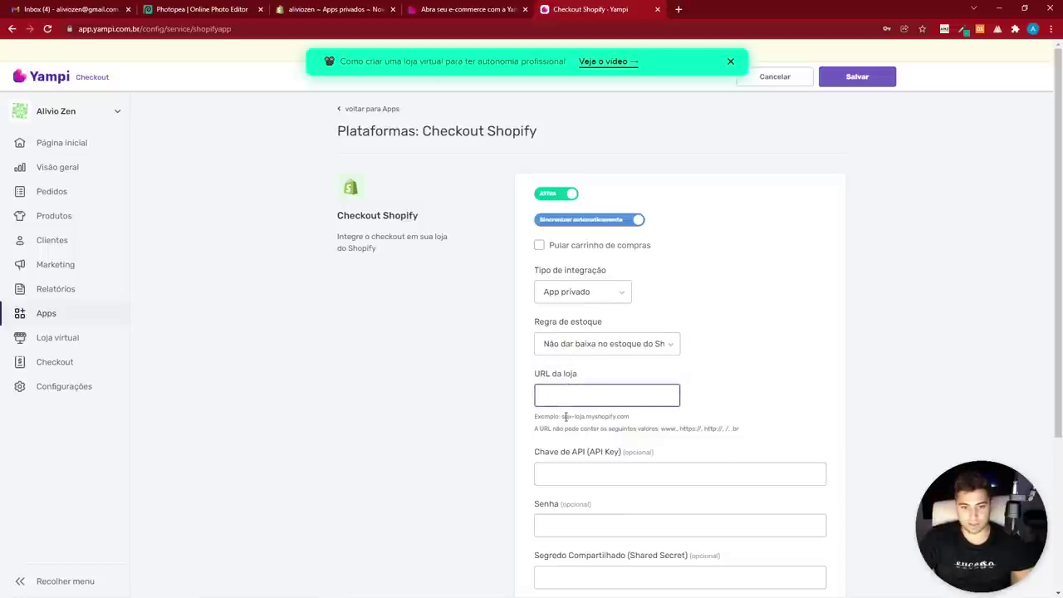
left_click_drag(561, 418, 614, 428)
left_click(621, 417)
right_click(624, 415)
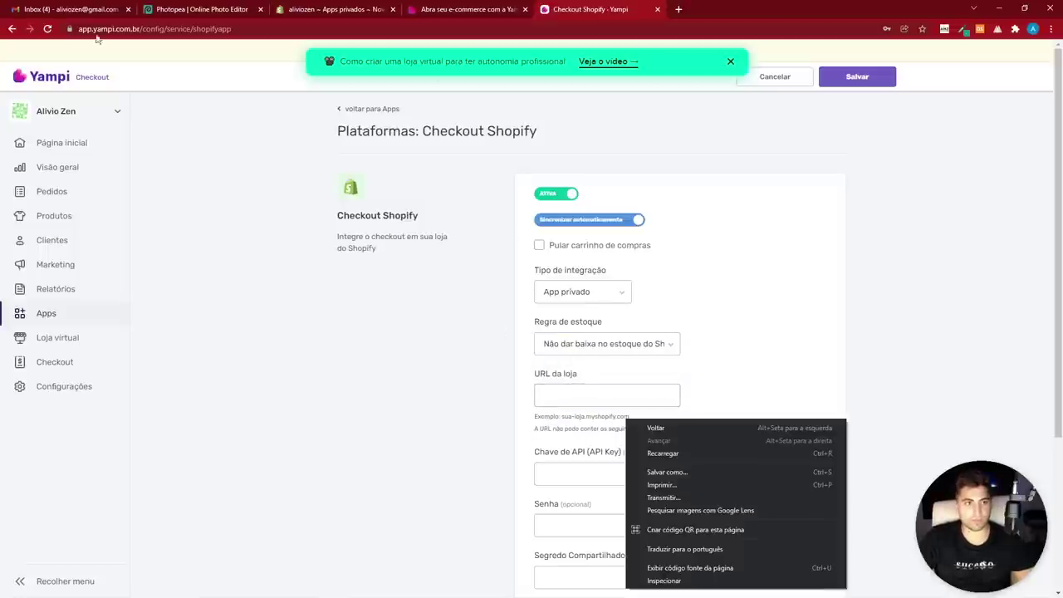
left_click(318, 8)
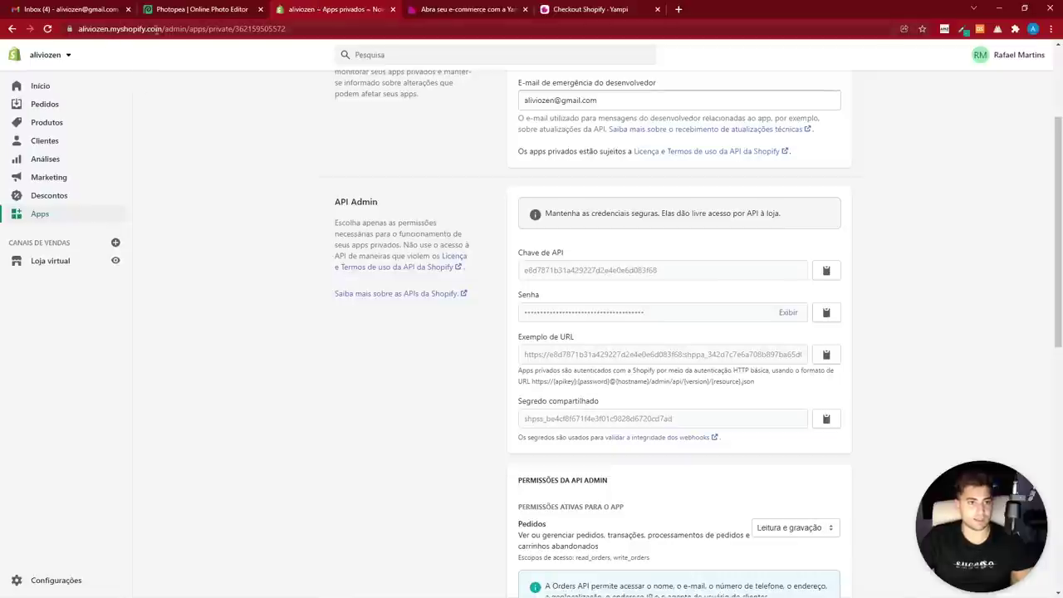
left_click_drag(157, 28, 79, 29)
key("ctrl+c")
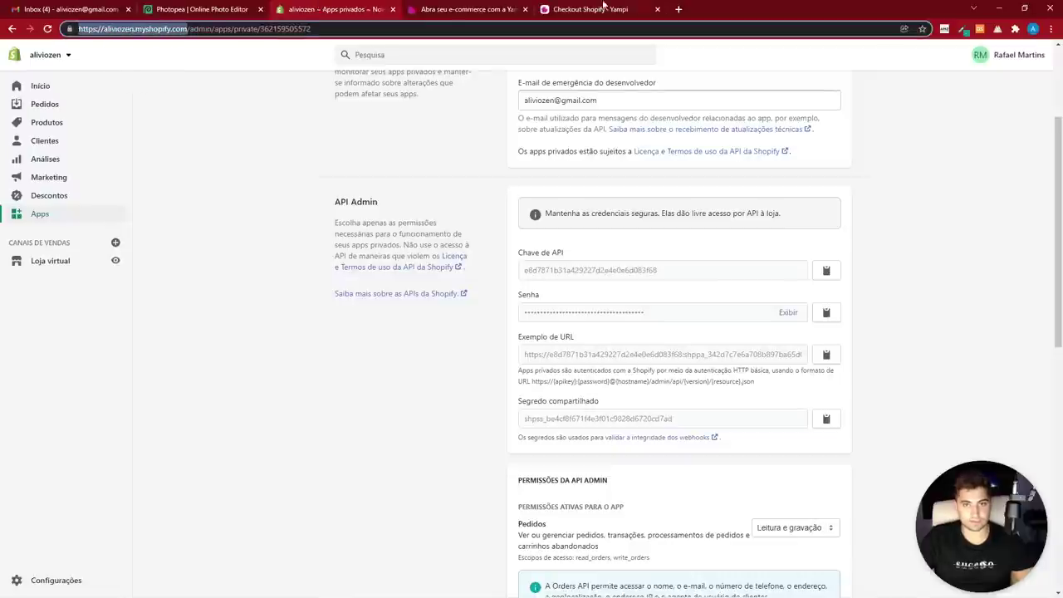
left_click(604, 8)
left_click_drag(682, 430, 727, 428)
left_click(633, 402)
key("ctrl+v")
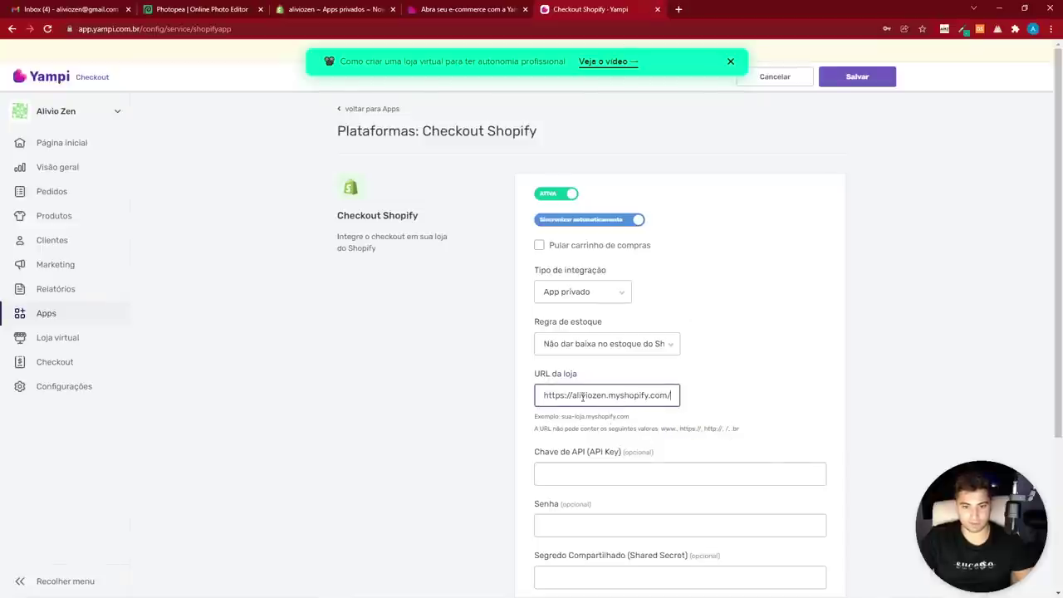
left_click_drag(572, 395, 520, 386)
left_click(738, 403)
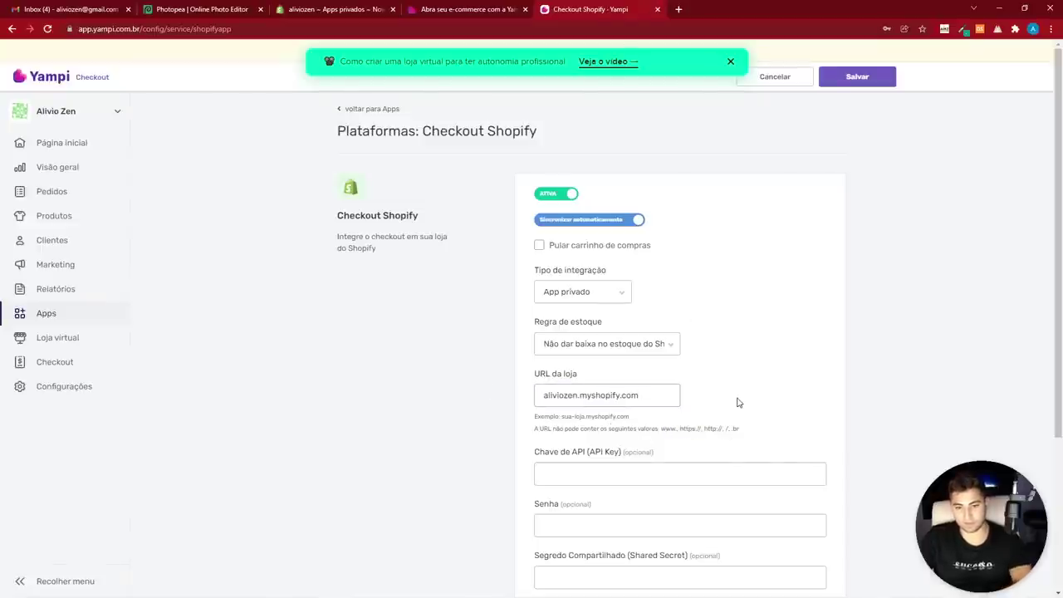
scroll(592, 395, "down", 1)
Step: Copy the private app's API key and password from Shopify into Yampi's fields
left_click(593, 415)
left_click_drag(332, 9, 464, 9)
double_click(585, 270)
key("ctrl+c")
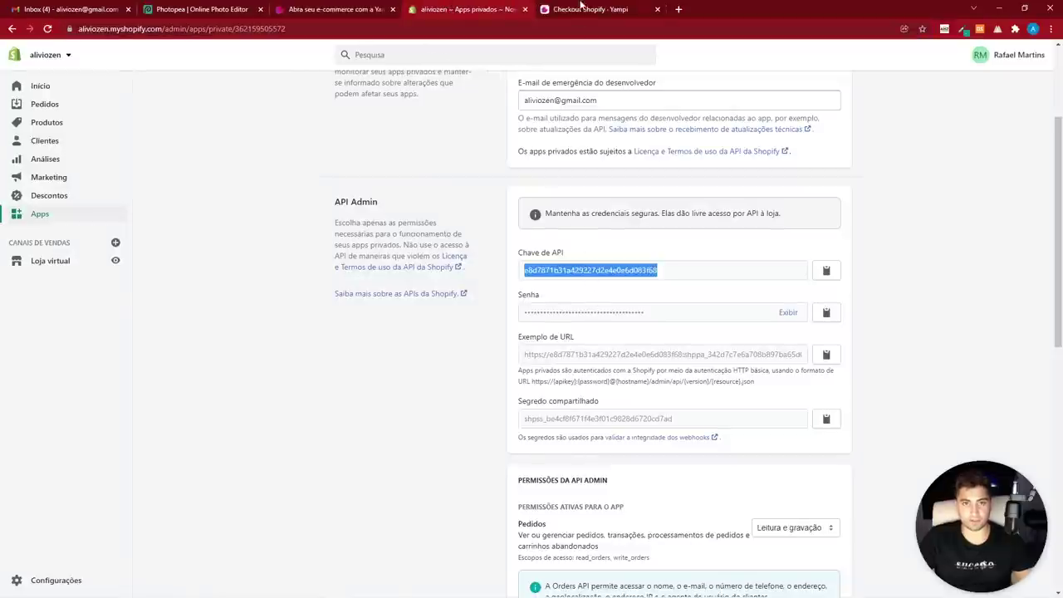
left_click(578, 9)
key("ctrl+v")
left_click(463, 9)
left_click(826, 312)
left_click(579, 9)
left_click(591, 466)
key("ctrl+v")
left_click(429, 467)
Step: Paste the private app's shared secret into Yampi and save the Checkout Shopify connection
left_click(463, 9)
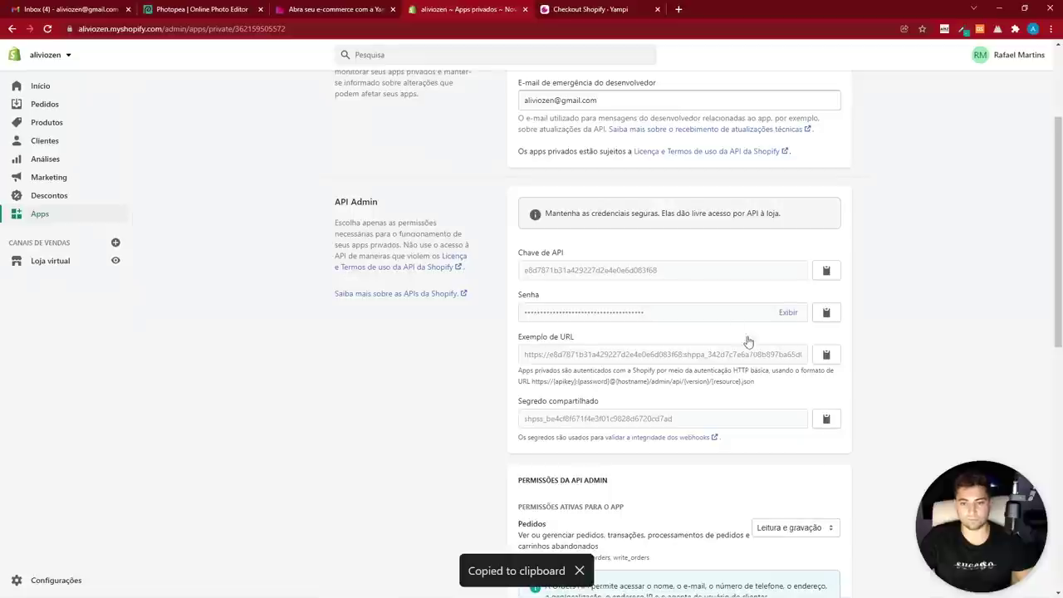
left_click(817, 357)
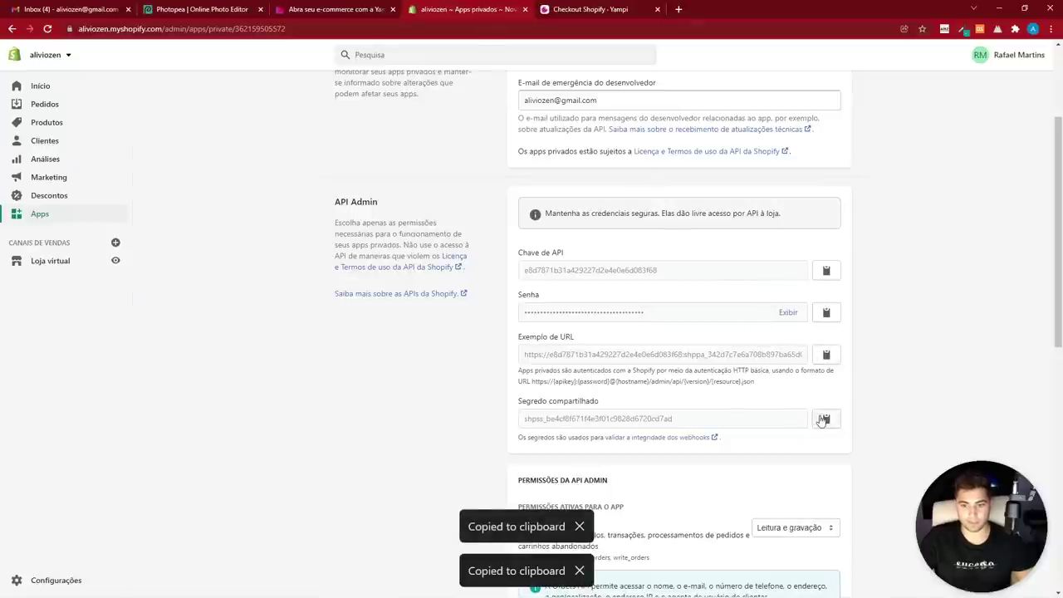
left_click(823, 419)
left_click(587, 9)
scroll(625, 426, "down", 1)
left_click(588, 466)
key("ctrl+v")
left_click(467, 504)
scroll(595, 515, "down", 2)
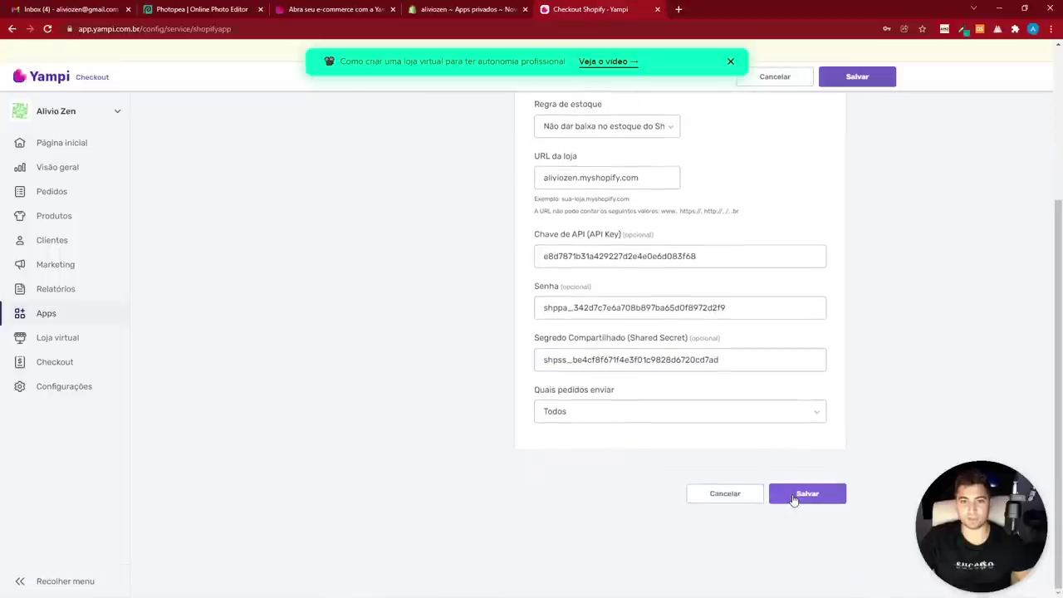
left_click(806, 493)
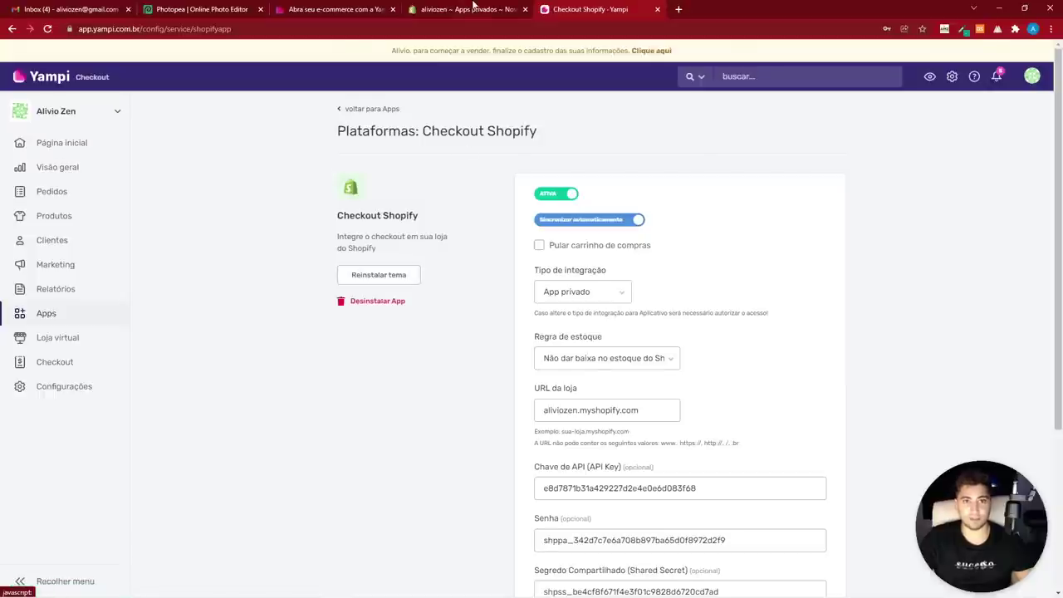
left_click(472, 7)
left_click(624, 7)
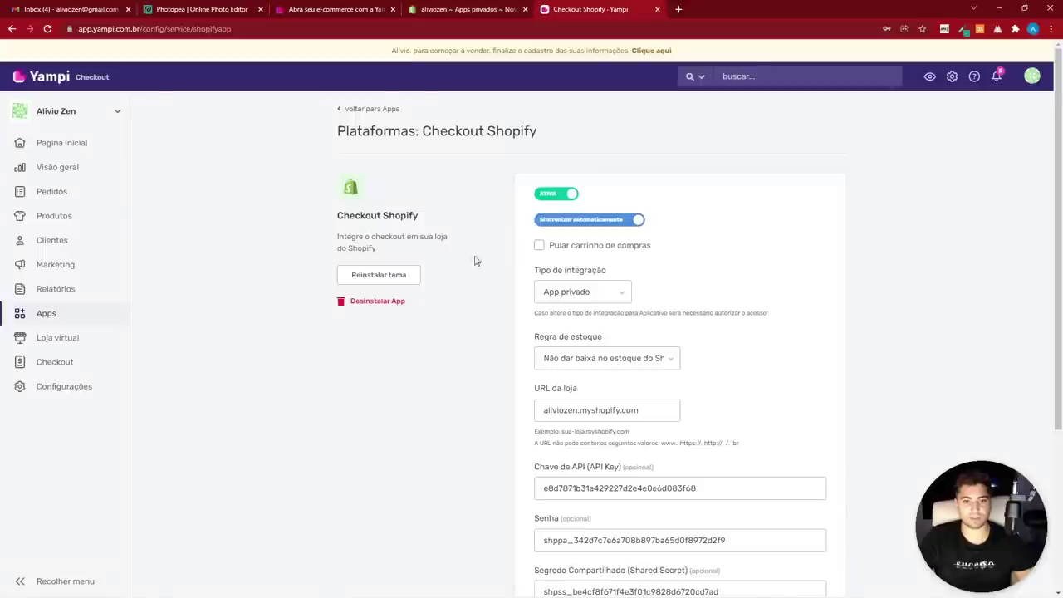
Step: Reinstall the Yampi checkout theme twice, confirming each time
left_click(389, 280)
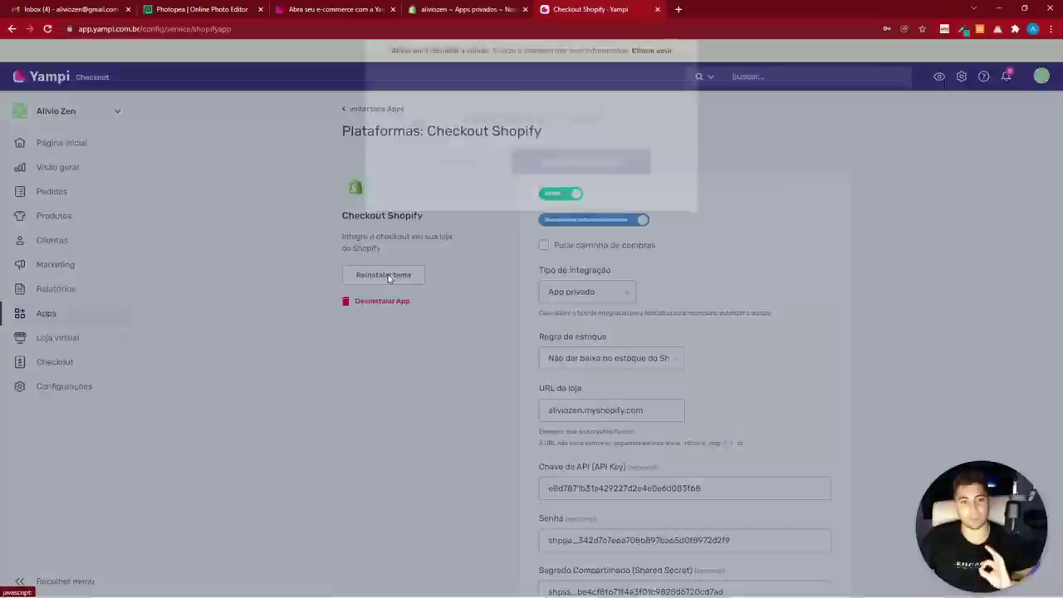
left_click(563, 206)
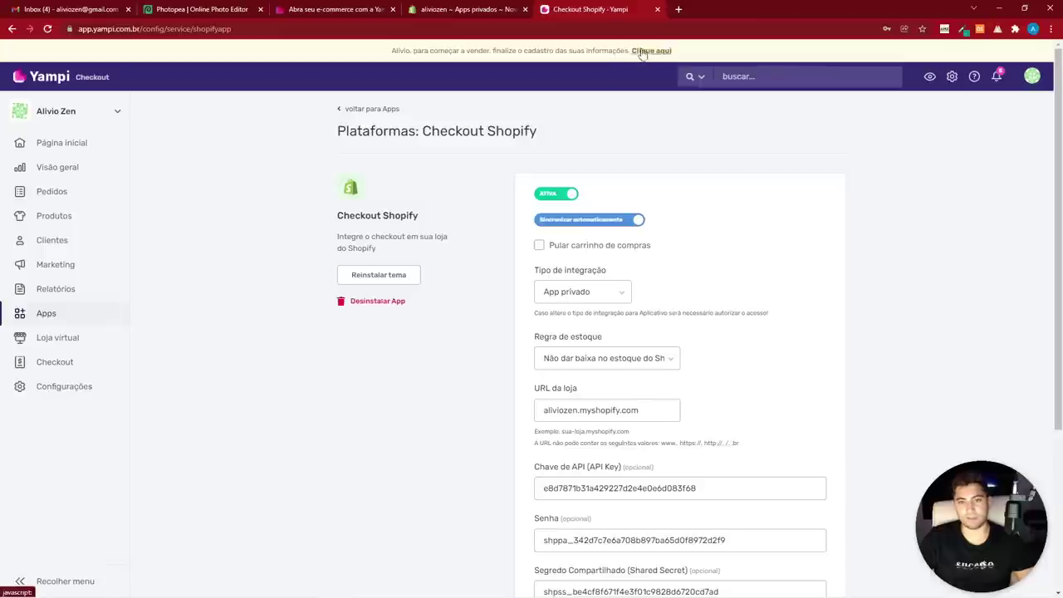
left_click(381, 275)
left_click(572, 206)
scroll(434, 244, "down", 2)
scroll(464, 265, "up", 2)
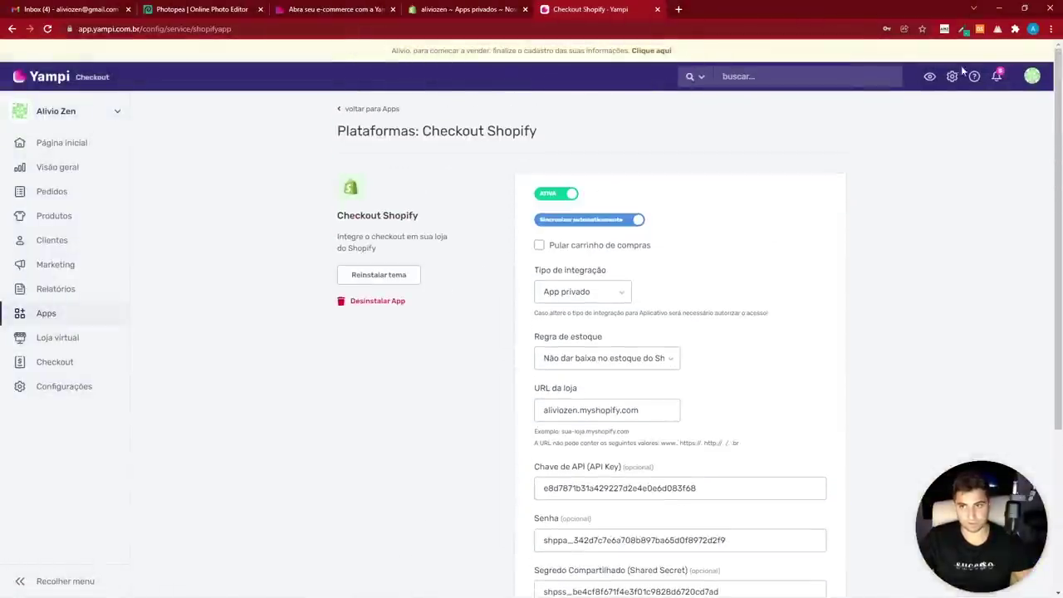
Step: Check the release notes, then finish the Yampi profile registration
left_click(996, 75)
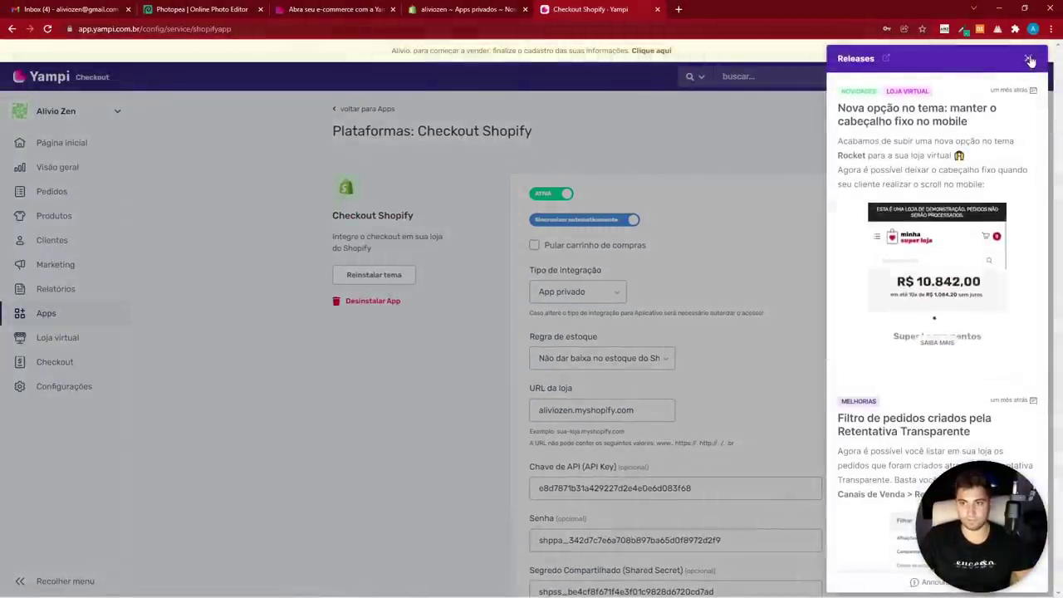
left_click(1028, 61)
left_click(656, 50)
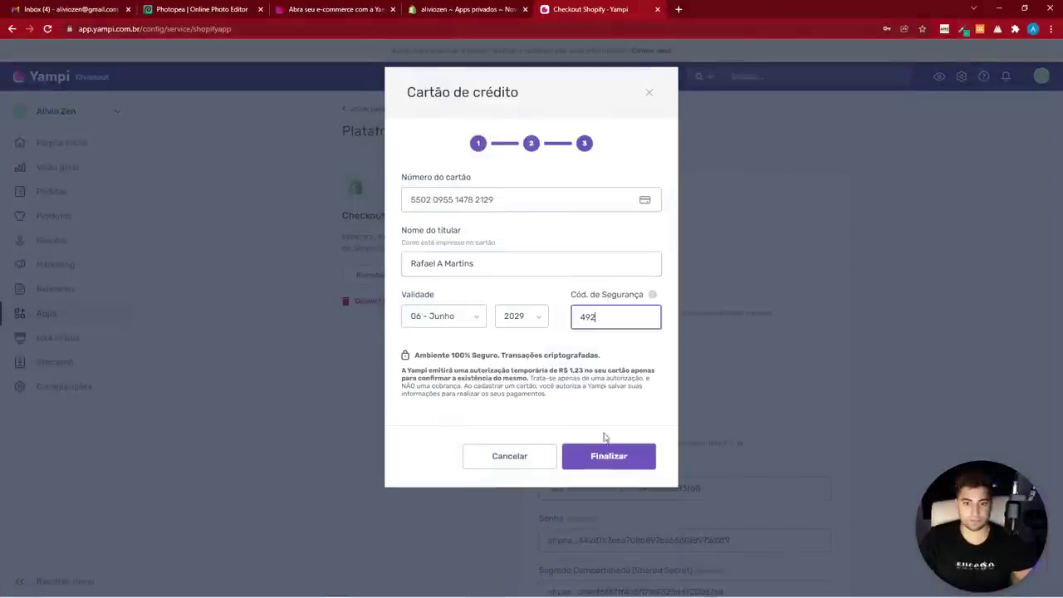
left_click(603, 455)
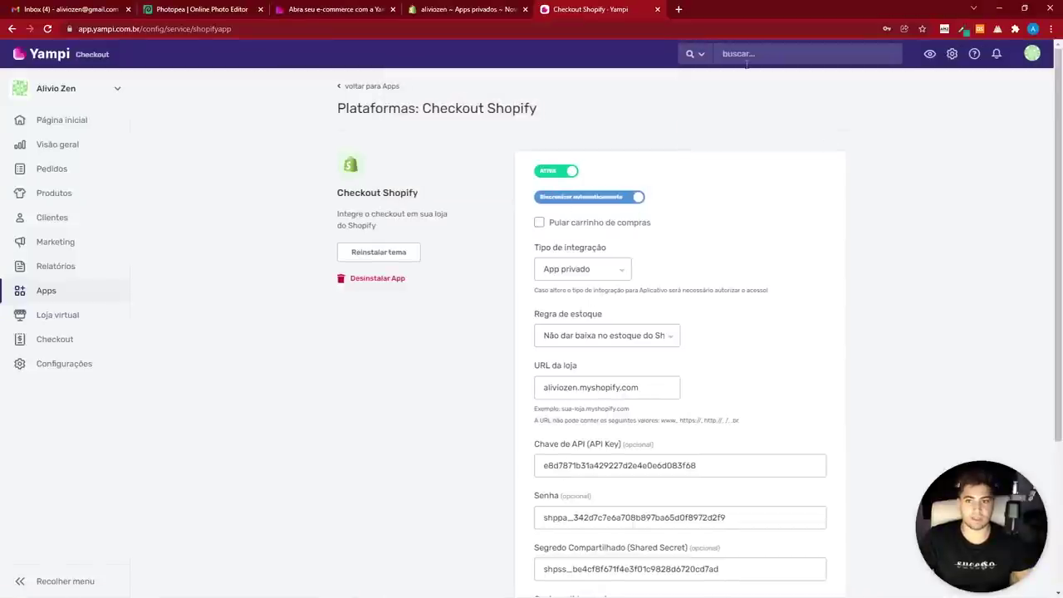
Step: Reinstall the checkout theme again and confirm
left_click(370, 254)
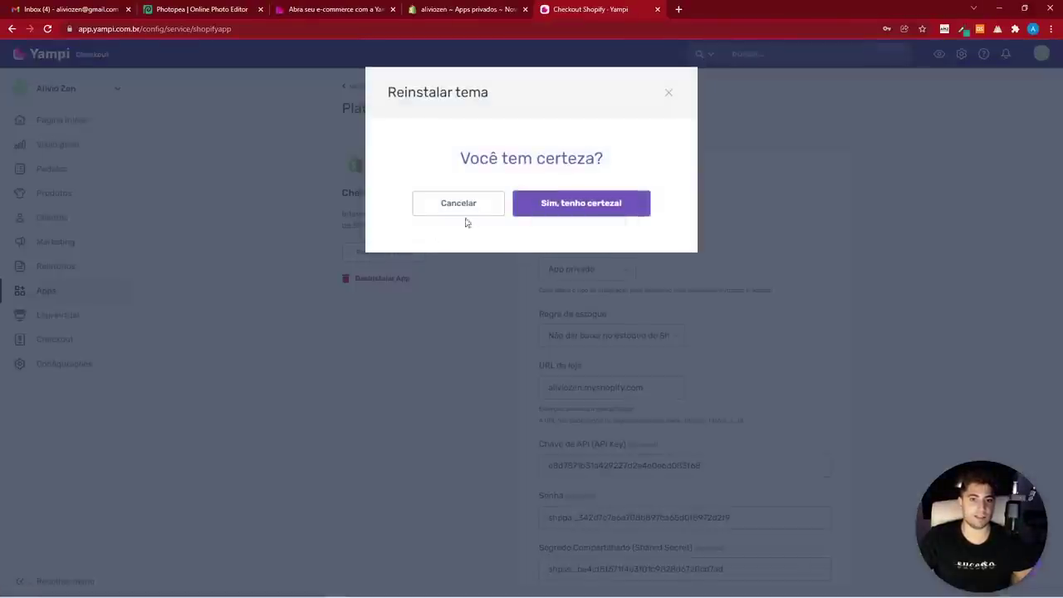
left_click(562, 207)
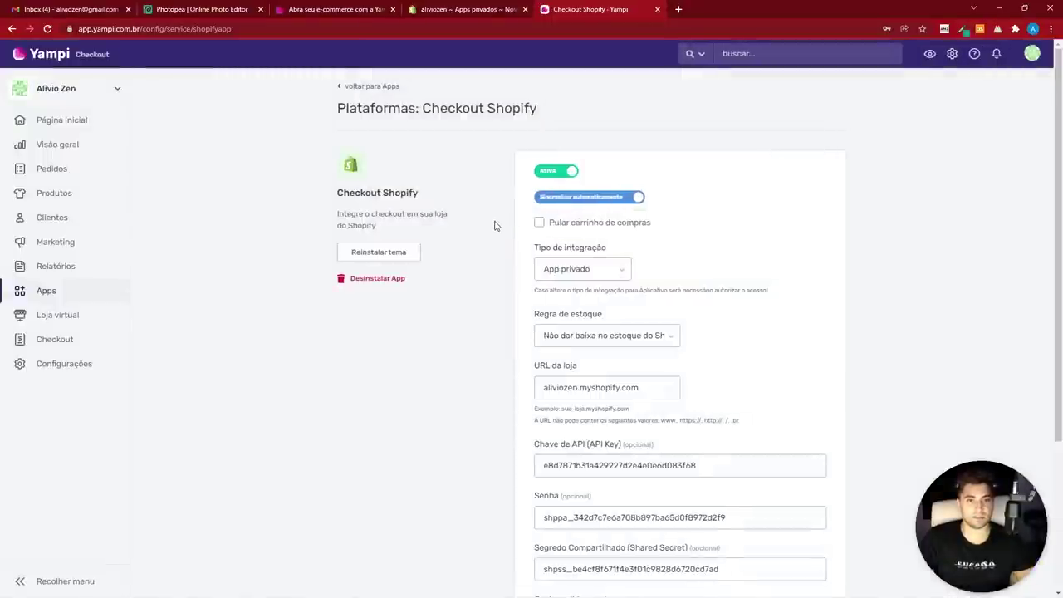
scroll(441, 251, "down", 3)
scroll(440, 251, "up", 3)
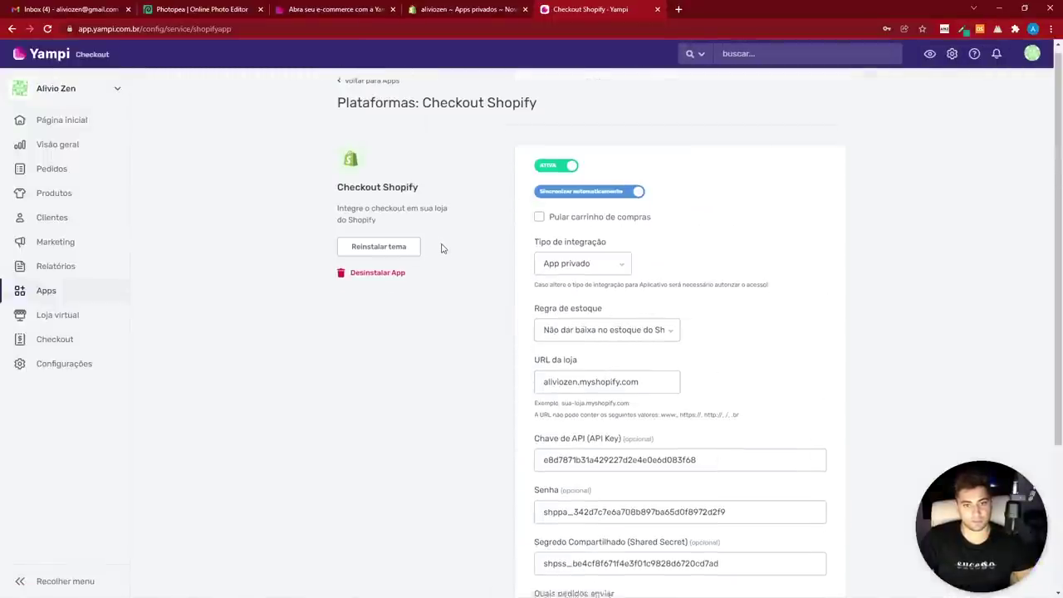
Step: Reload checkout settings, reinstall the theme once more, then open Personalizar
left_click(50, 32)
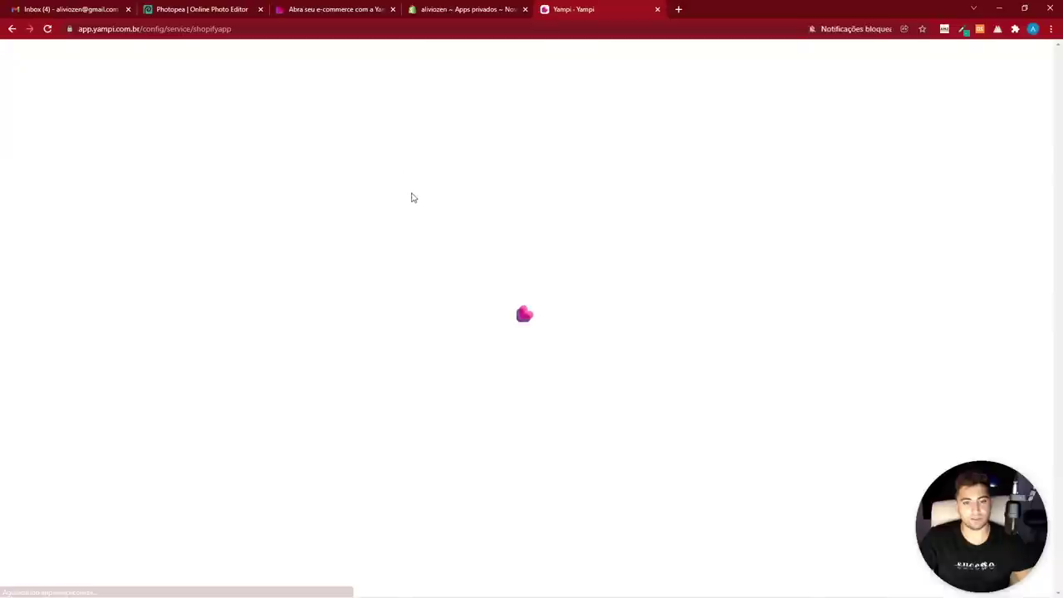
left_click(392, 252)
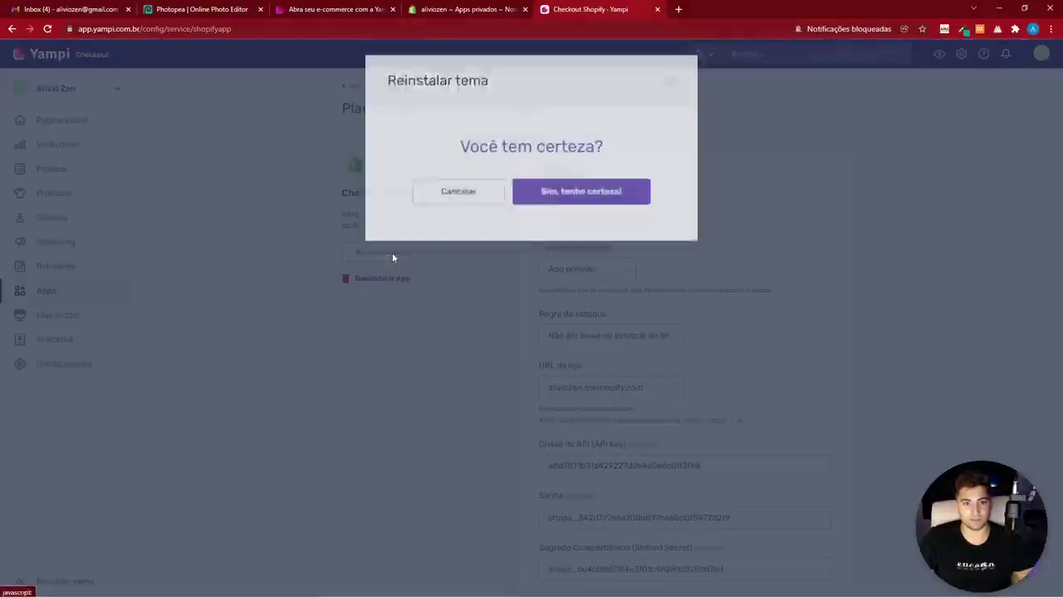
left_click(580, 204)
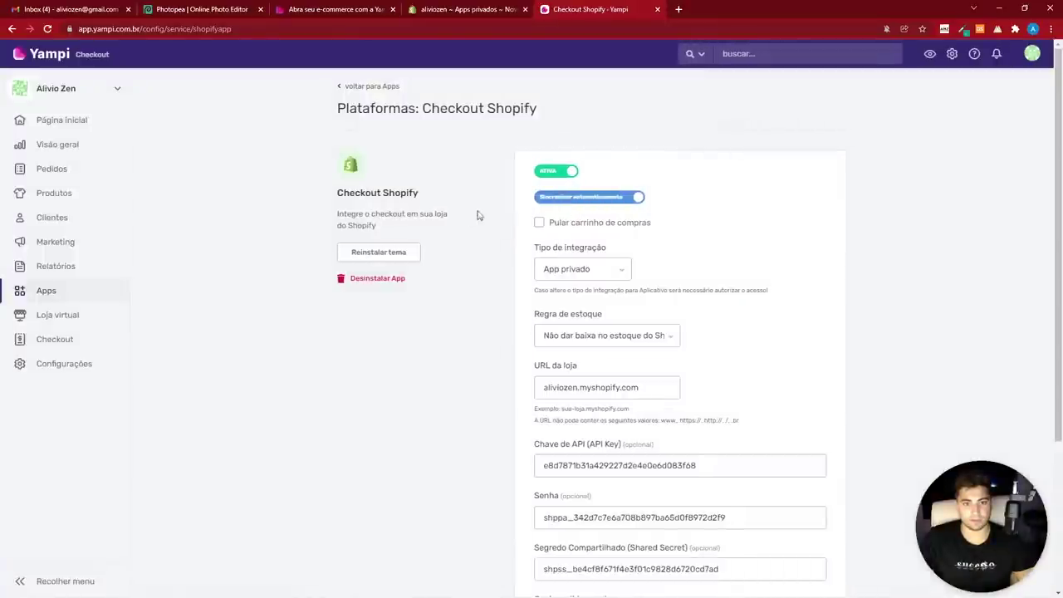
scroll(462, 241, "down", 3)
scroll(445, 234, "up", 3)
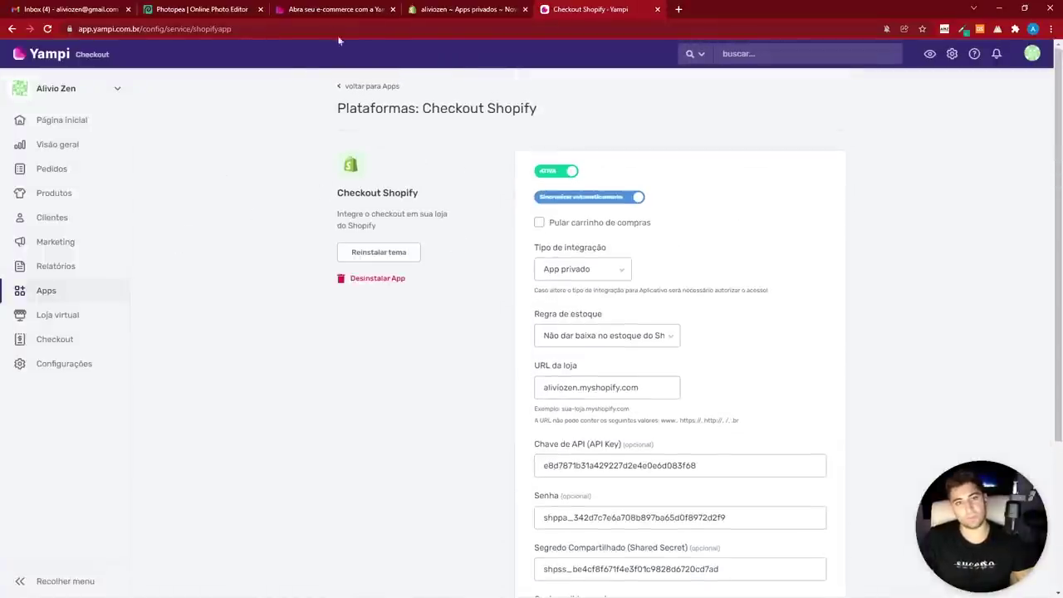
mouse_move(98, 343)
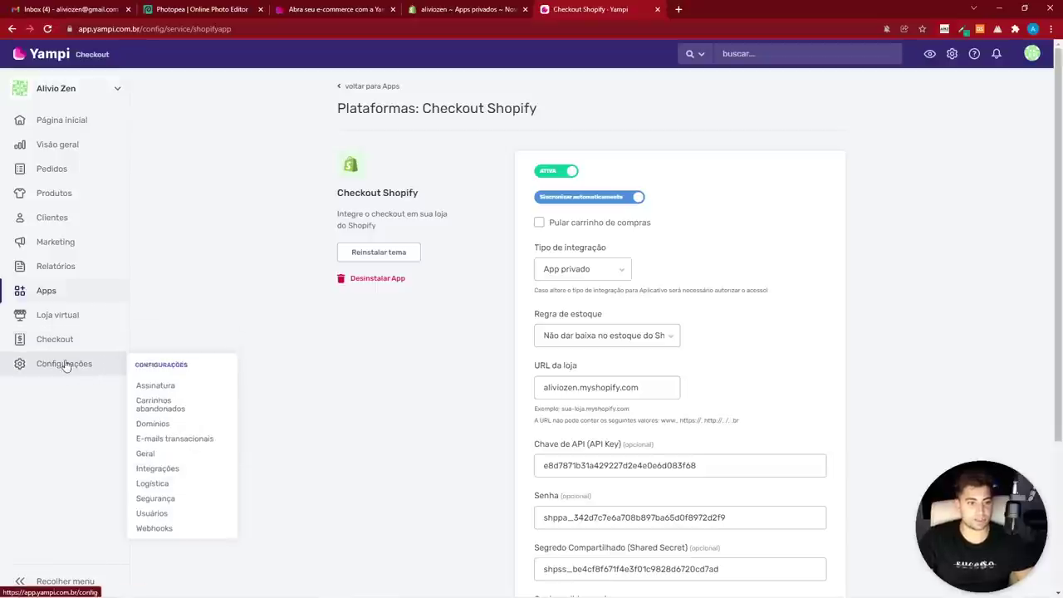
left_click(152, 362)
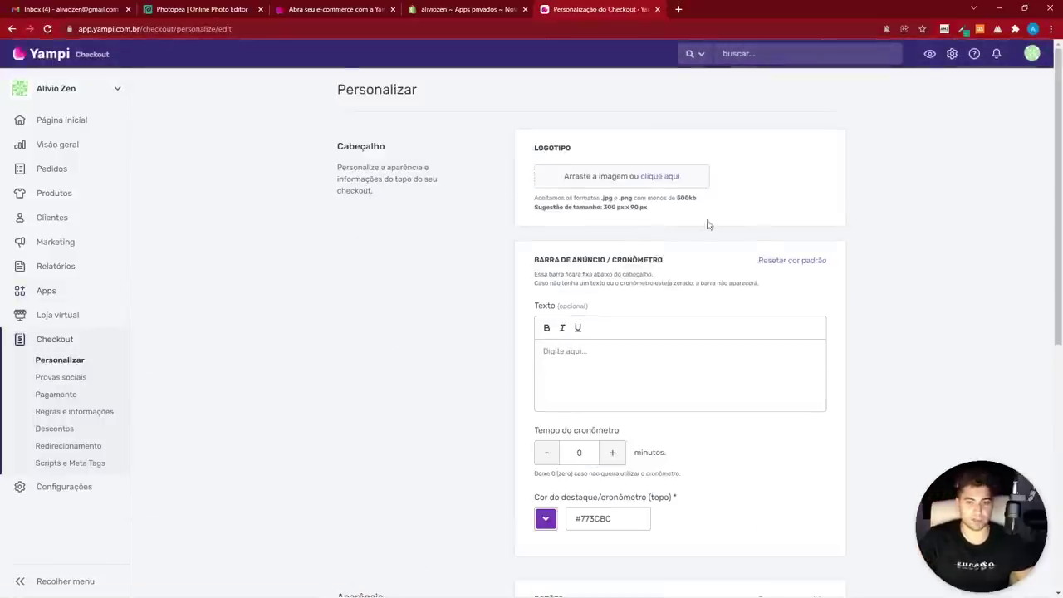
Step: Set the highlight colour to blue #205CDD and the timer to 10 minutes, then save
scroll(656, 241, "down", 5)
scroll(581, 369, "up", 4)
left_click(546, 392)
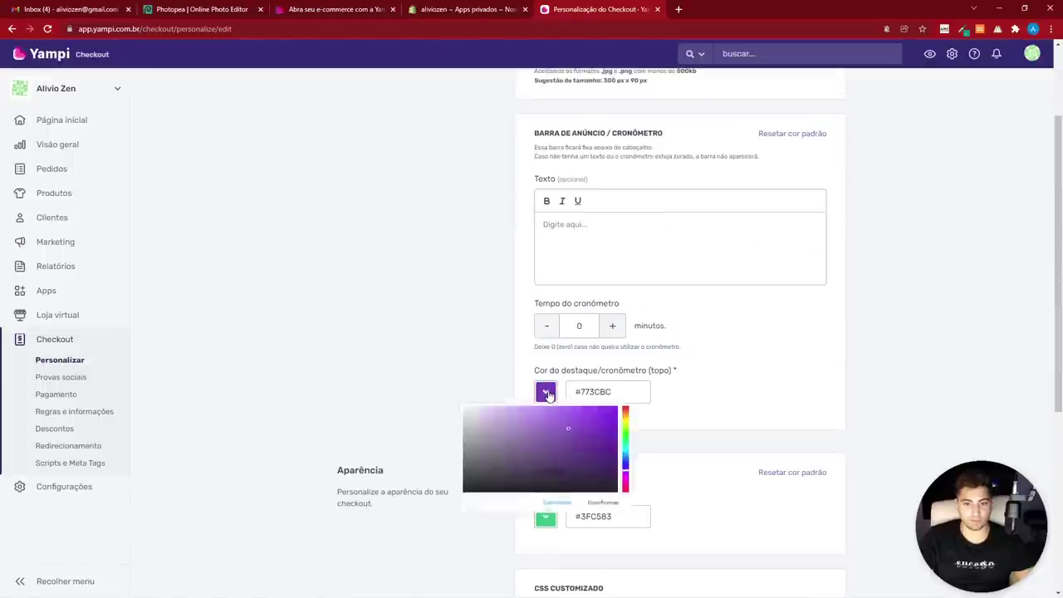
left_click(625, 473)
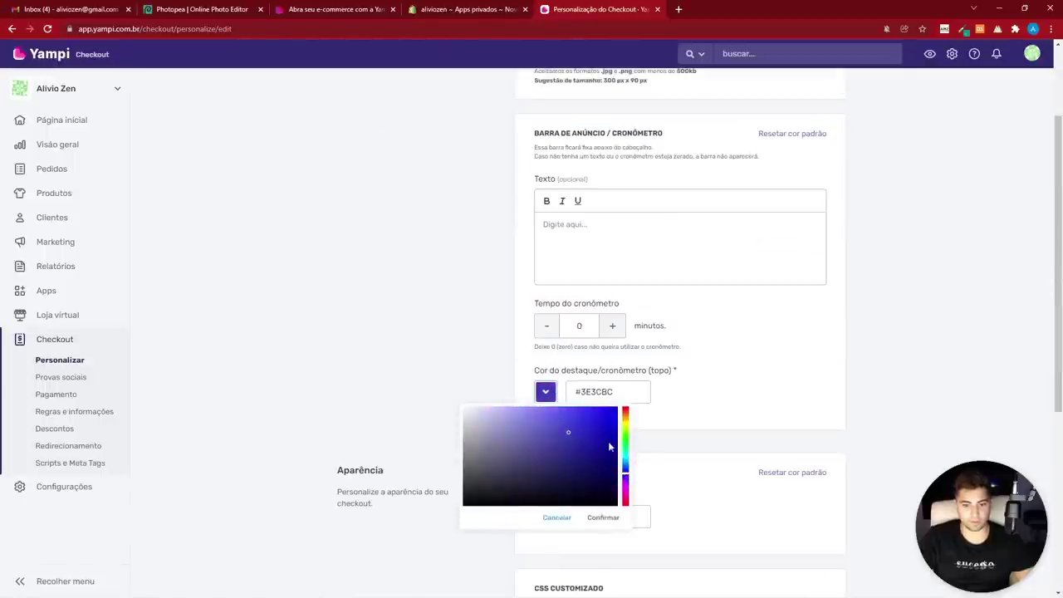
left_click_drag(621, 466, 623, 469)
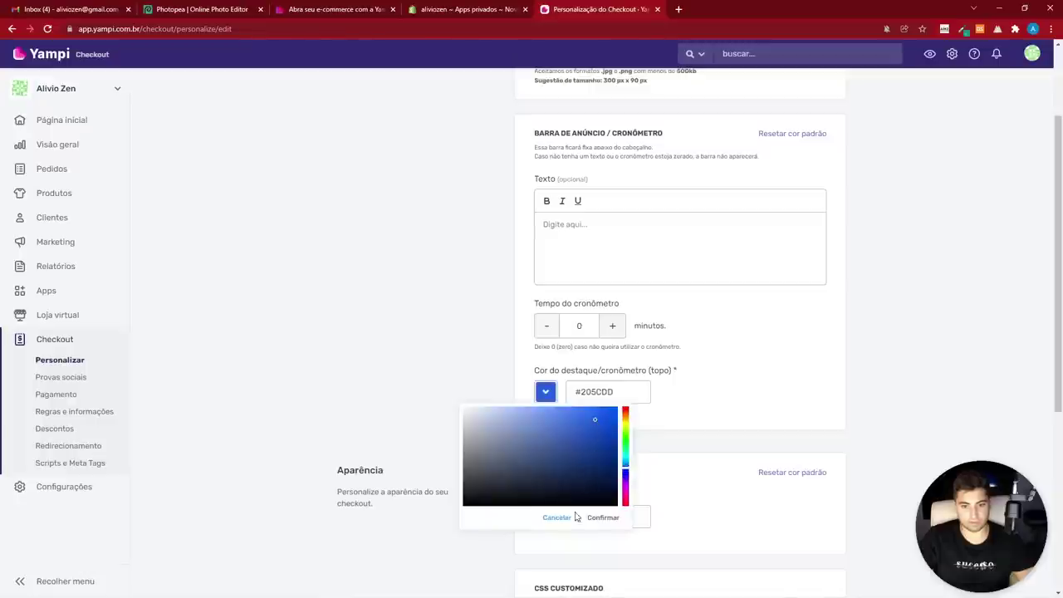
left_click(601, 517)
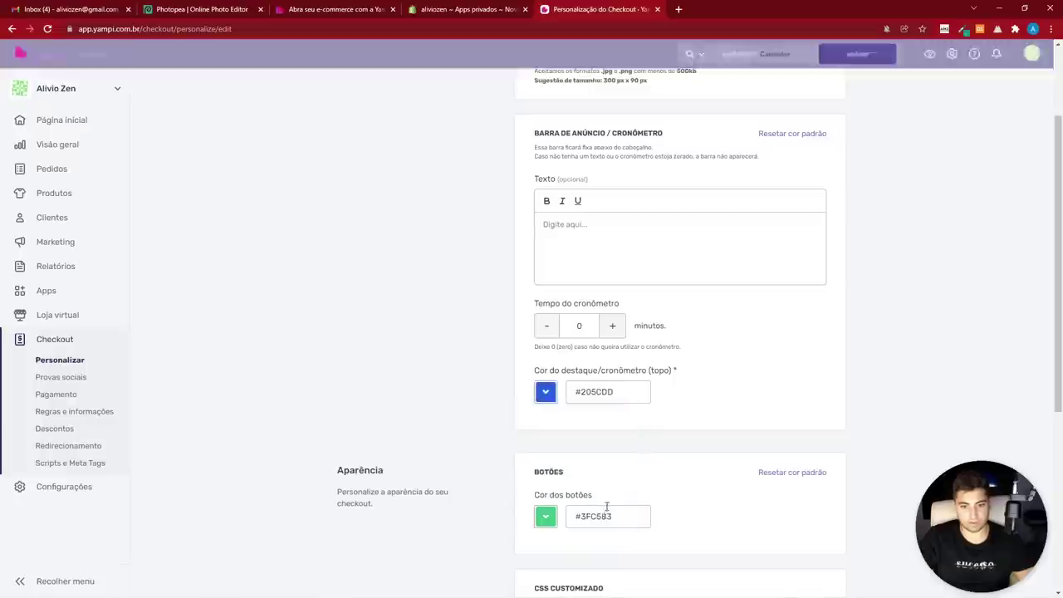
left_click(604, 332)
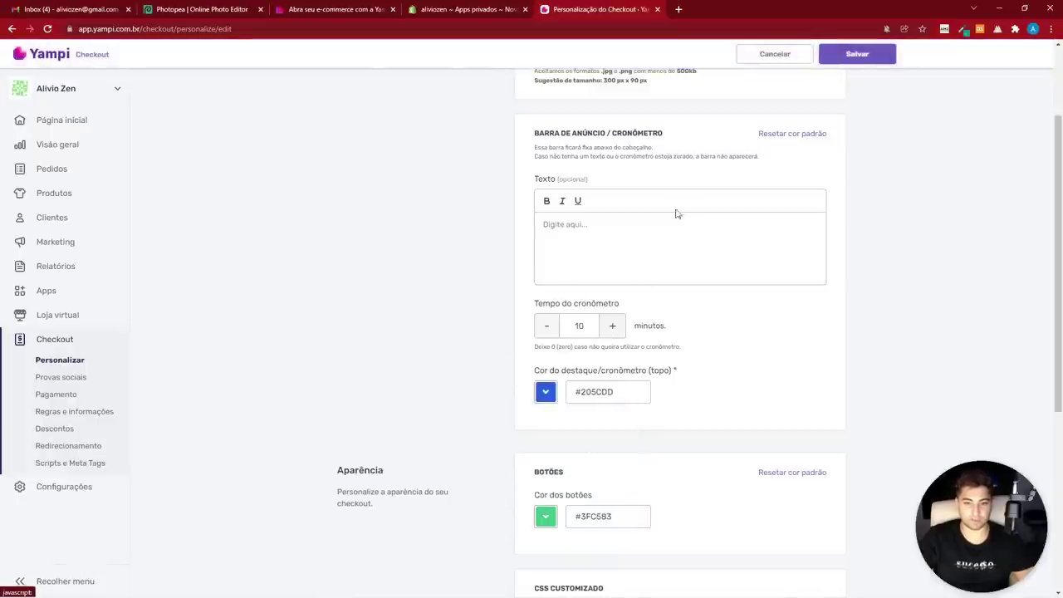
scroll(676, 214, "up", 3)
left_click(865, 58)
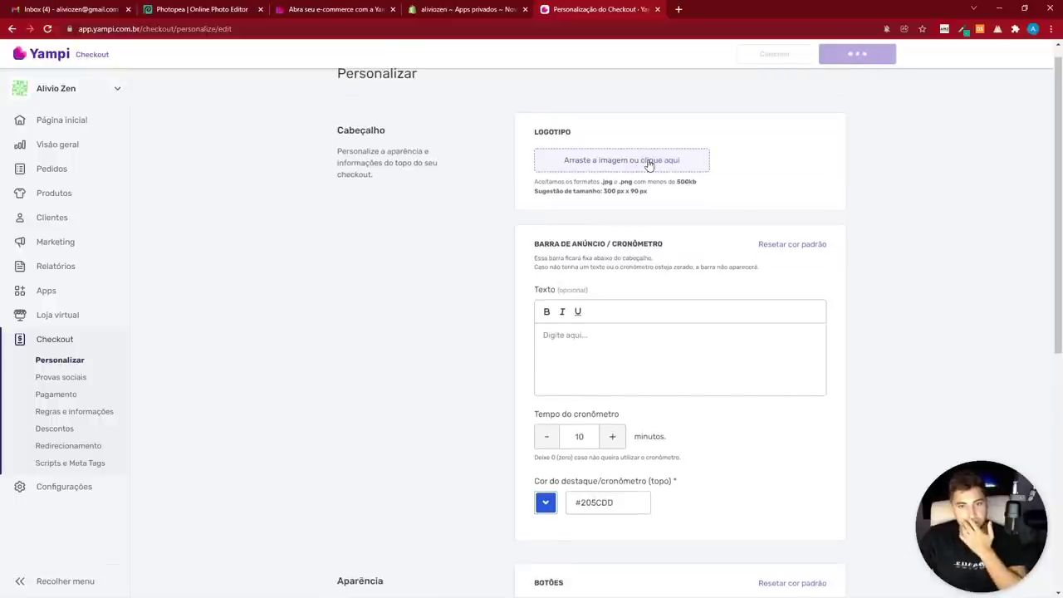
Step: Upload the ALIVIOZEN logo image to the checkout header and save
left_click(593, 164)
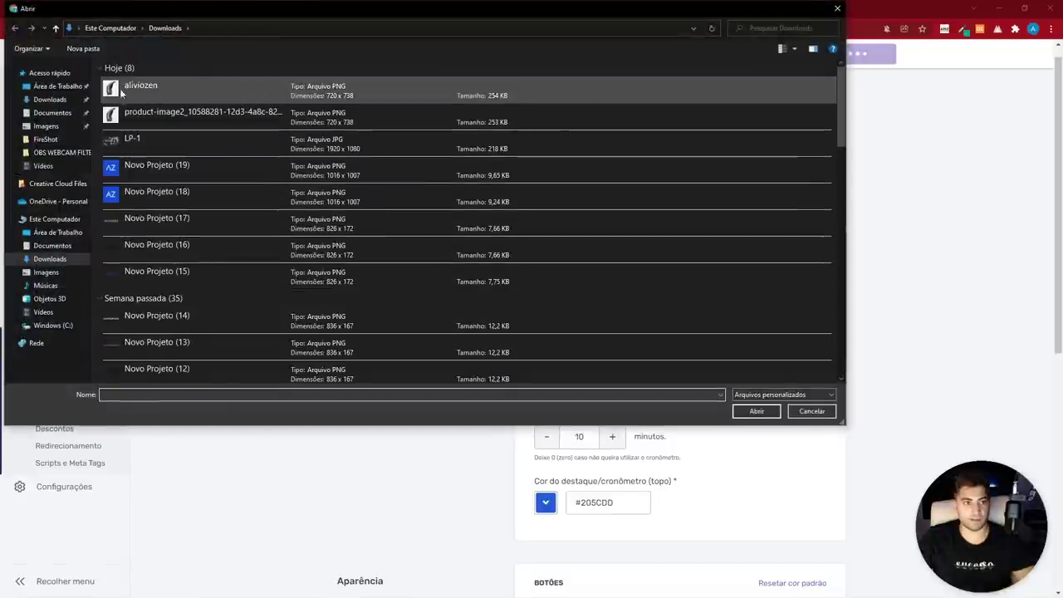
double_click(167, 276)
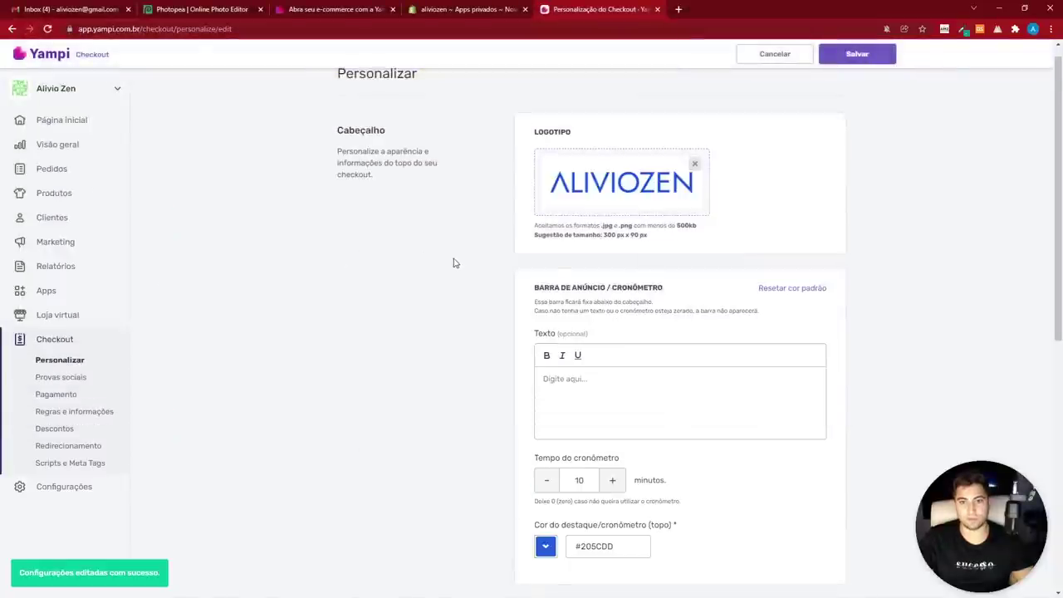
left_click(859, 57)
Step: Change the button colour from green to blue #0F61E4, save, and go to Provas sociais
scroll(611, 244, "down", 4)
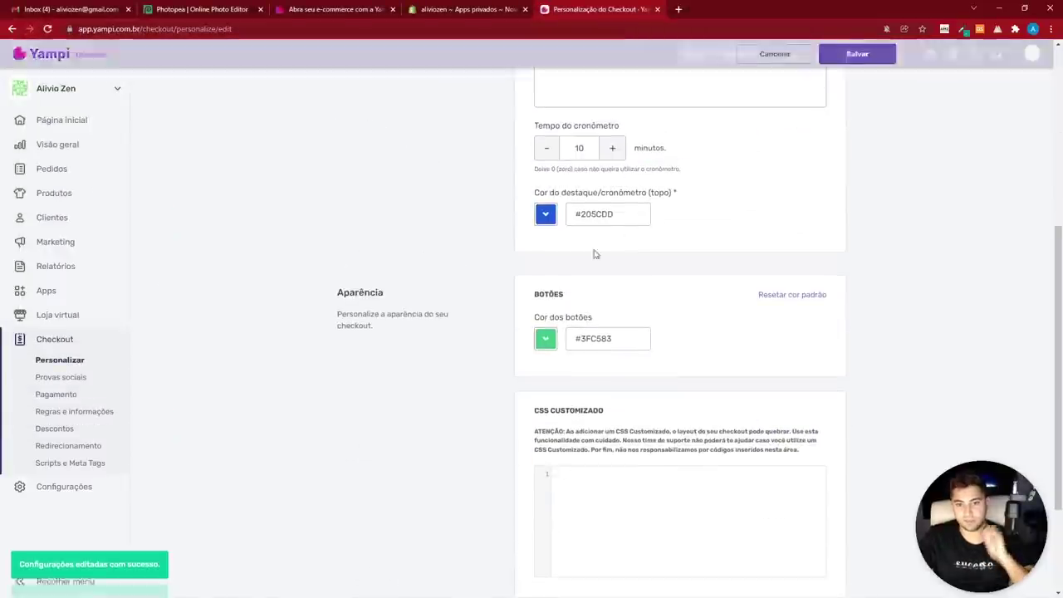
left_click(554, 290)
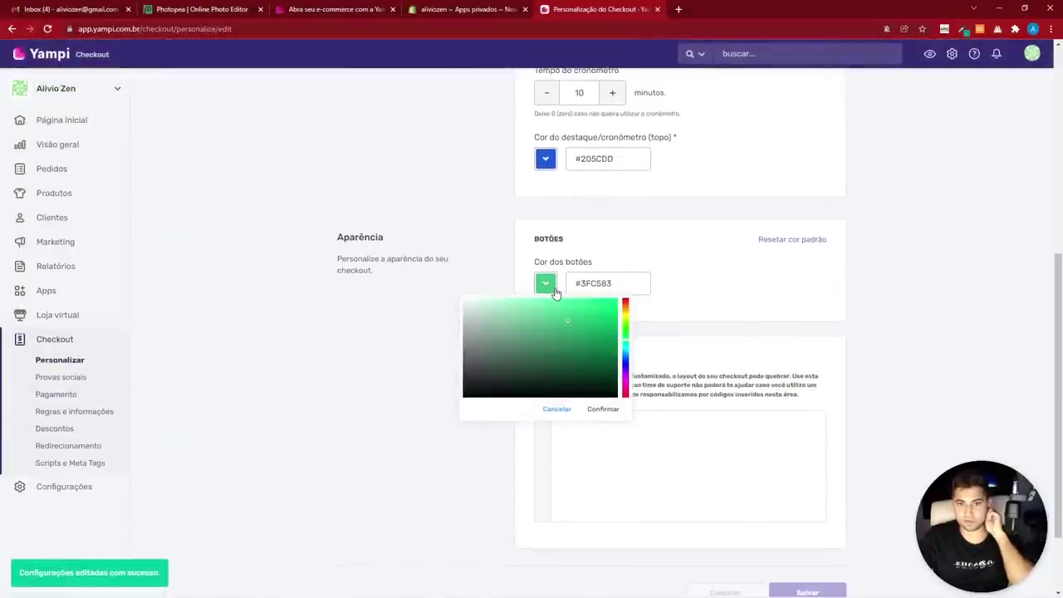
left_click(625, 361)
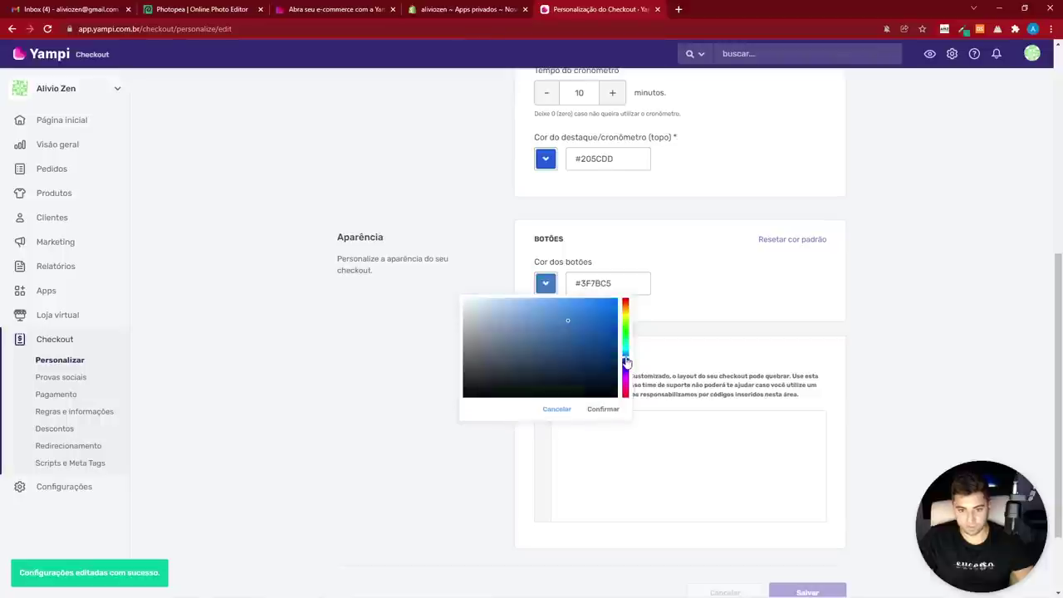
left_click(597, 305)
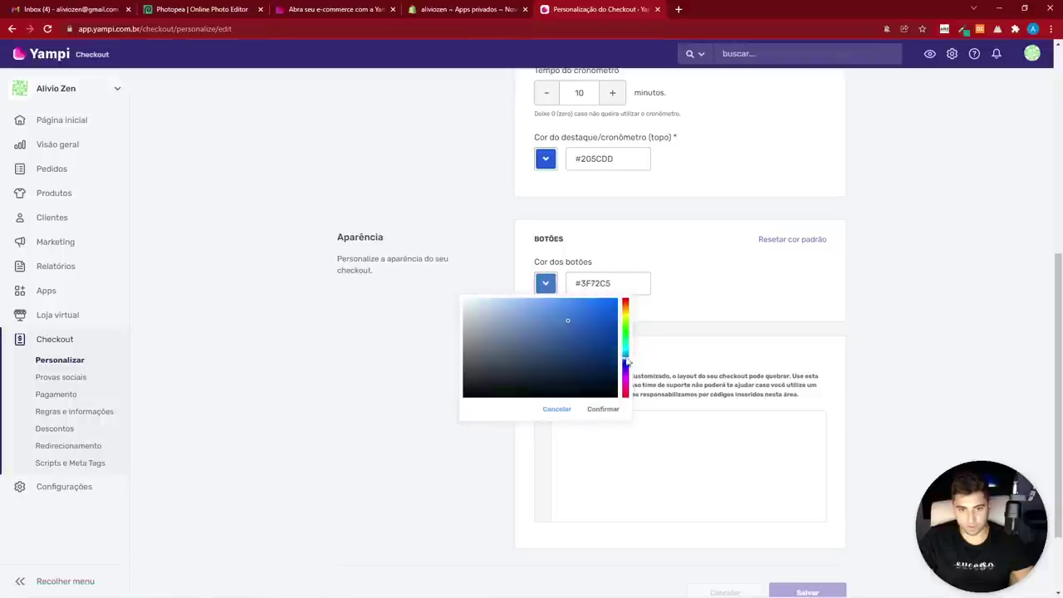
left_click(607, 307)
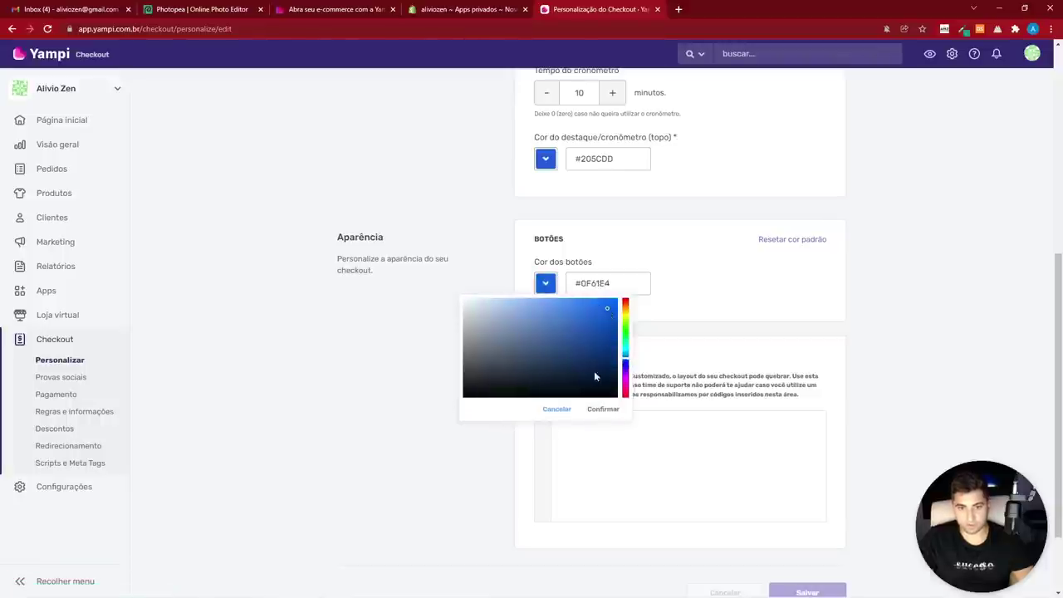
left_click(603, 408)
scroll(607, 383, "down", 2)
left_click(855, 54)
scroll(571, 334, "up", 3)
scroll(402, 362, "down", 8)
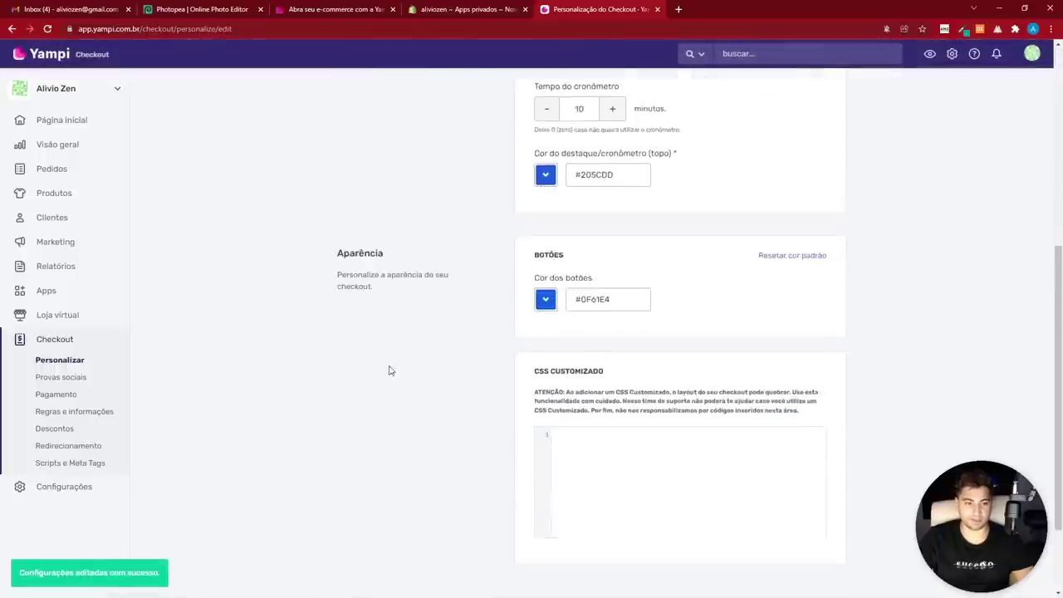
left_click(55, 382)
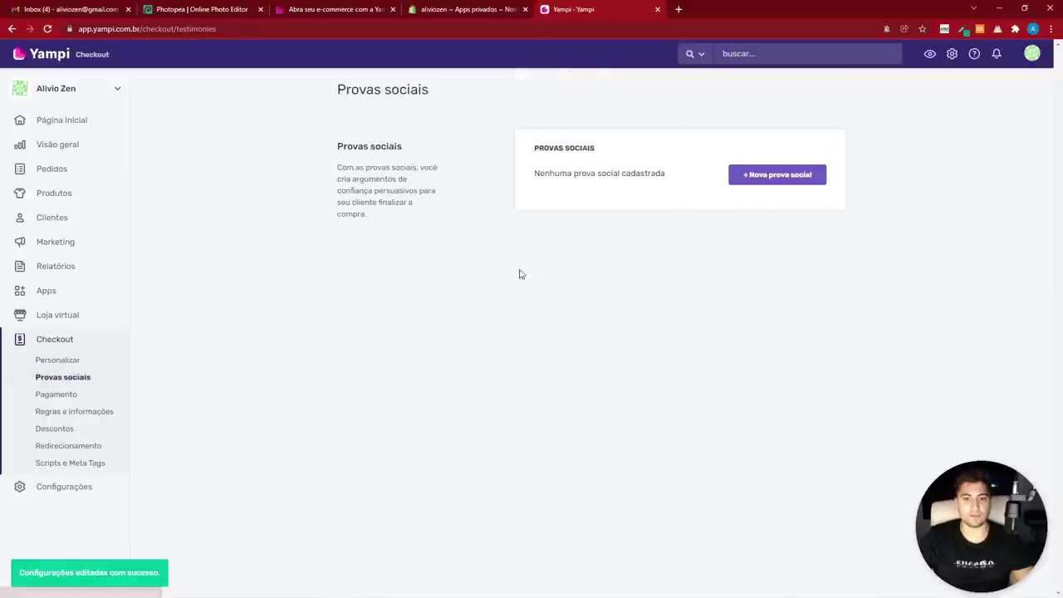
Step: Add a new payment affiliation under Checkout > Pagamento with Mercadopago as the gateway
left_click(62, 395)
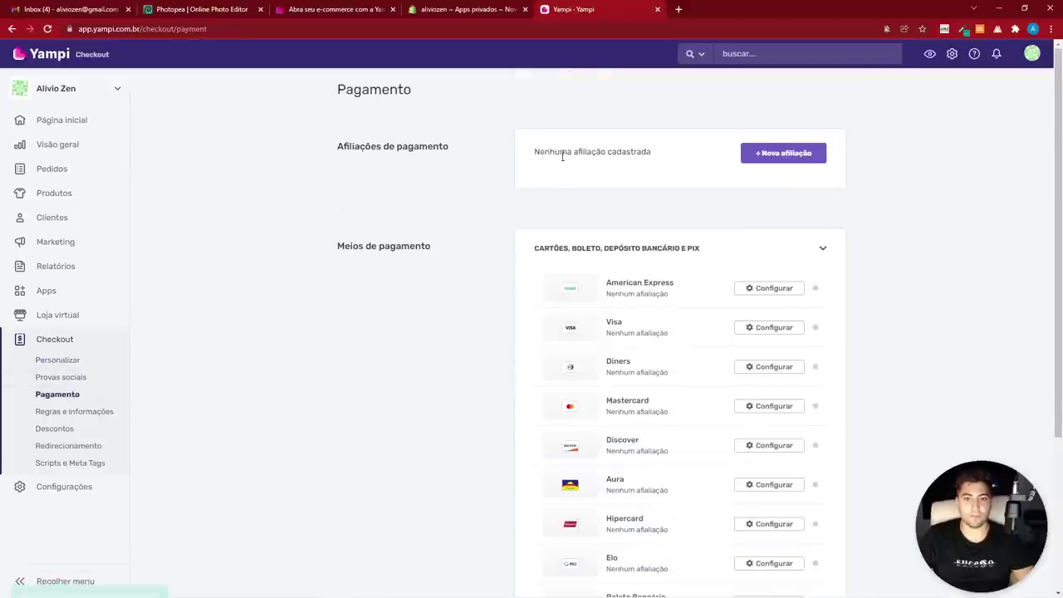
scroll(591, 266, "down", 3)
scroll(615, 403, "up", 2)
scroll(614, 403, "up", 2)
left_click(783, 154)
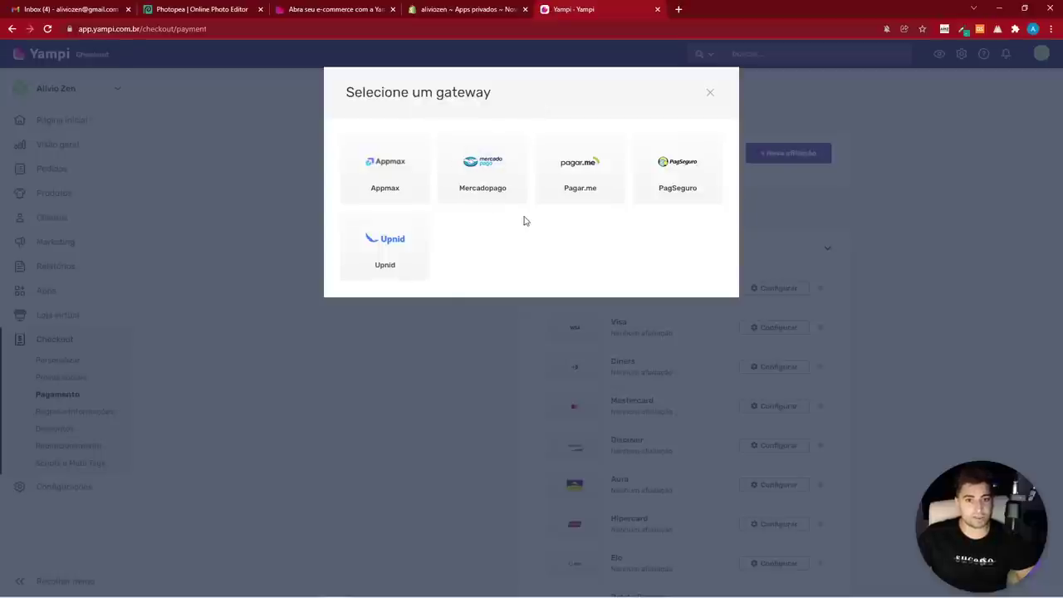
mouse_move(508, 186)
left_mouse_down()
mouse_move(448, 195)
mouse_move(496, 189)
left_mouse_up()
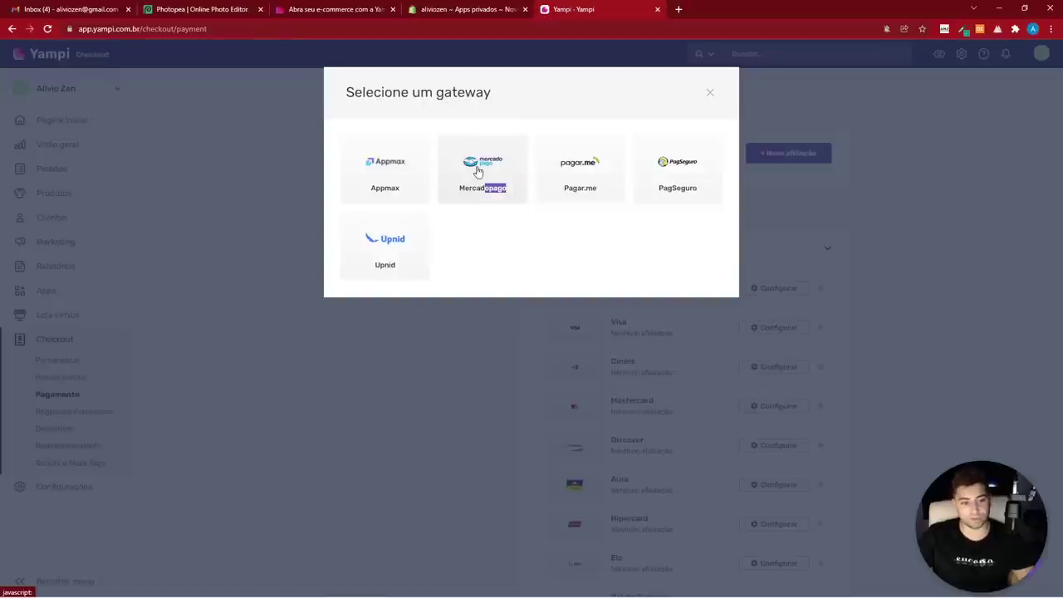
left_click(484, 167)
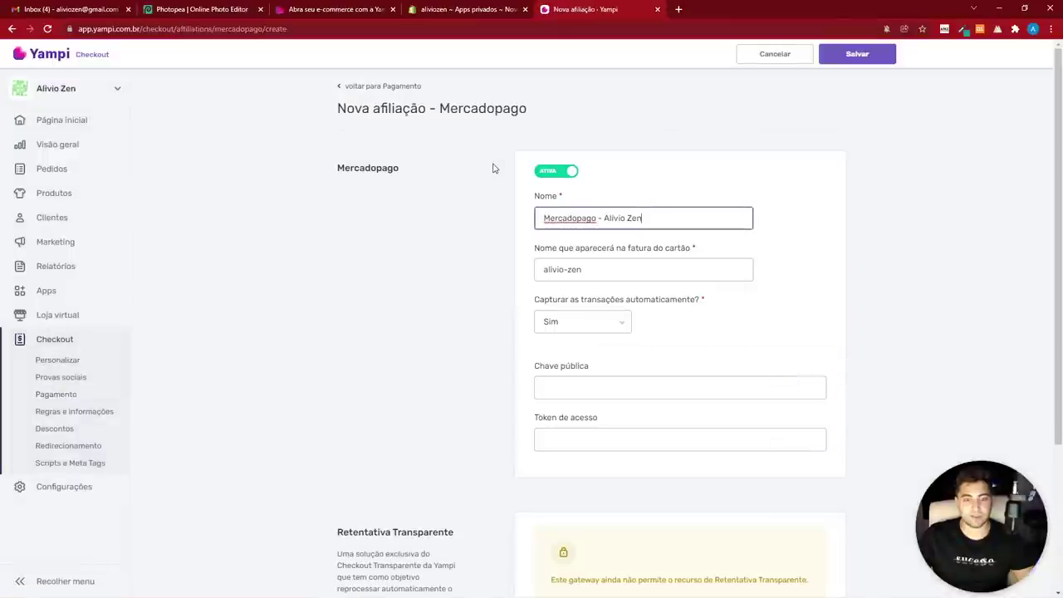
scroll(610, 274, "down", 2)
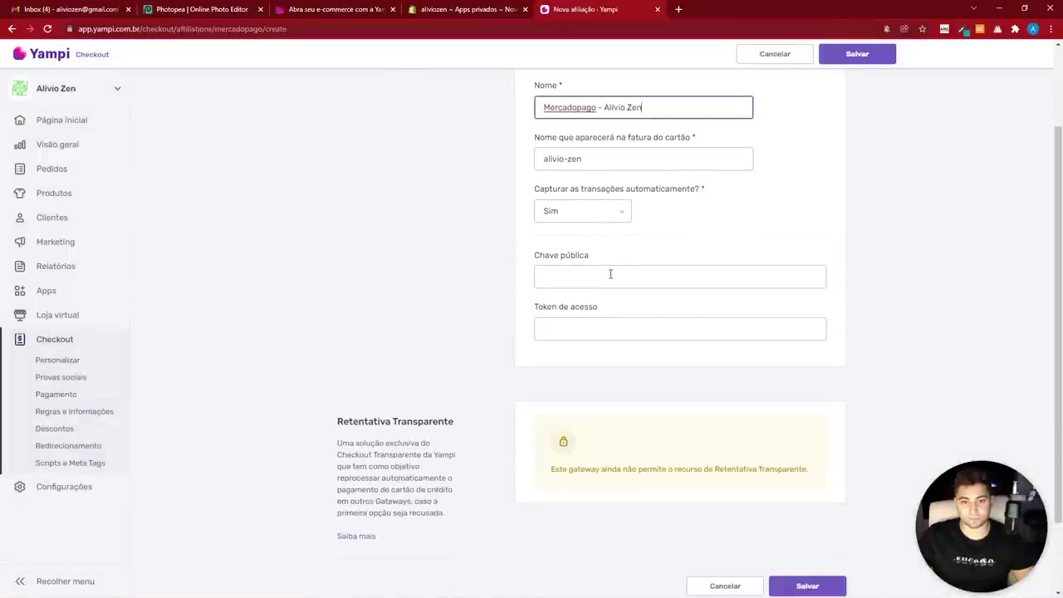
scroll(575, 297, "down", 2)
scroll(593, 268, "up", 3)
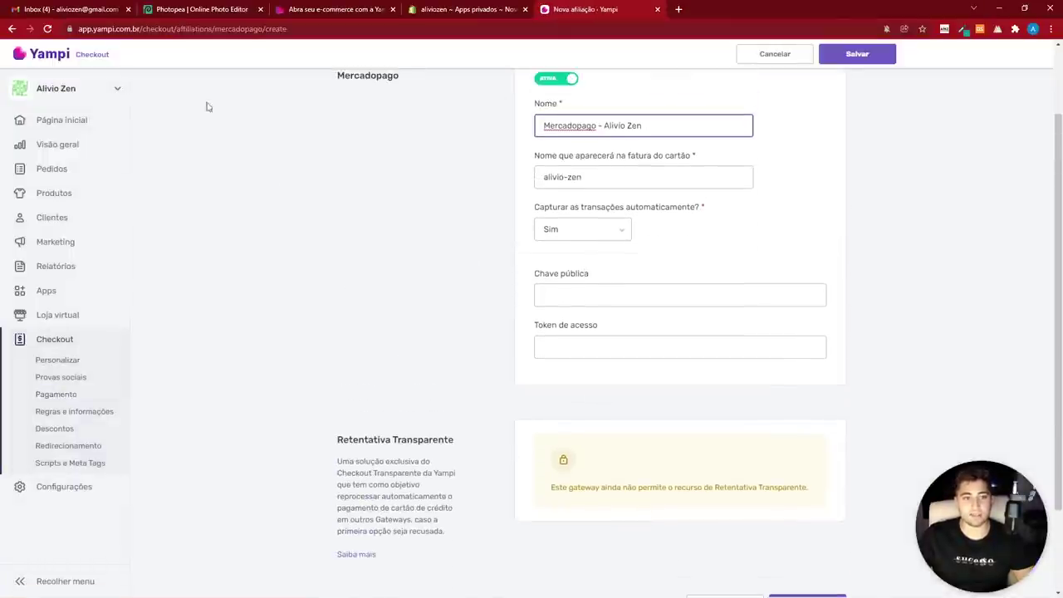
left_click(678, 9)
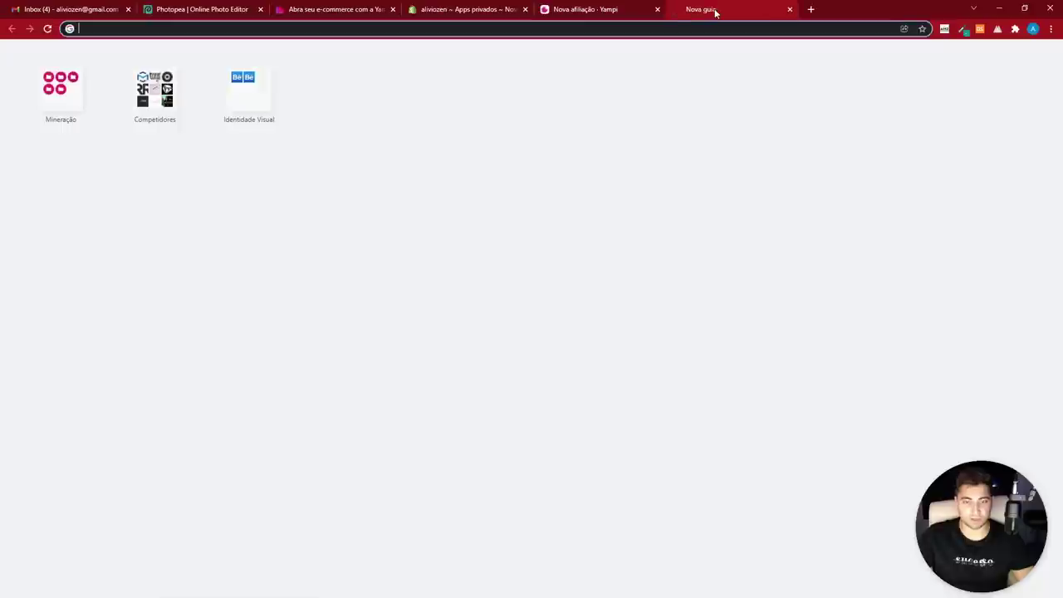
type("mercadopago")
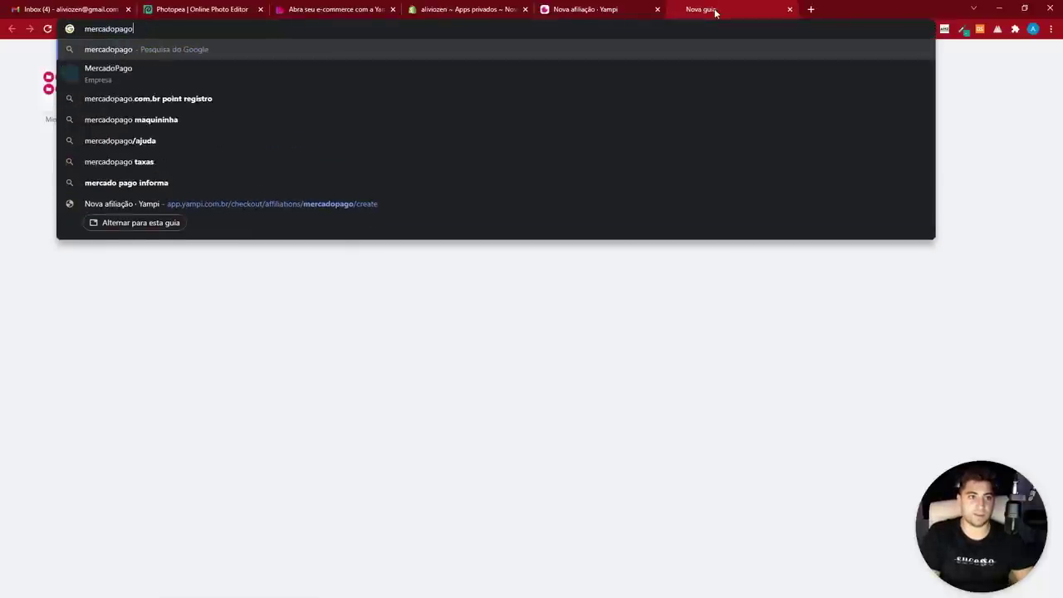
key("Return")
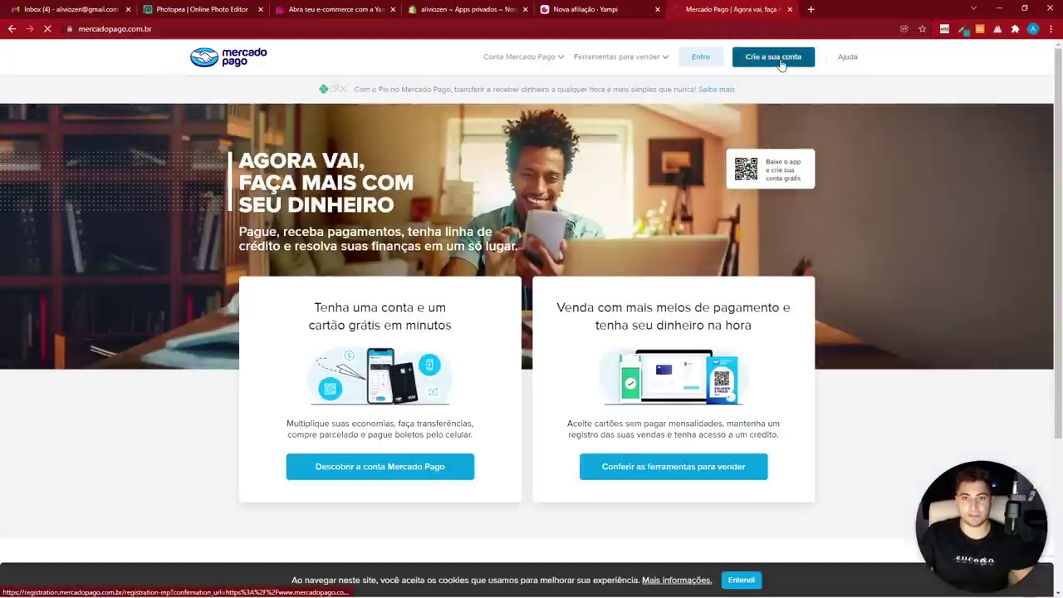
left_click(780, 64)
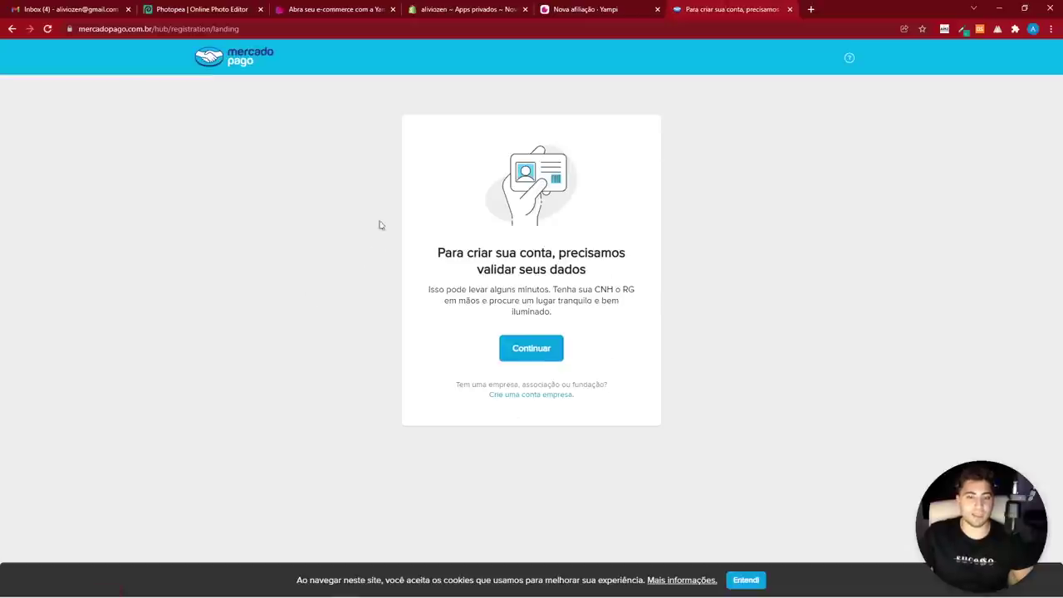
left_click_drag(436, 142, 659, 337)
left_click_drag(581, 321, 357, 120)
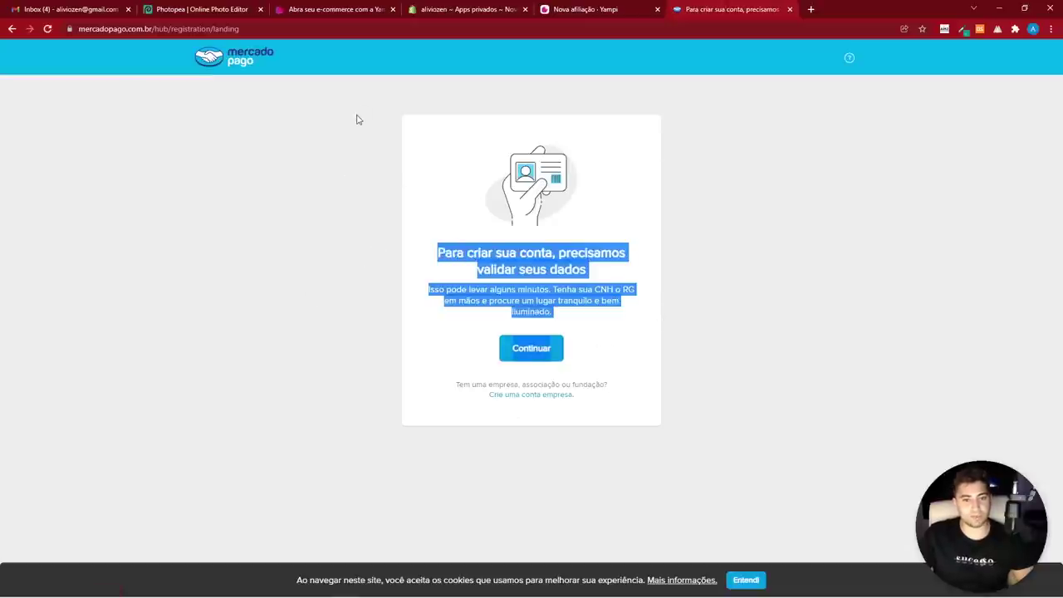
triple_click(595, 313)
left_click_drag(456, 253, 622, 365)
left_click(556, 346)
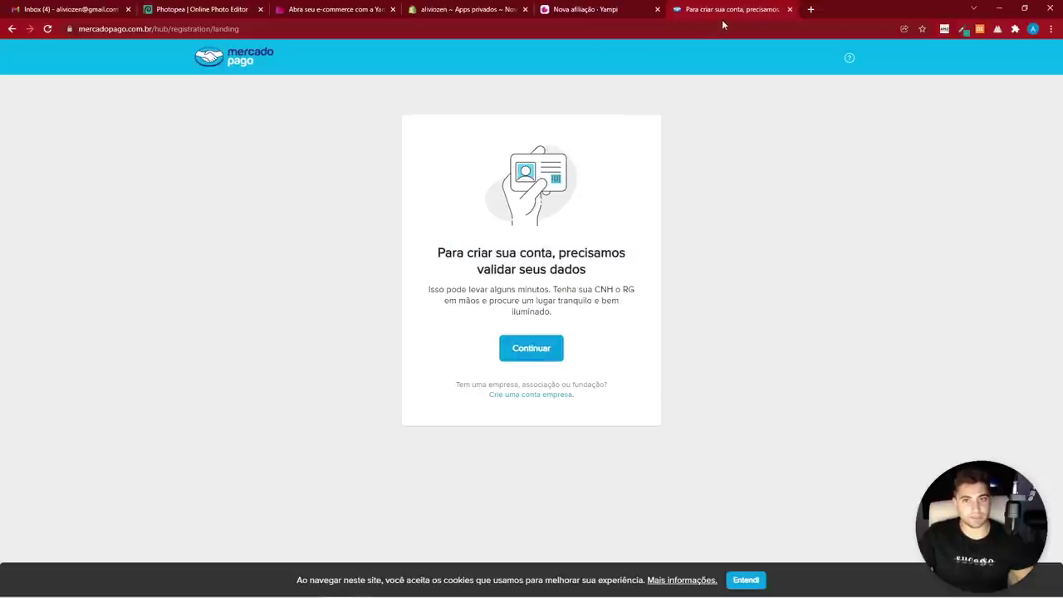
left_click(789, 10)
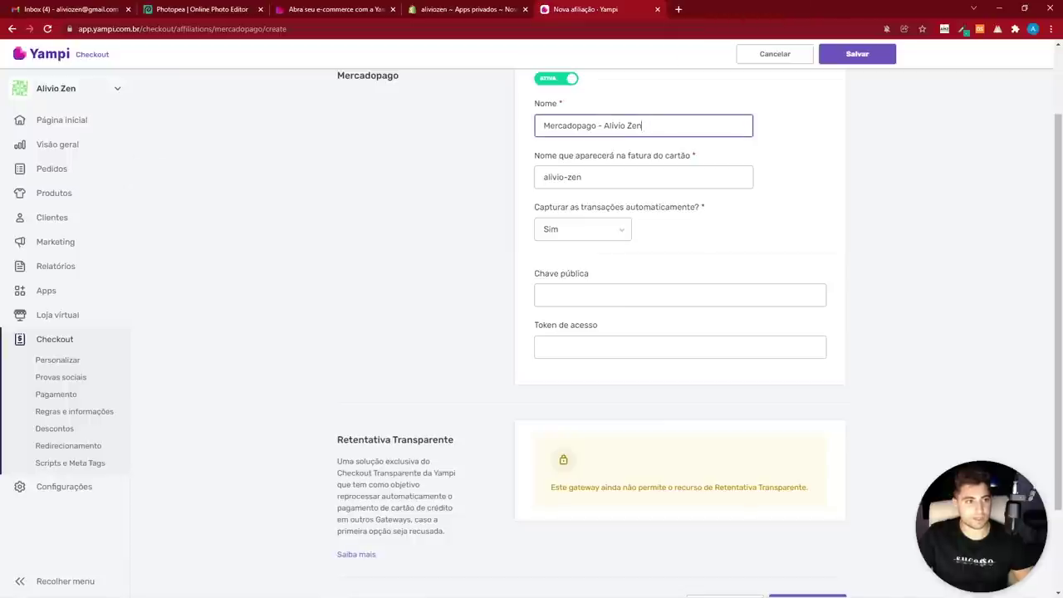
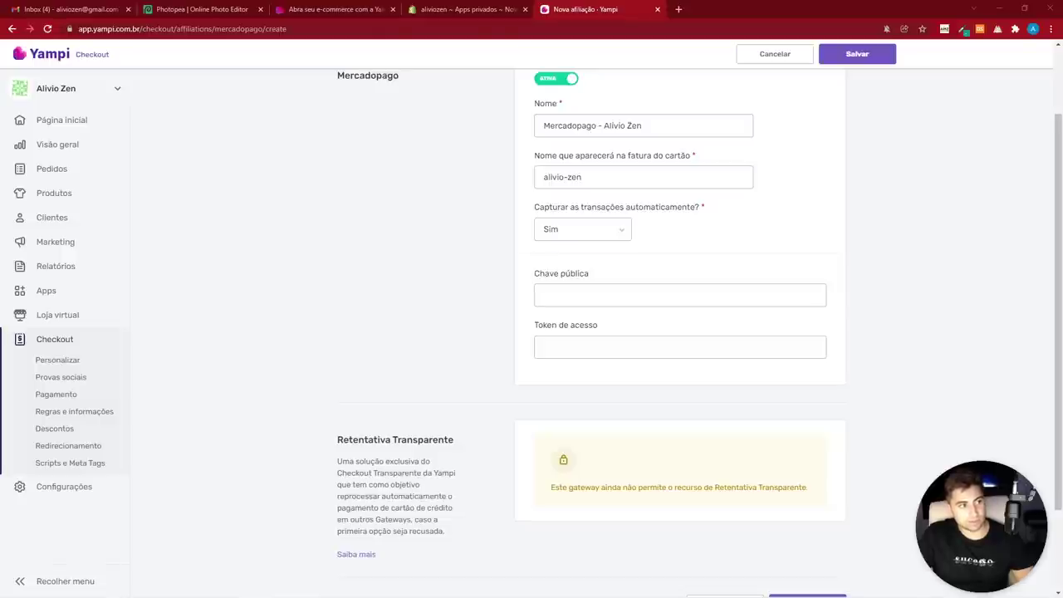
Step: Move the Mercado Pago window aside and bring the Yampi affiliation form back to front
left_click_drag(0, 91, 308, 36)
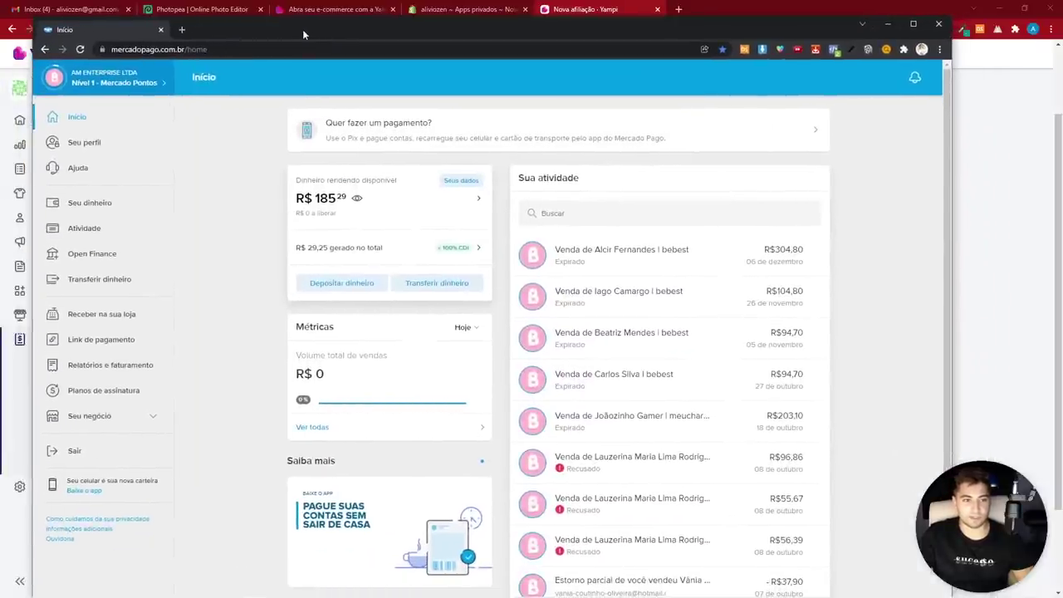
double_click(302, 29)
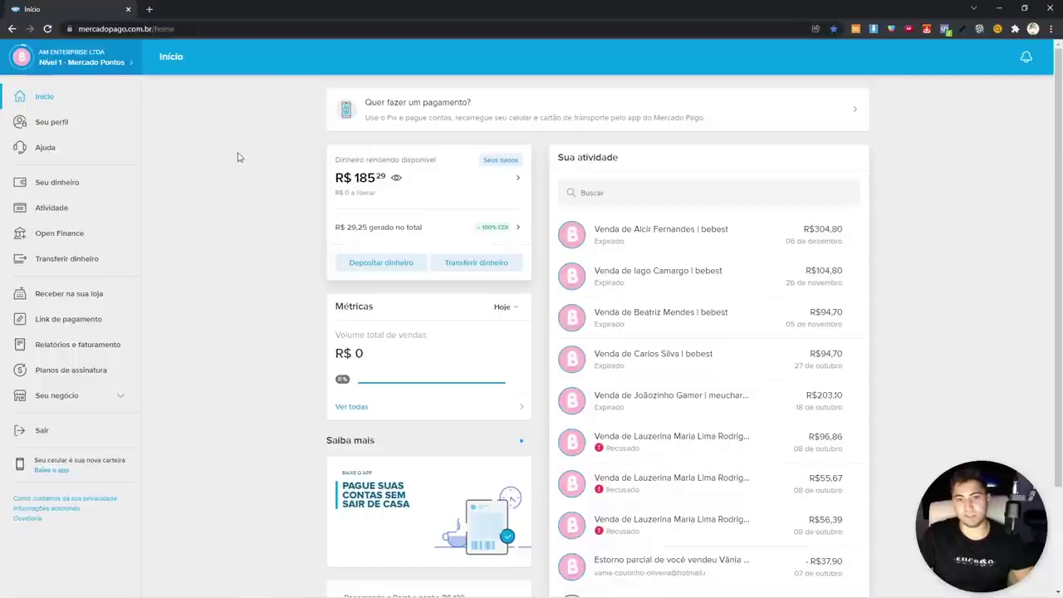
left_click_drag(196, 12, 8, 10)
left_click(536, 373)
scroll(441, 297, "up", 1)
scroll(478, 317, "down", 3)
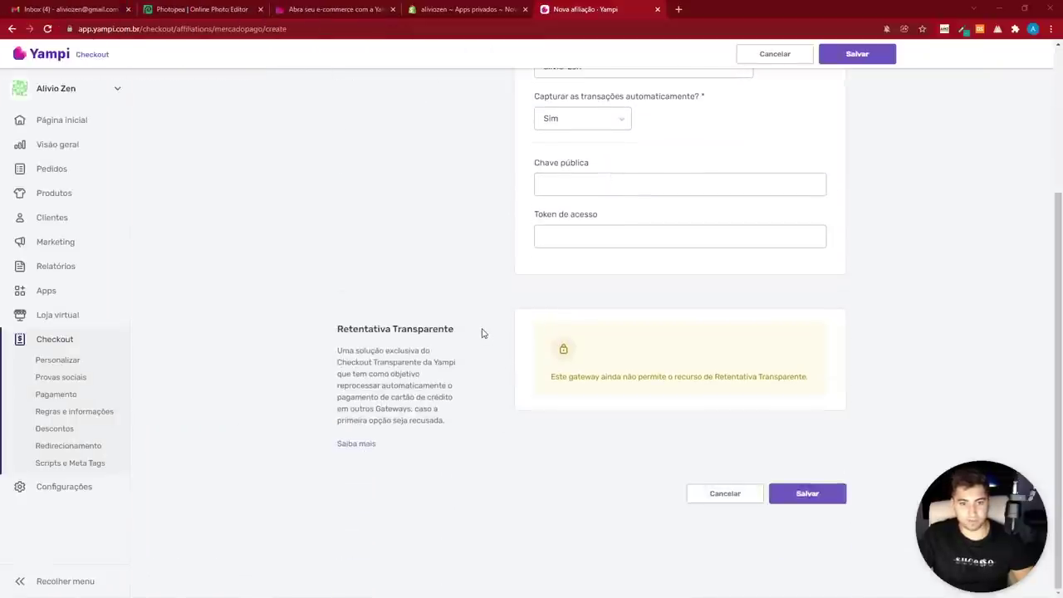
scroll(481, 336, "up", 3)
scroll(495, 327, "down", 3)
scroll(477, 340, "up", 3)
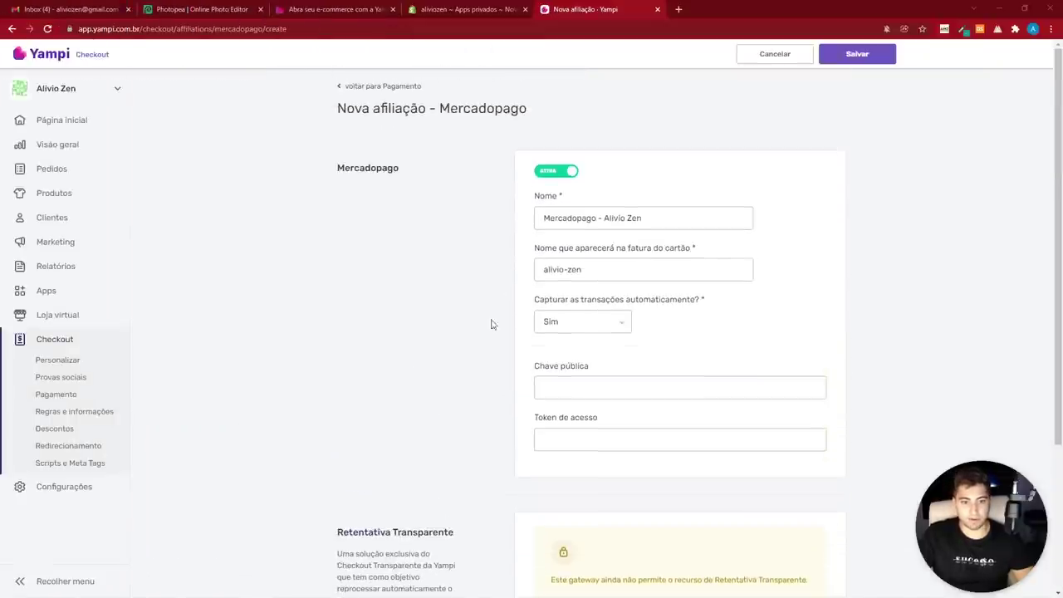
Step: Search 'yampi configurar mercado pago' in a new tab and open the Mercadopago help article
left_click(679, 9)
type("yampi con")
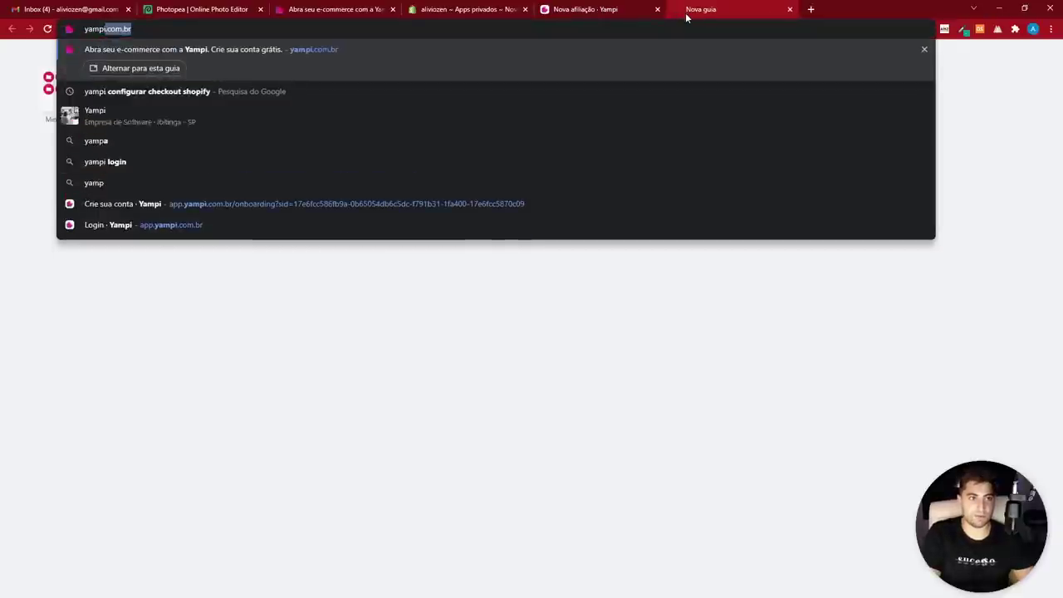
type("figurar")
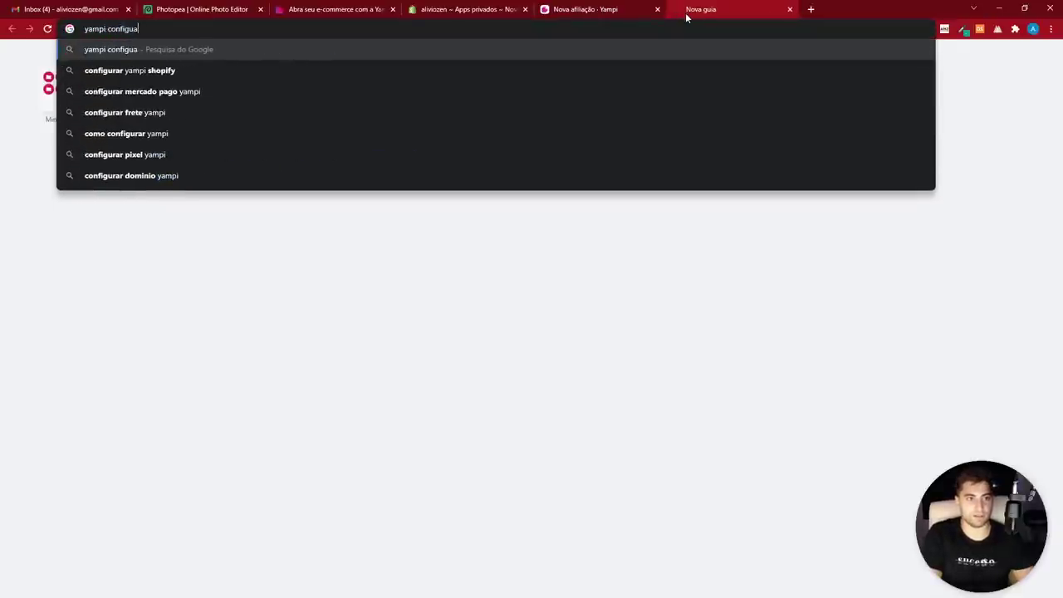
type(" mercado pago")
key("Return")
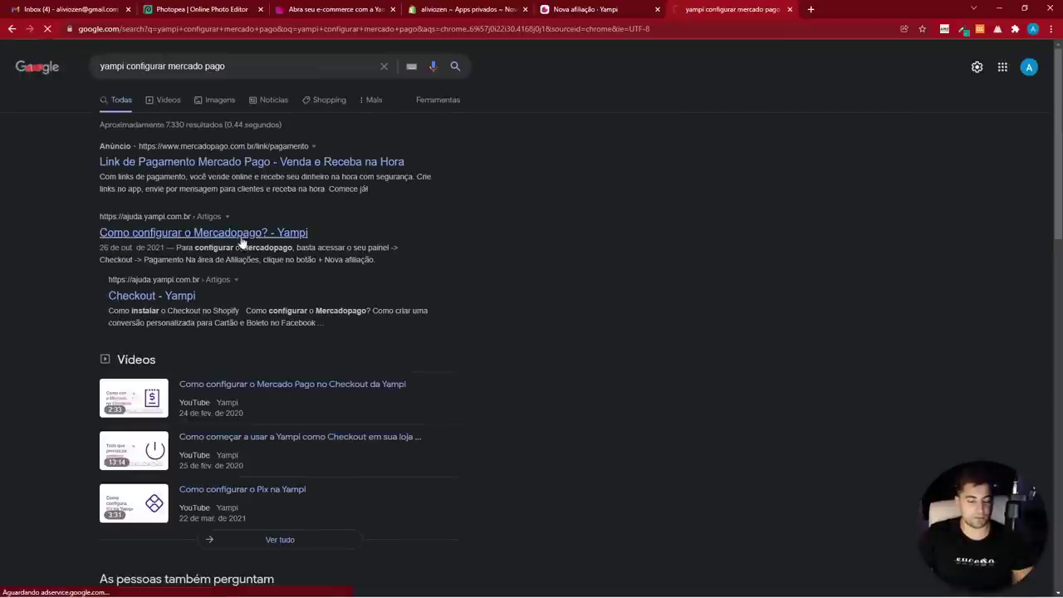
left_click(176, 241)
Step: Copy the link address of the article's 'deste link' credentials link
scroll(396, 266, "down", 5)
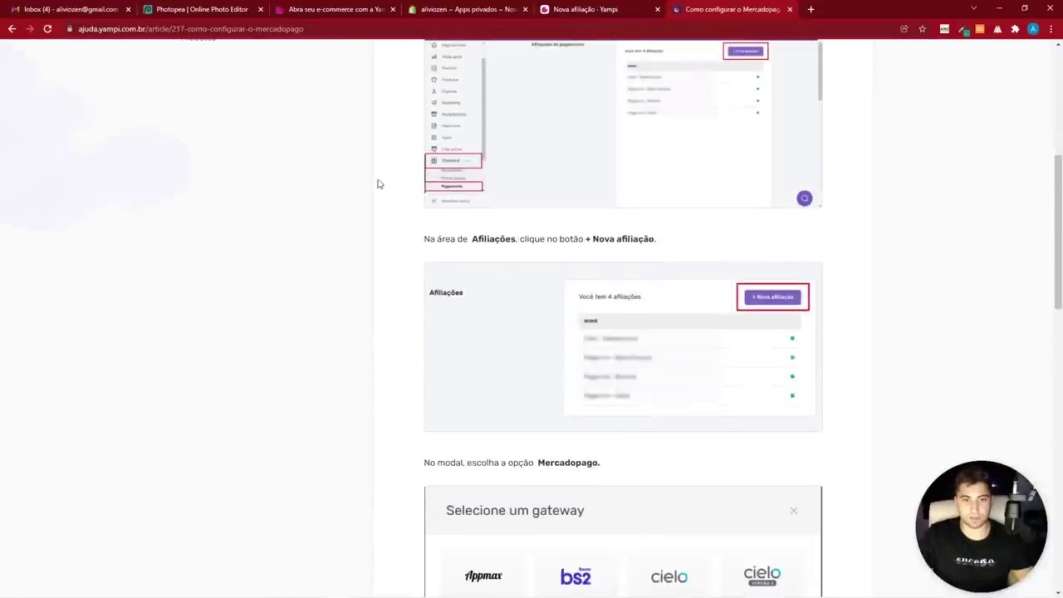
scroll(426, 352, "up", 1)
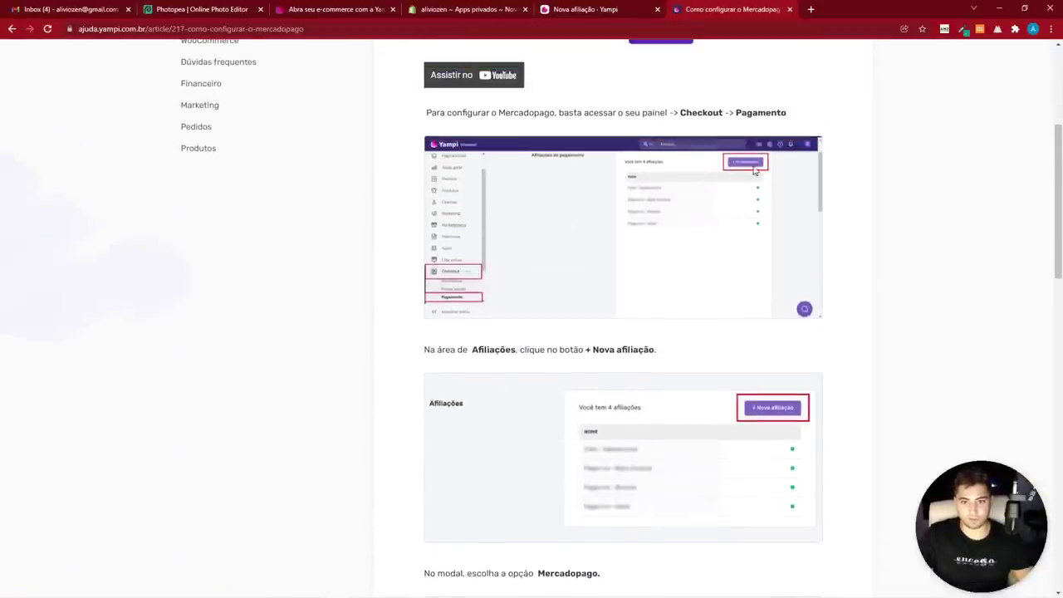
scroll(806, 254, "down", 8)
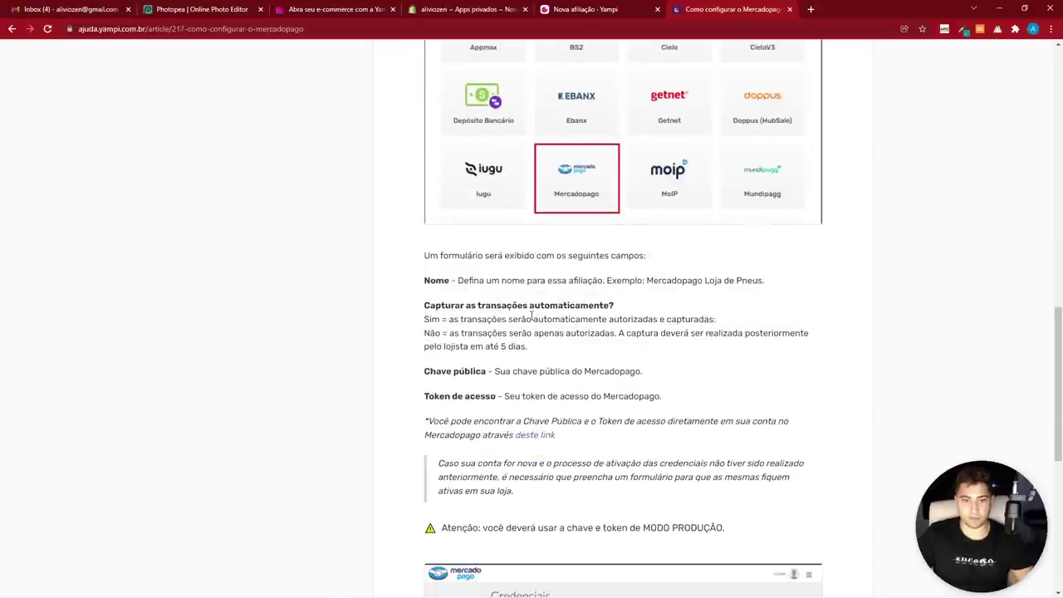
right_click(526, 436)
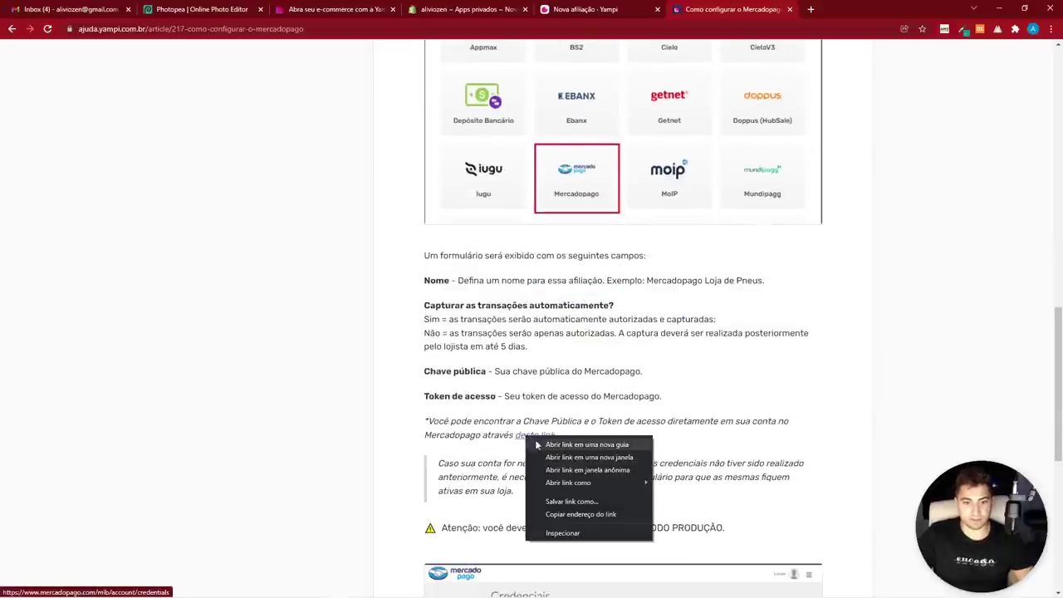
left_click(581, 514)
Step: In the maximized Mercado Pago window, load the copied credentials URL in a new tab
scroll(581, 465, "down", 1)
key("alt+Tab")
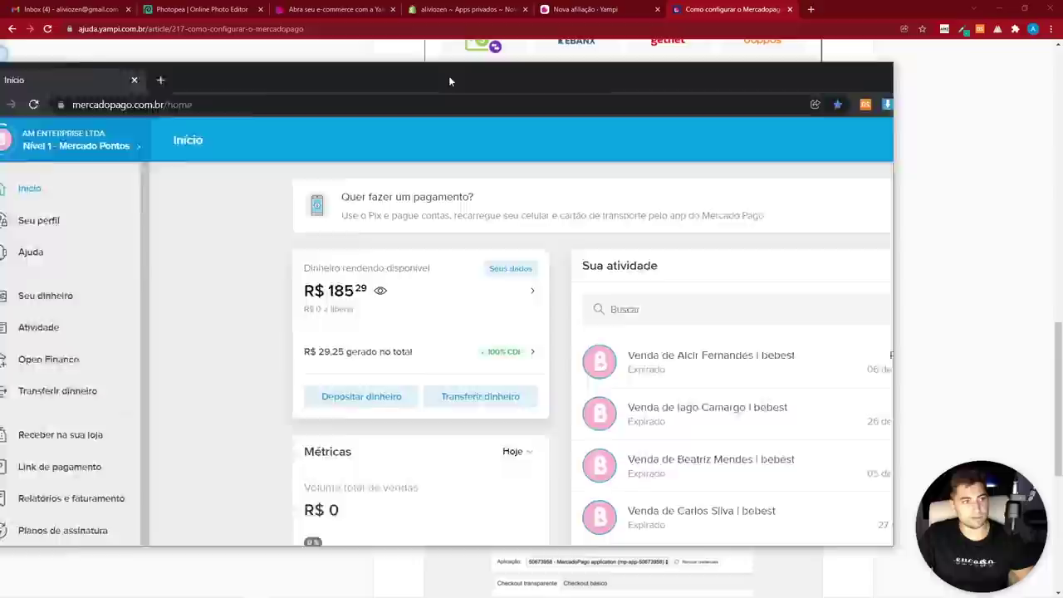
double_click(563, 77)
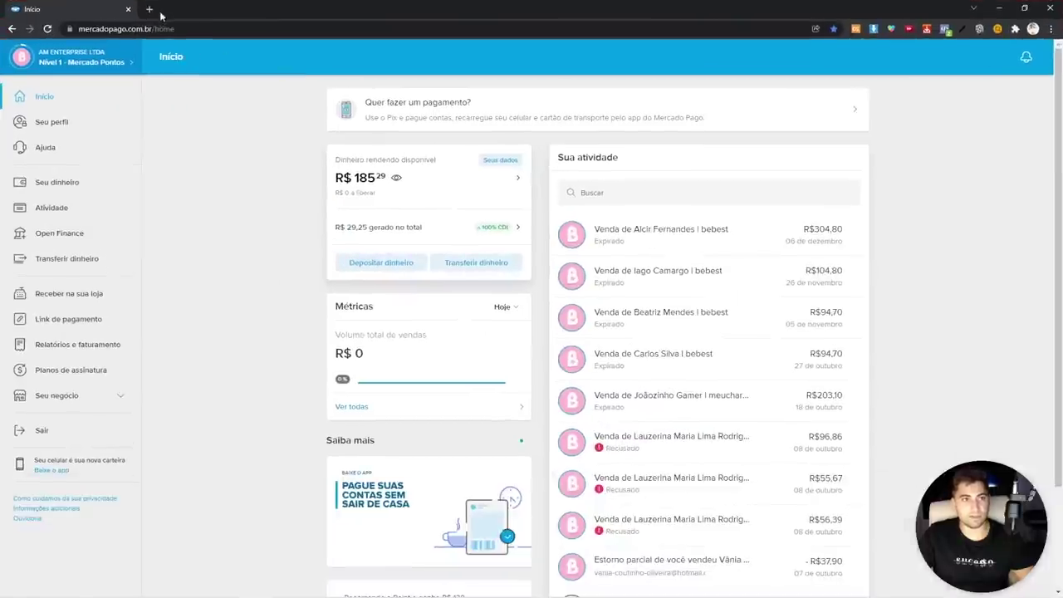
left_click(149, 9)
key("ctrl+v")
key("Return")
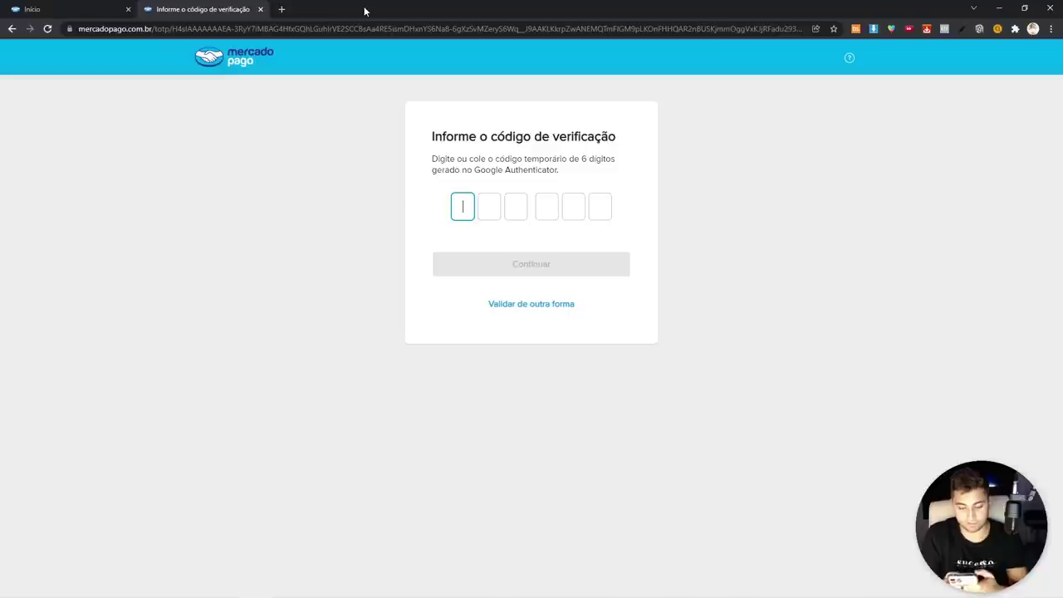
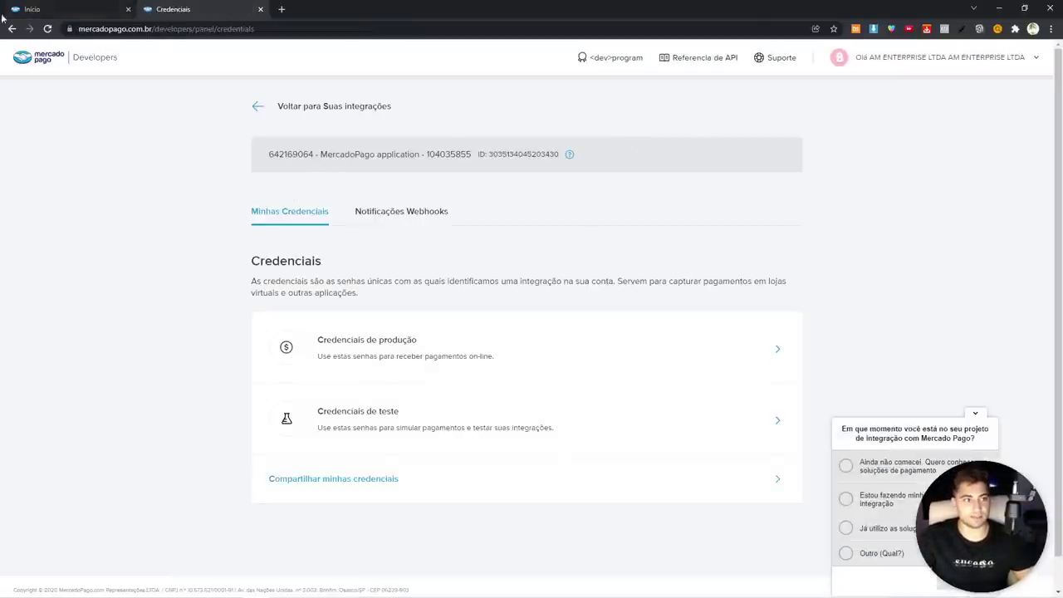
Step: Enter the authenticator verification code, correcting a wrong attempt, then shrink the credentials window
left_click_drag(348, 8, 81, 74)
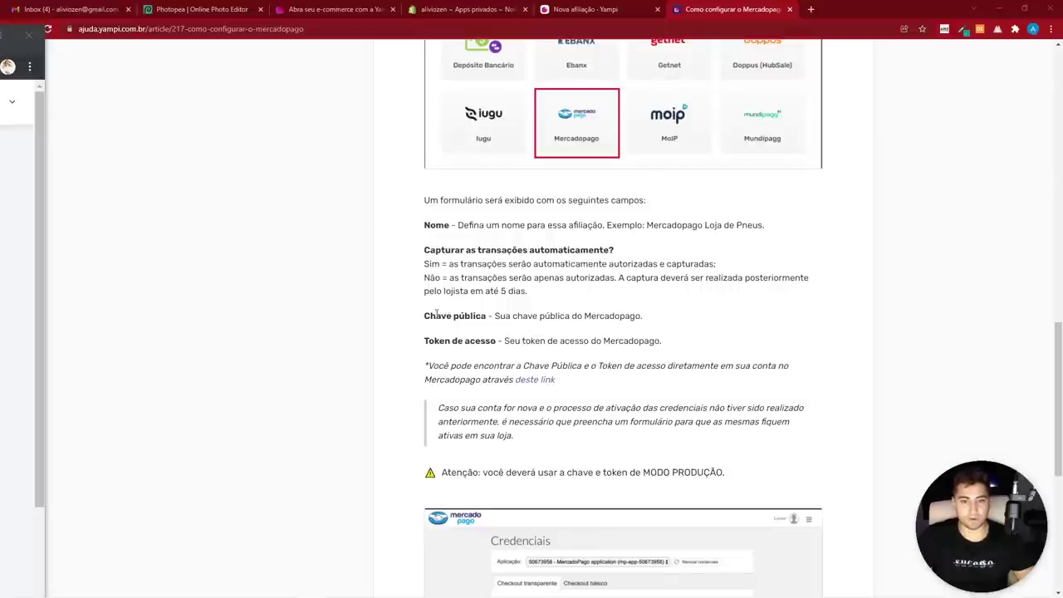
Step: Highlight the article's 'Chave pública' line, then return to the 'Nova afiliação - Yampi' tab
left_click_drag(436, 312, 606, 319)
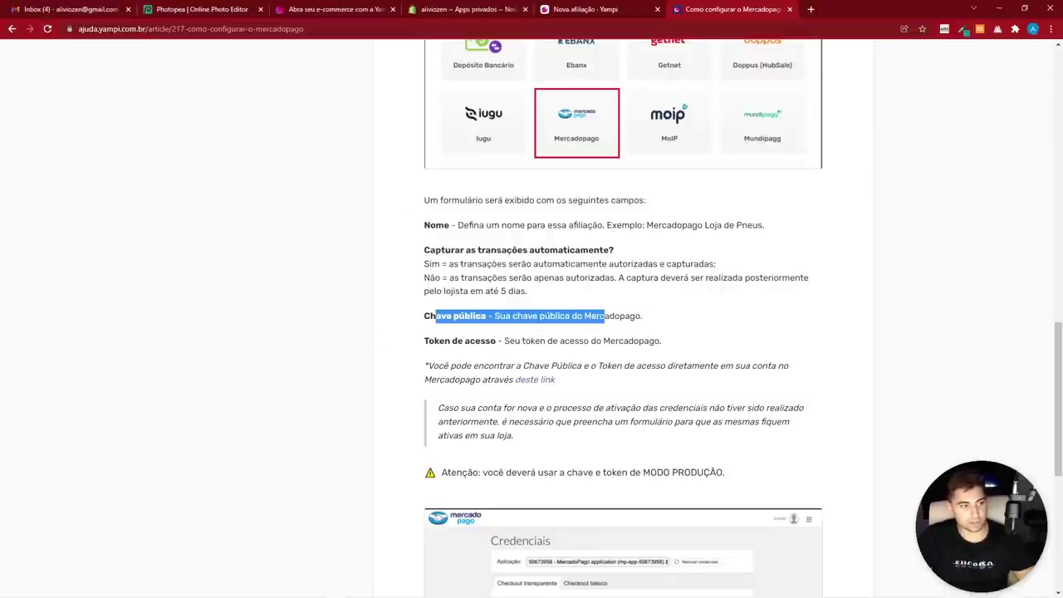
key("alt+Tab")
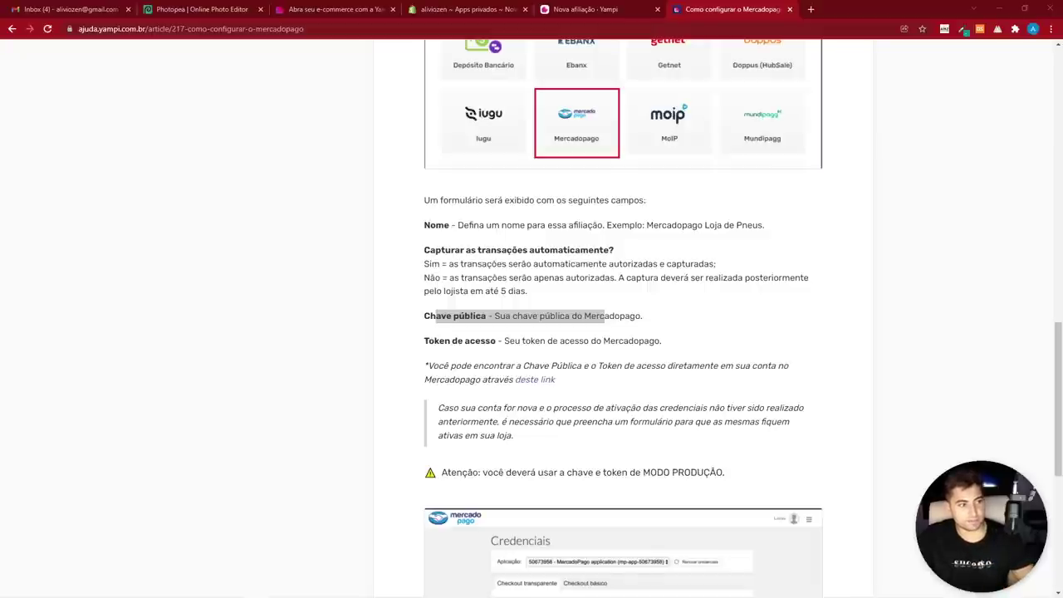
key("alt+Tab")
left_click_drag(427, 50, 0, 25)
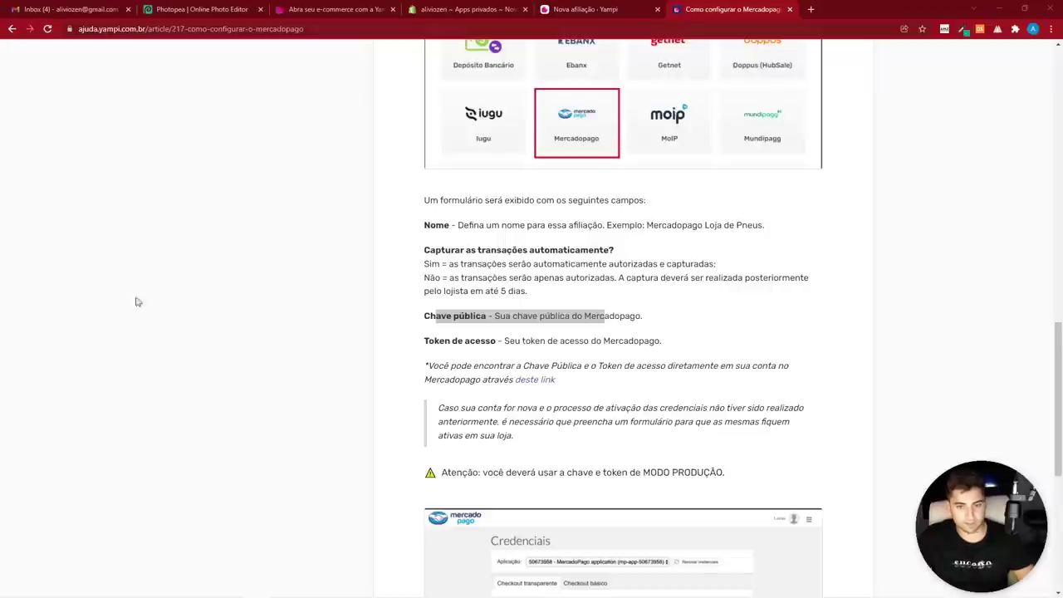
key("ctrl+shift+Tab")
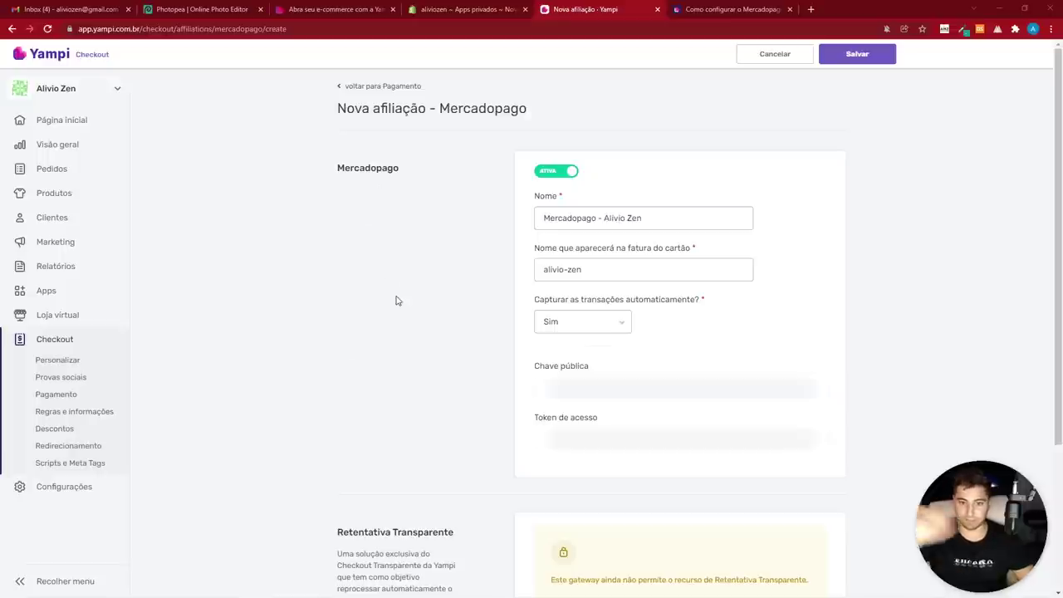
Step: Save the Mercadopago affiliation with card-statement name corrected to 'ALIVIOZEN'
scroll(407, 309, "down", 2)
scroll(427, 313, "up", 2)
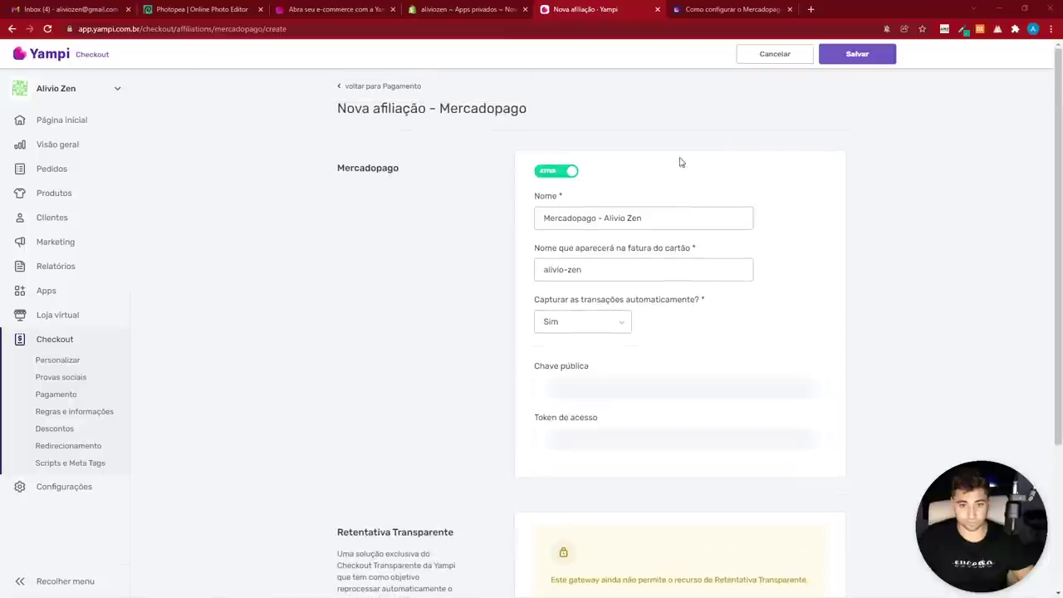
left_click(868, 55)
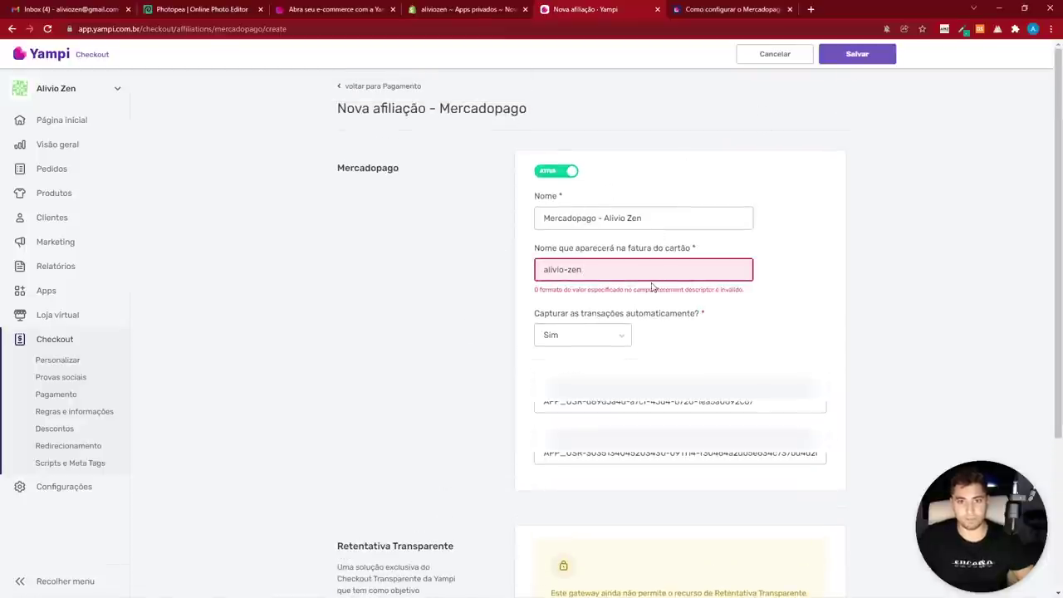
triple_click(626, 277)
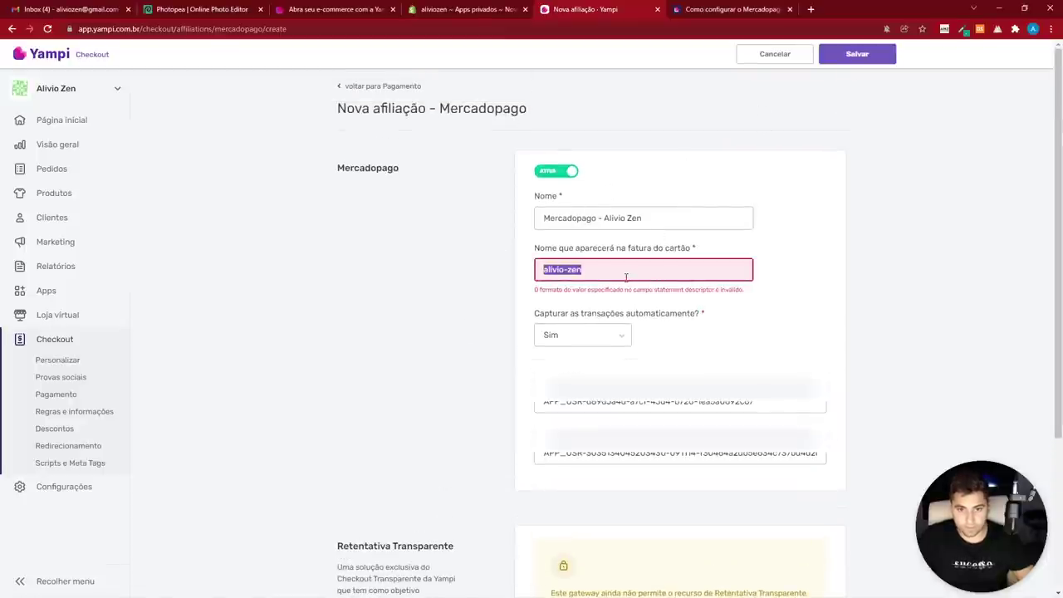
type("ALIVIOZEN")
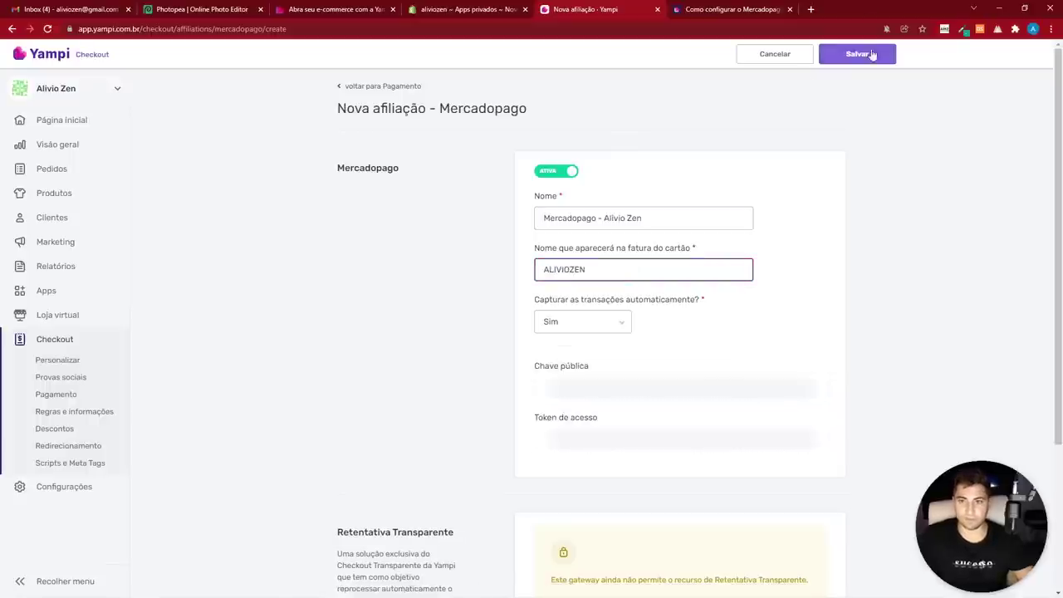
left_click(870, 53)
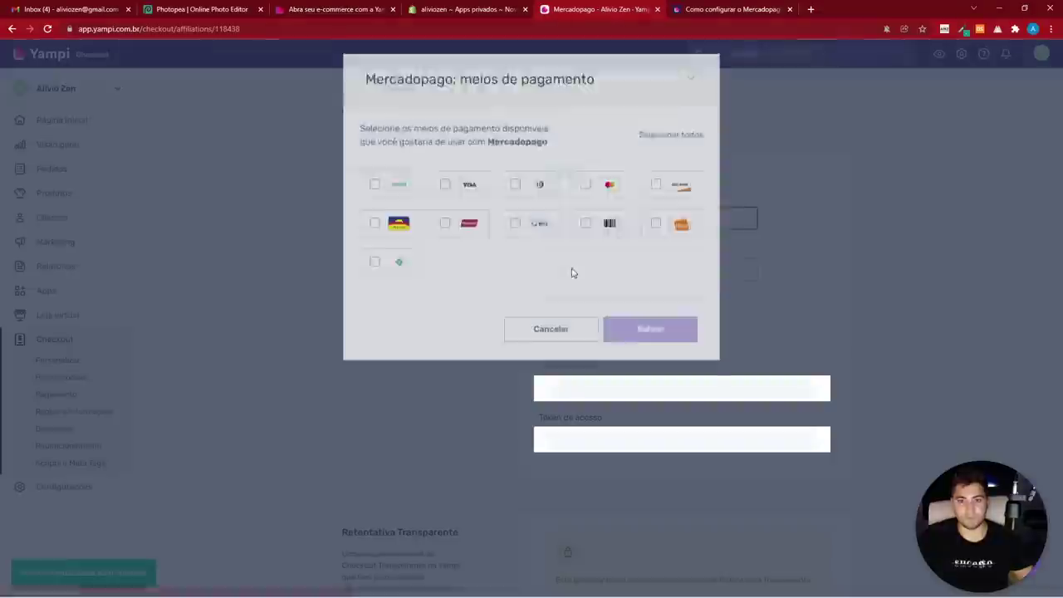
Step: Enable Amex, Visa, Diners, Mastercard, Discover, Aura, Hipercard, Elo, Hiper and boleto, then save
left_click(375, 196)
left_click(447, 208)
left_click(518, 209)
left_click(589, 211)
left_click(657, 208)
left_click(375, 235)
left_click(469, 239)
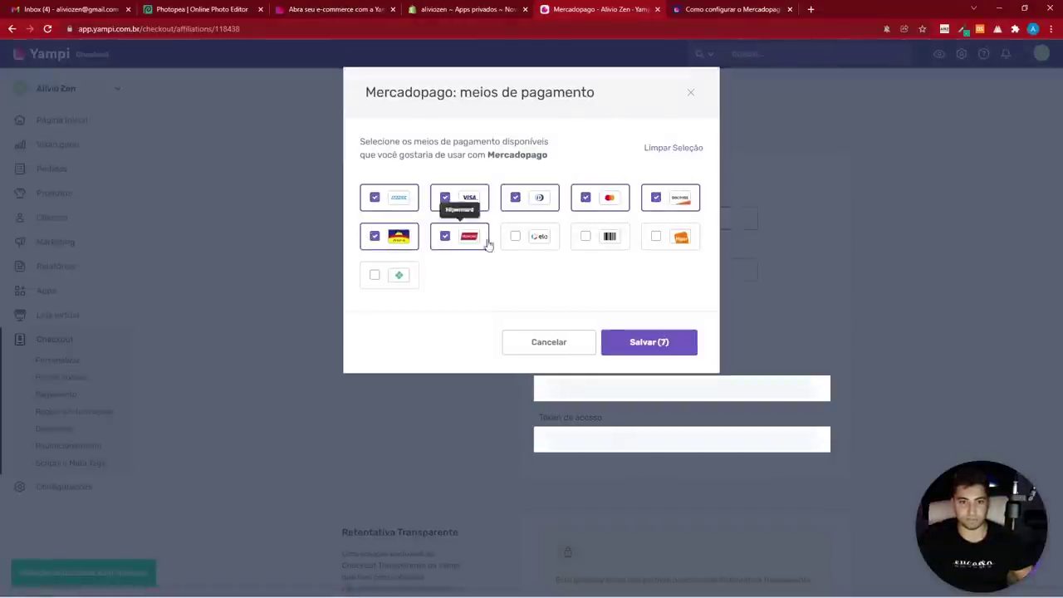
left_click(516, 237)
left_click(668, 241)
left_click(590, 238)
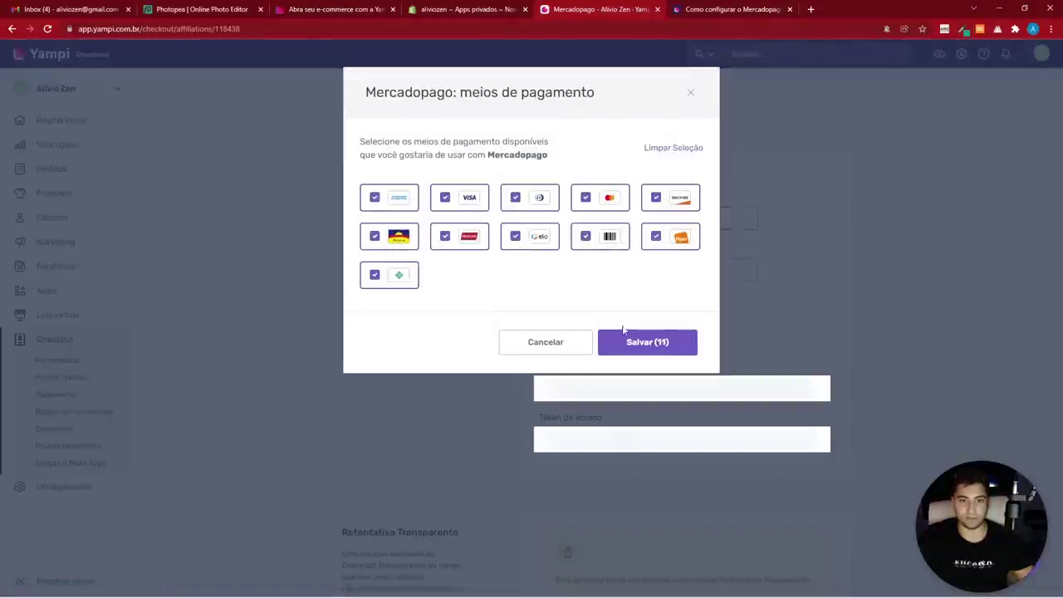
left_click(601, 334)
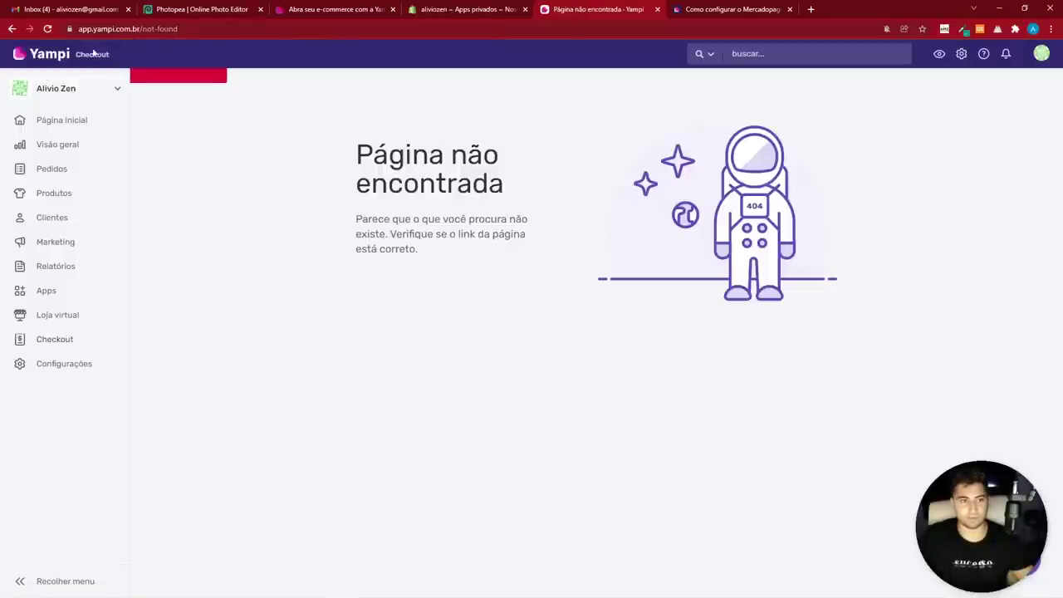
Step: Reload and open Checkout > Pagamento, briefly checking the social proof and rules sections
key("F5")
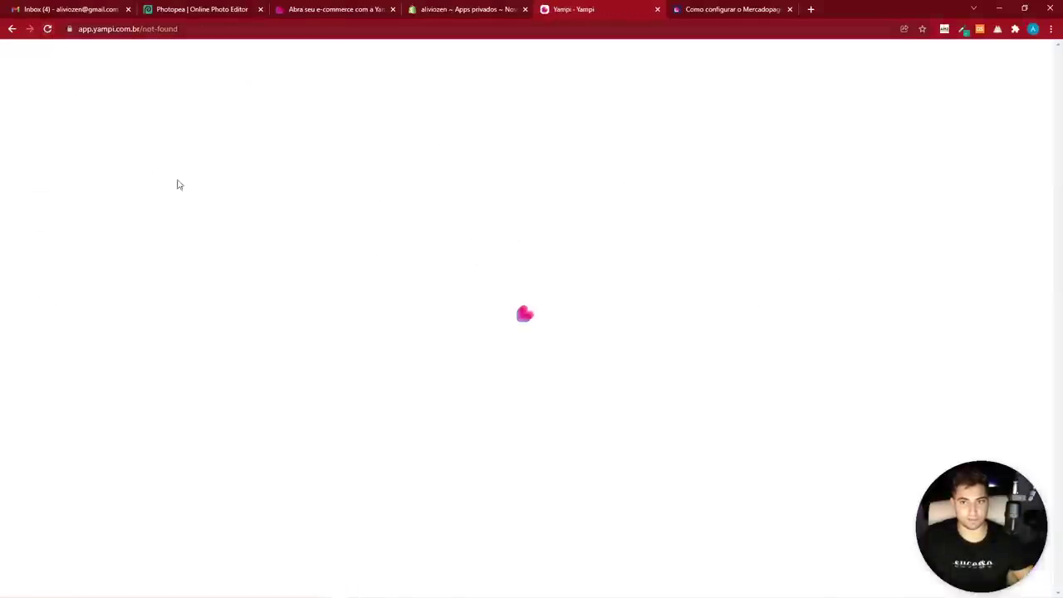
mouse_move(65, 362)
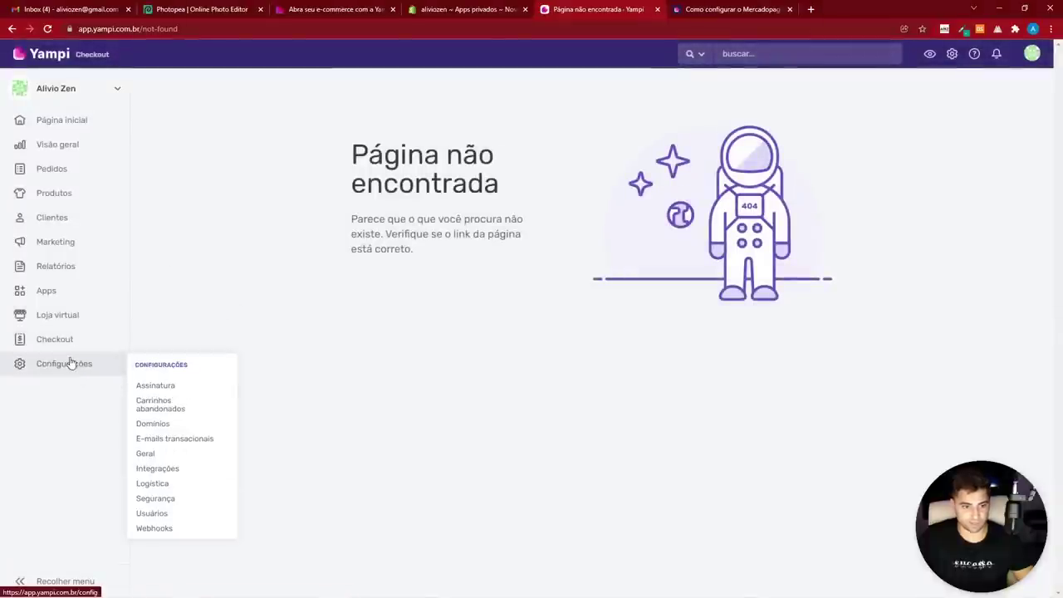
left_click(157, 387)
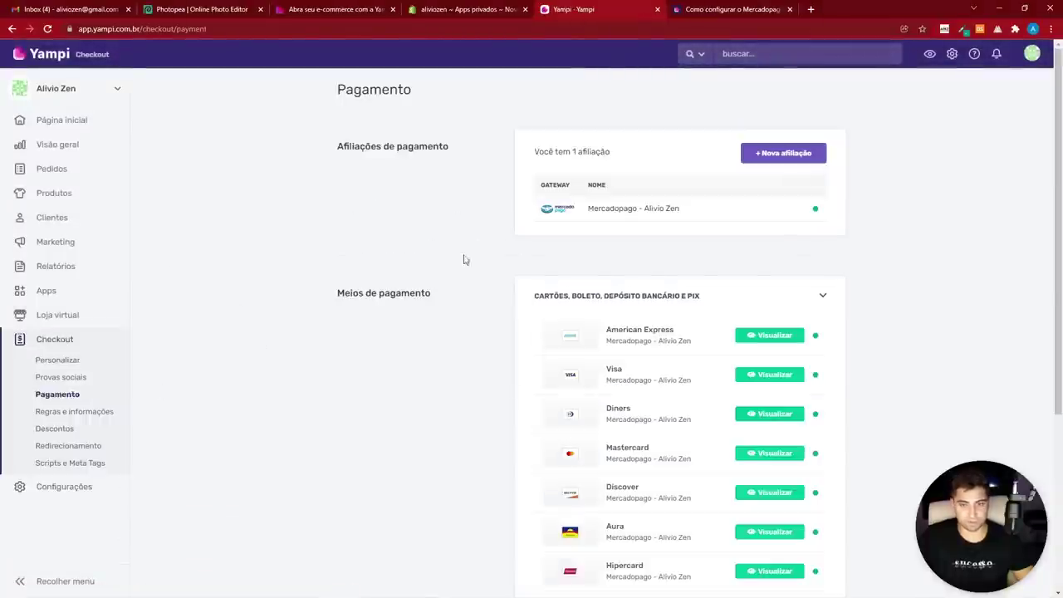
left_click(775, 216)
right_click(778, 218)
left_click(427, 261)
scroll(446, 275, "down", 3)
scroll(446, 274, "up", 3)
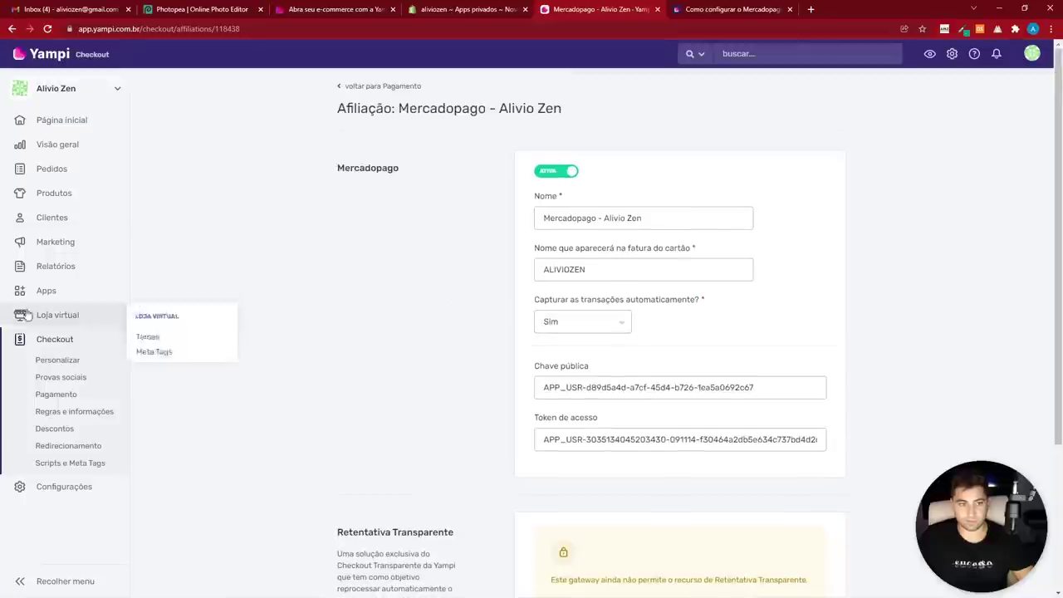
left_click(78, 378)
left_click(66, 412)
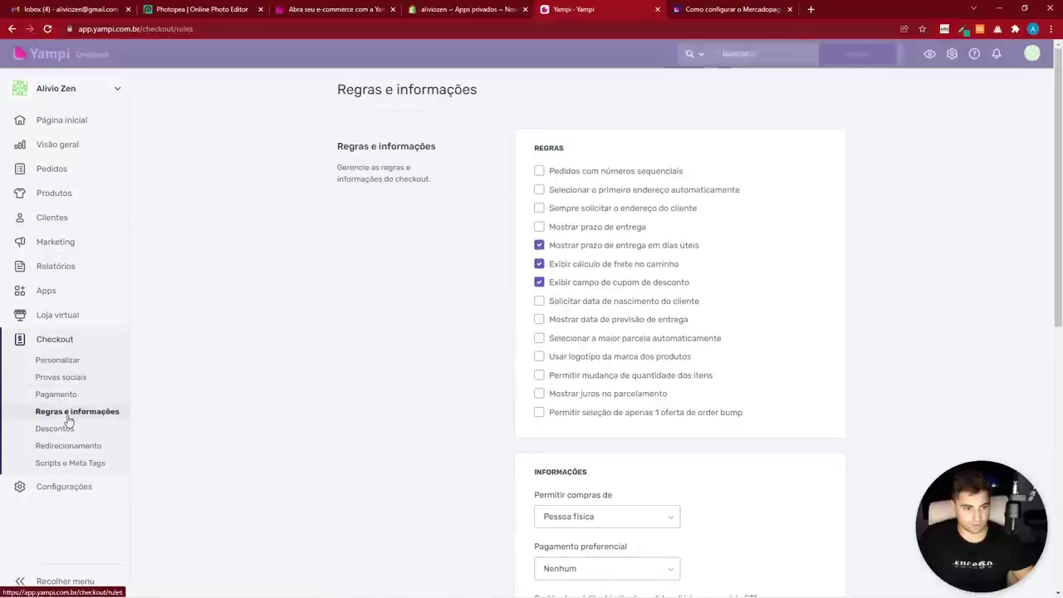
left_click(67, 395)
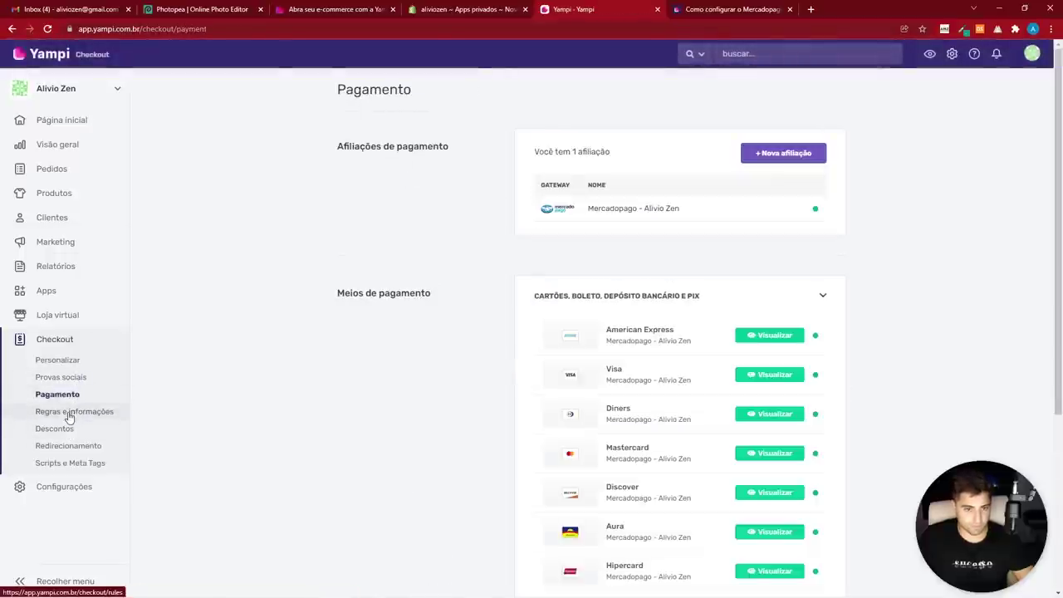
scroll(581, 341, "down", 3)
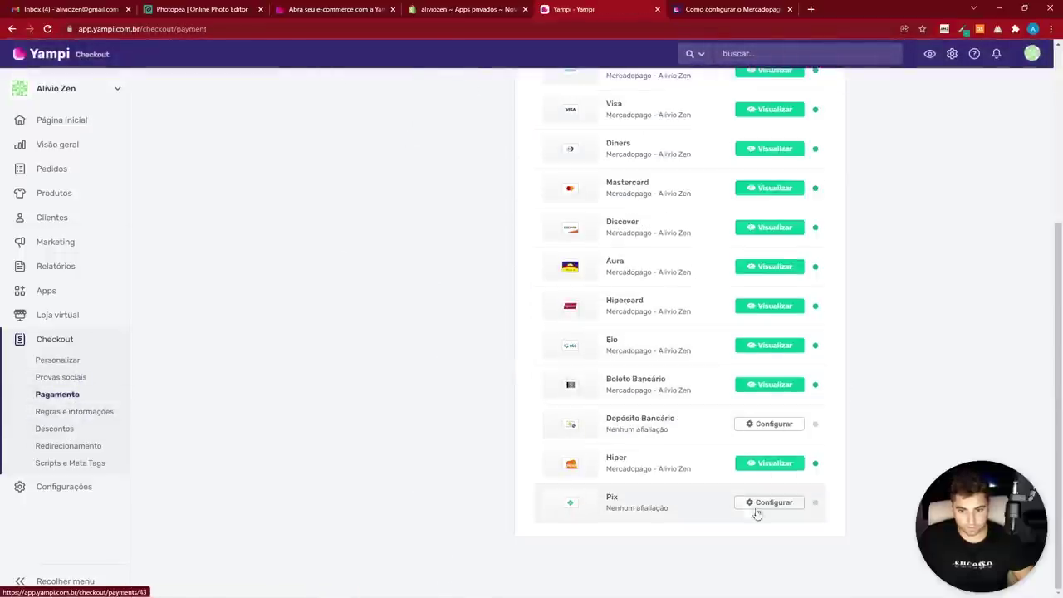
Step: Configure Pix with affiliation Mercadopago - Alivio Zen and a 5% discount, and save
left_click(756, 511)
left_click(606, 221)
left_click(587, 249)
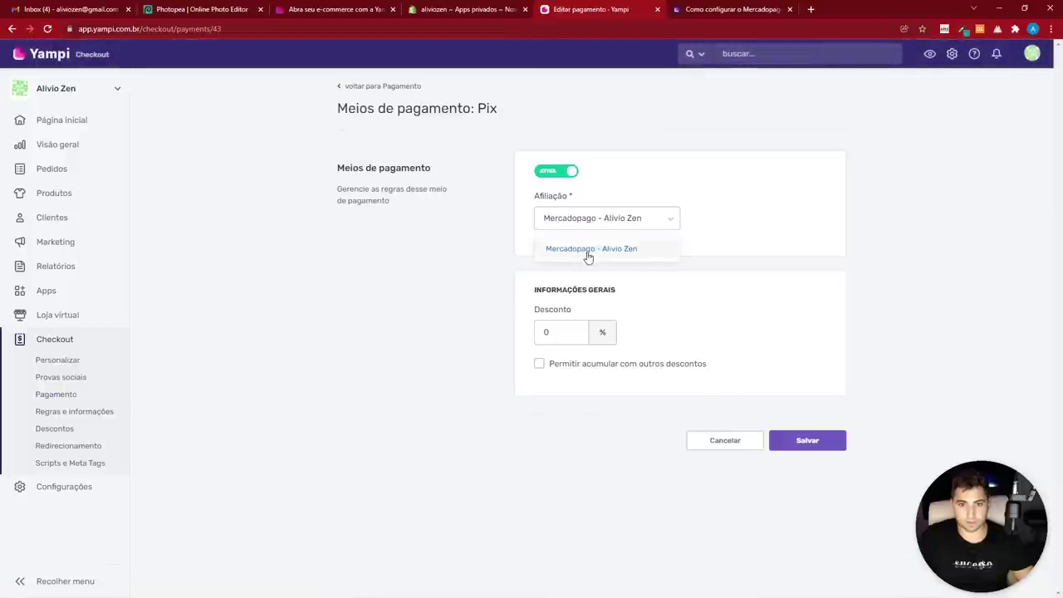
left_click(563, 339)
type("5")
left_click(806, 440)
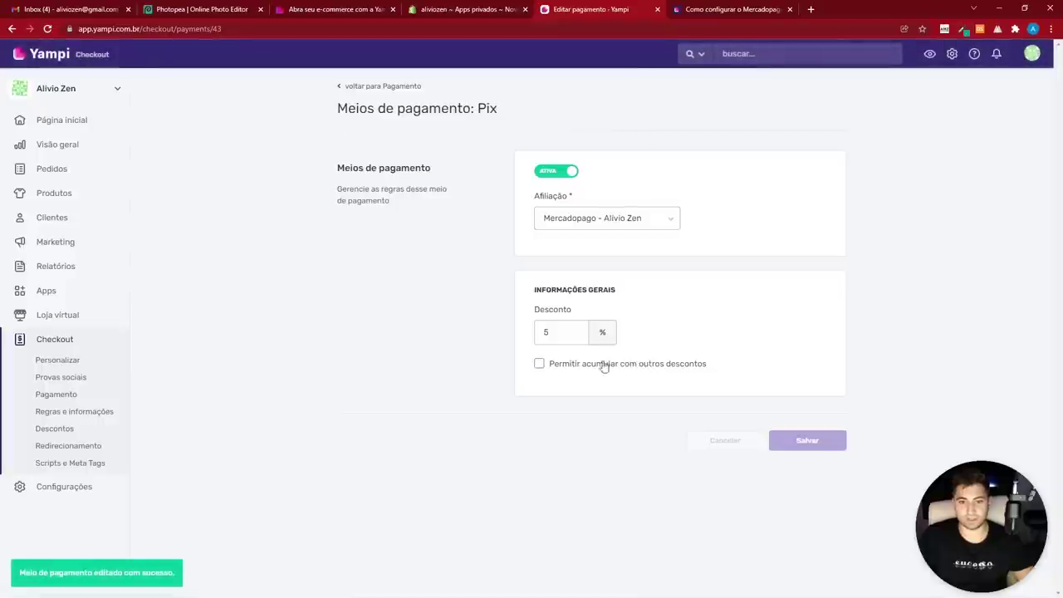
Step: Return to the payment methods list and open Checkout > Personalizar
left_click(363, 86)
scroll(565, 378, "down", 1)
scroll(673, 408, "down", 3)
scroll(686, 339, "up", 3)
scroll(550, 257, "up", 1)
scroll(550, 257, "down", 3)
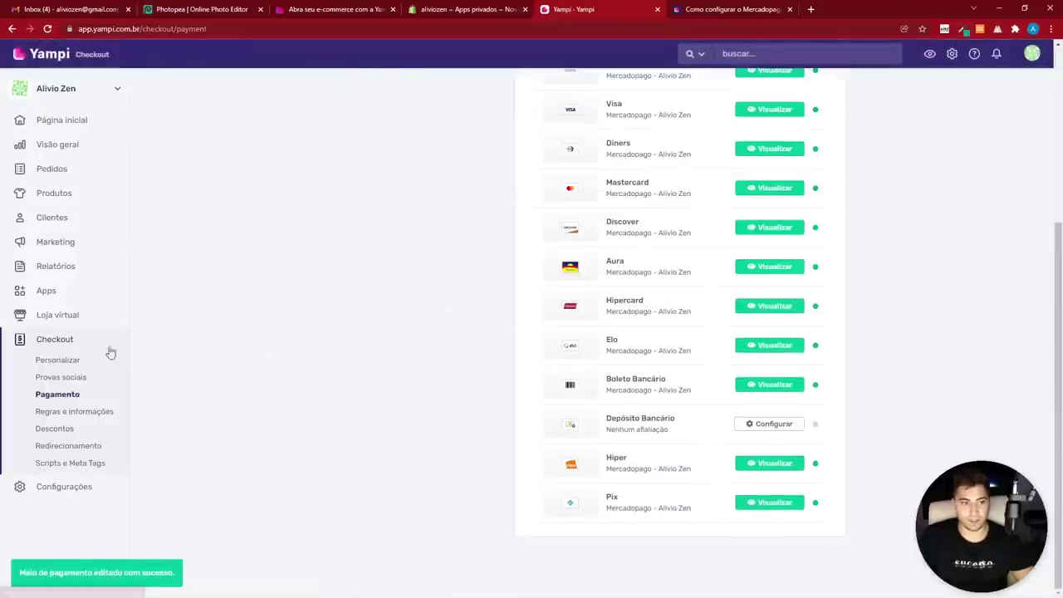
left_click(65, 359)
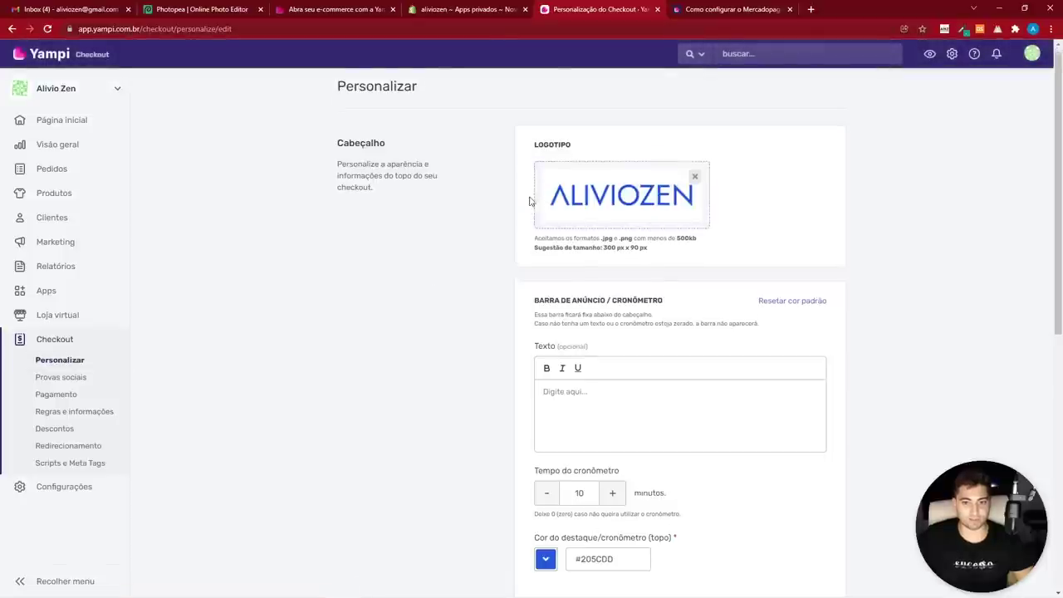
scroll(564, 216, "down", 2)
scroll(631, 166, "up", 1)
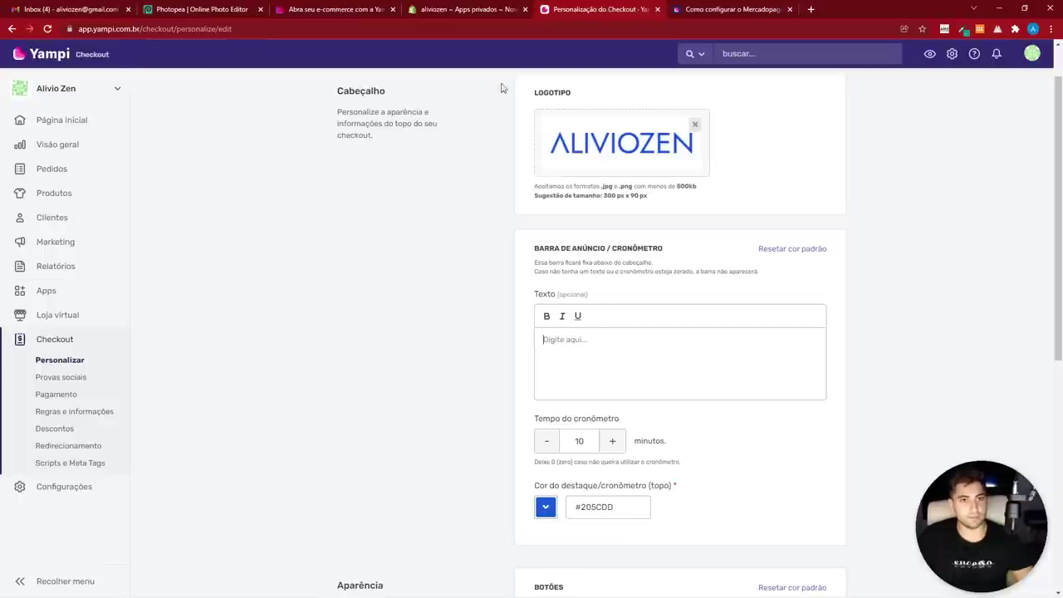
Step: Open the live AlivioZen storefront from the admin and go to the Prancha Lombar product page
left_click(452, 13)
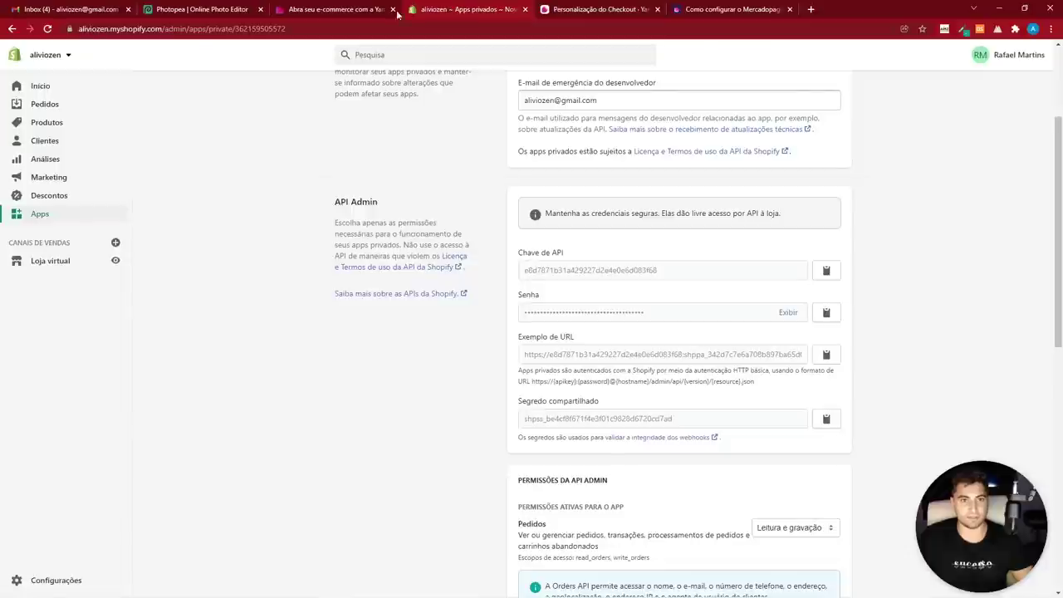
left_click(115, 261)
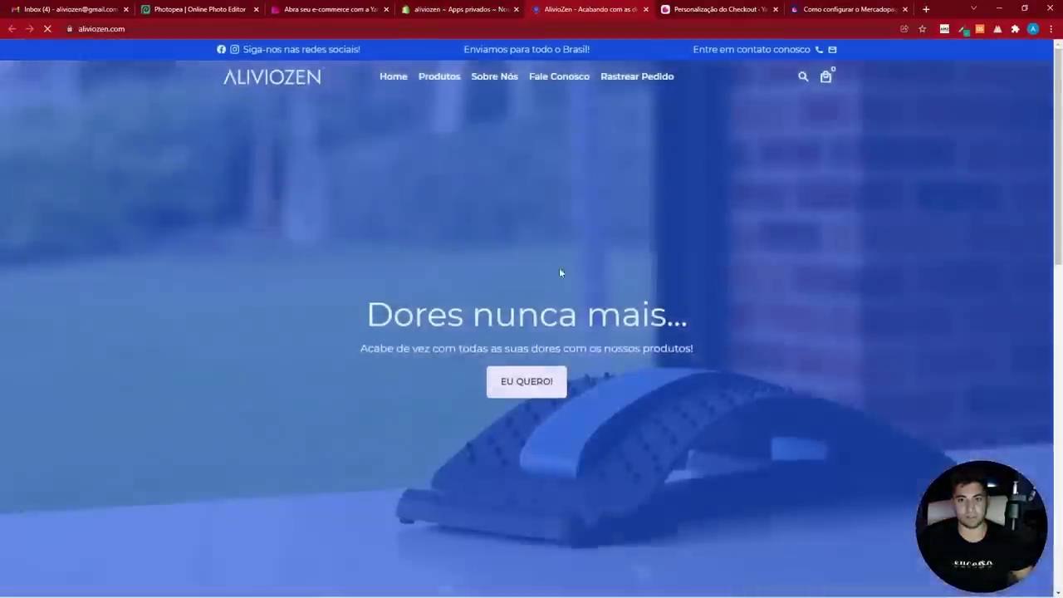
scroll(558, 267, "down", 5)
left_click(628, 336)
Step: Add Prancha Lombar to the cart, attempt checkout, reload, and return to the Shopify admin
left_click(679, 303)
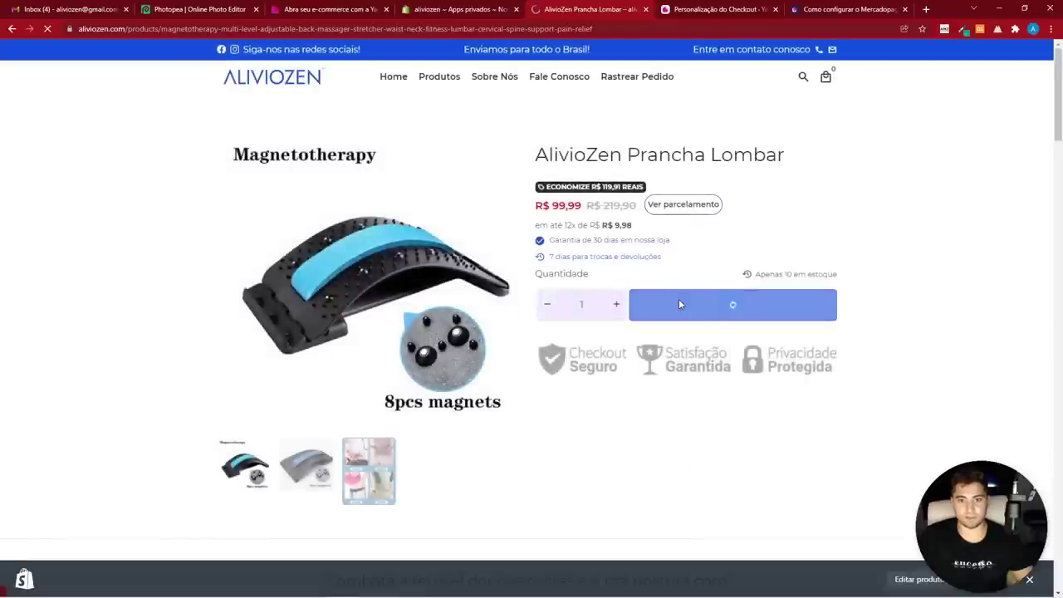
left_click(888, 533)
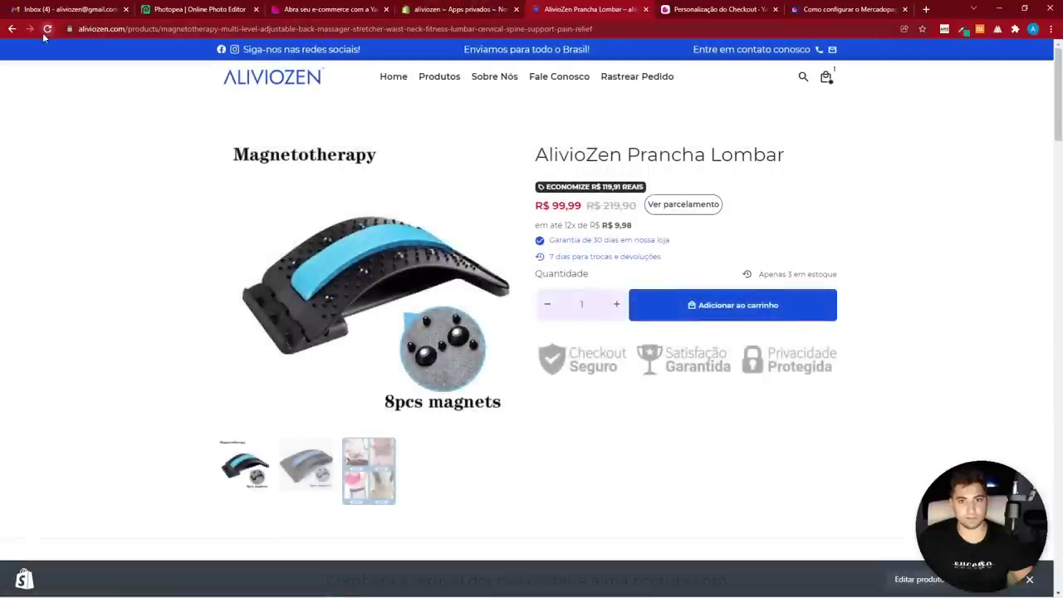
left_click(44, 32)
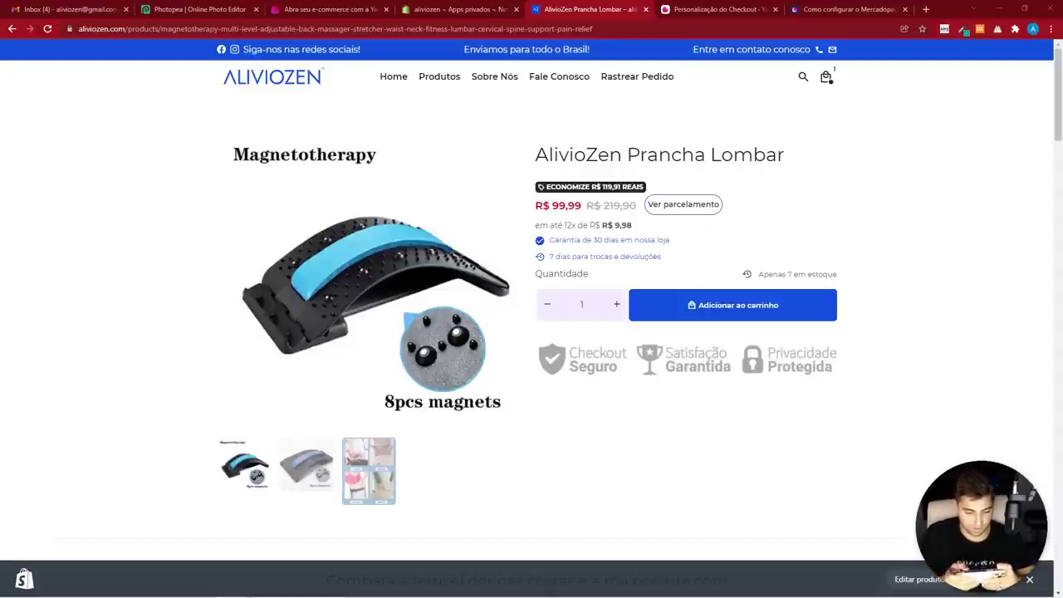
key("ctrl+shift+Tab")
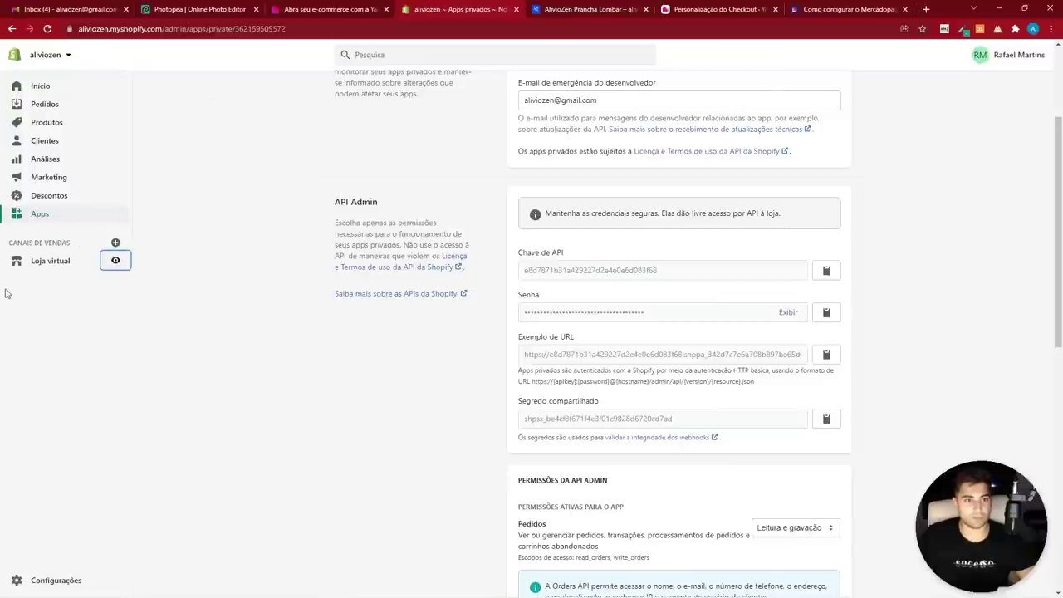
Step: Open the active theme's code editor and the YampiSnippet.liquid snippet file
left_click(52, 263)
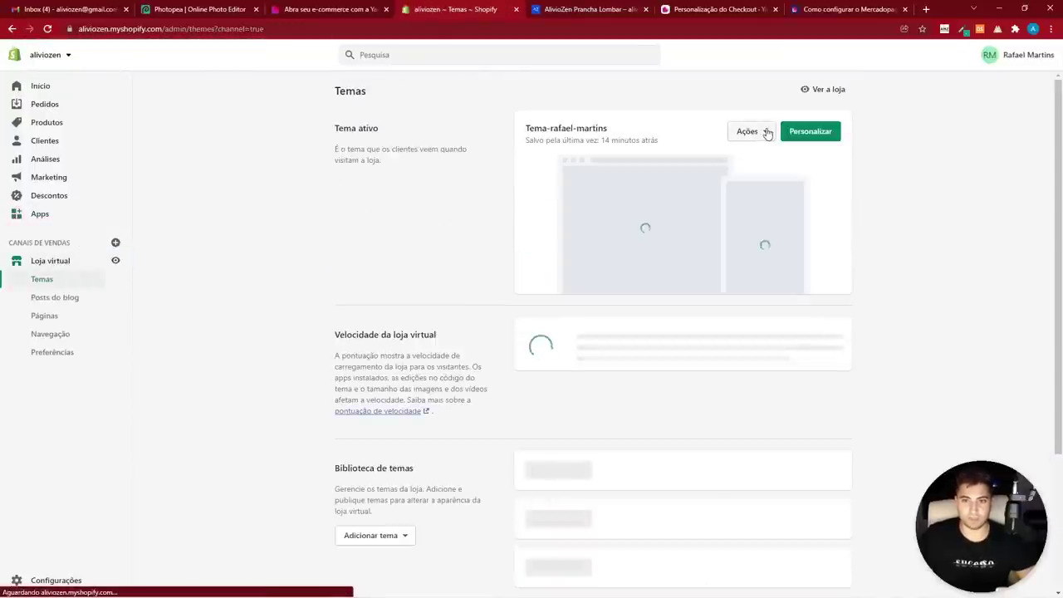
left_click(764, 132)
left_click(740, 257)
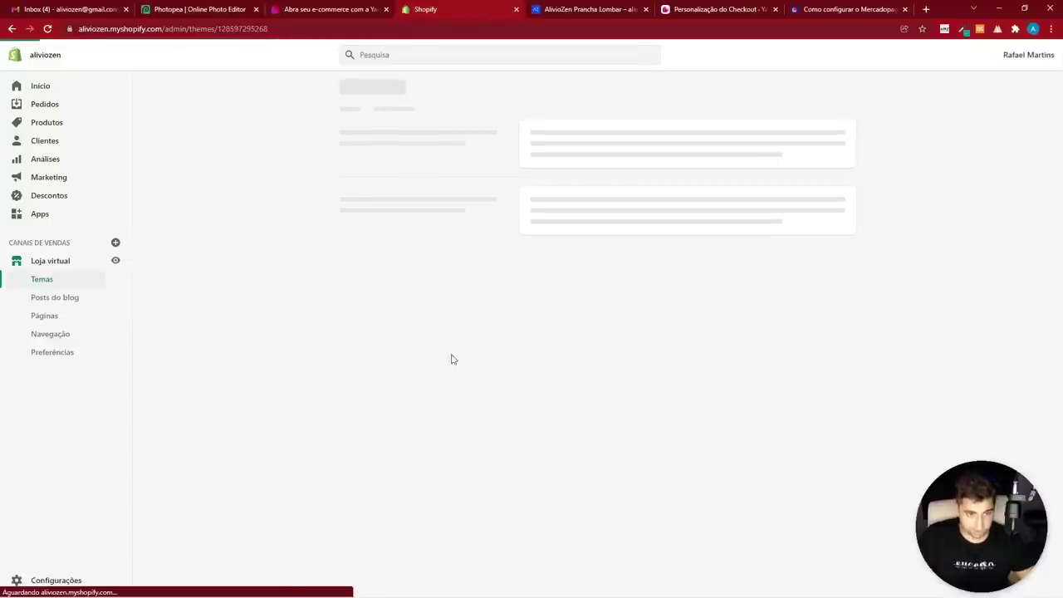
scroll(213, 380, "down", 6)
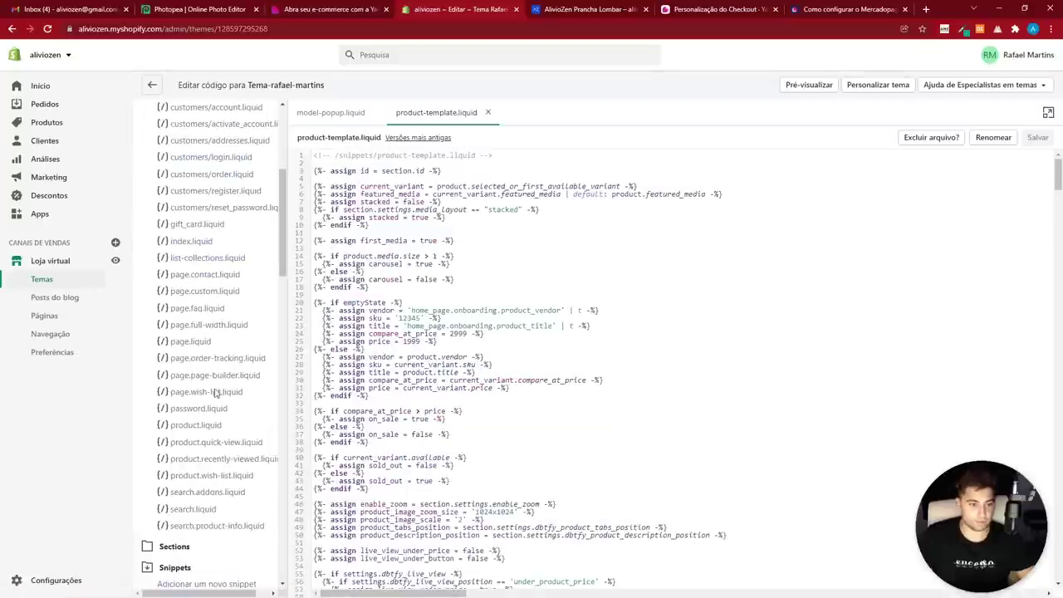
scroll(199, 465, "down", 15)
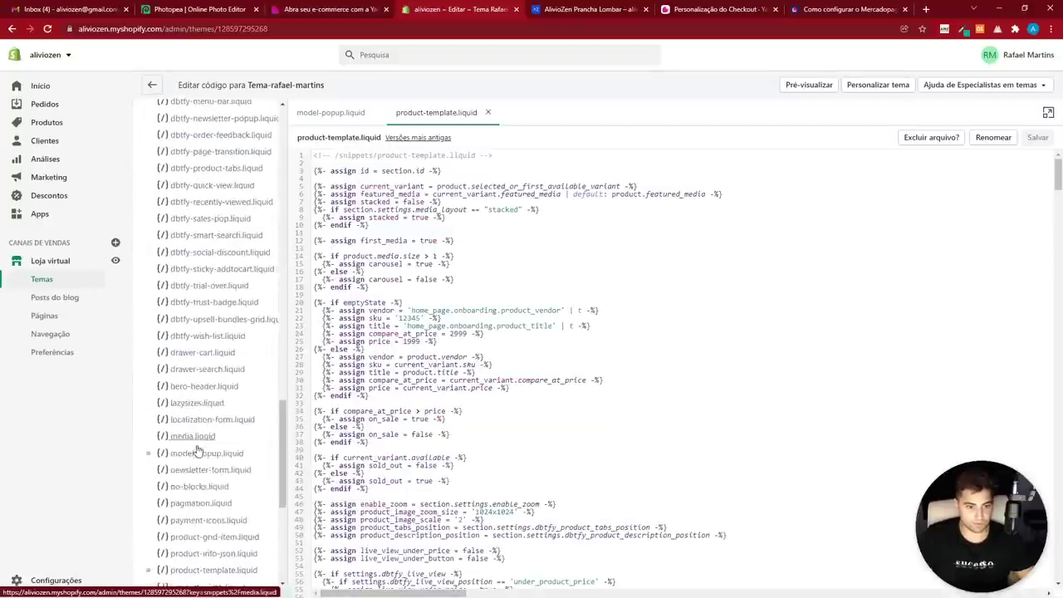
left_click(207, 501)
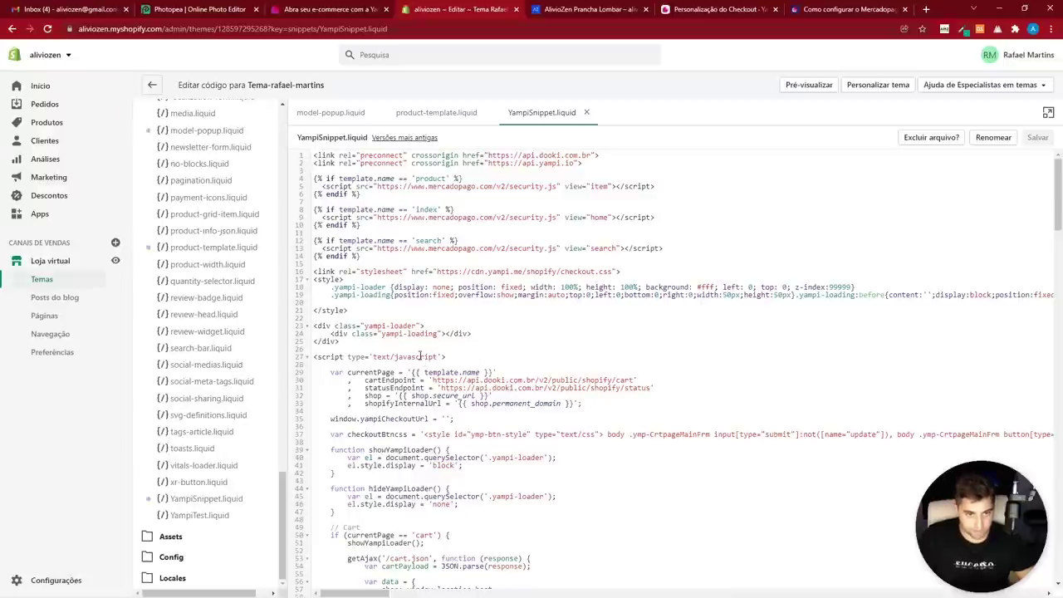
Step: Delete lines 188–205 of YampiSnippet.liquid, save it, and close the Prancha Lombar tab
scroll(420, 355, "down", 10)
scroll(444, 371, "down", 5)
scroll(448, 378, "down", 2)
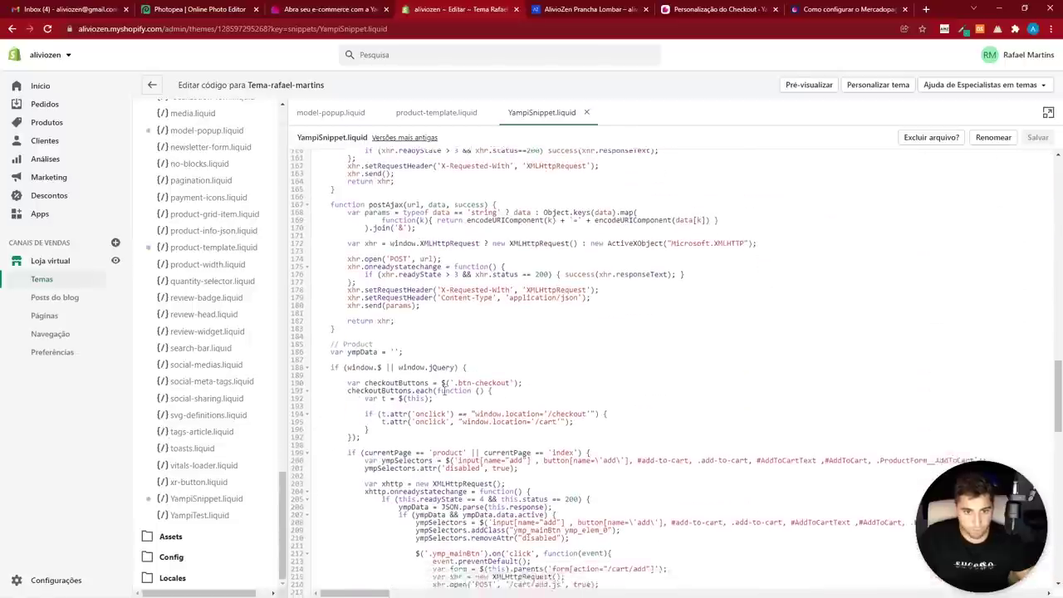
left_click_drag(464, 331, 466, 338)
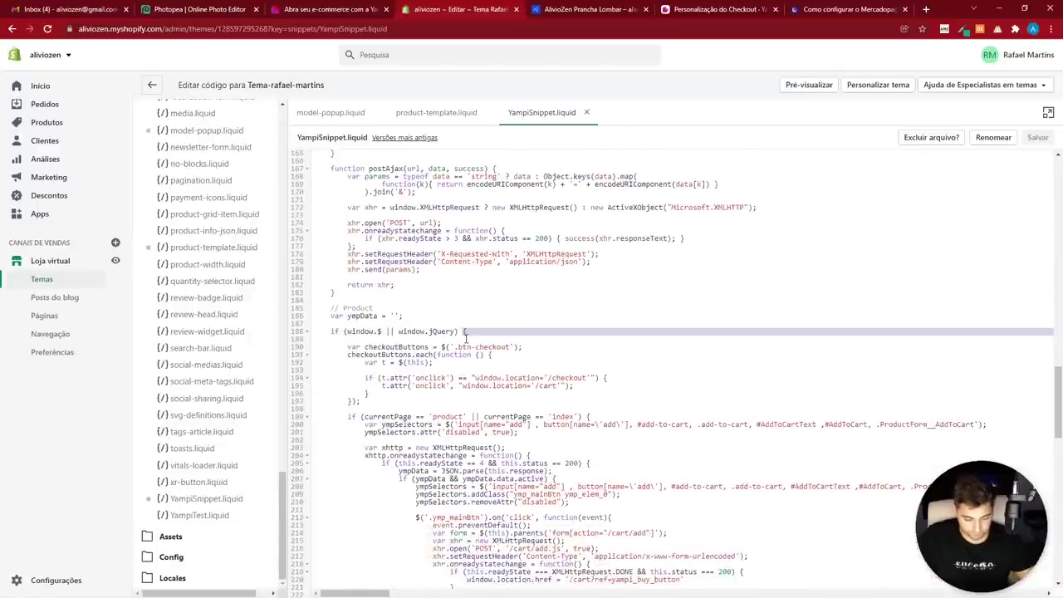
left_click(321, 323)
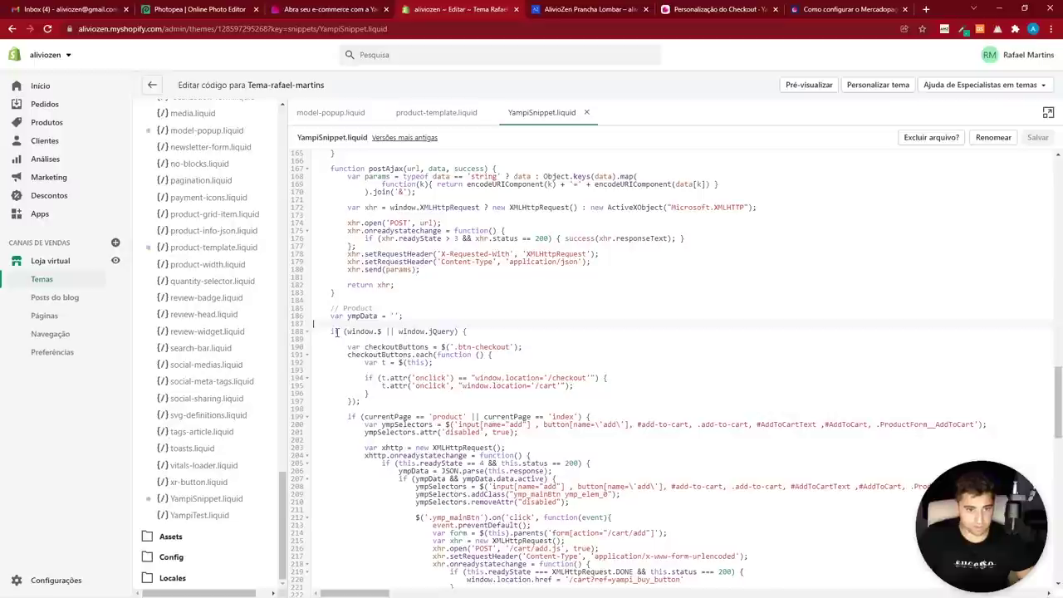
scroll(336, 303, "down", 2)
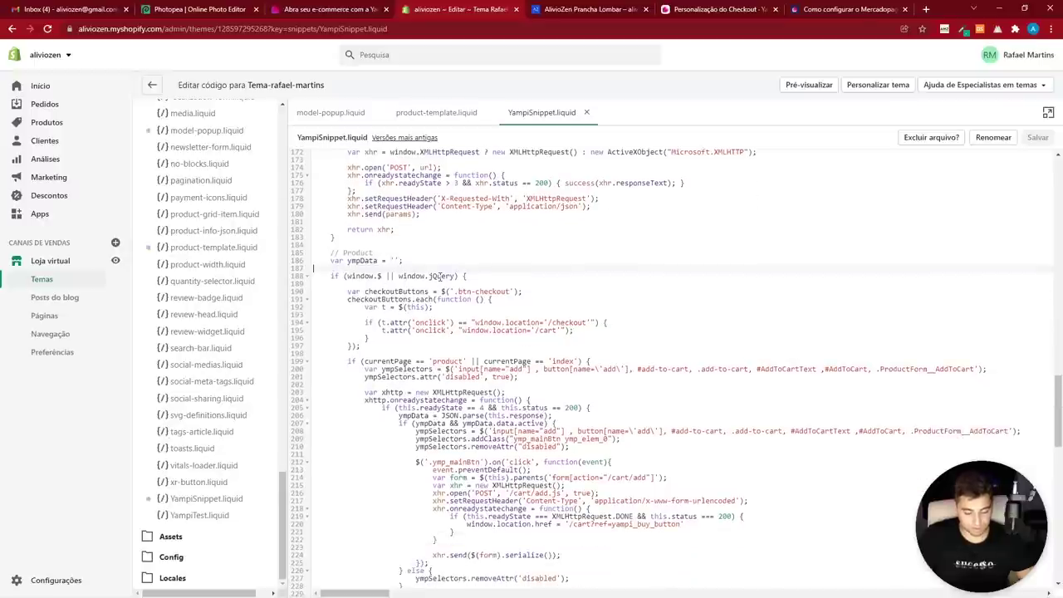
left_click_drag(466, 276, 500, 457)
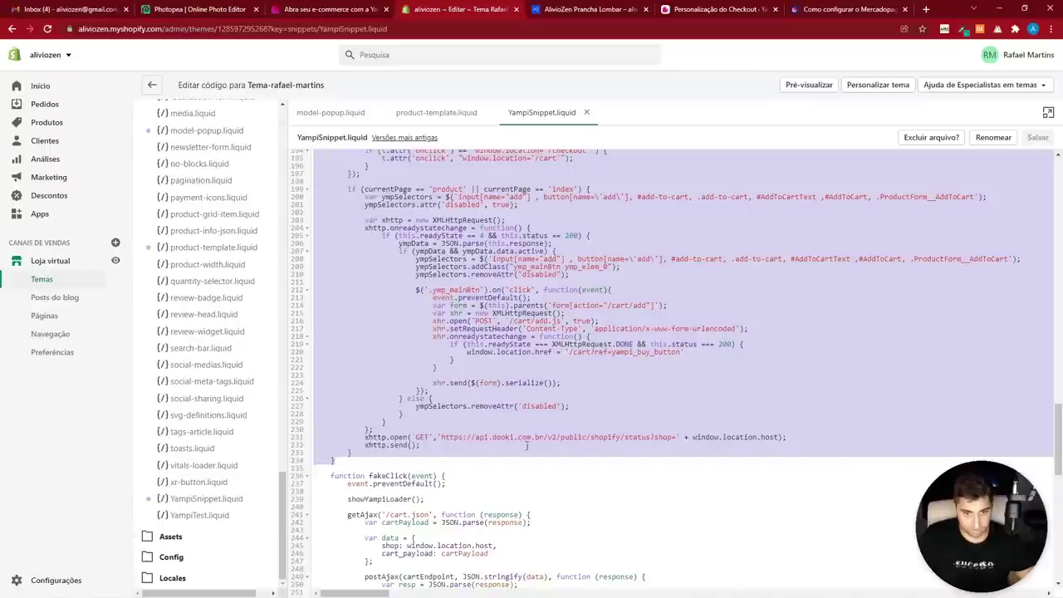
key("BackSpace")
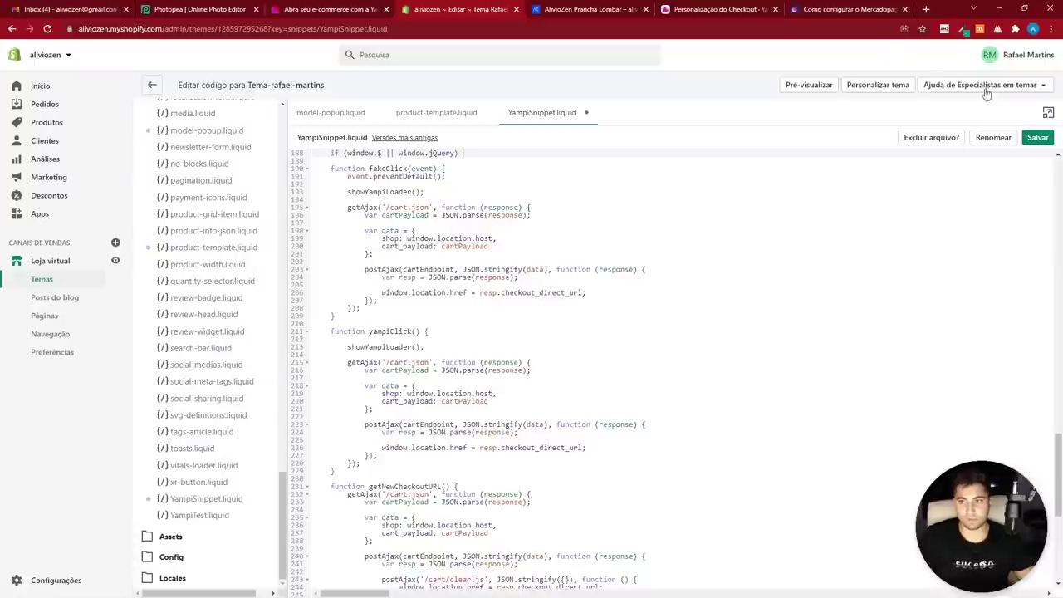
left_click(1036, 137)
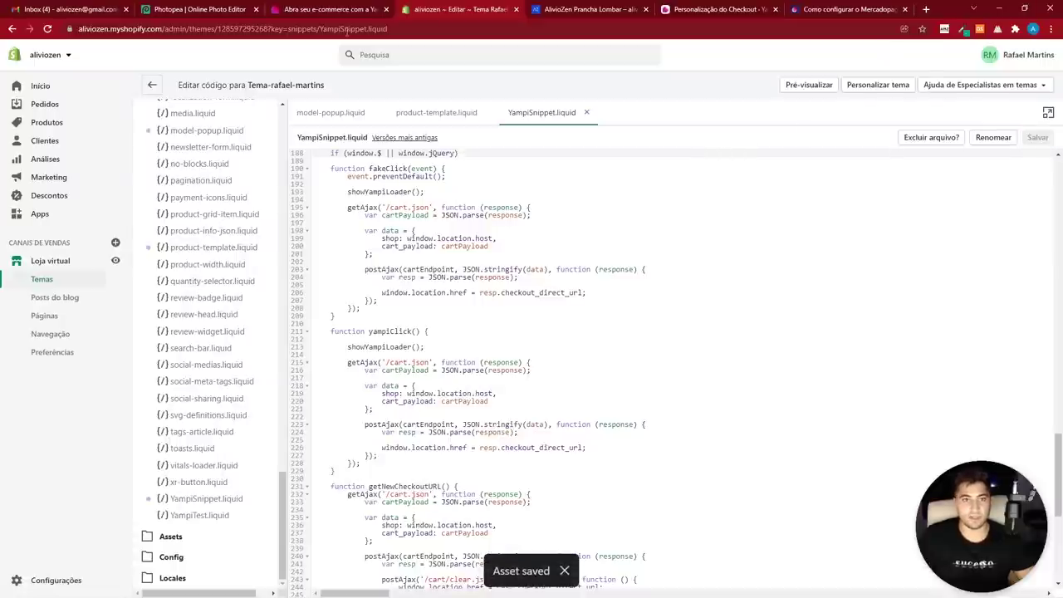
left_click(645, 10)
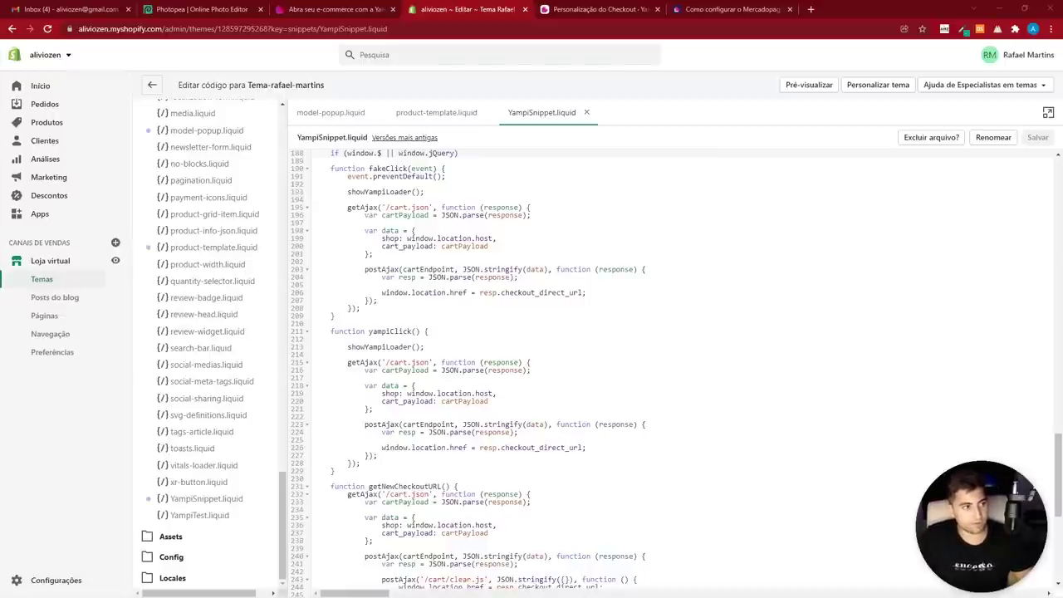
Step: Maximize the incognito store window and open Prancha Lombar from the Produtos catalogue
key("alt+Tab")
double_click(726, 62)
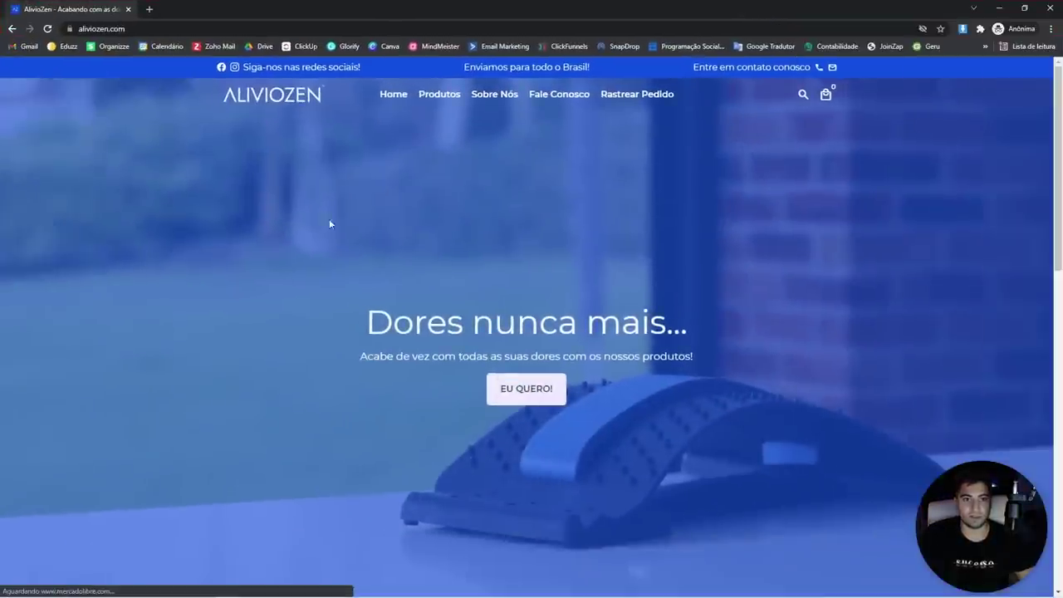
scroll(368, 164, "down", 10)
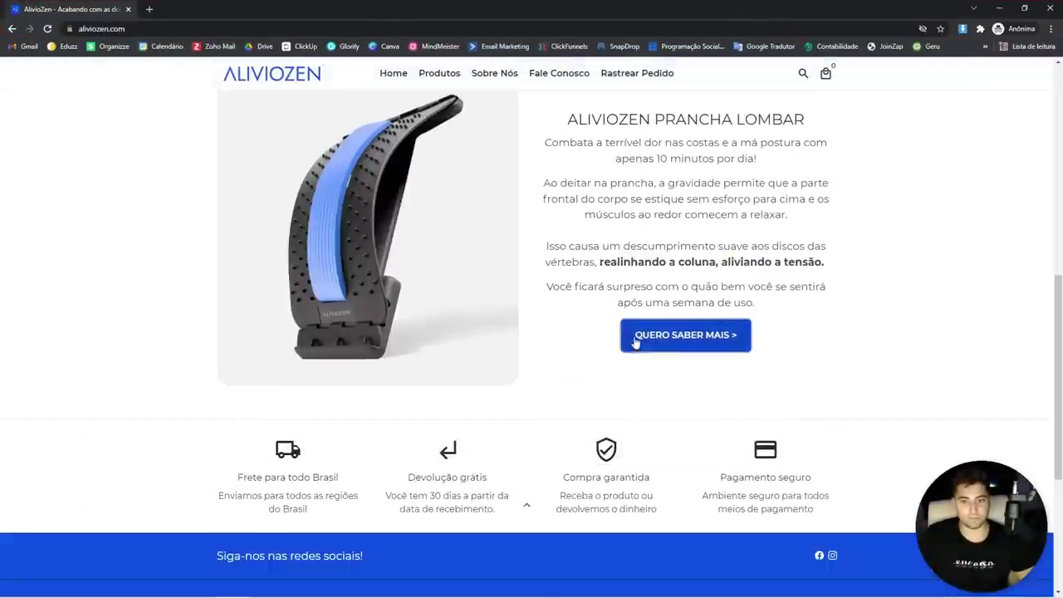
scroll(393, 323, "down", 5)
scroll(394, 323, "up", 15)
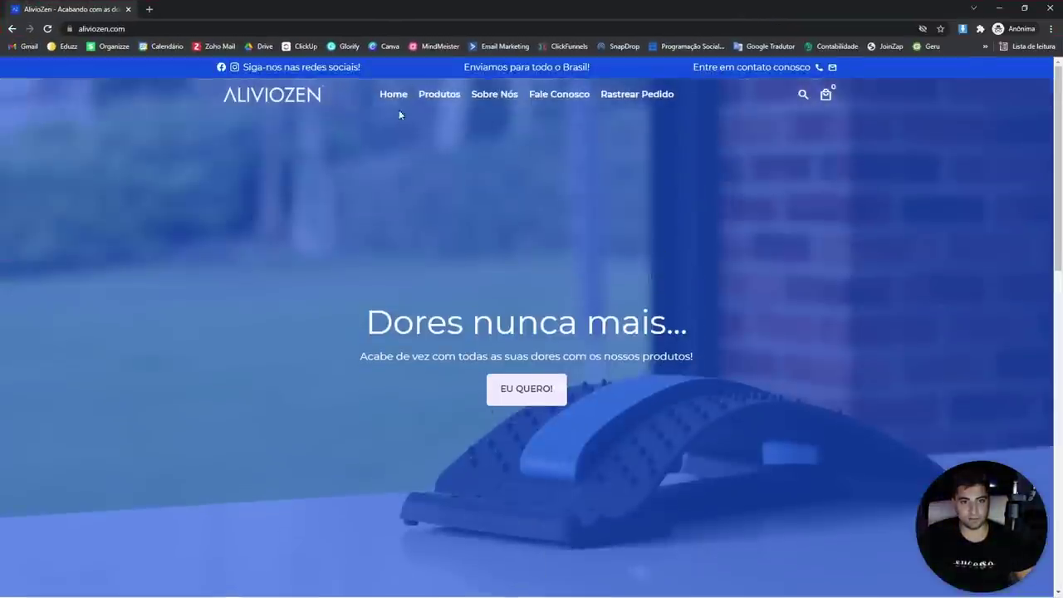
left_click(431, 105)
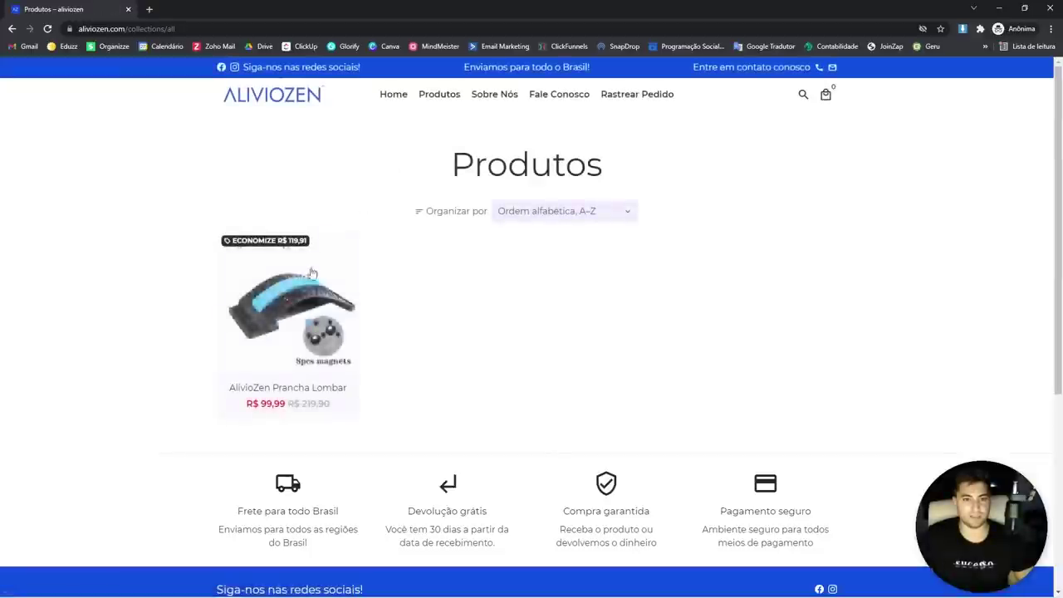
left_click(302, 297)
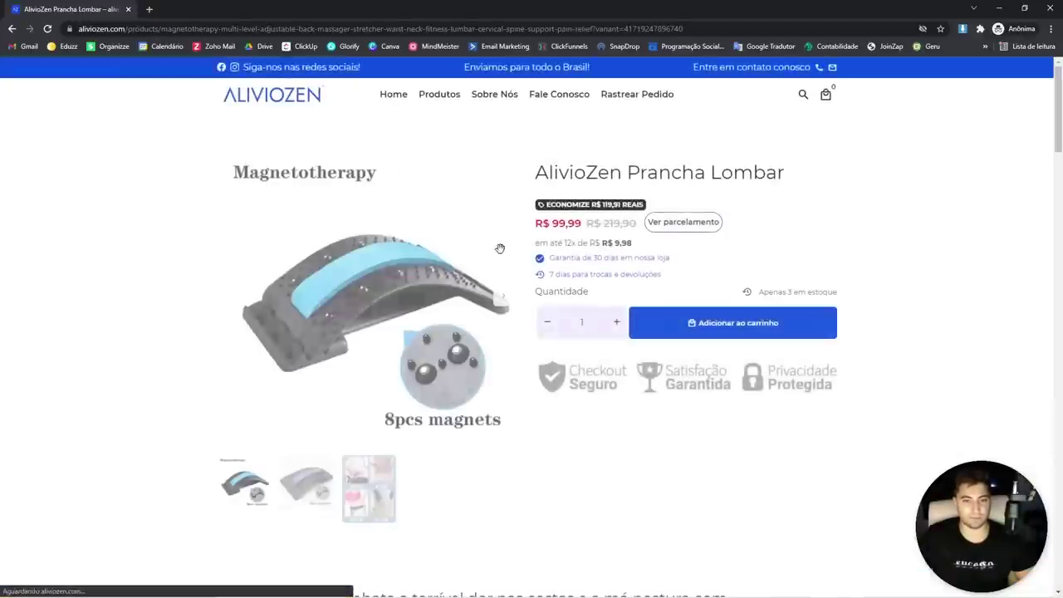
Step: Add Prancha Lombar to the cart twice with a page reload, then close the incognito window
scroll(651, 253, "down", 1)
scroll(647, 257, "up", 1)
scroll(614, 274, "down", 8)
scroll(590, 289, "up", 7)
scroll(589, 288, "up", 1)
left_click(704, 320)
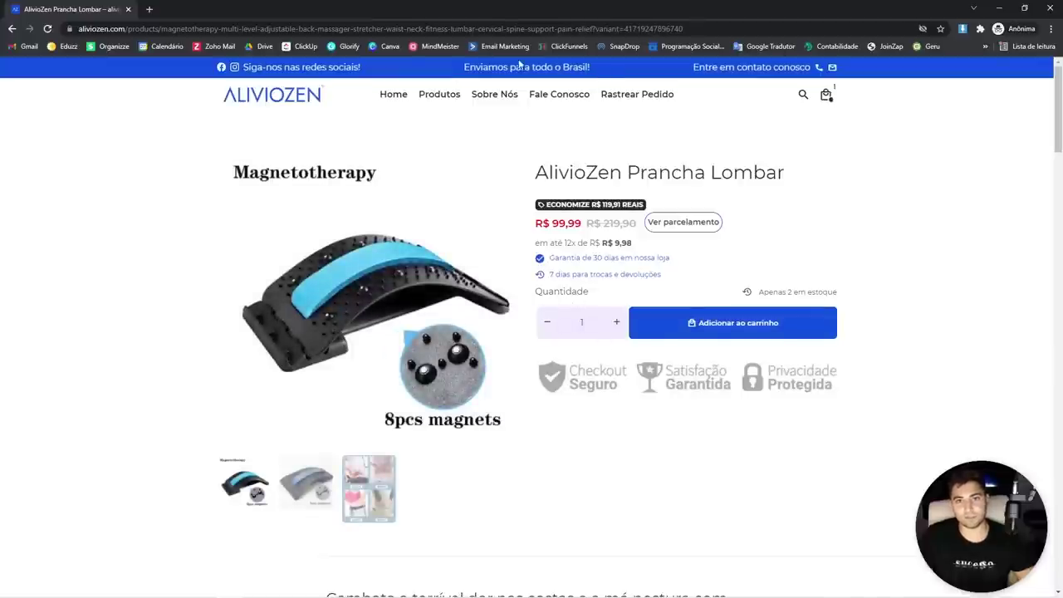
left_click(47, 29)
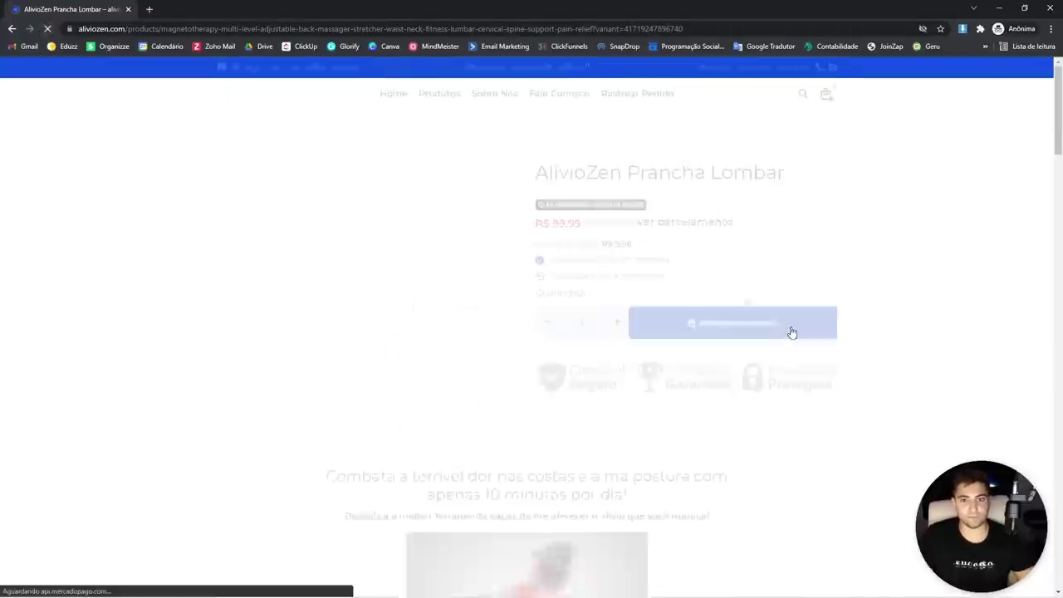
left_click(731, 329)
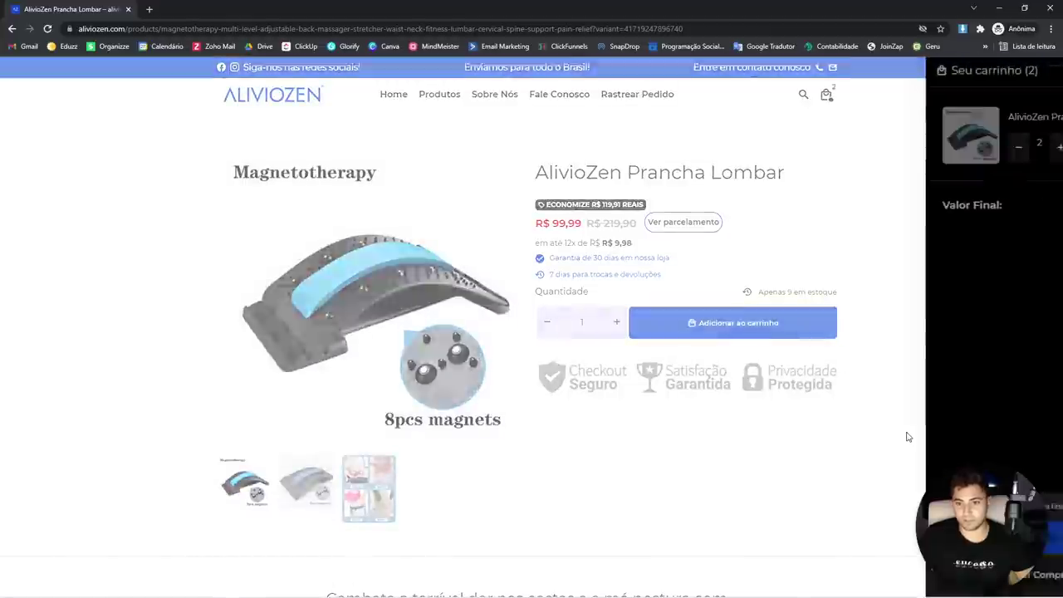
key("F5")
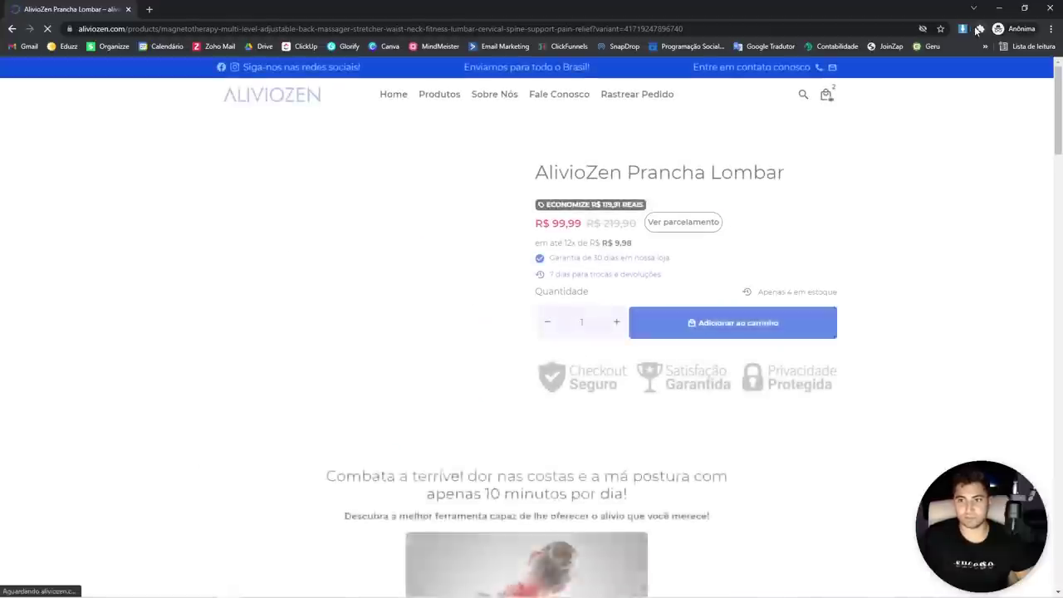
left_click(1048, 8)
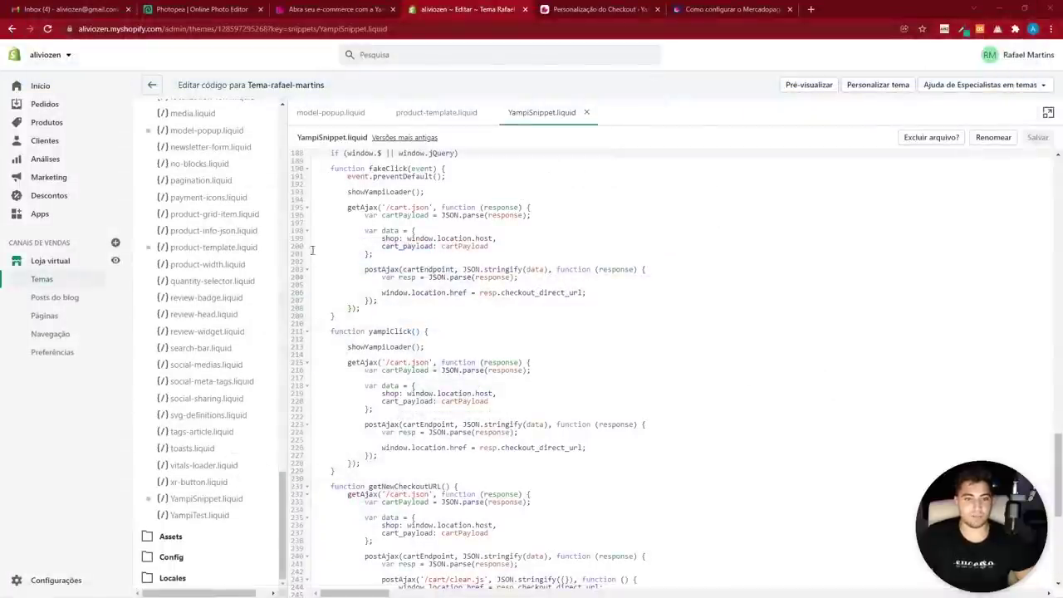
Step: Compare the Mercadopago help article with Yampi's Personalizar page, ending on the Personalizar tab
left_click(606, 7)
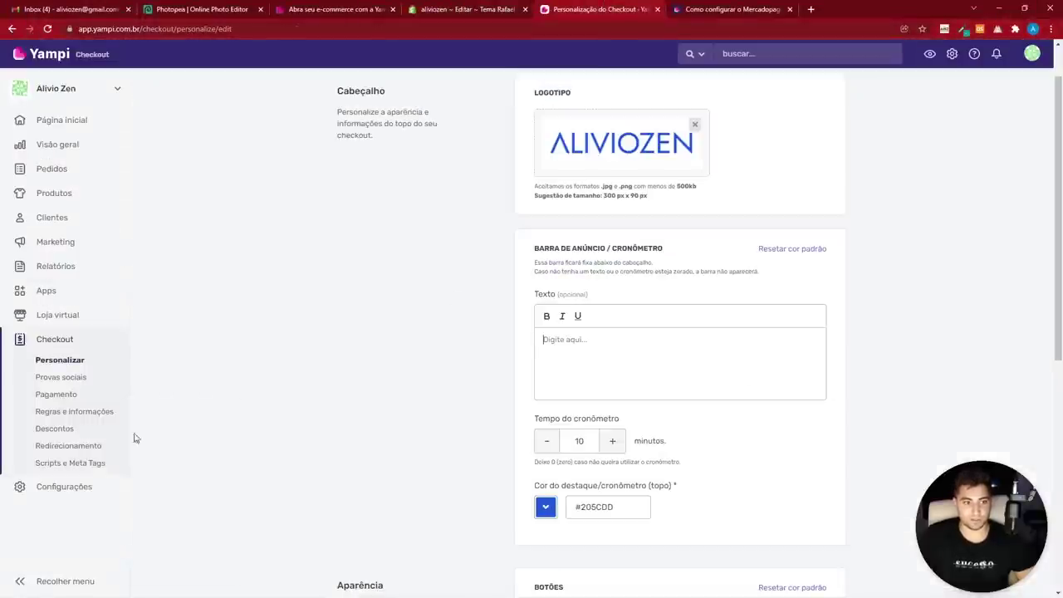
left_click(752, 7)
scroll(535, 313, "down", 5)
scroll(535, 315, "up", 4)
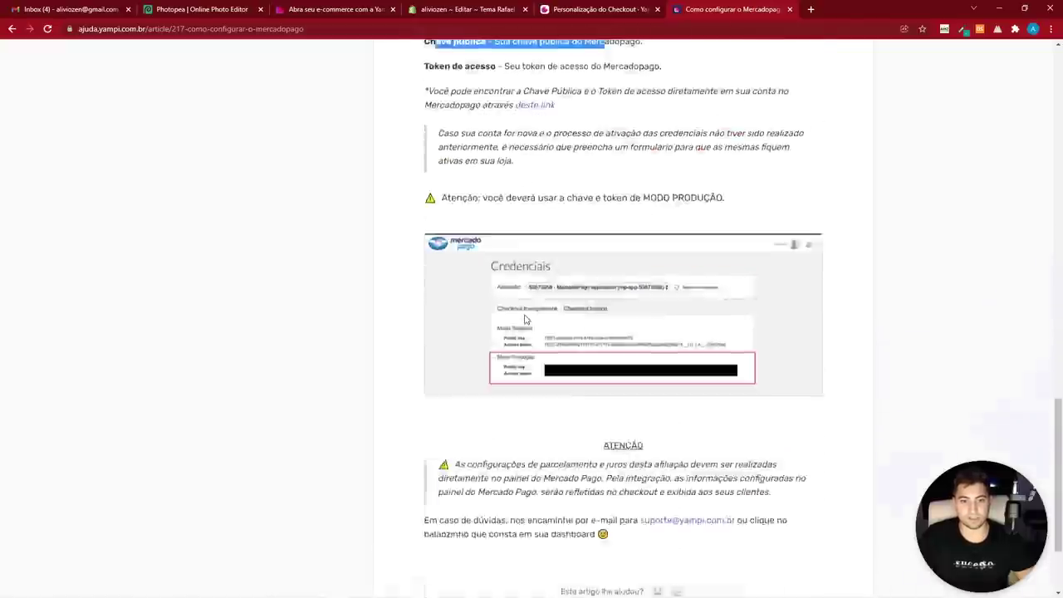
left_click(566, 11)
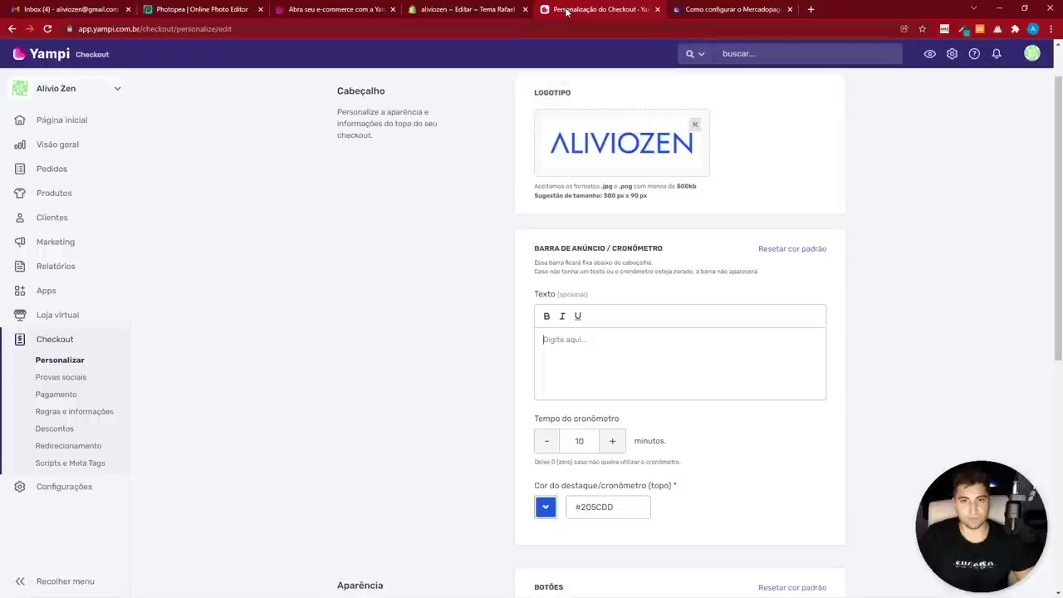
left_click(704, 10)
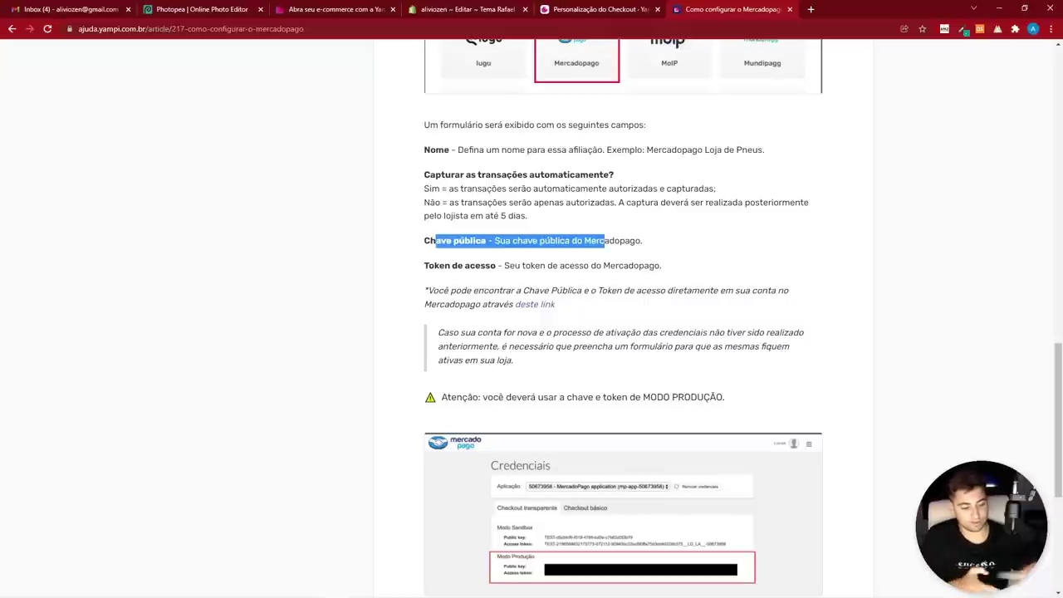
key("ctrl+shift+Tab")
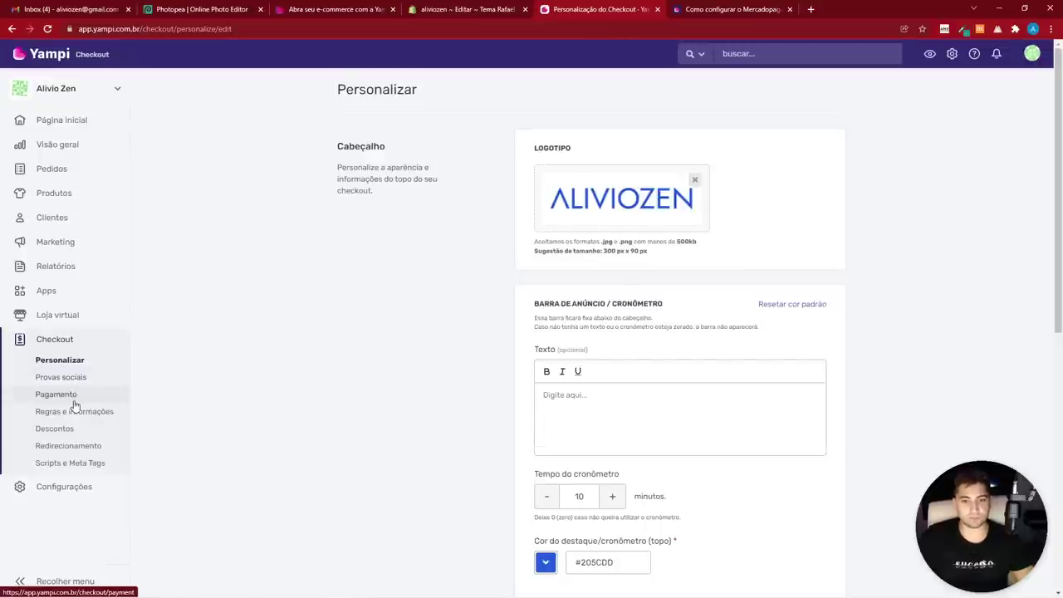
scroll(73, 398, "down", 1)
Step: Set 5% discounts for credit-card and Pix purchases in Checkout > Descontos, save, then open Redirecionamento
left_click(71, 427)
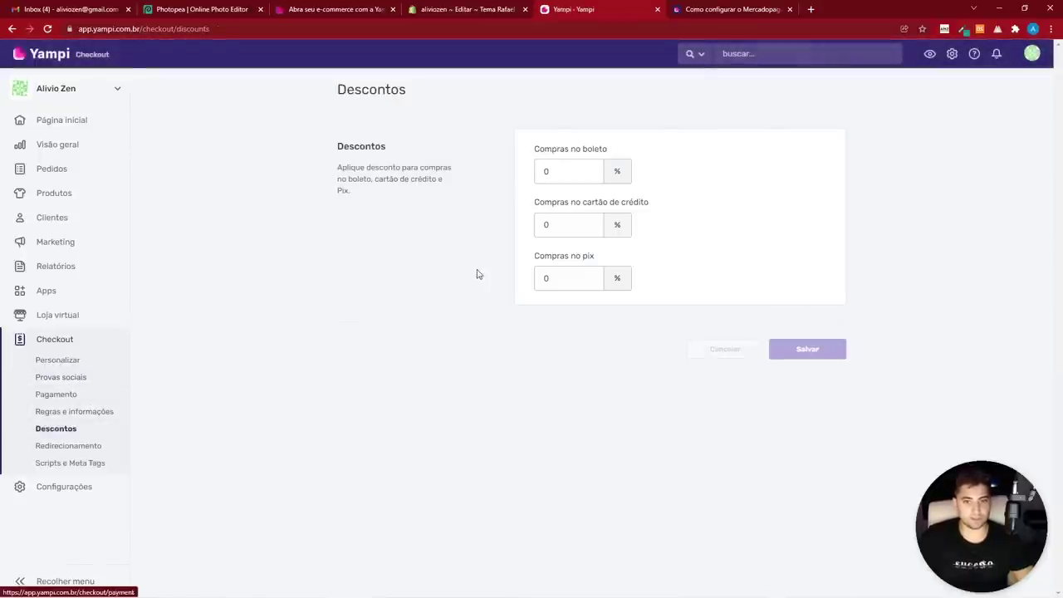
left_click(556, 217)
type("5")
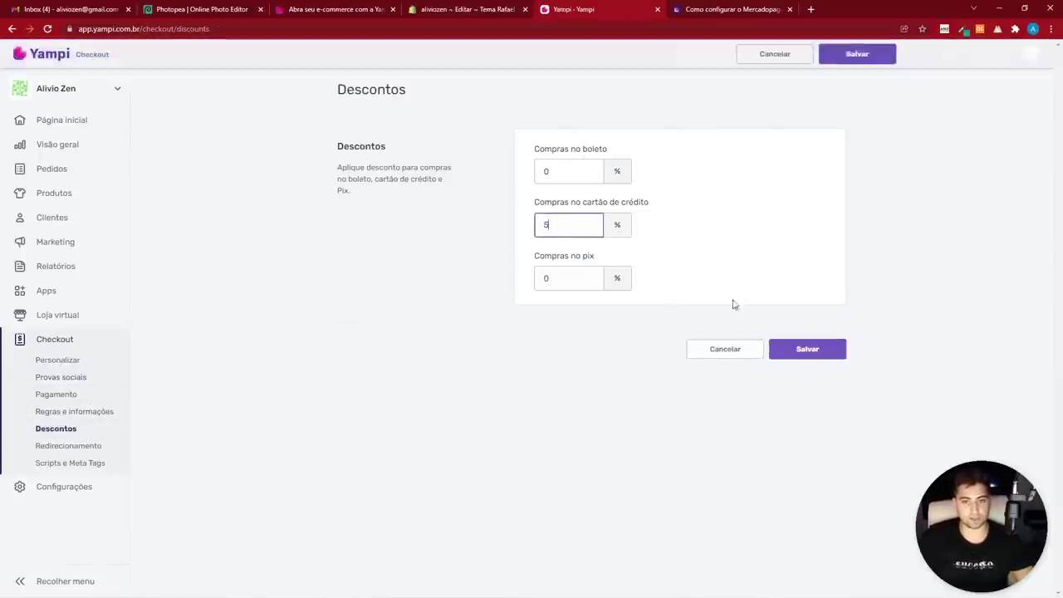
key("Tab")
type("5")
left_click(795, 350)
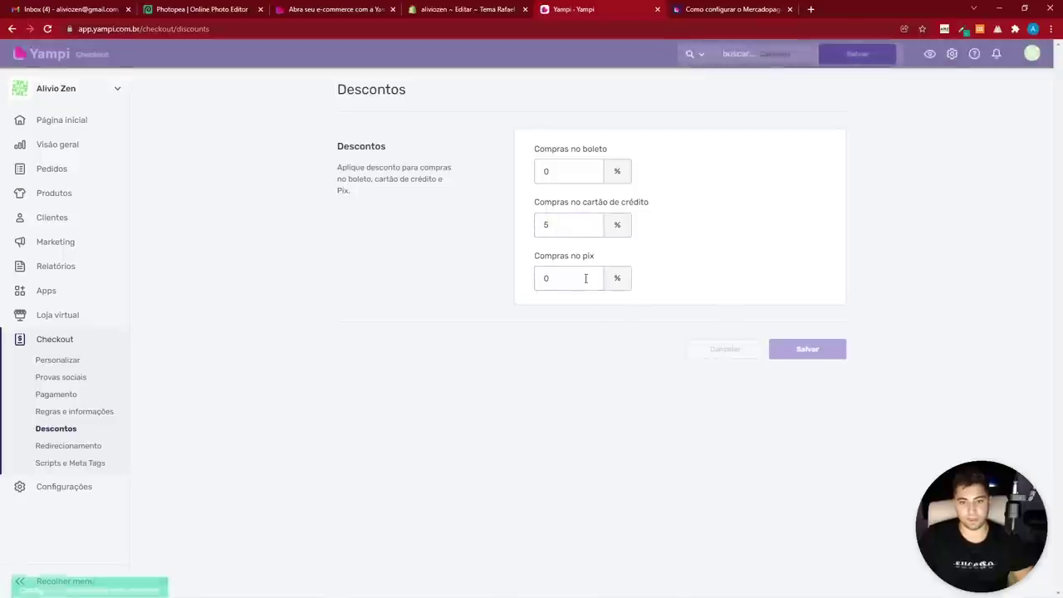
left_click(72, 448)
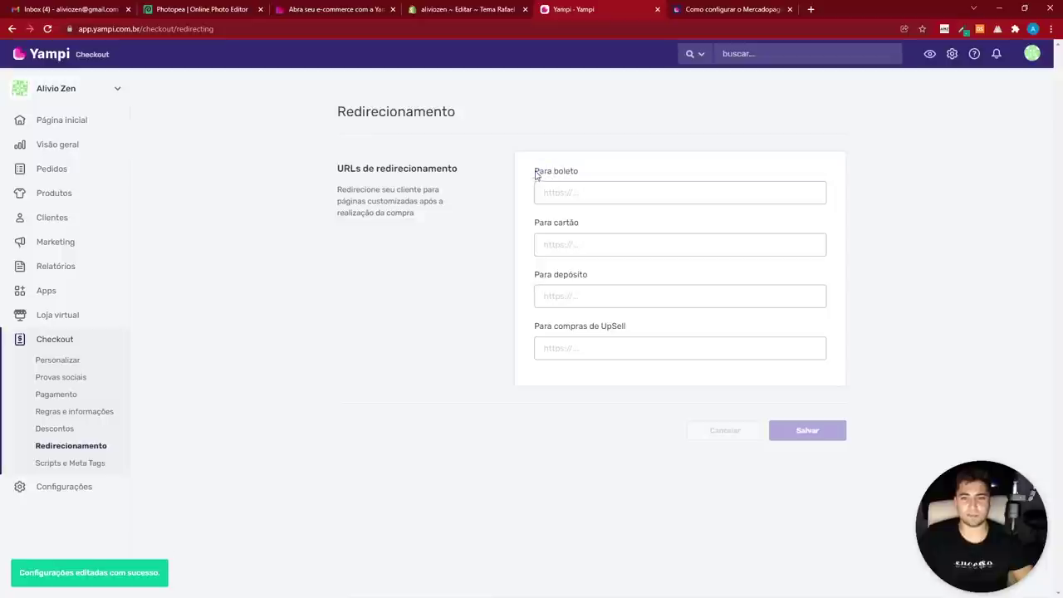
Step: Review the boleto, card, deposit and UpSell redirect URL fields, leaving all of them empty
left_click_drag(537, 171, 631, 209)
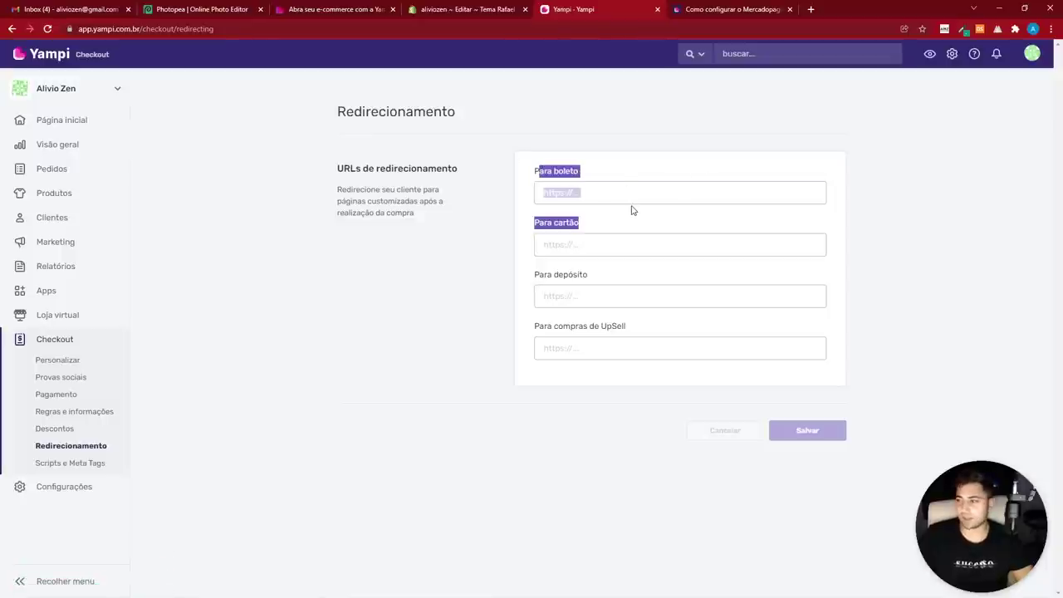
left_click(560, 273)
left_click_drag(542, 273, 643, 284)
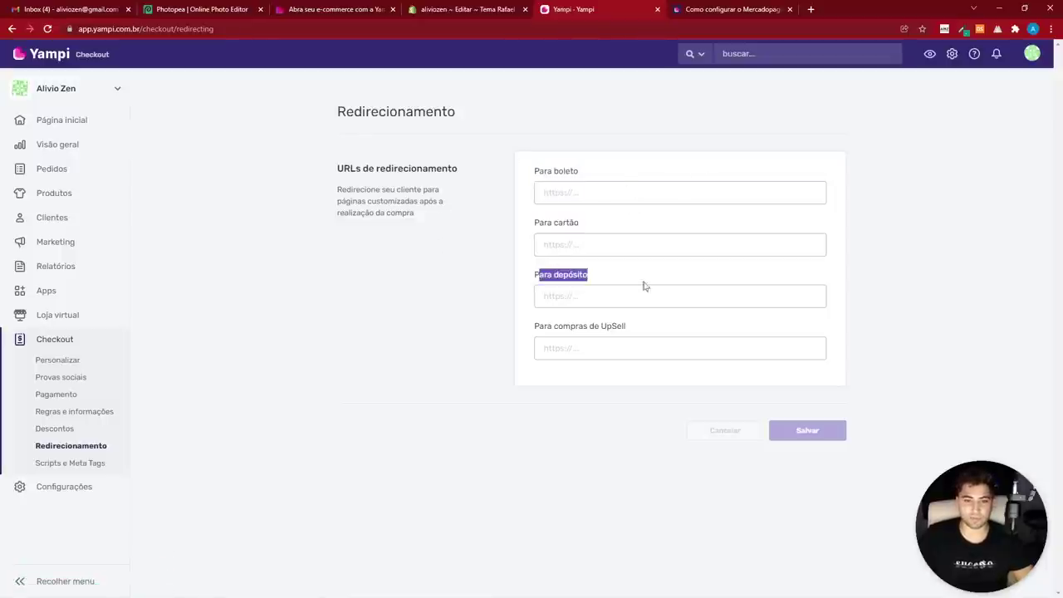
left_click(533, 199)
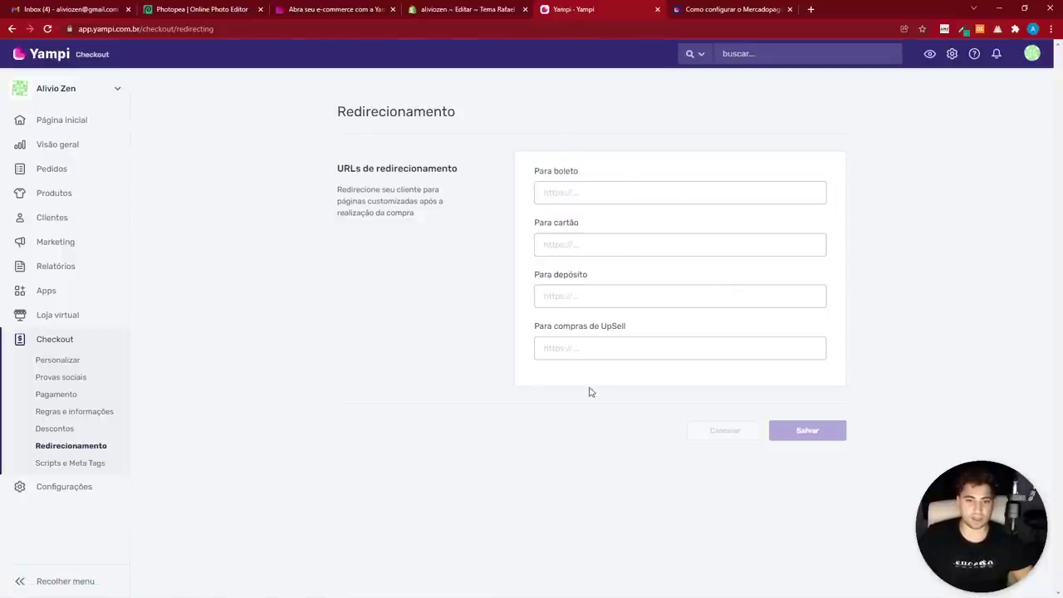
left_click_drag(534, 323, 637, 325)
left_click(572, 354)
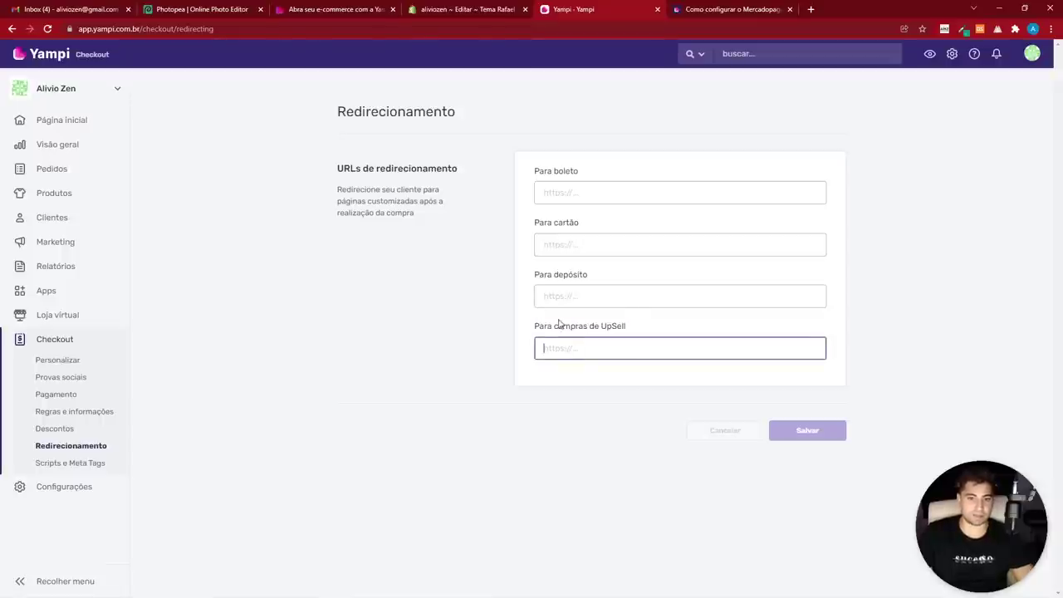
left_click_drag(546, 327, 612, 332)
double_click(618, 330)
left_click(600, 339)
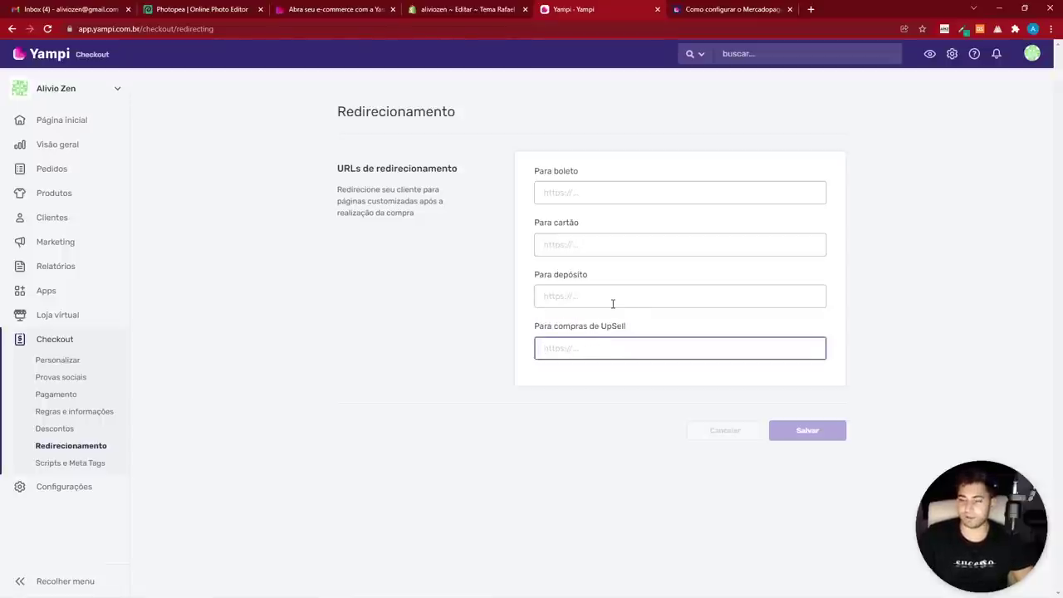
left_click_drag(621, 337, 612, 335)
left_click(608, 345)
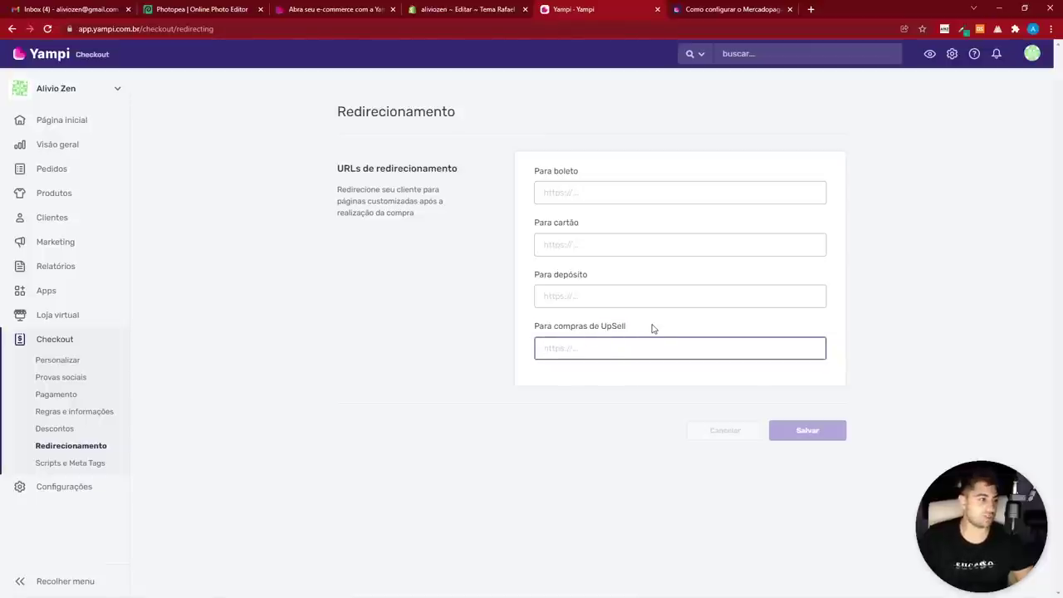
left_click(649, 328)
left_click_drag(611, 285, 537, 184)
left_click(536, 185)
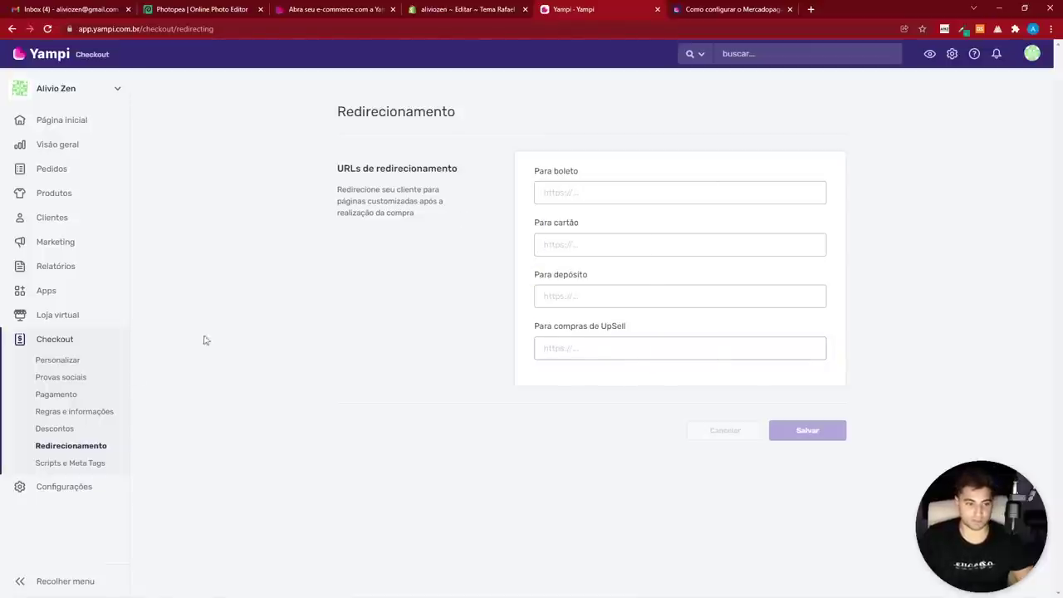
Step: Open the checkout Scripts e Meta Tags settings
left_click(61, 460)
scroll(498, 332, "down", 2)
scroll(479, 344, "up", 2)
Step: In Regras e informações, enable first-address auto-select, always requesting the address, and showing delivery time instead of business days
left_click(59, 411)
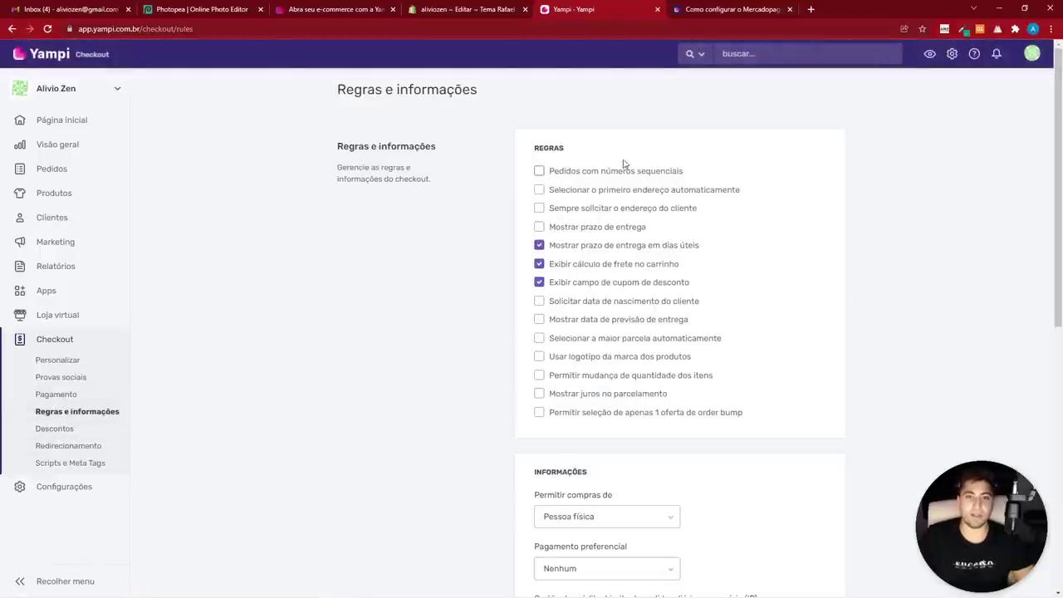
left_click_drag(697, 175, 542, 170)
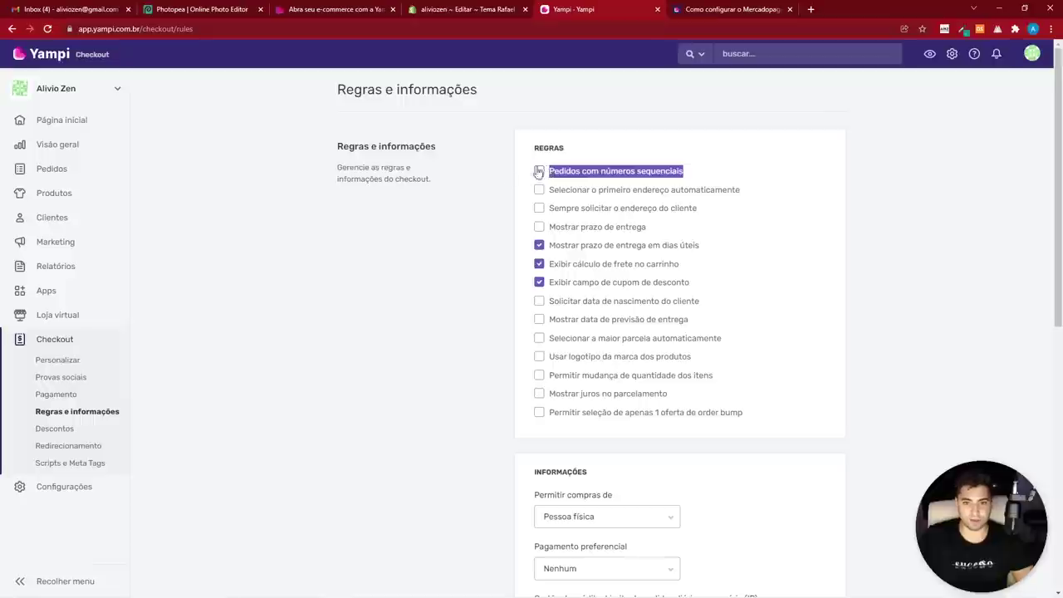
left_click_drag(743, 192, 544, 194)
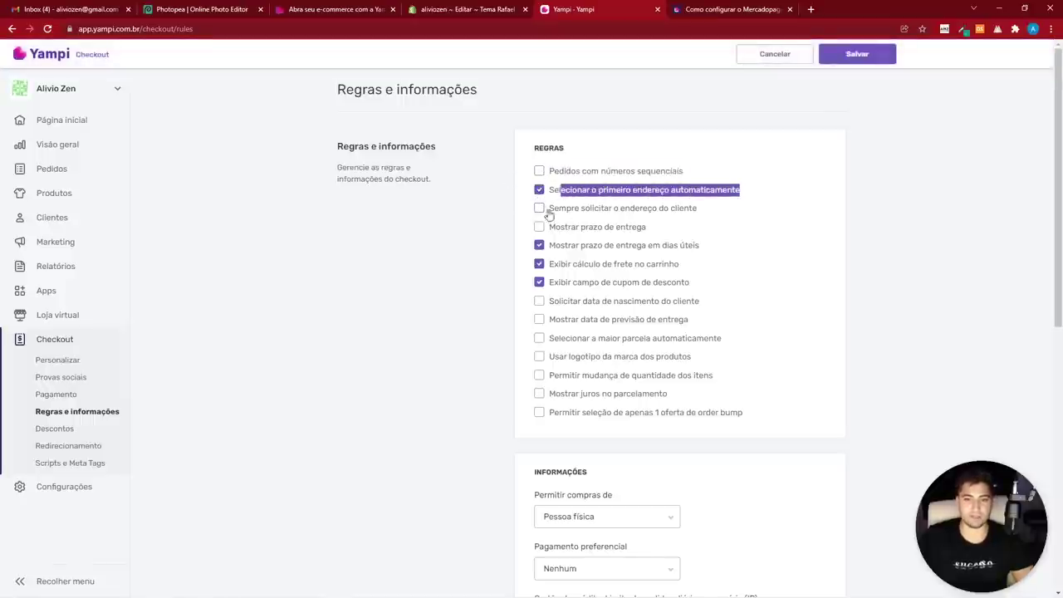
left_click(540, 209)
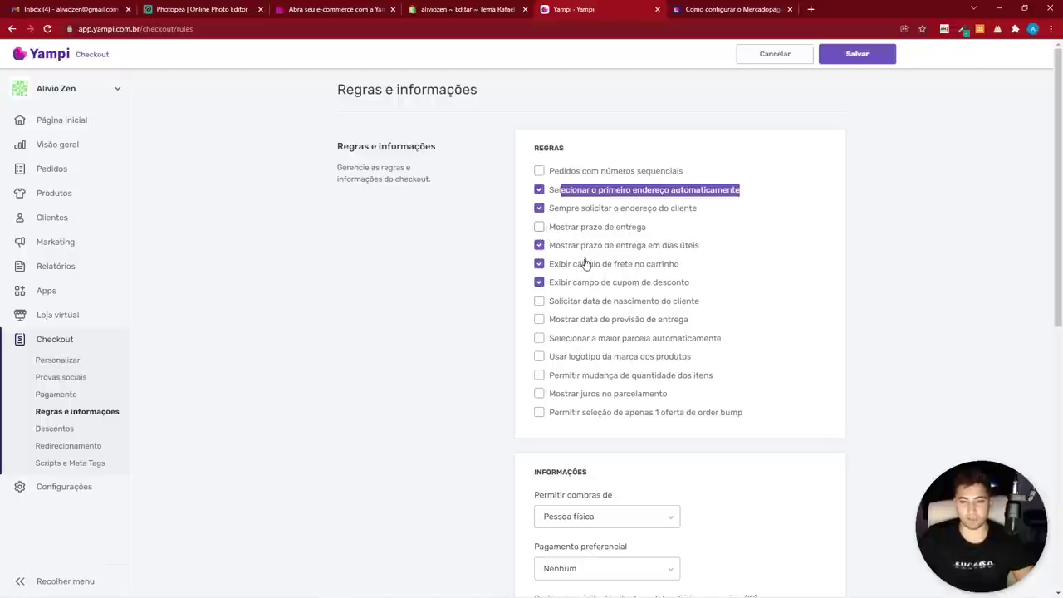
left_click(539, 246)
left_click(540, 227)
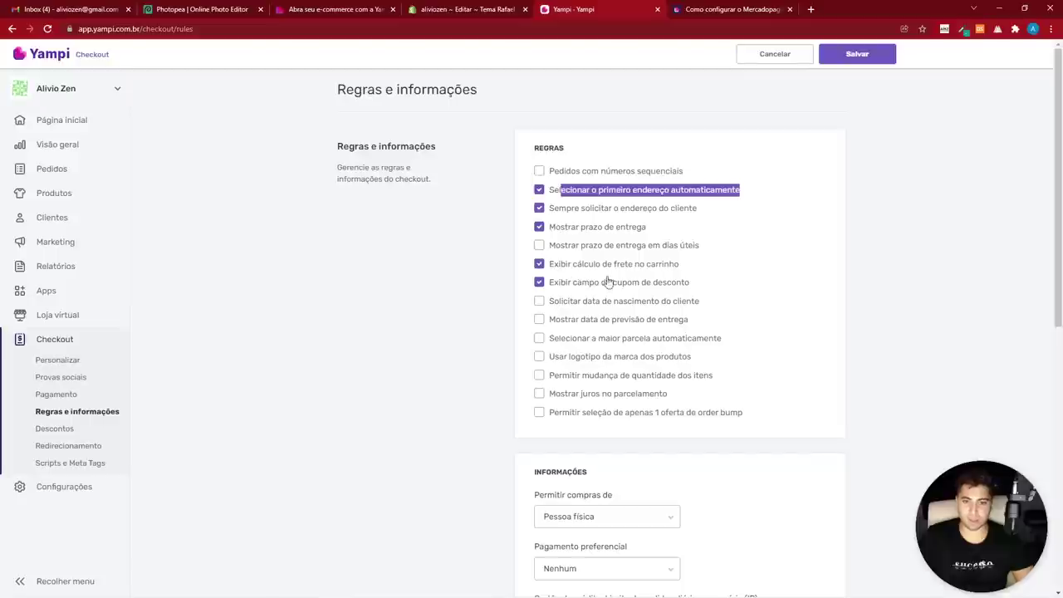
Step: Turn off cart shipping calculation, and enable estimated delivery date, quantity changes and installment interest
left_click(539, 265)
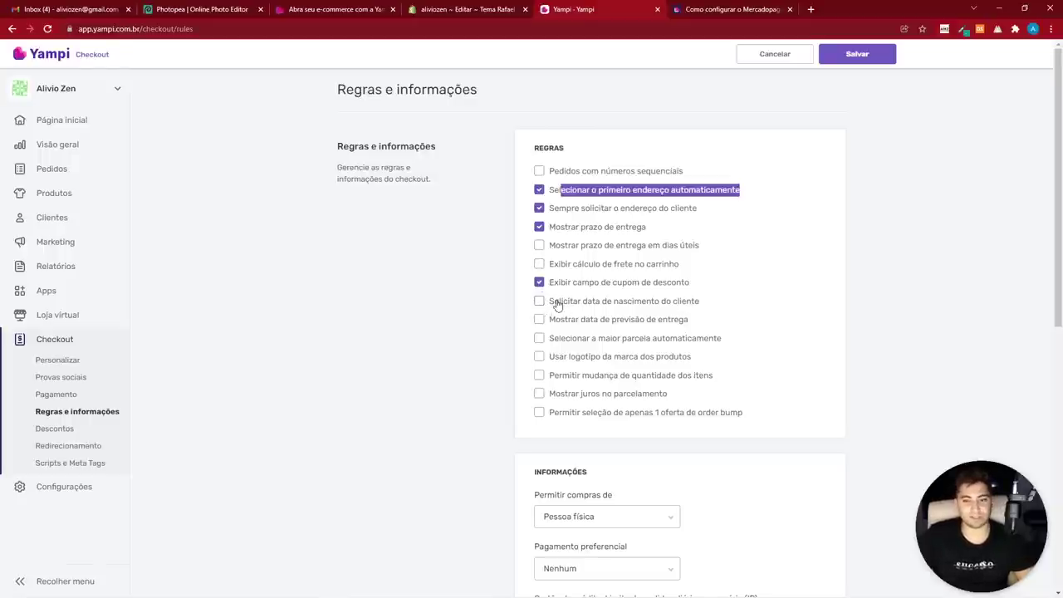
left_click(539, 321)
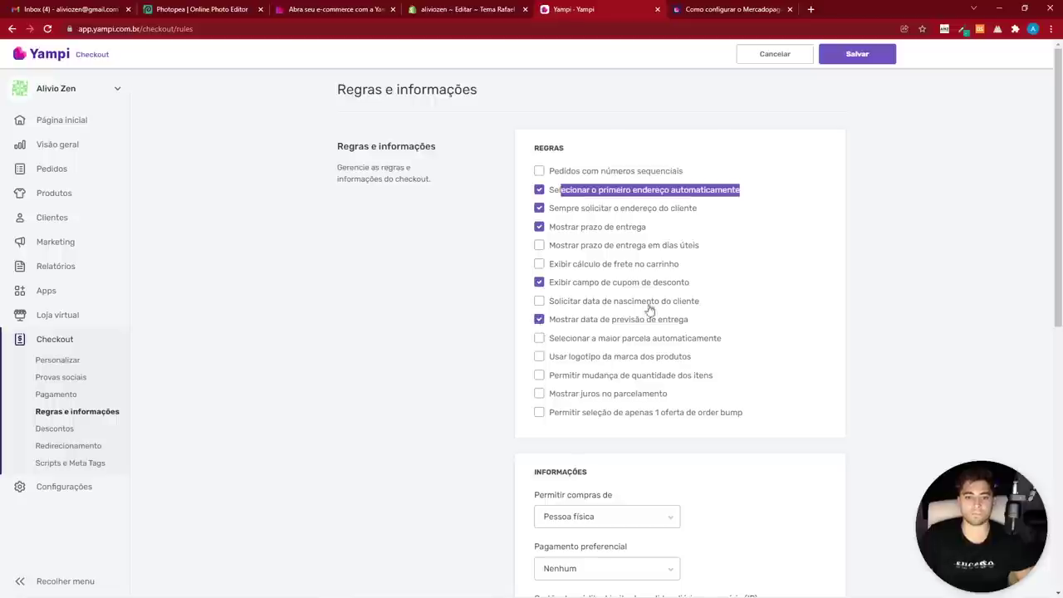
left_click(540, 358)
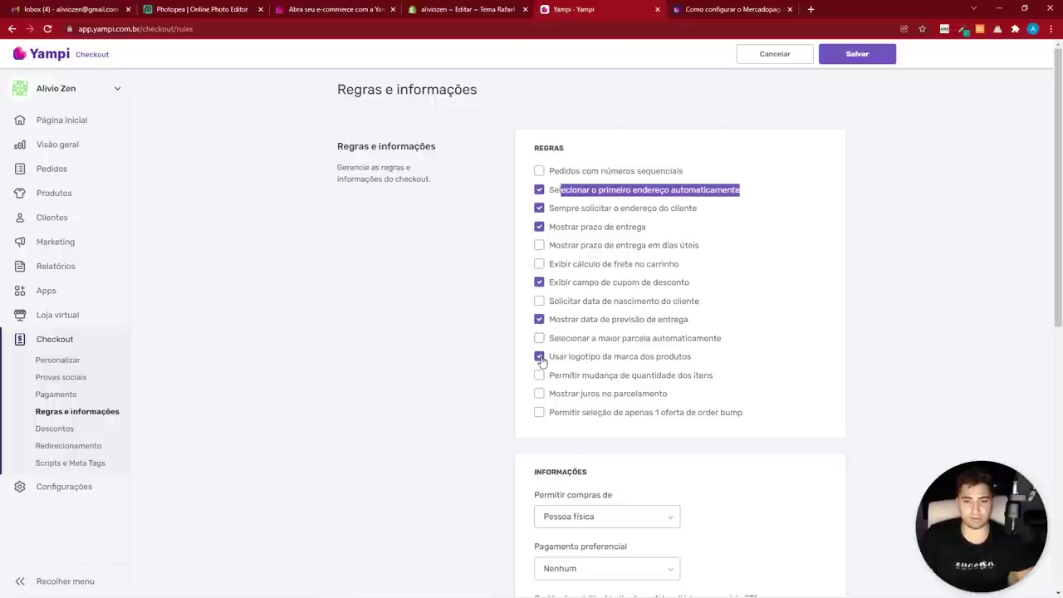
left_click(540, 357)
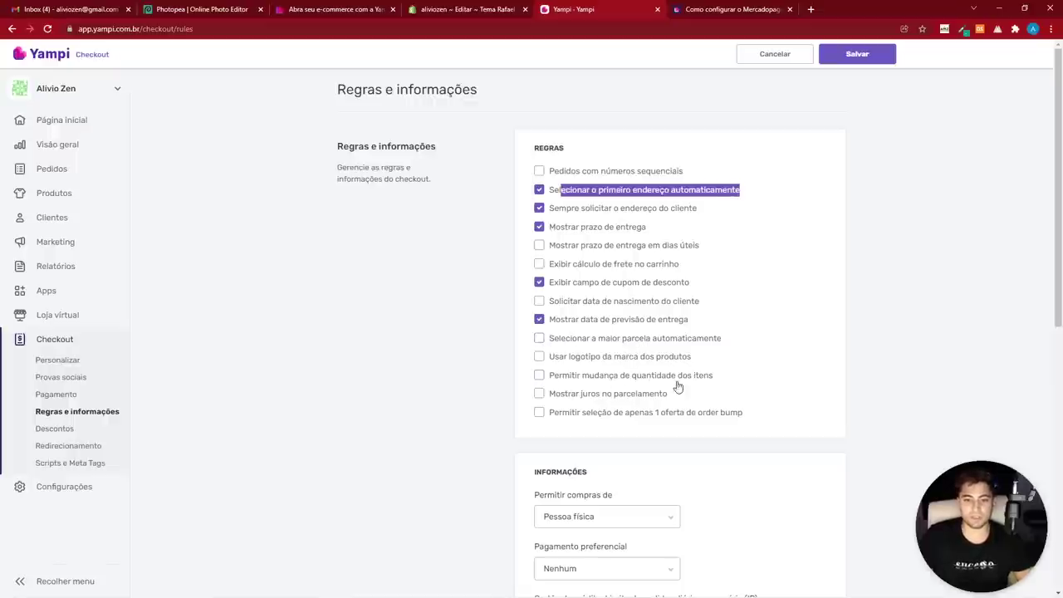
left_click(541, 377)
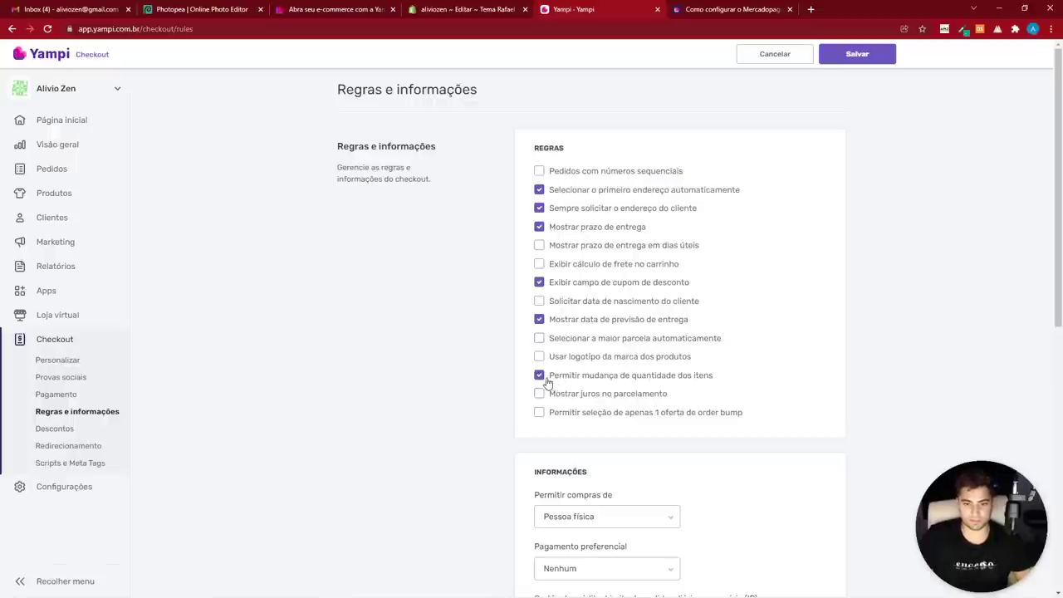
left_click(606, 402)
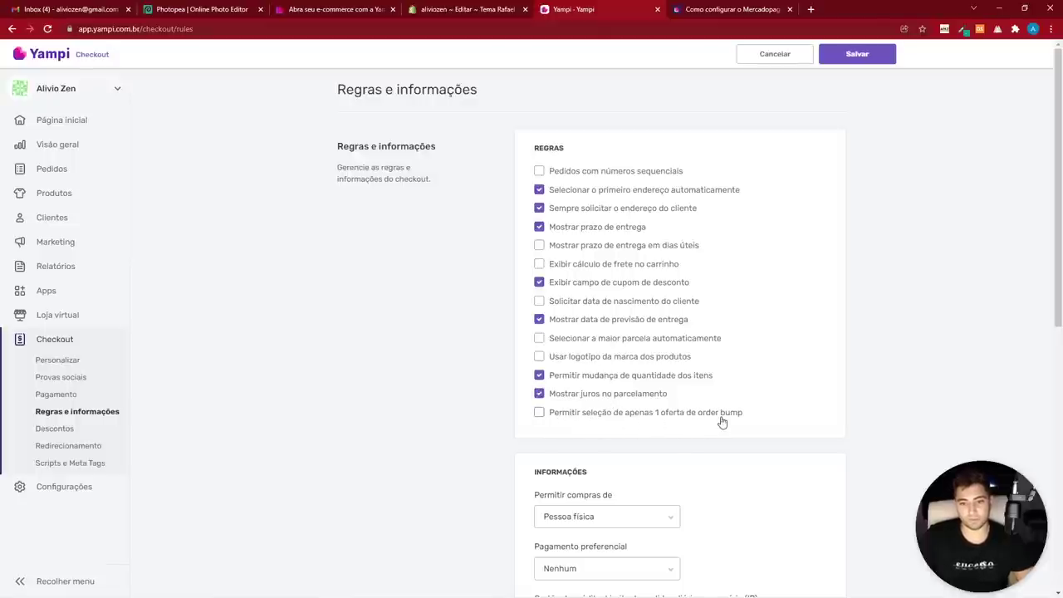
Step: Keep checkout purchases limited to Pessoa física
scroll(643, 438, "down", 2)
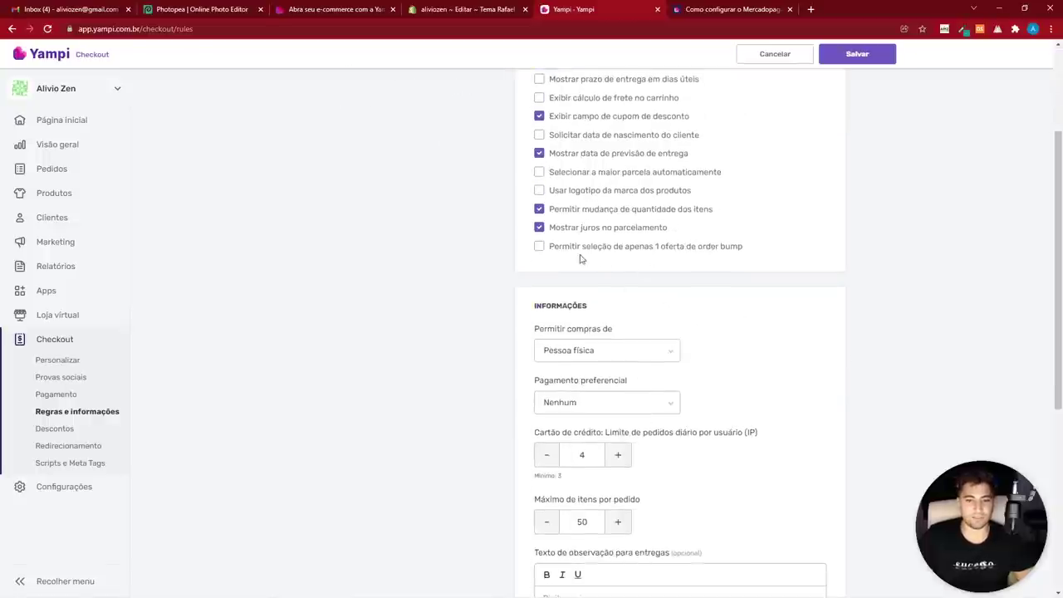
left_click_drag(739, 264, 536, 254)
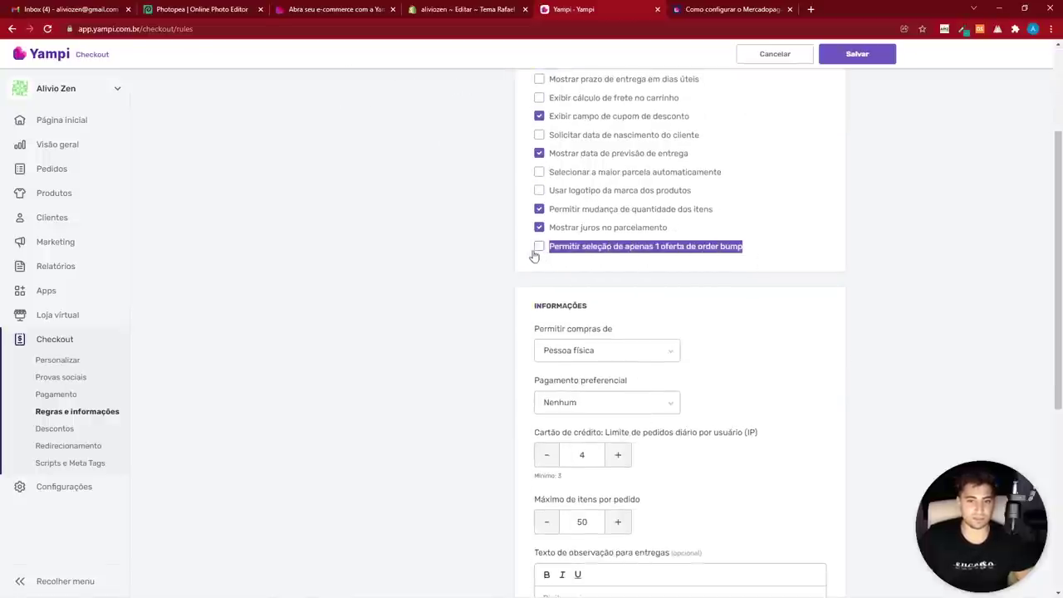
left_click(495, 258)
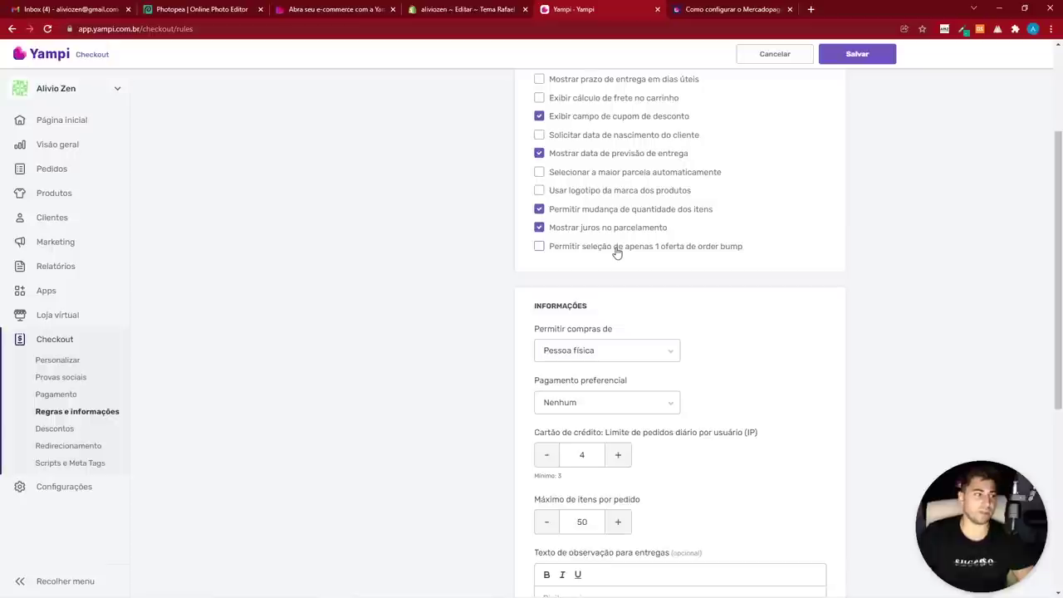
scroll(624, 249, "down", 1)
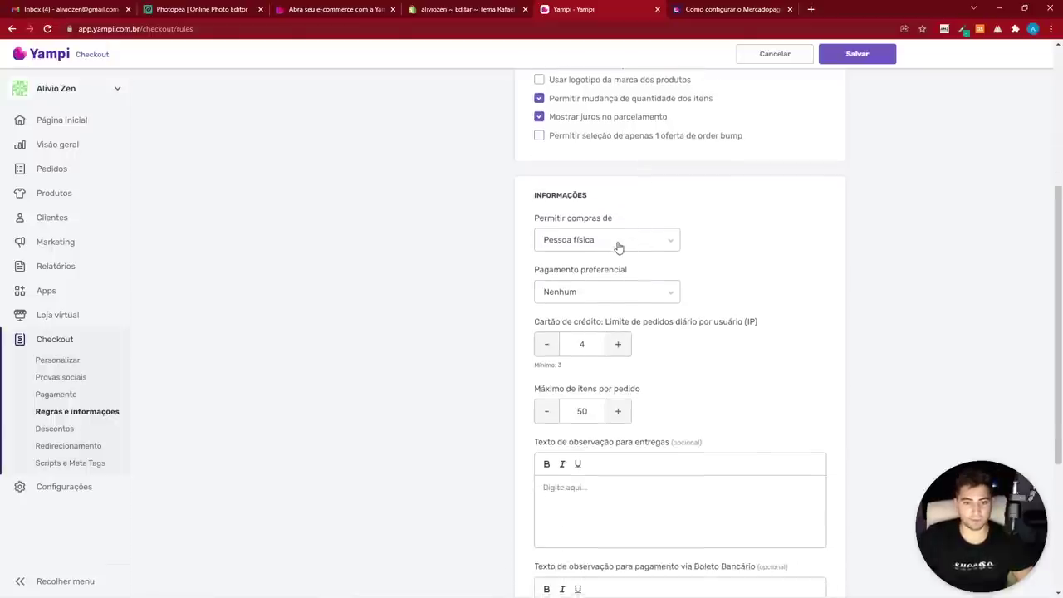
left_click(627, 247)
left_click(581, 306)
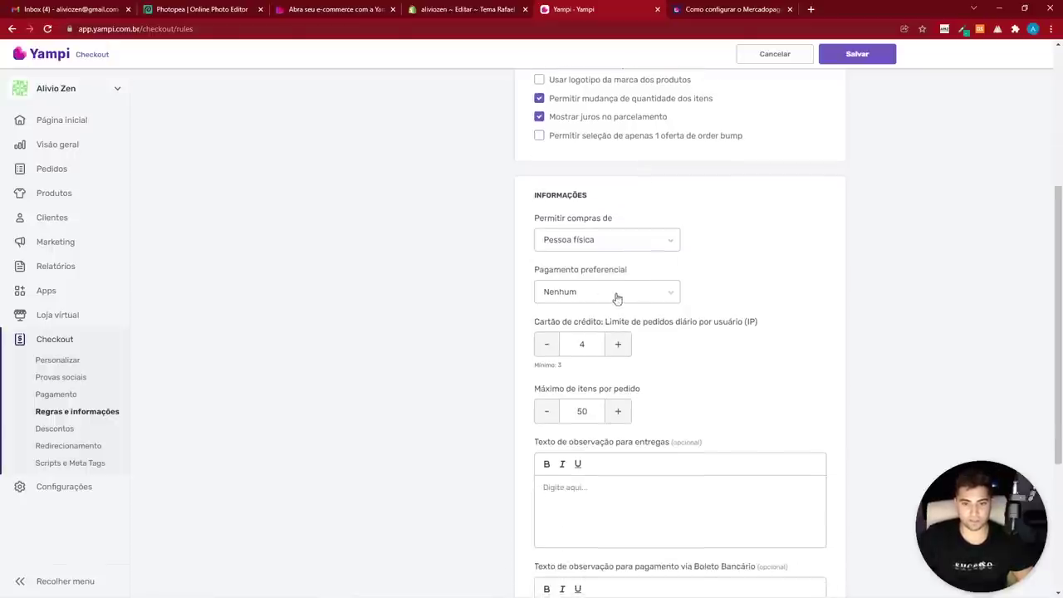
Step: Set Pagamento preferencial to Cartão de crédito and save the checkout rules
left_click(597, 287)
left_click(585, 292)
left_click_drag(591, 268, 742, 277)
left_click(739, 278)
left_click(595, 276)
scroll(614, 315, "down", 3)
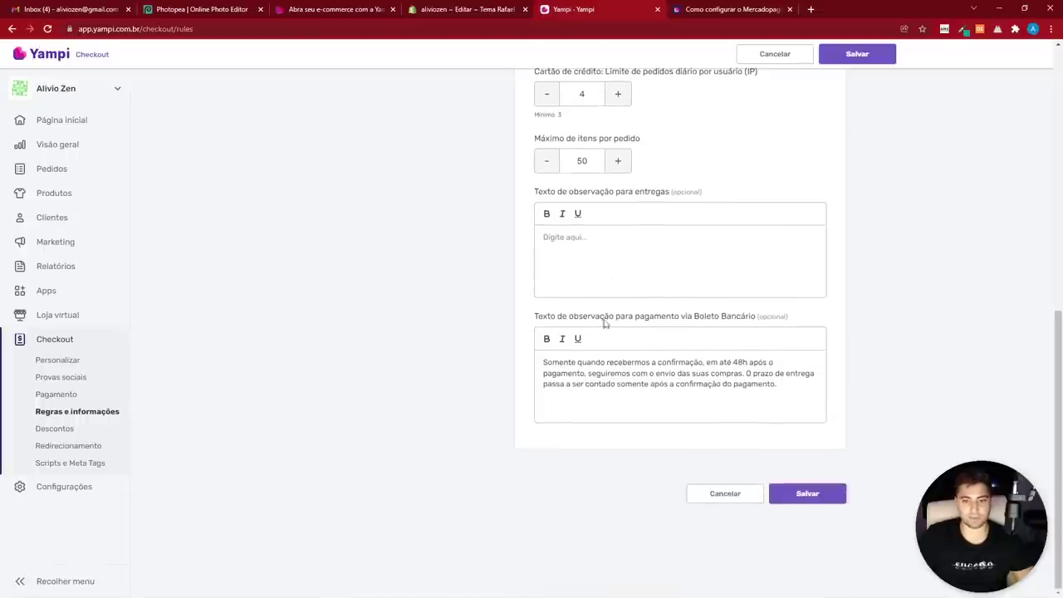
left_click(809, 492)
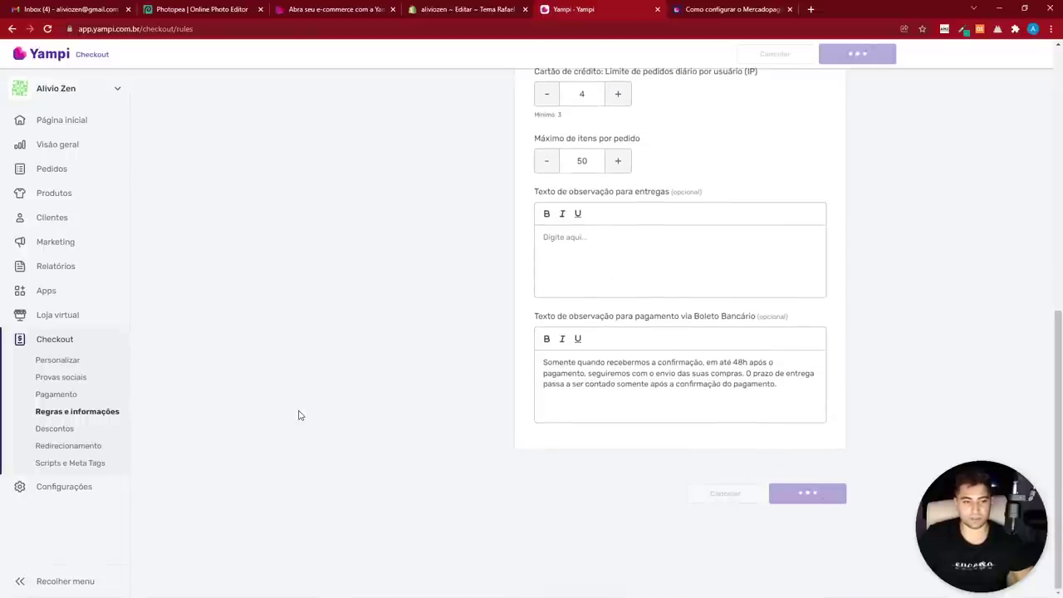
mouse_move(87, 490)
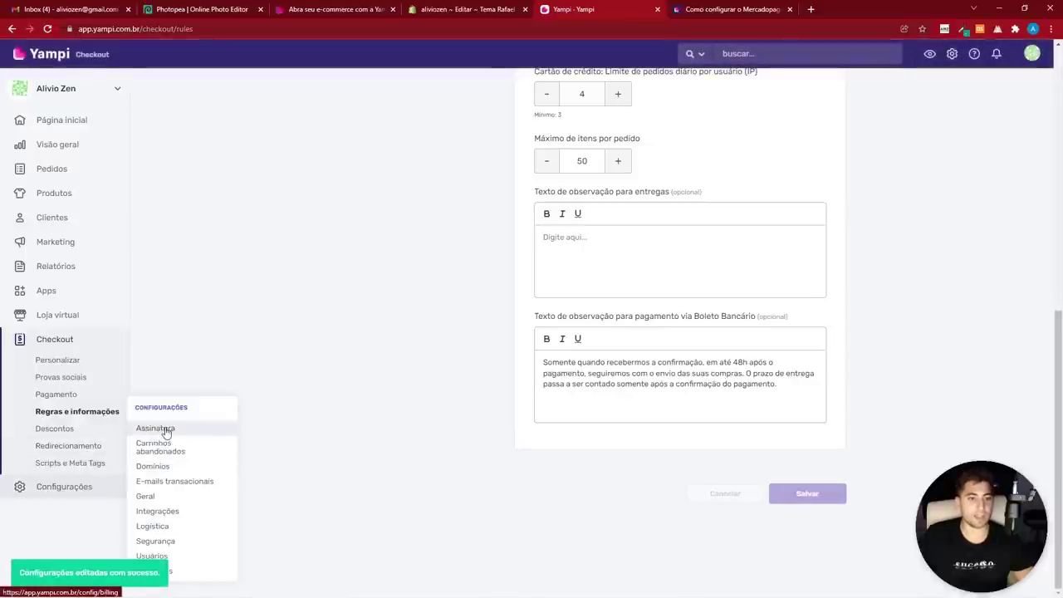
Step: Add aliviozen.com as a new domain under Configurações > Domínios
left_click(152, 466)
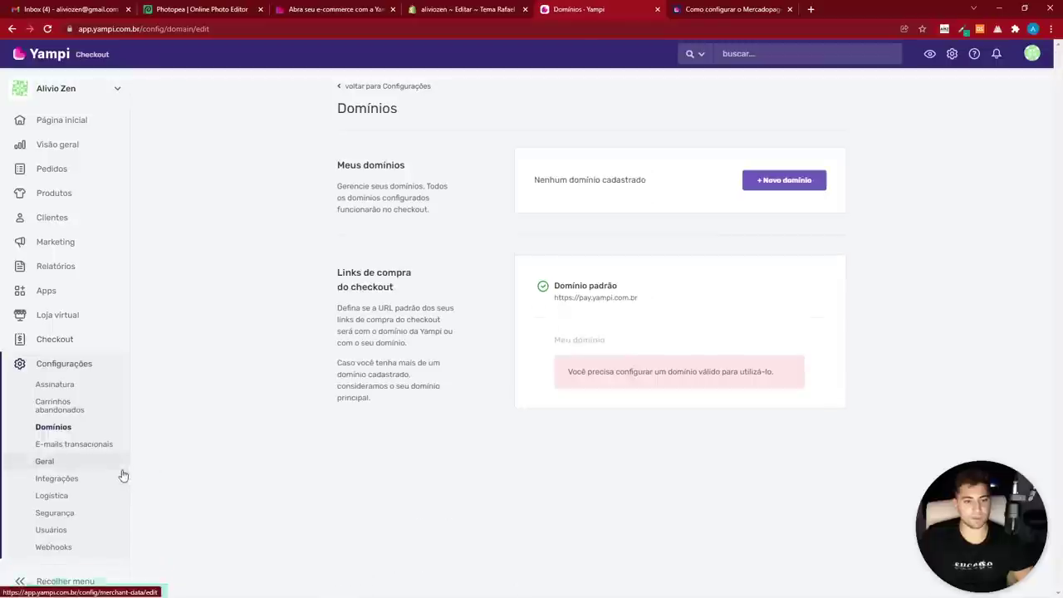
left_click_drag(376, 166, 731, 168)
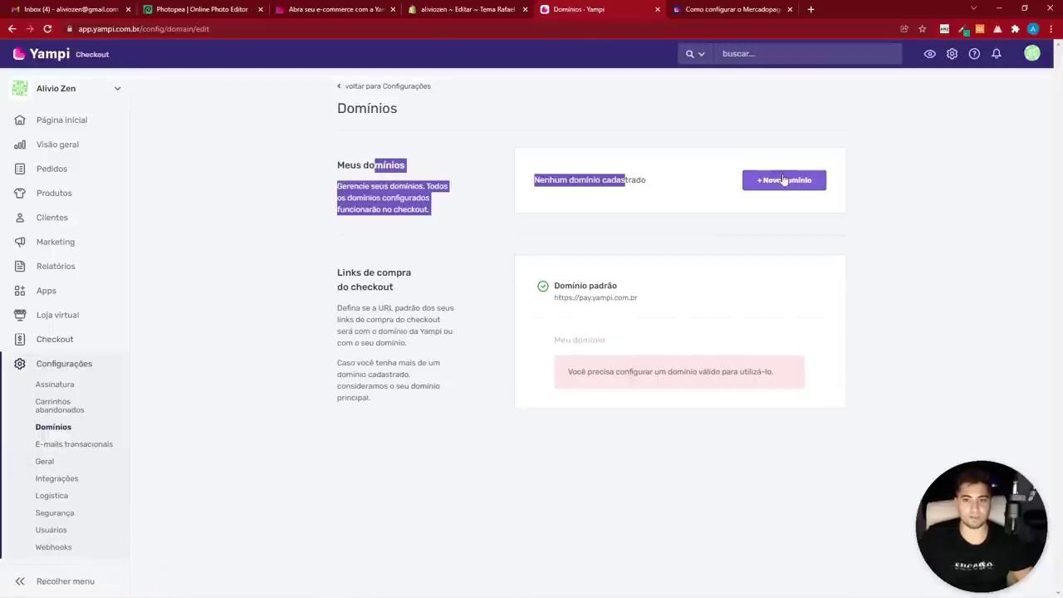
left_click_drag(554, 297, 664, 289)
left_click(624, 319)
left_click(784, 179)
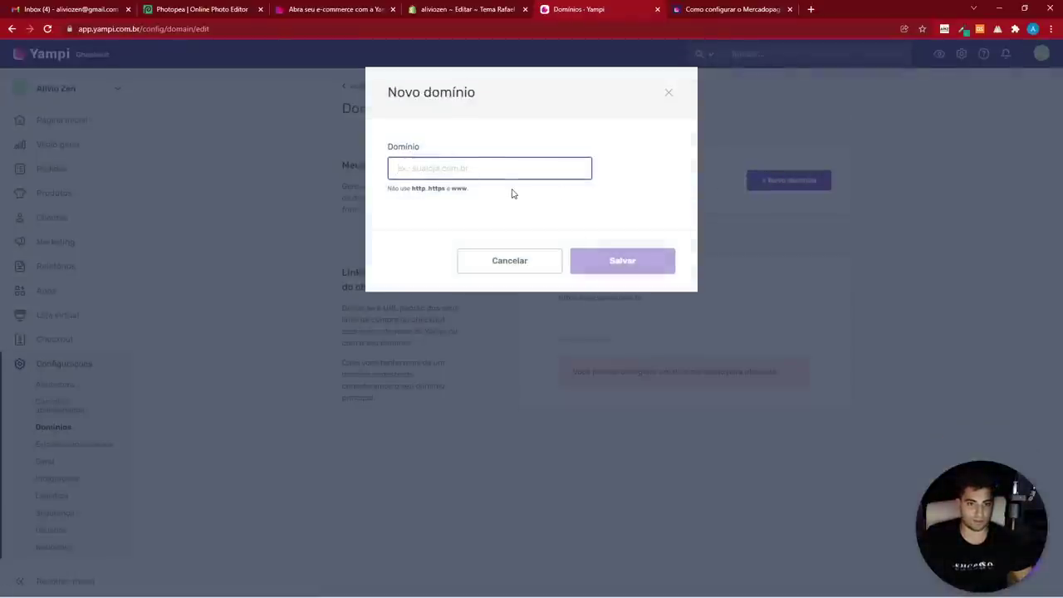
type("aliviozen.com")
key("Return")
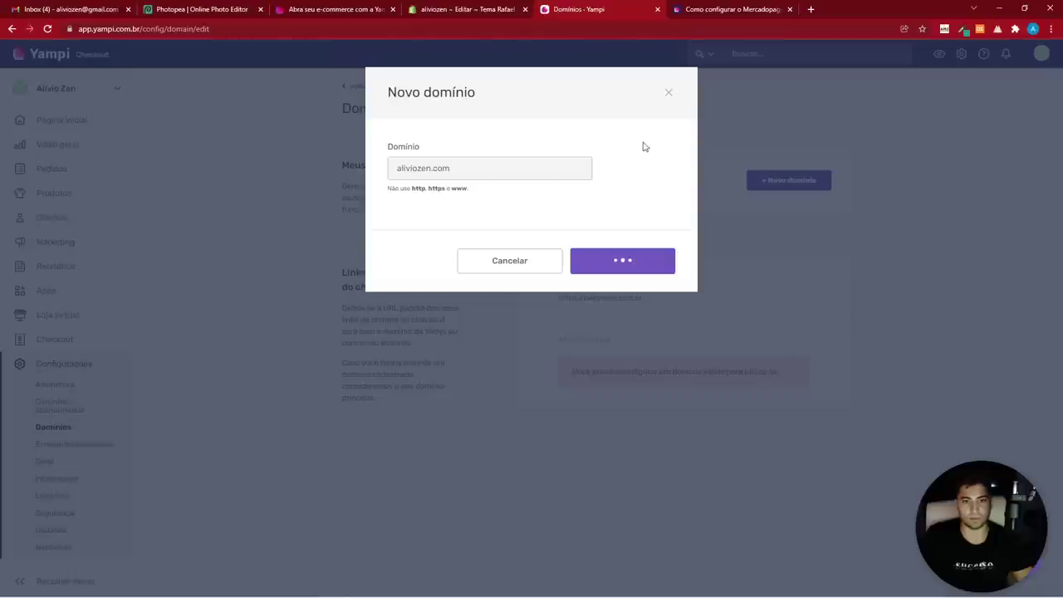
left_click(670, 98)
Step: View the domain's required DNS record, selecting its CNAME record type
left_click_drag(368, 184, 467, 181)
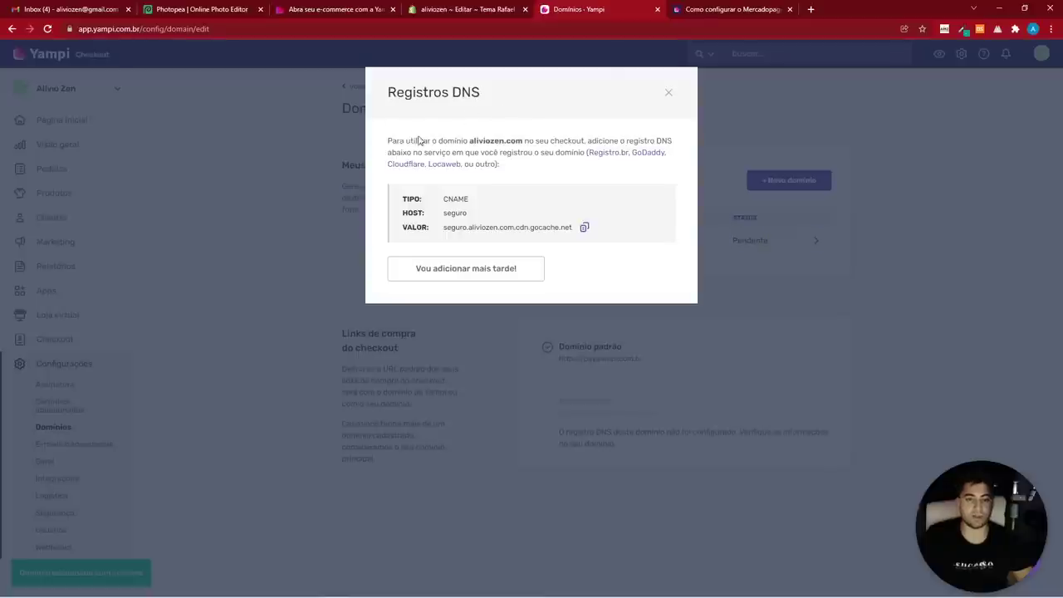
left_click_drag(383, 138, 546, 163)
left_click(505, 151)
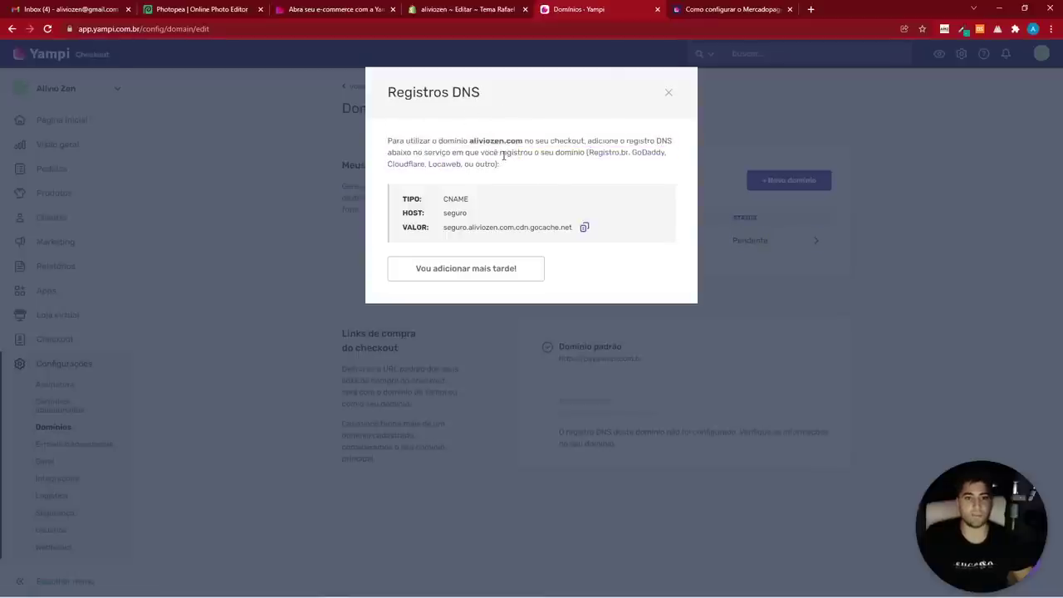
left_click_drag(423, 139, 678, 144)
left_click(664, 141)
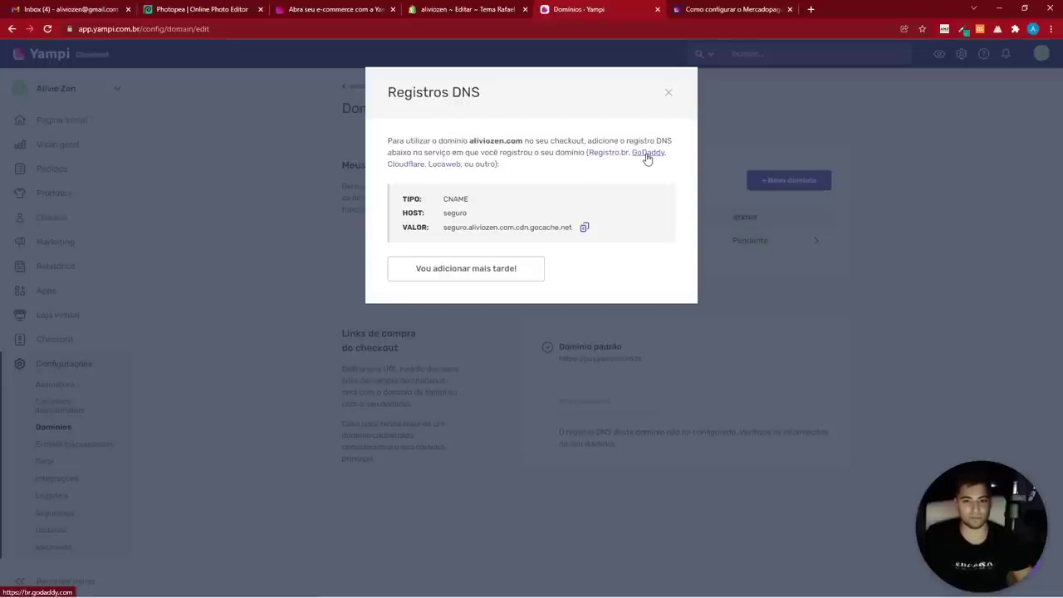
double_click(455, 200)
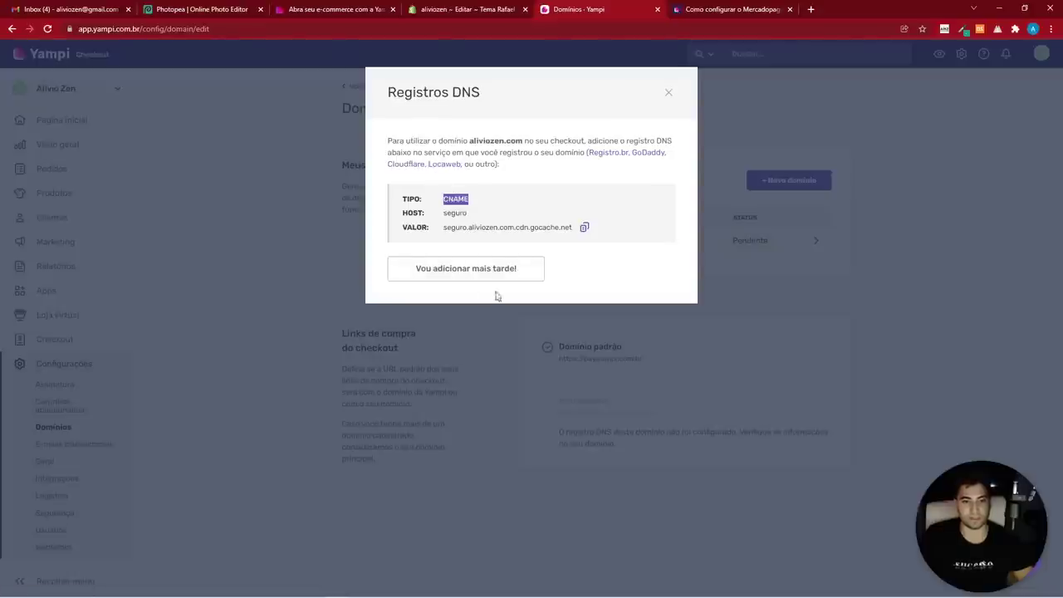
Step: Open GoDaddy in a new tab and search My Products for the aliviozen domain
left_click(809, 8)
type("godd")
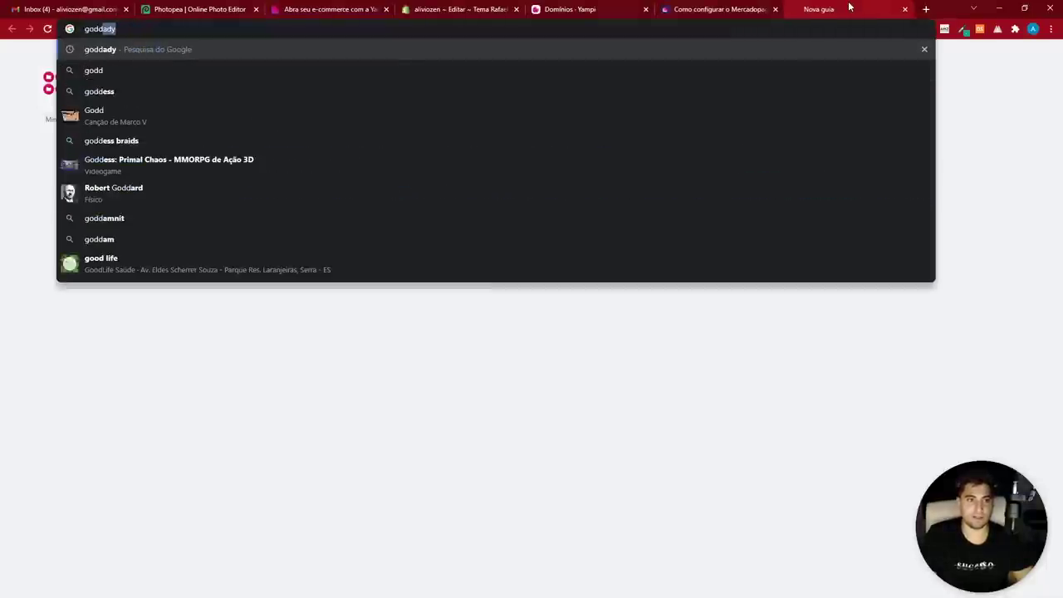
key("Return")
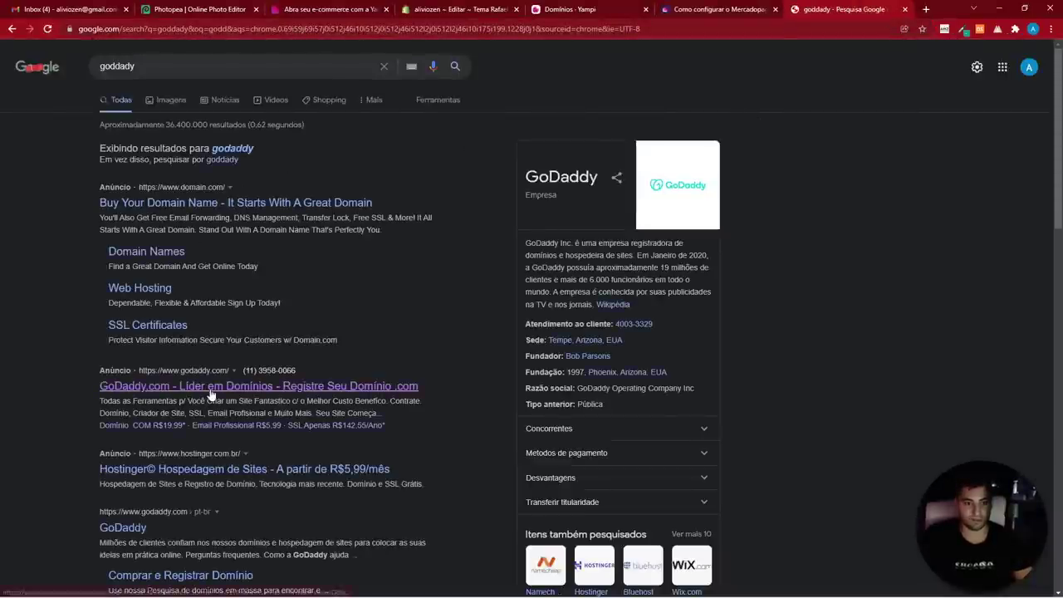
left_click(210, 392)
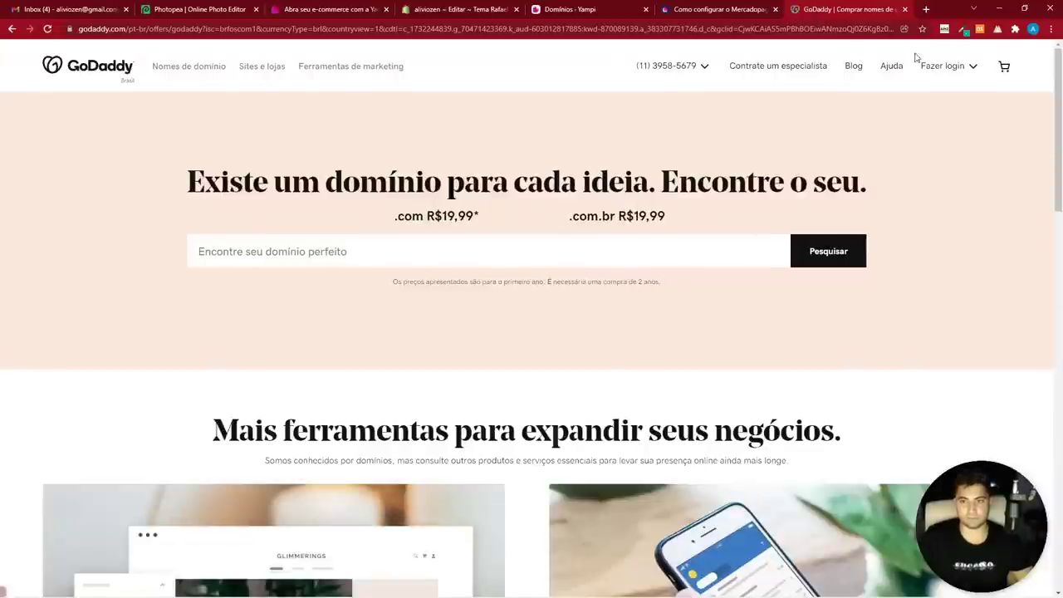
left_click(924, 71)
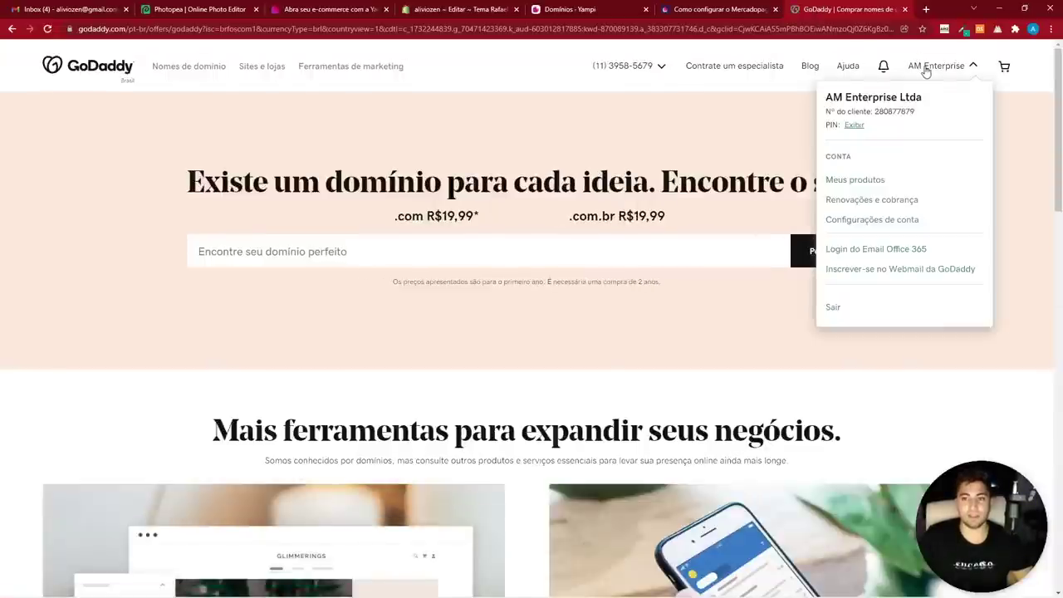
left_click(851, 178)
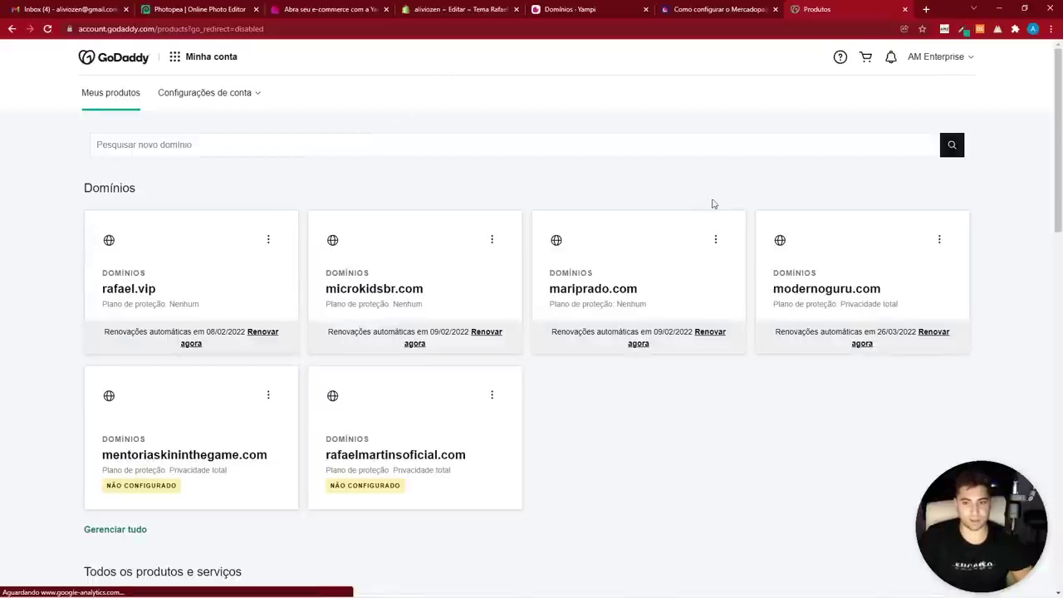
left_click(256, 143)
type("aliviozen")
key("Return")
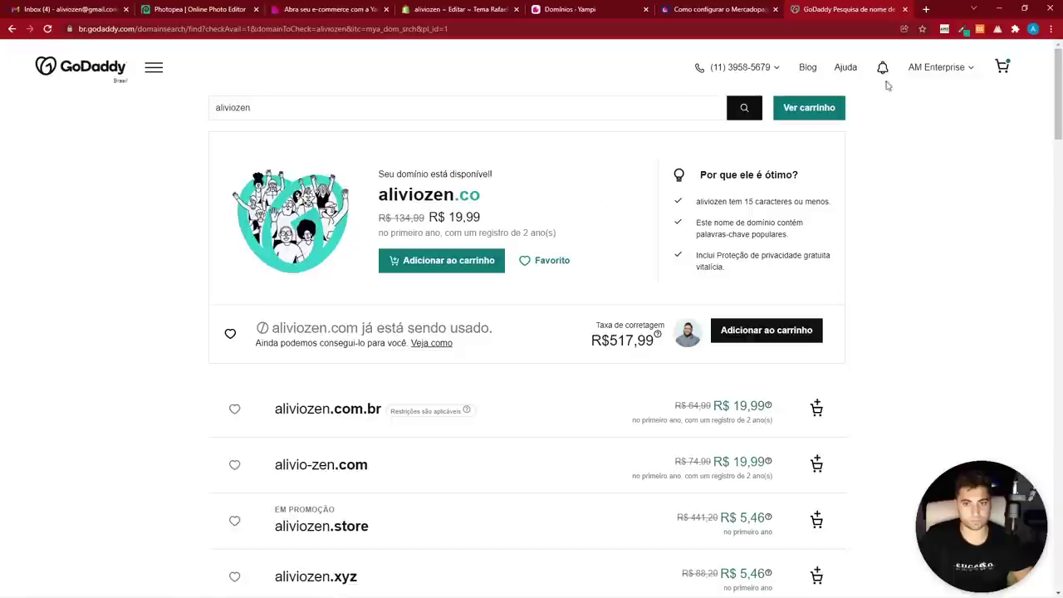
Step: From the full domain list, open aliviozen.com's settings and its DNS management
left_click(961, 69)
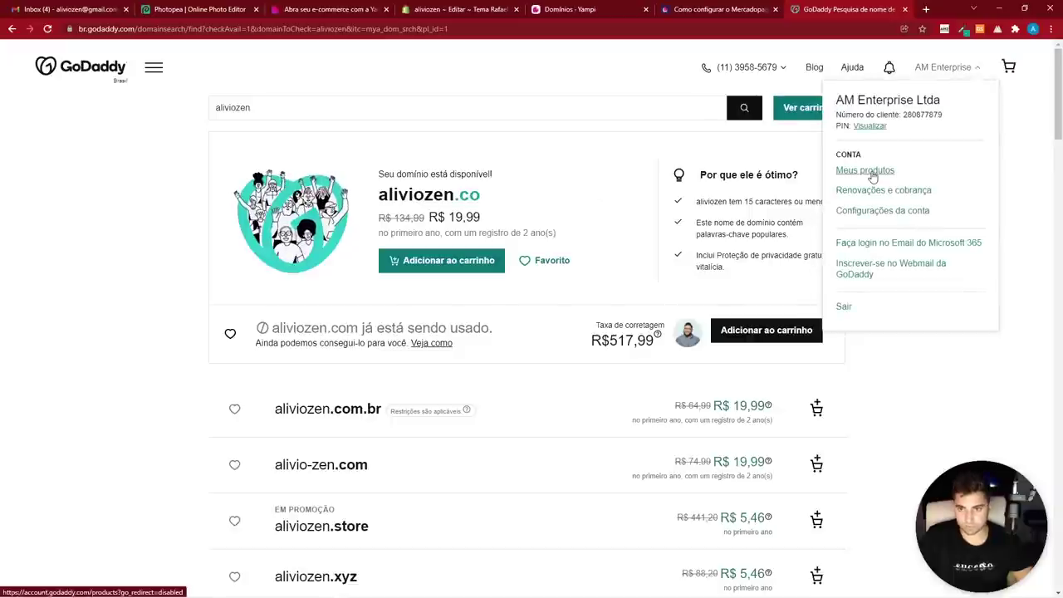
left_click(873, 174)
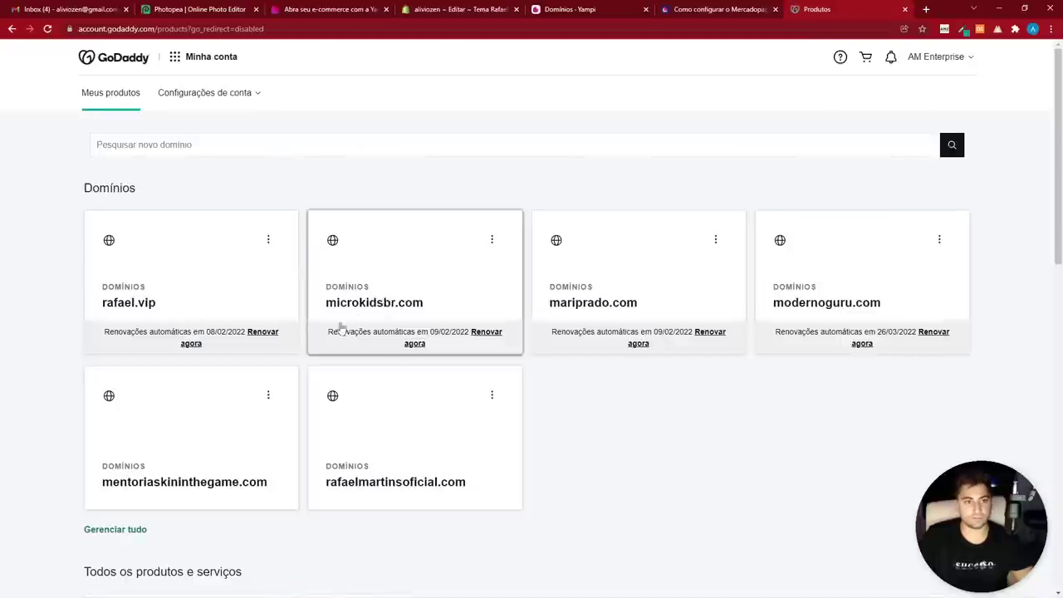
scroll(340, 393, "down", 3)
left_click(121, 425)
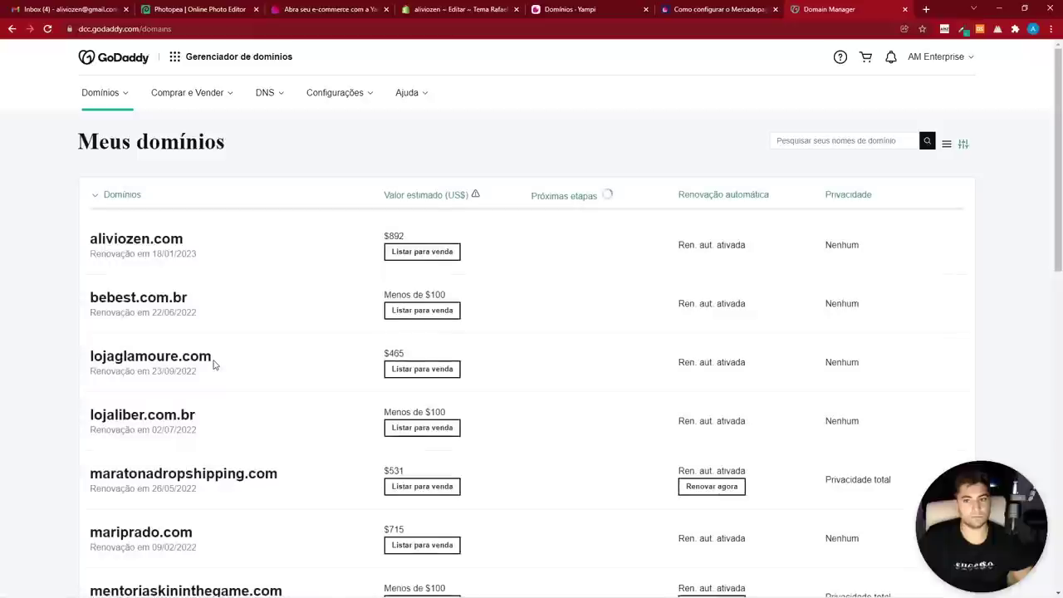
scroll(214, 365, "down", 5)
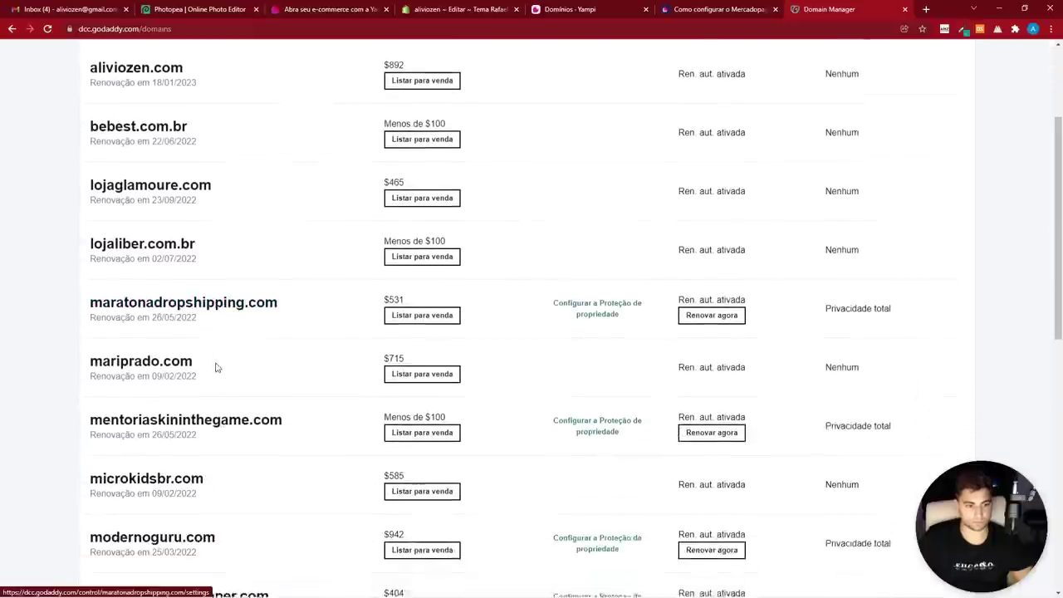
scroll(215, 367, "down", 4)
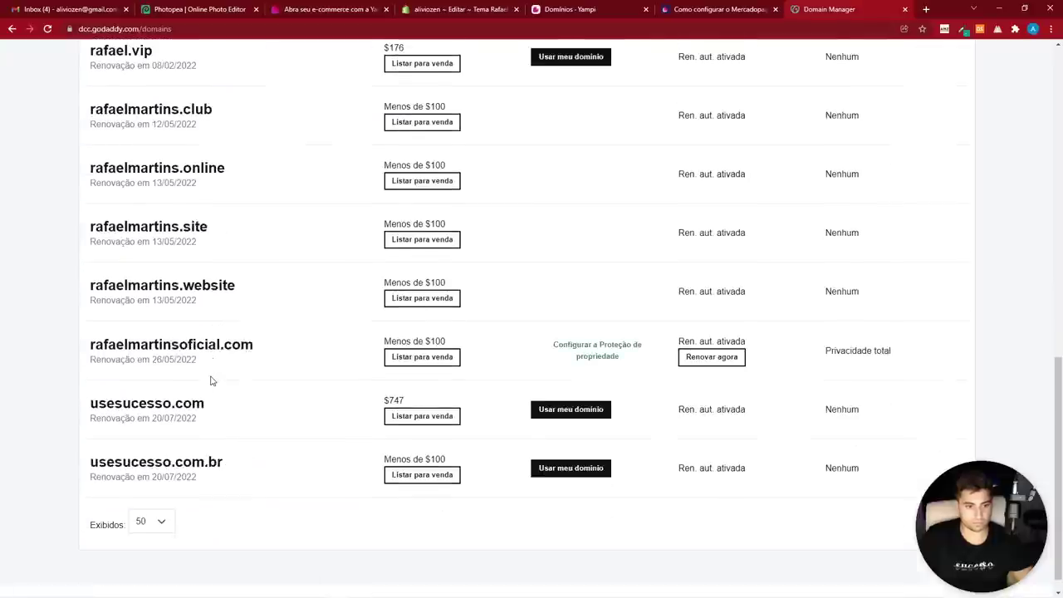
scroll(210, 380, "up", 10)
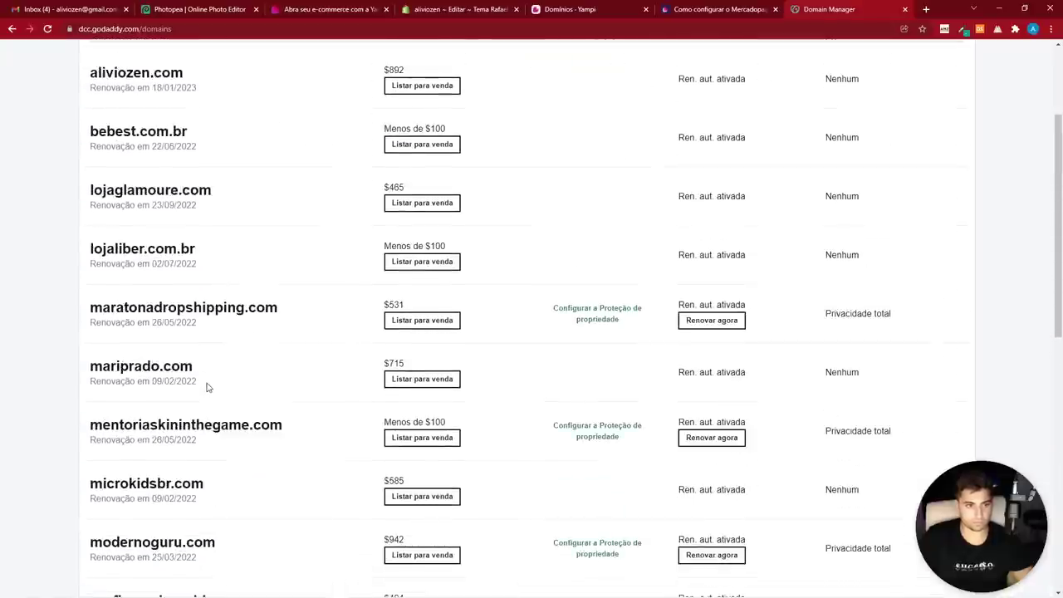
left_click(148, 241)
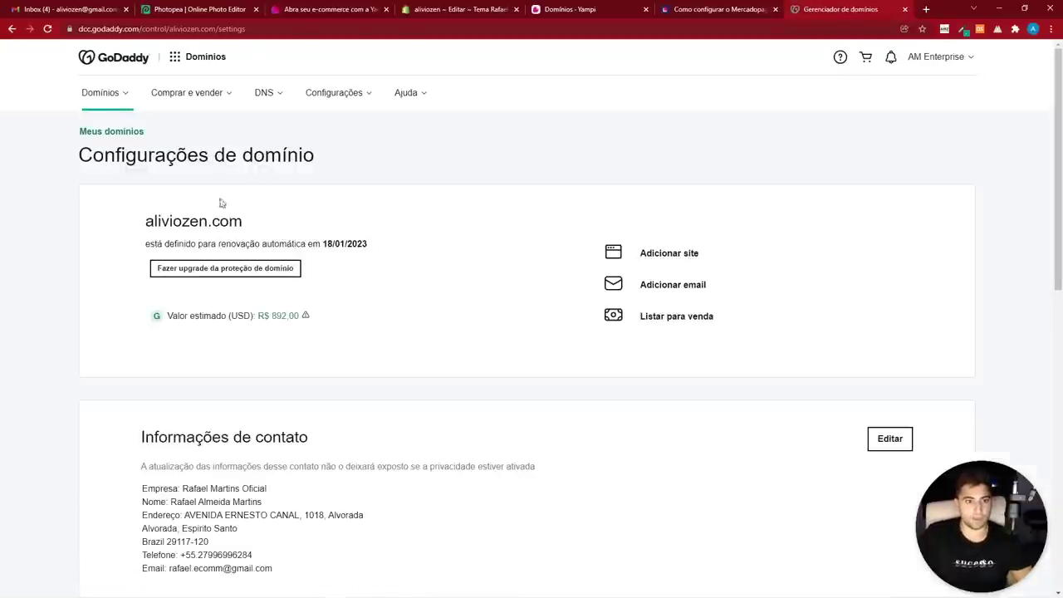
scroll(342, 244, "down", 7)
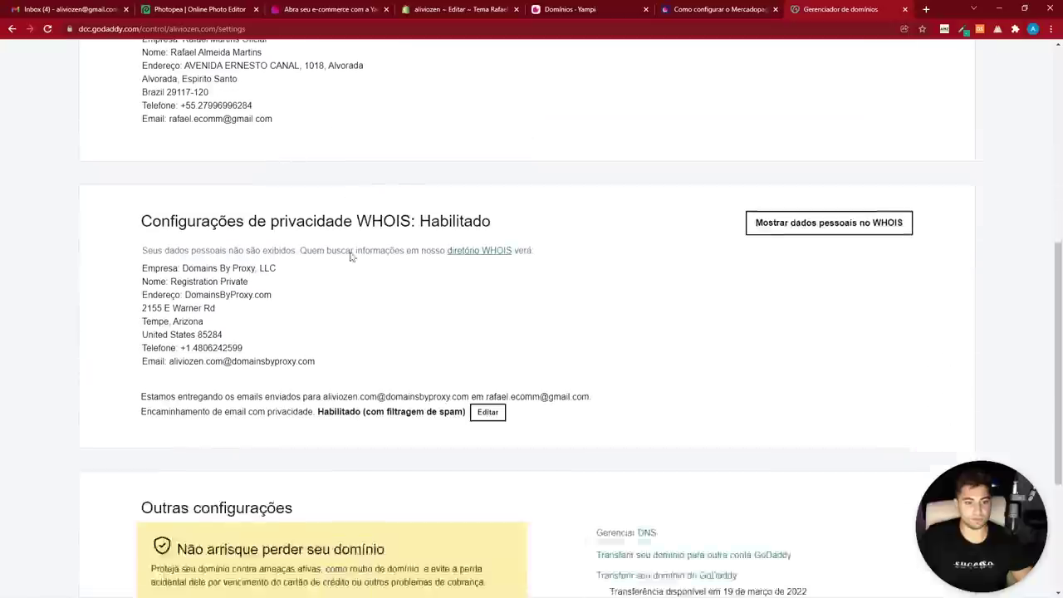
scroll(490, 218, "down", 2)
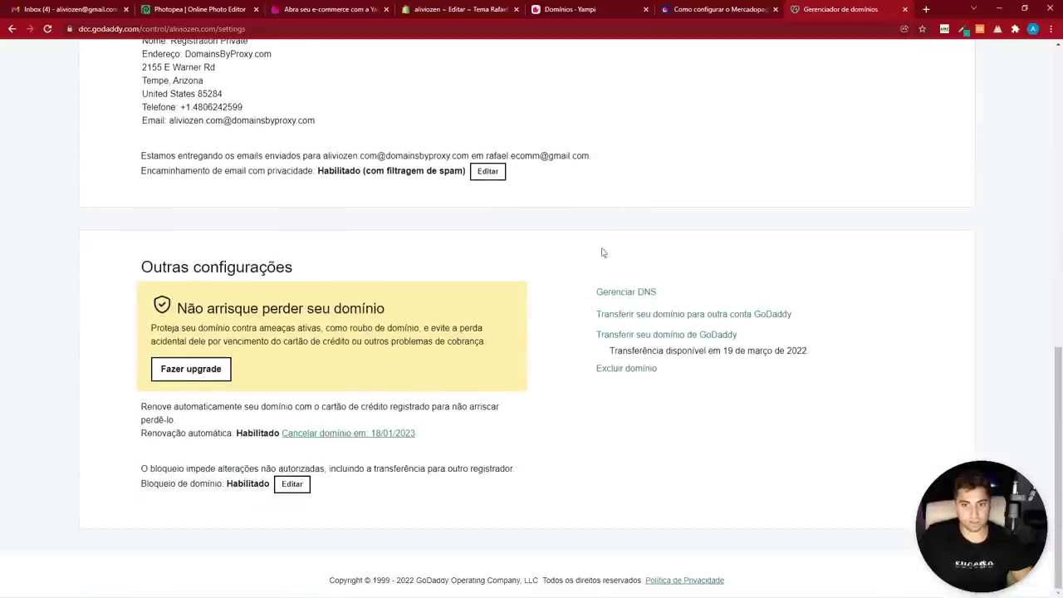
left_click(626, 295)
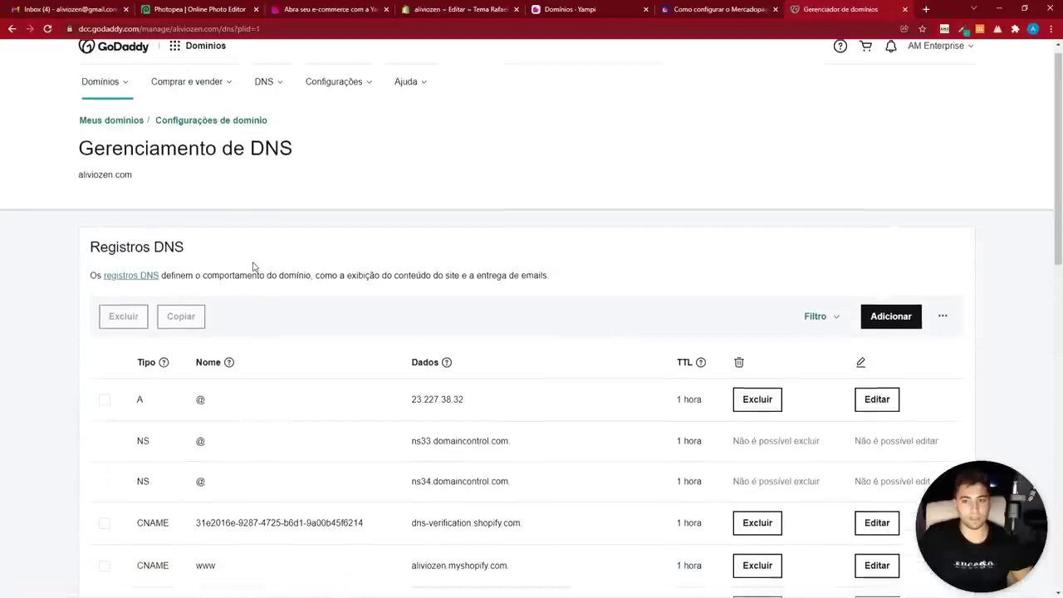
Step: Start a new CNAME record in GoDaddy and paste 'seguro' from Yampi as its name
scroll(515, 249, "down", 1)
left_click(878, 217)
left_click(212, 312)
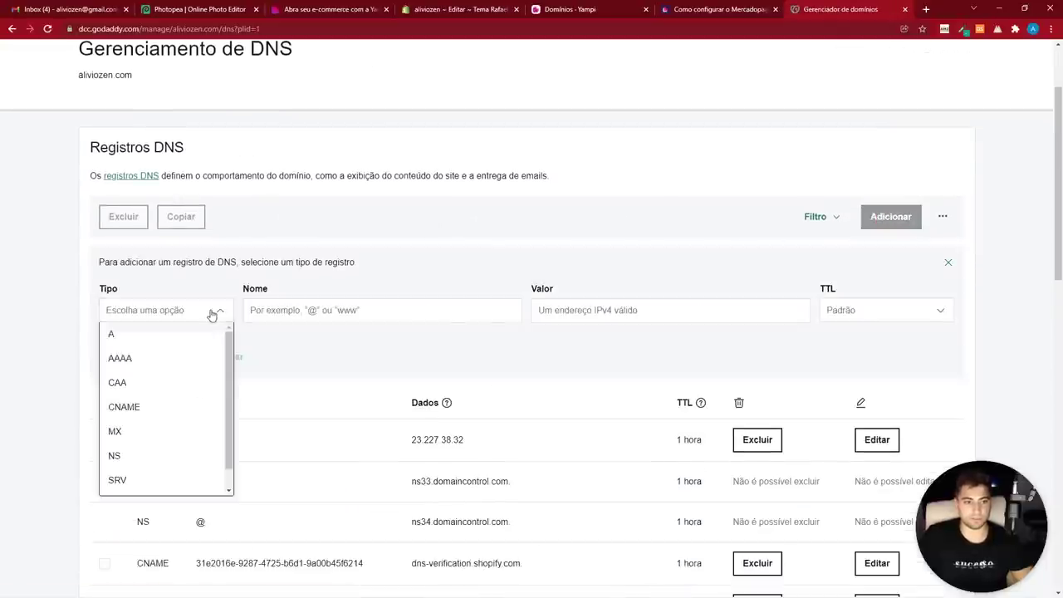
left_click(133, 407)
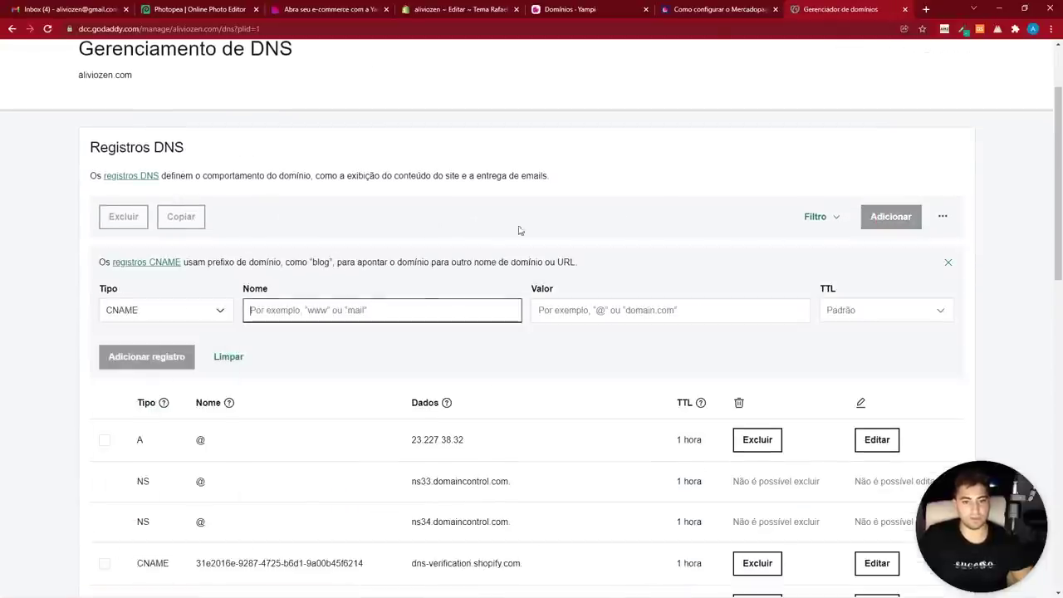
left_click(701, 7)
left_click(587, 7)
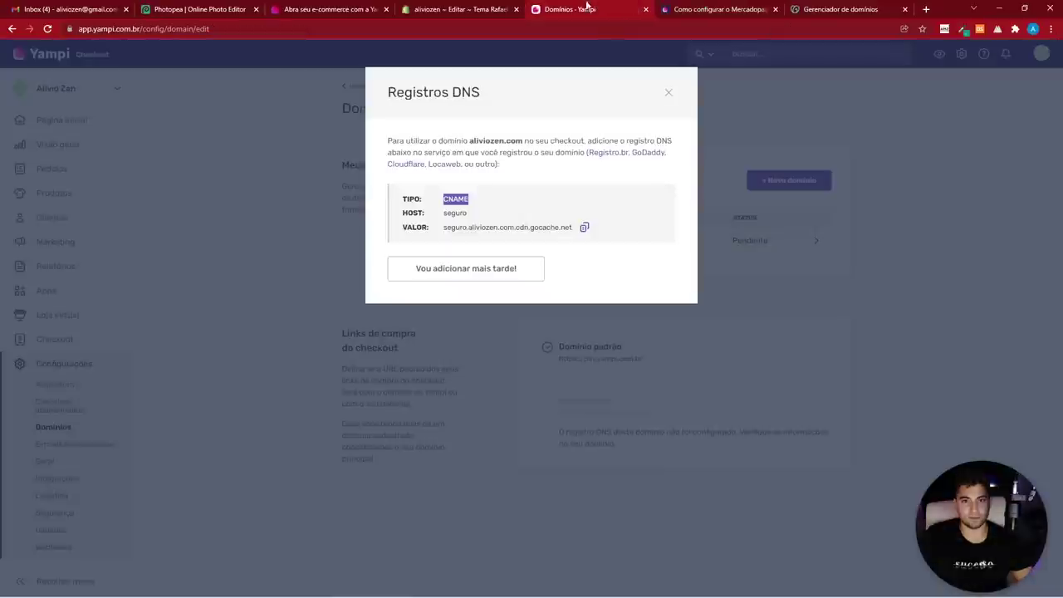
left_click(835, 8)
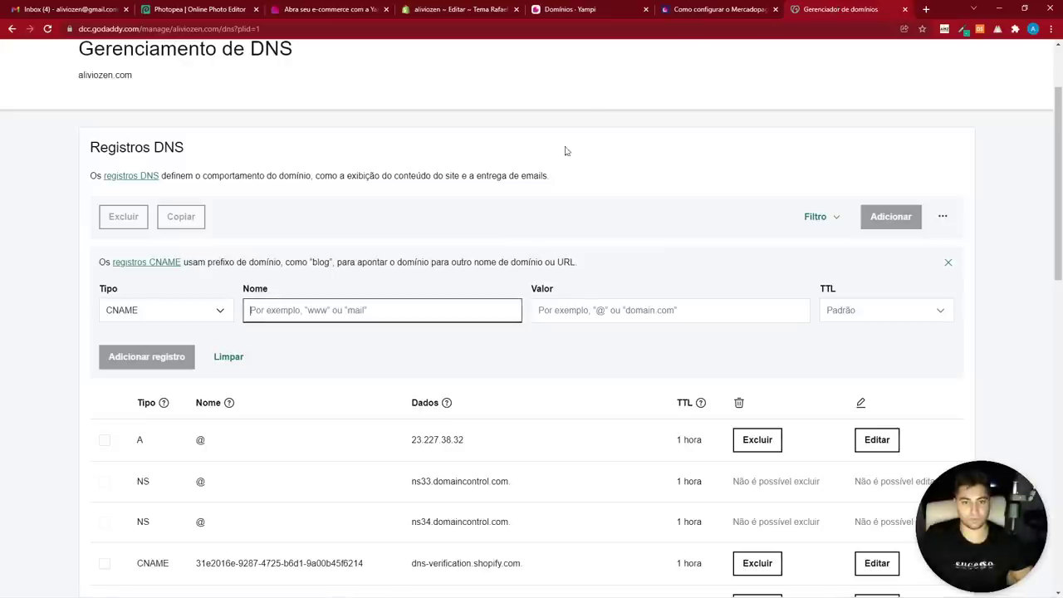
left_click(686, 7)
left_click(635, 8)
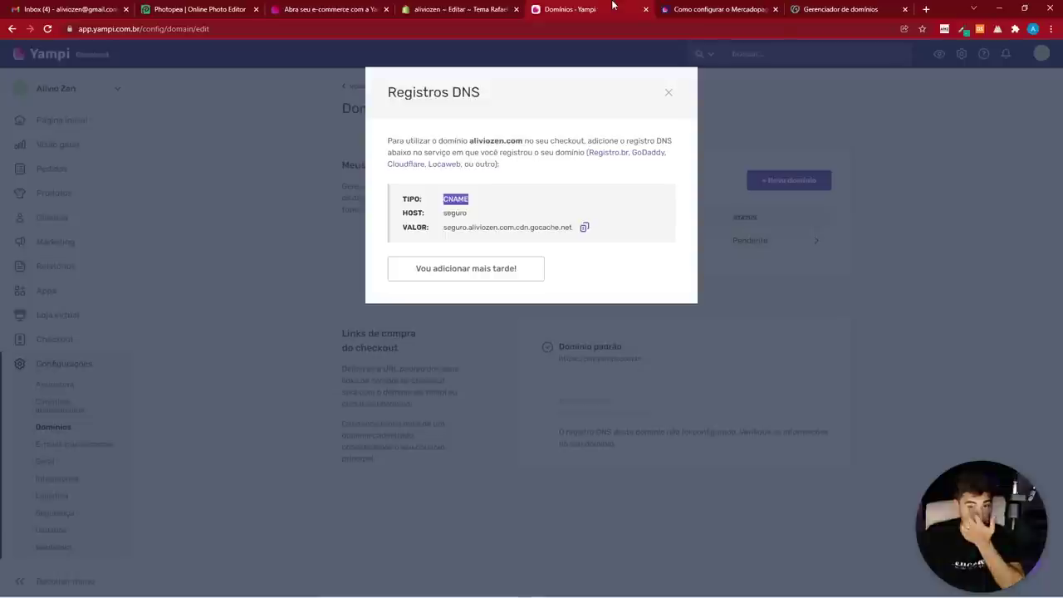
left_click_drag(442, 214, 483, 209)
key("ctrl+c")
left_click(832, 8)
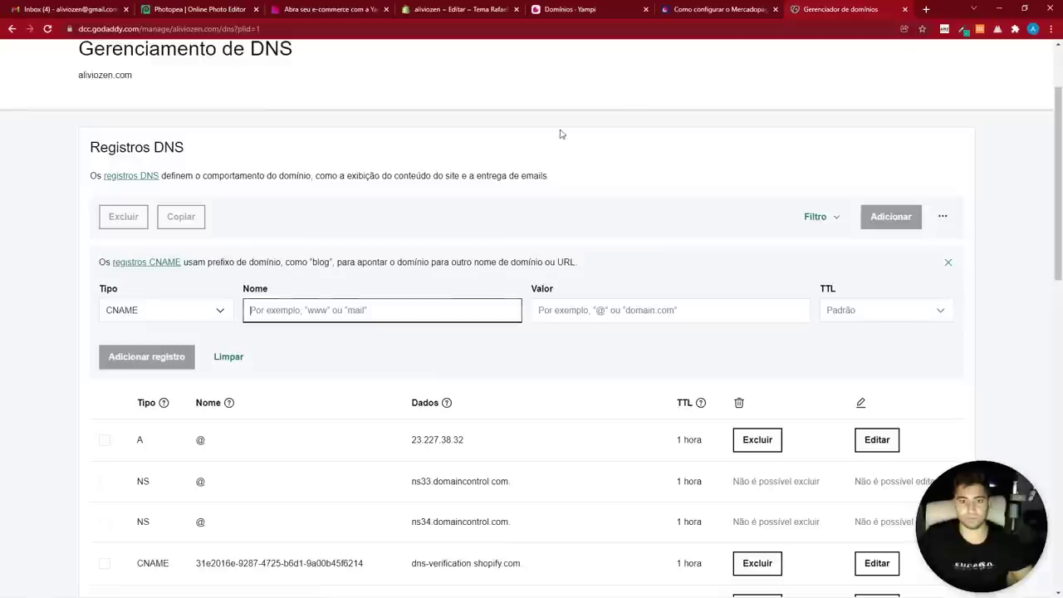
key("ctrl+v")
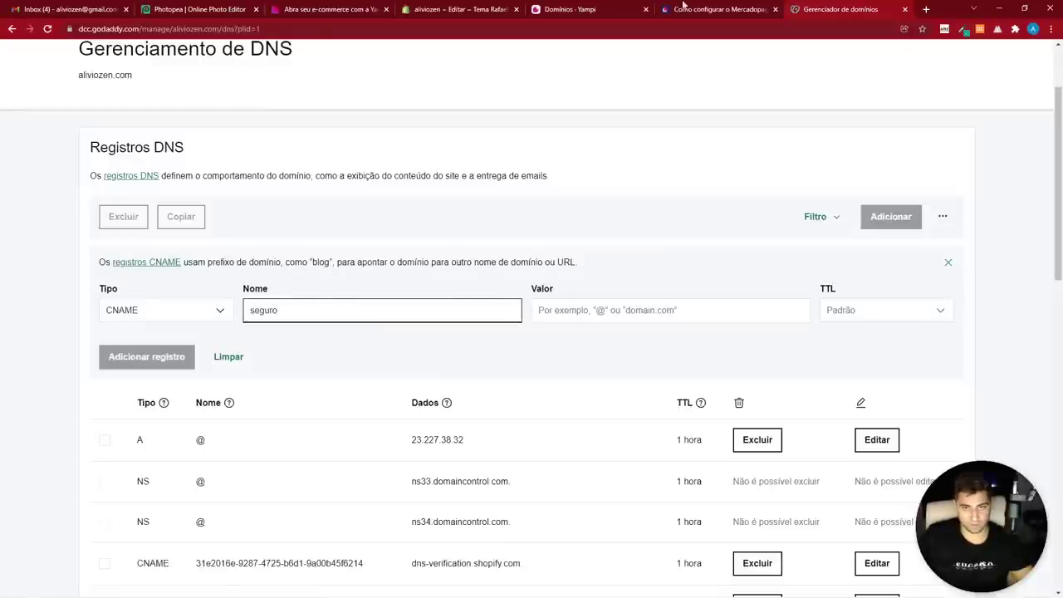
Step: Paste seguro.aliviozen.com.cdn.gocache.net as the record value, save it, and verify the new record
left_click(706, 8)
left_click(601, 8)
left_click(580, 230)
left_click(838, 9)
left_click(659, 309)
key("ctrl+v")
left_click(171, 359)
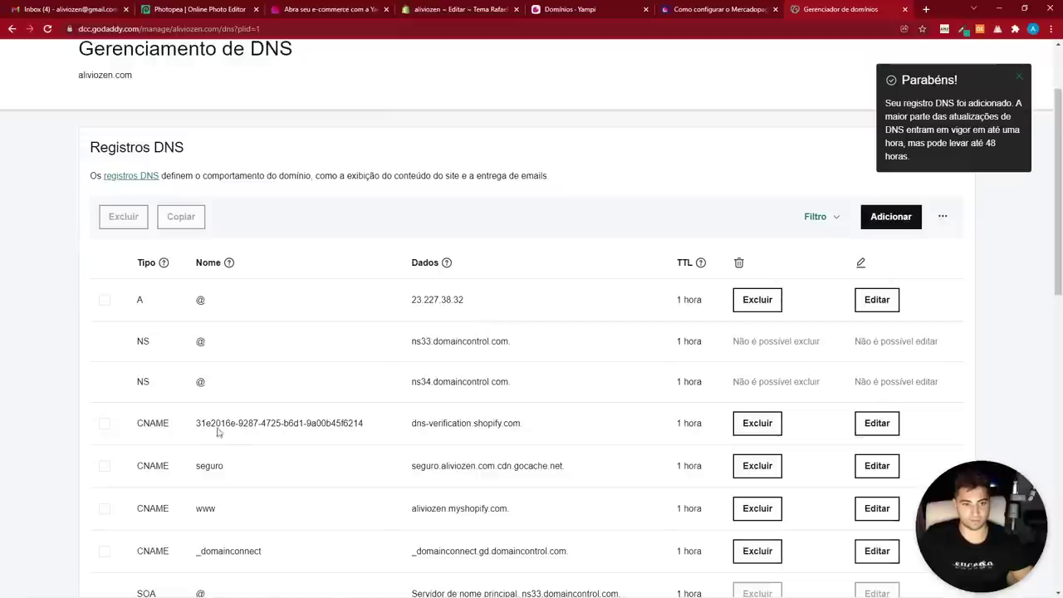
scroll(177, 432, "down", 1)
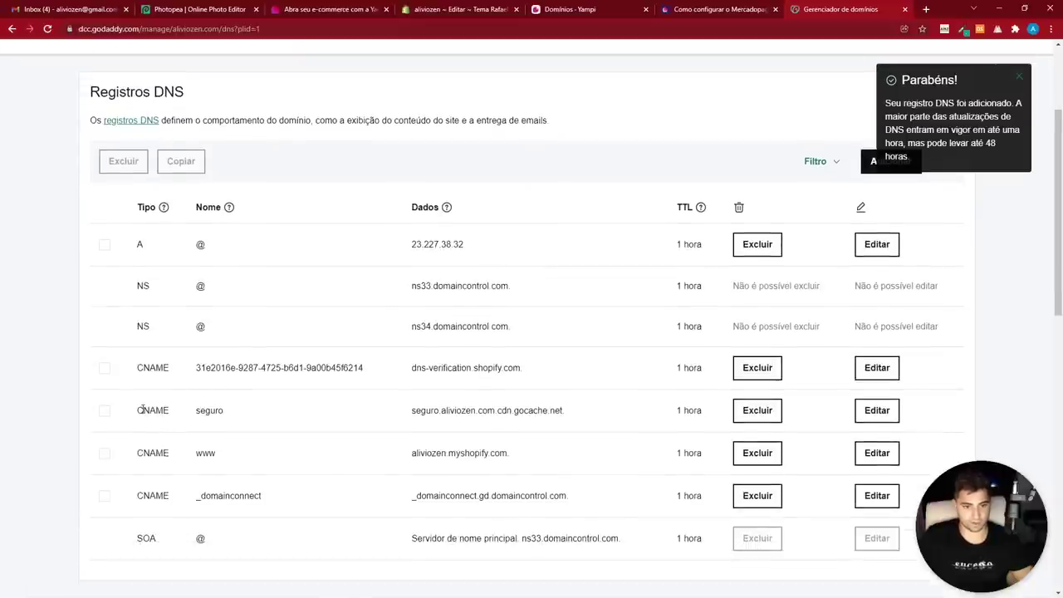
left_click_drag(137, 412, 301, 415)
left_click_drag(406, 417, 626, 405)
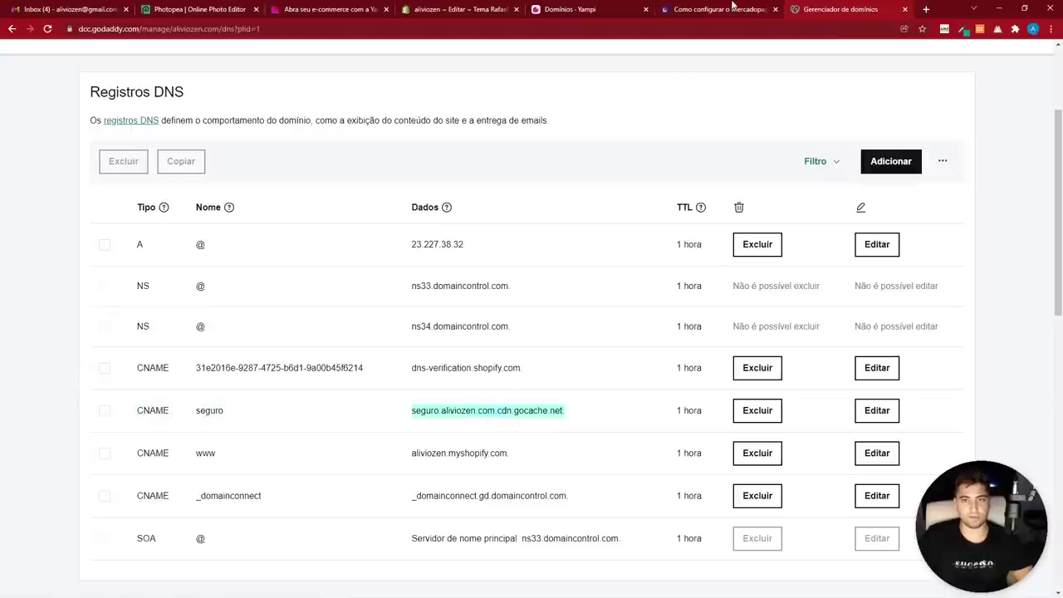
left_click(731, 7)
left_click(629, 6)
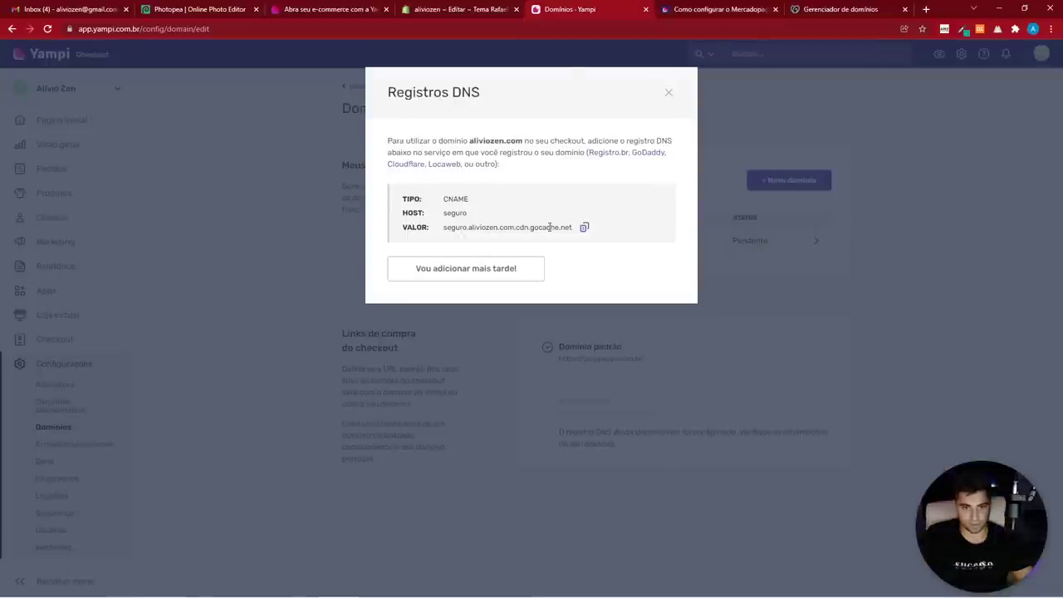
Step: Close the Registros DNS dialog and reload Domínios to review the default checkout domain
left_click(668, 93)
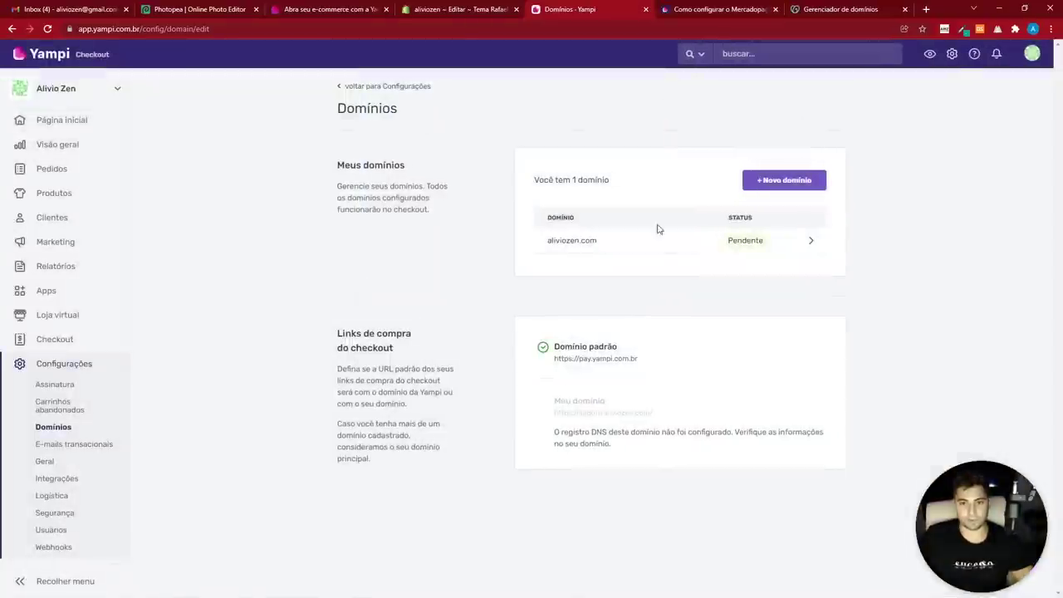
left_click(48, 30)
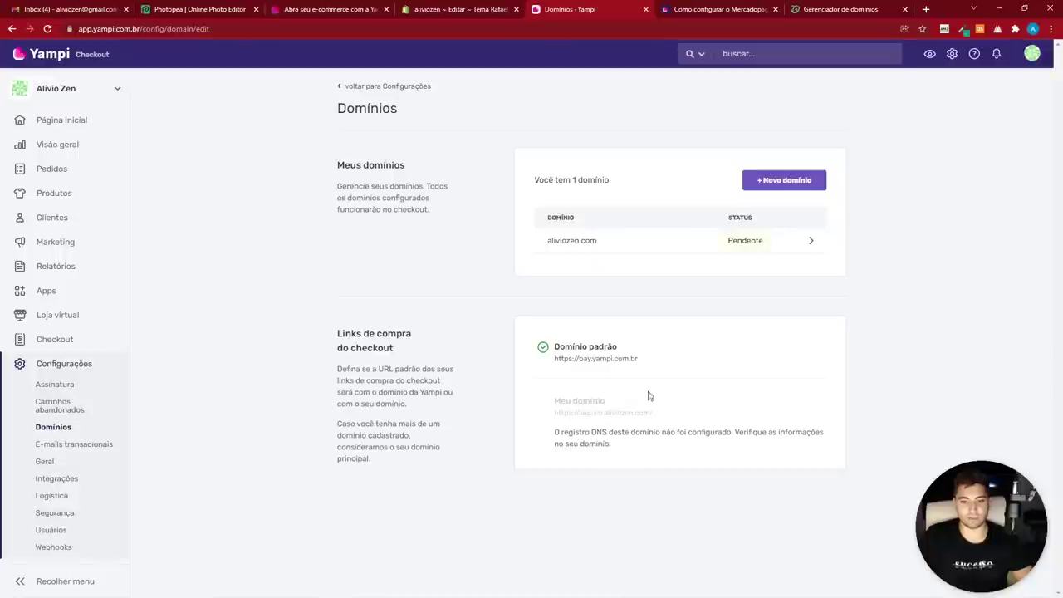
left_click_drag(572, 346, 656, 367)
left_click(556, 378)
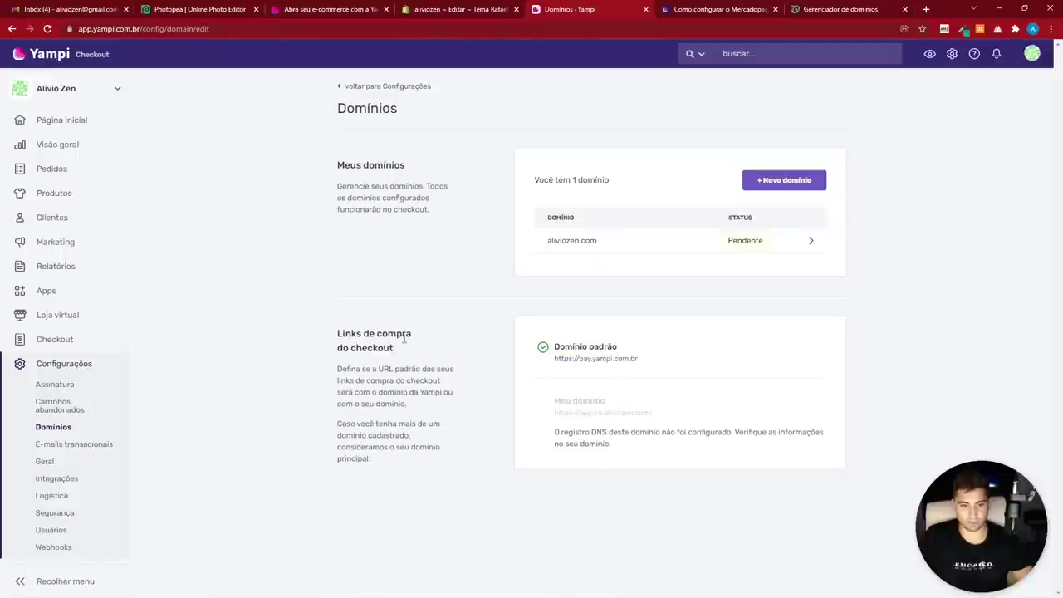
left_click_drag(350, 333, 626, 374)
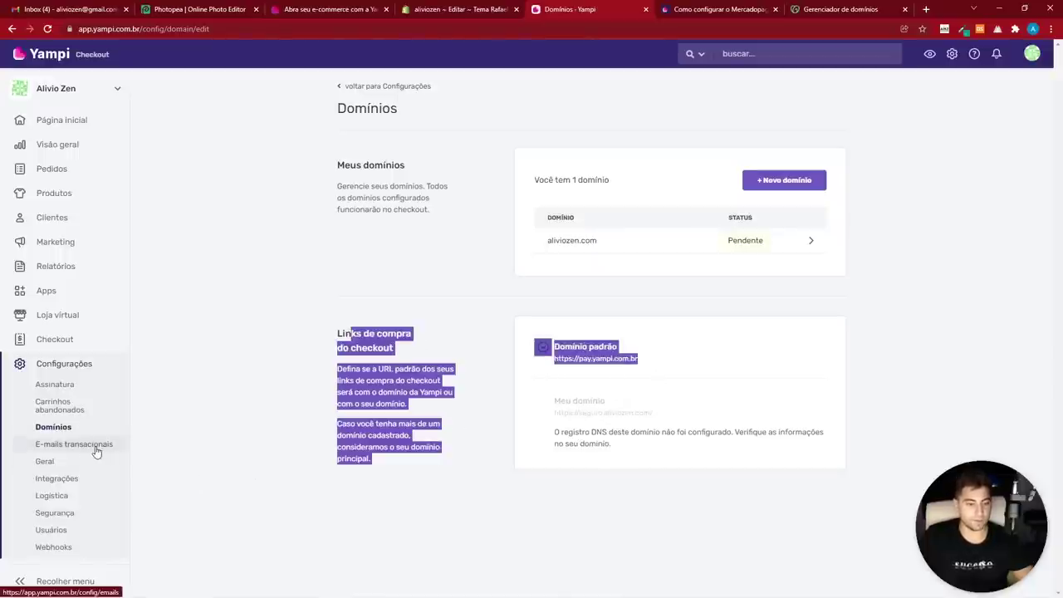
Step: Open E-mails transacionais and select the sender e-mail address
left_click(97, 444)
left_click(627, 295)
left_click_drag(638, 301, 496, 290)
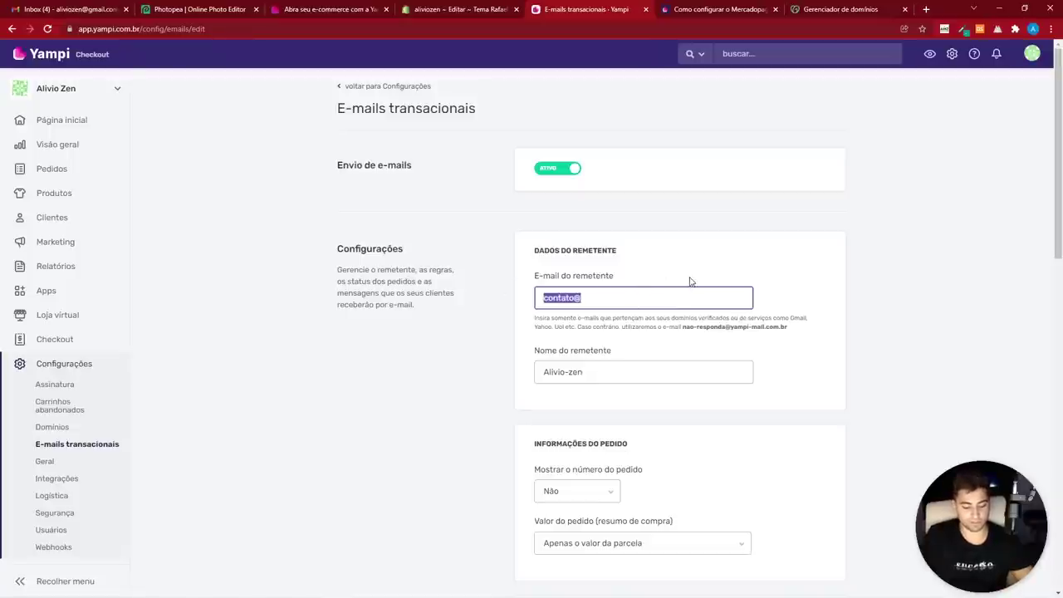
Step: Scroll the order-status e-mails, toggling Aguardando pagamento open and closed, then open the Integrações apps page
scroll(689, 281, "down", 3)
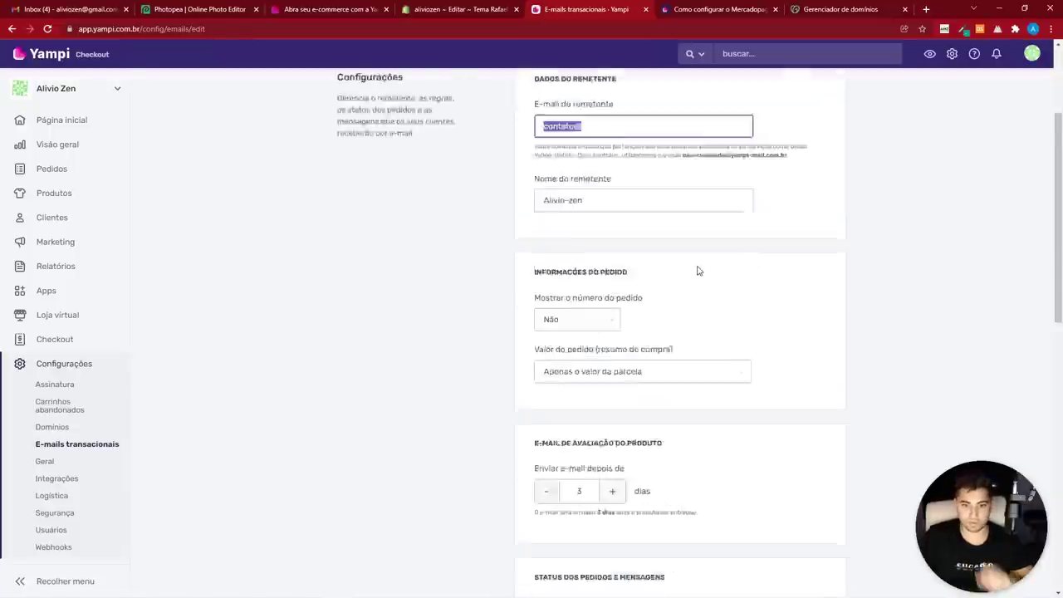
scroll(599, 347, "down", 10)
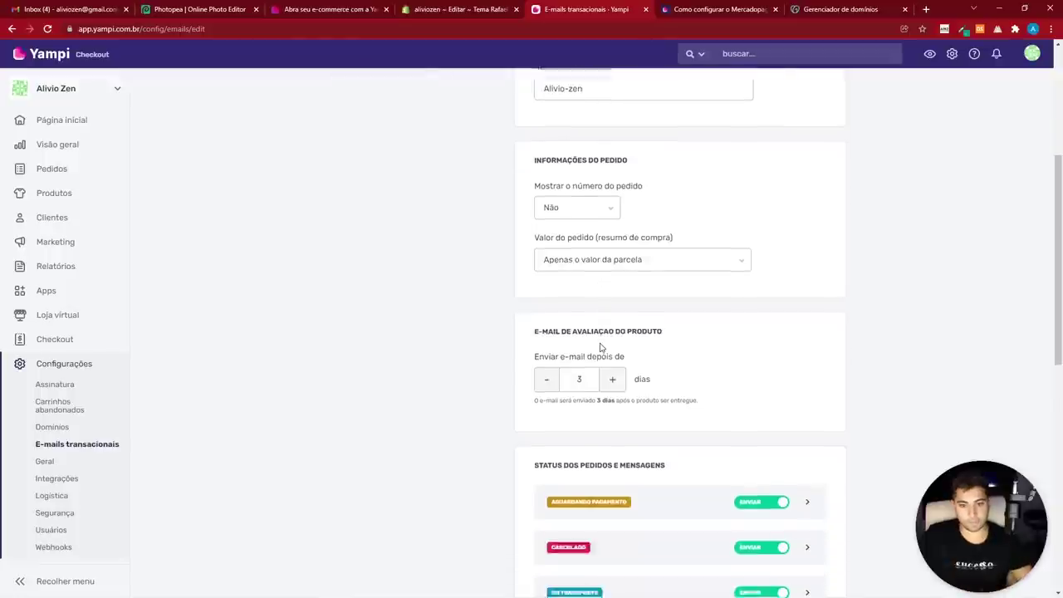
scroll(807, 174, "up", 3)
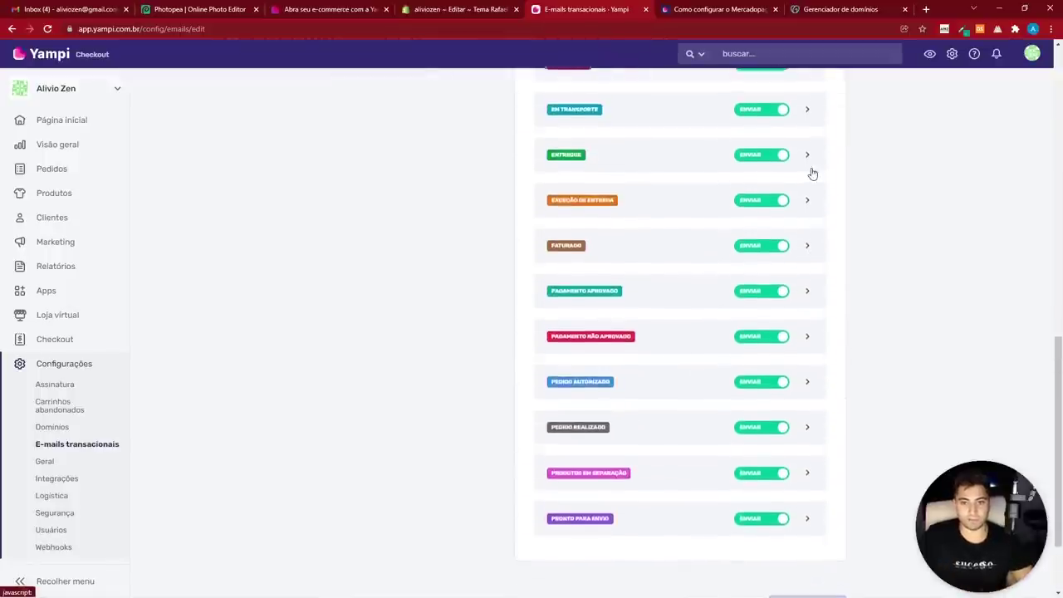
left_click(809, 131)
left_click(809, 131)
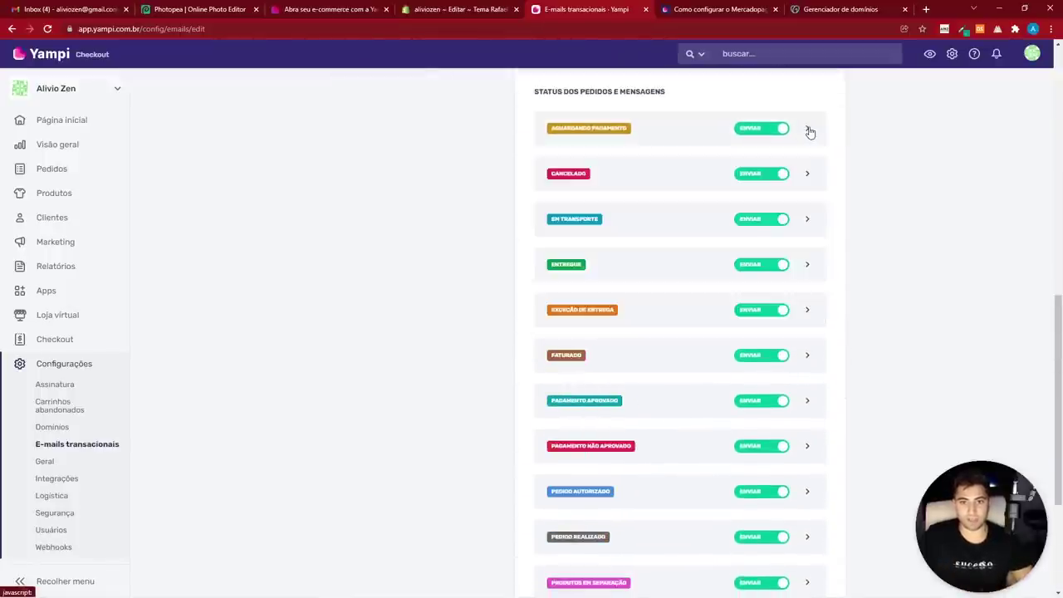
scroll(601, 360, "down", 5)
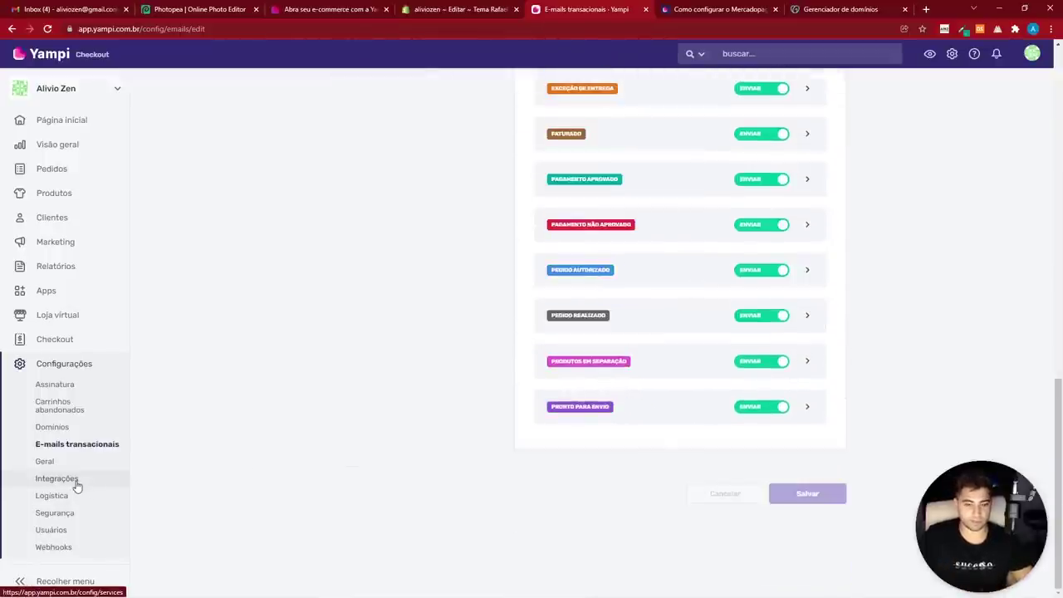
left_click(77, 483)
mouse_move(56, 340)
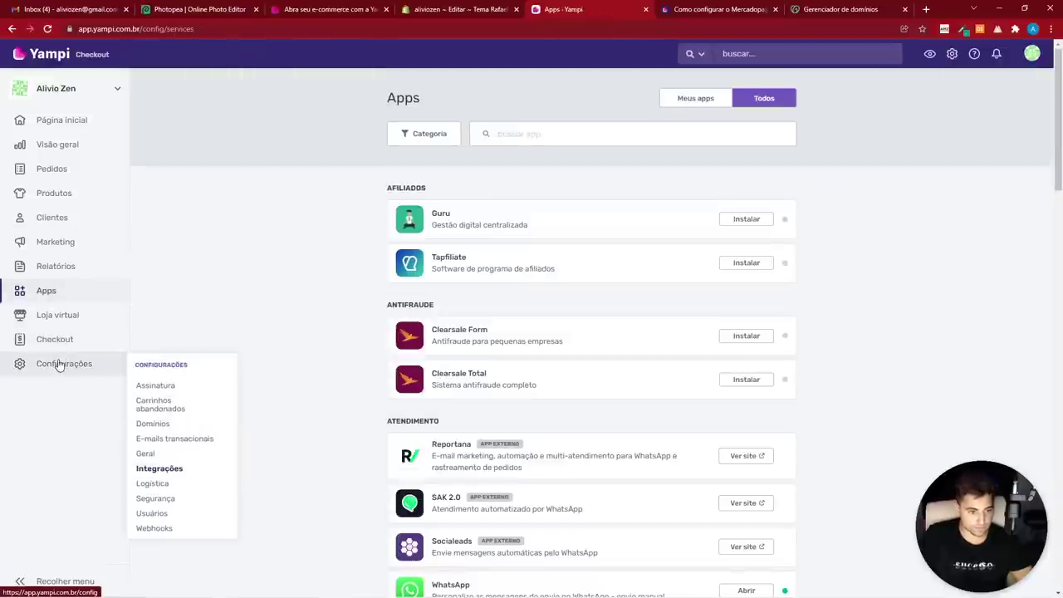
Step: Visit the Segurança, Usuários, Webhooks, Logística, Checkout and Apps sections
left_click(162, 502)
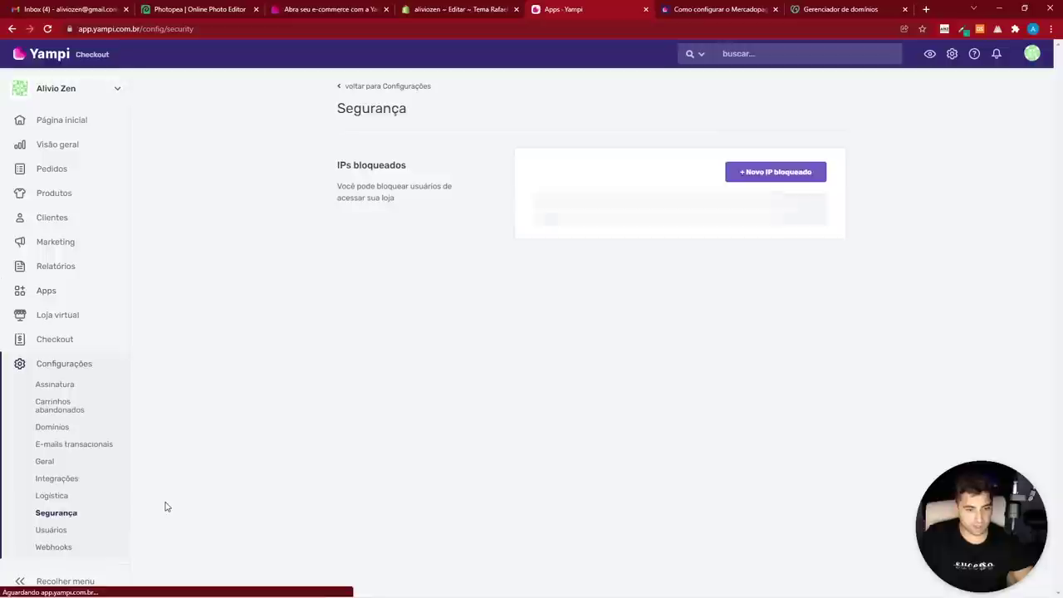
left_click(69, 536)
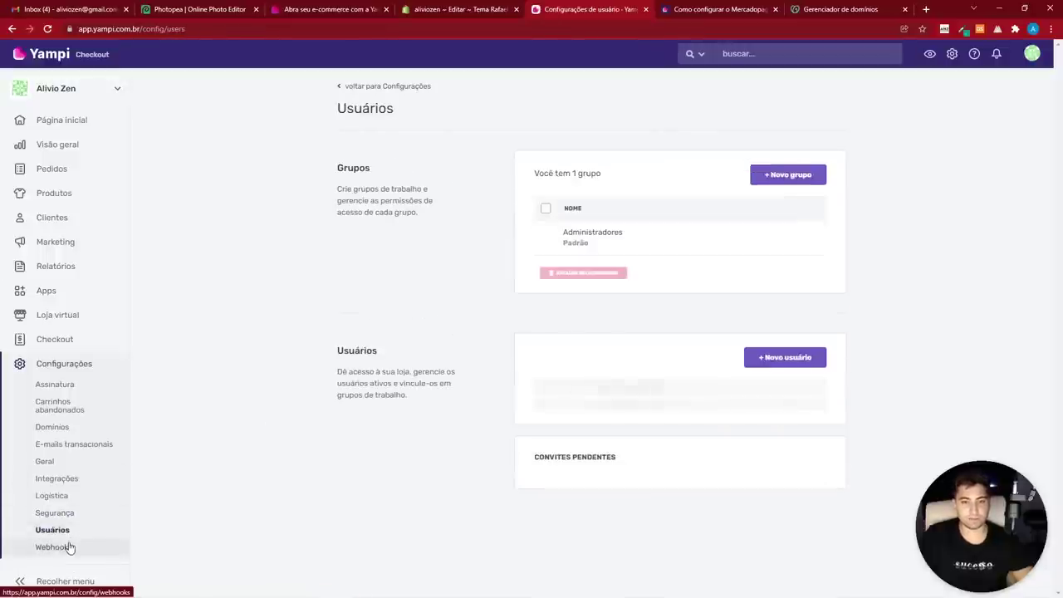
left_click(70, 545)
left_click(69, 528)
left_click(69, 495)
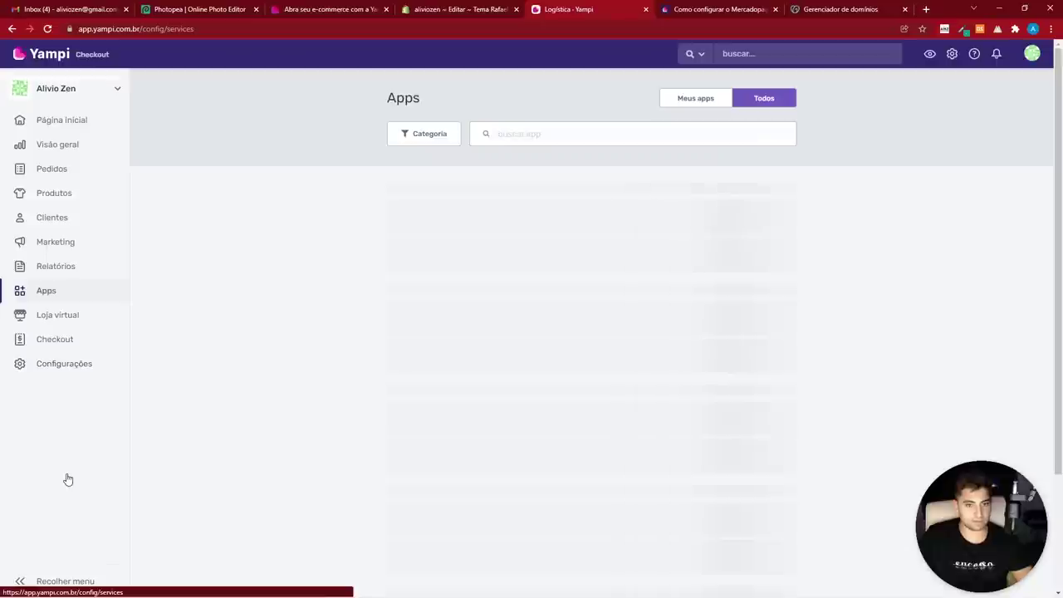
left_click(63, 369)
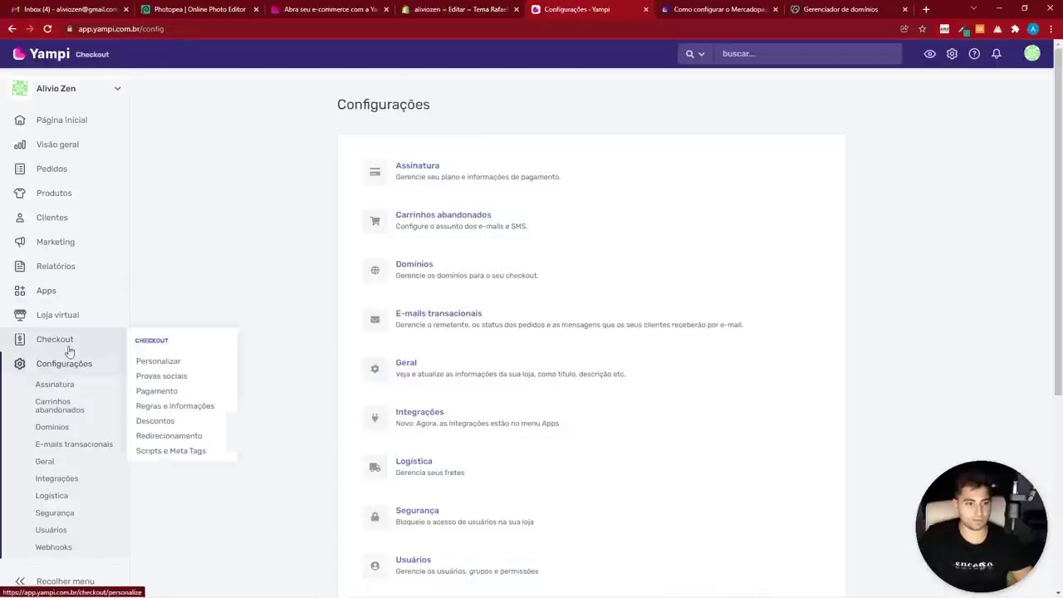
left_click(67, 340)
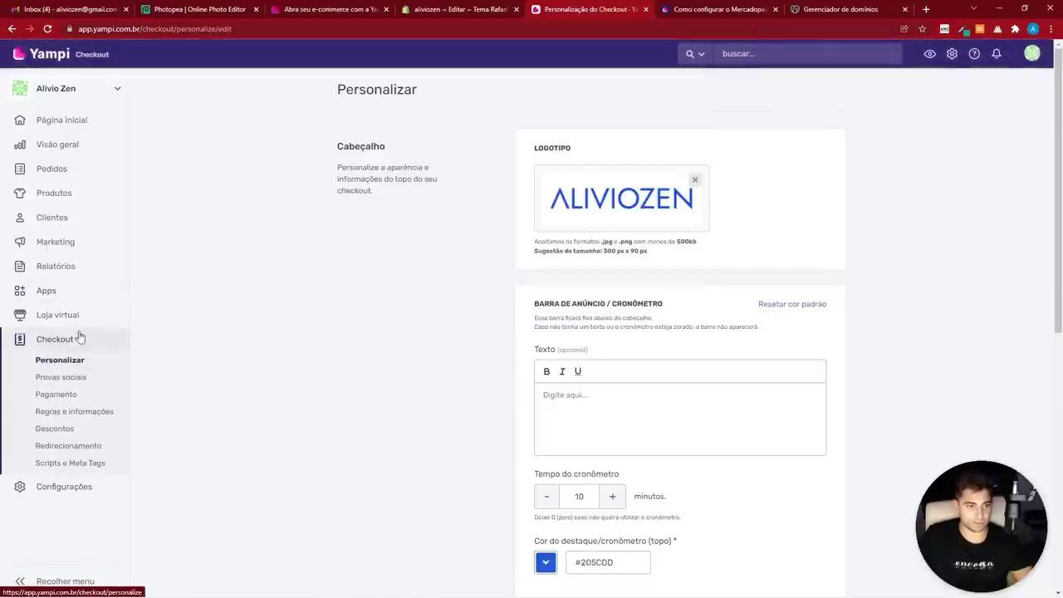
left_click(68, 318)
left_click(65, 291)
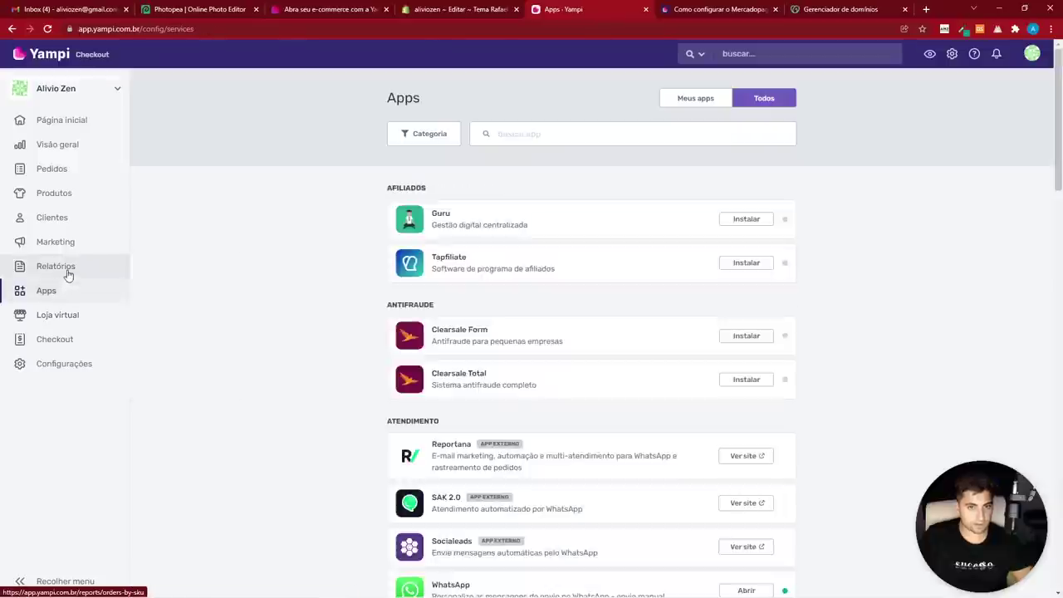
Step: Browse Relatórios, Marketing, Clientes, Produtos, Pedidos and Visão geral to Página inicial, then Shopify's code tab
left_click(66, 268)
left_click(68, 245)
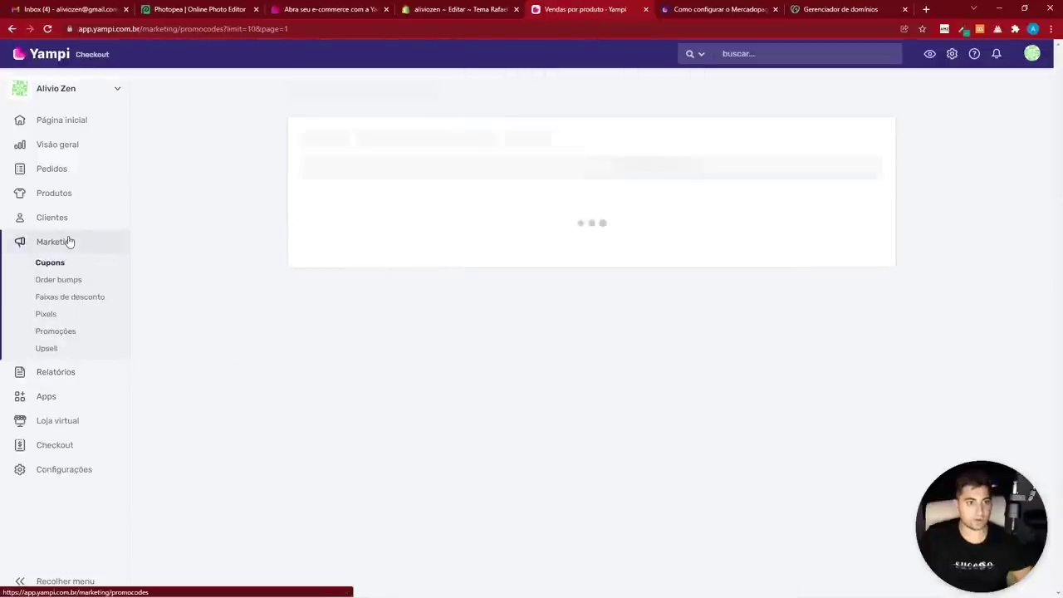
left_click(74, 223)
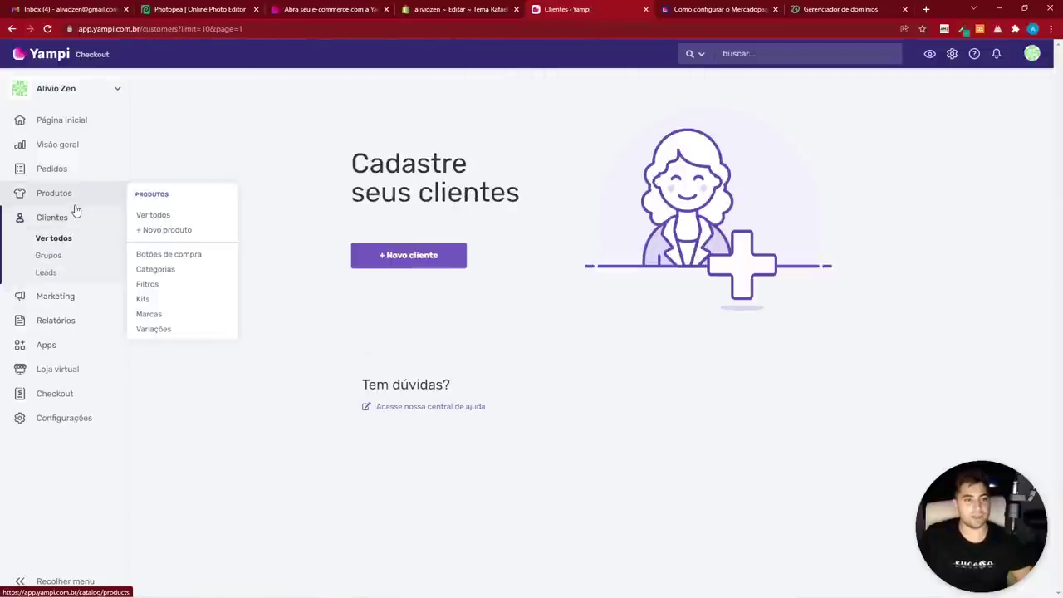
left_click(75, 196)
mouse_move(79, 172)
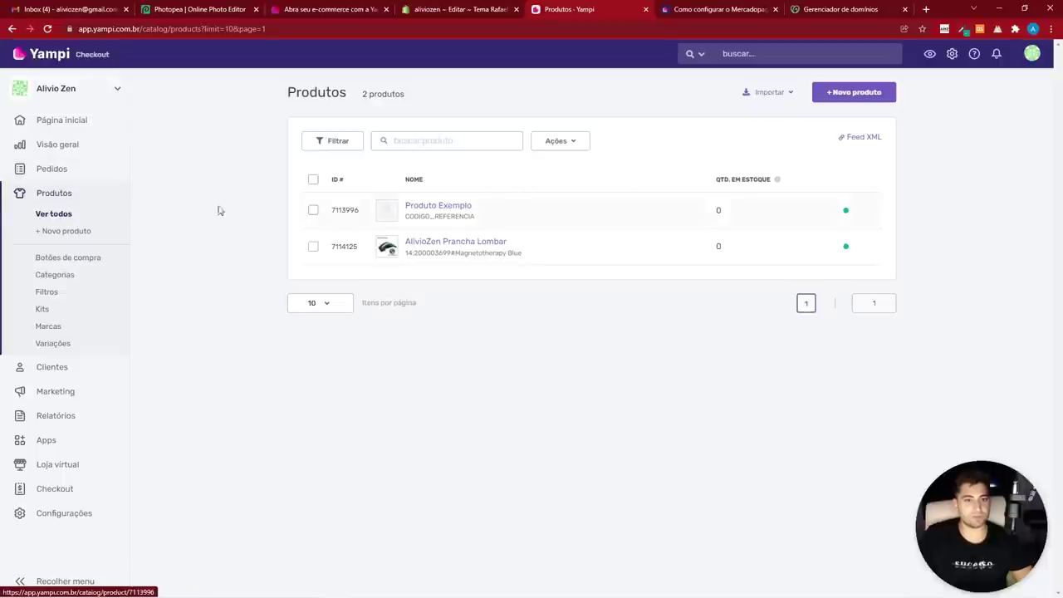
left_click(72, 170)
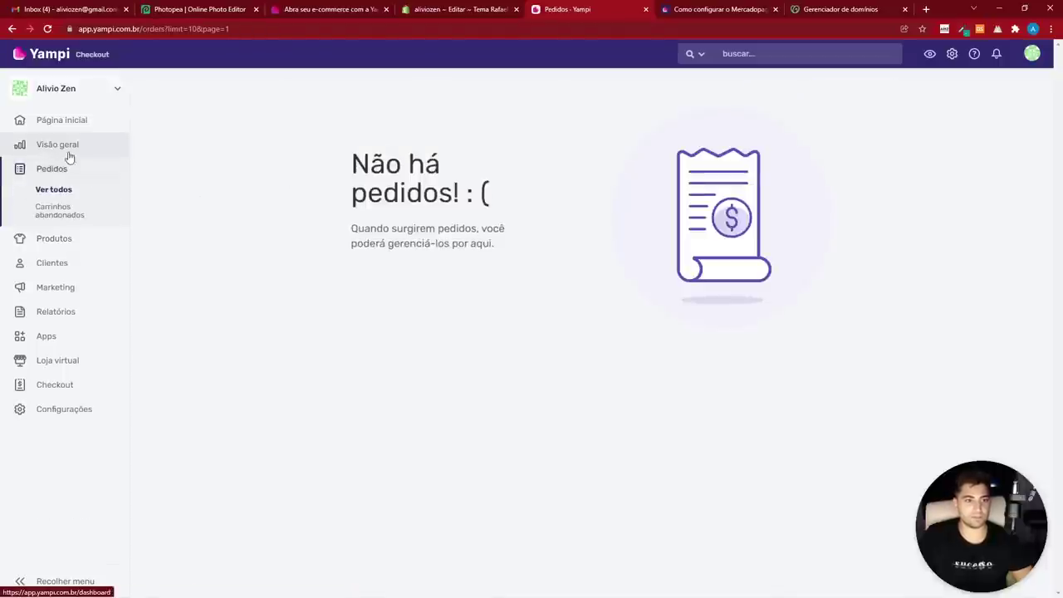
left_click(68, 209)
left_click(89, 146)
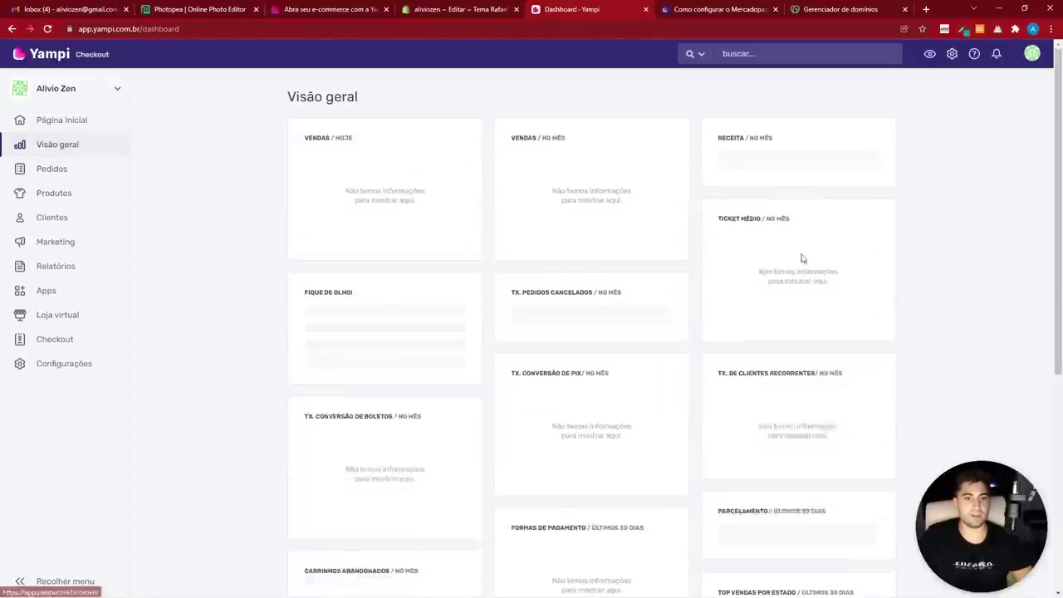
left_click(71, 122)
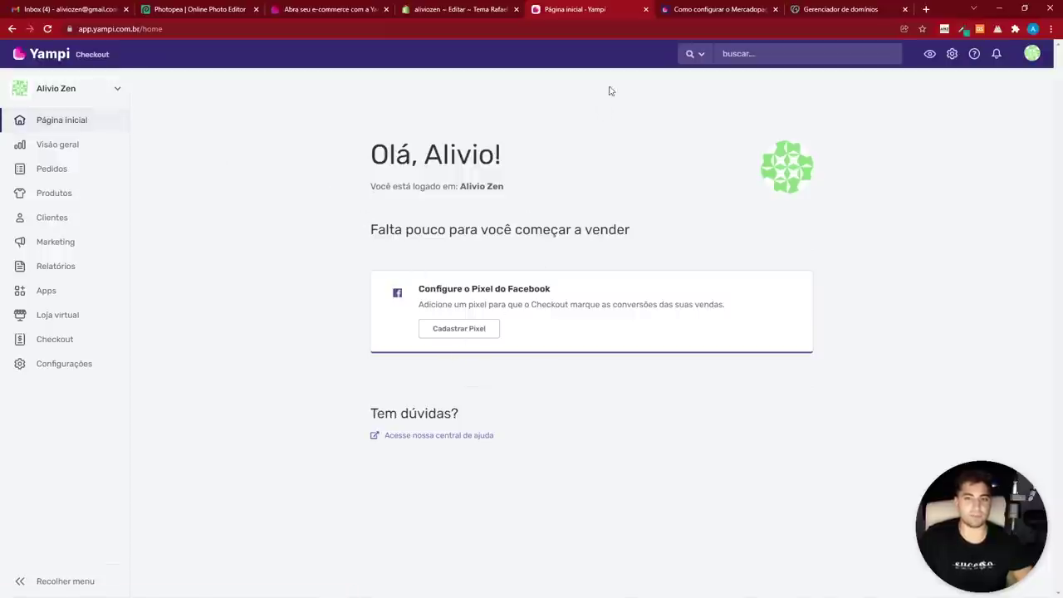
left_click(478, 7)
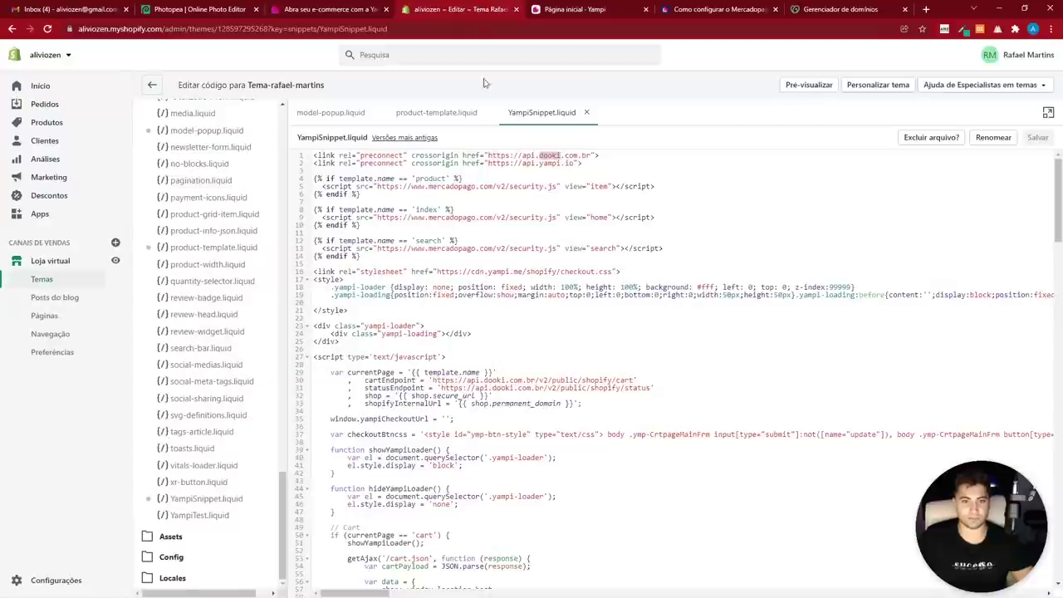
Step: Switch to the 'Como configurar o Mercadopago' help article, then back to the Yampi home tab
left_click(708, 7)
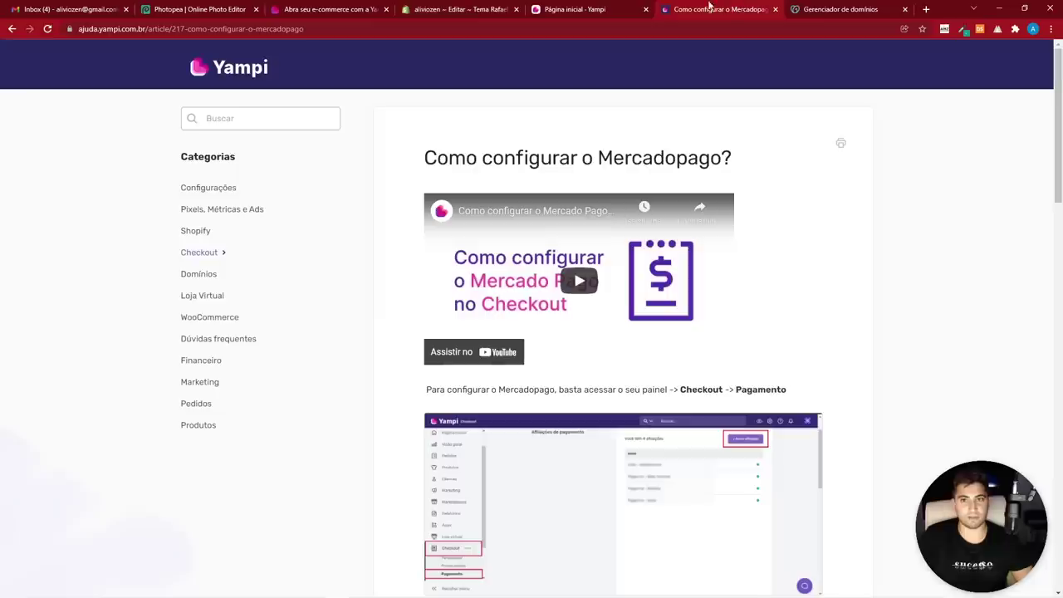
left_click(588, 11)
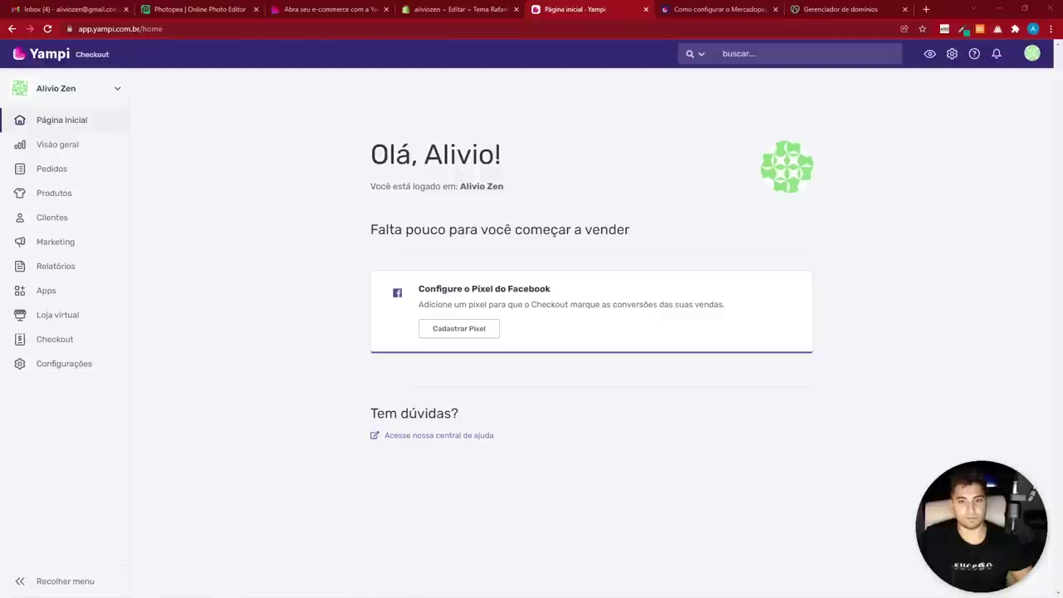
Step: Switch to the private aliviozen.com window and browse its Produtos collection to the Prancha Lombar page
mouse_move(24, 363)
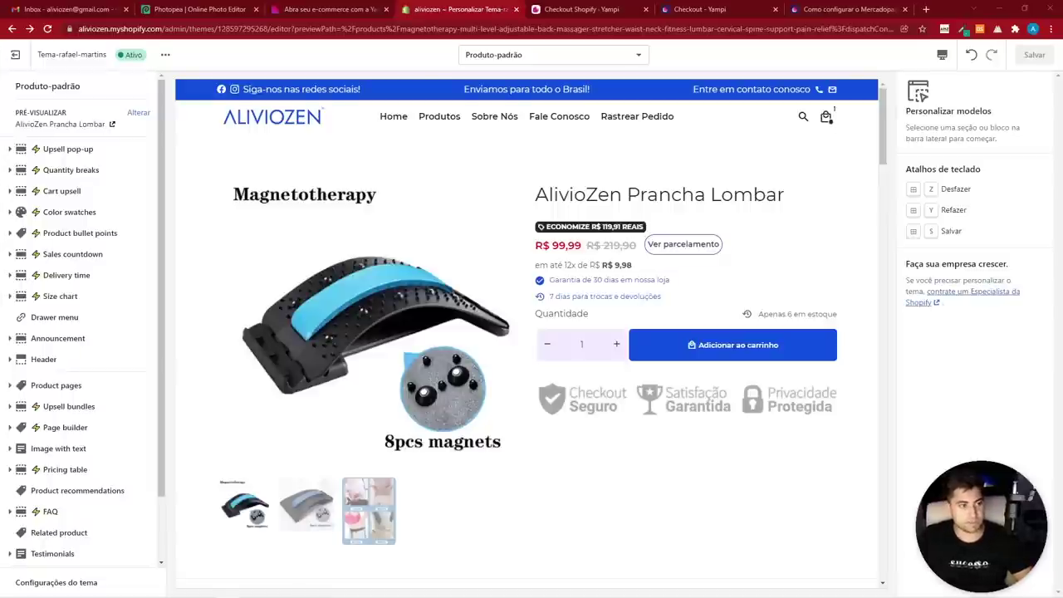
key("alt+Tab")
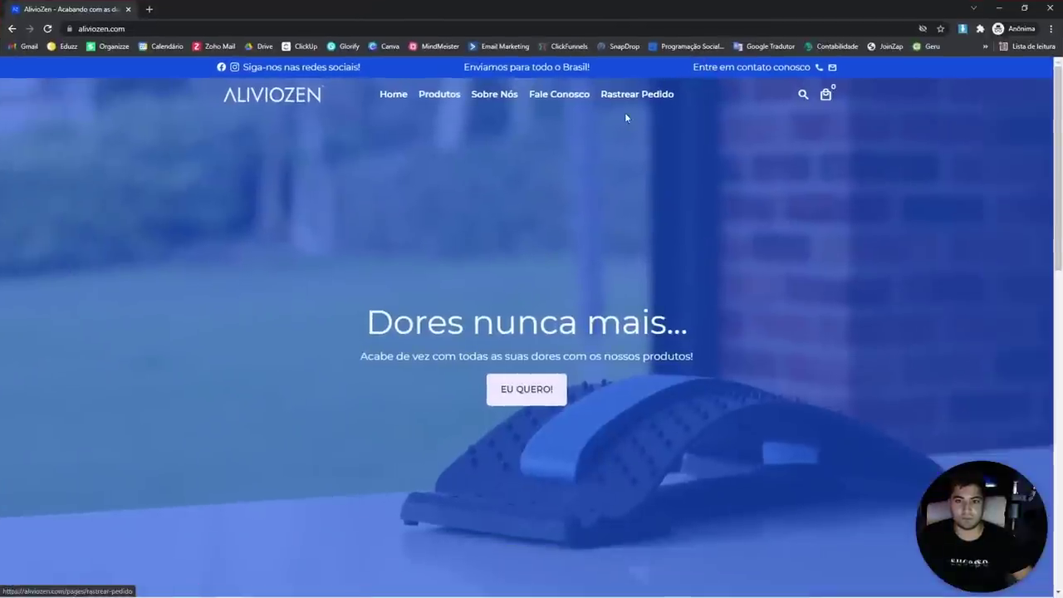
left_click(452, 96)
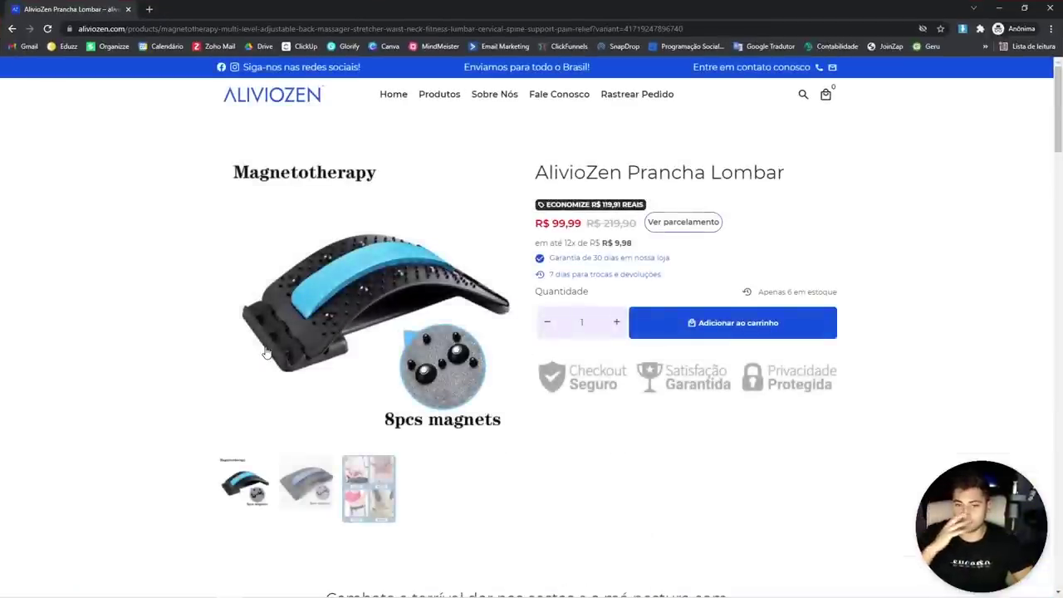
Step: Add the Prancha Lombar to the cart on the live store, check the offer countdown, and go back
left_click(739, 329)
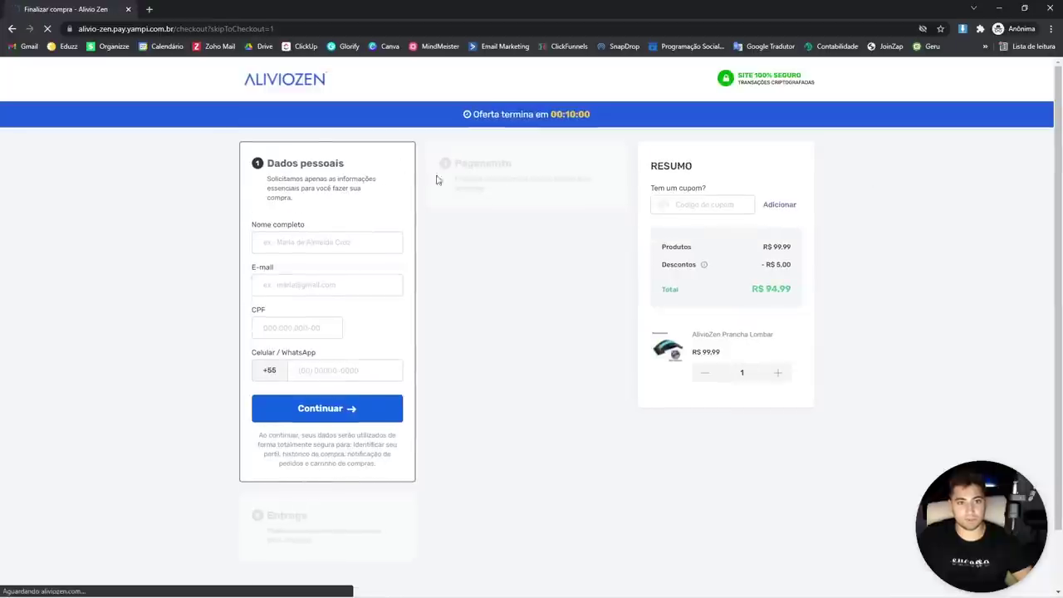
triple_click(634, 113)
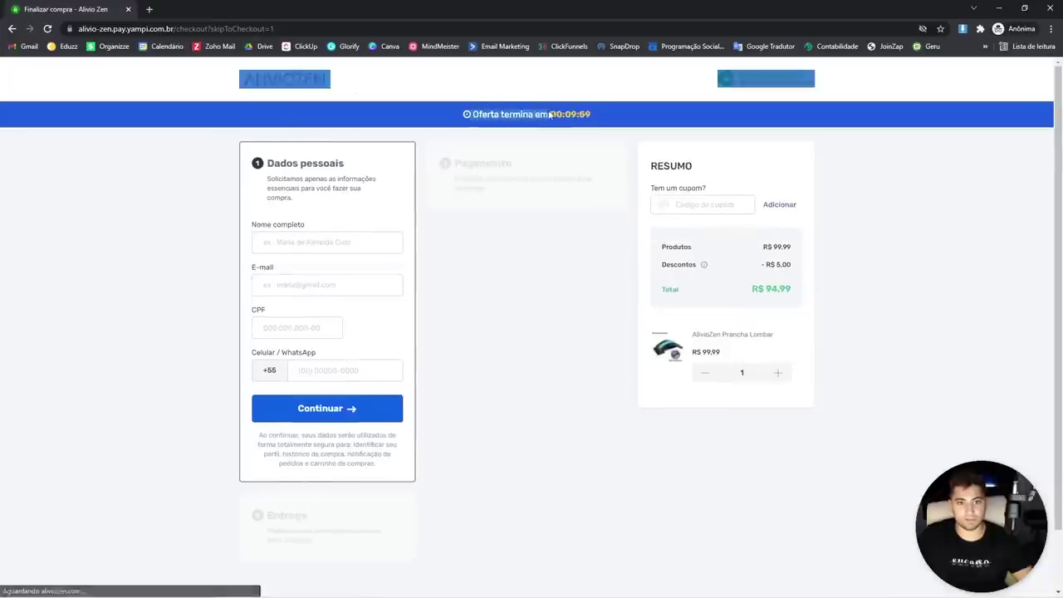
double_click(634, 113)
scroll(398, 299, "down", 1)
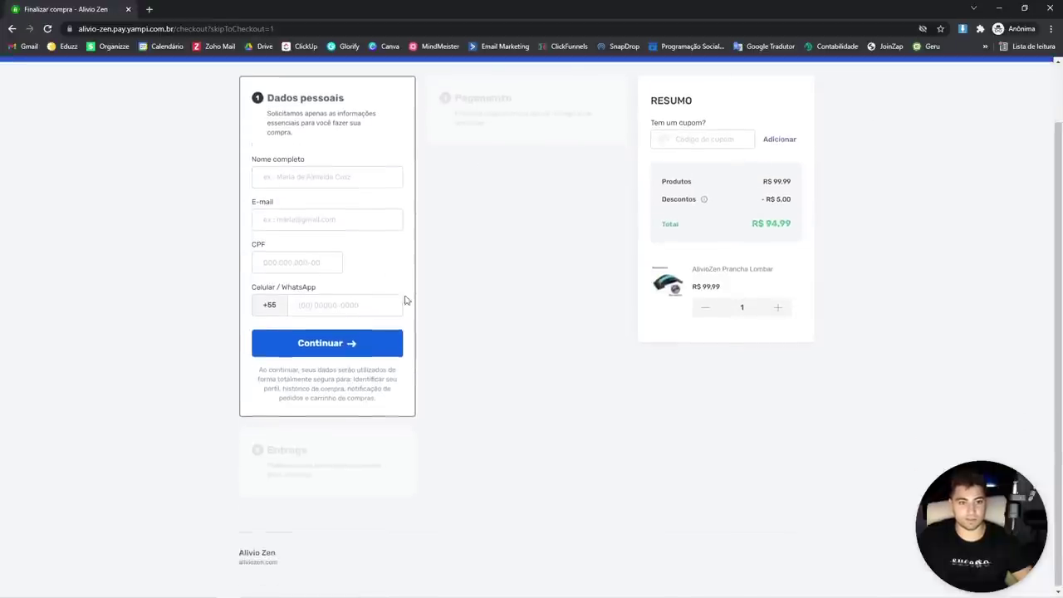
scroll(155, 87, "up", 1)
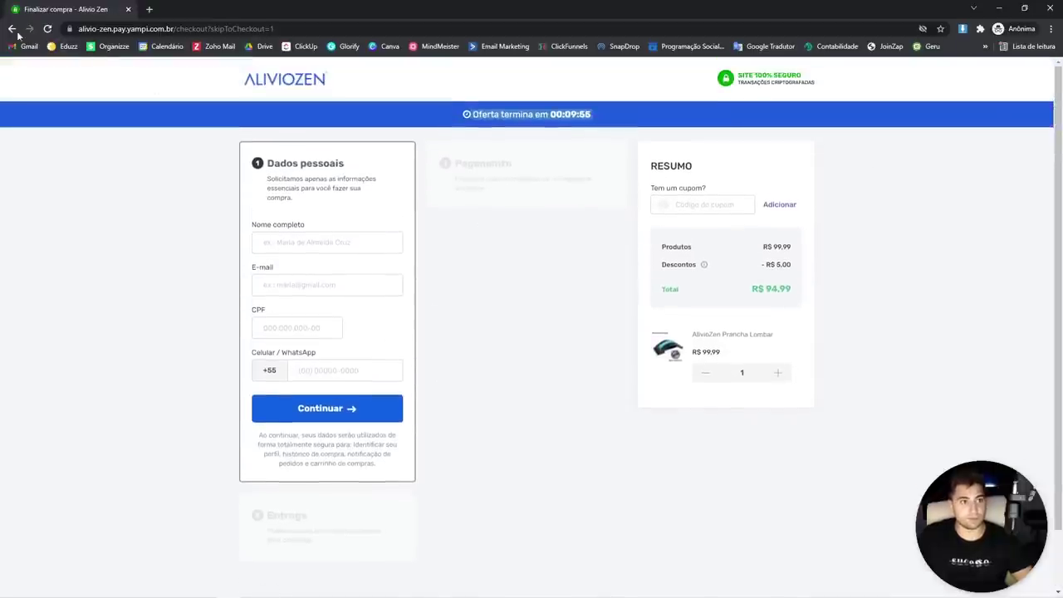
left_click(13, 29)
Step: In Yampi's Checkout Shopify settings, turn off skipping the shopping cart and save
left_click_drag(147, 9, 1, 57)
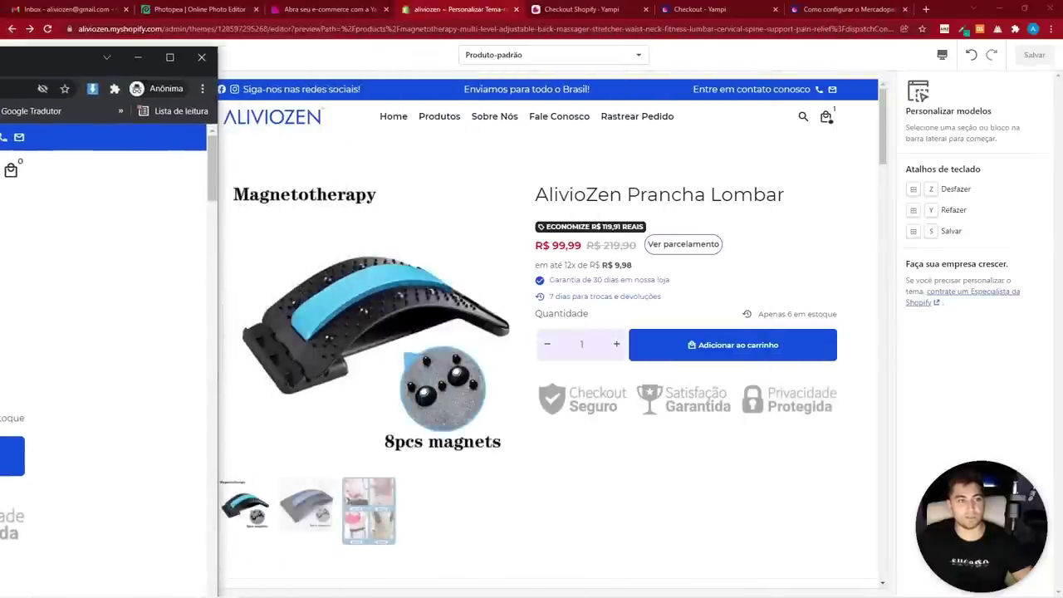
left_click(320, 9)
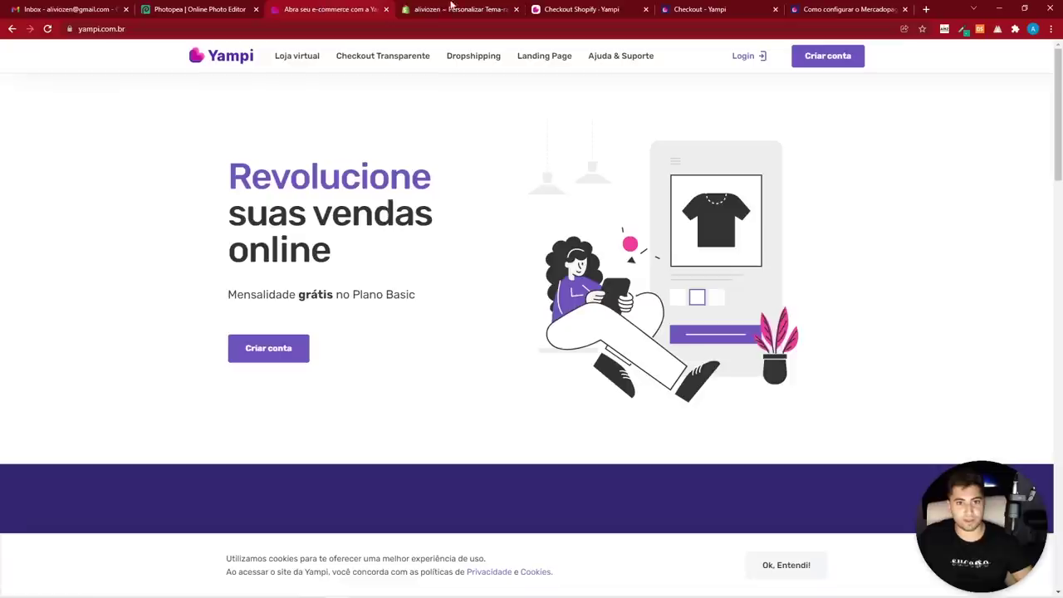
left_click(574, 9)
left_click(540, 222)
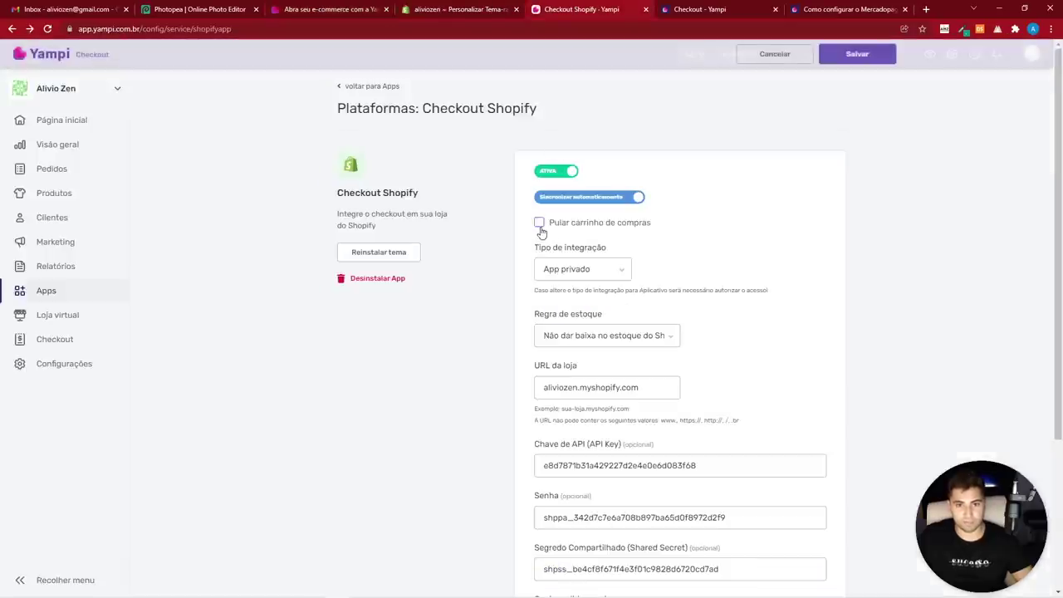
left_click(856, 53)
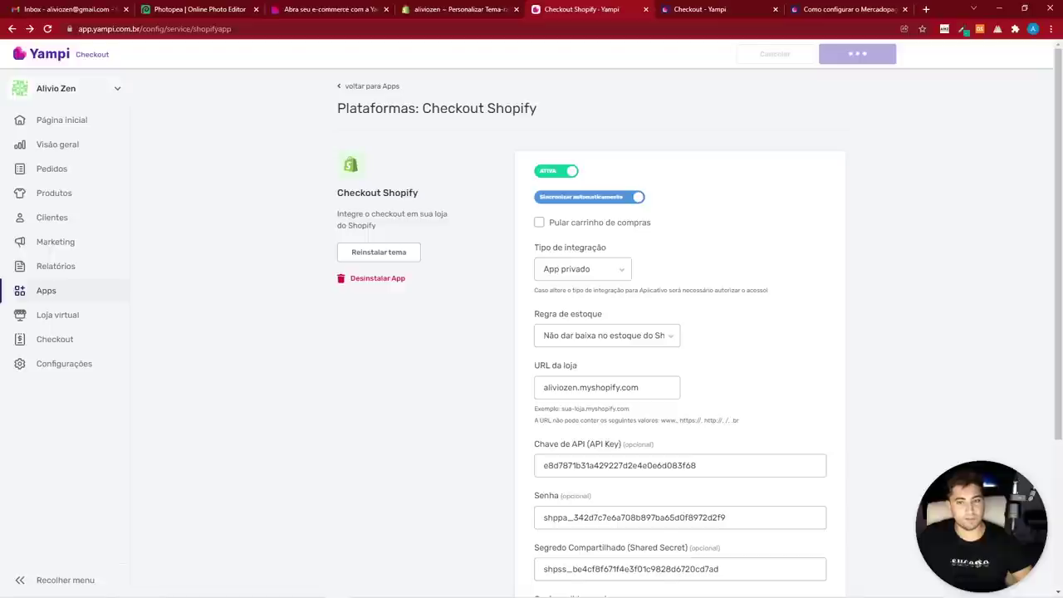
key("alt+Tab")
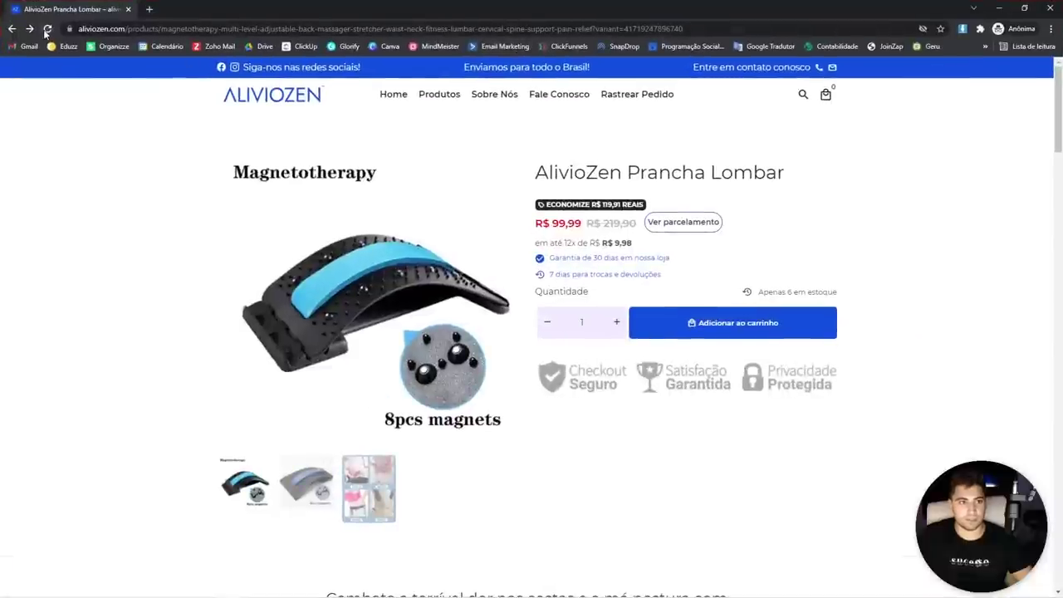
Step: Reload the live Prancha Lombar page to recheck it, then bring back the Shopify theme editor
left_click(48, 28)
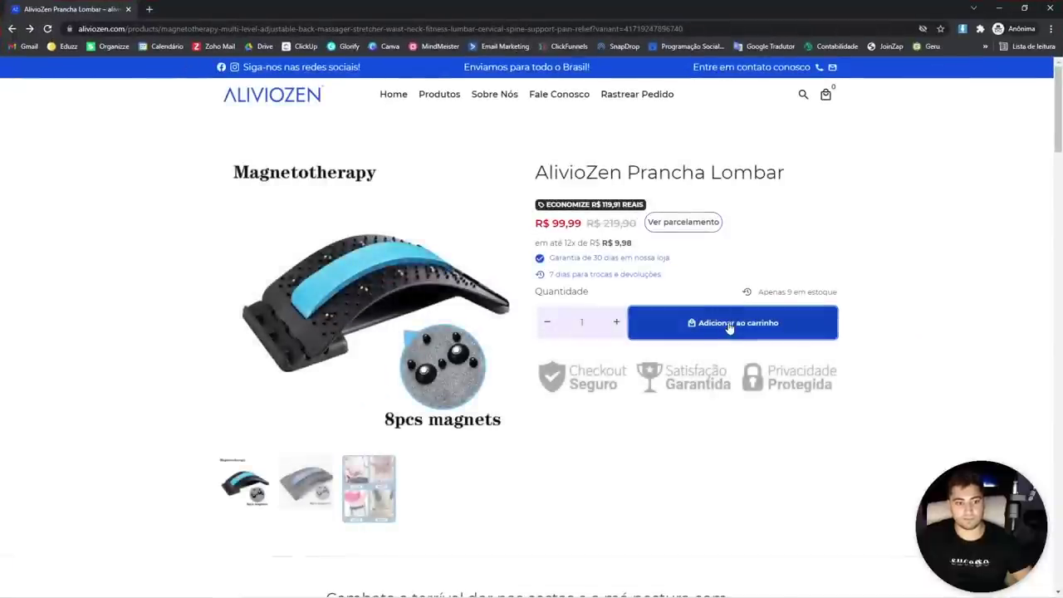
left_click_drag(456, 10, 0, 83)
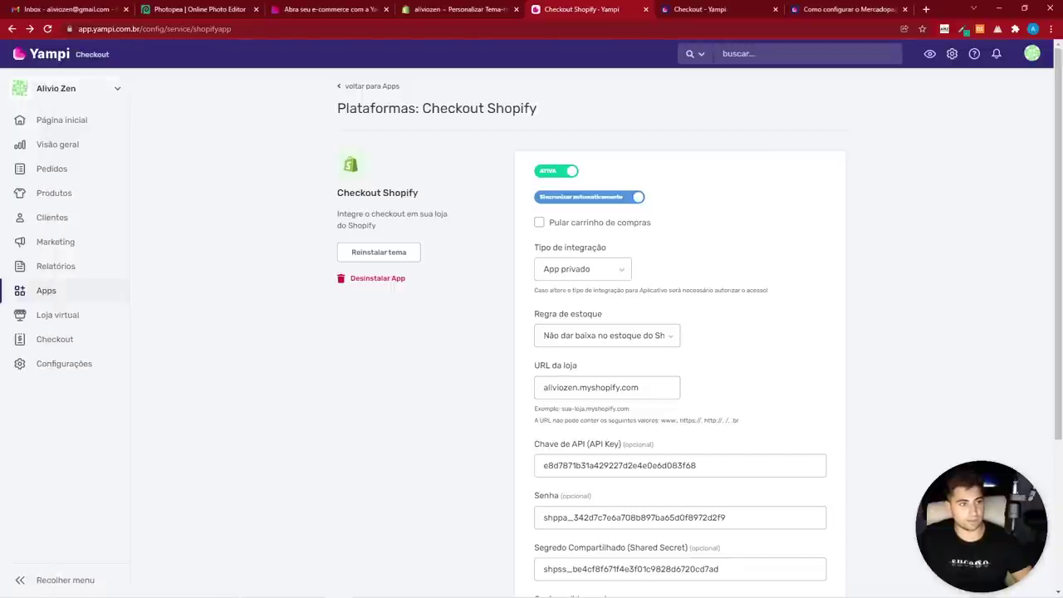
left_click(462, 7)
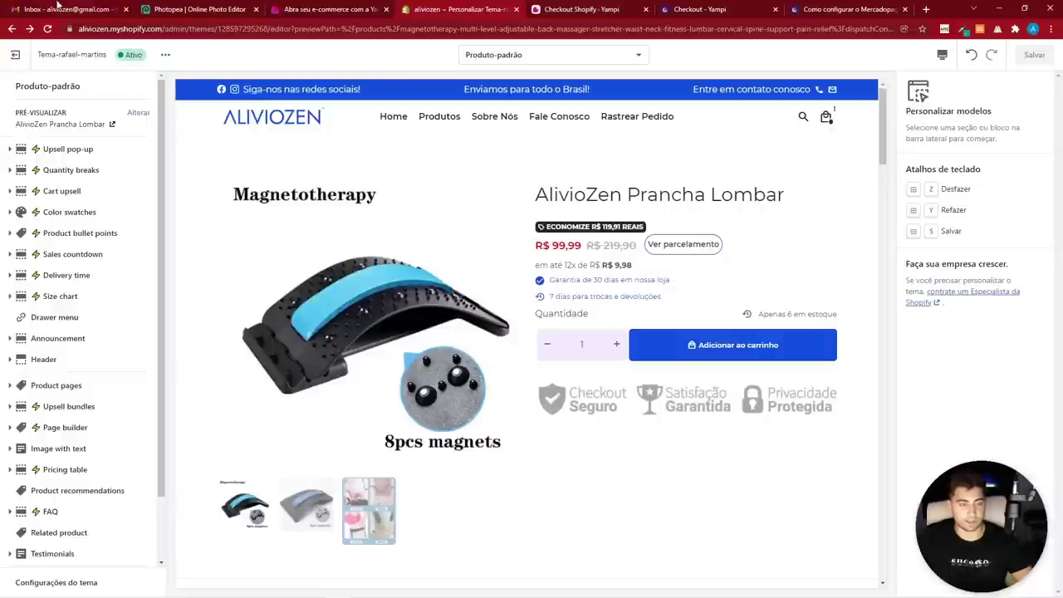
Step: Leave the theme editor and open the active theme's code editor from Temas > Ações
left_click(573, 9)
left_click(444, 12)
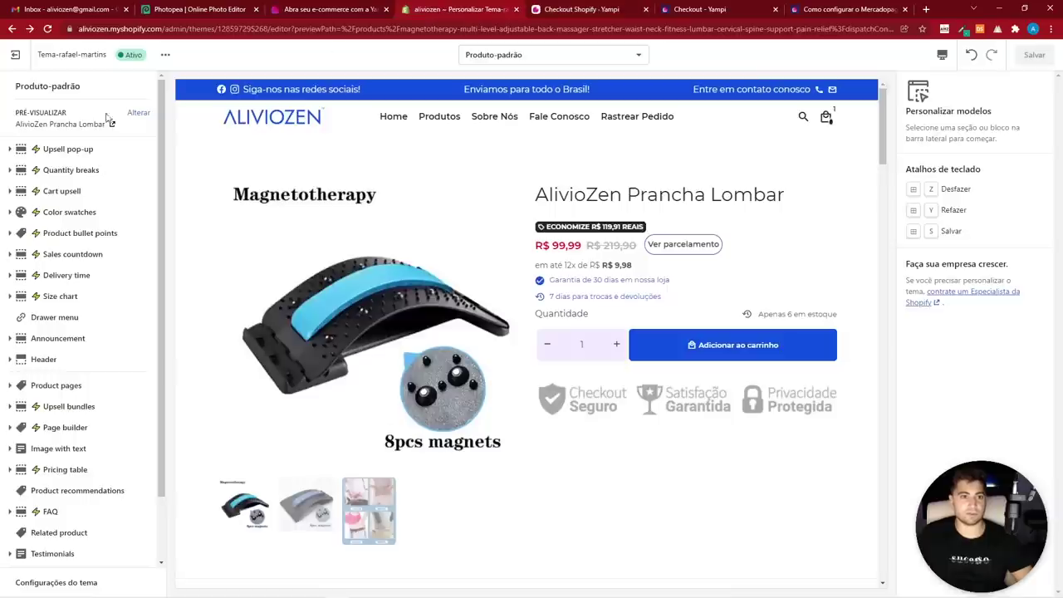
left_click(17, 55)
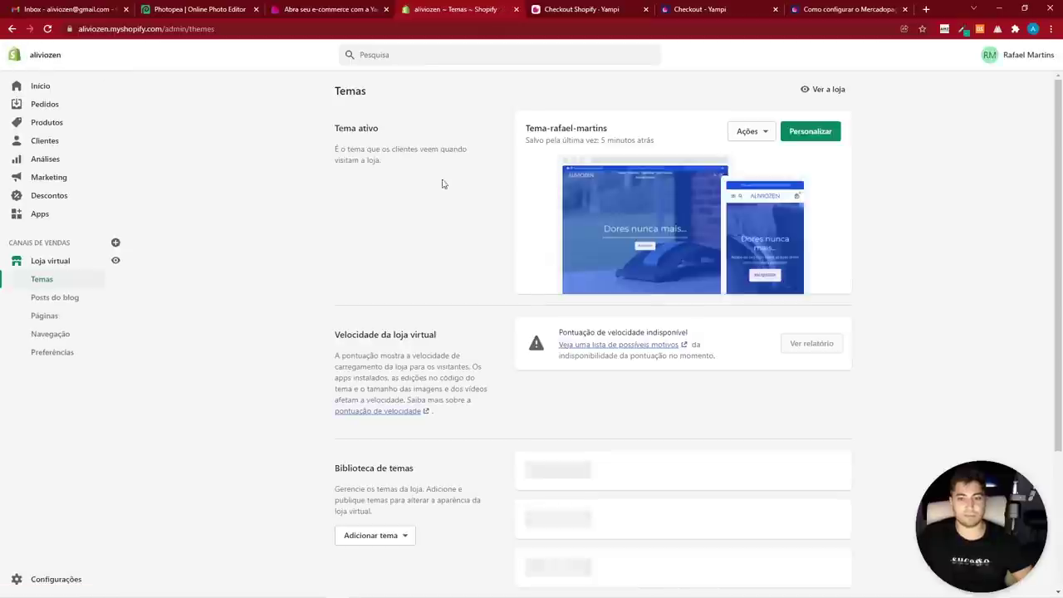
left_click(747, 131)
left_click(704, 251)
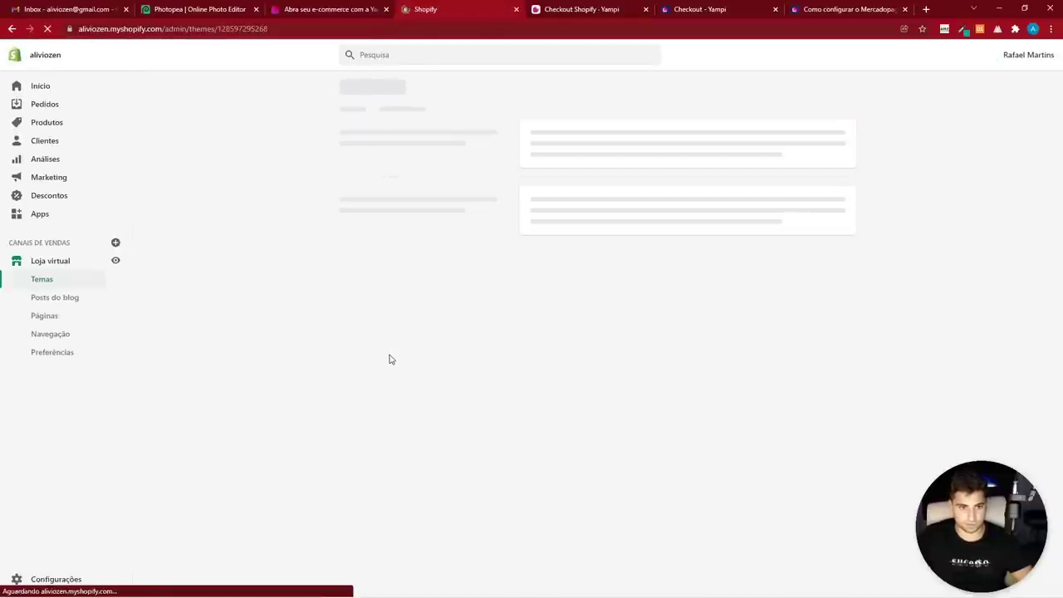
Step: Delete lines 188–234 from YampiSnippet.liquid, save the file, and return to Yampi's settings
scroll(249, 436, "down", 15)
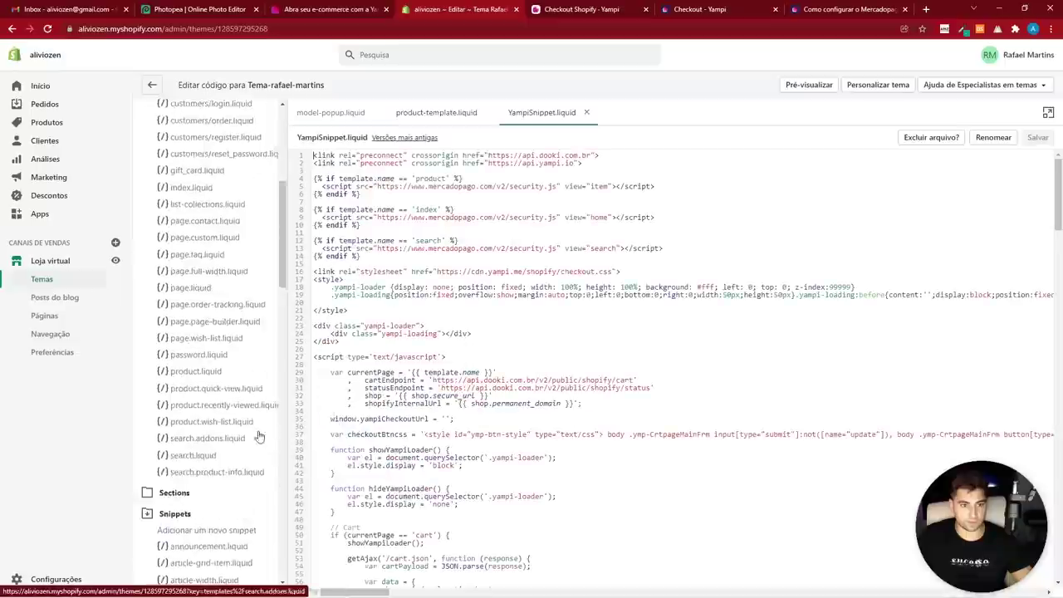
scroll(197, 508, "down", 2)
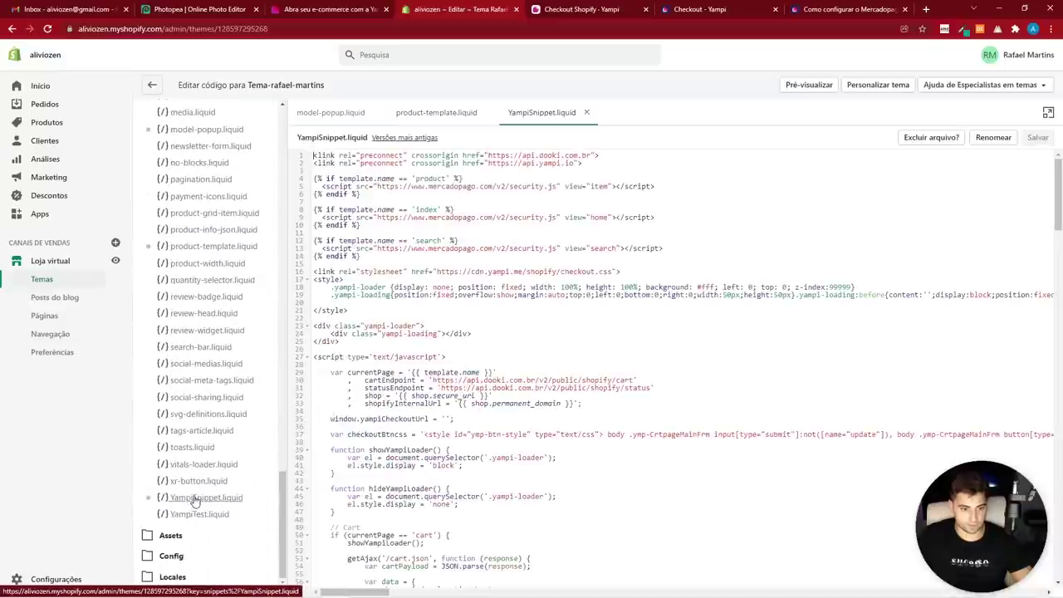
scroll(386, 411, "down", 8)
scroll(389, 396, "down", 5)
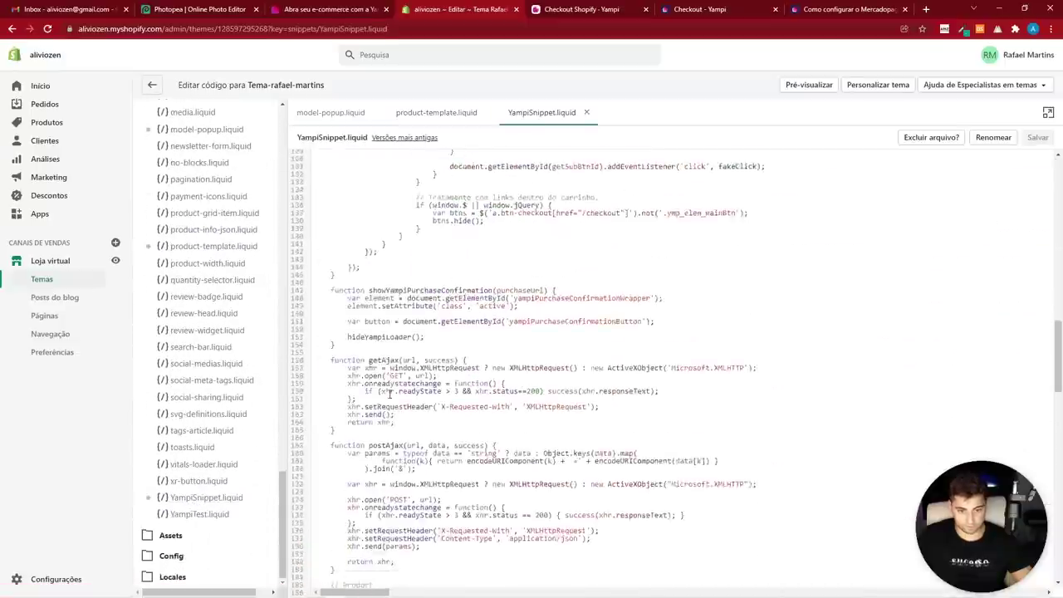
scroll(424, 296, "down", 6)
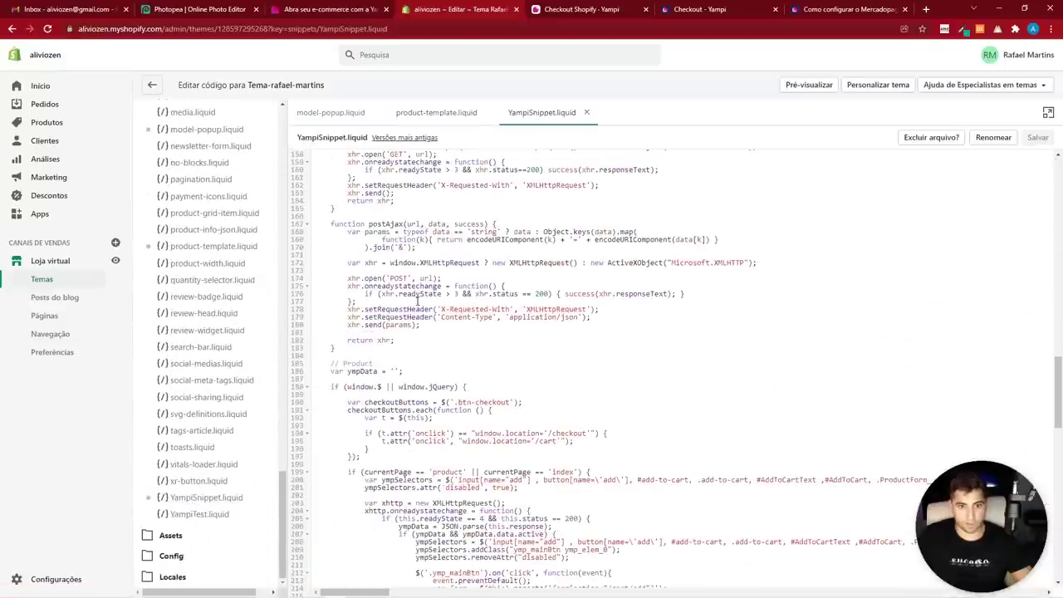
left_click_drag(467, 167, 430, 520)
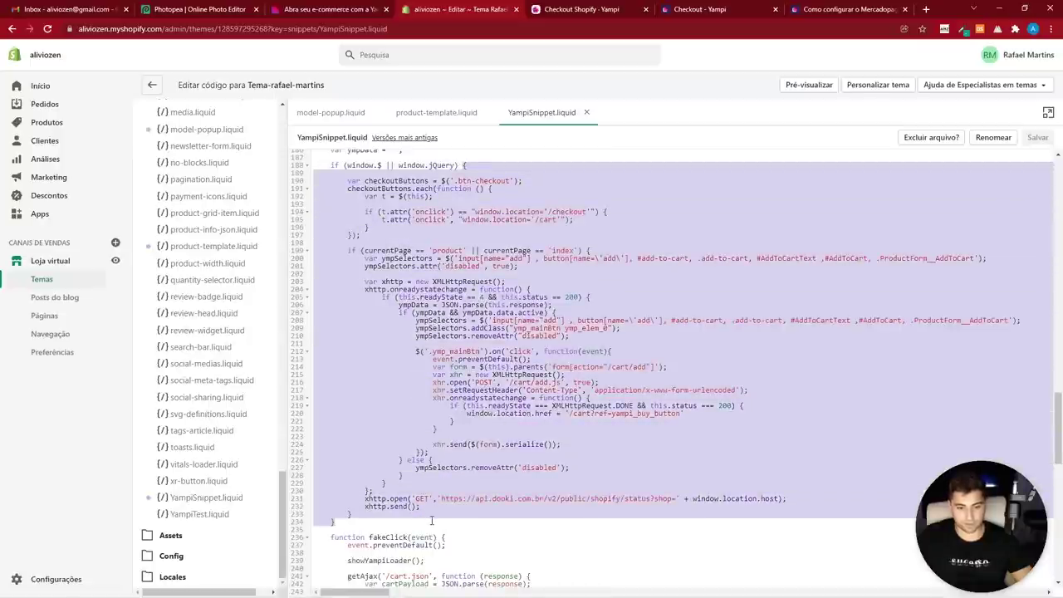
key("BackSpace")
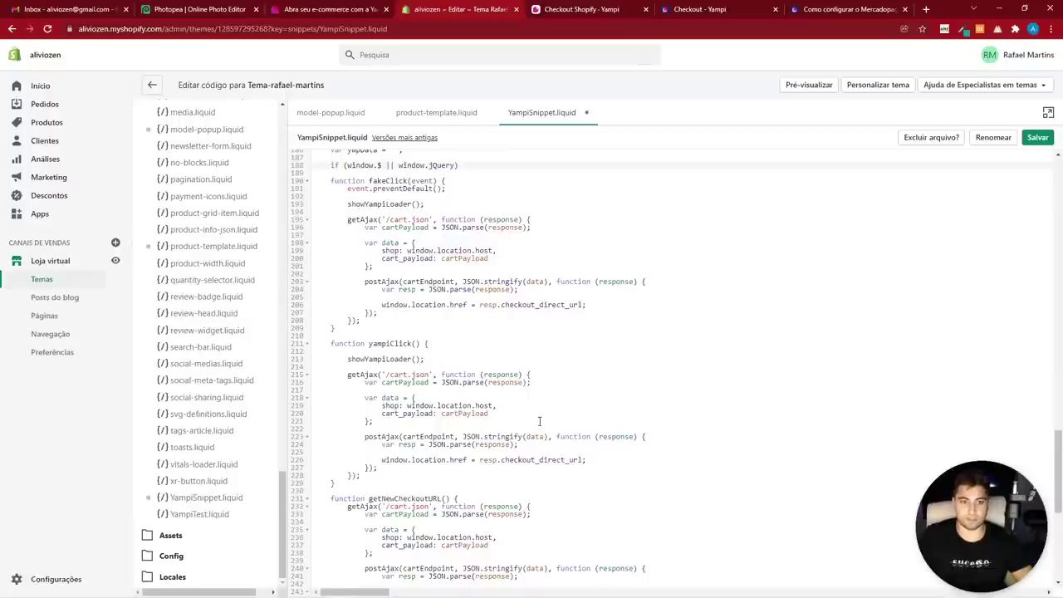
left_click(1036, 137)
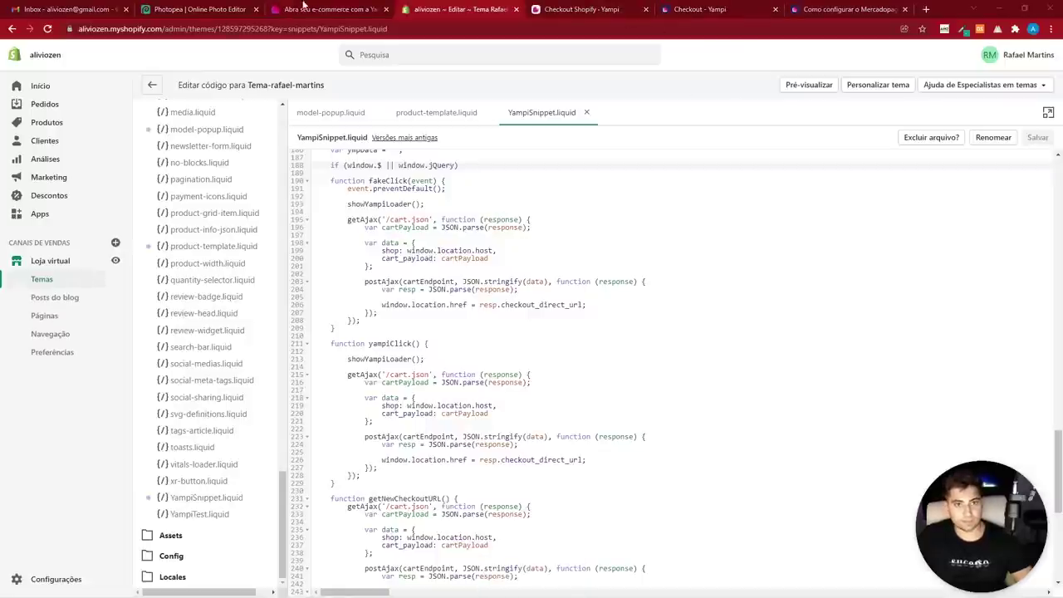
left_click(553, 6)
scroll(651, 404, "down", 3)
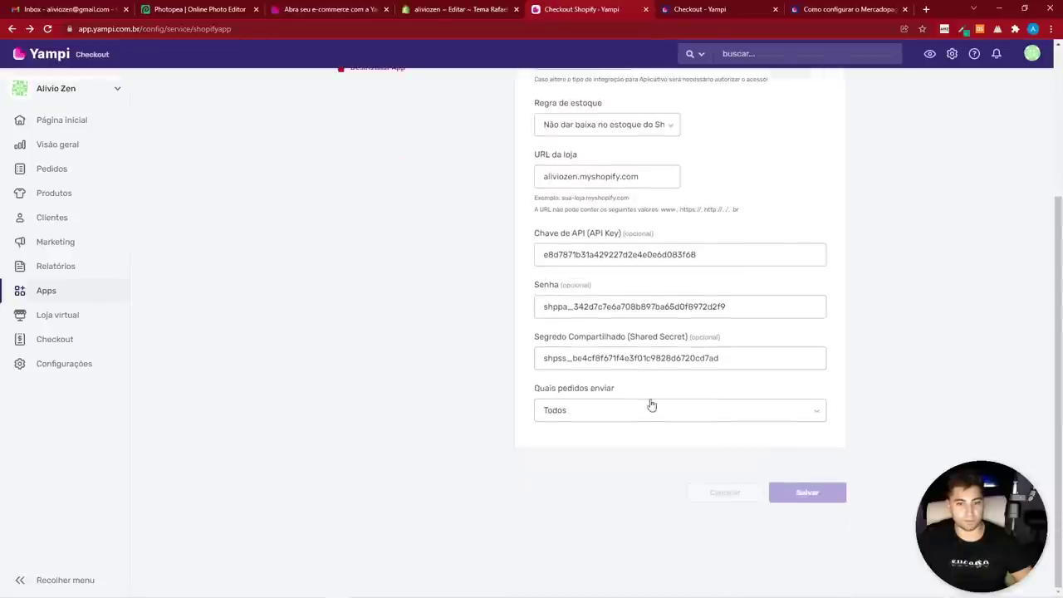
Step: Maximize and reload the store window, add Prancha Lombar to the cart, then return from checkout
key("alt+Tab")
left_click_drag(848, 75, 593, 61)
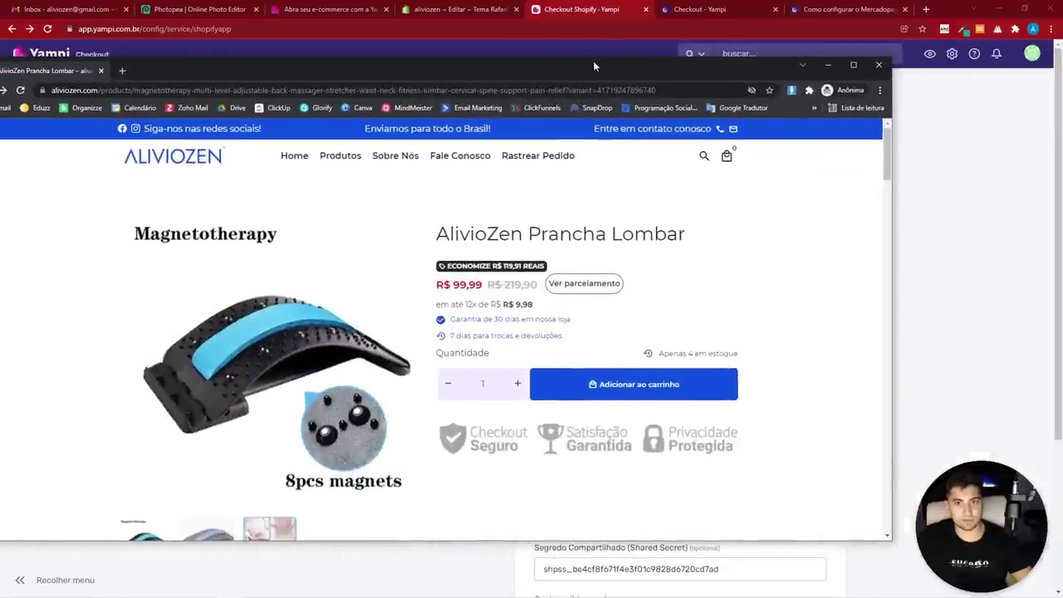
double_click(593, 61)
key("F5")
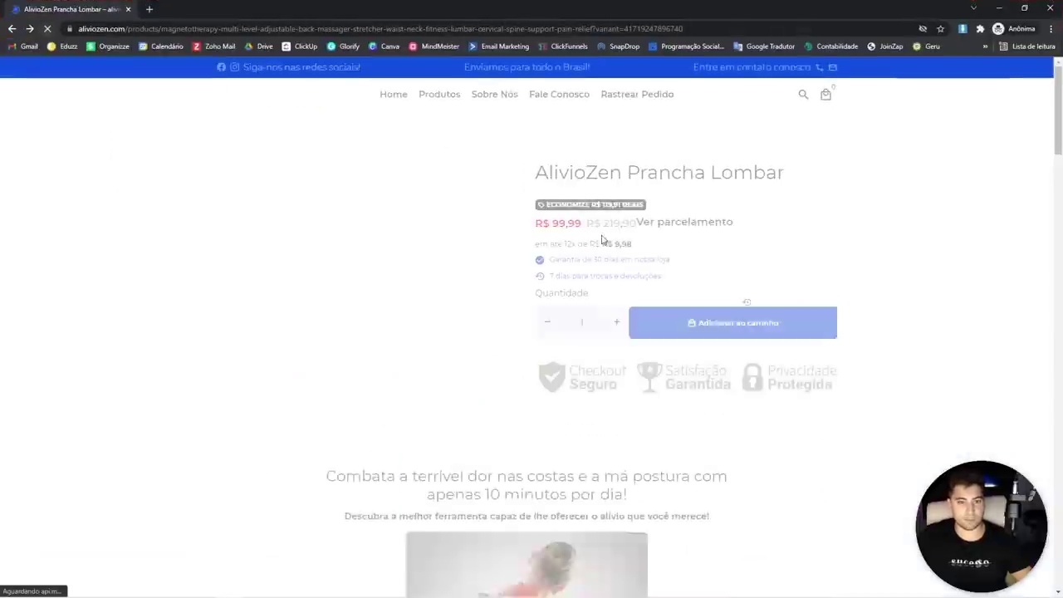
left_click(697, 317)
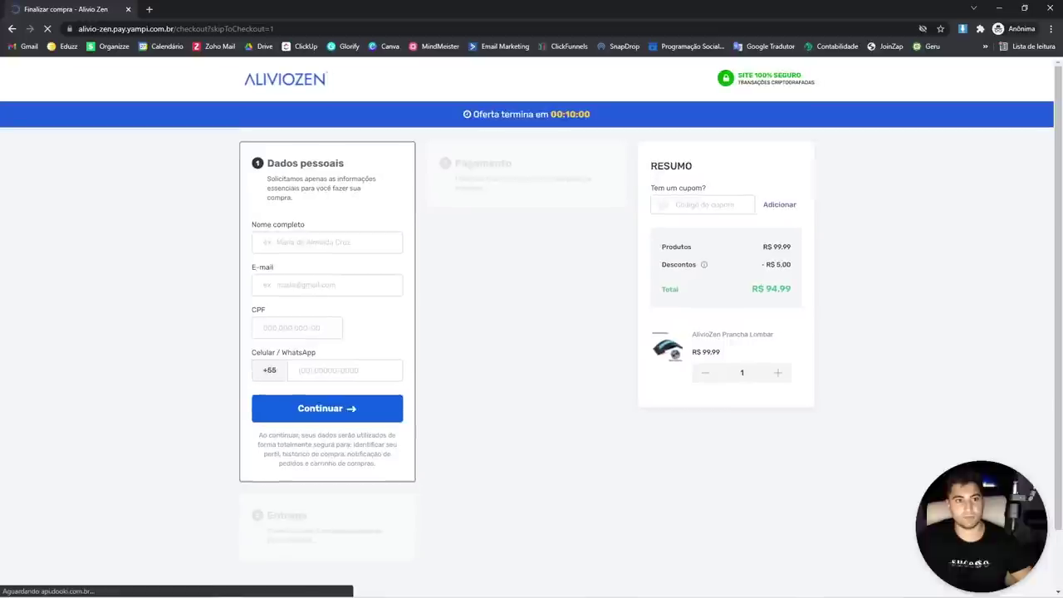
left_click_drag(216, 78, 406, 96)
left_click(12, 29)
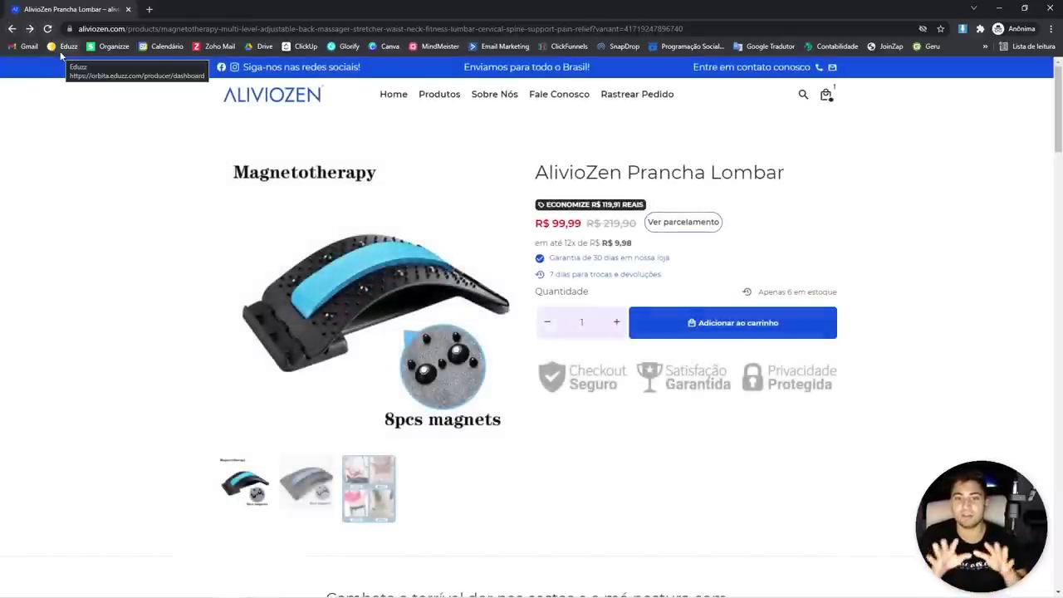
Step: Browse the Prancha Lombar gallery's second and third photos
scroll(730, 390, "down", 3)
scroll(701, 350, "up", 2)
scroll(701, 350, "up", 1)
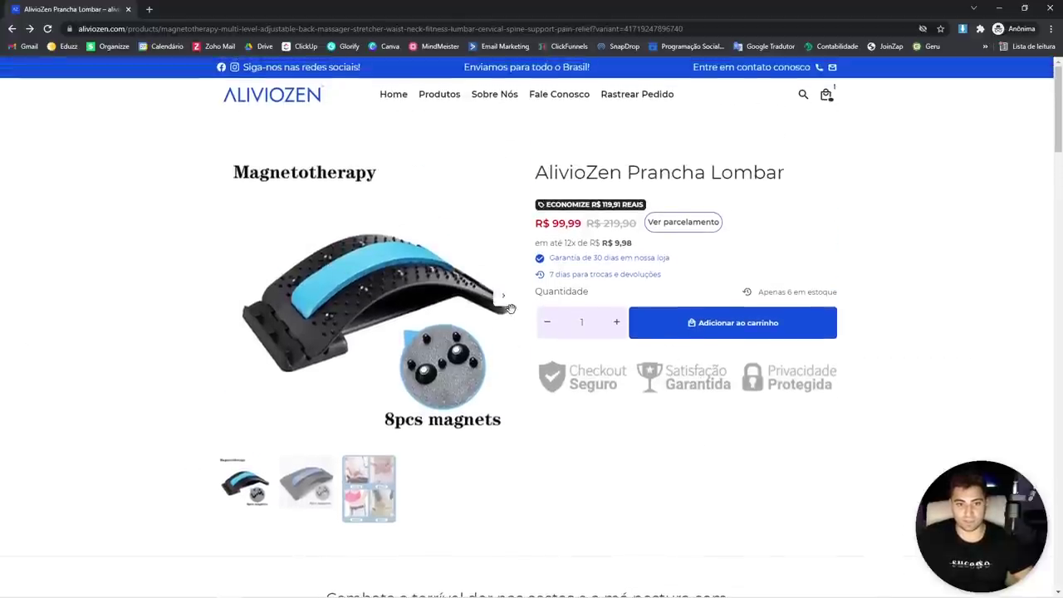
left_click(390, 478)
left_click(321, 556)
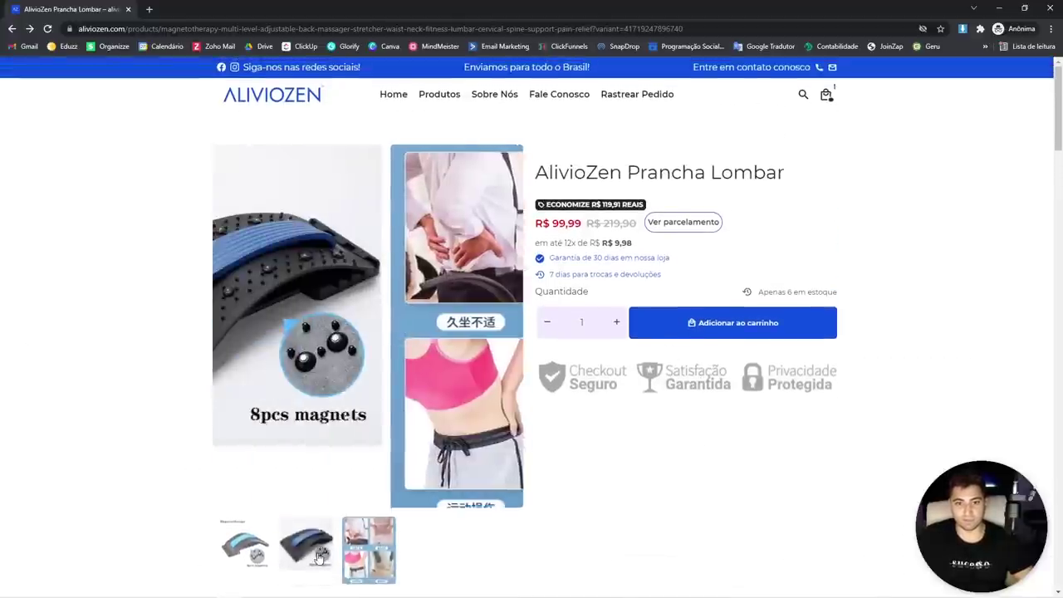
left_click(363, 488)
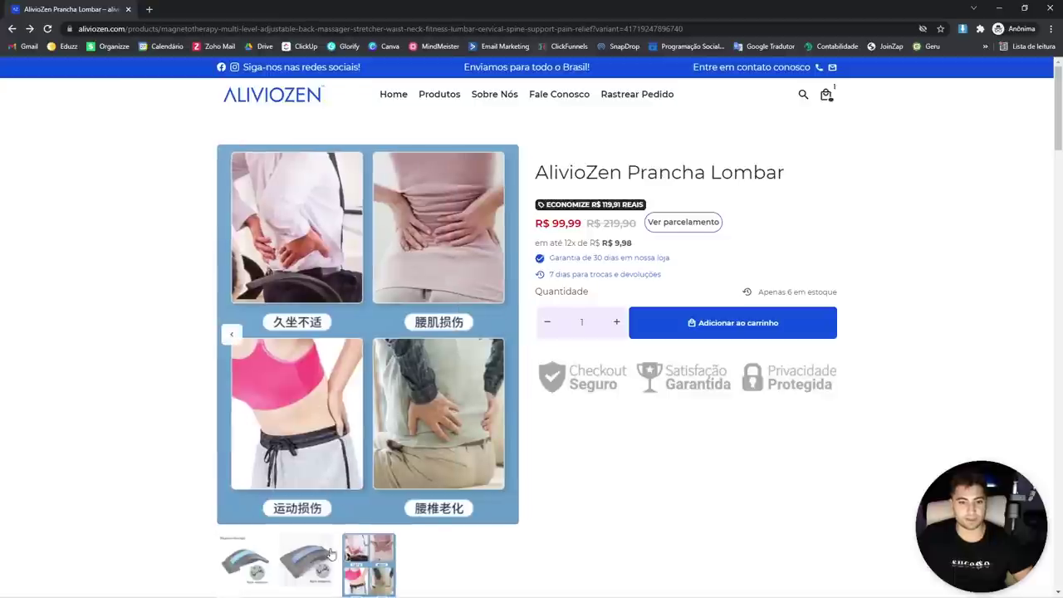
scroll(514, 440, "down", 1)
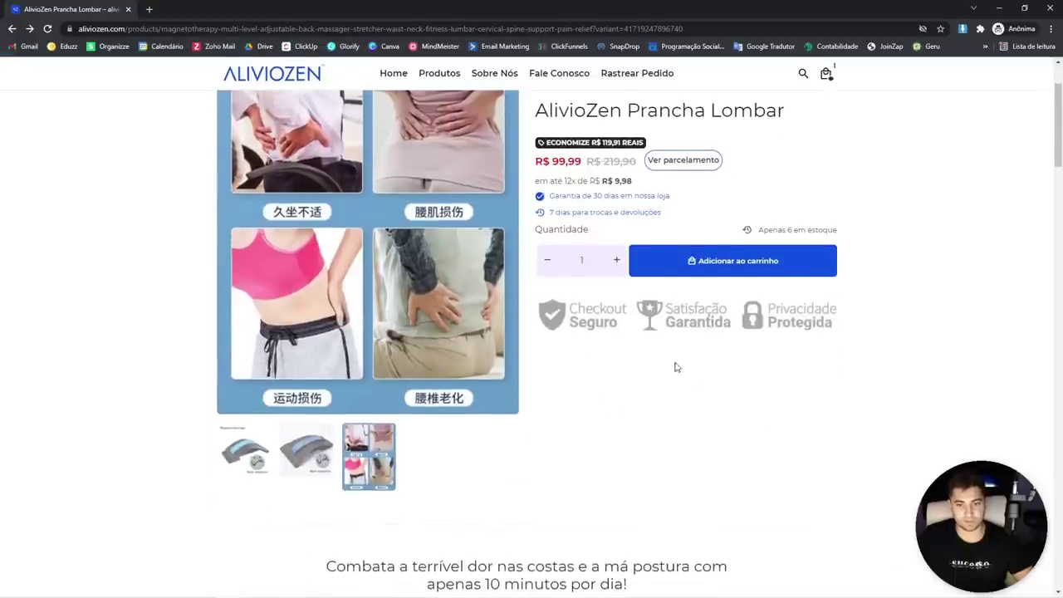
scroll(675, 367, "up", 1)
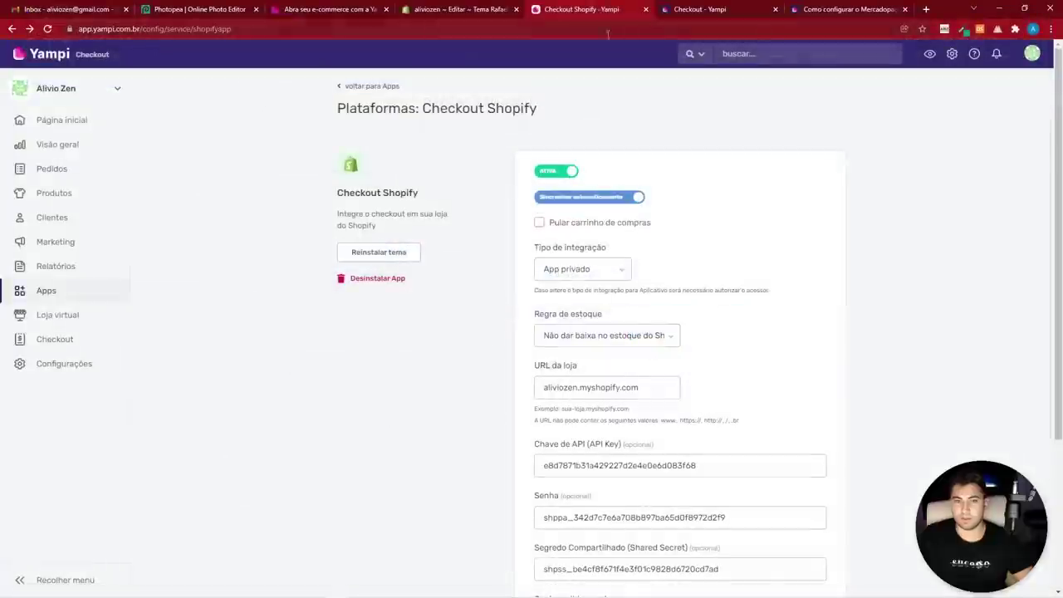
Step: Close the store window and delete the third media image from the Prancha Lombar product
left_click(1048, 9)
left_click(488, 8)
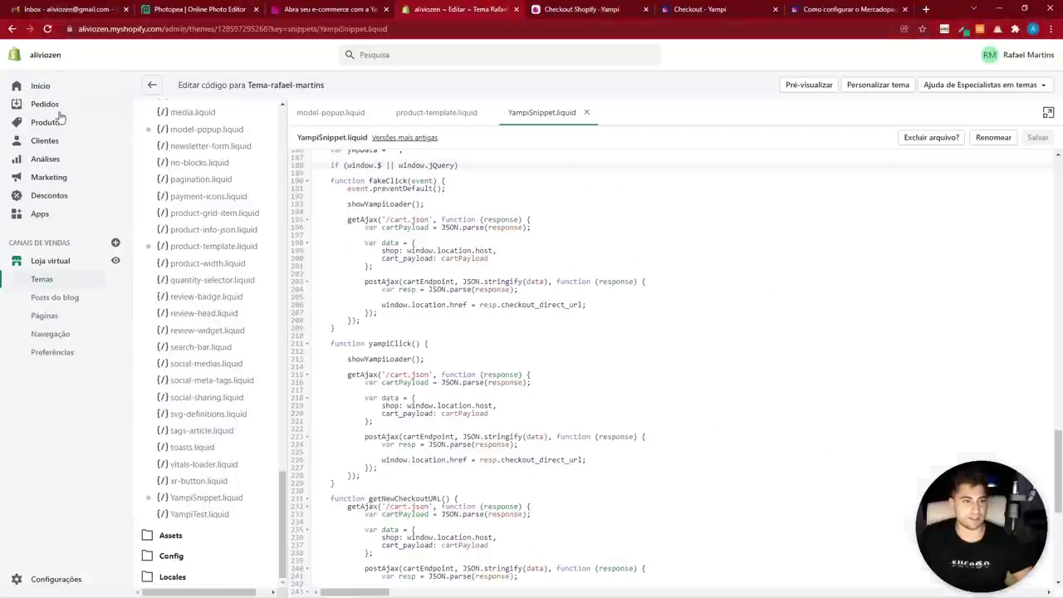
left_click(51, 104)
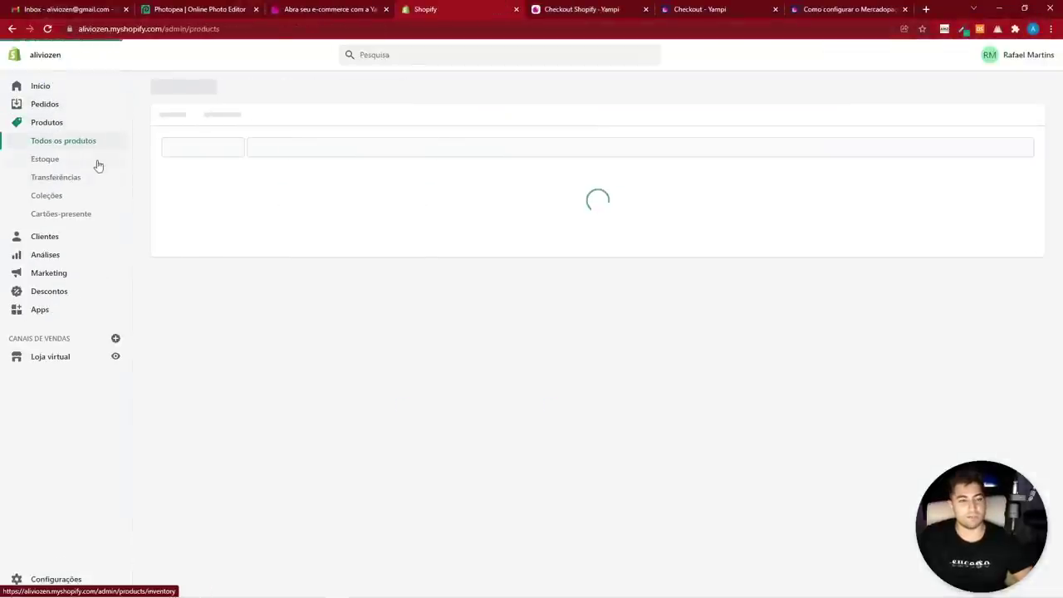
left_click(282, 207)
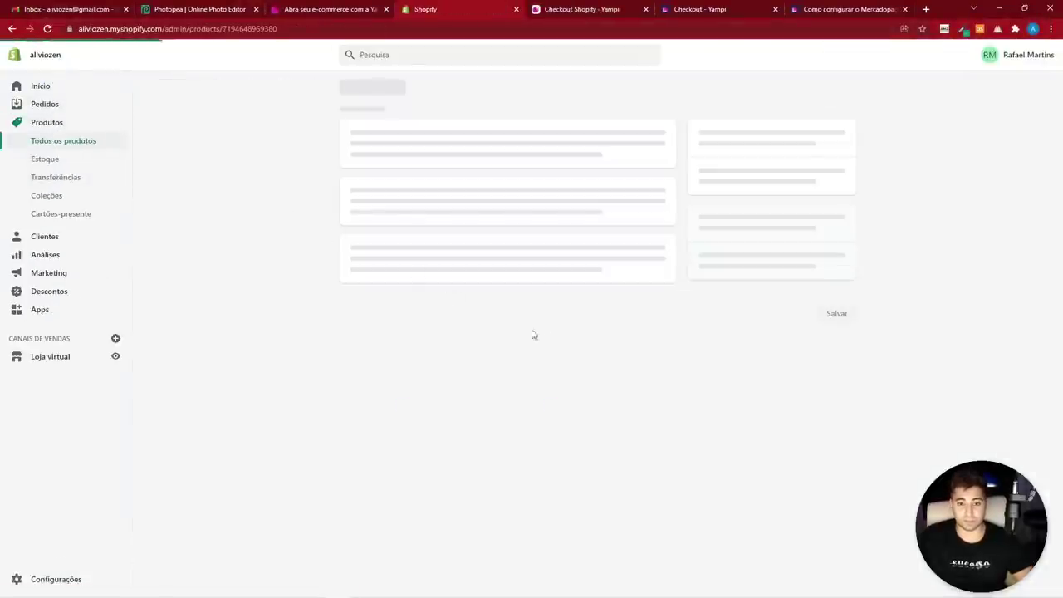
scroll(528, 344, "down", 10)
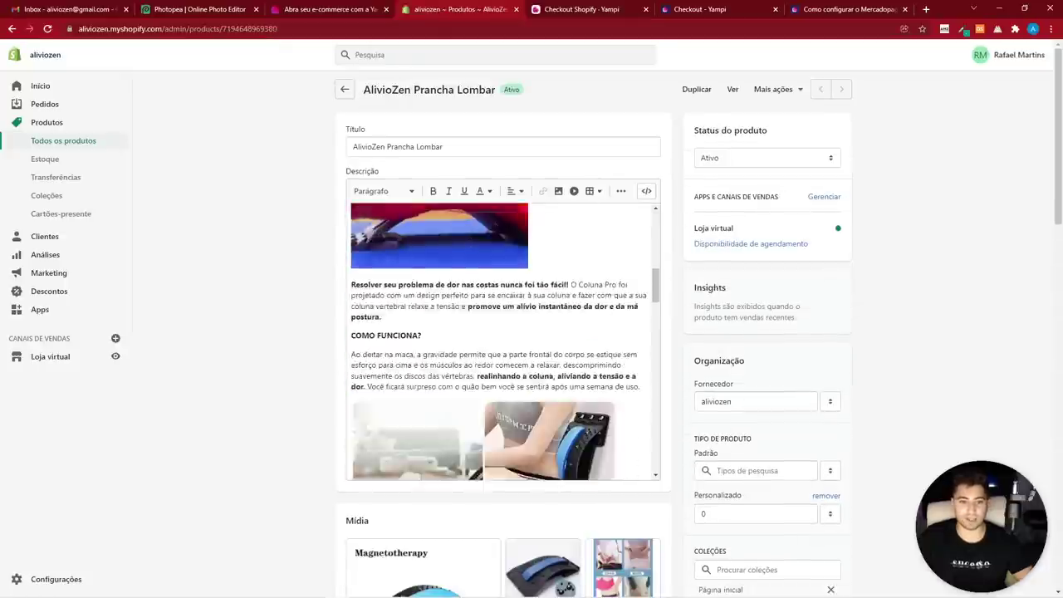
scroll(631, 526, "down", 1)
scroll(631, 526, "down", 2)
left_click(596, 328)
left_click(641, 301)
left_click(668, 354)
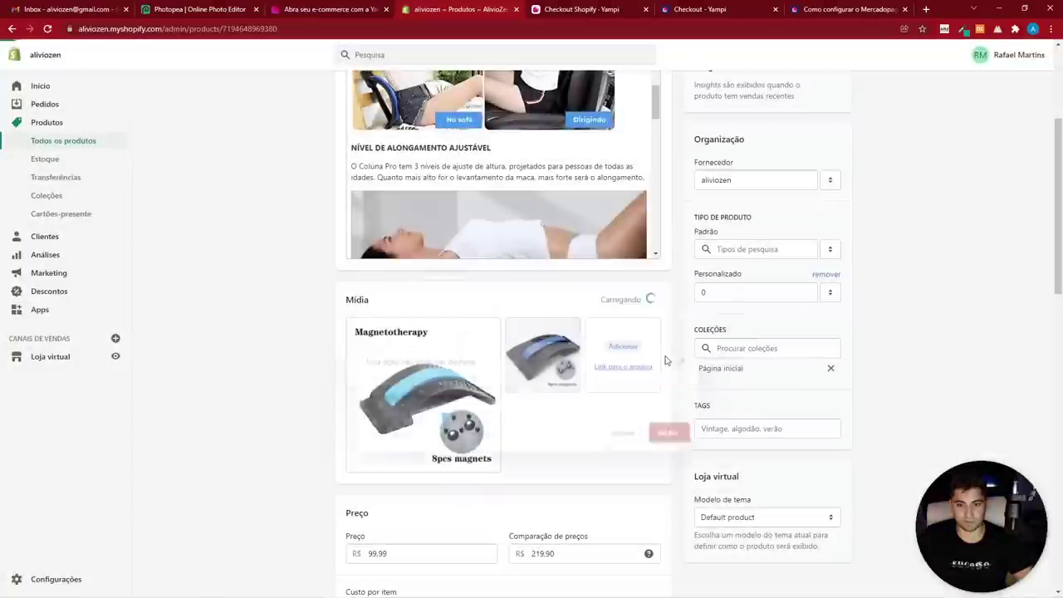
scroll(674, 293, "up", 3)
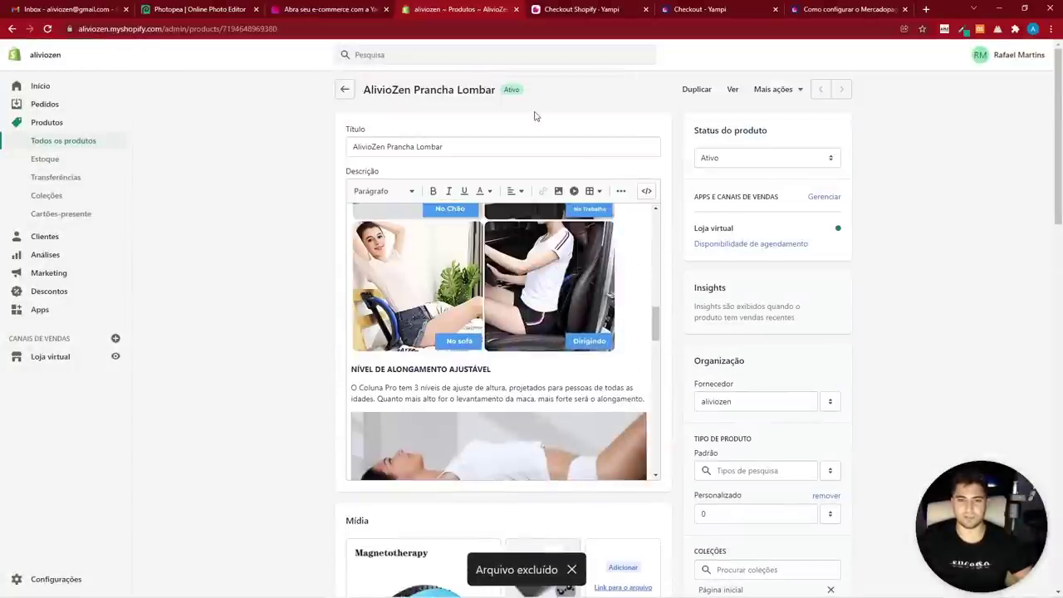
Step: Review the Live View dashboard from the admin home: 31 sessions, no sales today
left_click(52, 88)
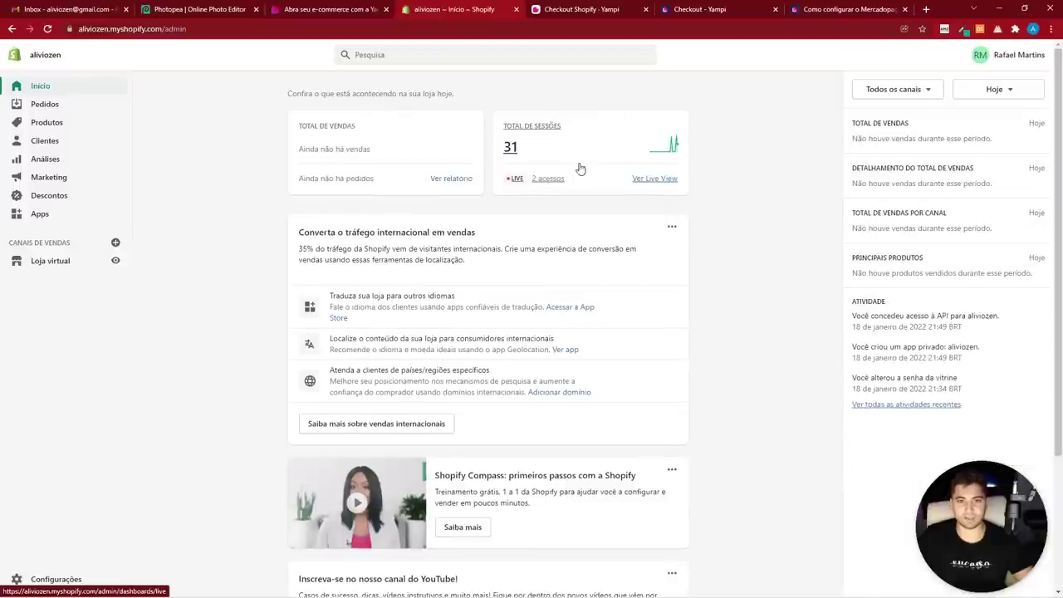
left_click(646, 181)
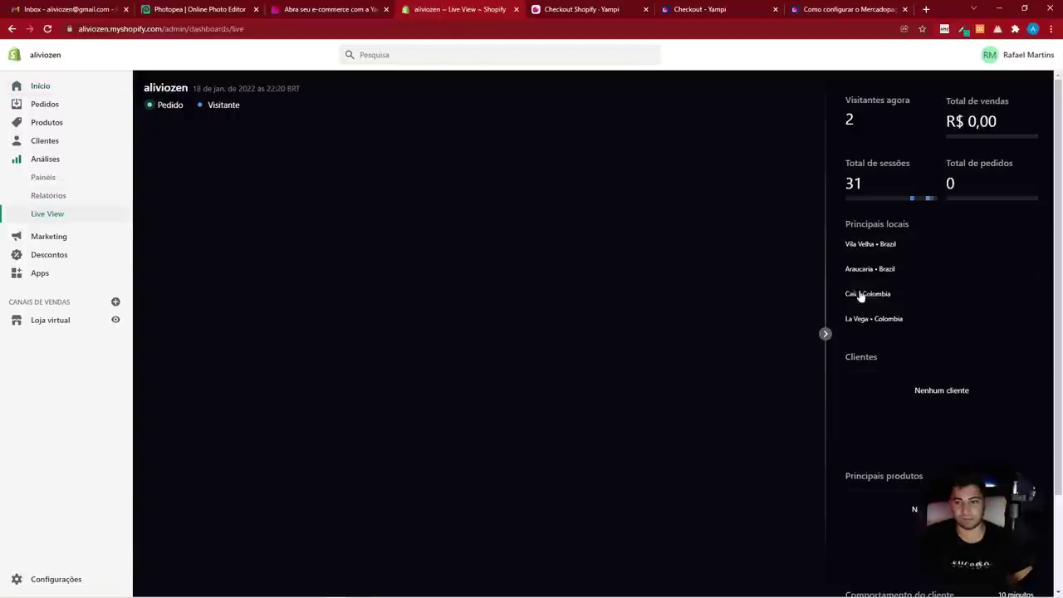
scroll(888, 357, "down", 2)
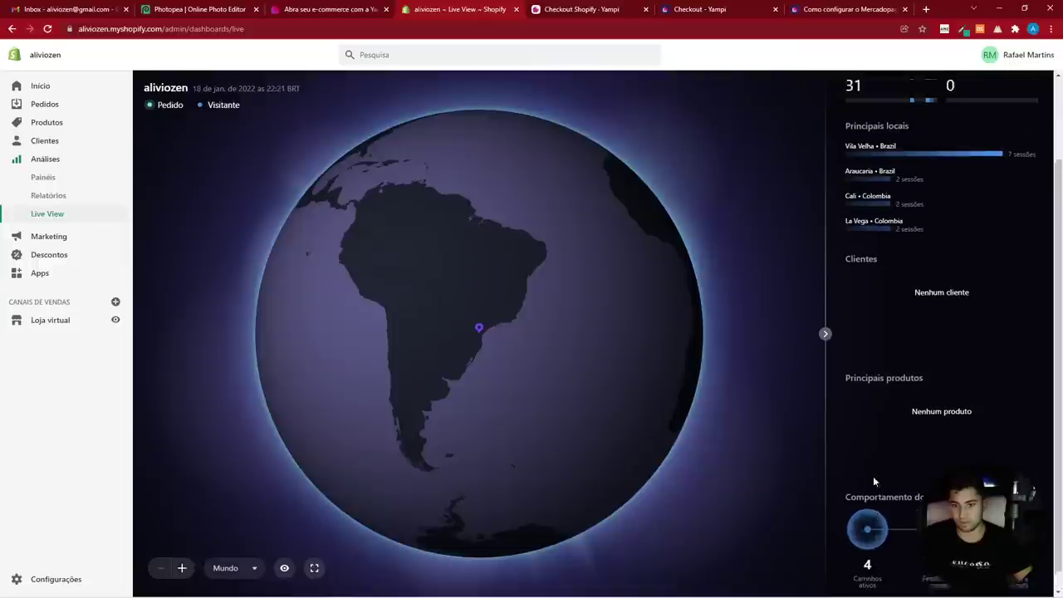
scroll(909, 303, "up", 2)
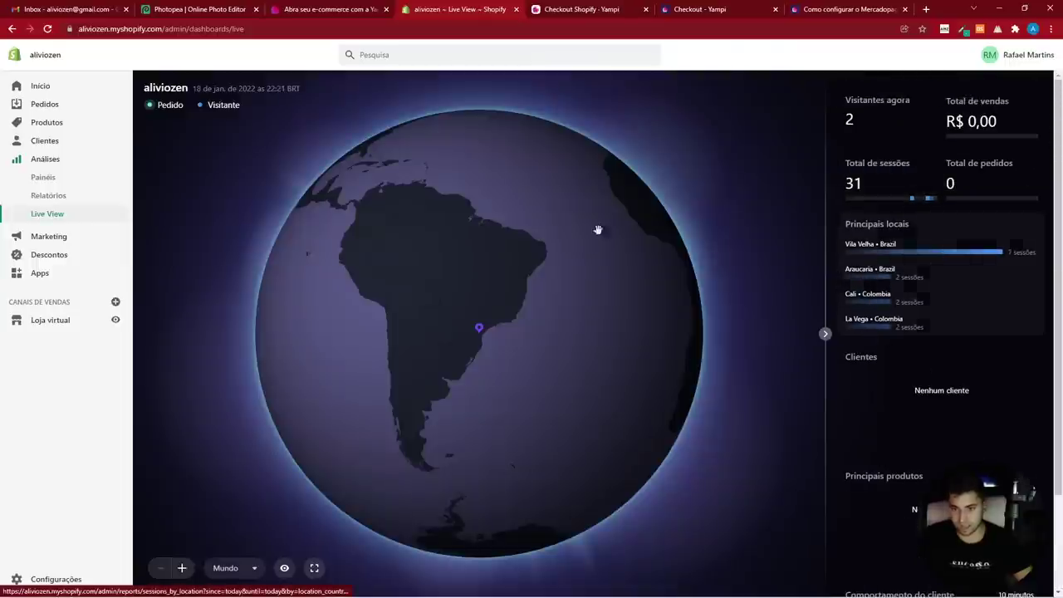
left_click(67, 88)
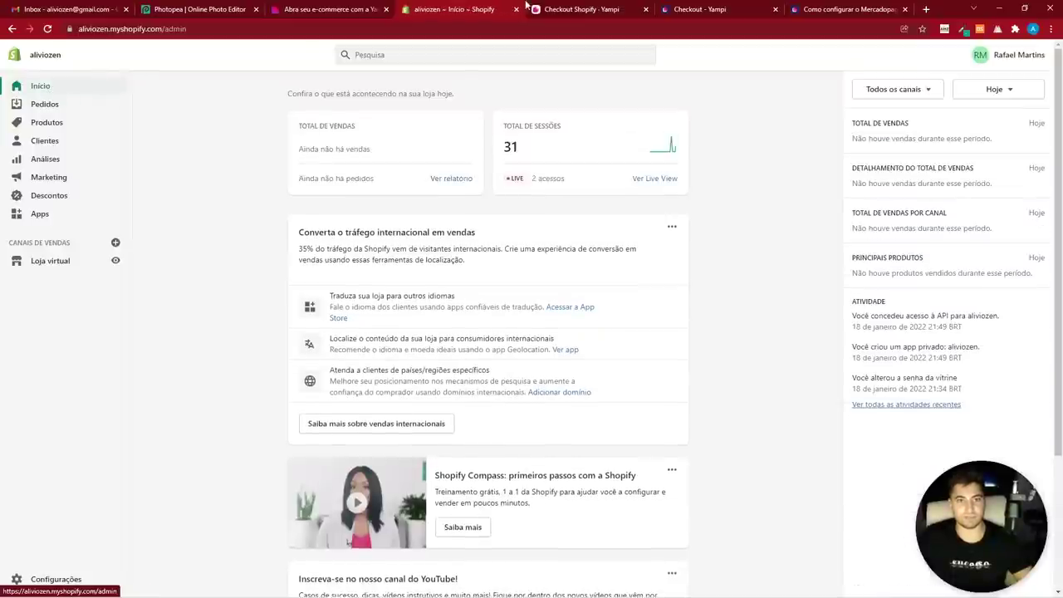
Step: Open the online store in a new tab via the eye icon beside Loja virtual
left_click(621, 9)
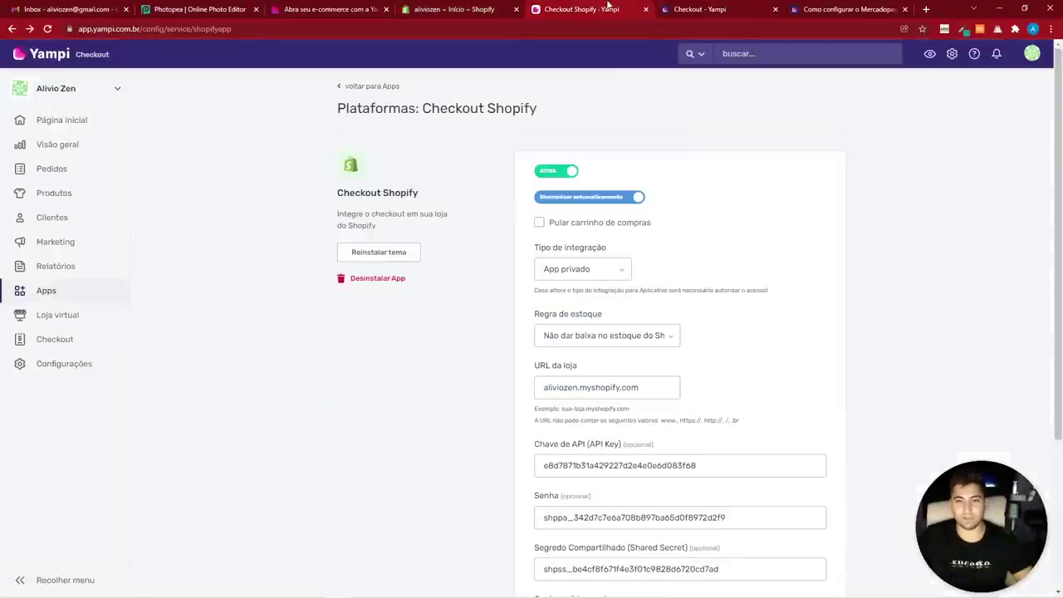
left_click(671, 9)
left_click(449, 10)
left_click(114, 260)
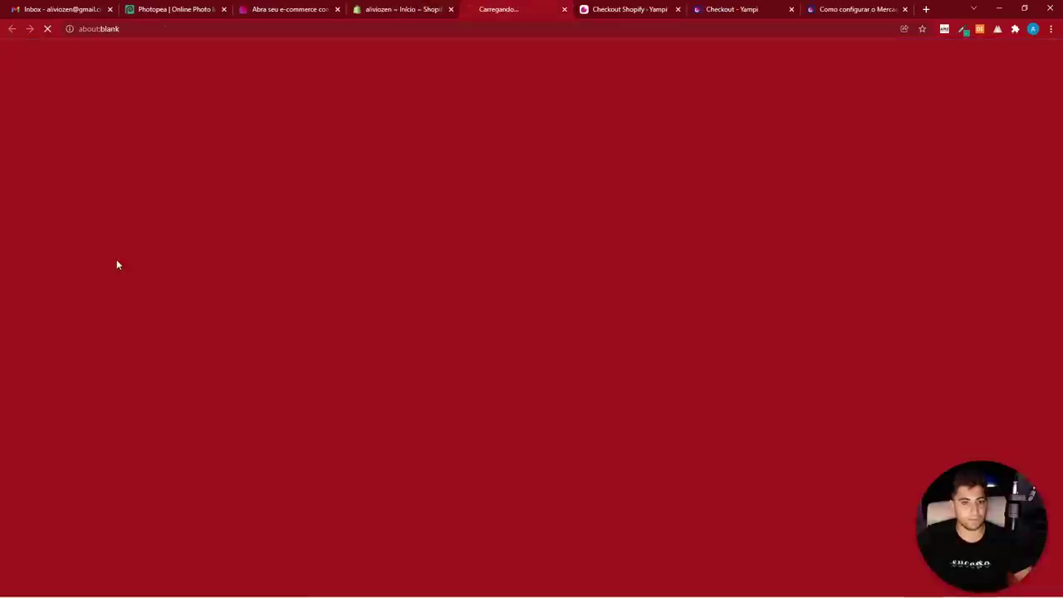
Step: Open the Prancha Lombar page from QUERO SABER MAIS, view its second photo, and dismiss the admin bar
scroll(390, 306, "down", 8)
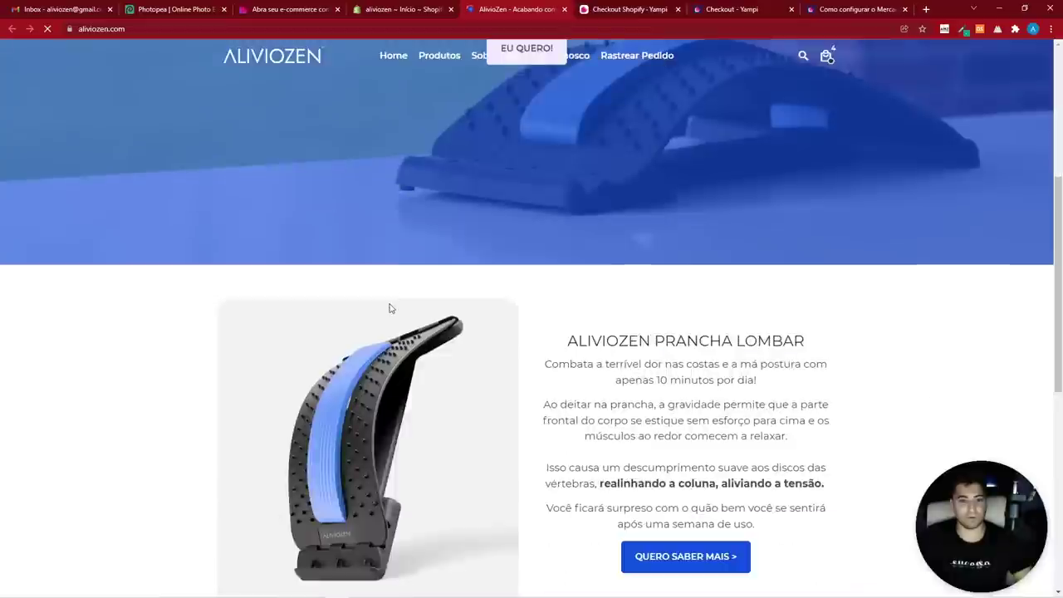
left_click(656, 335)
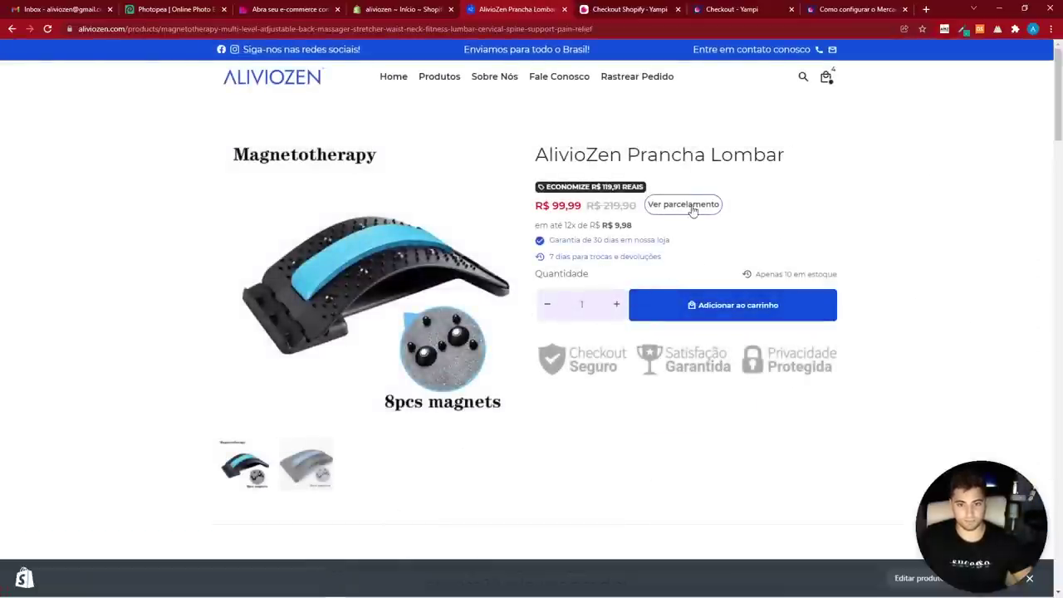
scroll(334, 460, "down", 3)
scroll(330, 250, "up", 3)
left_click(322, 470)
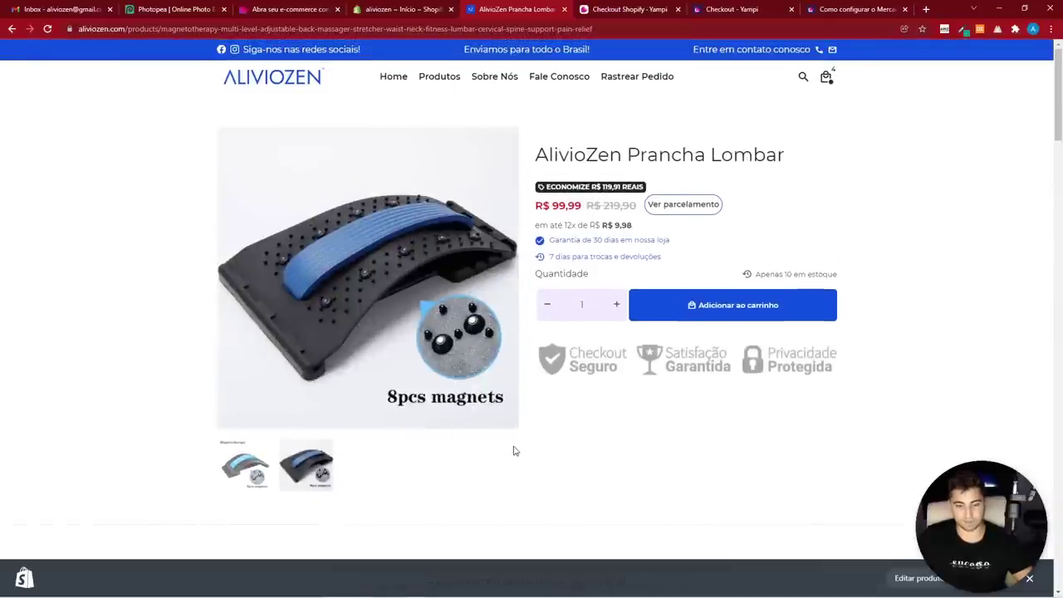
scroll(605, 457, "down", 8)
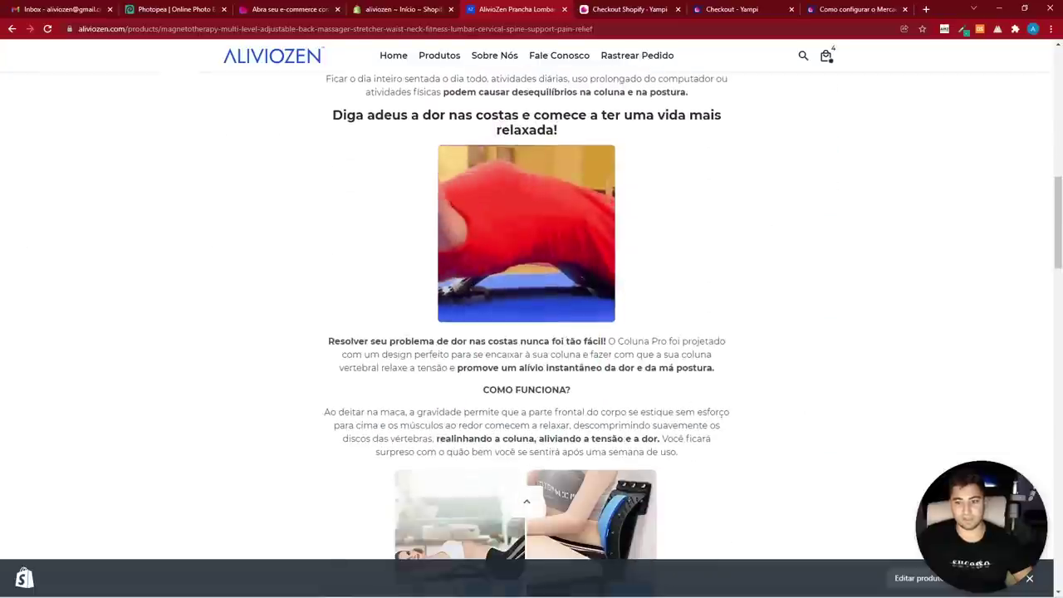
left_click(1030, 578)
scroll(768, 365, "up", 8)
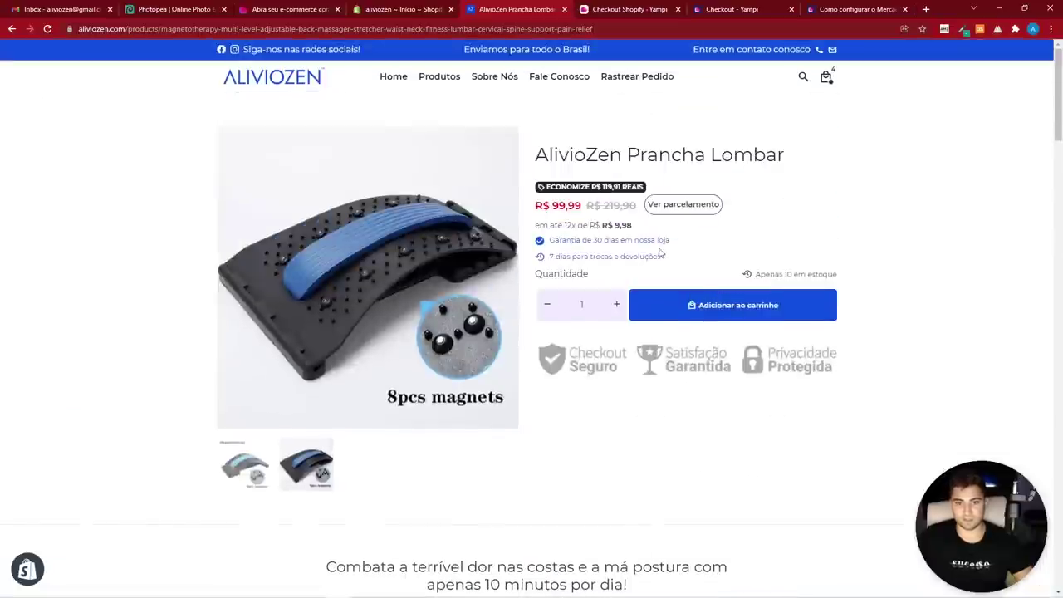
Step: Add Prancha Lombar to the cart, reduce it to one unit (R$ 94.99), and return to the admin tab
left_click(734, 305)
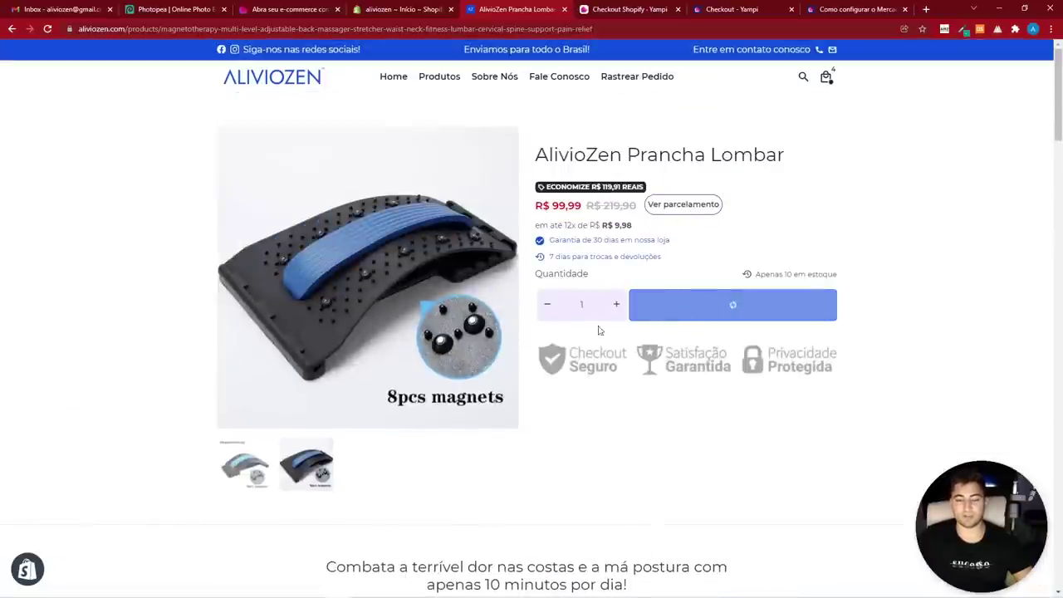
left_click(934, 128)
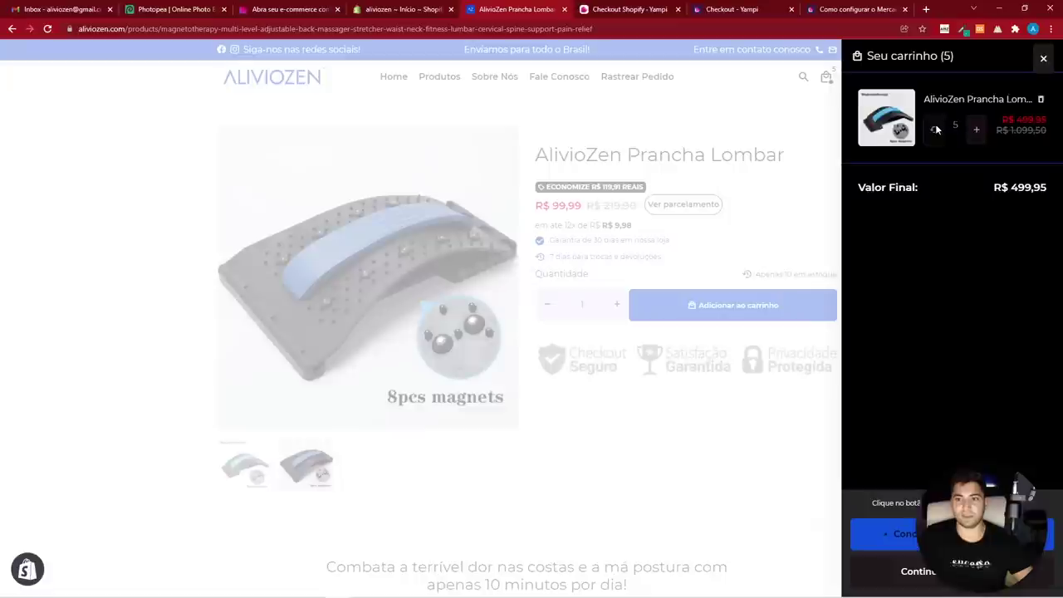
left_click(935, 128)
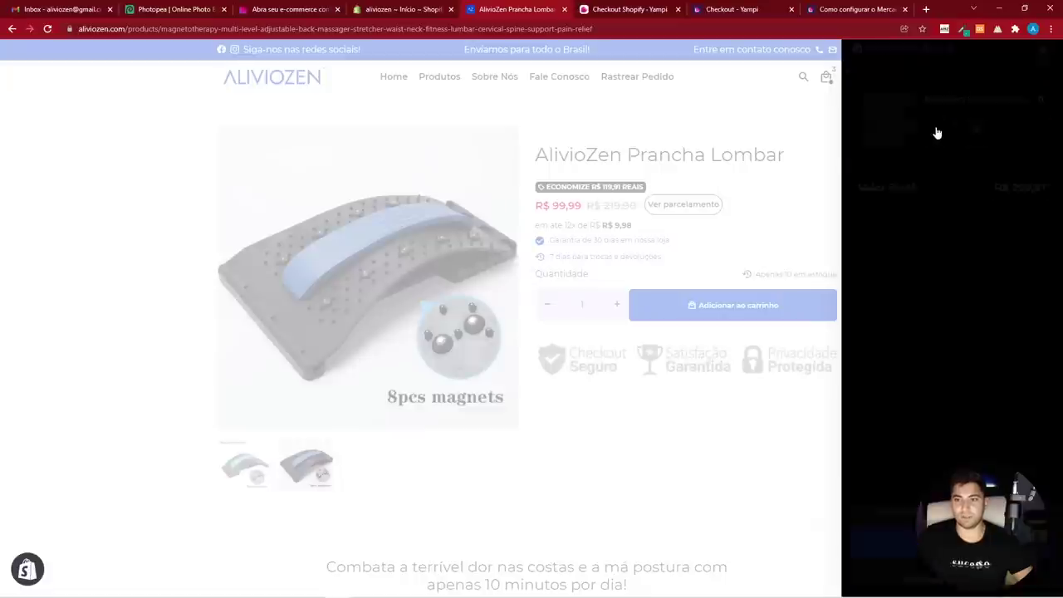
left_click(935, 131)
left_click(991, 197)
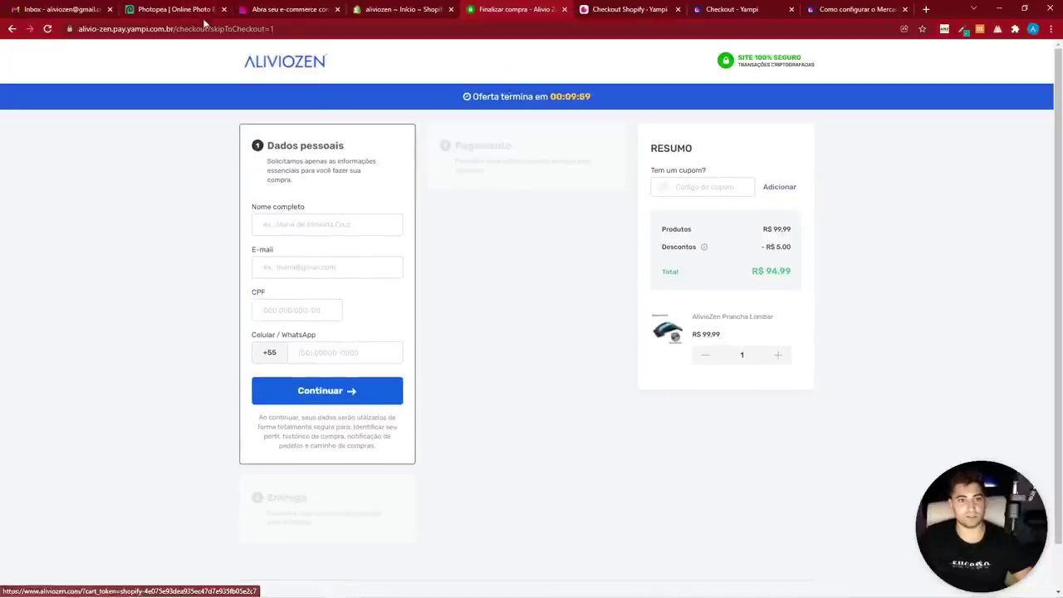
key("ctrl+shift+Tab")
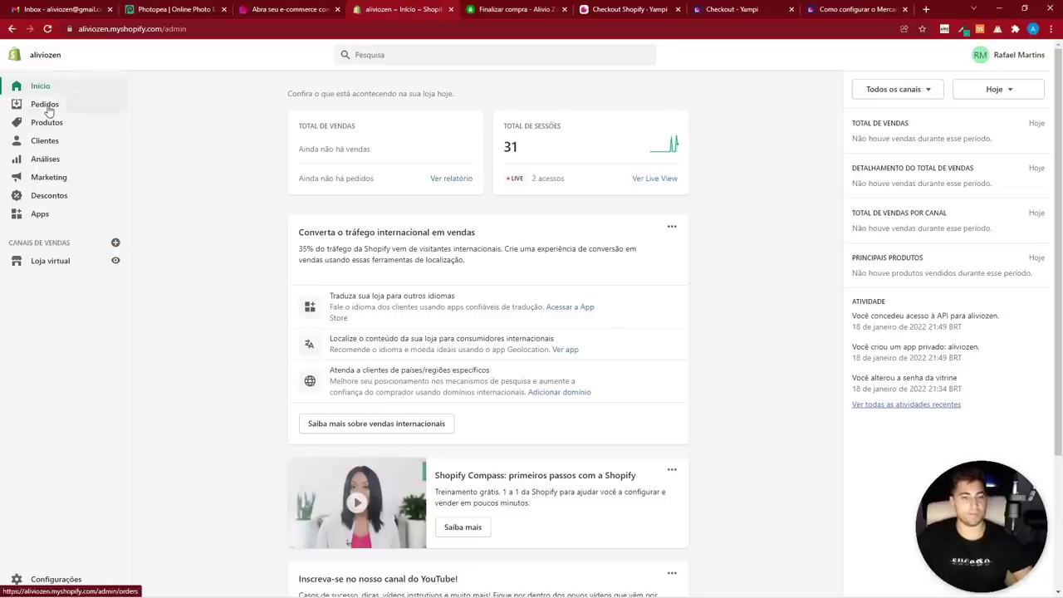
Step: Open Shopify Pedidos and close the Yampi checkout and help tabs
left_click(45, 105)
left_click(561, 12)
left_click(564, 11)
left_click(583, 12)
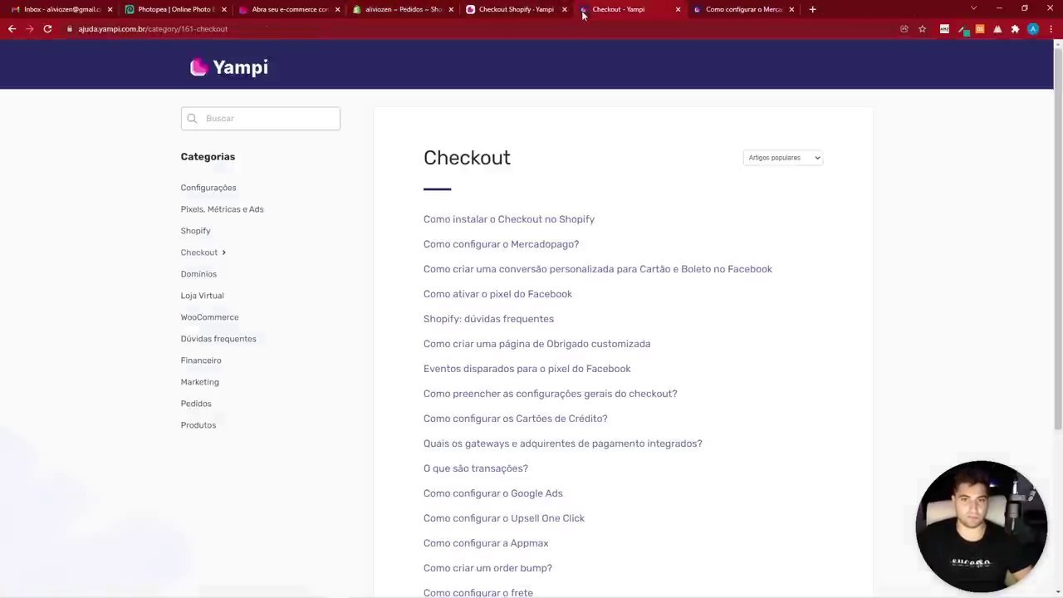
left_click(677, 10)
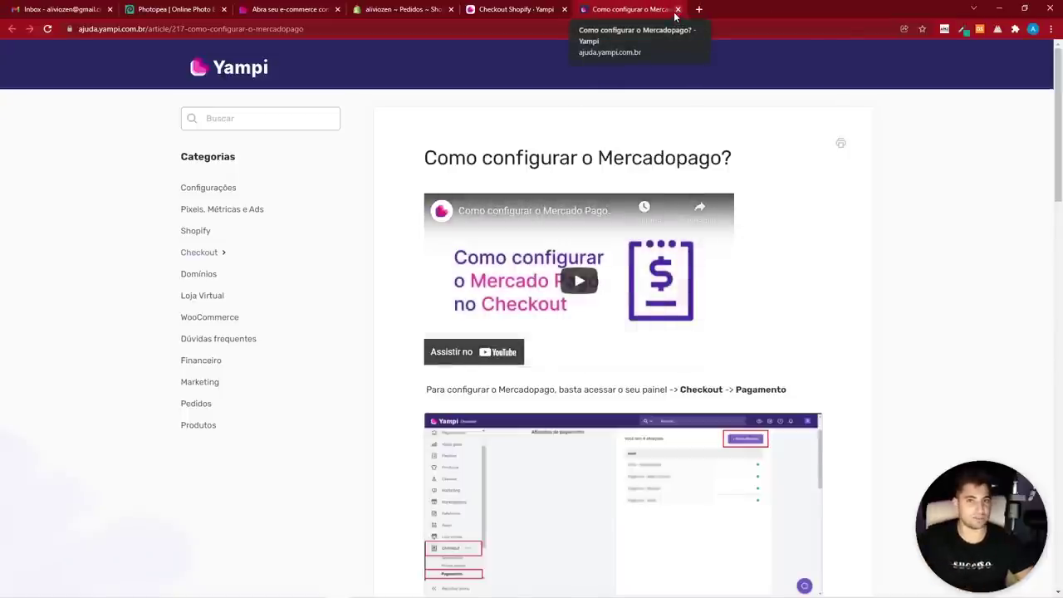
left_click(678, 10)
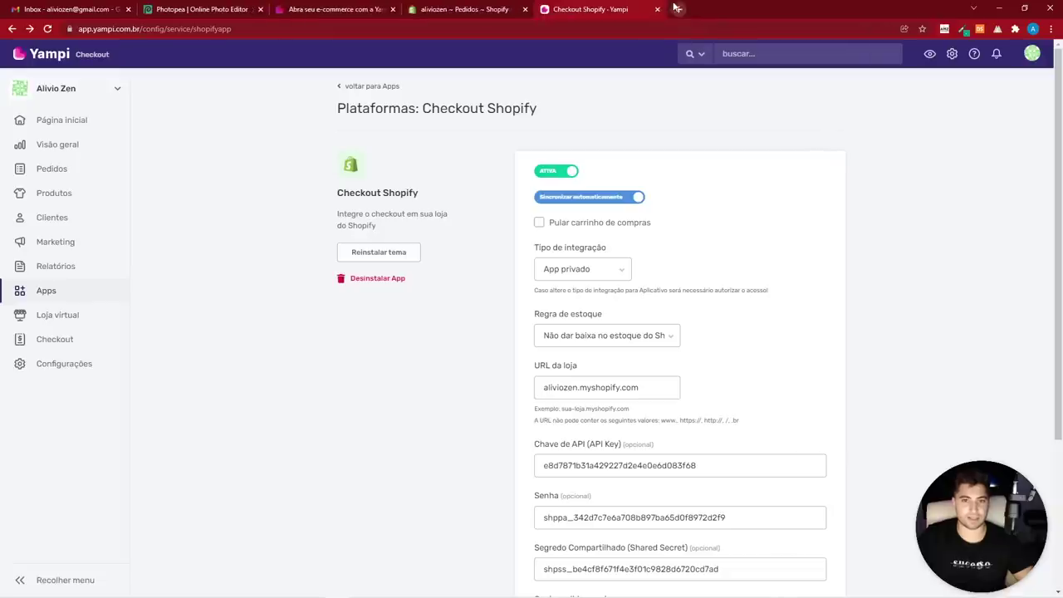
left_click(465, 9)
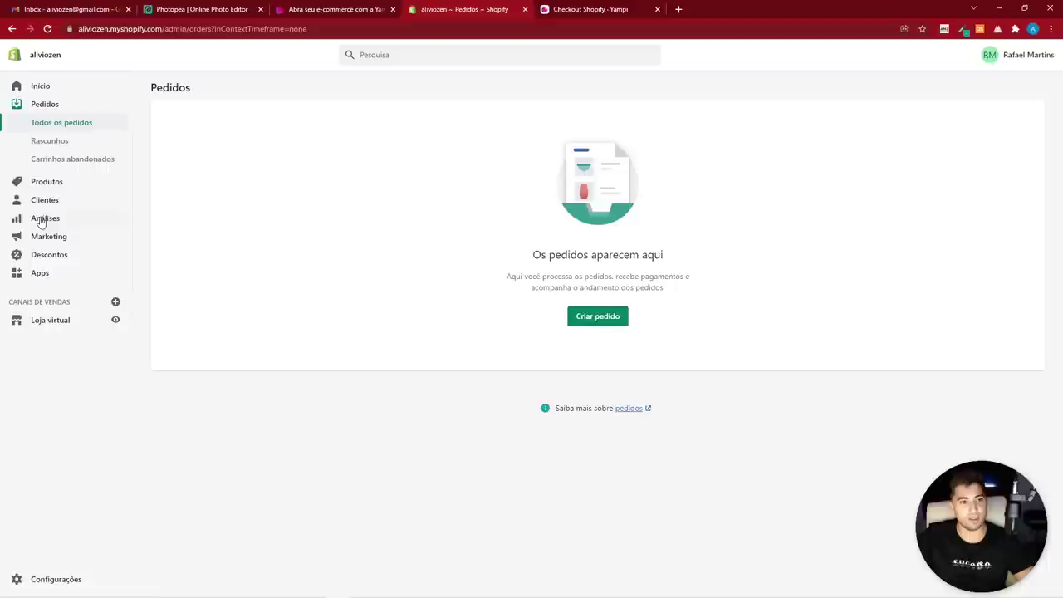
Step: Browse Produtos, the empty Pedidos and Carrinhos abandonados pages, then switch to yampi.com
left_click(43, 181)
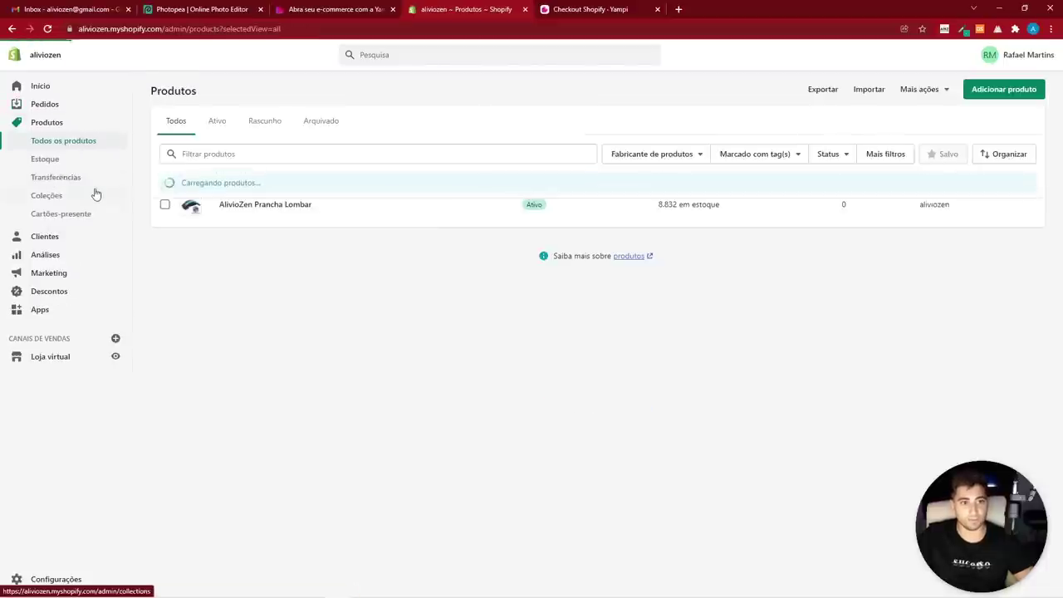
left_click(46, 106)
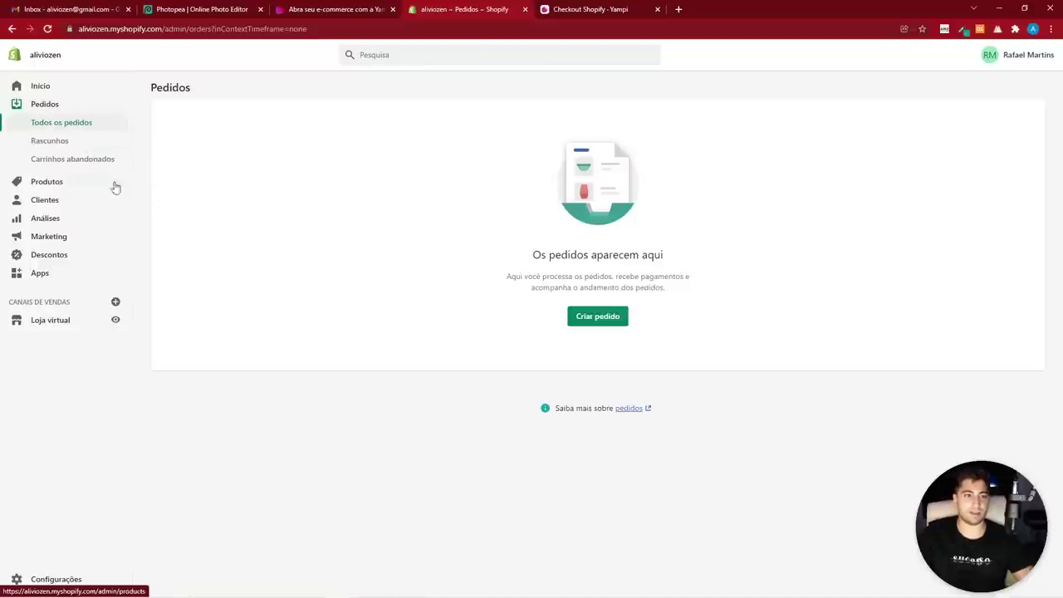
left_click(83, 160)
left_click(349, 9)
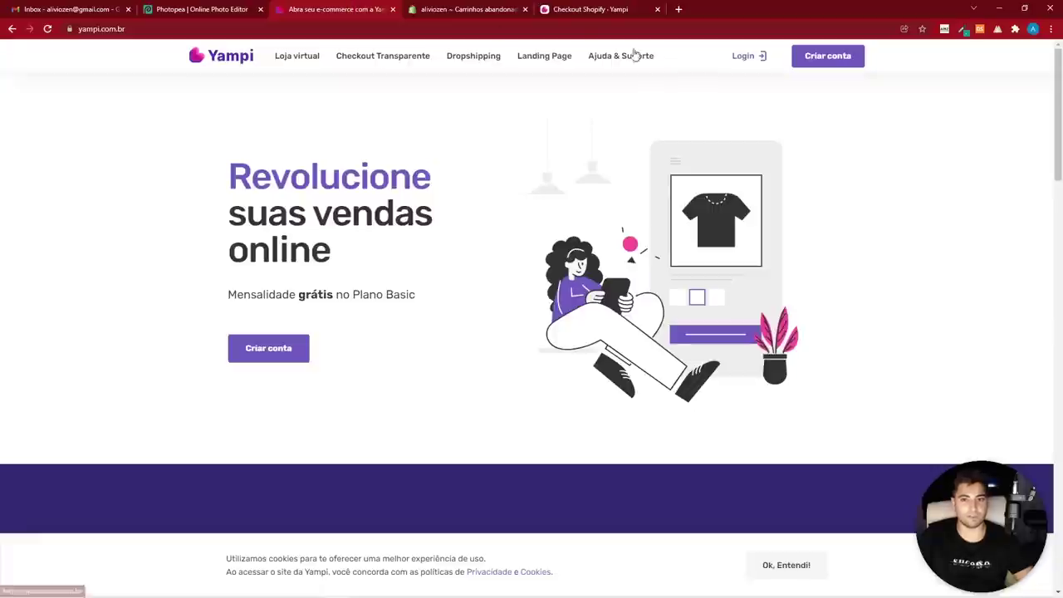
Step: Close yampi.com, view Yampi's 4 abandoned carts via Visão geral, then return to Shopify's empty list
left_click(548, 17)
left_click(391, 9)
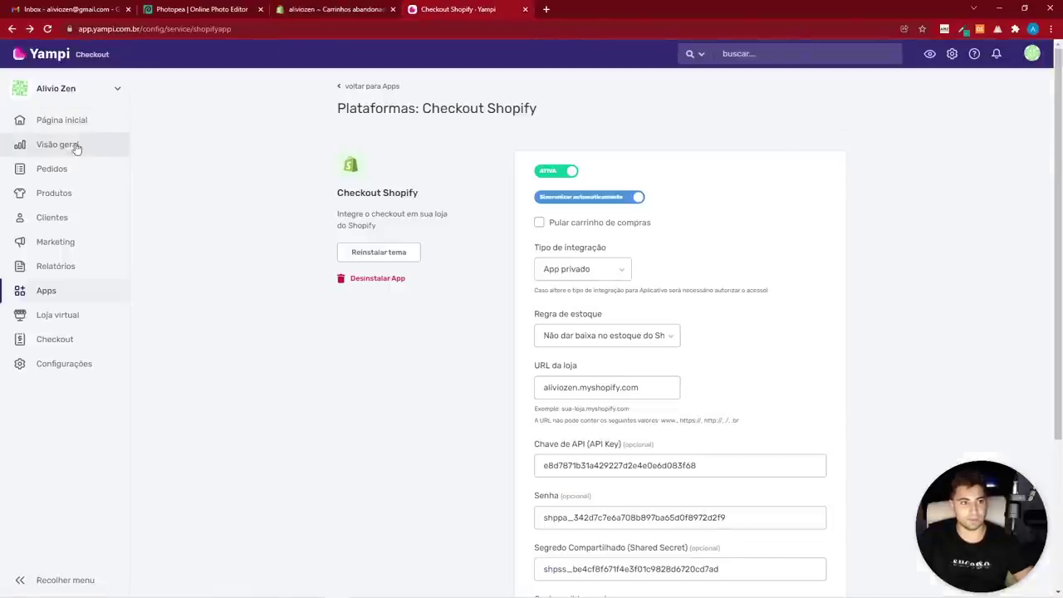
left_click(73, 147)
mouse_move(54, 193)
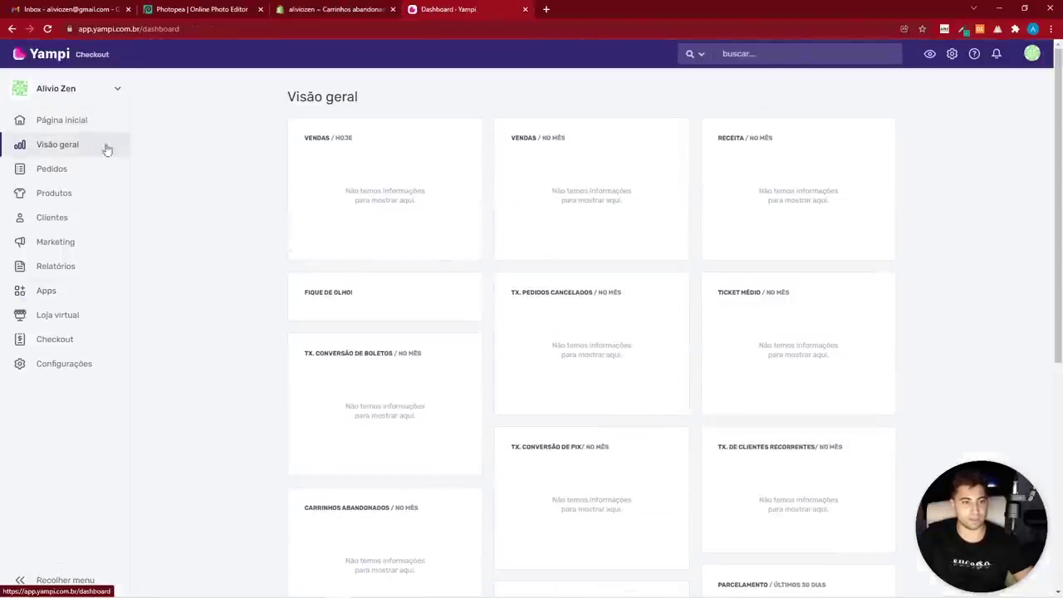
mouse_move(69, 169)
left_click(157, 210)
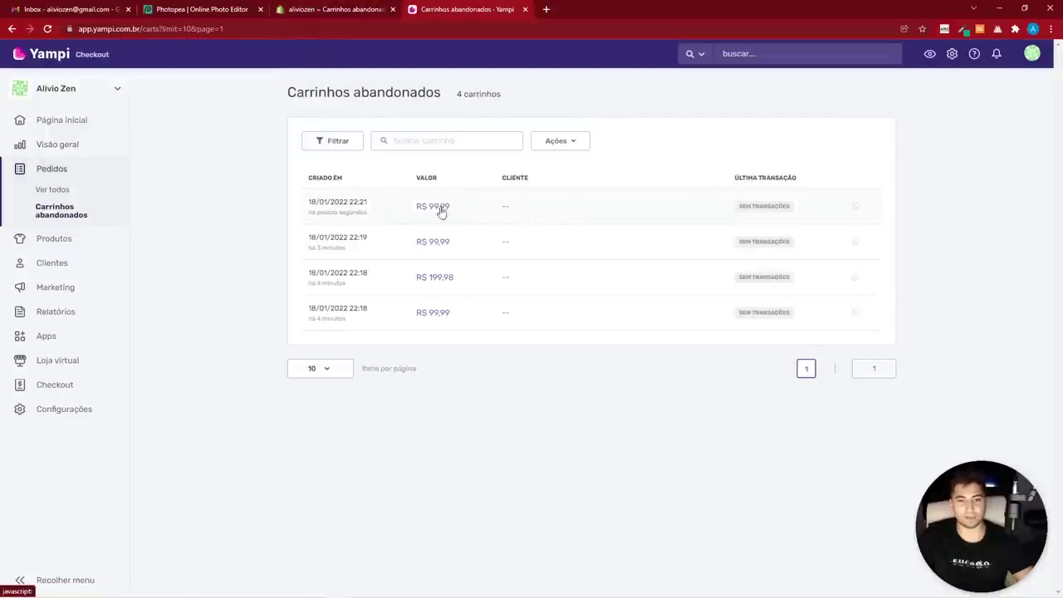
left_click(312, 17)
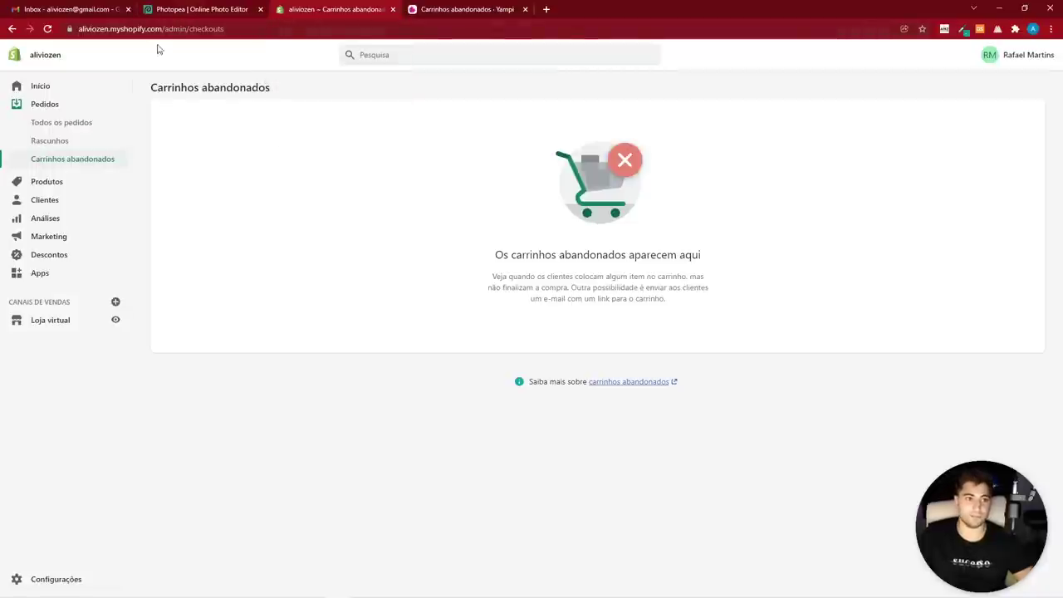
Step: Open the AlivioZen Prancha Lombar product in the Shopify admin and scroll through it
left_click(44, 183)
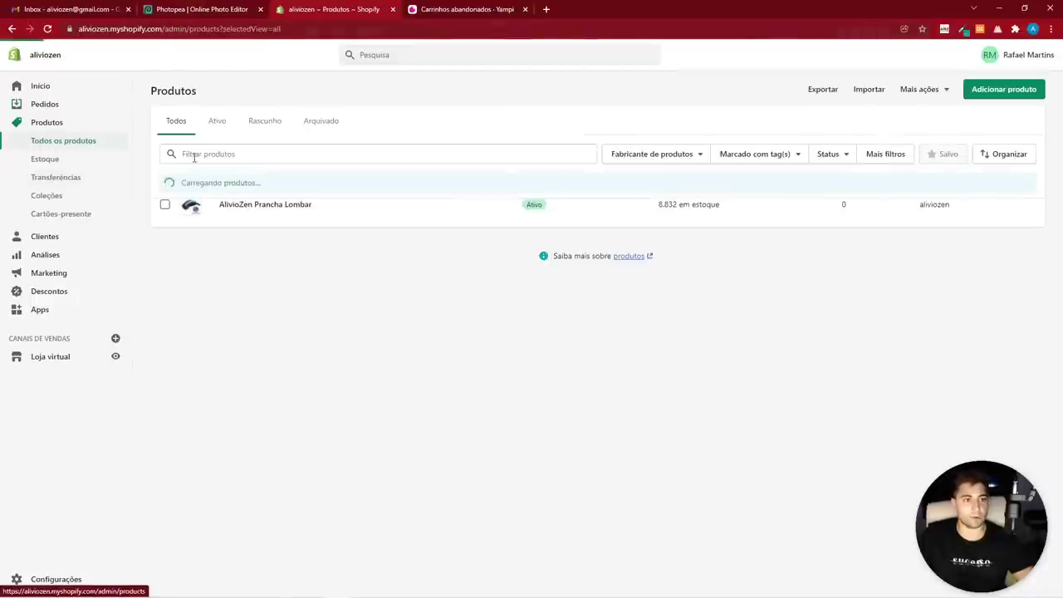
left_click(257, 208)
scroll(600, 279, "down", 10)
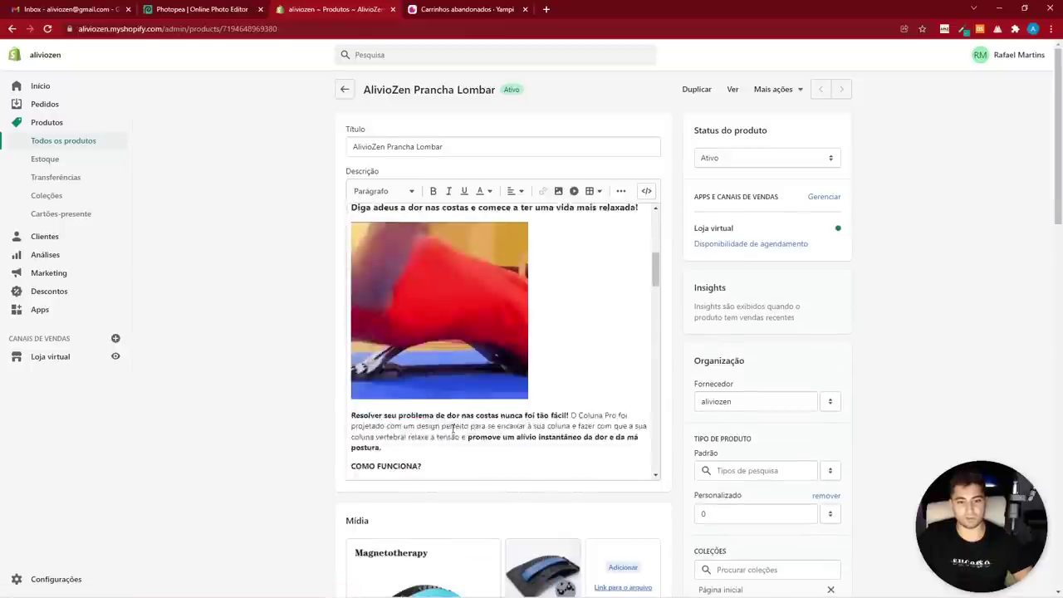
scroll(502, 373, "down", 4)
scroll(440, 268, "down", 3)
scroll(401, 342, "up", 12)
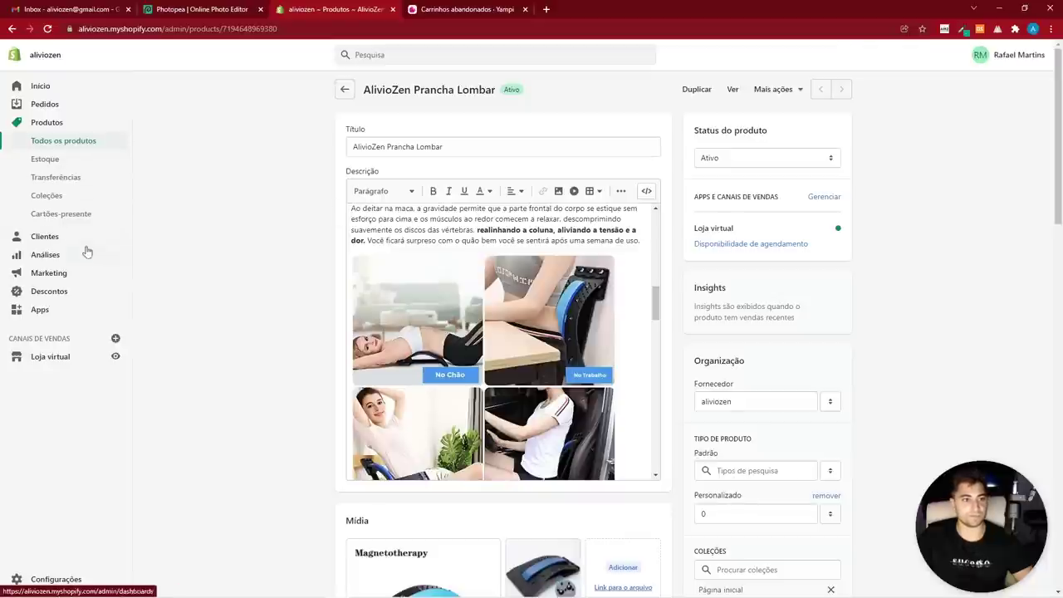
Step: Look at Coleções, Clientes and the Análises overview, briefly checking the Yampi tab
left_click(69, 200)
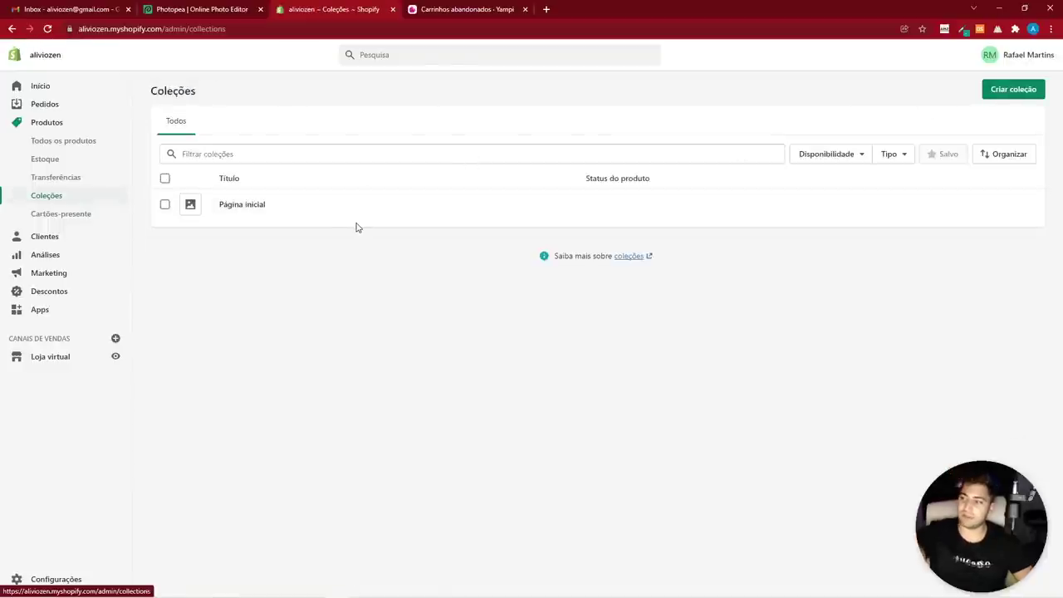
left_click(68, 238)
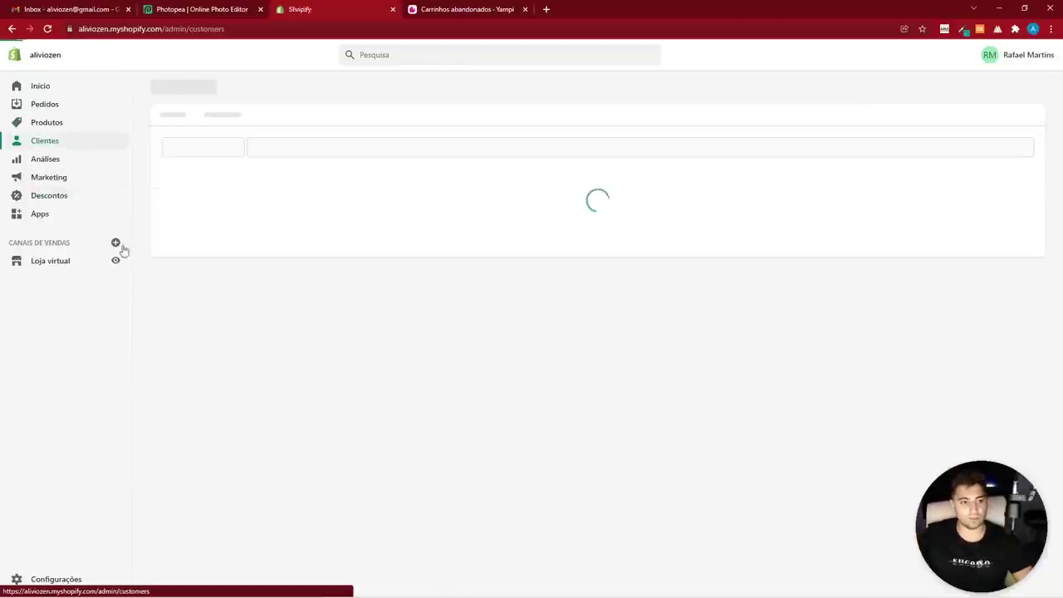
left_click(48, 158)
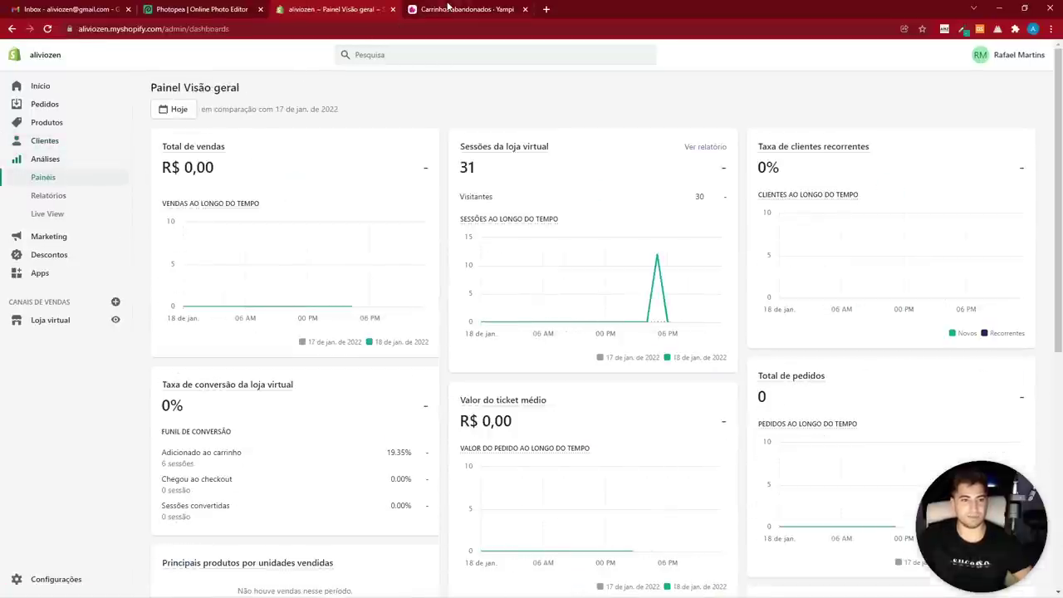
left_click(448, 8)
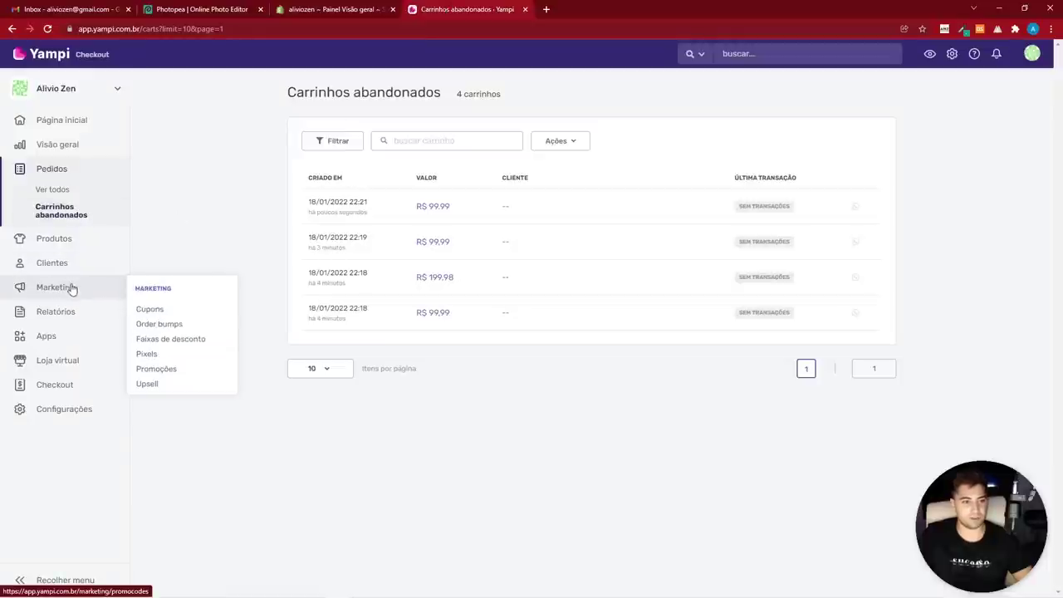
mouse_move(72, 311)
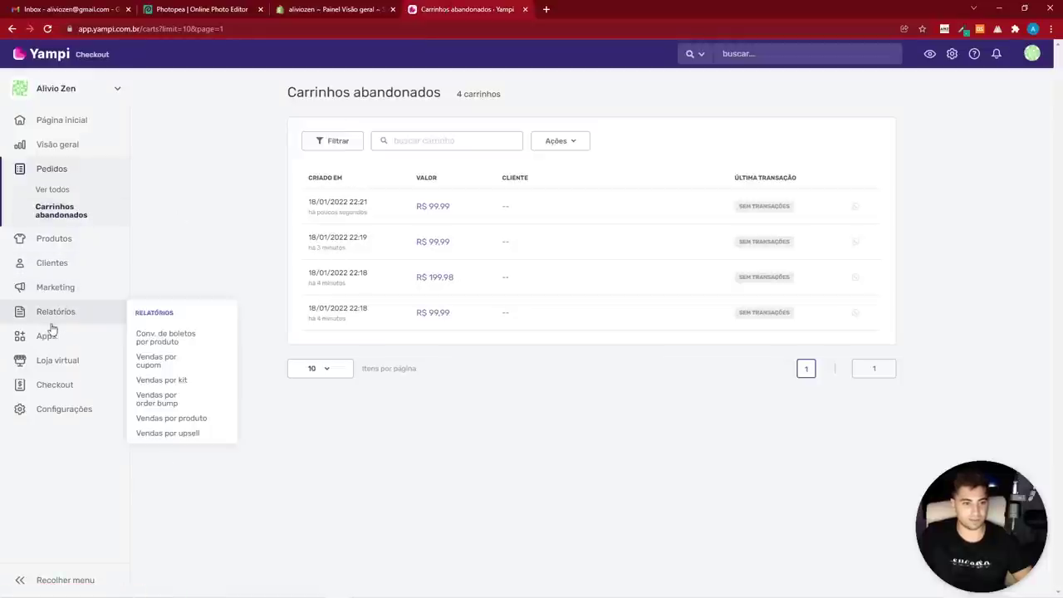
left_click(371, 5)
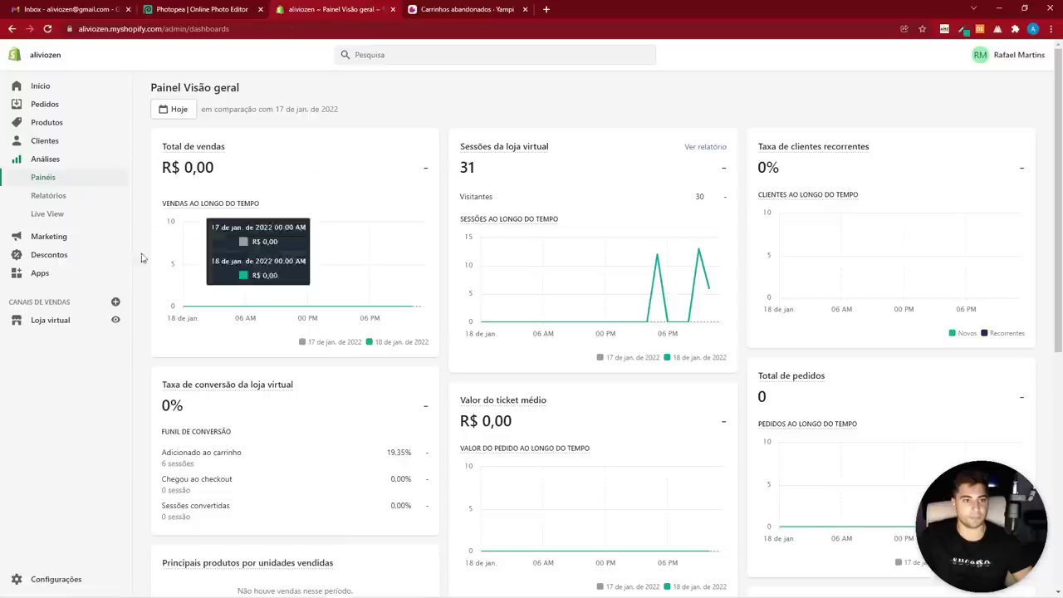
Step: Visit Marketing and Descontos, ending on Apps with DSers as the only installed app
left_click(90, 235)
right_click(90, 235)
left_click(58, 255)
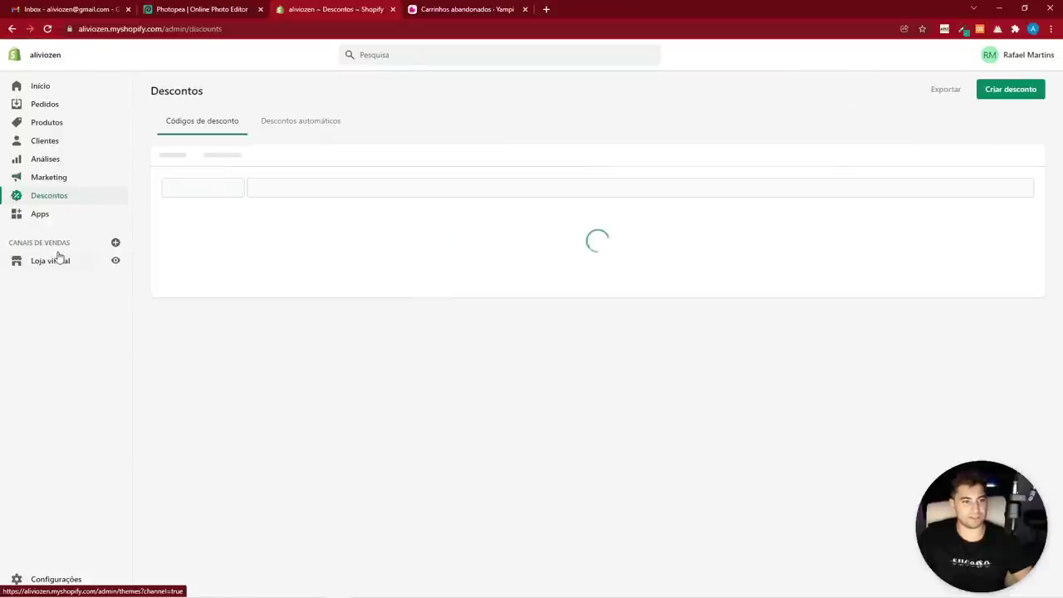
left_click(52, 215)
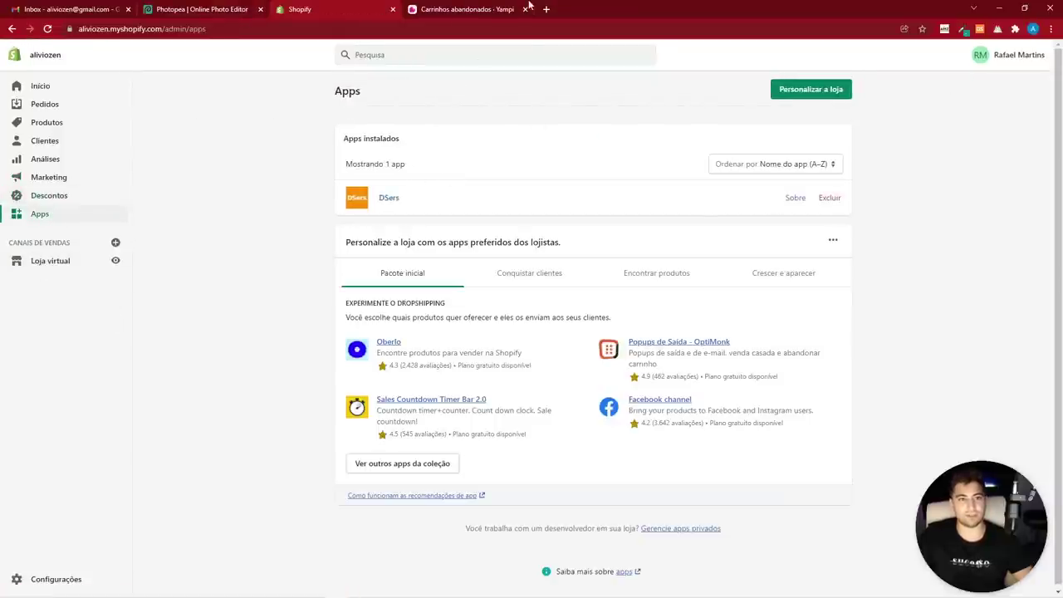
Step: Search the App Store for 'loox', open Loox Product Reviews & Photos ($9.99/month), then go to Loja virtual
left_click(810, 90)
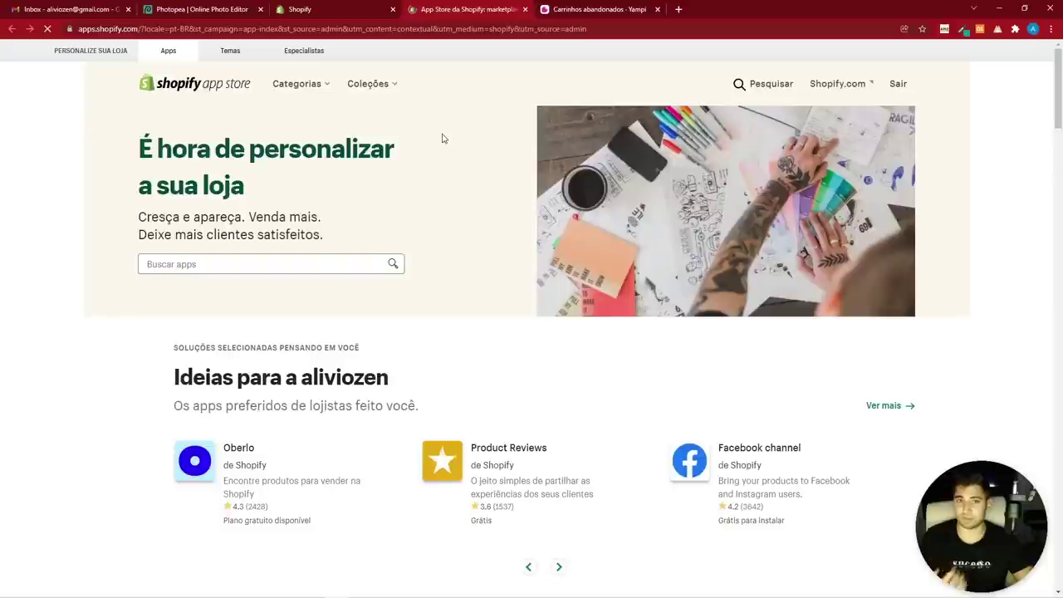
left_click(256, 266)
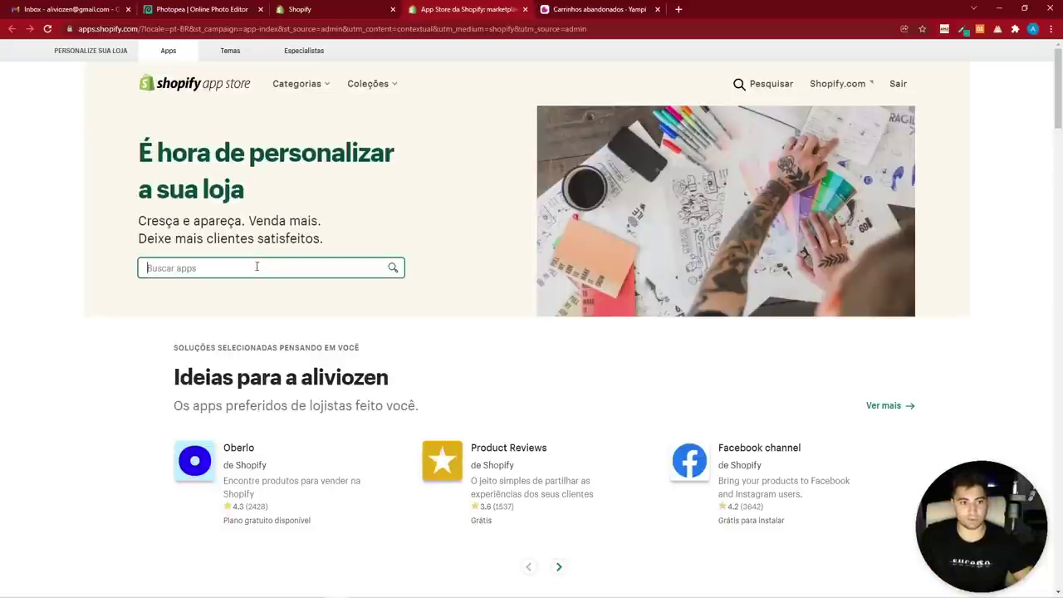
type("loox")
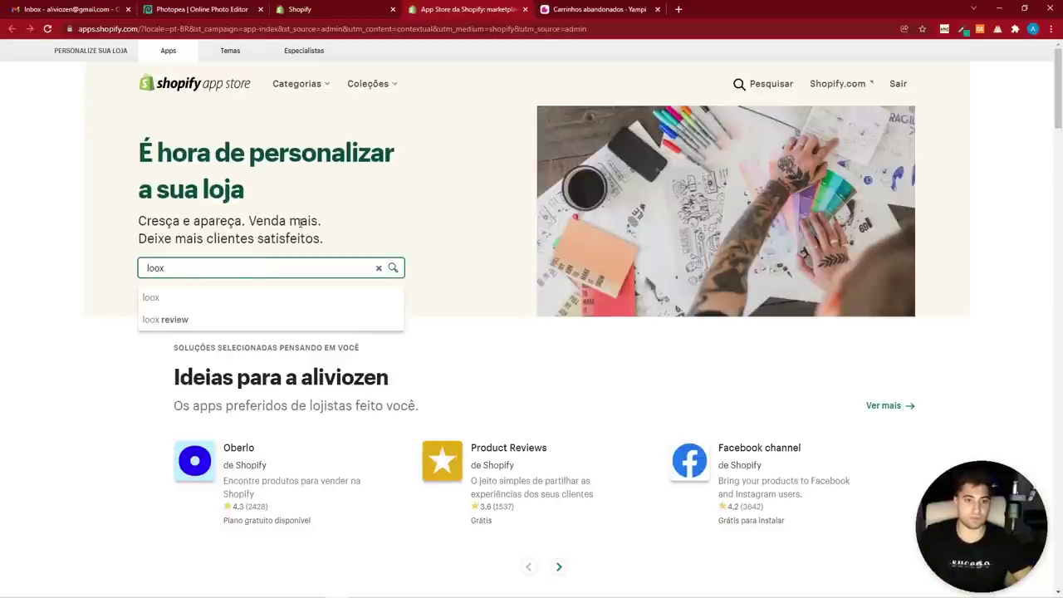
left_click(329, 296)
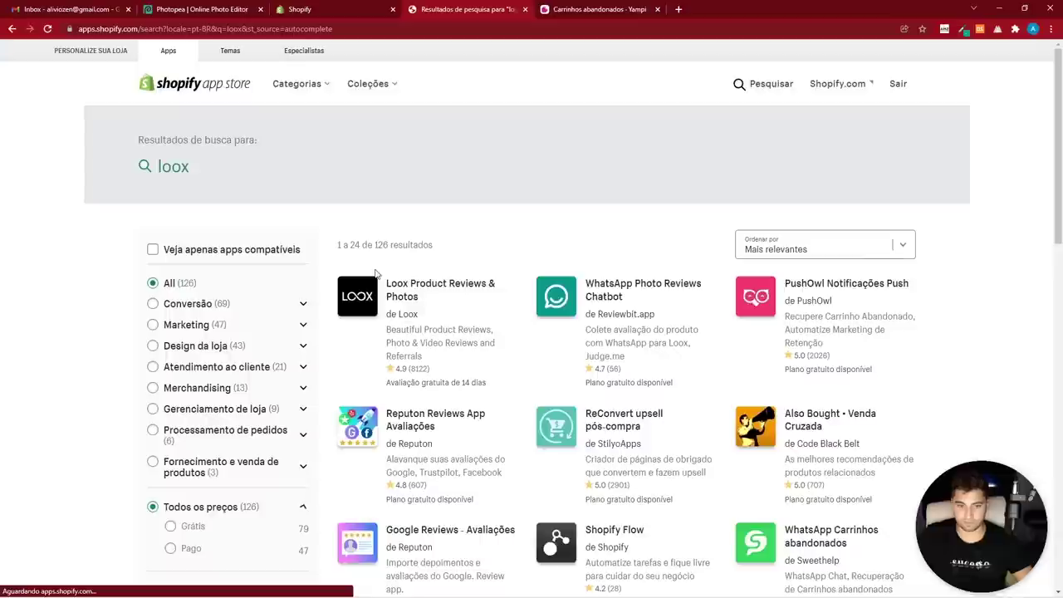
left_click(409, 284)
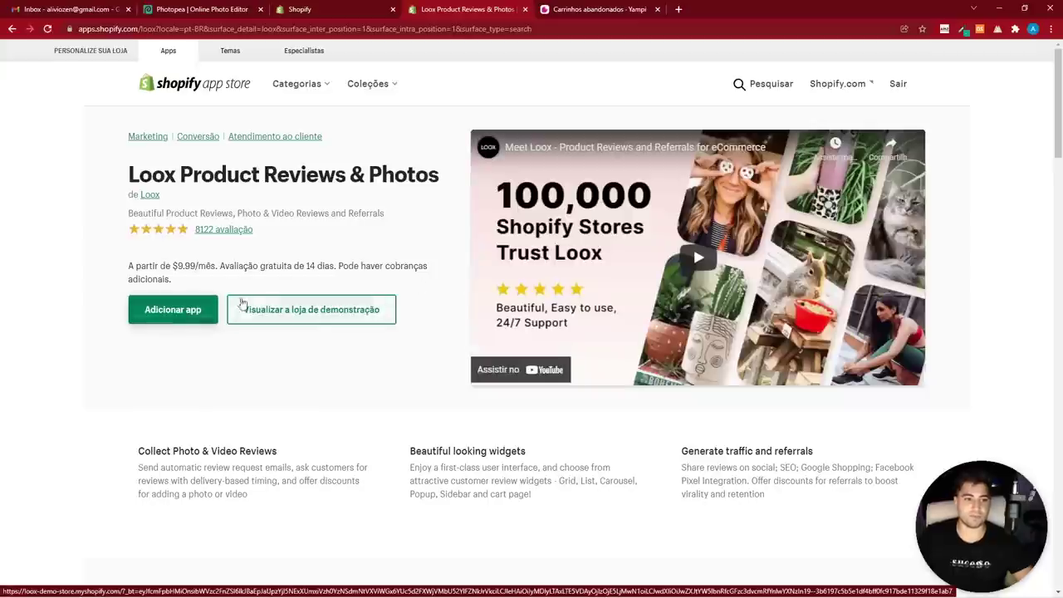
left_click_drag(153, 266, 355, 267)
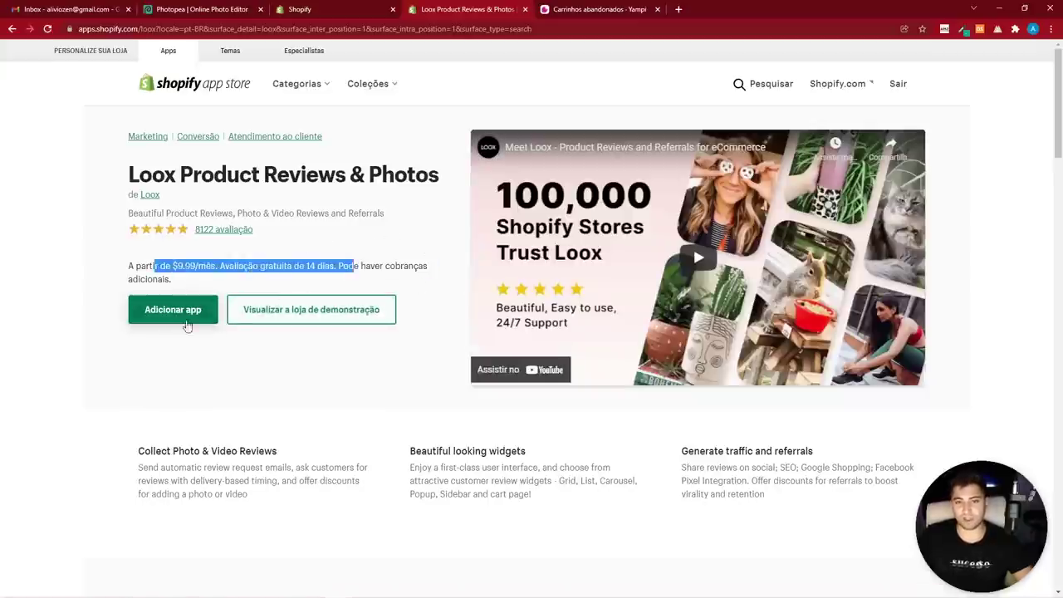
left_click(278, 9)
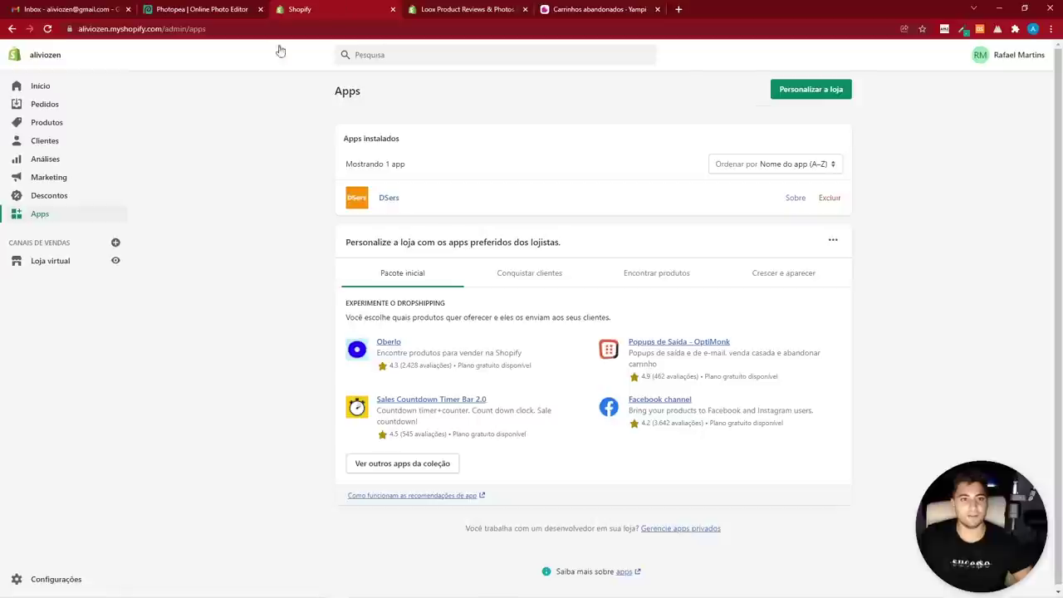
left_click(55, 262)
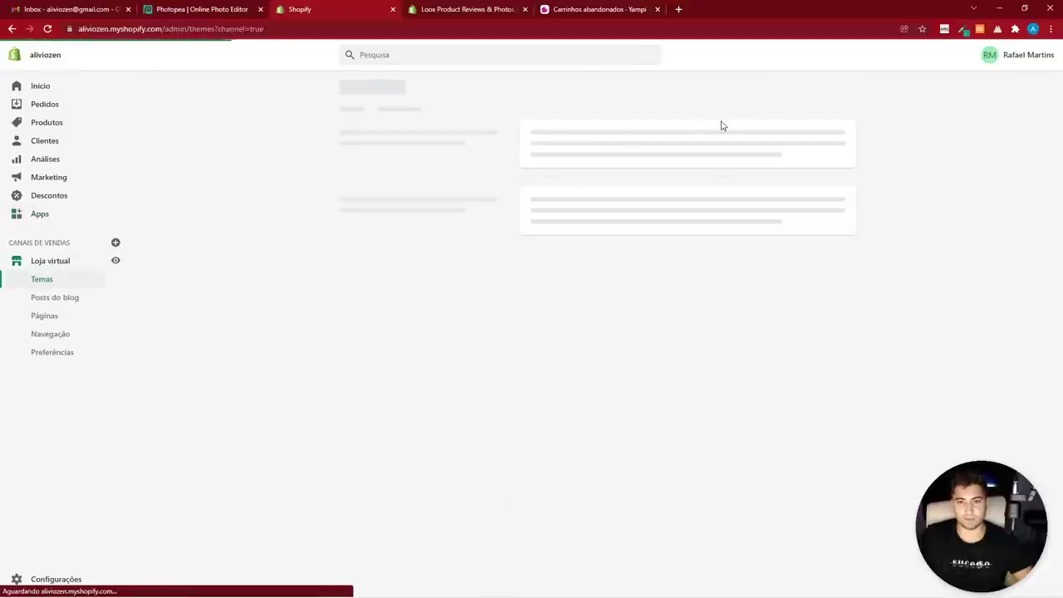
left_click(749, 131)
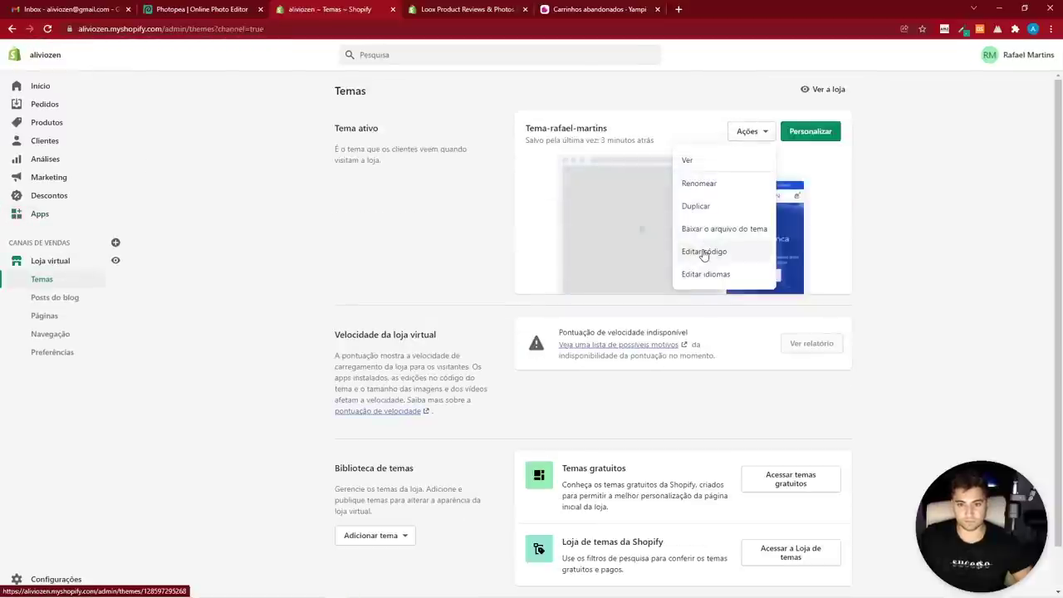
left_click(703, 251)
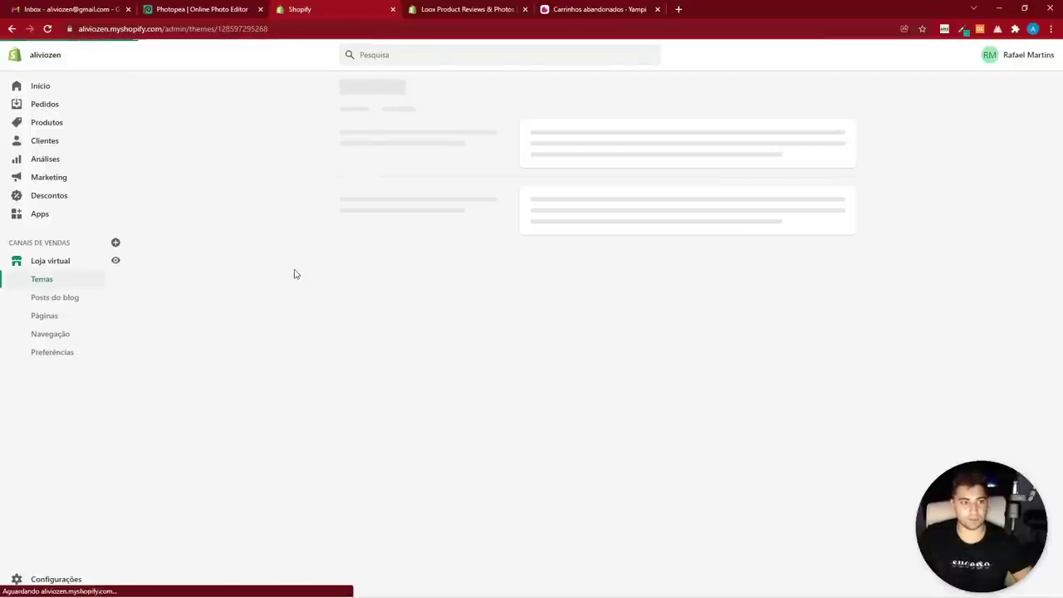
scroll(177, 380, "down", 6)
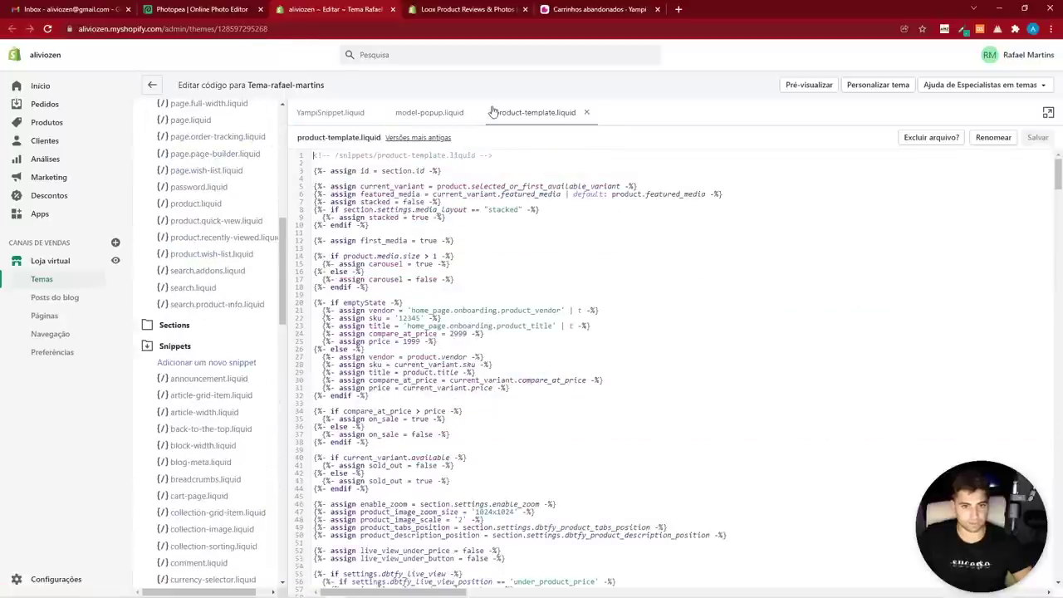
key("ctrl+f")
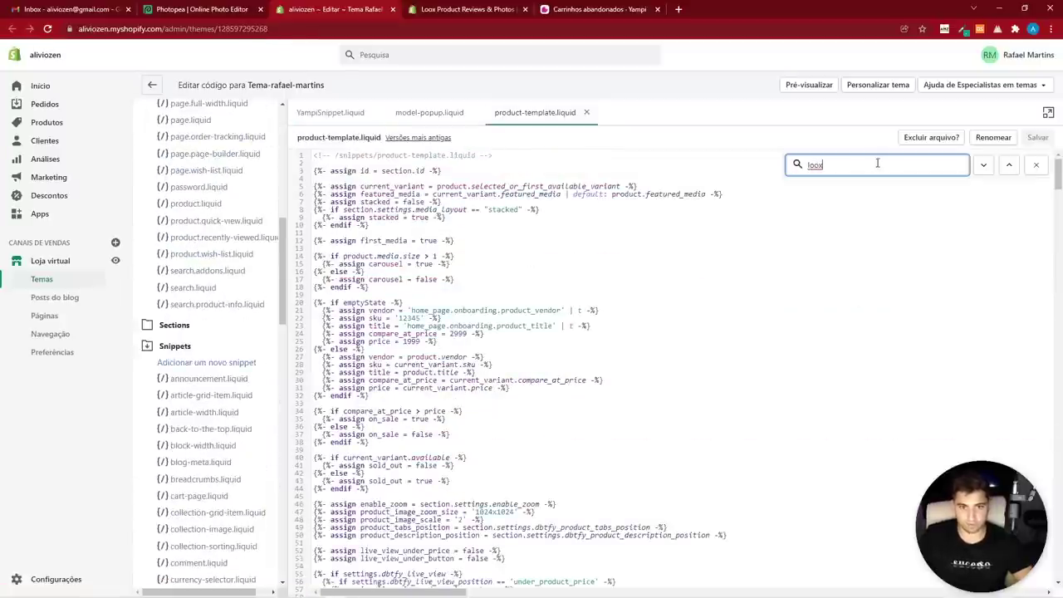
scroll(469, 251, "down", 12)
scroll(212, 399, "down", 7)
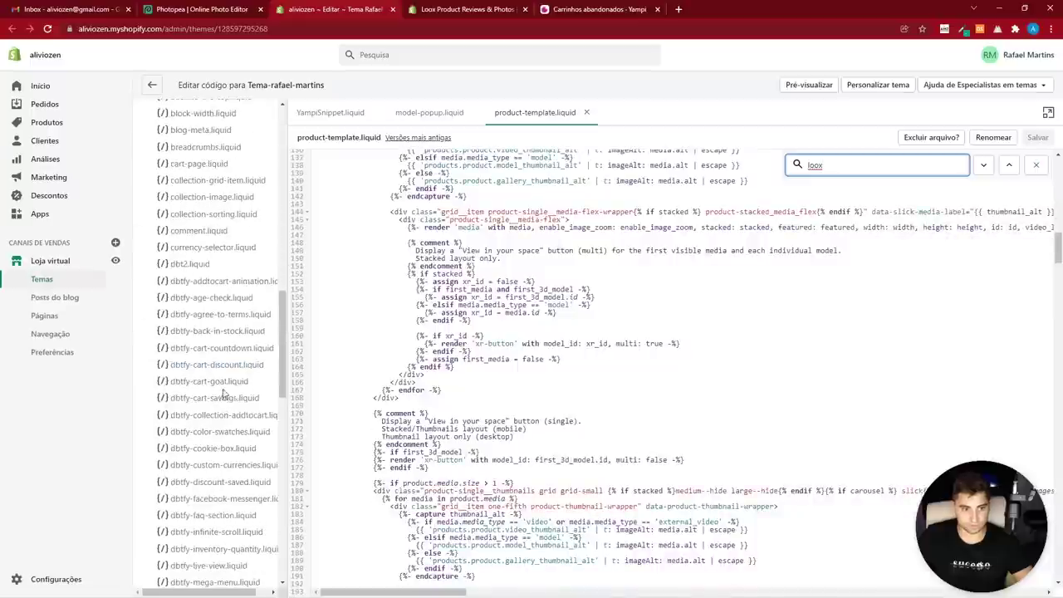
scroll(212, 399, "down", 5)
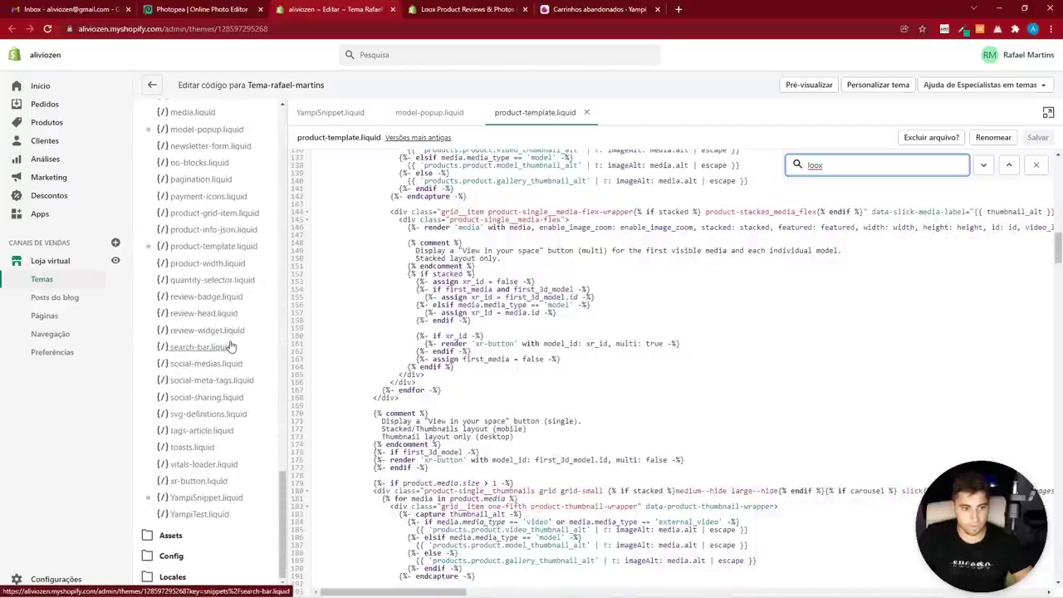
scroll(224, 350, "up", 3)
Step: Check product-template.liquid for loox references, close the search and return to the Loox tab
left_click(203, 358)
left_click(861, 169)
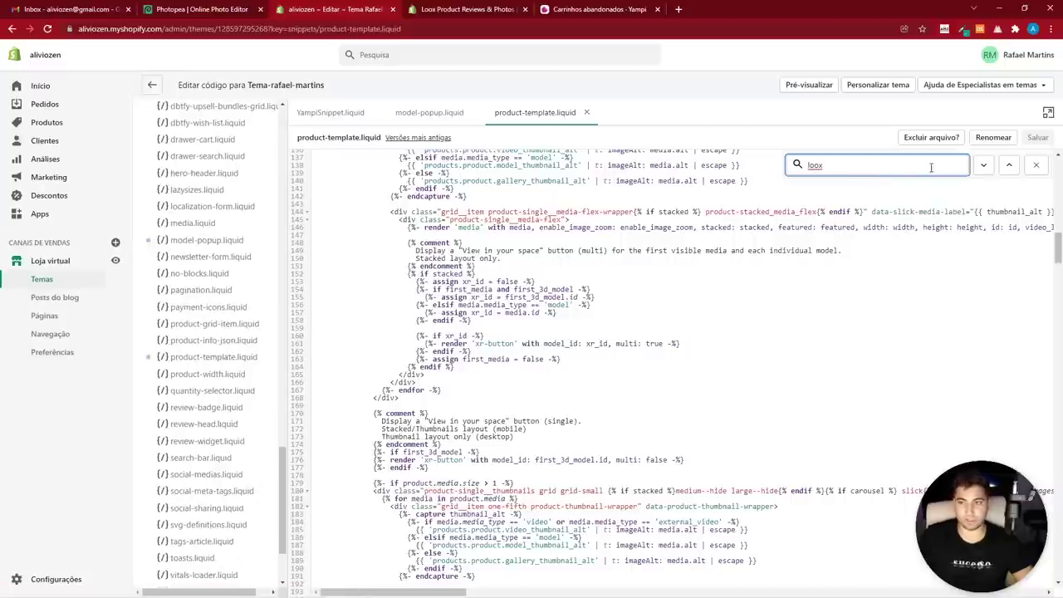
left_click(1038, 165)
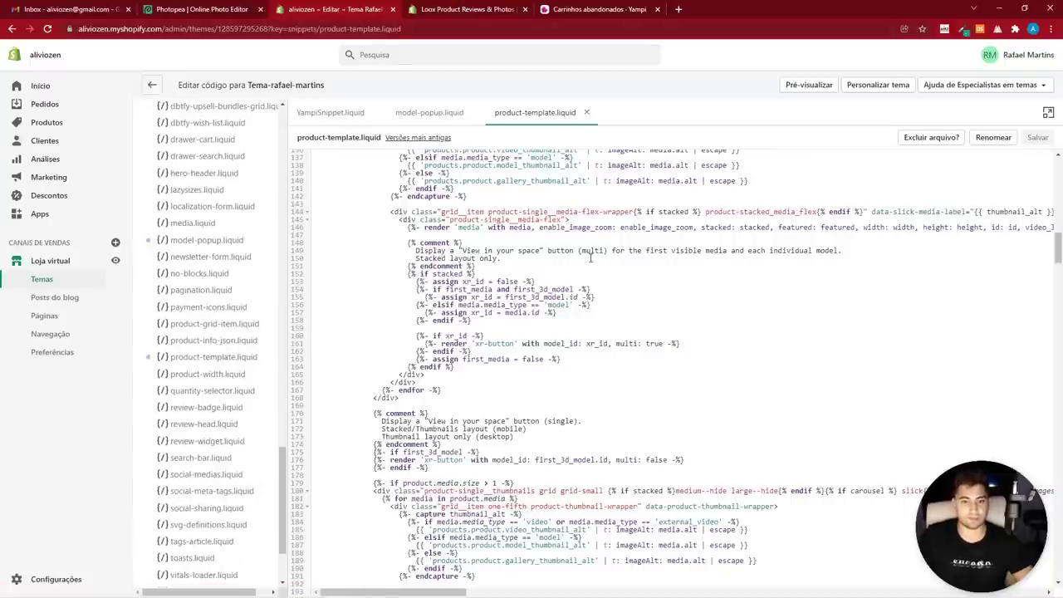
scroll(590, 259, "up", 6)
scroll(521, 340, "up", 7)
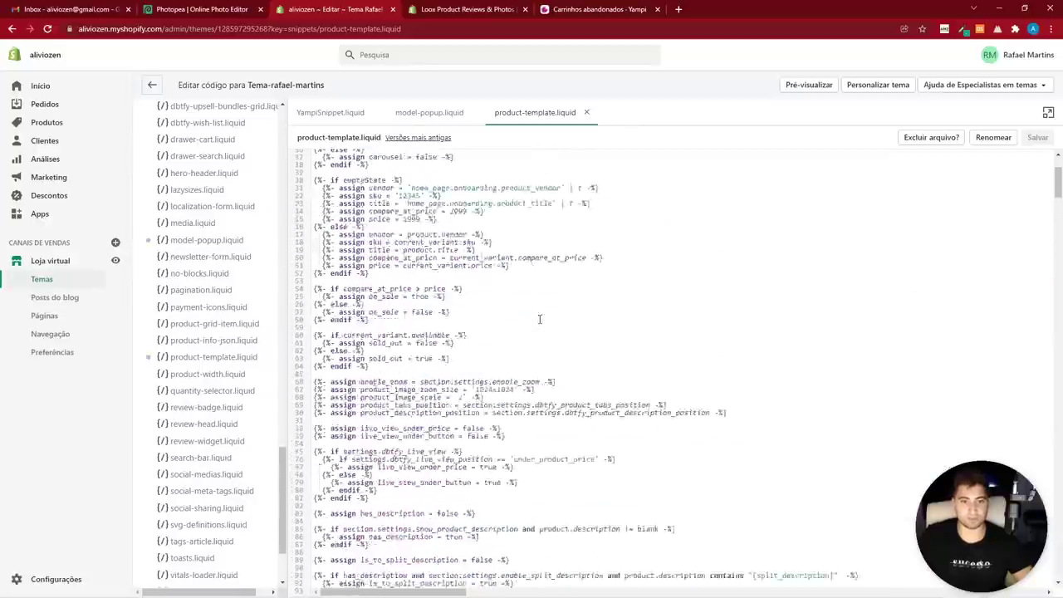
left_click(440, 5)
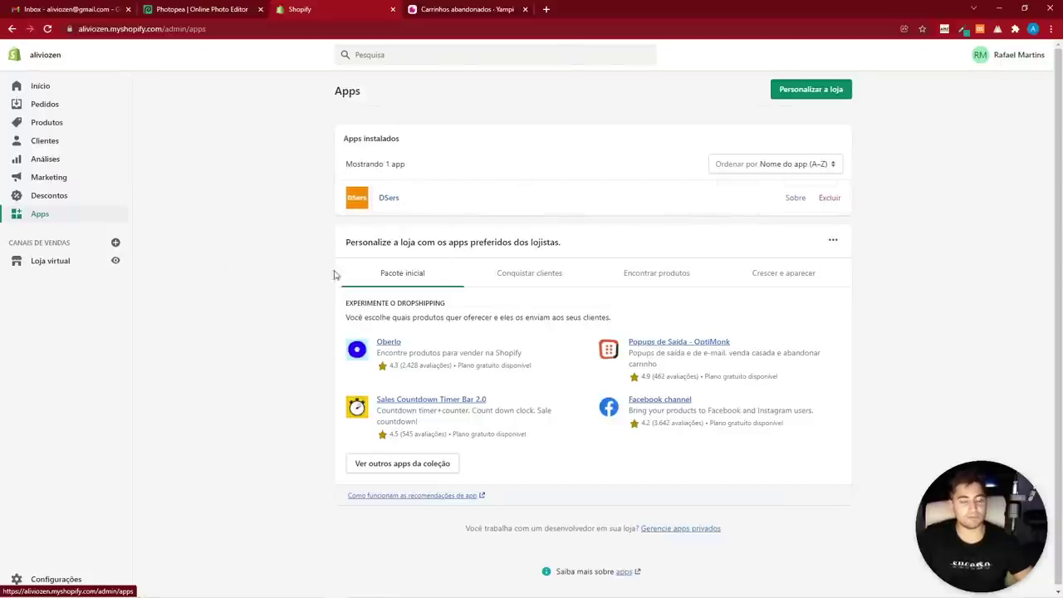
Step: Look through Temas, blog posts, Páginas, Navegação and URL redirects, ending on Preferências
left_click(51, 262)
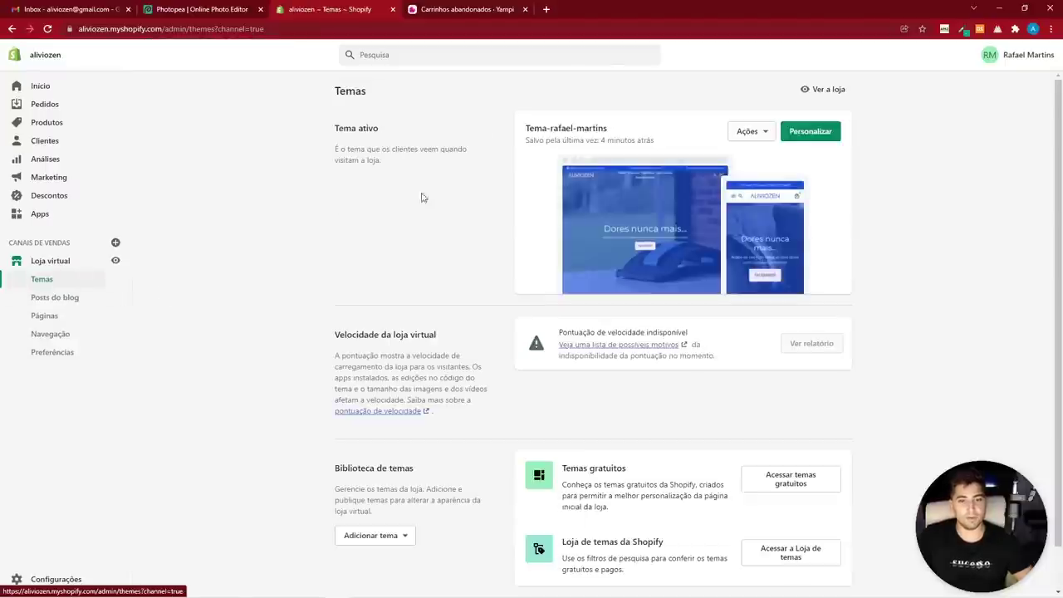
left_click(73, 298)
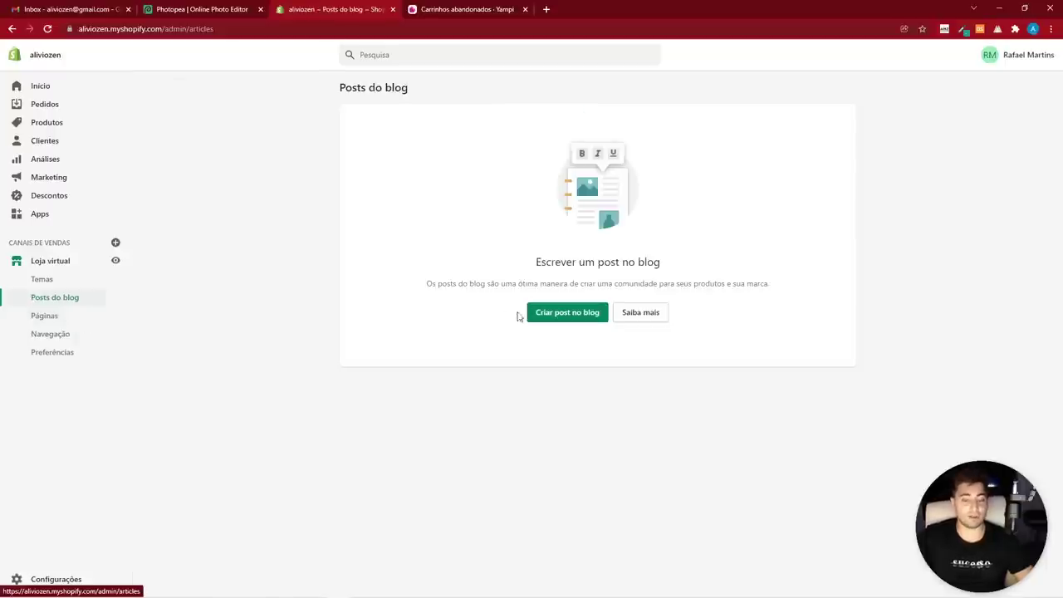
left_click(46, 317)
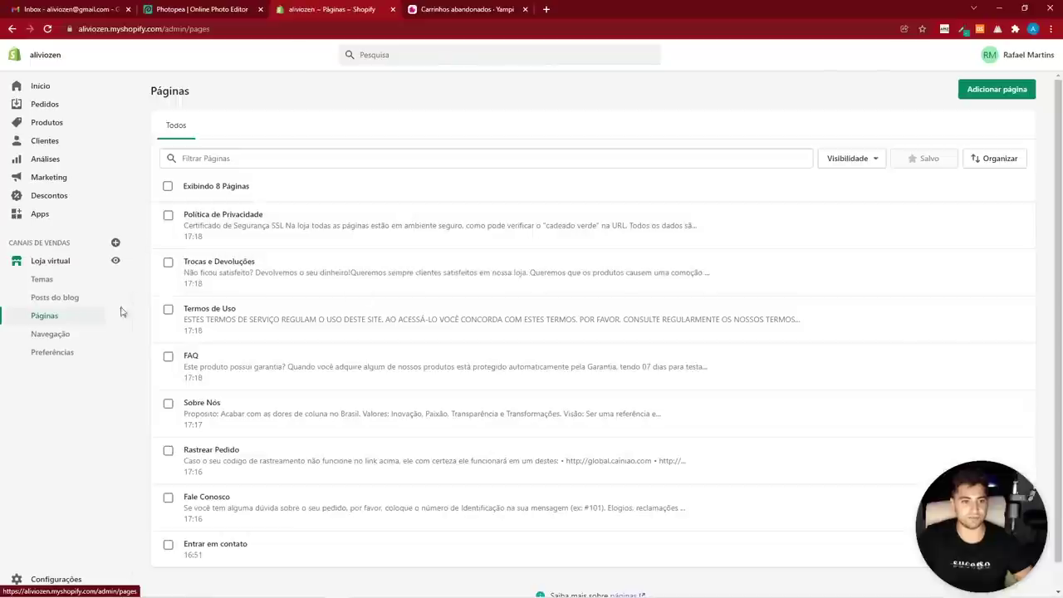
left_click(81, 335)
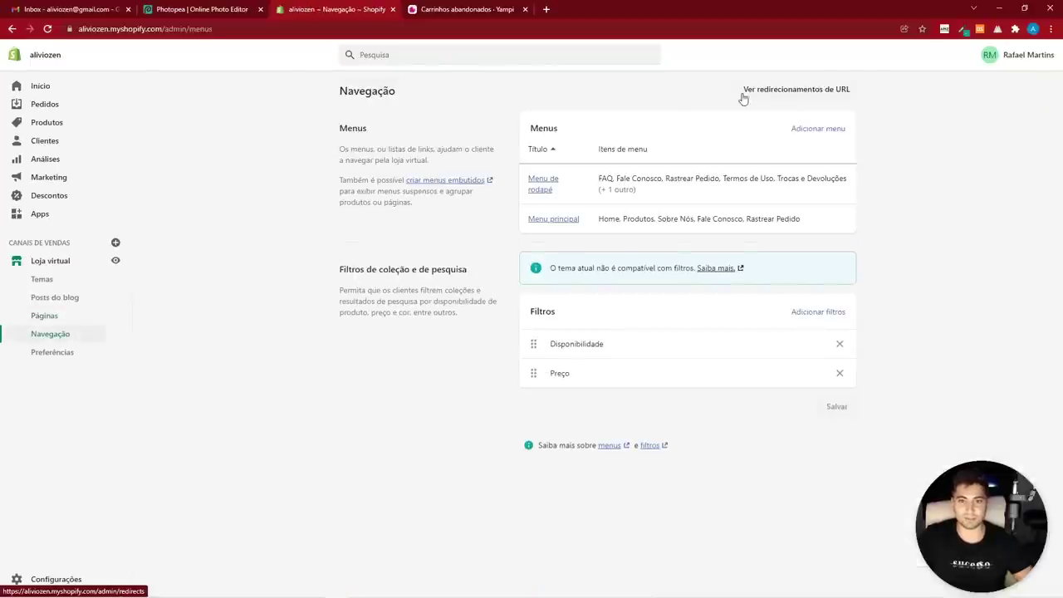
left_click(829, 92)
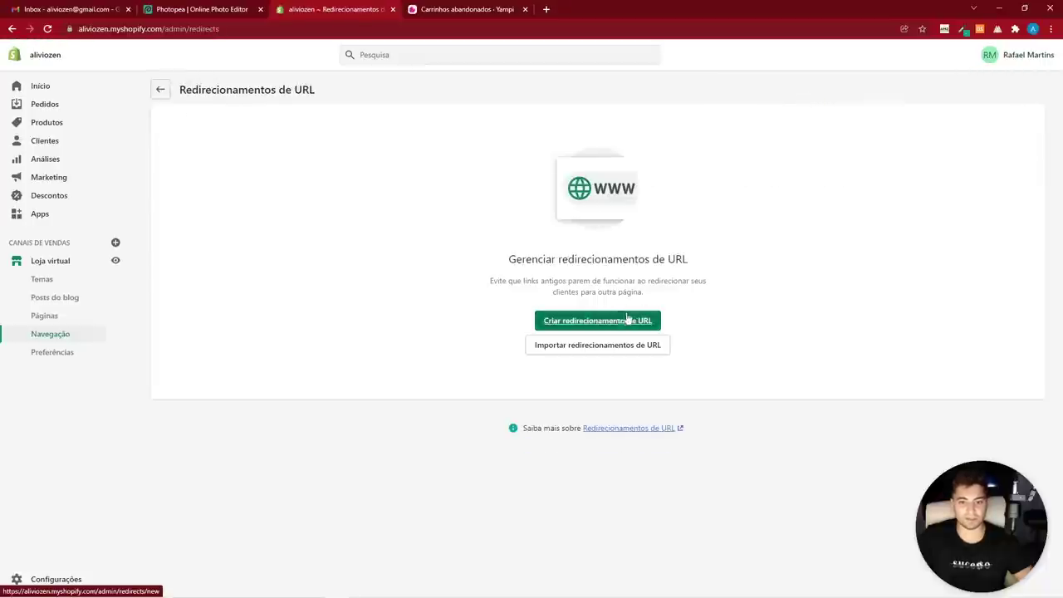
left_click(78, 355)
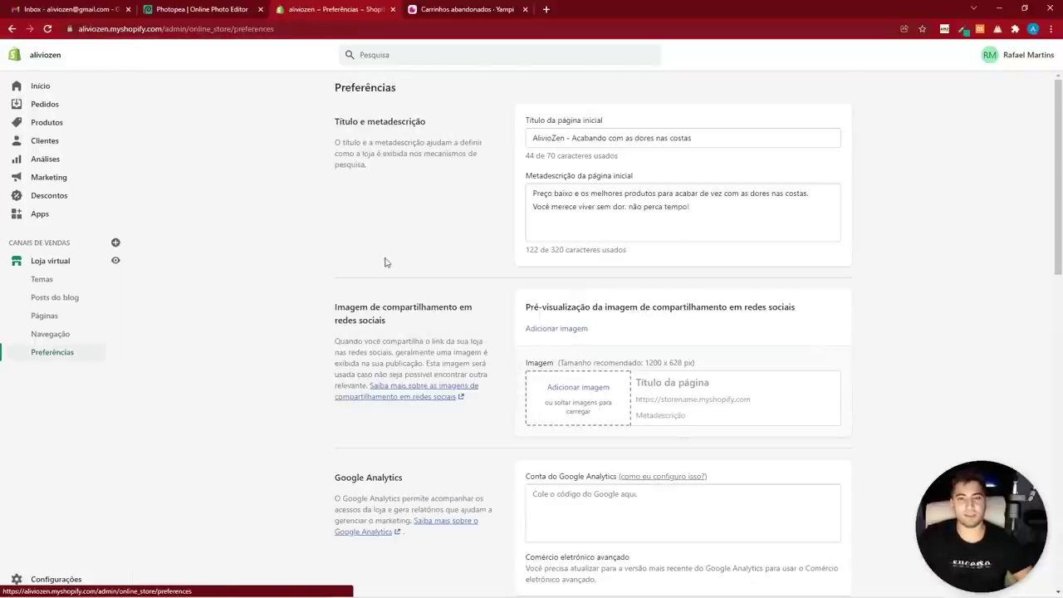
scroll(384, 262, "down", 15)
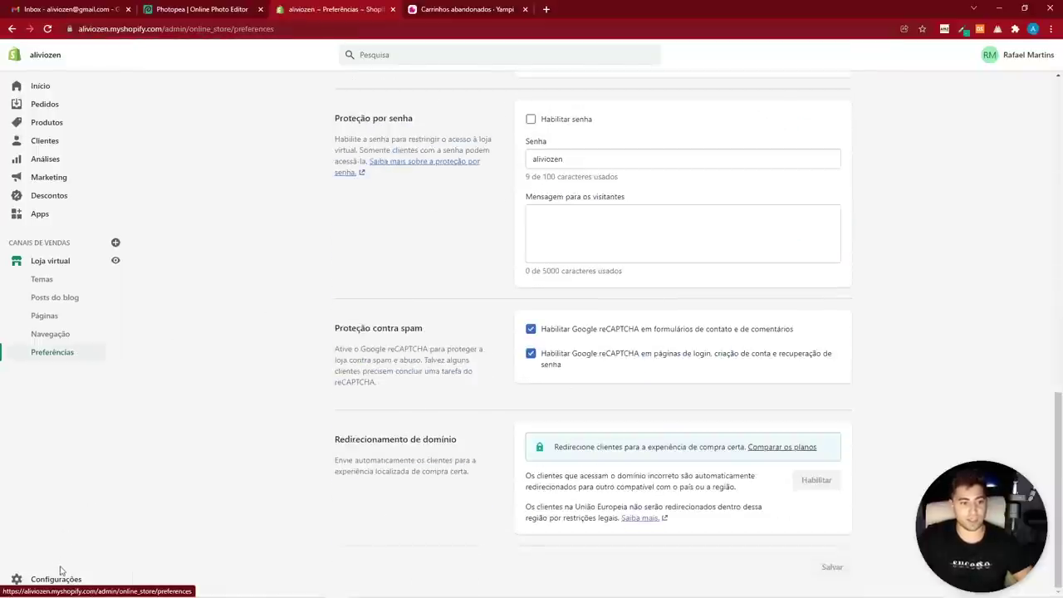
left_click(58, 578)
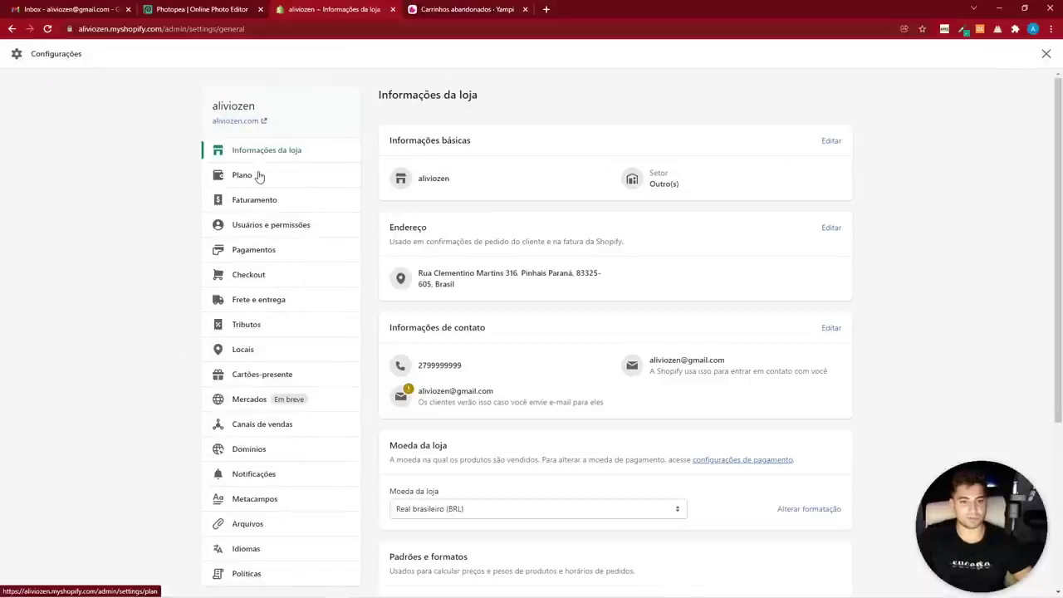
scroll(284, 366, "down", 3)
scroll(299, 424, "up", 2)
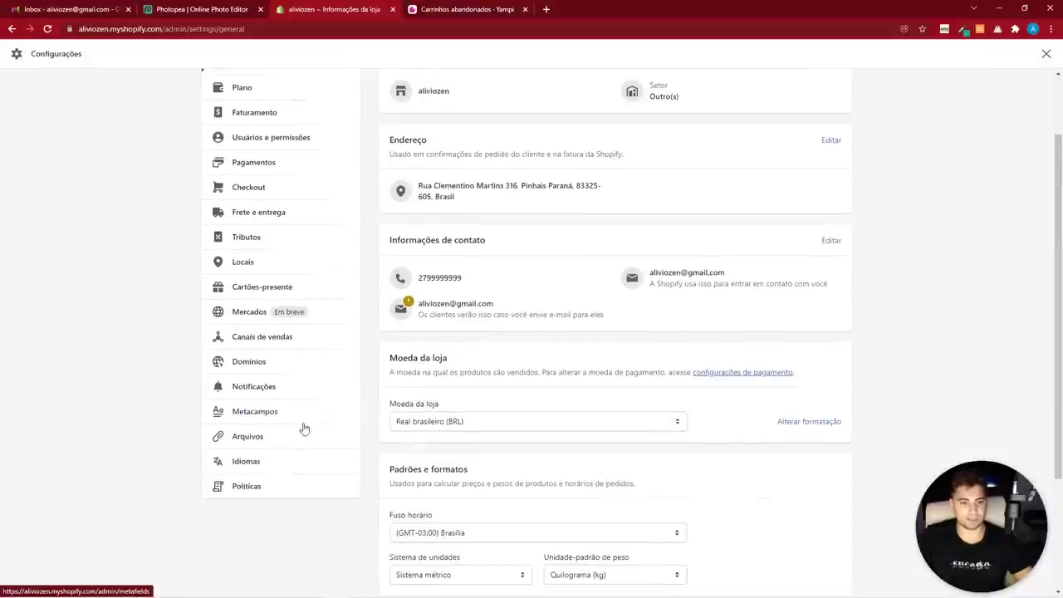
left_click(255, 436)
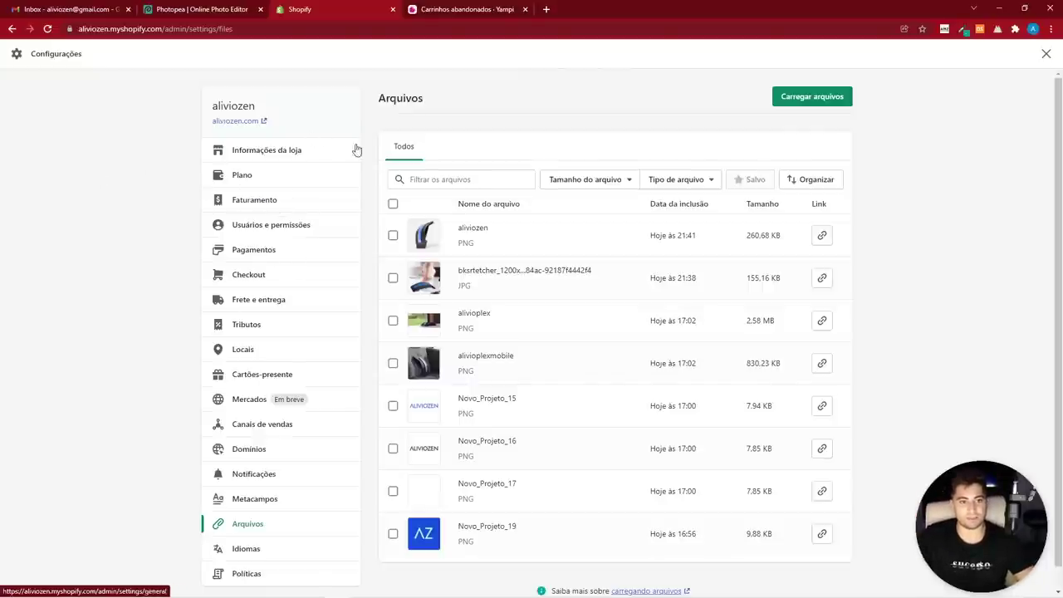
left_click(272, 236)
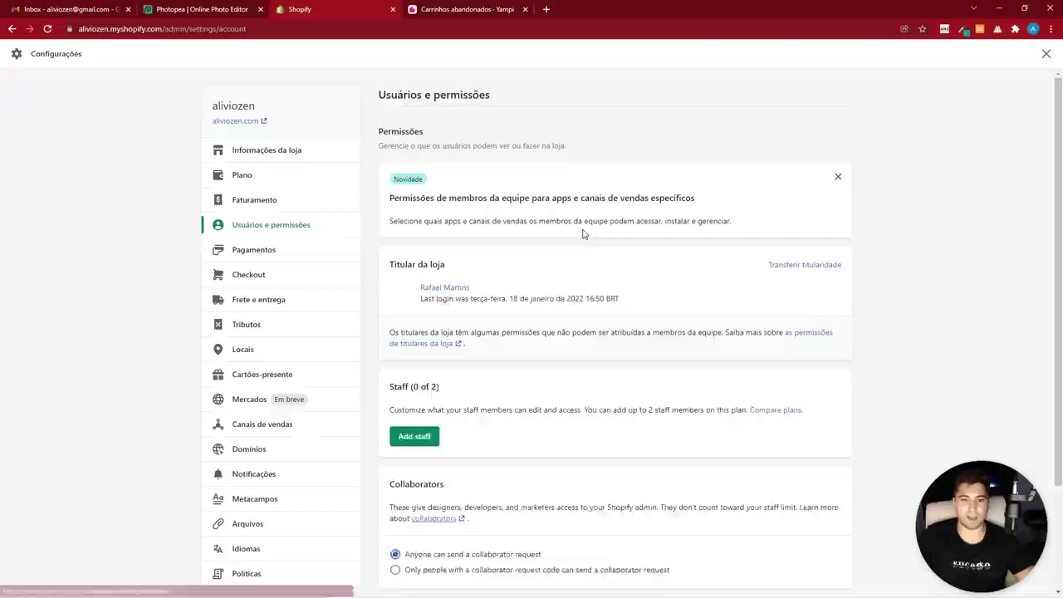
scroll(587, 235, "down", 2)
scroll(454, 310, "up", 2)
left_click_drag(461, 386, 533, 409)
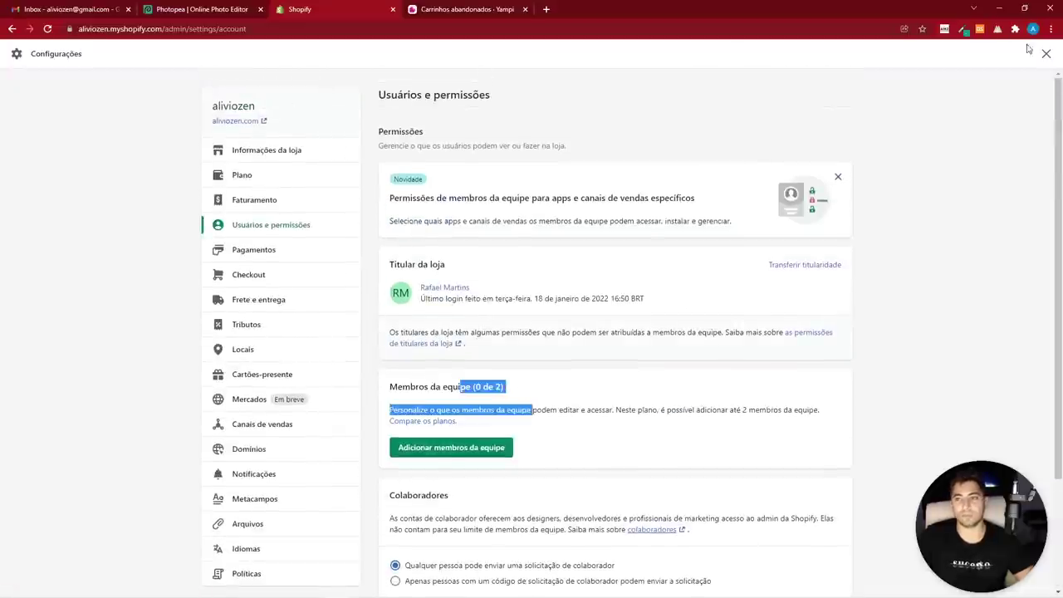
left_click(1045, 53)
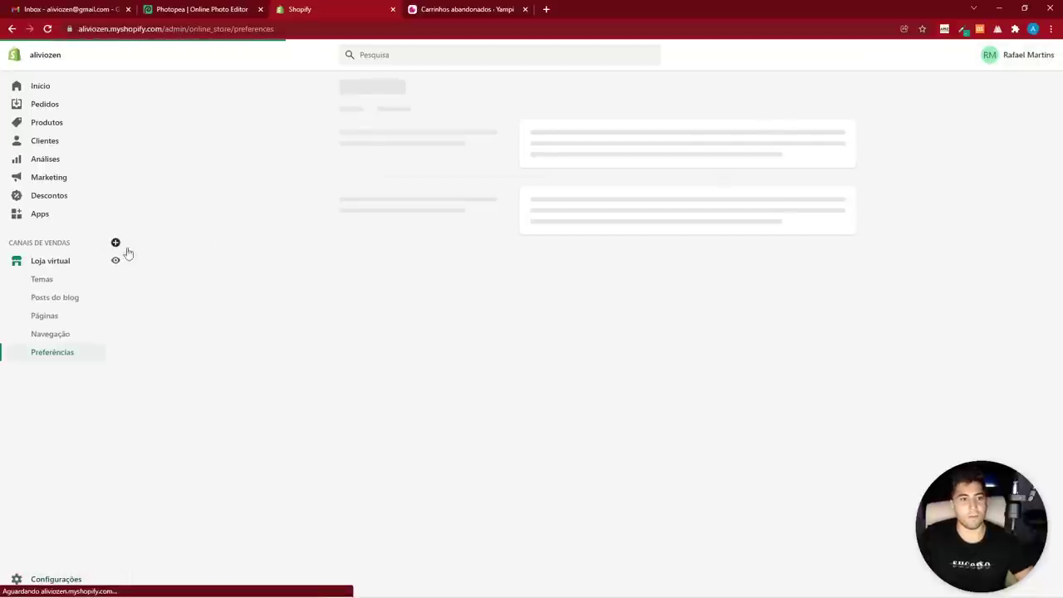
Step: Open the live AlivioZen storefront in a new tab and scroll through its home page
left_click(116, 260)
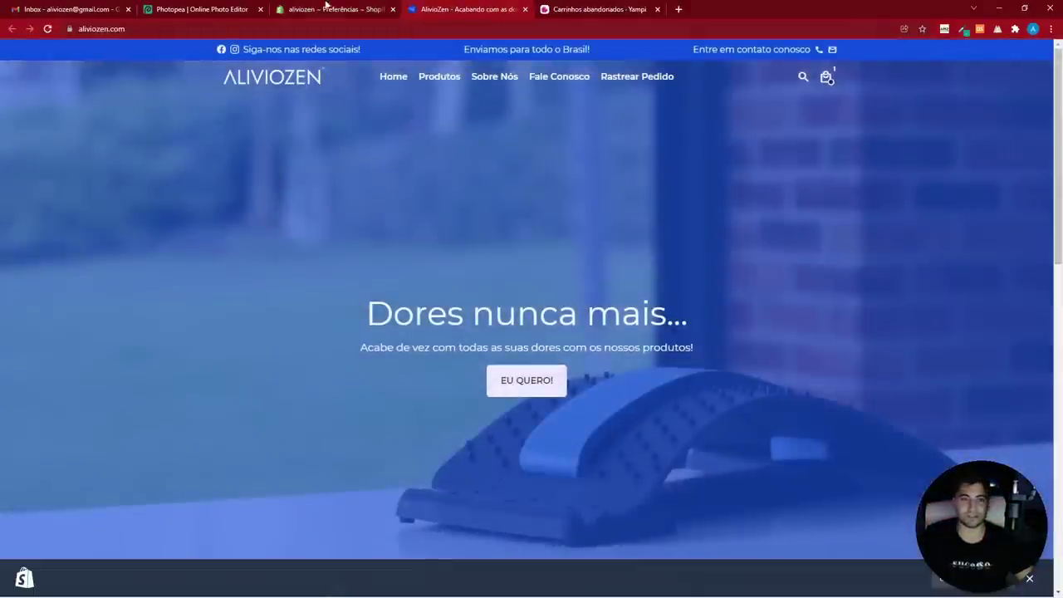
left_click(326, 8)
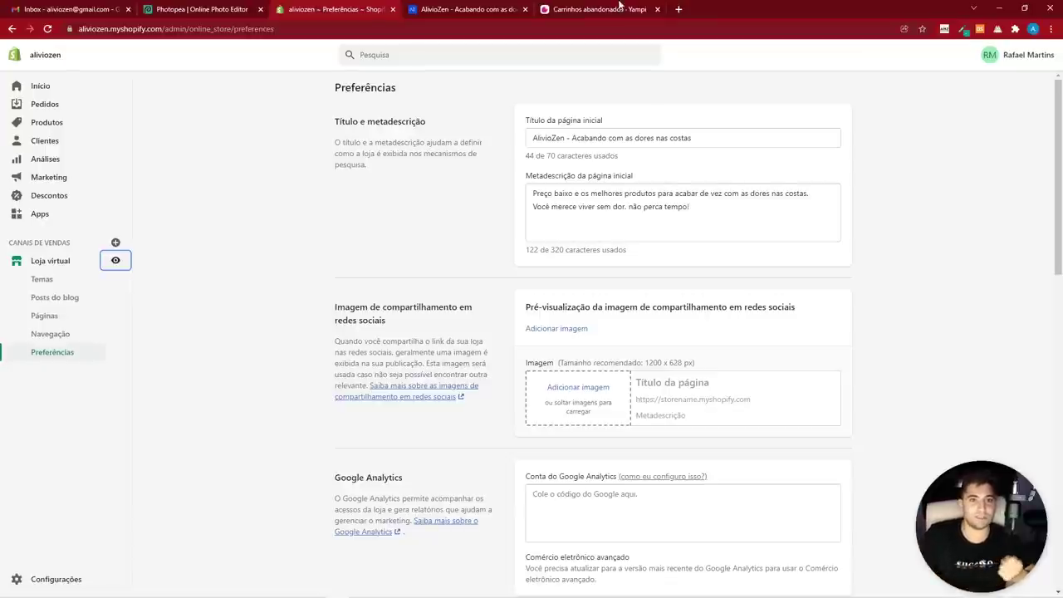
key("ctrl+Tab")
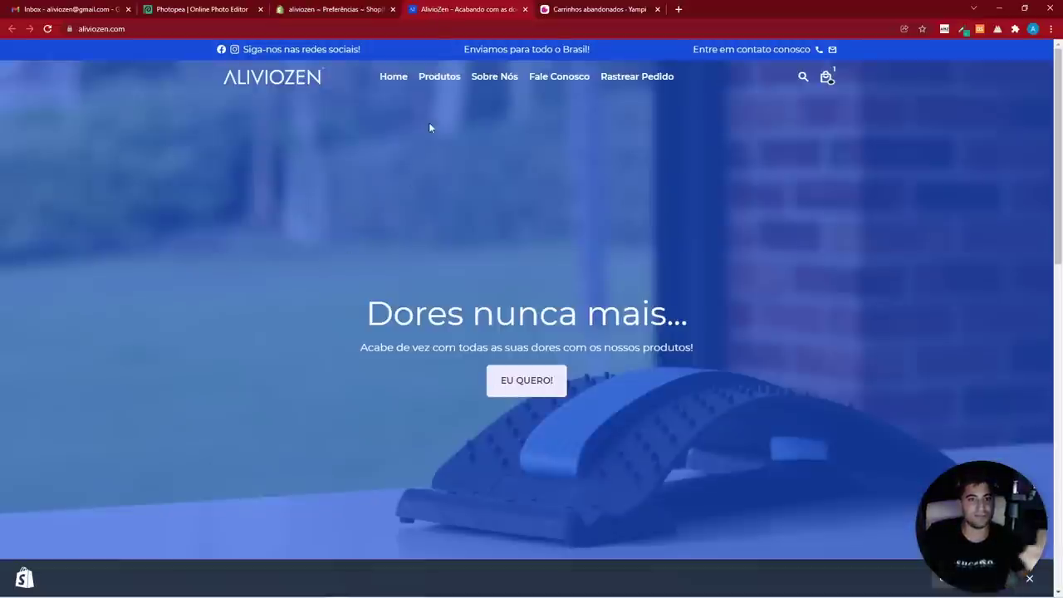
scroll(258, 252, "down", 3)
scroll(257, 253, "down", 3)
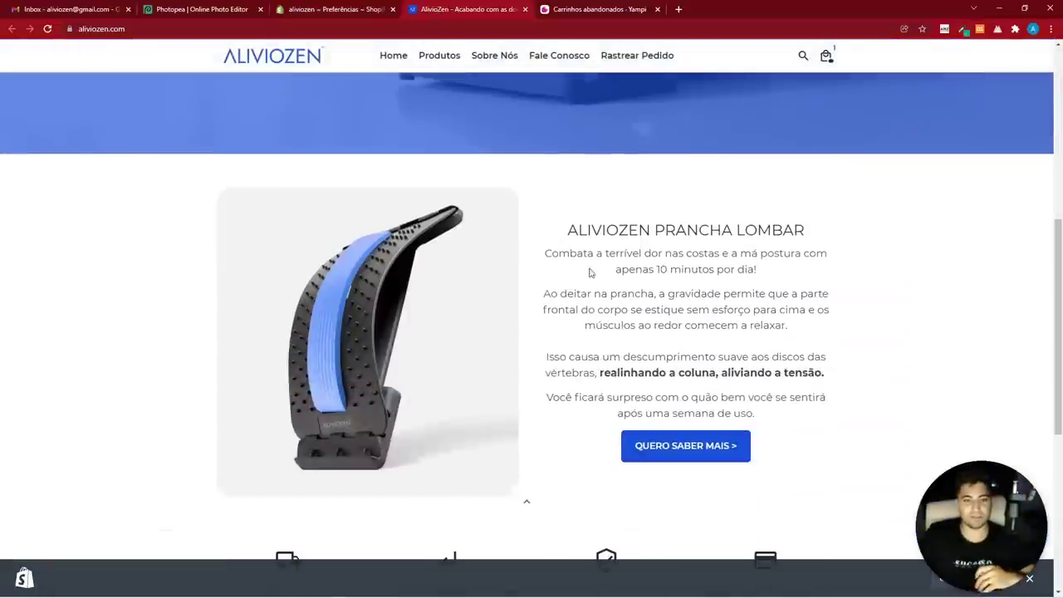
scroll(422, 406, "down", 6)
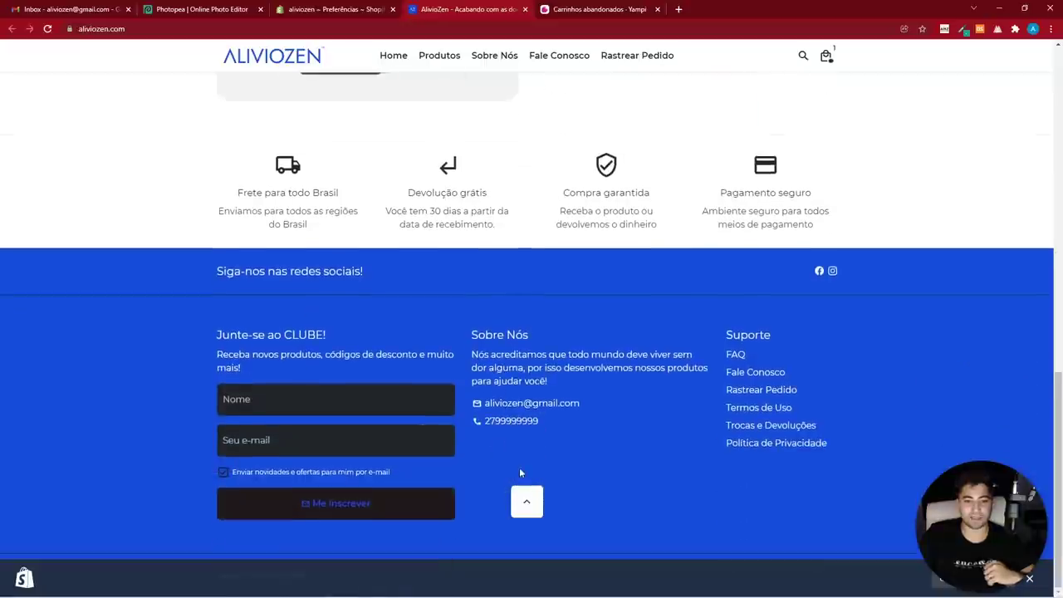
left_click(526, 501)
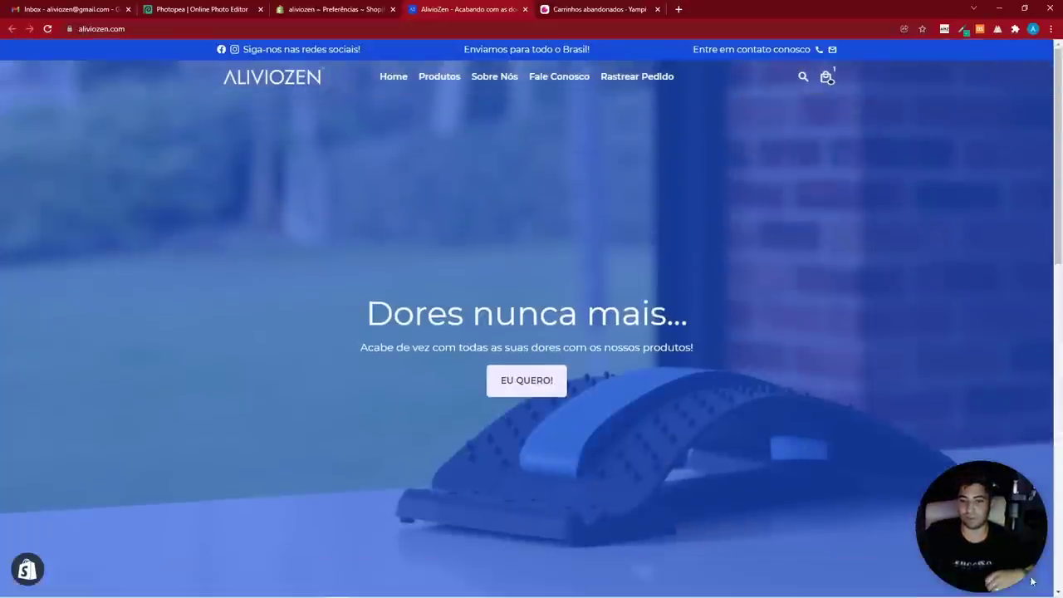
Step: Browse the Sobre Nós and Produtos pages, return home, dismiss the preview bar, then go back to admin
left_click(479, 78)
left_click(440, 76)
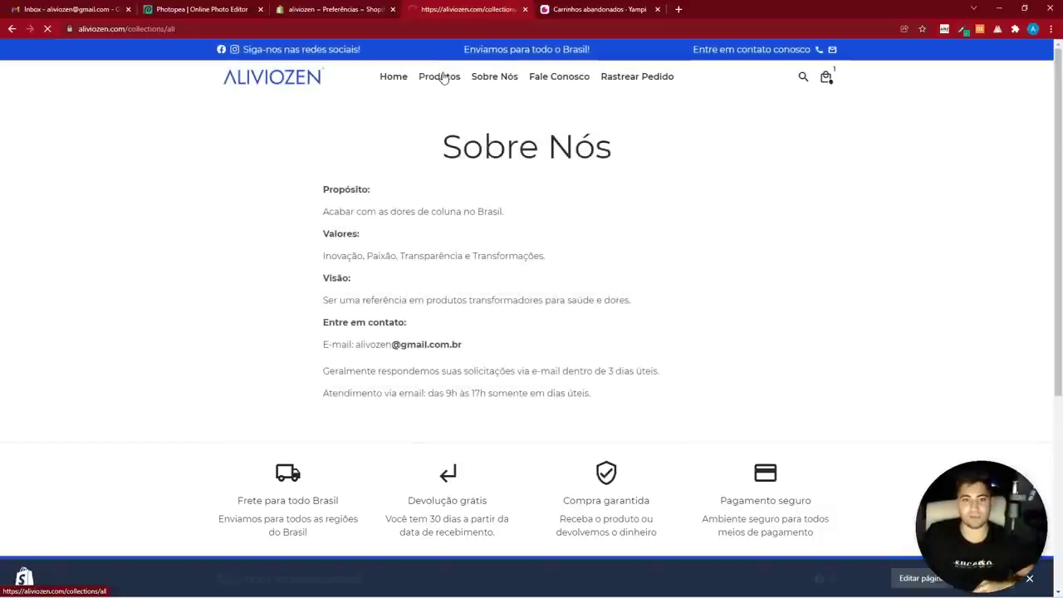
scroll(414, 278, "down", 4)
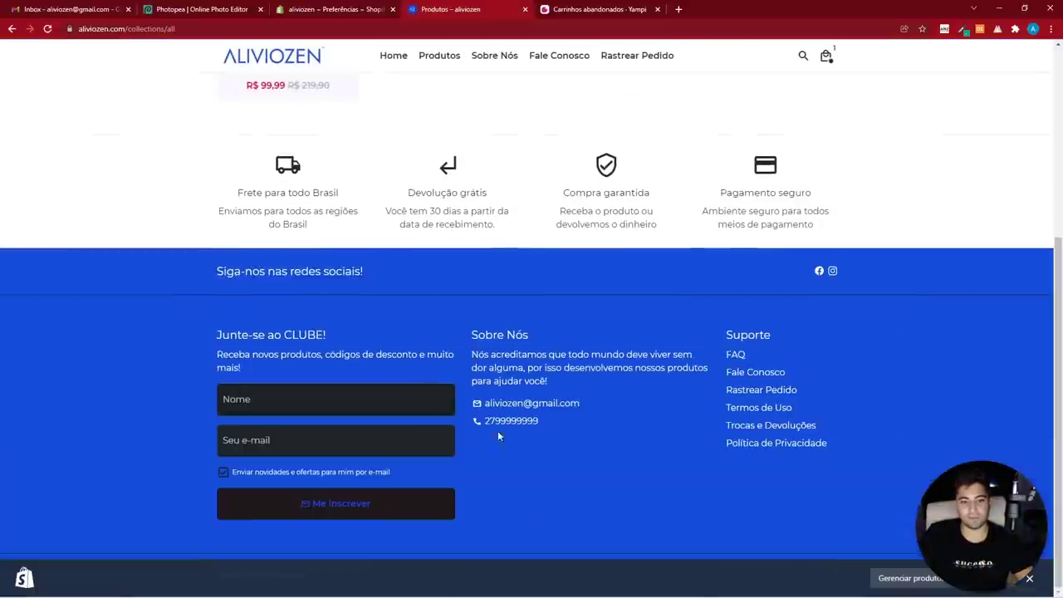
scroll(467, 275, "up", 5)
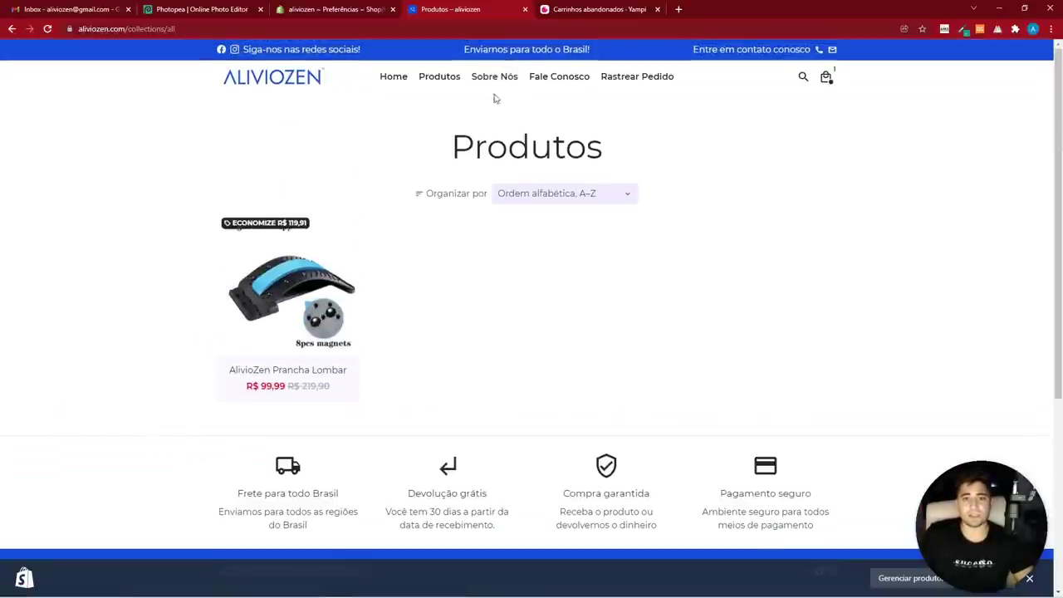
scroll(524, 296, "down", 4)
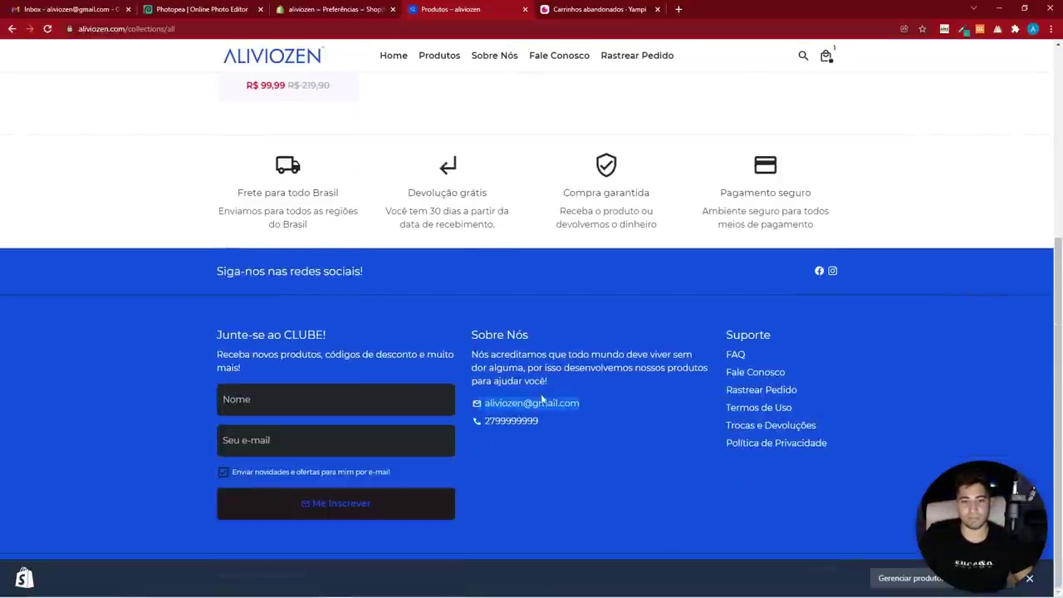
scroll(502, 328, "up", 5)
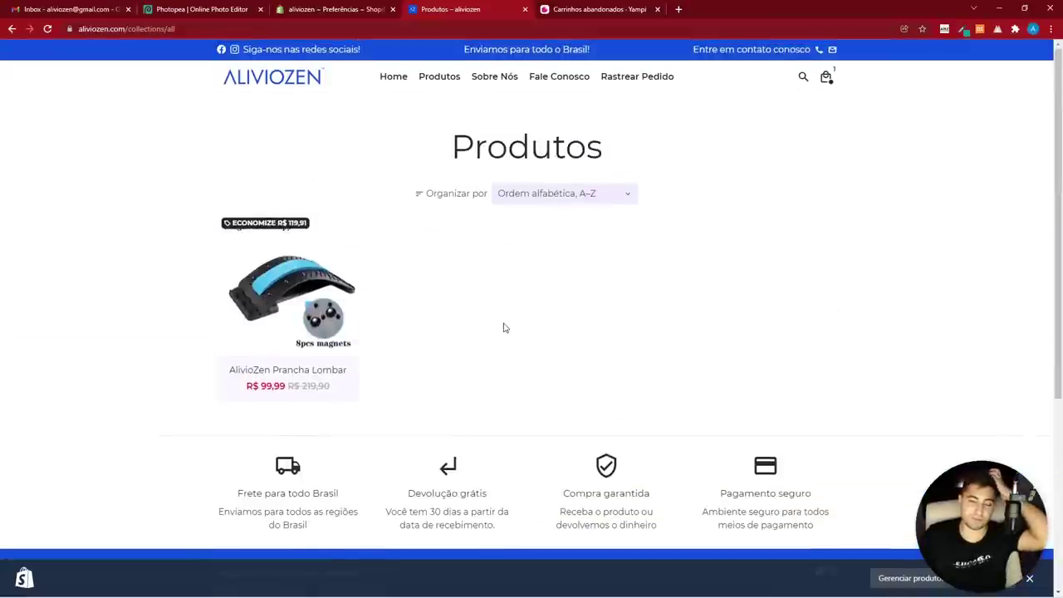
left_click(289, 85)
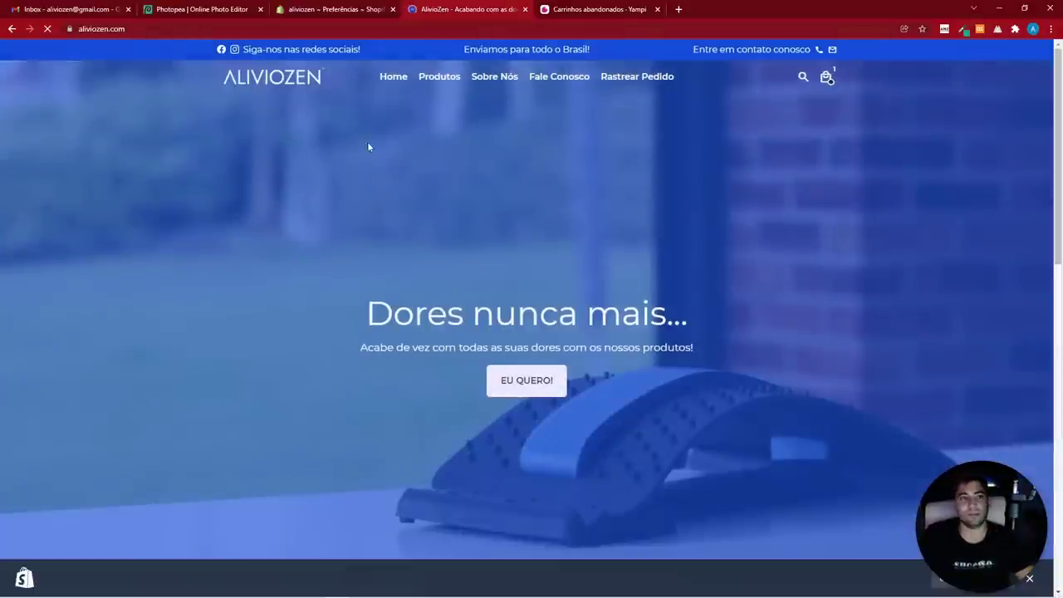
left_click(1030, 576)
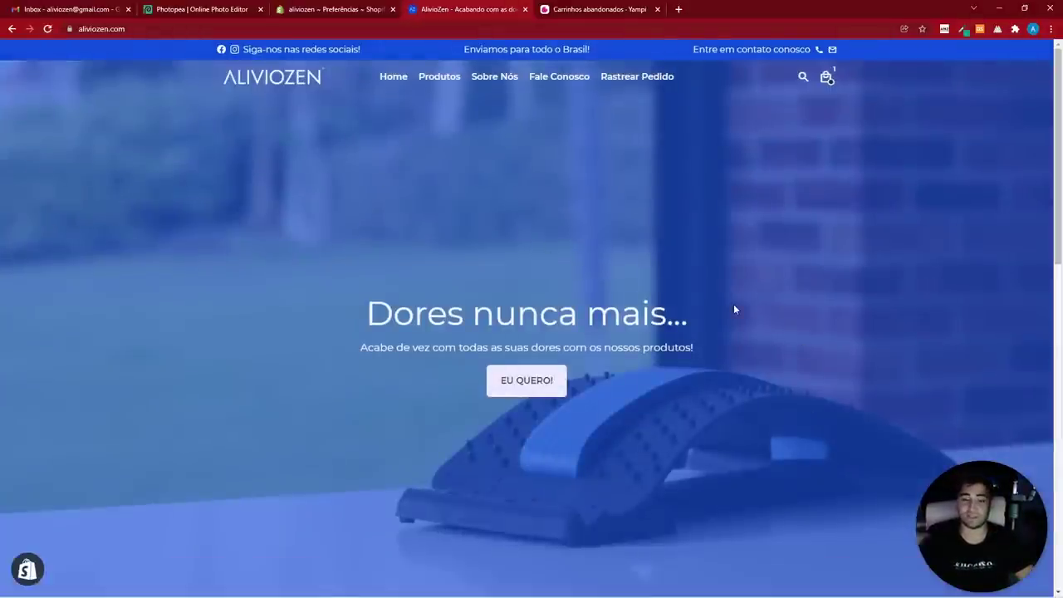
left_click(366, 10)
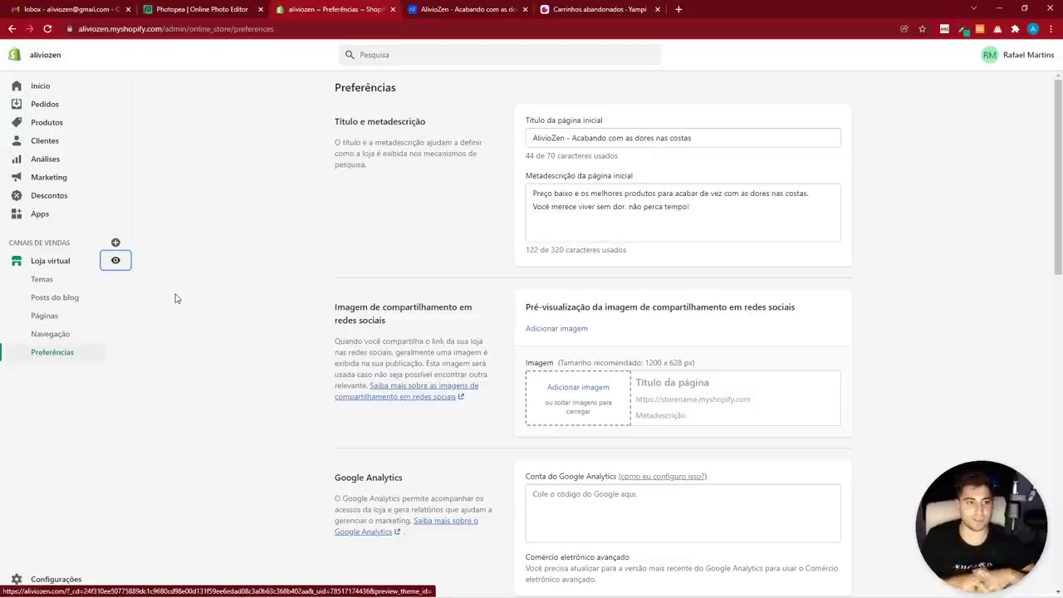
Step: Open the Início dashboard showing 31 sessions and no sales, comparing it with the storefront tab
left_click(70, 90)
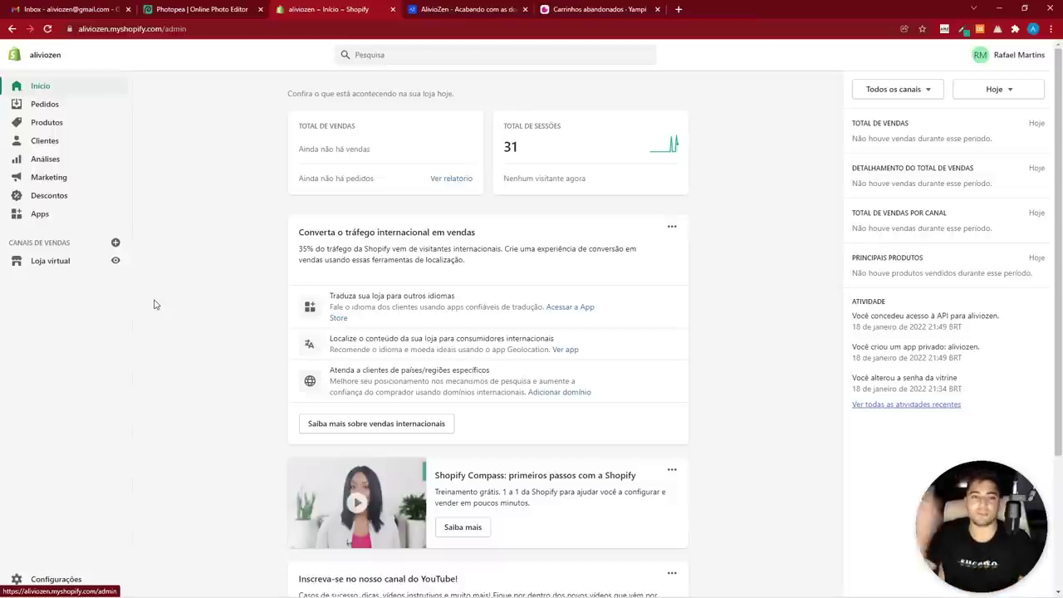
left_click(479, 8)
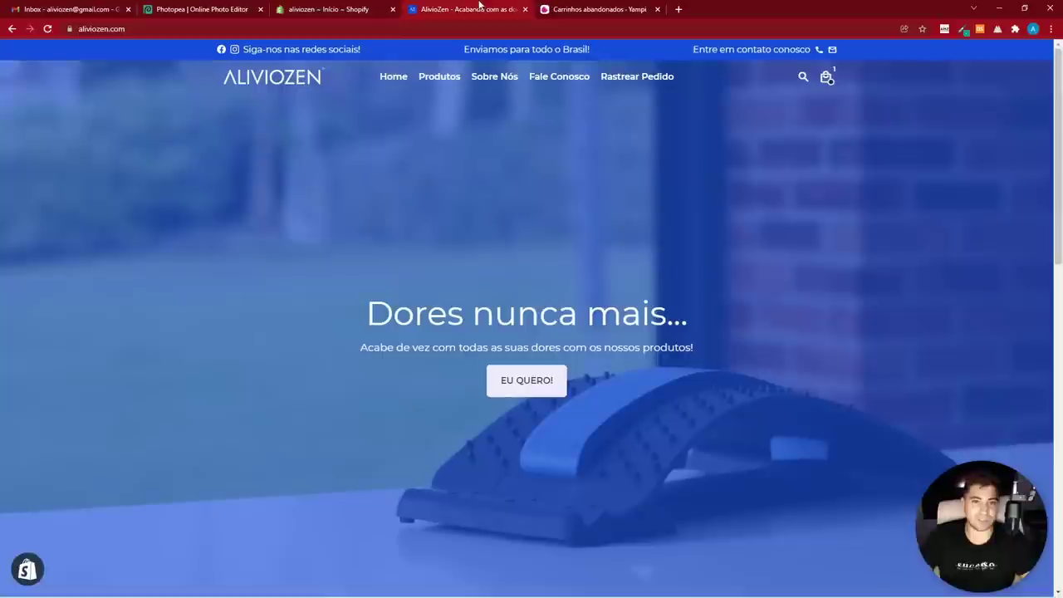
left_click(315, 10)
left_click(446, 8)
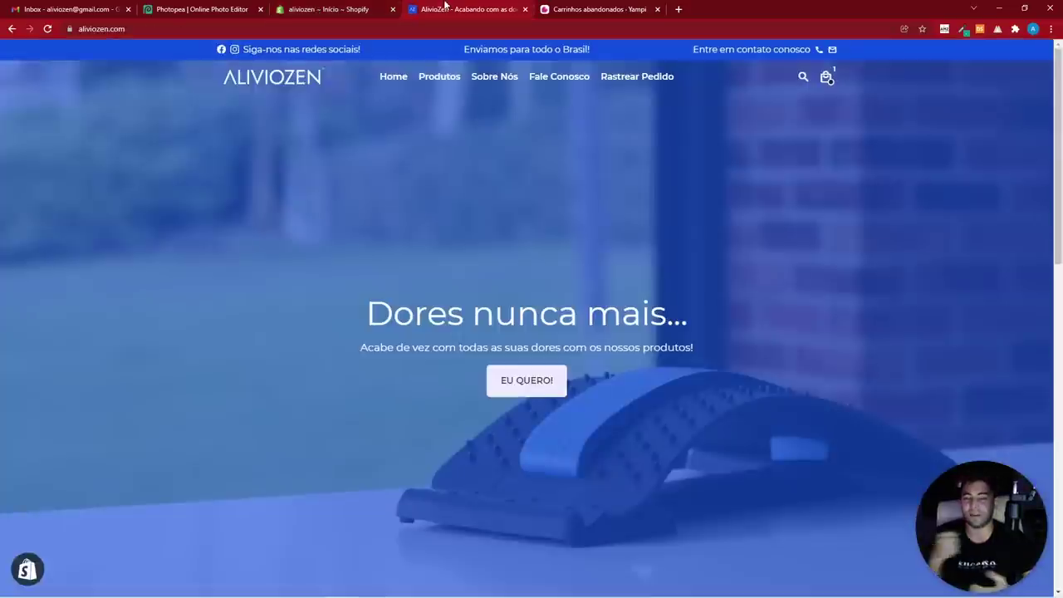
left_click(317, 7)
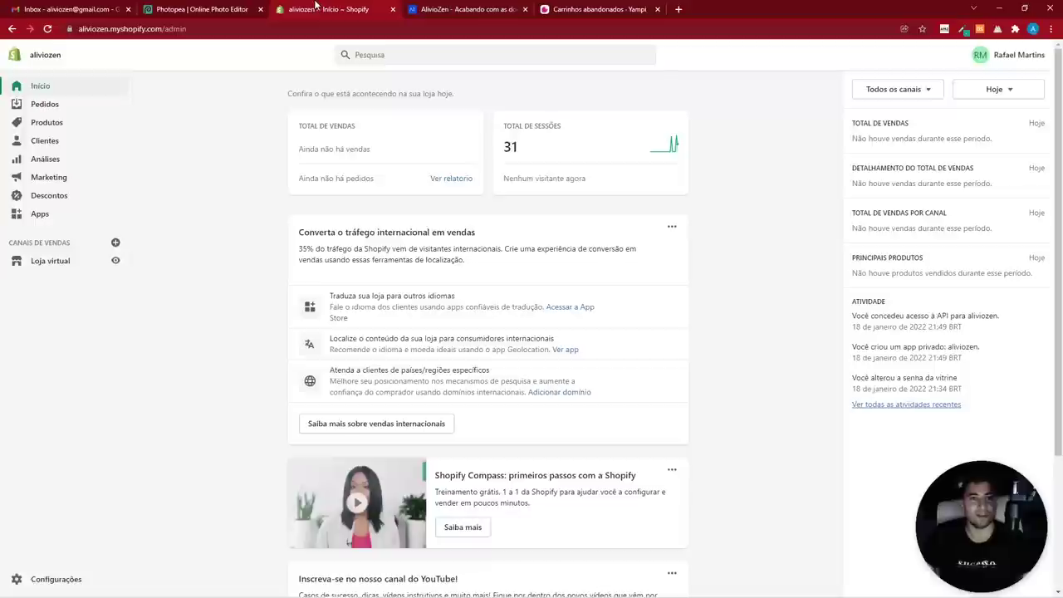
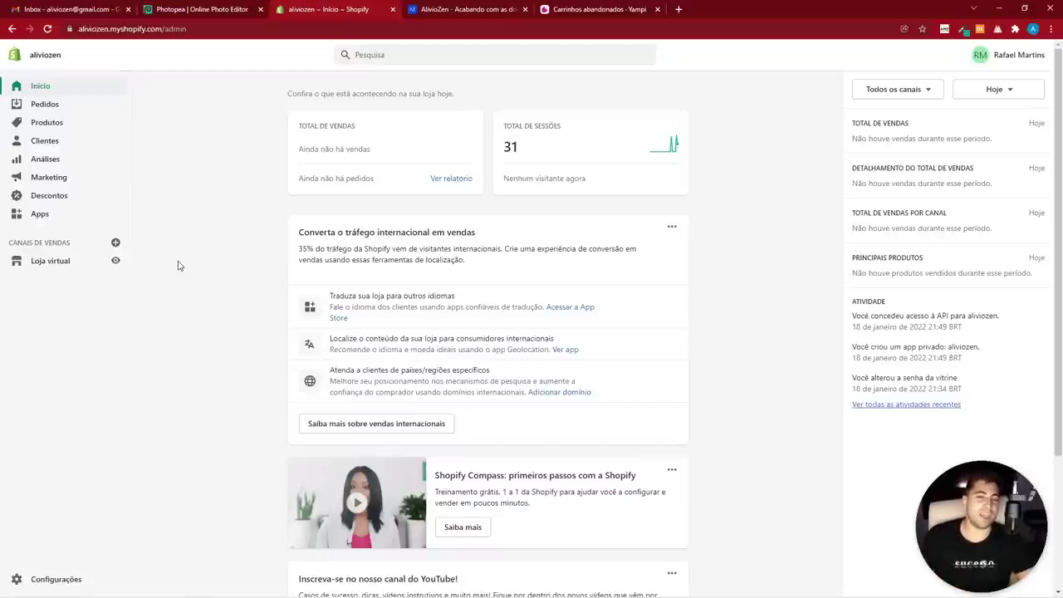
Step: Browse the live AlivioZen storefront from the hero section down, then return to the top
left_click(430, 9)
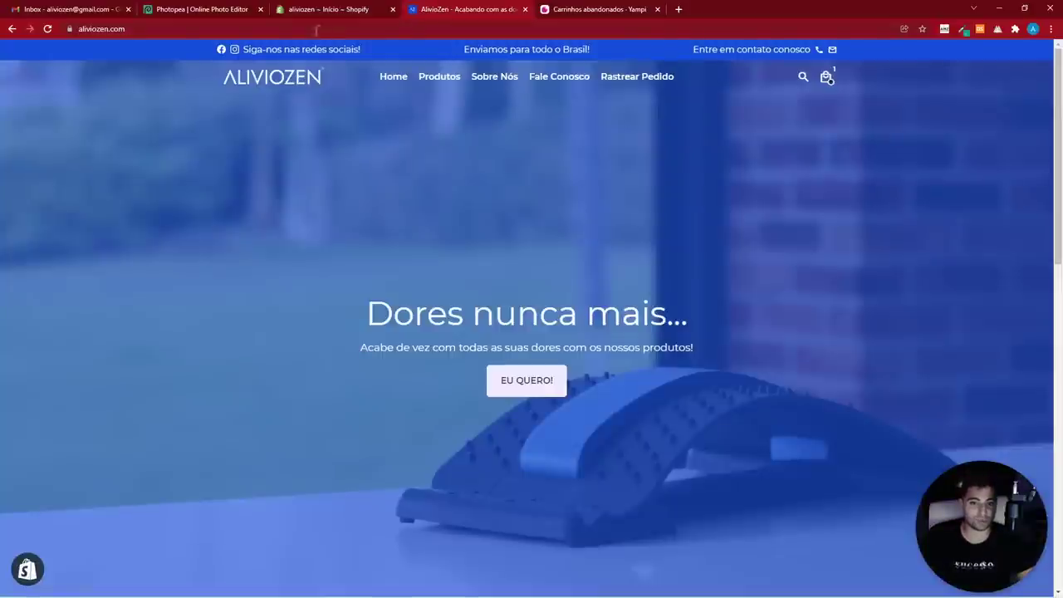
left_click_drag(335, 328, 694, 348)
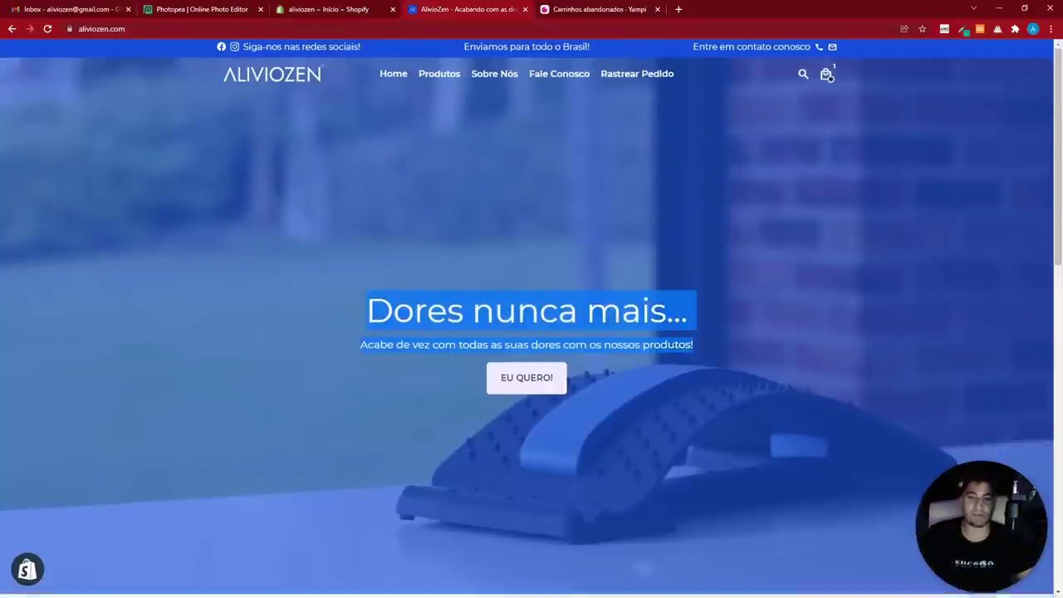
scroll(498, 339, "down", 4)
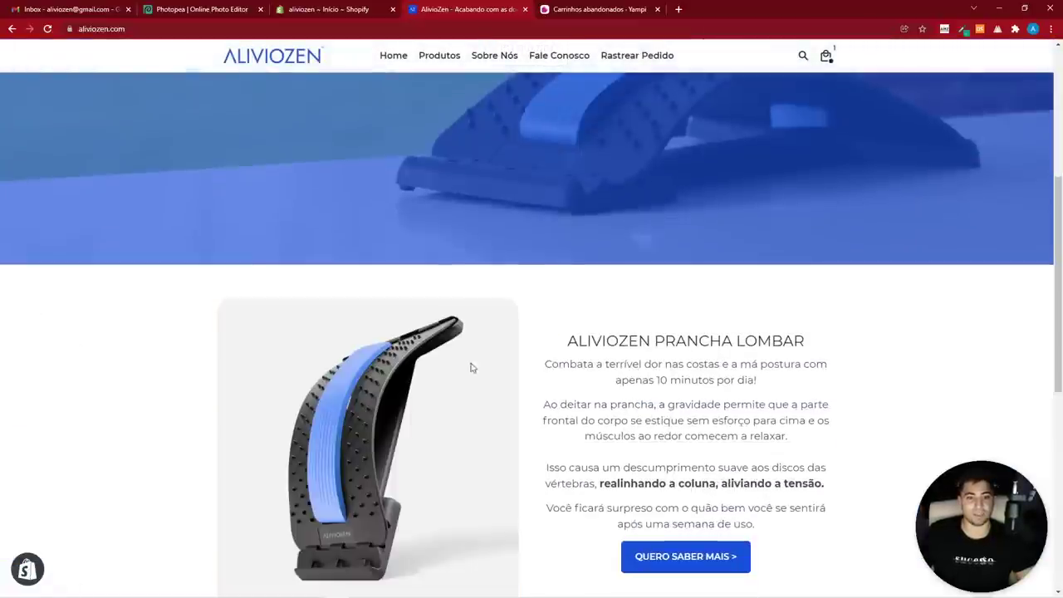
scroll(500, 364, "down", 2)
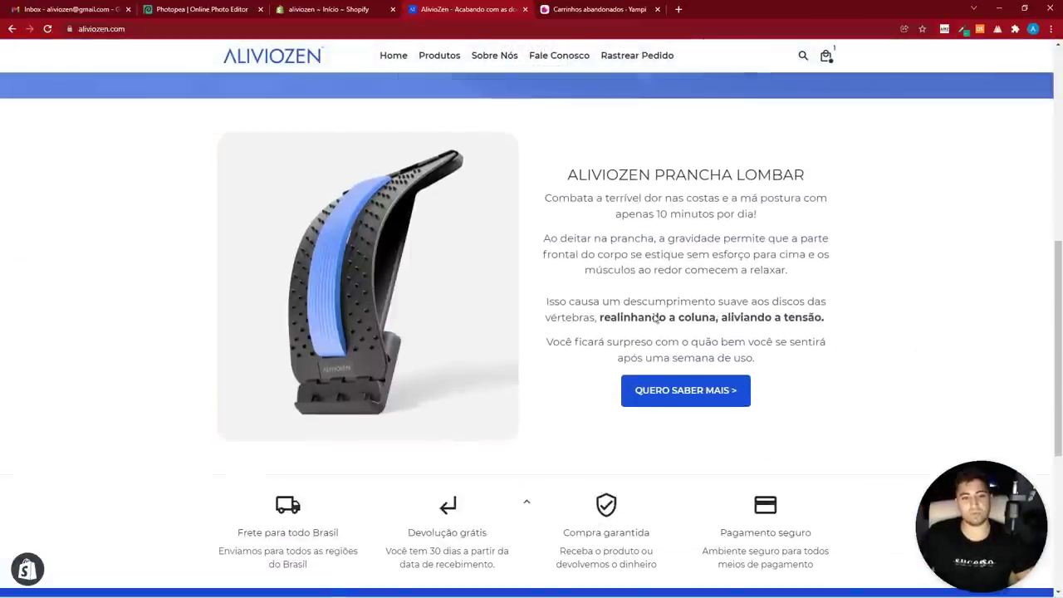
scroll(435, 355, "down", 4)
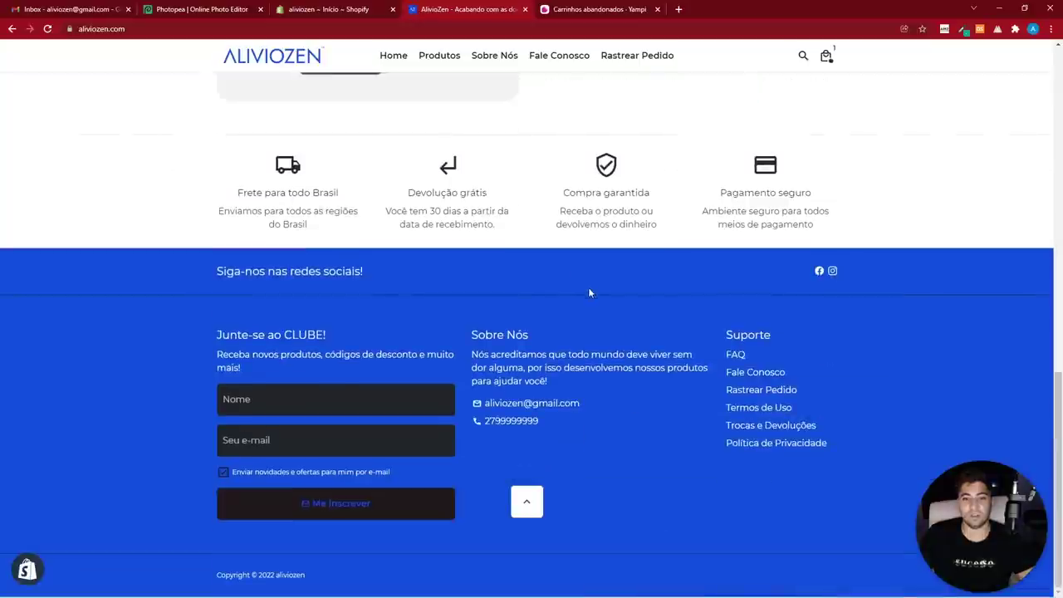
left_click(533, 504)
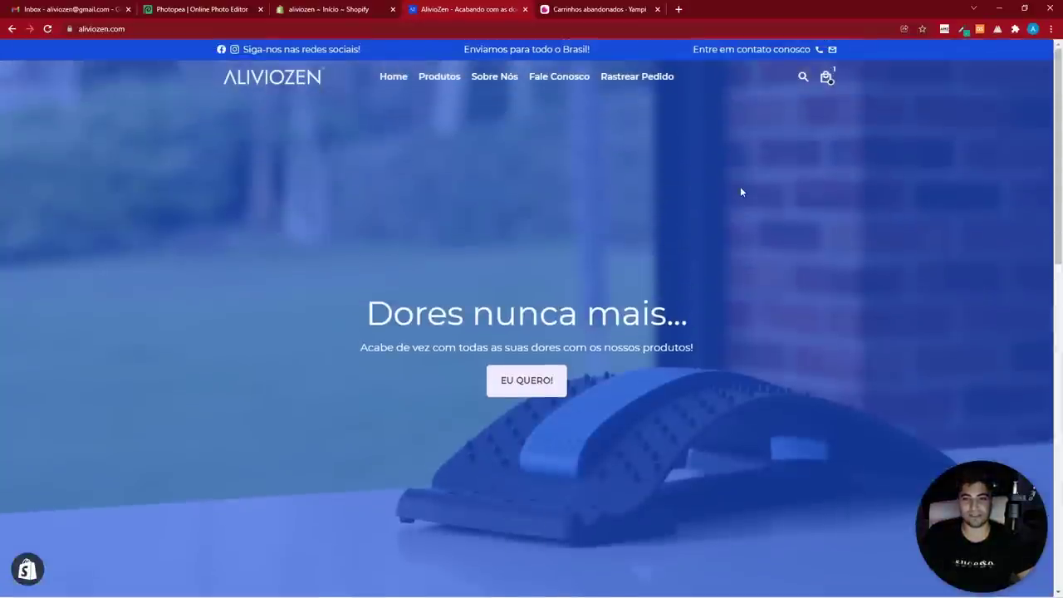
Step: Go from the cart drawer to the Yampi checkout, which lists the lumbar board at R$ 94,99, then back
left_click(826, 76)
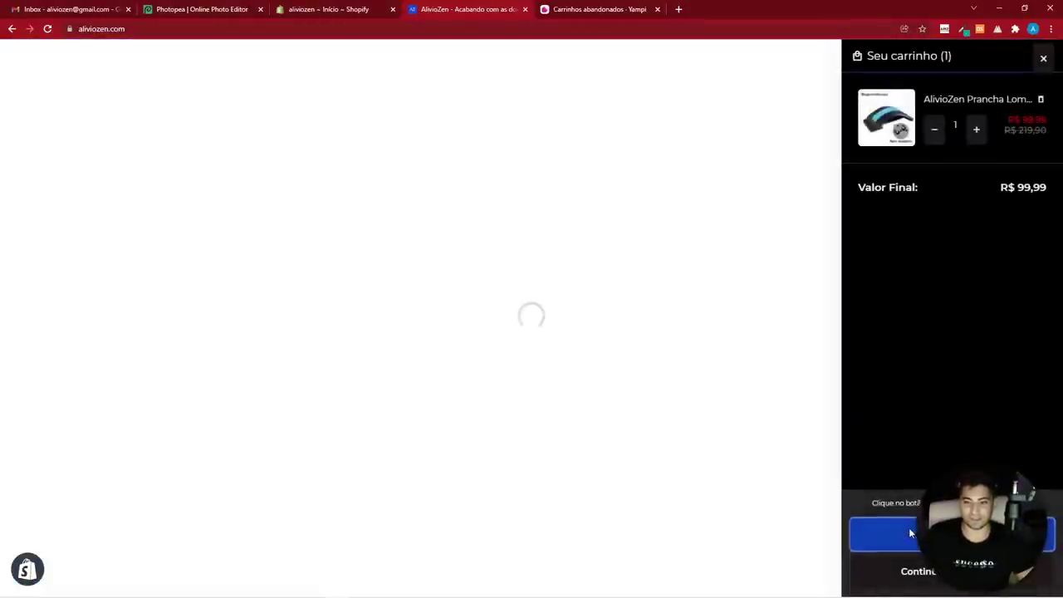
left_click(909, 533)
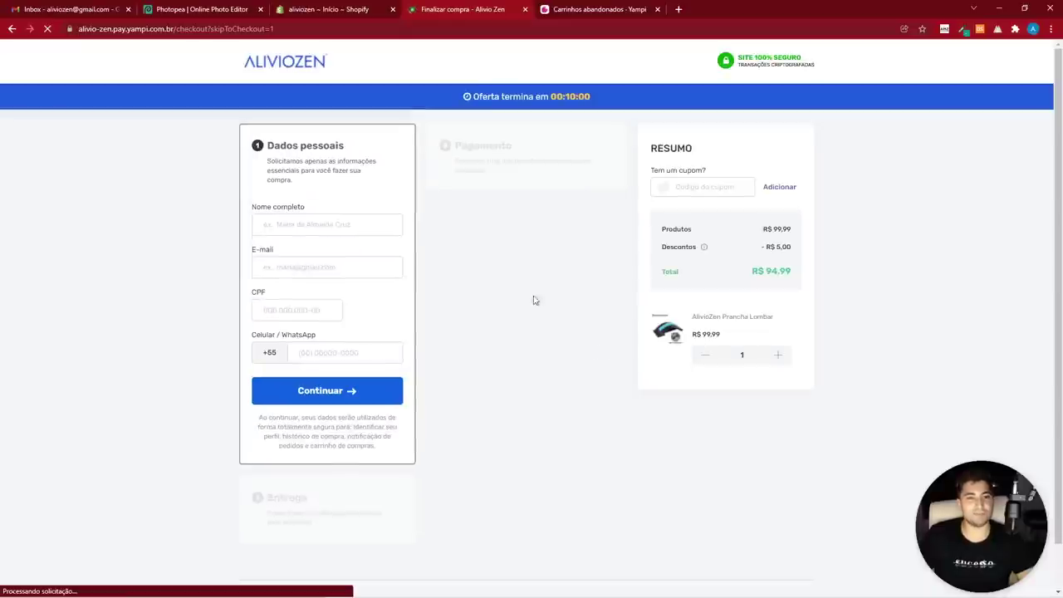
left_click(13, 30)
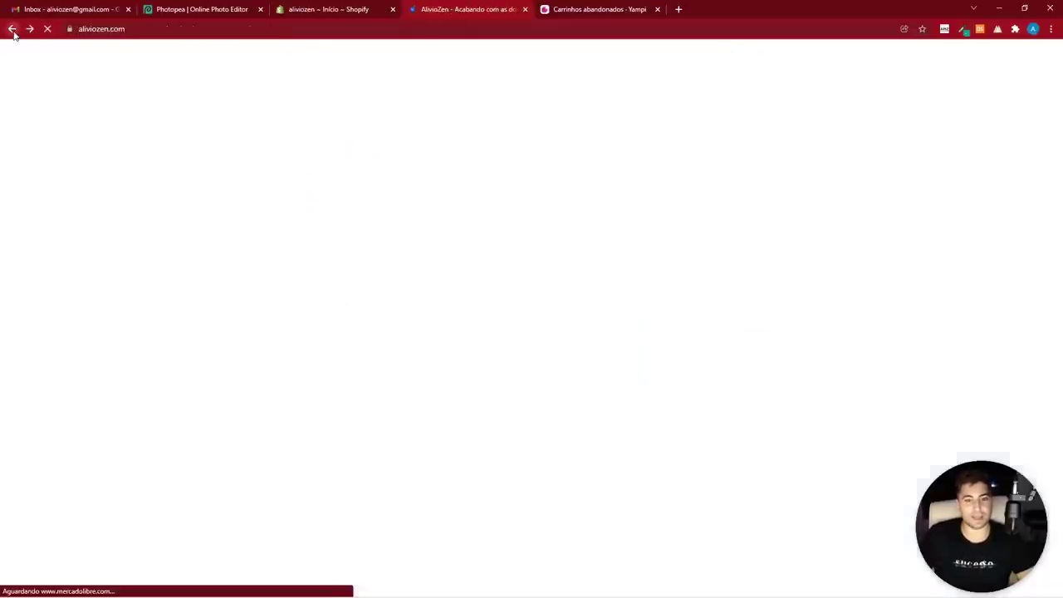